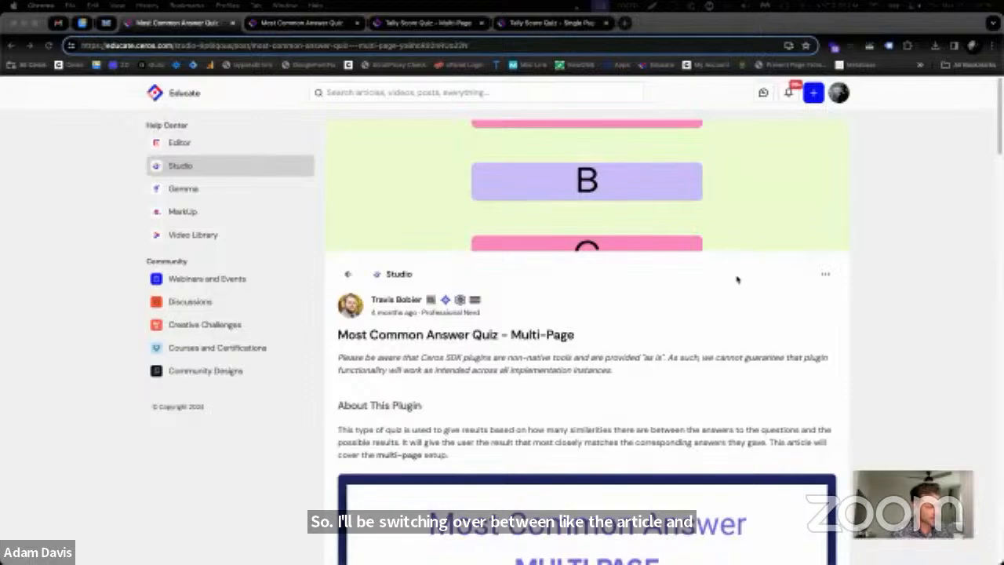
Read through the Most Common Answer Quiz multi-page article's introduction and look over its embedded demo quiz
scroll(771, 345, down, 2)
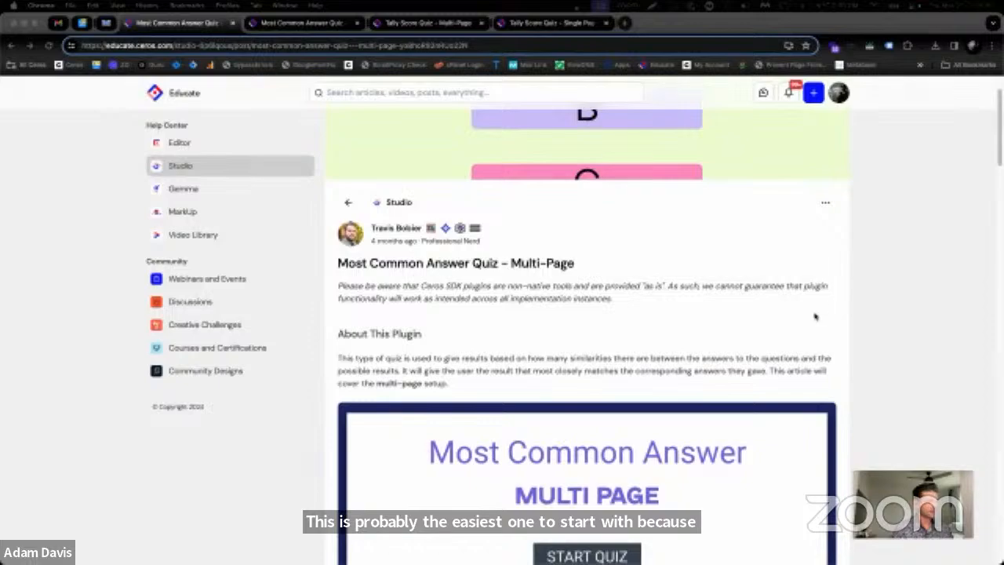
scroll(815, 316, down, 3)
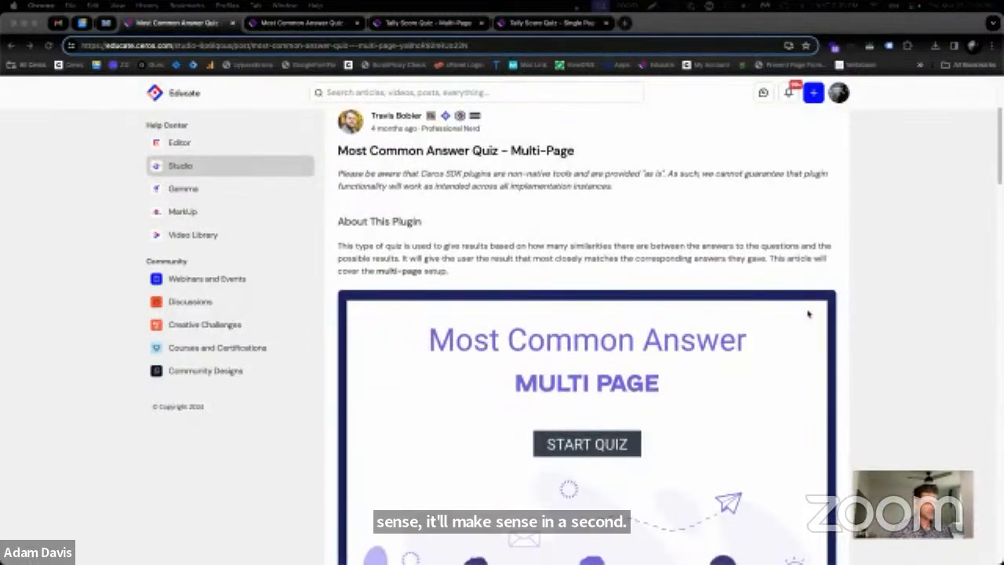
scroll(842, 277, down, 2)
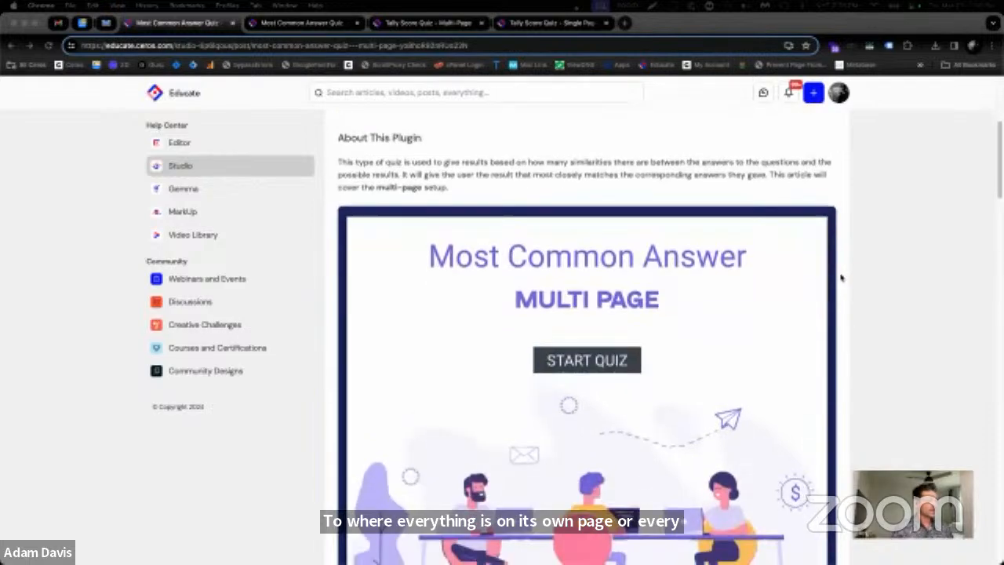
scroll(841, 277, down, 1)
click(570, 250)
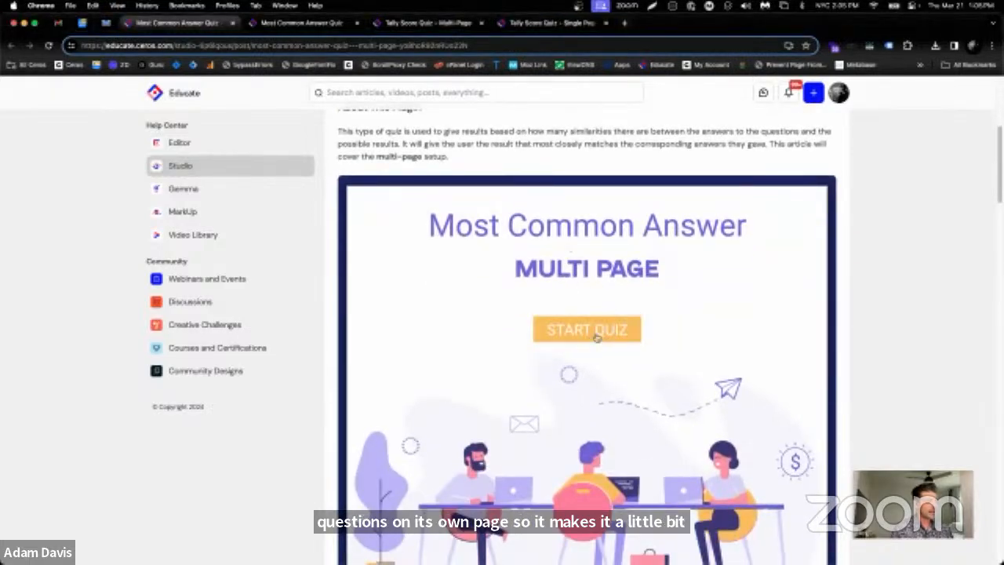
scroll(549, 315, down, 1)
scroll(549, 314, down, 3)
scroll(605, 291, up, 1)
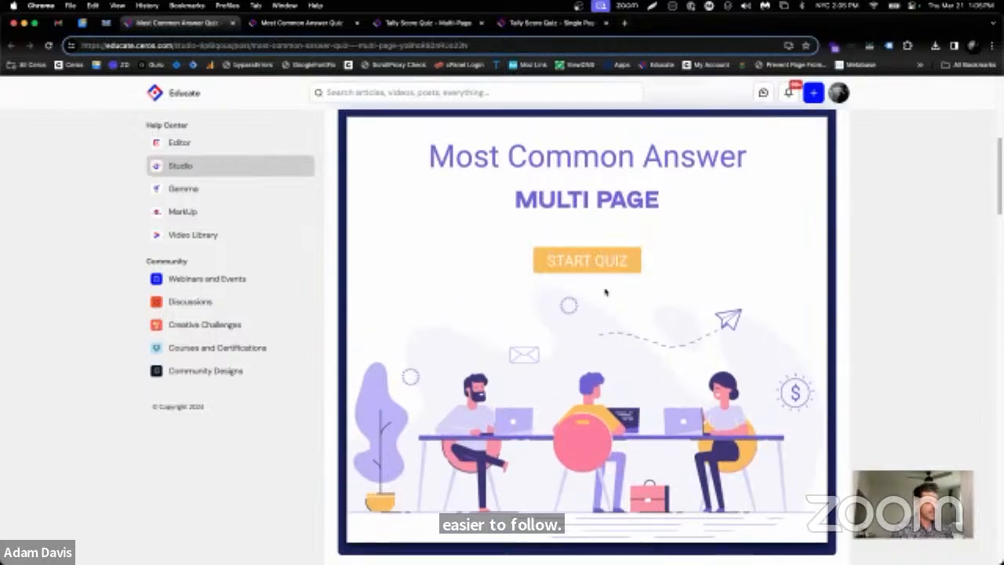
scroll(667, 274, down, 4)
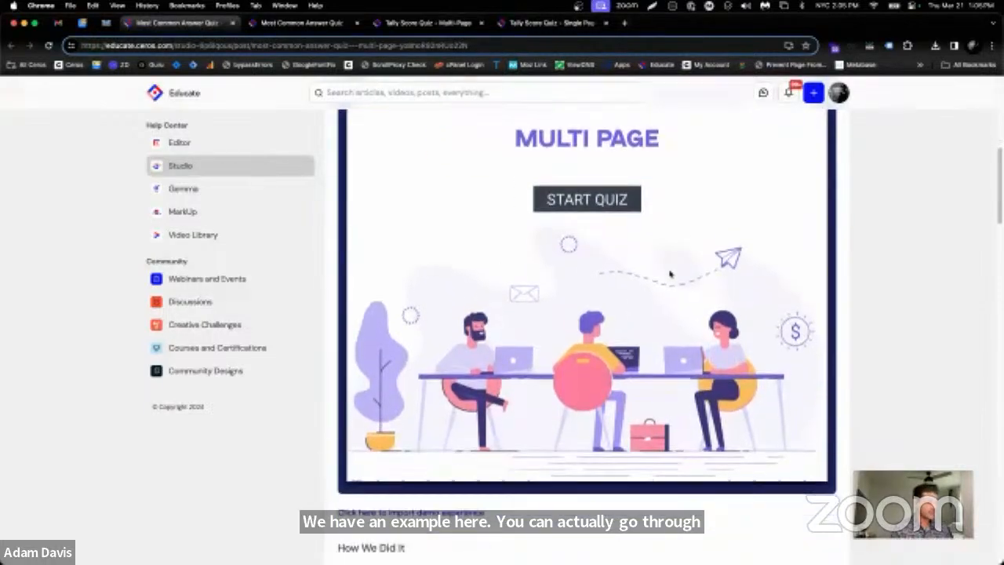
Copy the SDK script for the ceros-quiz-plugin from Step 1 of the article's How To Implement section
scroll(868, 297, down, 5)
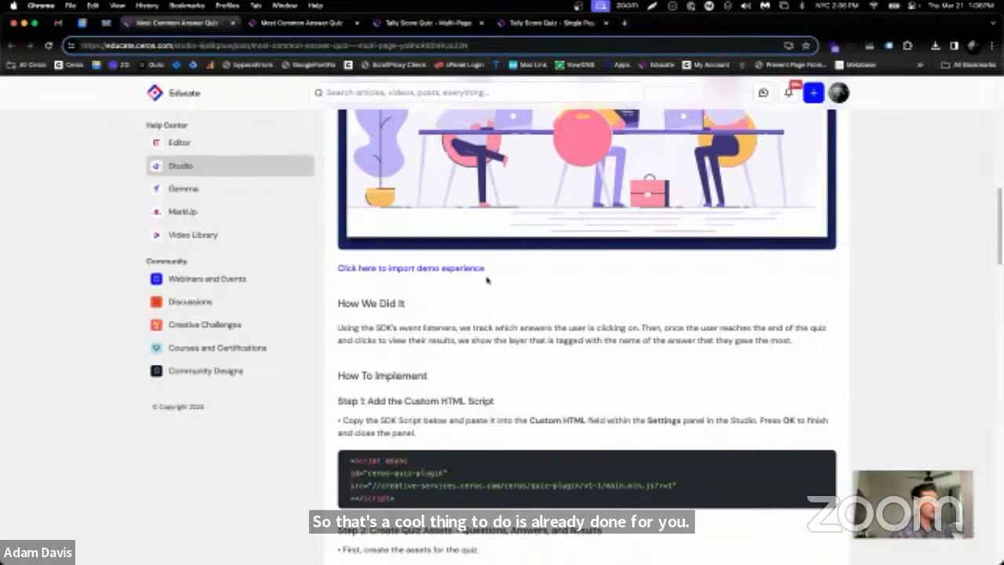
scroll(539, 278, down, 1)
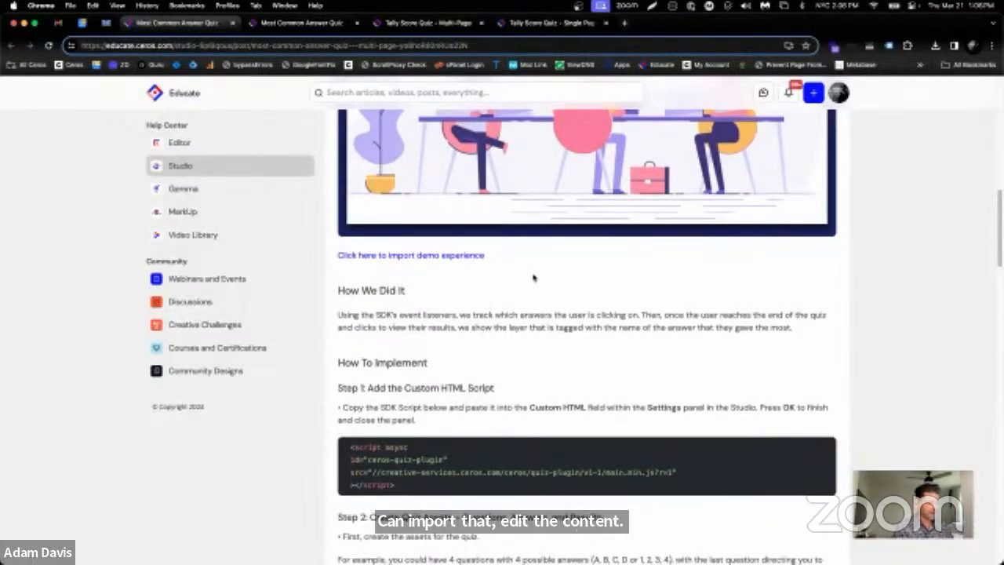
scroll(541, 278, down, 5)
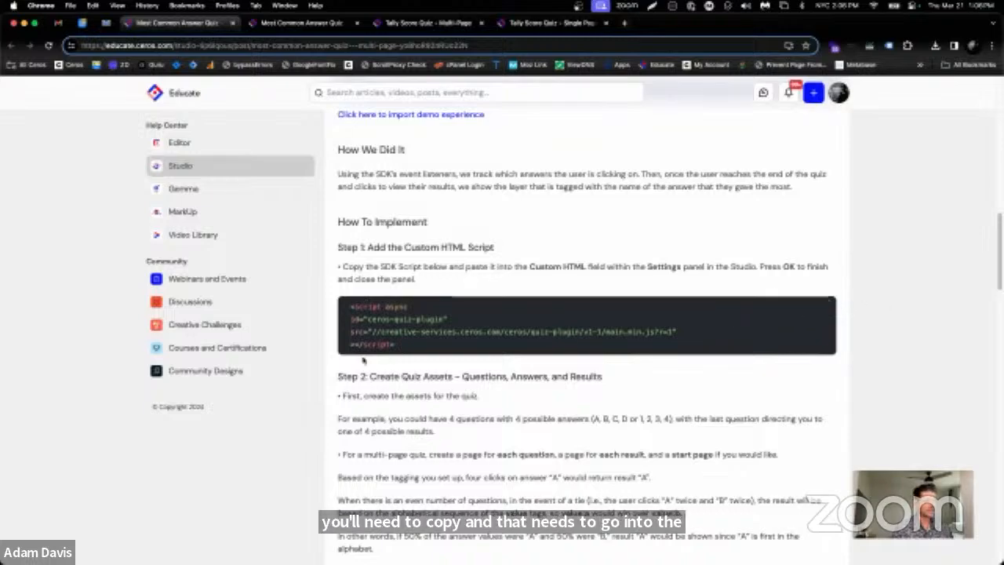
drag(350, 305, 412, 350)
click(578, 344)
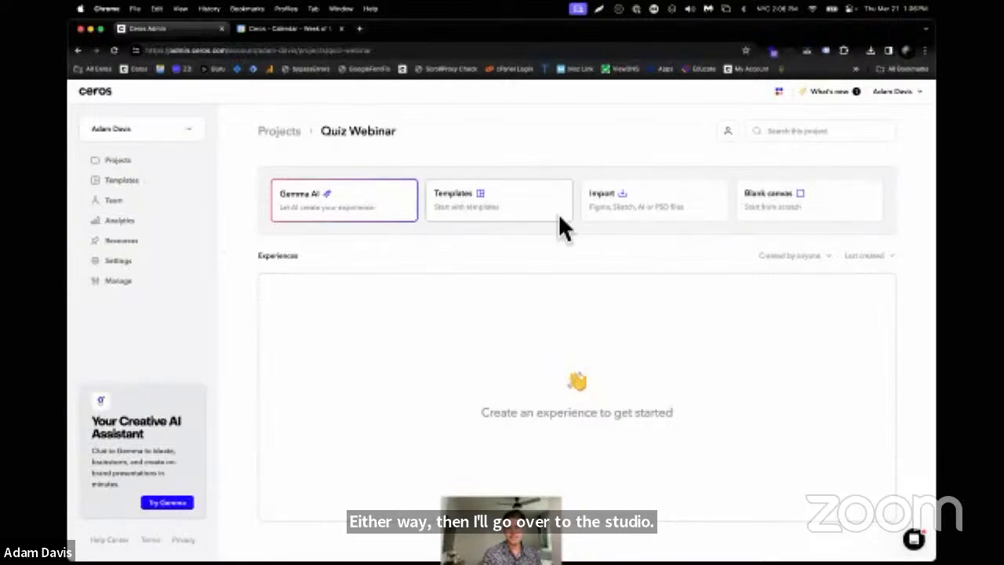
In Ceros Admin, create a blank canvas experience named "MC MP" in the Quiz Webinar project and open it in the Studio
click(759, 211)
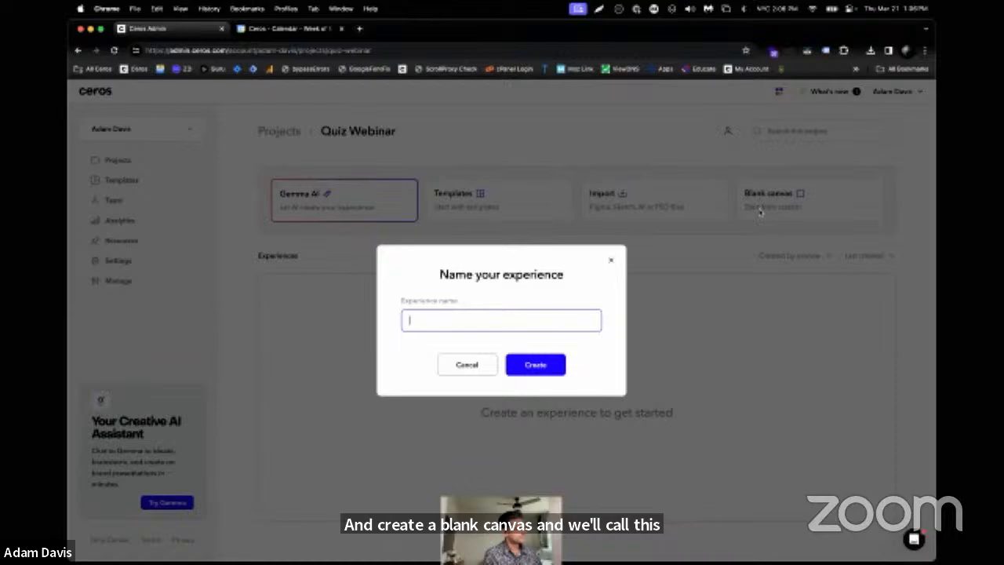
text(MC)
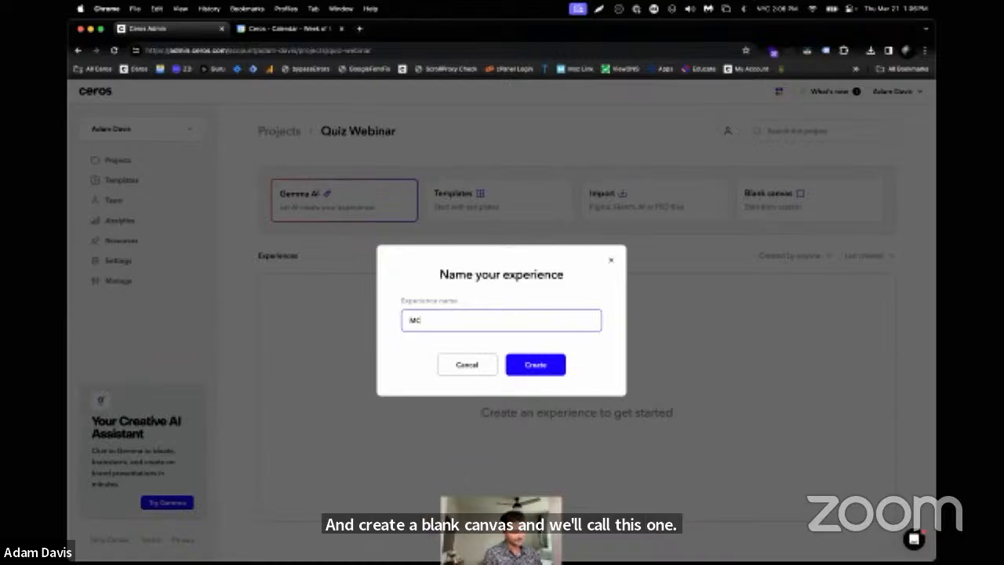
text( MP)
key(Return)
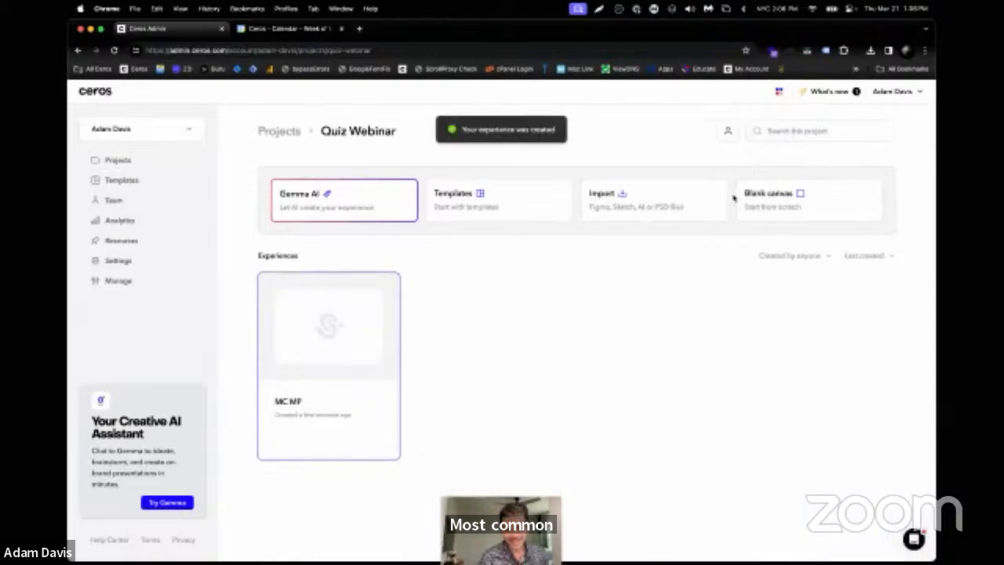
click(361, 323)
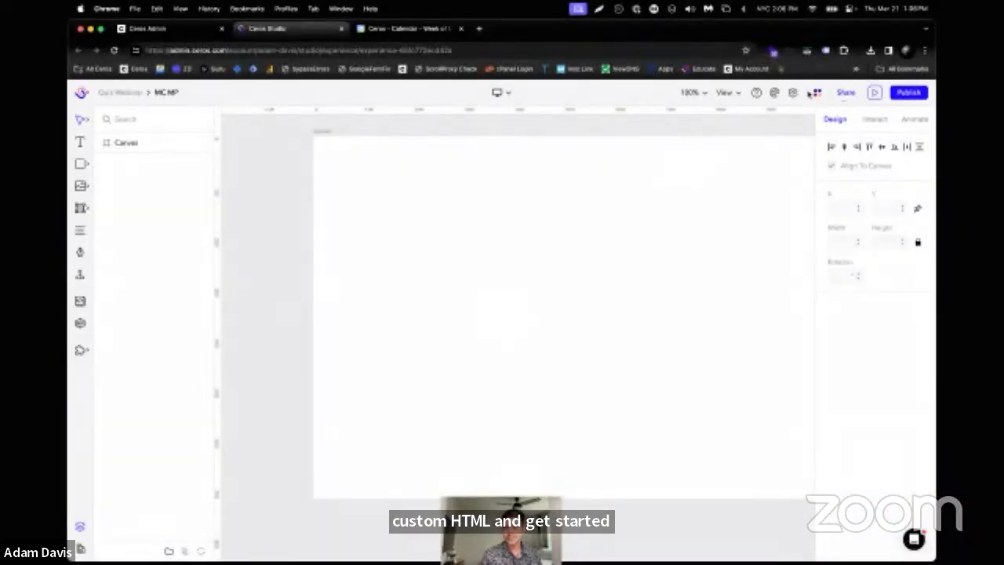
Paste the copied SDK script into the experience's Custom HTML setting and save the settings
click(793, 93)
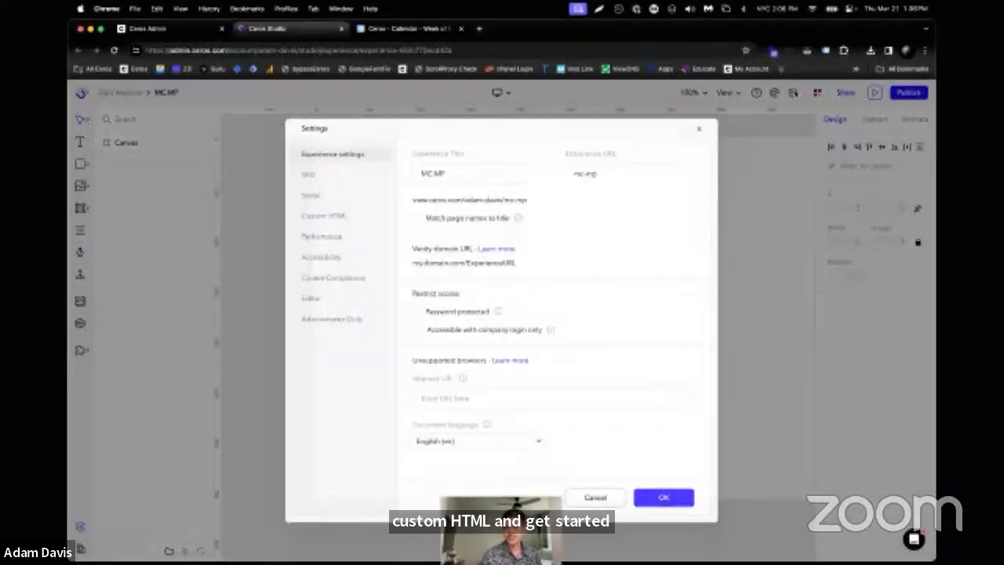
click(329, 215)
right_click(590, 289)
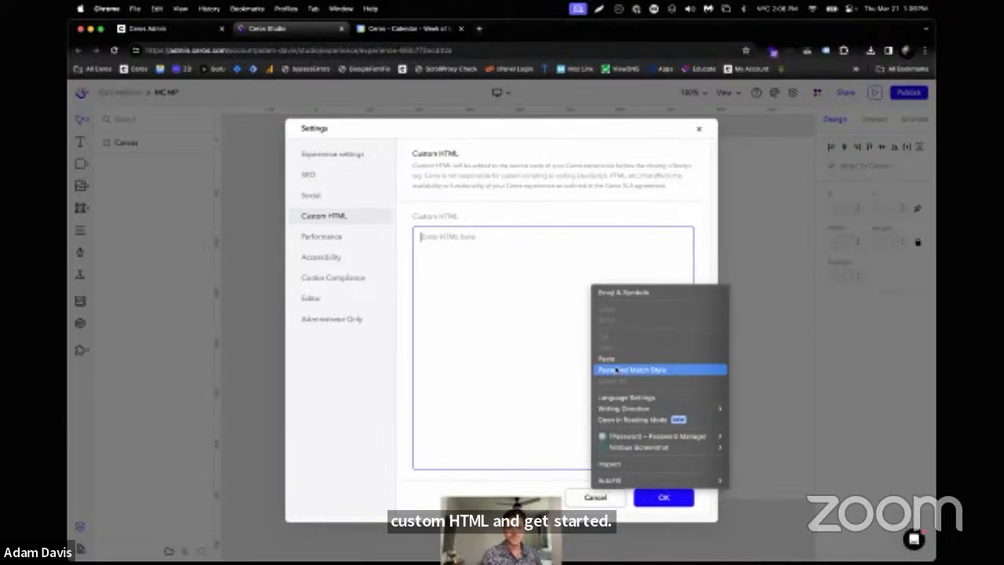
click(602, 359)
click(665, 498)
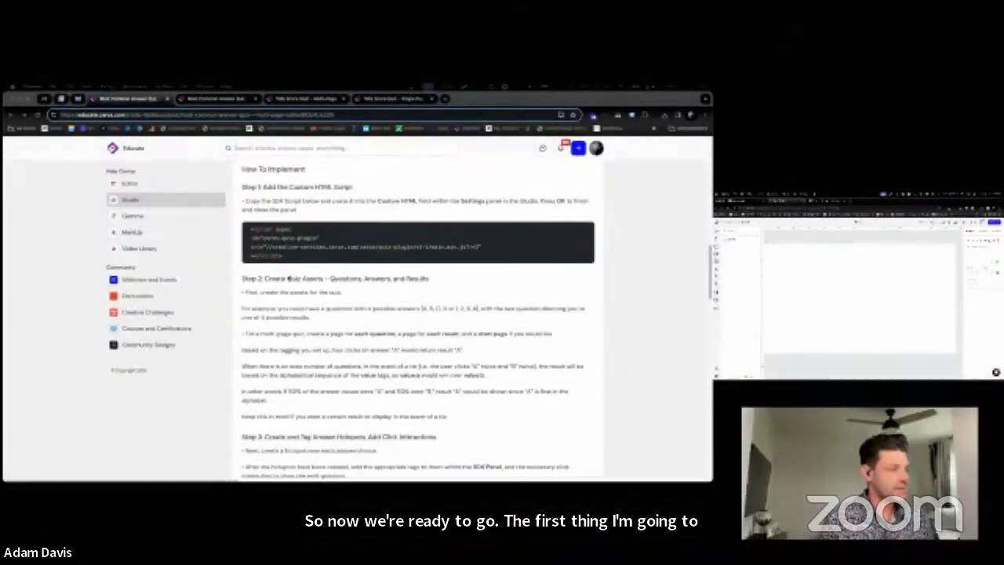
Return to the Educate article and read Step 2 on creating the quiz questions, answers and results
drag(252, 278, 372, 317)
click(373, 317)
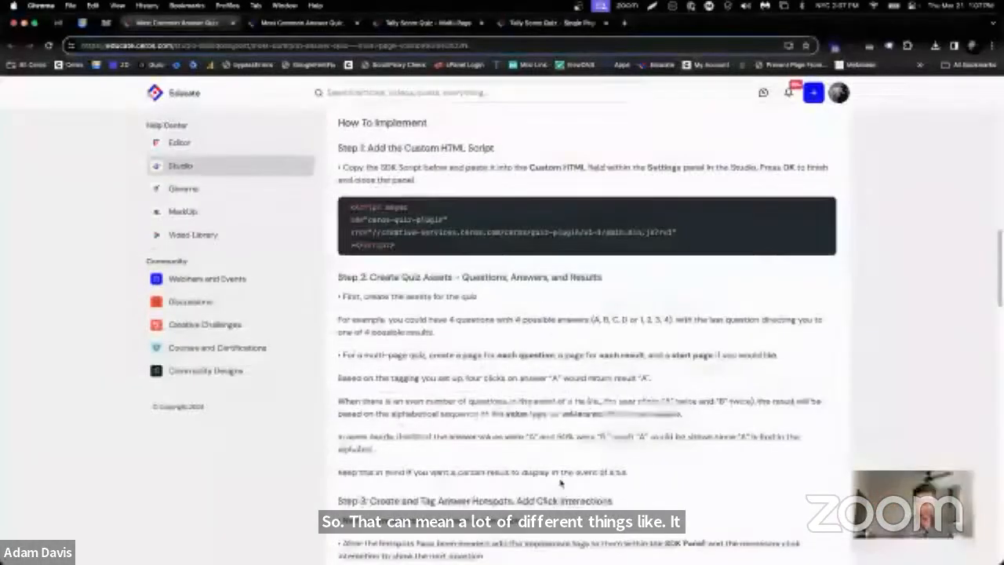
drag(347, 274, 490, 437)
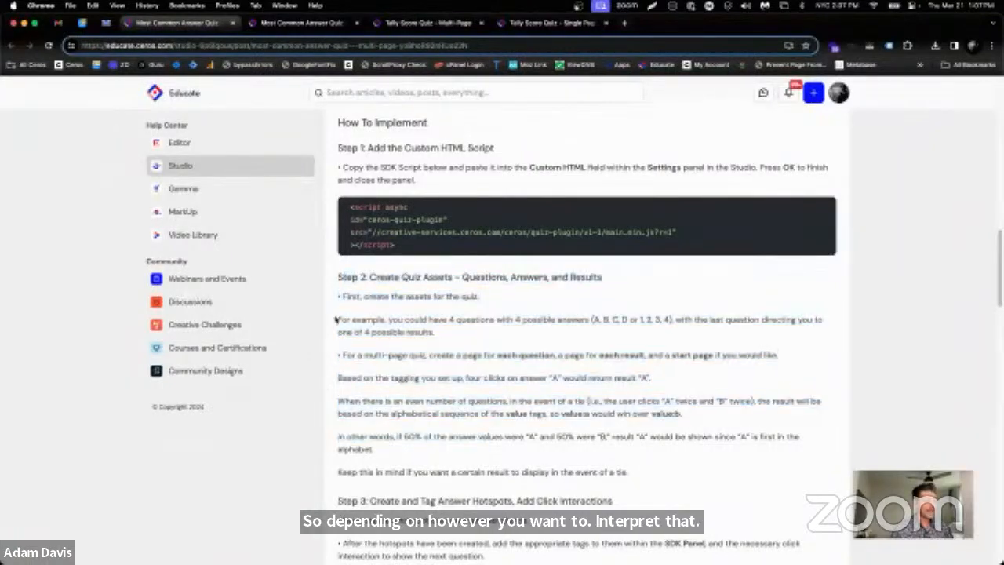
triple_click(411, 320)
click(416, 322)
drag(416, 323, 731, 321)
click(735, 337)
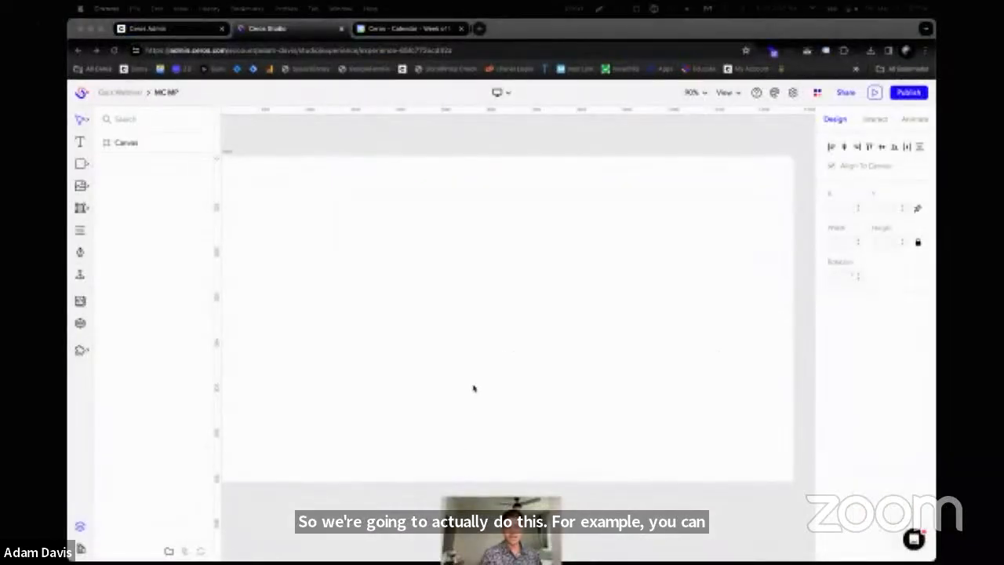
Switch back to Ceros Studio and draw a square shape about 241 by 241 on the canvas
scroll(477, 387, left, 1)
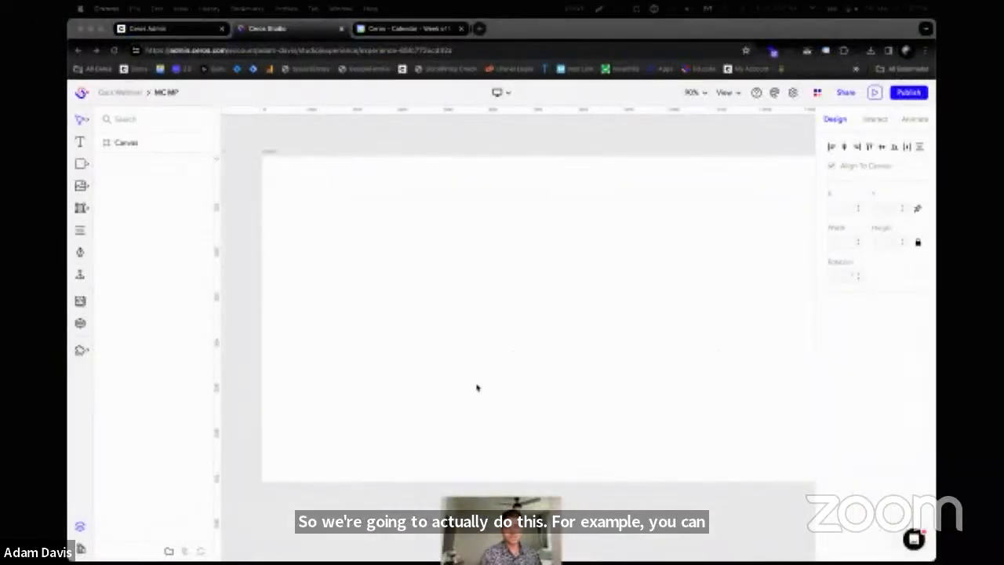
scroll(485, 387, left, 1)
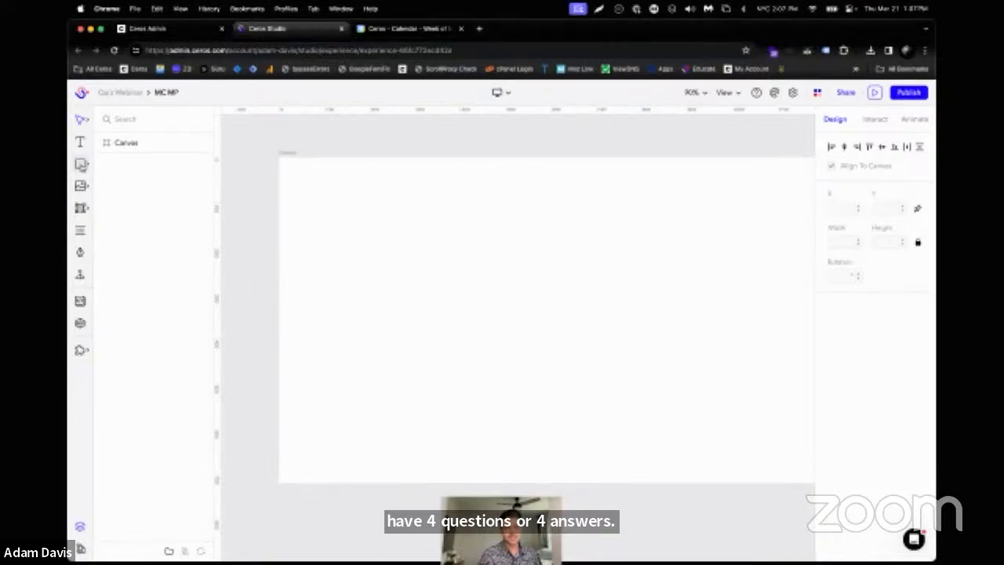
click(83, 163)
click(124, 164)
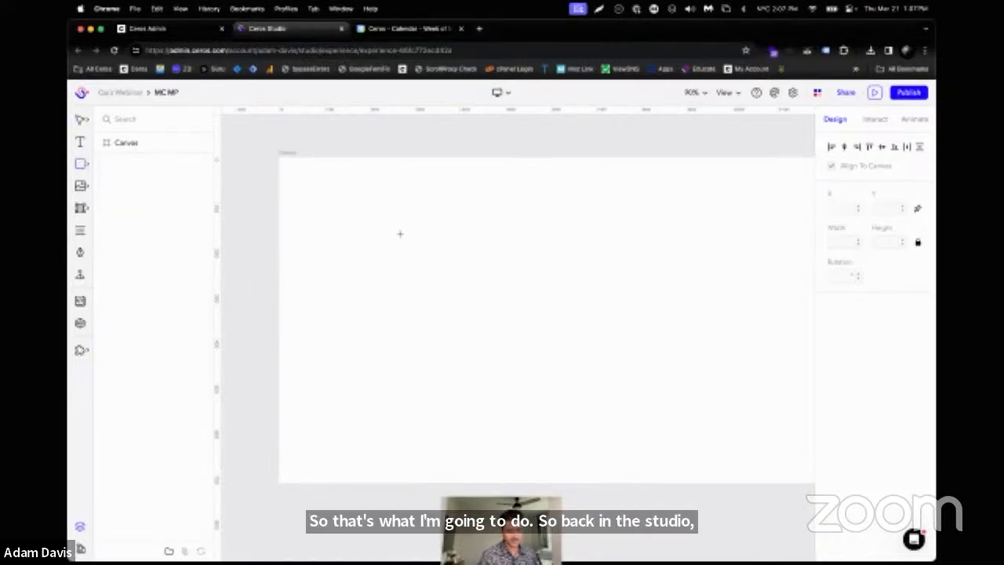
drag(385, 225, 495, 335)
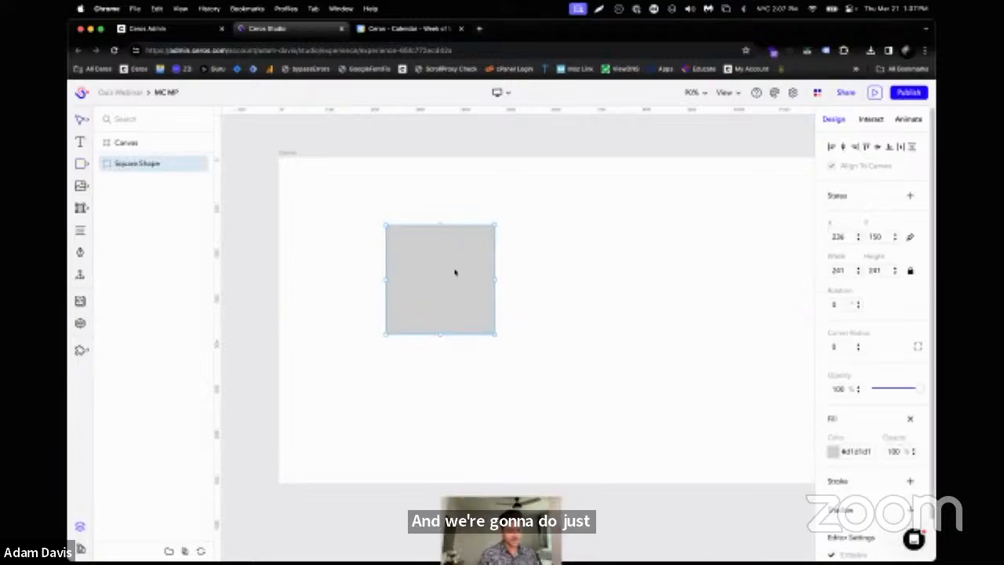
Duplicate the square three times and arrange the four squares in a two-by-two grid
key(super+d)
key(super+d)
key(super+d)
drag(455, 272, 603, 272)
drag(464, 267, 601, 401)
click(587, 295)
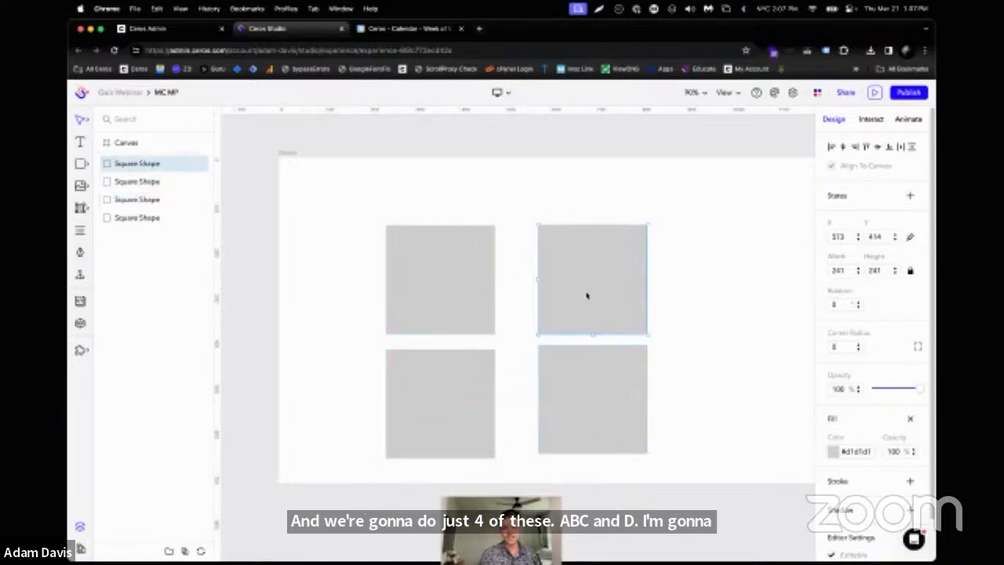
Move the two squares of the second column closer to the first column and line them up with its rows
drag(587, 295, 573, 296)
drag(608, 366, 589, 366)
drag(590, 287, 578, 287)
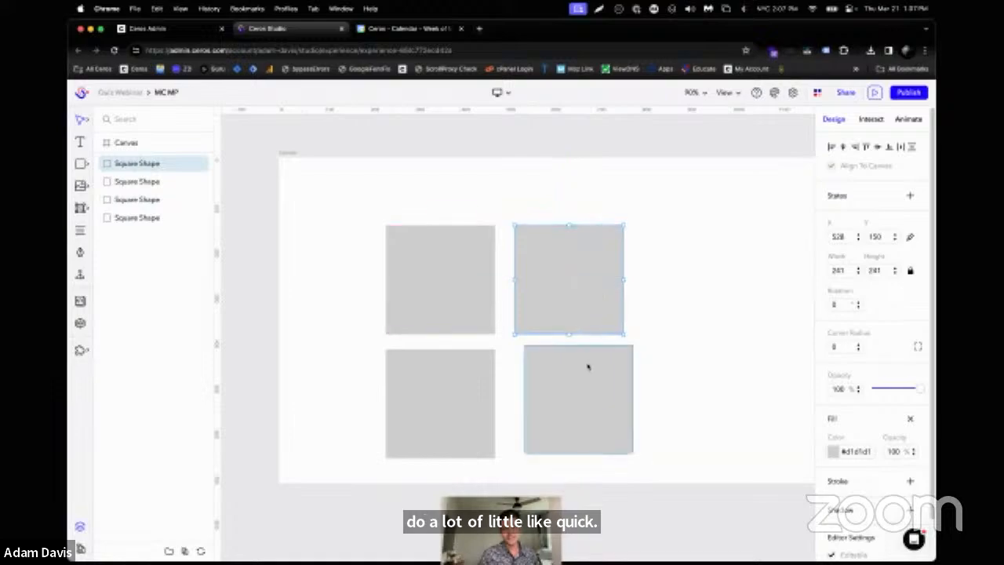
drag(587, 367, 576, 376)
Add text labels "A" and "B" over the two upper squares and "C" over the lower-left square
click(467, 288)
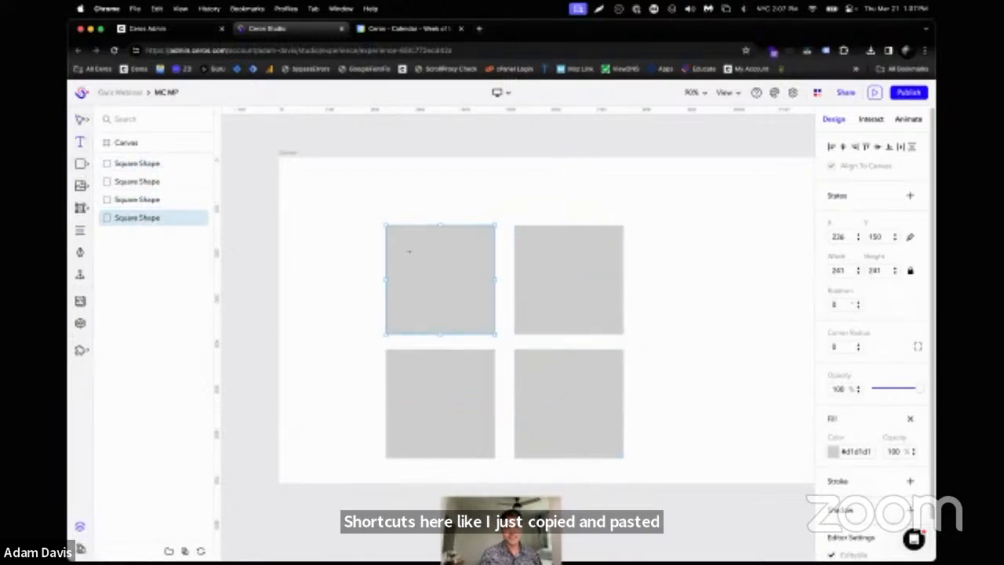
drag(401, 255, 475, 306)
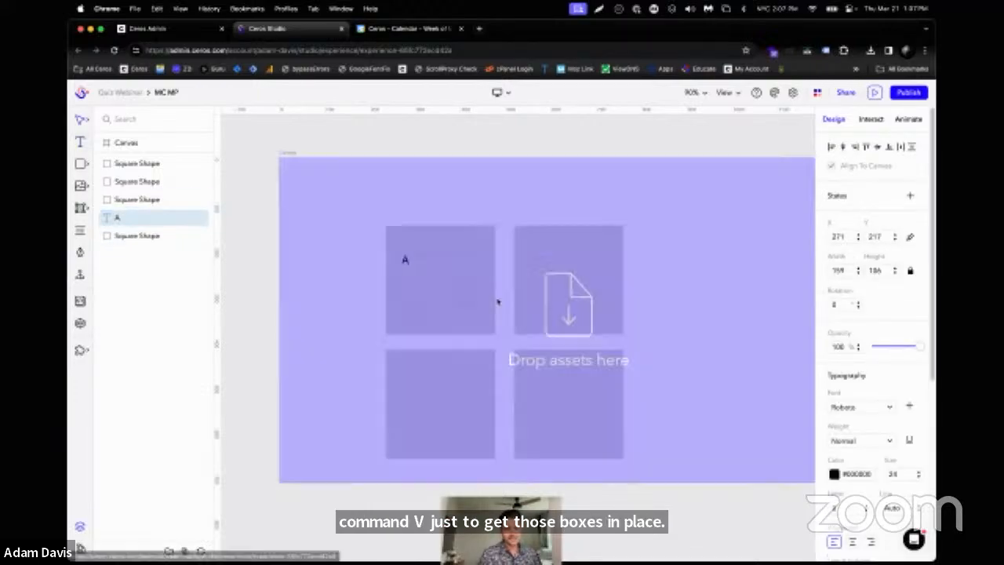
key(t)
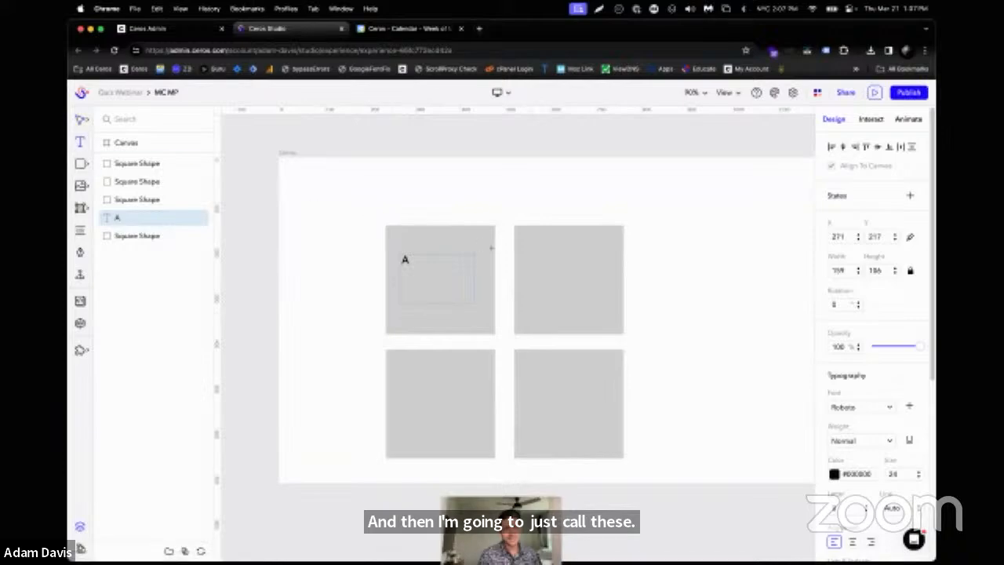
drag(524, 251, 603, 303)
text(B)
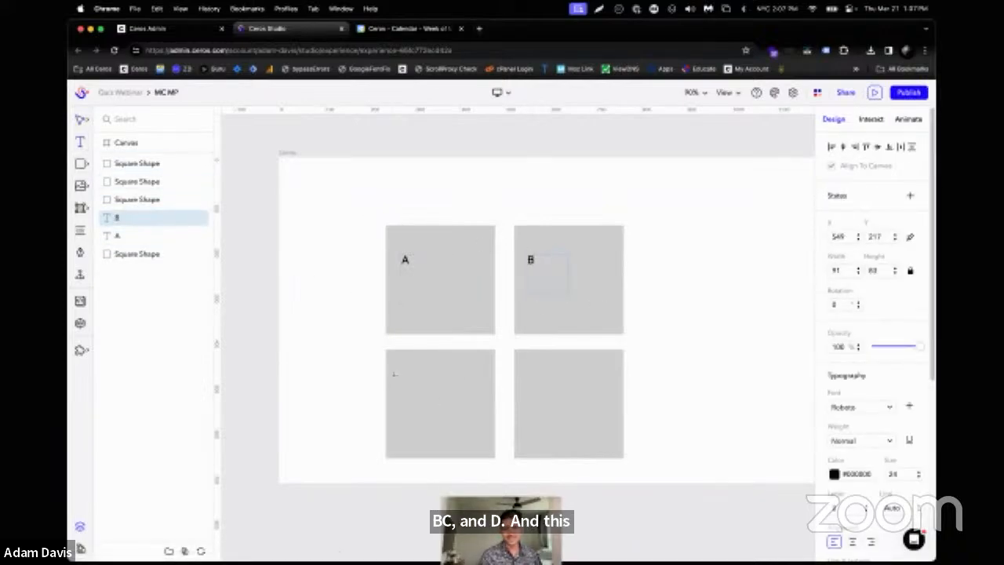
text(t)
drag(399, 375, 468, 424)
text(C)
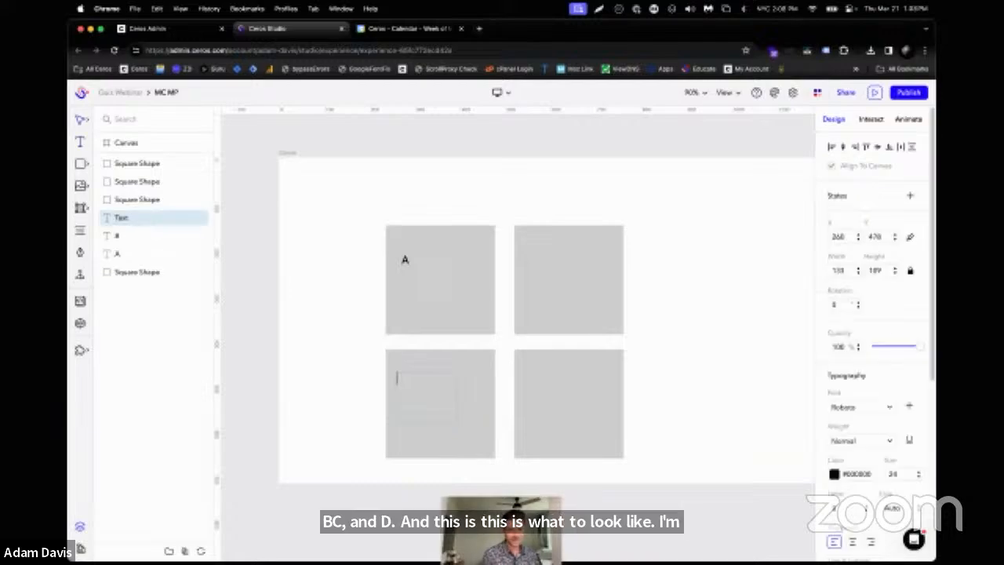
Move the A, B and C text layers together above all the square shape layers
click(117, 235)
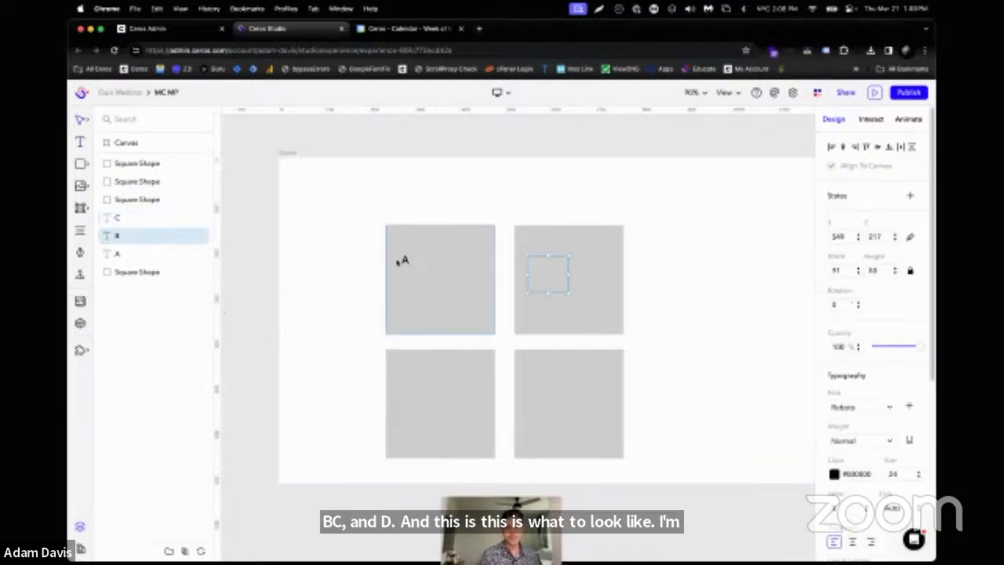
click(141, 219)
shift+click(136, 252)
drag(137, 251, 134, 155)
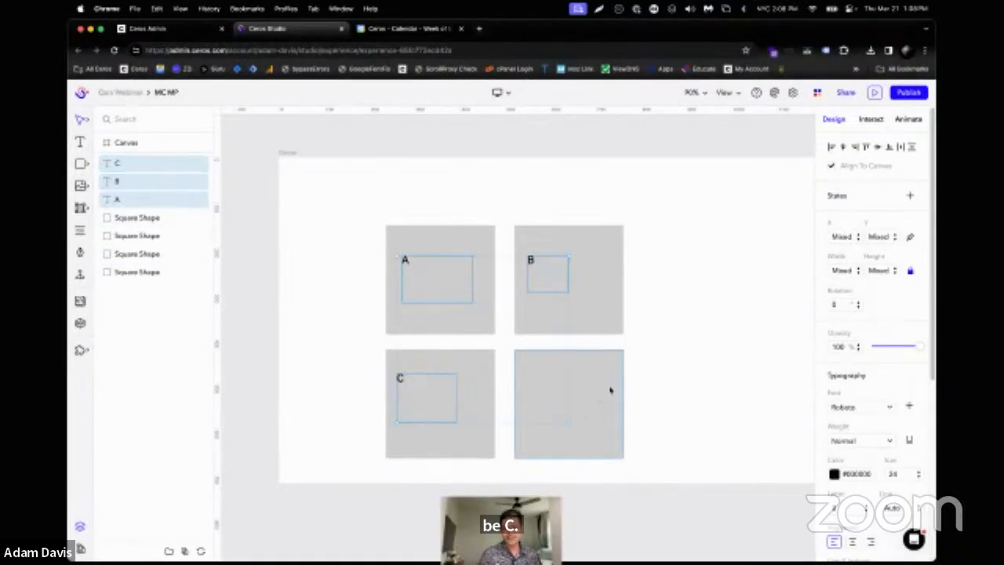
Add a text label "D" over the lower-right square
key(t)
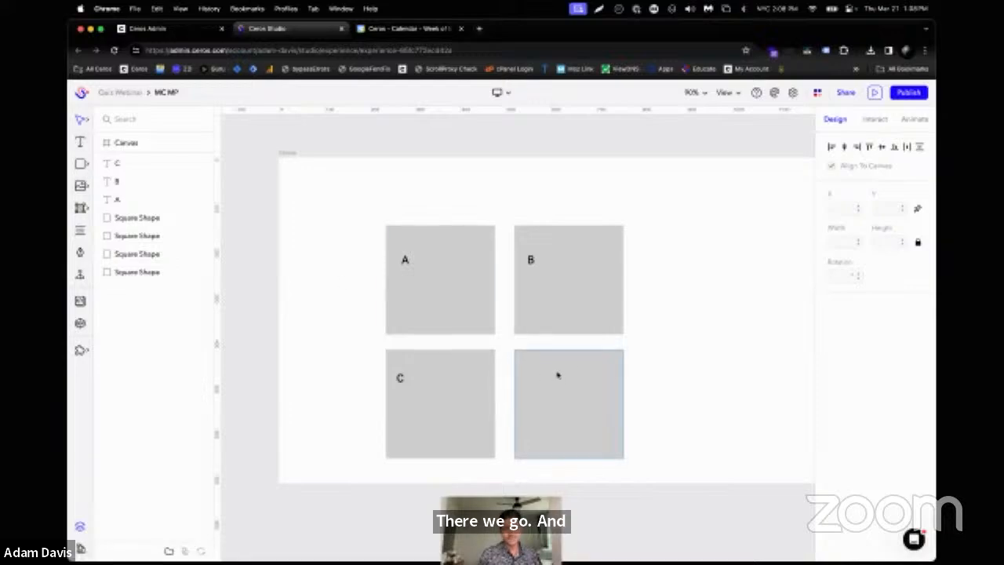
click(80, 145)
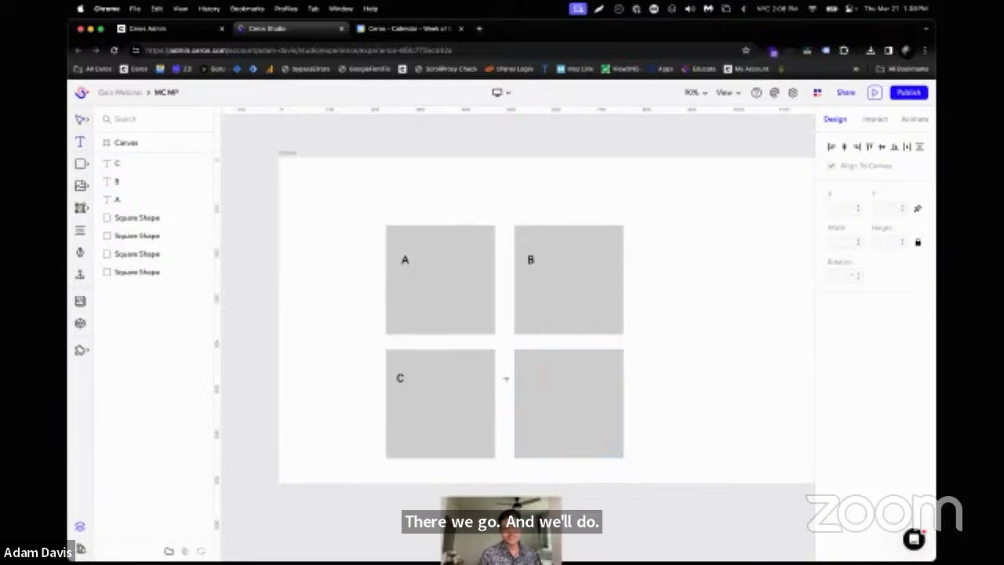
drag(570, 402, 572, 406)
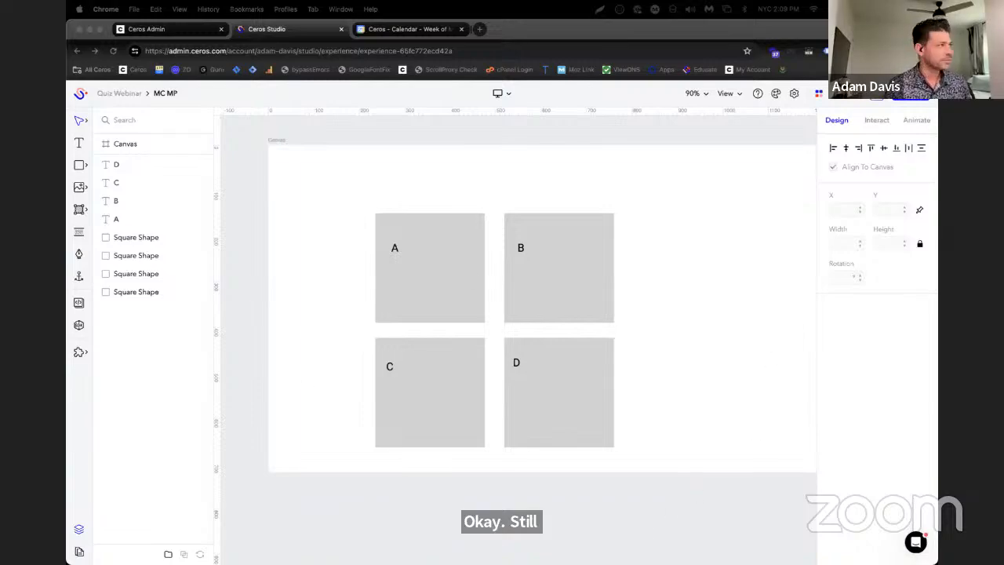
Bring the Most Common Answer Quiz article into the Studio browser window as a tab and close the calendar tab
drag(70, 105, 172, 30)
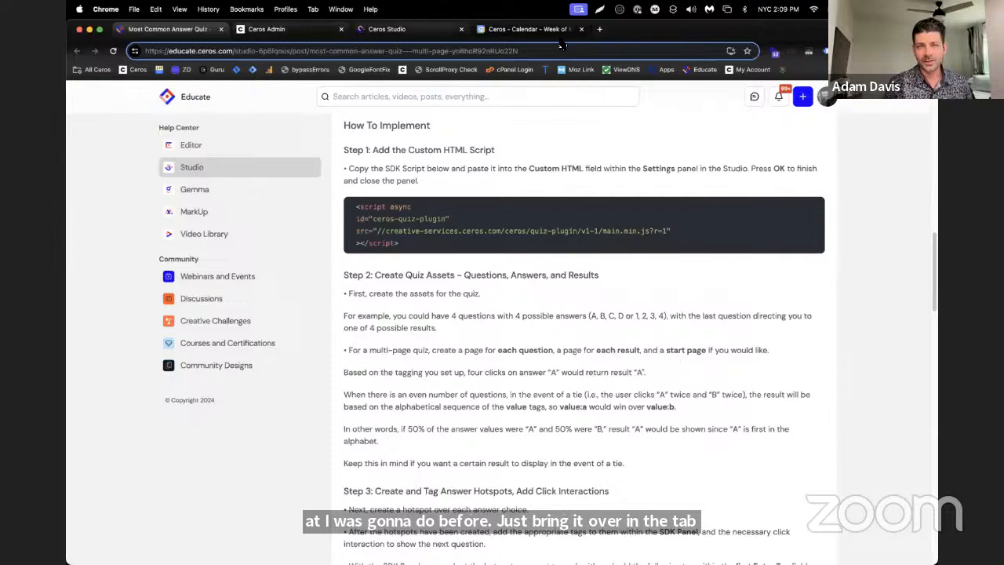
click(388, 30)
click(582, 30)
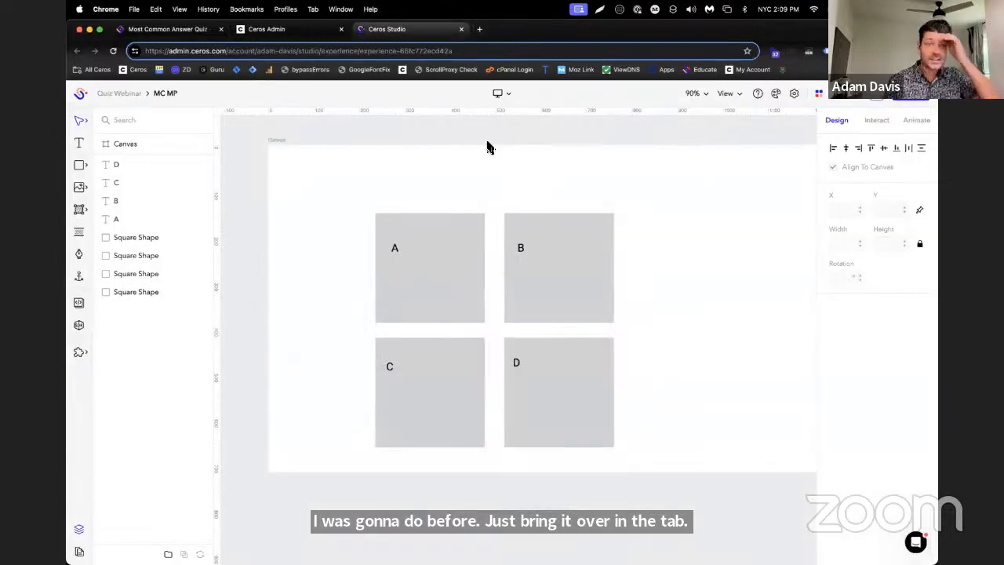
Draw a hotspot of about 282 by 273 over the A square and make three copies of it
mouse_move(81, 210)
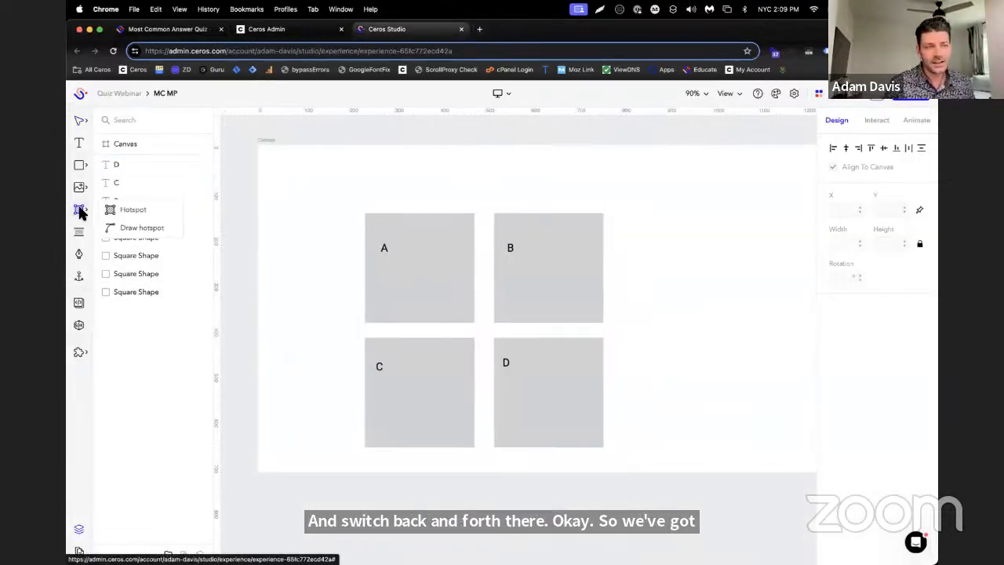
click(119, 207)
drag(352, 206, 480, 330)
key(super+c)
key(super+v)
key(super+v)
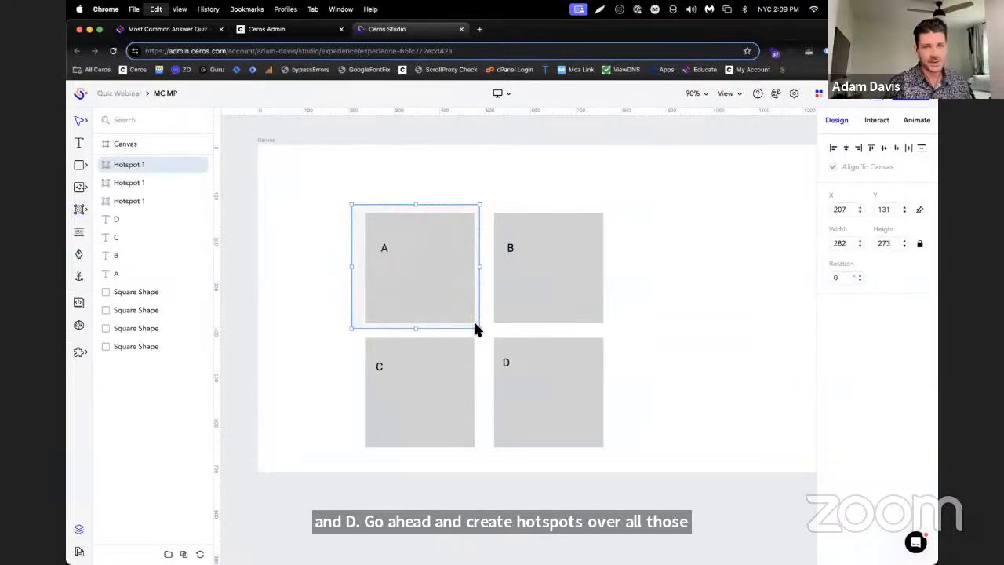
key(super+v)
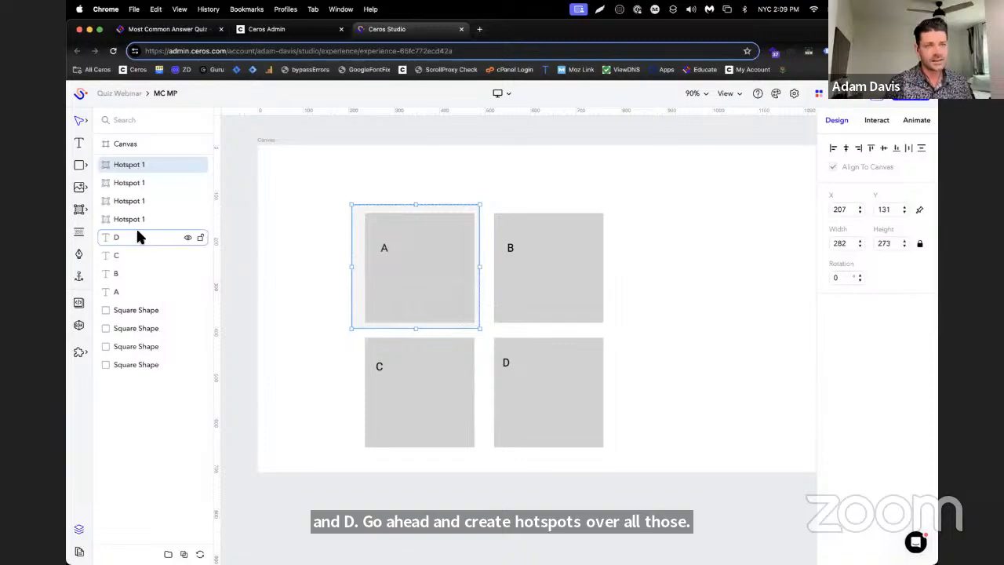
Place one hotspot copy over the B square and another over the C square
click(136, 220)
click(135, 184)
drag(360, 296, 536, 281)
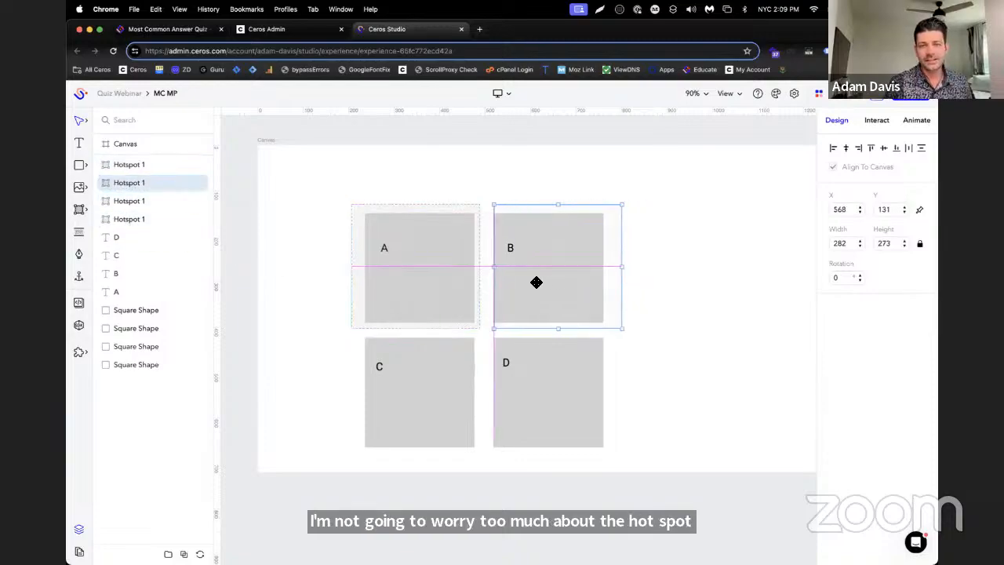
click(143, 203)
drag(419, 252, 431, 377)
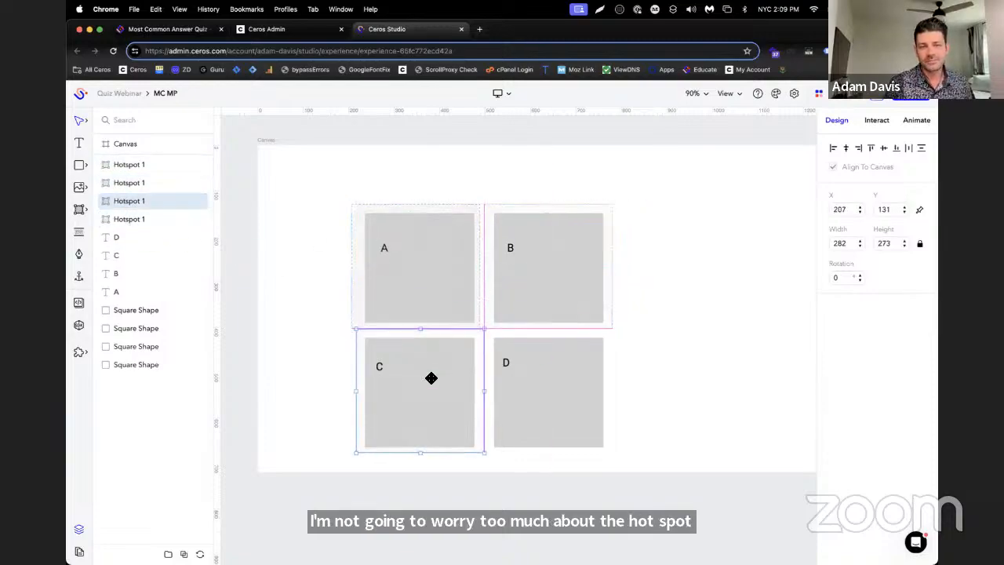
Place the remaining hotspot copy over the D square and order the hotspot layers as A, B, C, D
click(141, 168)
drag(139, 164, 259, 347)
drag(156, 346, 137, 206)
click(127, 164)
mouse_move(128, 164)
mouse_down()
mouse_move(285, 219)
mouse_move(183, 198)
mouse_move(130, 165)
mouse_up()
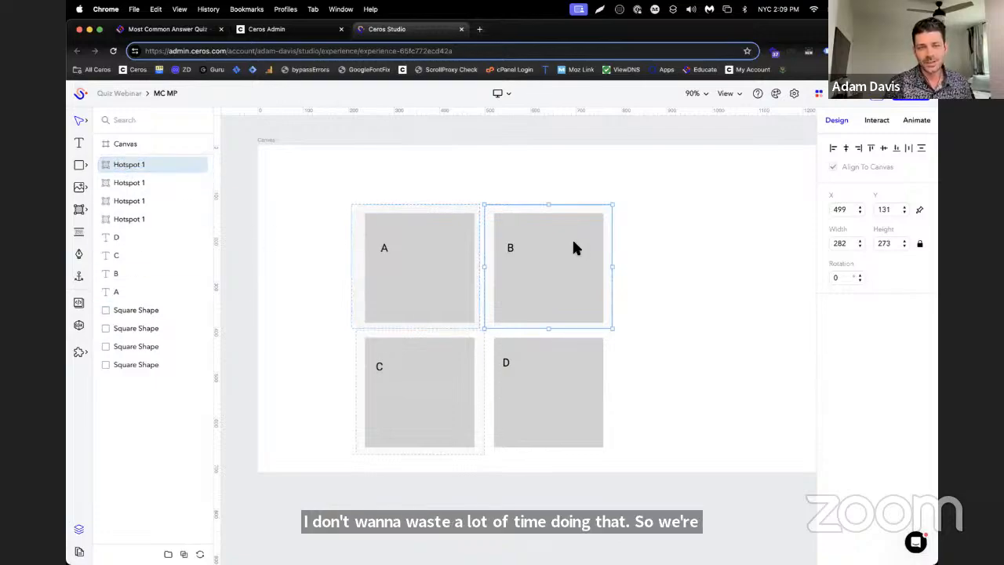
drag(573, 248, 544, 238)
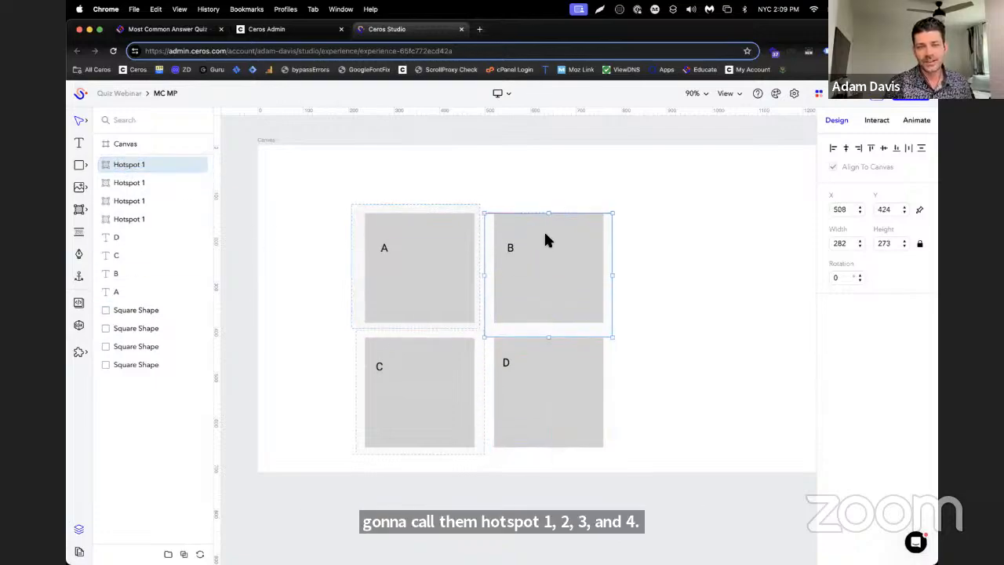
click(118, 183)
click(150, 200)
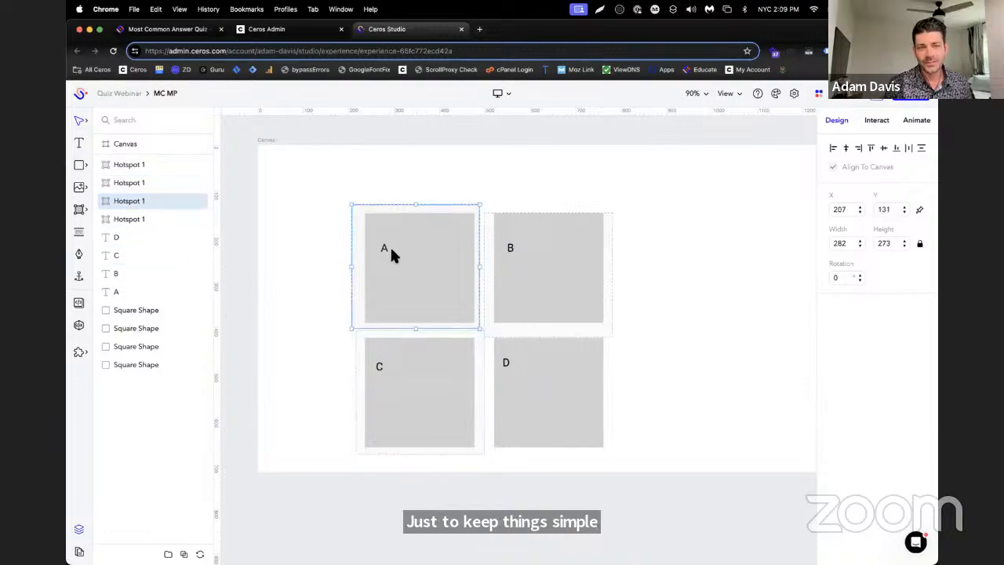
drag(392, 254, 531, 260)
click(126, 219)
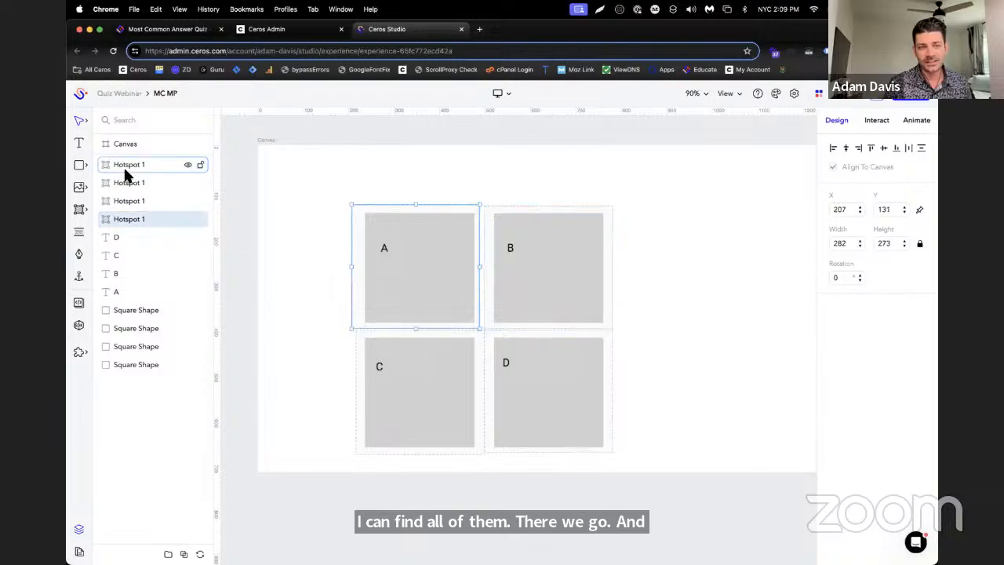
click(137, 166)
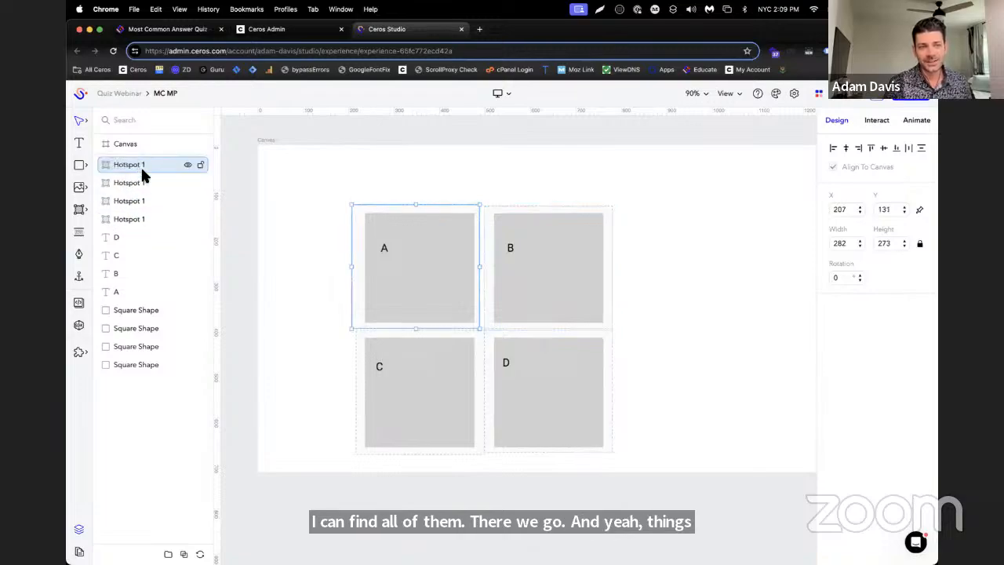
Rename the hotspot over the B square as Hotspot 2
click(144, 182)
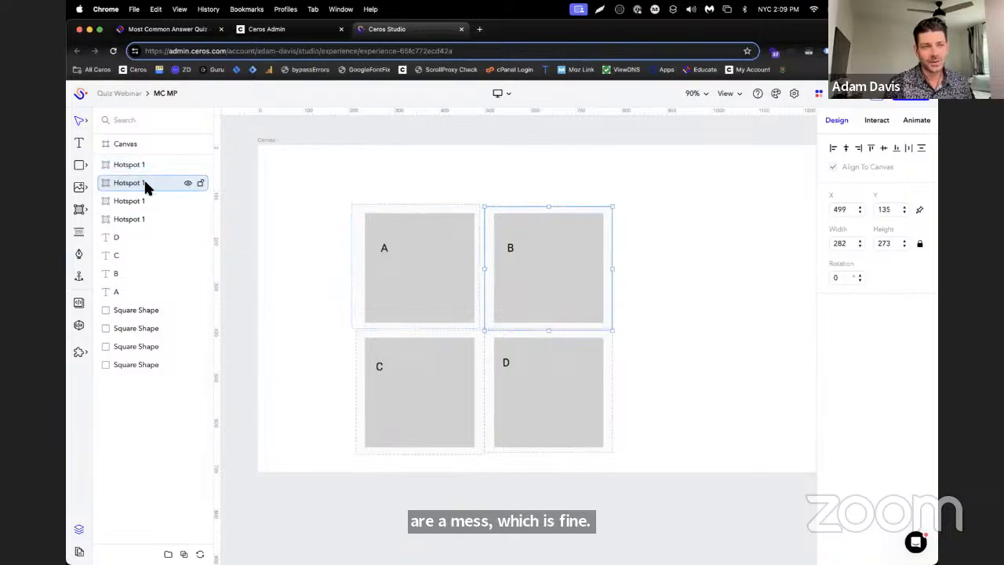
double_click(143, 182)
click(143, 182)
key(BackSpace)
text(2)
key(Return)
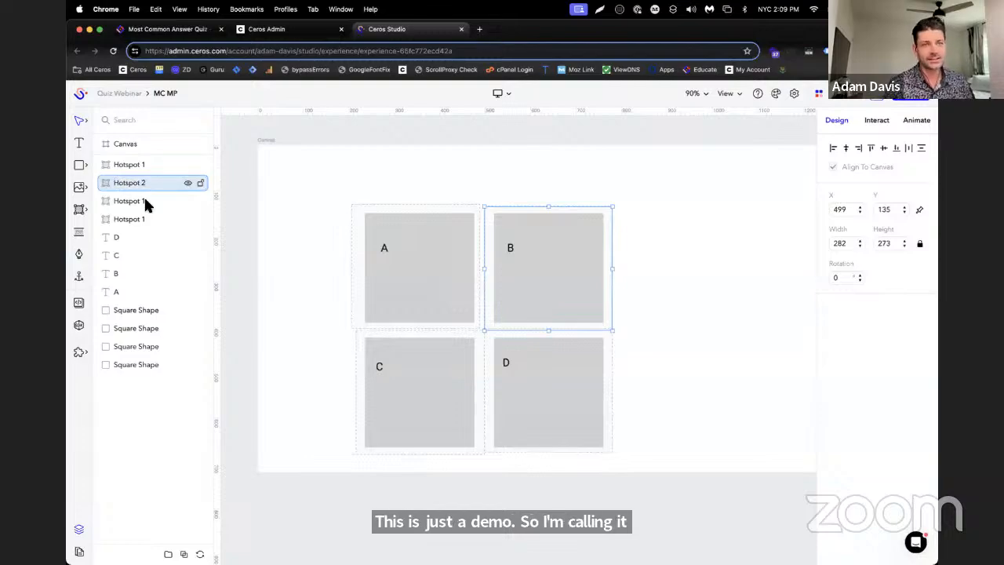
Rename the hotspot over the C square as Hotspot 3 and the one over the D square as Hotspot 4
click(153, 201)
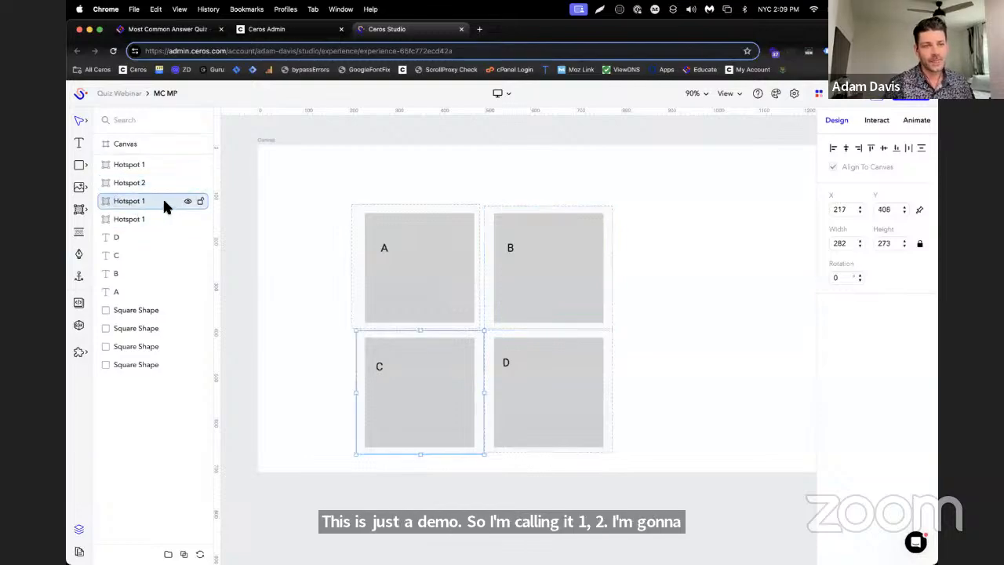
double_click(146, 202)
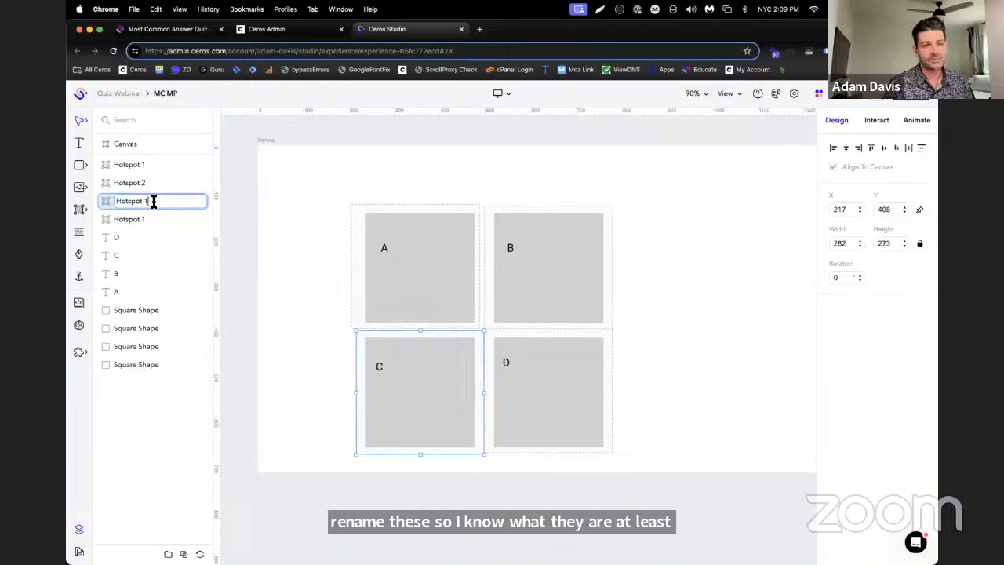
text(3)
key(Return)
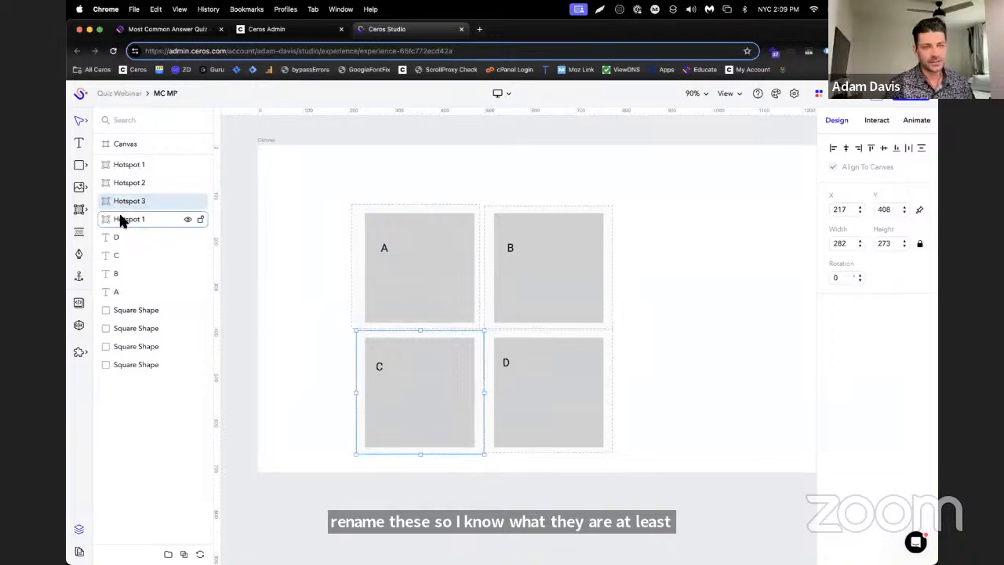
double_click(142, 219)
click(155, 221)
text(4)
key(Return)
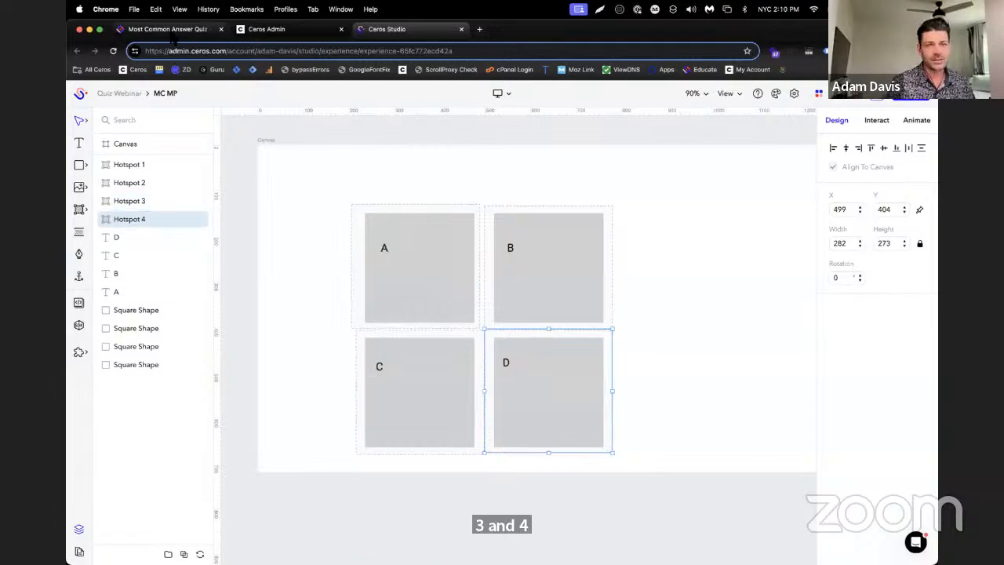
Switch to the Educate article and read step 3 on tagging answer hotspots, including the tip about tagging all answers at once
click(169, 29)
scroll(572, 273, down, 5)
scroll(574, 280, down, 2)
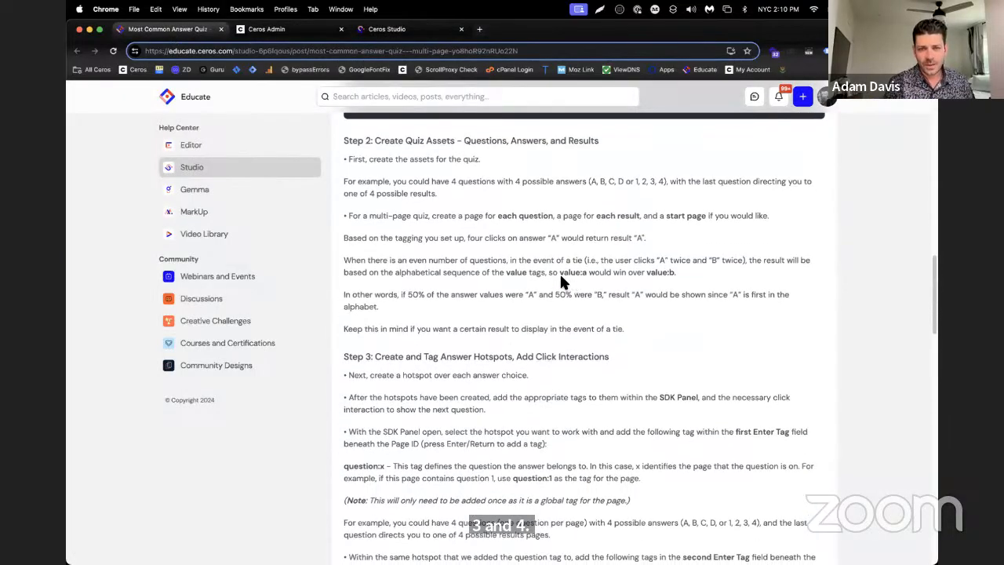
scroll(547, 288, down, 4)
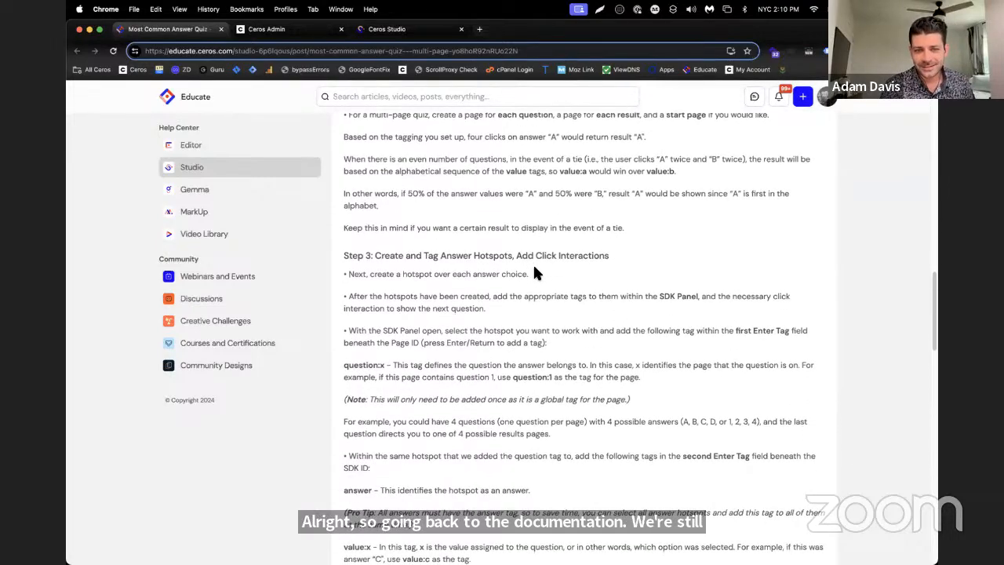
scroll(533, 271, down, 3)
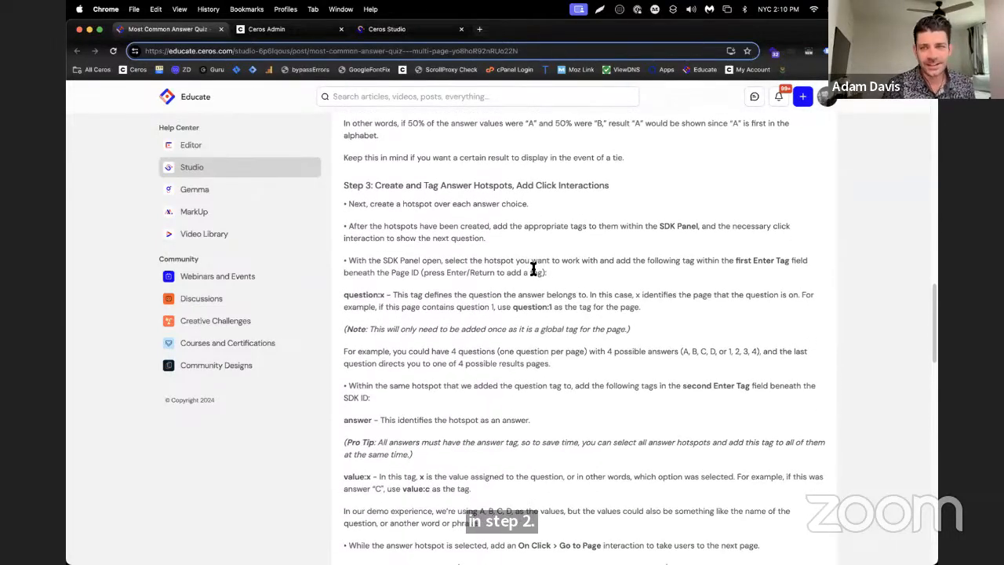
scroll(533, 270, down, 2)
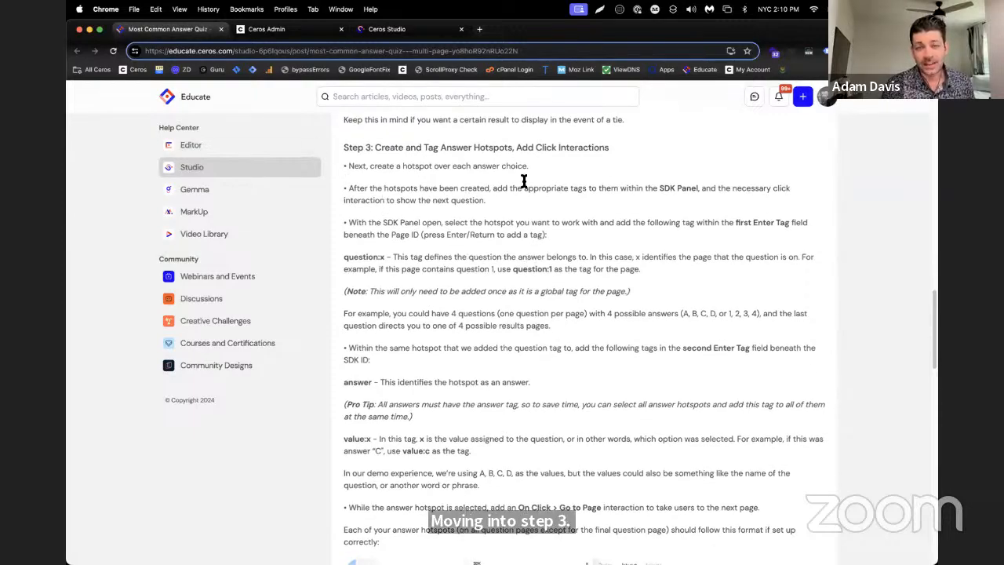
scroll(482, 225, down, 1)
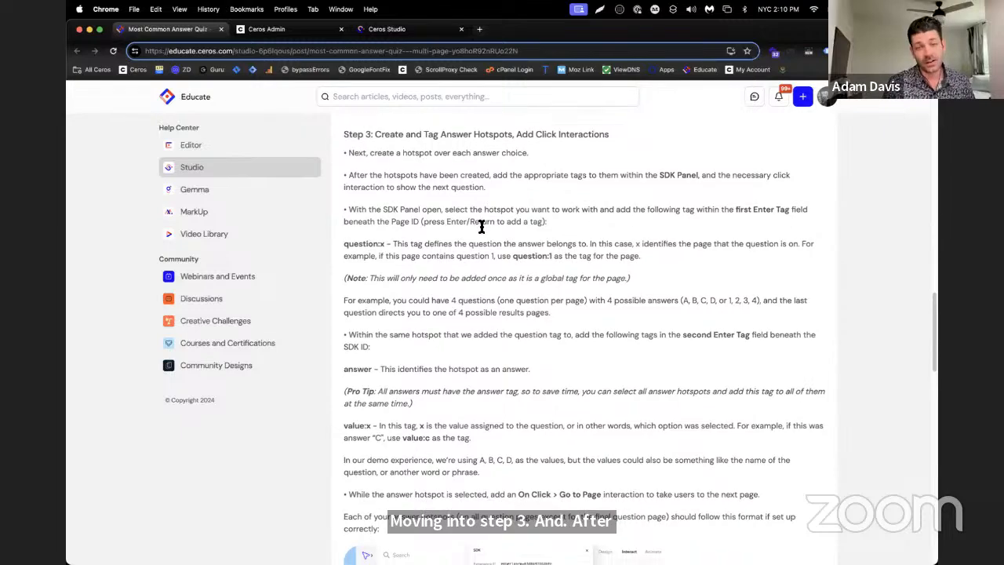
scroll(475, 266, down, 2)
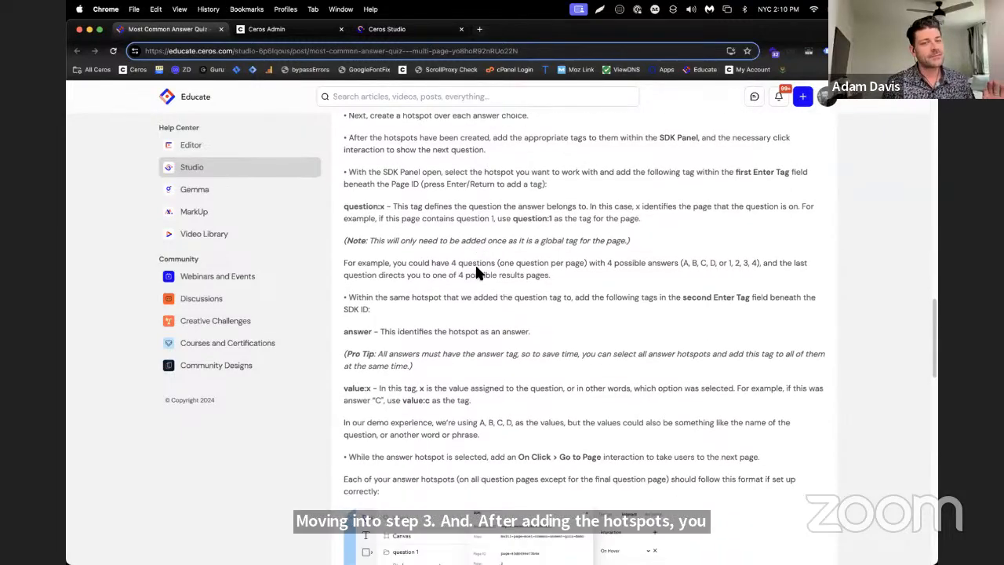
drag(345, 185, 549, 257)
click(466, 283)
scroll(465, 289, down, 2)
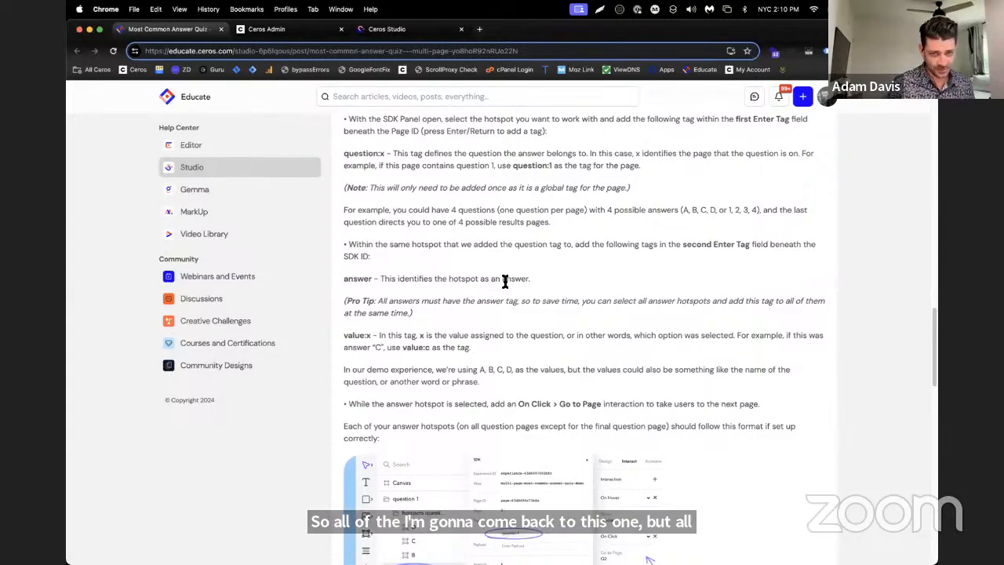
scroll(438, 265, up, 1)
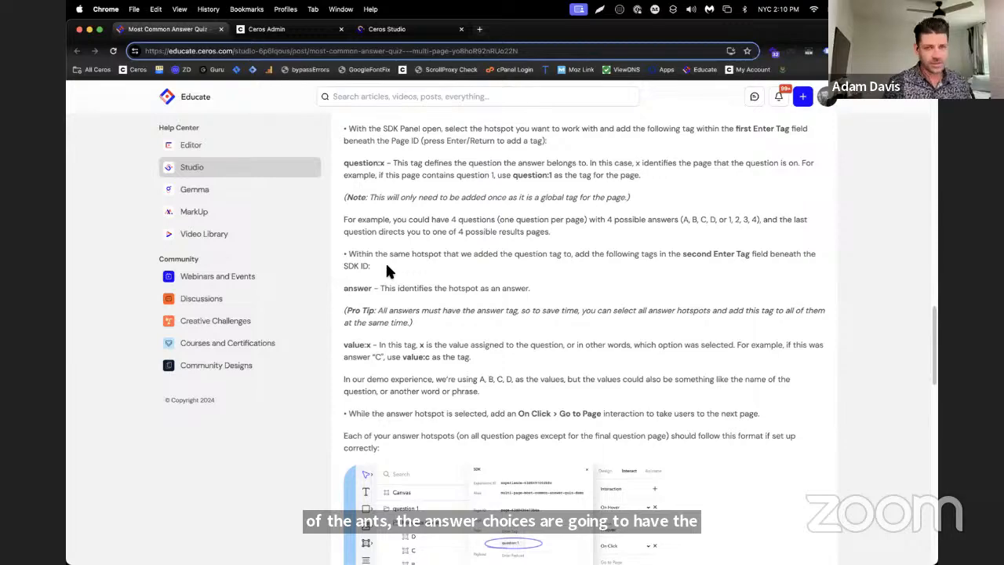
drag(345, 309, 419, 326)
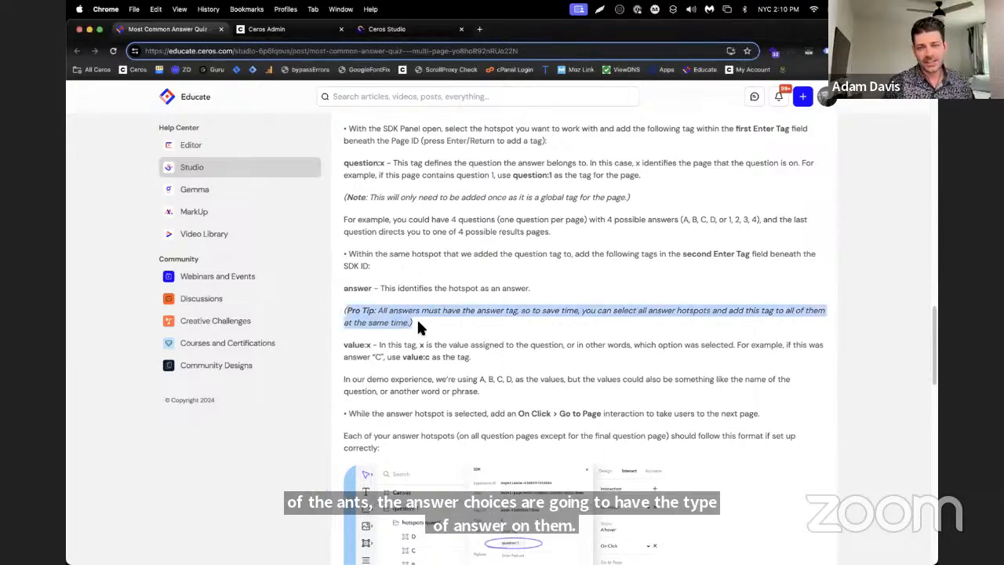
click(420, 327)
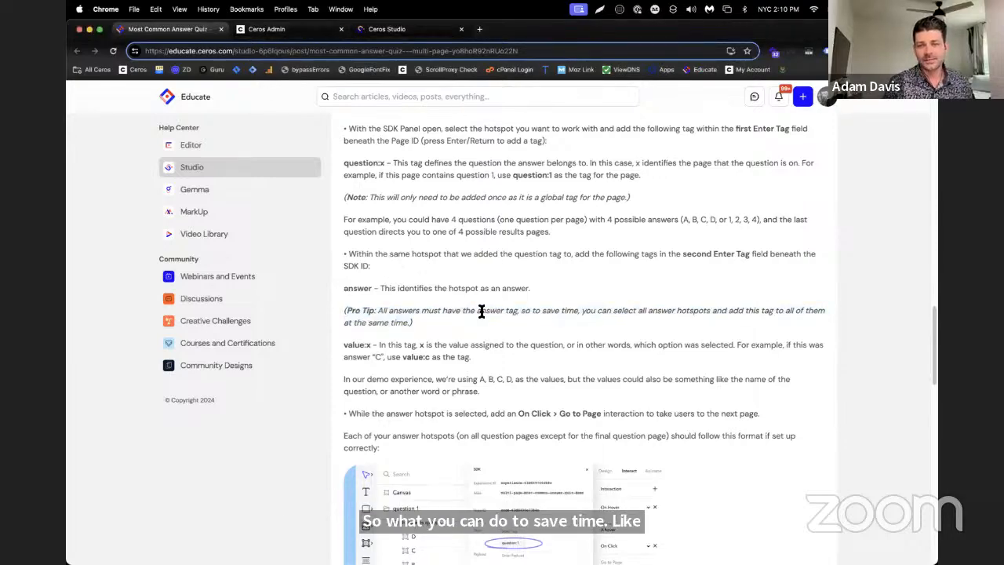
drag(482, 311, 574, 311)
Switch to Ceros Studio and add the SDK tag answer to all four hotspots at once
click(387, 29)
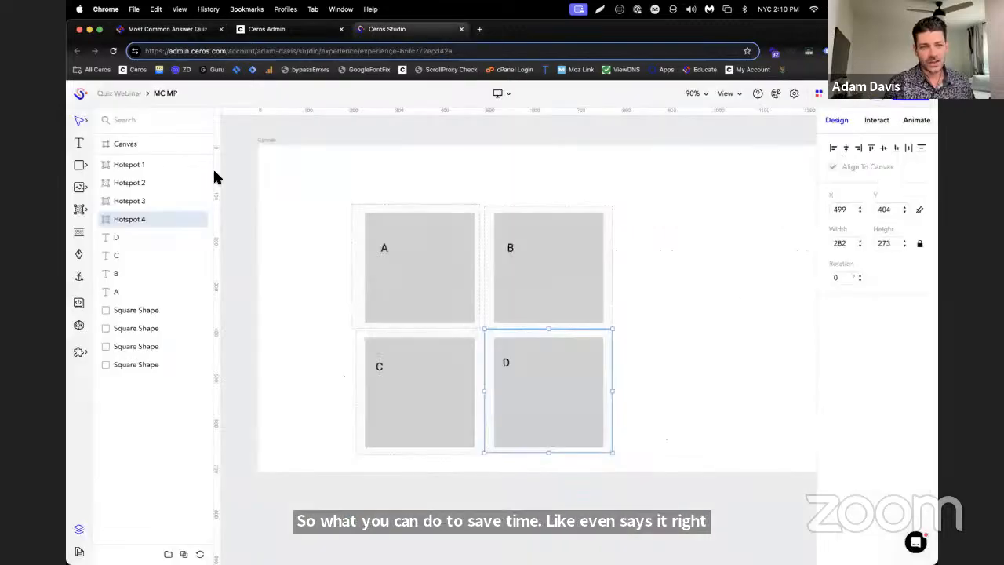
shift+click(148, 163)
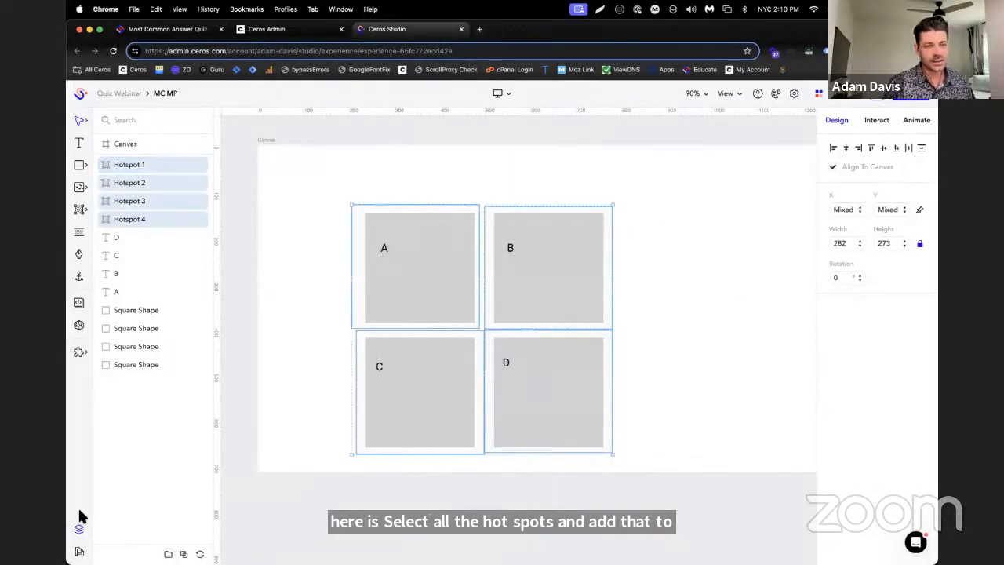
click(78, 325)
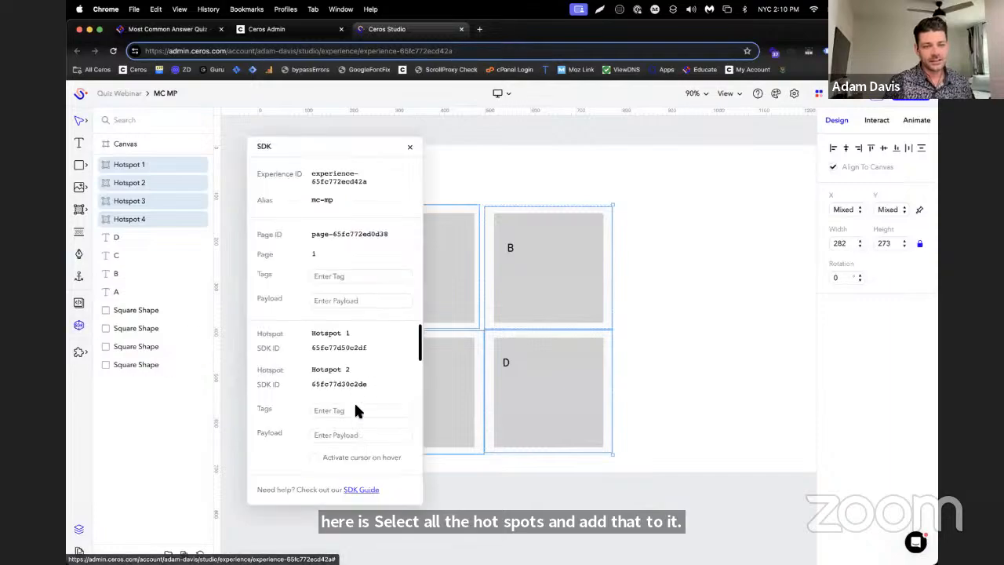
click(354, 410)
text(answer)
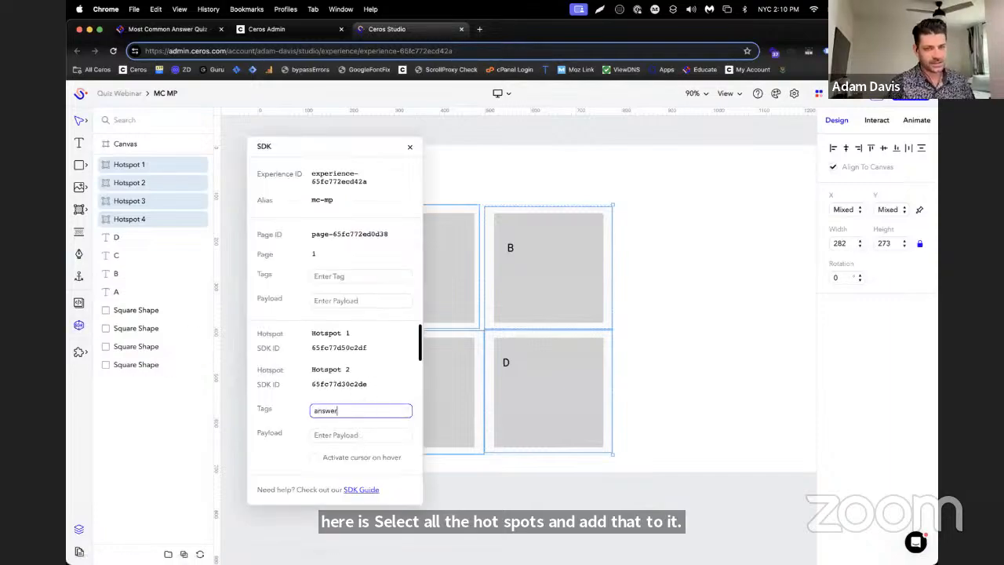
key(Return)
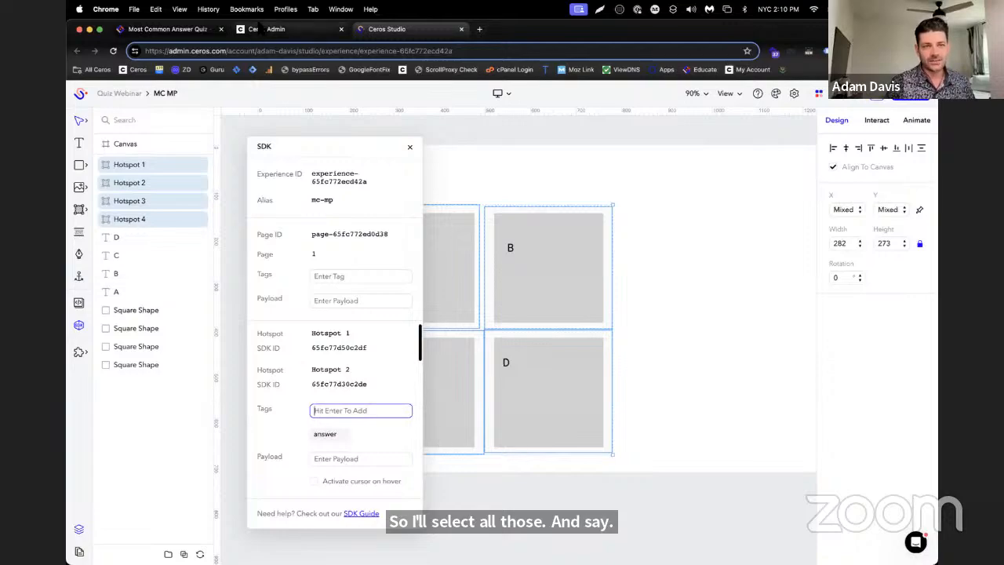
Switch to the Educate article, read the value:x tag instructions, and copy the text "value:"
click(265, 29)
click(167, 29)
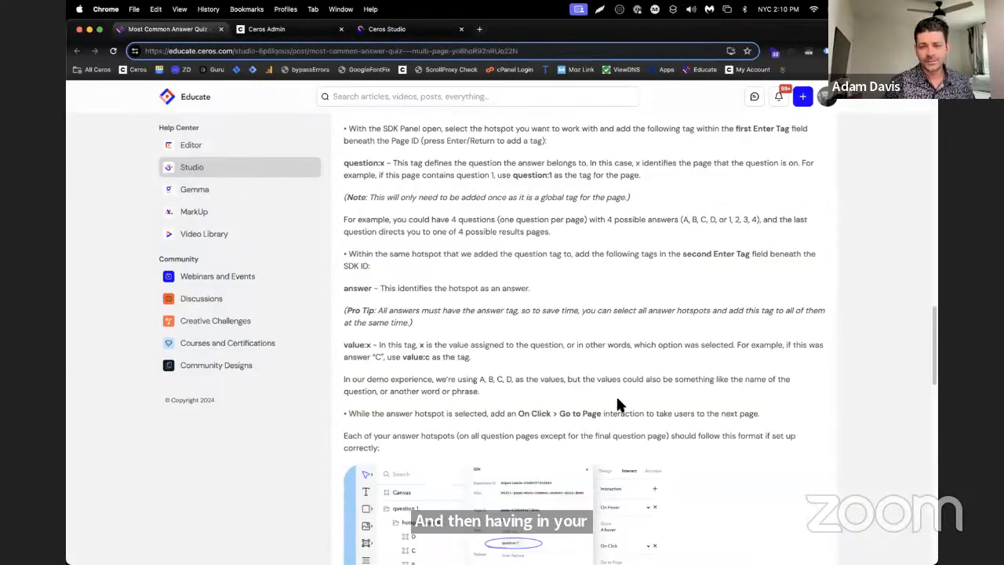
scroll(616, 400, down, 1)
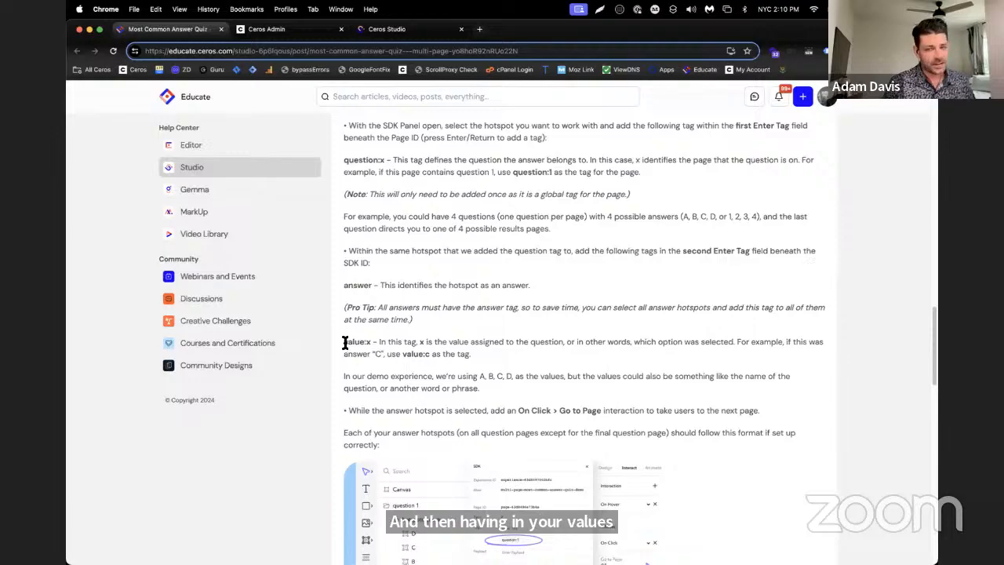
drag(458, 375, 541, 385)
click(541, 386)
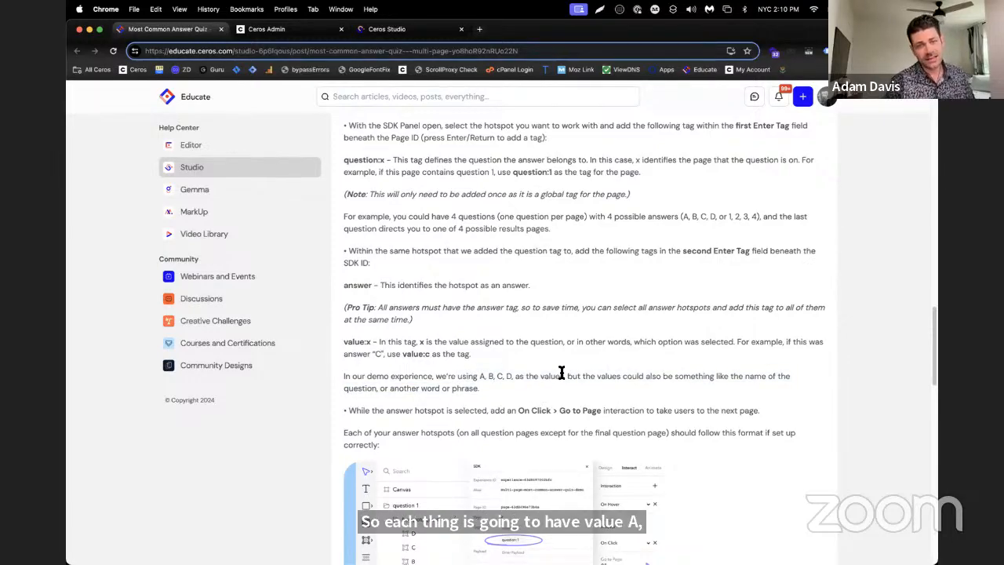
drag(343, 342, 362, 341)
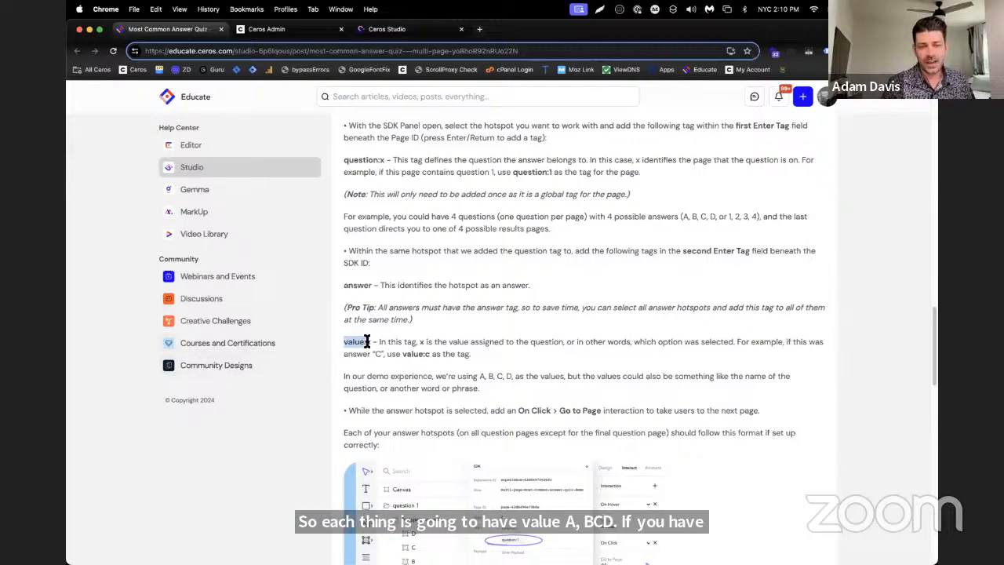
right_click(363, 343)
click(392, 363)
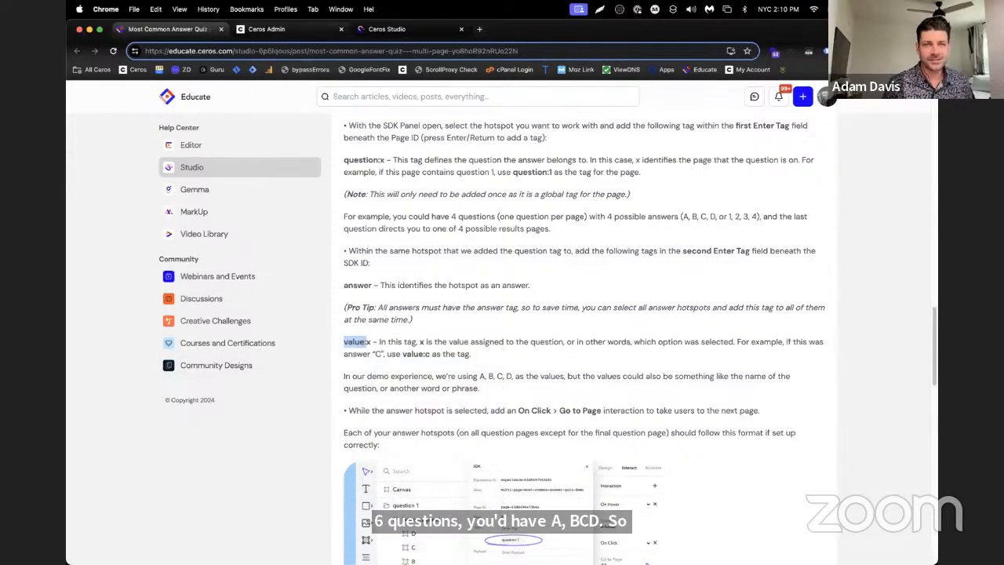
Switch back to Ceros Studio and add the SDK tag value:a to Hotspot 1 only
click(386, 28)
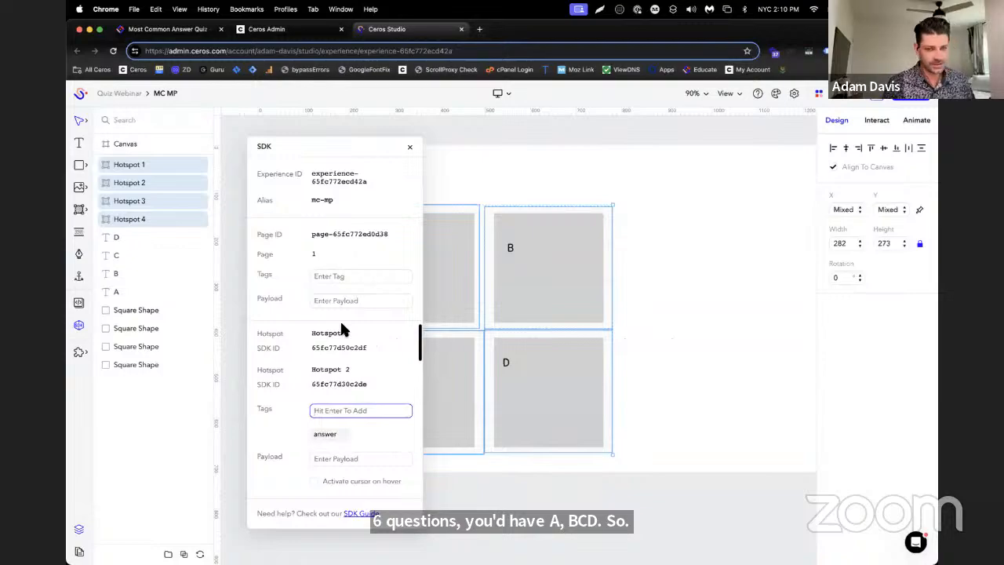
key(super+v)
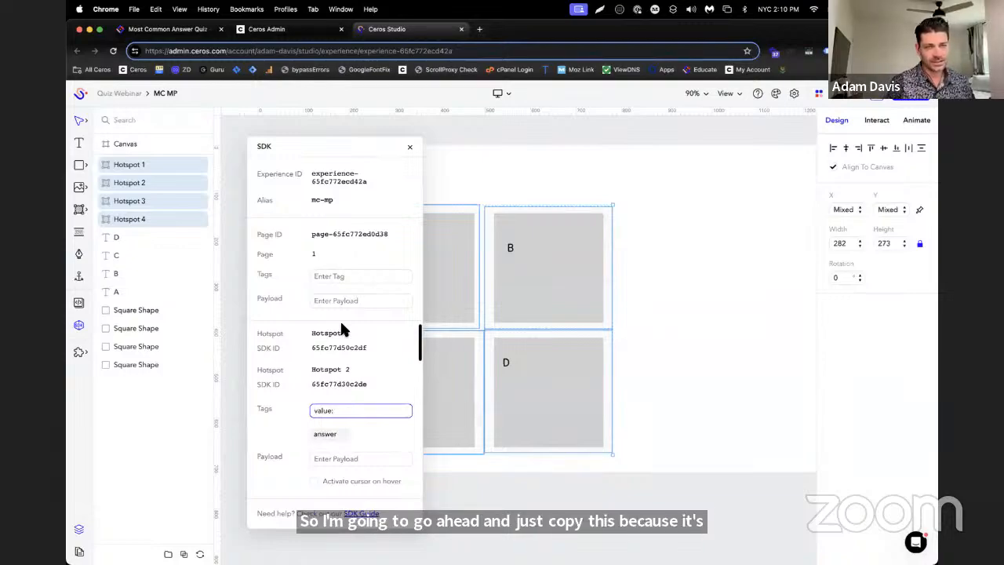
click(409, 148)
click(161, 164)
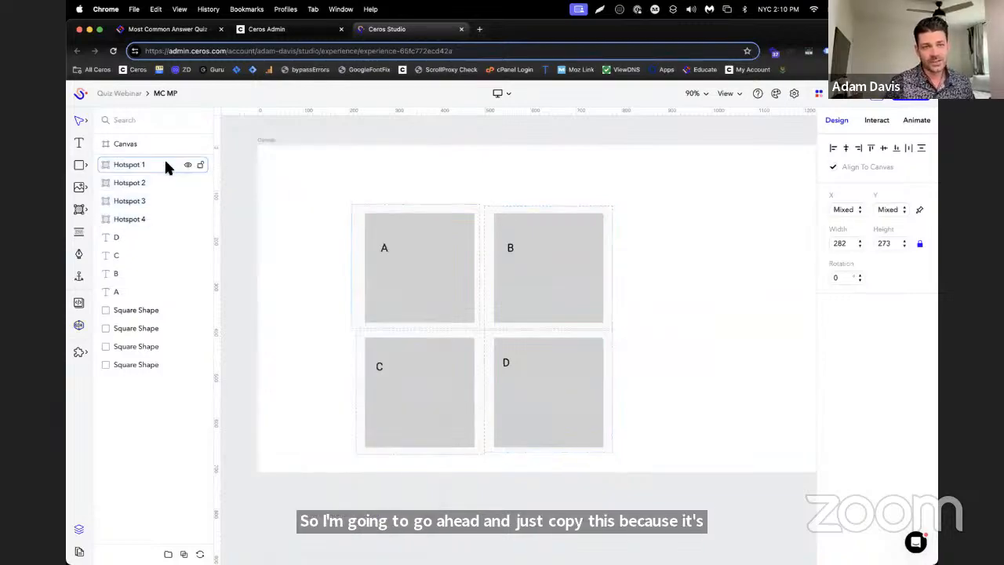
click(78, 325)
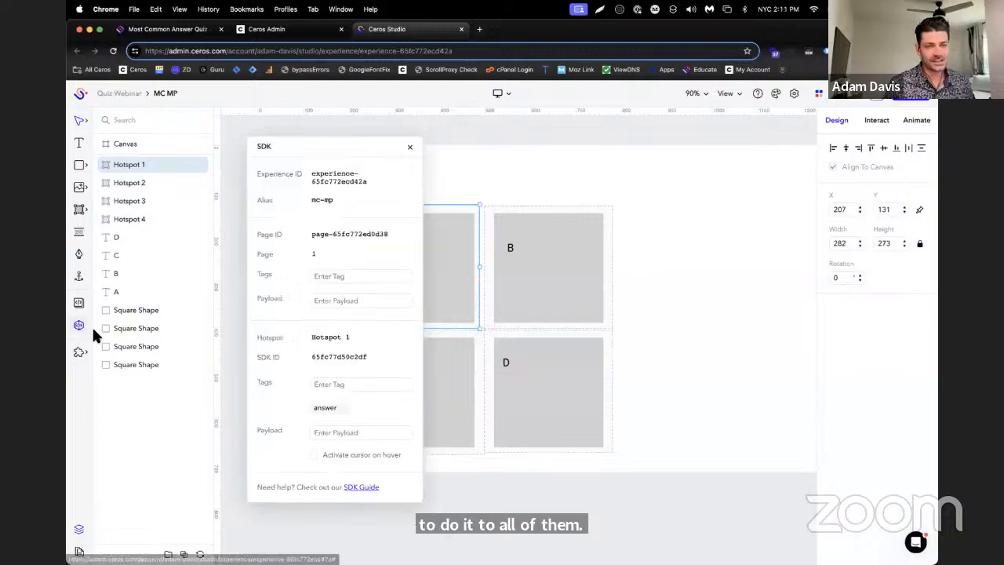
click(322, 383)
key(super+v)
text(a)
key(Return)
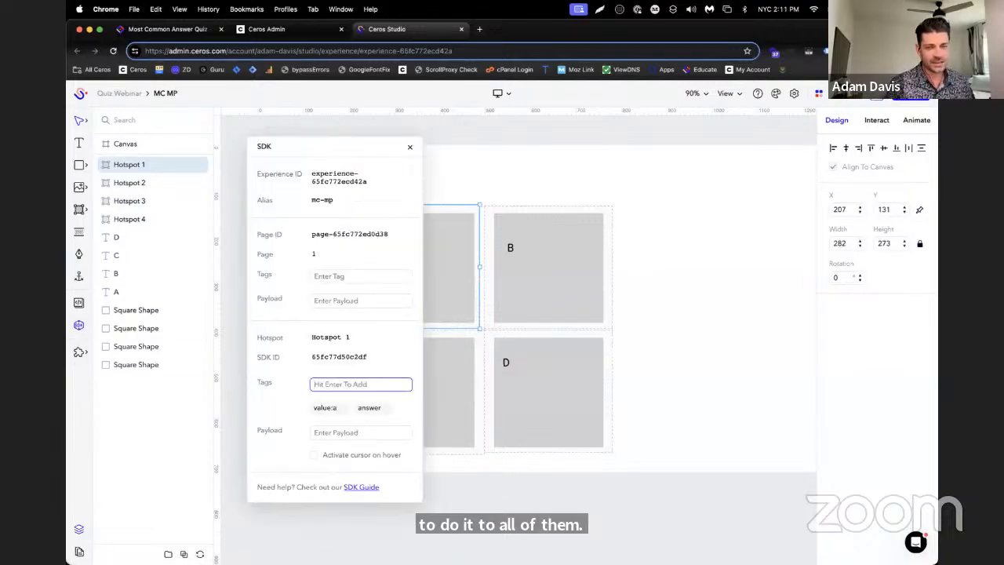
Add the SDK tag value:b to Hotspot 2 over the B square
click(511, 247)
click(364, 384)
key(super+v)
text(b)
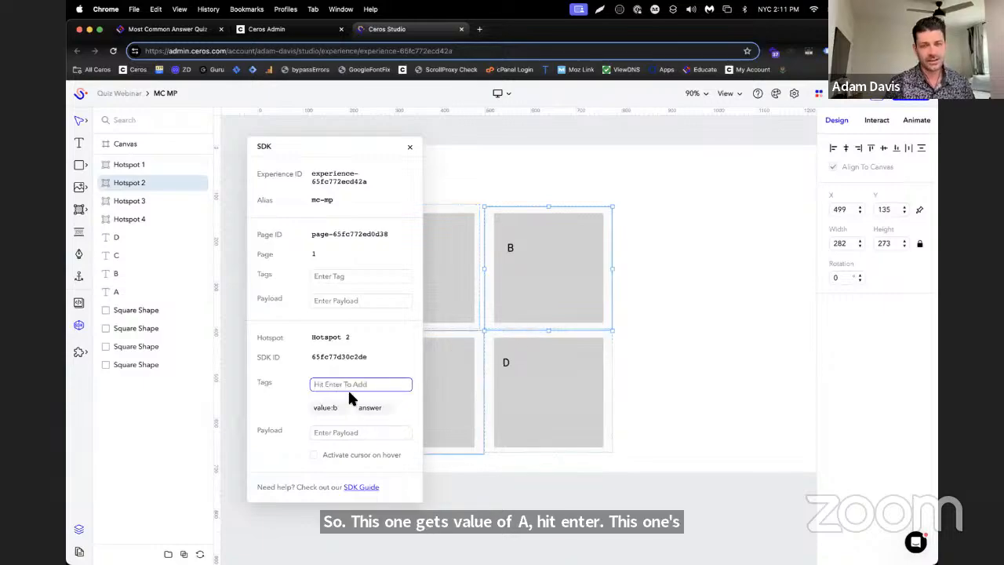
Add the SDK tag value:c to Hotspot 3 over the C square
click(445, 373)
click(333, 383)
key(super+v)
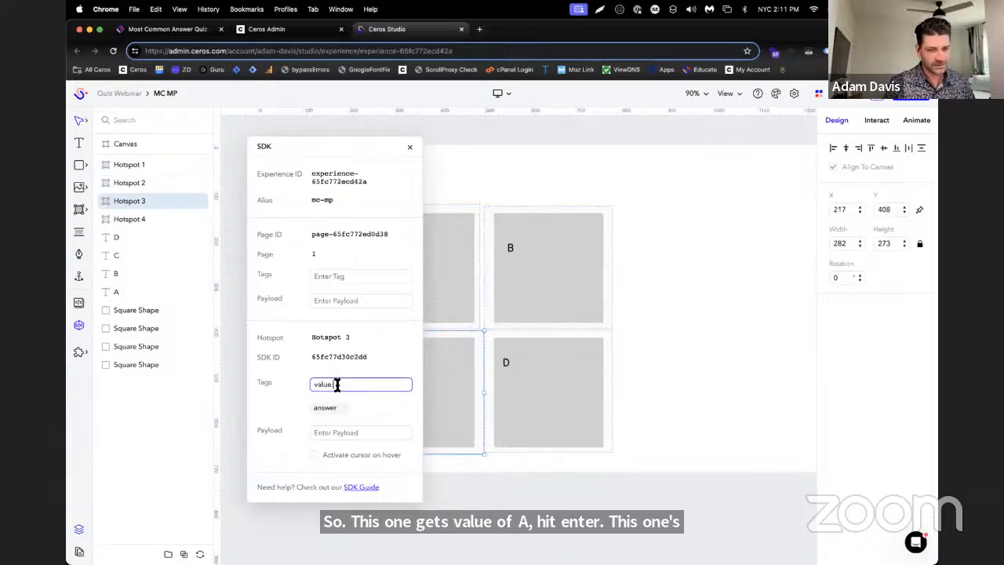
text(c)
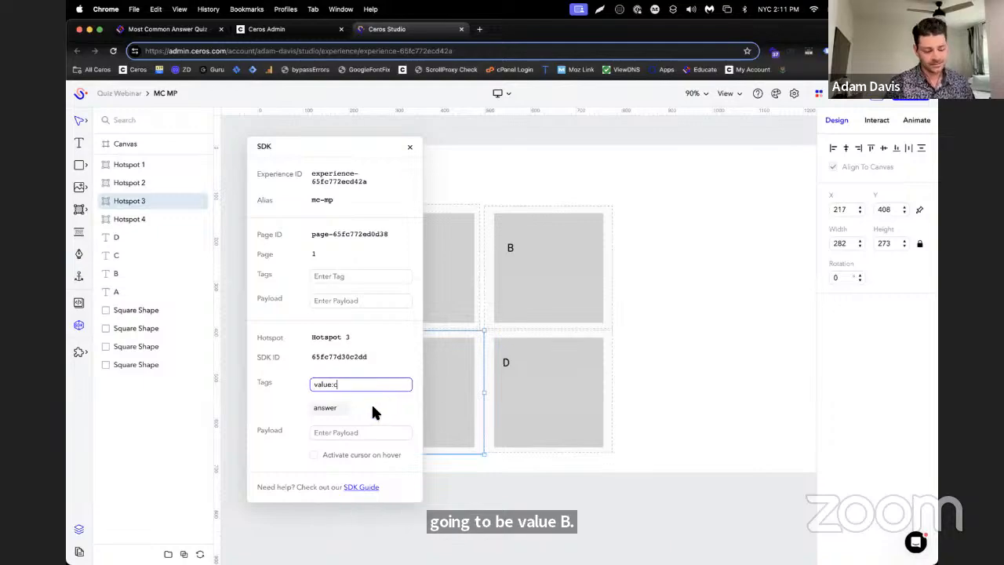
key(Return)
Add the SDK tag value:d to Hotspot 4 over the D square
click(505, 386)
click(330, 384)
key(super+v)
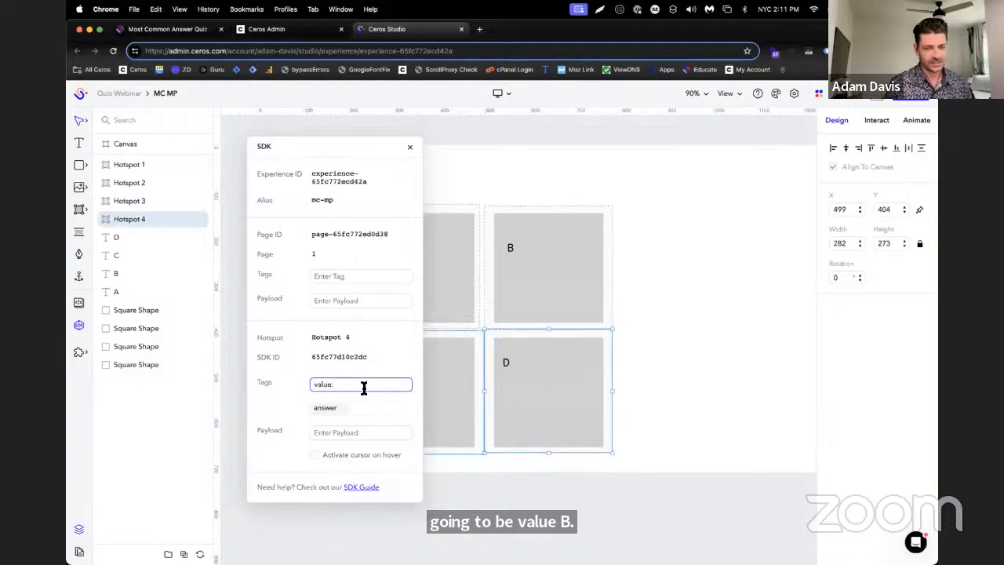
text(d)
key(Return)
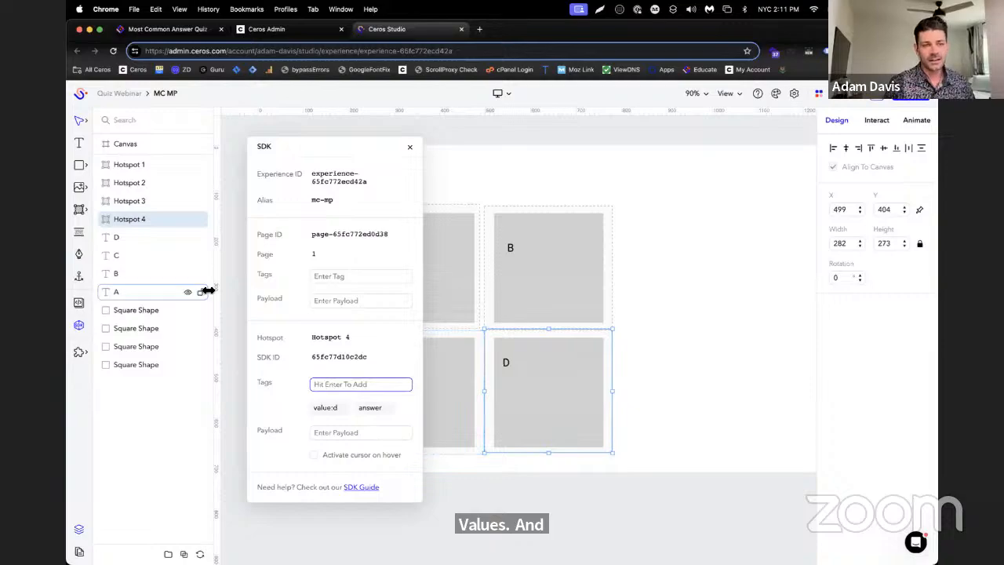
Deselect the hotspots and move the SDK window clear of the four answer boxes
drag(346, 155, 396, 137)
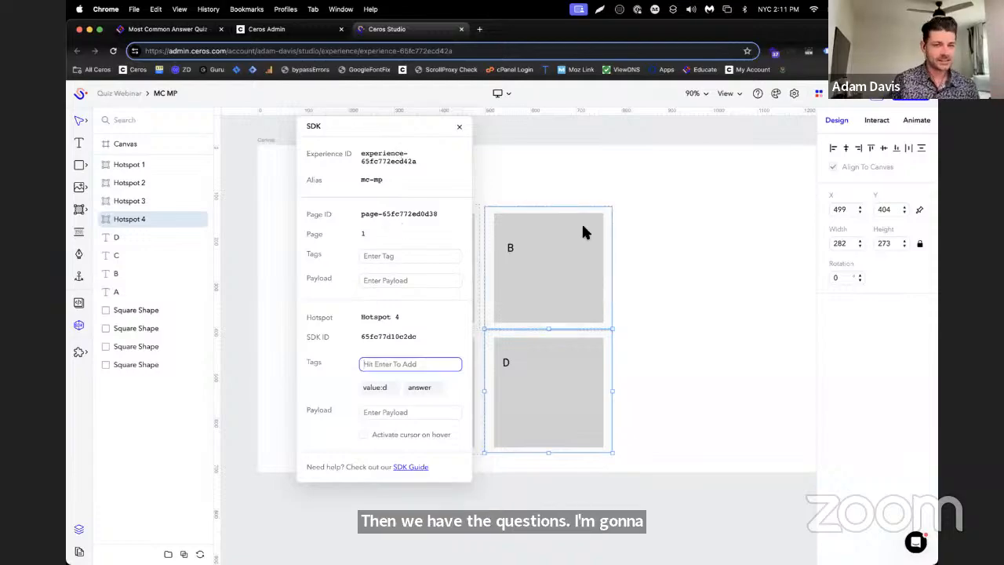
click(644, 218)
drag(312, 123, 631, 141)
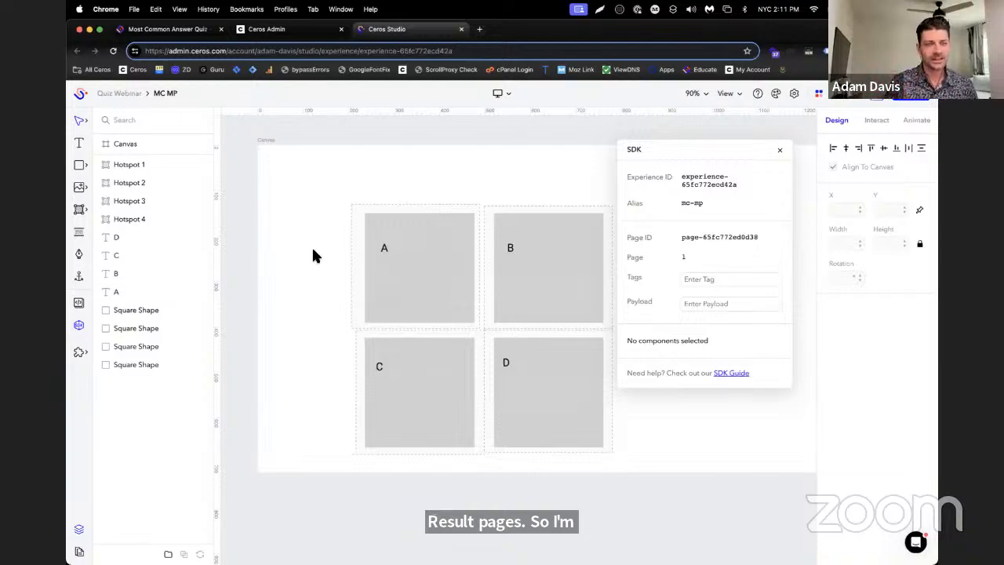
Duplicate the tagged question page three times to make four pages, and reopen the first page
click(79, 552)
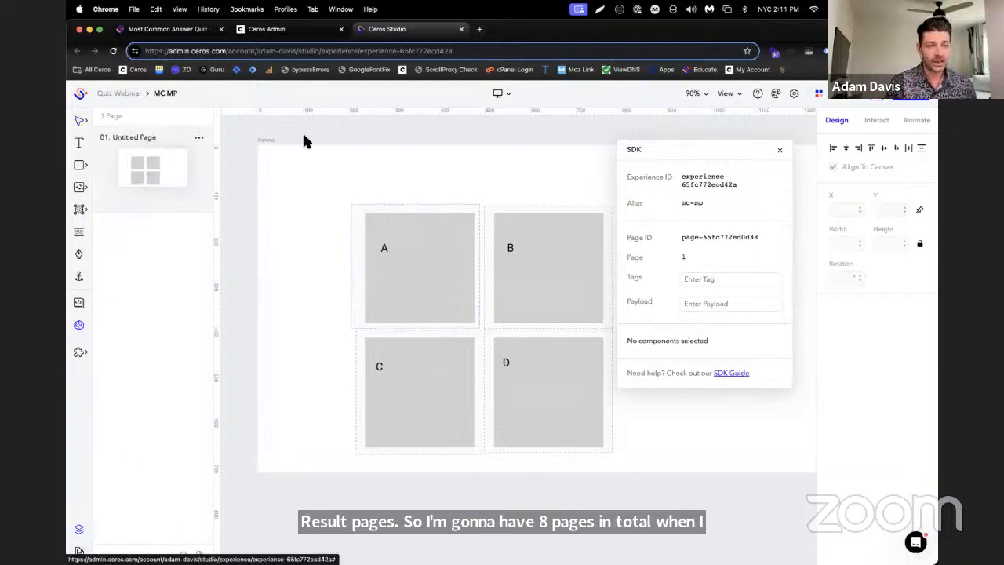
click(200, 139)
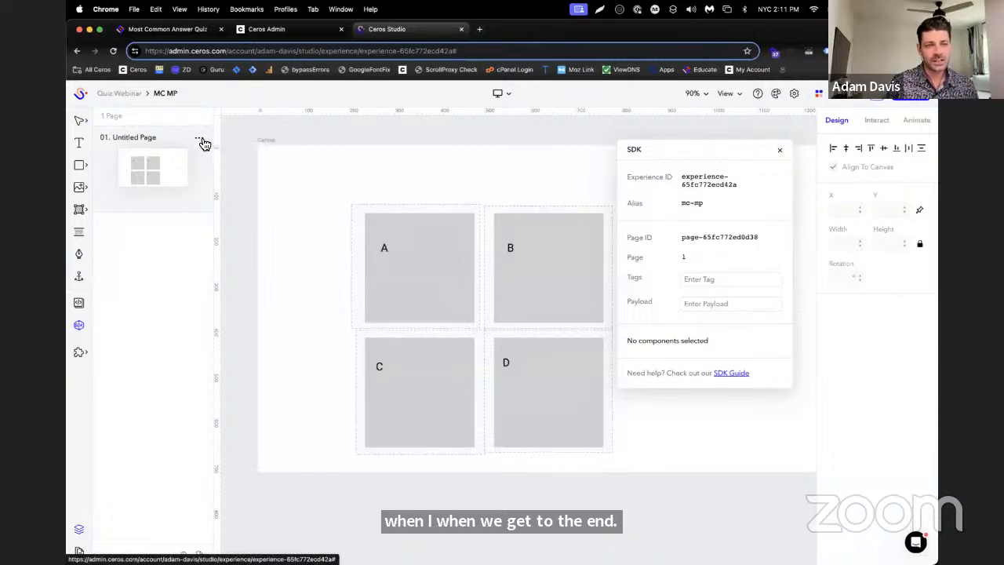
click(200, 139)
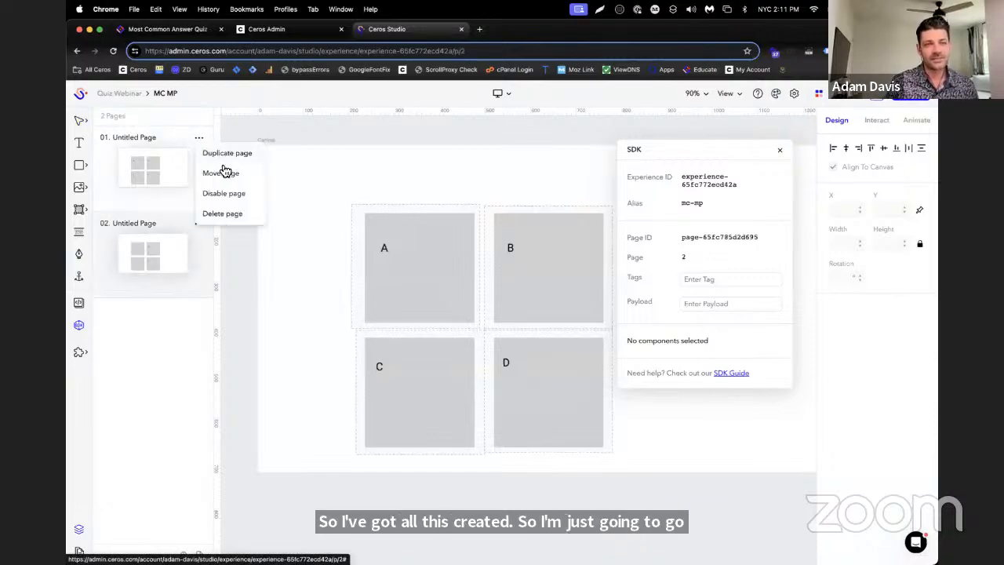
click(208, 152)
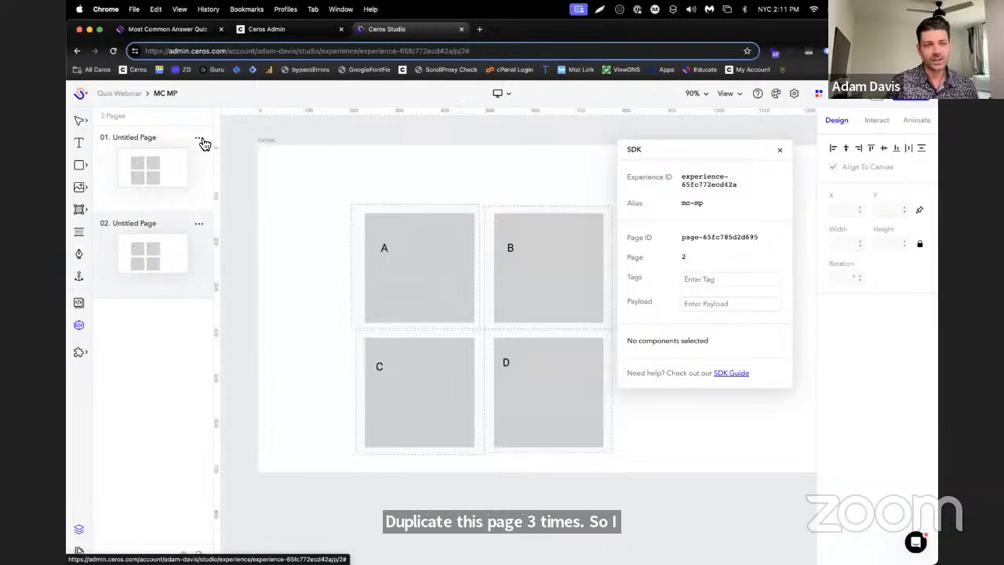
click(200, 139)
click(201, 153)
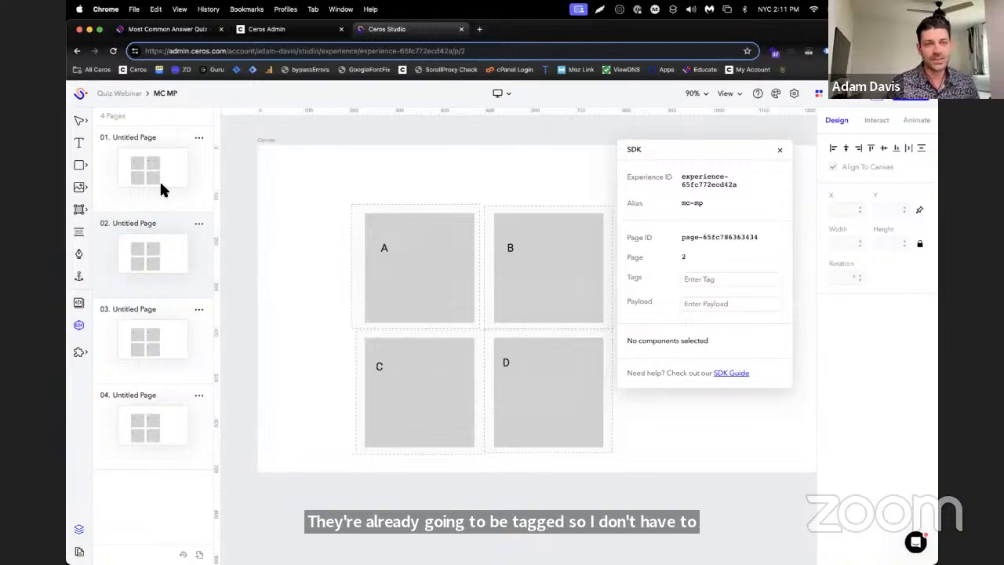
click(163, 195)
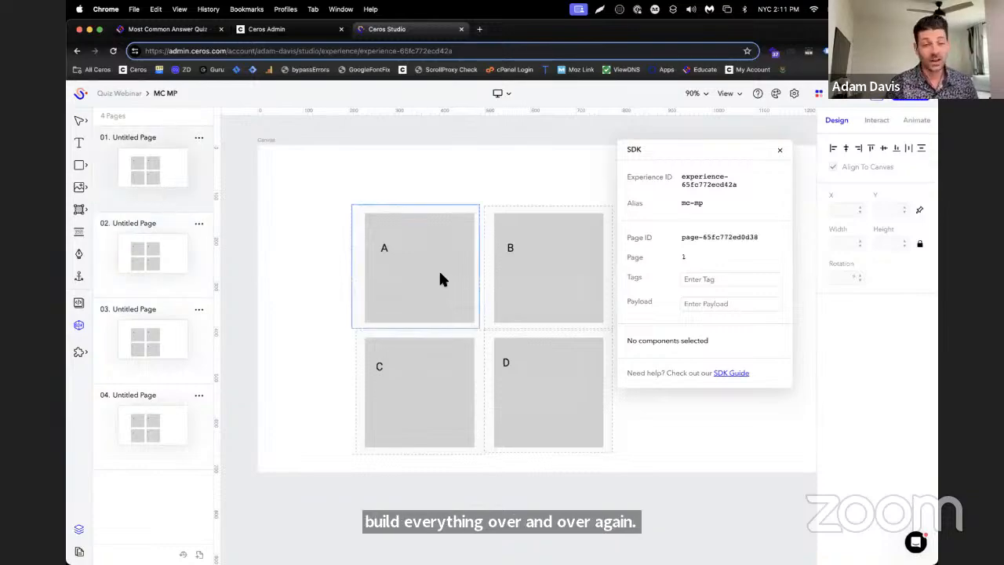
click(81, 531)
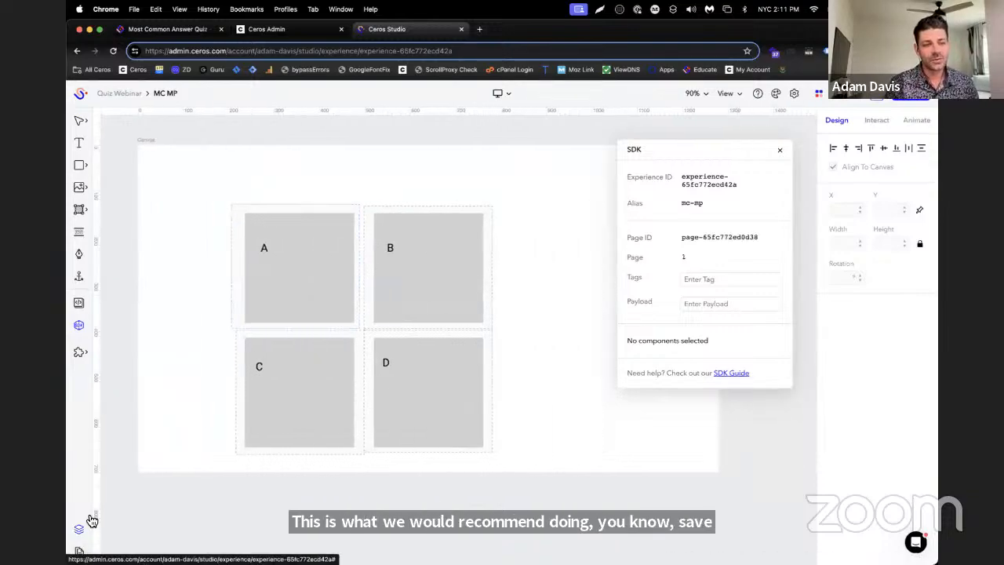
click(84, 548)
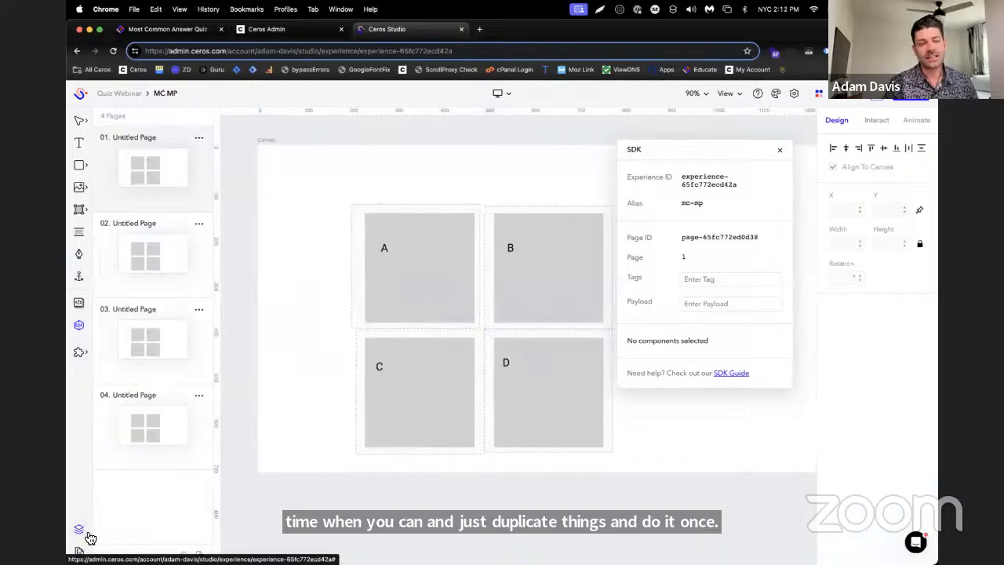
click(87, 533)
click(83, 547)
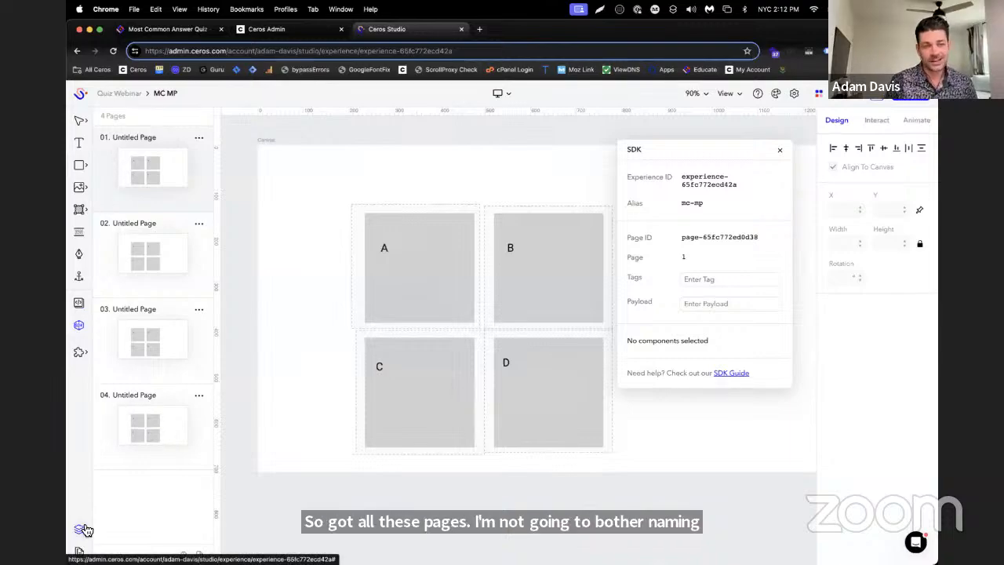
Move the SDK window inward, switch to the Educate article, and read how the question:x page tag works
drag(710, 148, 471, 146)
click(202, 28)
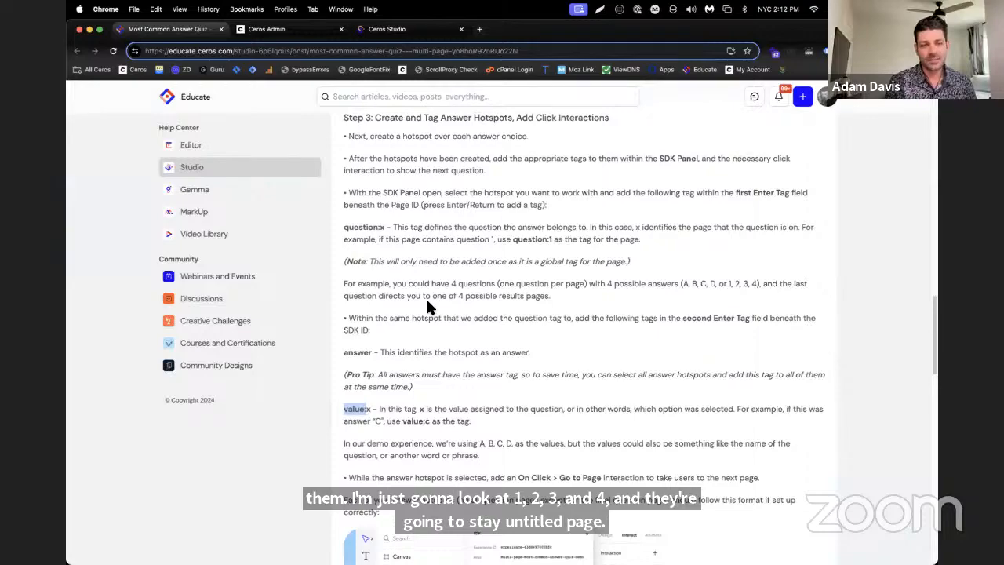
scroll(400, 278, down, 2)
drag(343, 161, 649, 189)
click(397, 184)
scroll(397, 185, up, 1)
click(648, 189)
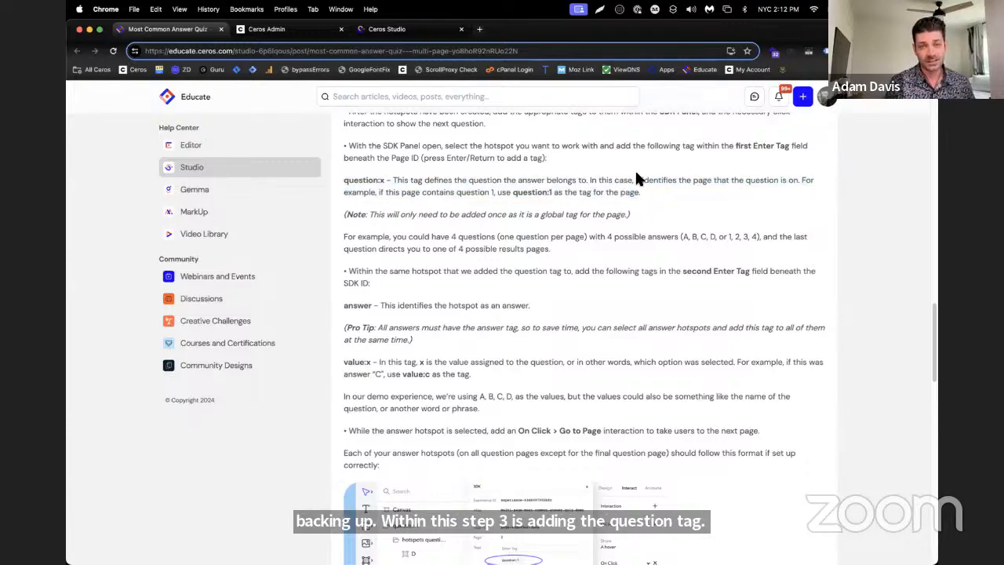
Switch to Ceros Studio, select the hotspot over the A square, and move the SDK window clear of that square
click(386, 29)
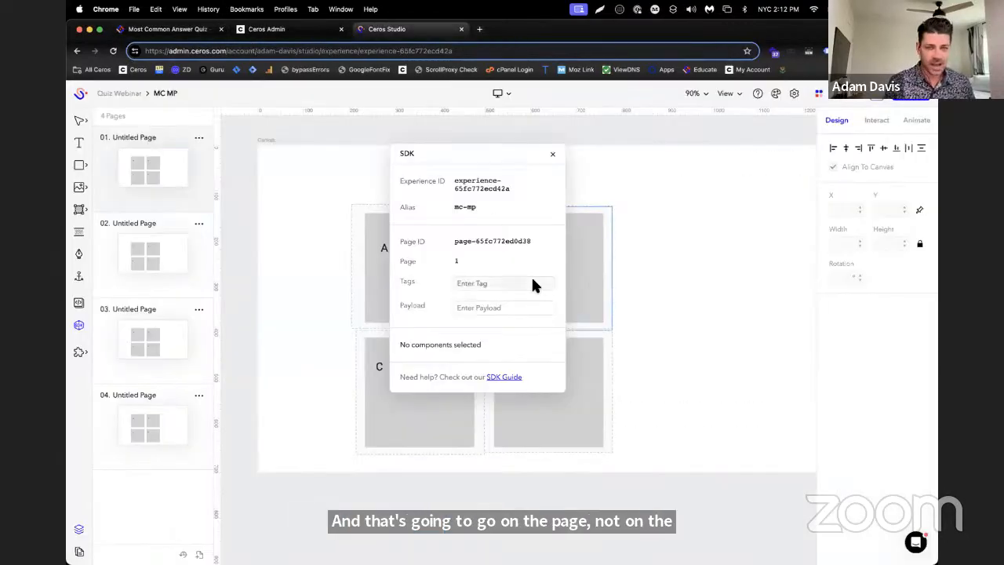
click(369, 305)
drag(450, 163, 661, 114)
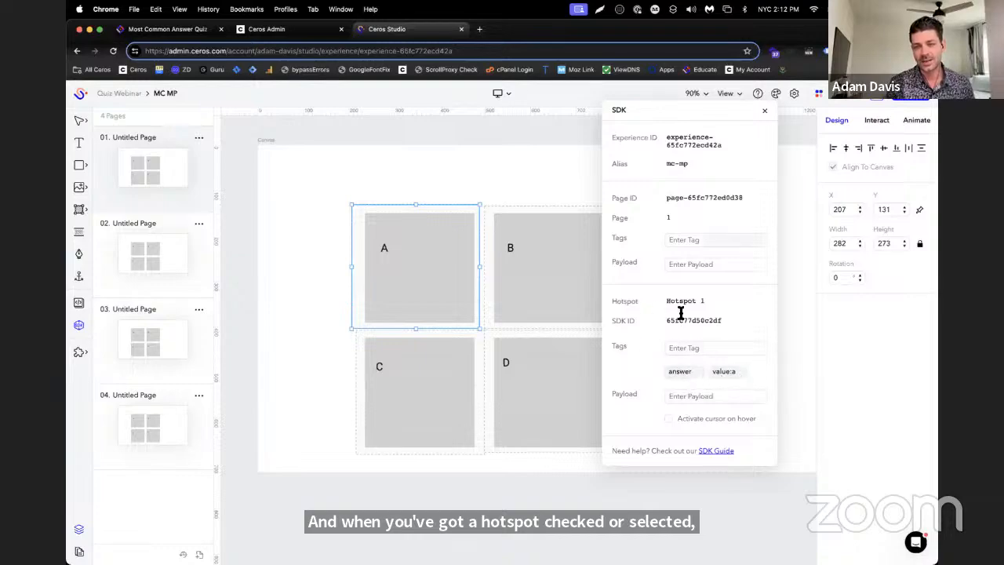
Deselect everything on the first page and add the page tag questsion:1, copying its questsion: prefix for reuse
click(262, 144)
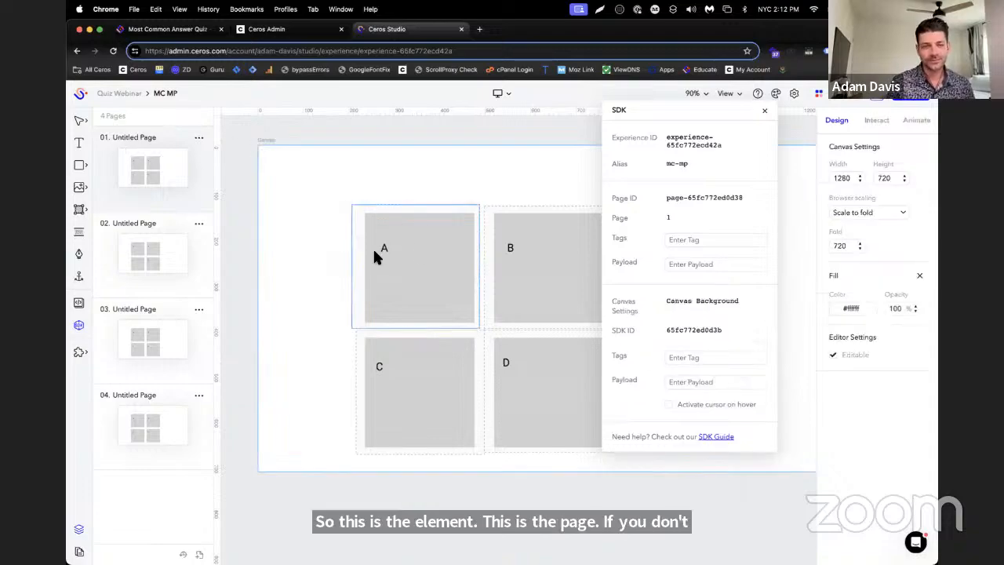
click(238, 143)
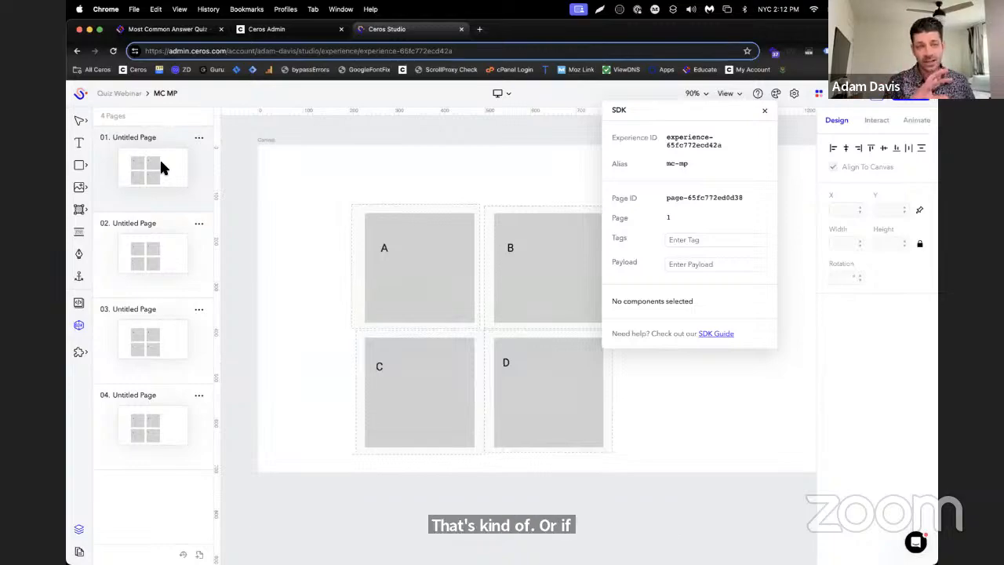
click(727, 242)
text(que)
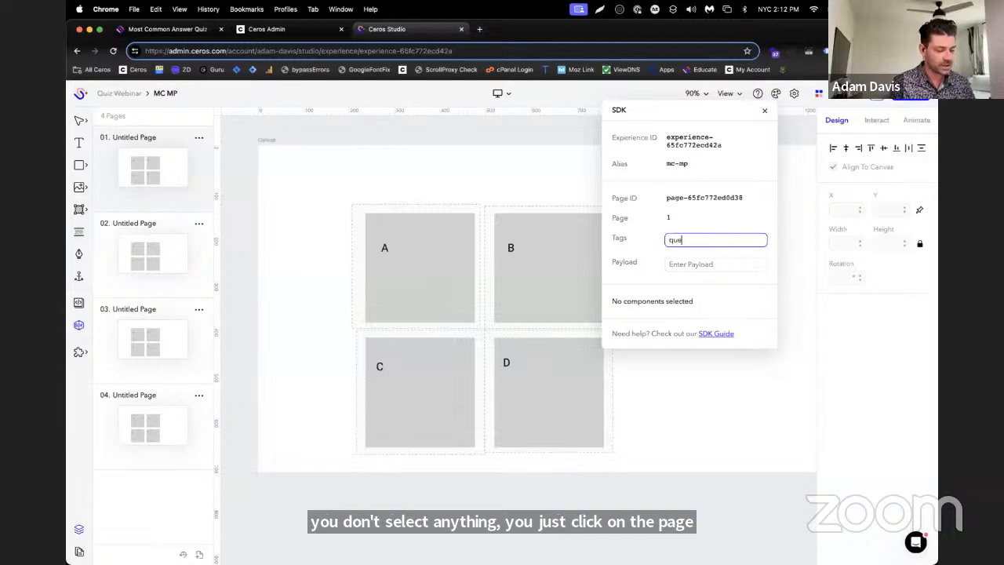
text(srtio)
key(BackSpace)
key(BackSpace)
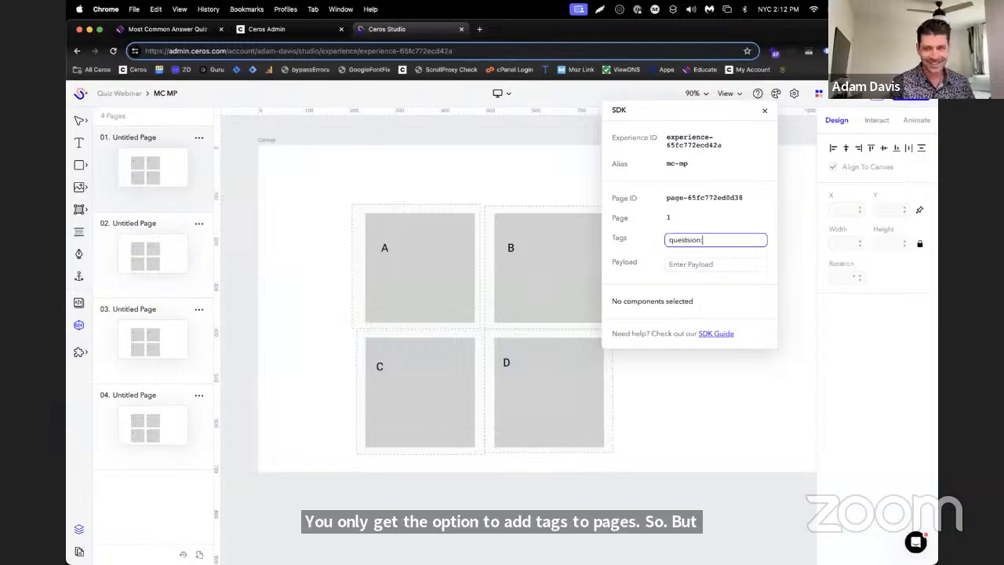
drag(723, 243, 511, 227)
key(cmd+c)
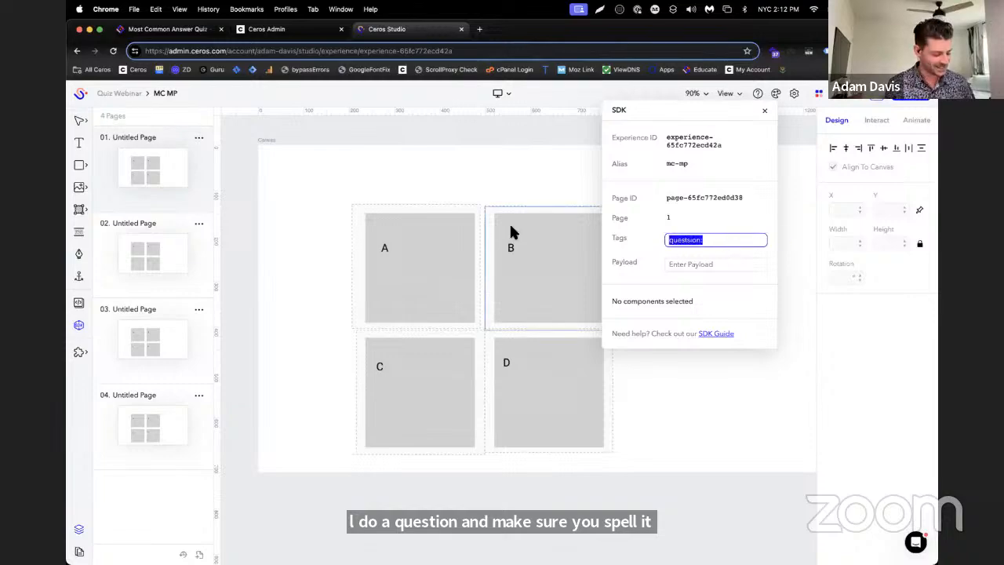
click(738, 244)
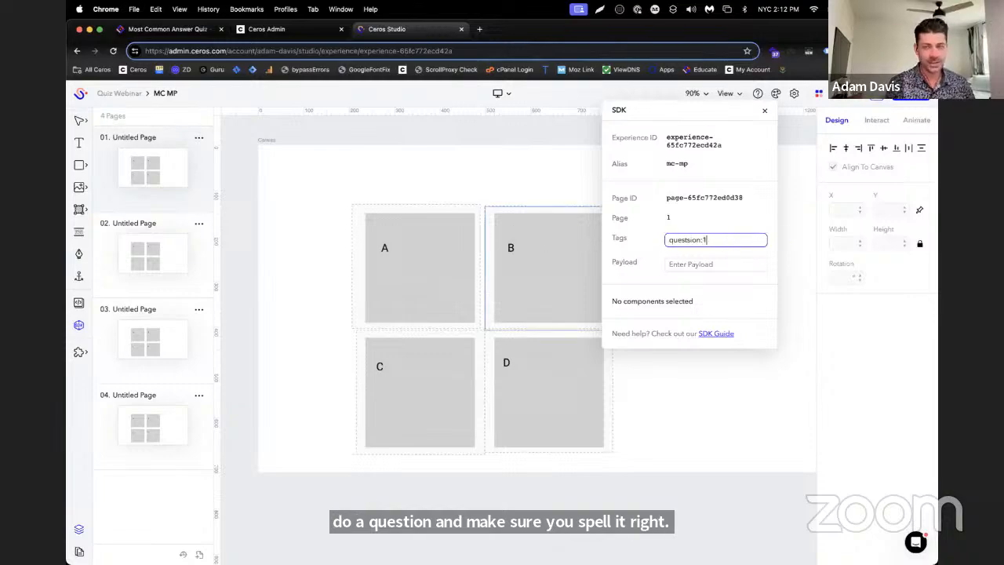
text(1)
key(Return)
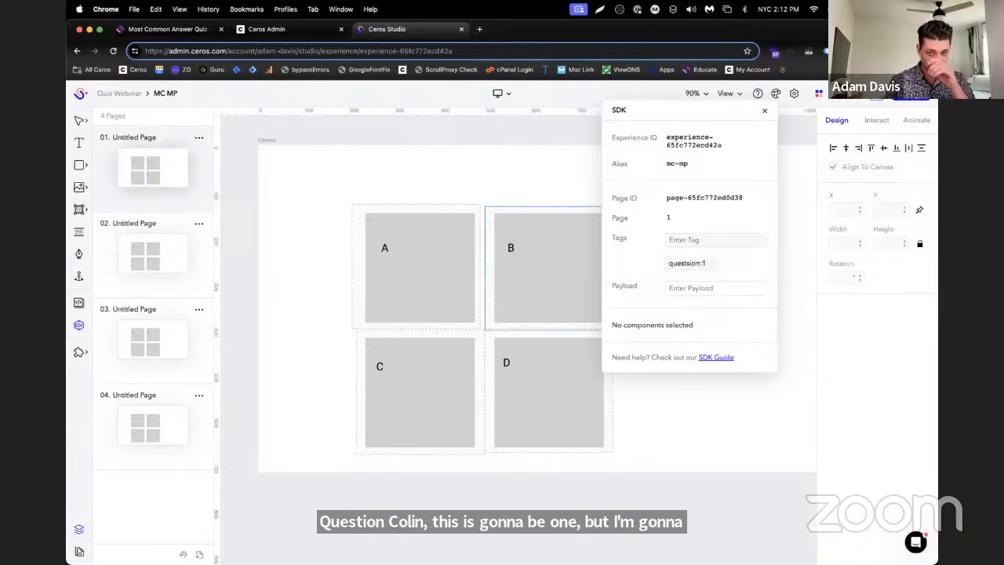
Open the second page and add the page tag questsion:2 using the copied prefix
click(127, 268)
click(730, 242)
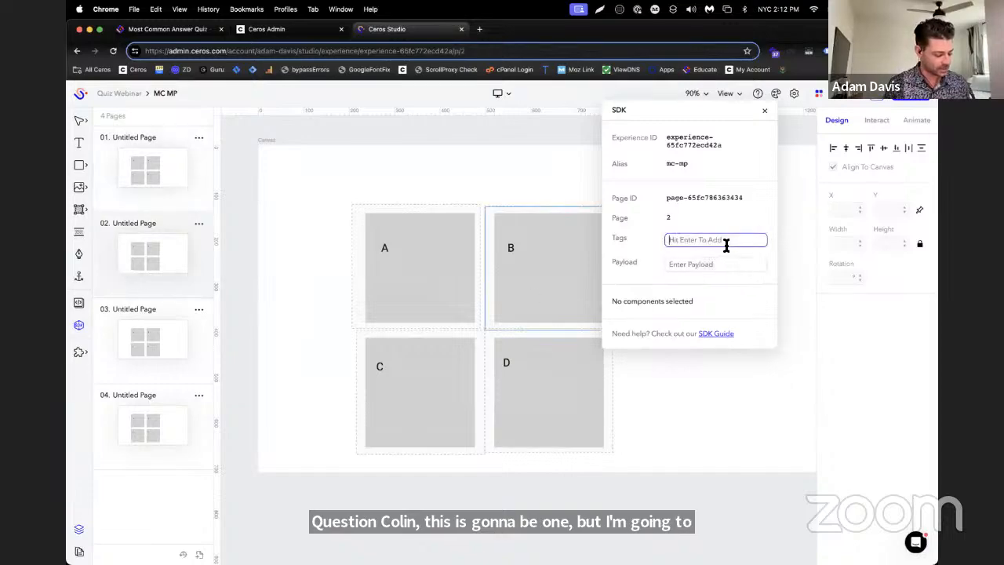
key(cmd+v)
text(2)
key(Return)
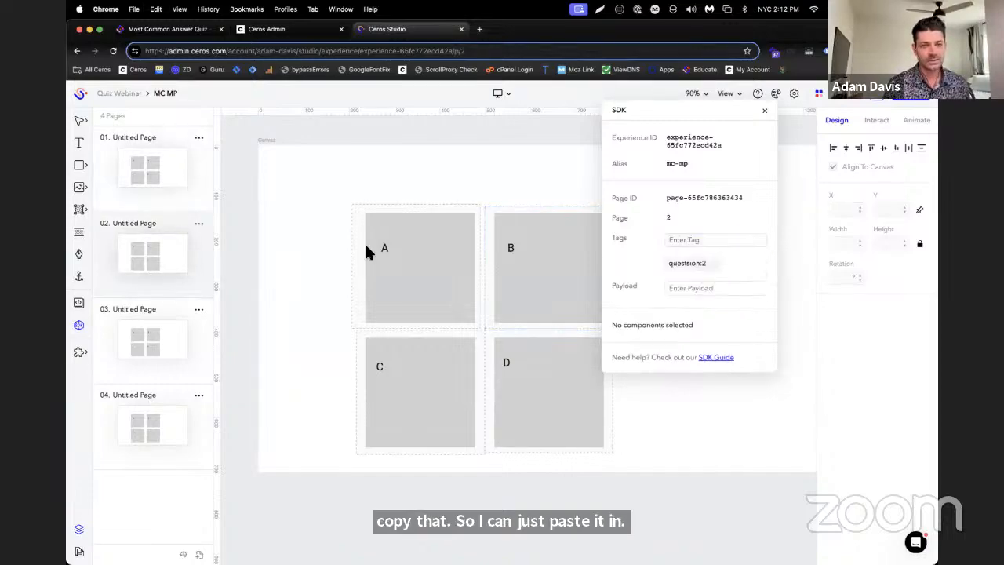
Open the third page and add the page tag questsion:3 using the copied prefix
click(173, 318)
click(714, 241)
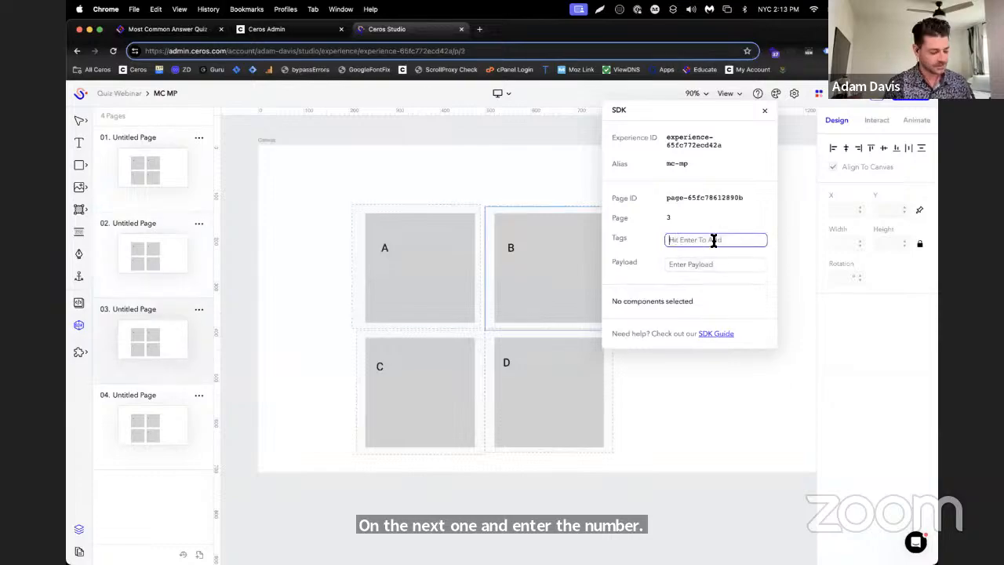
key(cmd+v)
key(Return)
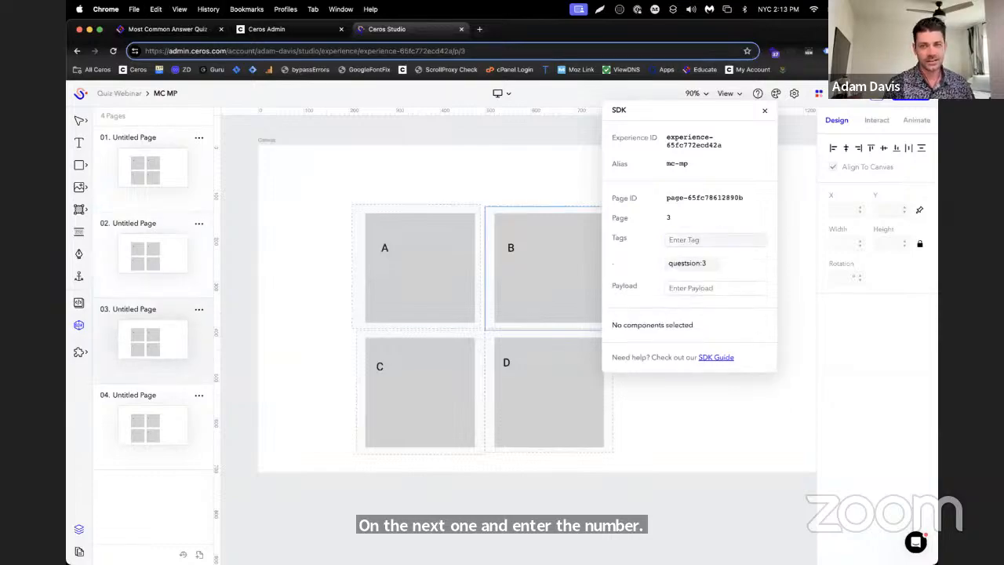
Open the fourth page and add the page tag questsion:4 using the copied prefix
click(146, 393)
click(680, 243)
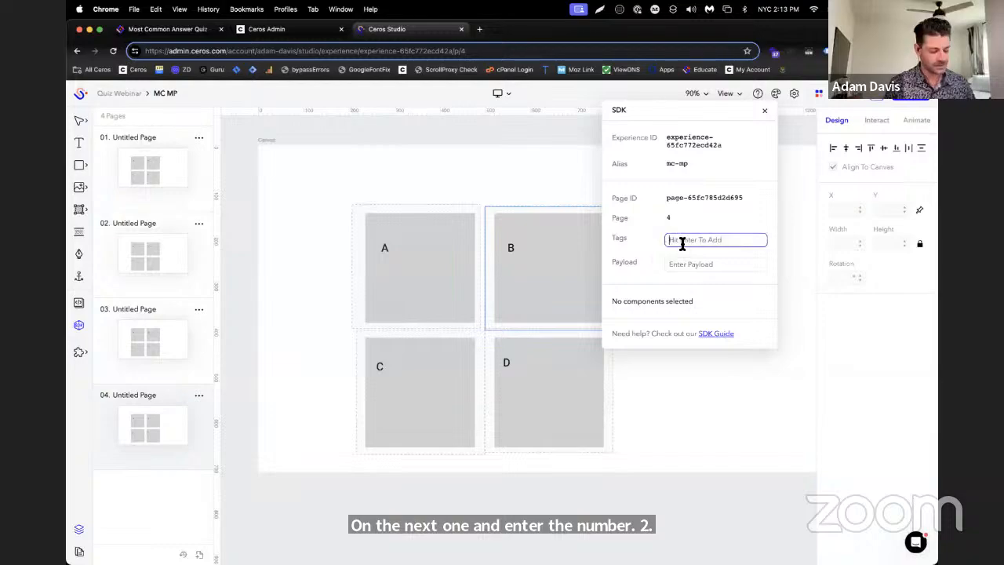
key(cmd+v)
text(4)
key(Return)
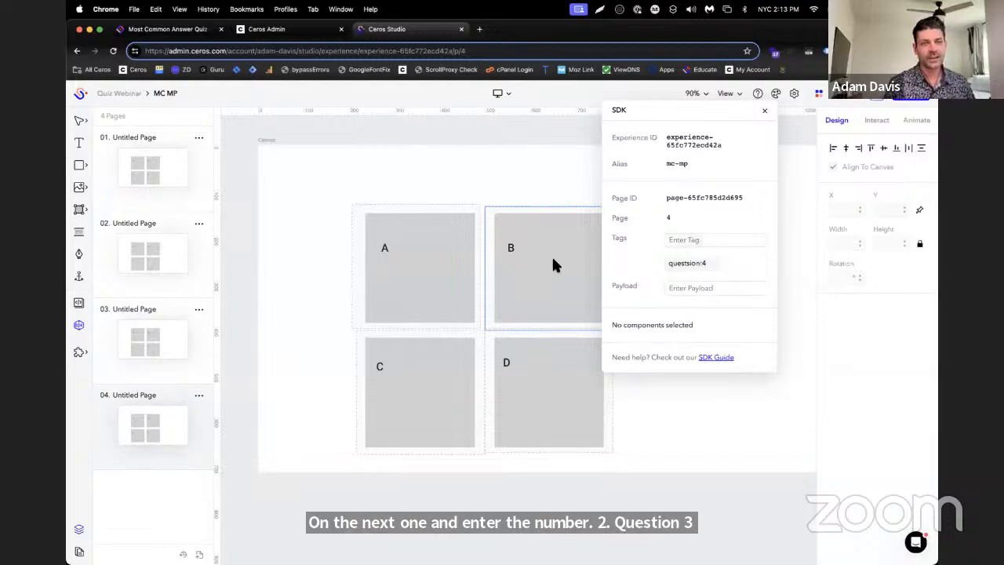
Reopen the first page without the SDK window, and read the Educate article's instructions on the answer hotspots' Go to Page interaction
click(136, 180)
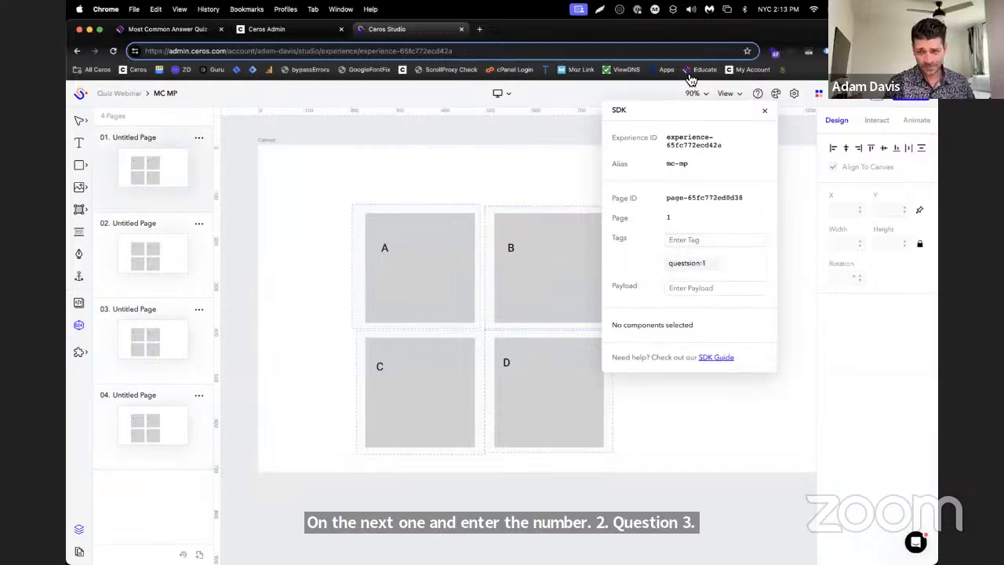
click(766, 112)
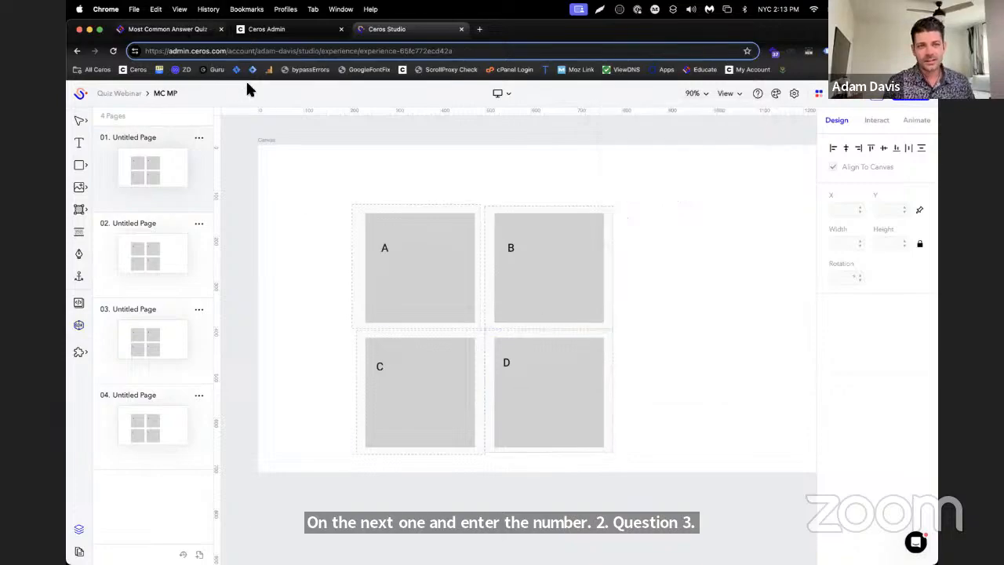
click(167, 29)
scroll(609, 256, down, 5)
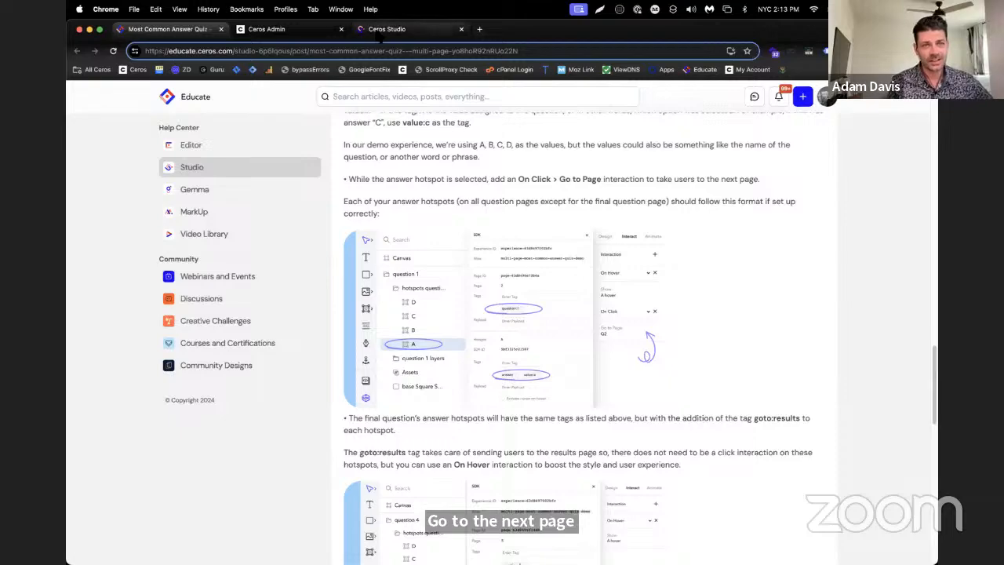
Switch to Ceros Studio and give Hotspots 1 to 4 on the first page a Click interaction with Go to next page
click(389, 29)
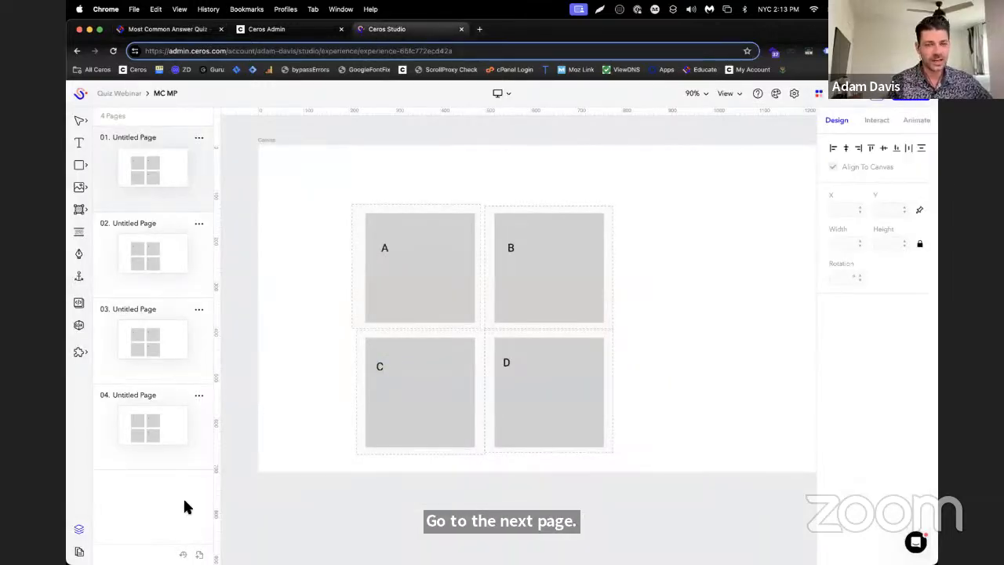
click(81, 531)
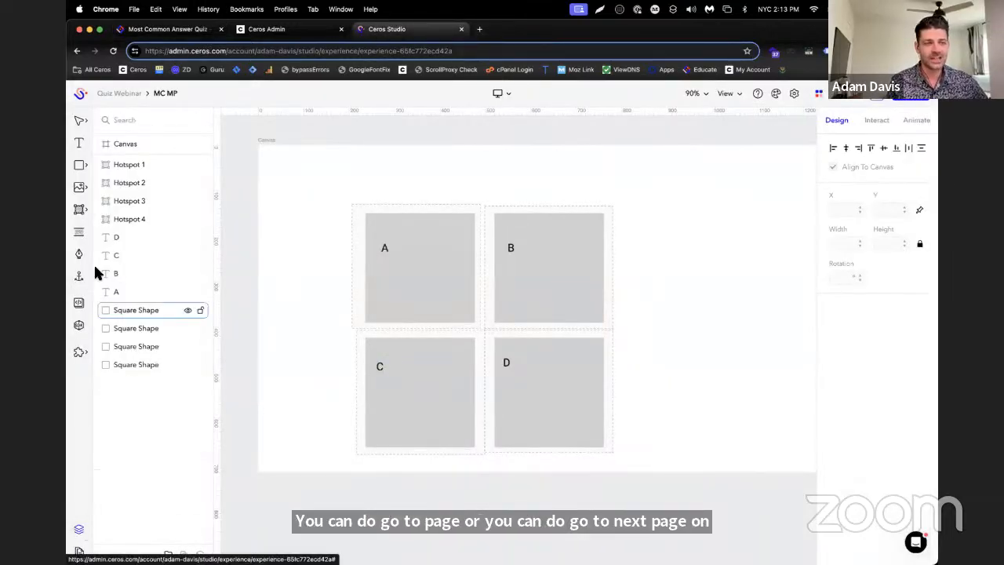
click(111, 163)
shift+click(134, 217)
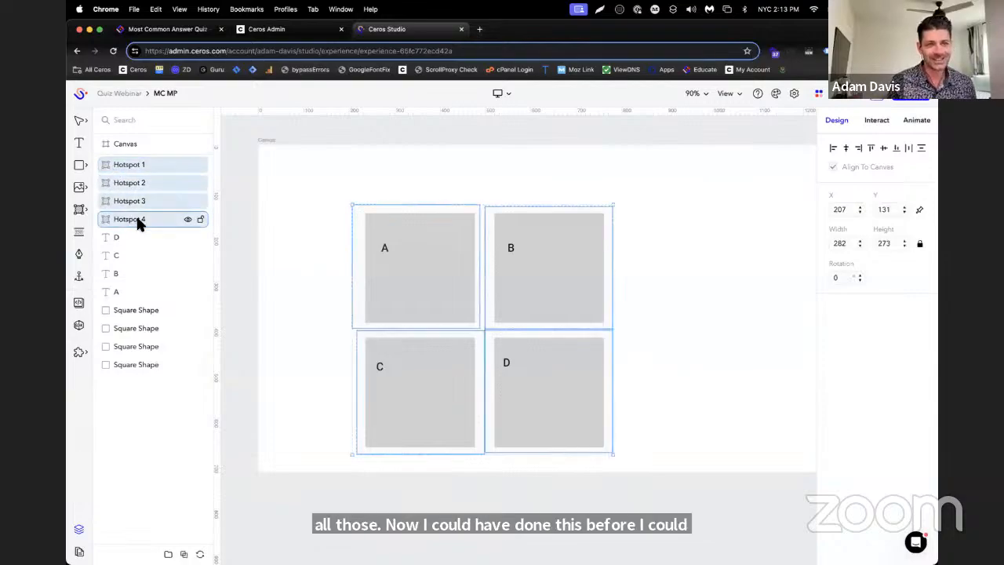
click(876, 120)
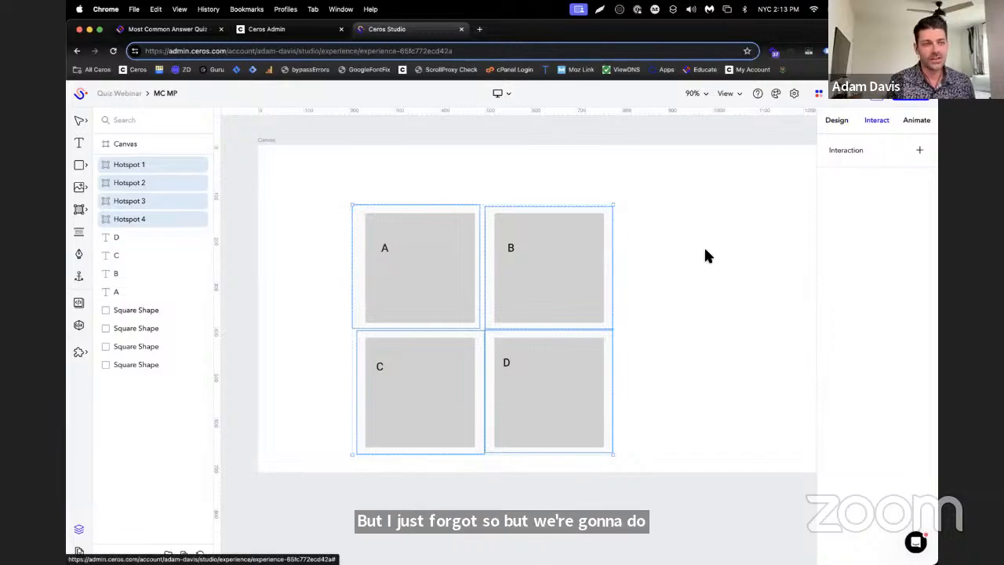
click(918, 151)
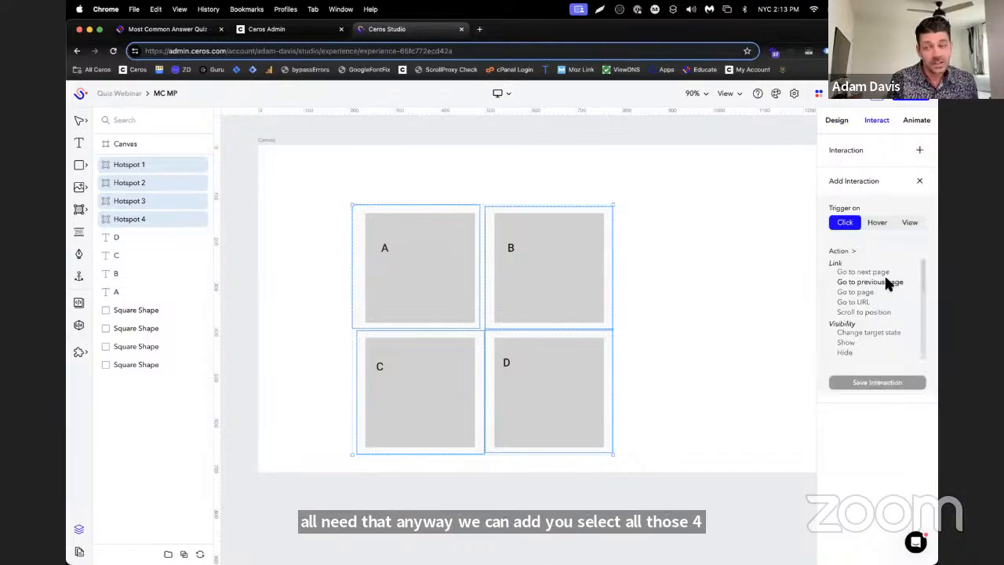
click(884, 272)
click(897, 382)
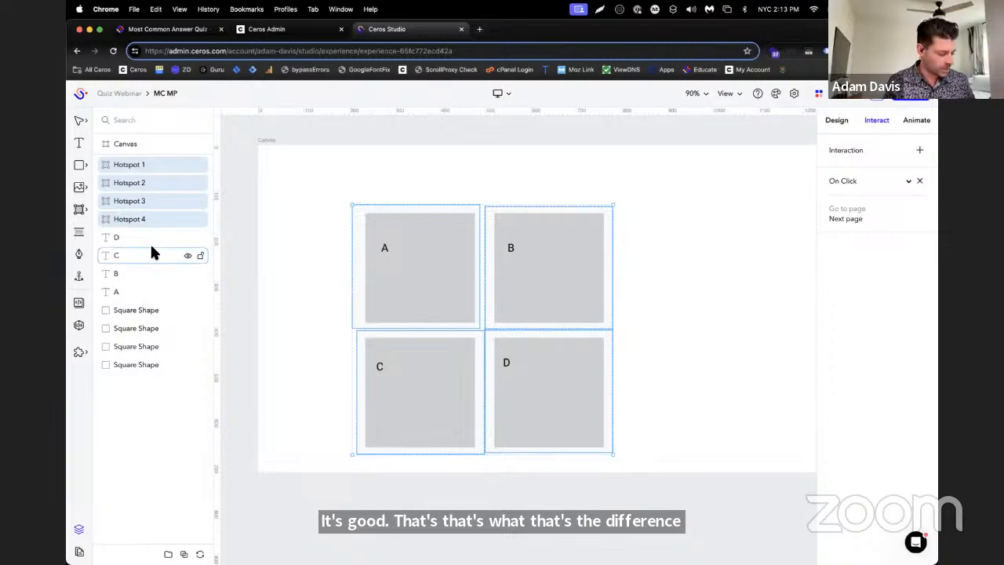
Open the second page and add a Click interaction with Go to next page to its four answer hotspots
click(80, 551)
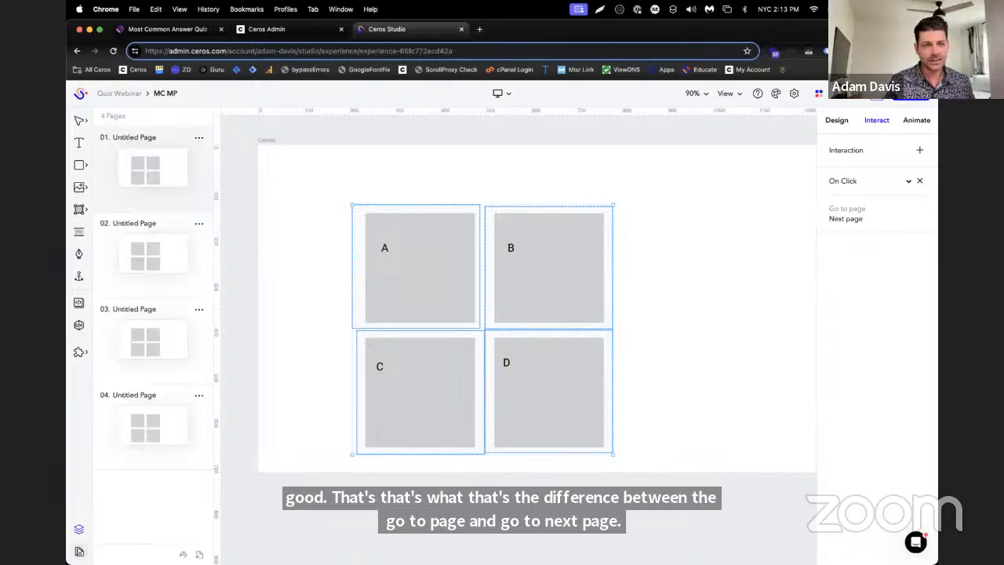
click(186, 268)
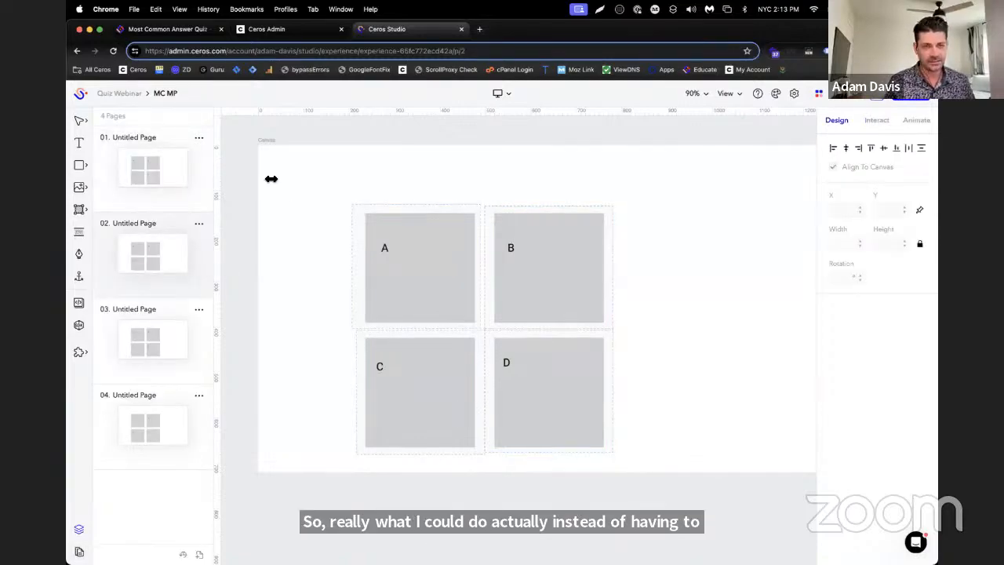
click(199, 223)
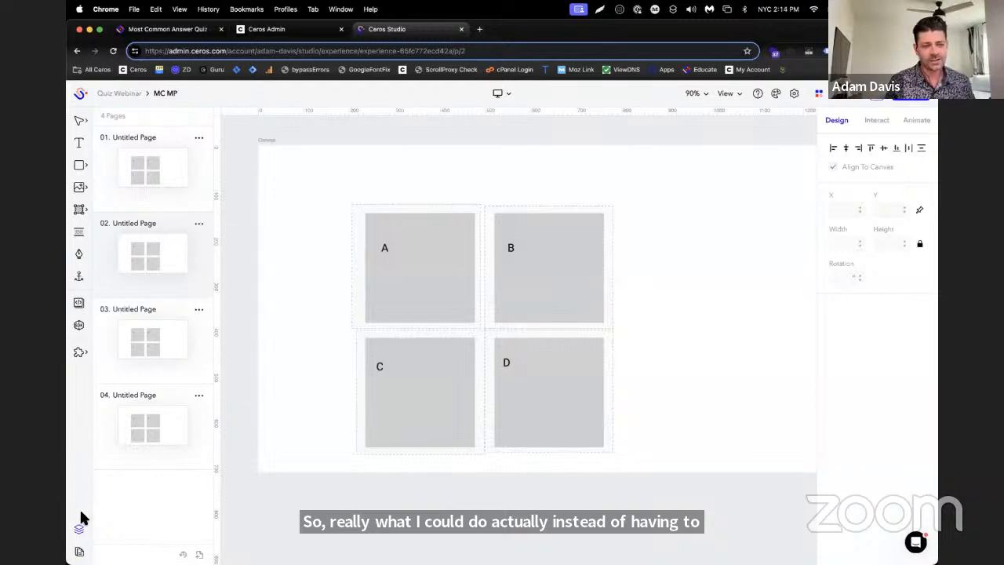
click(79, 525)
click(135, 219)
shift+click(136, 166)
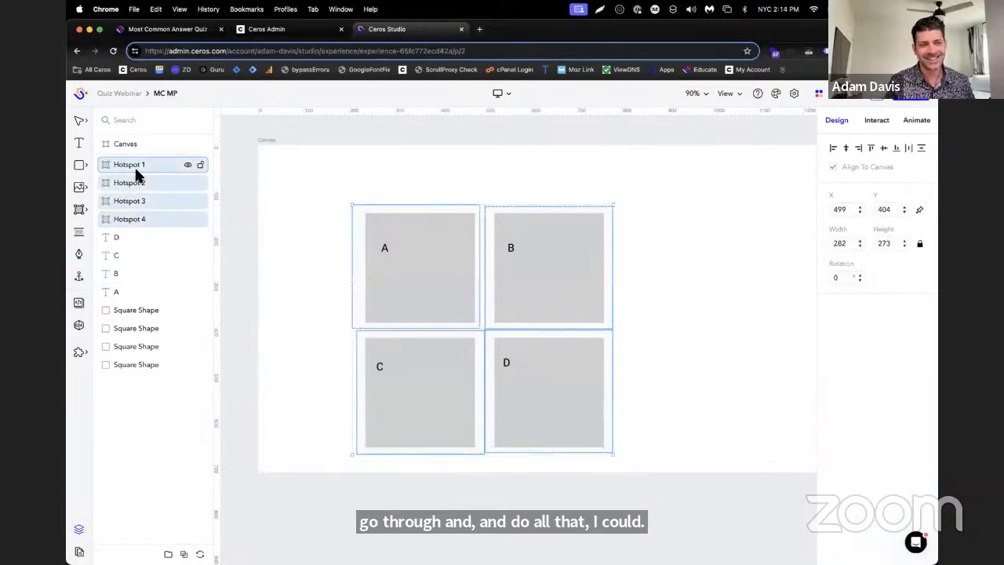
click(877, 120)
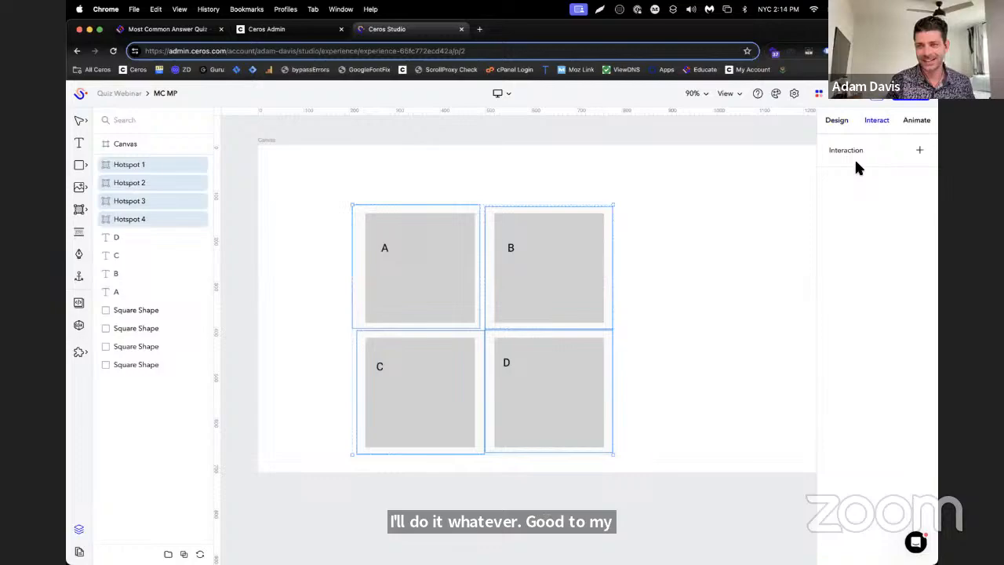
click(920, 150)
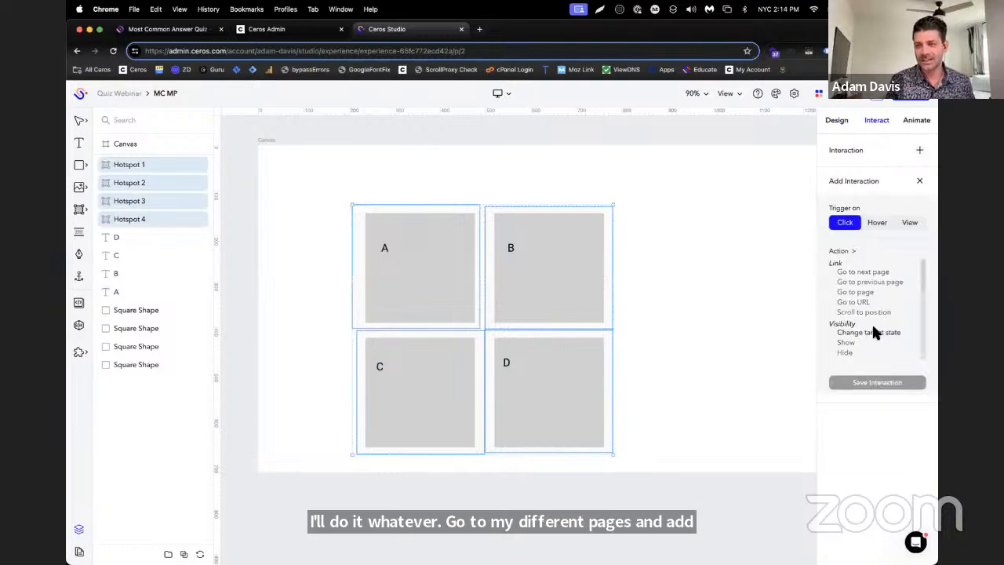
click(884, 268)
click(874, 385)
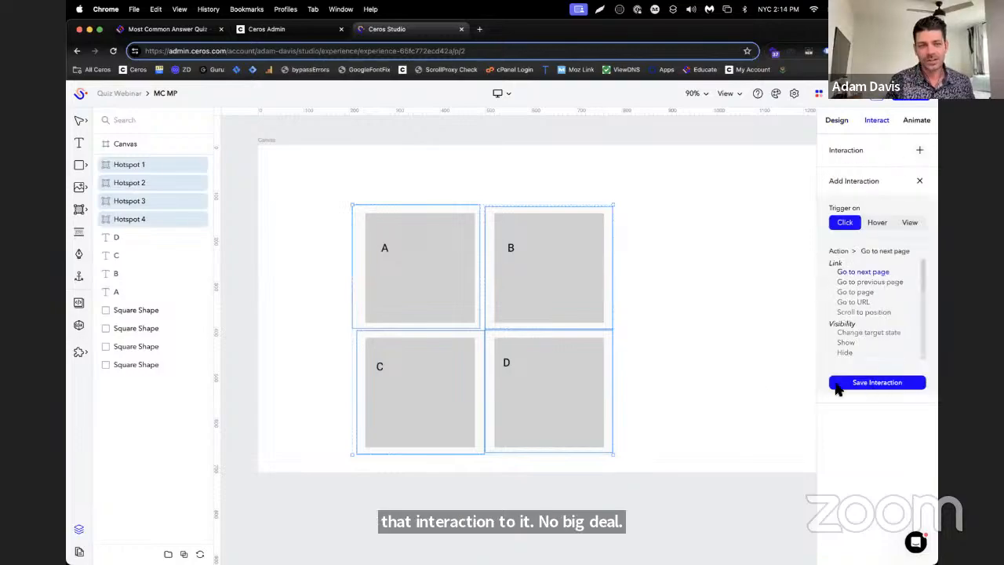
Open the third page and add a Click interaction with Go to next page to Hotspots 1 to 4
click(79, 536)
click(81, 541)
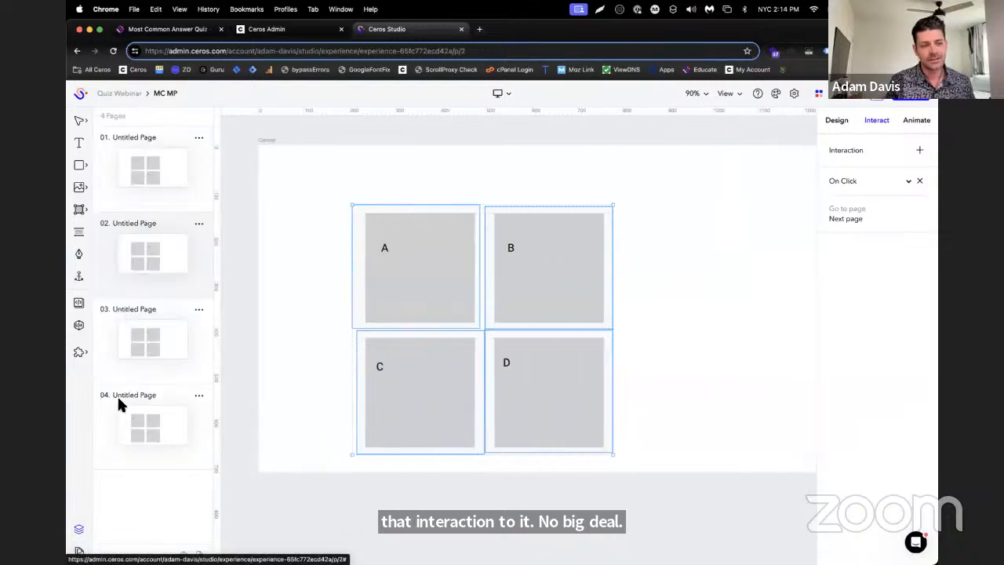
click(153, 357)
click(85, 532)
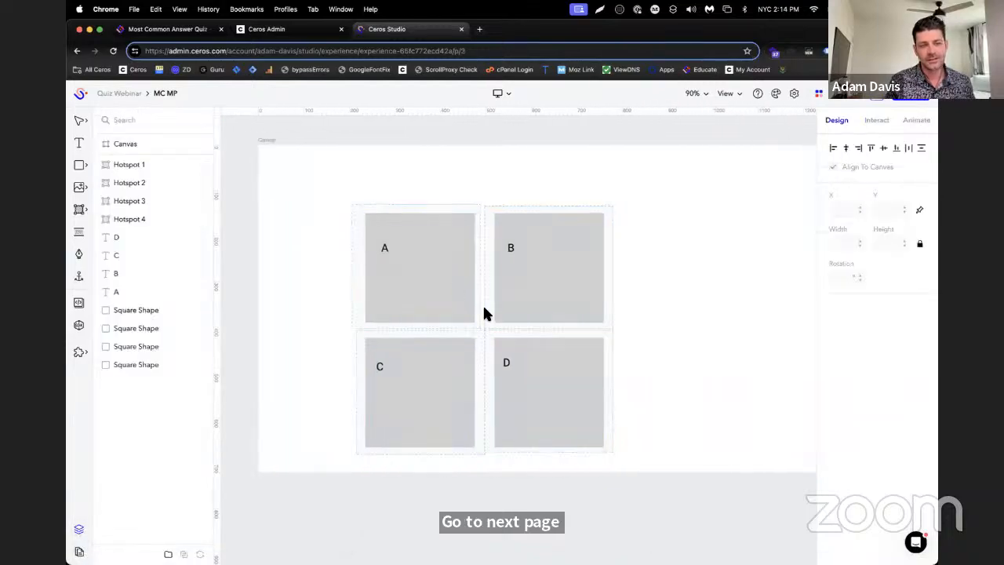
click(116, 219)
shift+click(127, 164)
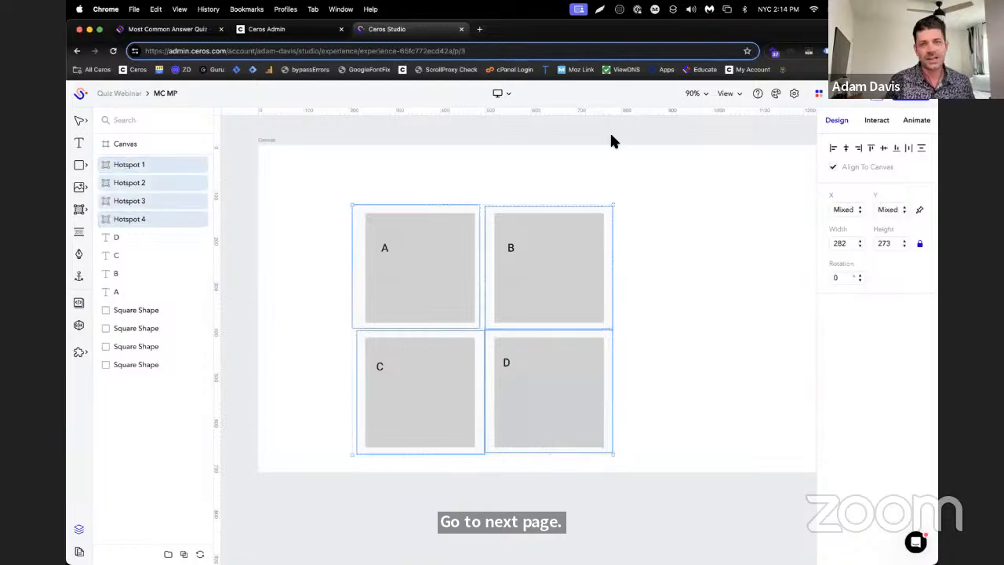
click(879, 121)
click(919, 149)
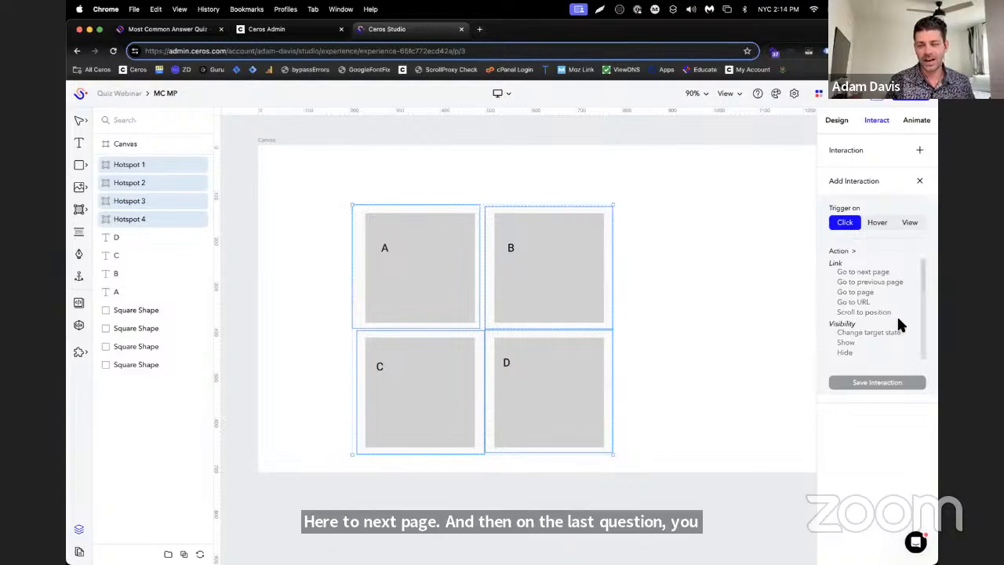
click(882, 272)
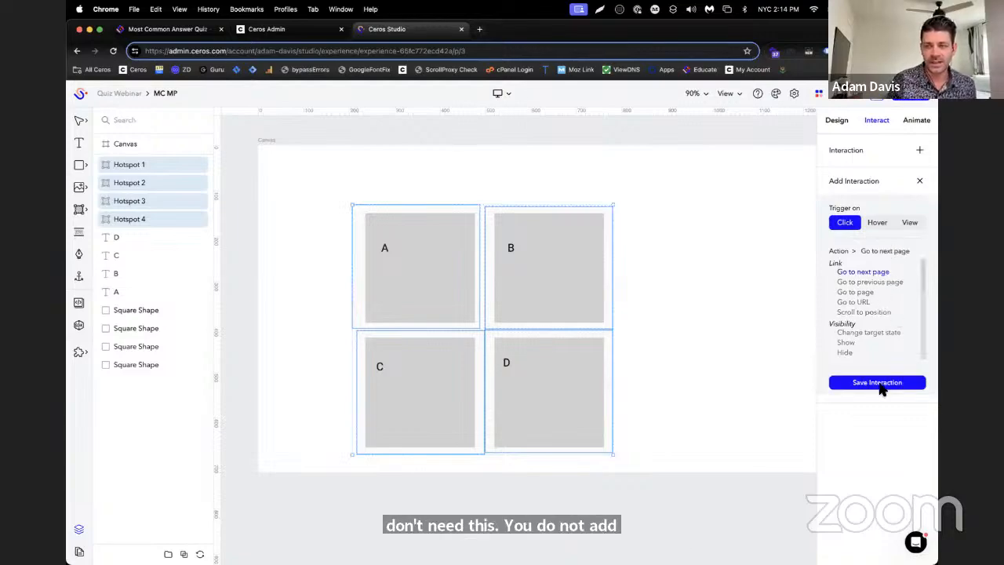
click(882, 383)
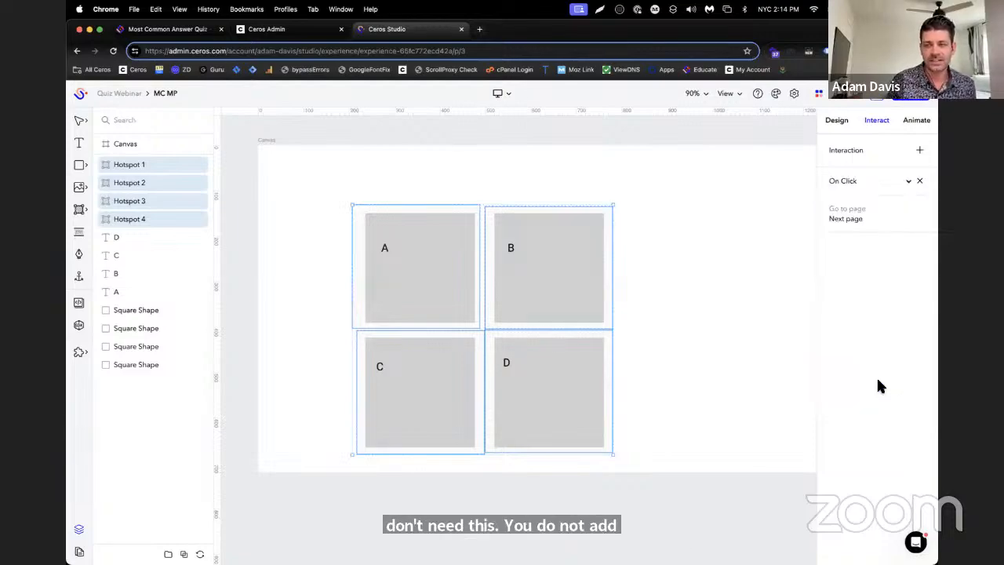
Open the fourth page and inspect the interaction settings of the hotspot over answer B
click(79, 529)
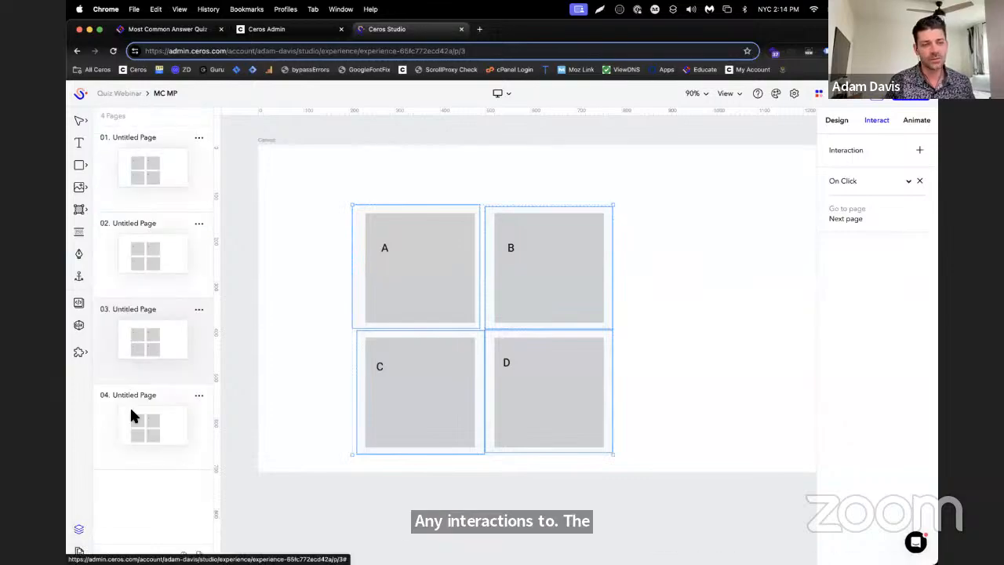
click(101, 395)
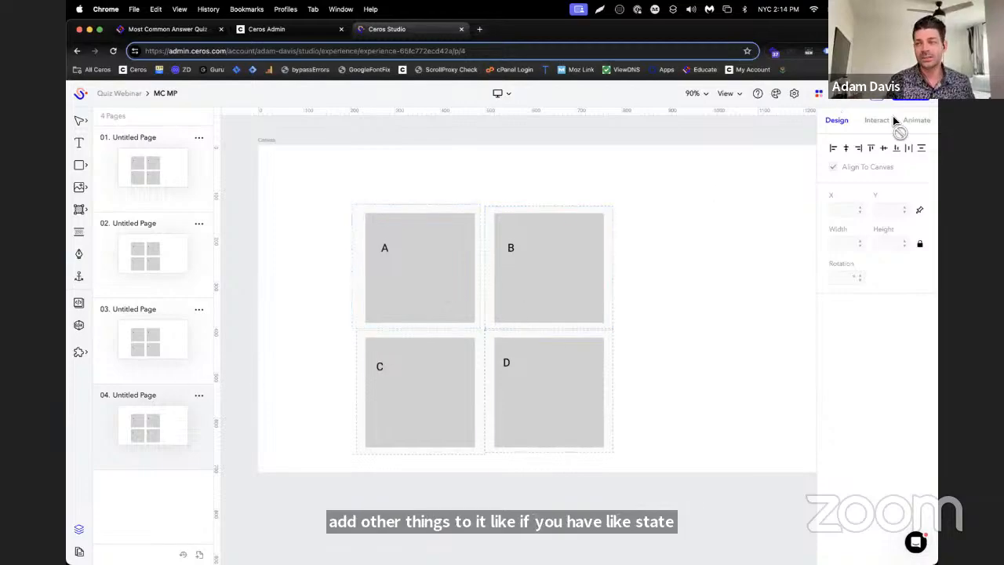
click(572, 208)
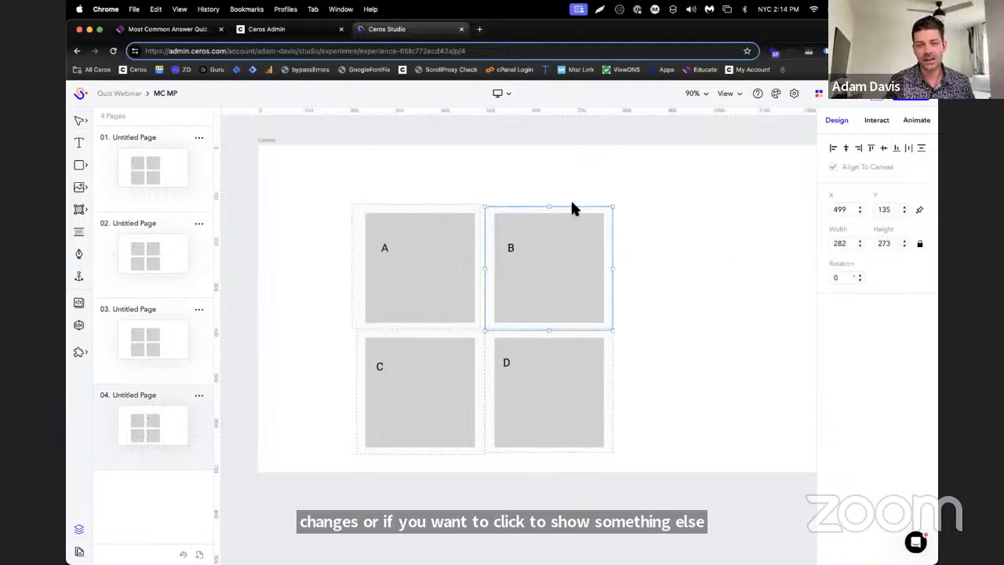
click(877, 121)
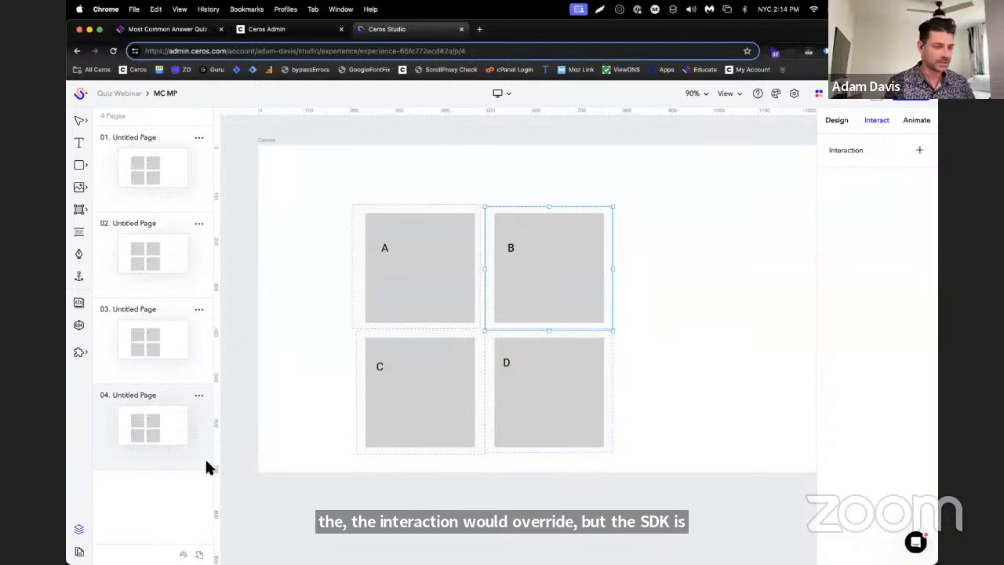
Switch to the Educate article, read the instructions for the final question's answer hotspots, and copy the tag goto:results
click(180, 30)
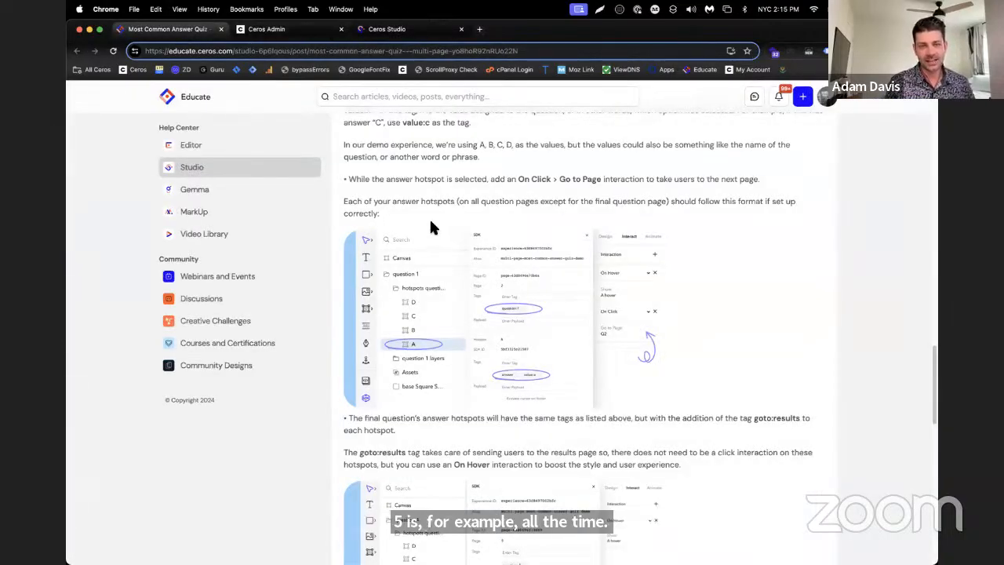
scroll(422, 202, down, 5)
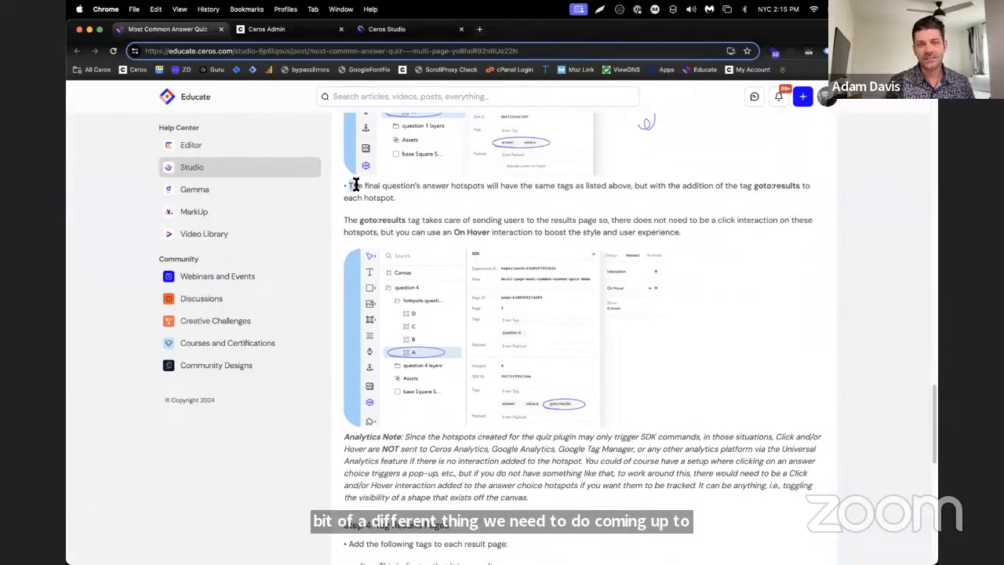
drag(349, 186, 401, 202)
click(531, 199)
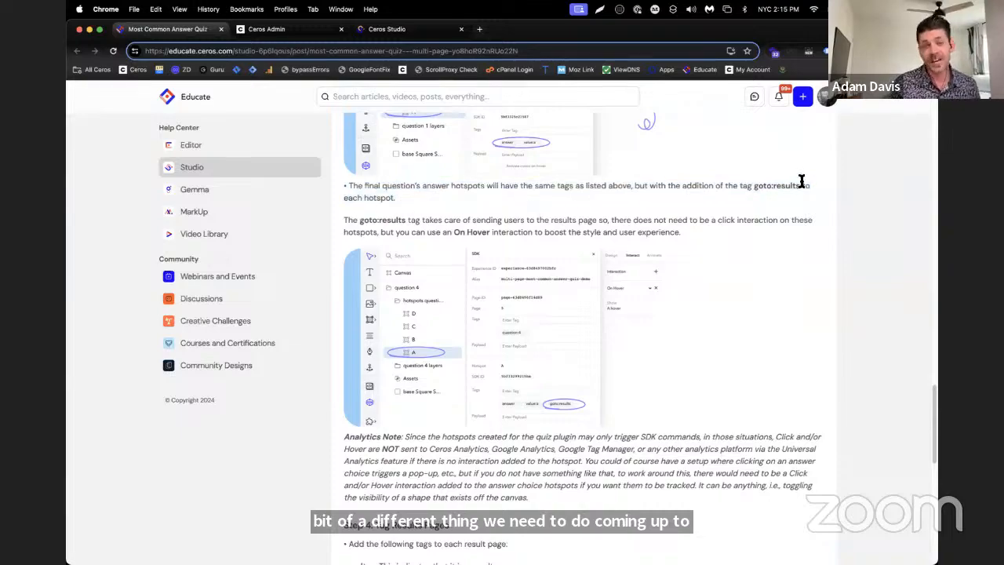
drag(755, 186, 789, 185)
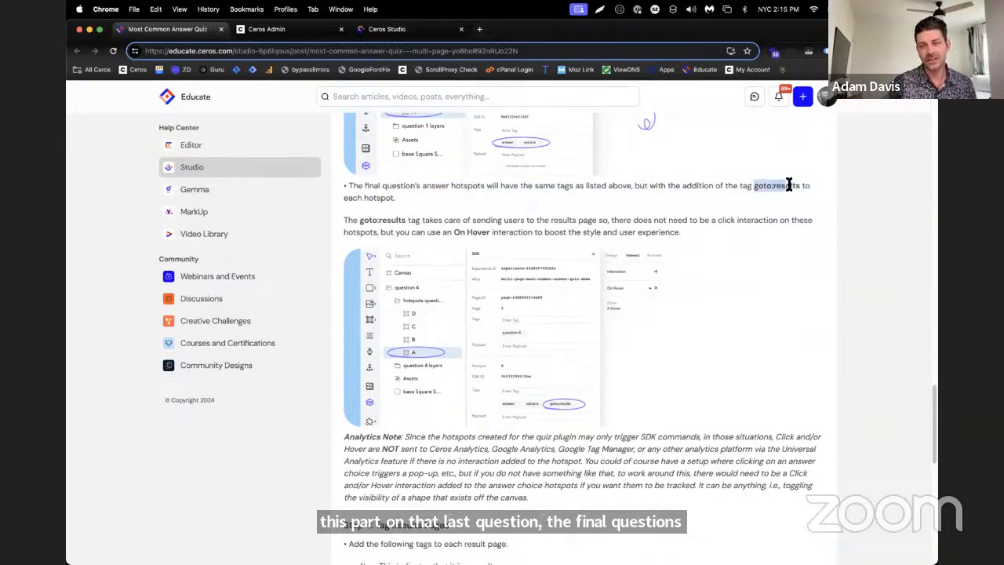
right_click(785, 186)
key(super+c)
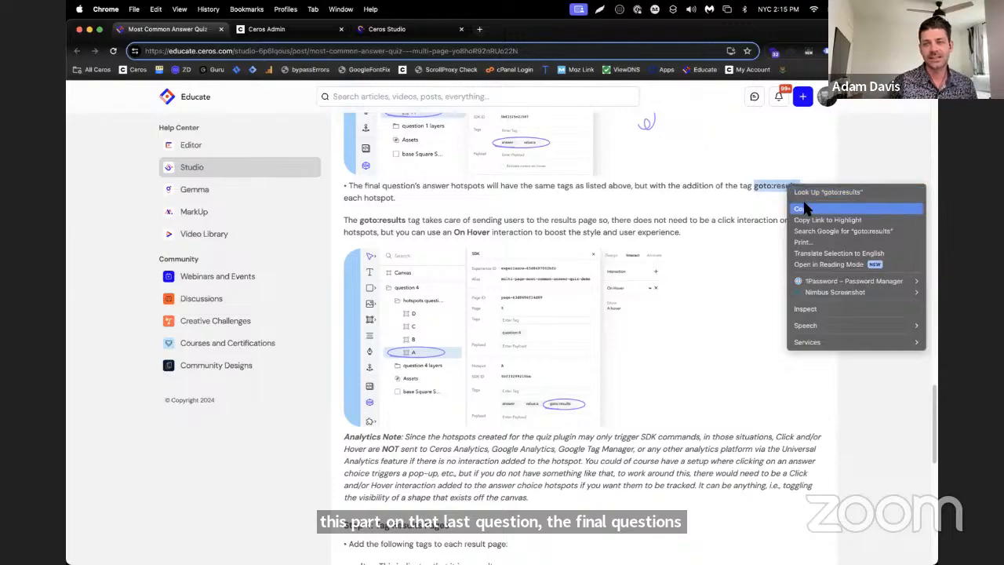
click(727, 206)
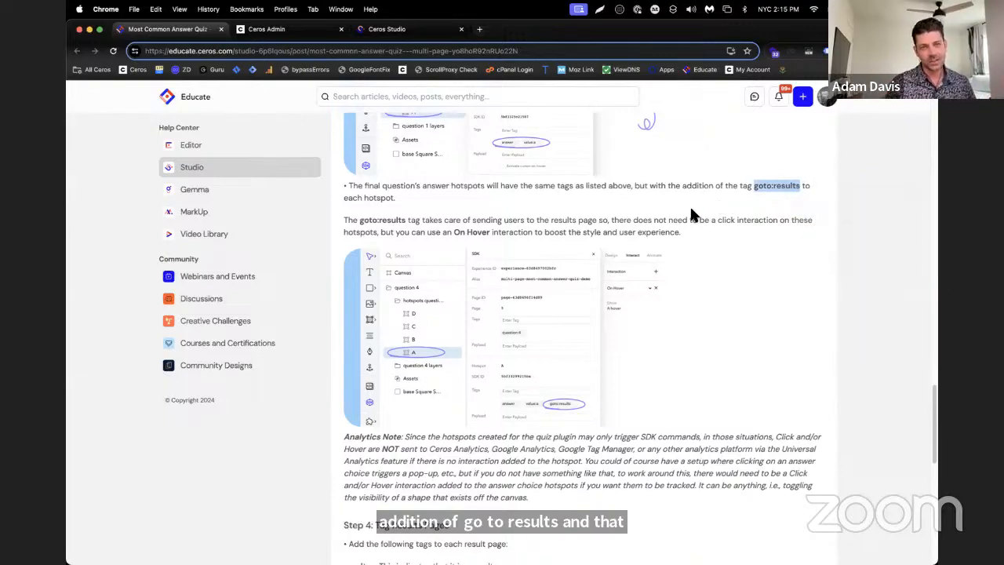
Switch to Ceros Studio and add the SDK tag goto:results to Hotspots 1 to 4 on the fourth page
click(390, 31)
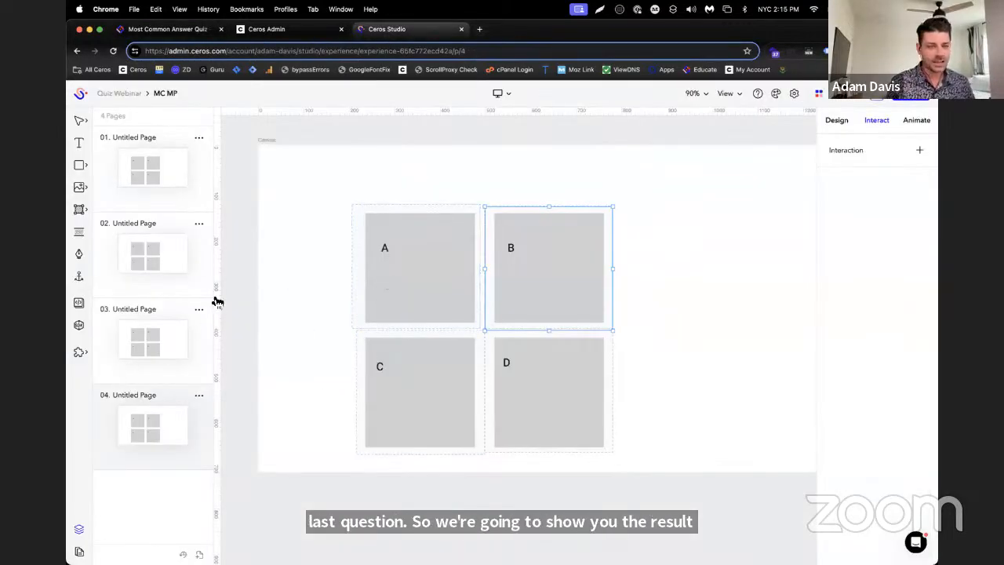
click(79, 529)
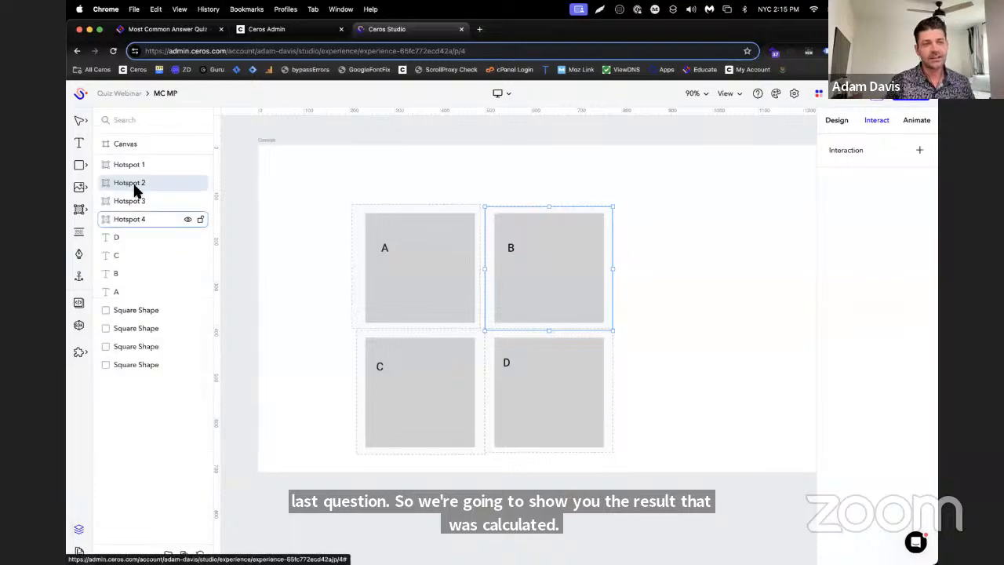
shift+click(142, 165)
shift+click(142, 219)
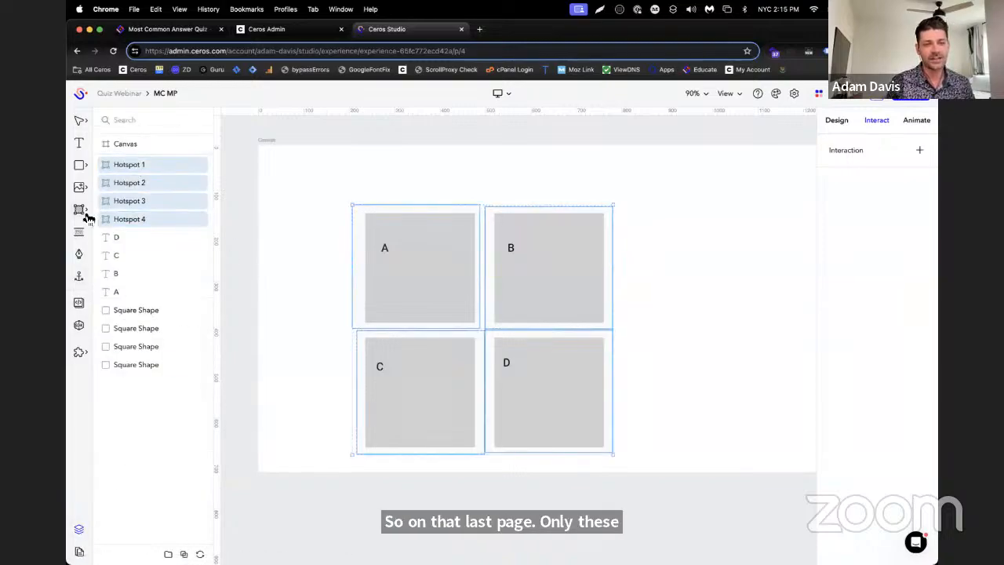
click(79, 326)
click(719, 399)
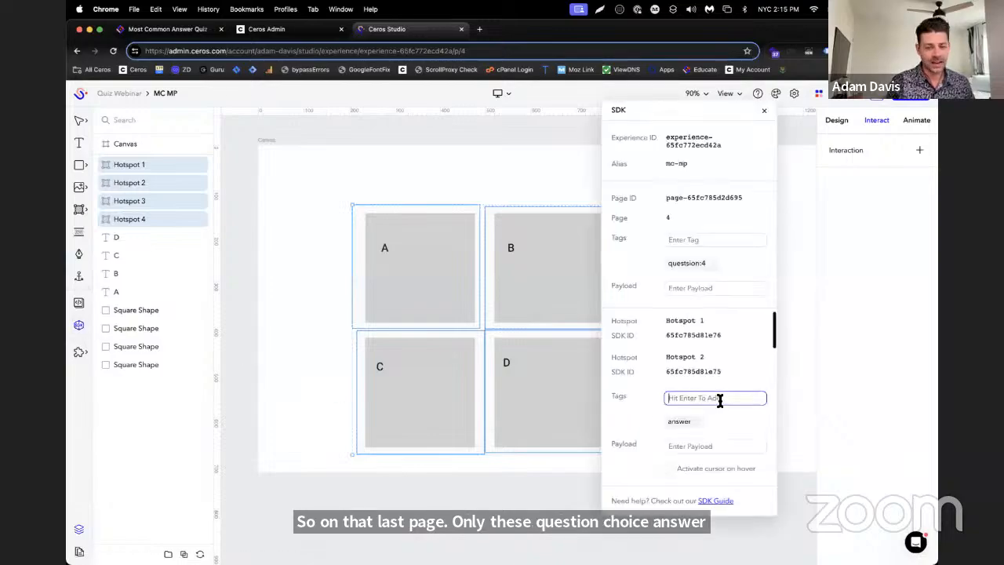
key(super+v)
key(Return)
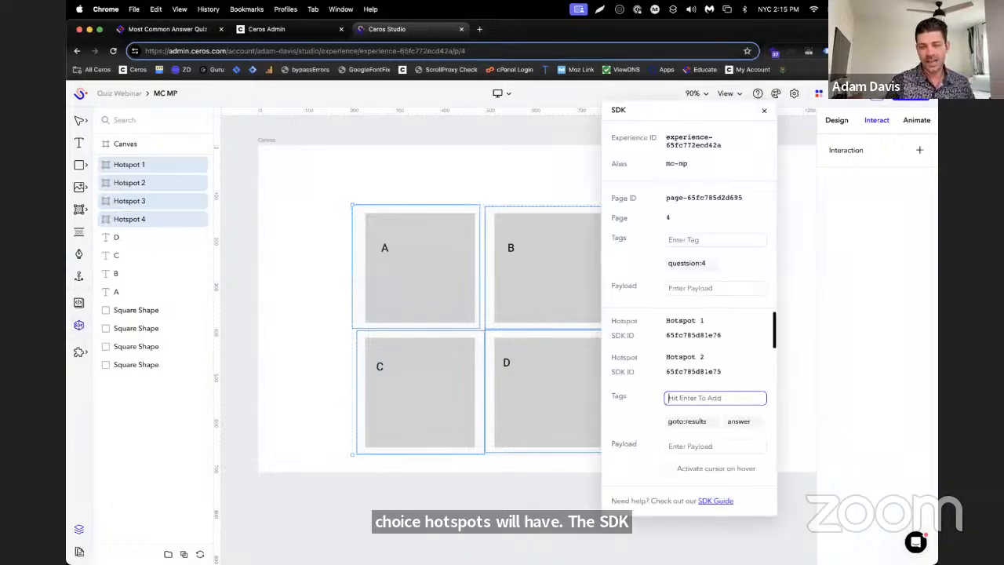
Check Hotspot 3's tags, and activate cursor on hover for Hotspots 1 to 4 on the fourth page
click(178, 199)
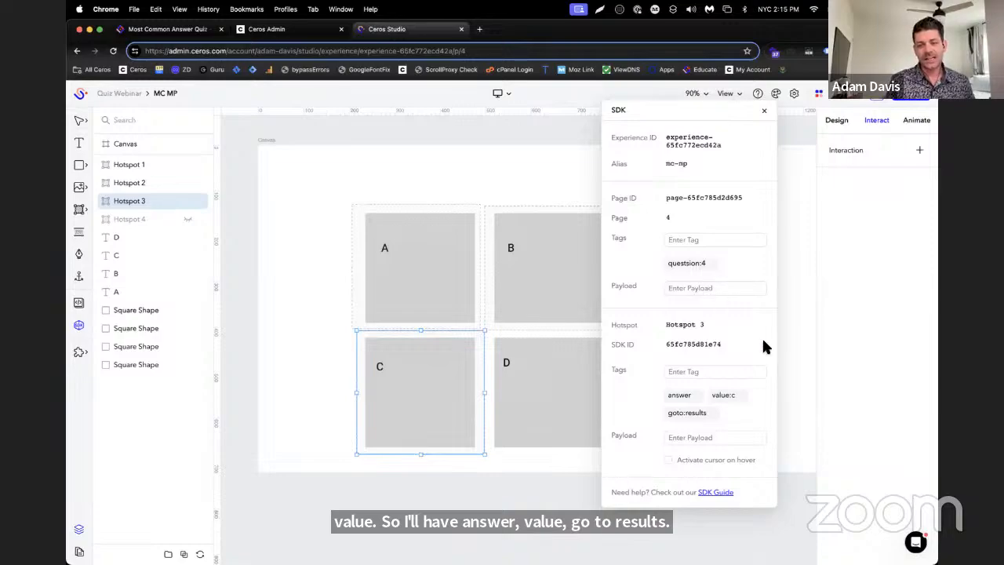
click(172, 219)
shift+click(161, 164)
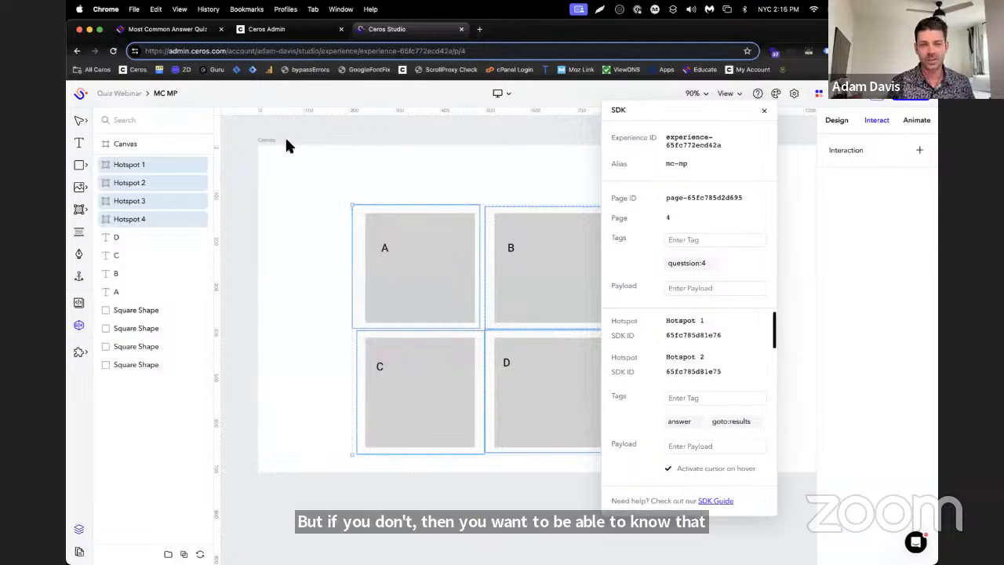
Switch to the Educate article and read the analytics note and Step 4 on tagging the results pages
click(210, 29)
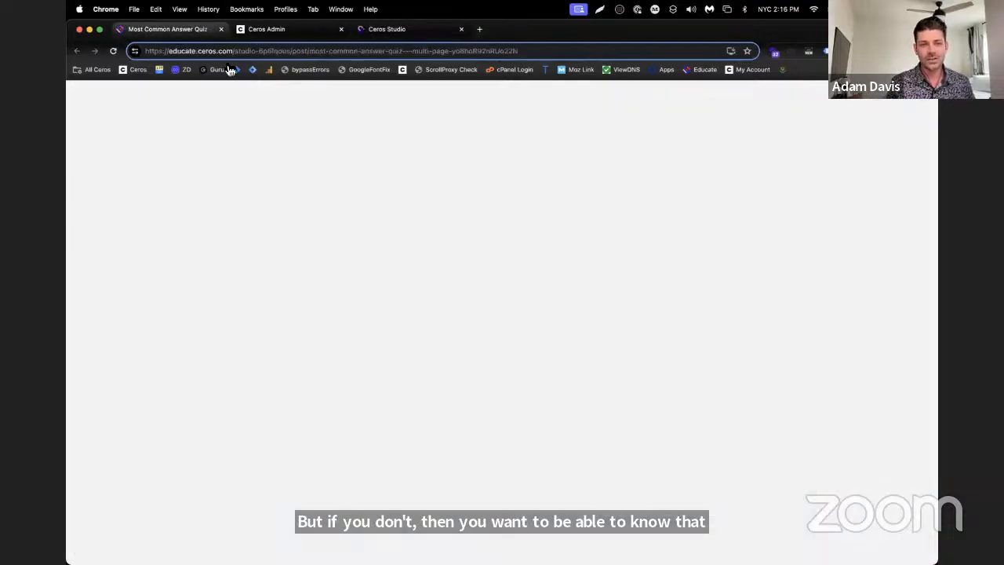
scroll(730, 338, down, 3)
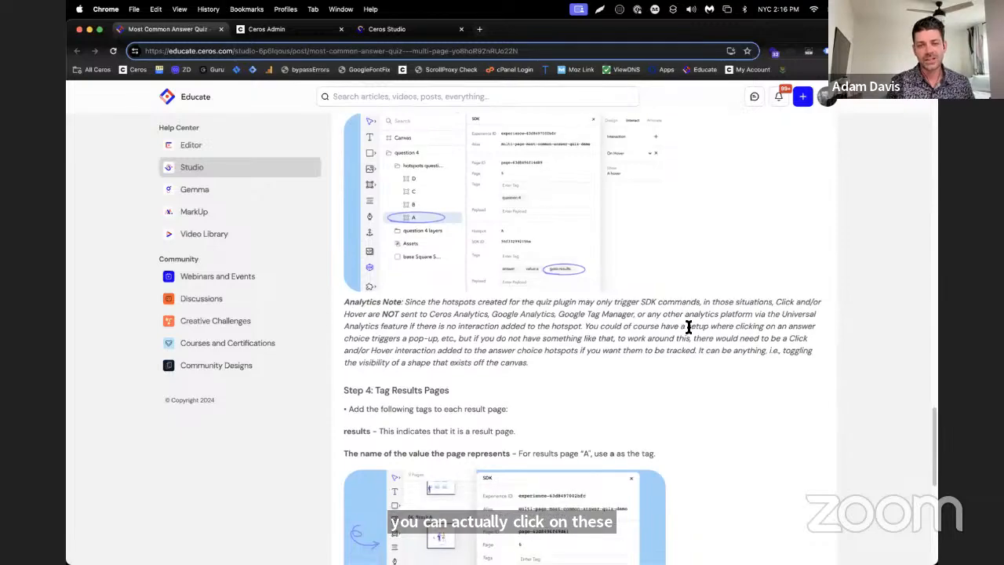
scroll(688, 327, down, 5)
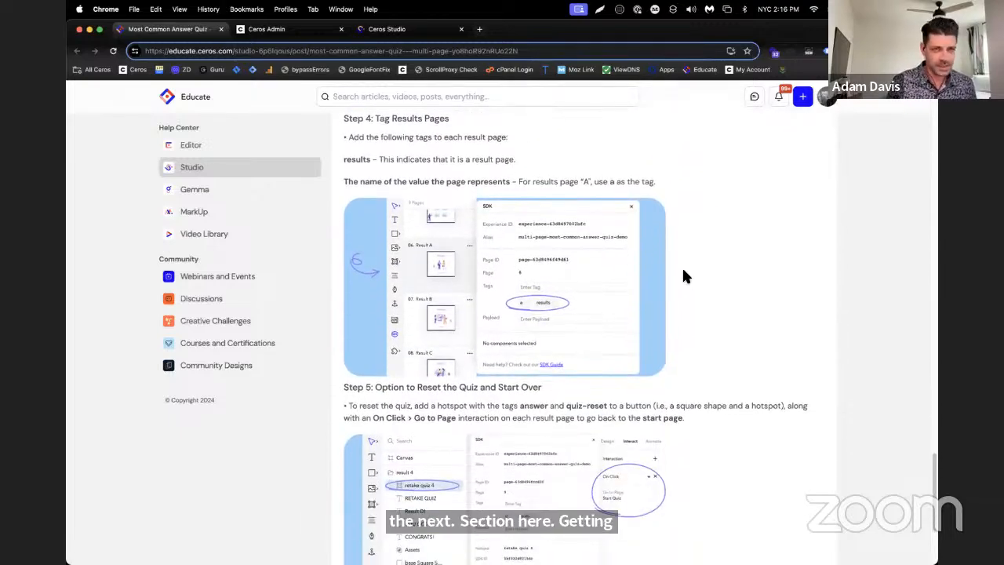
Switch to Ceros Studio, add a fifth page, and place a text box about 341 by 118 reading "Result A" near its upper-left corner
click(425, 31)
click(79, 551)
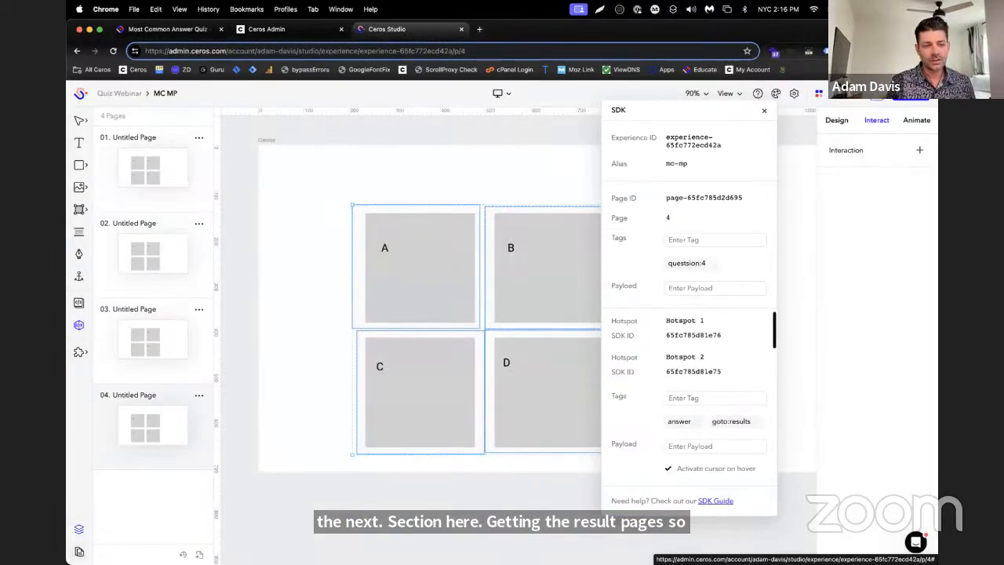
click(198, 554)
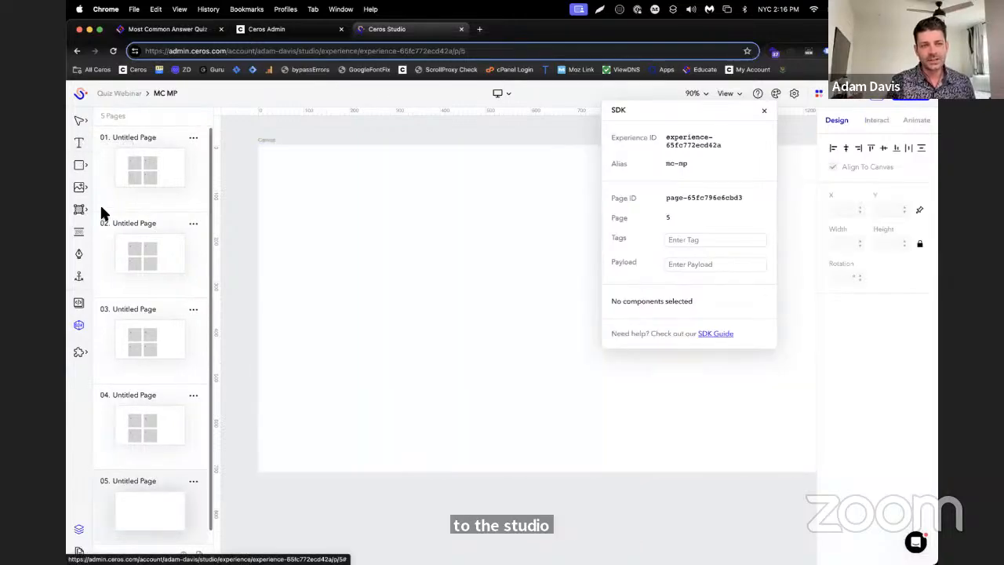
click(78, 144)
drag(296, 180, 450, 233)
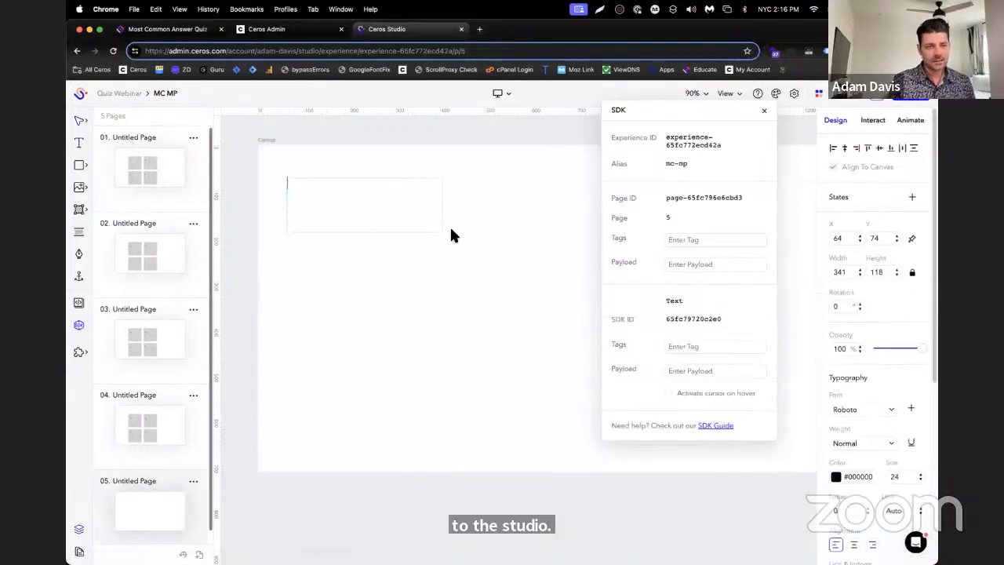
text(Result A)
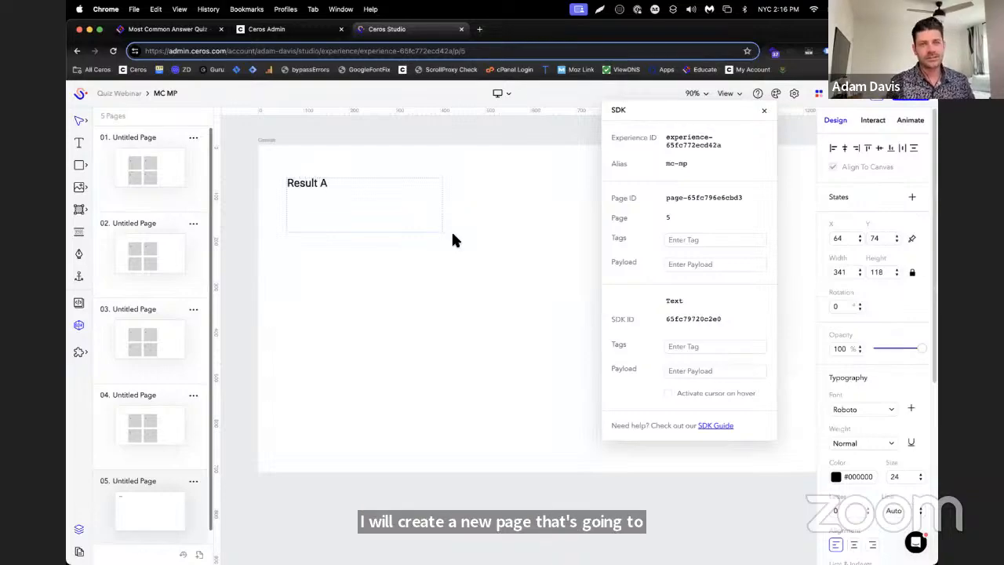
click(453, 239)
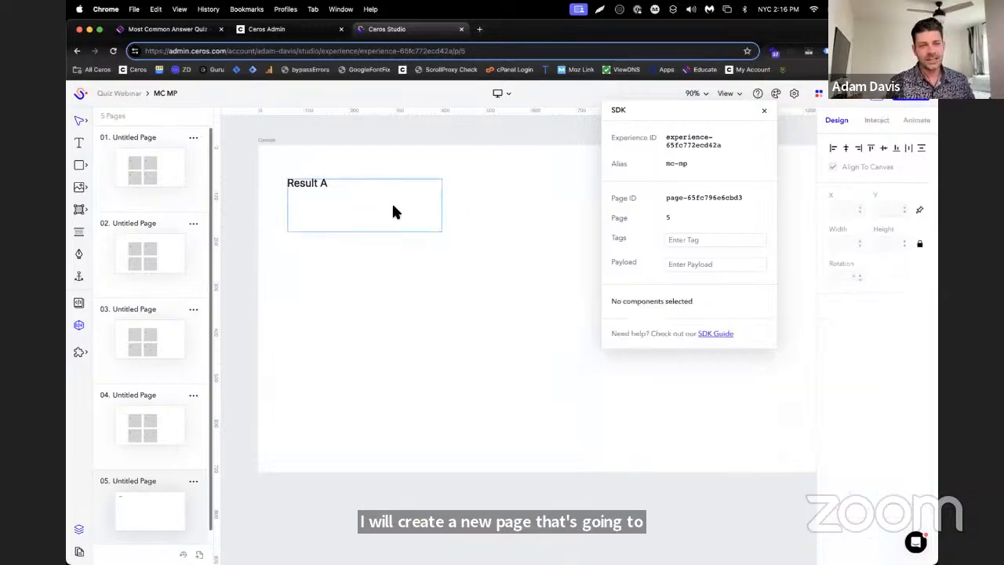
click(333, 218)
scroll(195, 500, down, 1)
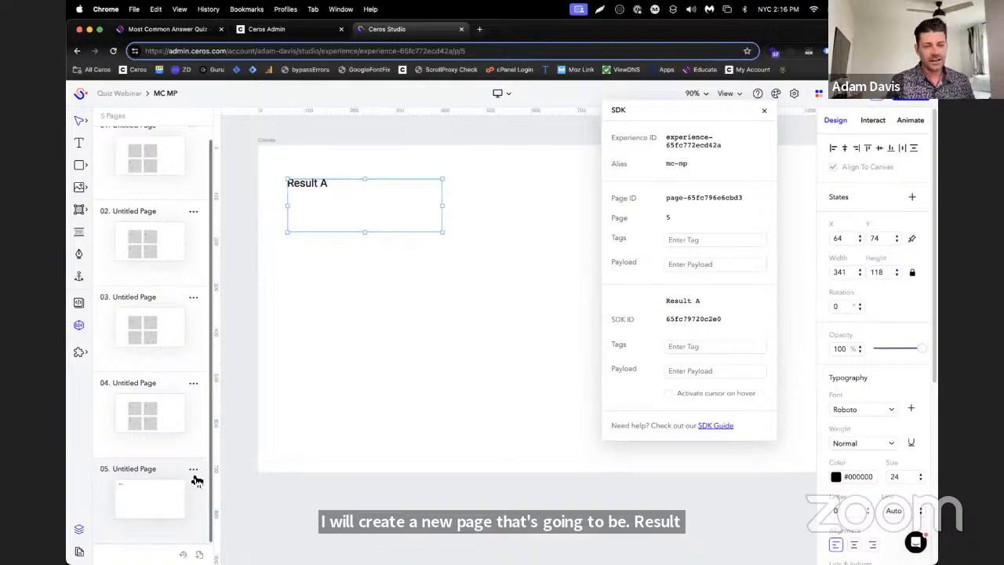
click(194, 476)
click(226, 437)
scroll(226, 441, down, 2)
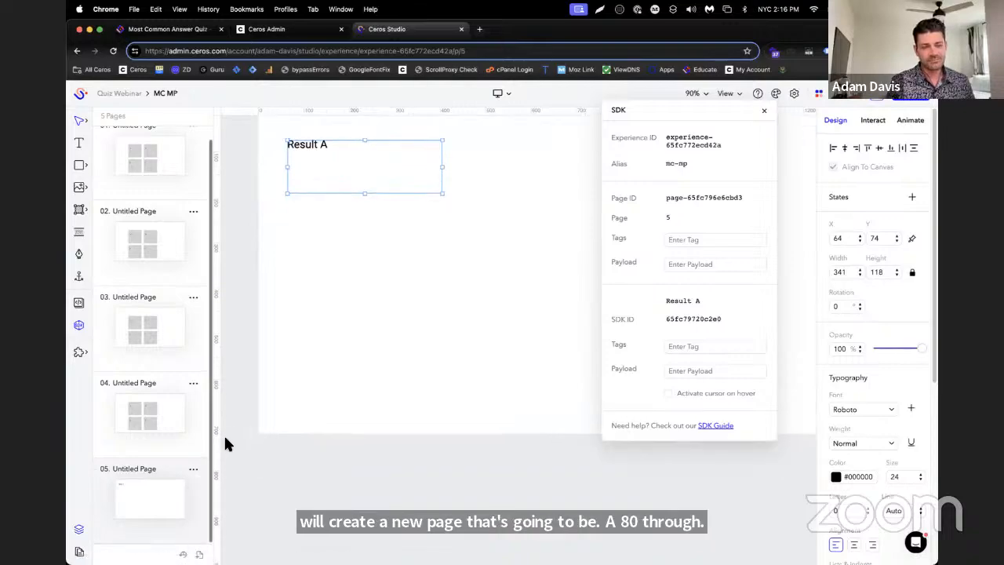
click(195, 471)
click(266, 409)
scroll(273, 416, up, 1)
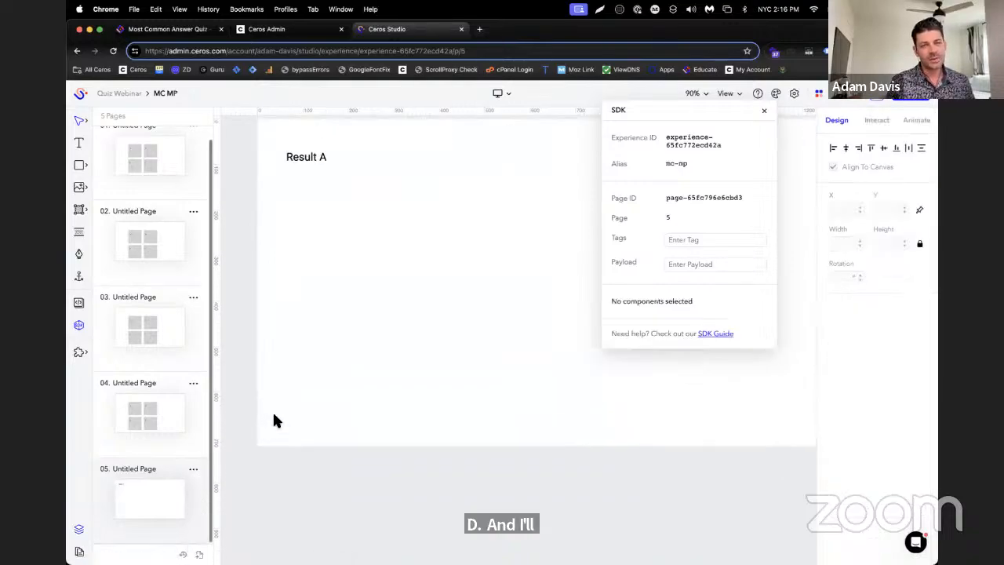
Read Step 5 of the Educate article on resetting the quiz and starting over, and return to Ceros Studio
click(196, 29)
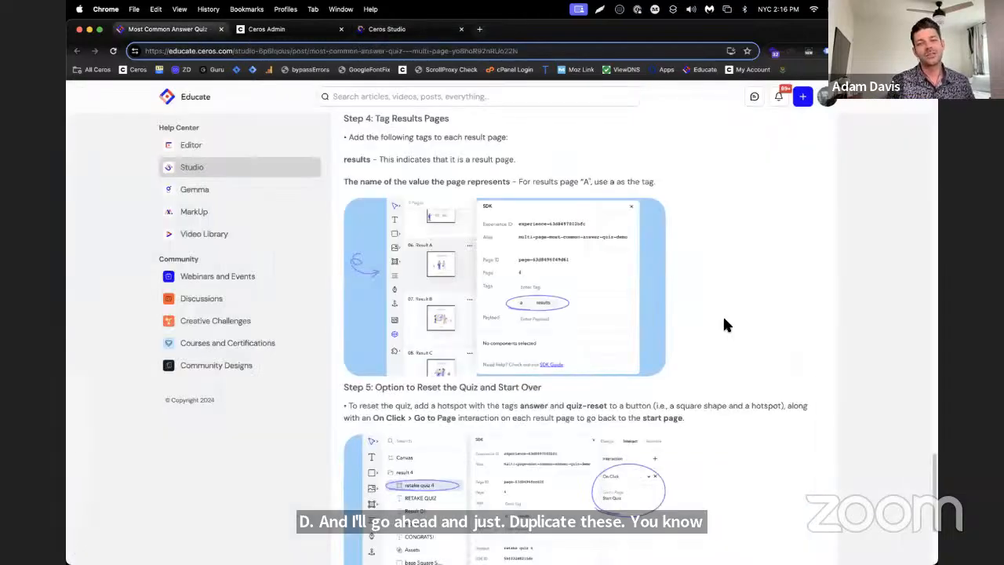
scroll(688, 321, down, 3)
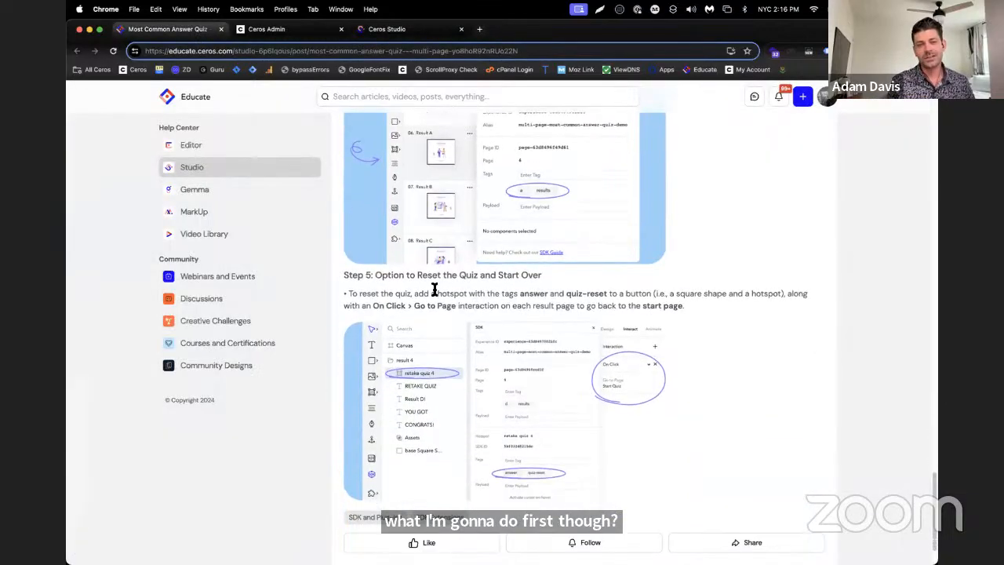
drag(430, 280, 558, 274)
click(558, 274)
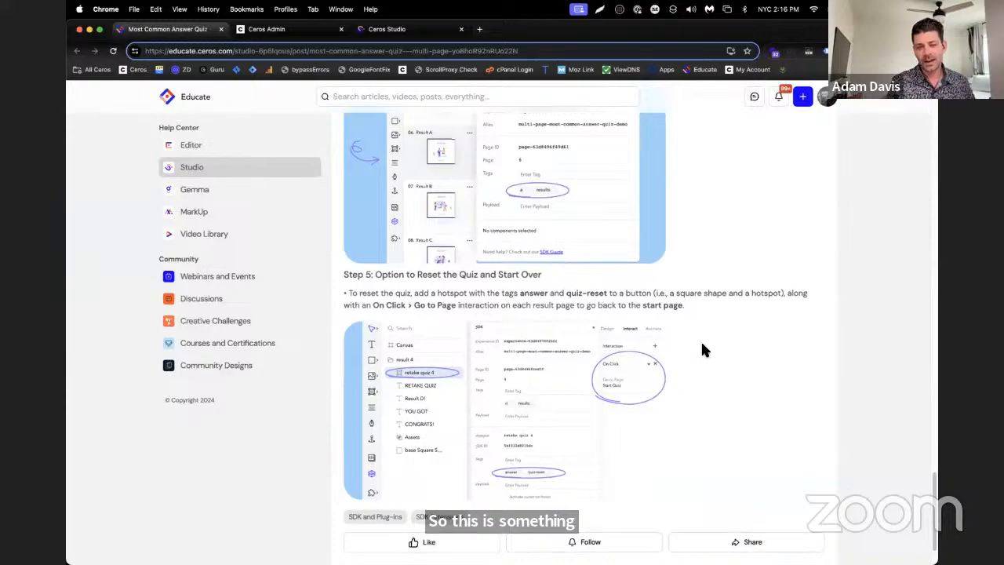
scroll(701, 340, down, 1)
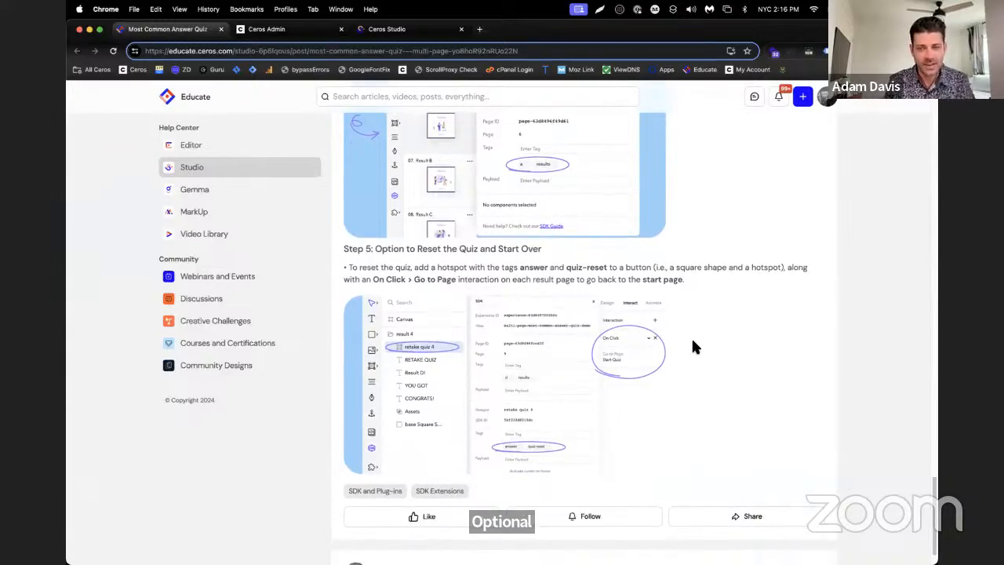
scroll(710, 352, down, 1)
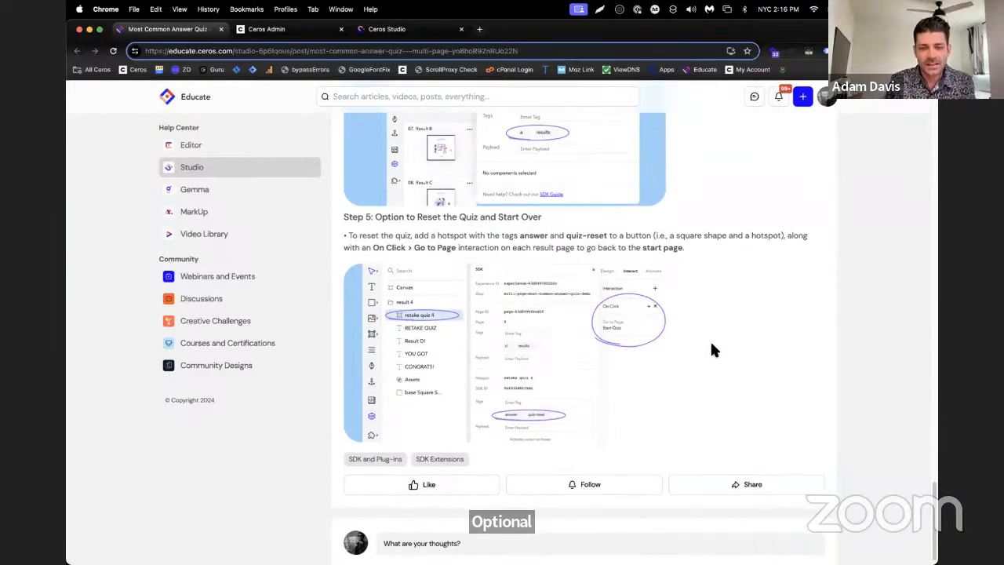
scroll(712, 350, down, 1)
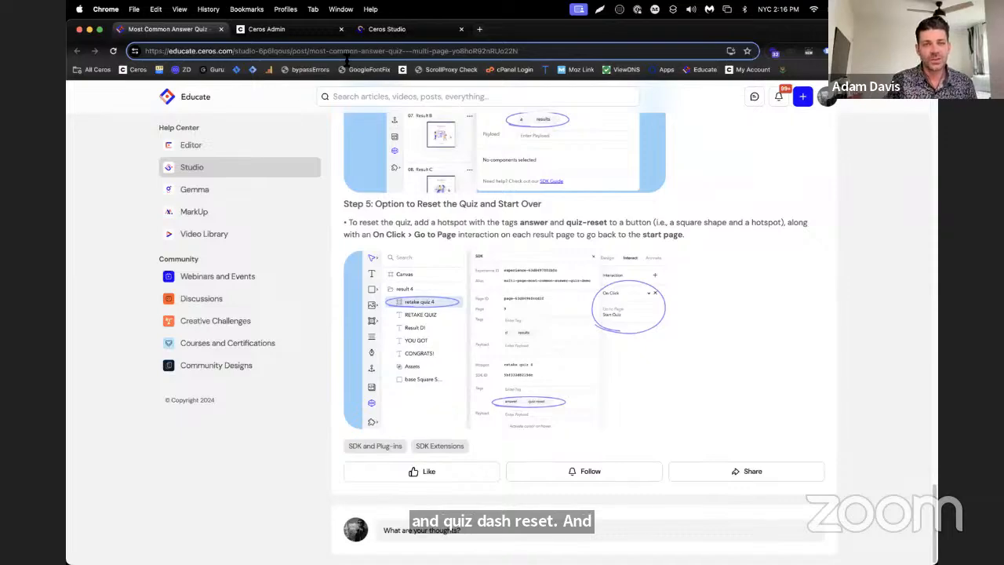
click(393, 32)
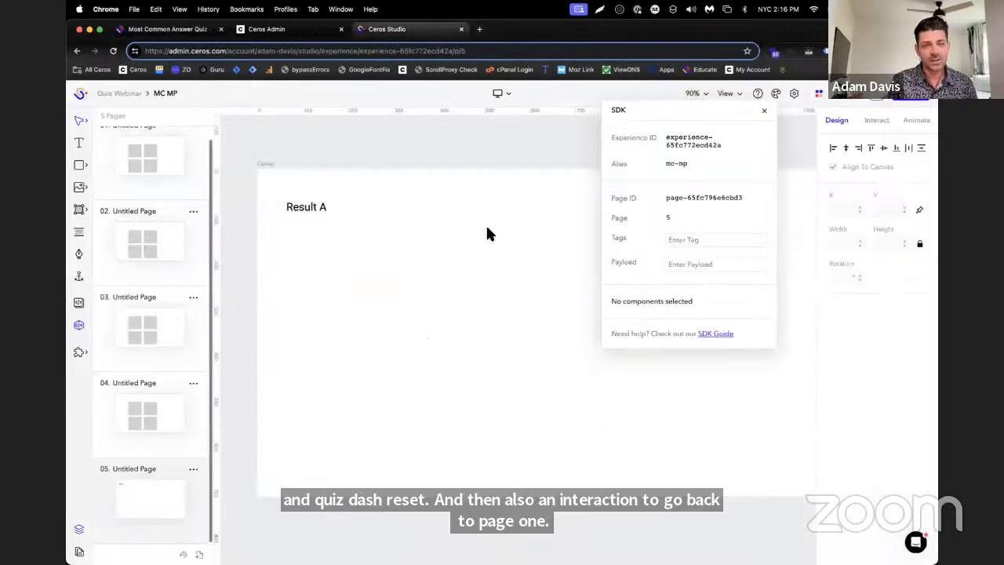
Add a text box about 217 by 85 reading "Reset" on the fifth page, and place a hotspot about 231 by 85 over it
click(79, 144)
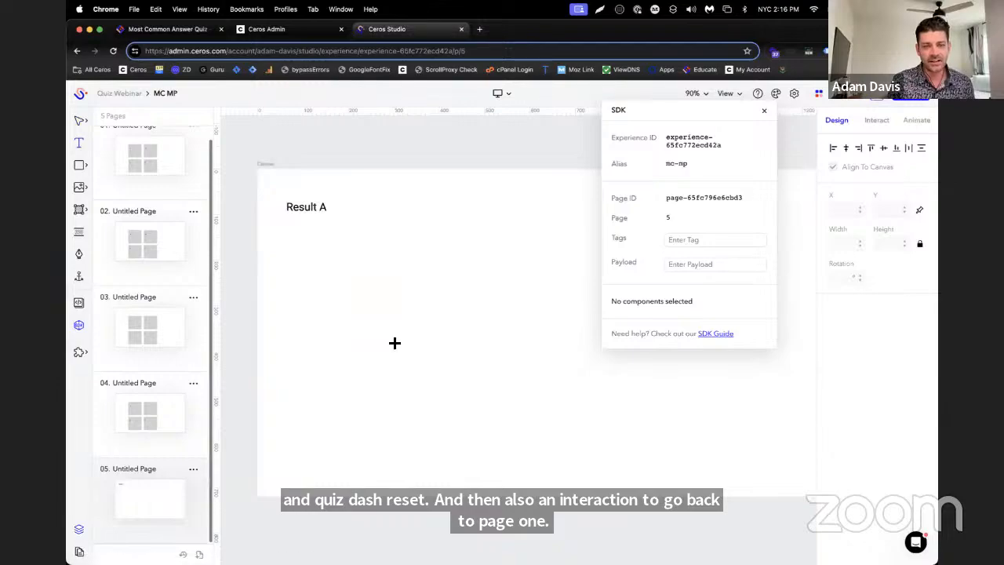
drag(392, 342, 493, 382)
text(Reset)
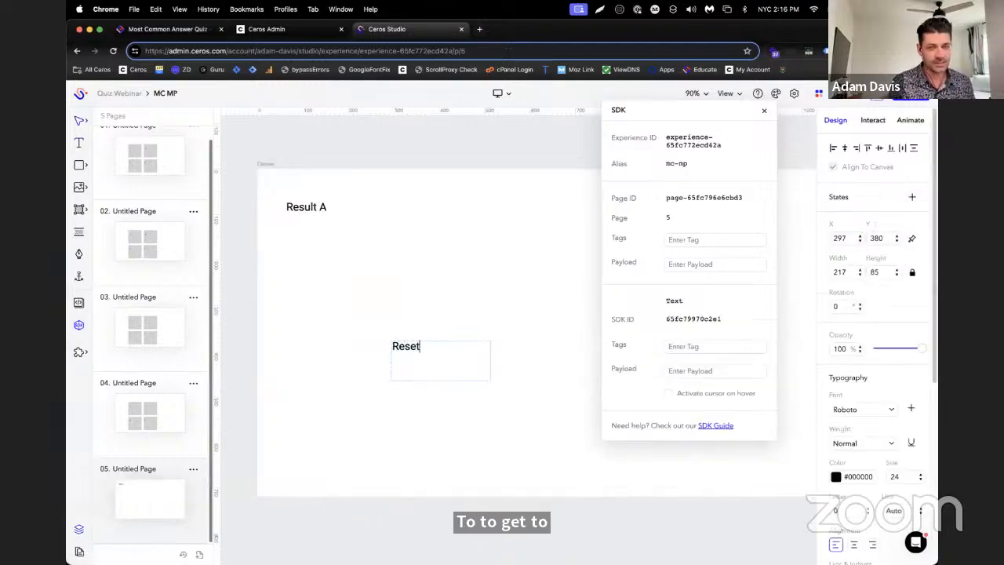
click(79, 210)
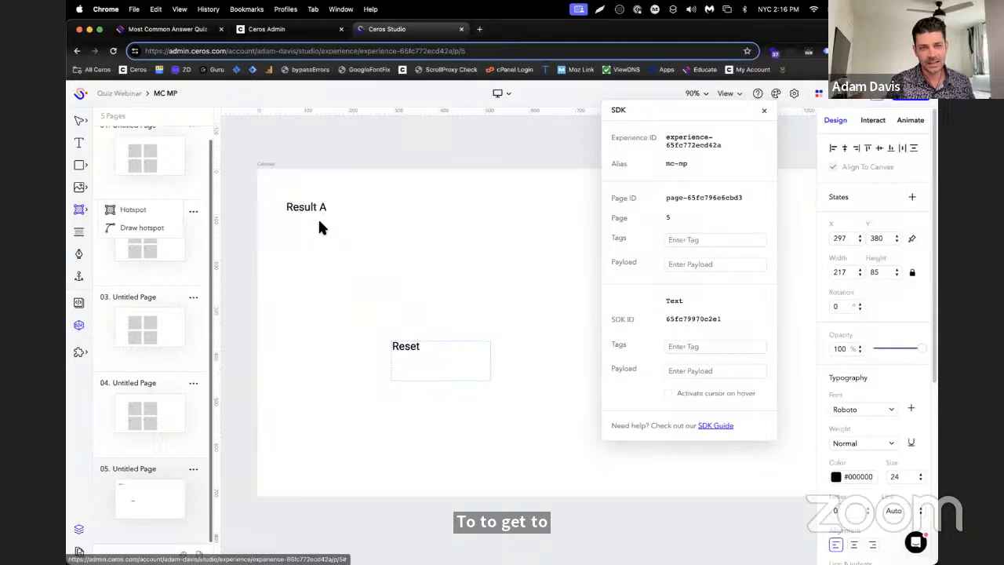
click(110, 210)
drag(364, 331, 468, 369)
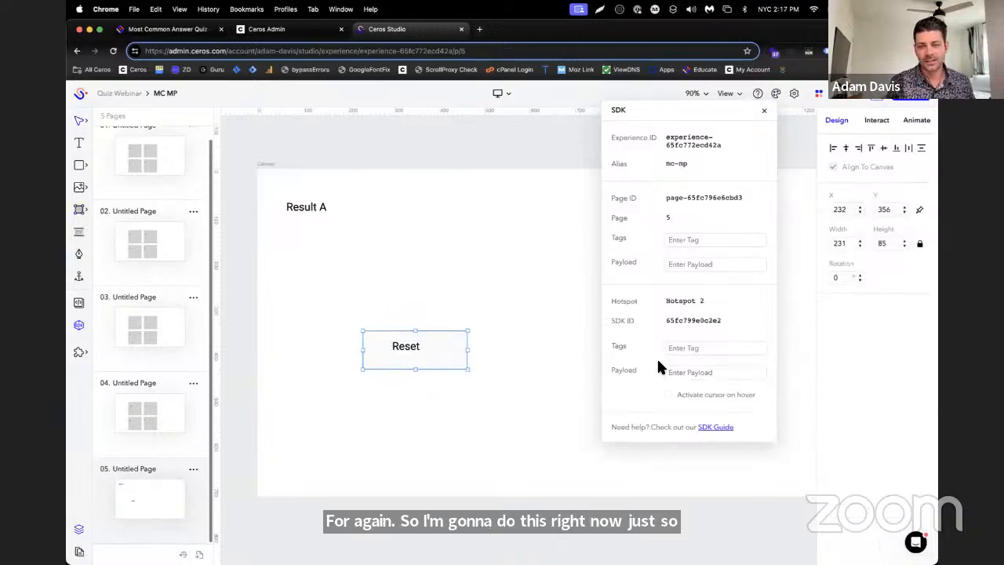
Tag the hotspot over the Reset text with "answer" and "quiz-reset"
click(695, 349)
text(a)
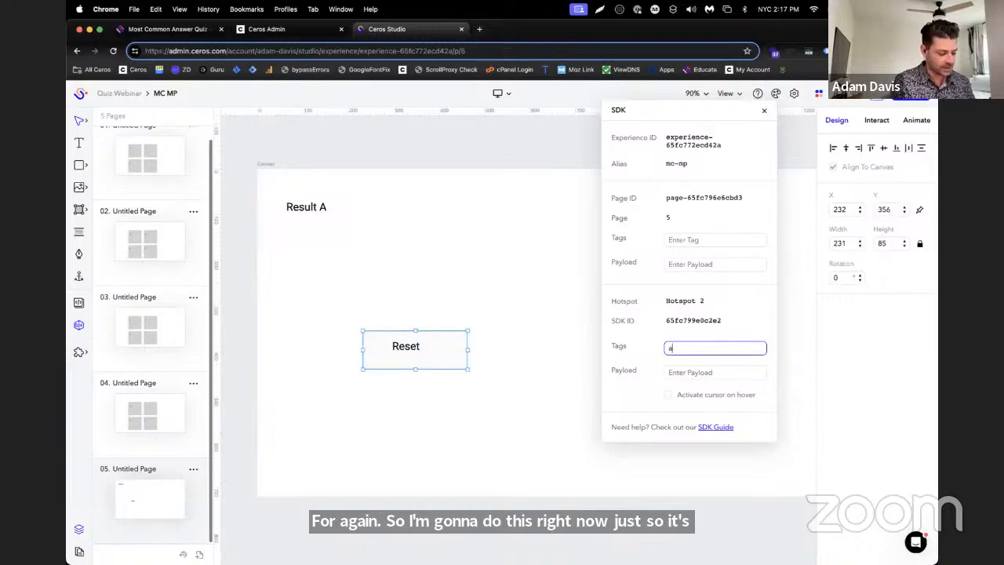
text(nswer)
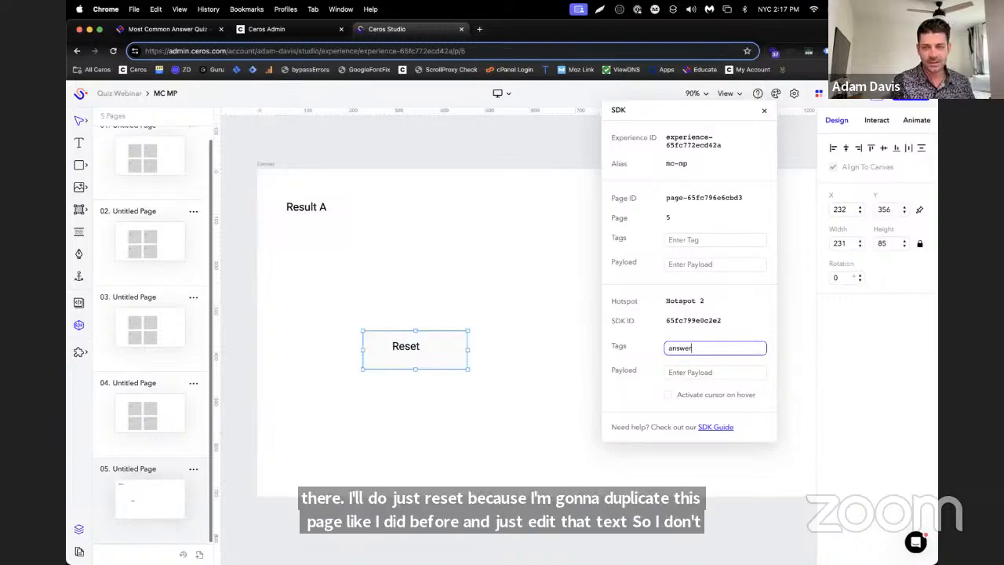
key(Return)
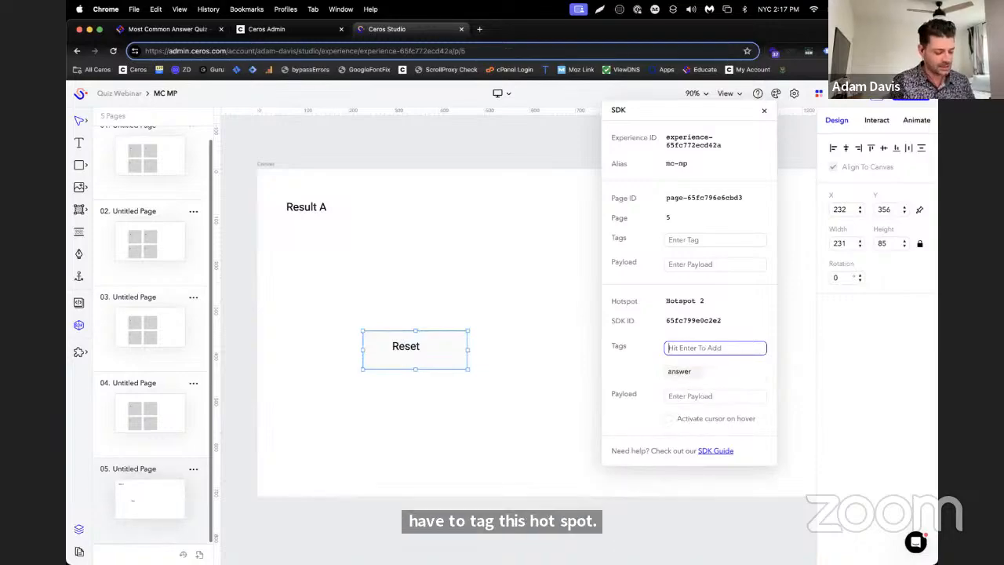
text(qui)
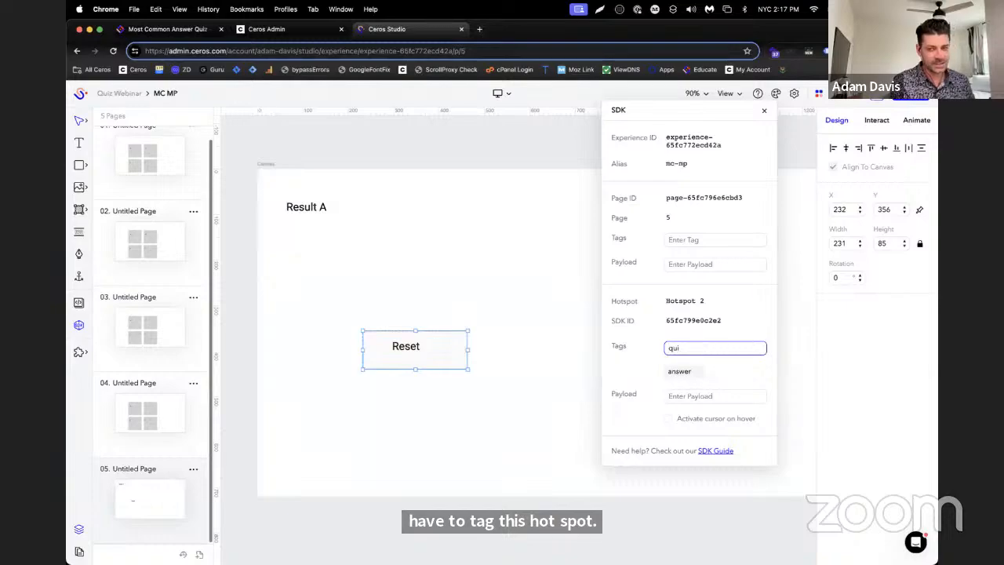
text(z-reset)
key(Return)
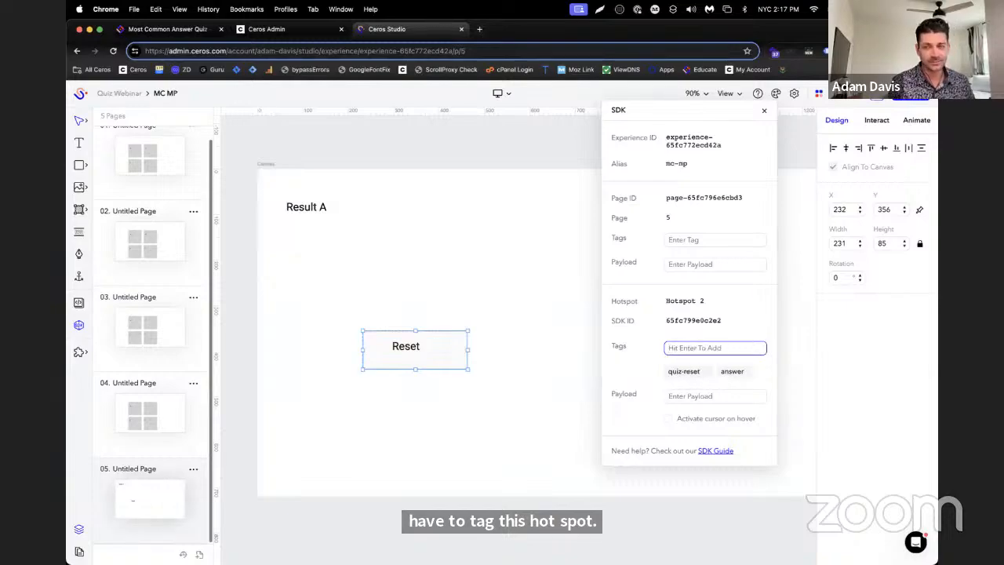
Check Step 5 of the Educate article, and in Ceros Studio give the Reset hotspot an on-click Go to page interaction targeting Page 1
click(167, 29)
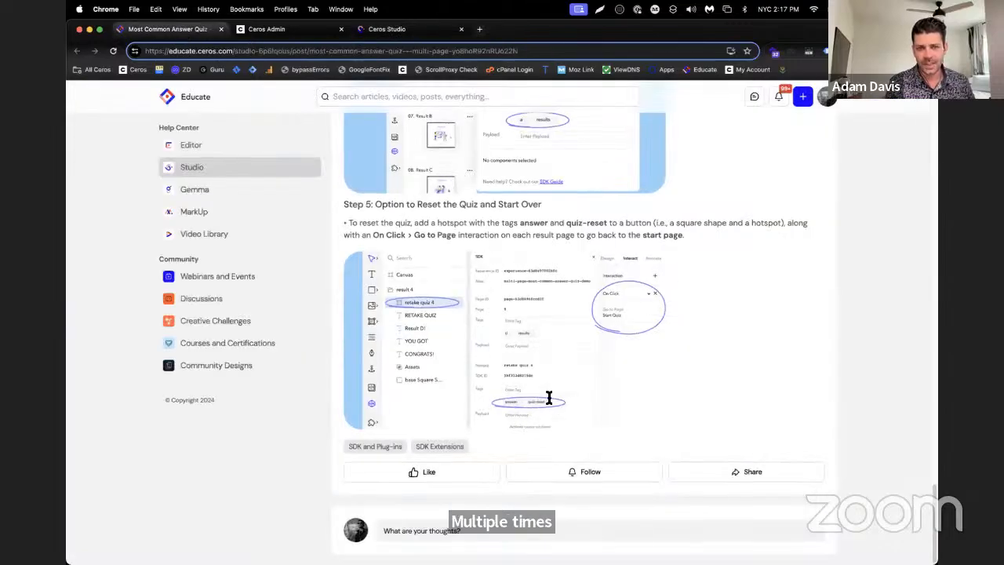
click(367, 29)
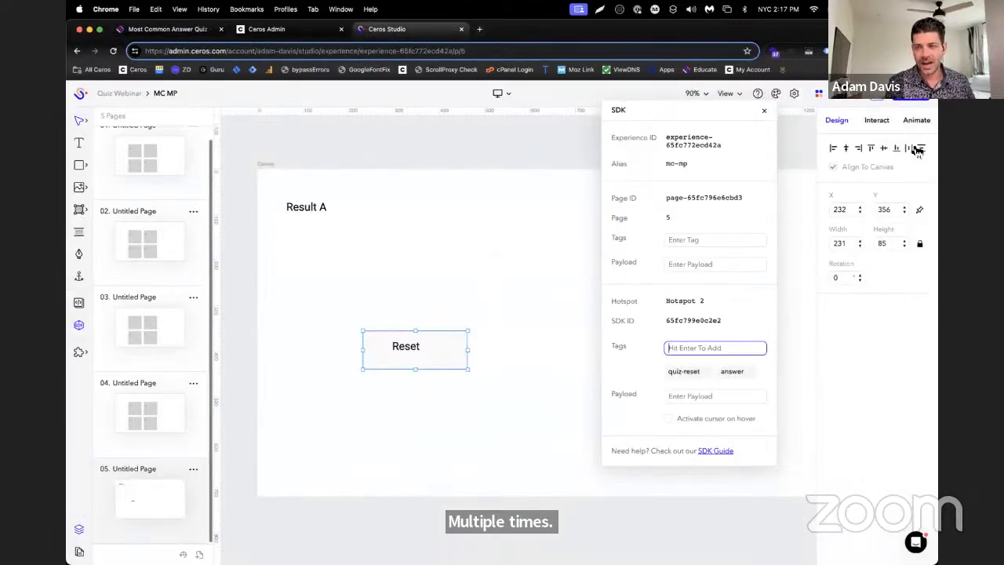
click(900, 123)
click(879, 121)
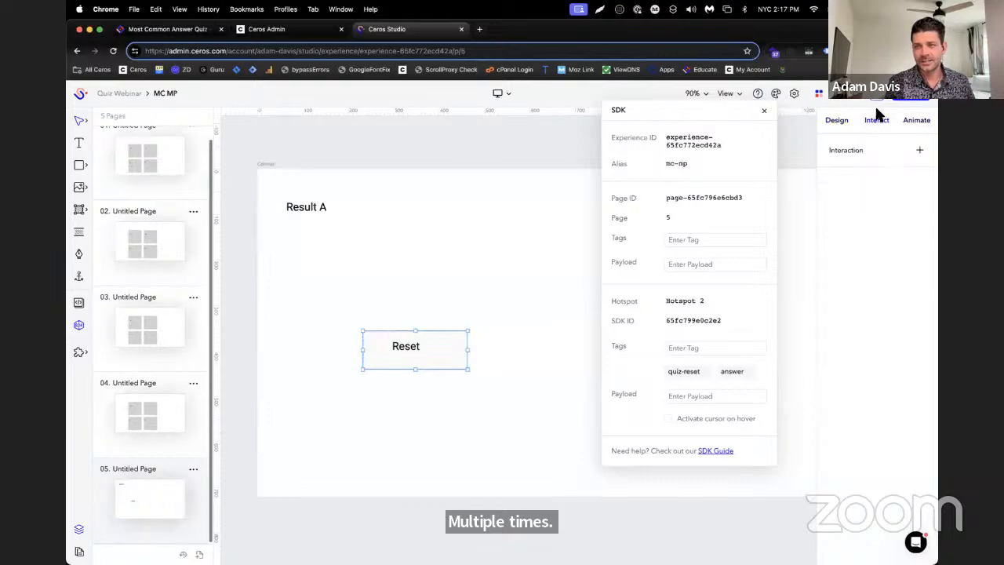
click(919, 150)
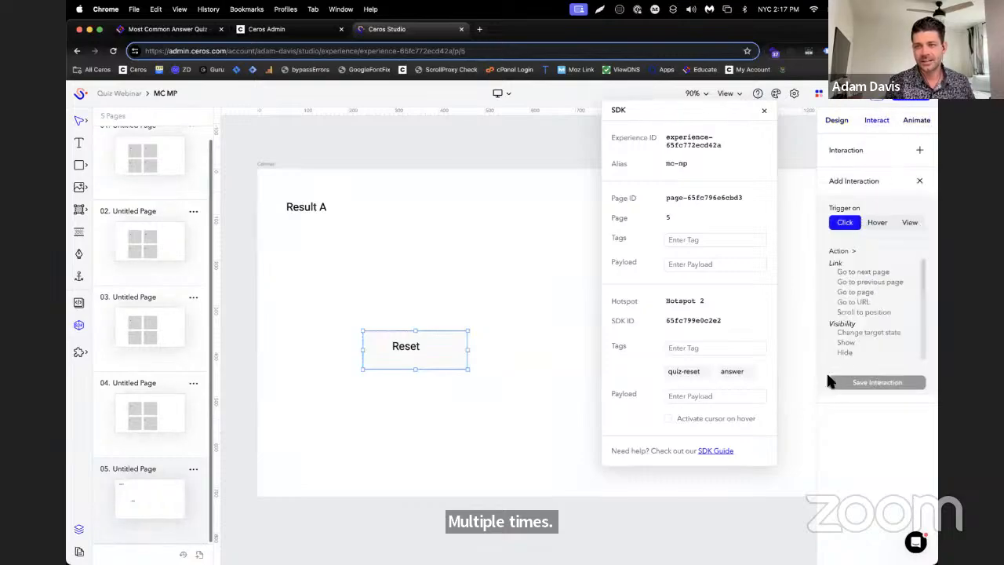
scroll(877, 286, down, 1)
scroll(878, 306, up, 1)
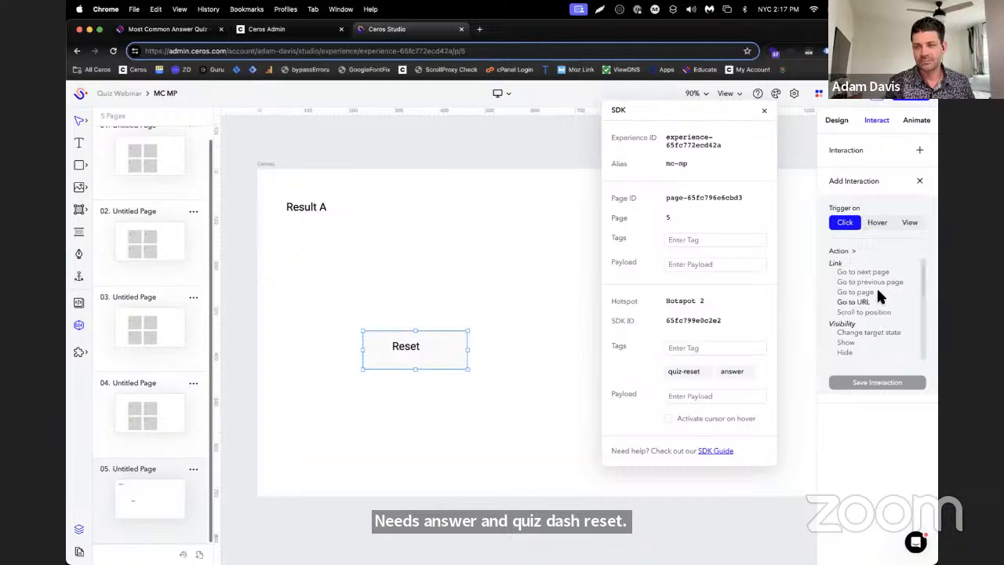
click(857, 290)
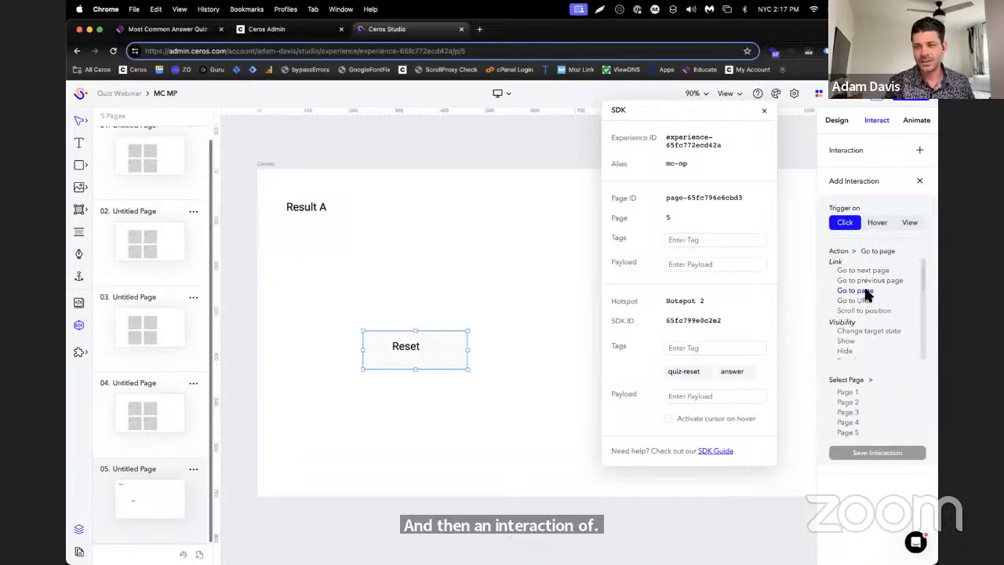
scroll(863, 330, down, 3)
click(855, 391)
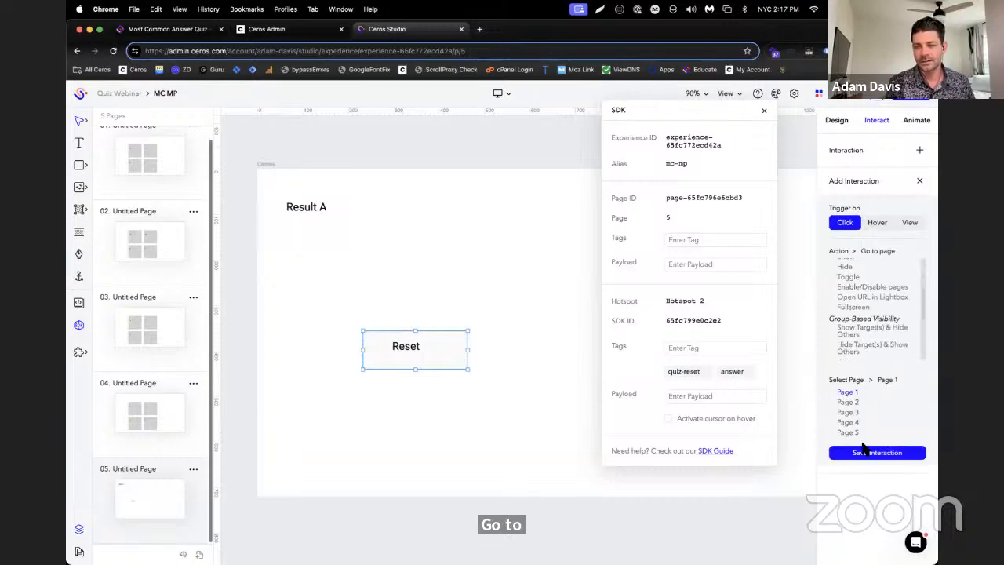
click(864, 452)
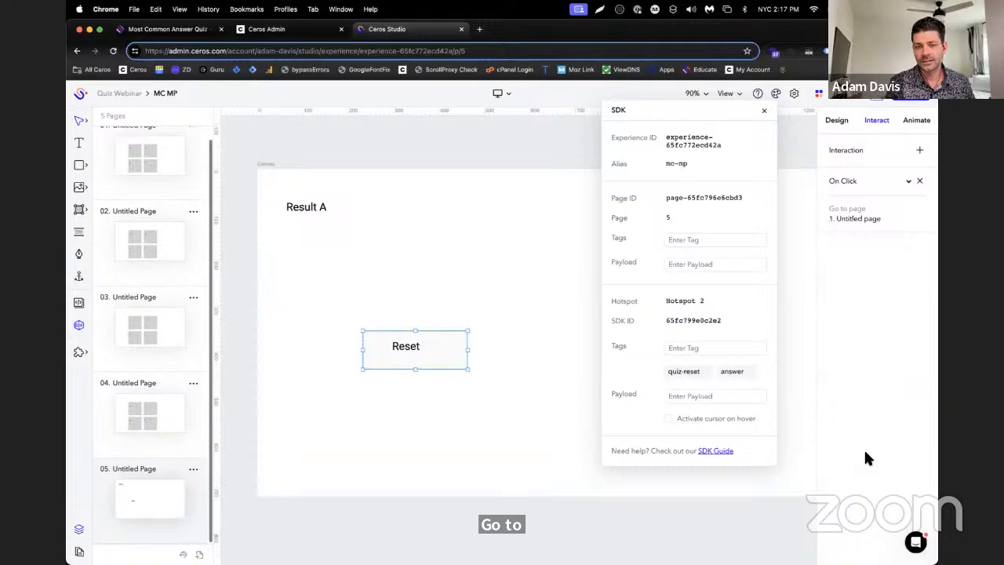
Duplicate the fifth page three times to make four result pages, pages 5 to 8
click(195, 470)
click(221, 483)
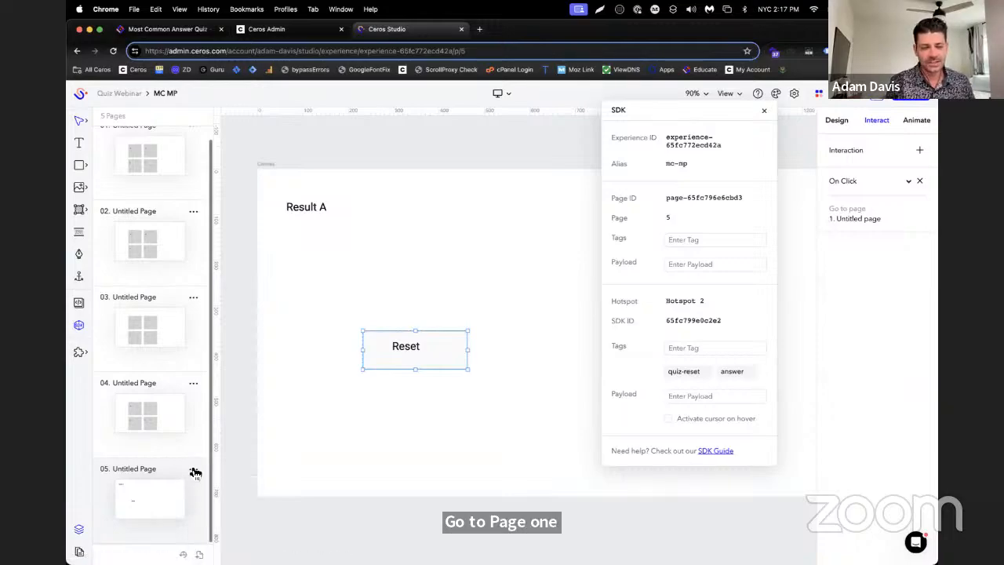
click(193, 469)
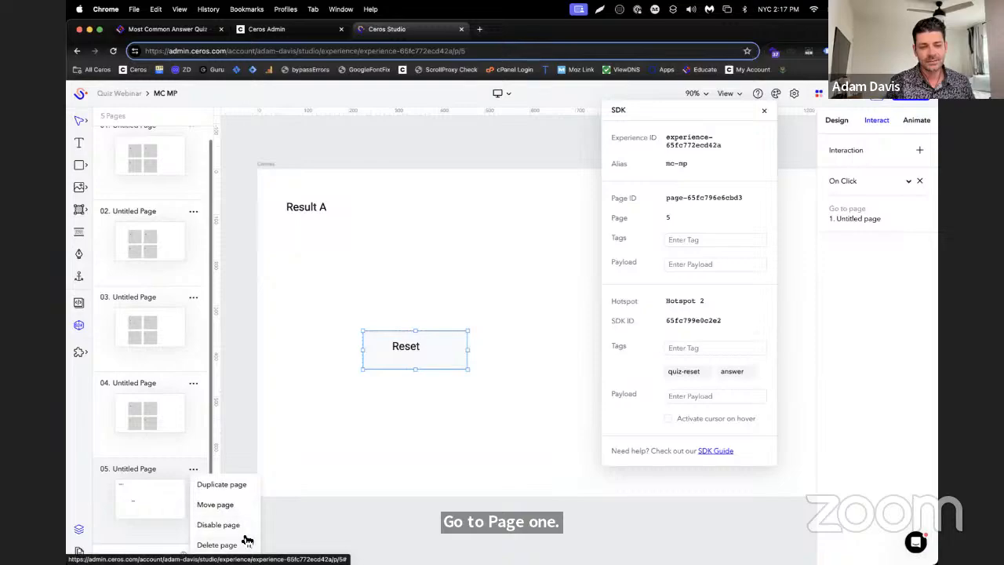
click(234, 487)
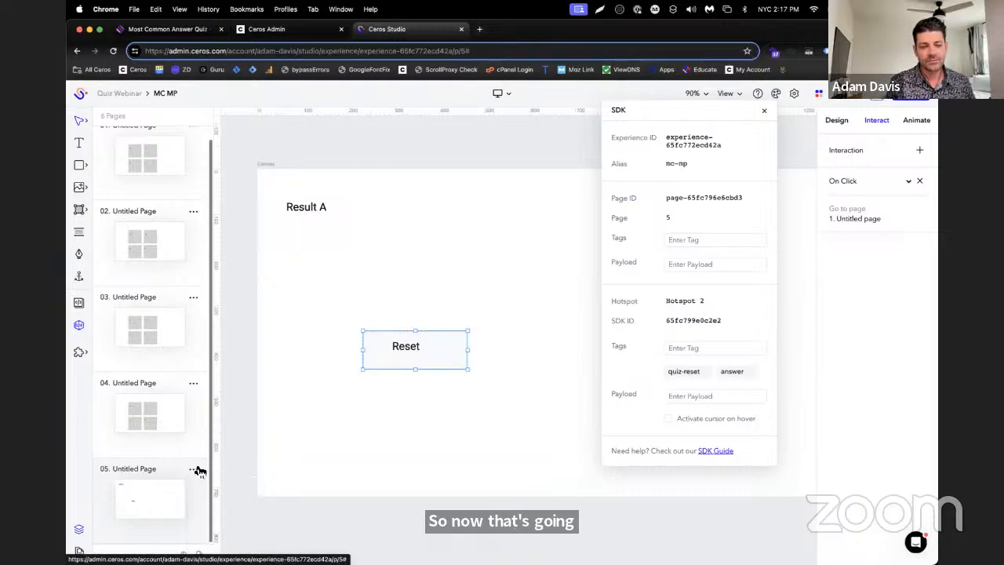
click(195, 469)
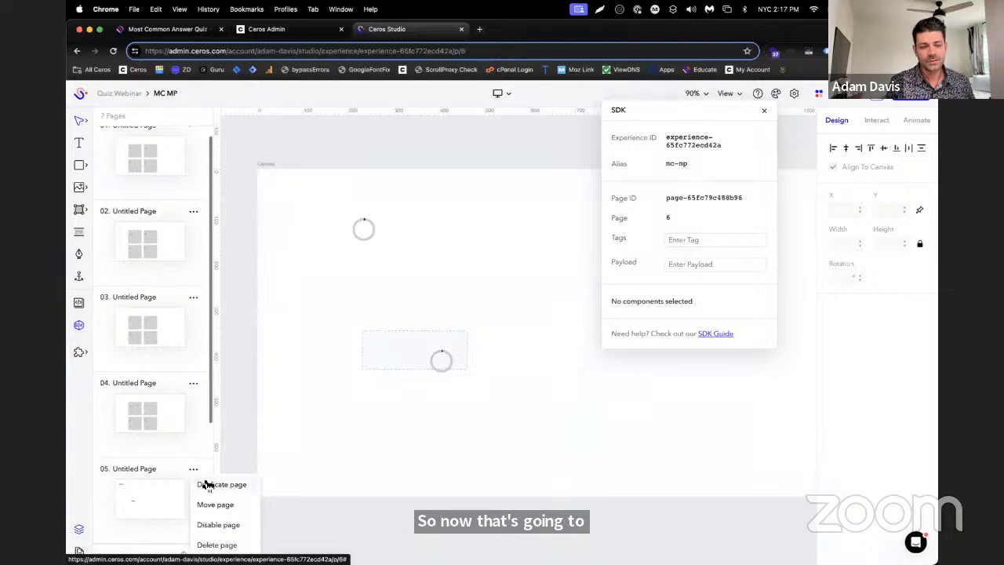
click(206, 484)
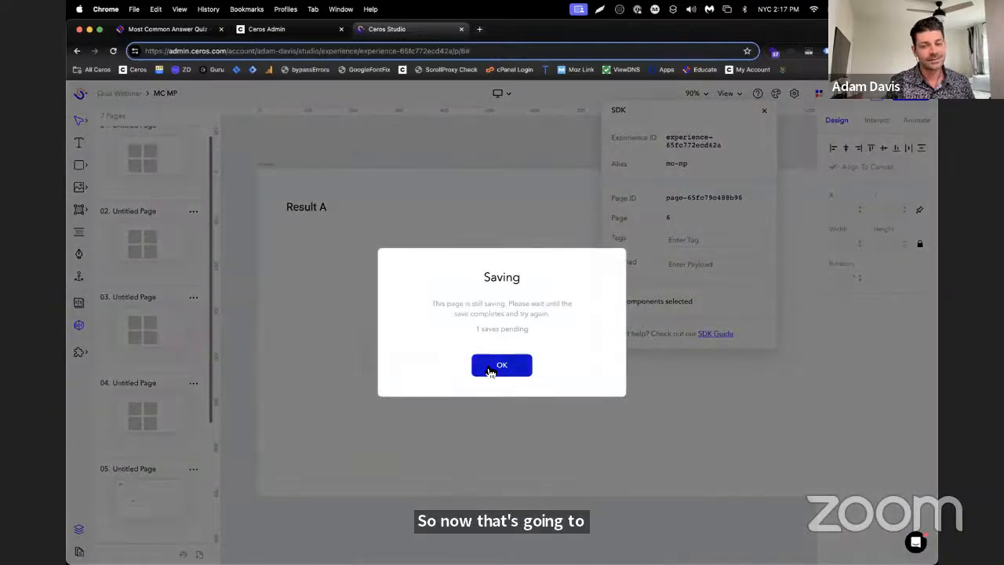
click(502, 366)
scroll(180, 392, down, 3)
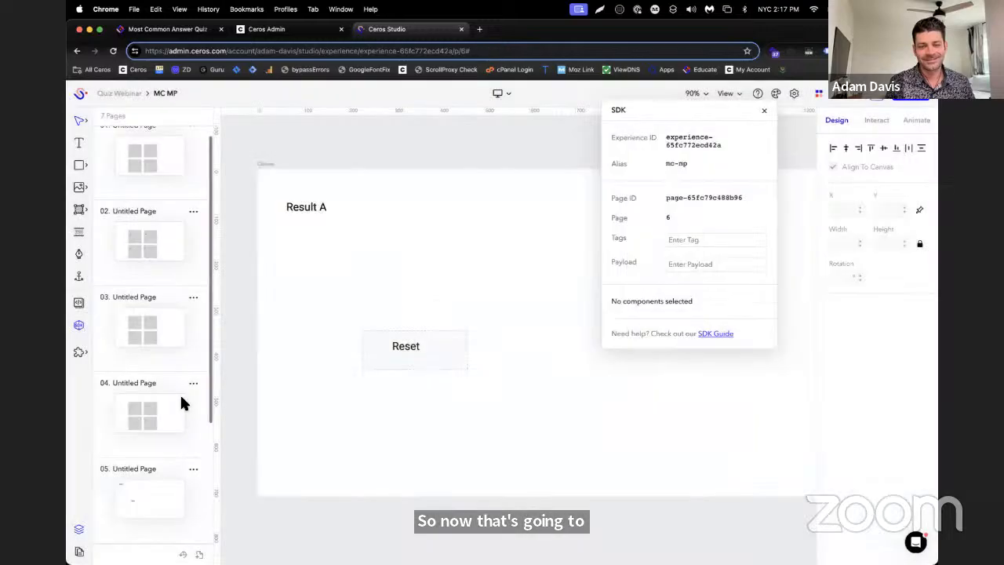
click(193, 298)
click(201, 308)
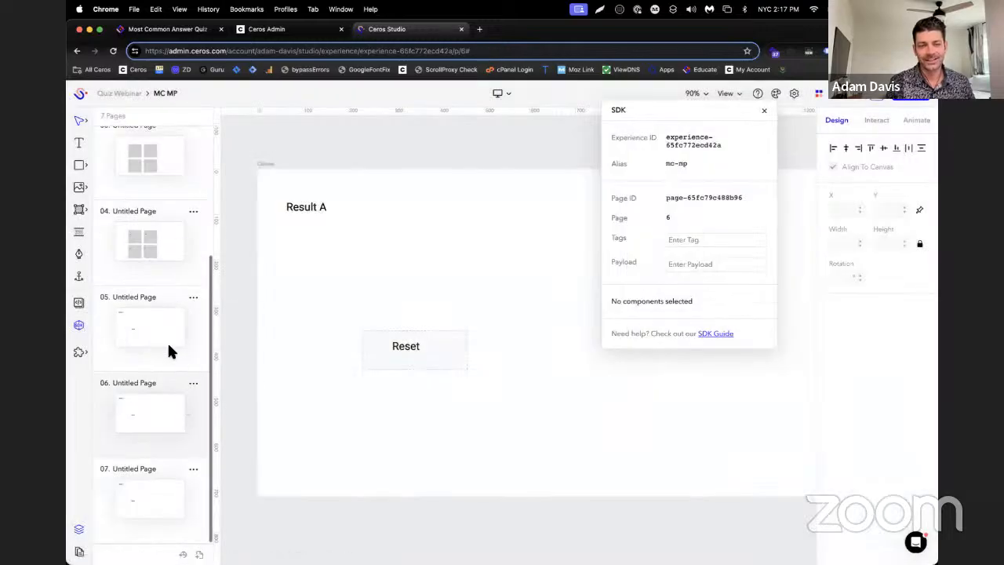
Change the result text on the sixth page to "Result B"
click(148, 297)
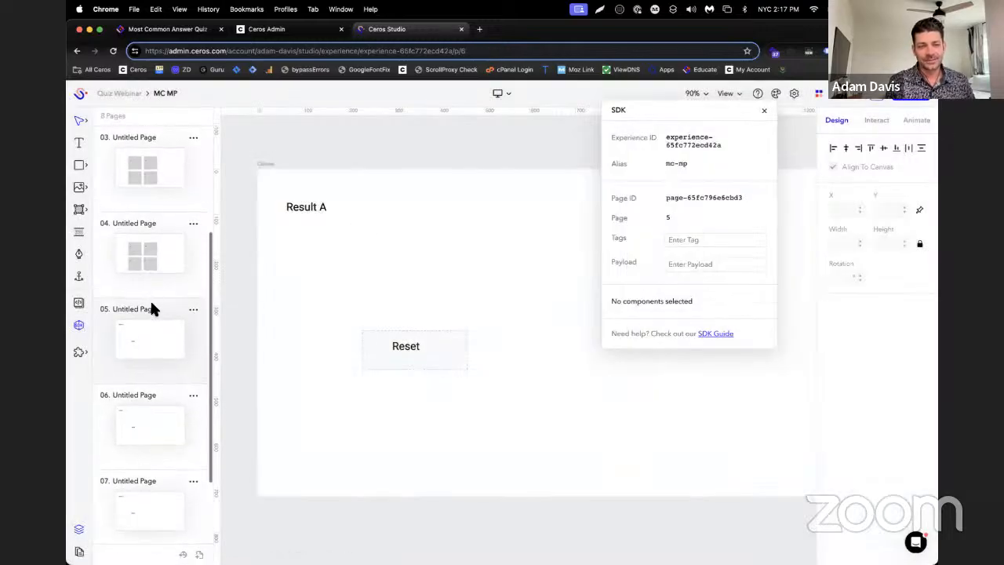
click(133, 408)
click(317, 208)
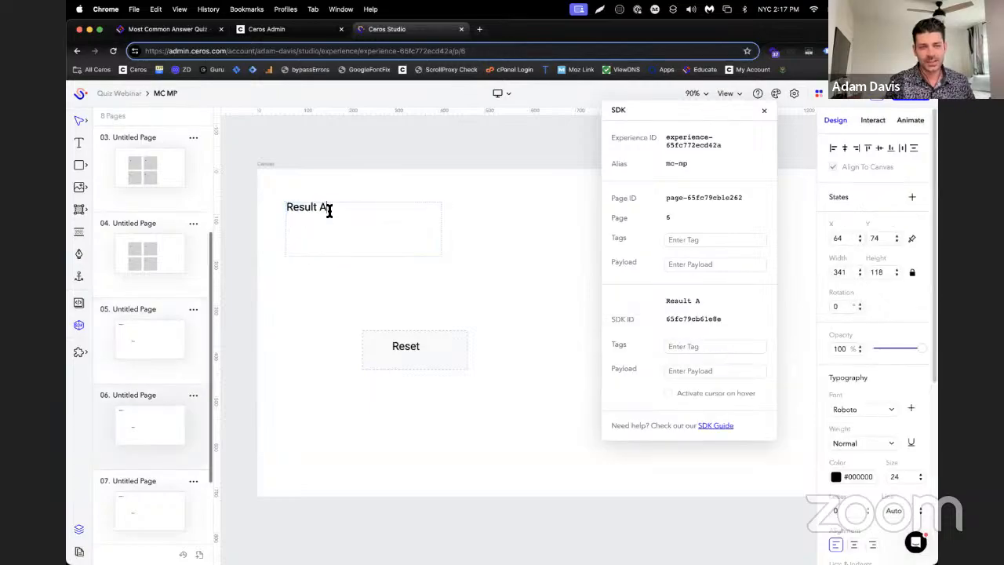
scroll(148, 434, down, 2)
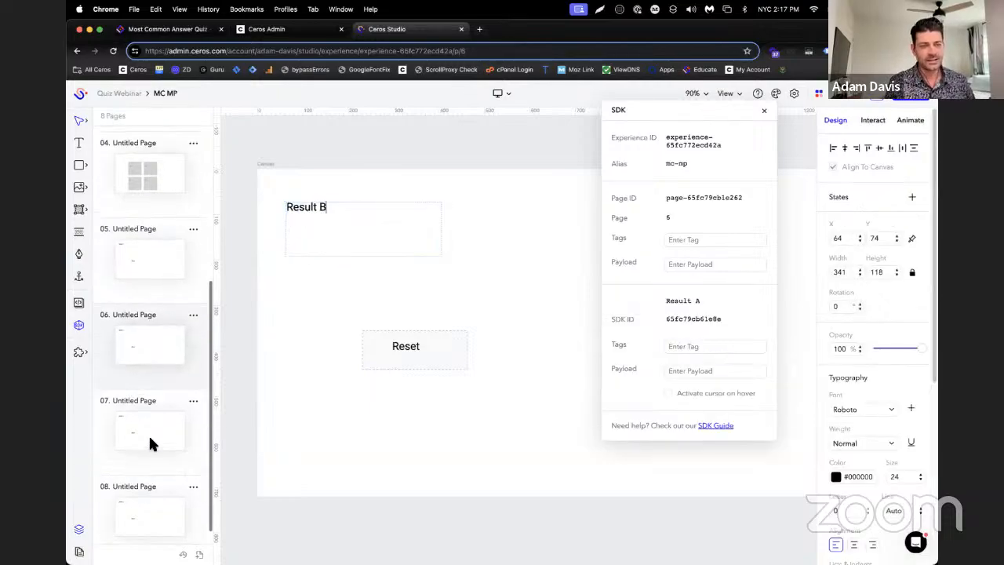
Edit the result letter in the result text on the seventh and eighth pages
click(148, 427)
double_click(334, 247)
key(BackSpace)
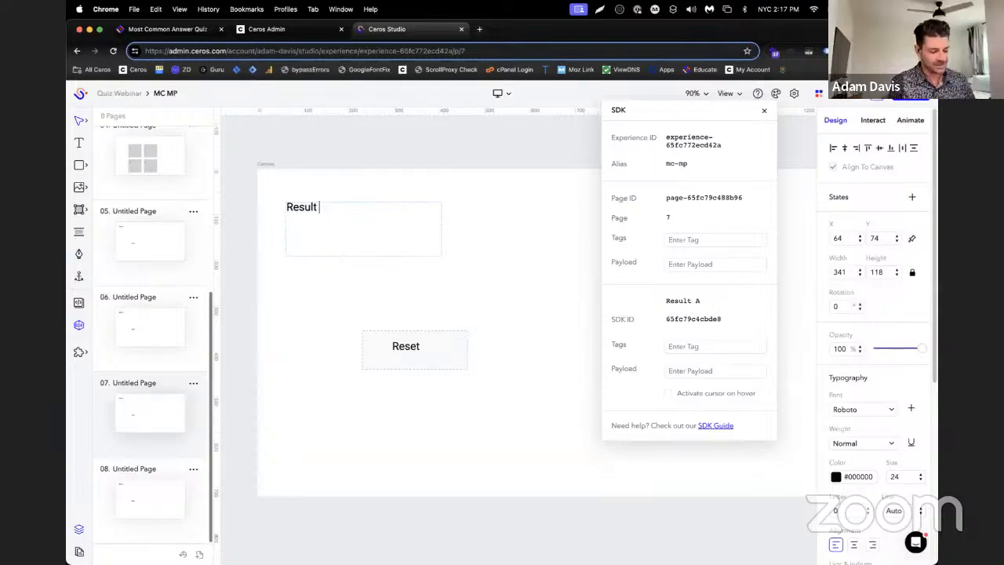
click(122, 479)
double_click(347, 208)
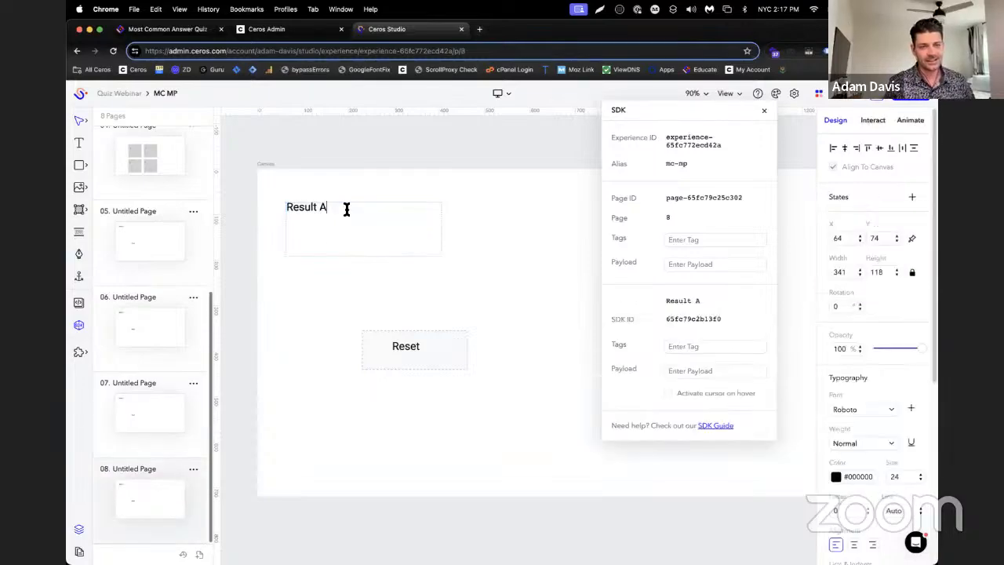
Select the fifth page, read Step 4 of the Educate article on the tags each results page needs, and return to Ceros Studio
click(153, 270)
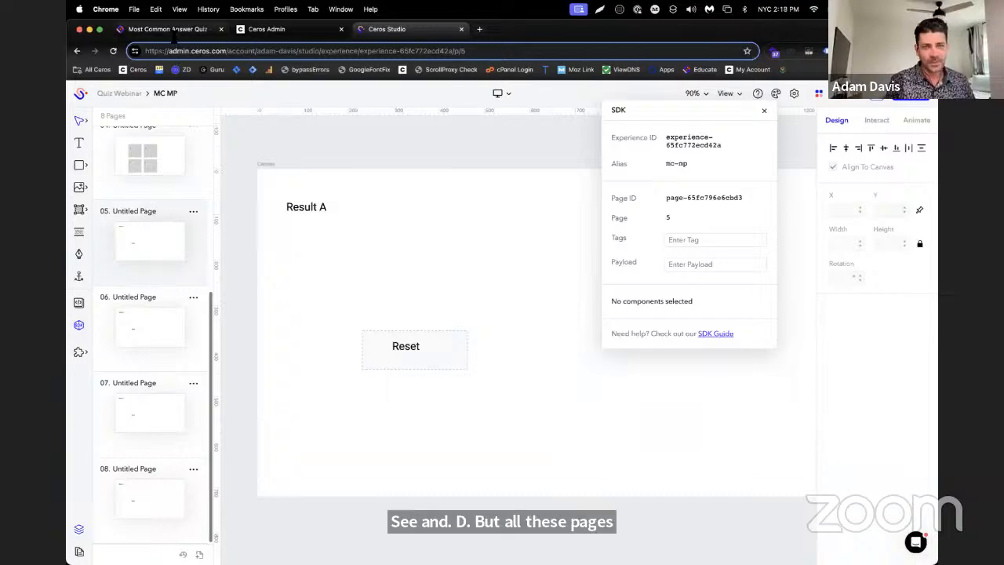
click(167, 29)
scroll(594, 314, up, 3)
scroll(676, 302, up, 1)
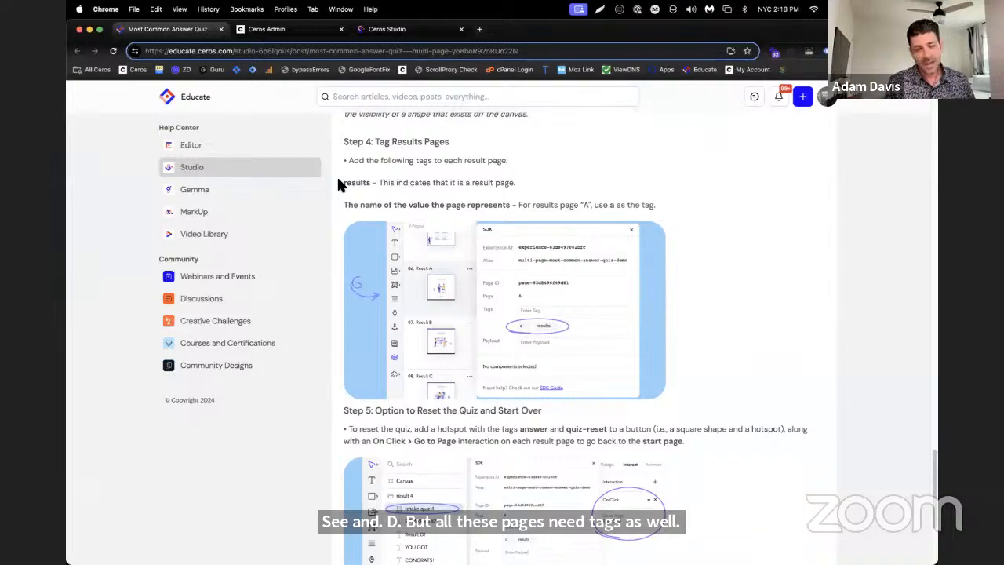
drag(344, 182, 363, 184)
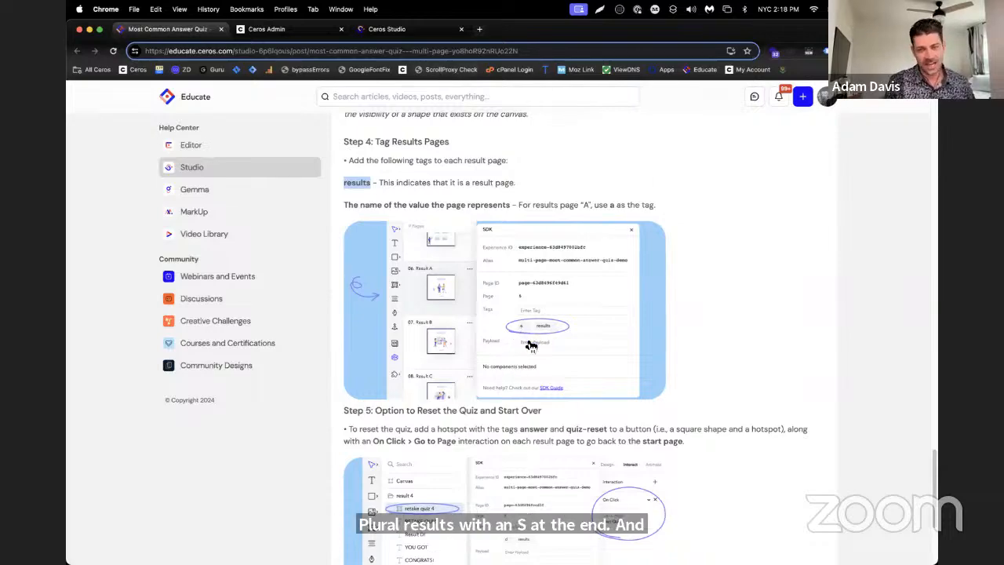
click(390, 25)
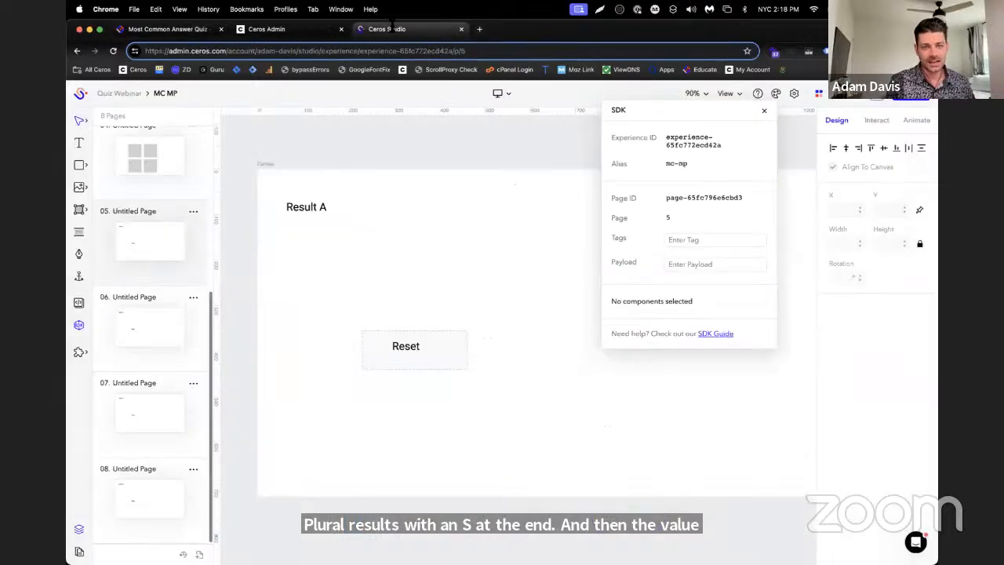
Add two separate SDK tags, "results" and "a", to the fifth page
click(698, 234)
text(res)
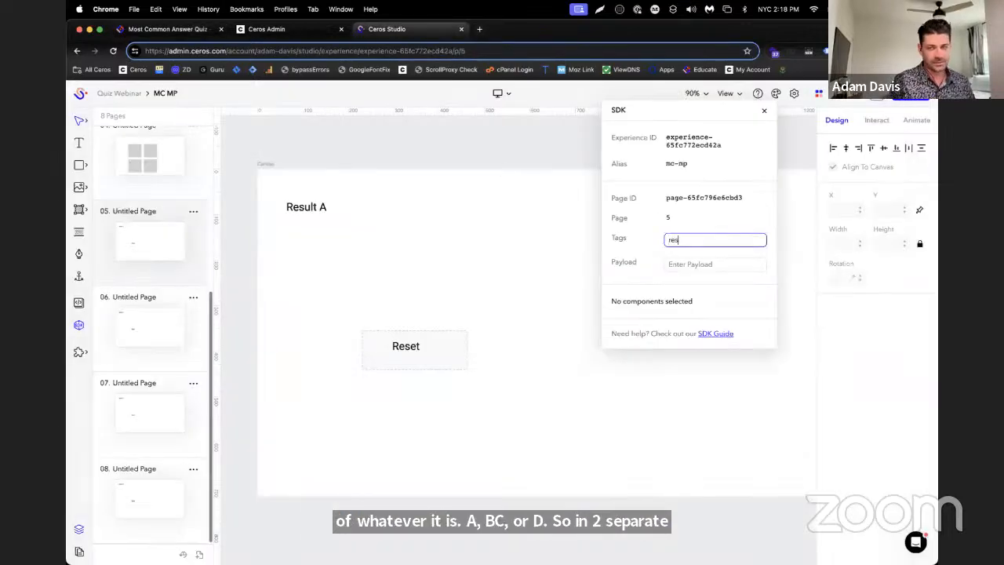
text(ults)
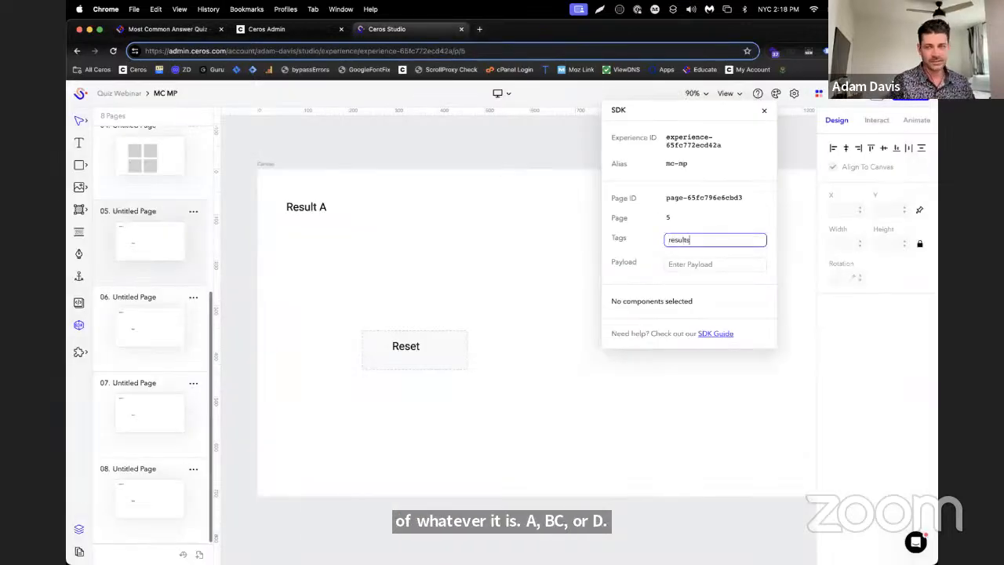
key(cmd+a)
key(super+c)
key(Return)
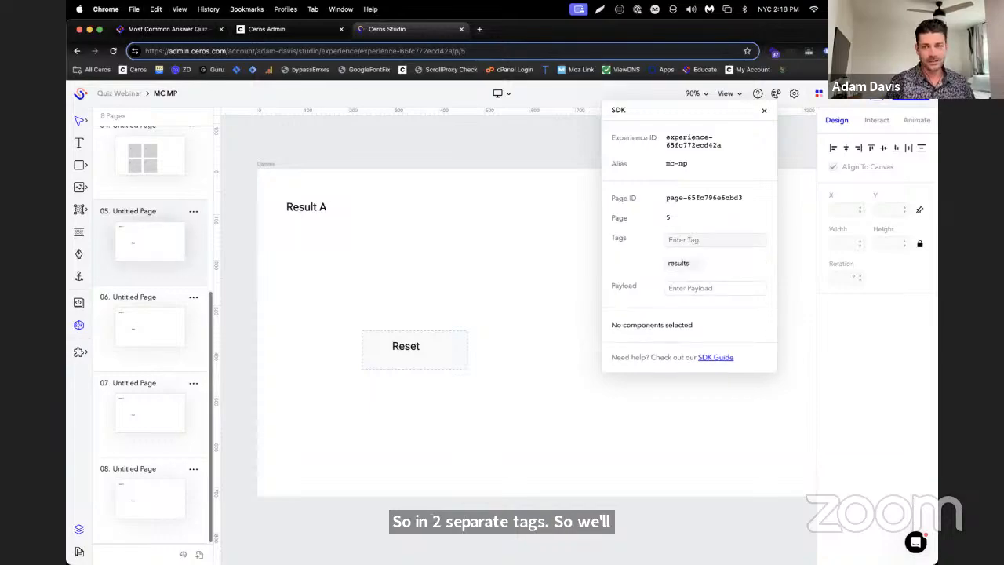
click(722, 240)
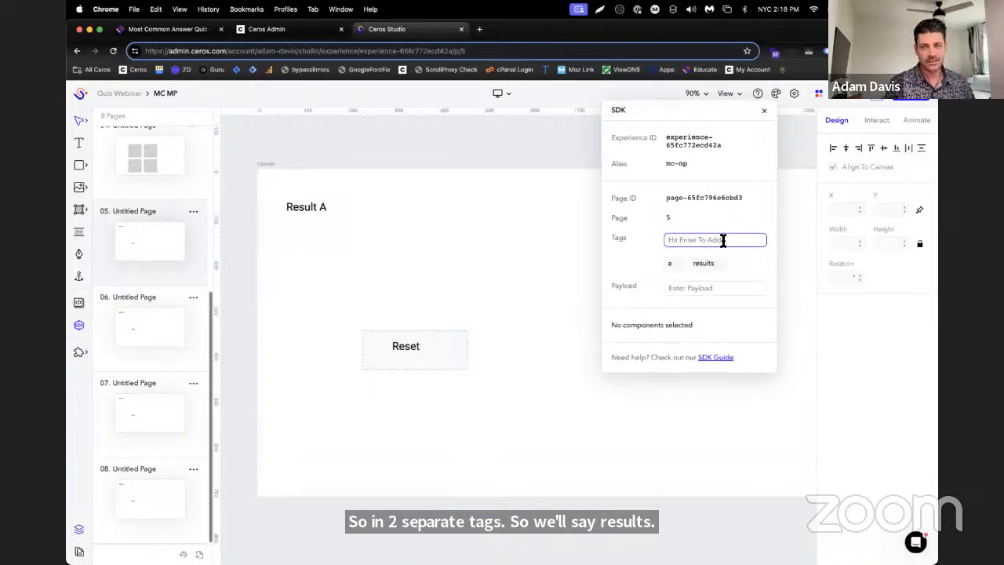
Add the SDK tags "results" and "b" to the sixth page, which holds Result B
click(119, 336)
click(691, 242)
key(super+v)
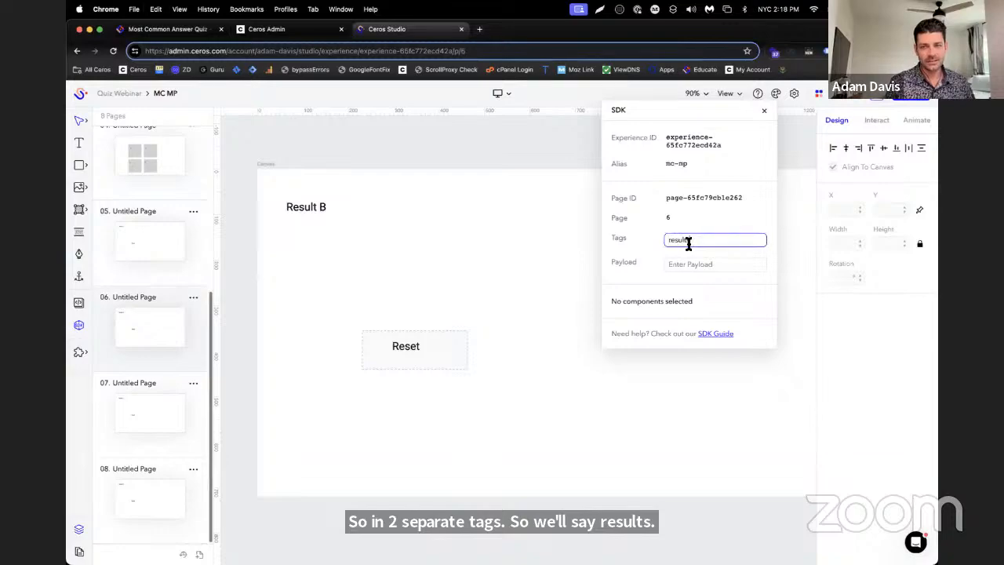
key(Return)
click(698, 242)
text(b)
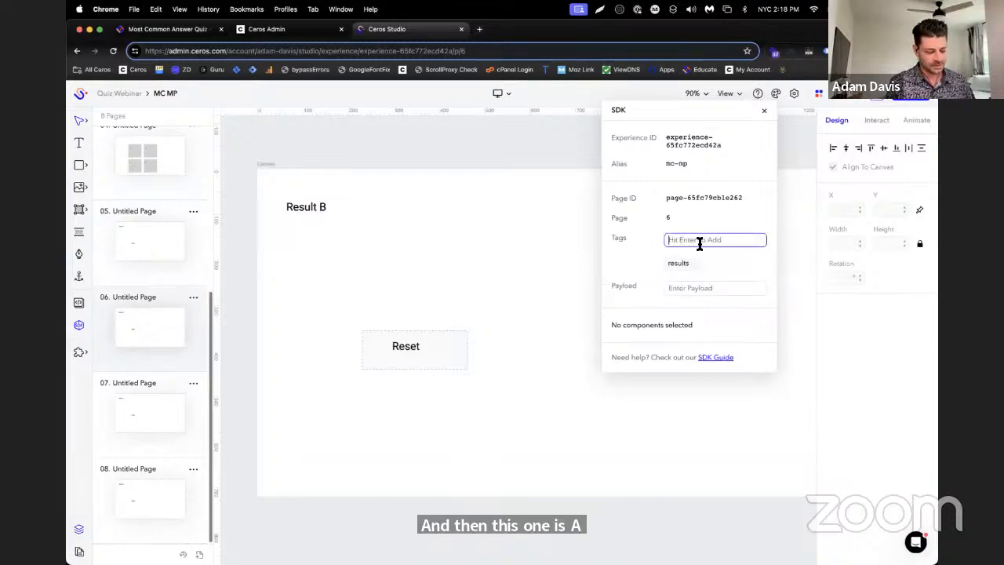
key(Return)
Add the SDK tags "results" and "c" to the seventh page, which holds Result C
click(143, 383)
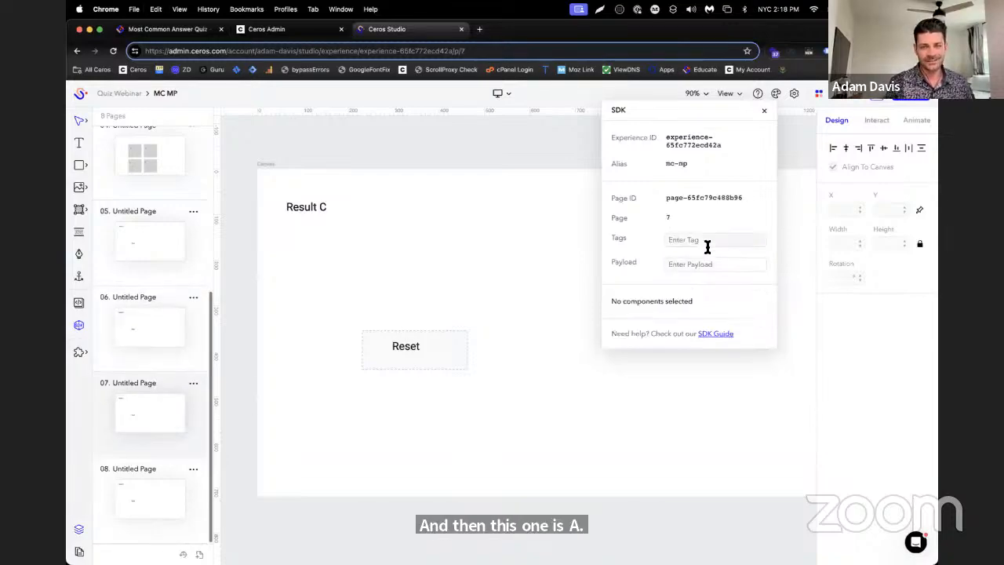
click(706, 241)
key(super+v)
key(Return)
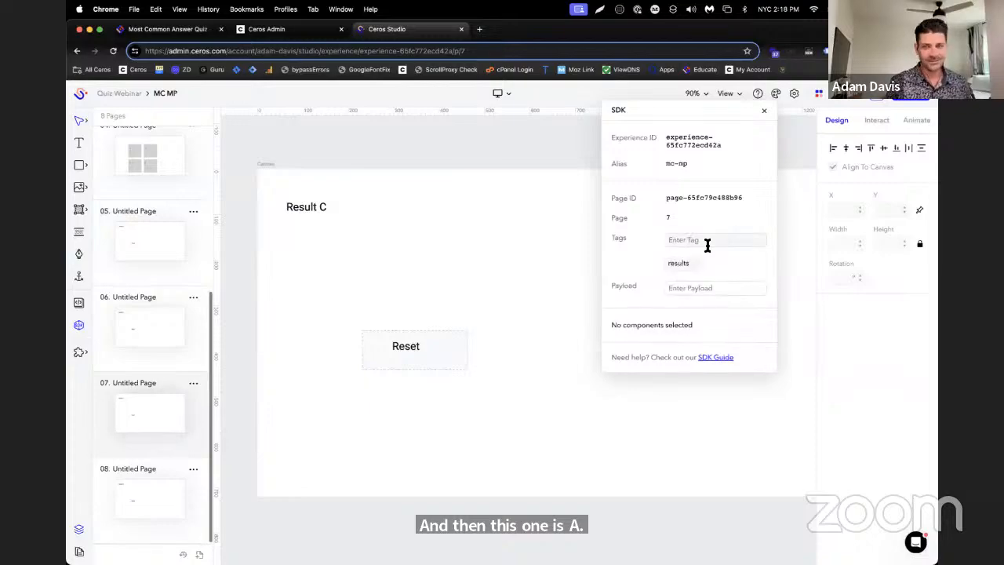
click(707, 245)
text(c)
key(Return)
Add the SDK tags "results" and "d" to the eighth page, which holds Result D
click(137, 471)
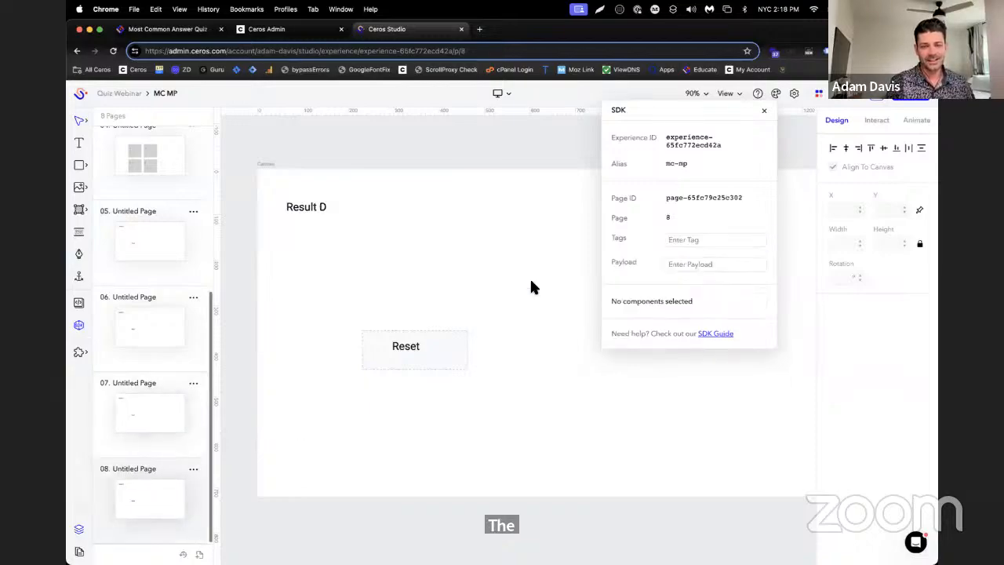
click(725, 238)
key(super+v)
key(Return)
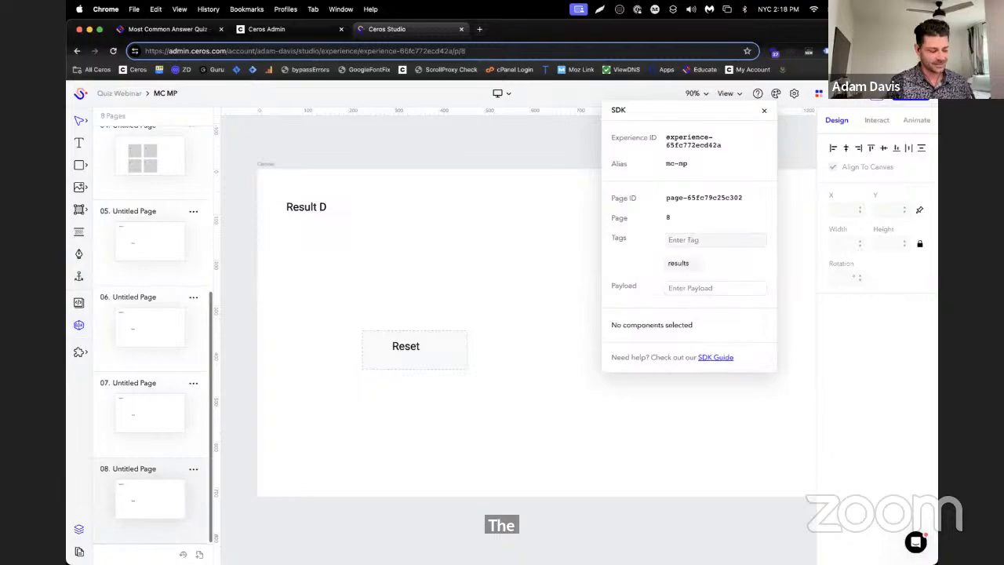
click(710, 239)
text(d)
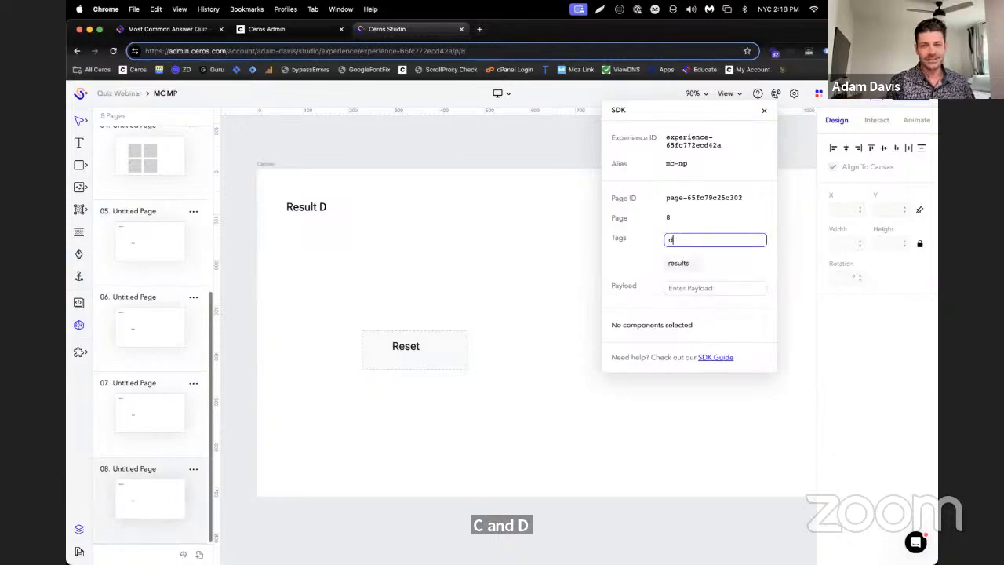
key(Return)
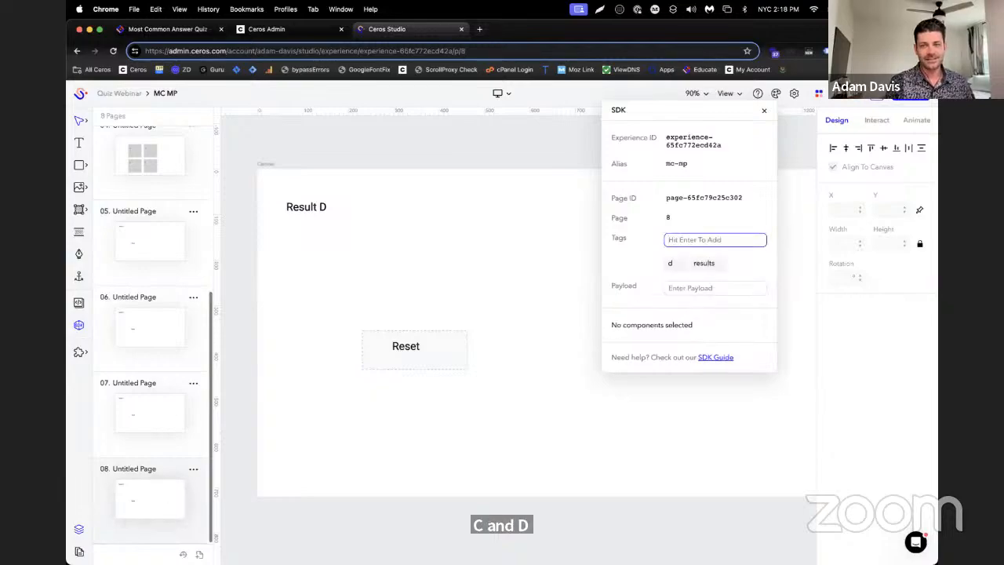
Check the Reset hotspot's tags on the eighth page and the seventh page's tags, and preview the quiz from the first page
click(382, 340)
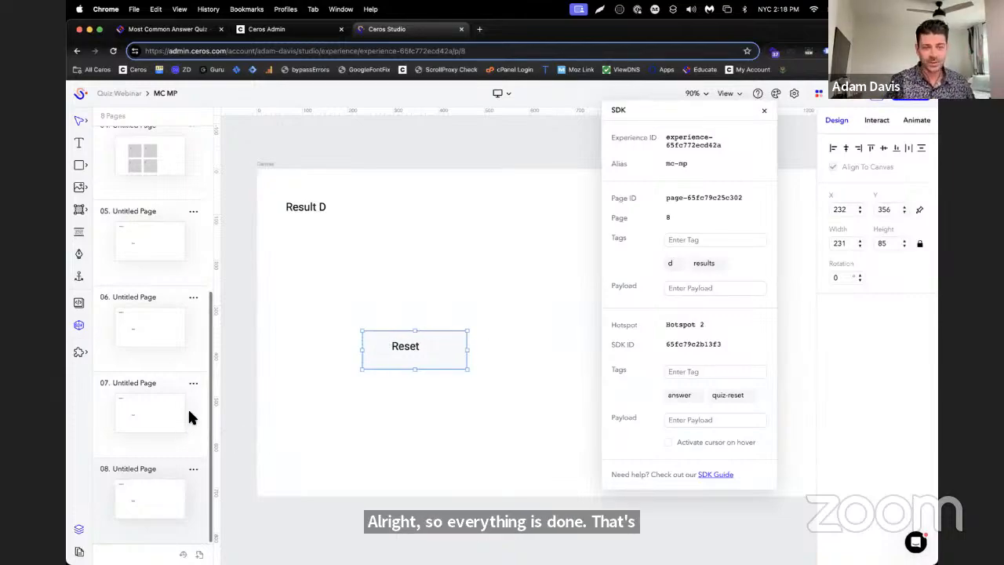
click(158, 434)
scroll(164, 439, up, 2)
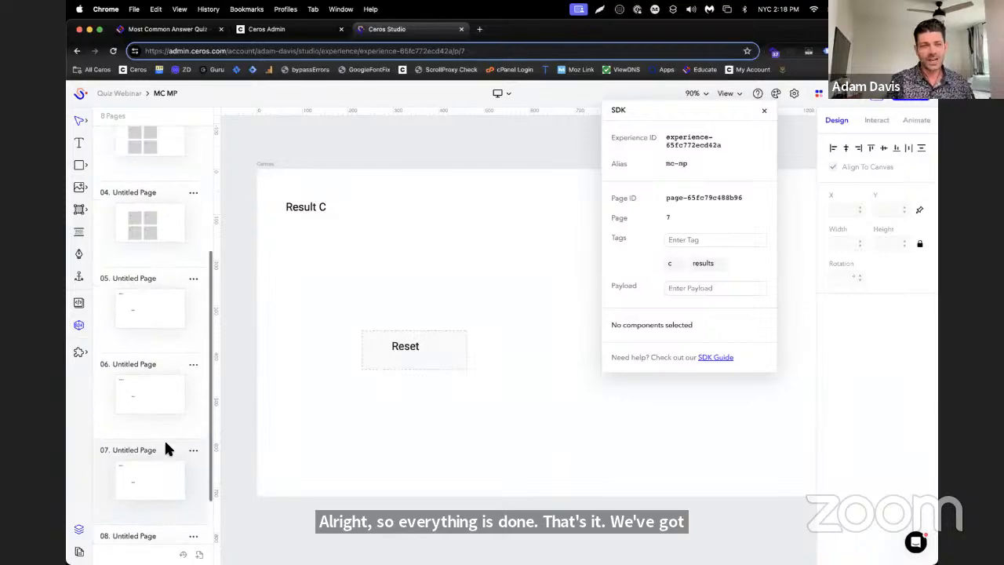
scroll(165, 449, up, 3)
click(143, 209)
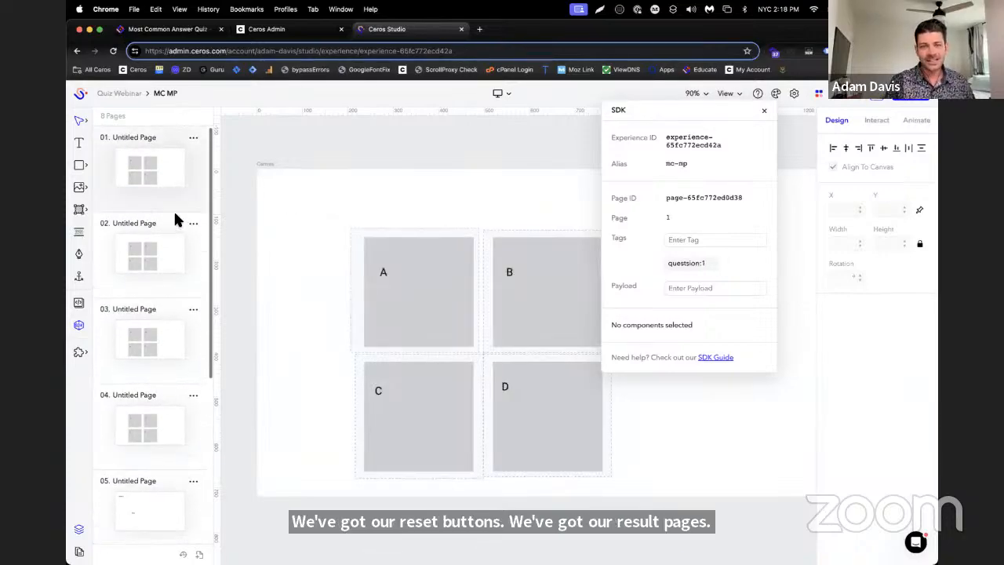
click(874, 102)
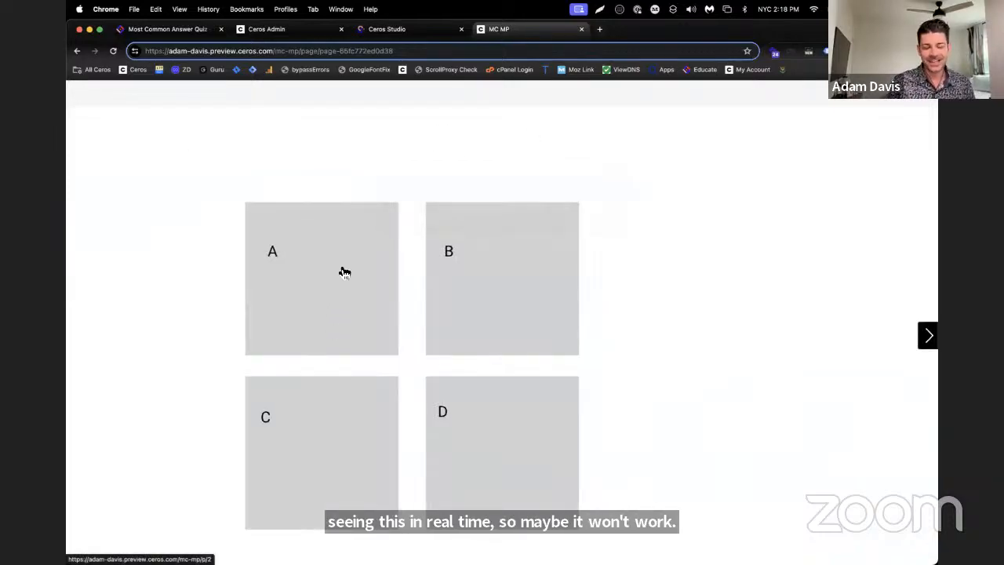
Return to Ceros Studio and add a "Q1" text box about 183 by 47 px above the answer tiles on the first page
click(424, 30)
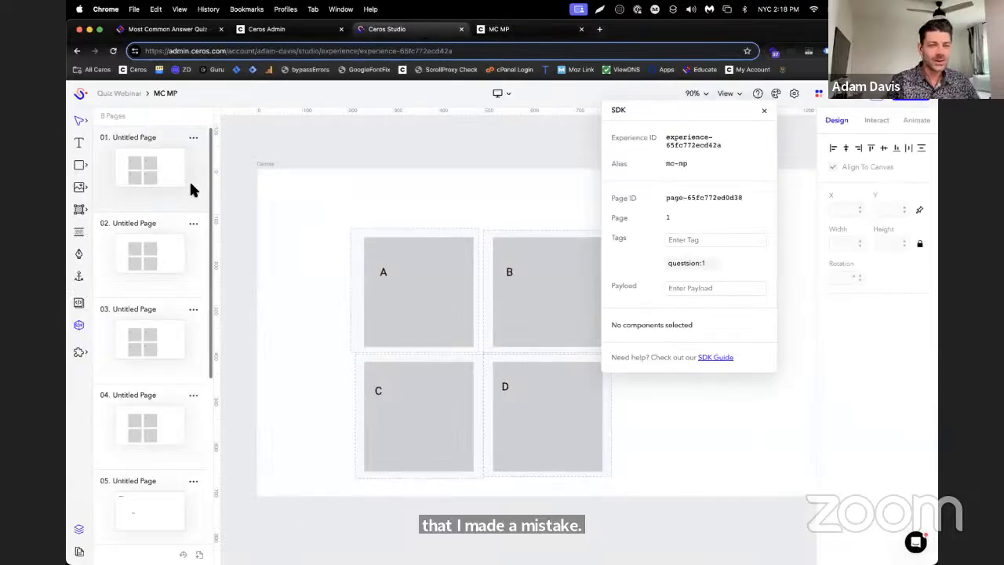
click(80, 146)
drag(295, 185, 382, 207)
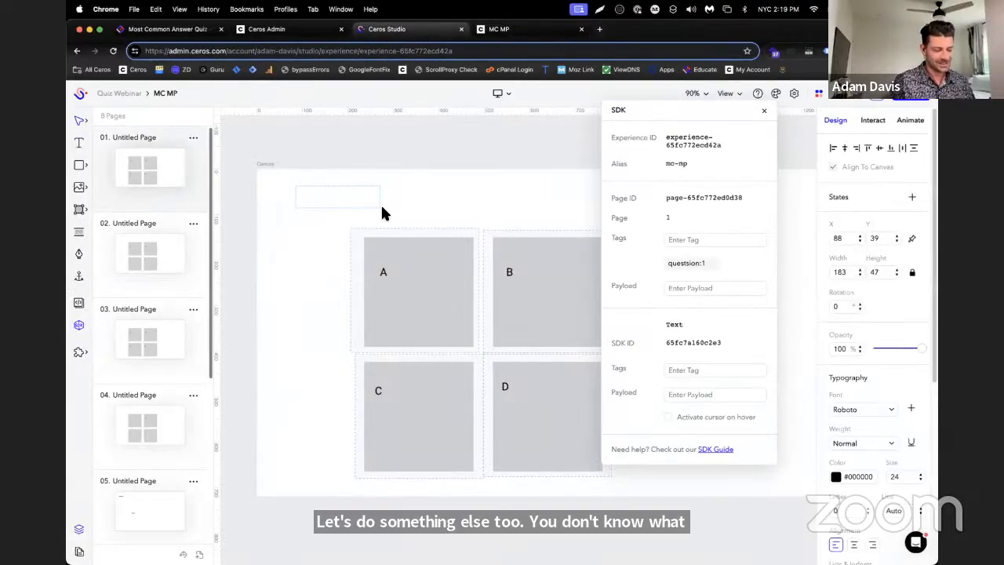
text(Q1)
click(253, 166)
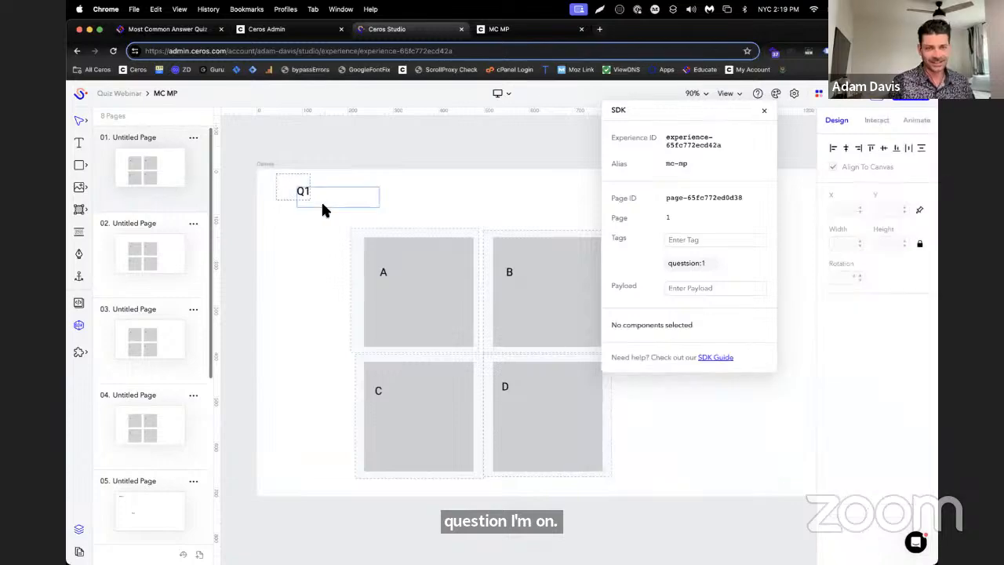
Copy the "Q1" label to the second page and change its text to "Q2"
click(322, 206)
key(super+c)
click(186, 262)
key(super+v)
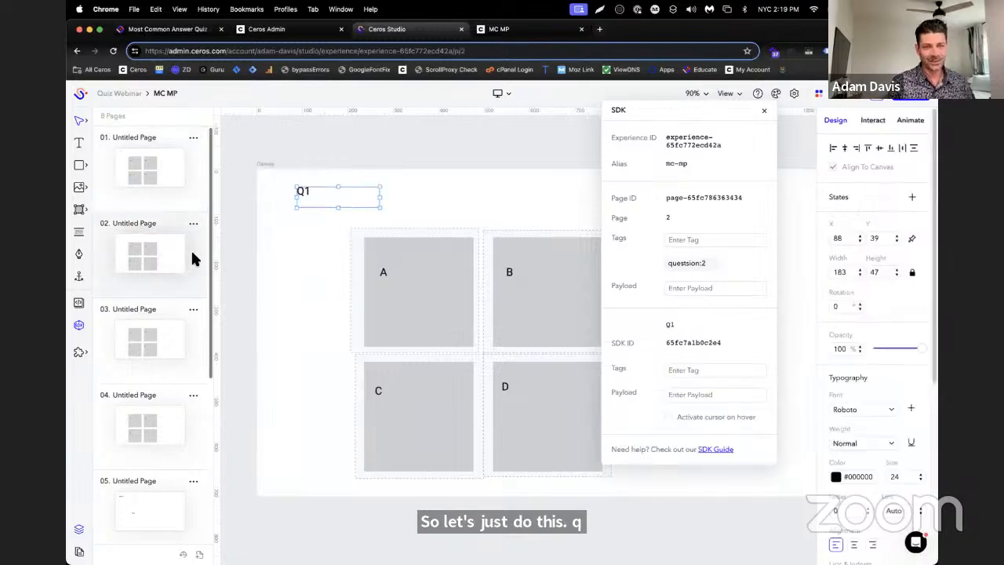
double_click(328, 193)
key(BackSpace)
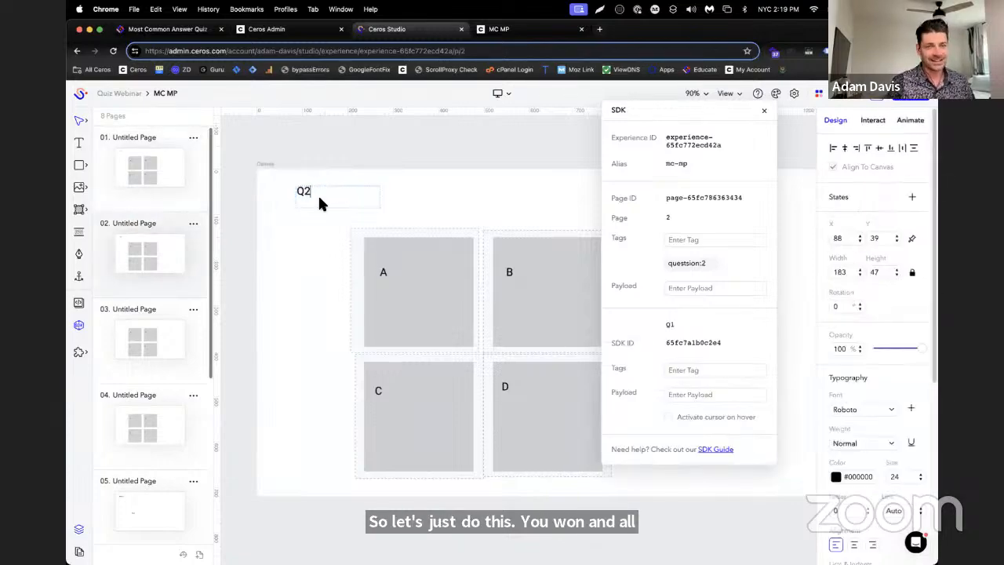
text(2)
Paste the question label onto the third page and change its text to "Q3"
click(149, 314)
key(super+v)
key(Escape)
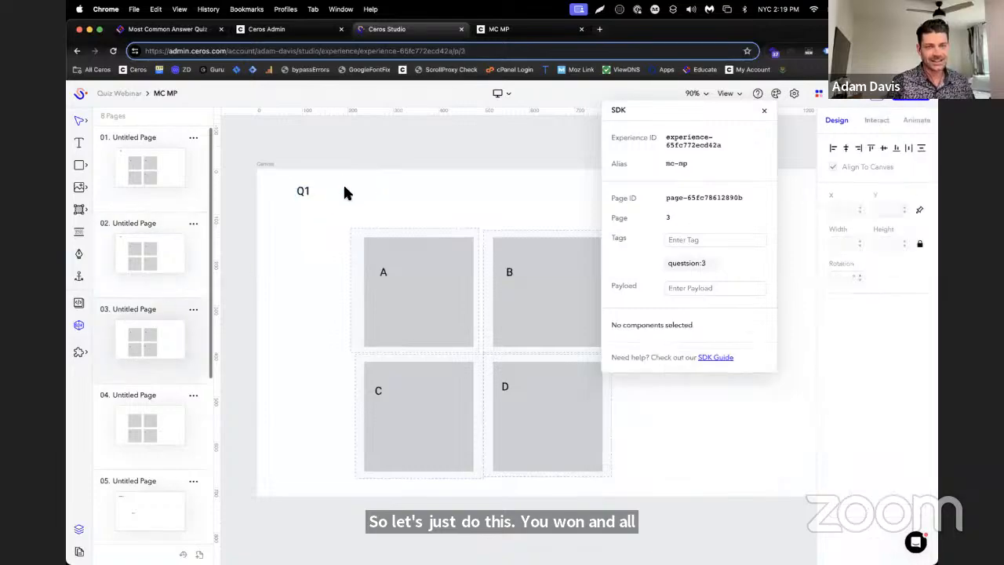
double_click(345, 193)
key(BackSpace)
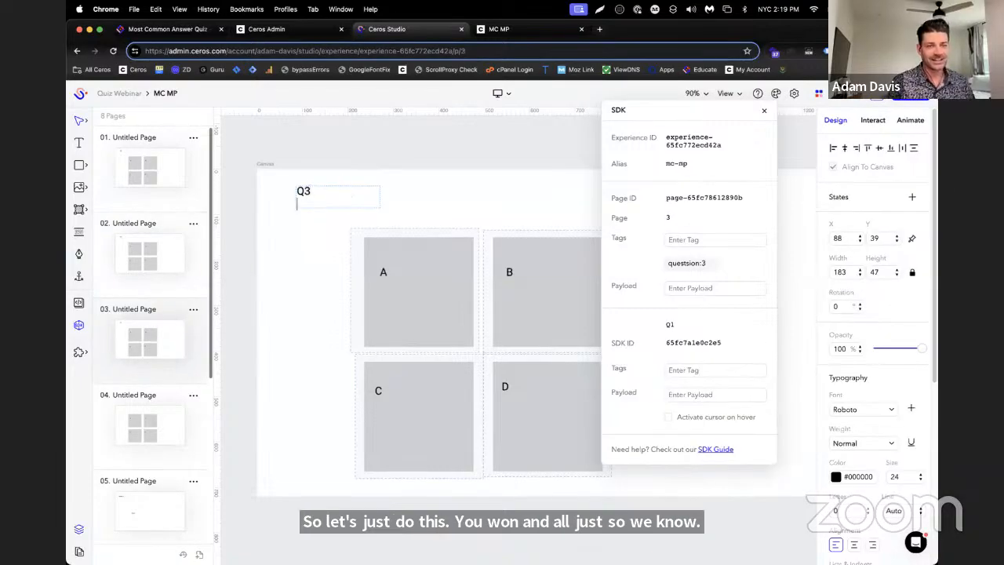
Paste the question label onto the fourth page, change its text to "Q4", and switch to the MC MP preview
click(150, 396)
key(super+v)
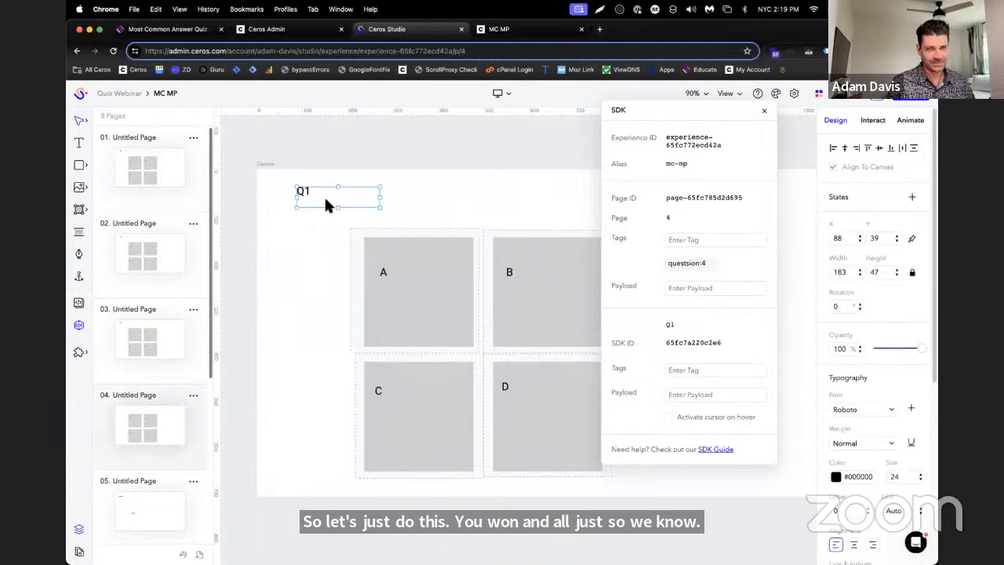
double_click(326, 203)
key(BackSpace)
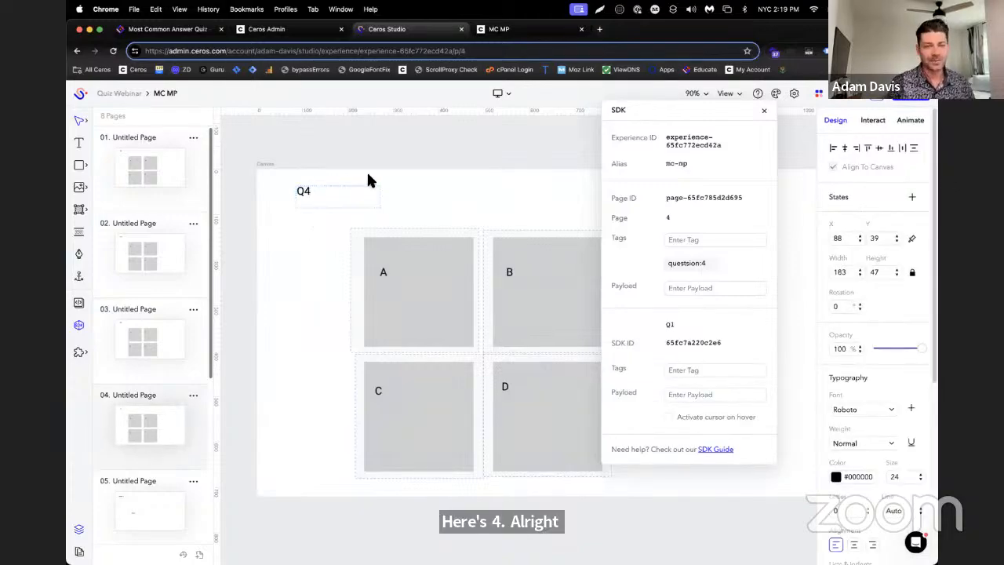
click(391, 165)
click(515, 31)
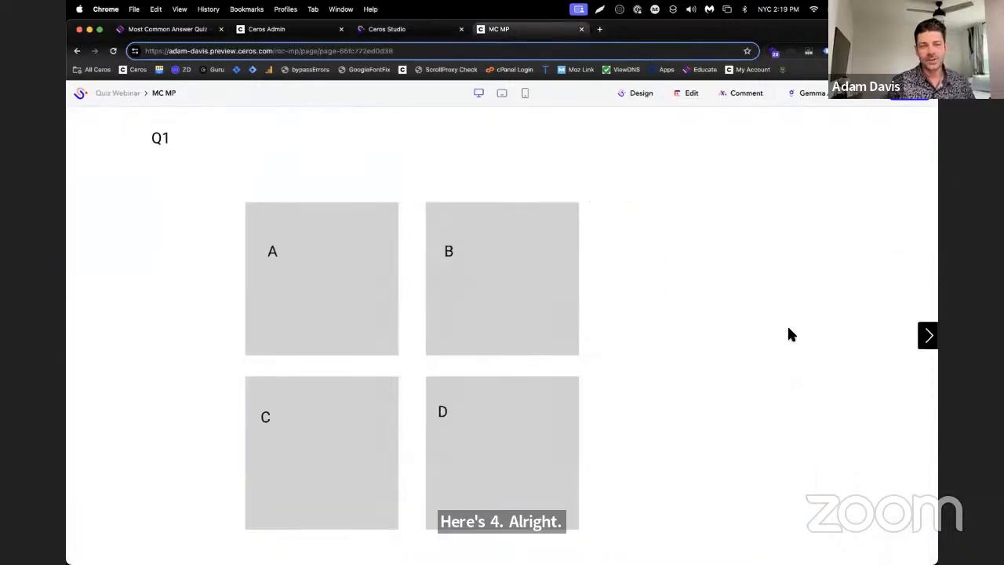
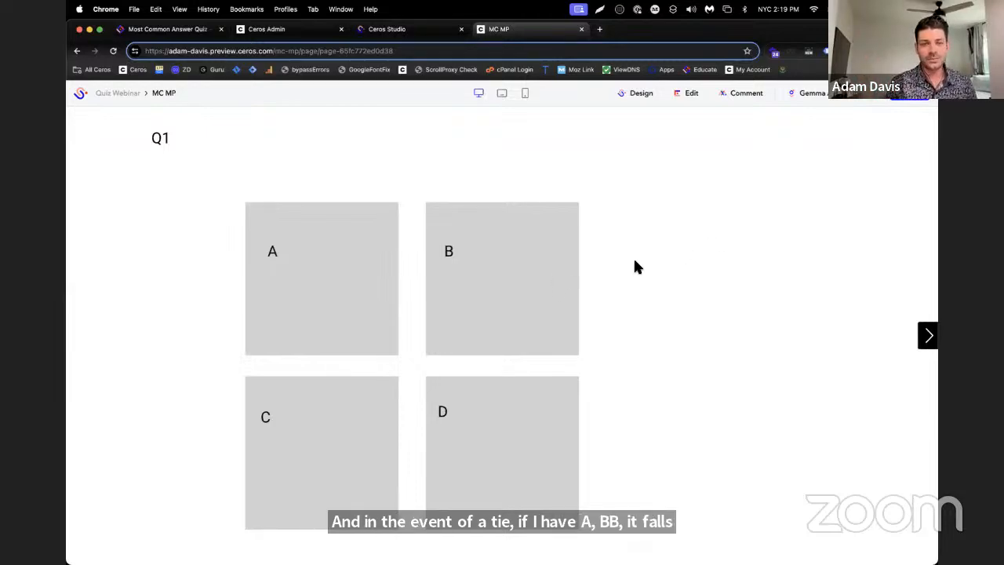
Test the previewed quiz by choosing answer B on the first three questions
click(554, 273)
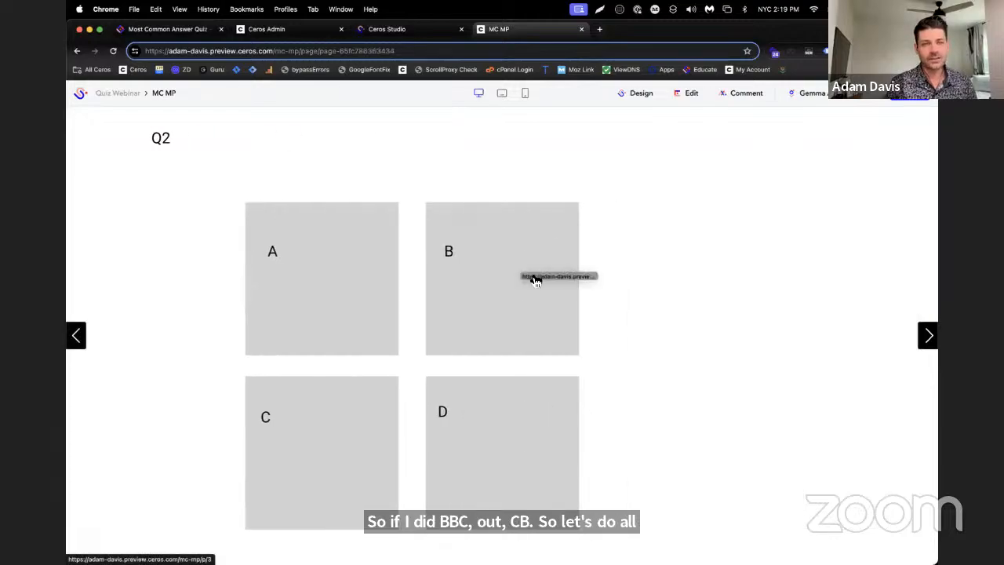
click(533, 280)
click(521, 285)
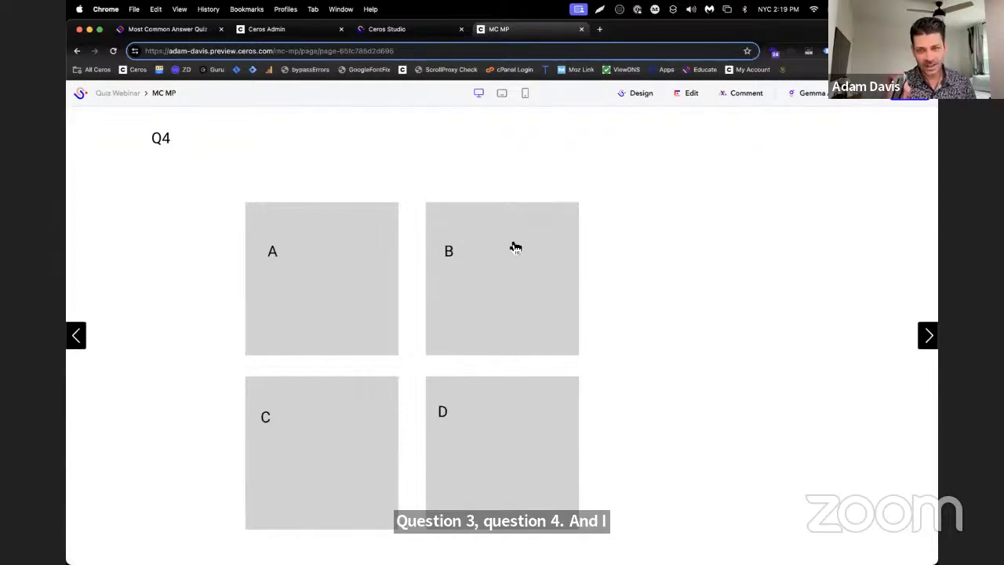
Return to Ceros Studio and check the SDK tags and interactions of the answer B hotspot on page 4
click(428, 30)
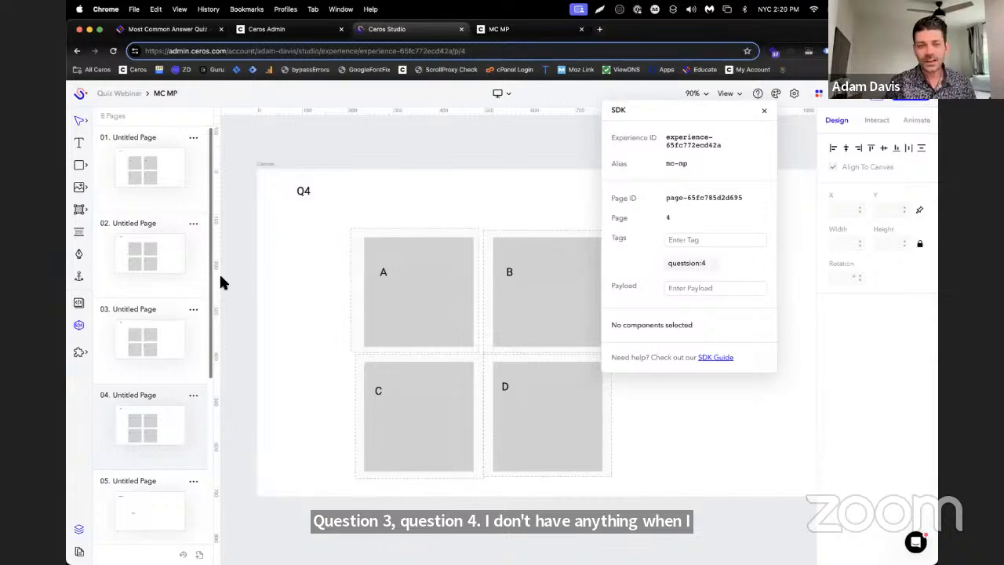
click(541, 289)
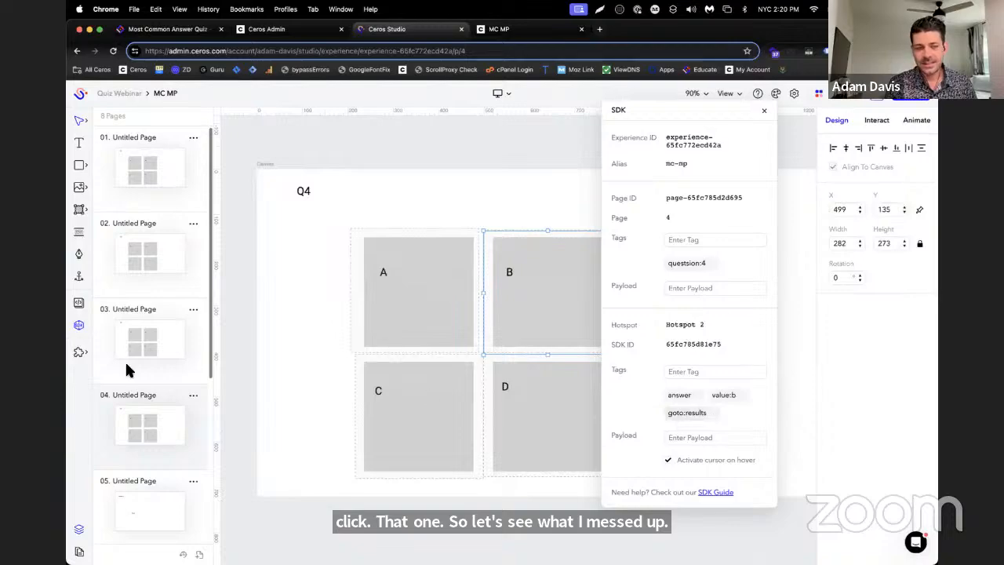
scroll(424, 359, down, 3)
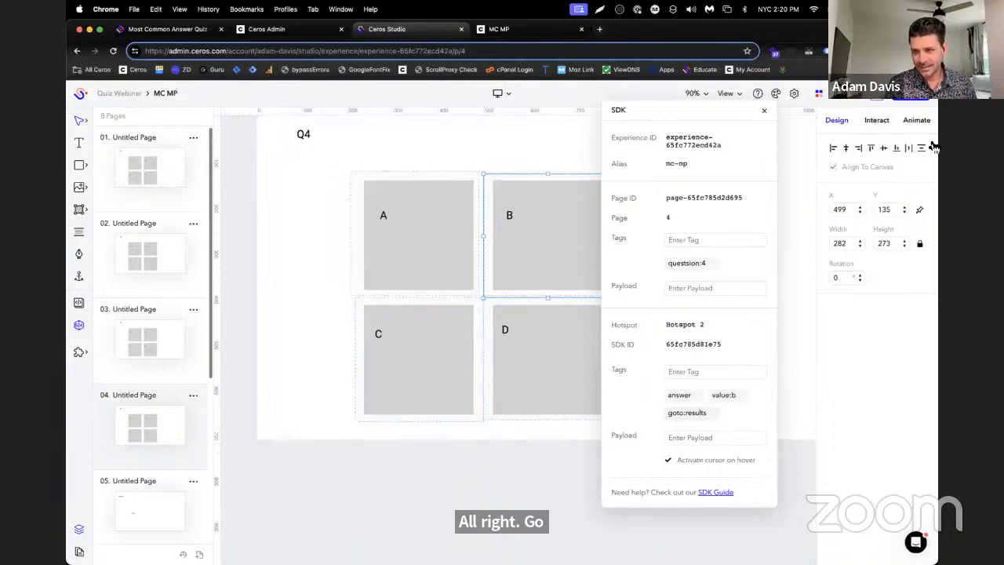
click(868, 123)
scroll(224, 384, down, 2)
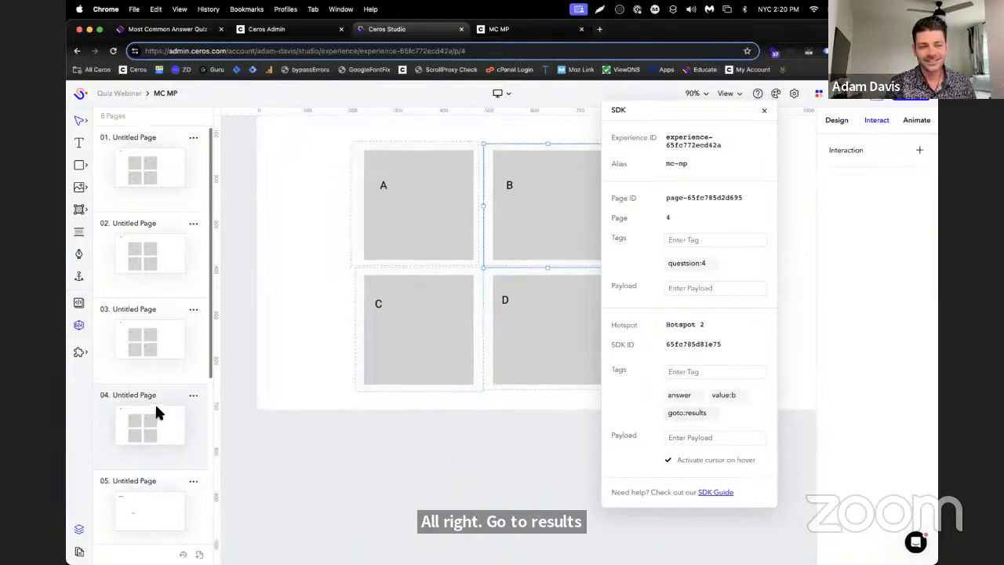
scroll(156, 409, down, 4)
Check the SDK page tags on the four results pages, pages 5 through 8
click(154, 417)
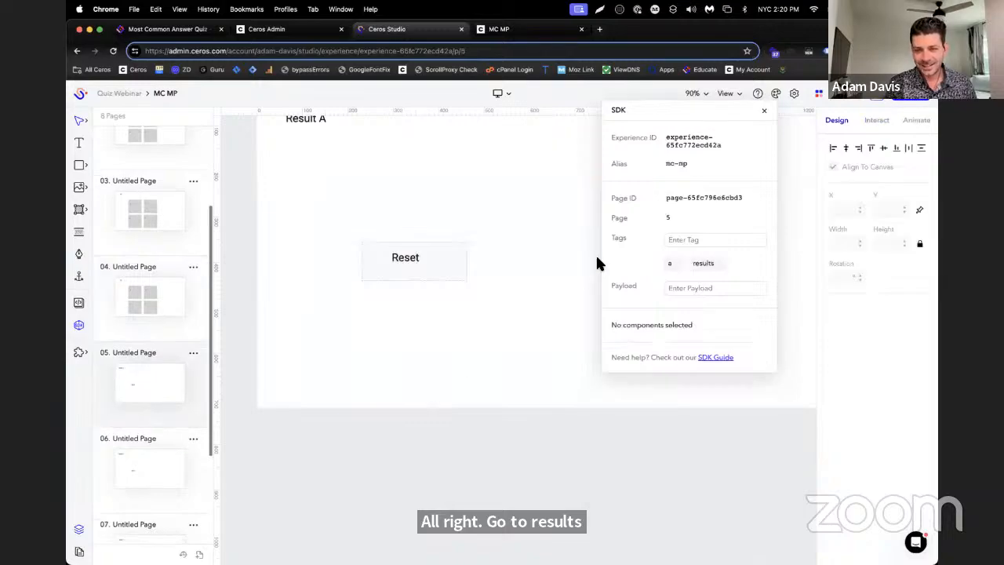
click(125, 485)
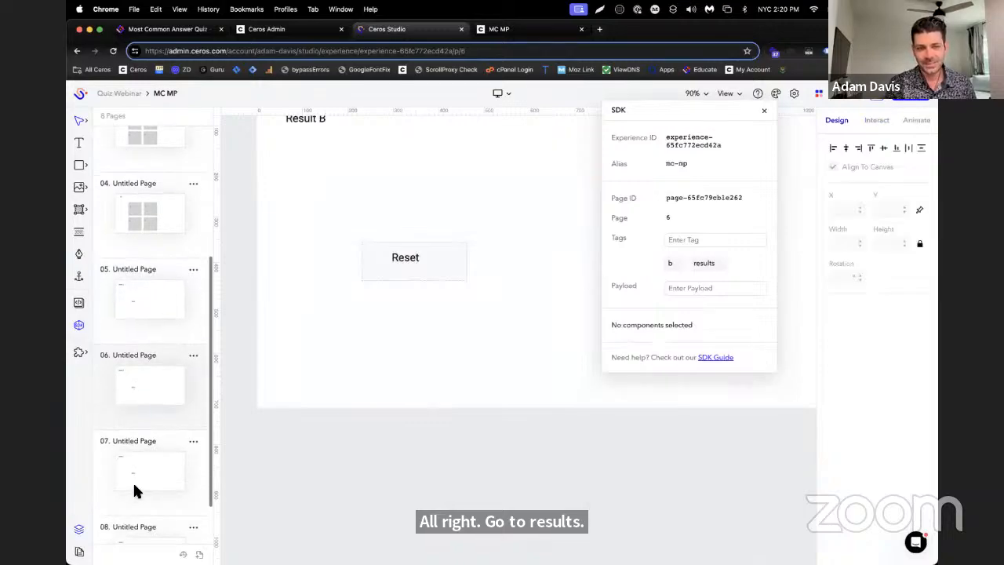
click(135, 481)
click(149, 487)
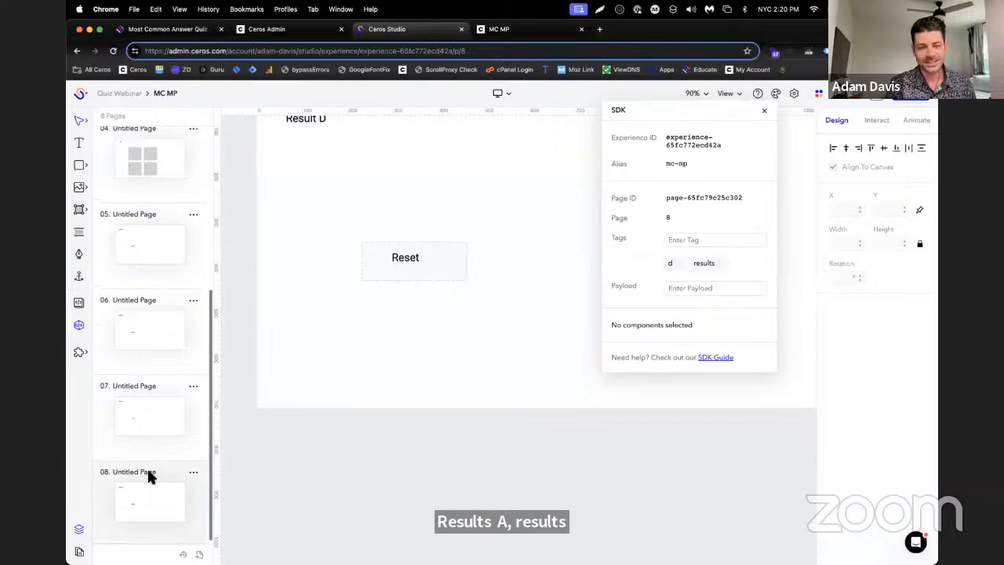
Remove the misspelled "questsion" page tags from pages 4, 3, 2 and 1
click(115, 434)
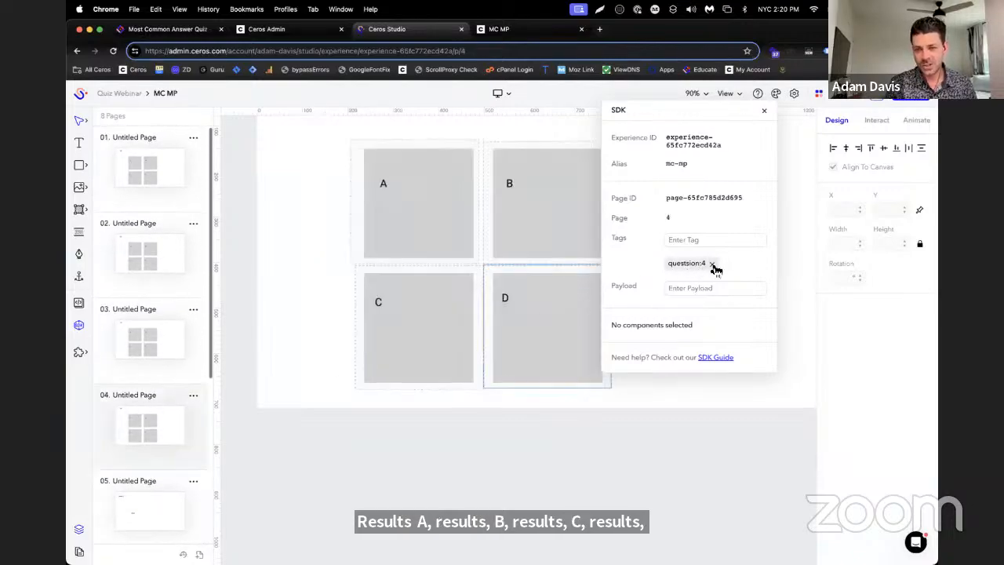
click(712, 264)
click(161, 339)
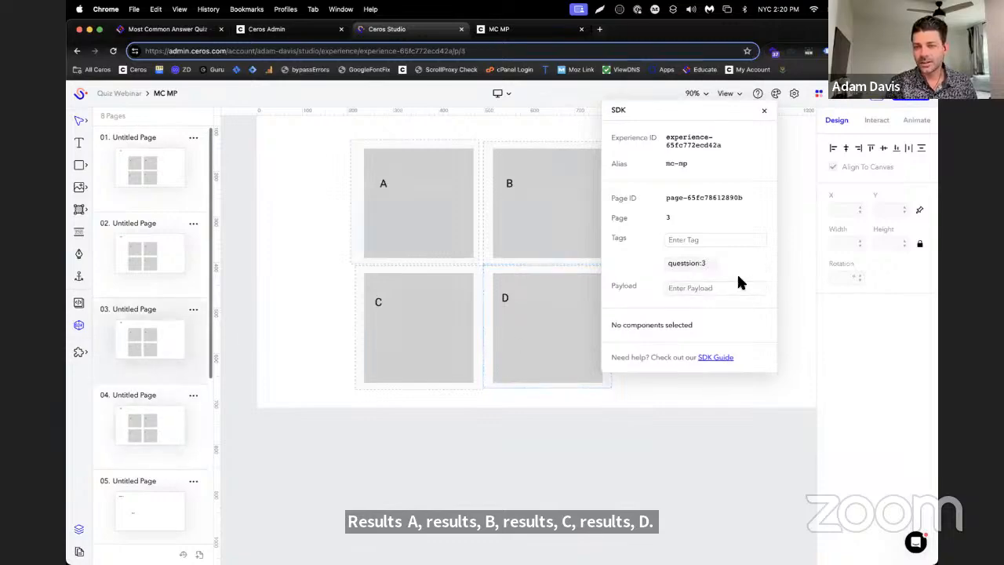
click(711, 264)
click(134, 269)
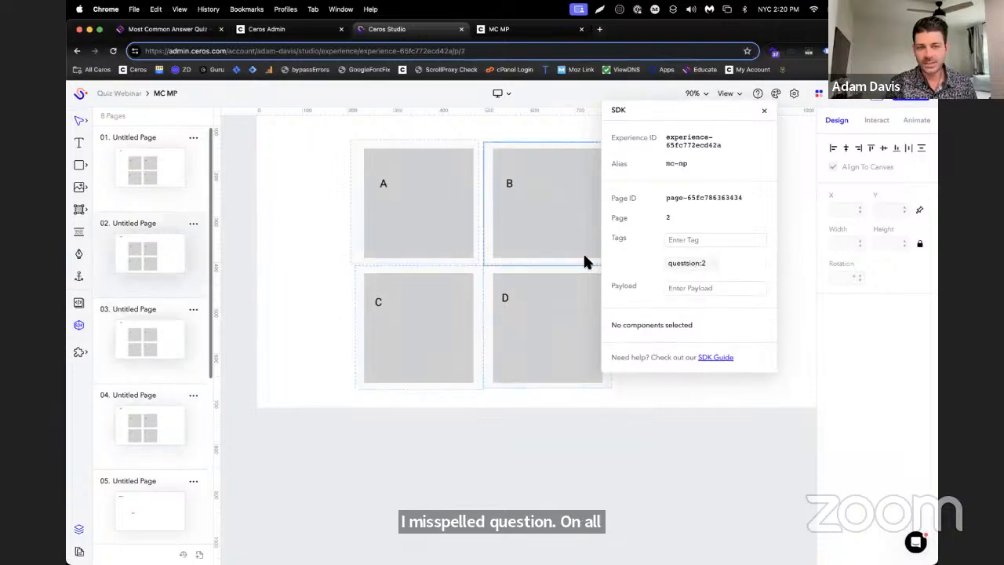
click(712, 264)
click(153, 174)
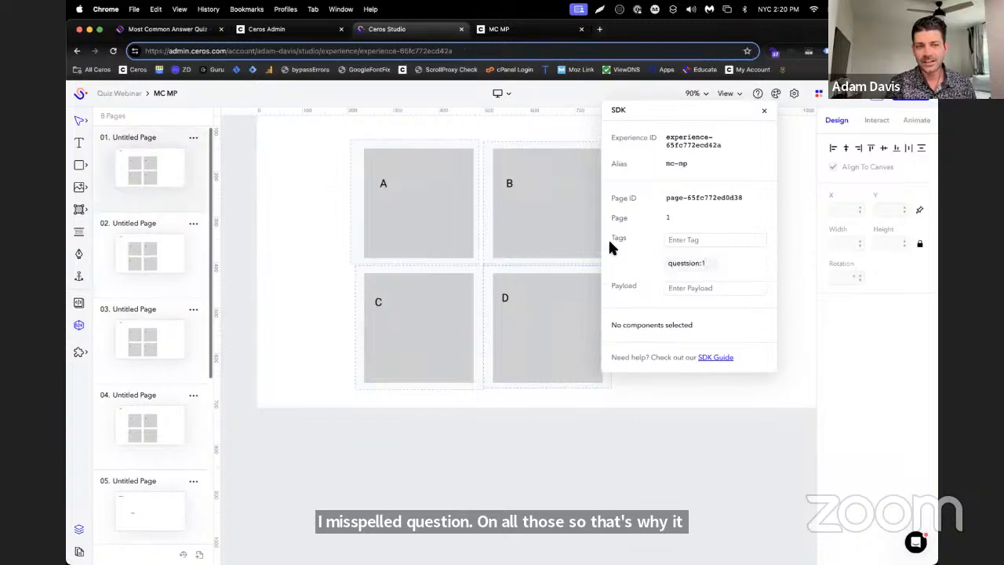
click(712, 264)
Add the SDK page tag "question:1" to page 1, copying its "question:" prefix for reuse
click(710, 243)
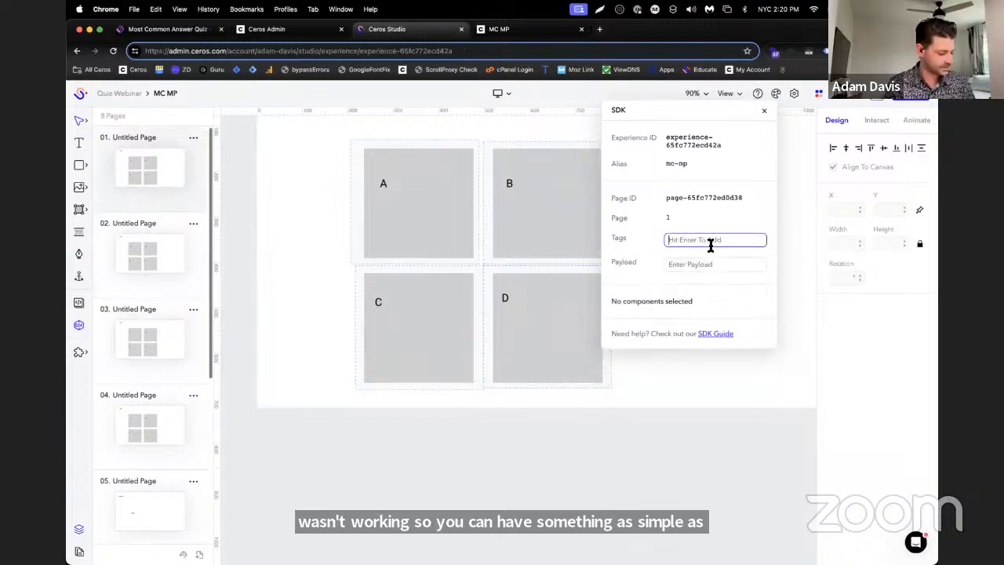
text(question:1)
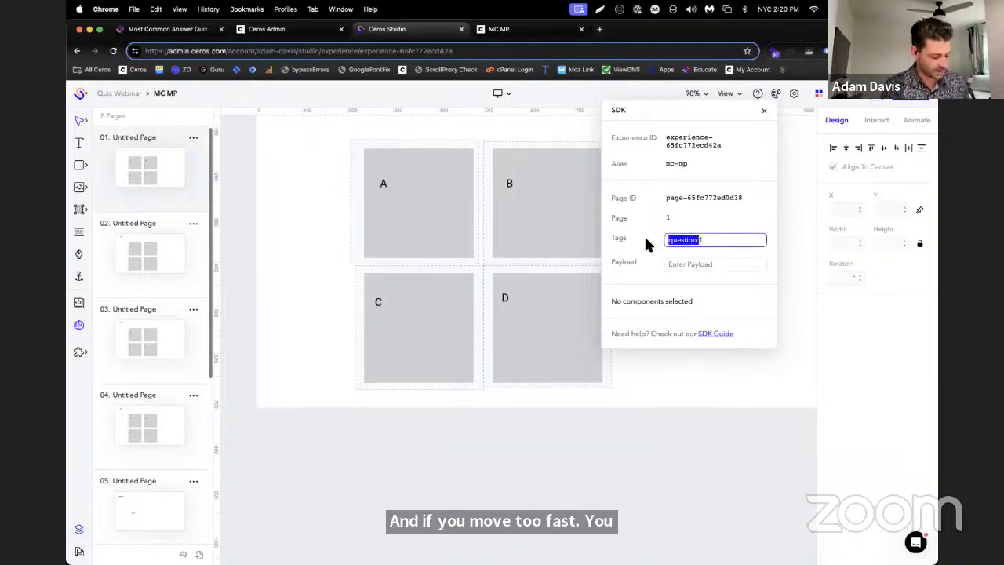
click(751, 246)
key(Return)
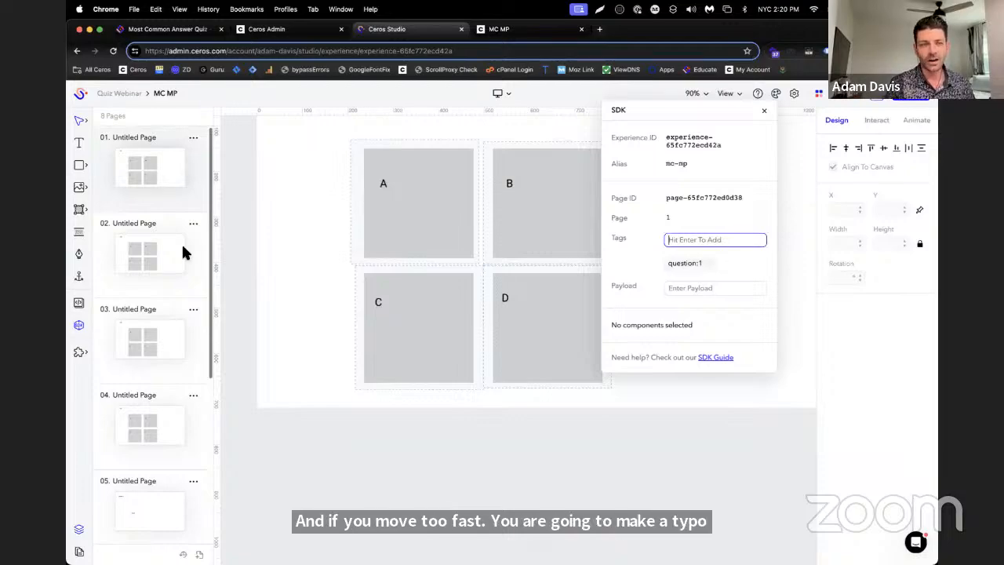
Add the SDK page tag "question:2" to page 2, removing any entry without its number
click(119, 227)
click(693, 239)
text(question:)
key(Return)
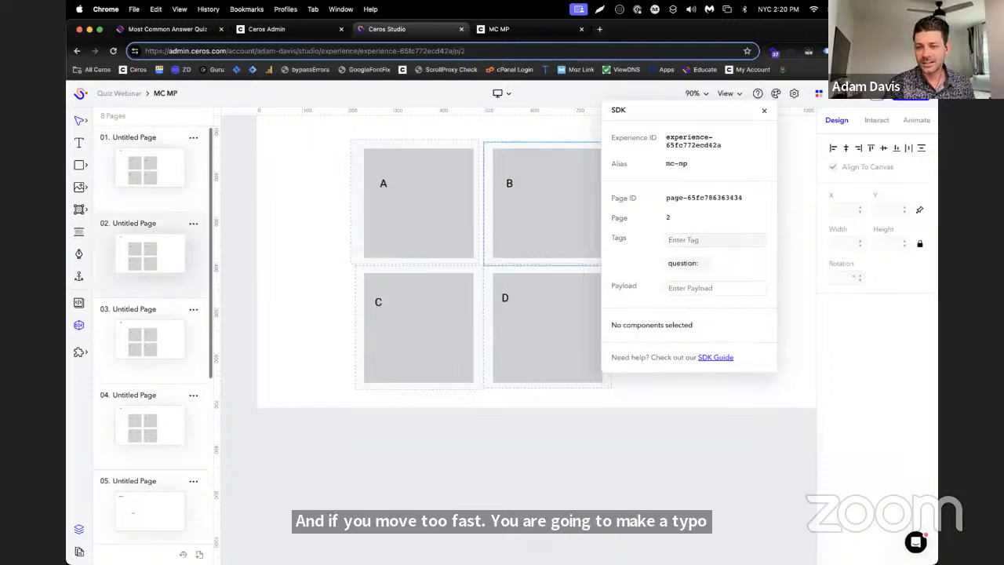
click(702, 267)
click(701, 244)
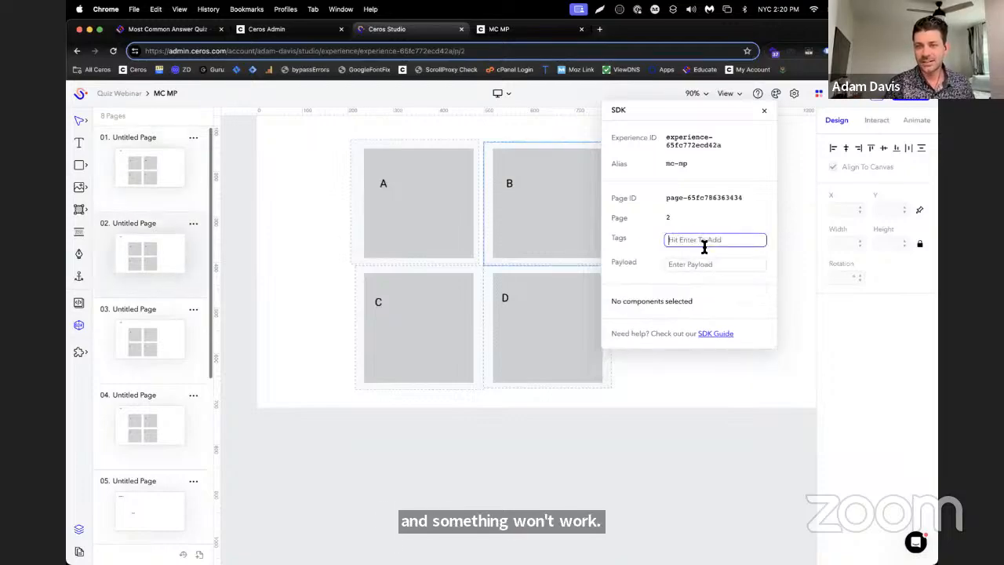
text(question:)
key(Return)
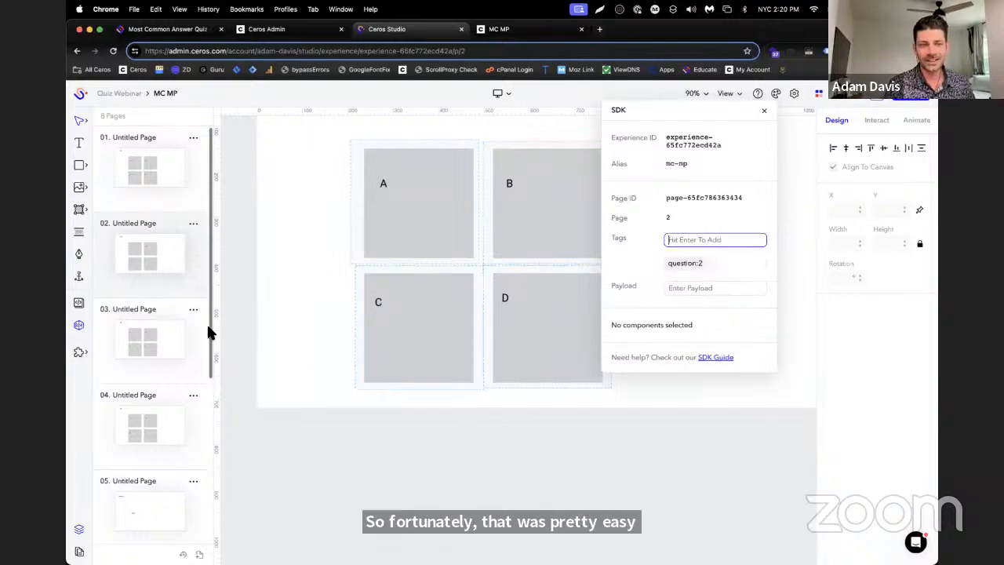
Add the SDK page tag "question:3" to page 3 using the copied prefix
click(163, 311)
click(713, 238)
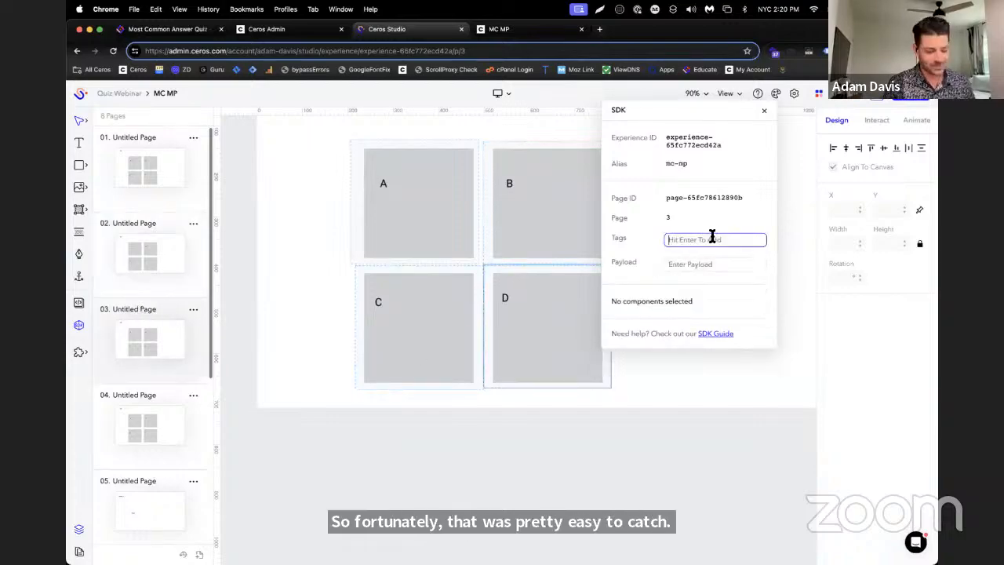
text(question:)
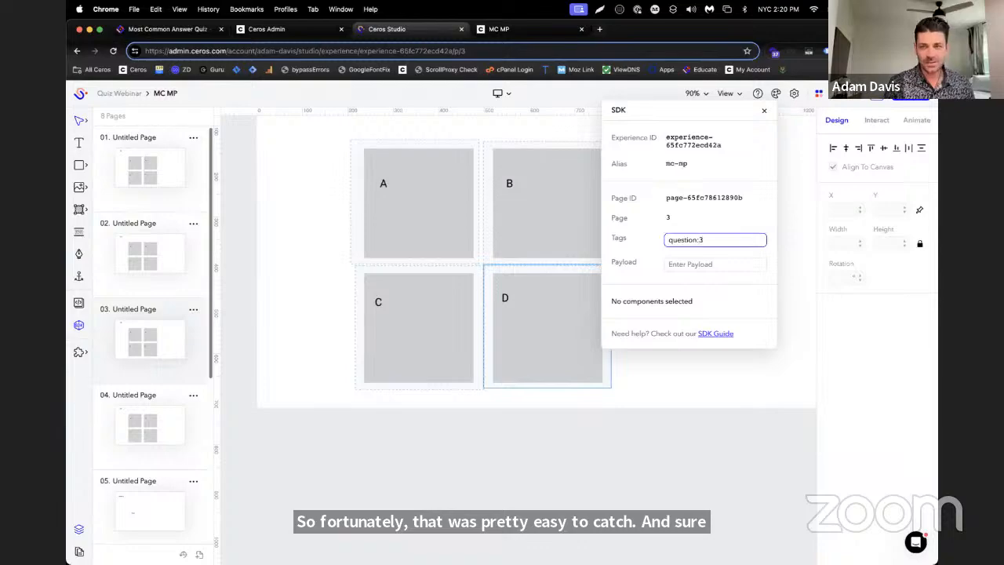
text(3)
key(Return)
Add the SDK page tag "question:4" to page 4 using the copied prefix
click(129, 396)
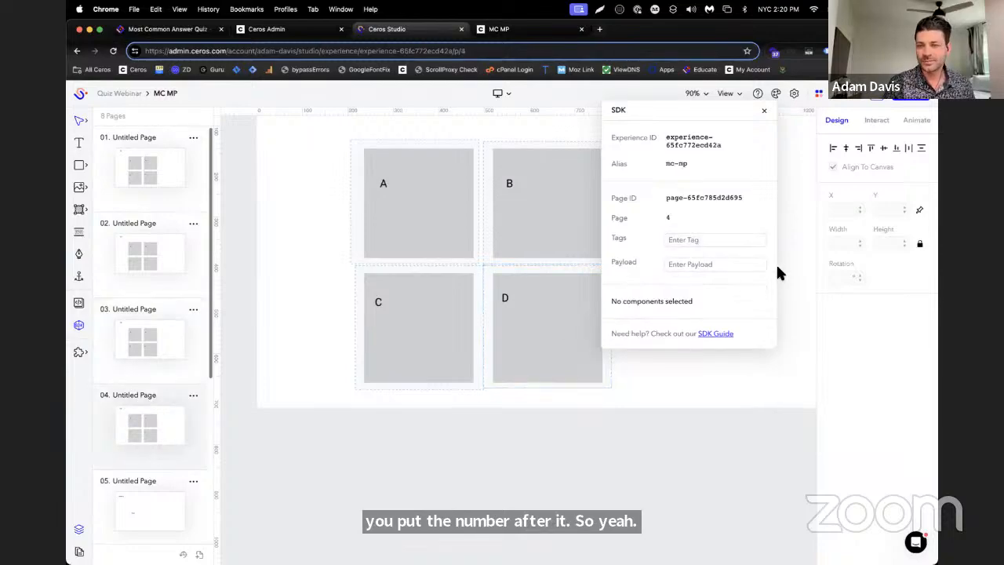
click(739, 241)
text(question:)
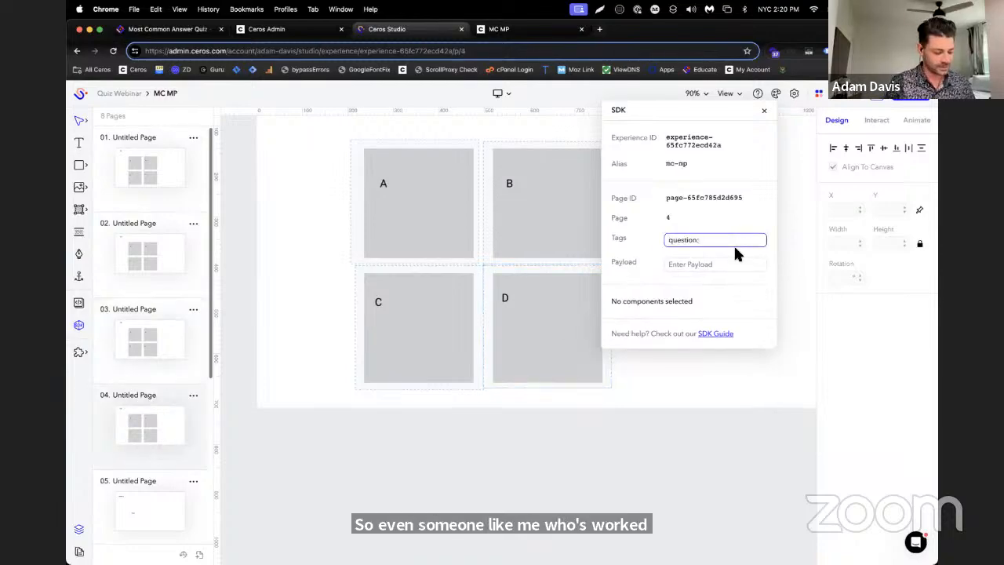
text(4)
key(Return)
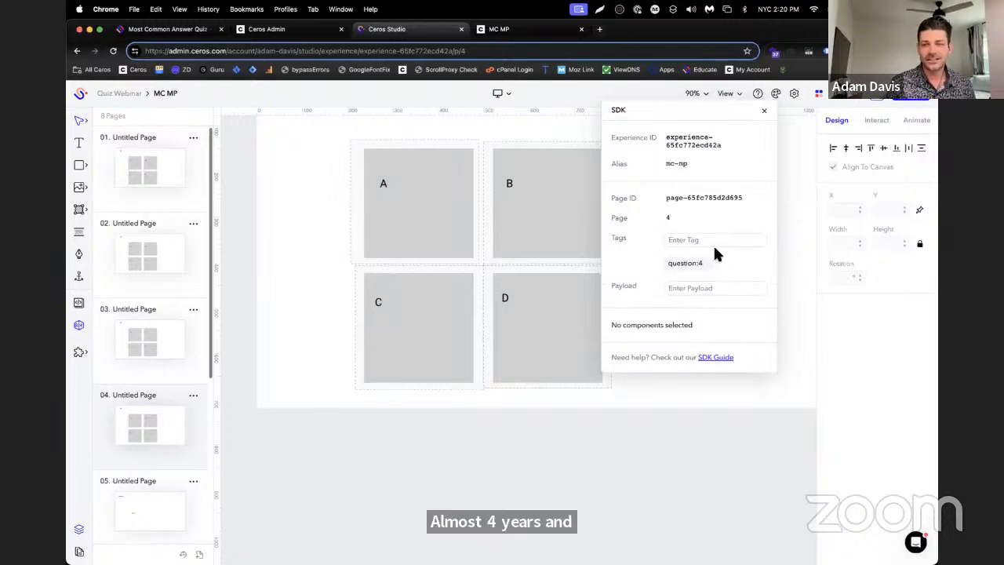
Preview the quiz from page 1, answer B to all four questions, and reset it from the results page
click(157, 153)
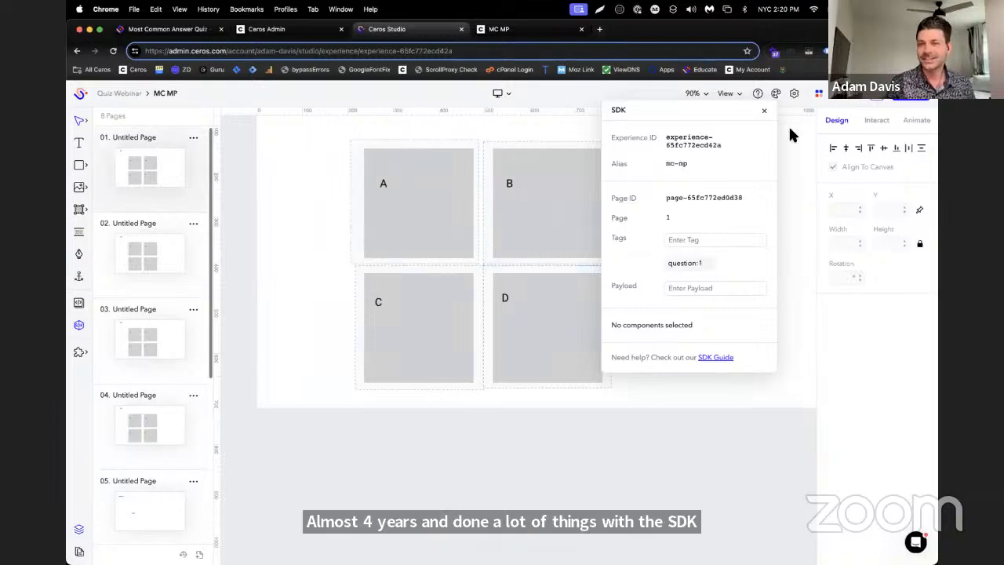
click(879, 102)
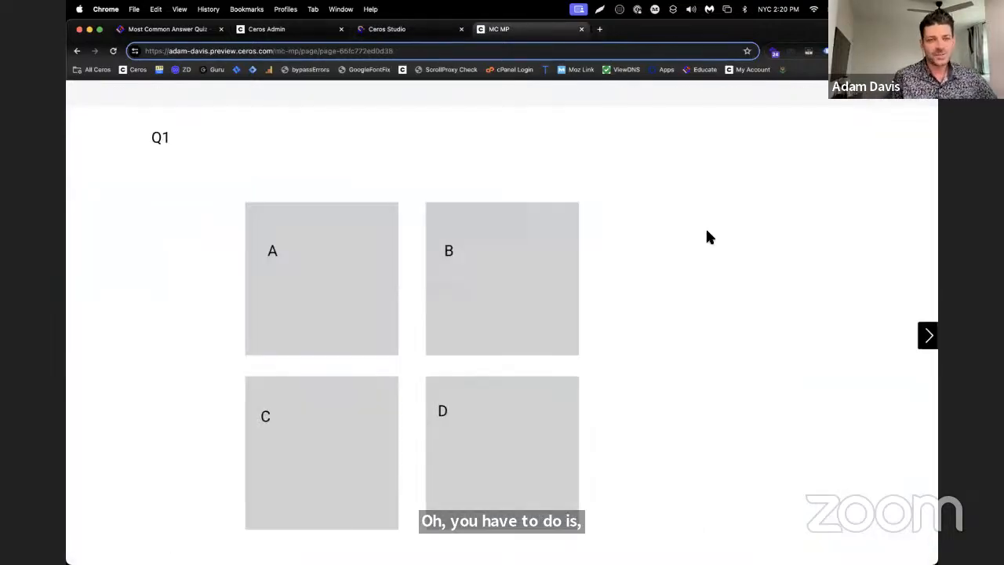
click(551, 287)
click(551, 284)
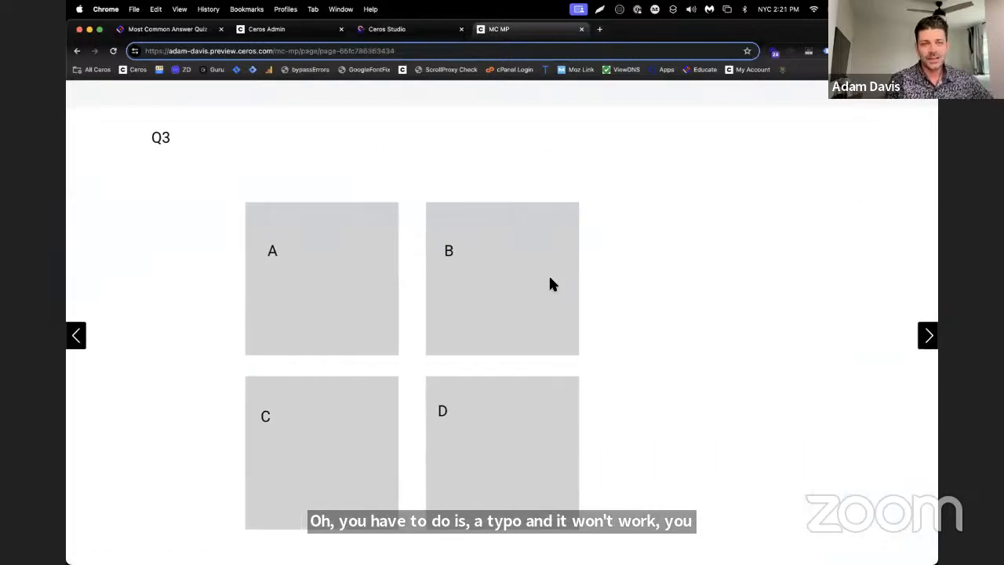
click(550, 285)
click(550, 285)
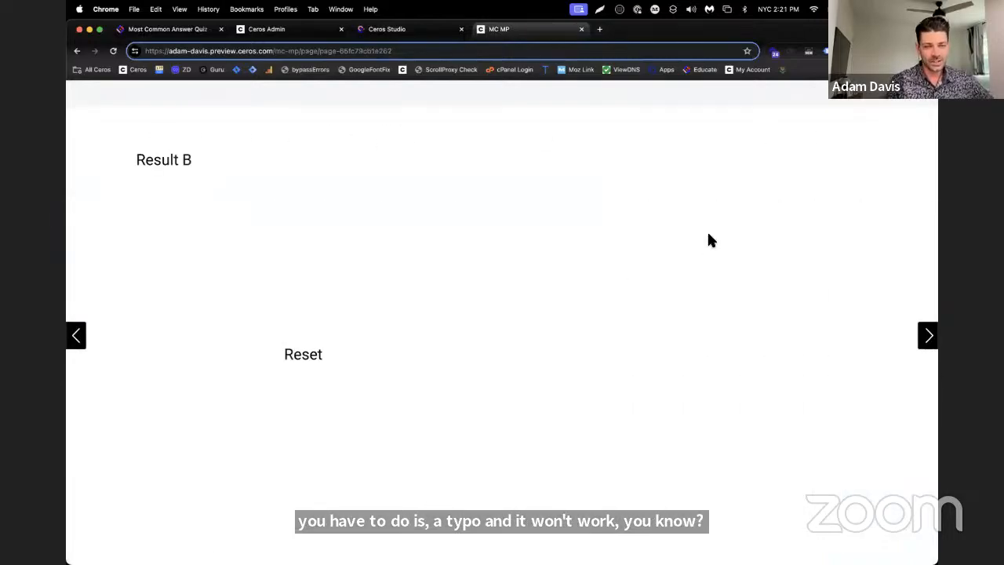
click(356, 366)
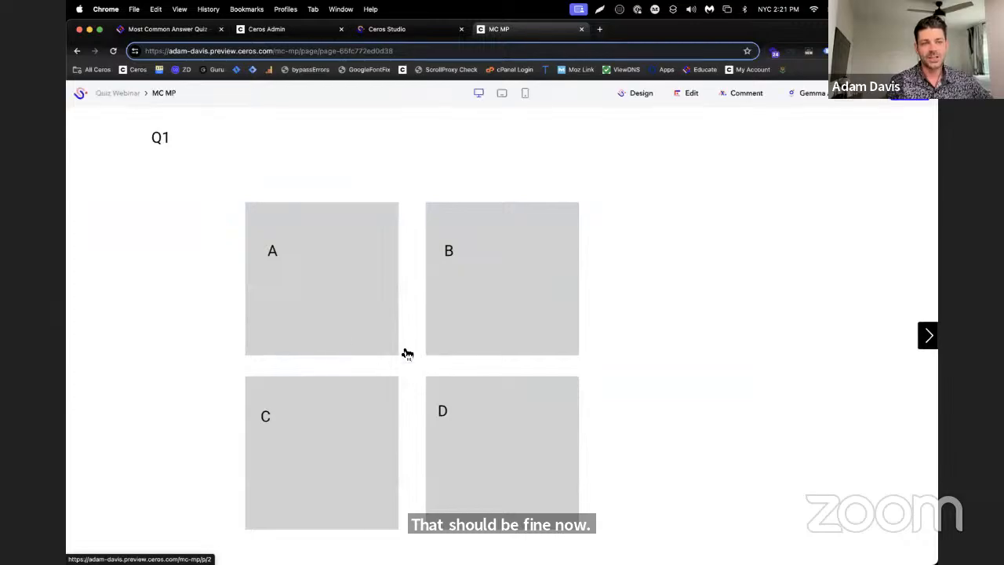
Test the quiz with answer A on all four questions and reset it from the results page
click(318, 286)
click(318, 286)
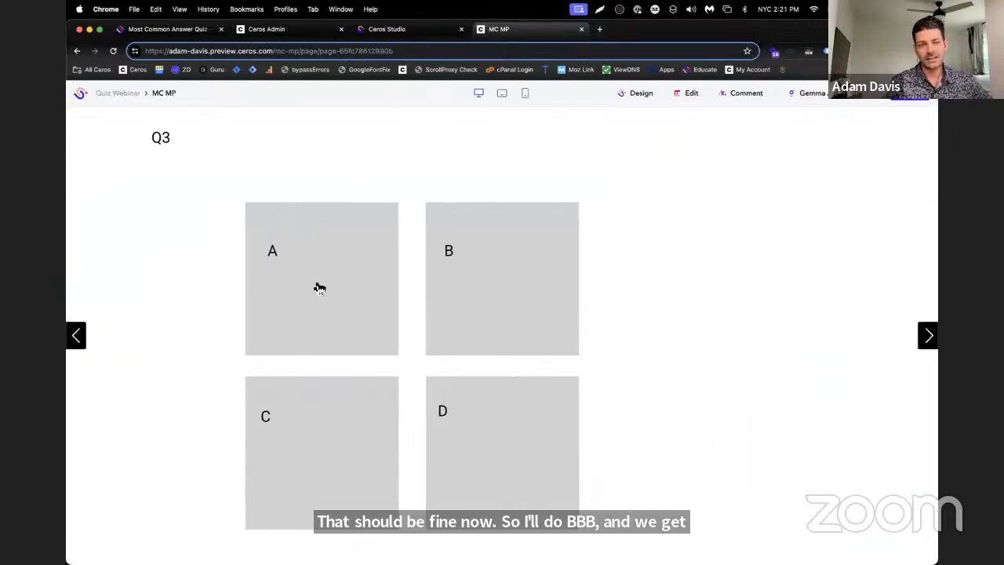
click(317, 287)
click(313, 287)
click(309, 355)
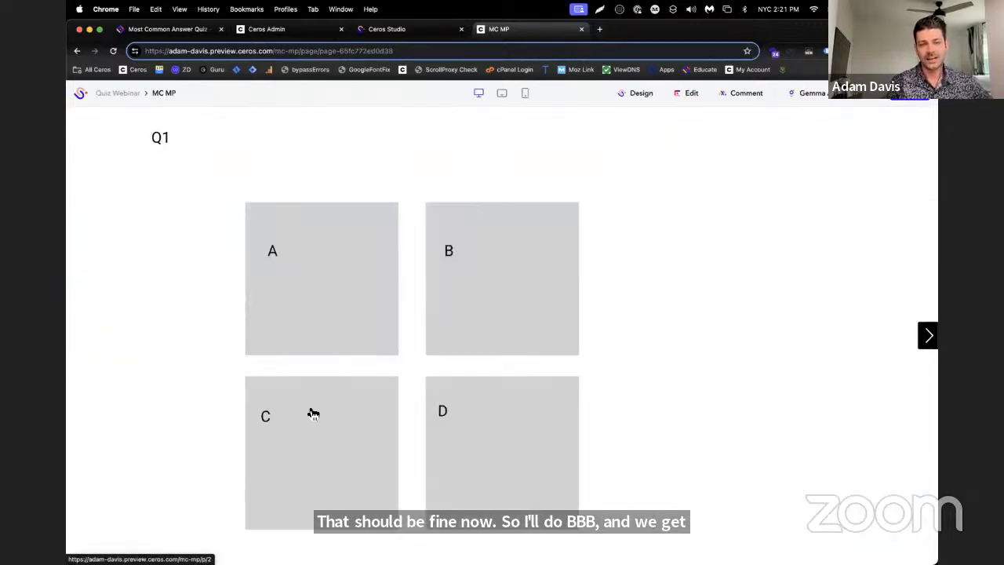
Test the quiz with answer C on all four questions and reset it from the results page
click(313, 413)
click(313, 414)
click(314, 413)
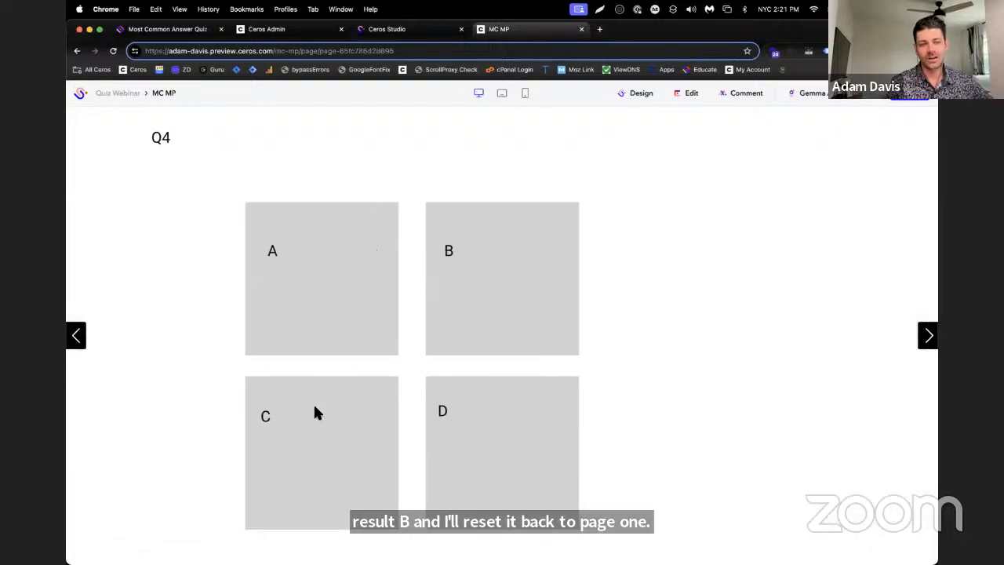
click(315, 414)
click(309, 355)
Test the quiz with answer D on all four questions to reach its results page
click(451, 428)
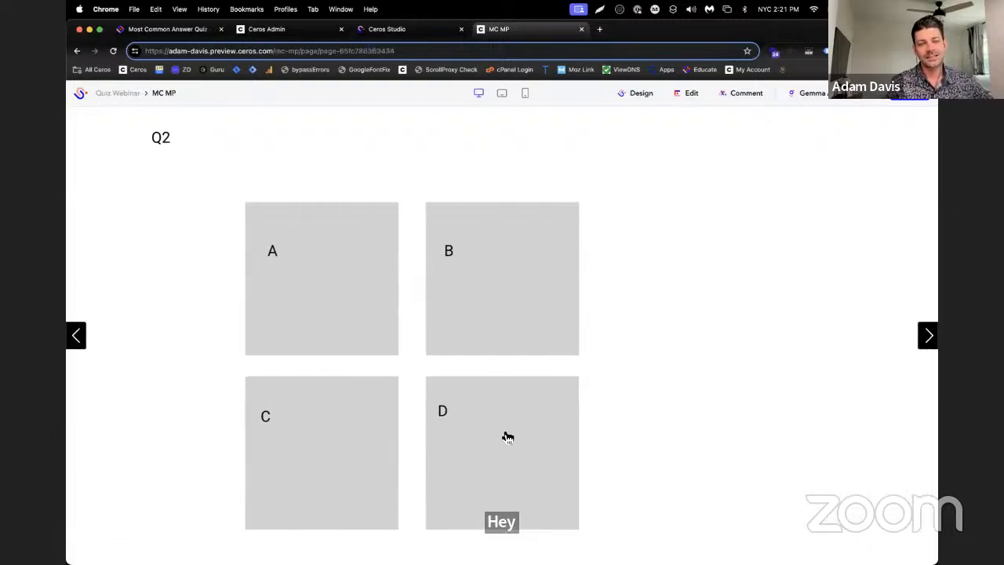
click(503, 404)
click(503, 406)
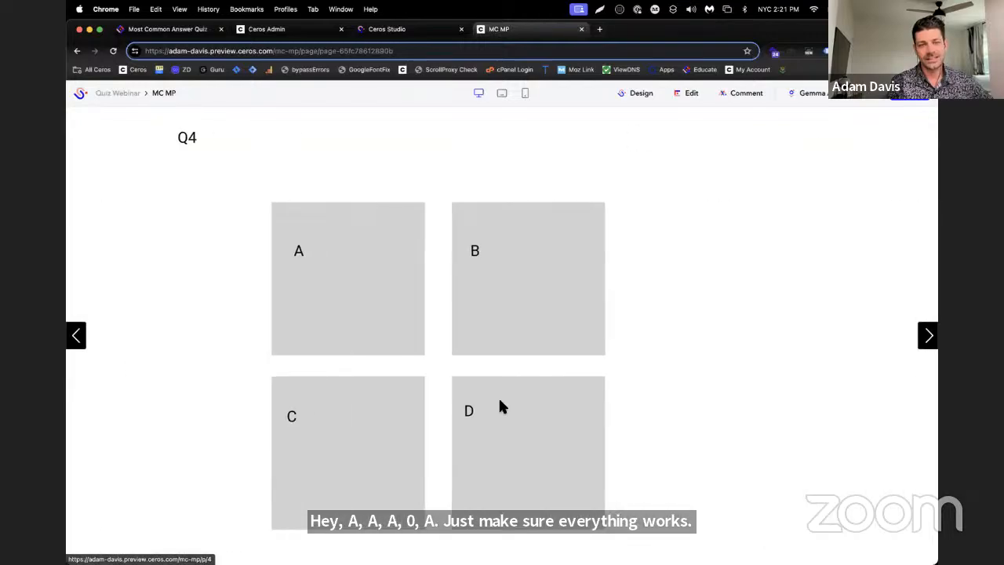
click(503, 406)
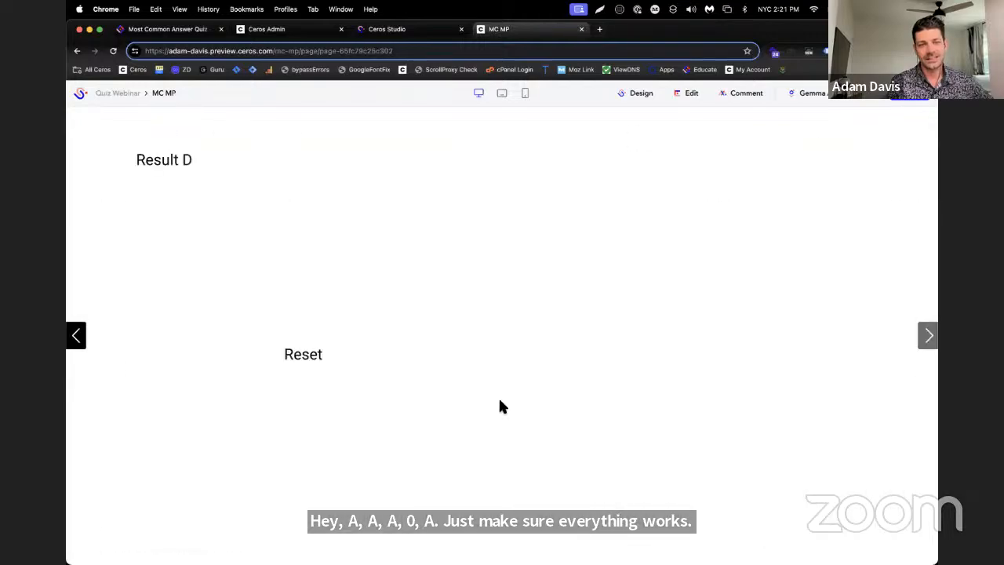
Reset the quiz, test a tie with B on the first two questions and D on the last two, and reset it again
click(342, 368)
click(461, 321)
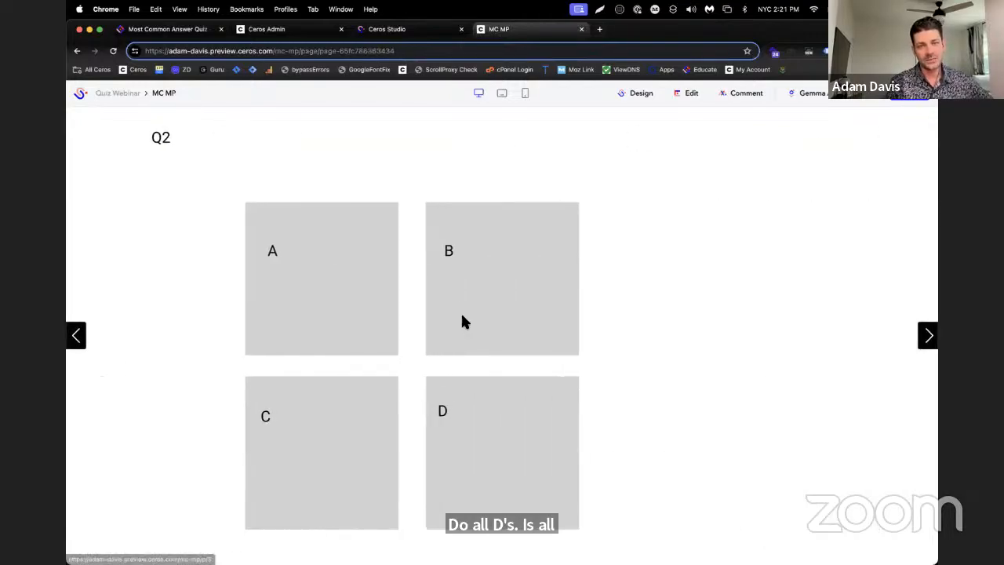
click(461, 321)
click(459, 426)
click(466, 426)
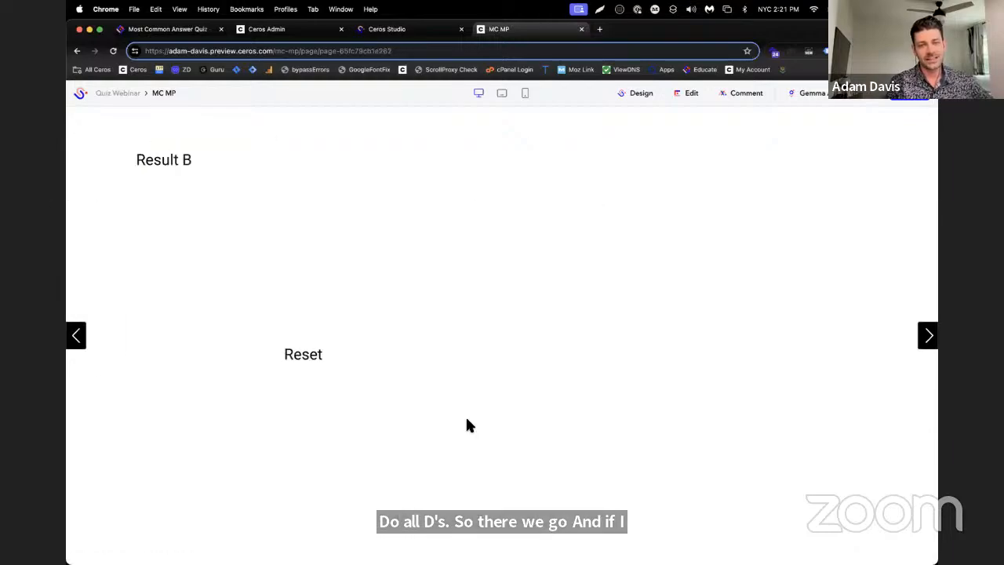
click(326, 358)
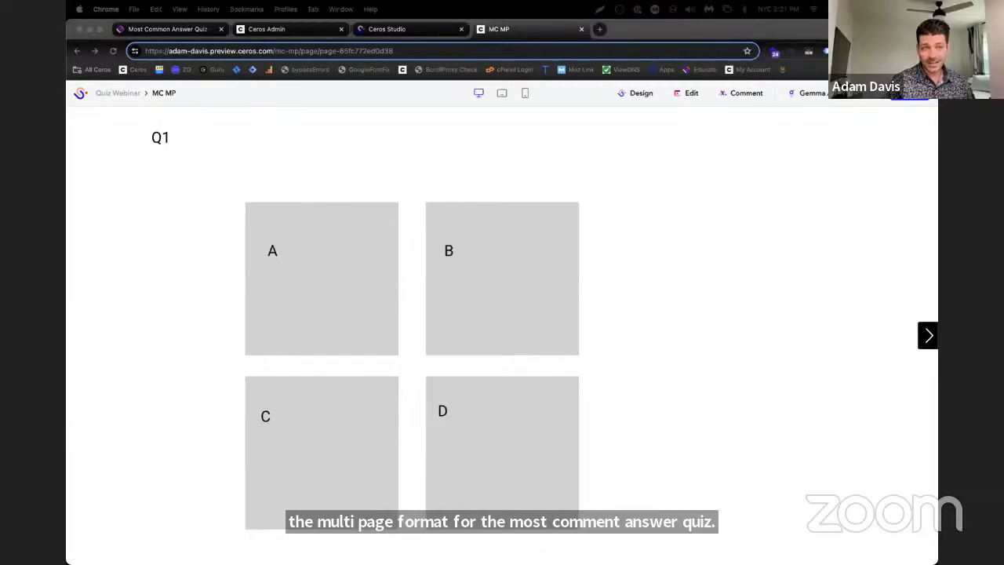
Replace the open quiz article with the single-page Most Common Answer Quiz article and revisit the MC MP preview and editor
drag(66, 165, 132, 29)
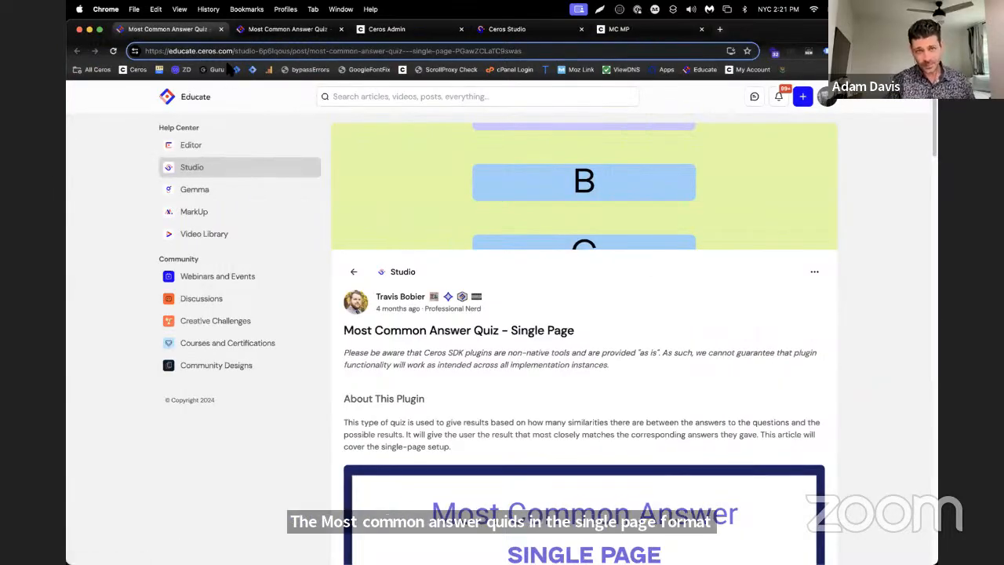
click(341, 29)
click(297, 29)
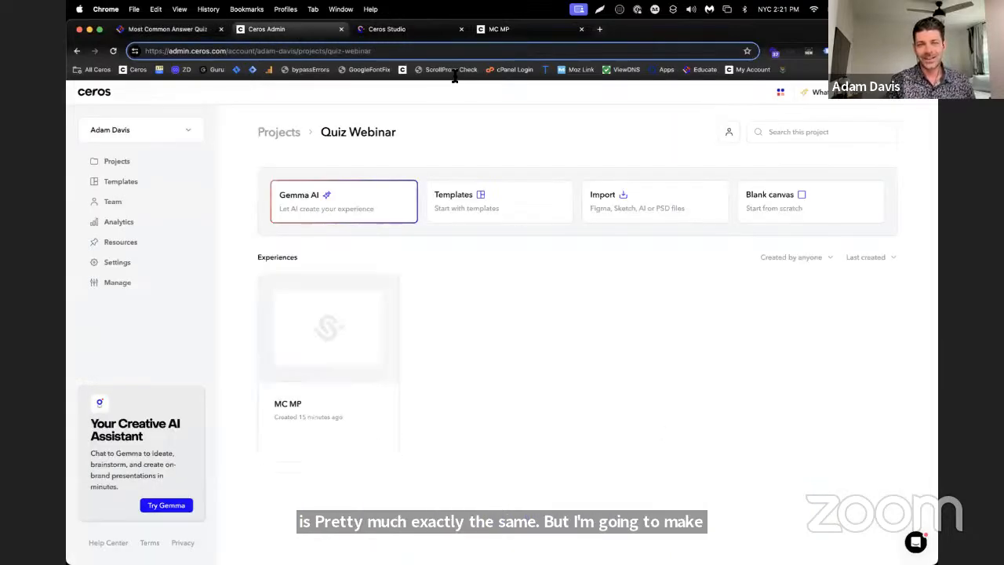
click(499, 29)
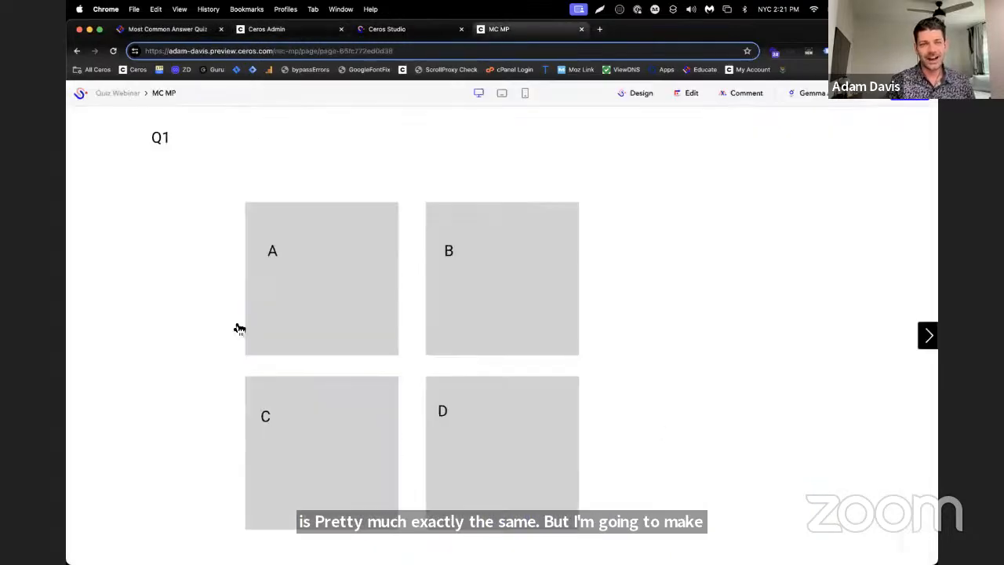
click(378, 31)
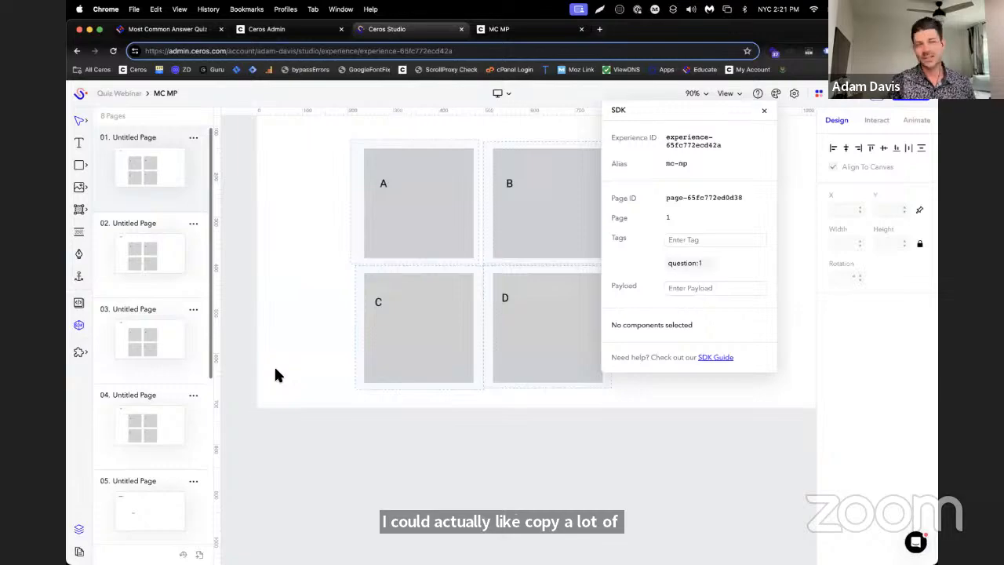
Create a blank-canvas experience named MC SP in the Quiz Webinar project
click(310, 30)
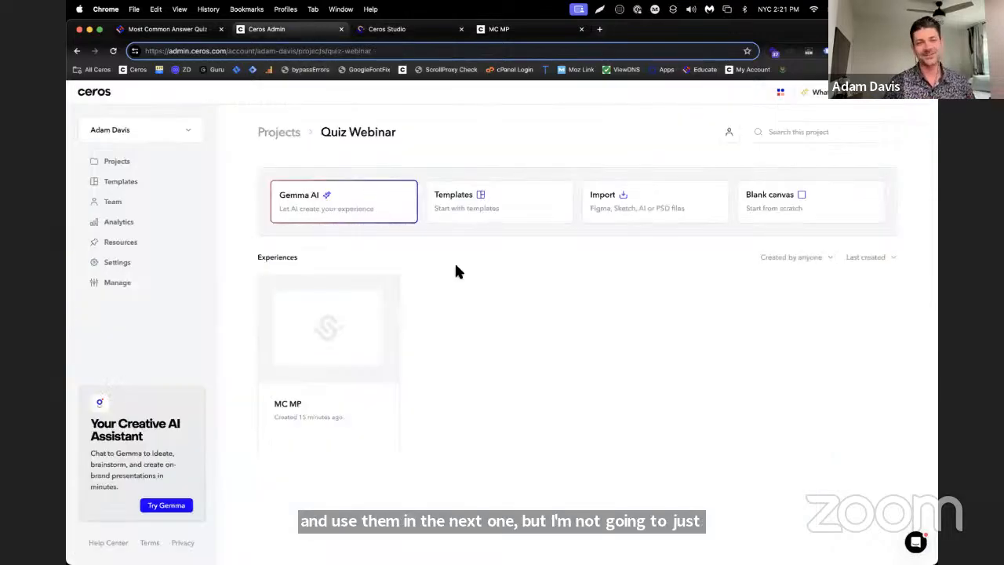
click(751, 219)
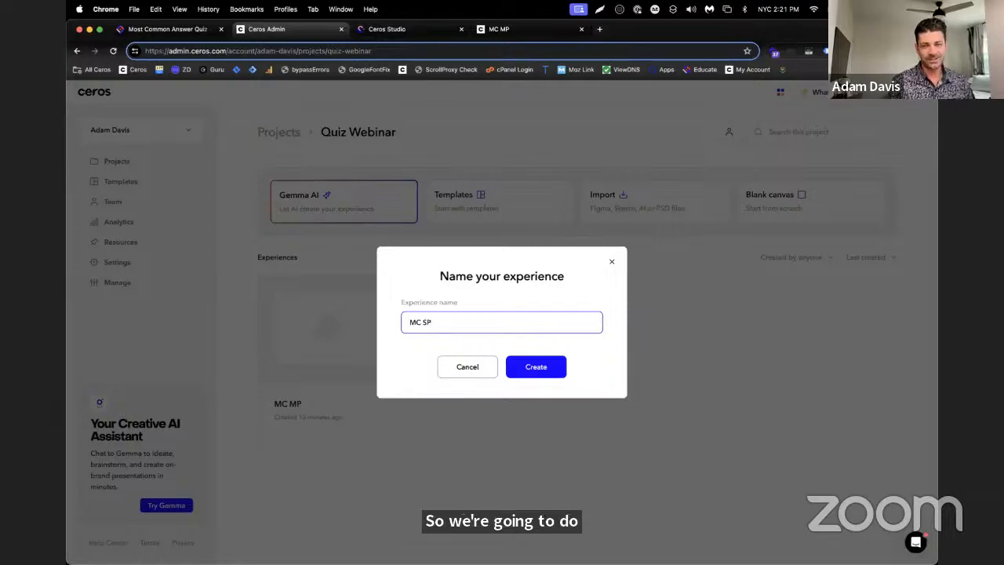
click(527, 361)
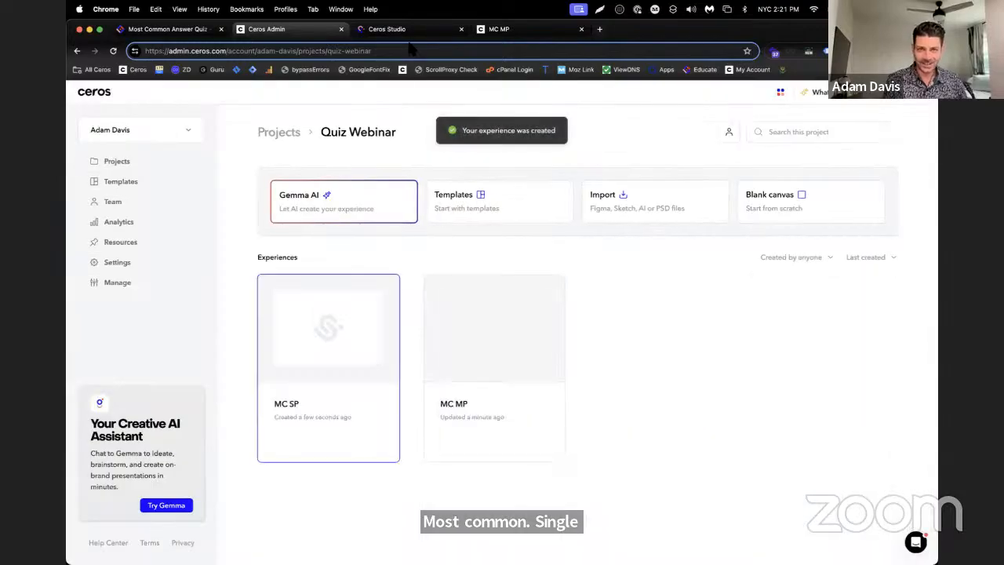
Close the MC MP editor and preview, and open the MC SP experience in Studio
click(455, 31)
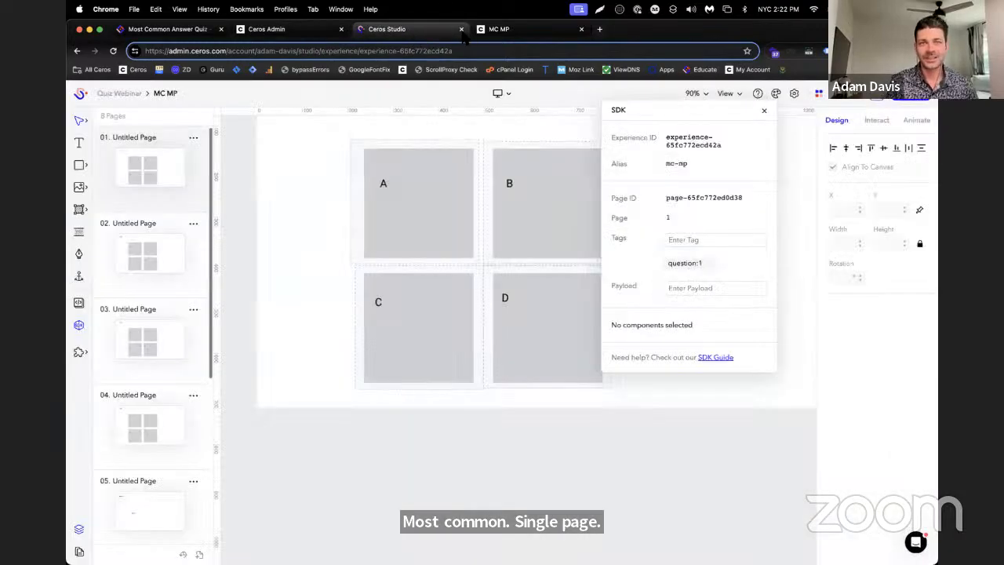
click(462, 29)
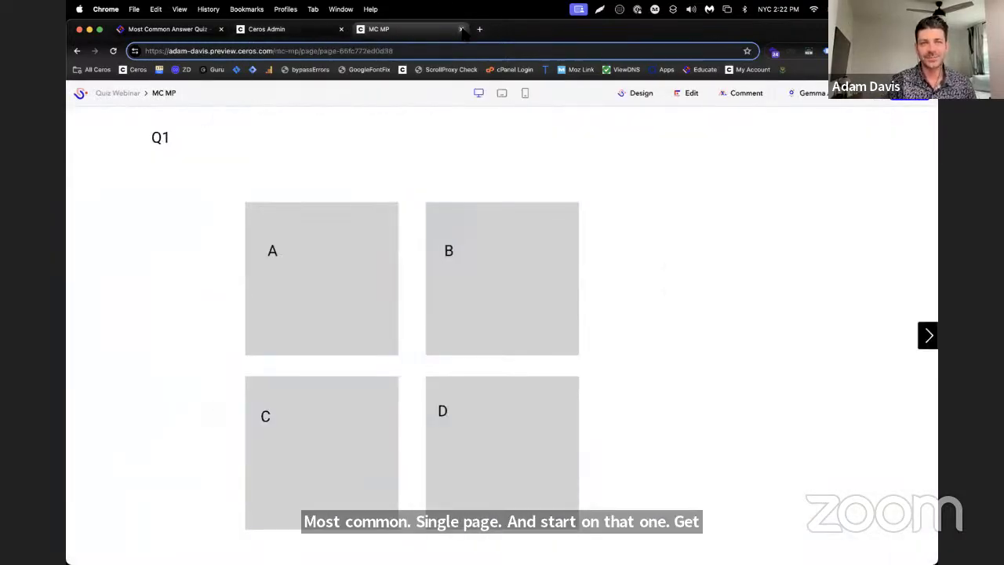
click(462, 29)
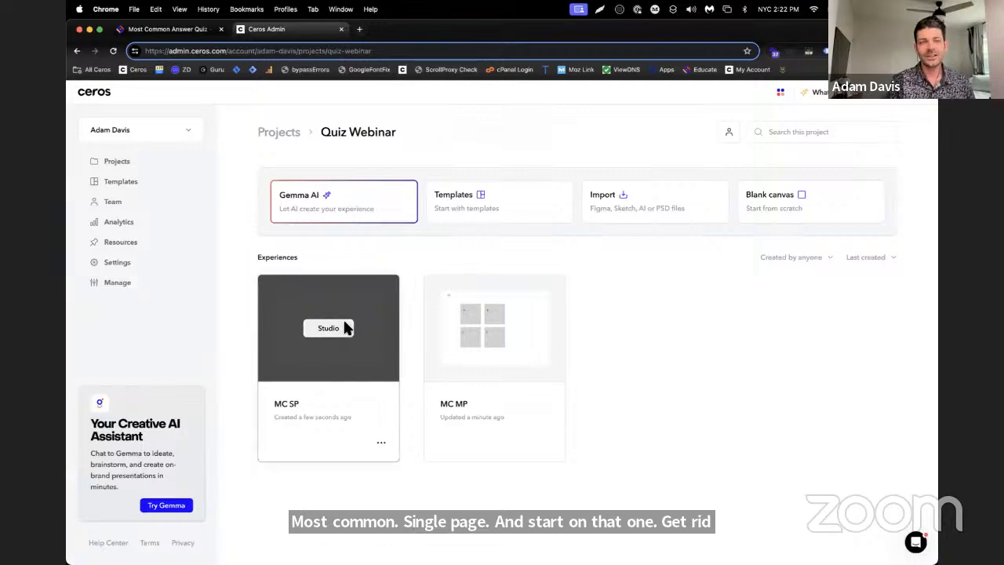
click(330, 328)
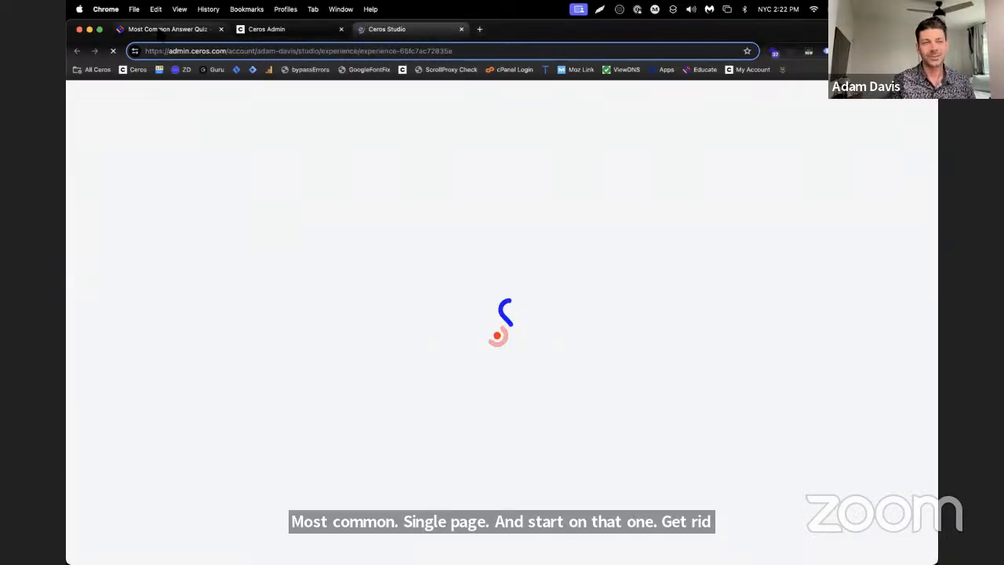
Copy the ceros-quiz-plugin SDK script from Step 1 of the single-page quiz article
click(157, 30)
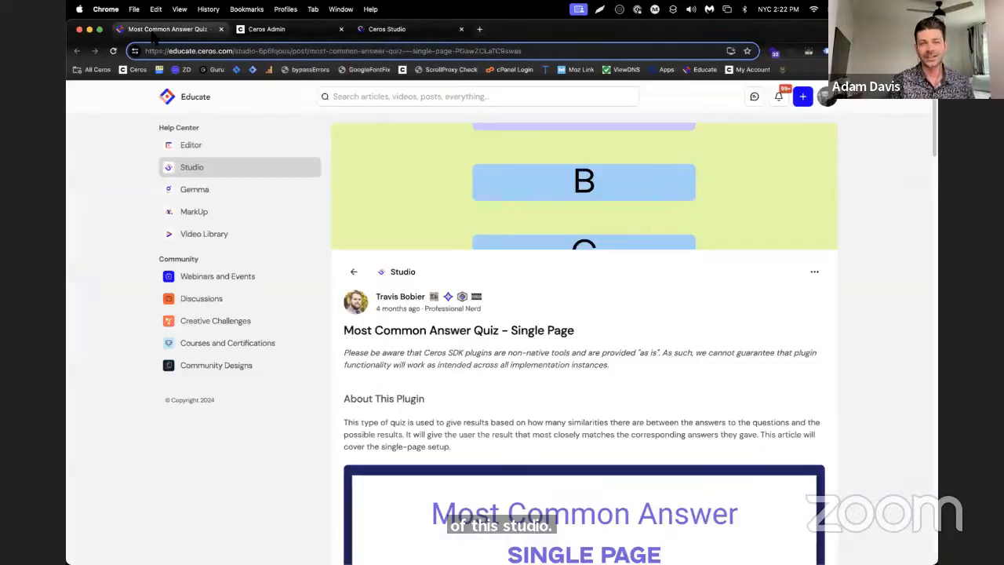
scroll(676, 272, down, 3)
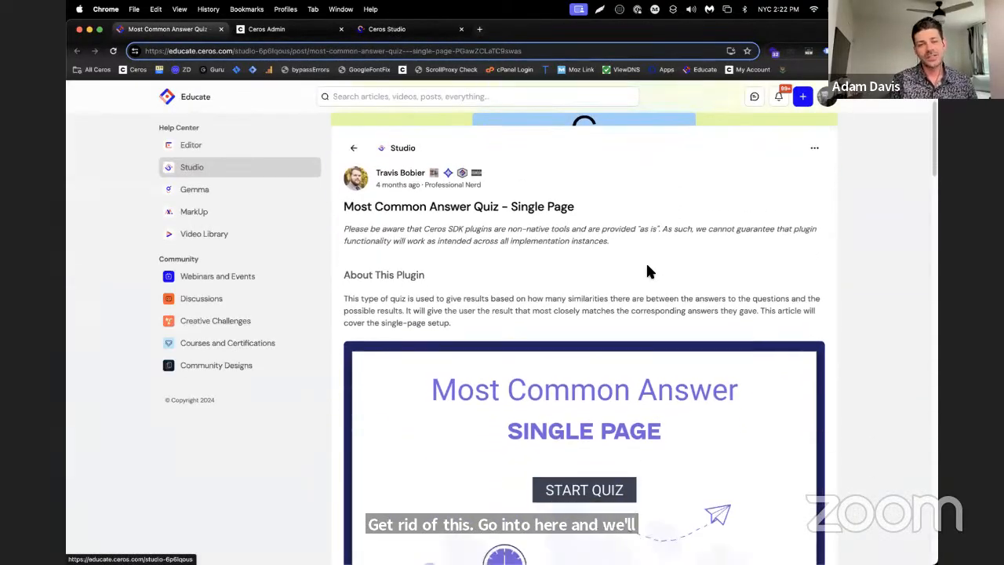
scroll(648, 271, down, 10)
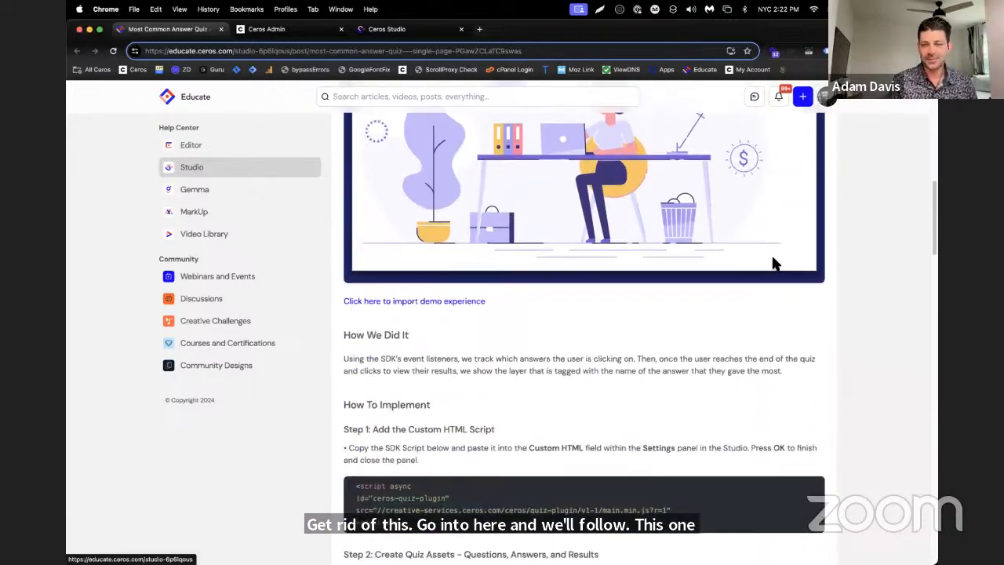
scroll(754, 254, down, 5)
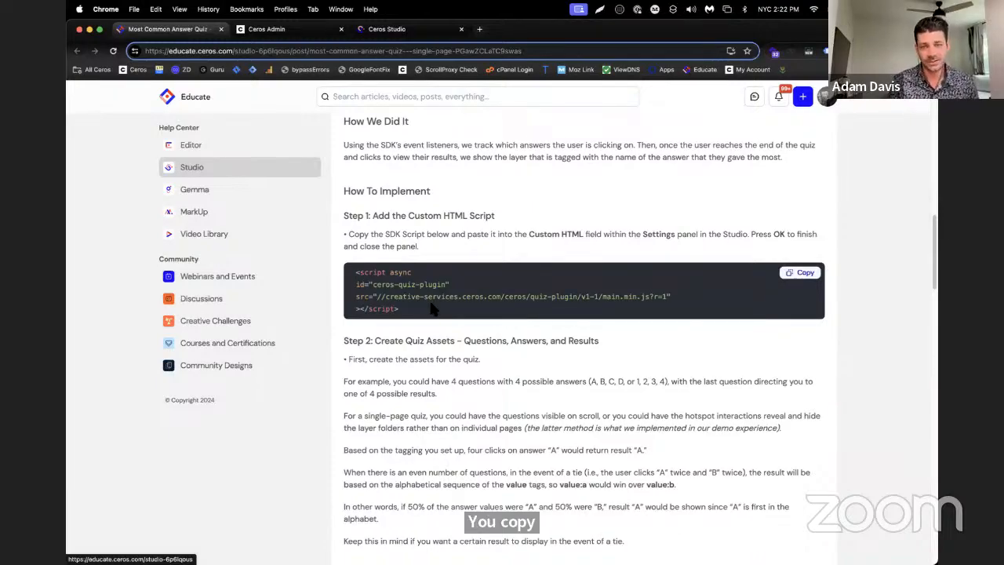
scroll(433, 308, down, 1)
click(809, 251)
Paste the copied quiz plugin script into the Custom HTML settings of MC SP and save the settings
click(395, 30)
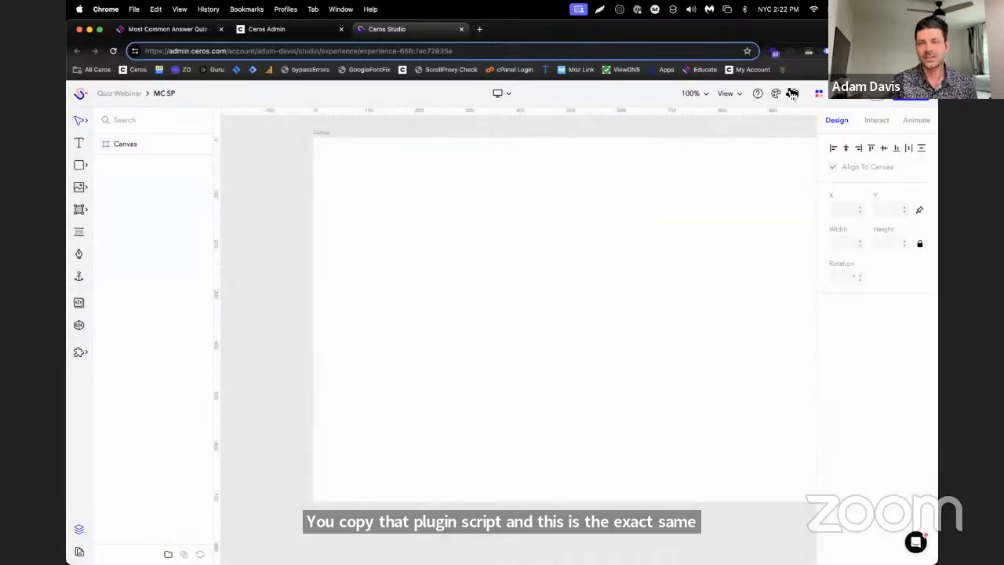
click(792, 92)
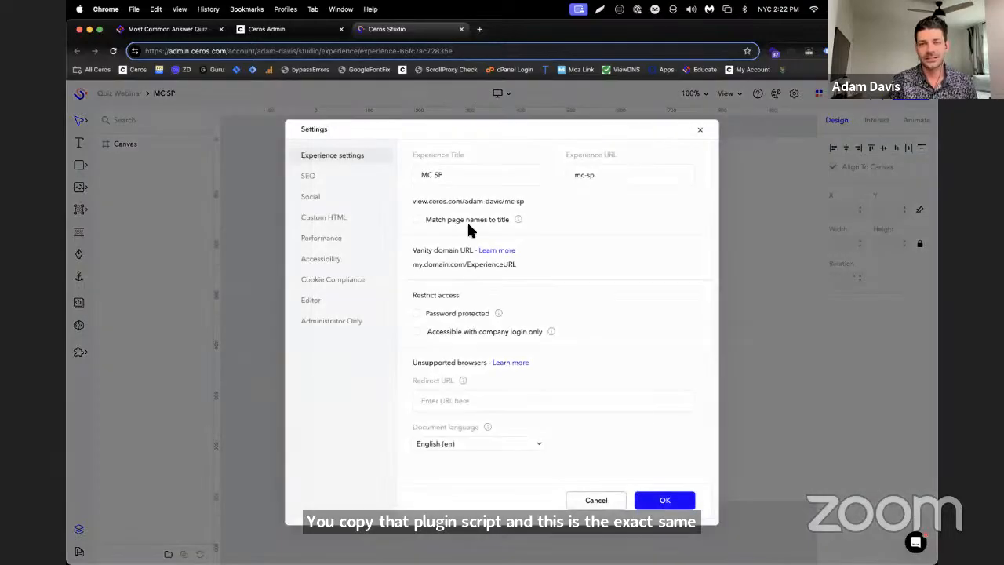
click(337, 220)
right_click(451, 273)
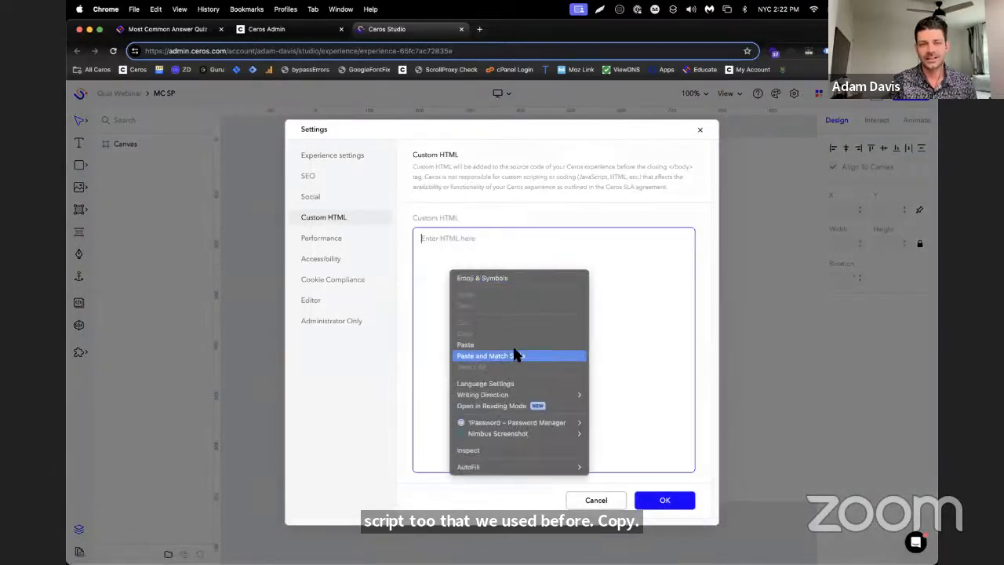
click(514, 355)
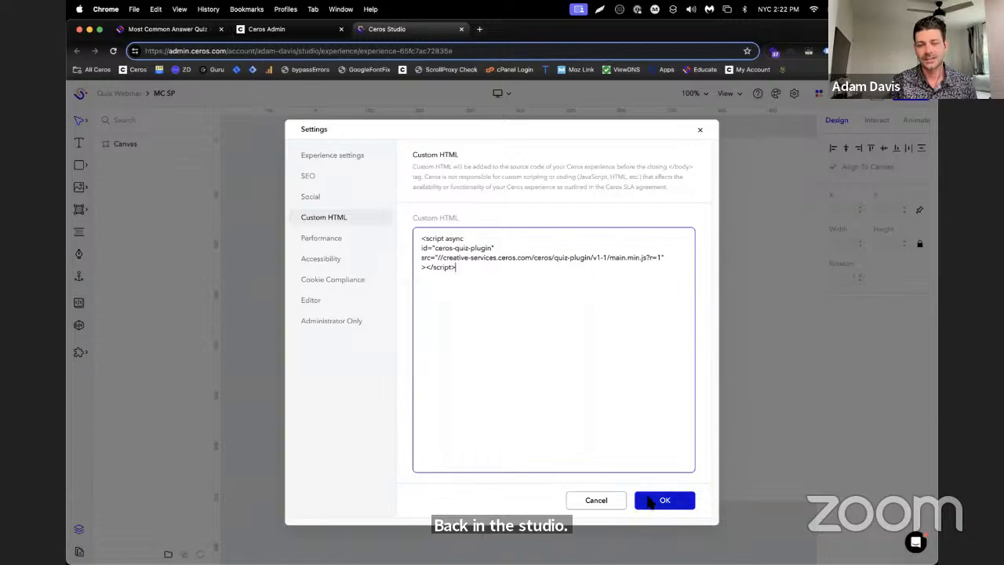
click(652, 502)
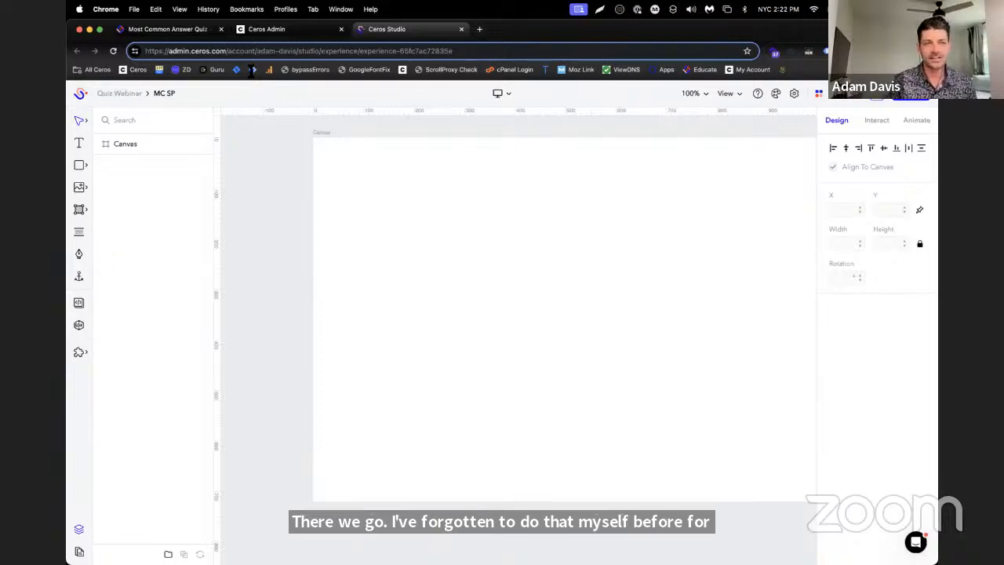
Recheck the saved Custom HTML script in MC SP, and read the article's Step 2 on creating quiz assets
click(789, 92)
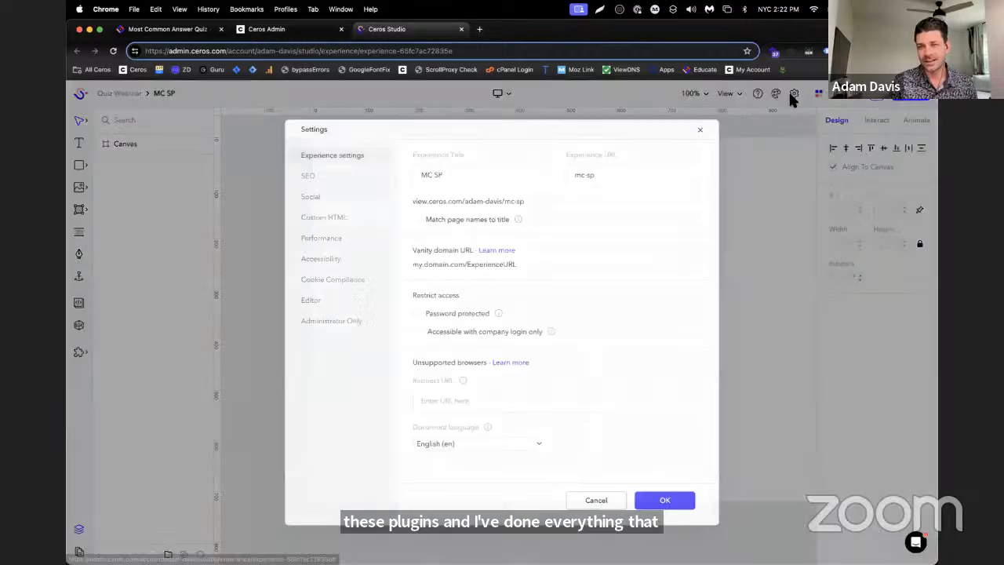
click(360, 218)
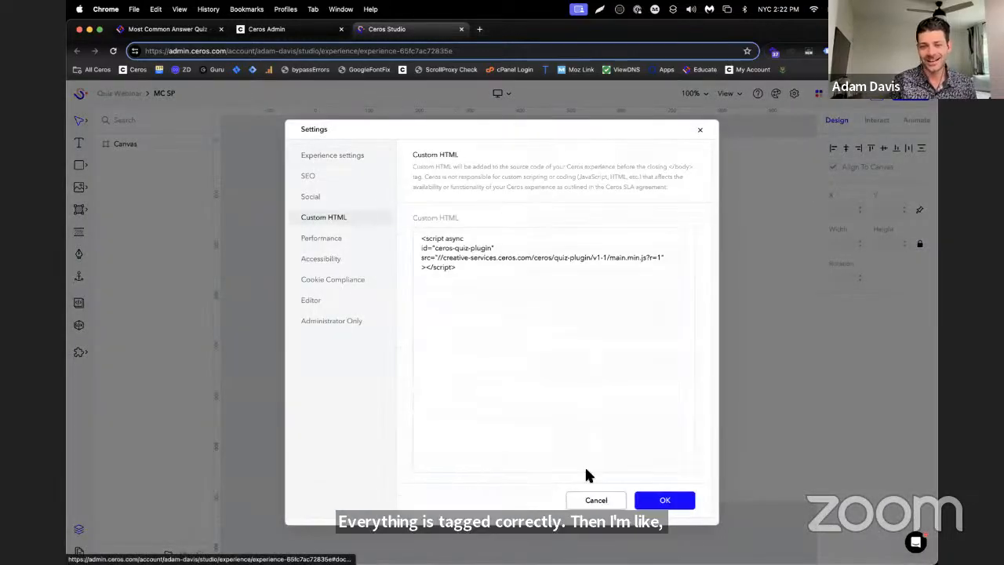
click(598, 500)
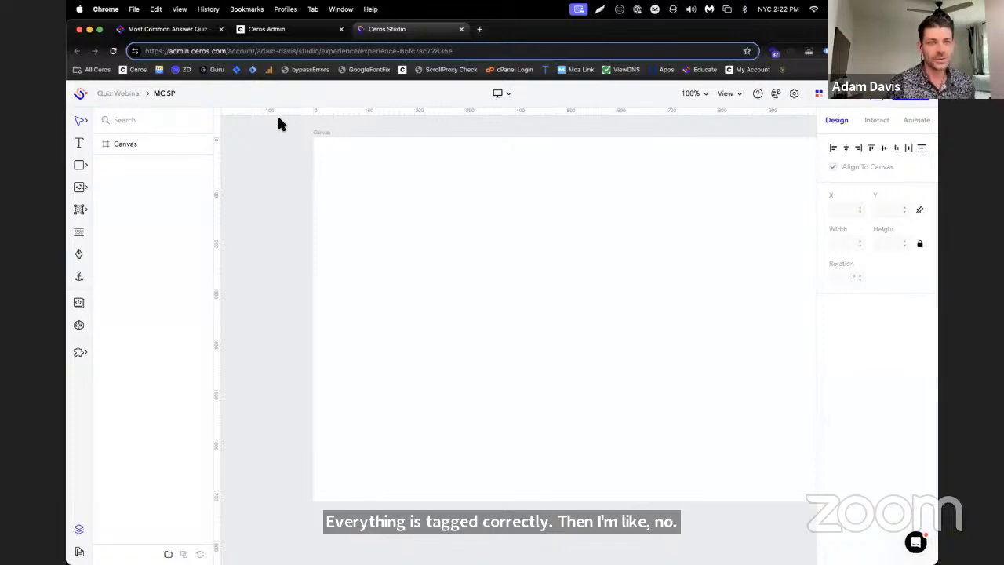
click(195, 31)
scroll(443, 249, down, 5)
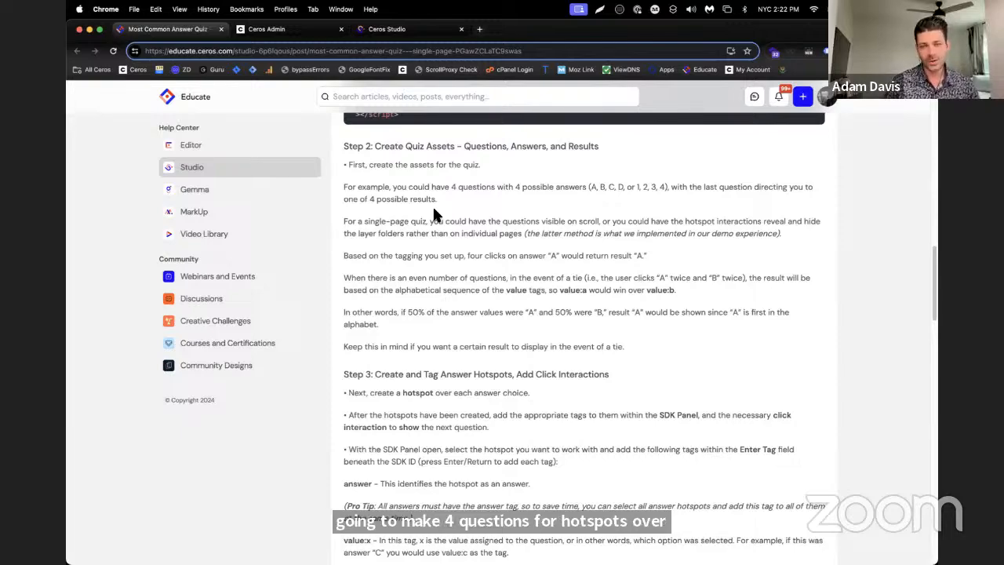
Place a gray square about 217 px wide on the MC SP canvas and duplicate it into a two-by-two answer grid
click(404, 32)
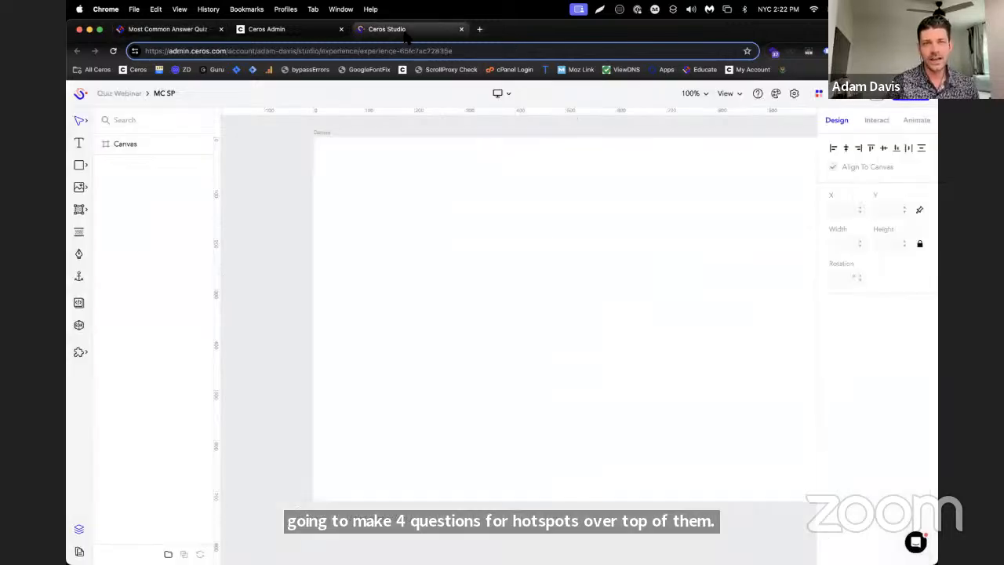
click(80, 164)
click(161, 171)
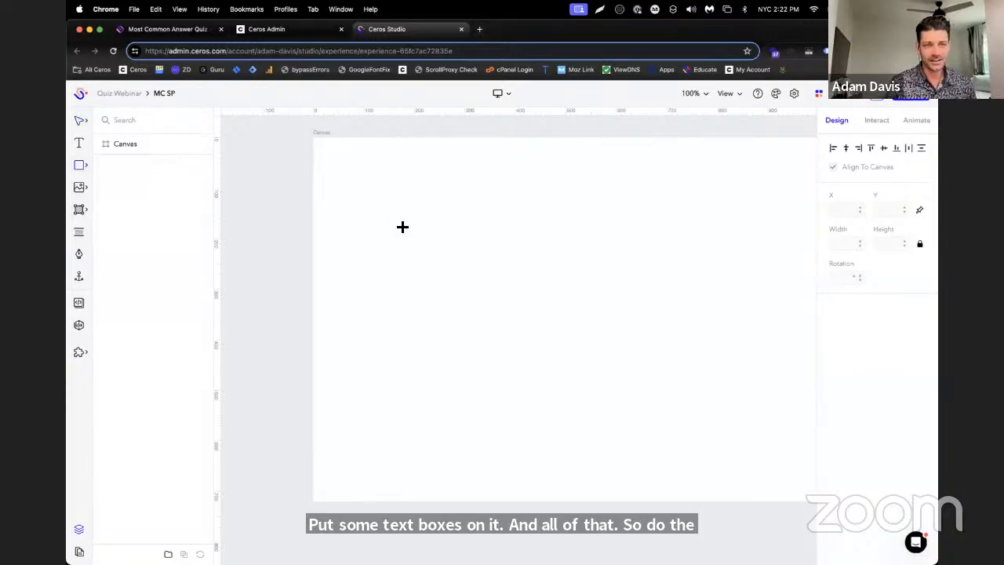
click(418, 225)
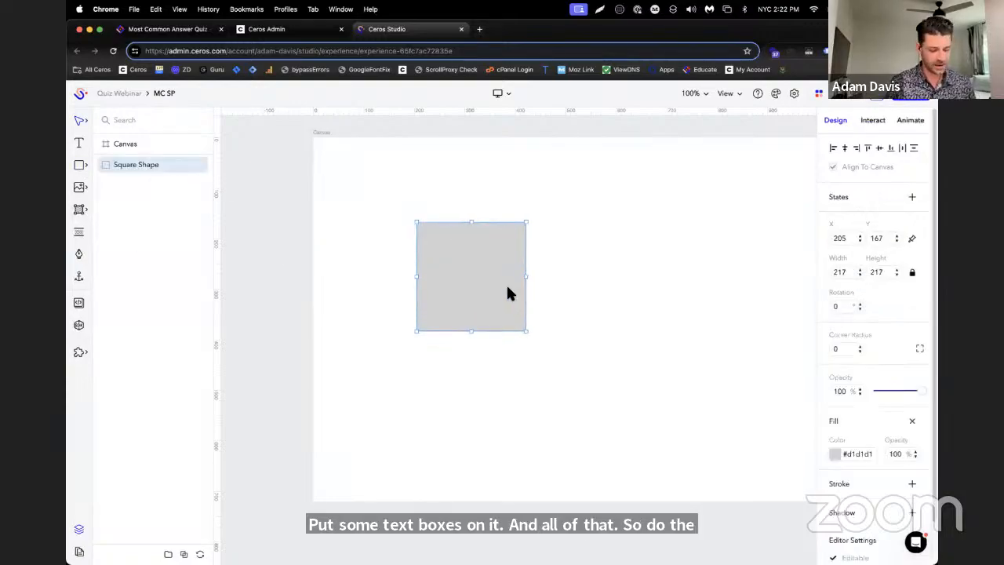
alt+drag(507, 291, 620, 403)
drag(586, 375, 594, 381)
scroll(461, 339, down, 2)
scroll(486, 342, down, 2)
scroll(514, 341, left, 2)
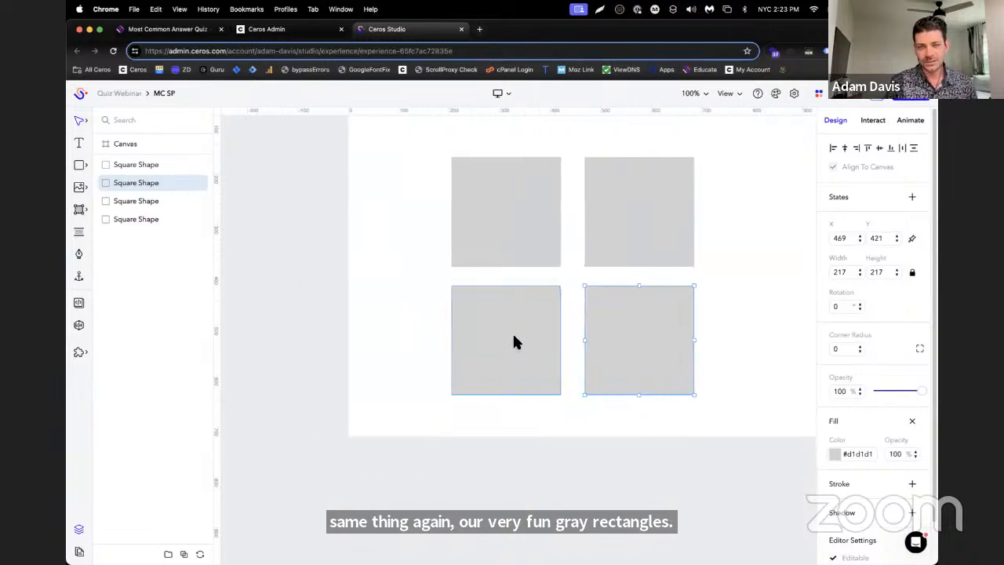
scroll(525, 346, up, 3)
scroll(539, 348, right, 4)
scroll(510, 337, left, 3)
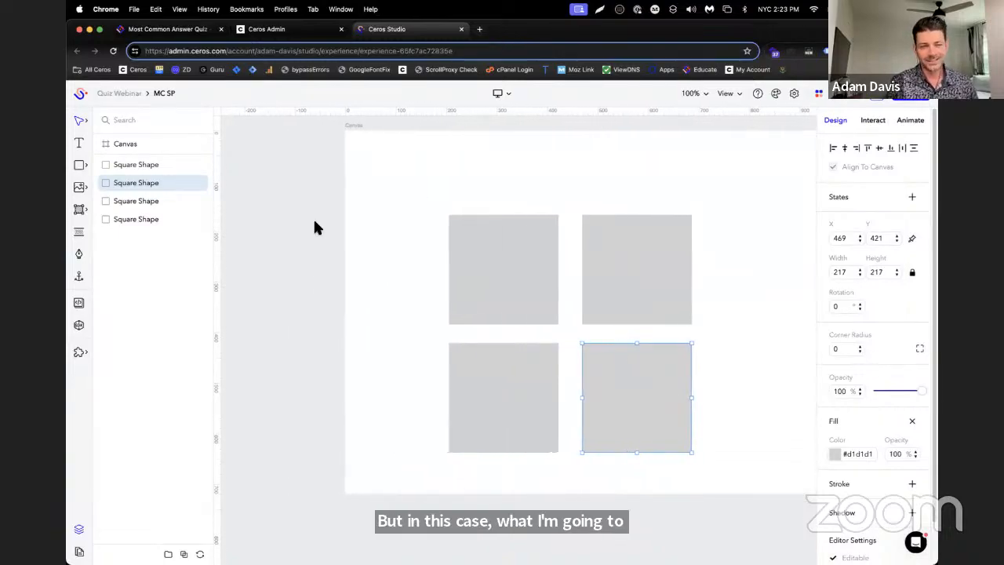
Add a text box about 258 by 65 px above the squares, near the canvas's upper-left corner, reading Q1
click(130, 164)
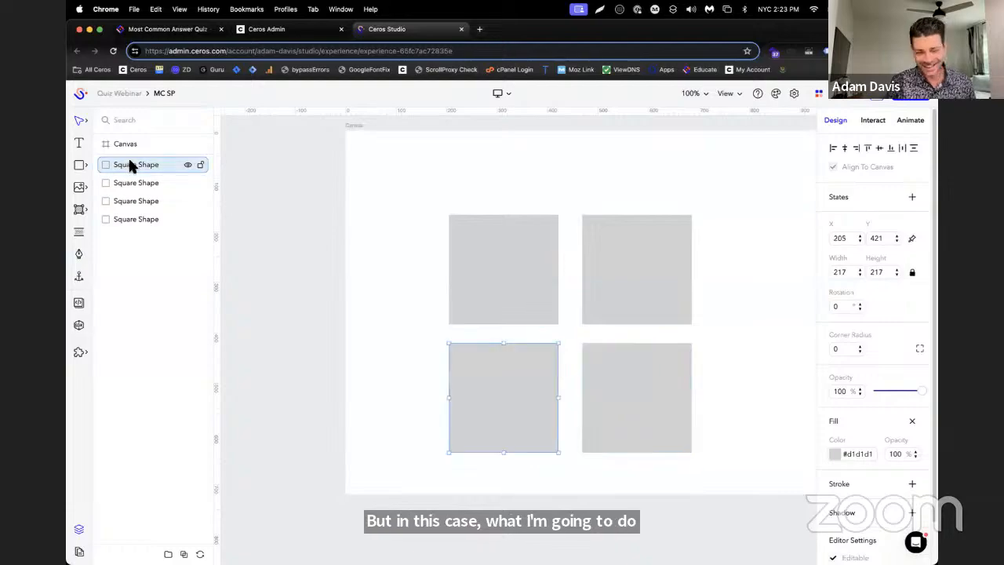
click(78, 144)
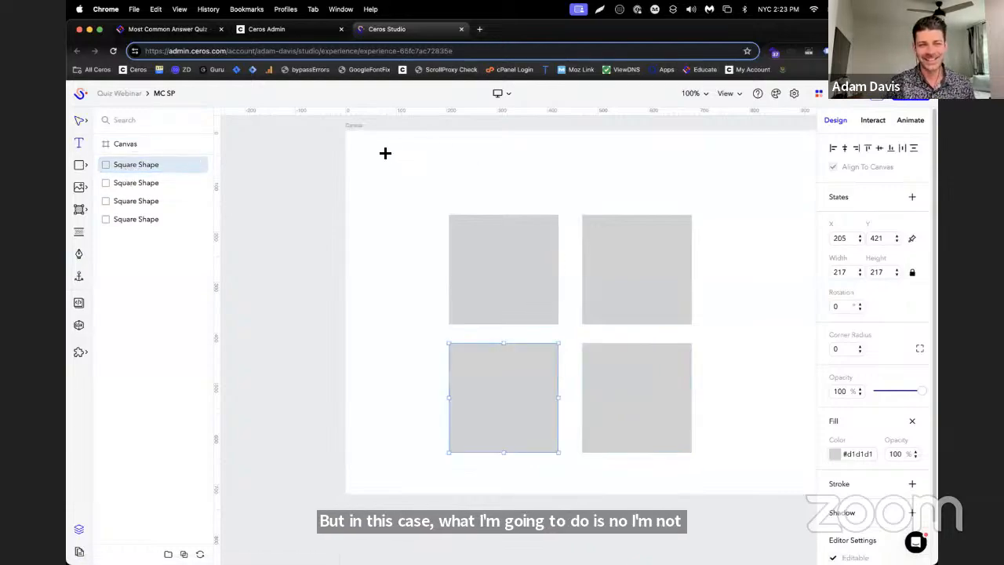
drag(384, 151, 514, 184)
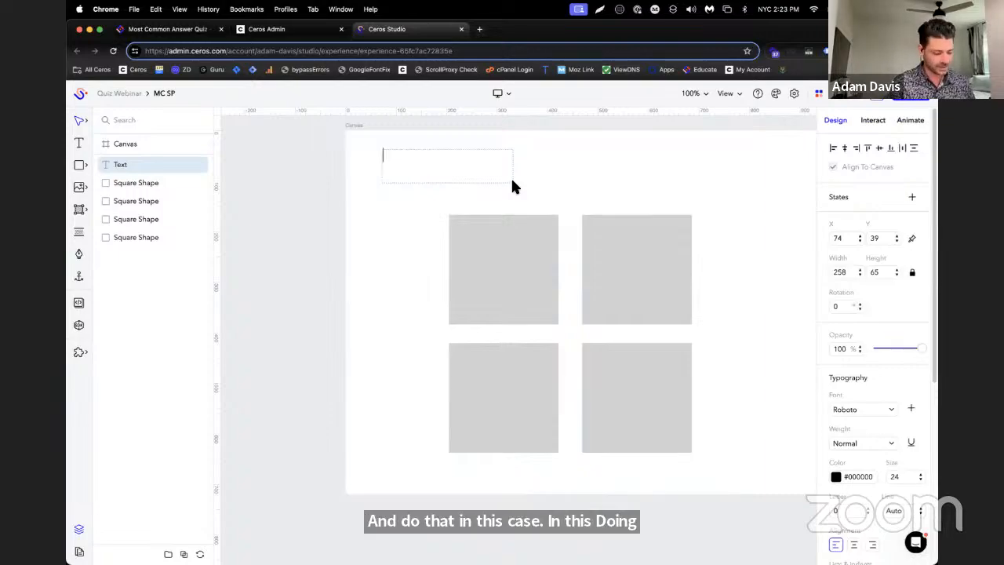
text(Q1)
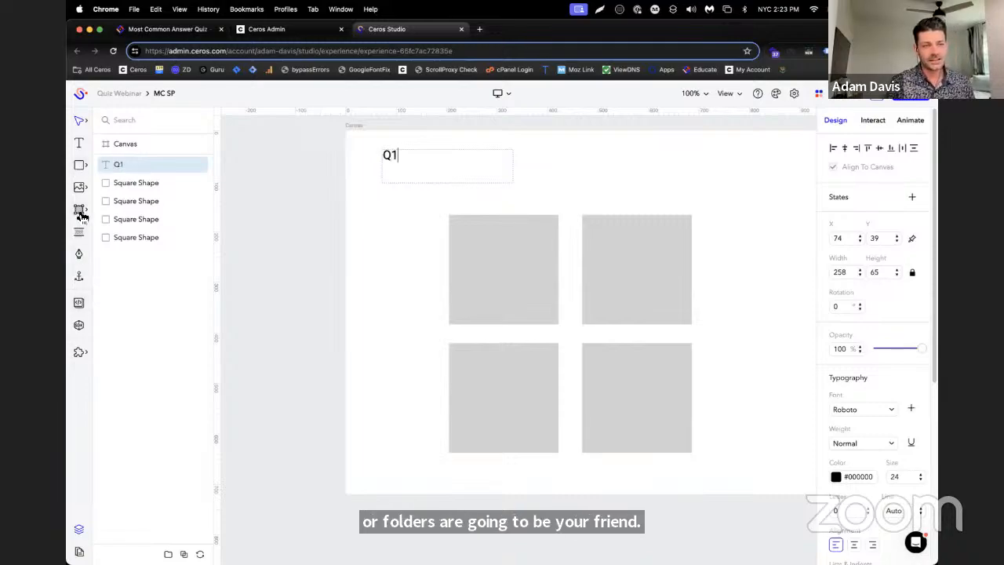
Draw a hotspot about 251 by 244 px over the upper-left gray square and make three duplicates of it
click(79, 210)
click(129, 210)
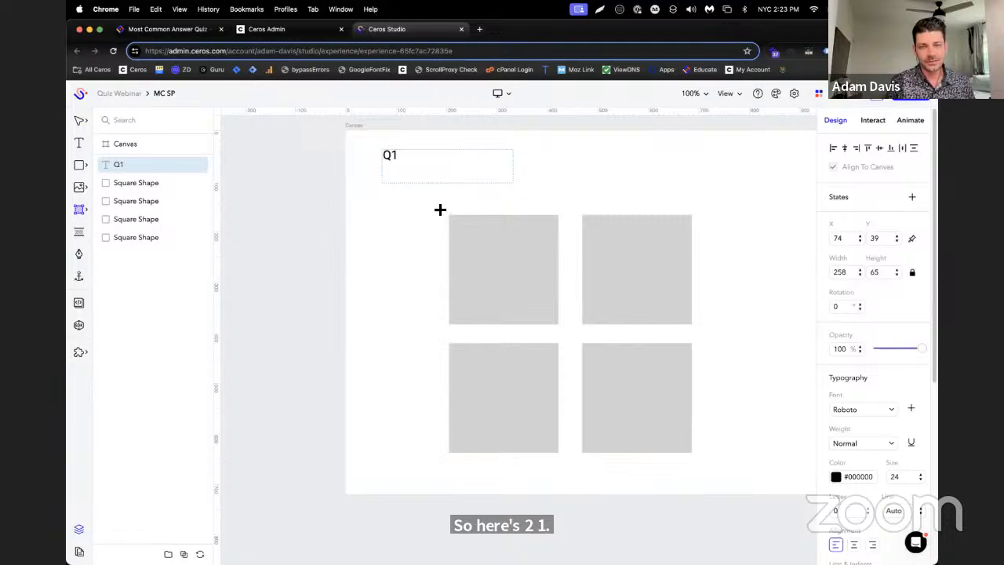
mouse_move(440, 210)
mouse_down()
mouse_move(516, 295)
mouse_move(568, 332)
mouse_up()
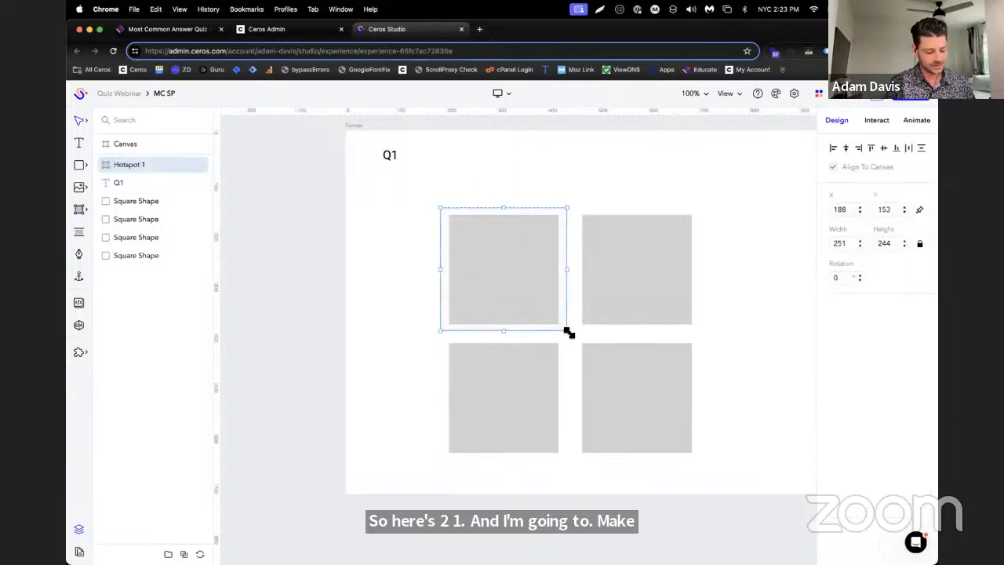
key(super+d)
key(super+d)
key(super+d)
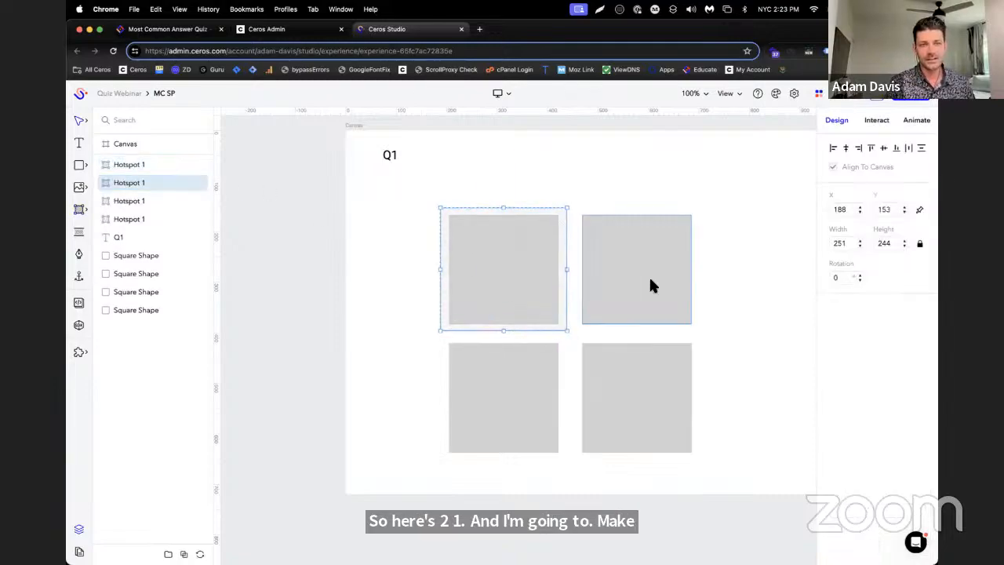
Move the three duplicate hotspots over the upper-right, lower-left and lower-right gray squares
drag(538, 272, 651, 276)
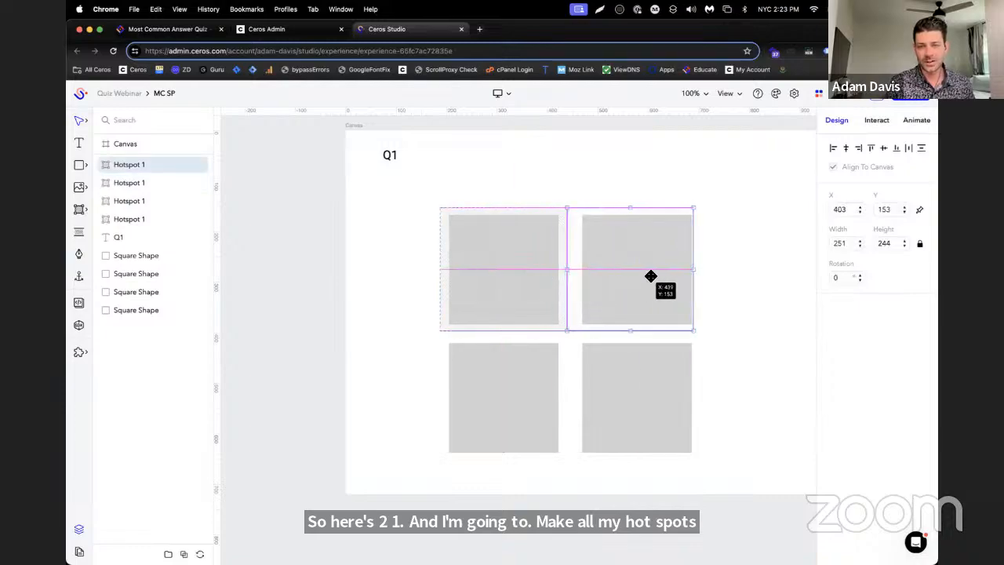
click(129, 182)
click(129, 201)
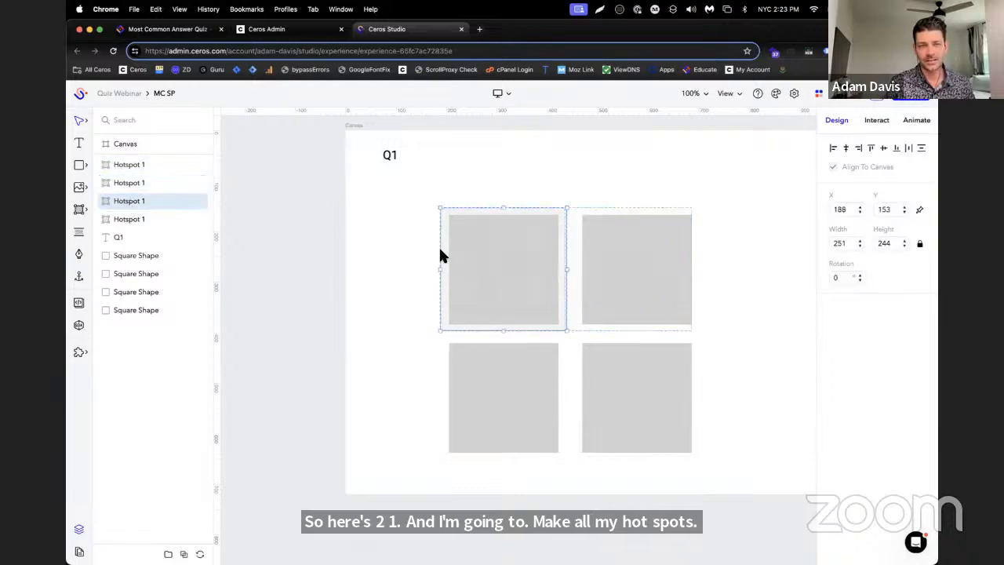
drag(440, 255, 493, 384)
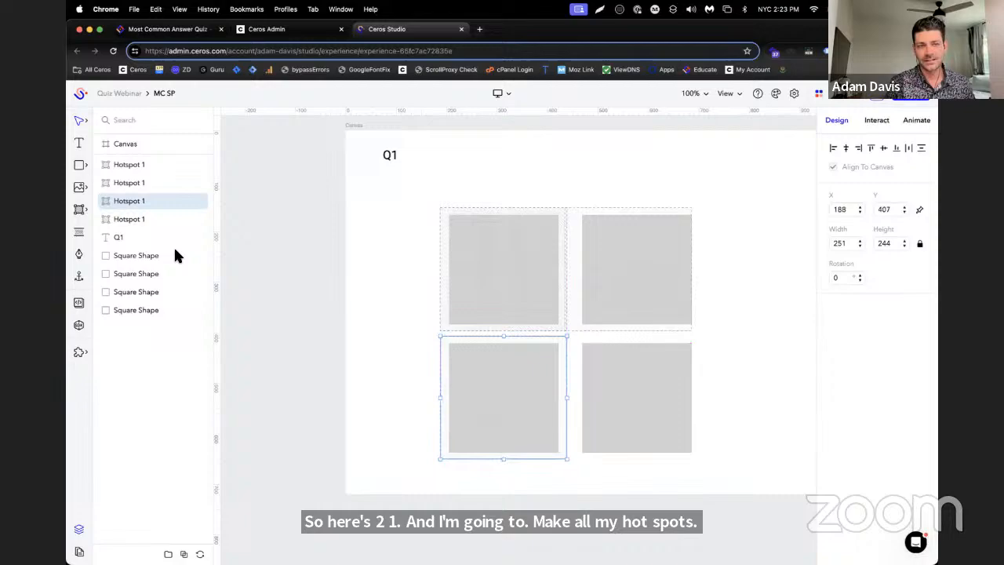
click(131, 219)
drag(459, 290, 619, 408)
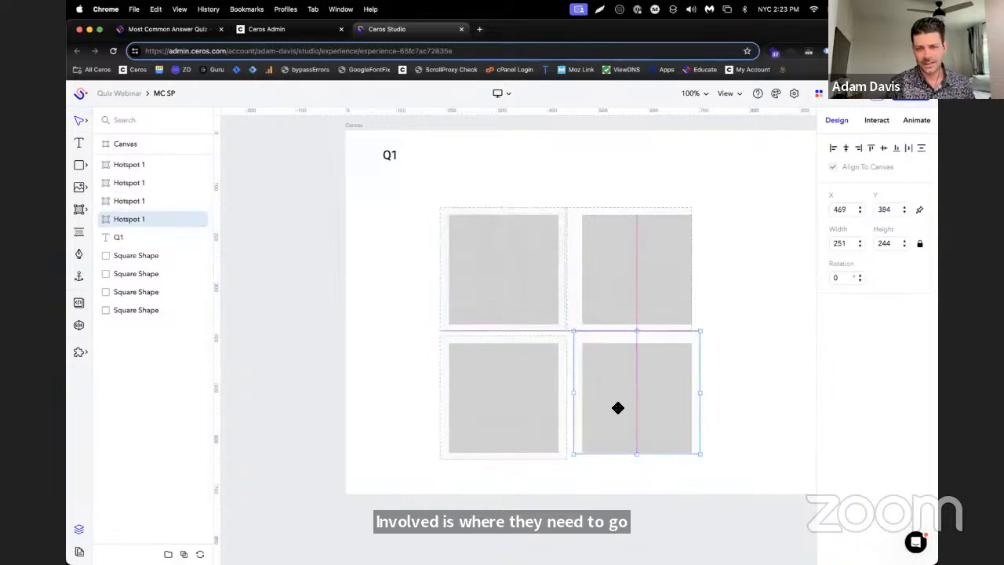
Put the upper-left square's hotspot first in the layer order and rename the upper-right one Hotspot 2
click(146, 181)
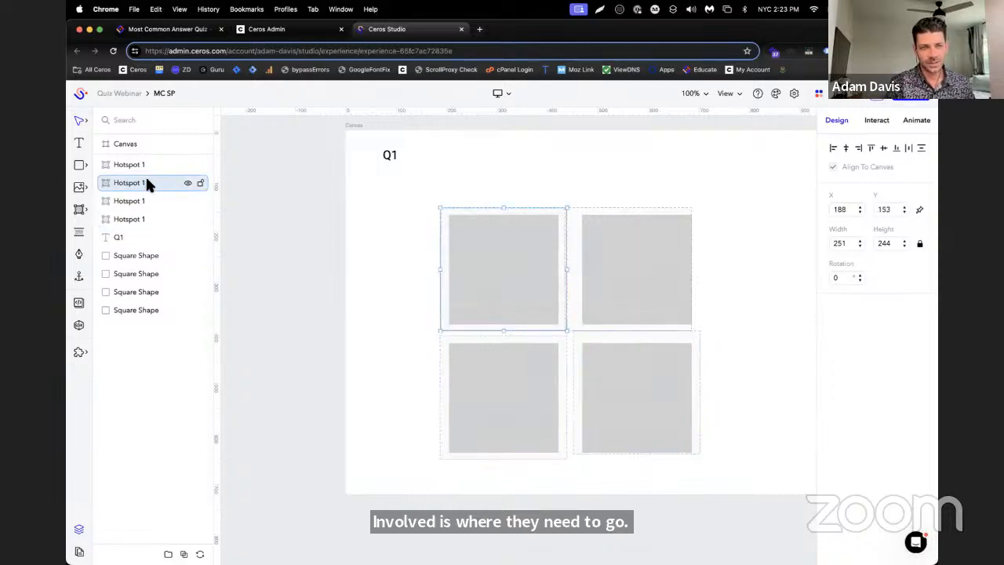
drag(146, 180, 147, 160)
click(149, 182)
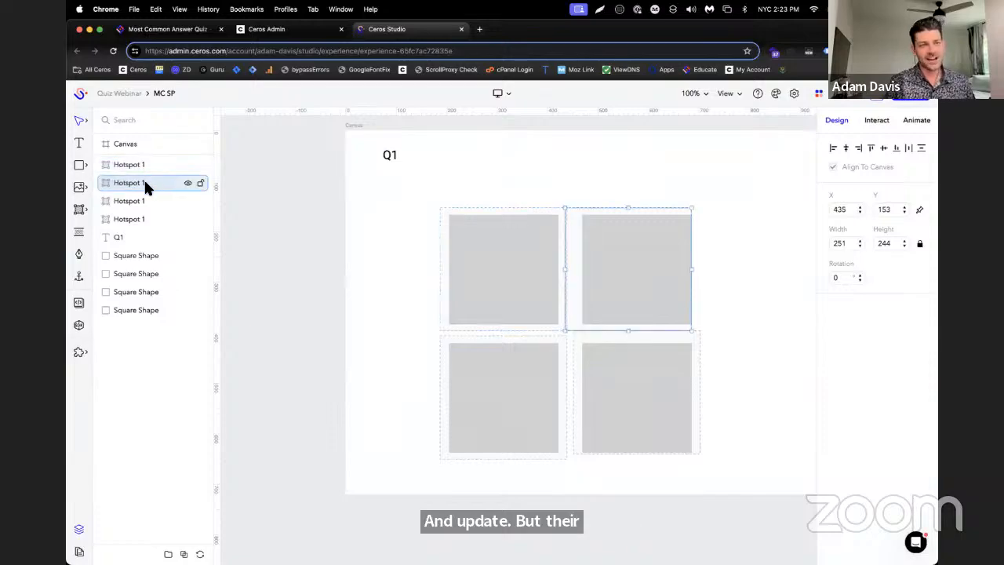
double_click(144, 182)
click(159, 183)
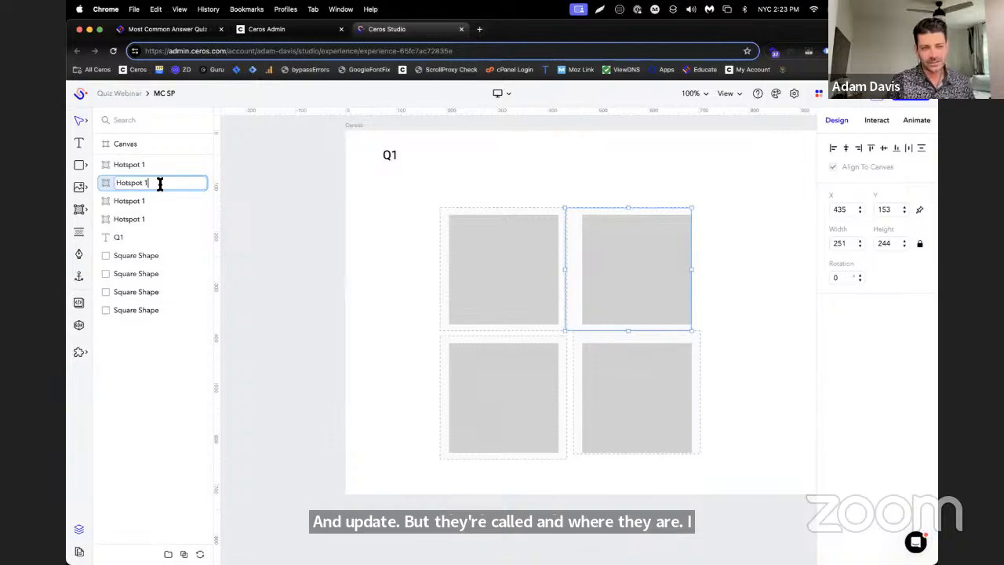
key(Return)
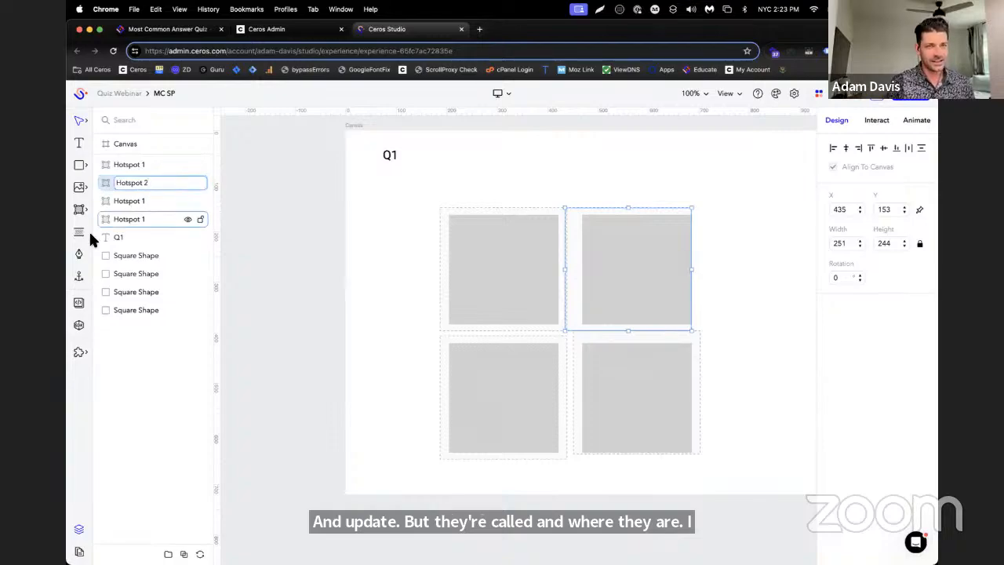
Rename the lower-left square's hotspot as Hotspot 4
double_click(122, 200)
click(152, 201)
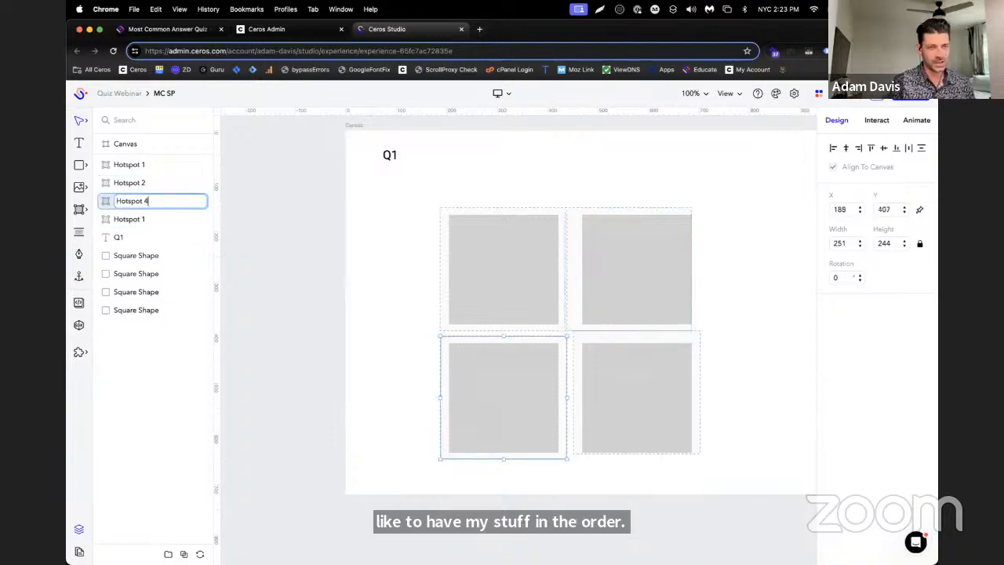
key(Return)
Rename the lower-right square's hotspot as Hotspot 4
click(153, 219)
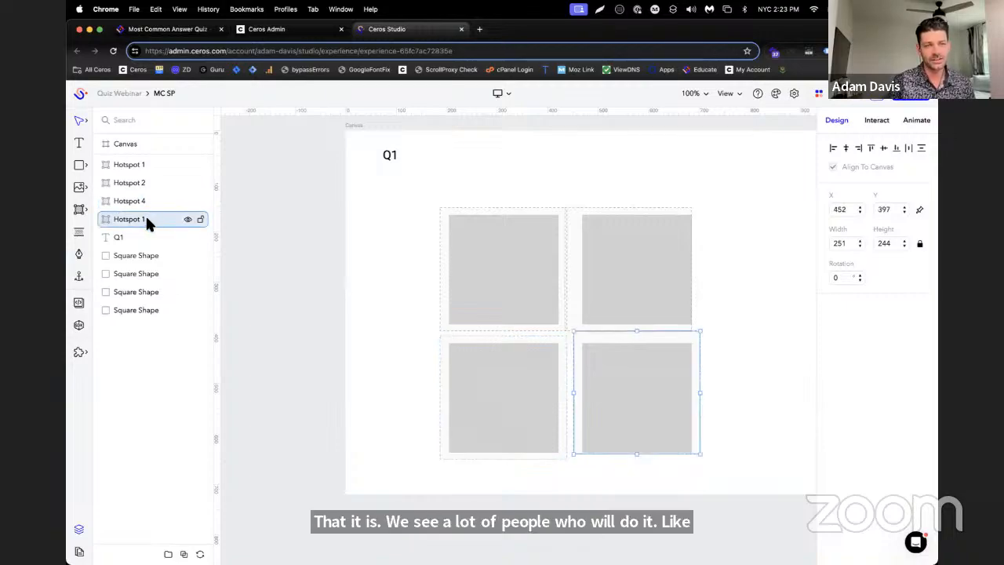
double_click(145, 215)
click(164, 218)
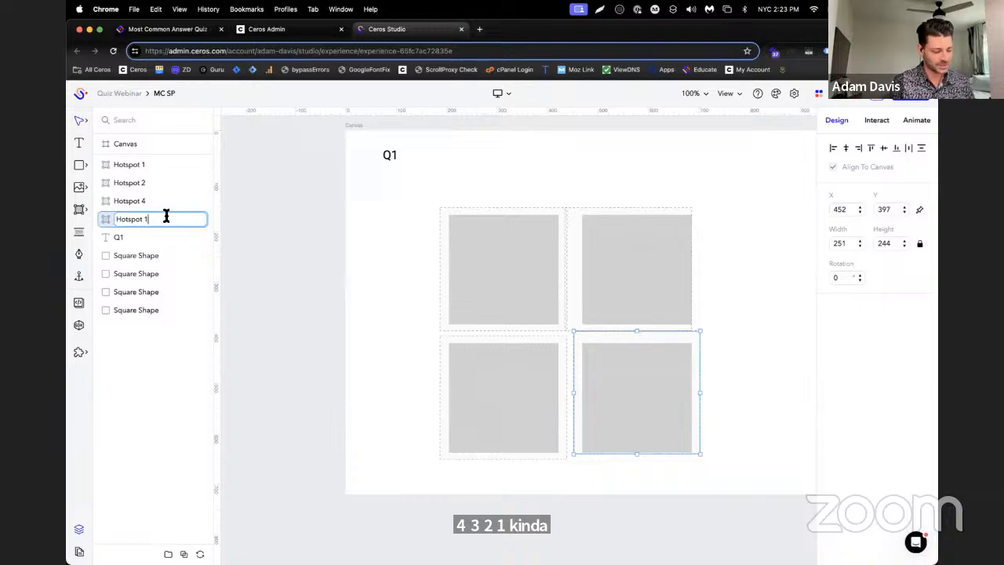
key(BackSpace)
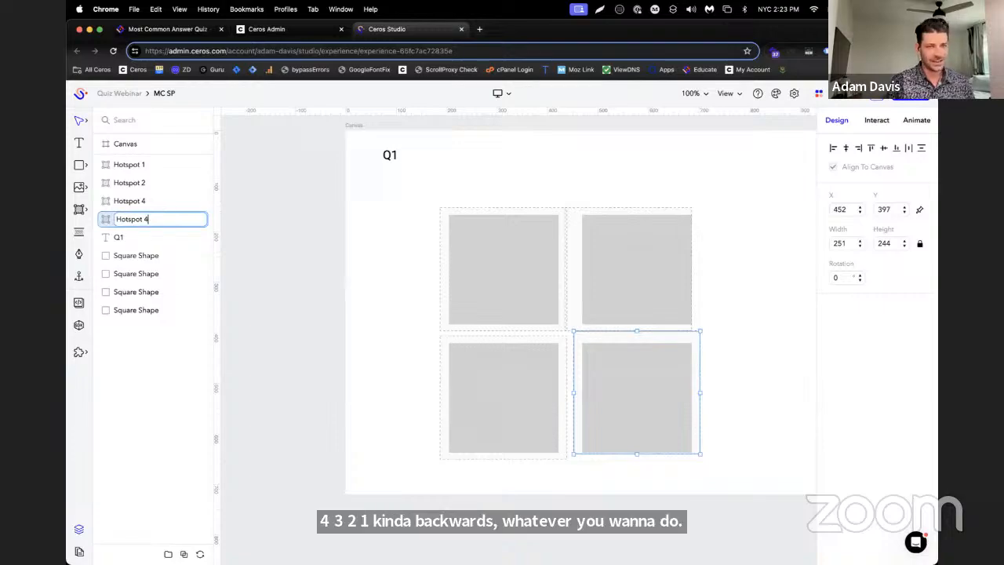
Rename the lower-left square's hotspot as Hotspot 3
click(146, 200)
double_click(152, 202)
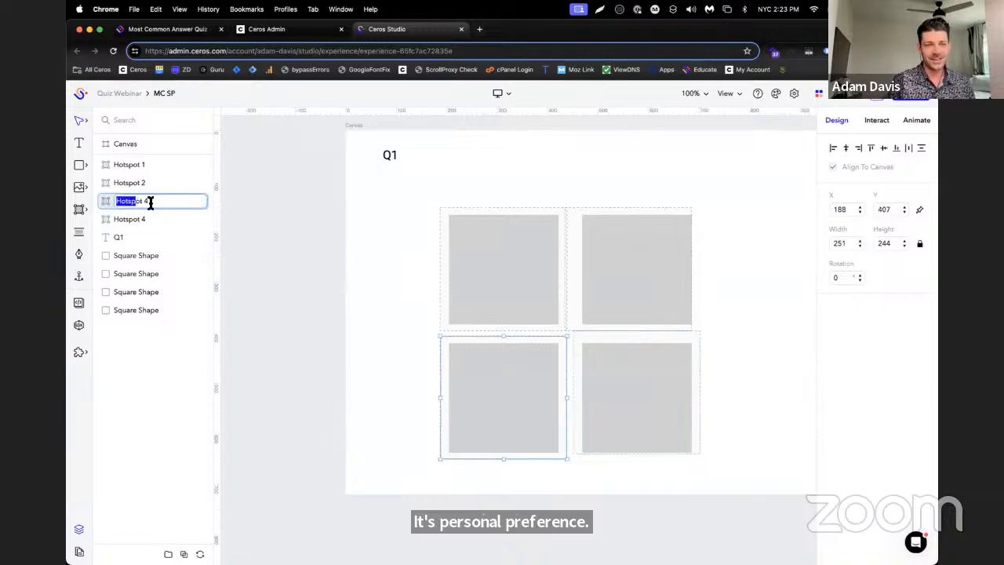
click(148, 201)
key(BackSpace)
text(3)
key(Return)
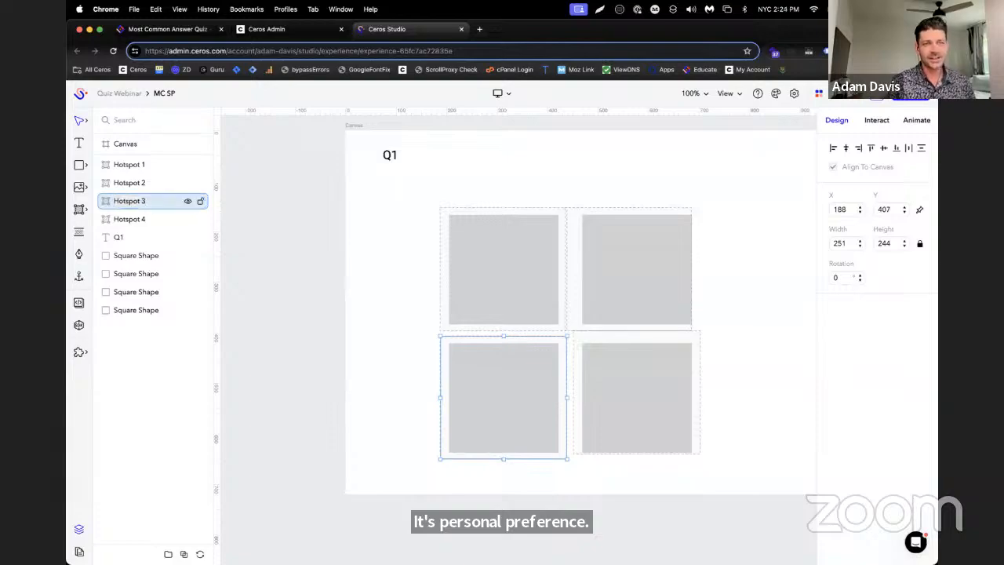
Select all four hotspots together, and read the Educate article's Step 3 on the answer, value and question tags
click(149, 164)
shift+click(157, 219)
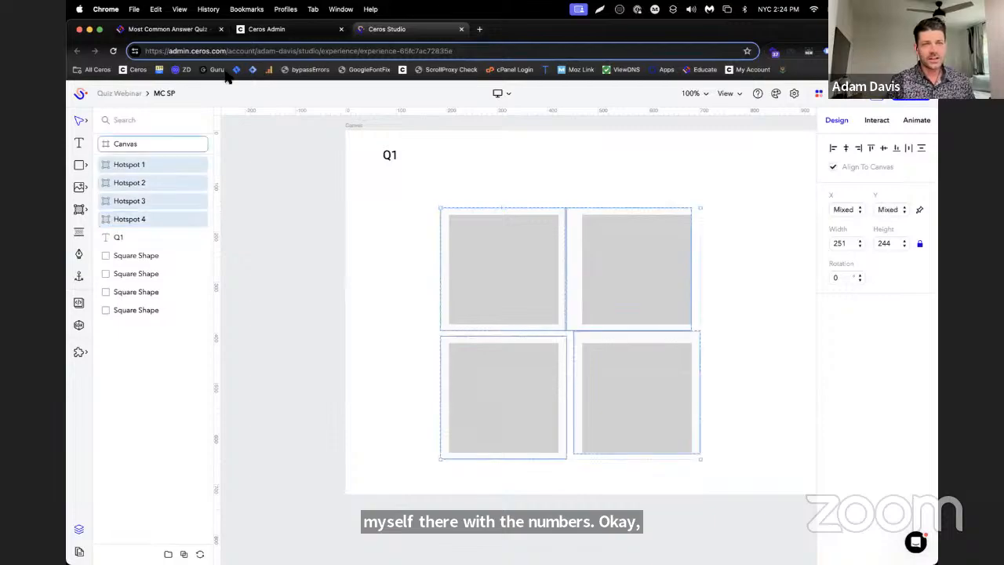
click(168, 29)
scroll(663, 286, down, 5)
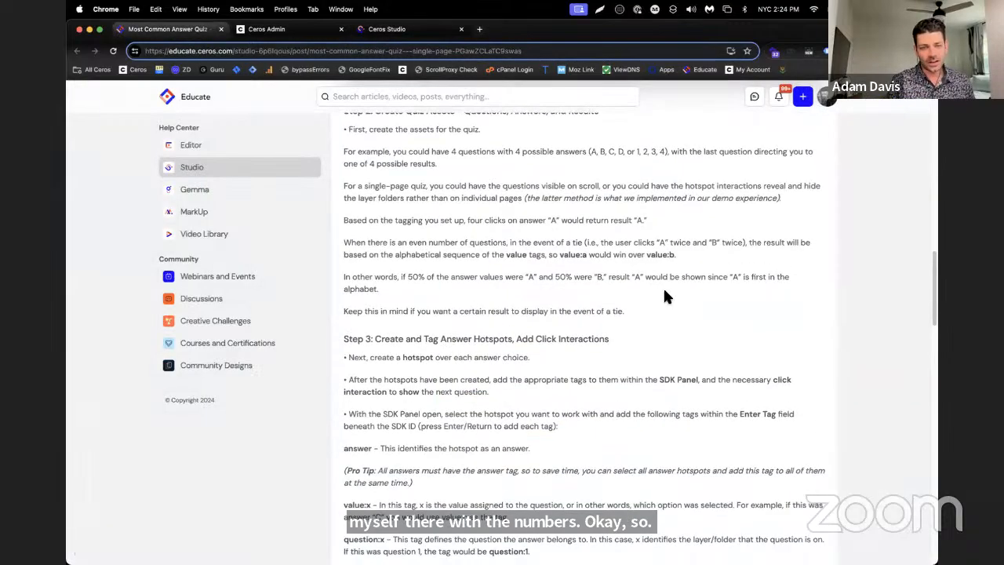
scroll(663, 294, down, 2)
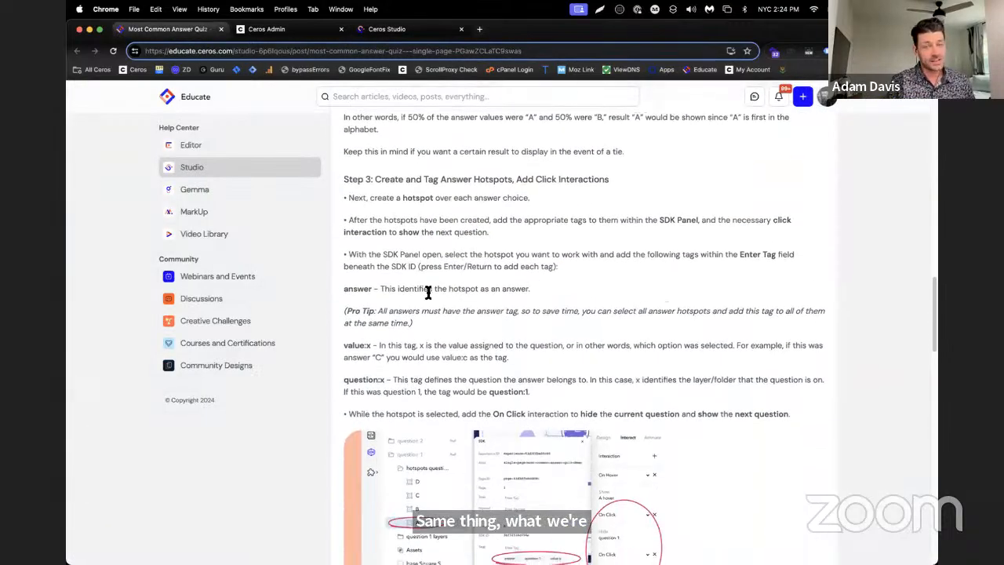
double_click(348, 291)
scroll(350, 292, down, 1)
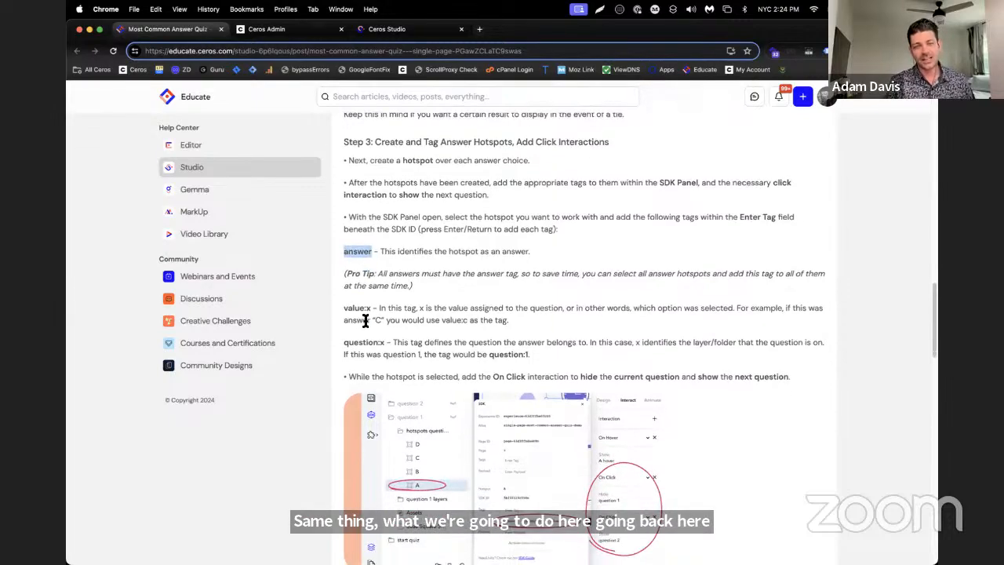
double_click(353, 308)
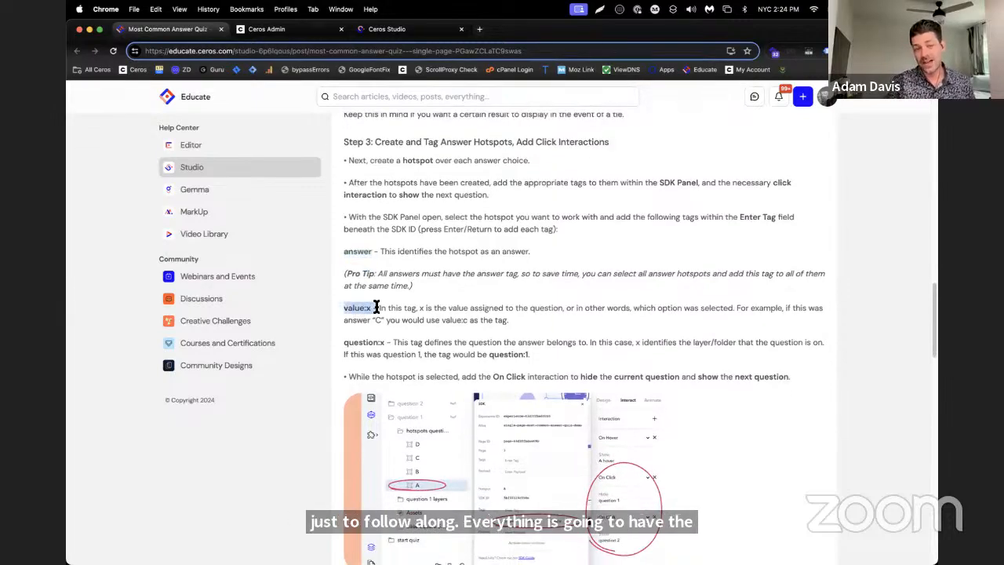
click(487, 293)
scroll(487, 292, down, 1)
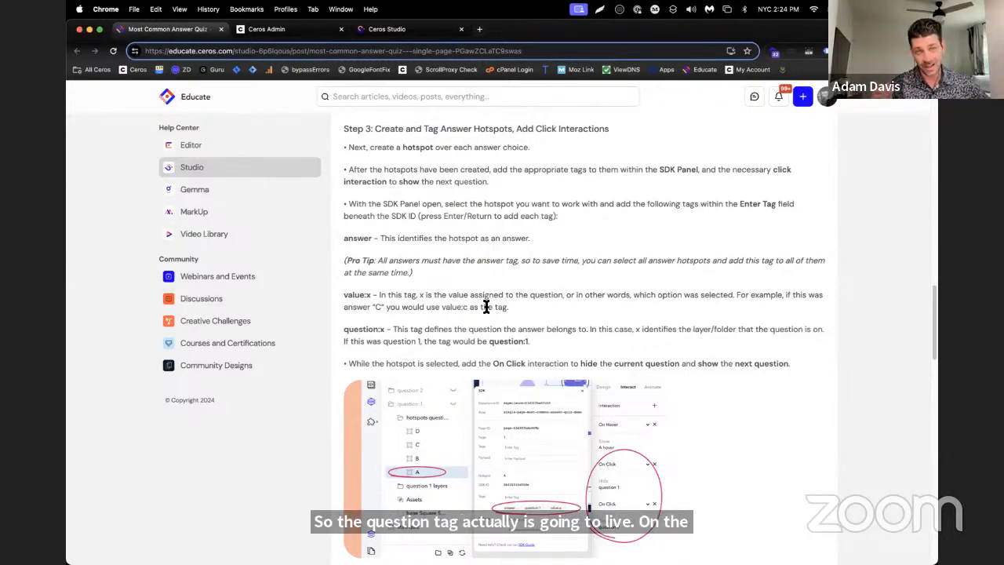
Back in Ceros Studio, add the SDK tags answer and question:1 to all four selected hotspots
click(375, 29)
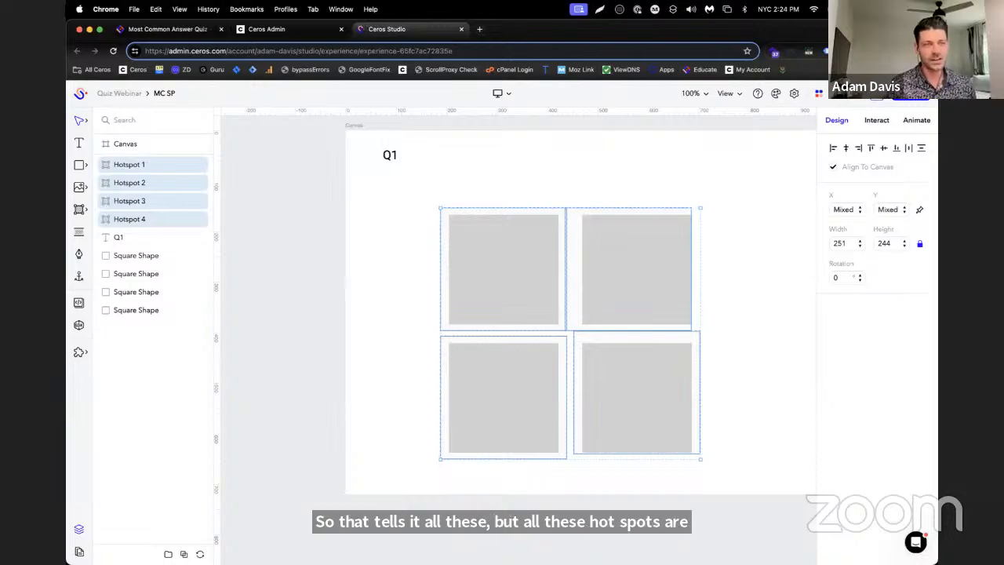
click(77, 326)
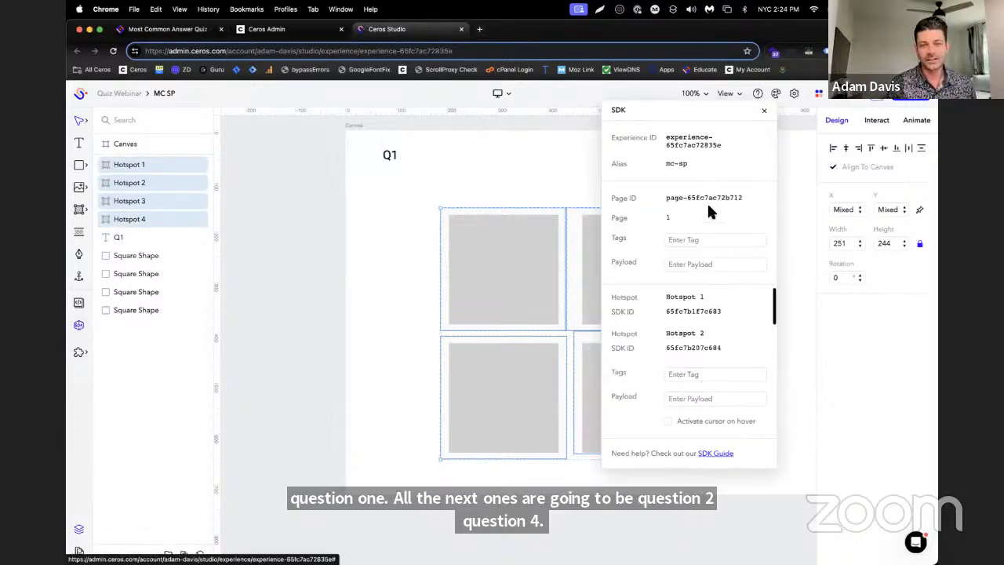
click(694, 374)
text(ans)
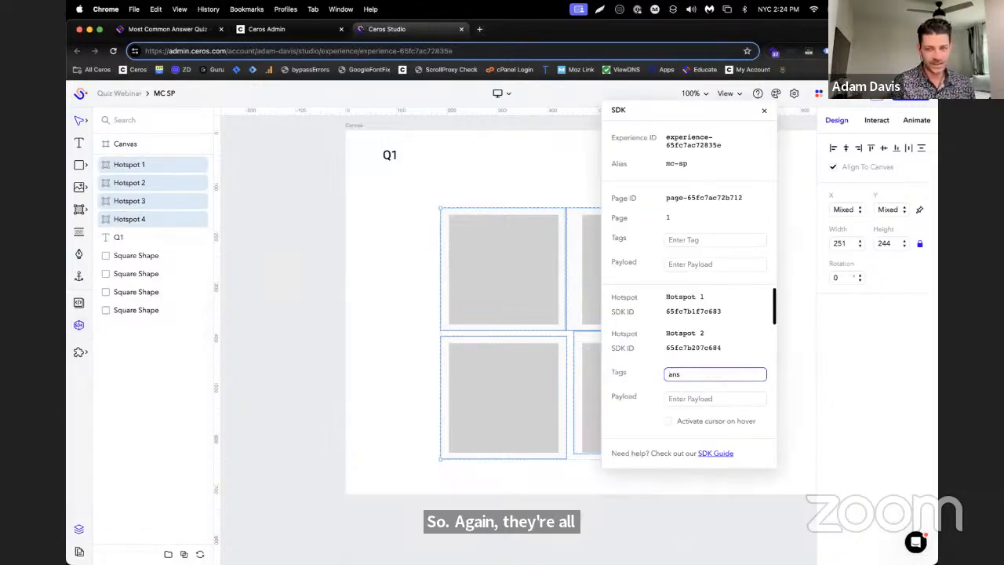
text(wer)
key(Return)
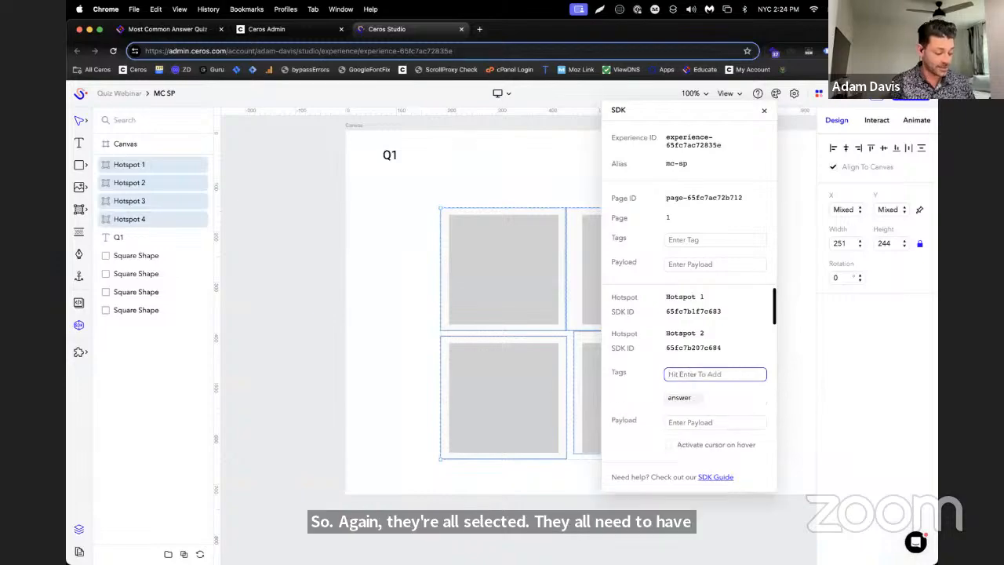
text(question)
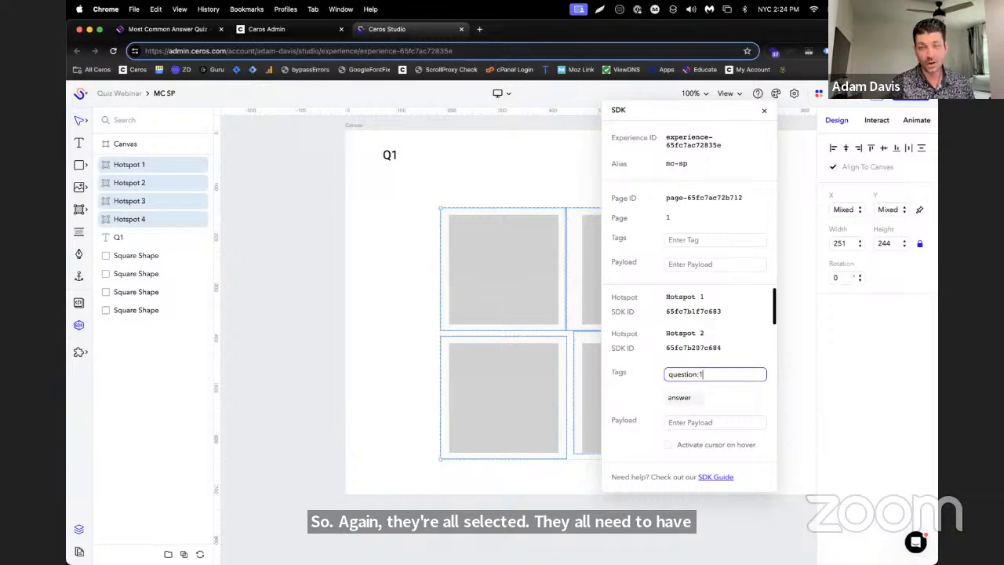
text(:1)
key(Return)
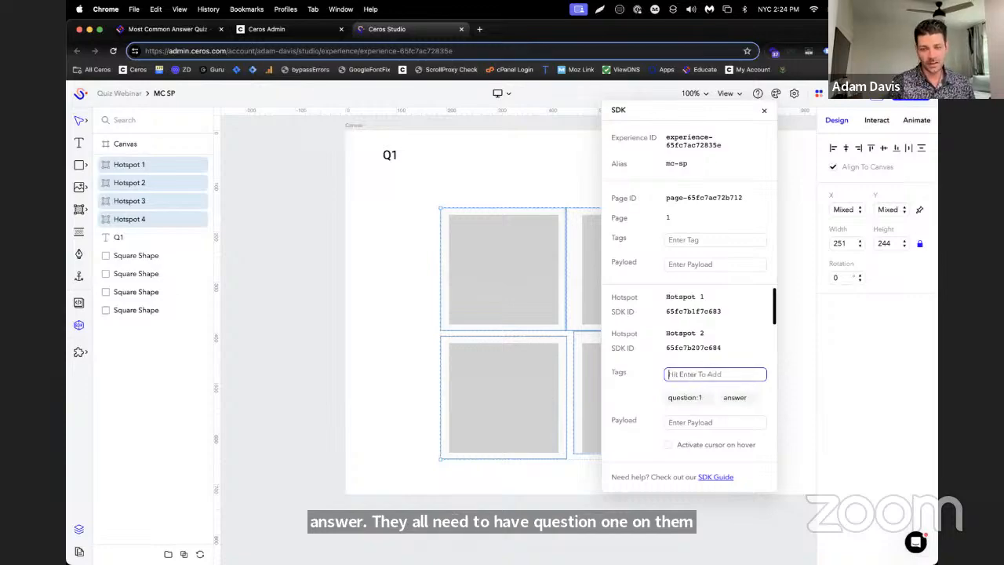
Add the SDK tag value:a to Hotspot 1 alone
click(112, 165)
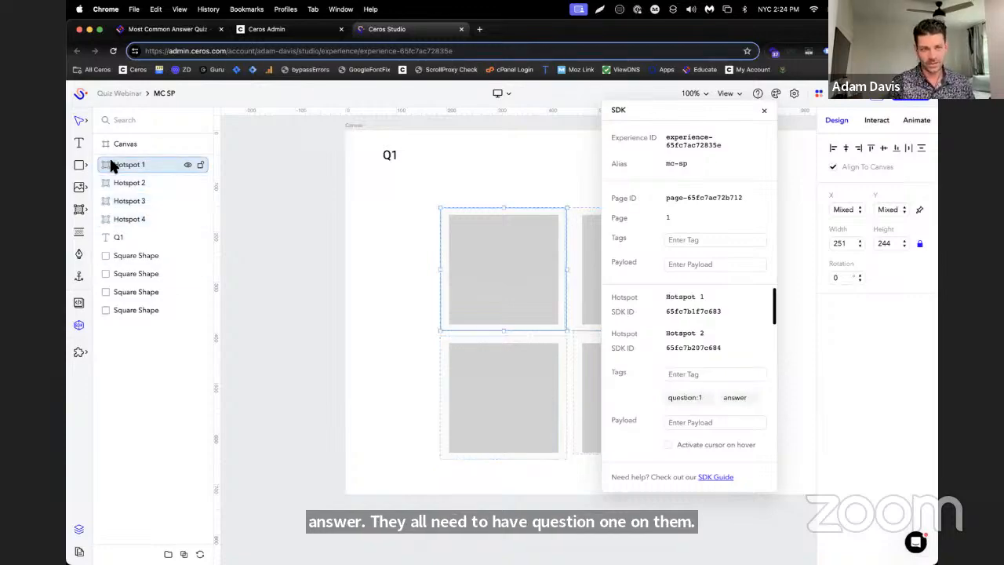
click(733, 349)
text(value)
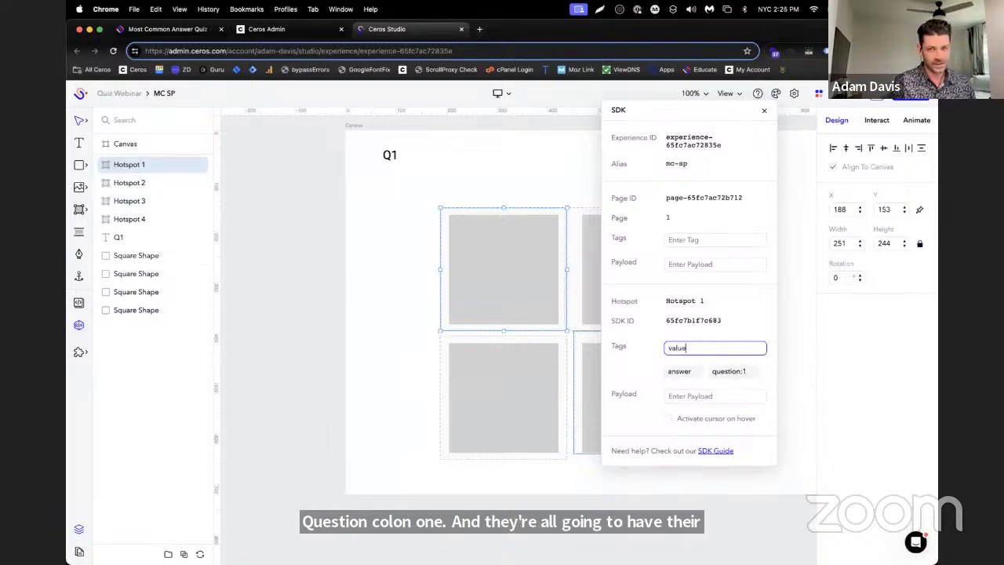
text(:)
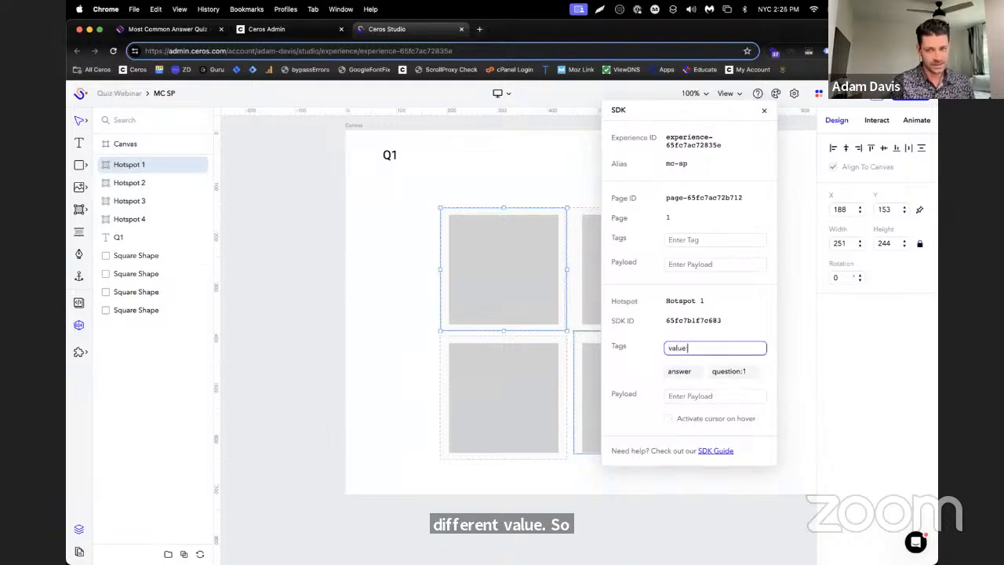
text(a)
key(Return)
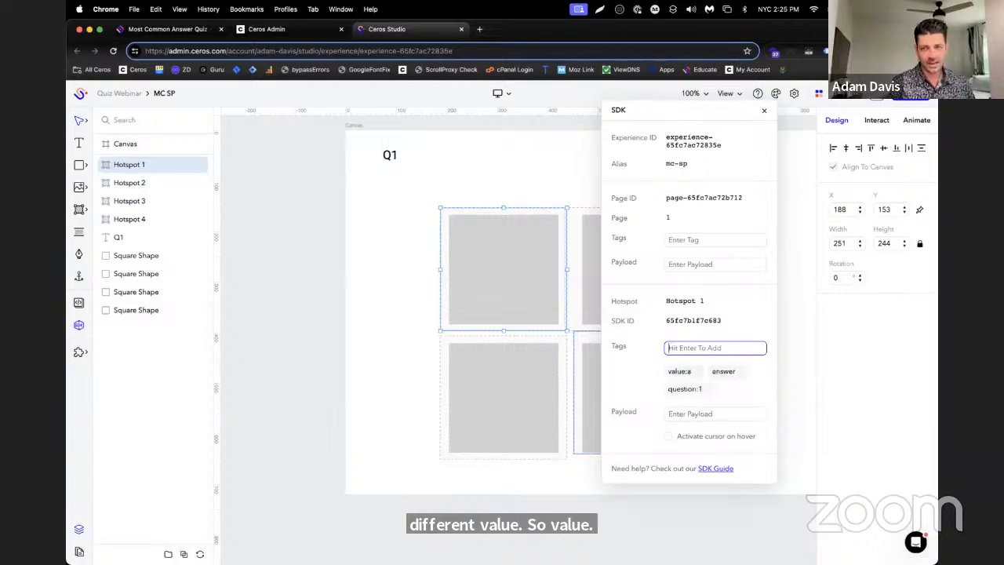
Add the SDK tag value:b to Hotspot 2
click(155, 194)
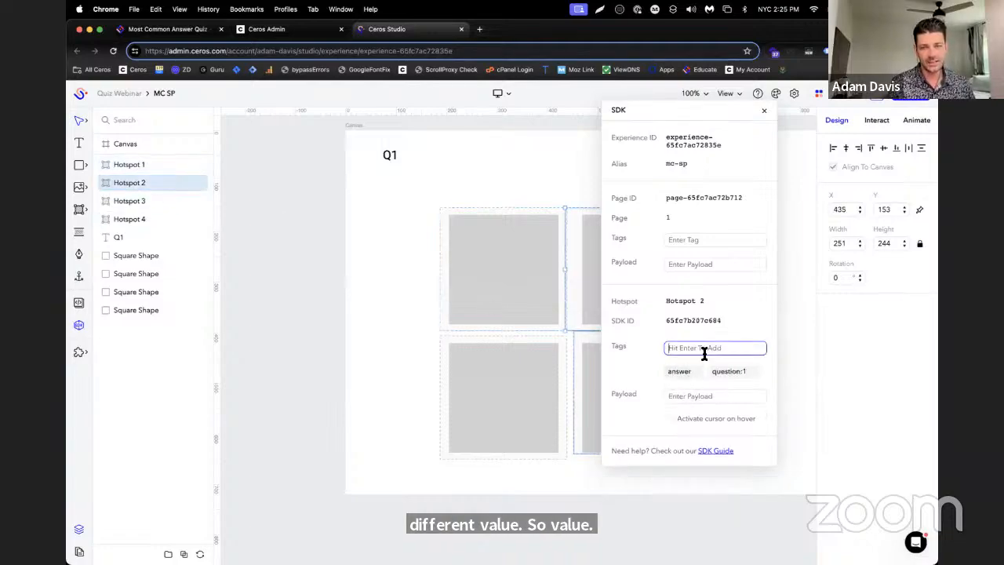
text(value)
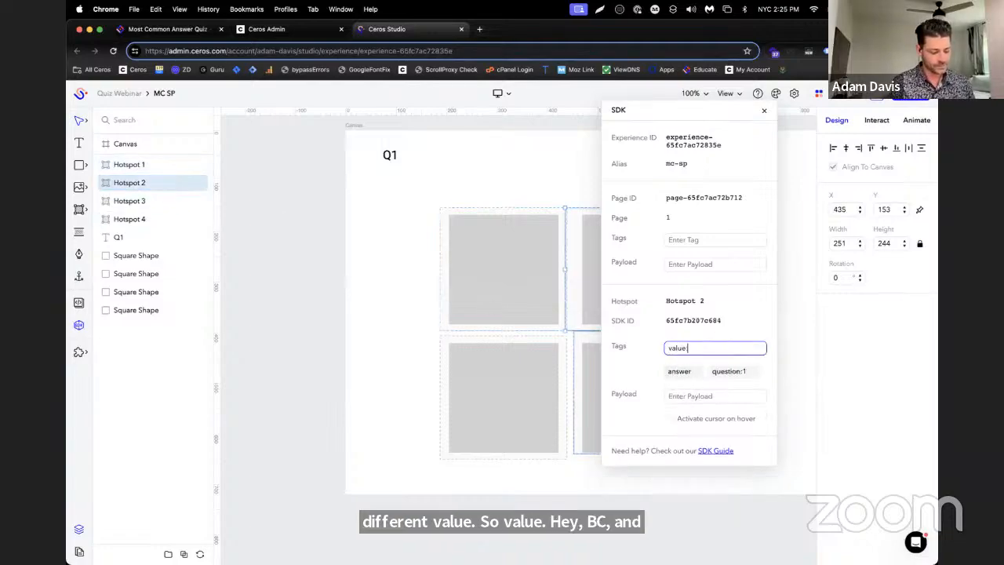
text(:b)
key(Return)
Add the SDK tag value:c to Hotspot 3
click(119, 201)
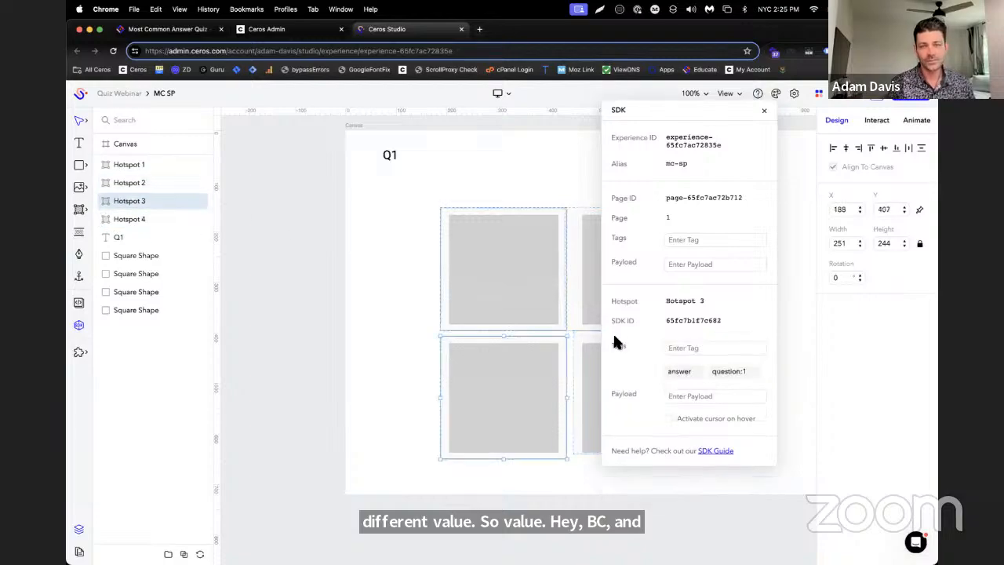
click(709, 347)
text(value)
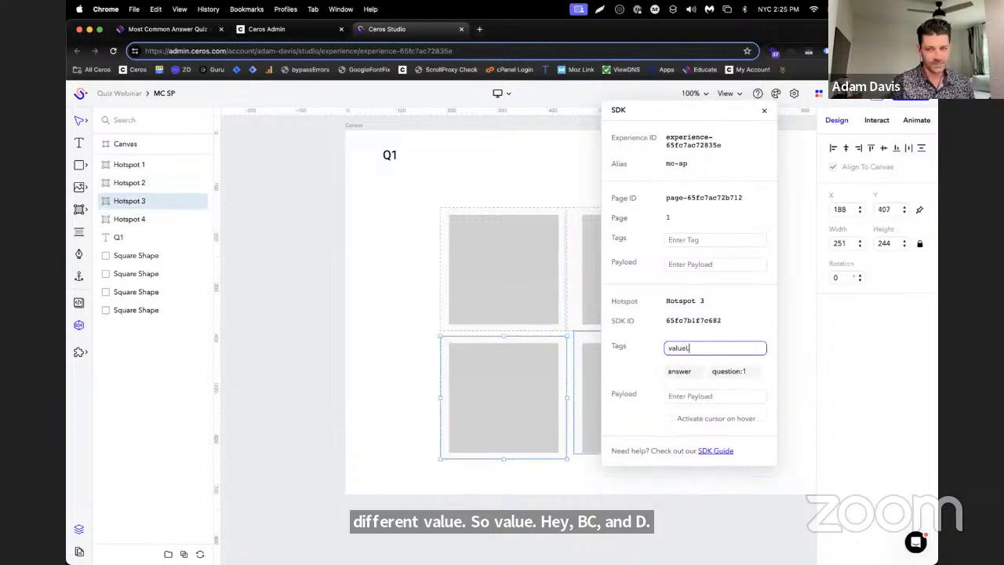
text(:c)
key(Return)
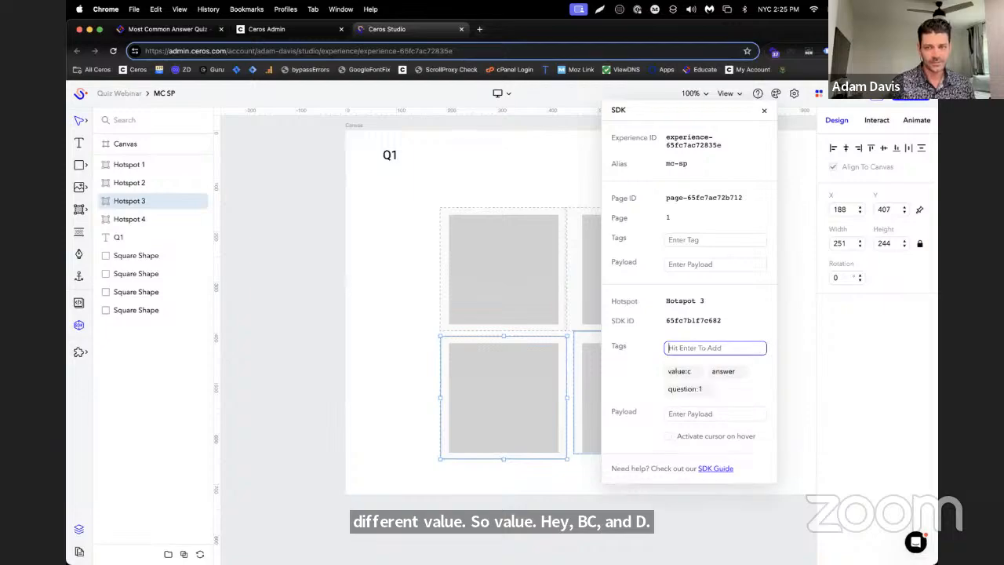
Add the SDK tag value:d to Hotspot 4
click(124, 222)
click(708, 348)
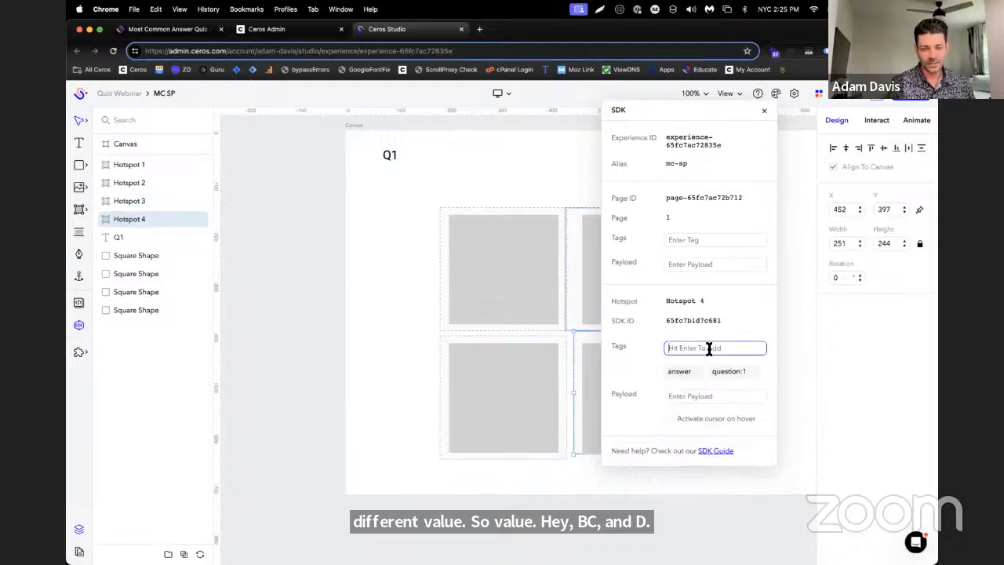
text(value)
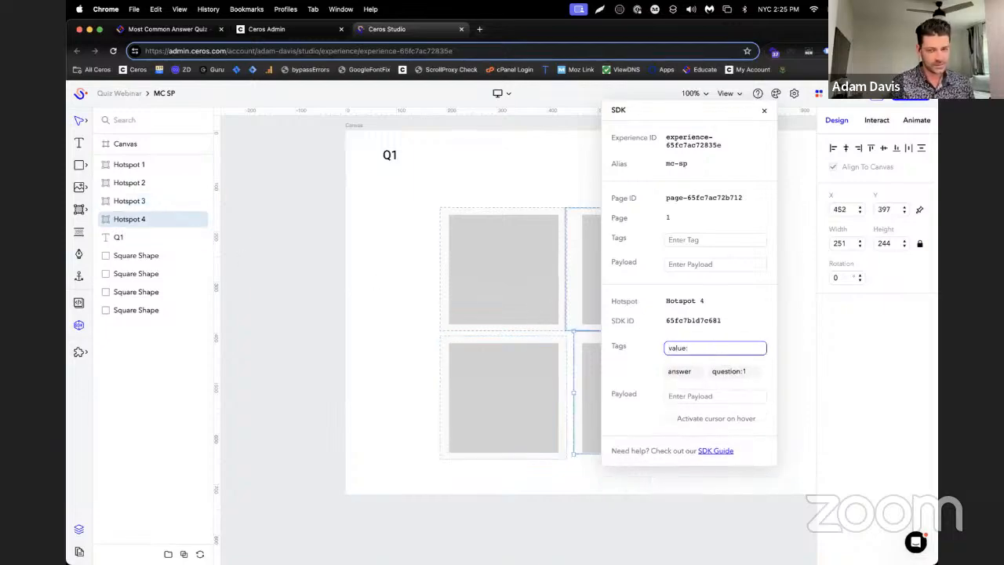
text(:d)
key(Return)
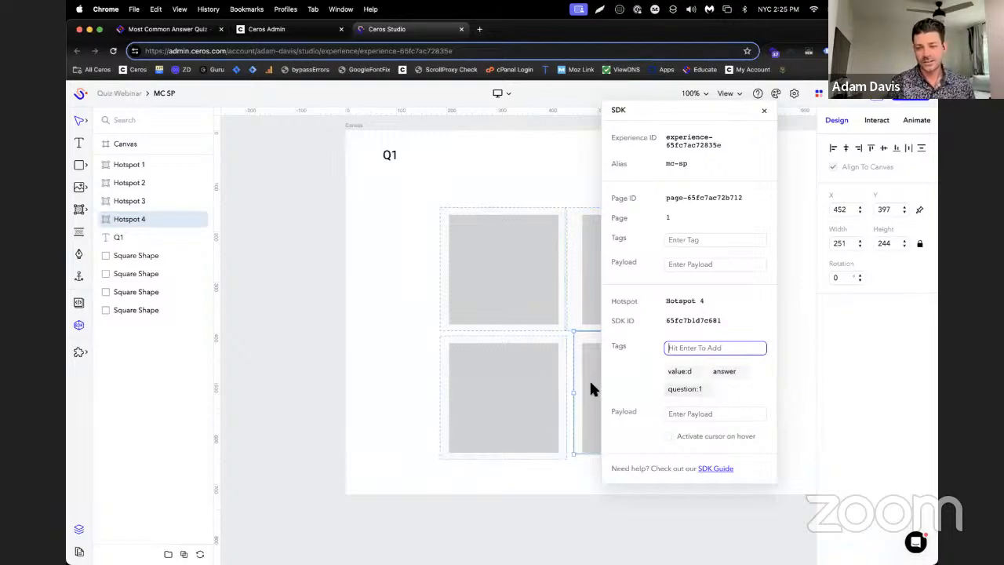
Create a text box reading A, place it on the upper-left grey square, and move the SDK window off the squares
click(79, 144)
drag(371, 234, 402, 267)
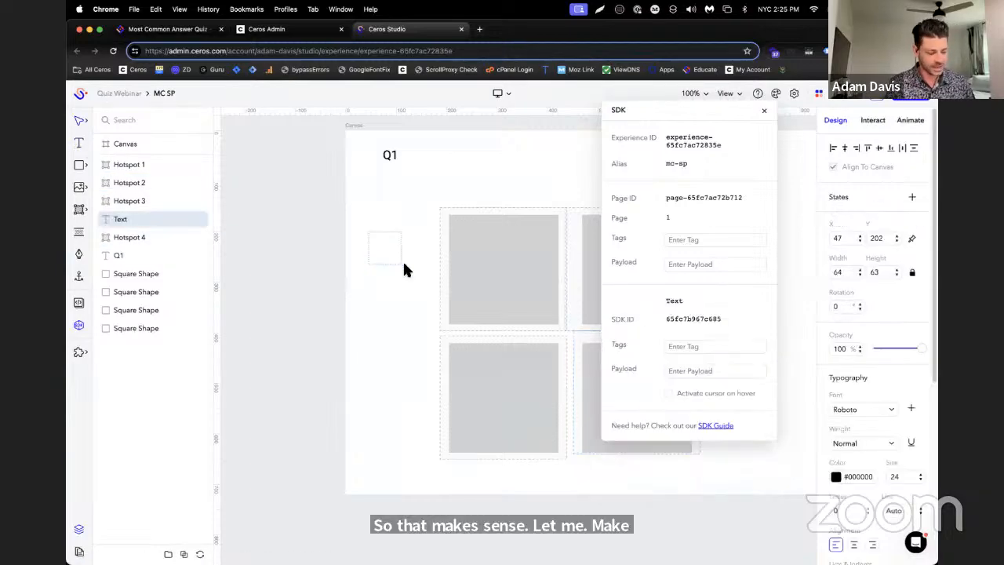
text(A)
click(312, 209)
drag(379, 250, 500, 253)
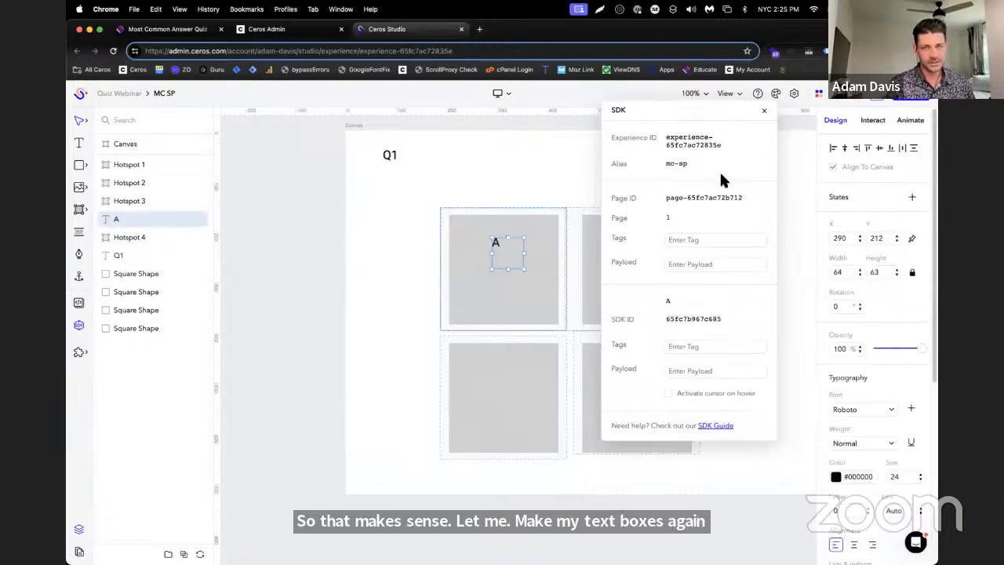
drag(297, 173, 290, 162)
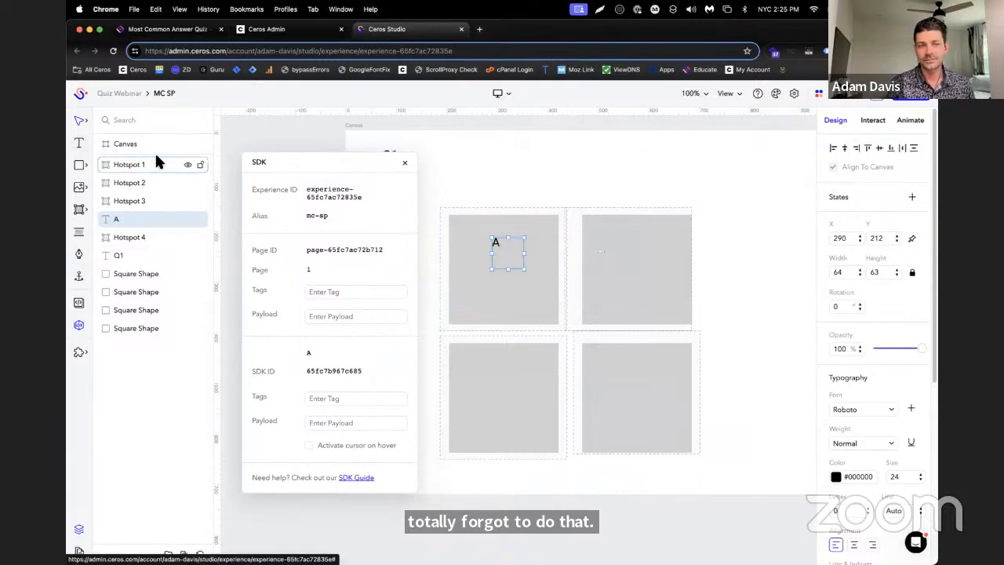
Add a text box reading B on the upper-right grey square
click(80, 147)
drag(596, 240, 630, 275)
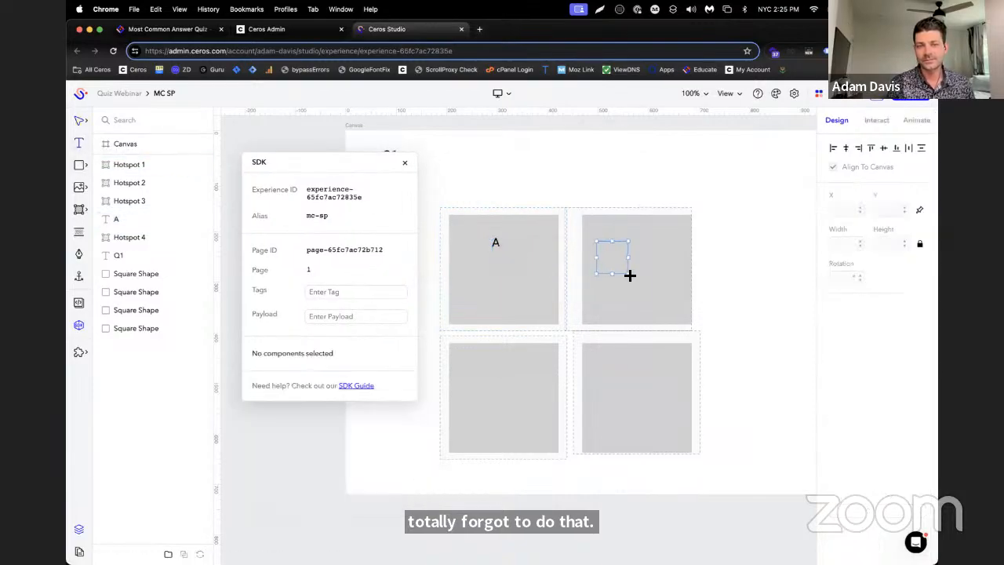
text(b)
key(BackSpace)
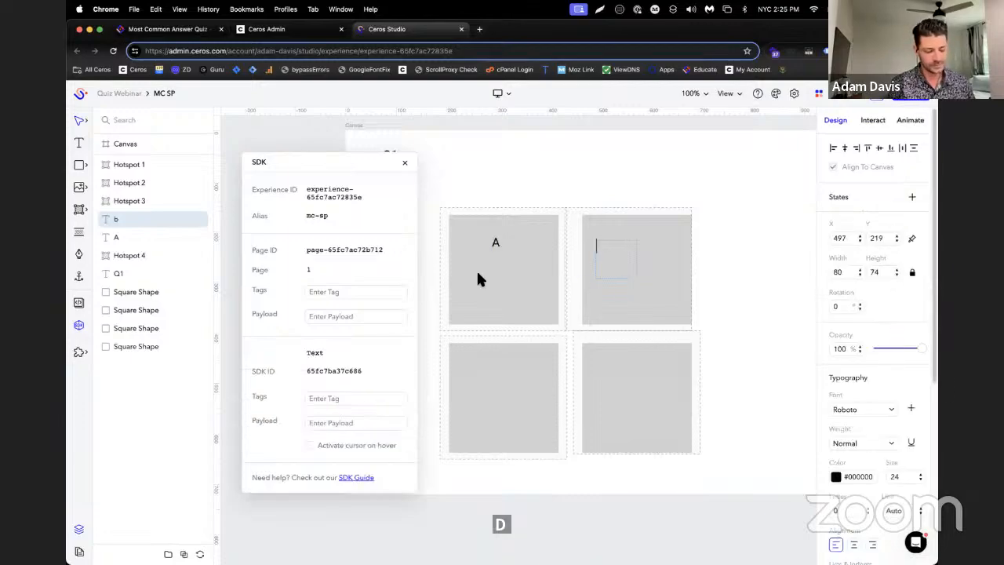
text(B)
Add text boxes reading C on the lower-left grey square and D on the lower-right one
mouse_move(85, 167)
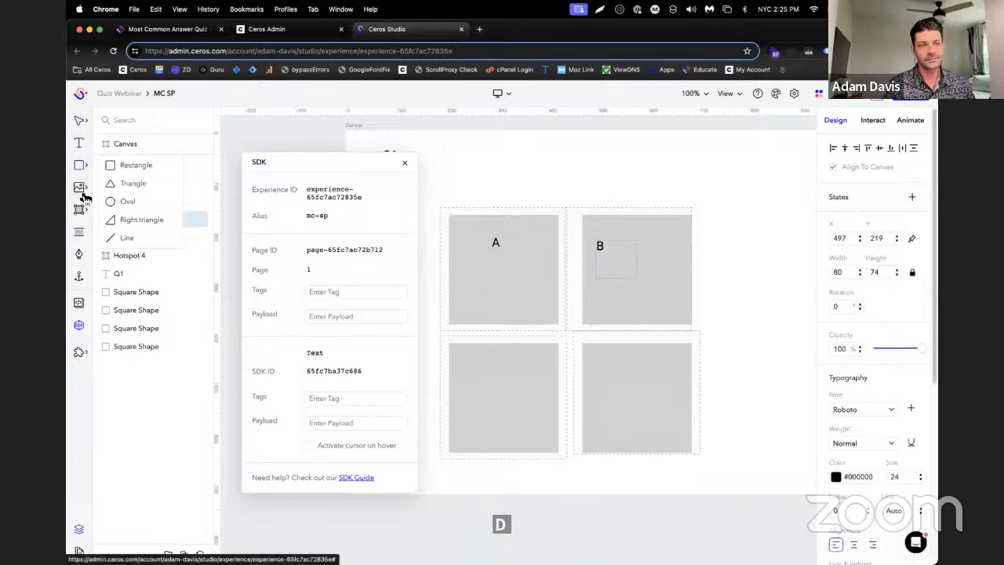
click(82, 144)
drag(463, 361, 484, 375)
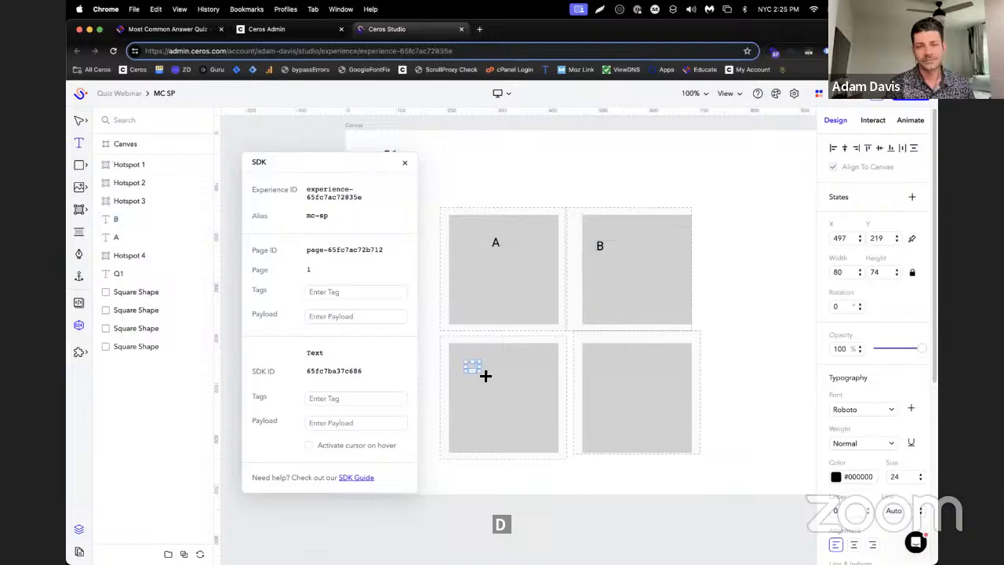
text(C)
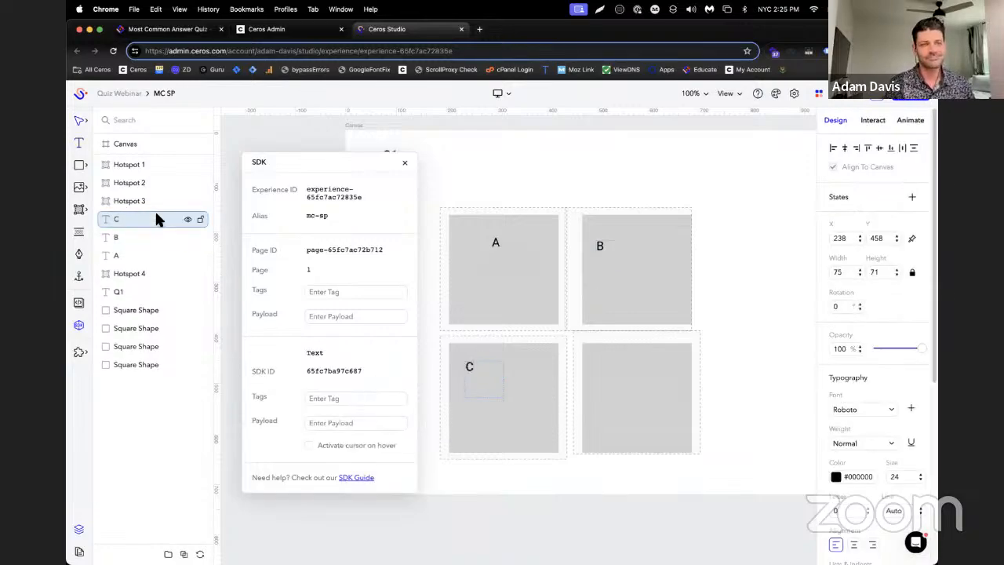
click(79, 143)
drag(589, 355, 622, 387)
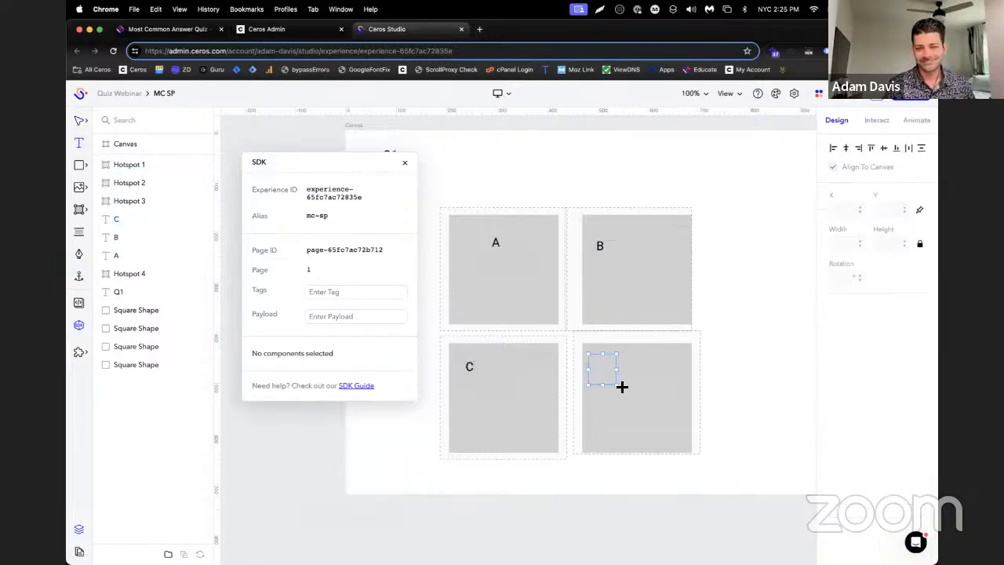
text(D)
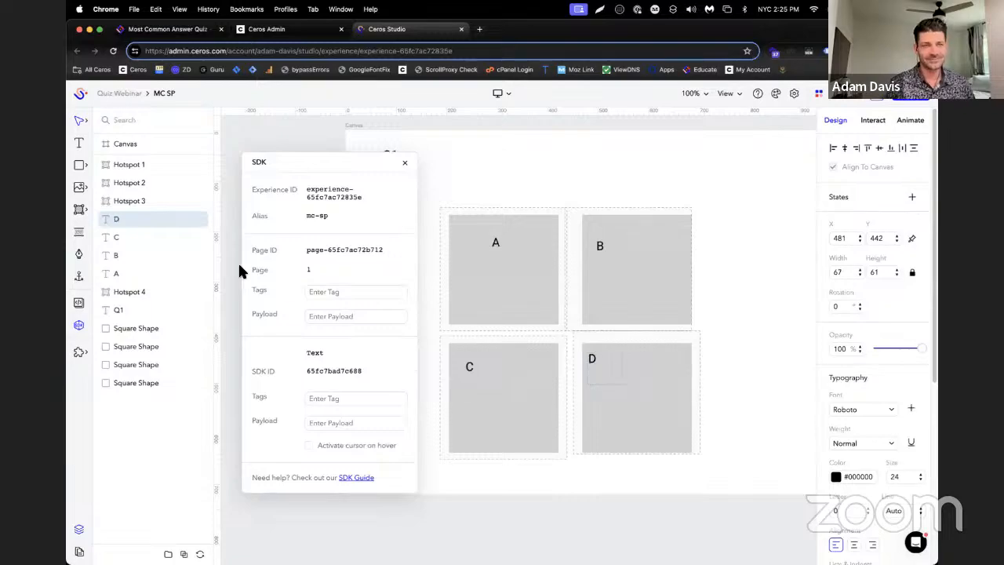
Reorder the layers so the Q1 text and all four hotspots sit above the A to D text layers
click(165, 222)
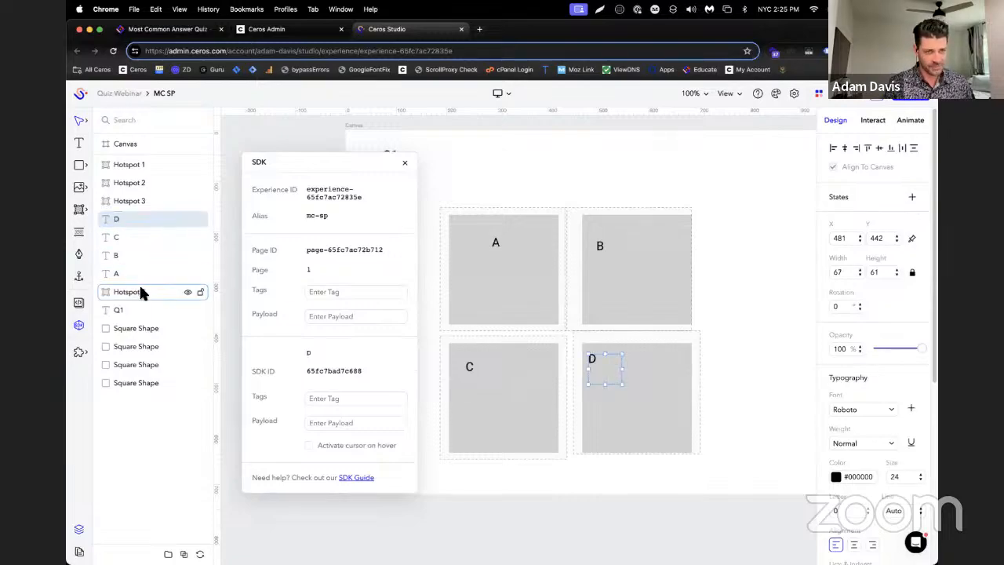
drag(139, 290, 146, 148)
click(158, 183)
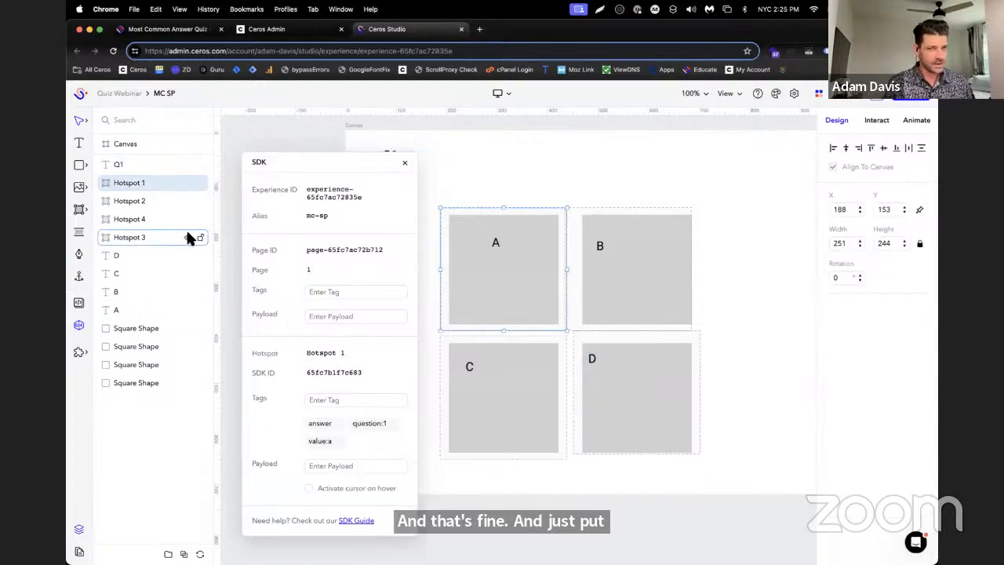
Group the Q1 text, hotspots, letter labels and squares together, and name the group Q1
click(137, 164)
shift+click(161, 382)
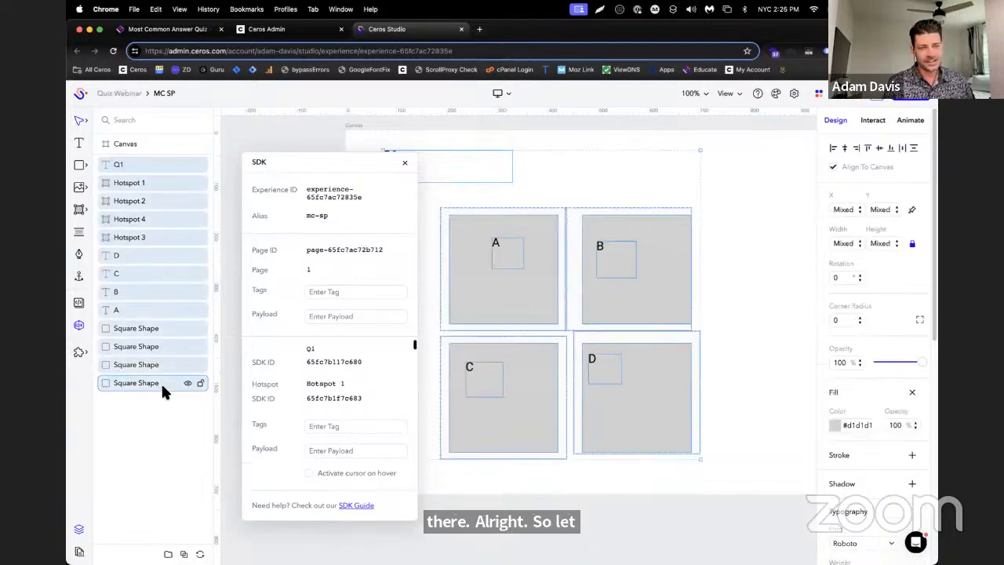
click(183, 551)
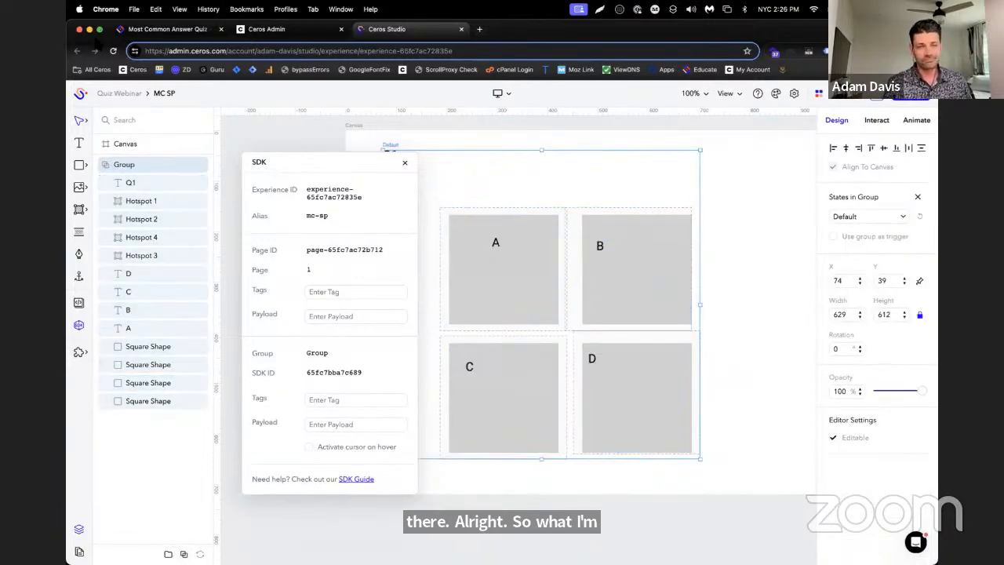
click(134, 164)
double_click(133, 166)
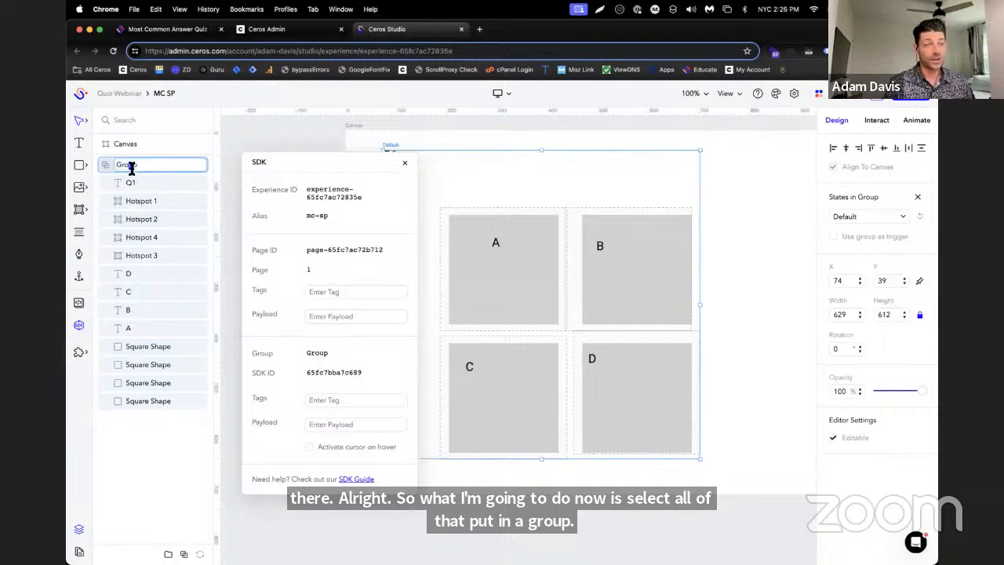
text(Q1)
key(Return)
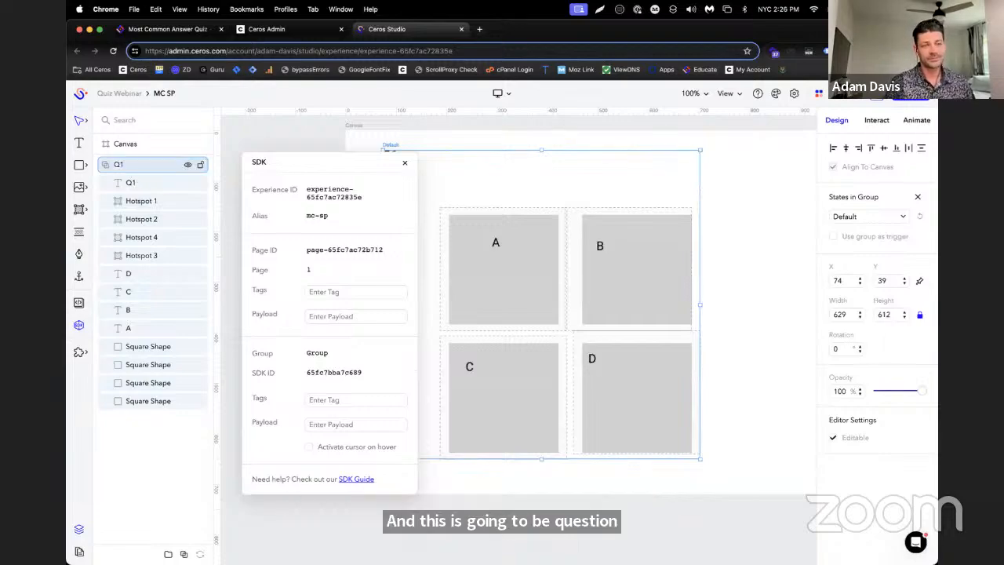
Copy the Q1 group, paste it three times, and collapse the pasted groups in the layer list
click(103, 165)
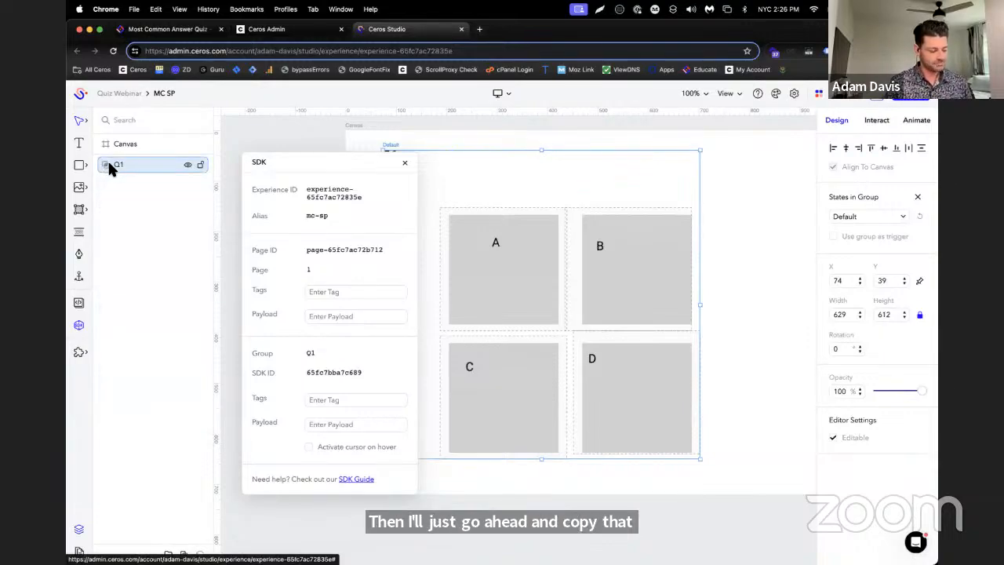
key(super+v)
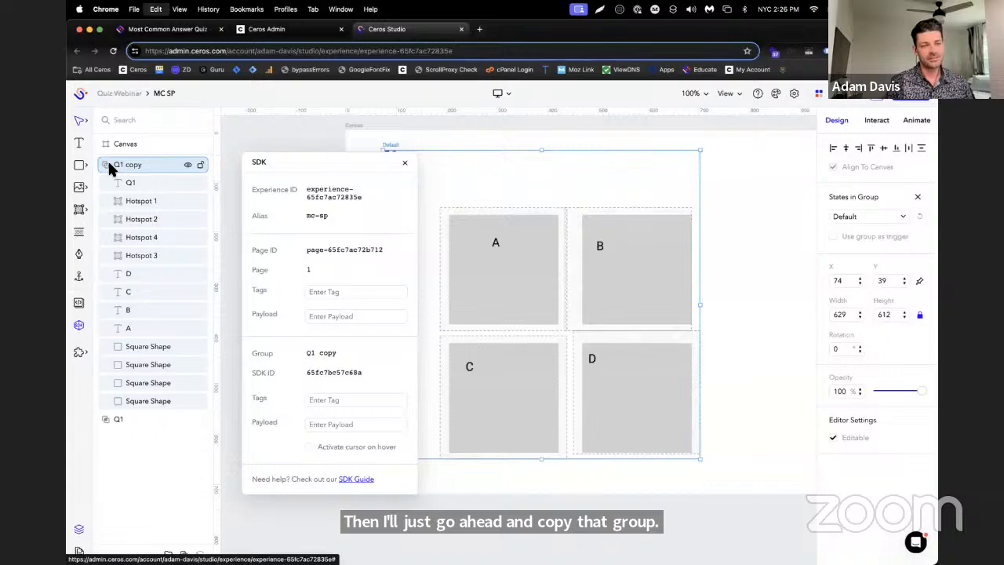
key(super+v)
key(super+v)
click(106, 183)
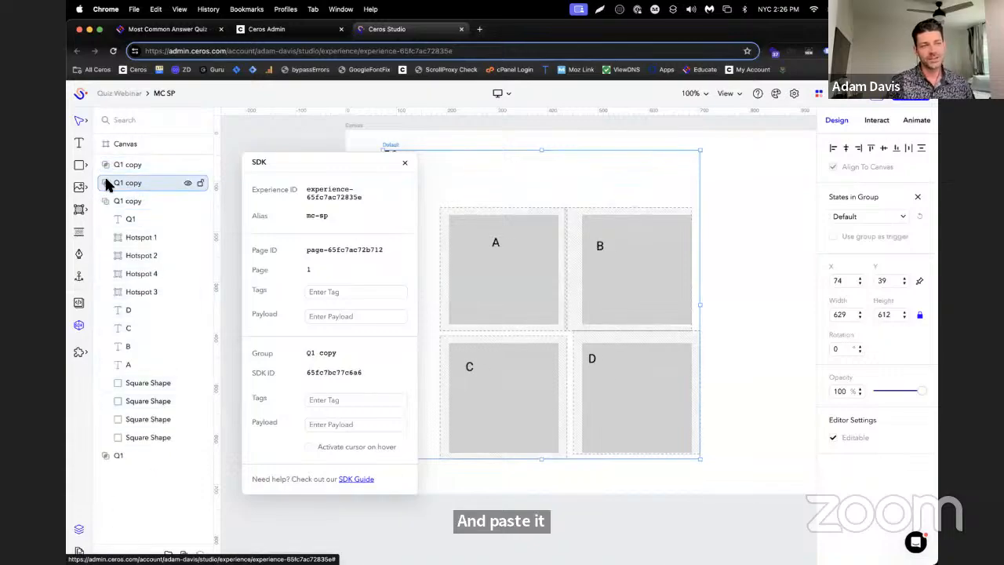
click(105, 201)
Move the original Q1 group to the top of the layer stack and rename the first copy Q2
click(134, 218)
drag(133, 219, 167, 184)
double_click(122, 183)
text(2)
Rename the second group copy Q3
click(120, 196)
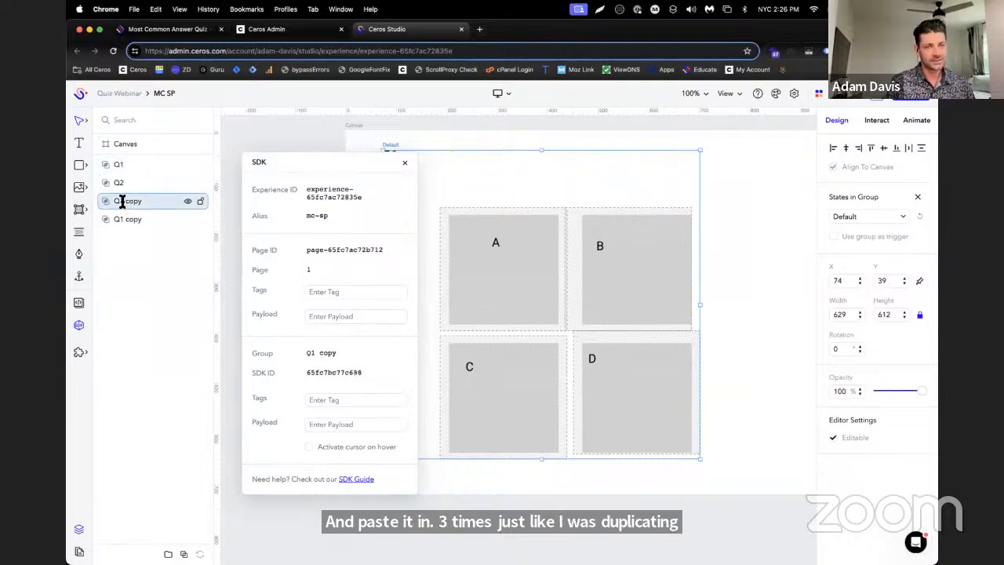
double_click(120, 196)
click(123, 202)
drag(123, 202, 179, 205)
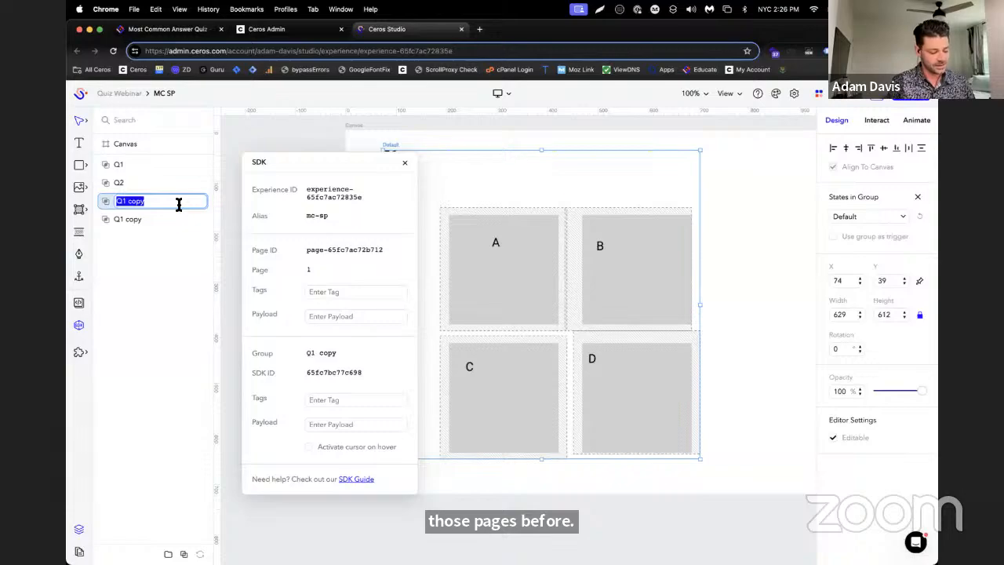
text(Q3)
Rename the last group copy Q4
click(150, 221)
double_click(117, 215)
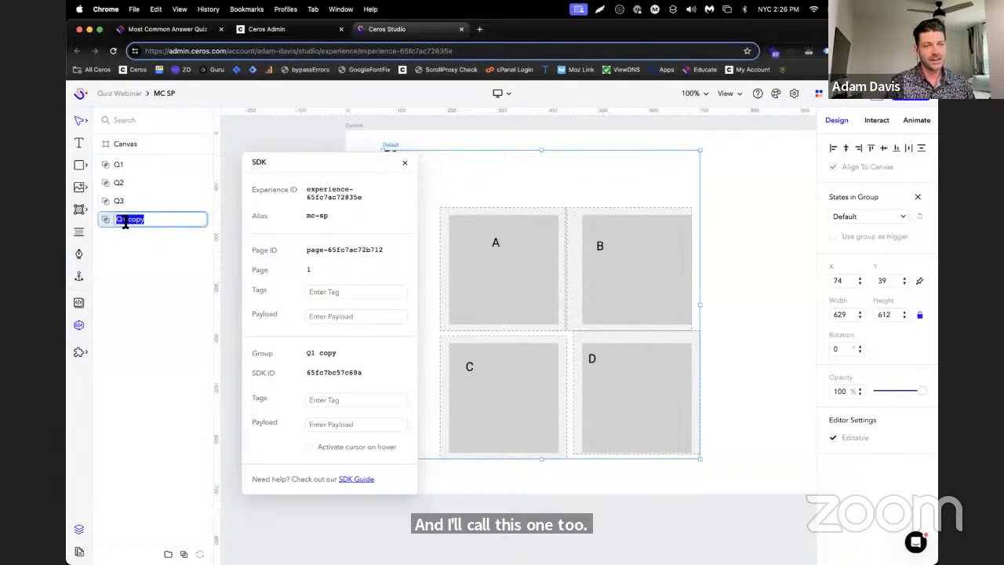
drag(125, 223, 175, 222)
text(Q4)
key(Return)
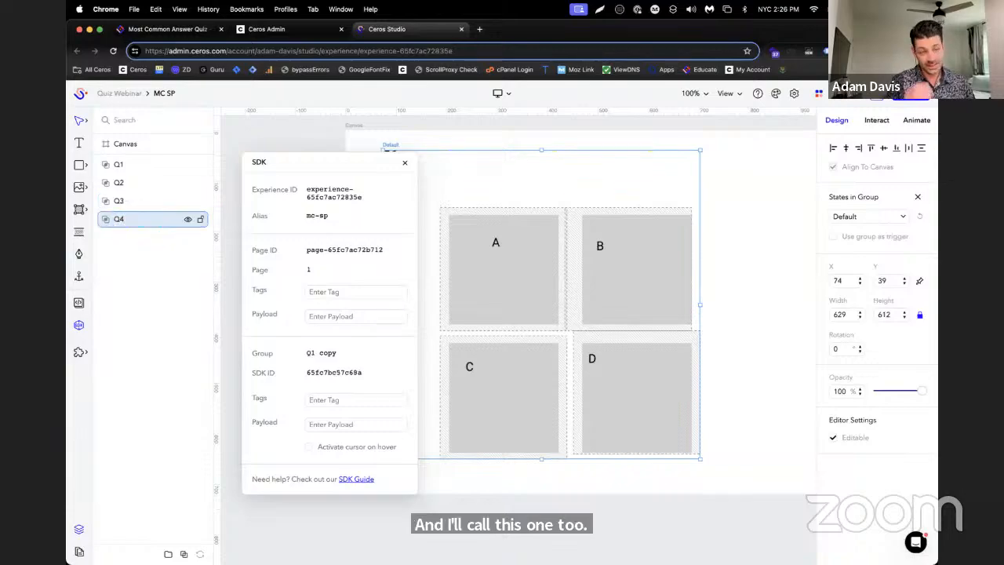
Move the SDK window clear of the canvas content, expand the Q2 group's layers, and hide the Q1 group
drag(317, 160, 803, 142)
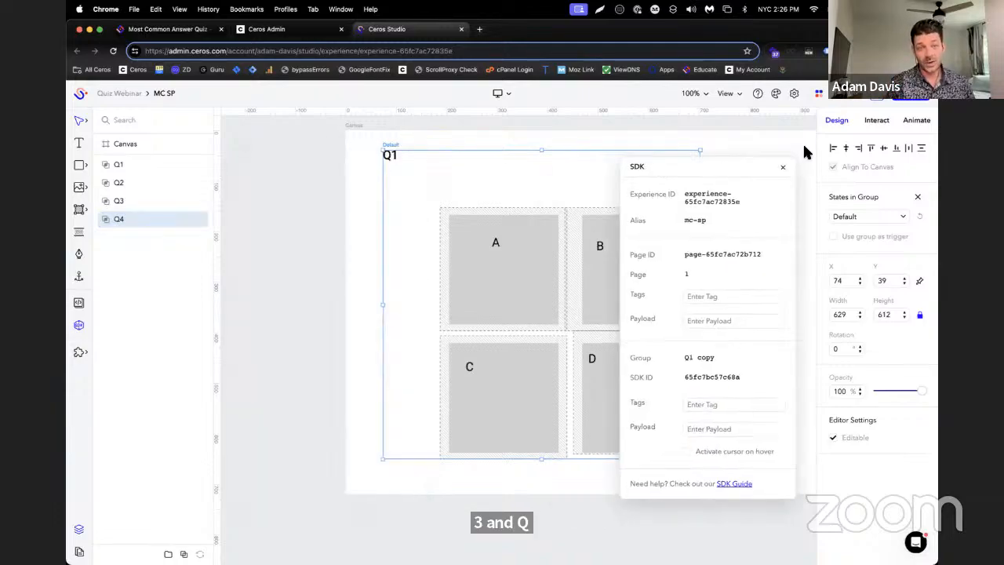
click(113, 182)
click(107, 182)
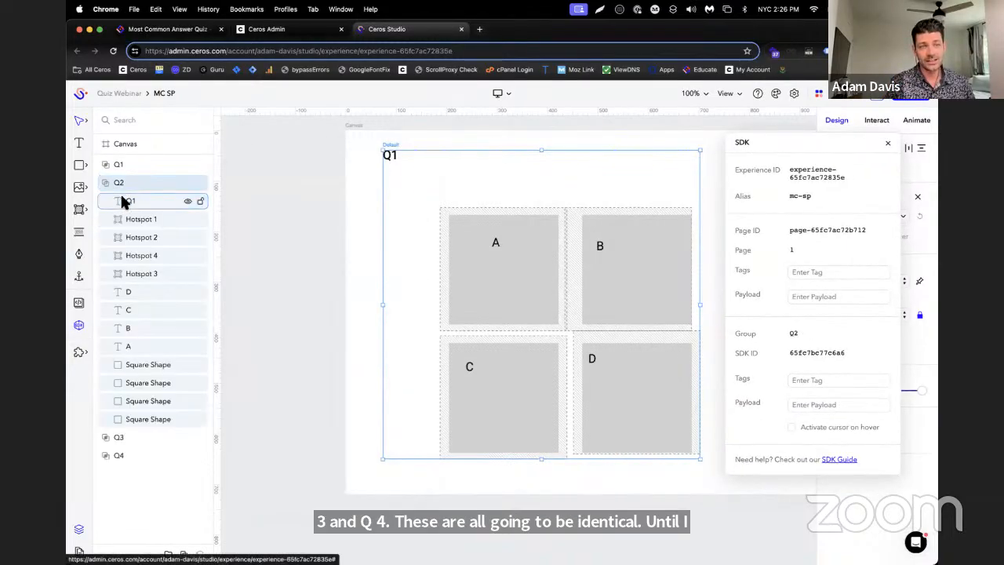
click(130, 202)
click(118, 164)
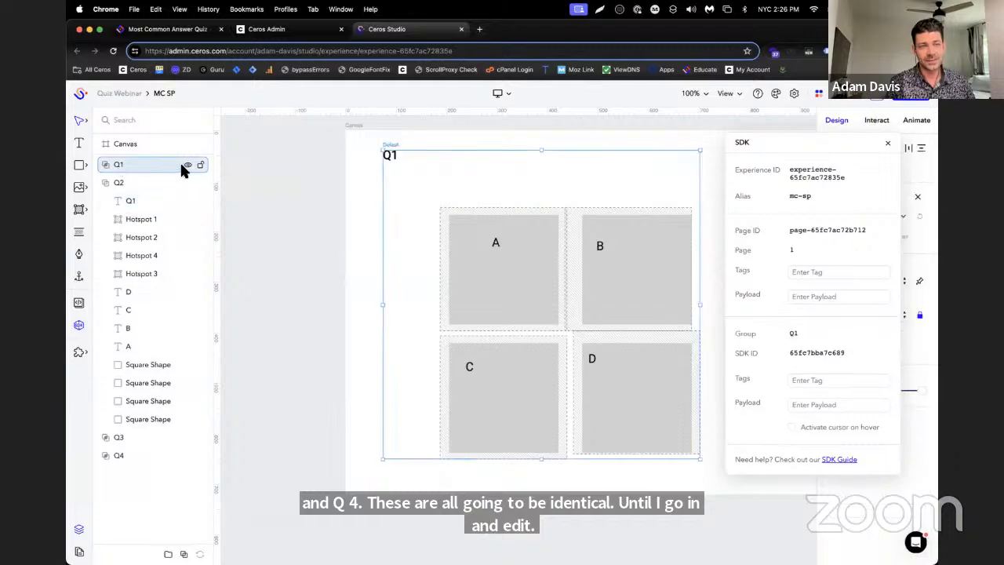
click(119, 183)
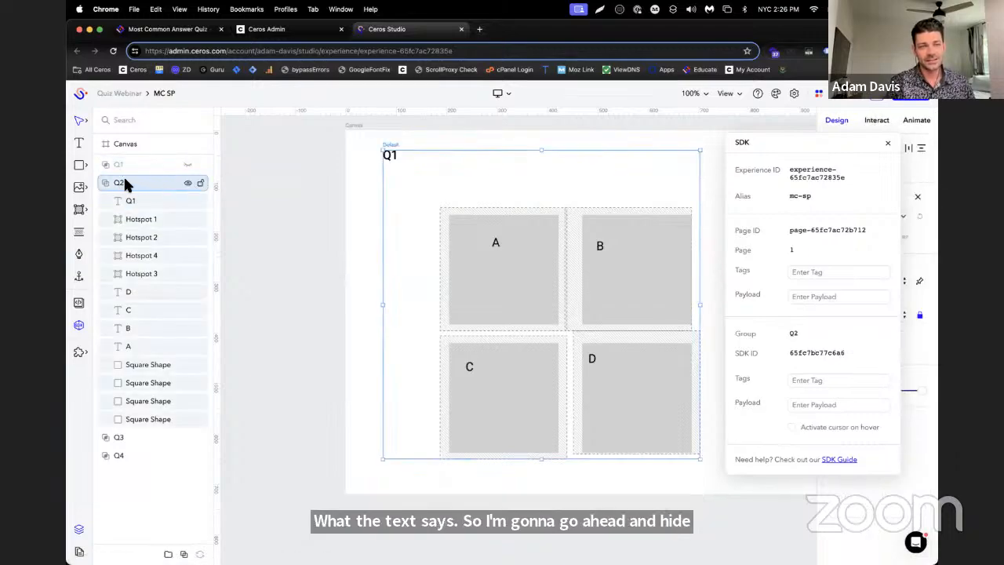
Change the question heading text in the Q2 group to Q2 and hide that group
click(128, 202)
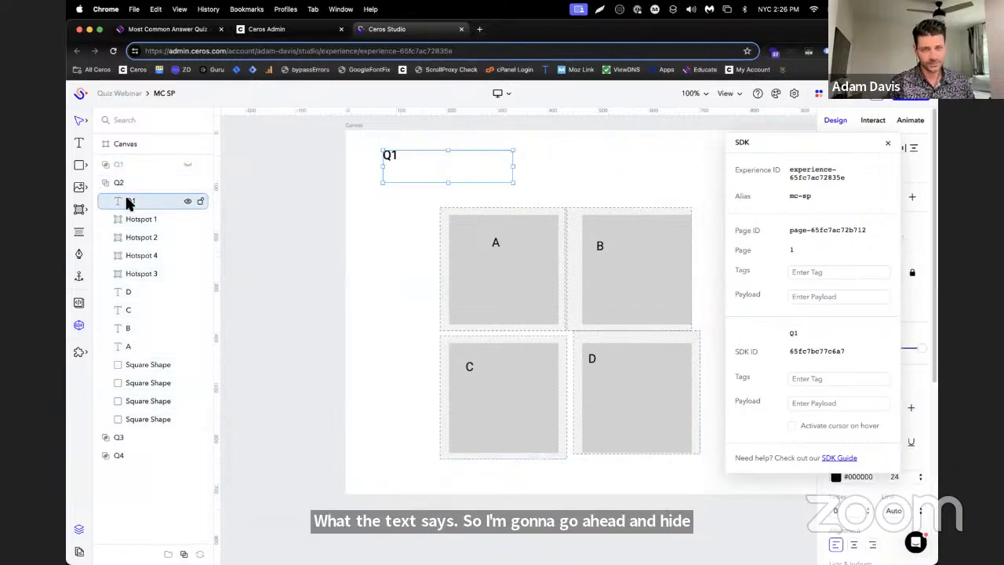
double_click(445, 162)
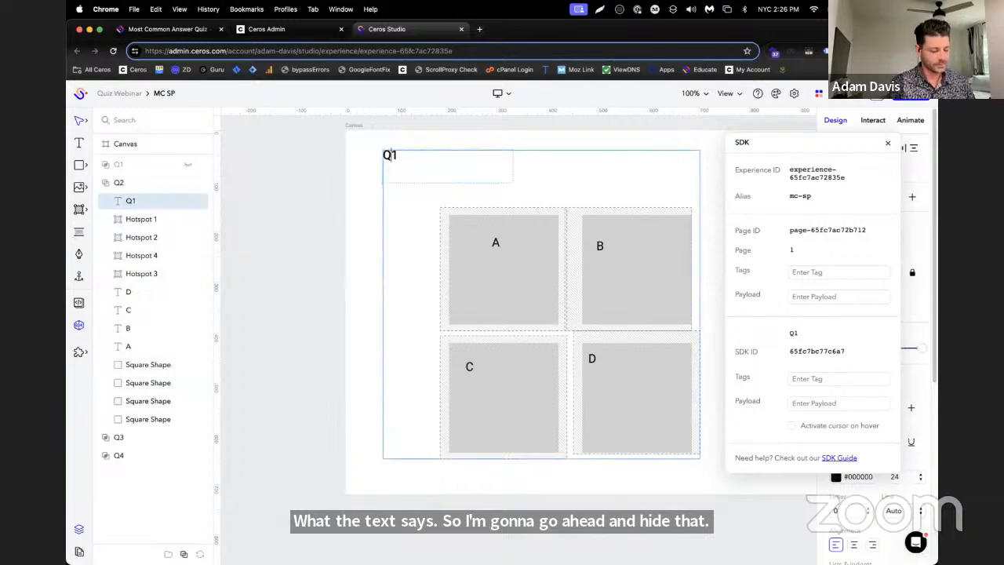
click(187, 181)
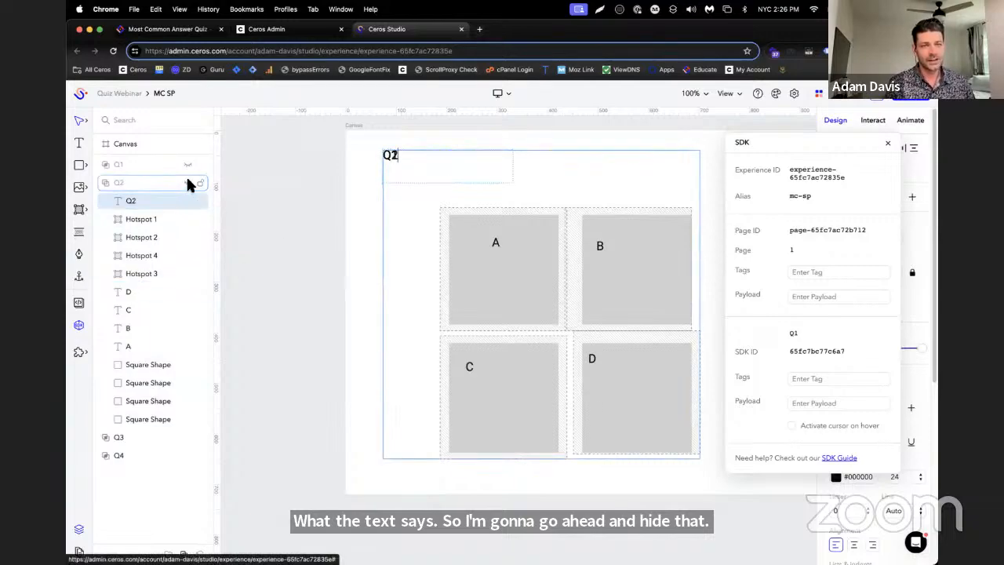
Expand the Q3 group, change its question heading text to Q3, and hide the group
click(105, 437)
click(114, 455)
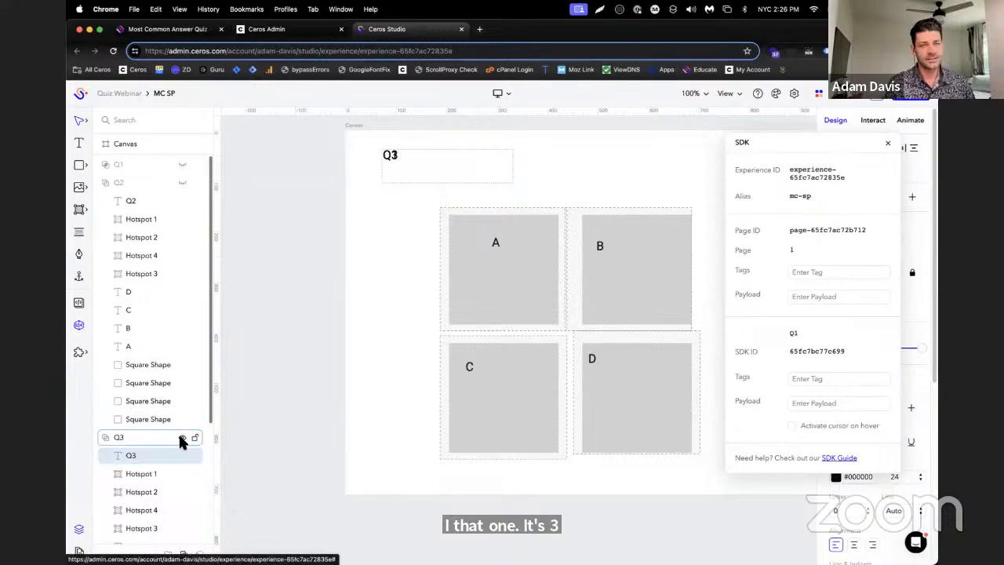
scroll(175, 431, down, 5)
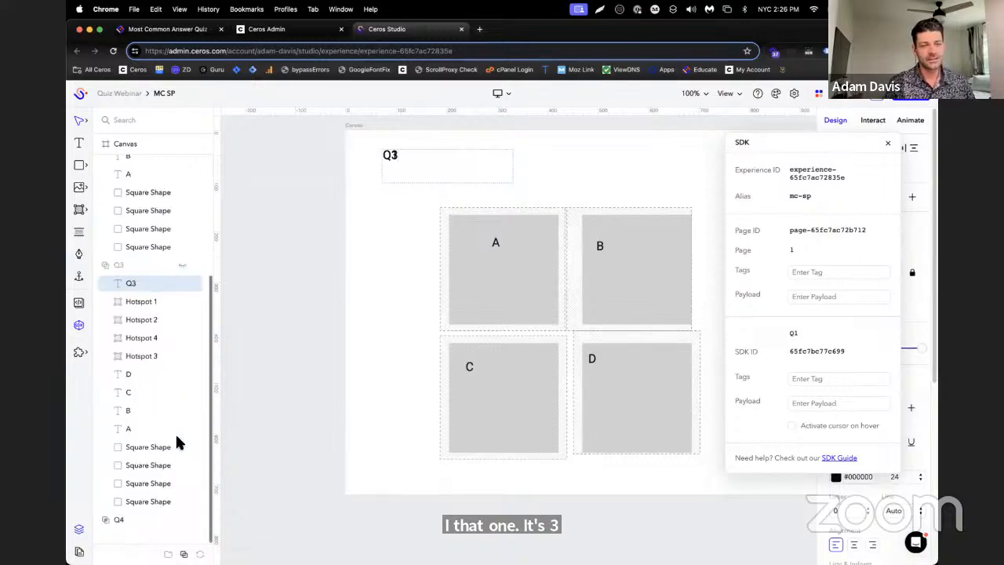
Expand the Q4 group and change its question heading text to Q4
scroll(175, 431, up, 5)
scroll(169, 211, down, 5)
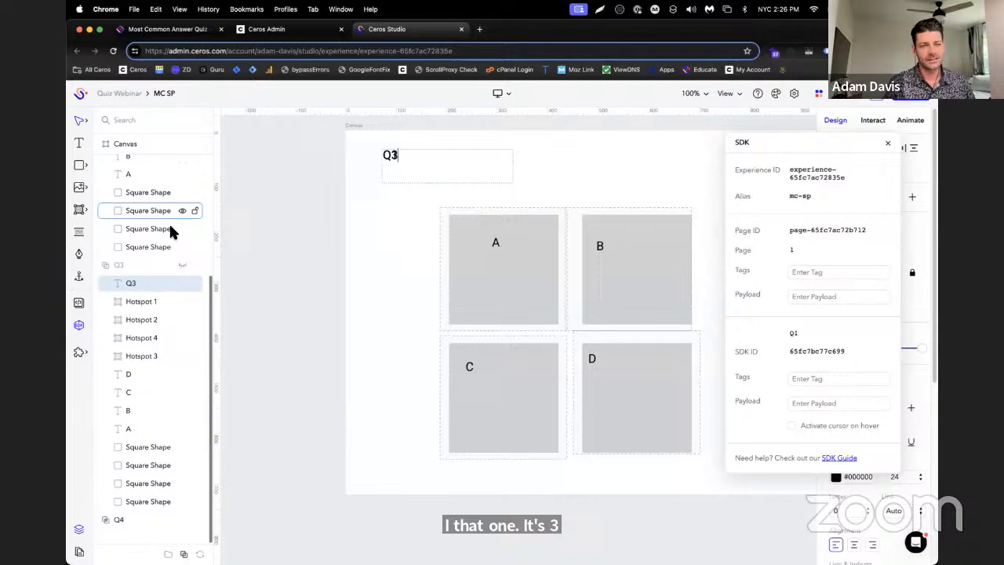
click(114, 520)
click(107, 519)
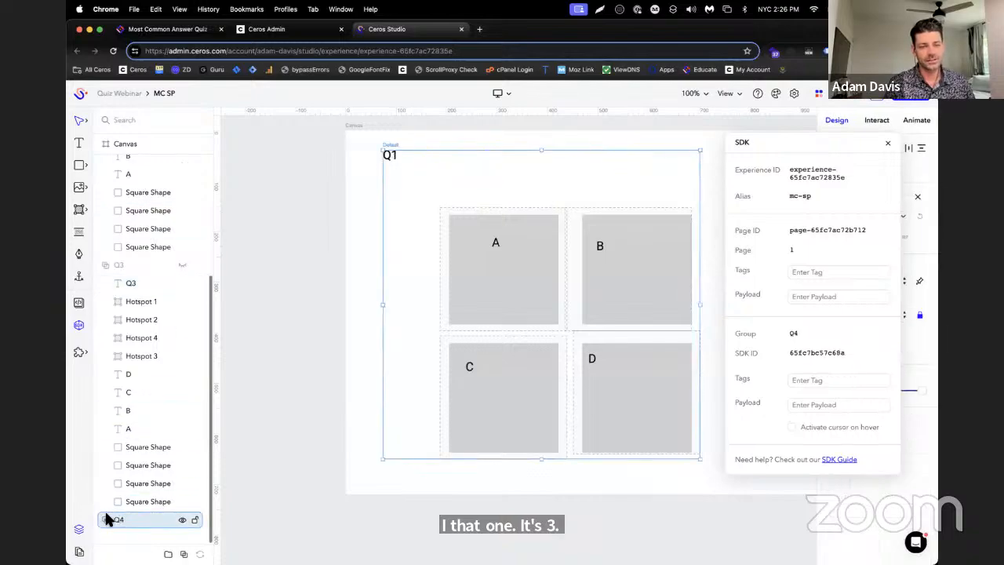
scroll(128, 423, down, 6)
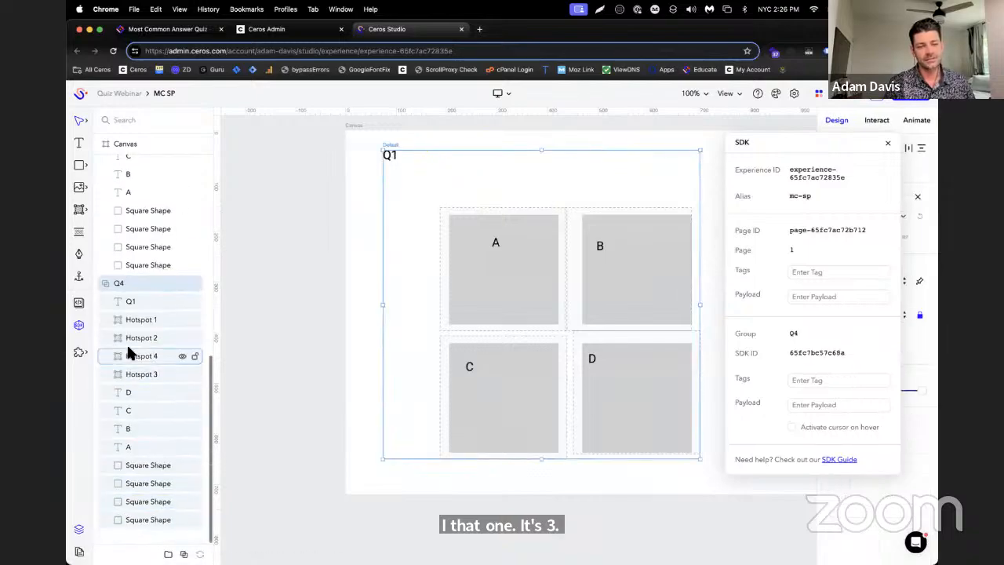
click(136, 300)
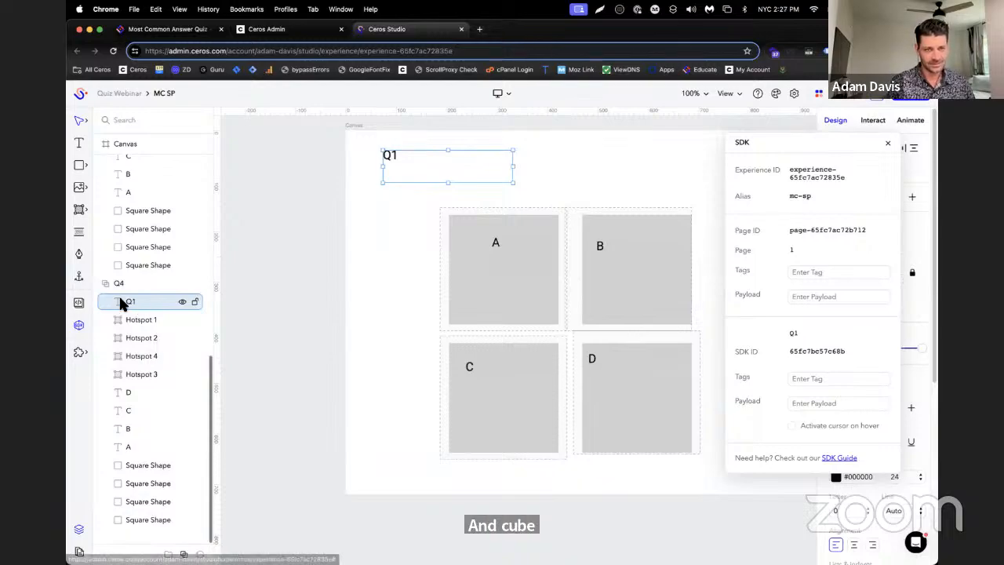
double_click(117, 297)
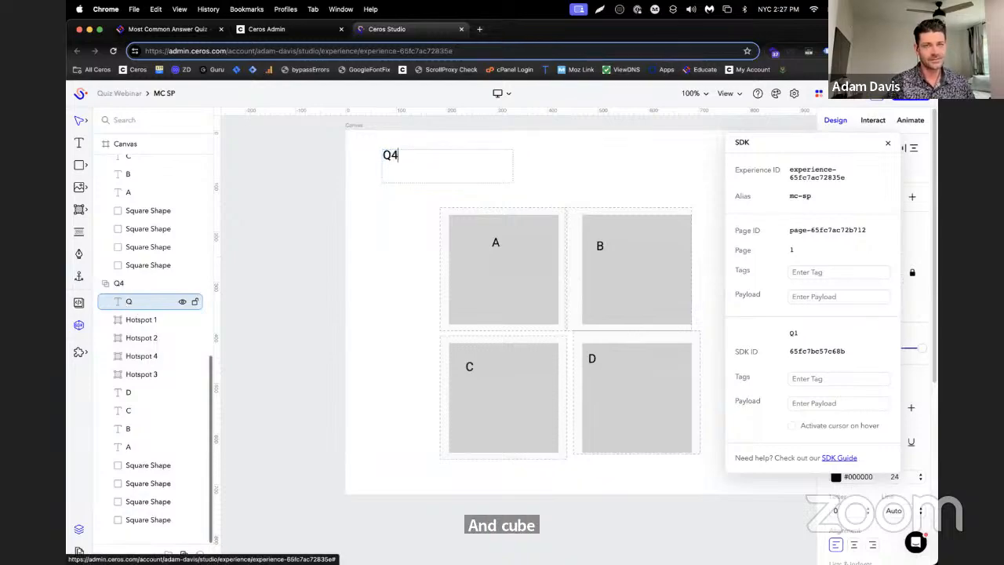
Collapse the Q2, Q3 and Q4 groups in the layer list
click(120, 279)
scroll(121, 280, up, 10)
click(146, 220)
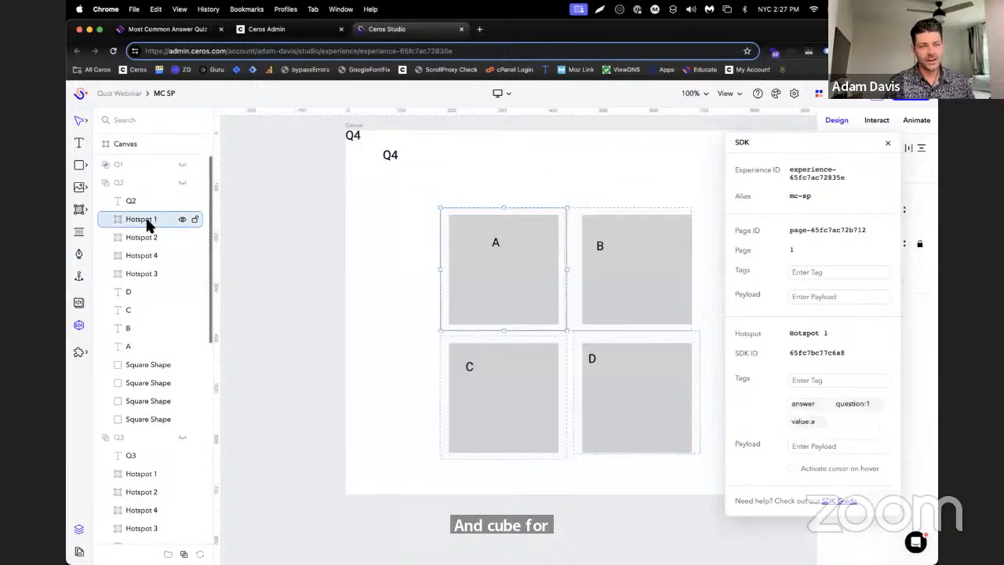
click(103, 181)
click(104, 180)
click(104, 181)
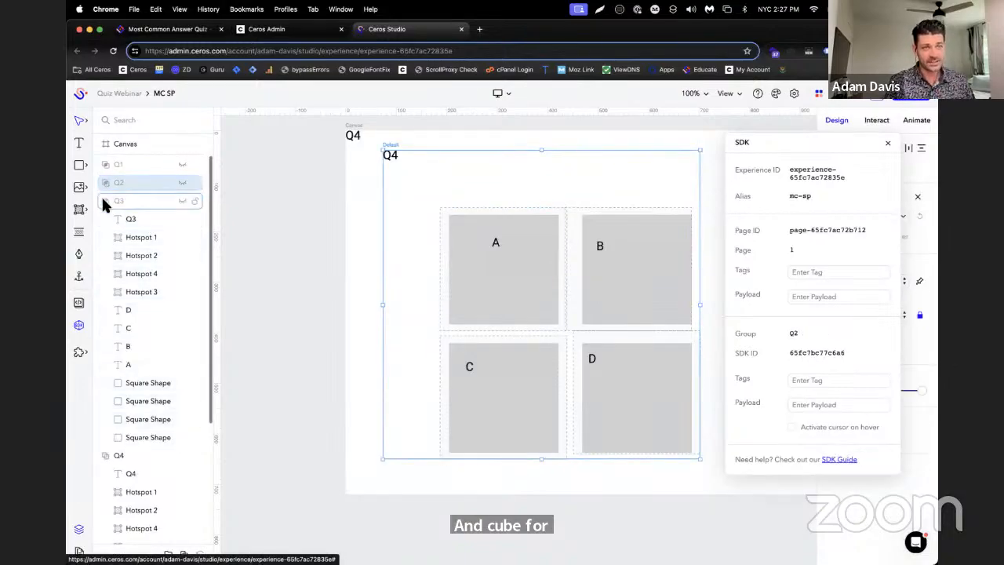
click(102, 202)
click(101, 217)
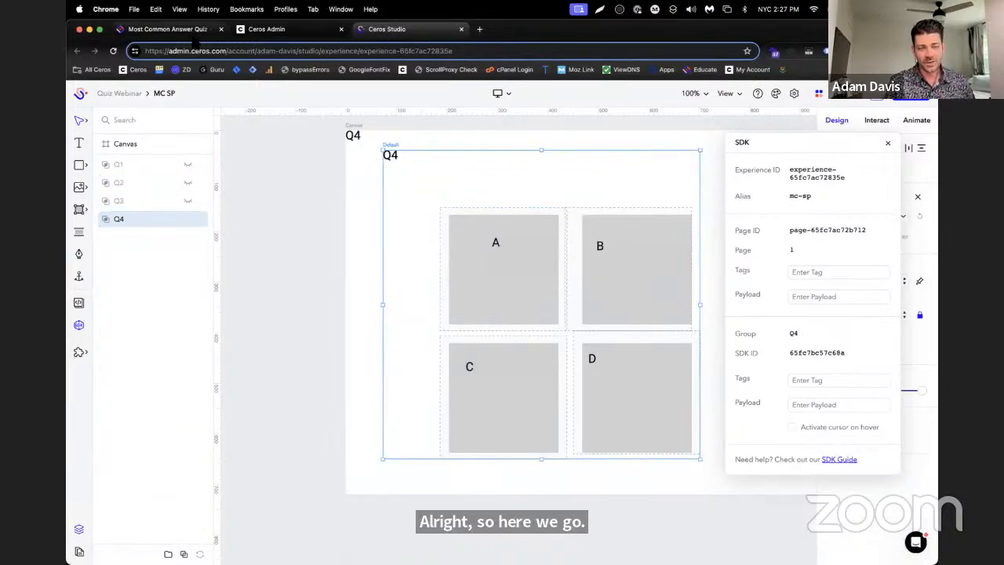
Switch to the Educate help article and read how to set up the answer hotspots' on-click interactions and the final question's tags
click(169, 29)
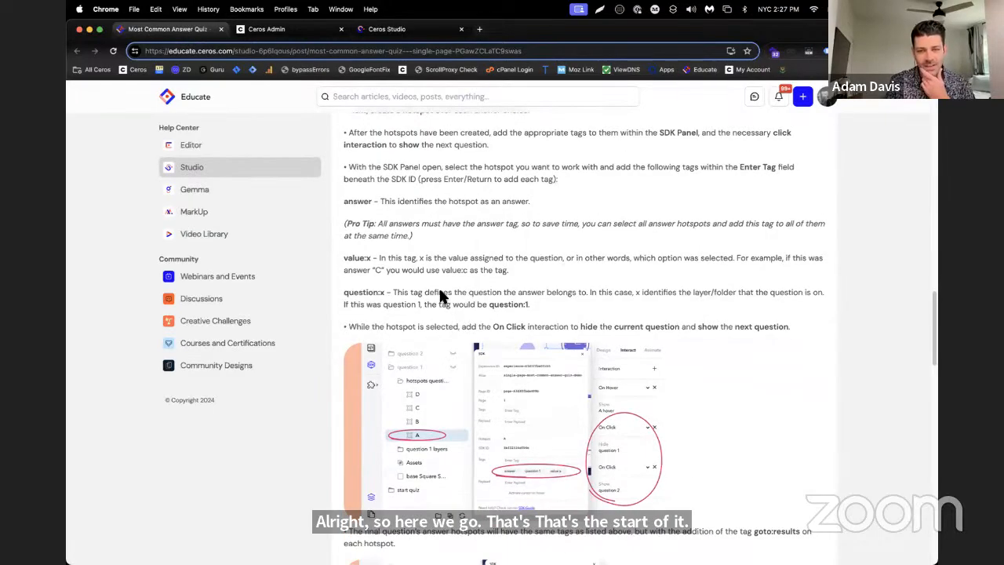
scroll(439, 293, down, 3)
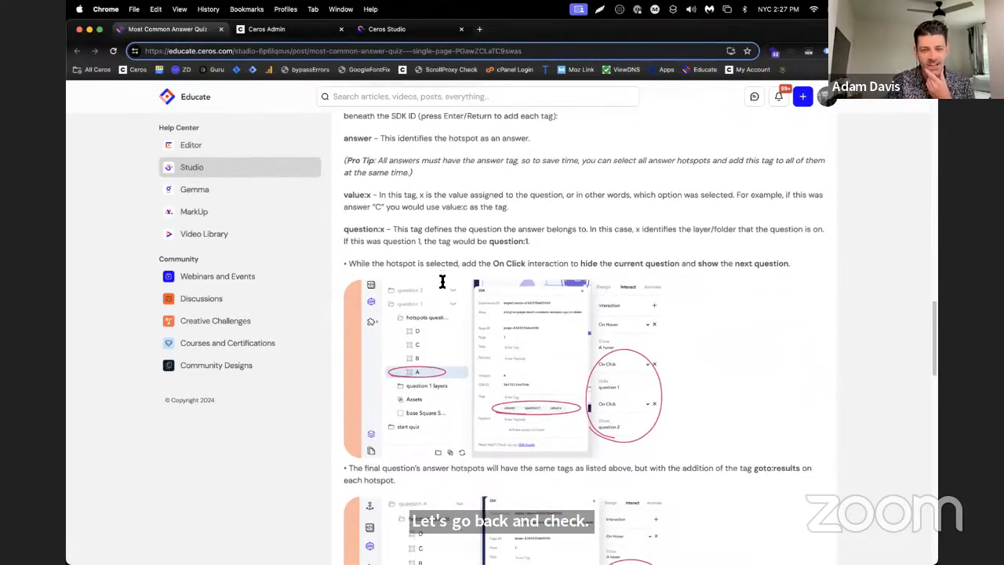
scroll(443, 281, down, 3)
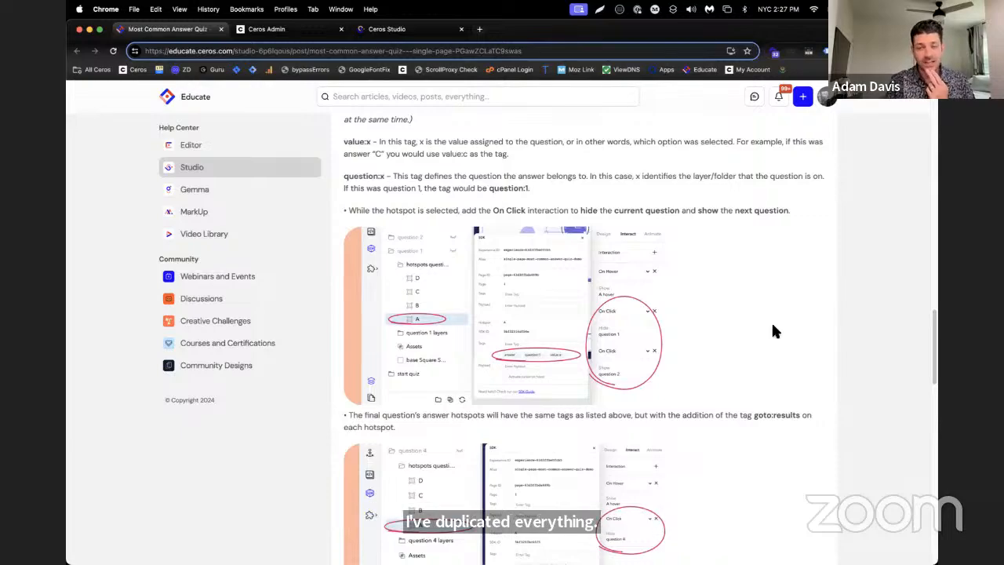
scroll(724, 331, down, 3)
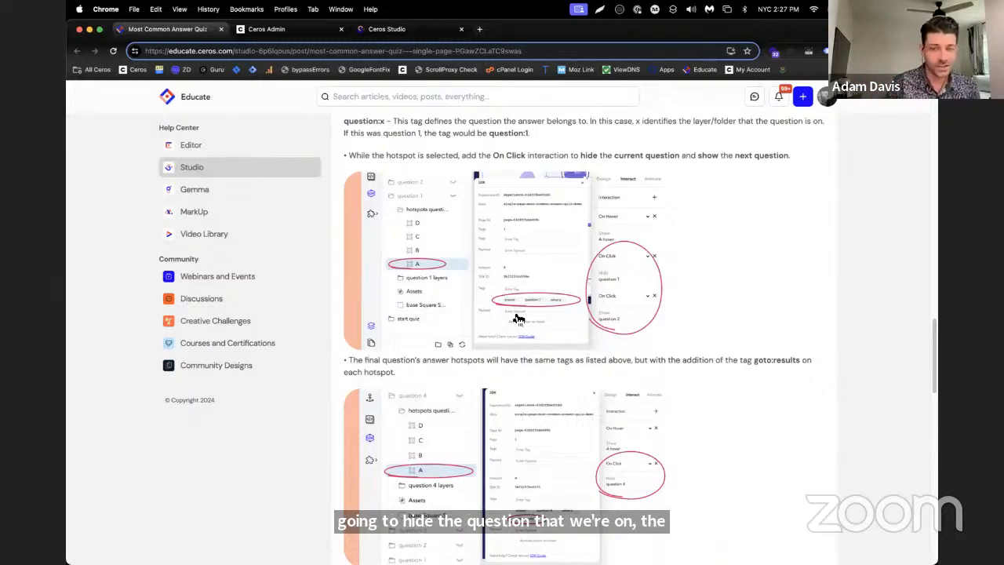
Back in Ceros Studio, move the SDK window off the interaction settings and make the Q1 group's four hotspots hide Q1 on click
click(409, 36)
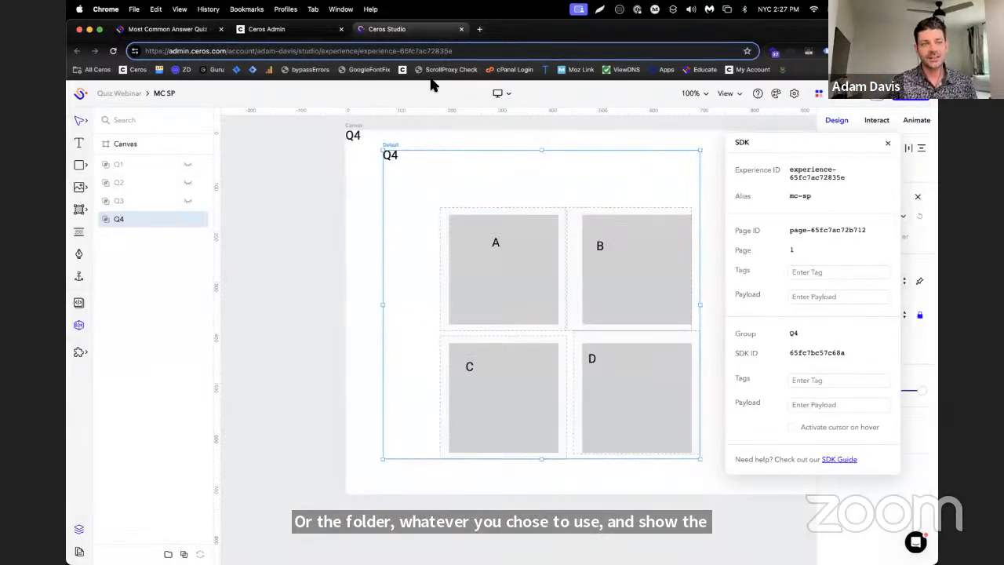
click(113, 164)
click(137, 203)
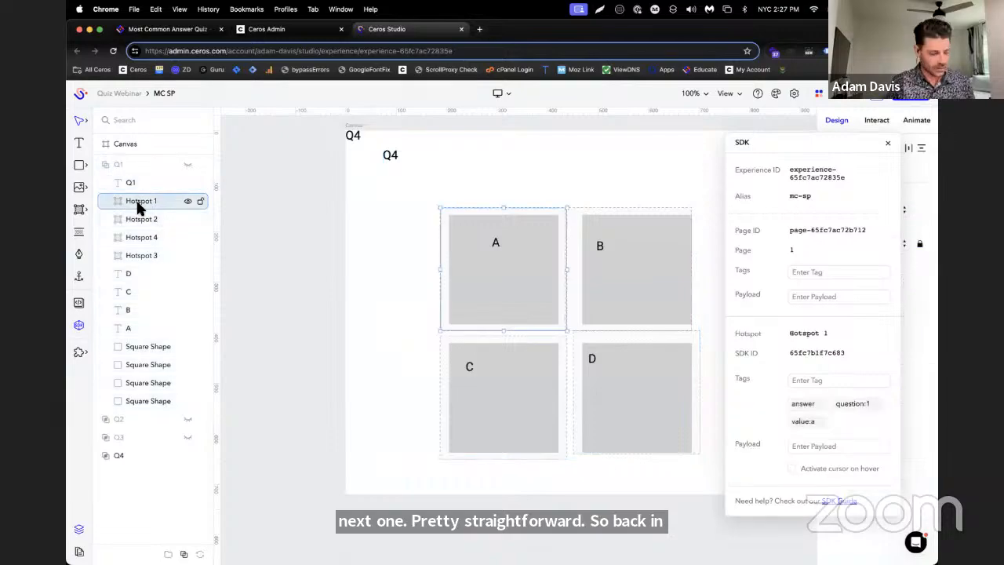
shift+click(142, 256)
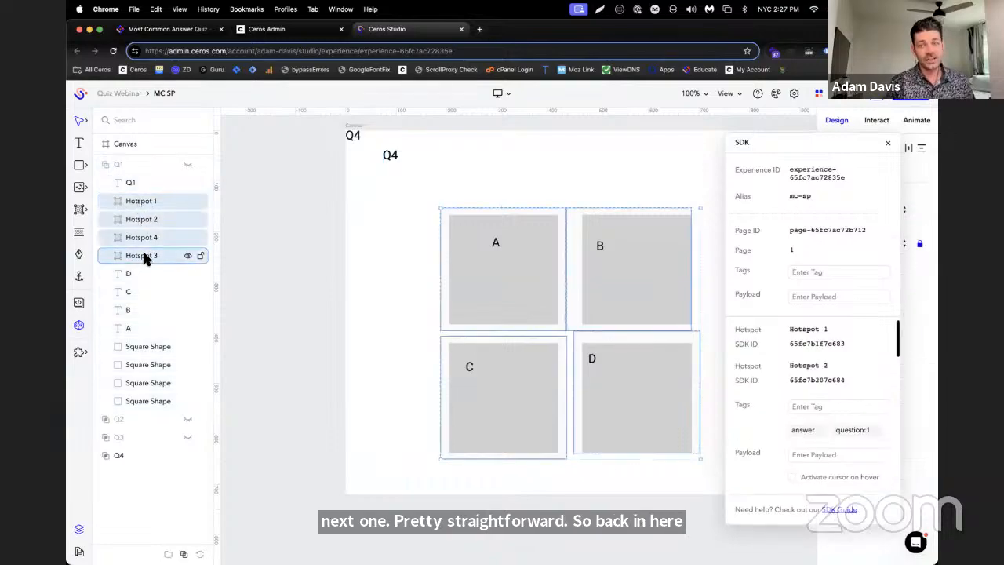
drag(733, 153, 328, 151)
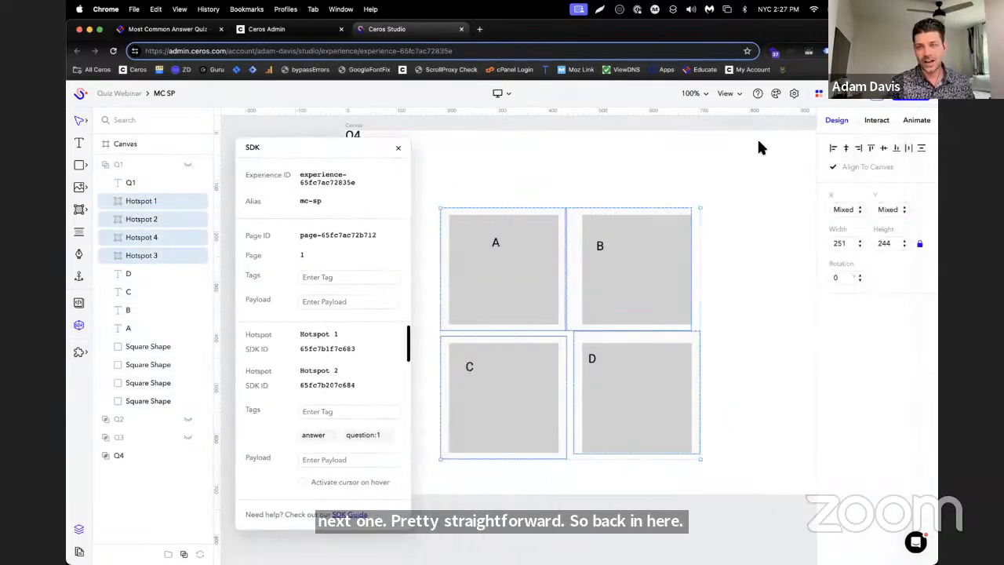
click(878, 120)
click(920, 150)
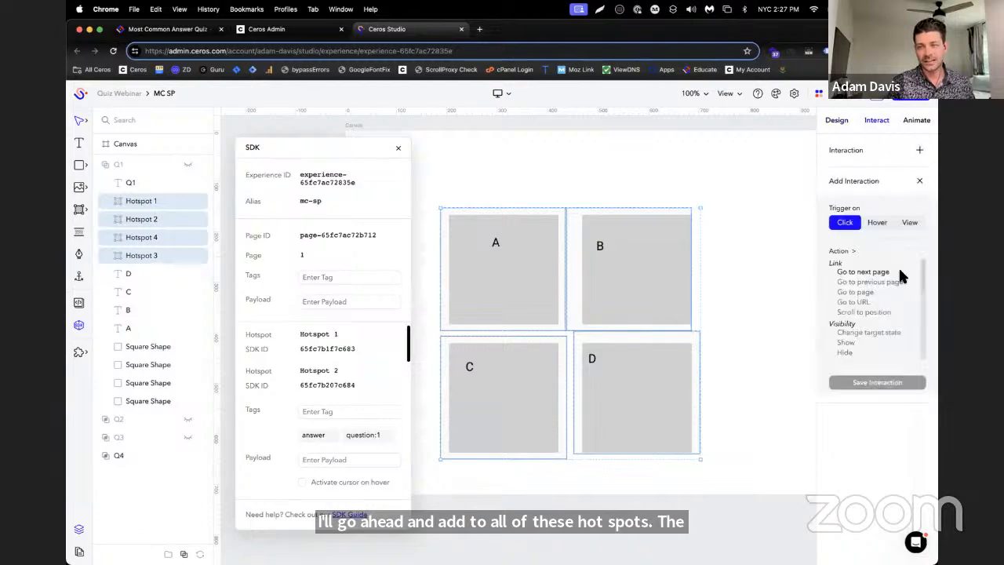
click(859, 353)
click(903, 408)
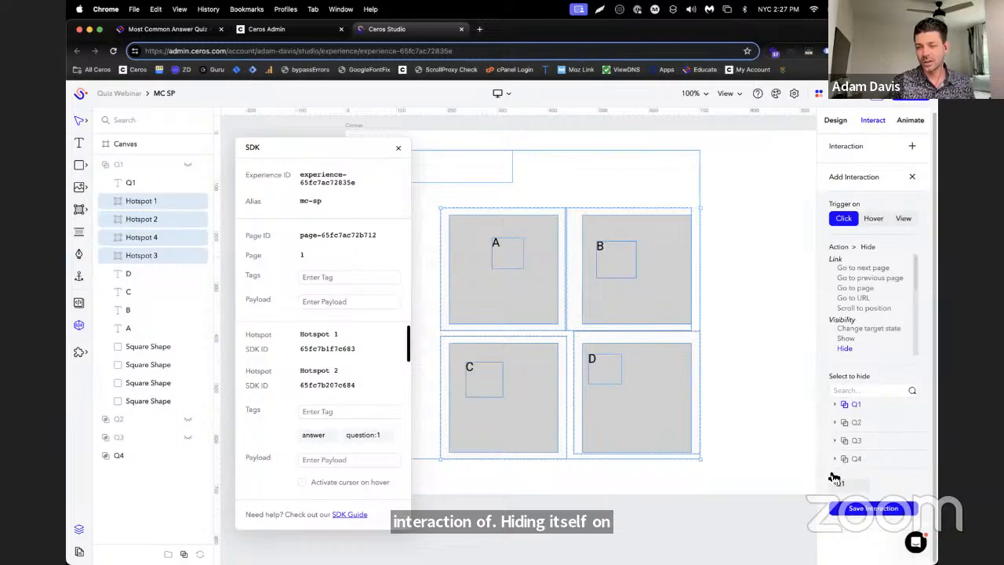
click(884, 511)
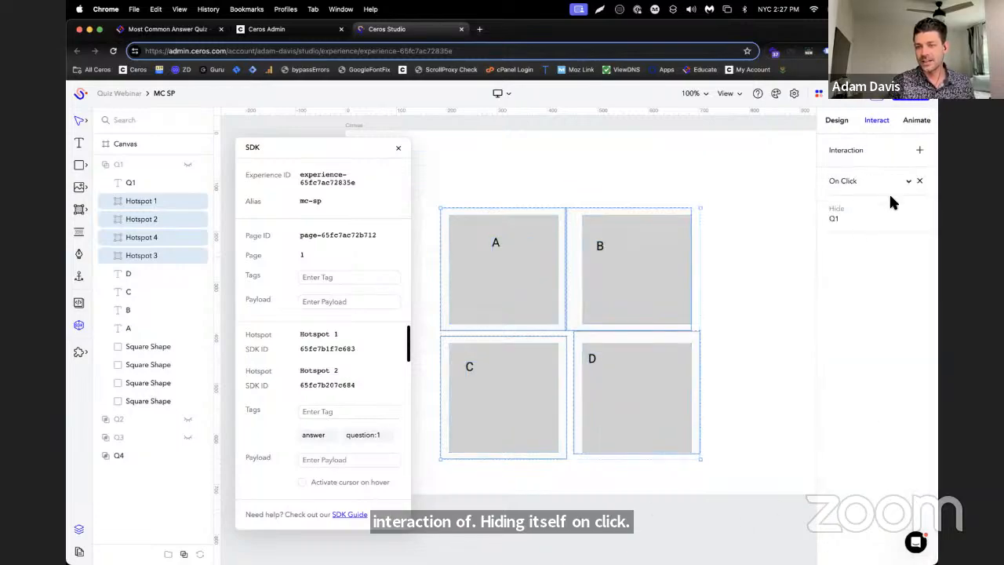
Add a second on-click interaction to the four Q1 hotspots that shows the Q2 group
click(919, 150)
click(872, 344)
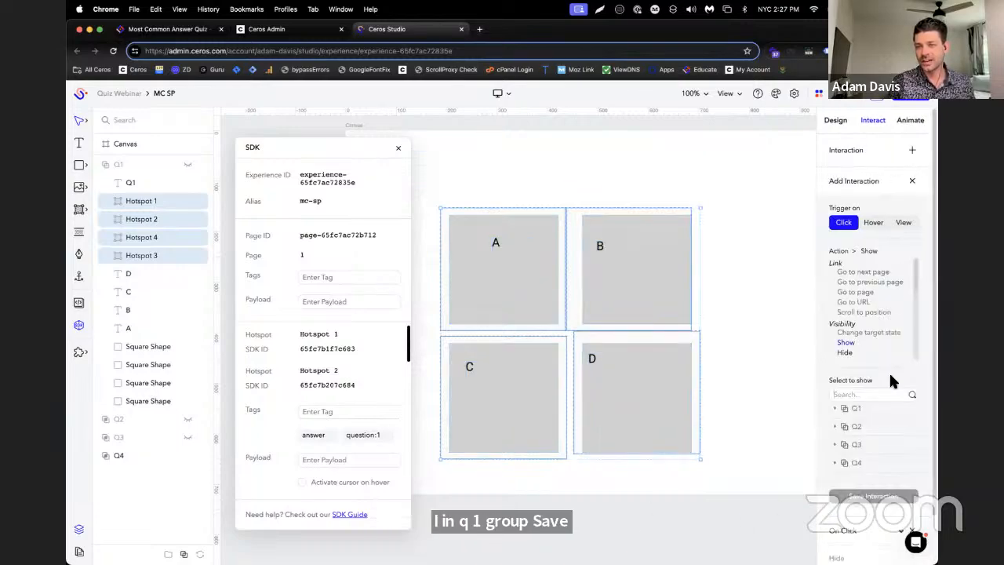
click(893, 428)
click(890, 511)
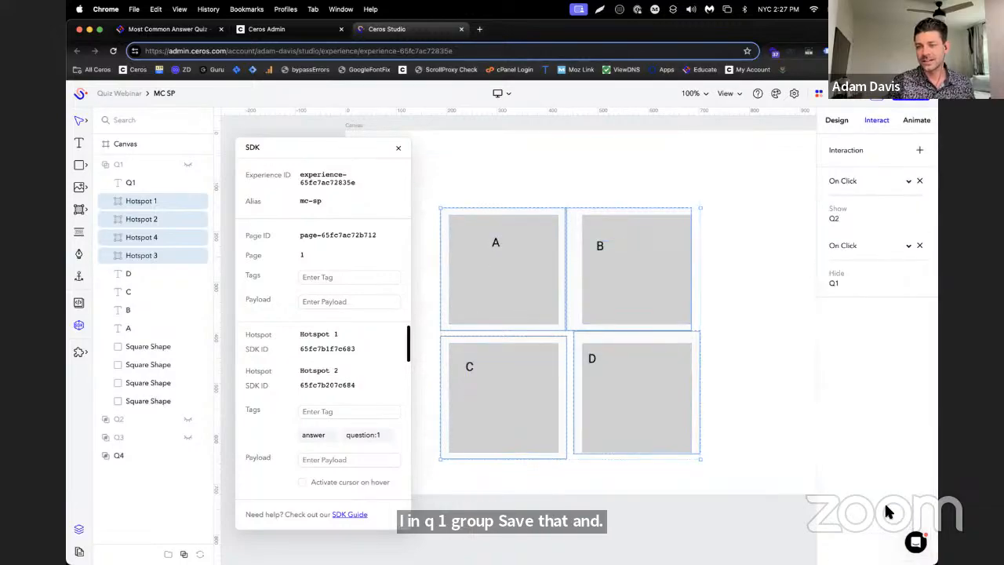
Add an on-click interaction to all four hotspots in the Q2 group that hides the Q2 group
click(110, 417)
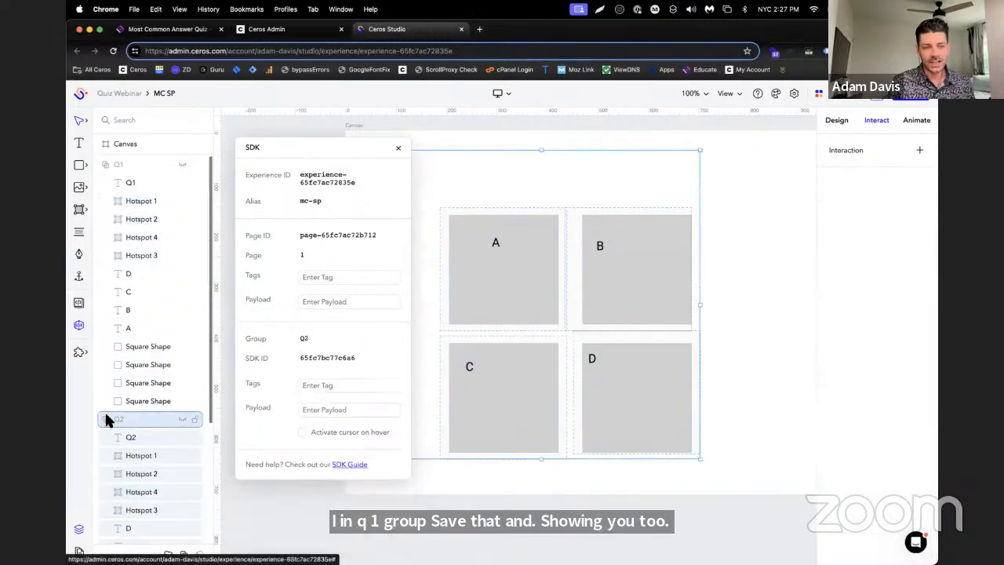
scroll(131, 419, down, 3)
click(141, 375)
shift+click(152, 425)
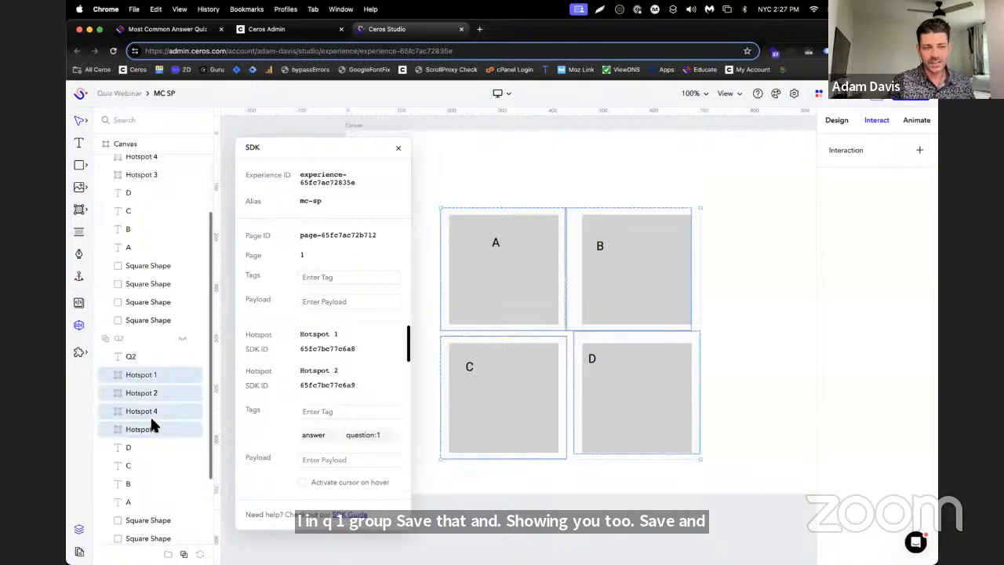
click(922, 151)
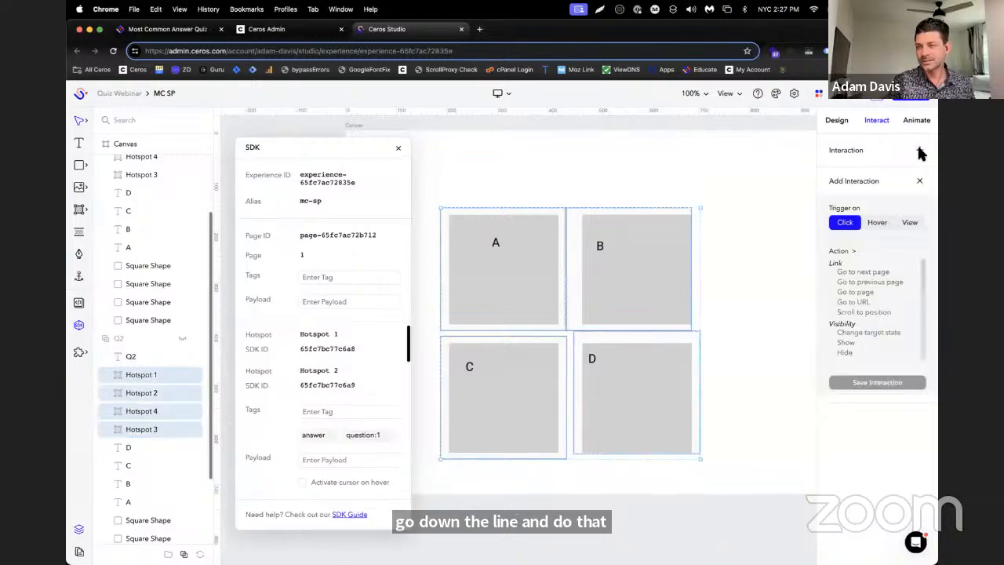
scroll(882, 341, down, 1)
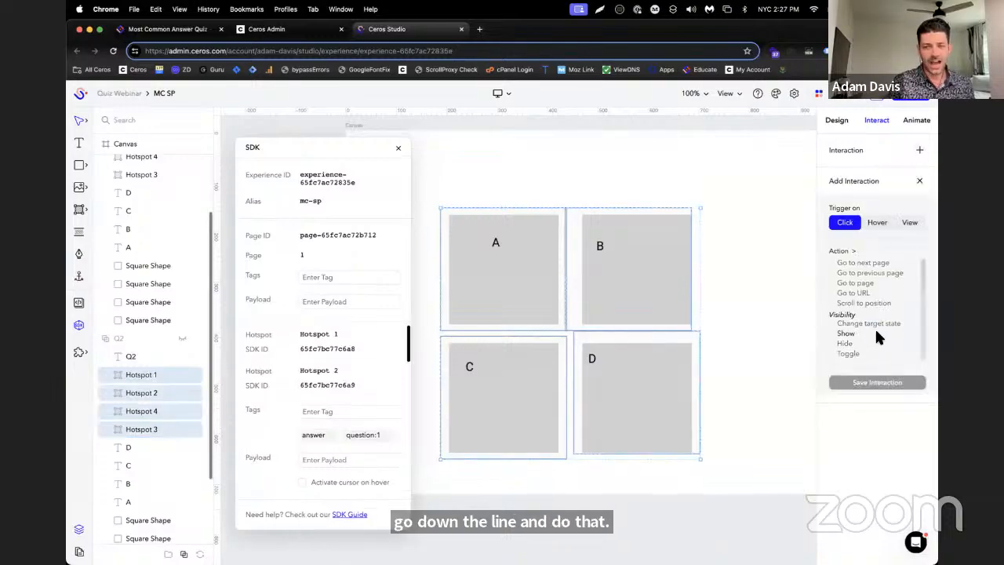
scroll(887, 329, down, 1)
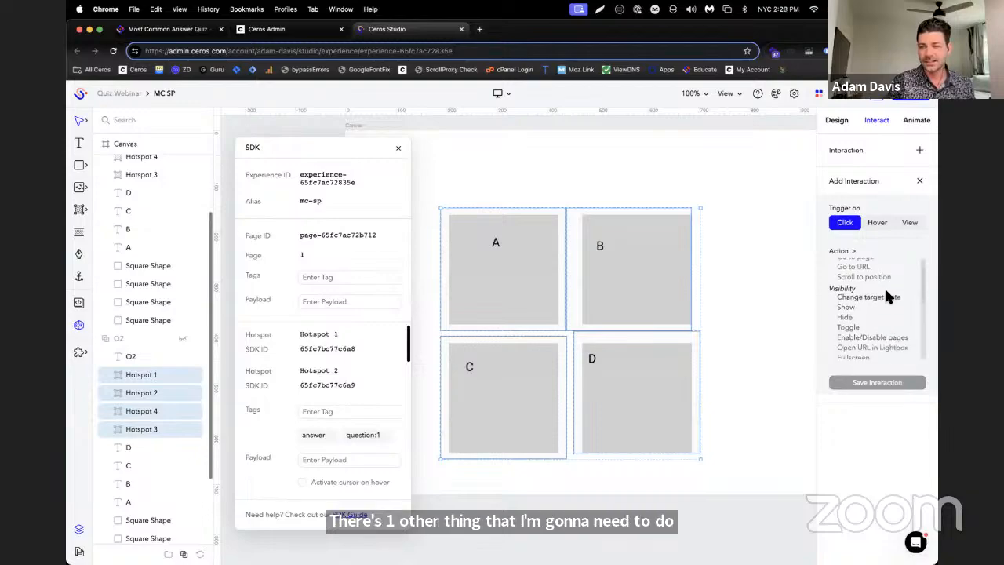
click(875, 314)
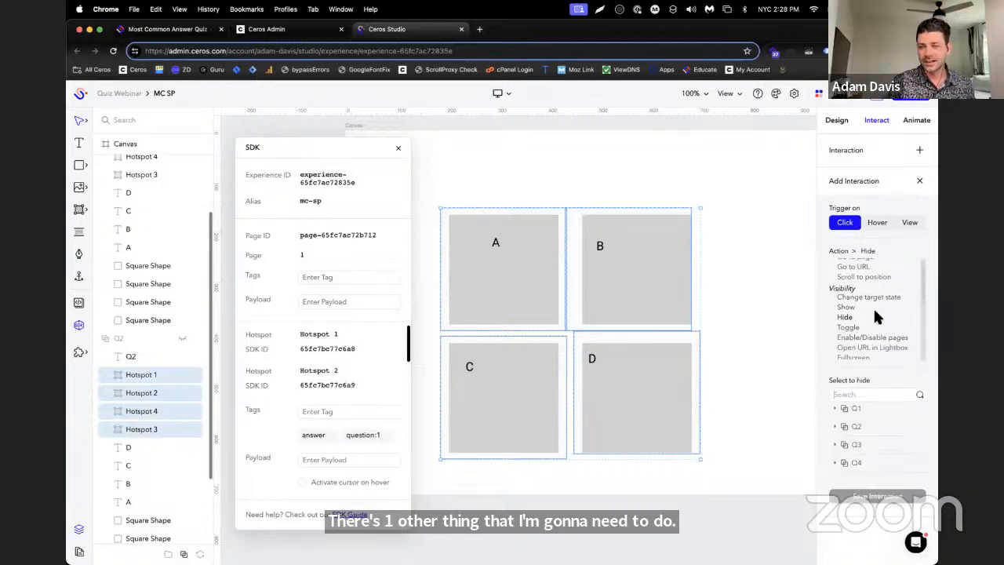
click(881, 427)
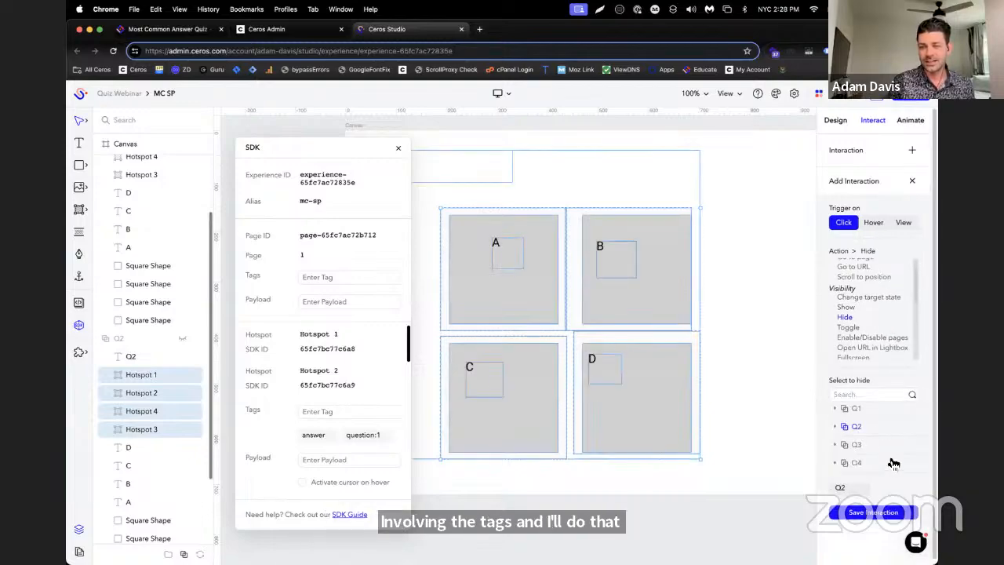
click(891, 514)
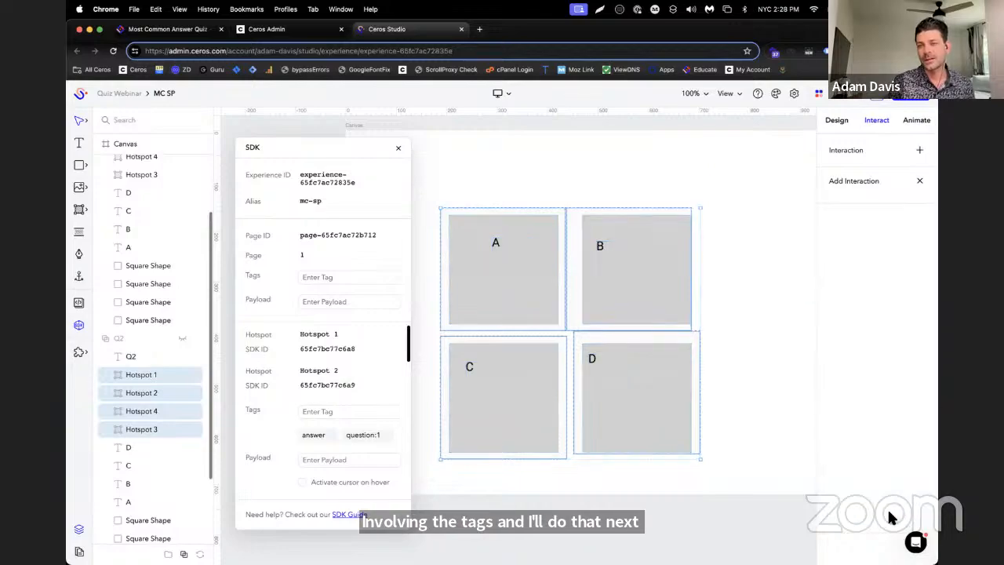
Add a second on-click interaction to the four selected Q2 hotspots that shows the Q3 group
click(919, 149)
click(862, 341)
click(875, 447)
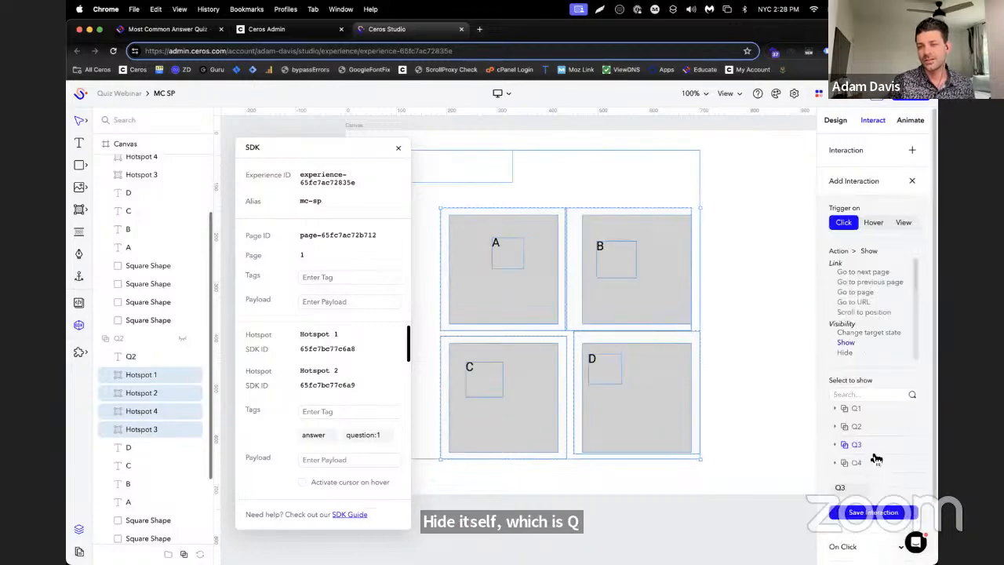
click(877, 513)
Expand the Q3 group, select its four hotspots and add an on-click interaction that hides Q3
scroll(134, 352, down, 3)
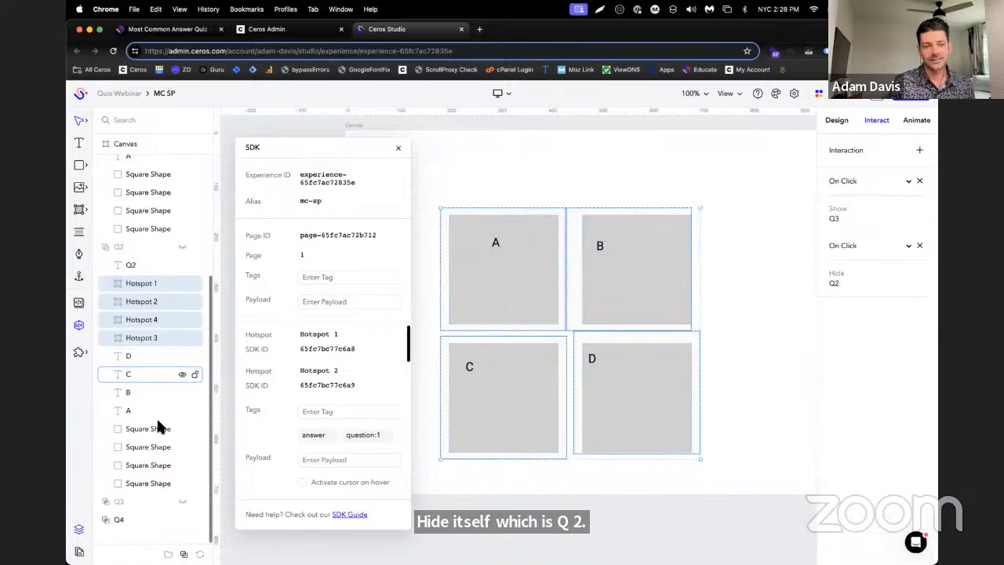
click(111, 502)
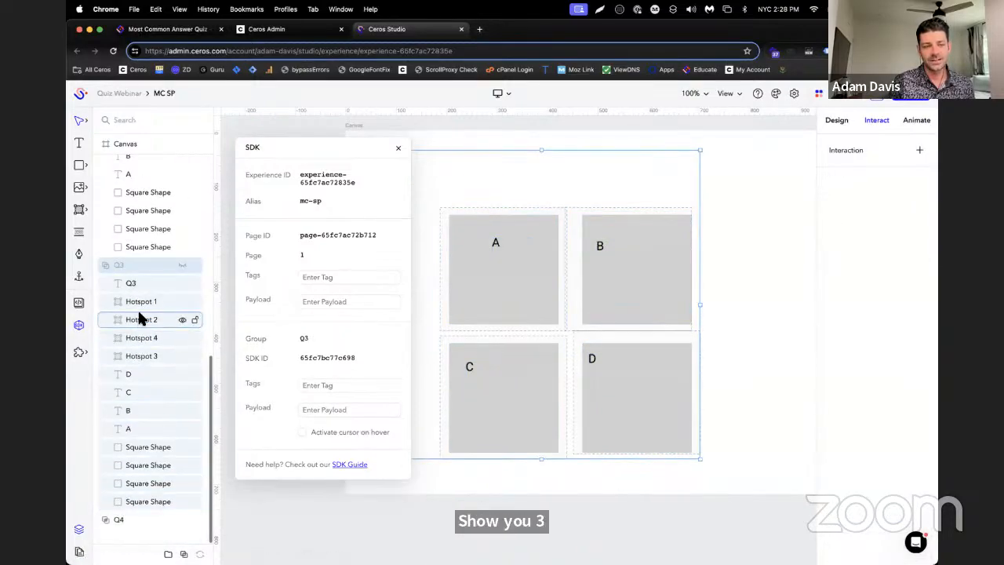
scroll(163, 285, up, 10)
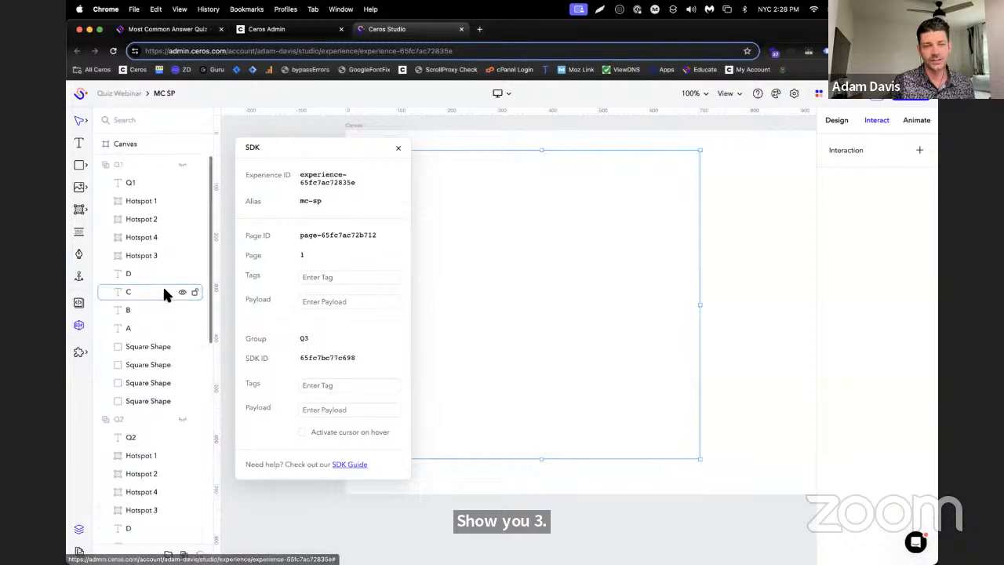
scroll(176, 236, down, 5)
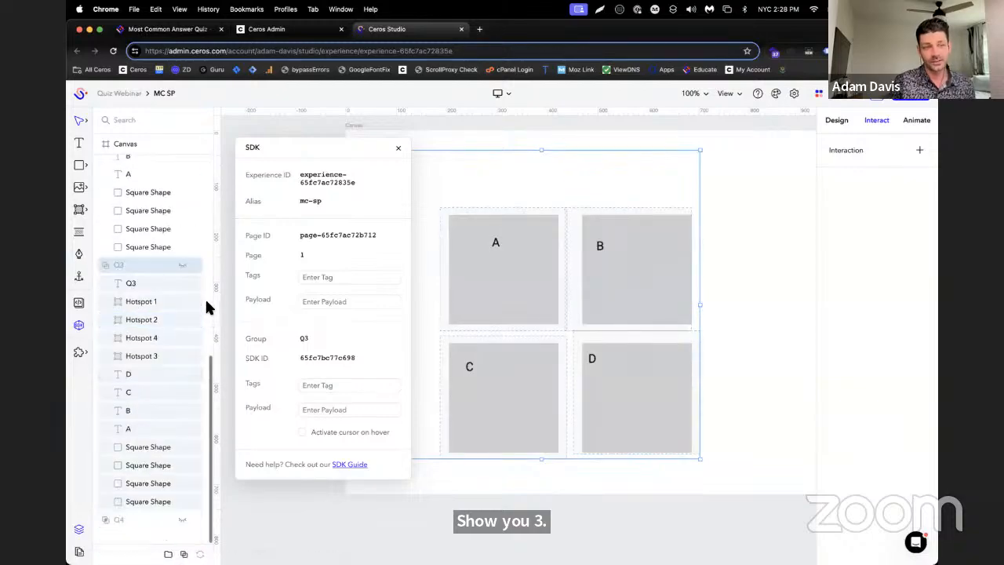
click(159, 303)
shift+click(156, 356)
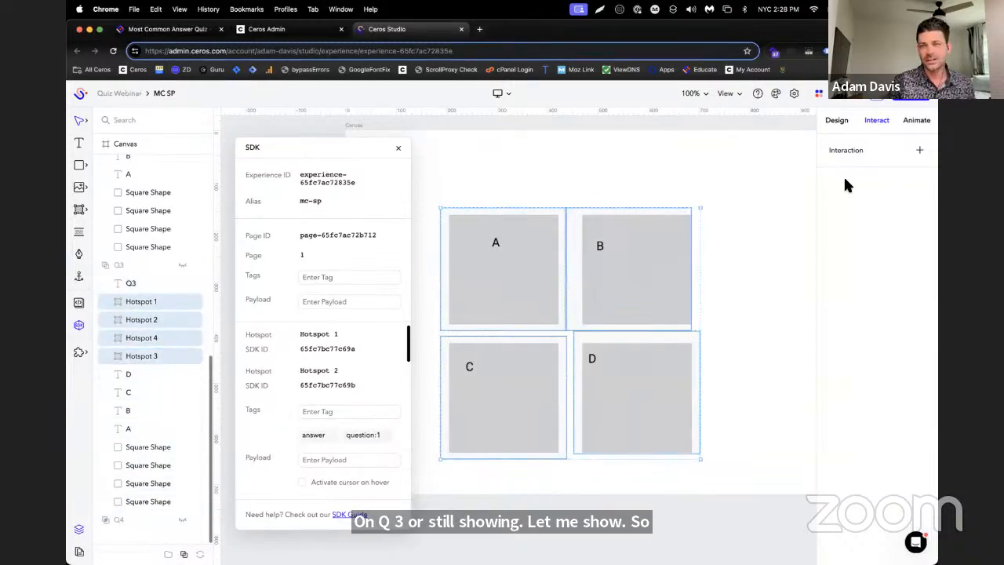
click(920, 150)
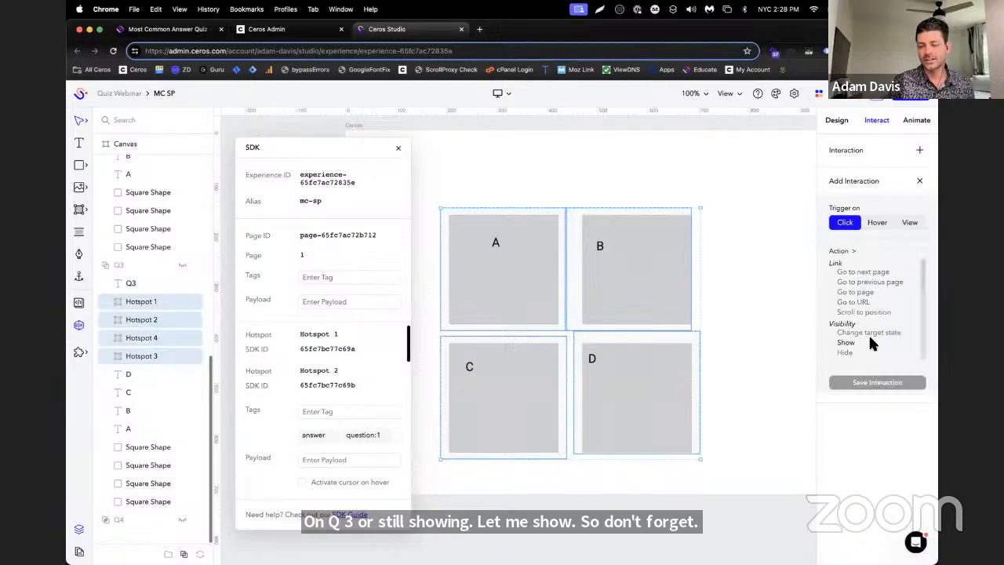
click(863, 351)
click(888, 444)
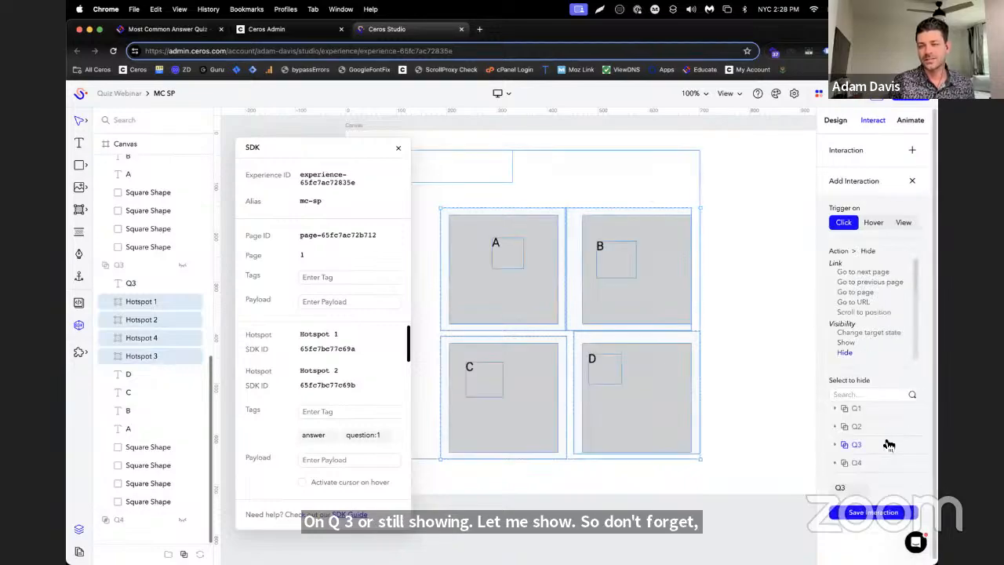
click(882, 515)
Add a second on-click interaction to the four Q3 hotspots that shows the Q4 group
click(922, 152)
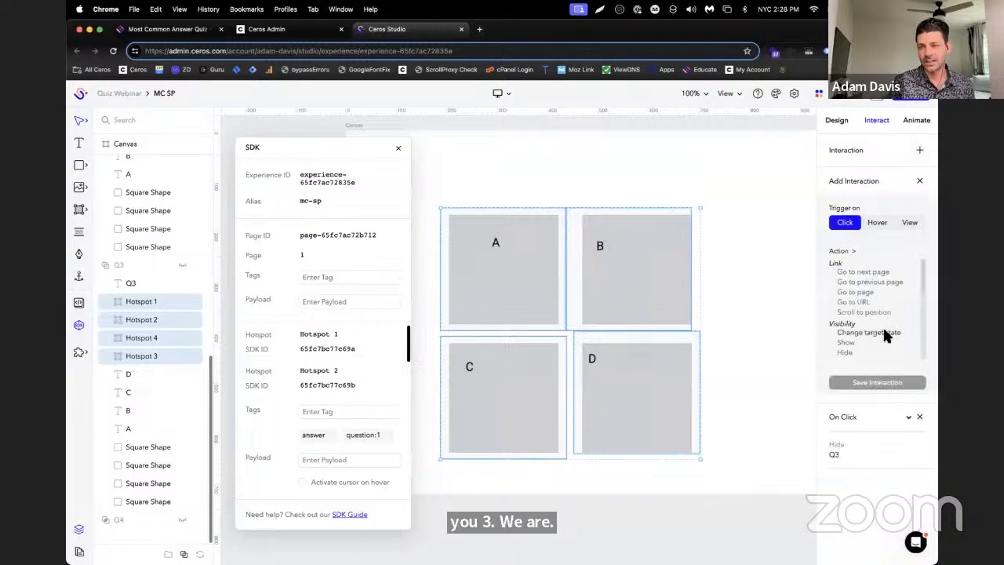
click(880, 343)
click(878, 453)
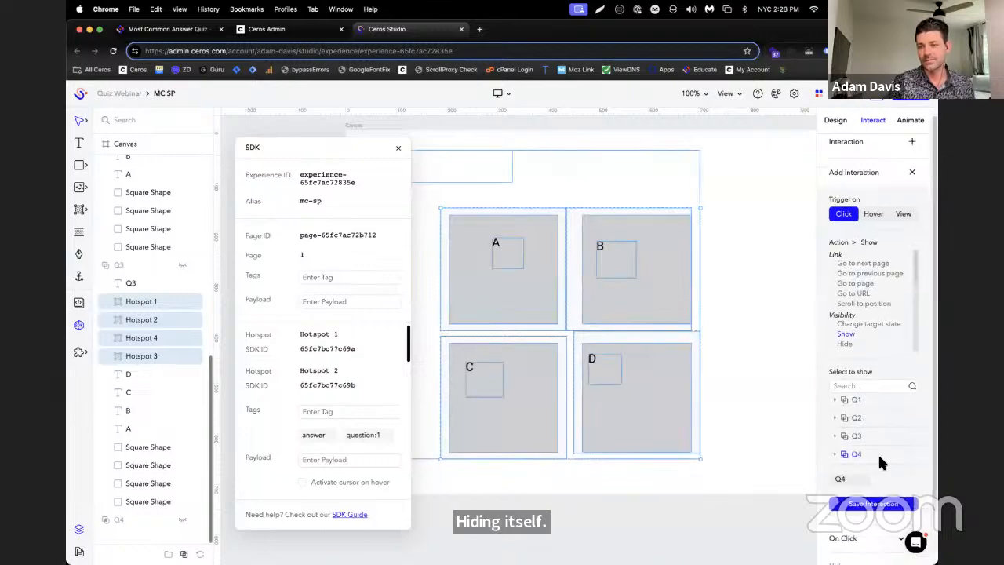
click(872, 495)
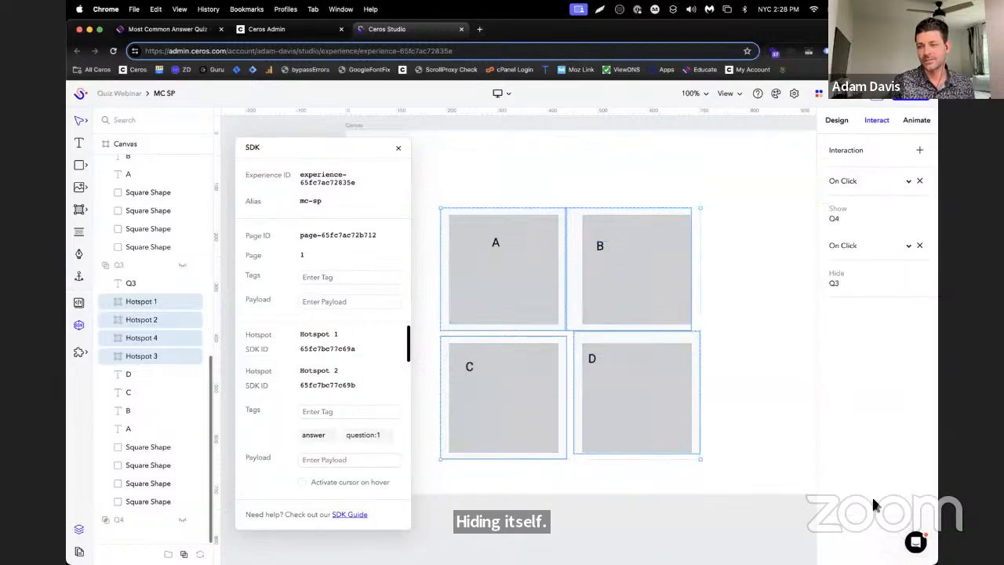
Expand the Q4 group and select its four hotspots
click(107, 521)
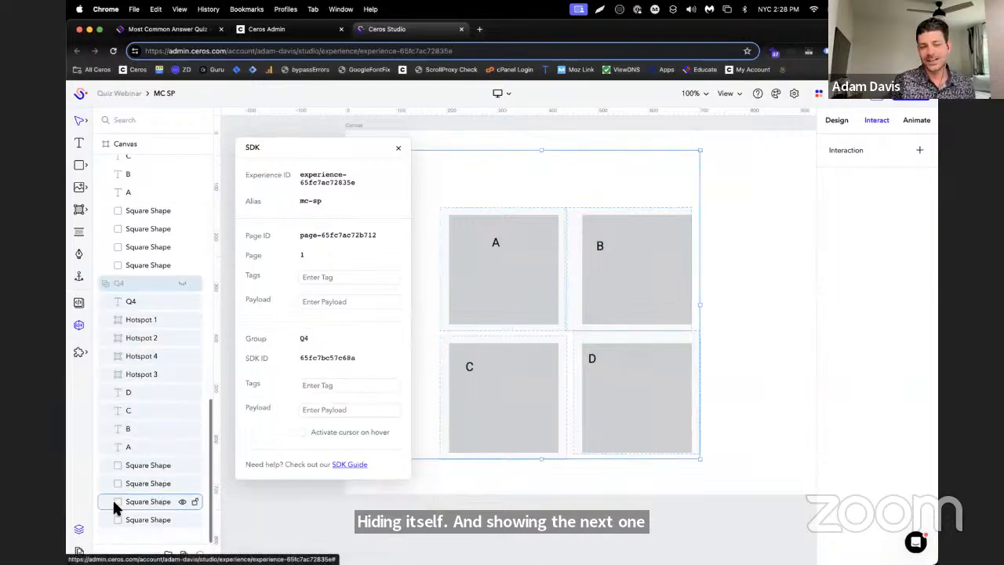
click(134, 319)
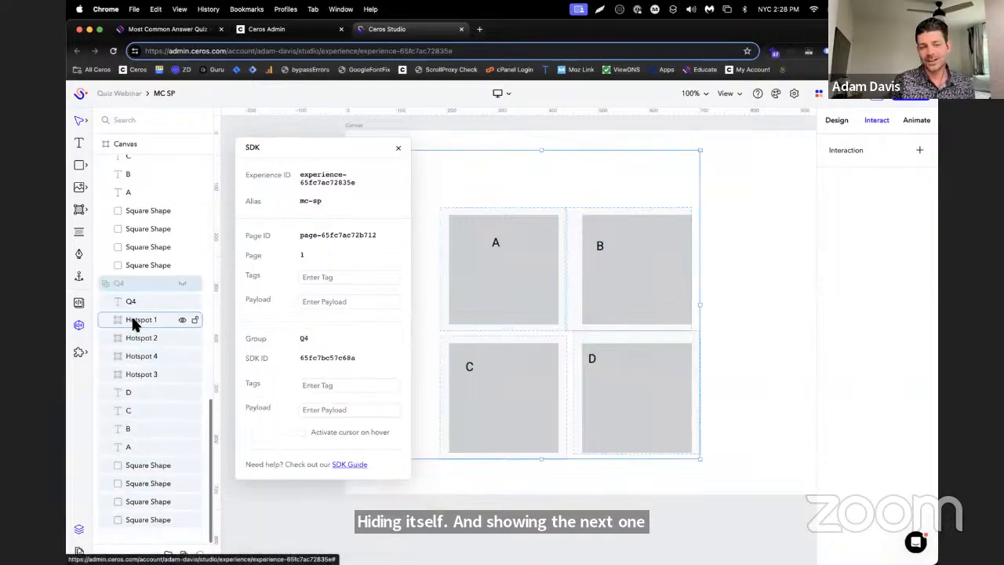
shift+click(138, 374)
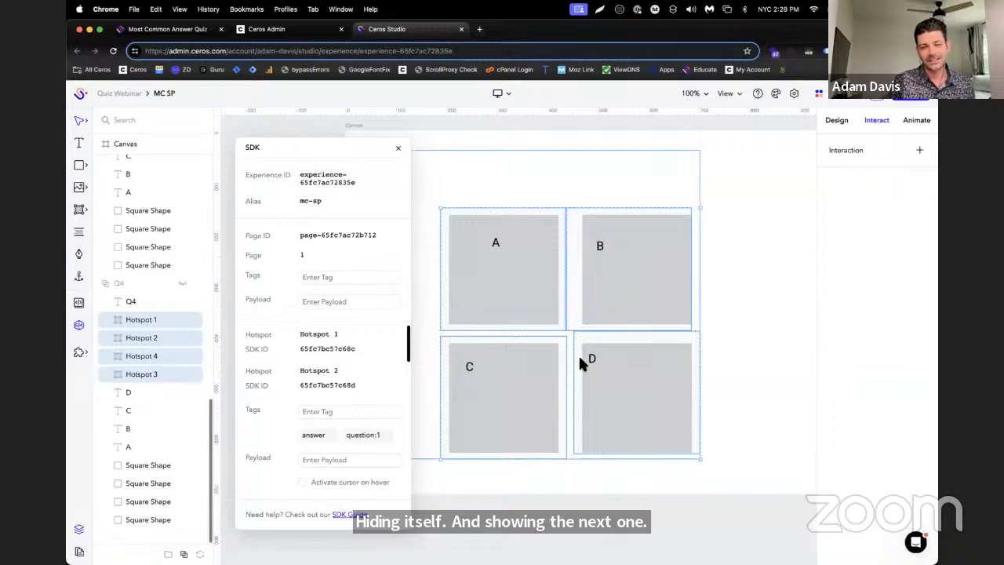
Switch to the Educate help article and read the instructions for the final question's answer hotspots and the results hotspots
click(190, 29)
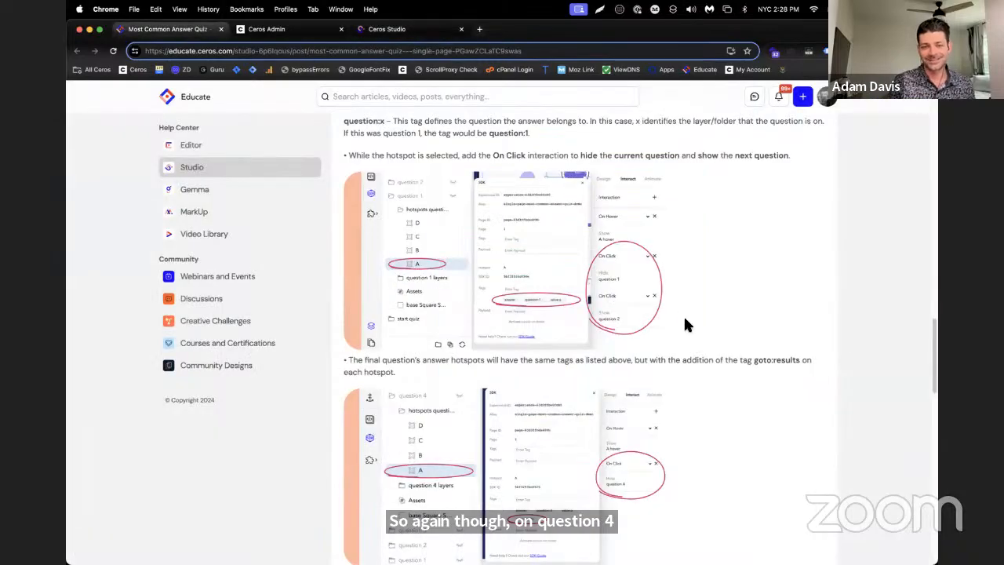
scroll(685, 325, down, 2)
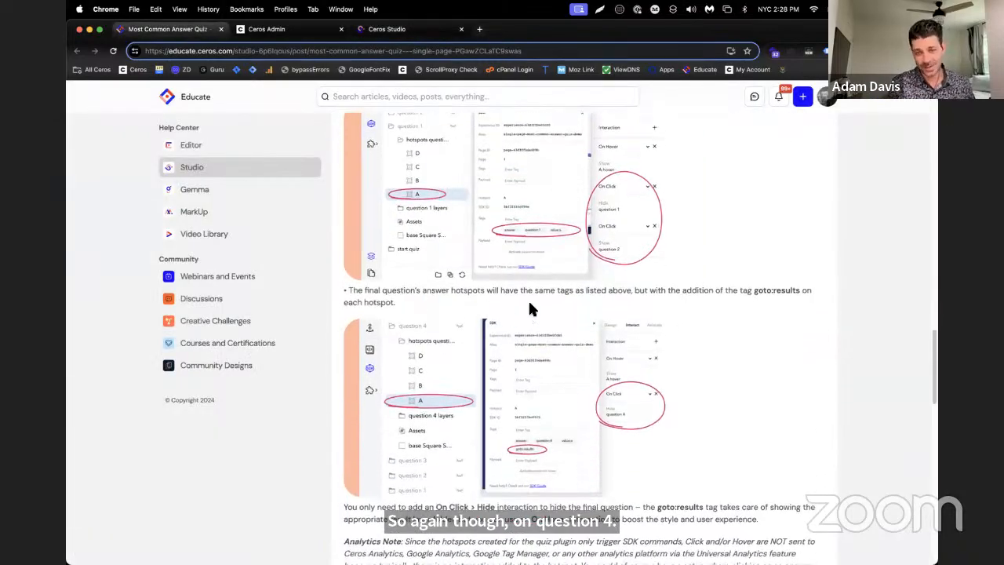
scroll(743, 303, down, 1)
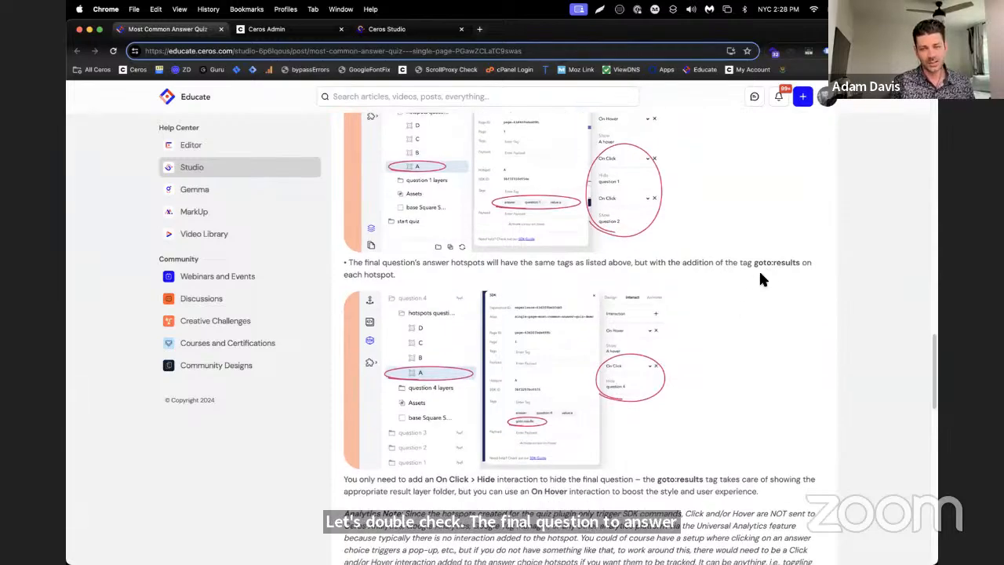
scroll(760, 277, down, 1)
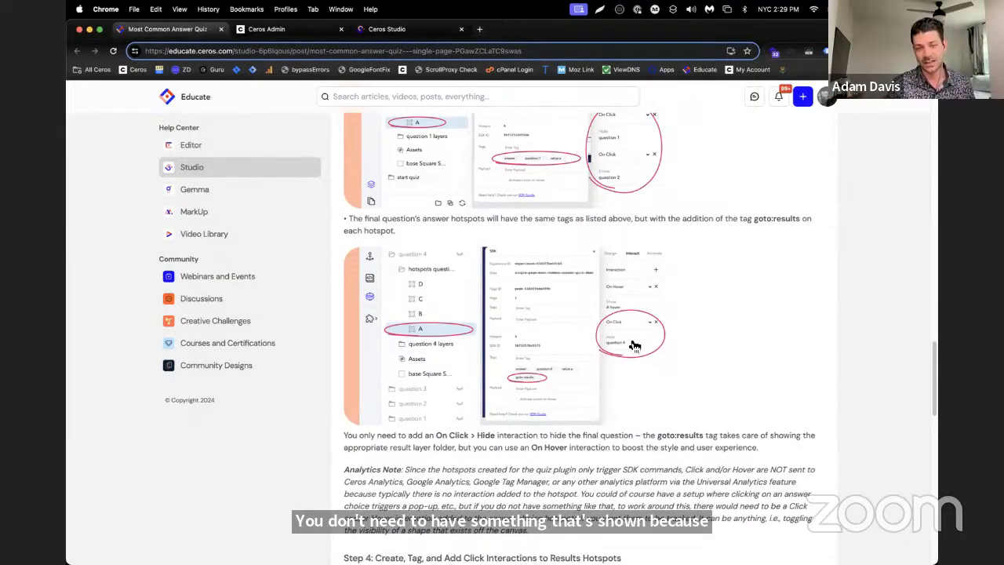
scroll(661, 288, down, 5)
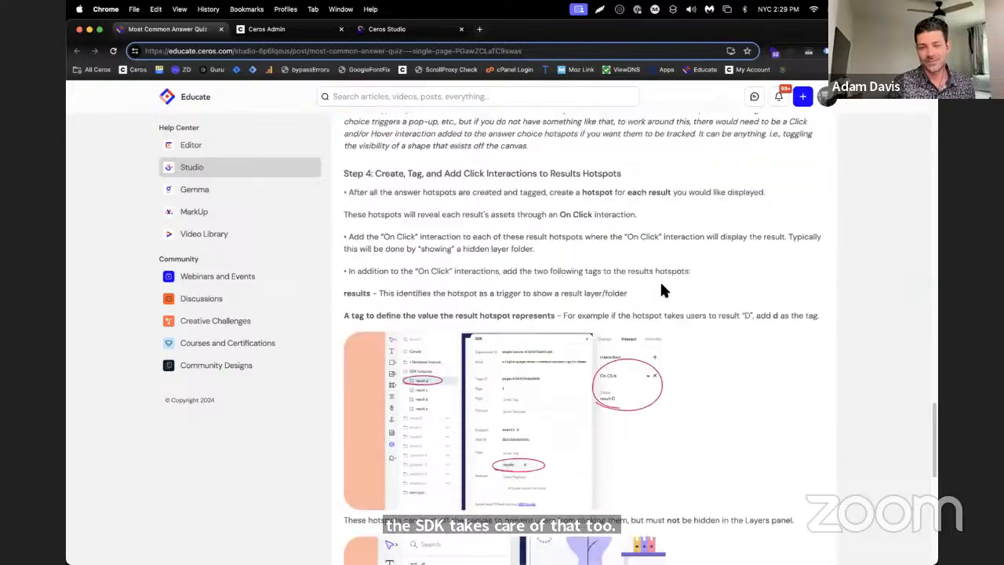
scroll(662, 290, down, 2)
scroll(714, 295, down, 3)
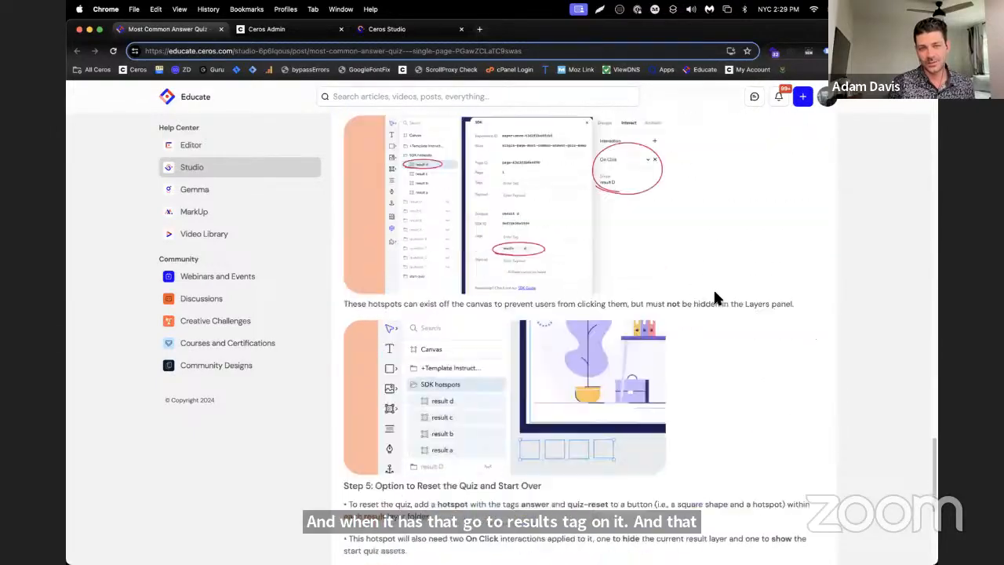
scroll(717, 289, up, 8)
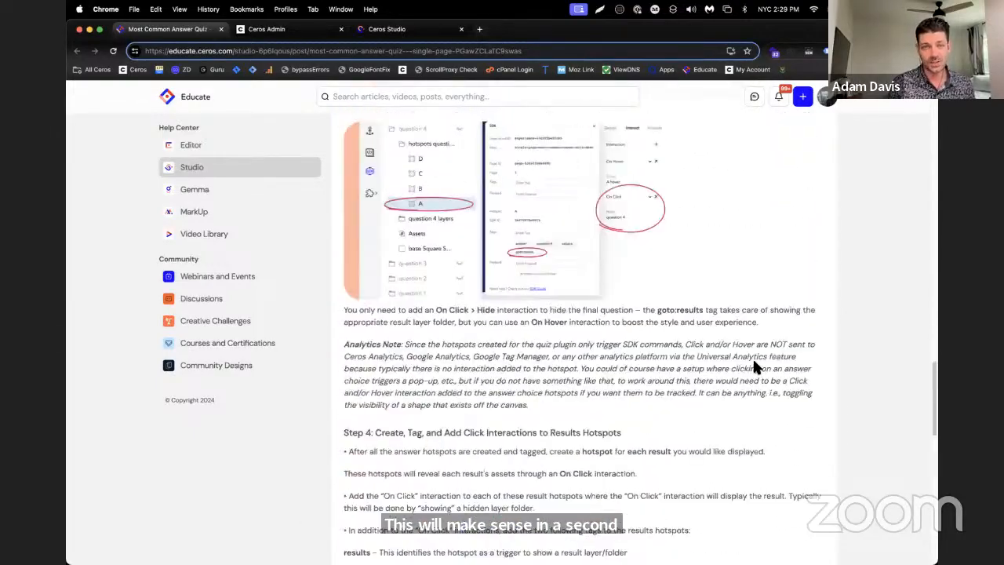
scroll(752, 364, up, 2)
Back in Ceros Studio, add an on-click interaction to the four Q4 hotspots that hides the Q4 group
click(392, 29)
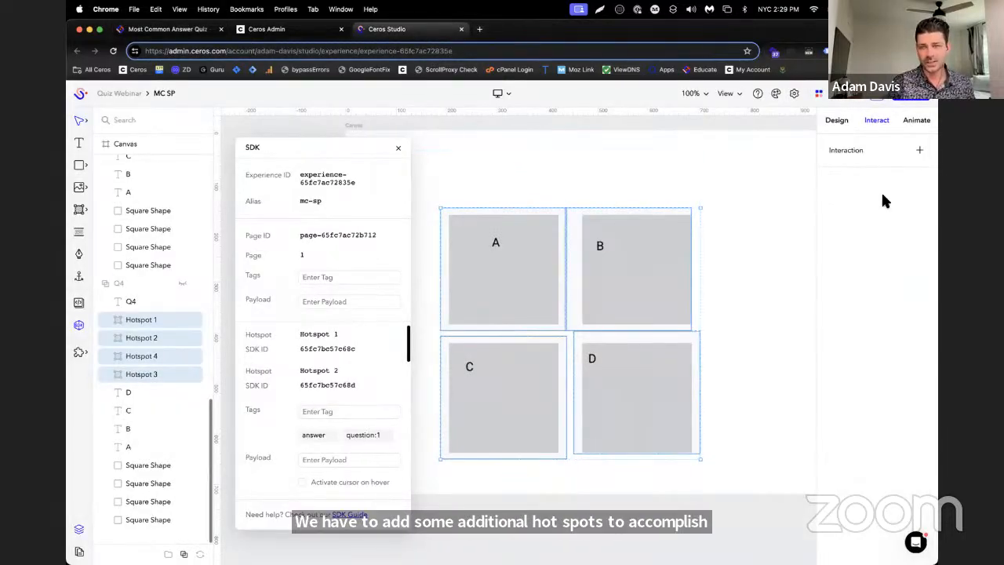
click(919, 150)
click(878, 351)
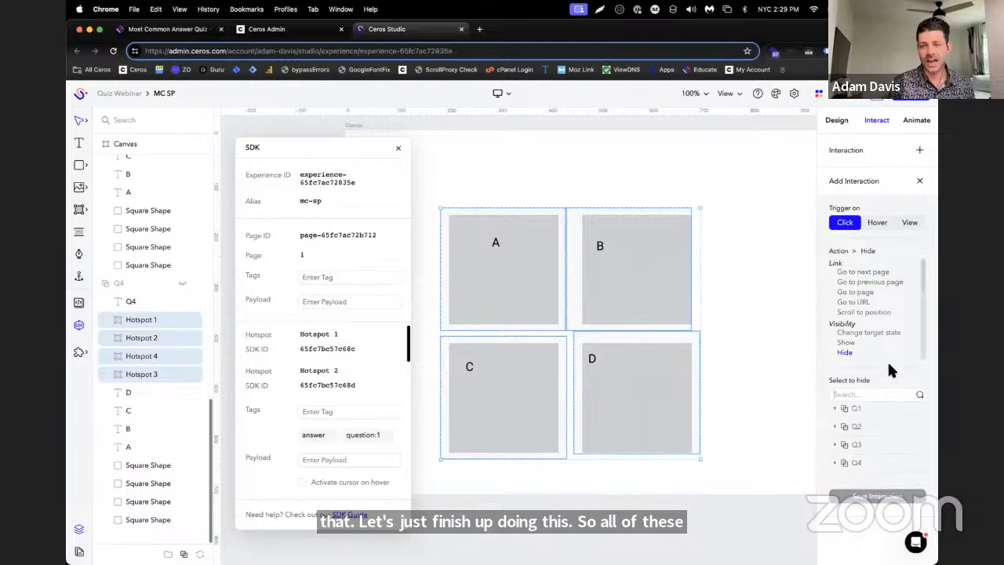
click(857, 462)
click(873, 510)
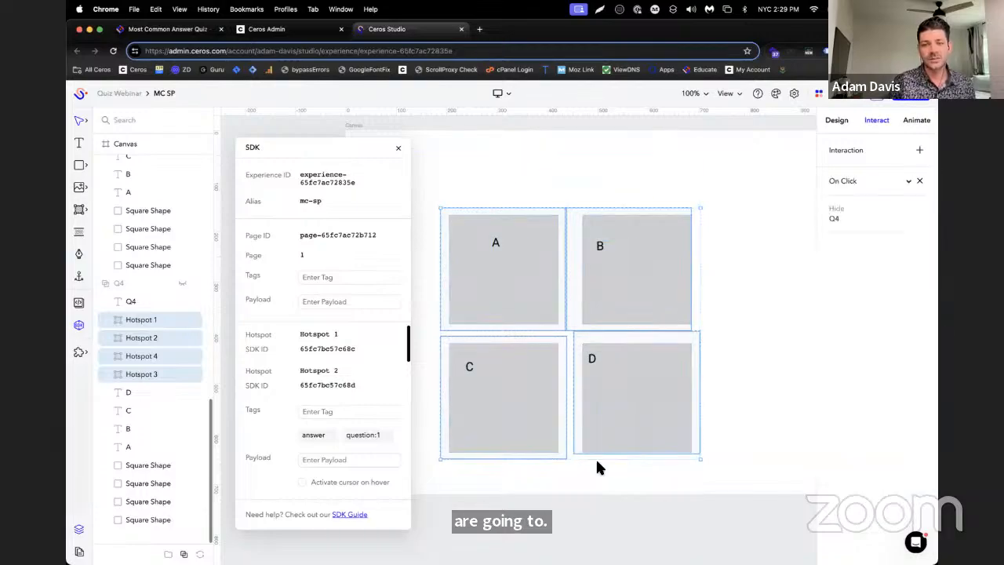
Add the SDK tag goto:results to the four Q4 hotspots
click(363, 415)
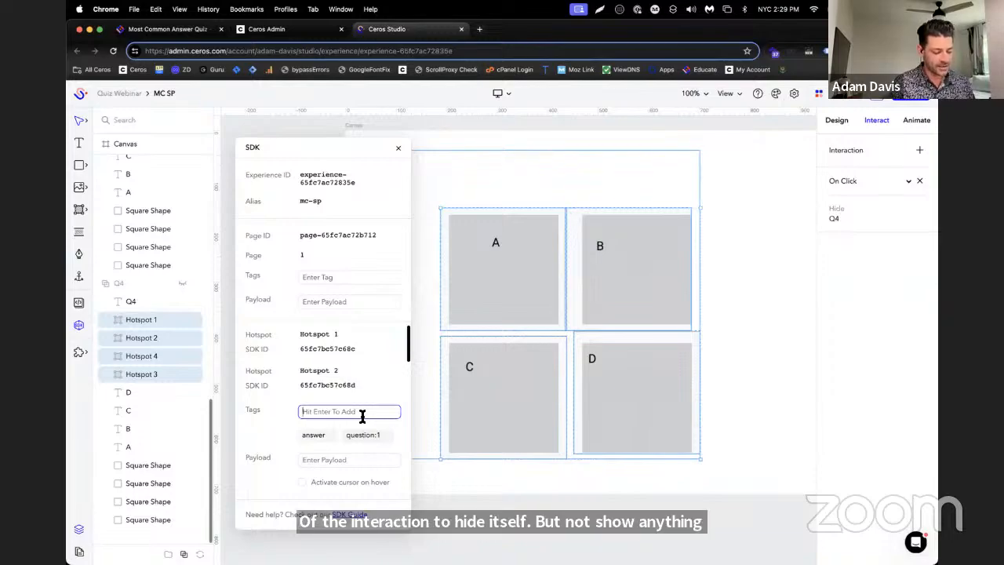
text(goto:)
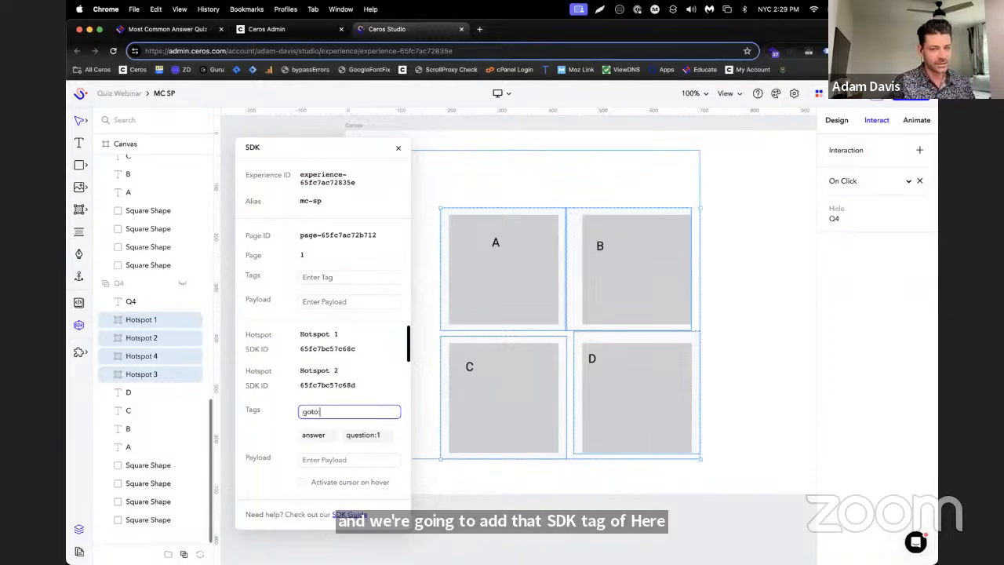
text(results)
key(Return)
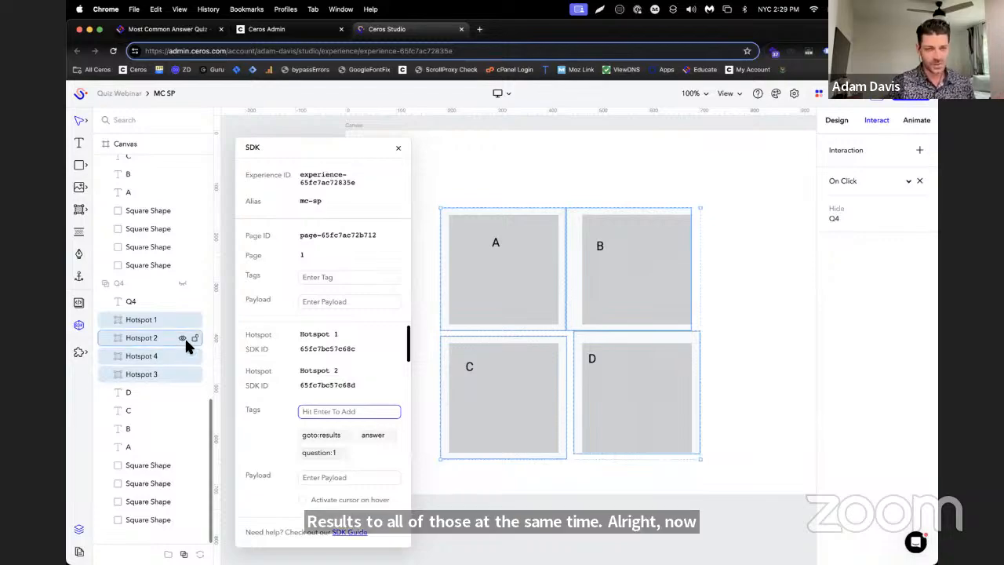
Replace the question tag on the four Q4 hotspots with question:4
click(342, 454)
click(349, 412)
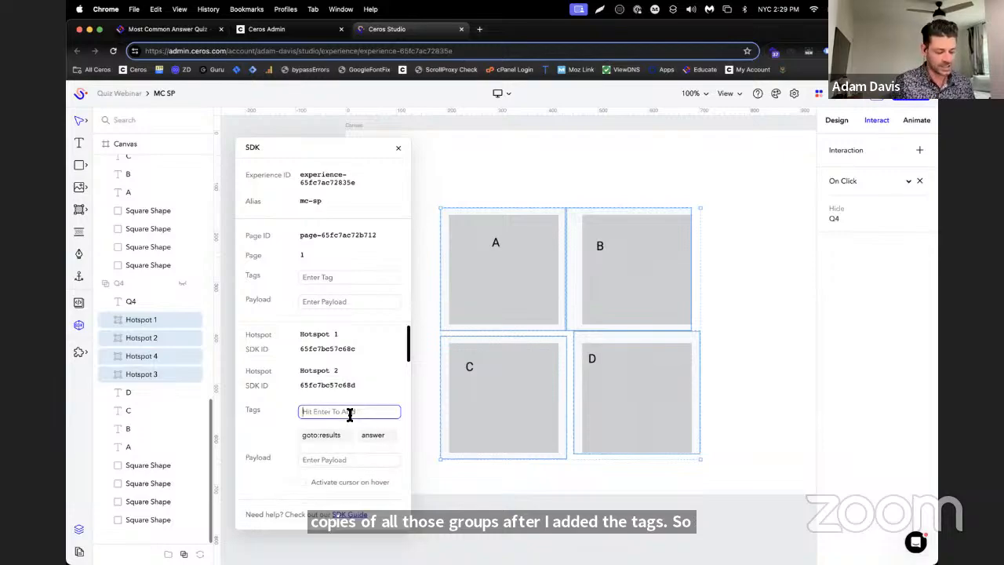
text(question)
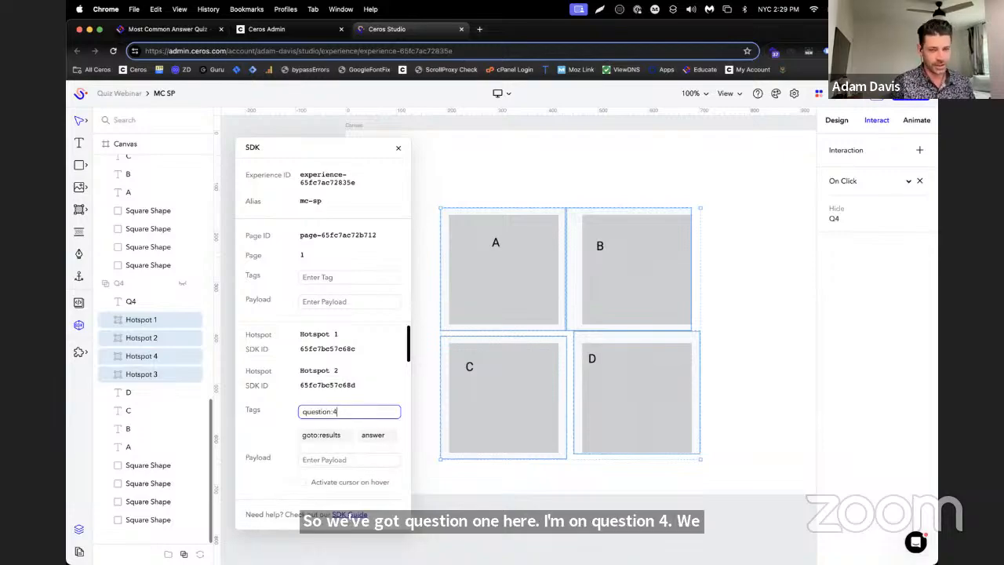
text(:4)
key(Return)
Select the four hotspots in the Q3 group and replace their question tag with question:3
scroll(100, 346, up, 6)
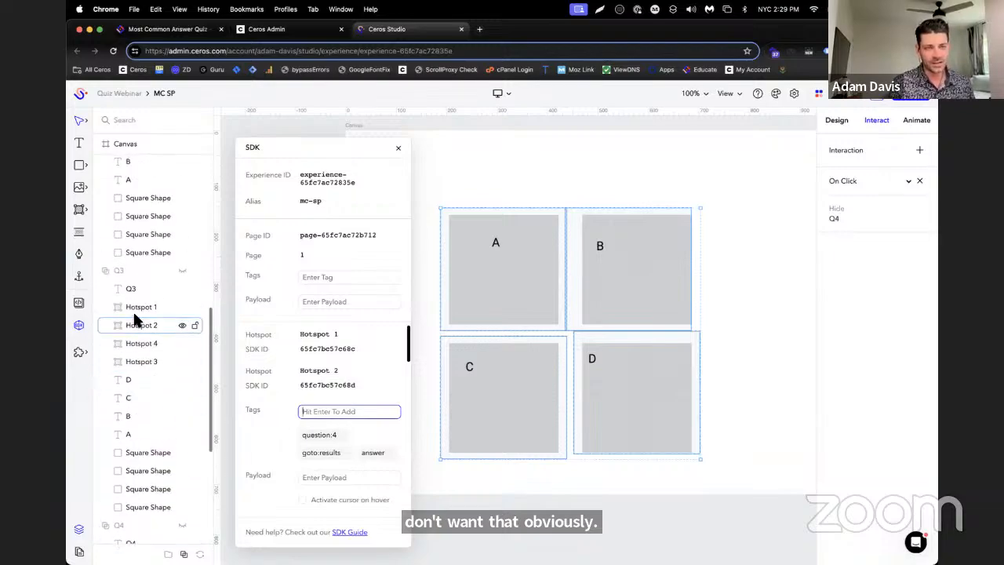
click(137, 307)
shift+click(133, 361)
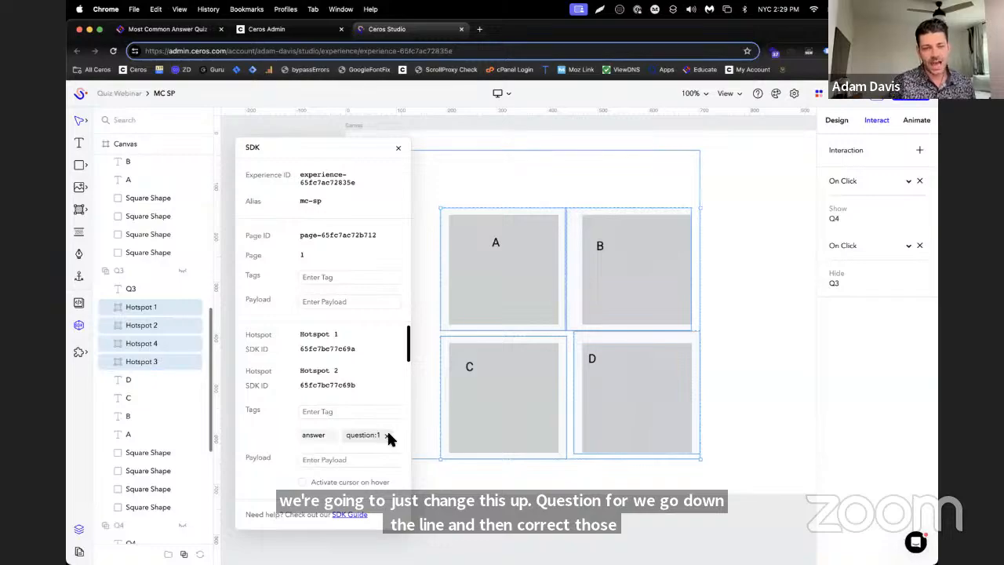
click(387, 436)
click(378, 413)
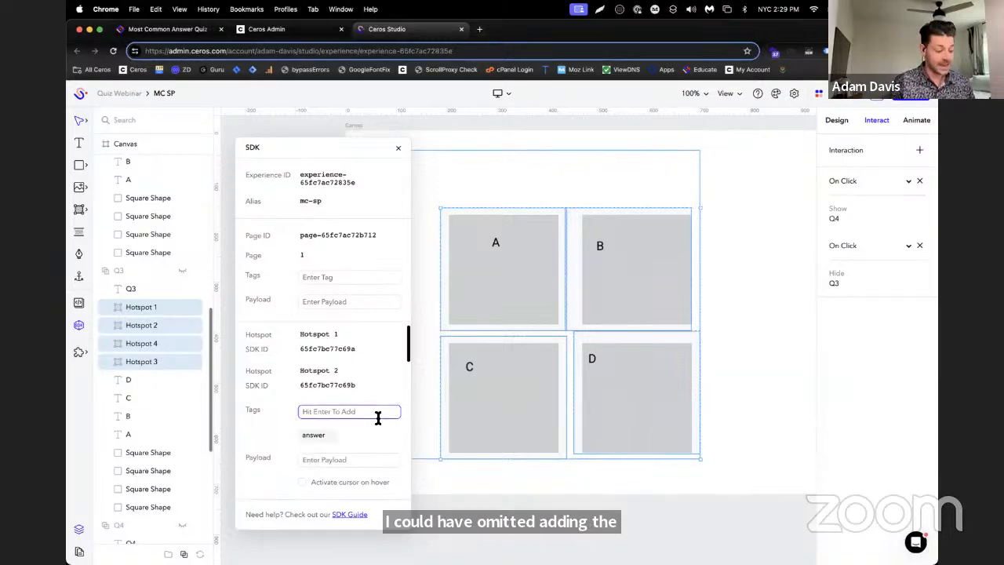
text(question:3)
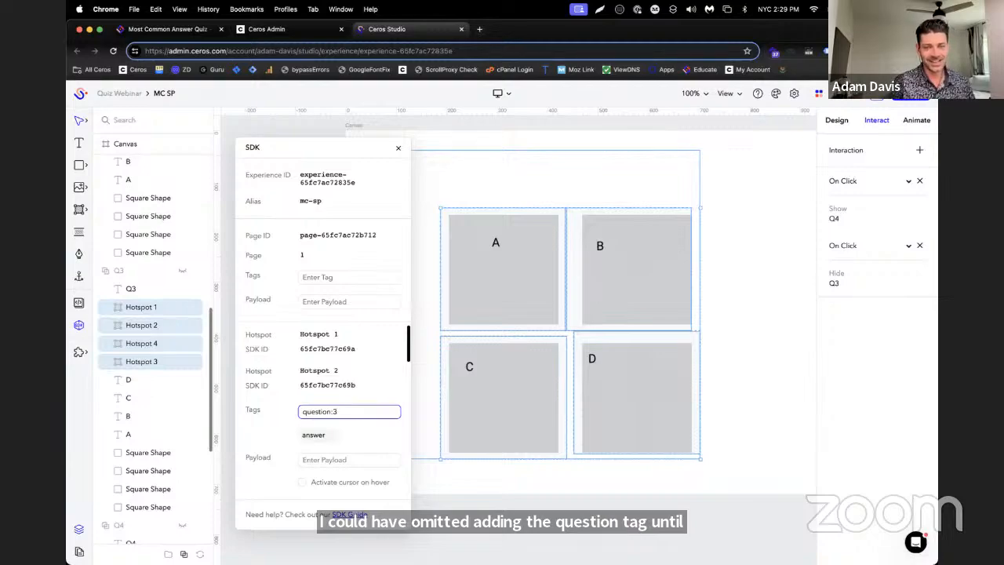
key(Return)
Select the four hotspots in the Q2 group and replace their question tag with question:2
scroll(192, 333, up, 8)
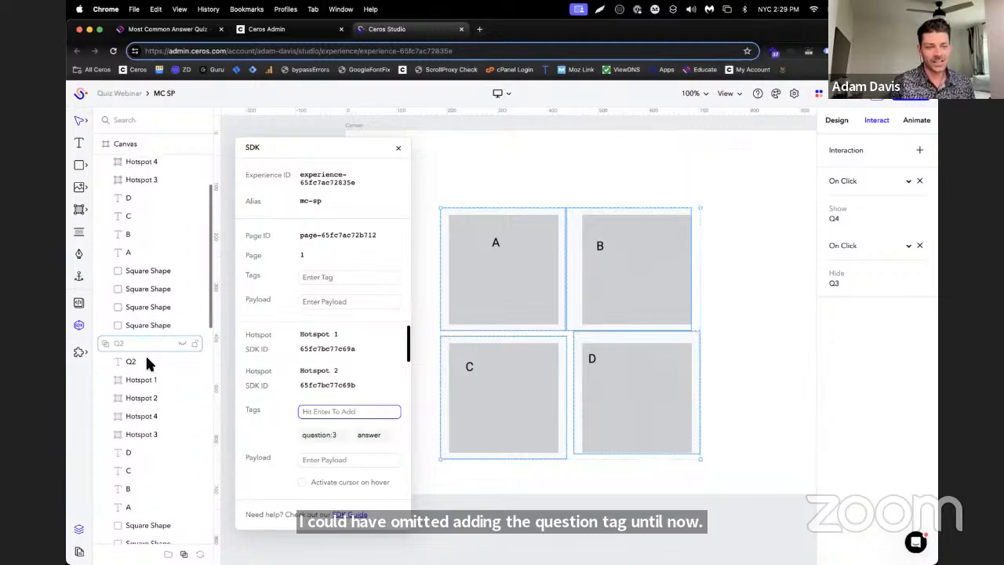
click(141, 380)
shift+click(147, 436)
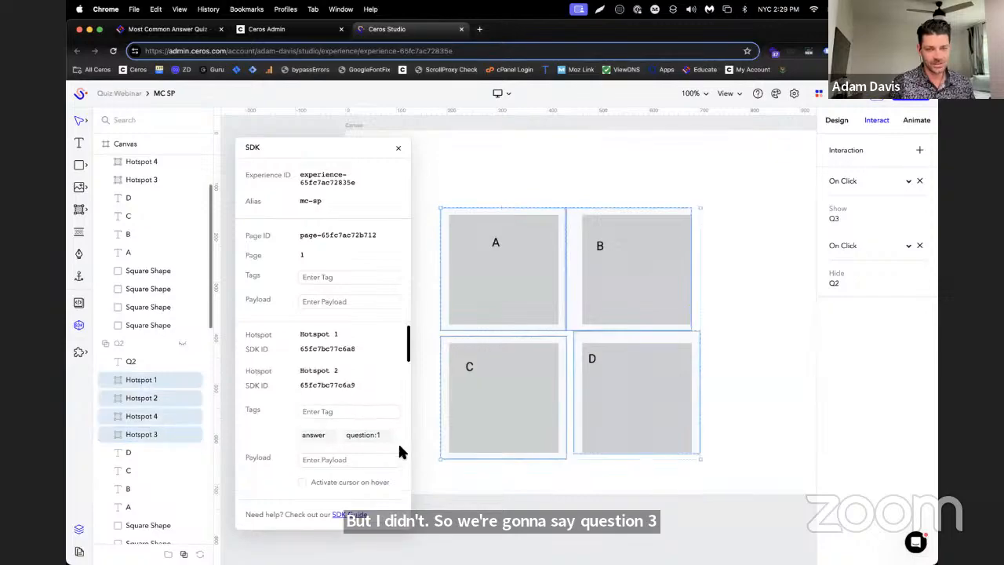
click(385, 415)
text(que)
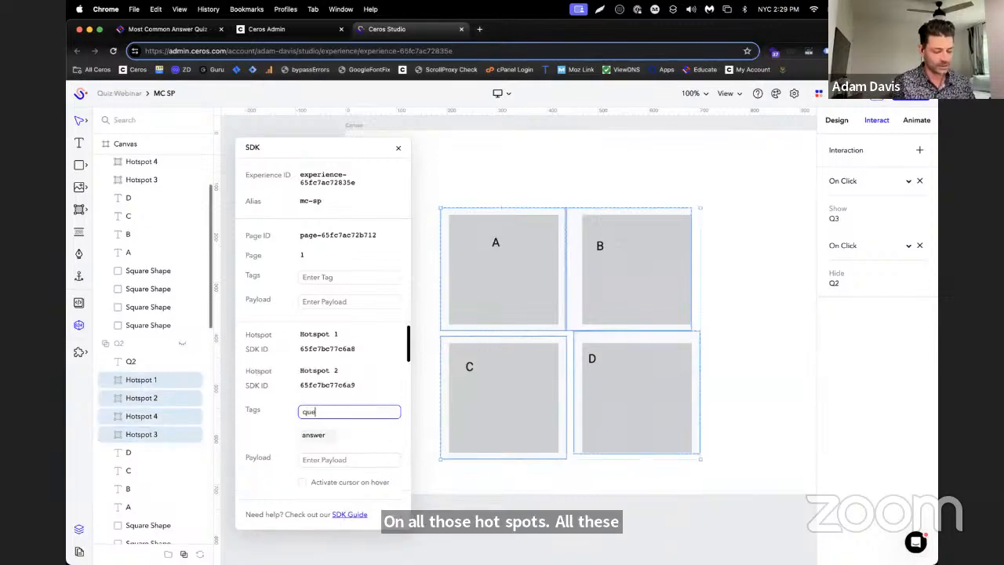
text(stion:)
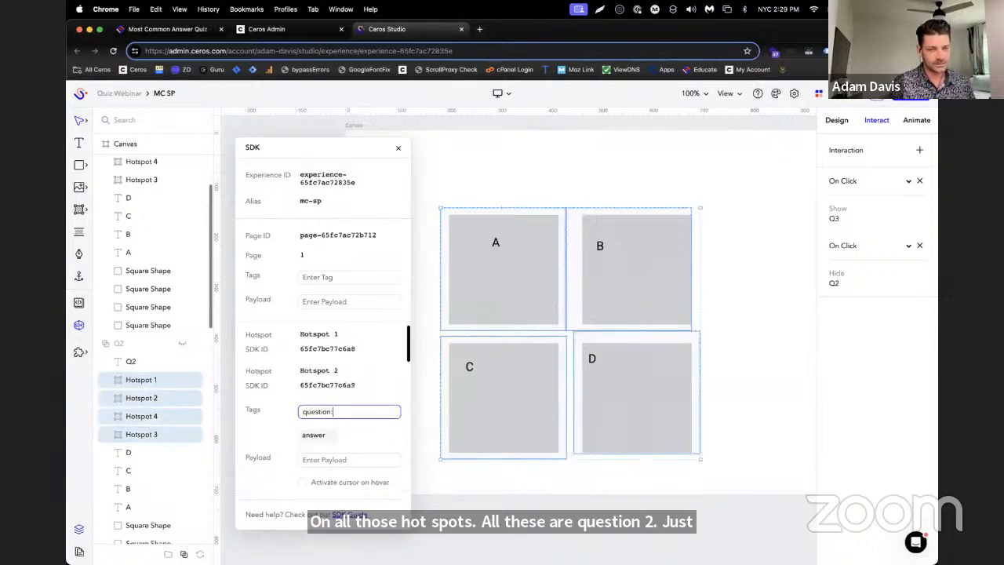
text(2)
key(Return)
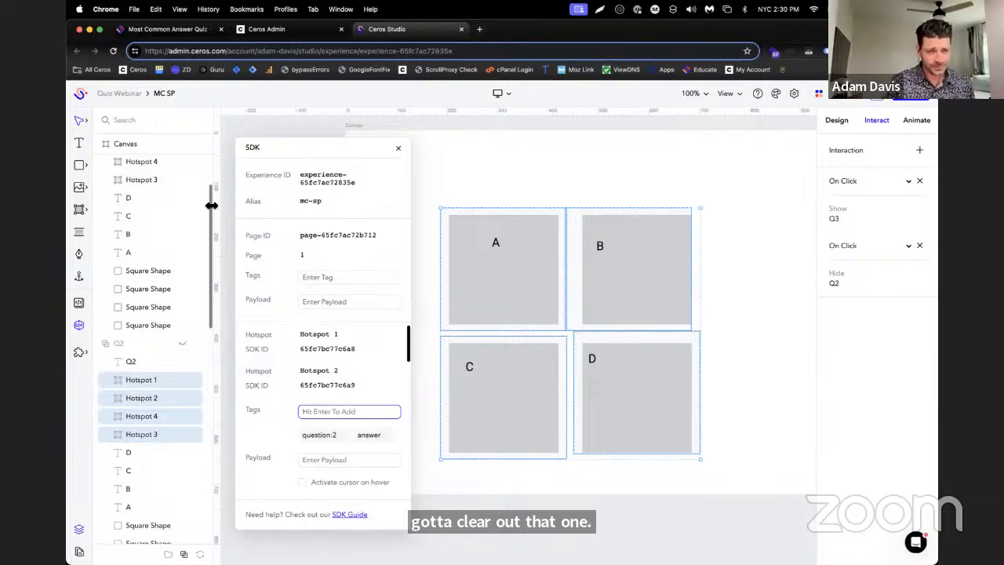
Close the SDK settings, collapse the Q1 to Q4 groups in the layer list, and hide the Q1 group
click(398, 147)
scroll(175, 215, up, 3)
click(105, 164)
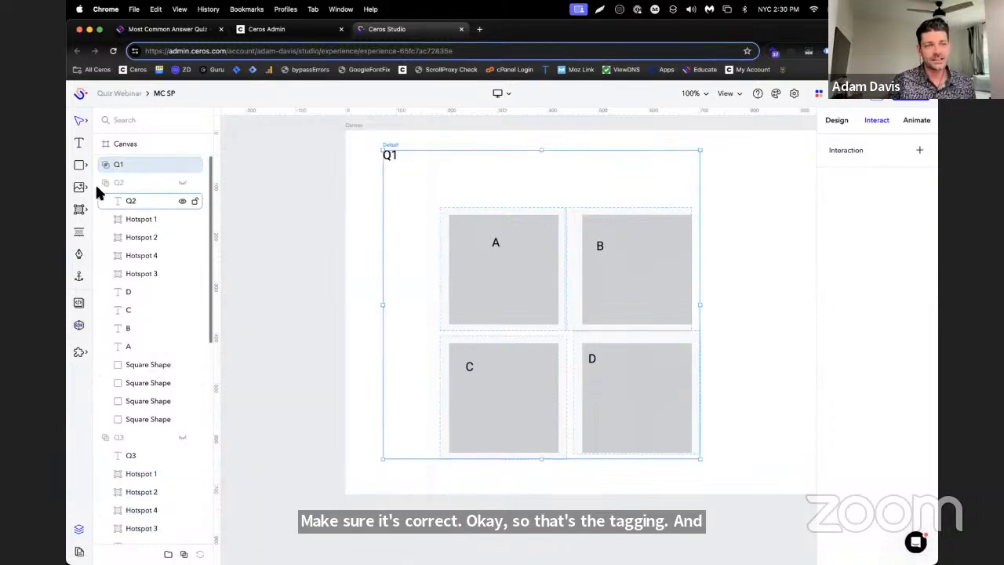
click(106, 183)
click(106, 201)
click(106, 219)
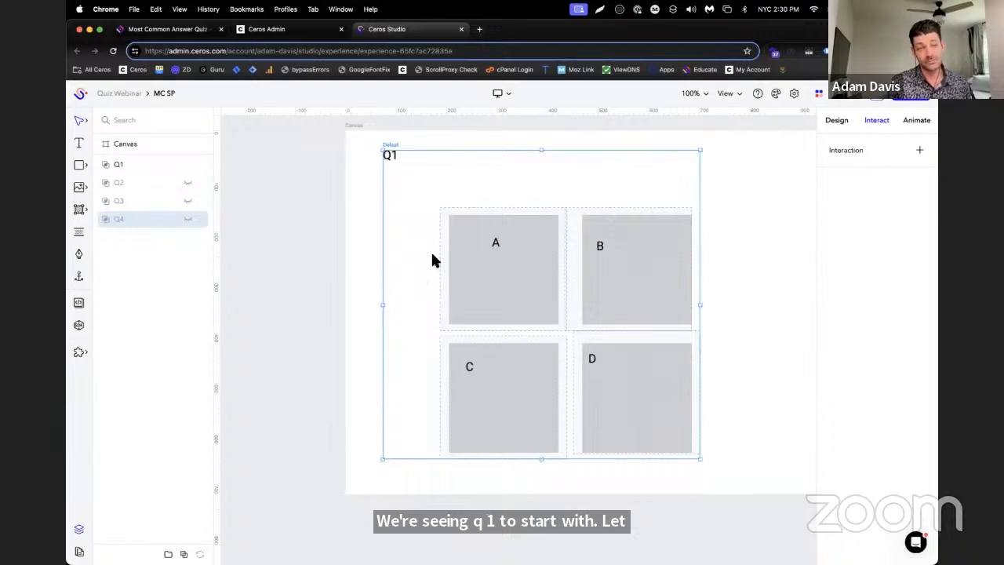
click(155, 284)
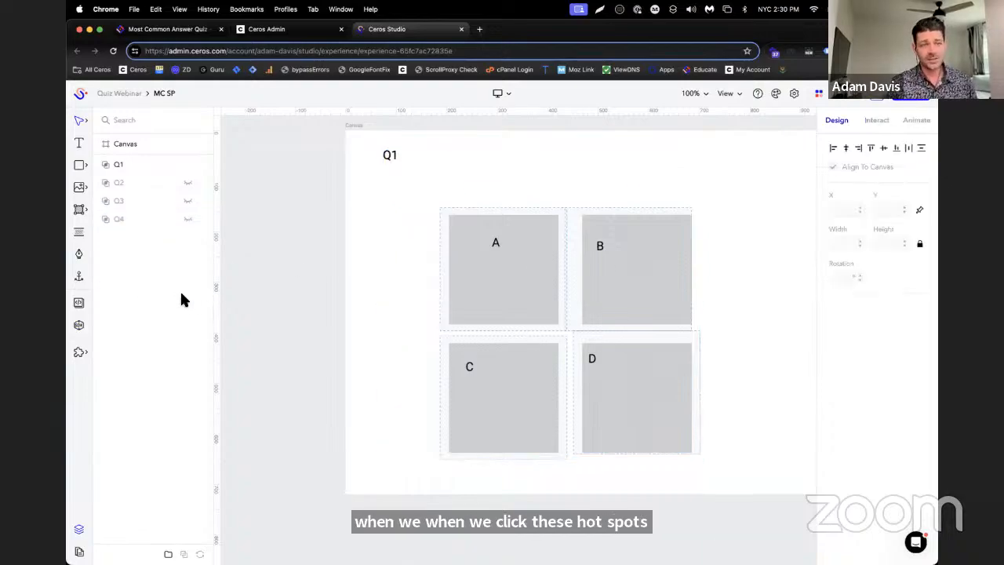
click(188, 164)
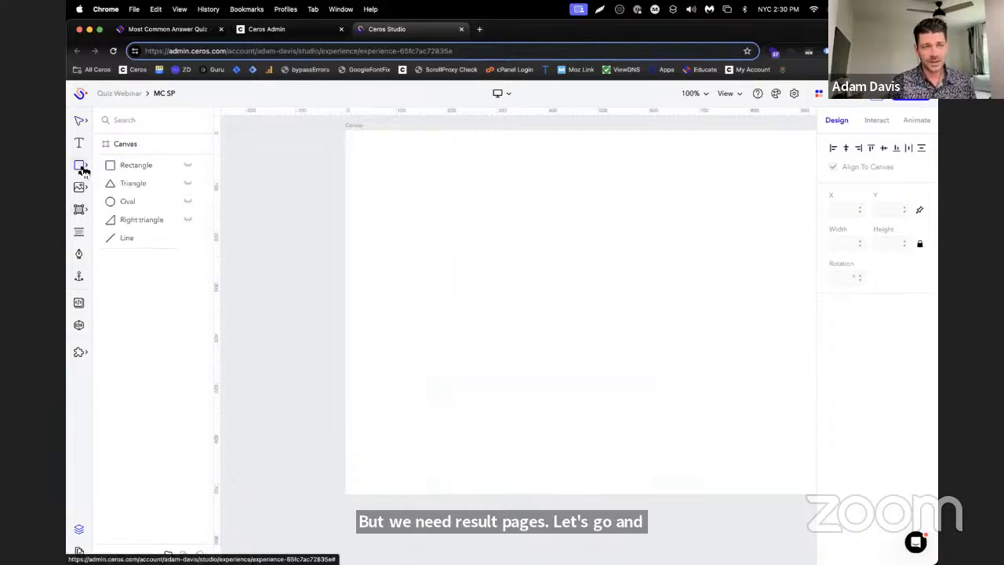
Add a text box about 435 by 132 px in the canvas's upper-left area reading Result A
click(80, 144)
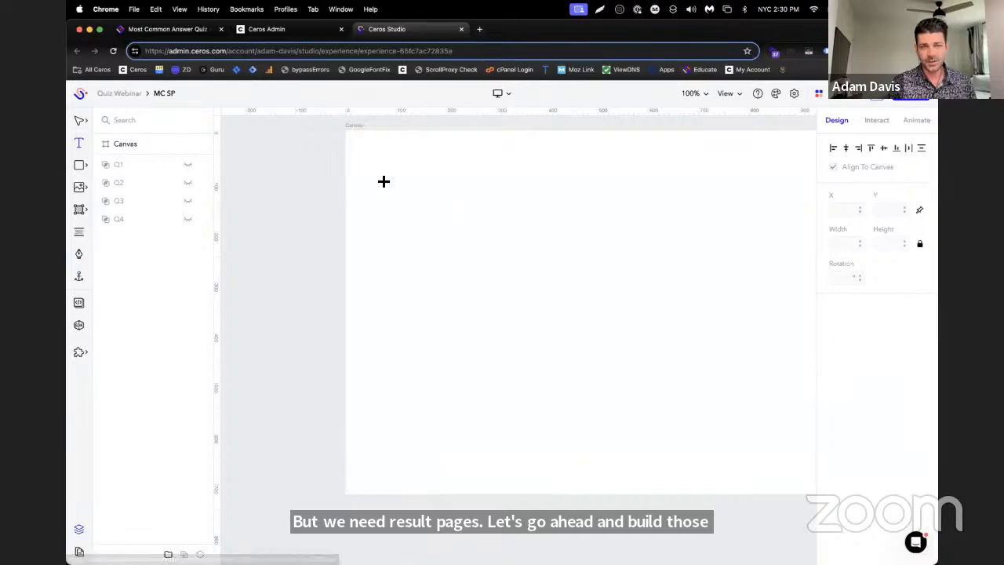
drag(385, 174, 605, 241)
text(Result )
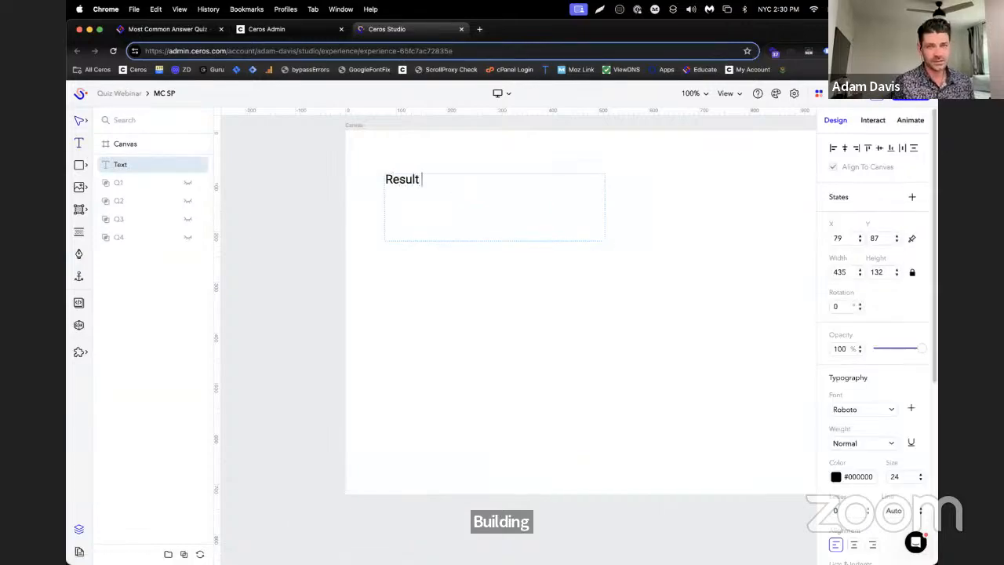
text(A)
key(Escape)
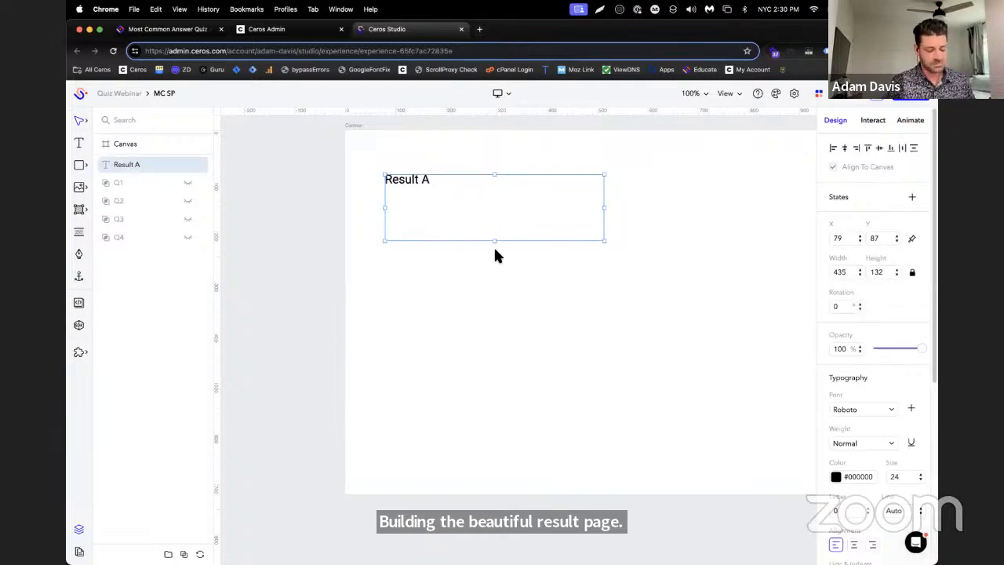
Duplicate the Result A text three times and change the topmost copy to Result B
key(super+d)
key(super+d)
key(super+d)
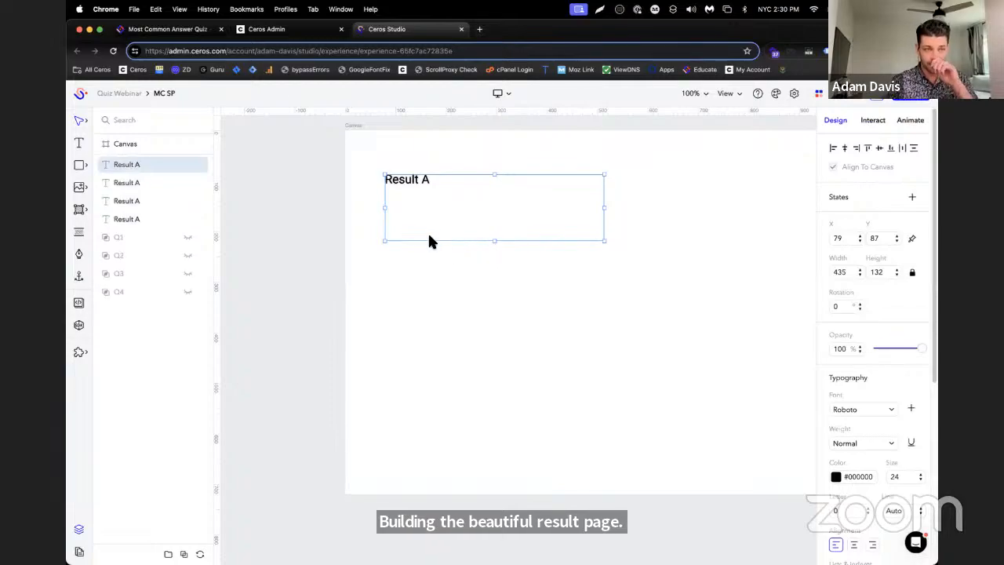
click(126, 182)
click(448, 215)
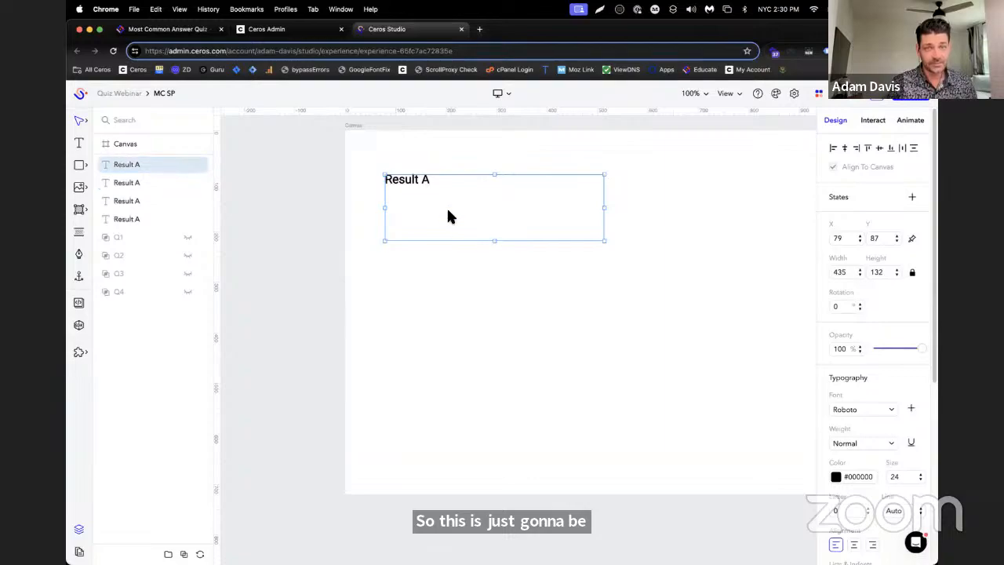
click(449, 212)
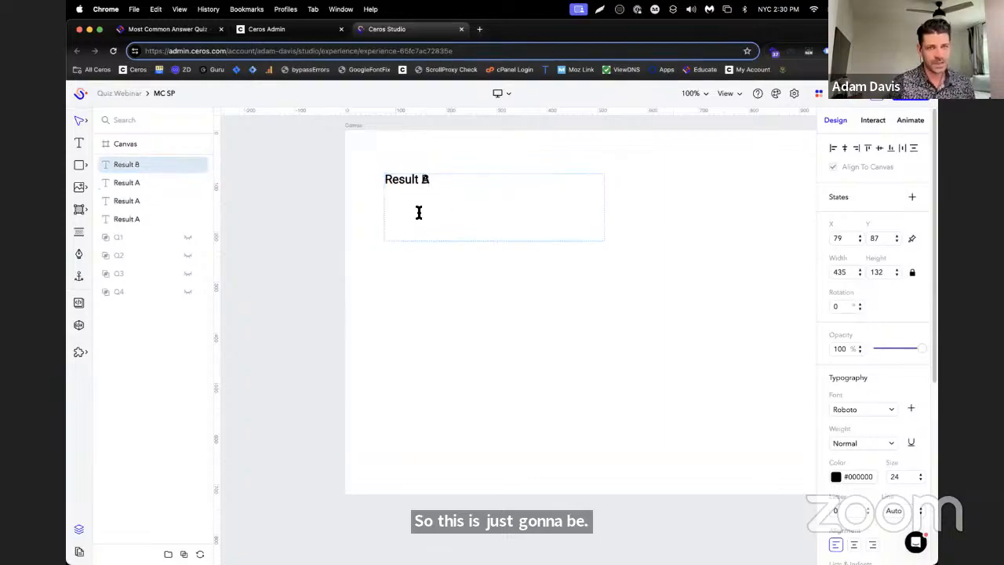
Change the topmost result text to Result C and the lowest result text to Result D
click(117, 198)
double_click(463, 210)
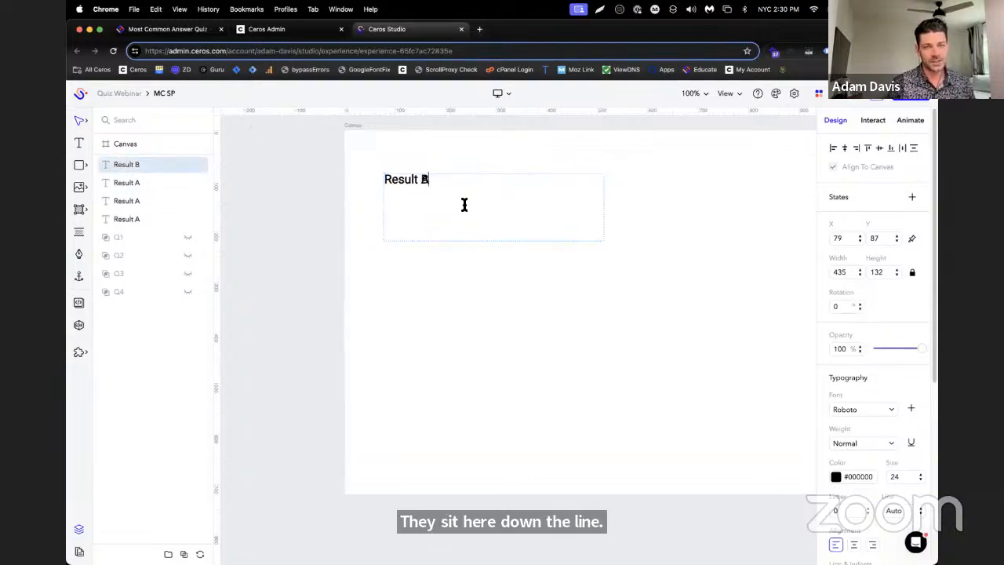
click(478, 298)
click(130, 219)
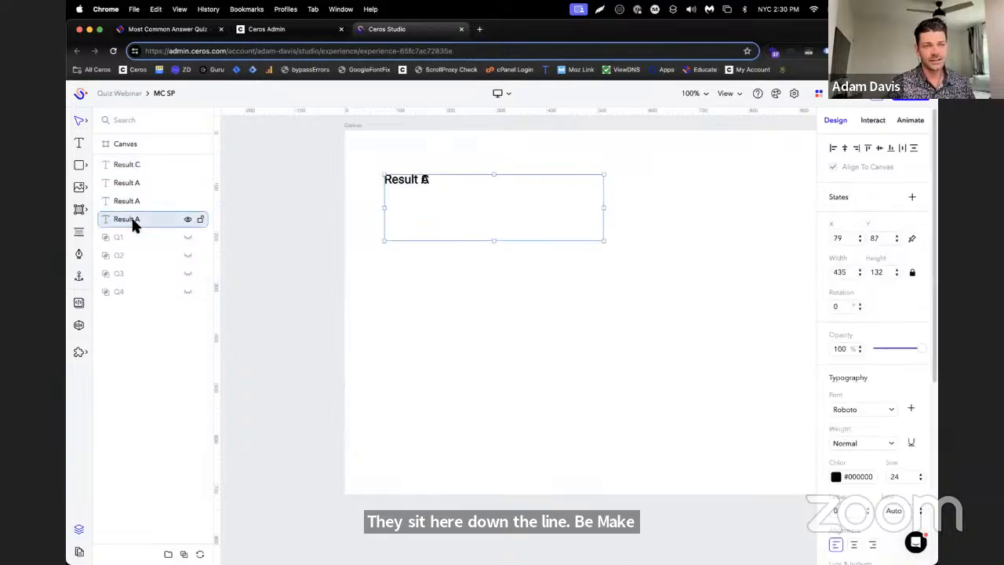
double_click(519, 210)
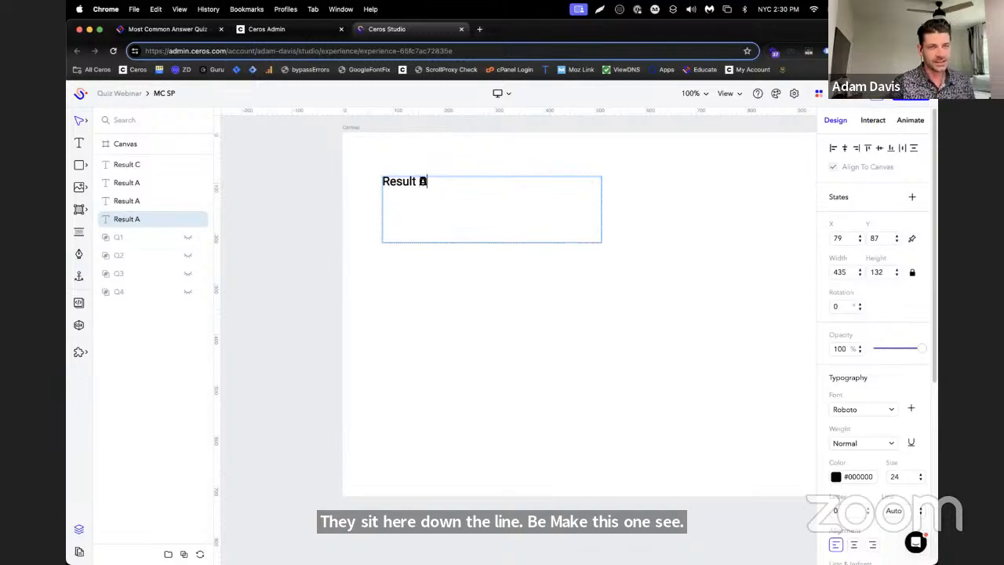
click(549, 301)
Move the two Result A layers above Result C and change the second one's text to Result B
drag(117, 190, 121, 150)
drag(121, 197, 126, 174)
double_click(547, 202)
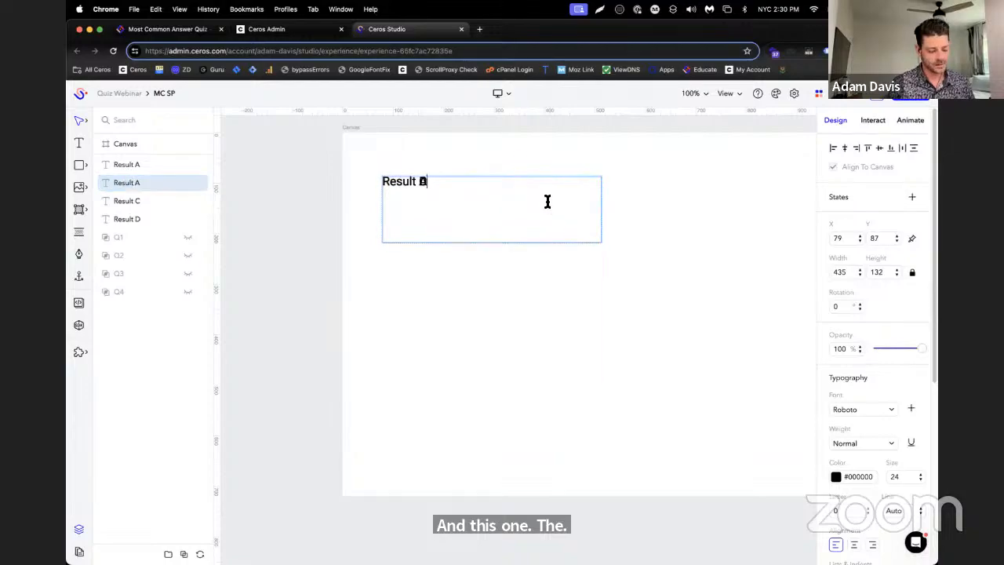
click(540, 310)
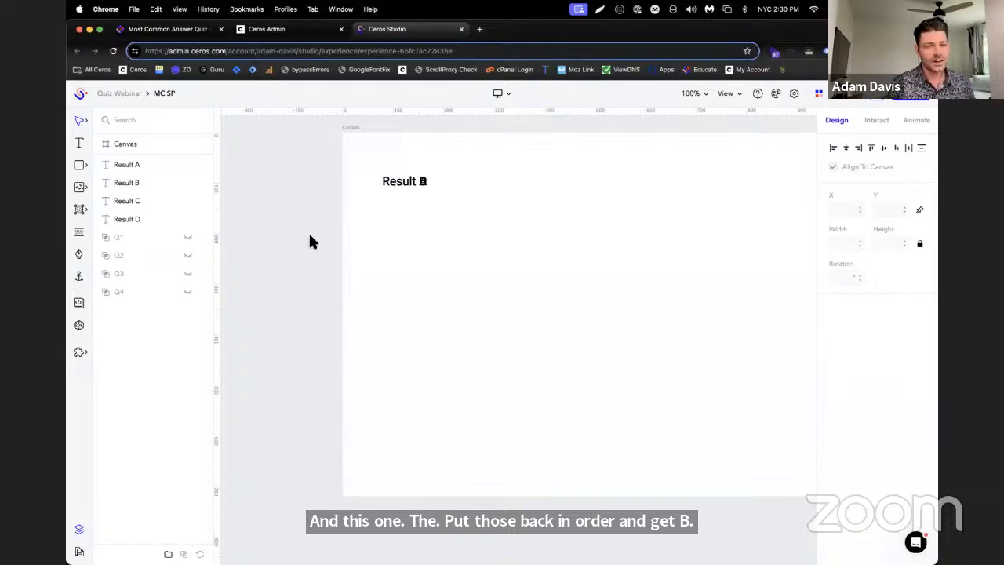
Add a Reset text box about 224 by 68 px below the result text and draw a hotspot about 182 by 103 px over it
click(80, 143)
drag(488, 252, 601, 288)
text(Res)
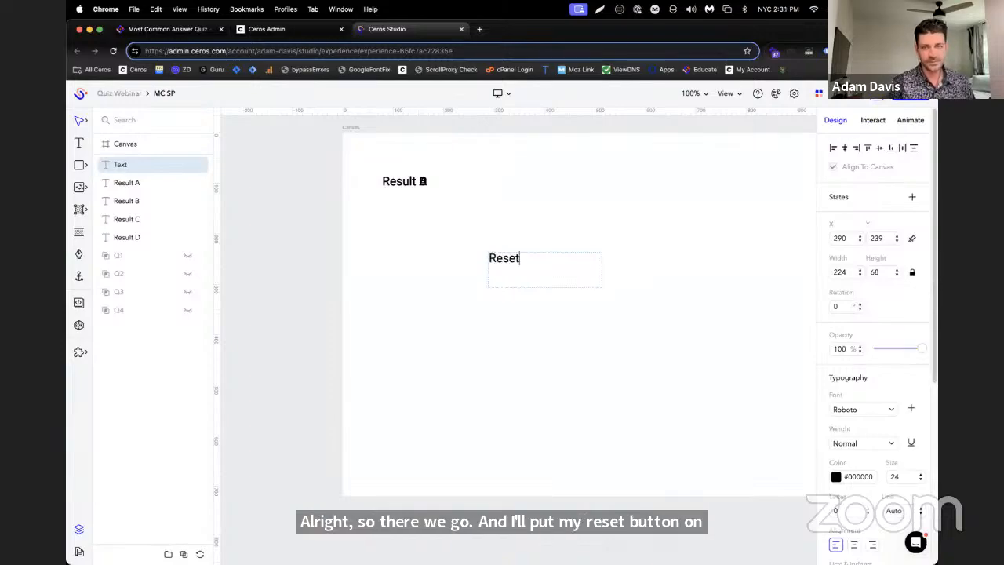
text(et)
mouse_move(73, 212)
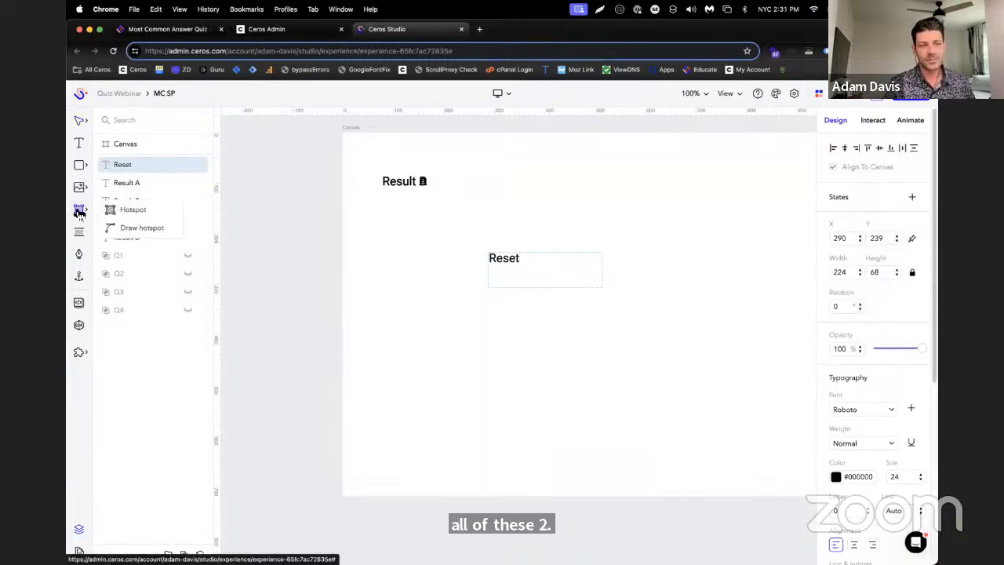
click(157, 214)
drag(464, 236, 556, 287)
Check the quiz reset section of the Educate article, and in Ceros Studio add the SDK tags quiz-reset and answer to the Reset hotspot
click(212, 31)
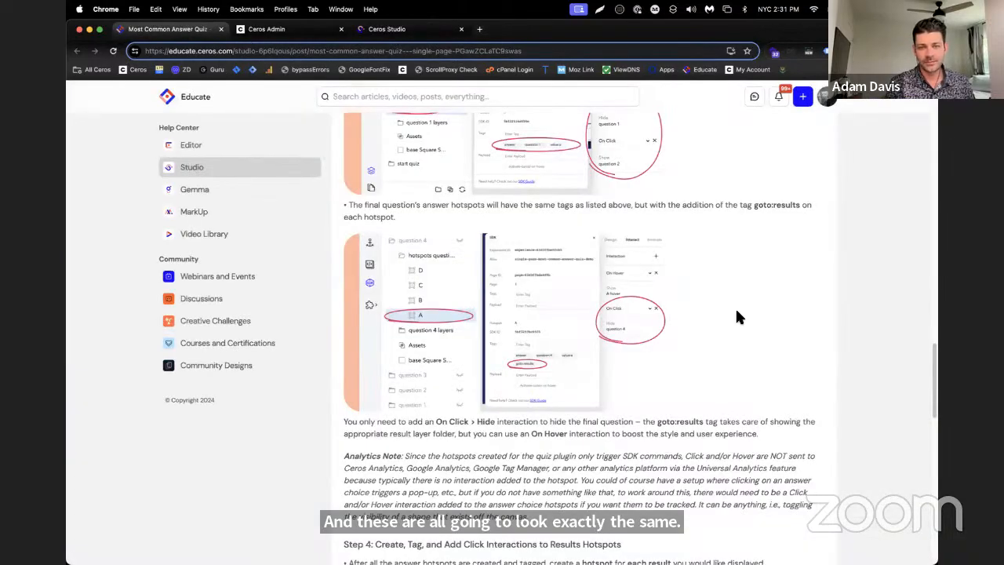
scroll(732, 310, down, 6)
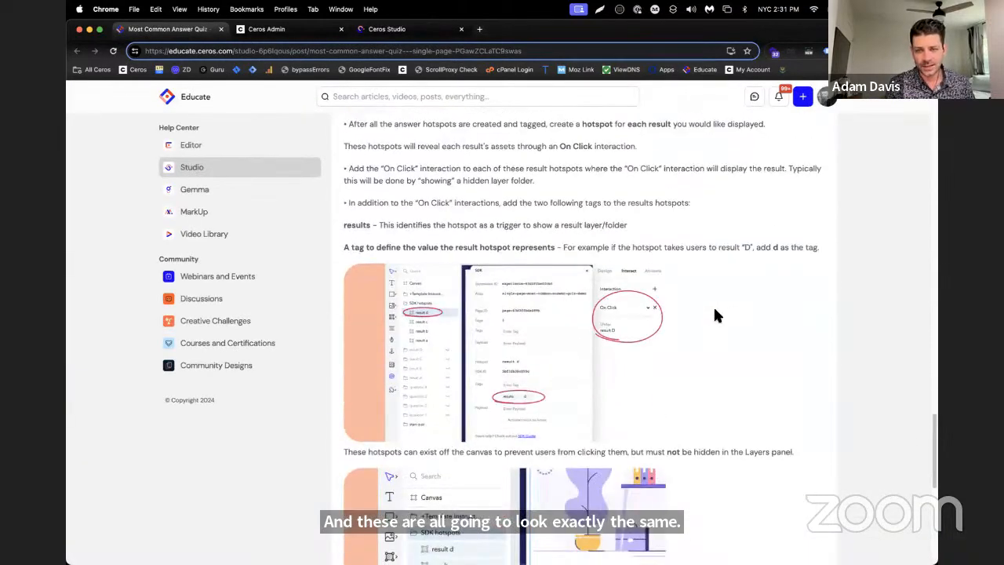
scroll(714, 316, down, 5)
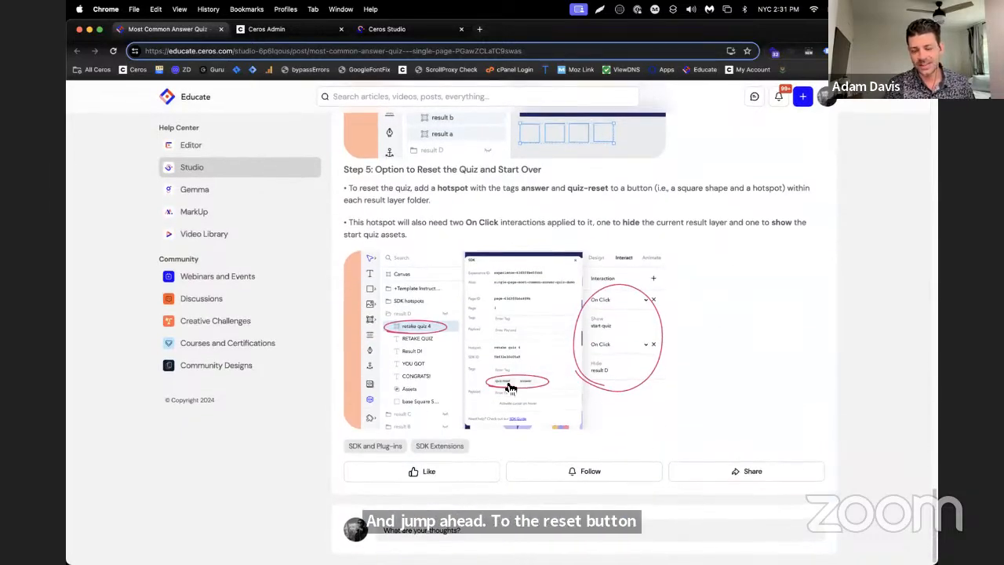
scroll(514, 387, up, 2)
click(386, 29)
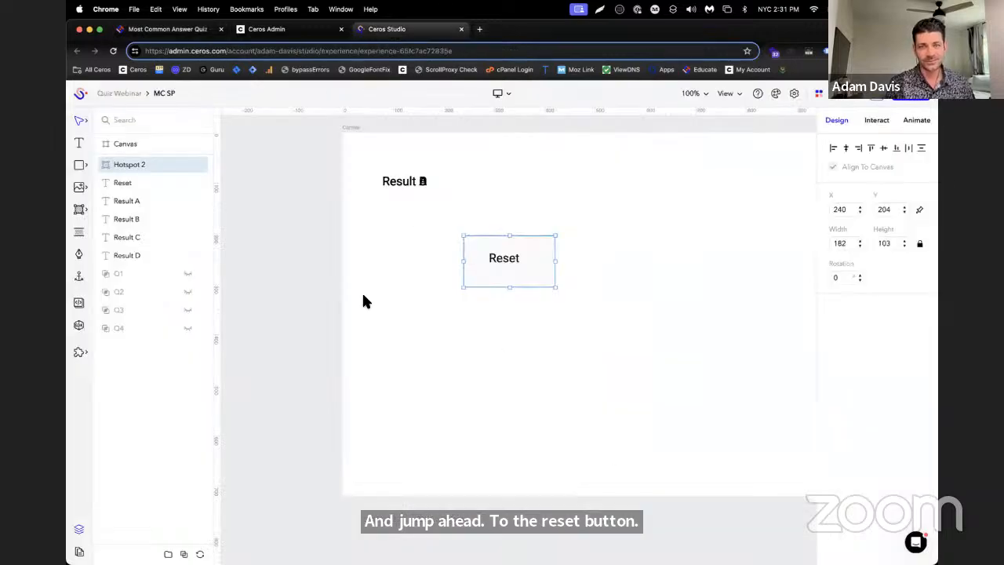
click(81, 326)
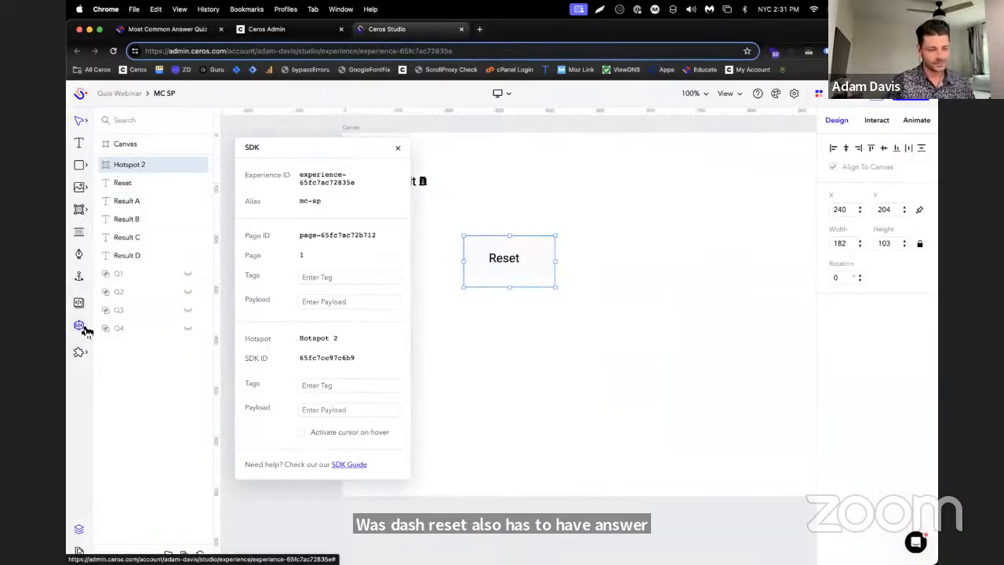
click(343, 384)
text(qui)
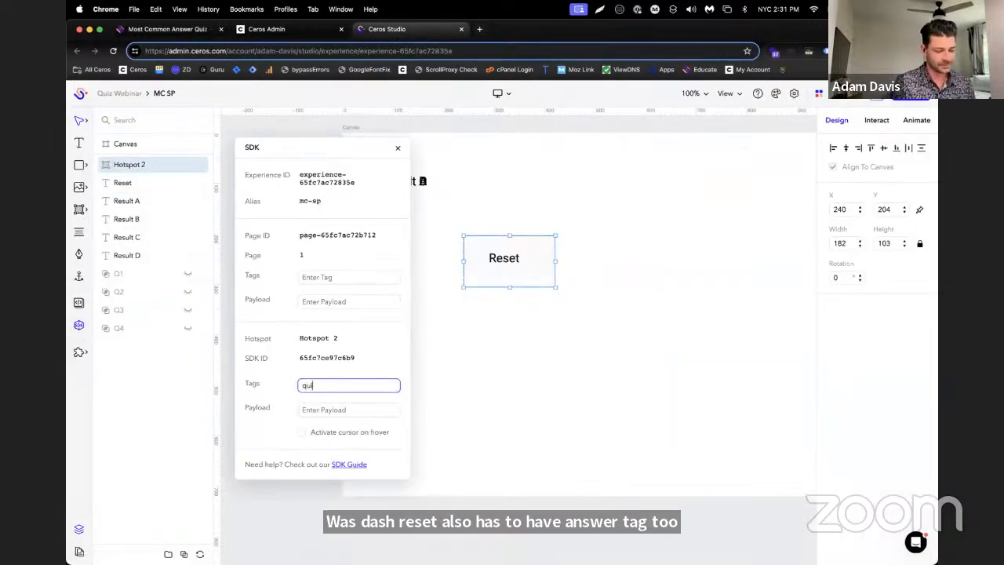
text(z-reset)
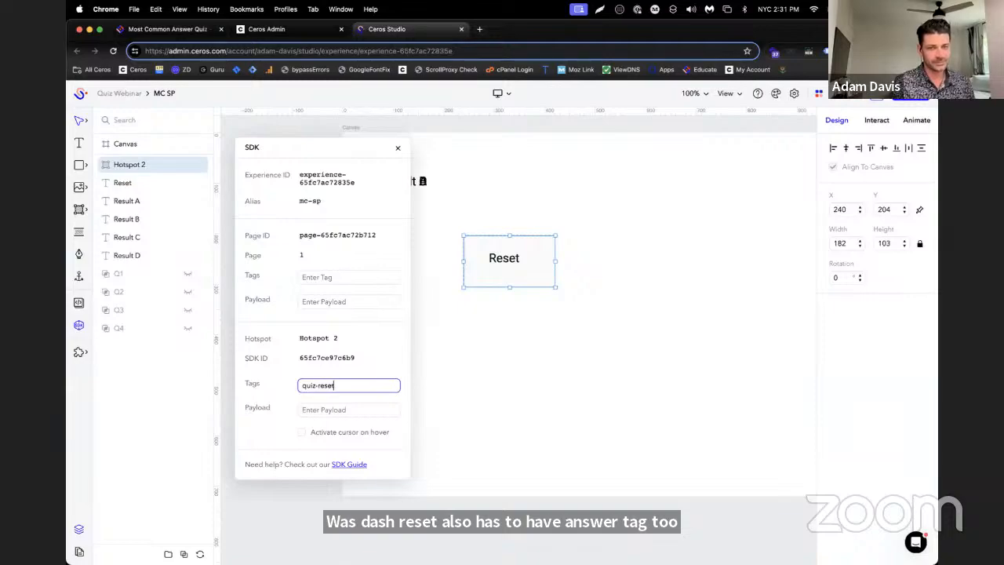
key(Return)
text(a)
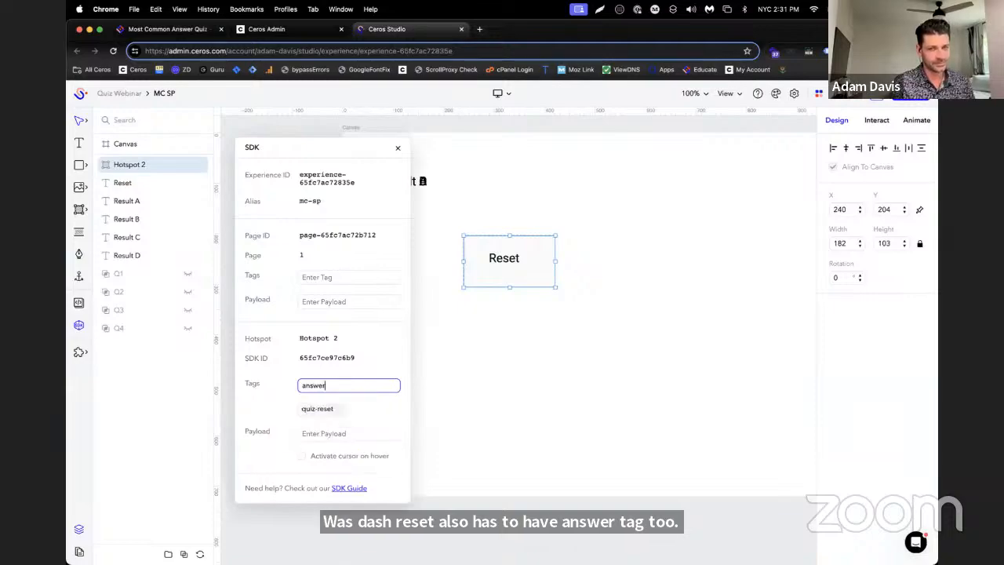
text(nswer)
key(Return)
Select the Reset text together with its hotspot and duplicate the pair three times
click(511, 269)
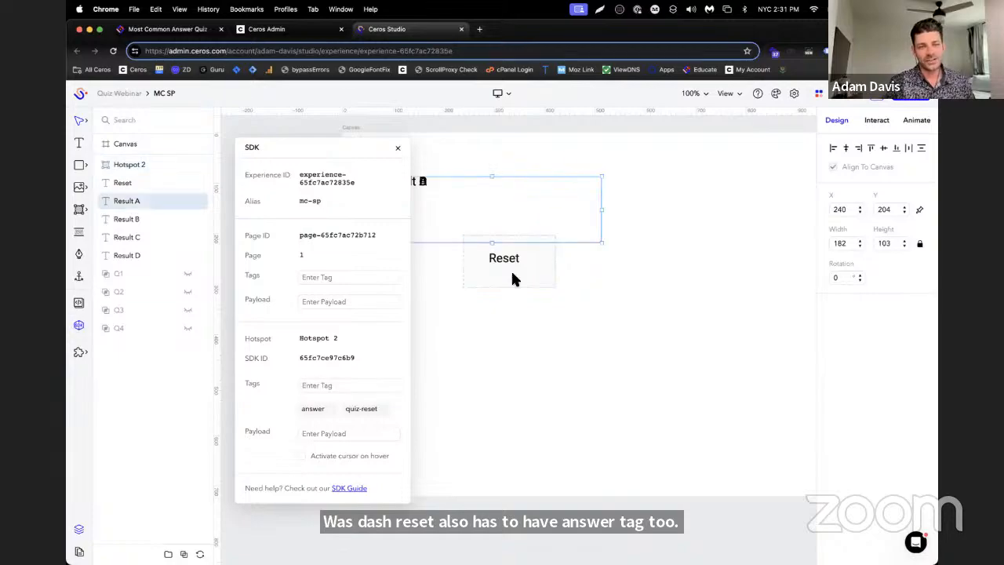
click(139, 162)
shift+click(133, 183)
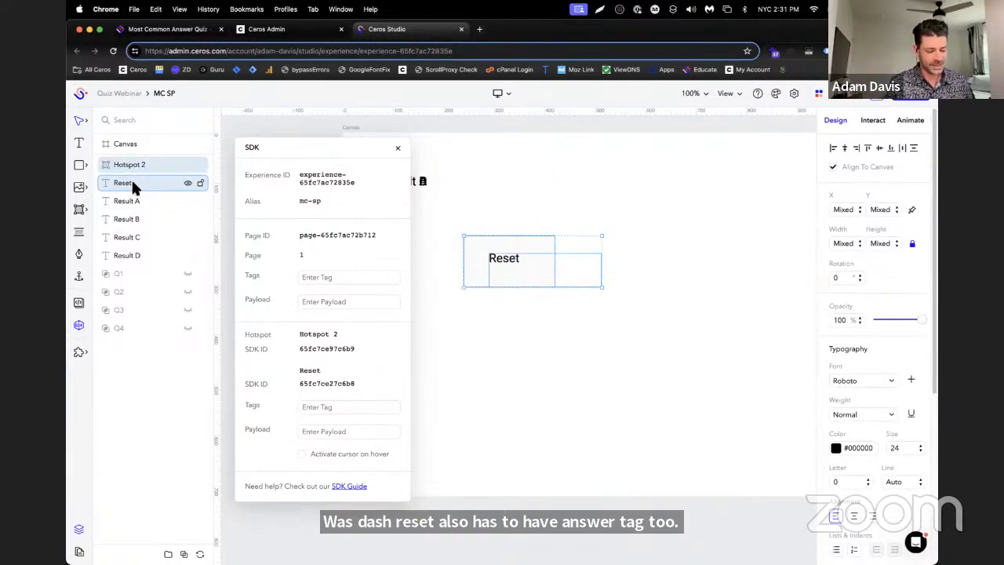
key(super+d)
key(super+d)
key(super+d)
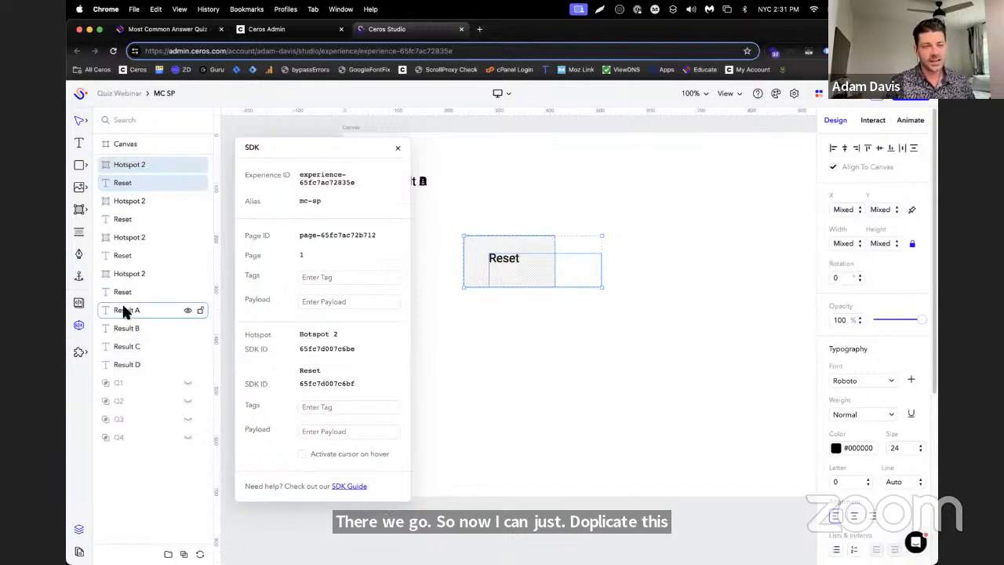
Move Result A to the top of the layers, group it with the first Hotspot 2 and Reset pair, and name the group RA
drag(123, 308, 145, 150)
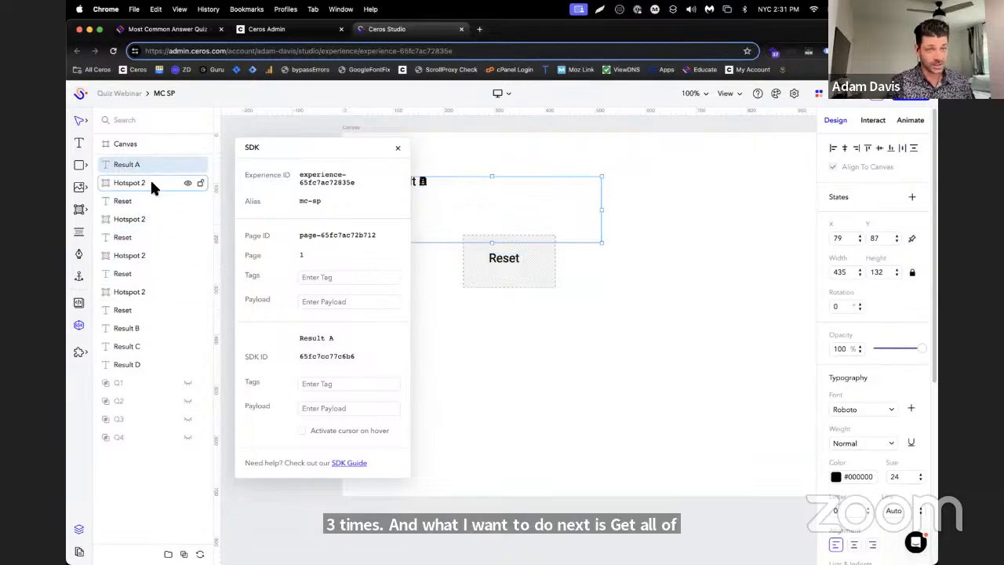
click(151, 183)
shift+click(150, 200)
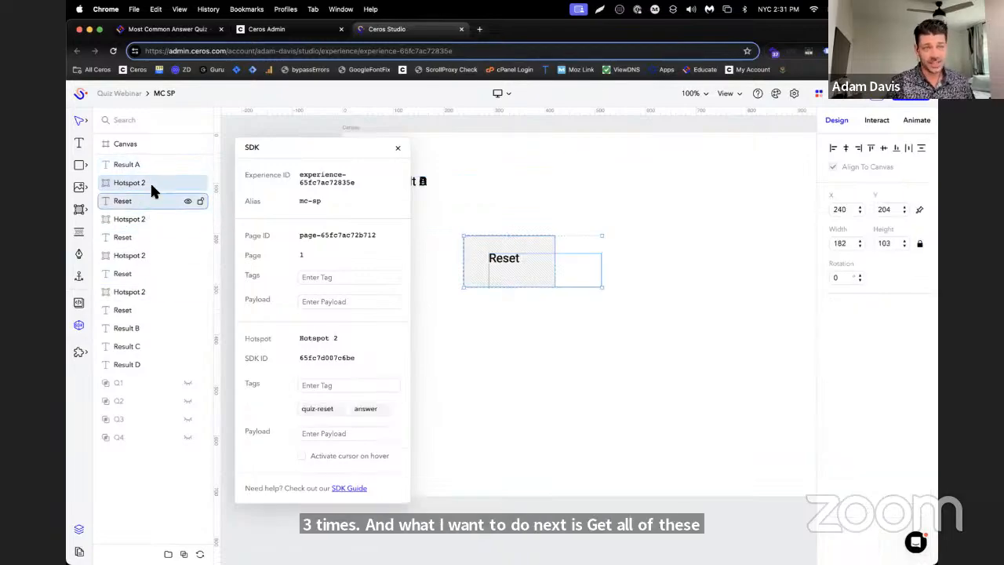
click(152, 167)
shift+click(148, 201)
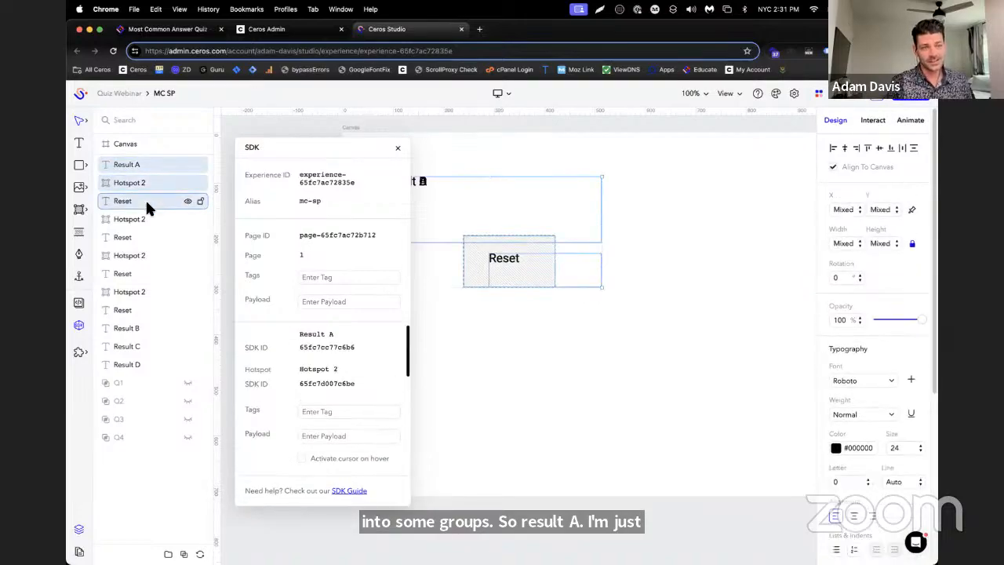
drag(272, 144, 545, 143)
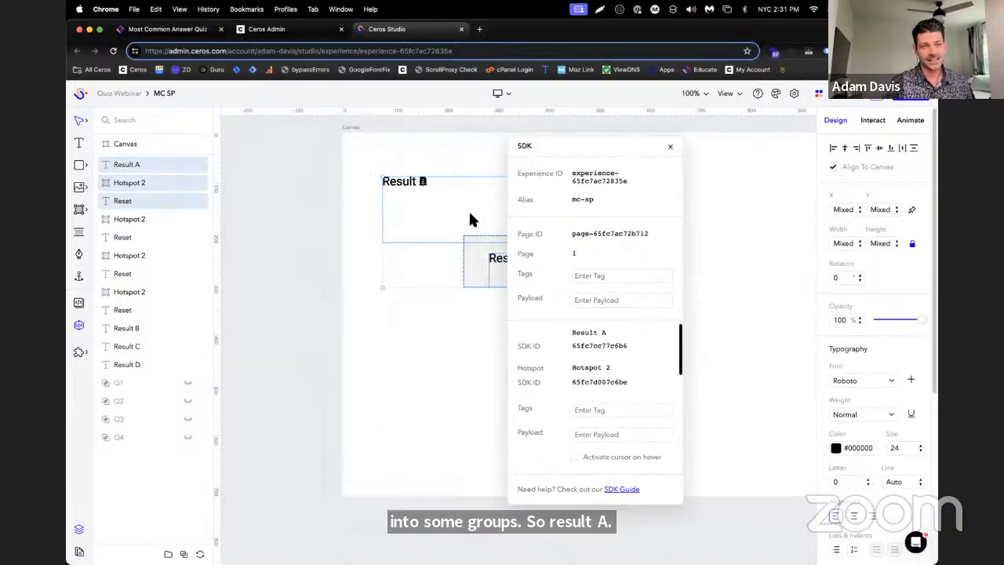
click(183, 554)
double_click(123, 163)
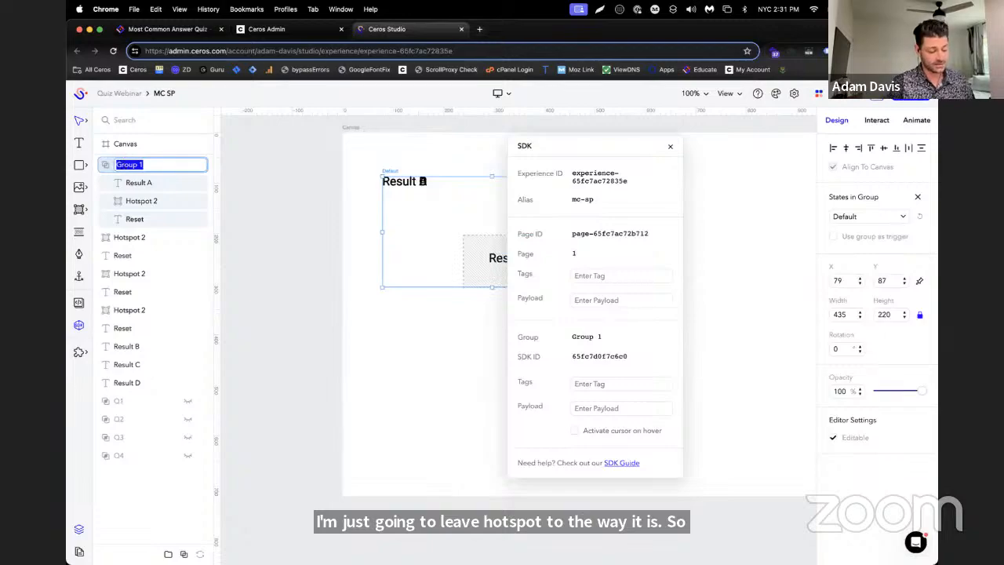
text(RA)
key(Return)
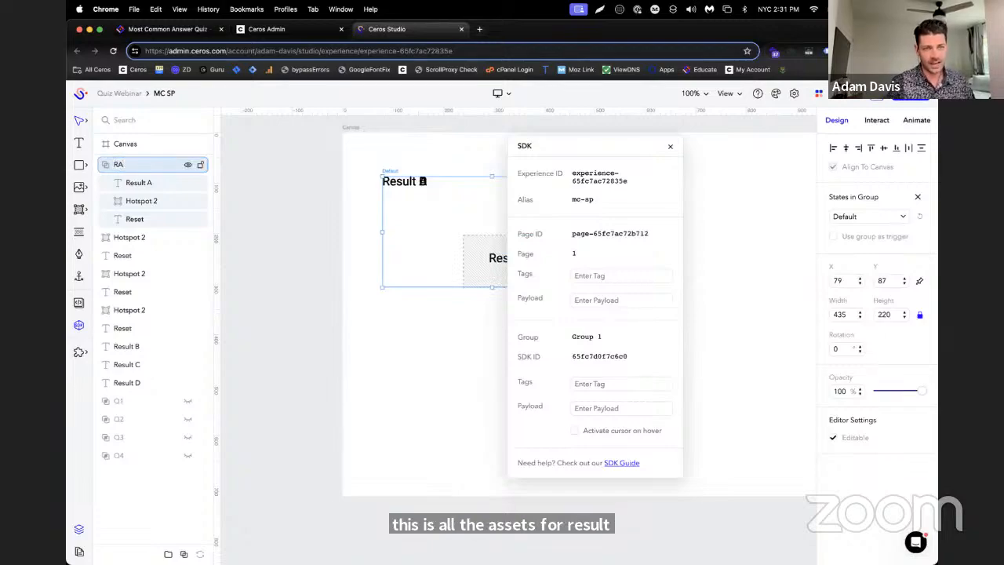
Place Result B directly below group RA, group it with the next Hotspot 2 and Reset pair, and name the group RB
click(102, 235)
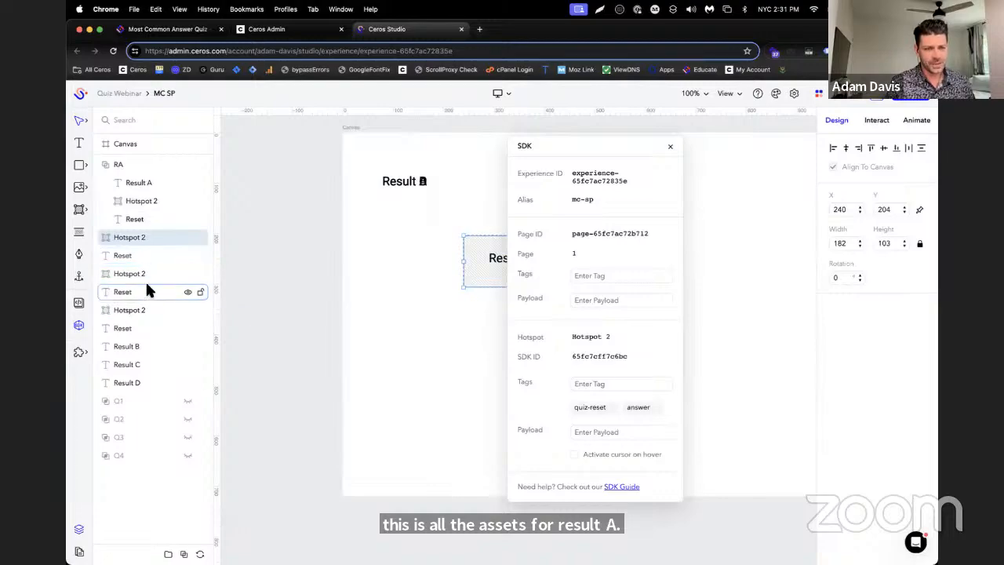
drag(143, 349, 152, 229)
shift+click(144, 255)
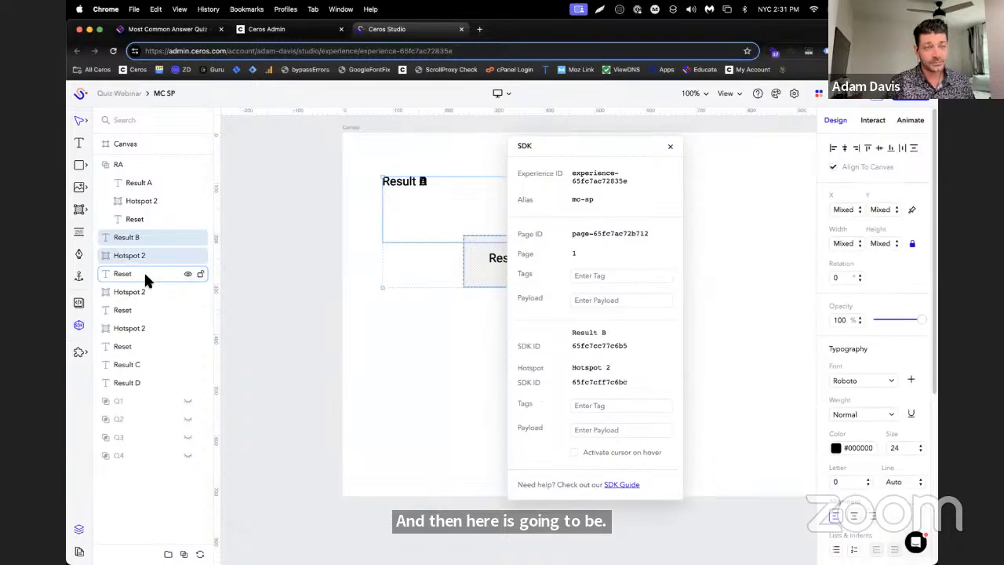
shift+click(144, 273)
key(super+g)
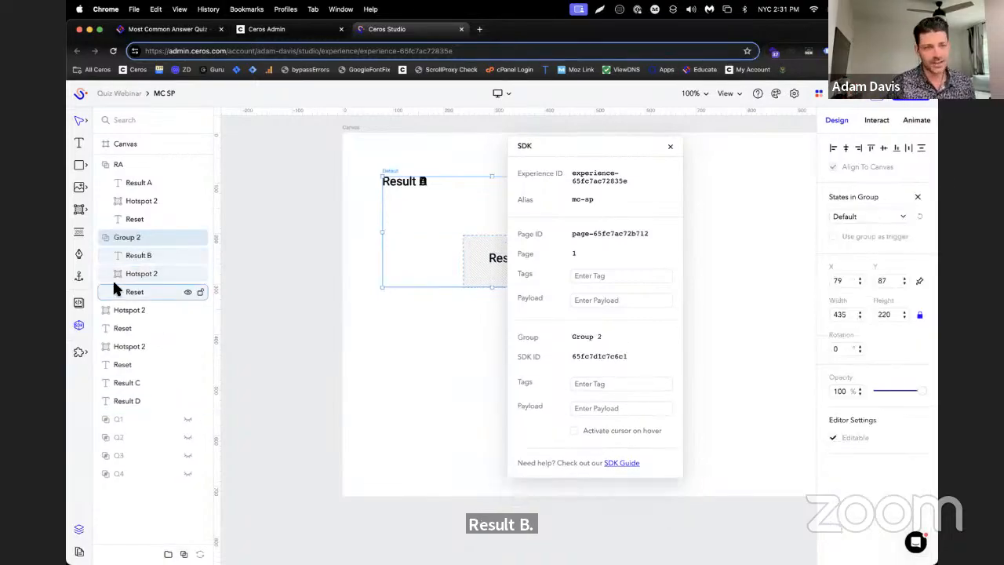
double_click(128, 237)
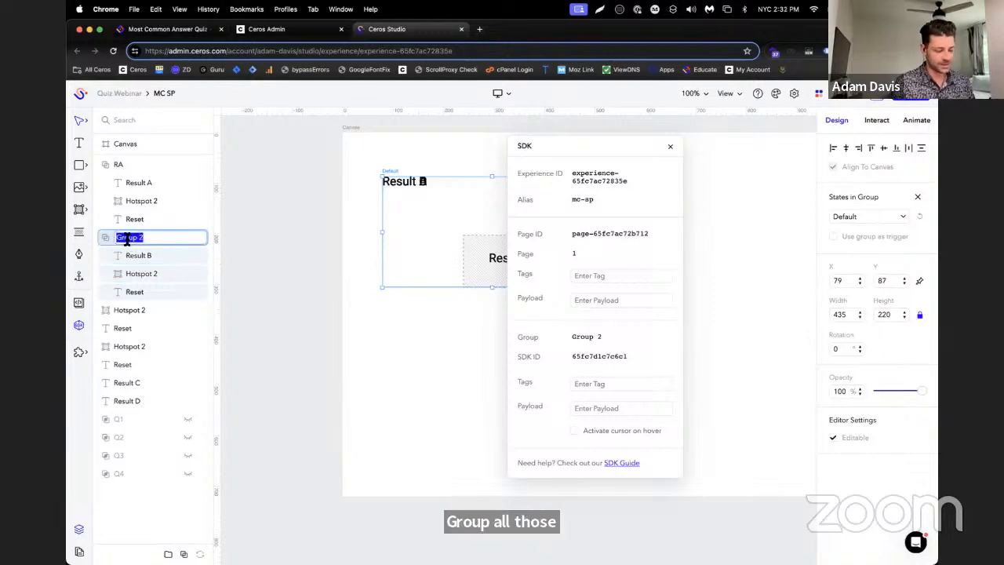
text(RB)
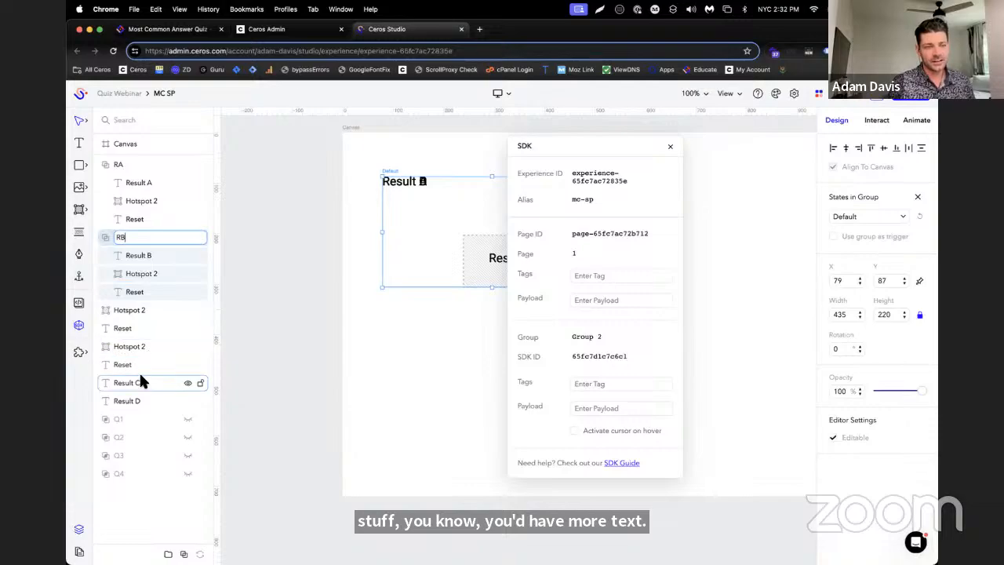
Place Result C directly below group RB, group it with the next Hotspot 2 and Reset pair, and name the group RC
drag(139, 372, 142, 312)
shift+click(137, 328)
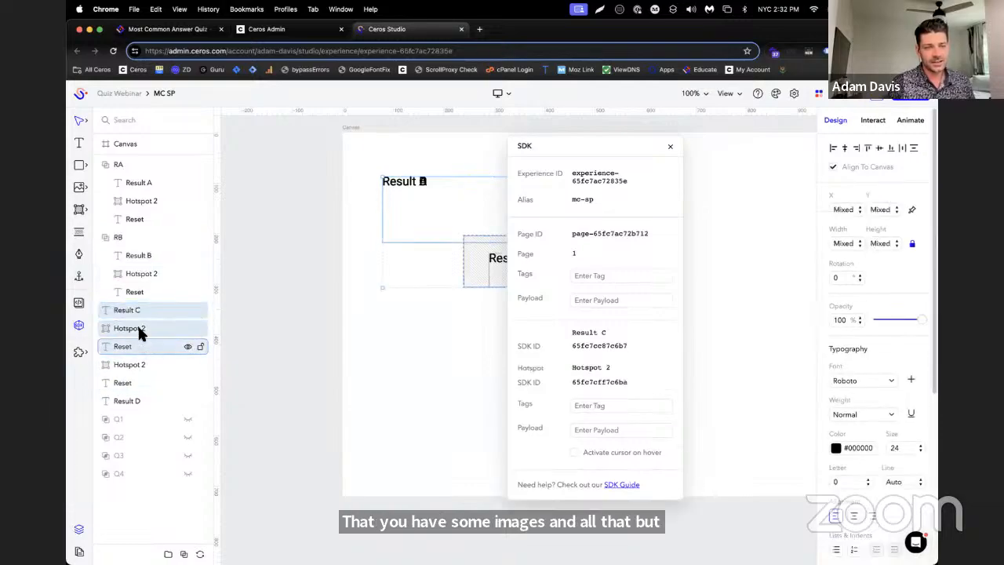
shift+click(138, 346)
click(174, 552)
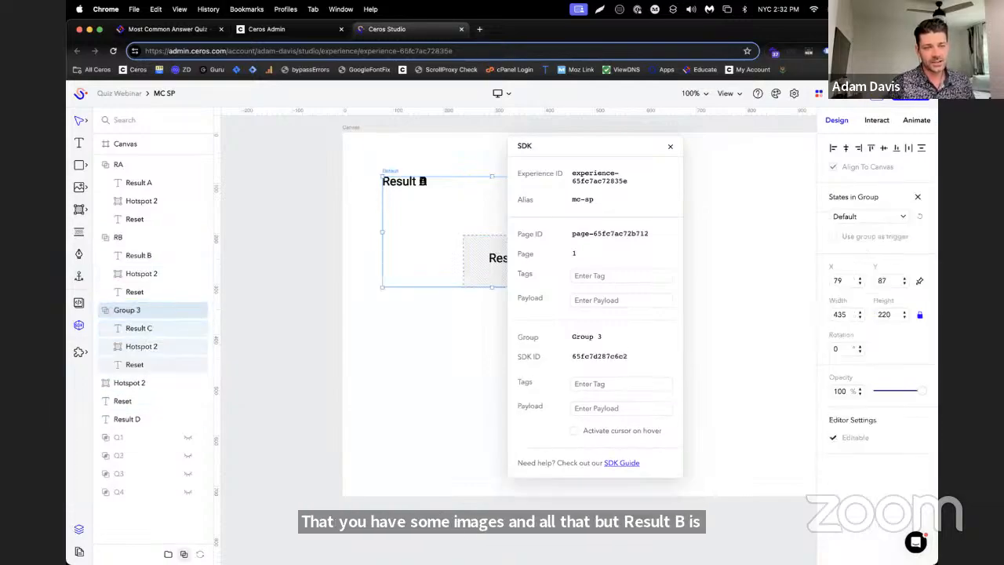
double_click(130, 310)
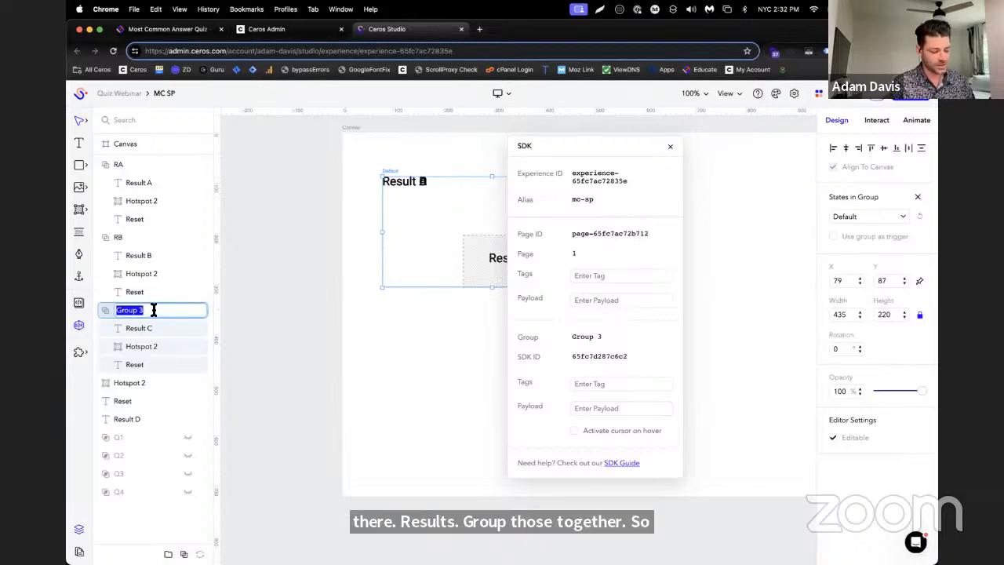
text(RC)
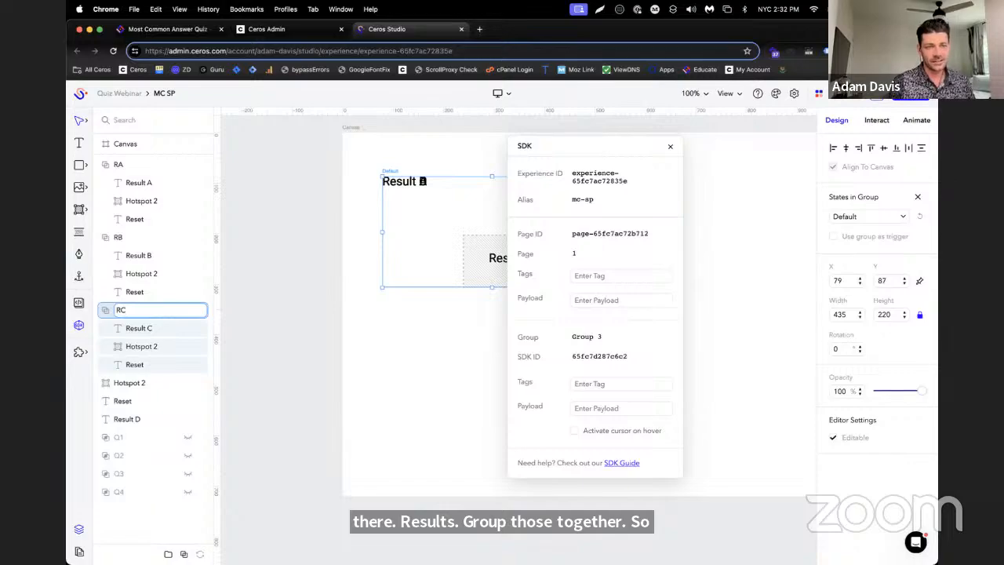
key(Return)
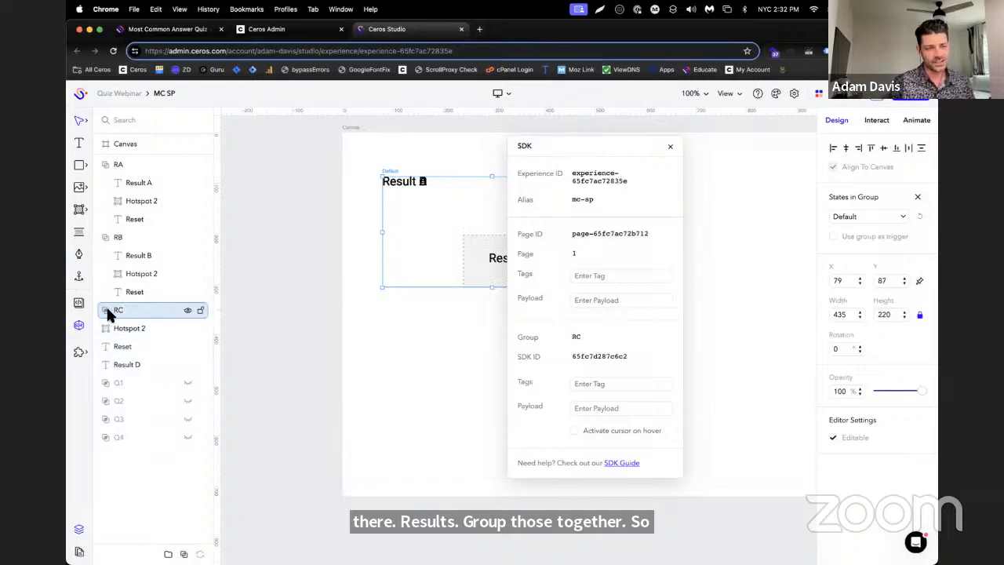
Group Result D with the remaining Hotspot 2 and Reset layers and name the group RD
click(110, 382)
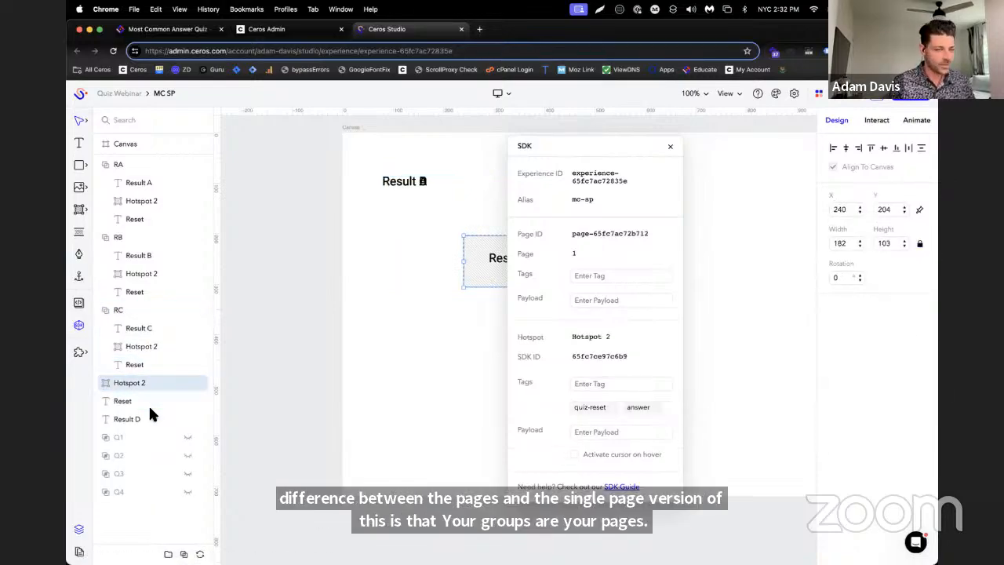
shift+click(138, 420)
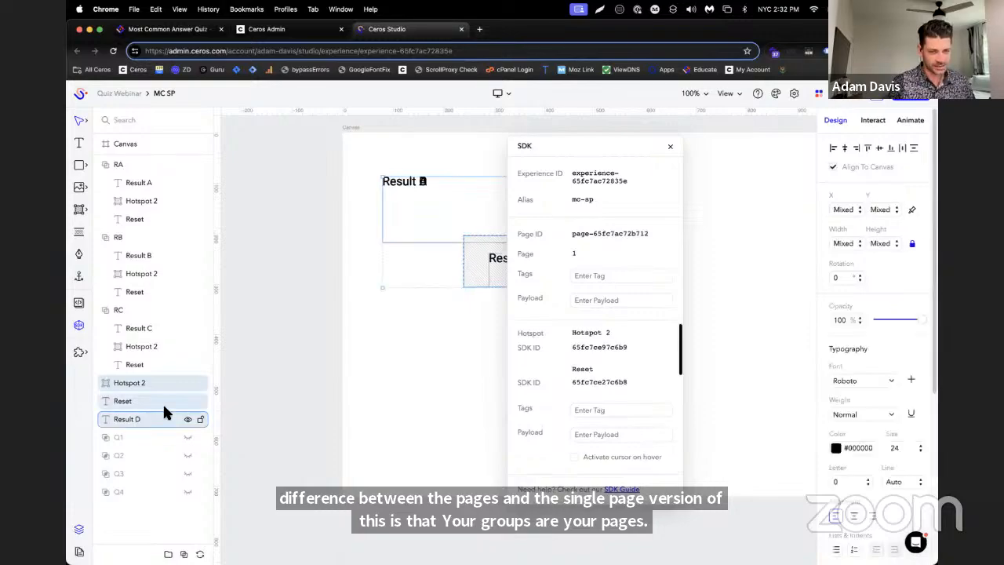
click(184, 553)
double_click(123, 381)
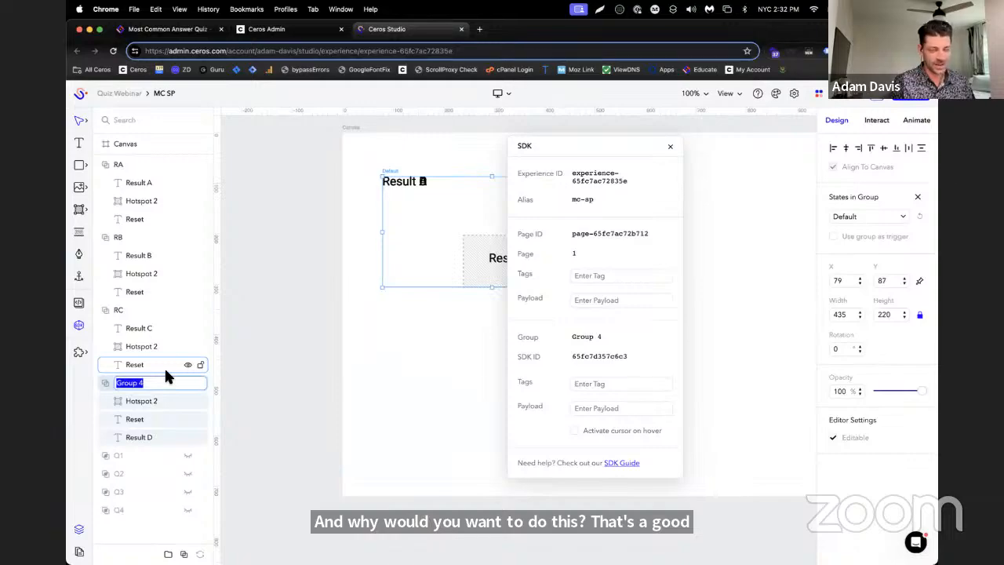
text(RC)
key(Return)
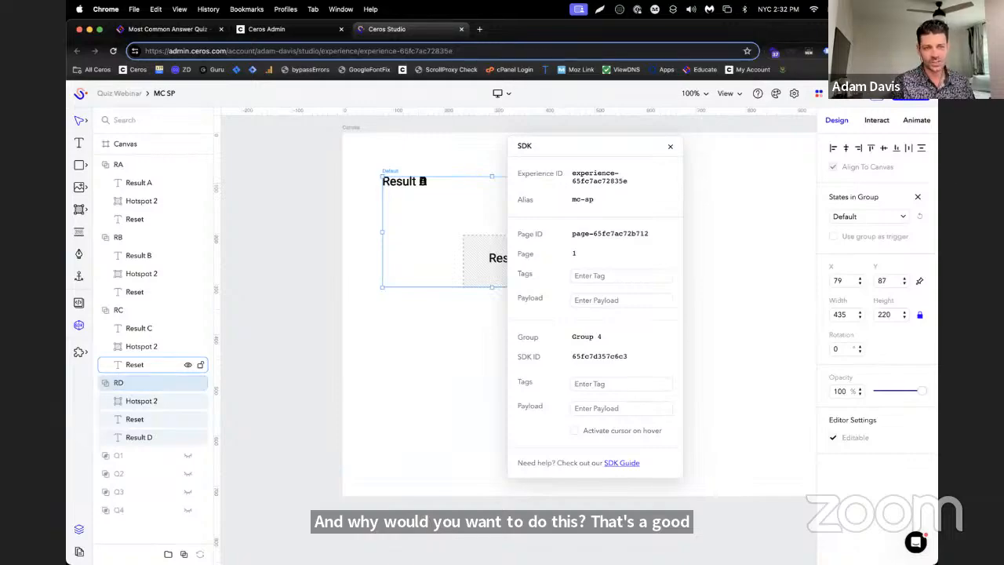
click(138, 182)
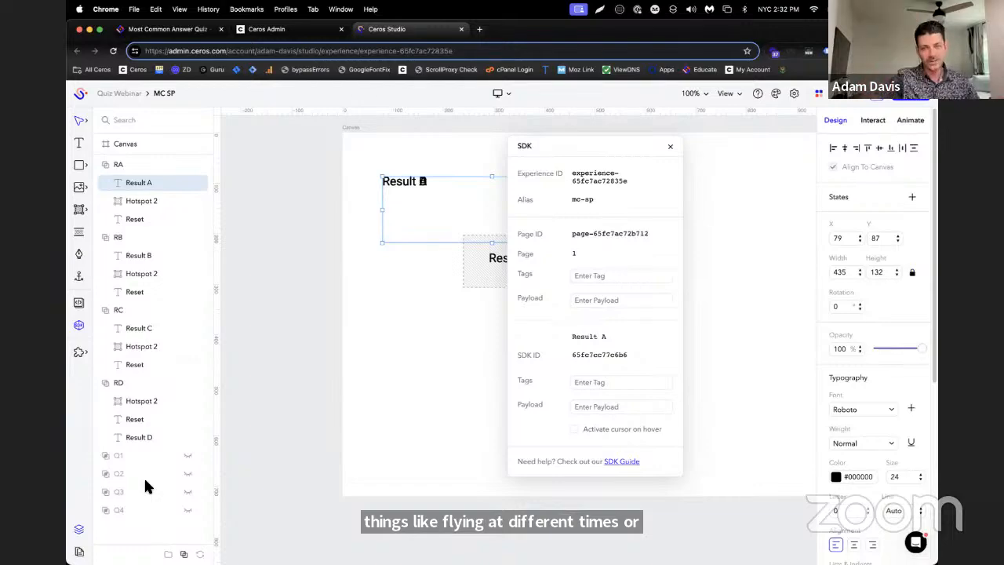
click(126, 159)
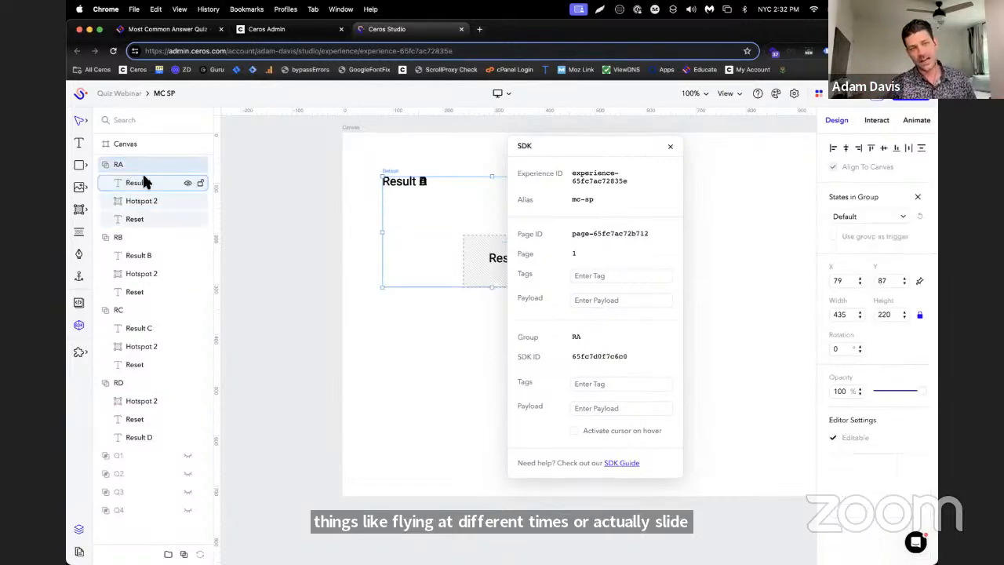
click(142, 183)
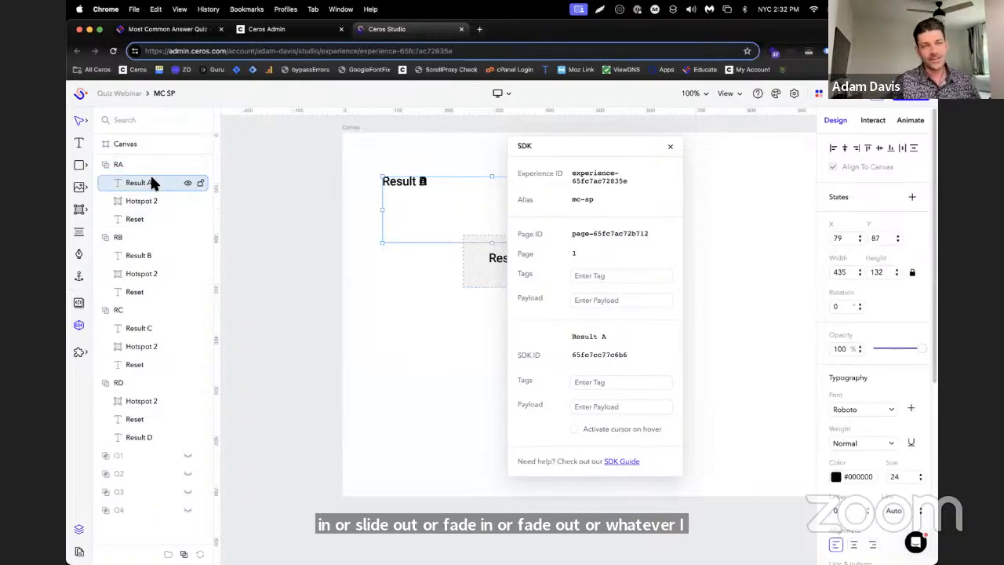
click(150, 200)
click(145, 216)
click(147, 185)
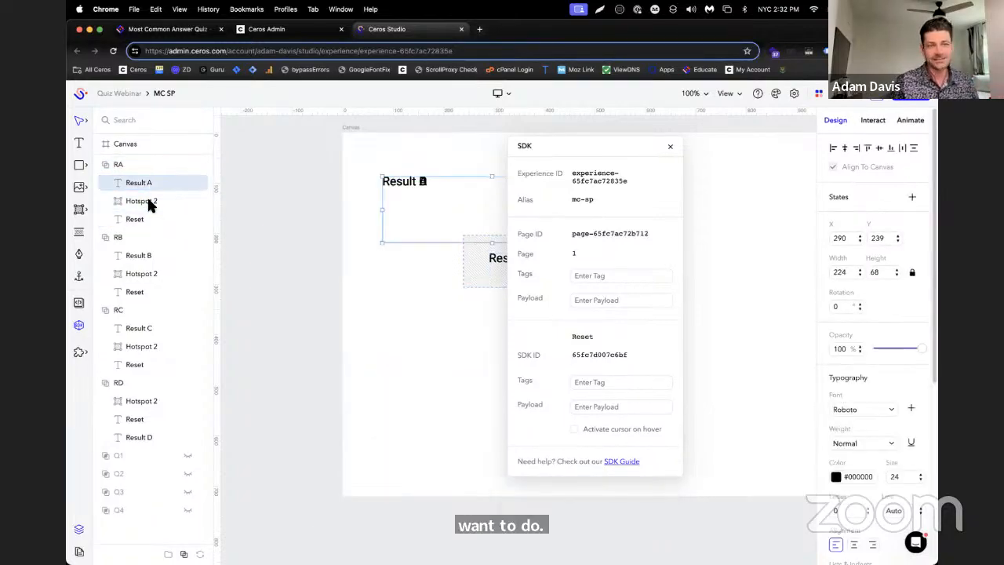
click(148, 201)
click(147, 217)
click(148, 185)
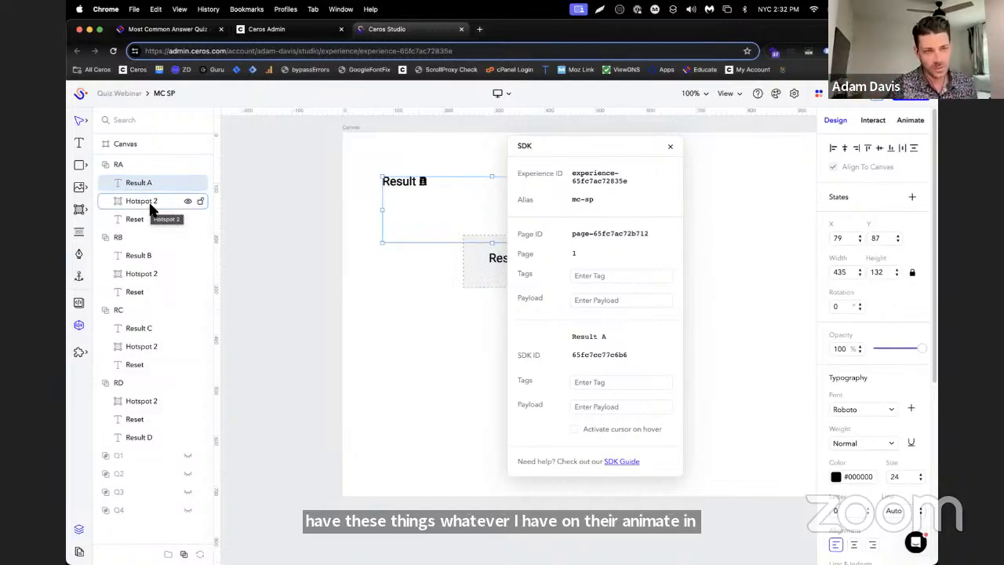
Hide the result groups RA, RB, RC and RD and collapse all four in the layer list
click(188, 237)
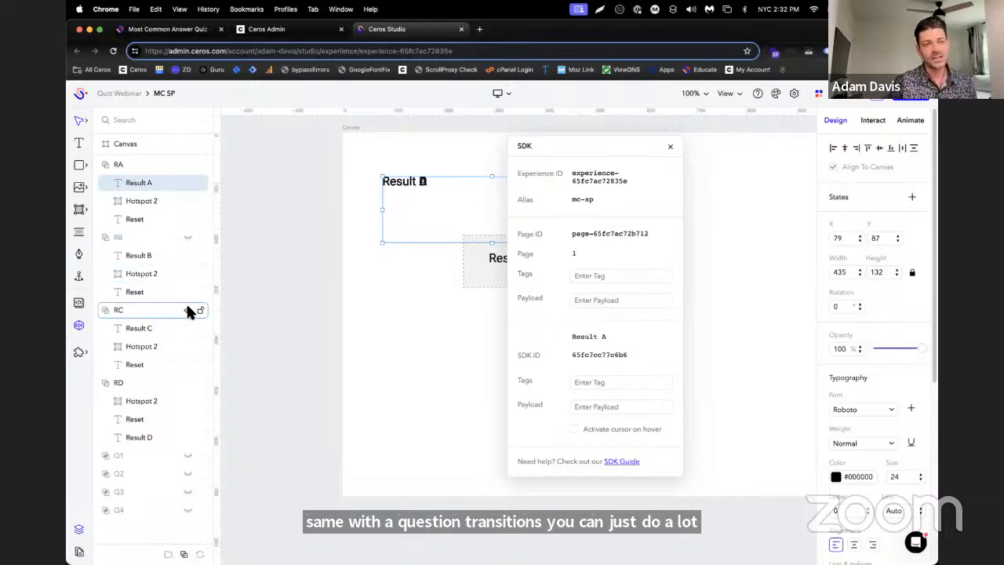
click(186, 163)
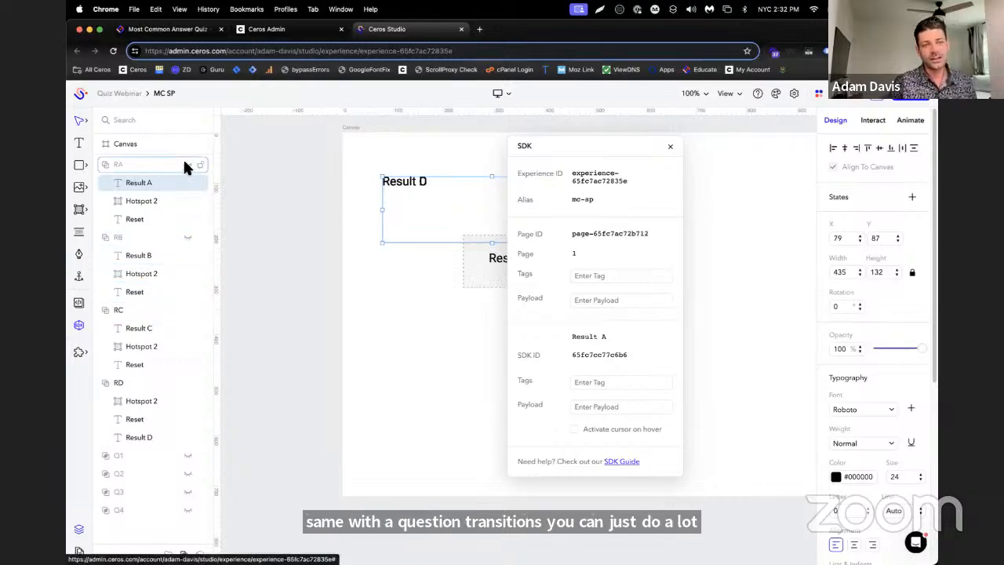
click(188, 310)
click(187, 382)
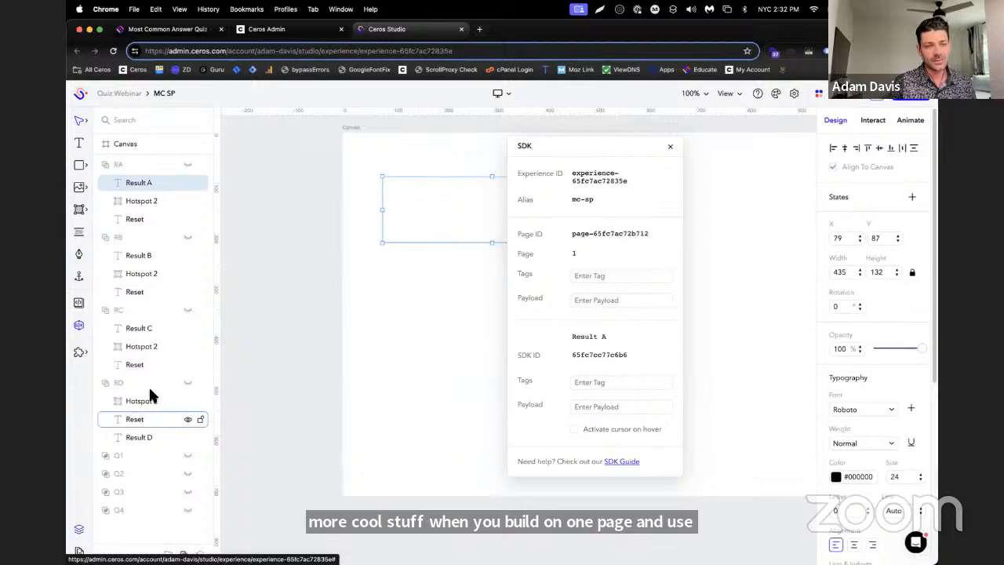
click(106, 164)
click(104, 182)
click(103, 200)
click(102, 219)
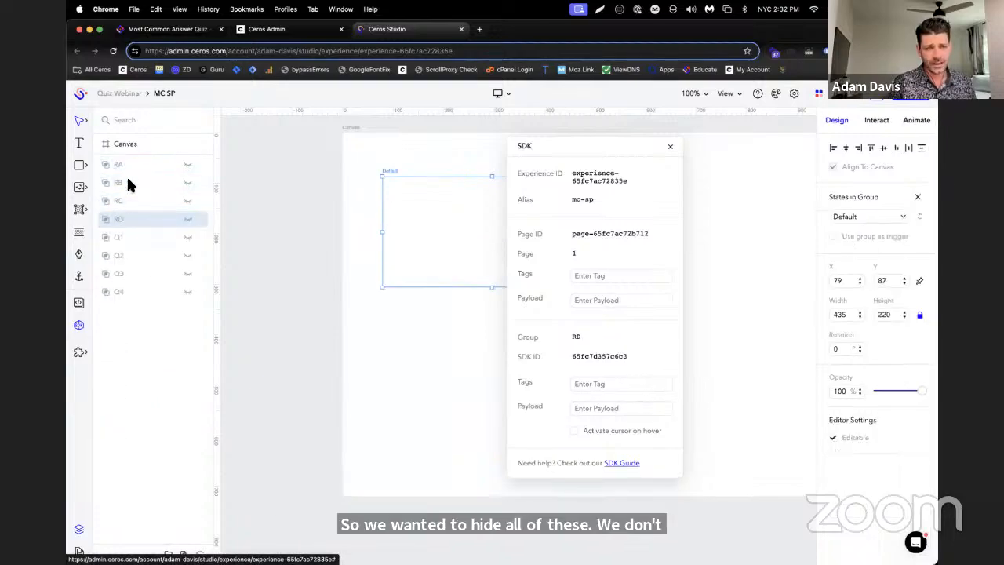
Move the four result groups RA to RD below question group Q4 in the layer order and clear the selection
click(132, 168)
shift+click(135, 211)
drag(135, 213, 130, 308)
click(172, 414)
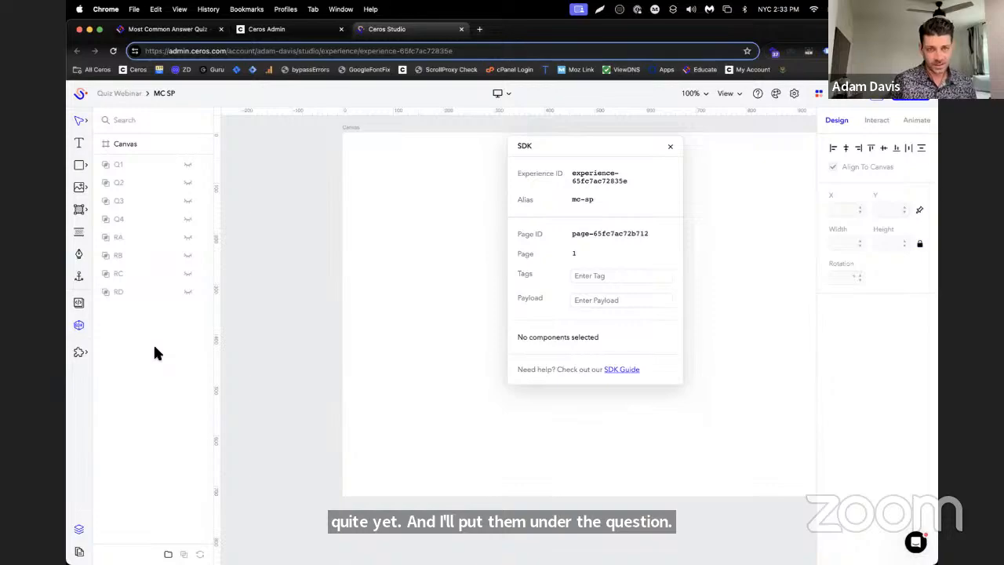
Review the result hotspot and quiz reset instructions in the Educate article, and return to the MC SP experience in Ceros Studio
click(167, 29)
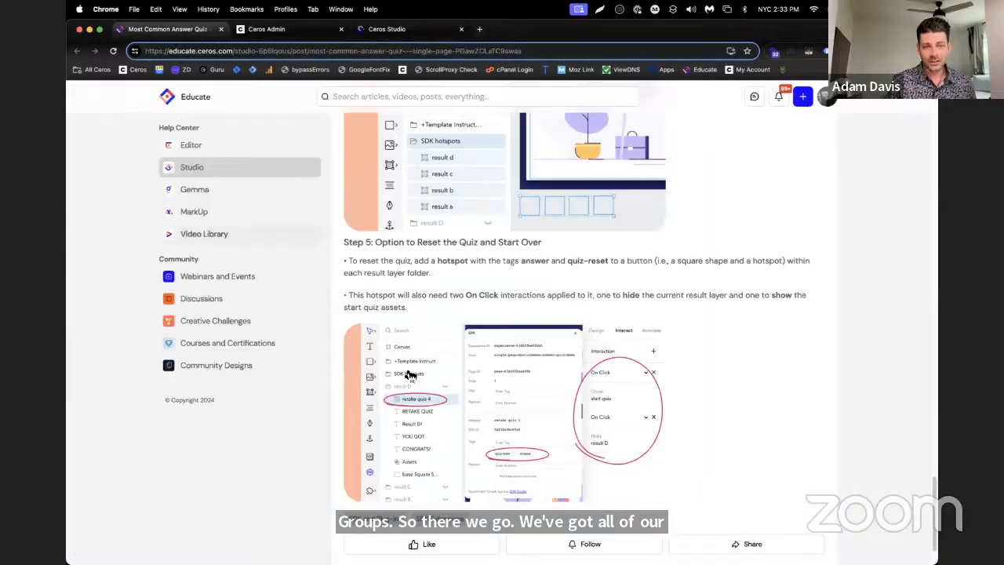
scroll(412, 374, up, 2)
scroll(453, 385, down, 3)
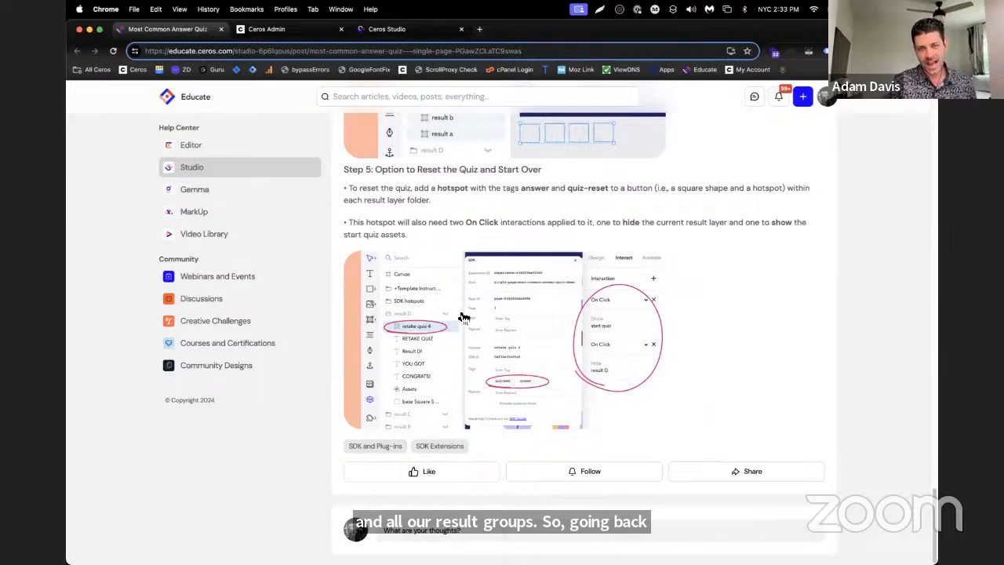
scroll(560, 336, up, 7)
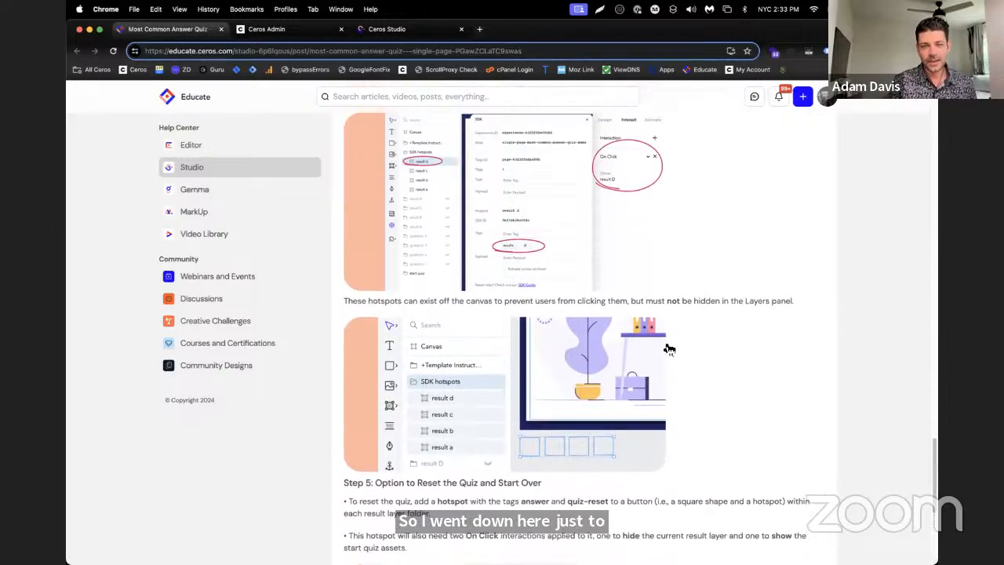
scroll(745, 346, down, 2)
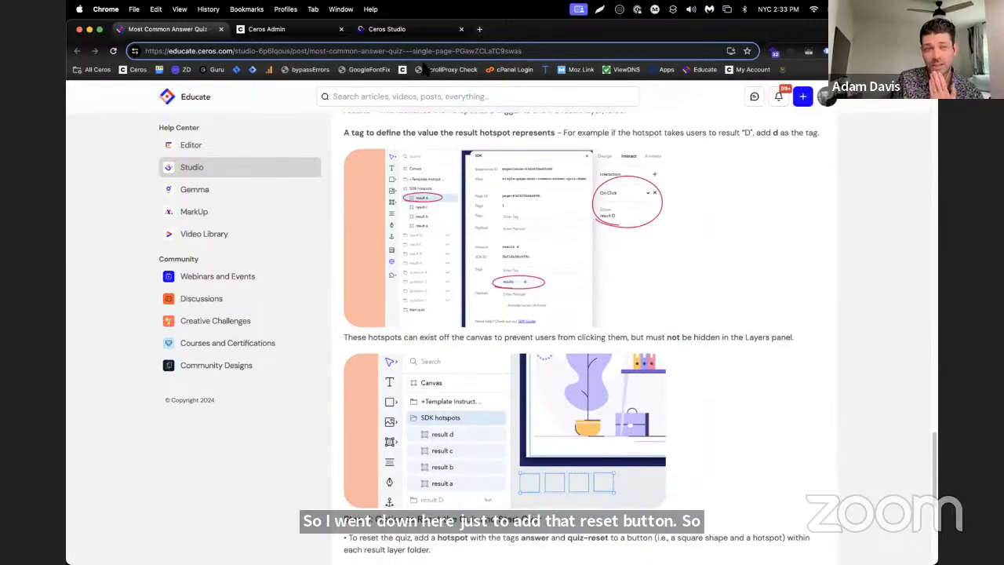
click(396, 29)
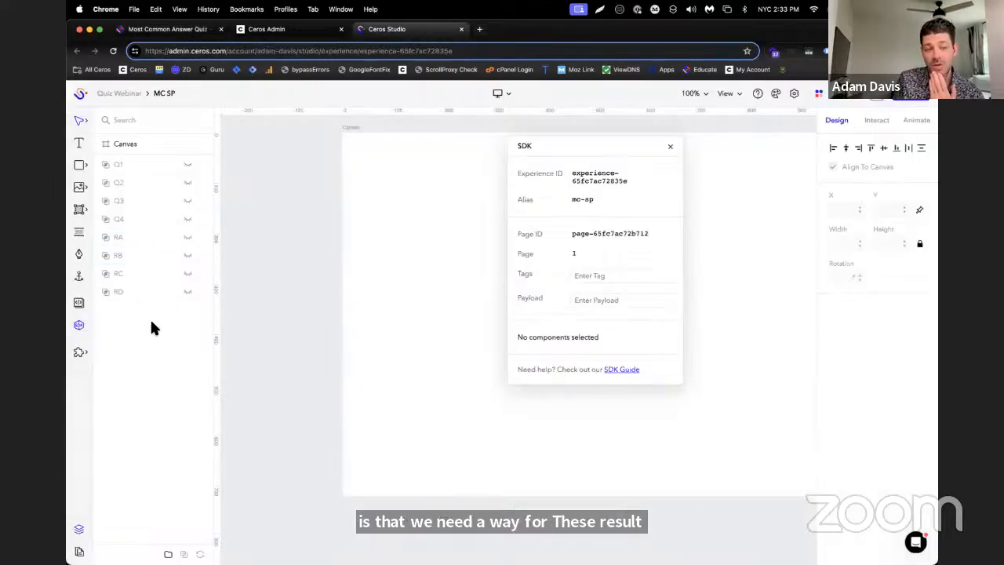
Switch to the Educate article on the Most Common Answer quiz and examine how the off-canvas SDK result hotspots are set up
click(119, 218)
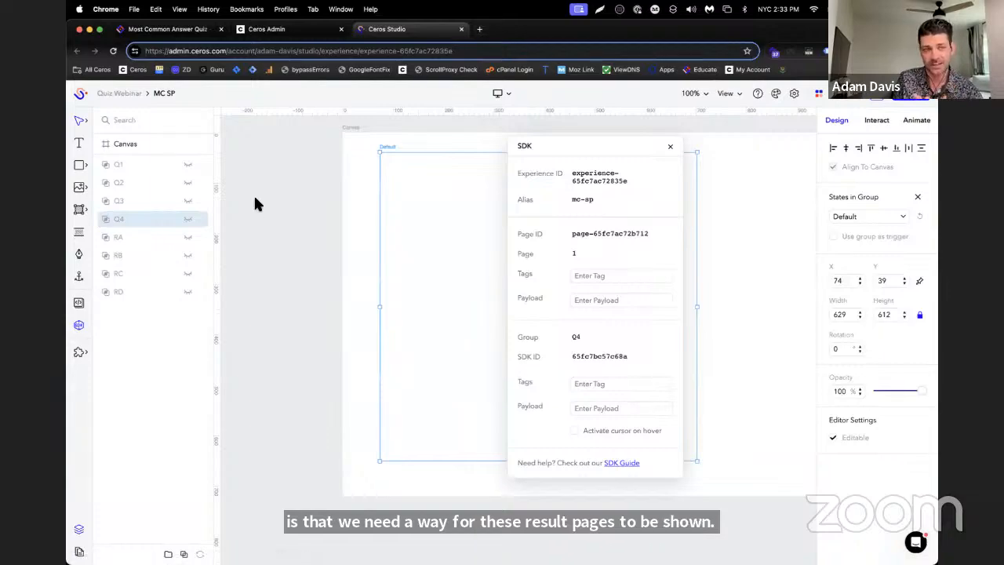
click(214, 29)
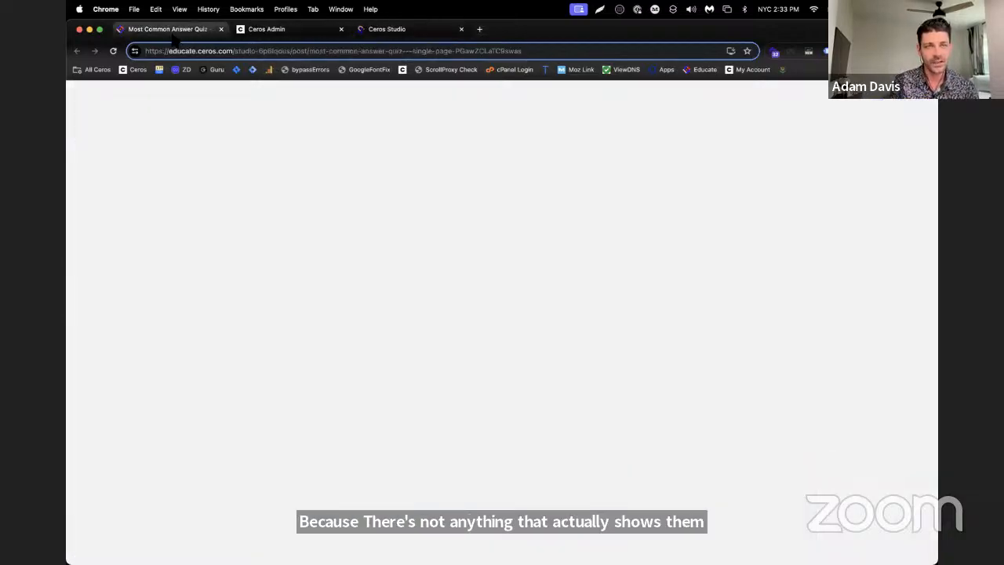
click(292, 31)
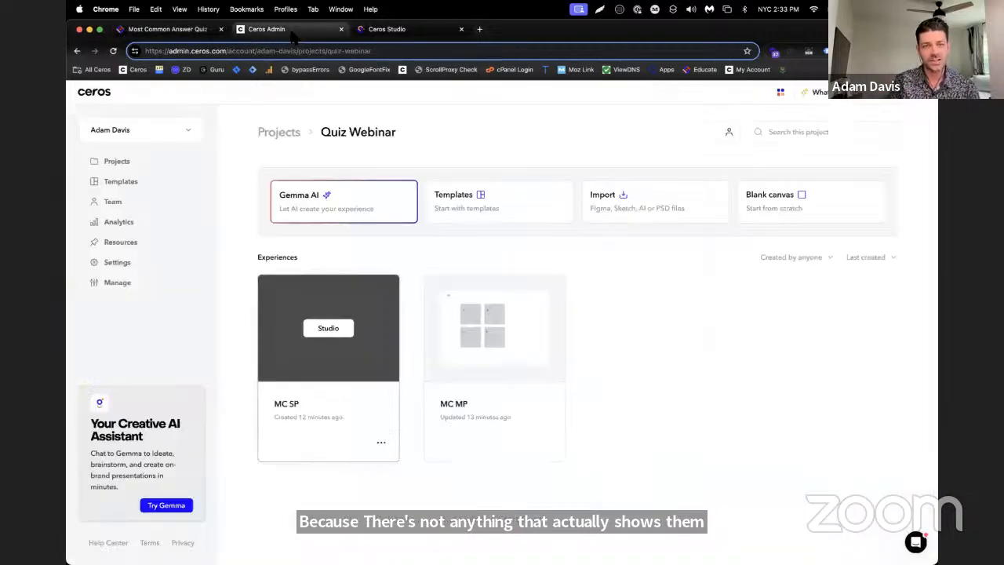
click(398, 29)
click(145, 29)
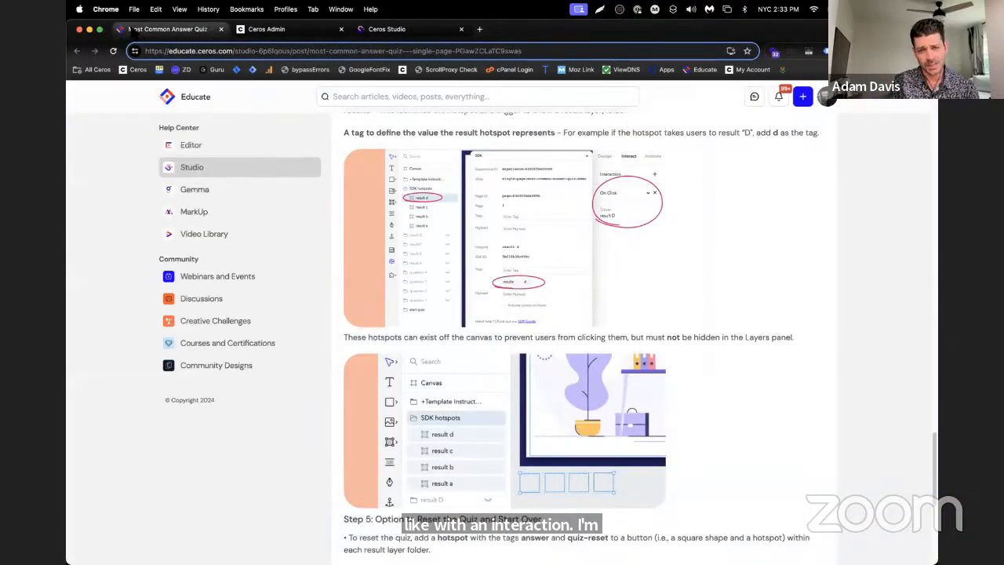
scroll(664, 259, up, 2)
scroll(664, 259, down, 5)
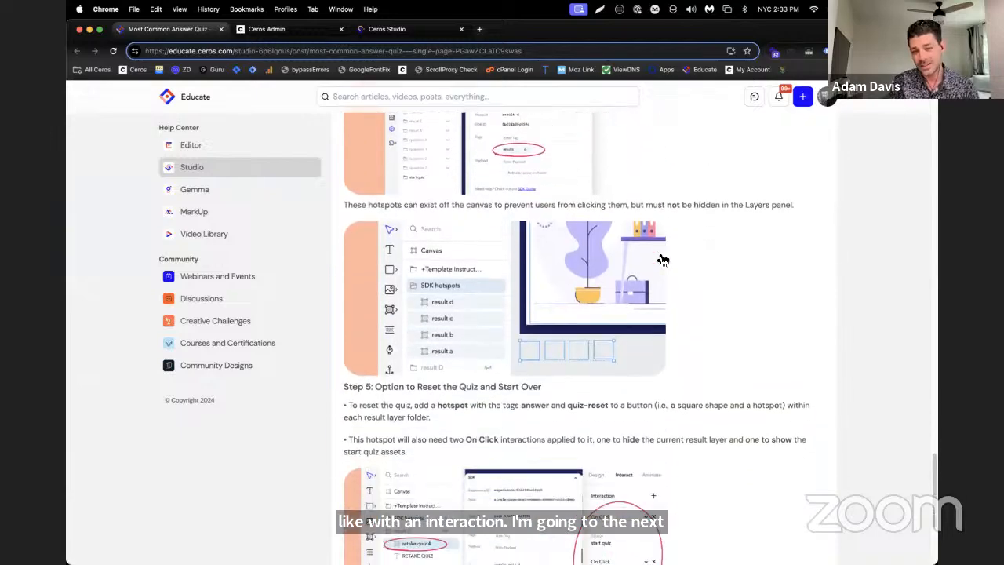
scroll(664, 259, up, 1)
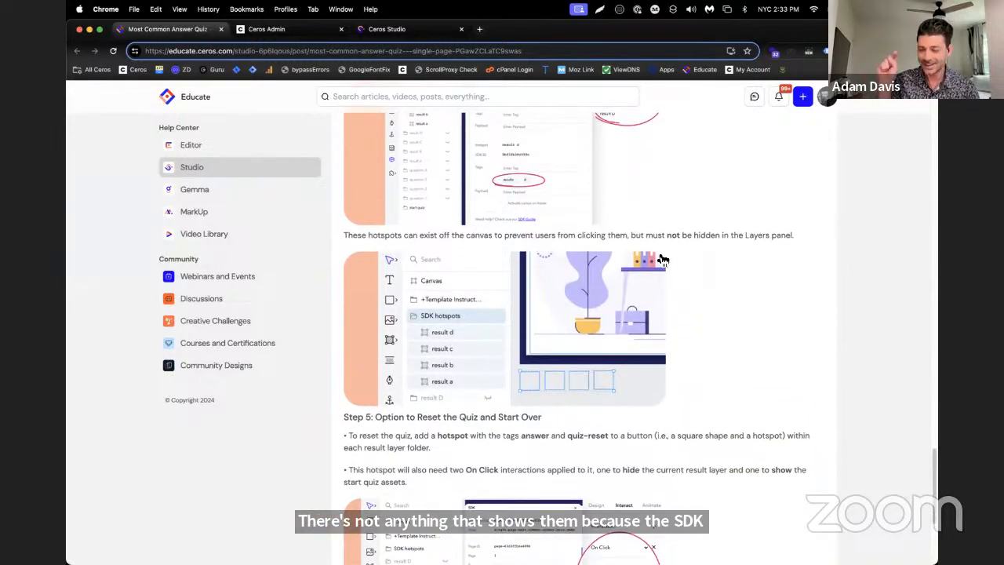
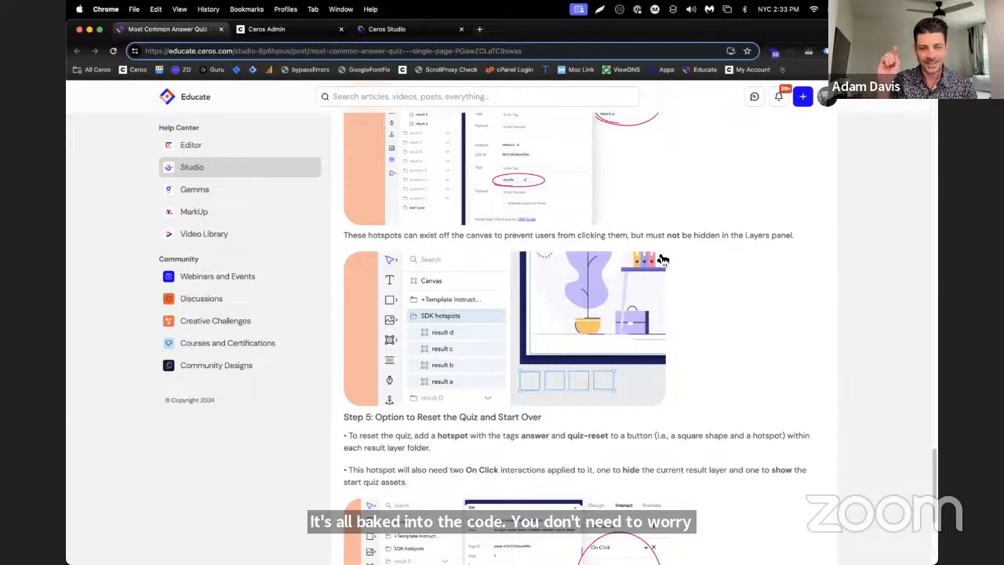
Review the note on placing result hotspots off the canvas in the Educate article, and return to MC SP in Ceros Studio
scroll(698, 255, up, 1)
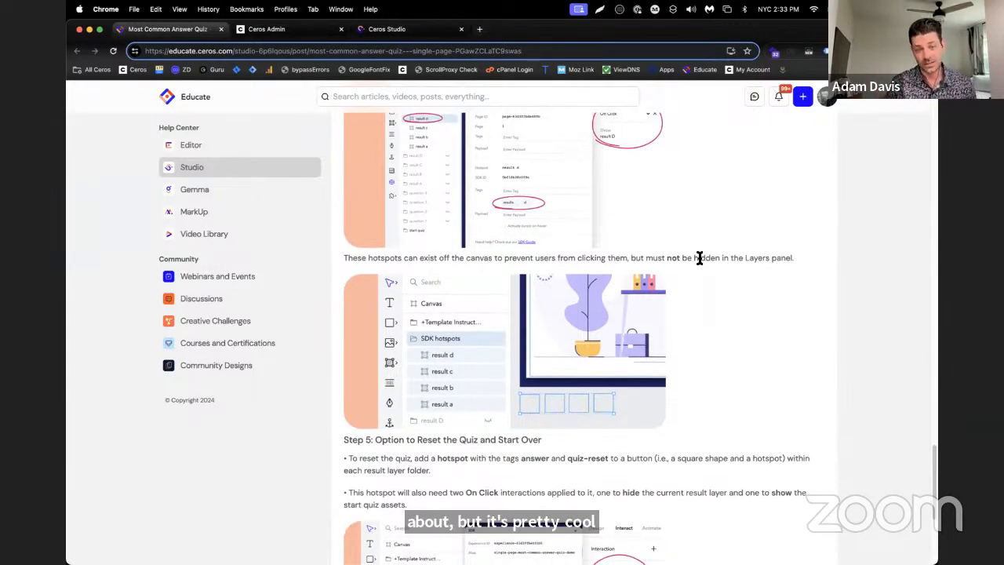
scroll(584, 310, down, 2)
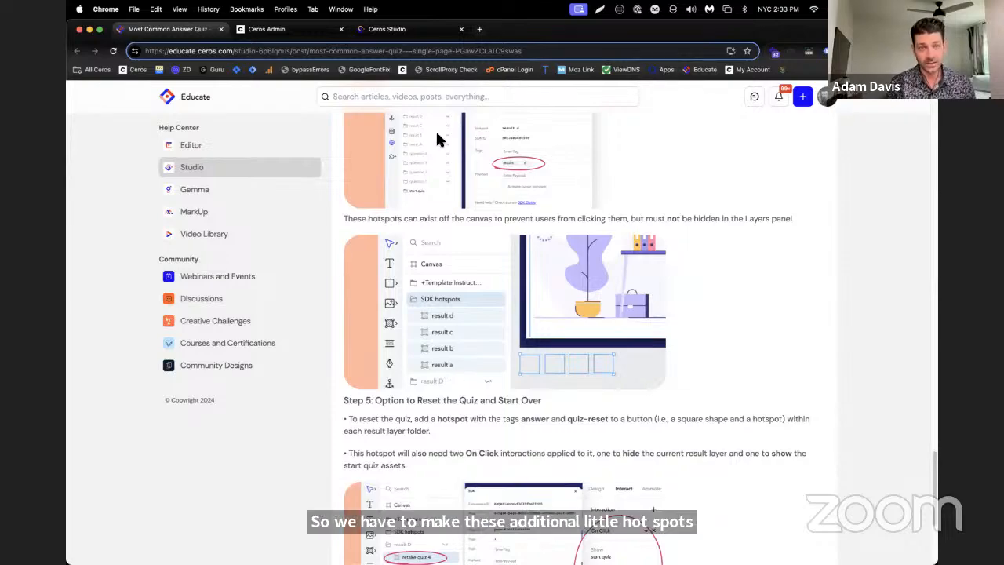
click(386, 29)
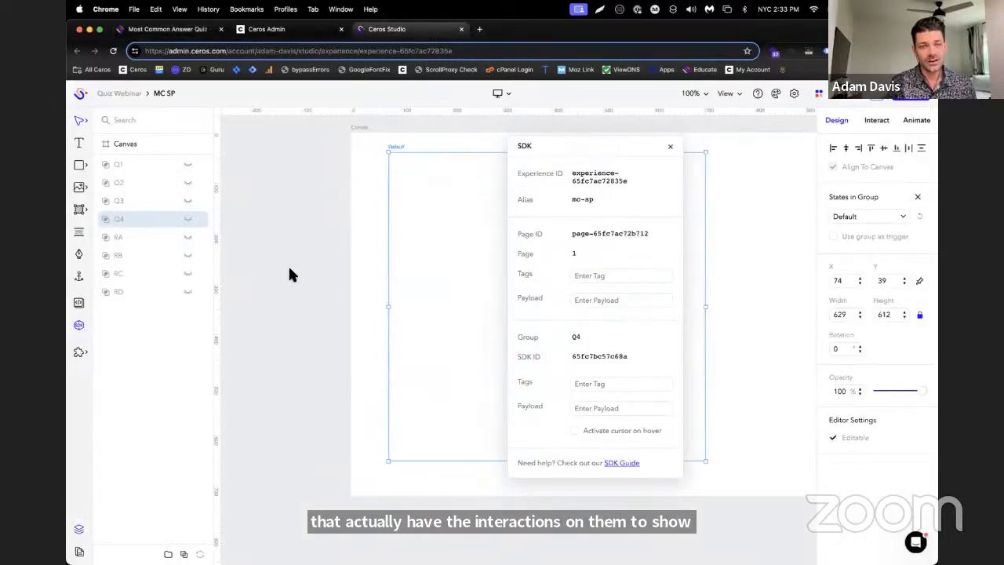
Draw a square hotspot about 61 by 61 px off the canvas, just below its lower-left corner
scroll(351, 286, down, 2)
drag(628, 150, 808, 171)
click(79, 209)
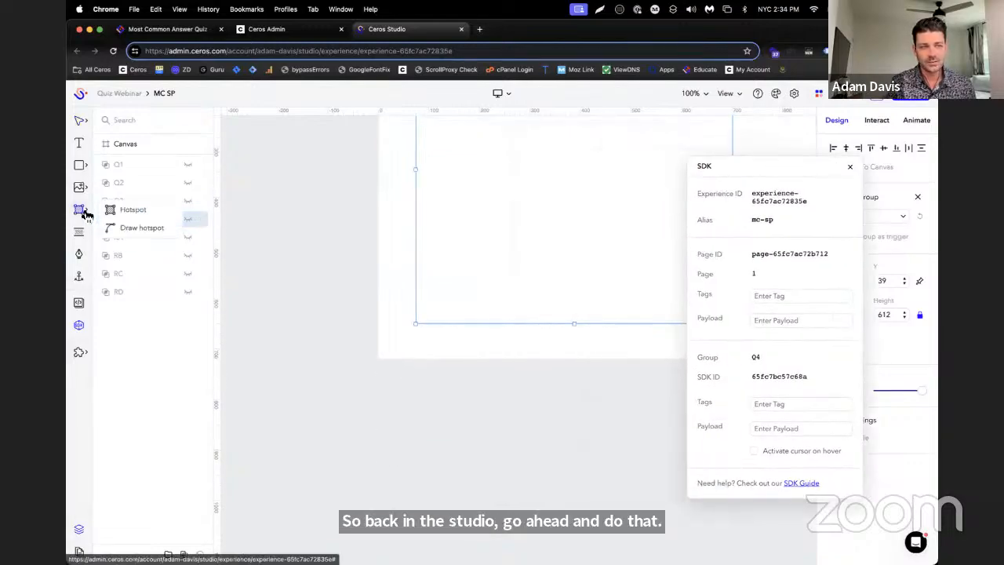
drag(379, 367, 411, 399)
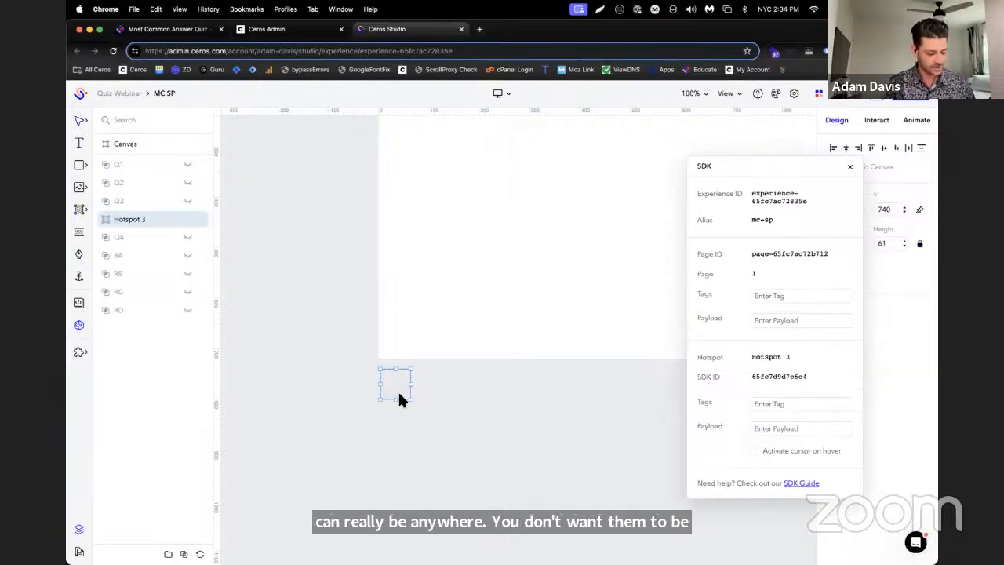
Duplicate the off-canvas hotspot three times and space the four hotspots in a row below the canvas
key(super+d)
key(super+d)
key(super+d)
drag(398, 399, 436, 392)
drag(384, 375, 511, 388)
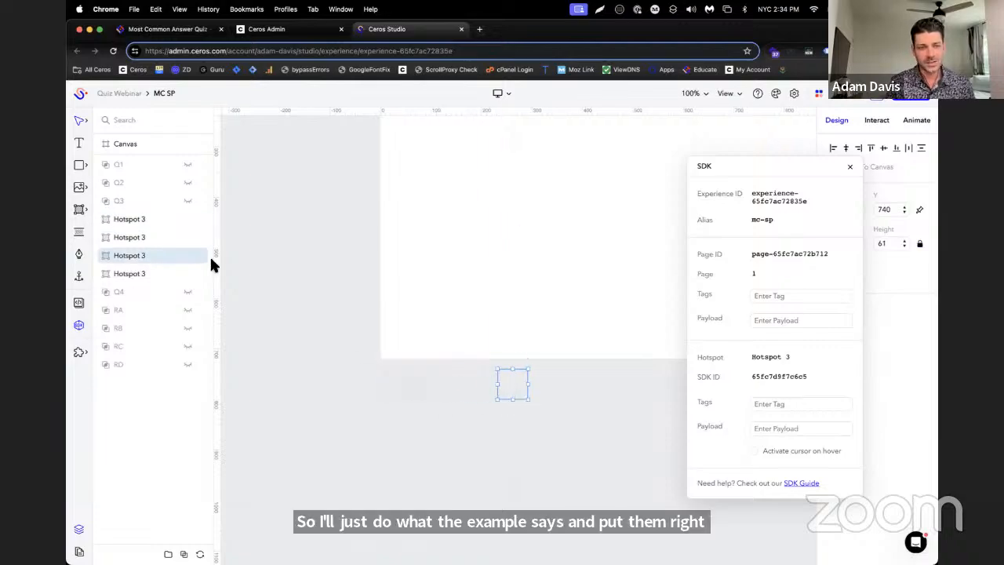
Rename the leftmost off-canvas hotspot Hotspot 1 and the rightmost one Hotspot 4
click(132, 219)
click(126, 271)
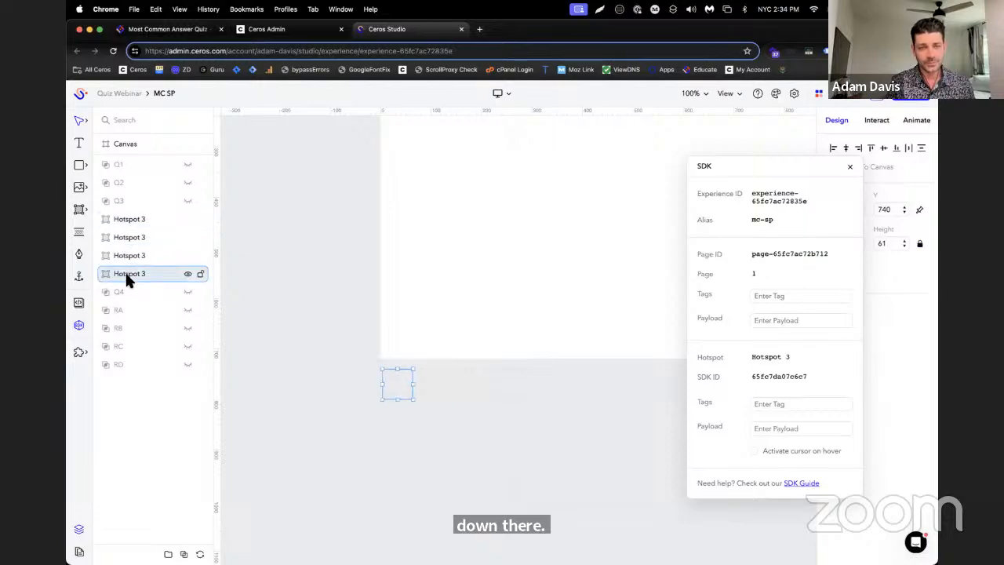
double_click(132, 275)
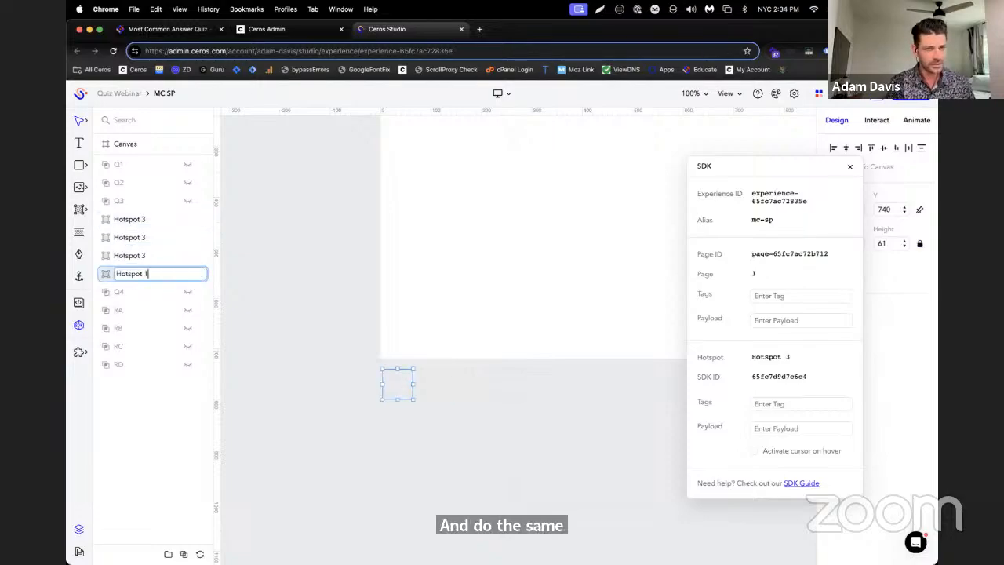
text(1)
click(149, 259)
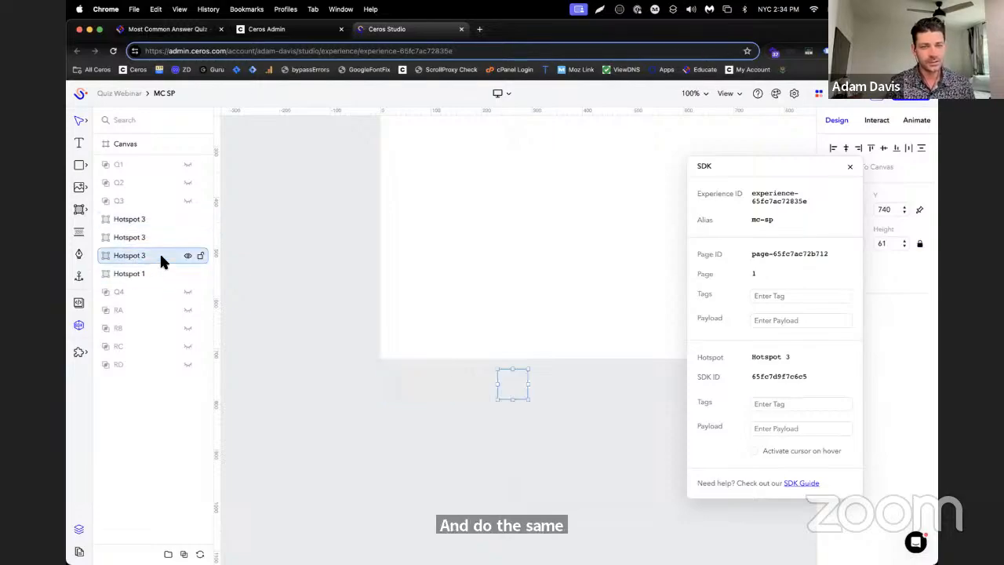
double_click(164, 256)
click(166, 253)
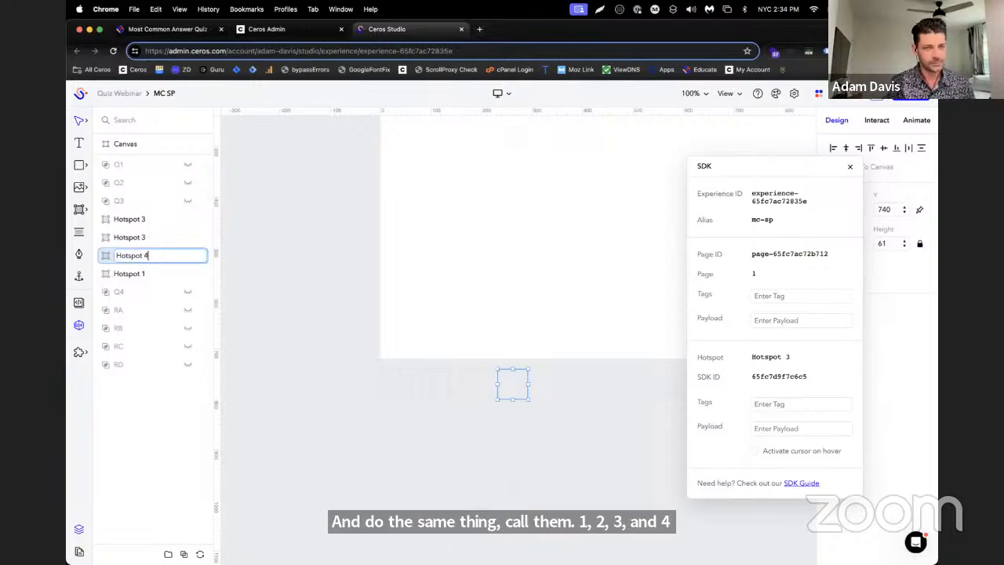
text(4)
key(Return)
Rename the third off-canvas hotspot Hotspot 3 and the second Hotspot 2, and reorder the hotspot layers as 1, 3, 2, 4
click(136, 239)
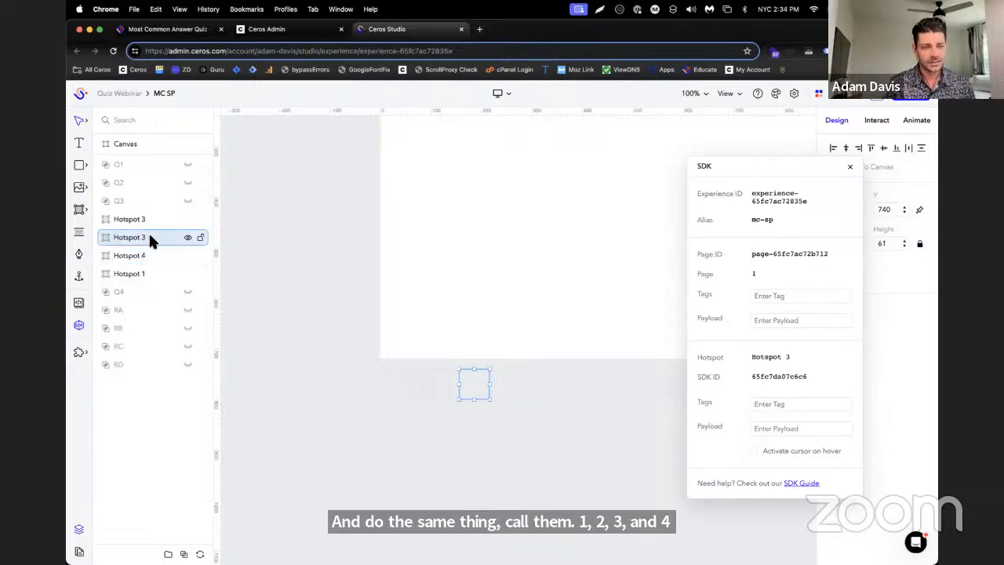
double_click(148, 235)
click(154, 237)
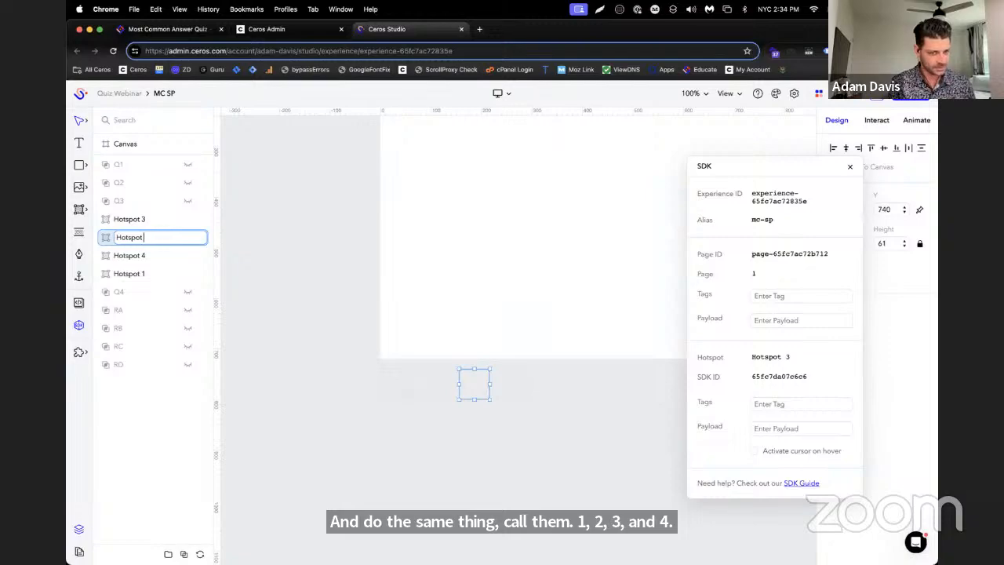
text(3)
key(Return)
double_click(149, 220)
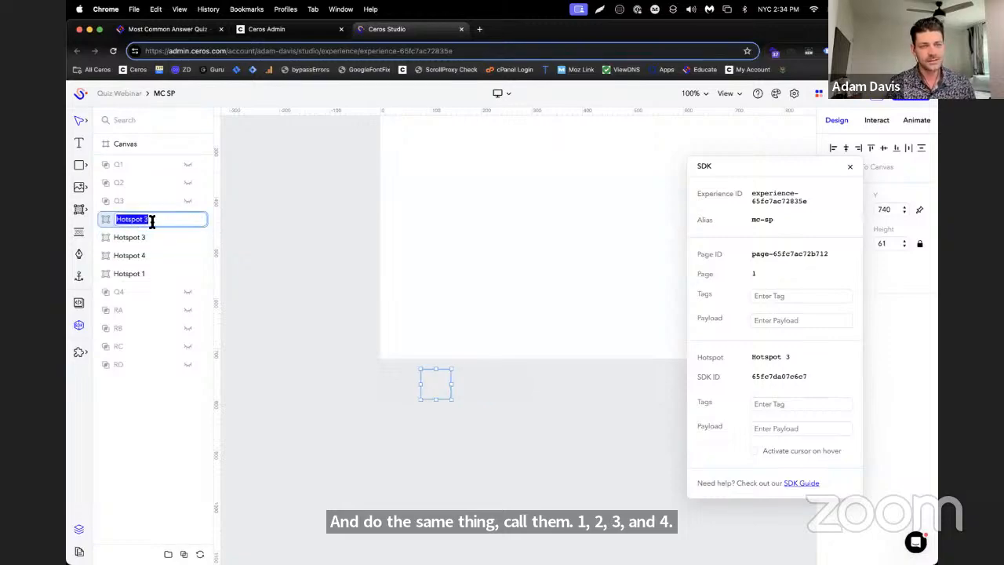
click(151, 221)
key(BackSpace)
text(2)
key(Return)
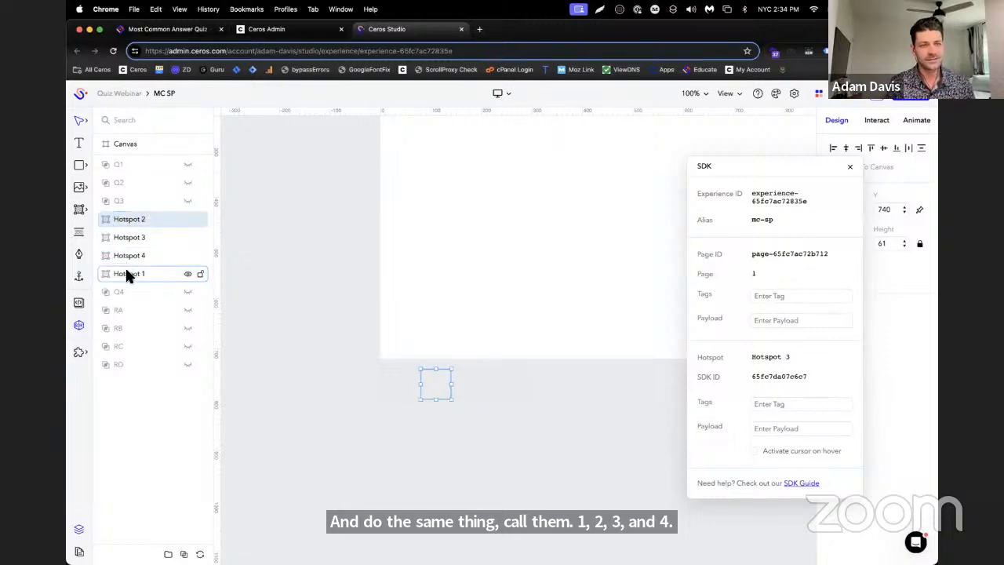
drag(128, 275, 138, 241)
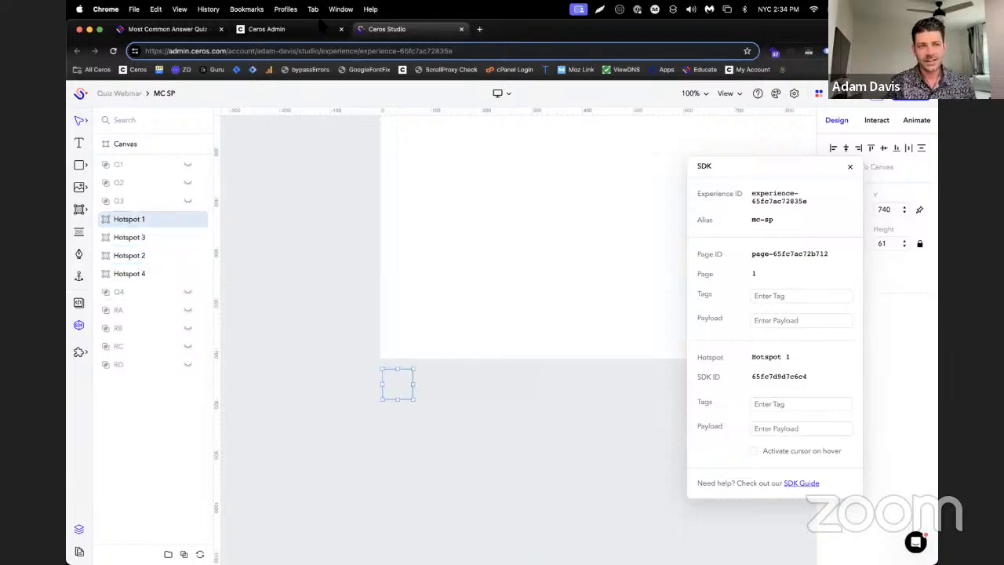
Check the required result hotspot tags in the Educate article and return to MC SP in Ceros Studio
click(168, 29)
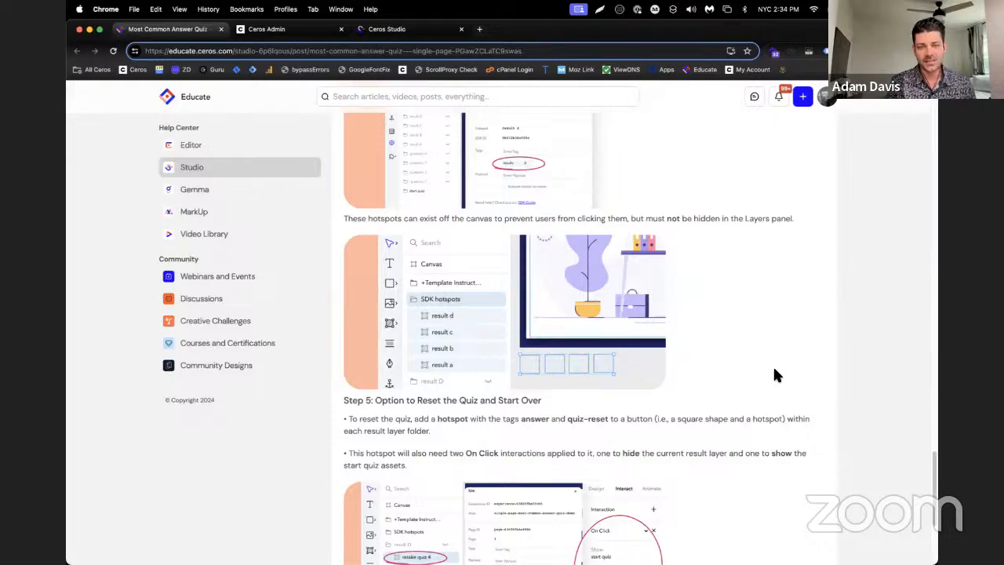
scroll(750, 365, up, 3)
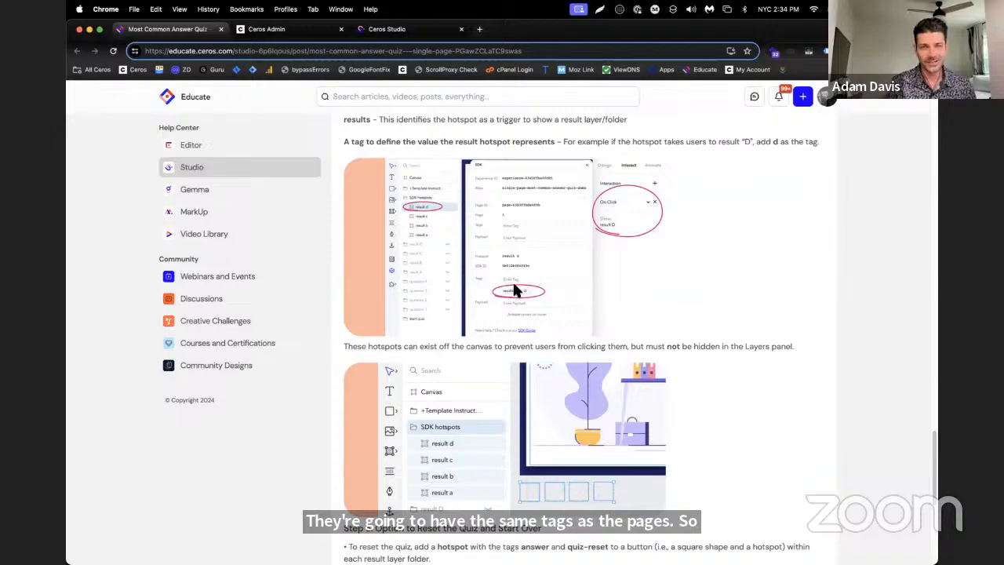
click(377, 29)
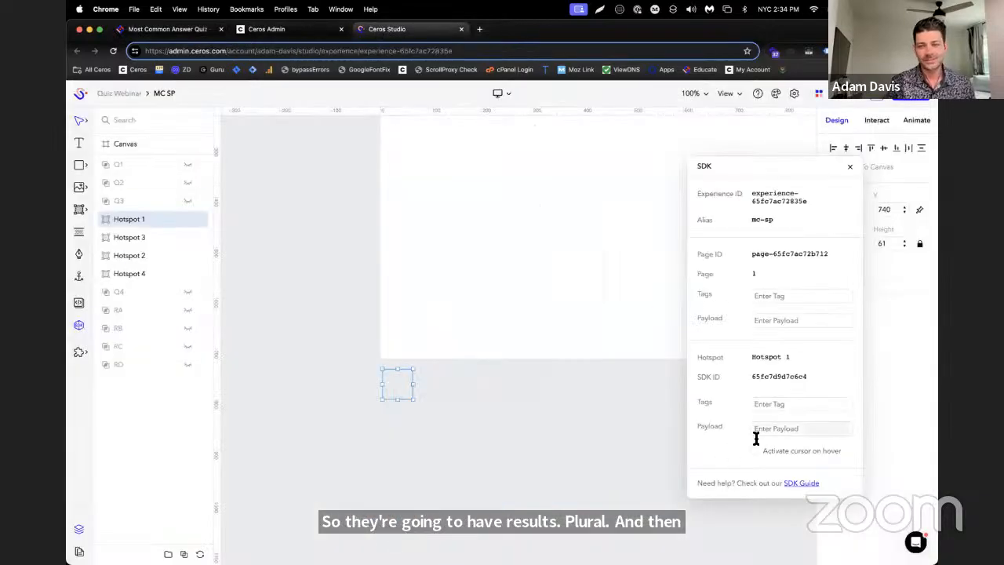
Add the SDK tag results to all four off-canvas hotspots at once
click(777, 403)
shift+click(139, 271)
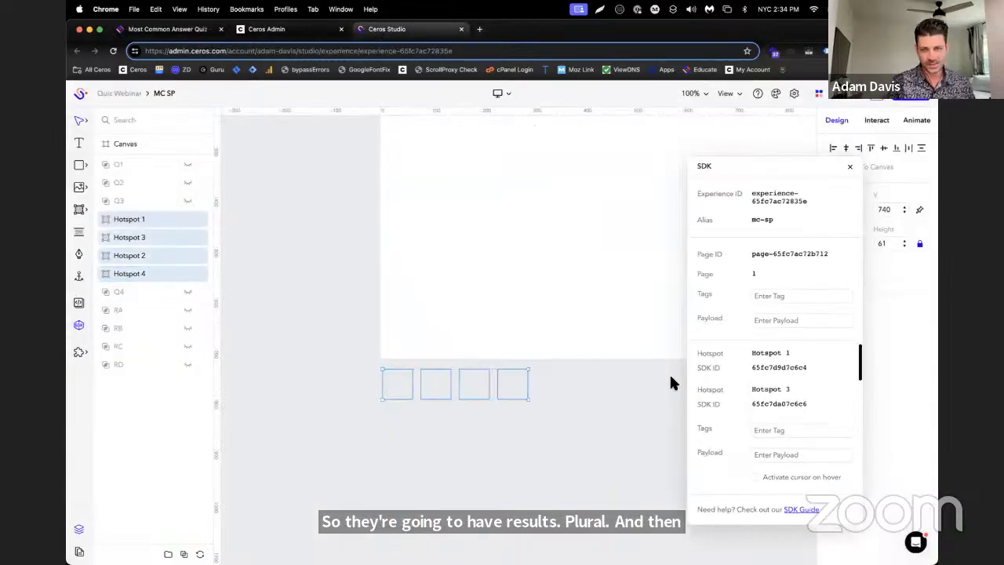
click(771, 429)
text(res)
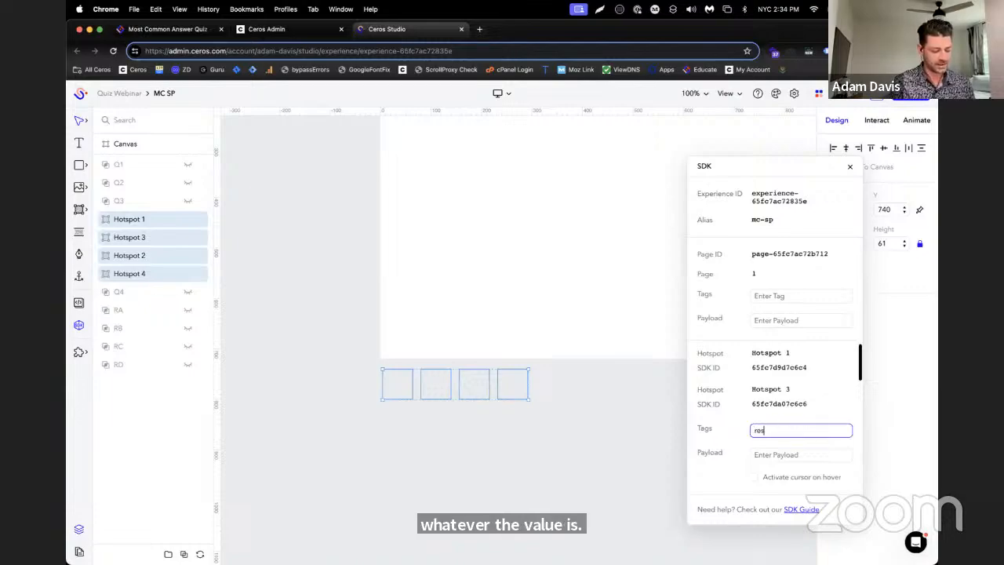
text(ults)
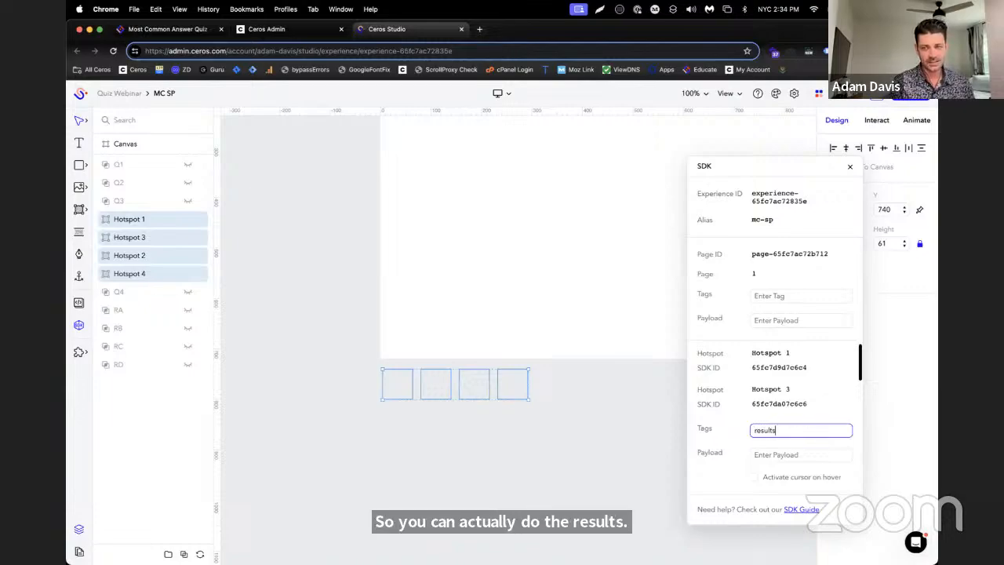
key(Return)
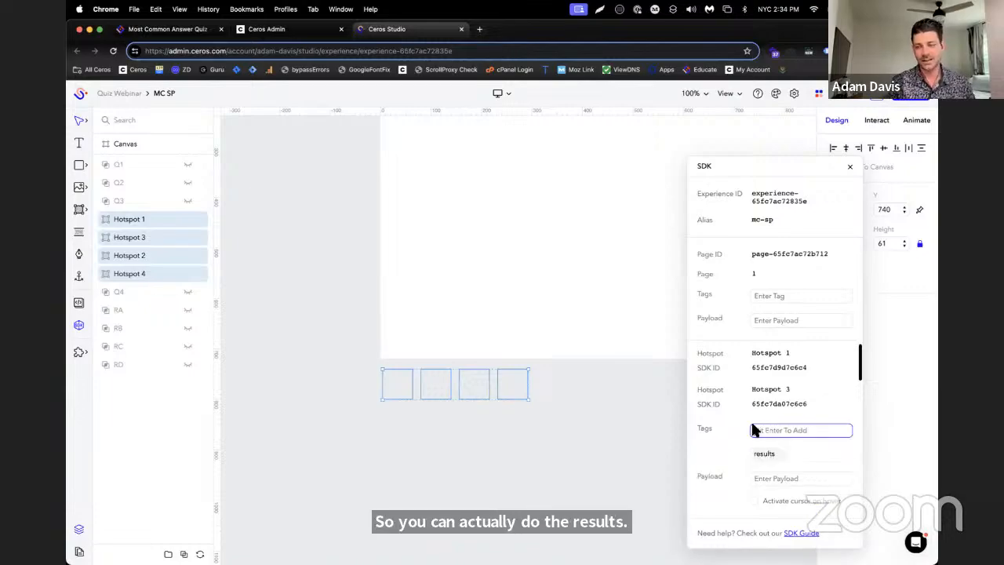
Add the value tag a to off-canvas Hotspot 1 and the value tag b to Hotspot 3
click(142, 217)
click(787, 403)
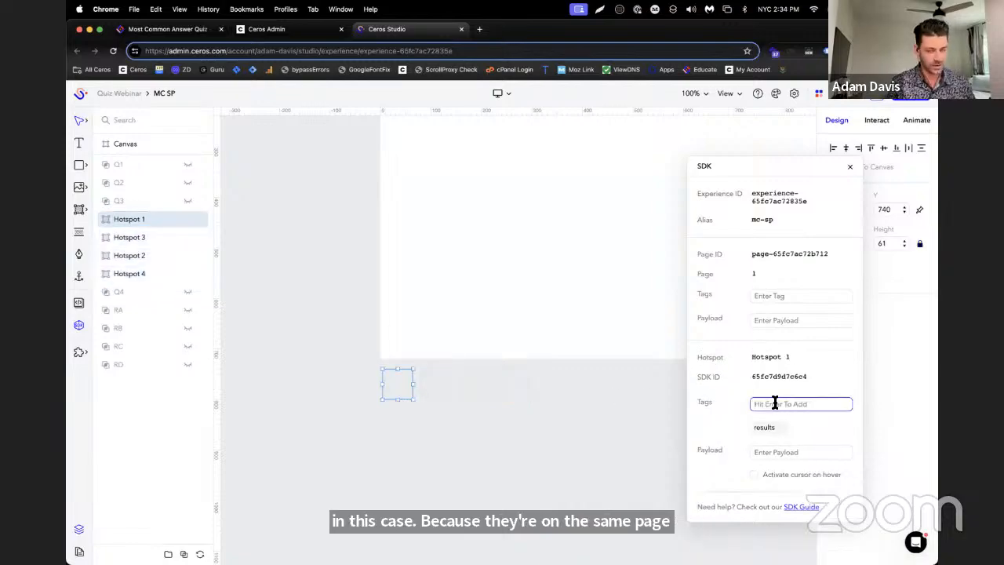
text(a)
key(Return)
click(129, 237)
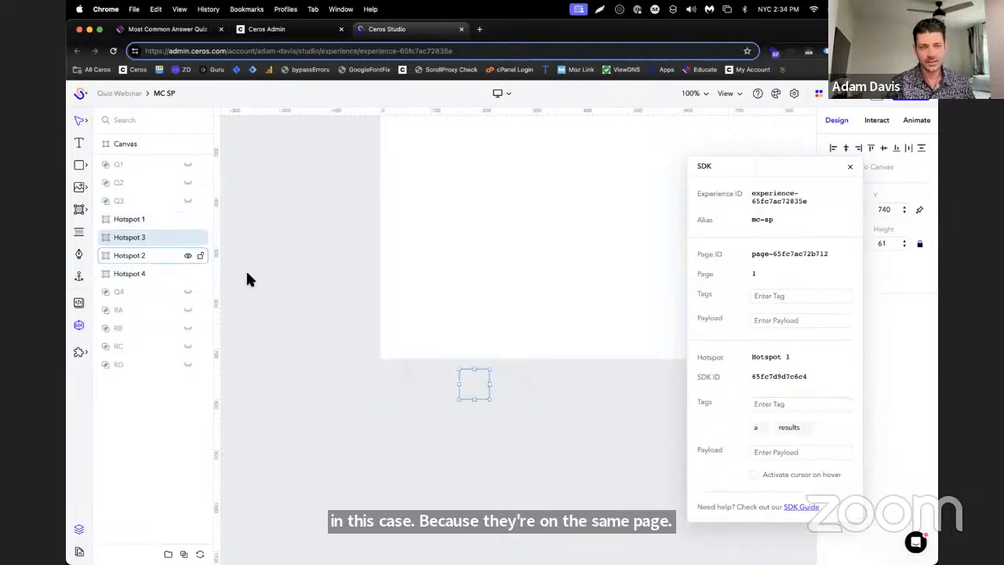
click(771, 403)
text(b)
key(Return)
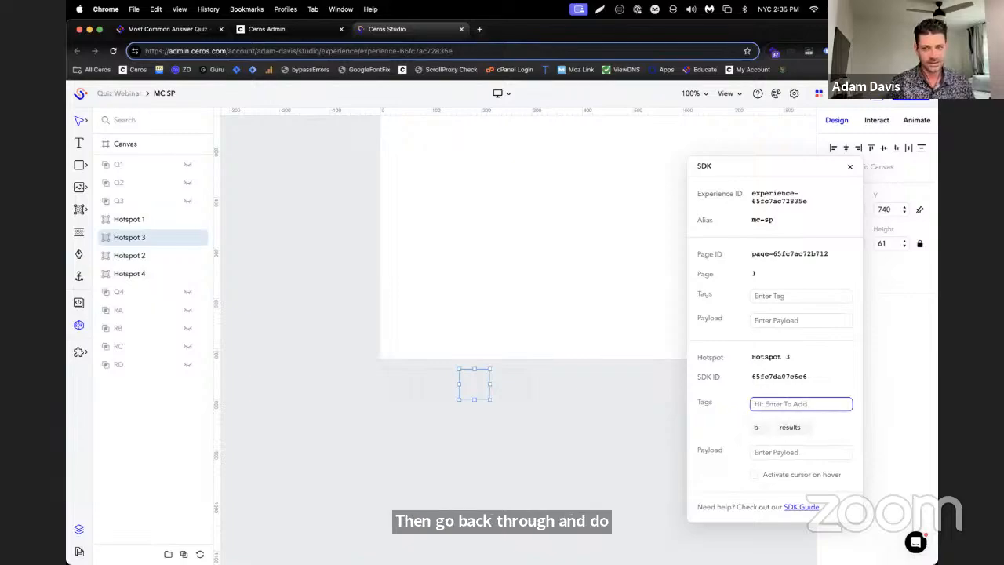
Add the value tag c to off-canvas Hotspot 2 and the value tag d to Hotspot 4
click(129, 255)
click(765, 404)
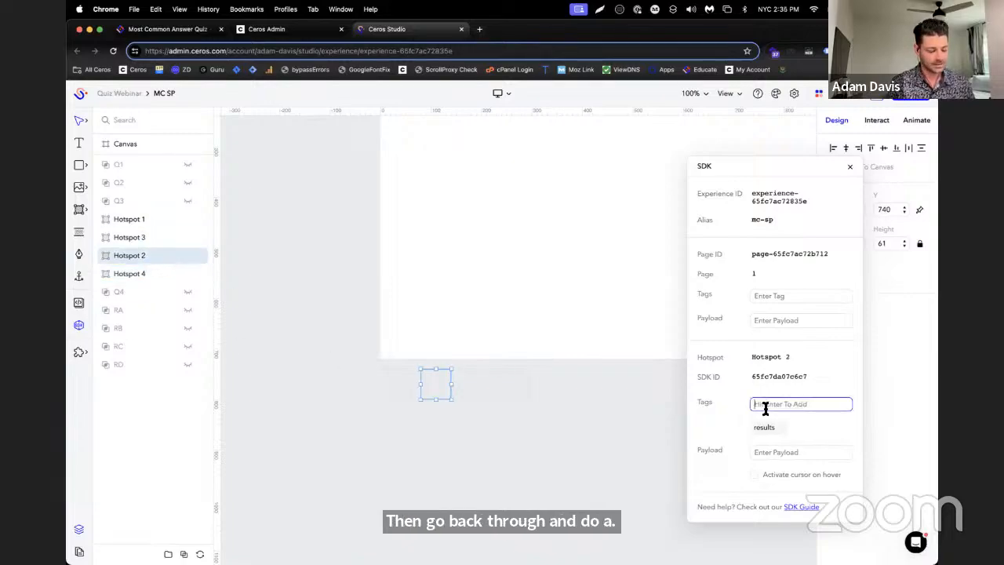
text(c)
key(Return)
click(130, 273)
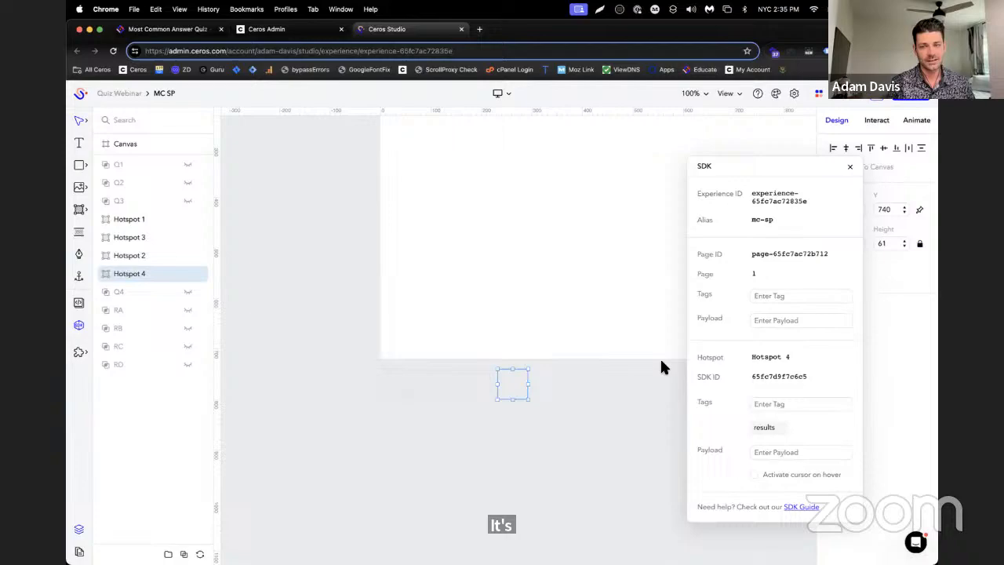
click(776, 404)
text(d)
key(Return)
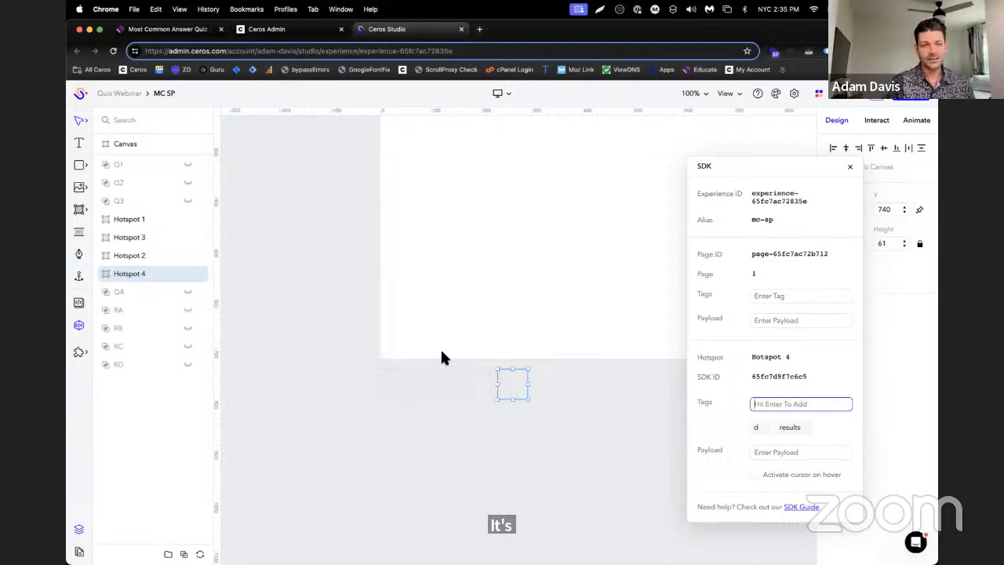
Move the four off-canvas hotspots above question group Q1 in the layer order and collapse Q1
click(129, 220)
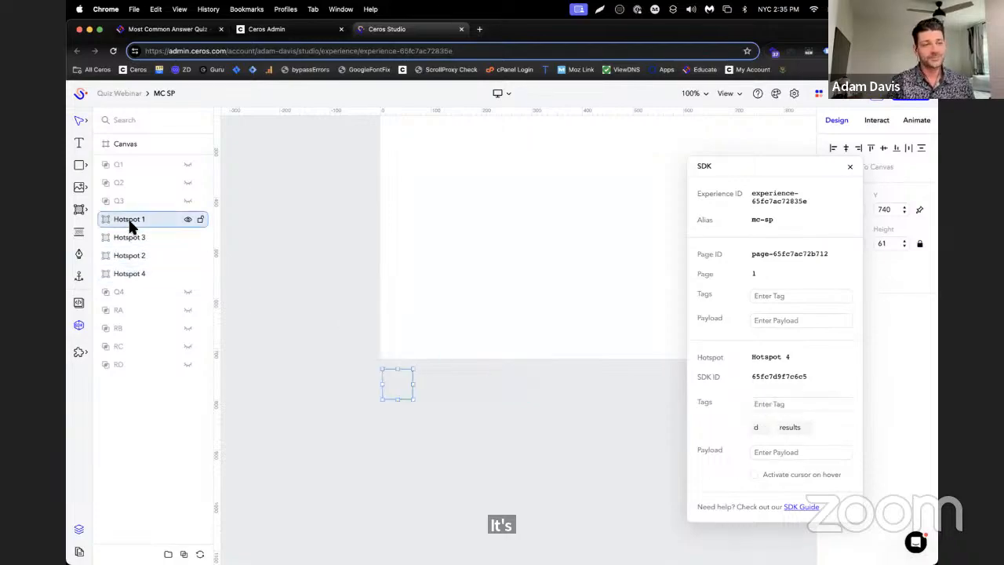
shift+click(146, 267)
drag(139, 224, 113, 150)
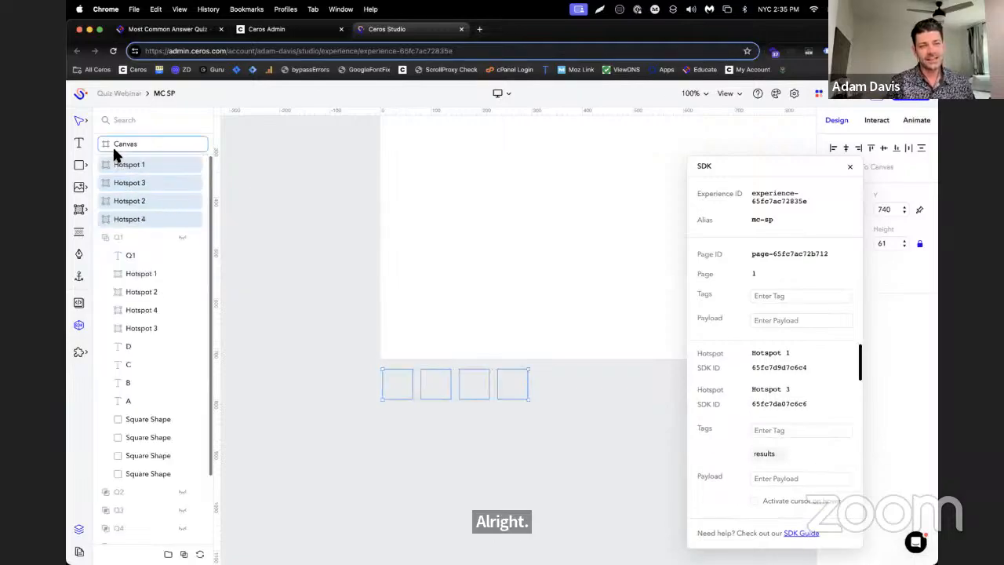
click(107, 238)
Select off-canvas Hotspot 1, move the SDK window clear of the settings, and open the hotspot's interaction settings
click(133, 166)
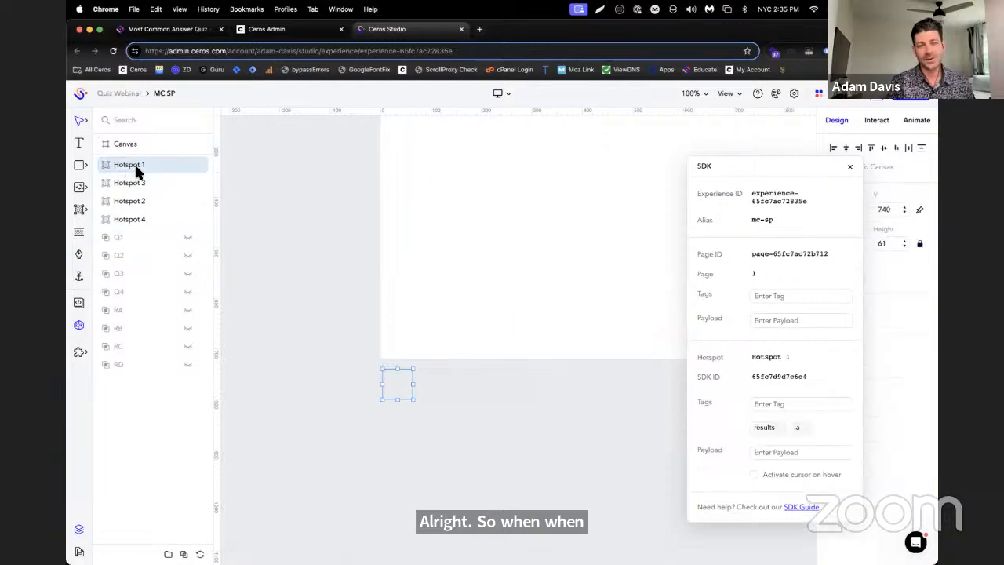
drag(743, 165, 592, 133)
scroll(349, 307, up, 2)
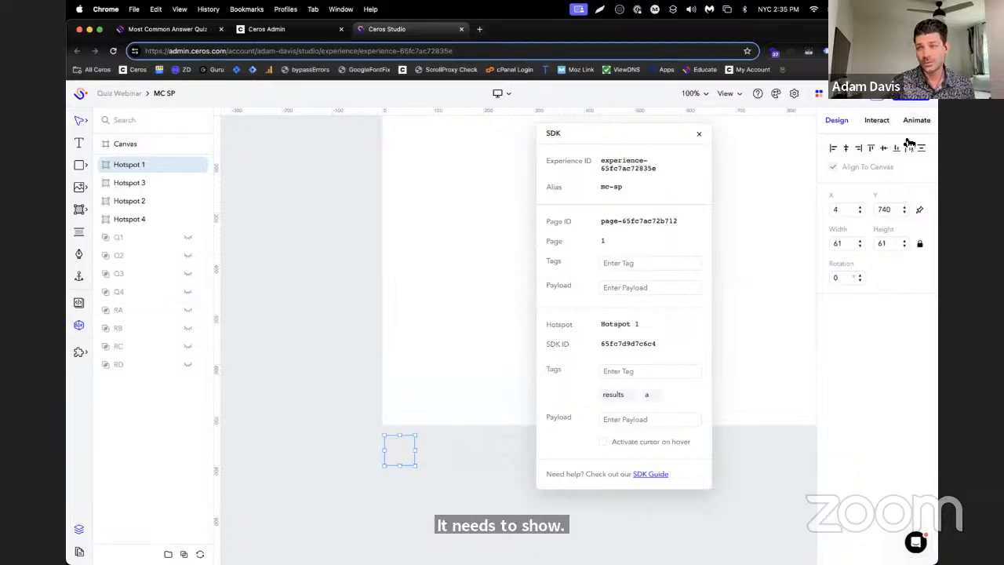
click(887, 121)
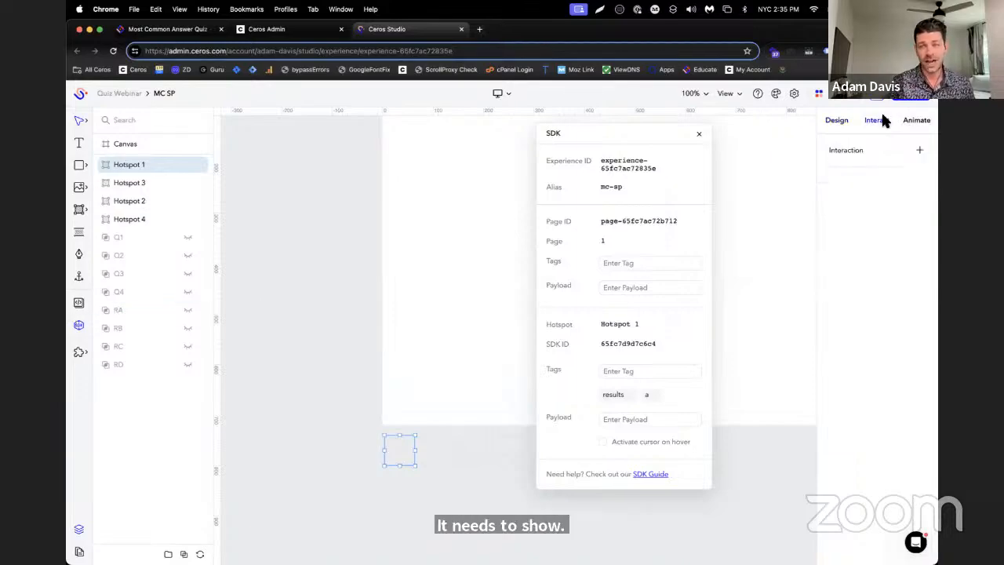
Examine in the Educate article how the On Click interaction of a result hotspot is set up to show its result group
click(195, 29)
scroll(687, 281, up, 2)
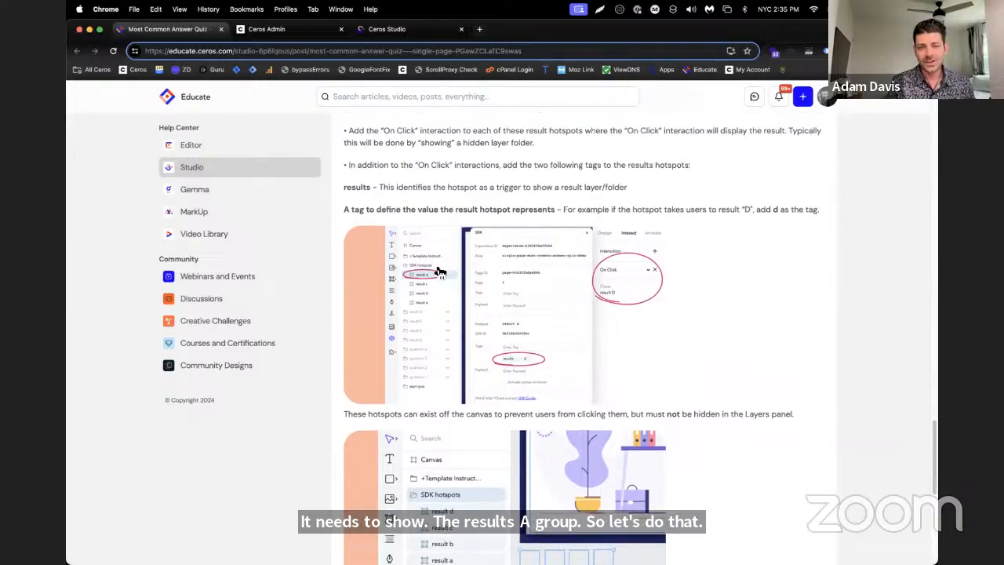
scroll(632, 284, down, 1)
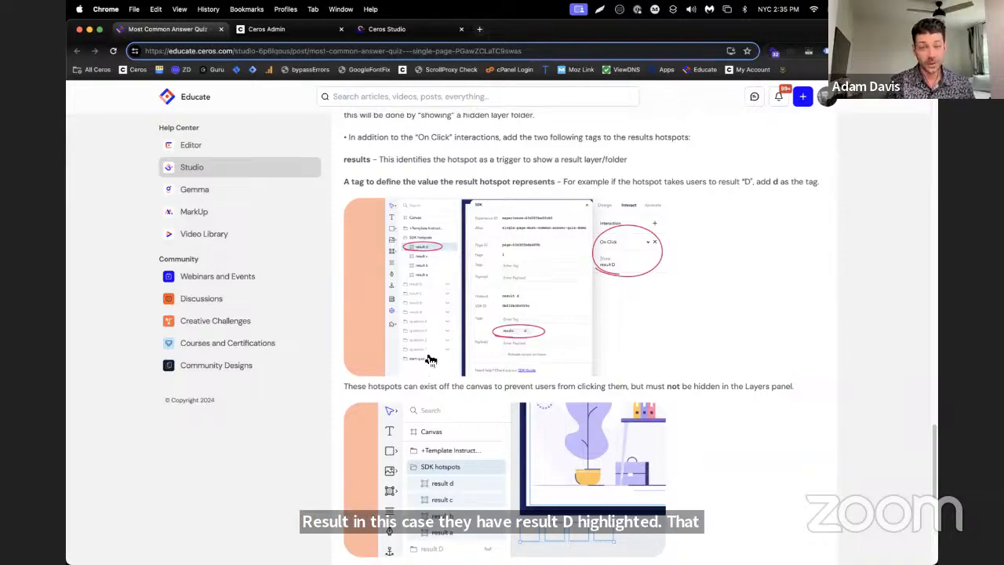
Switch back to Ceros Studio and give Hotspot 1 a click interaction that shows result group RA
click(387, 29)
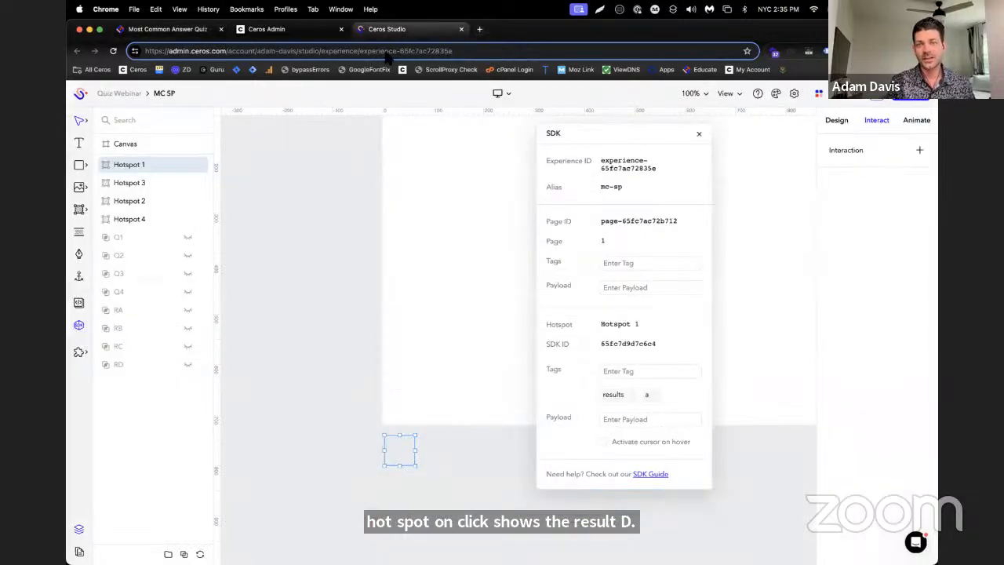
click(921, 151)
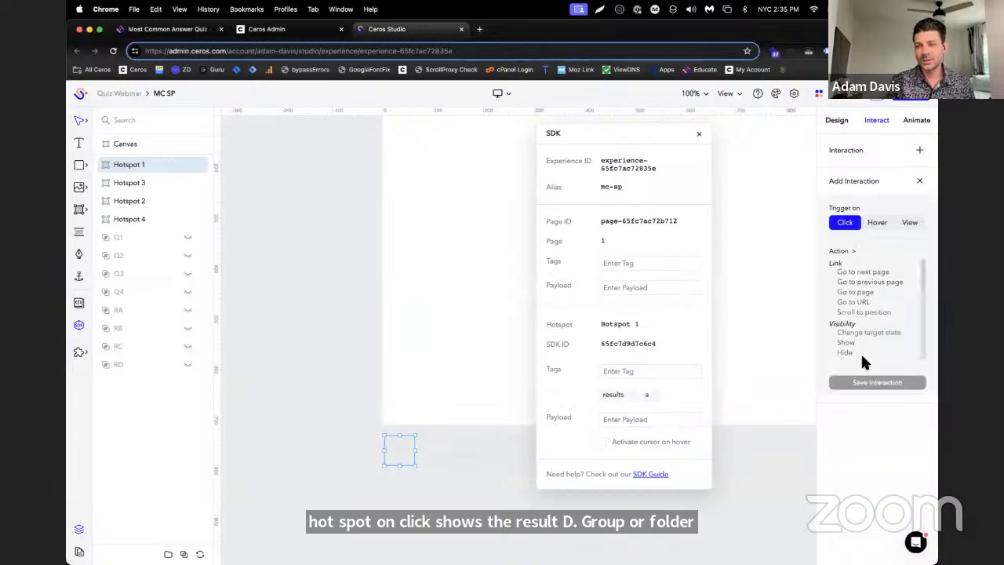
click(867, 342)
scroll(907, 459, down, 3)
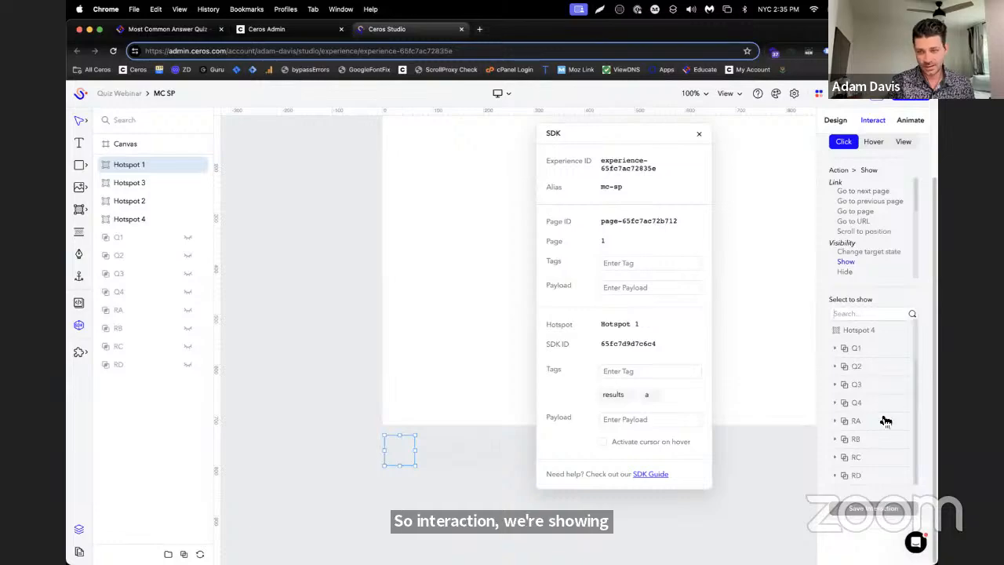
click(873, 509)
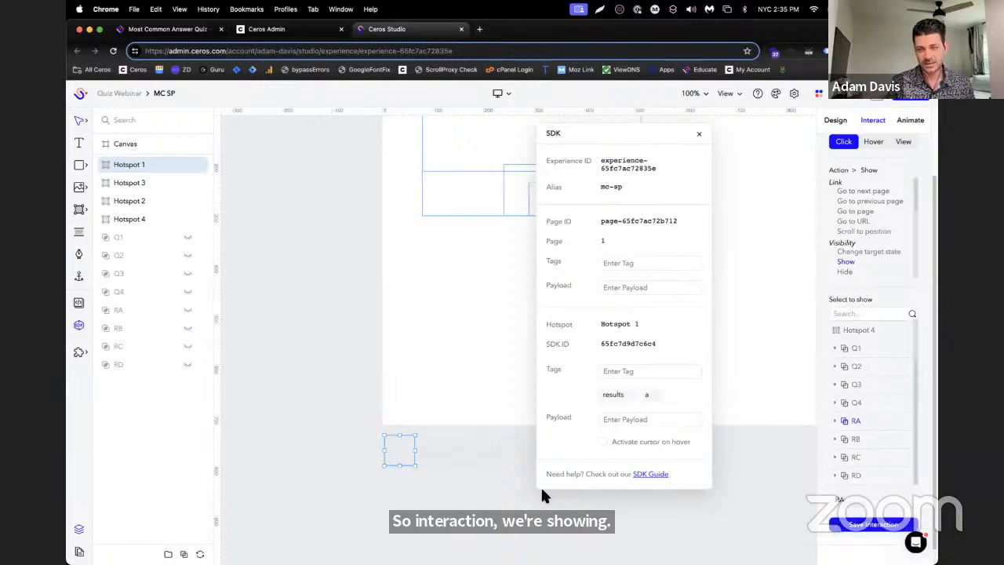
Move Hotspot 2 above Hotspot 3 in the layer order and give it a click interaction that shows result group RB
click(130, 183)
drag(118, 202, 122, 182)
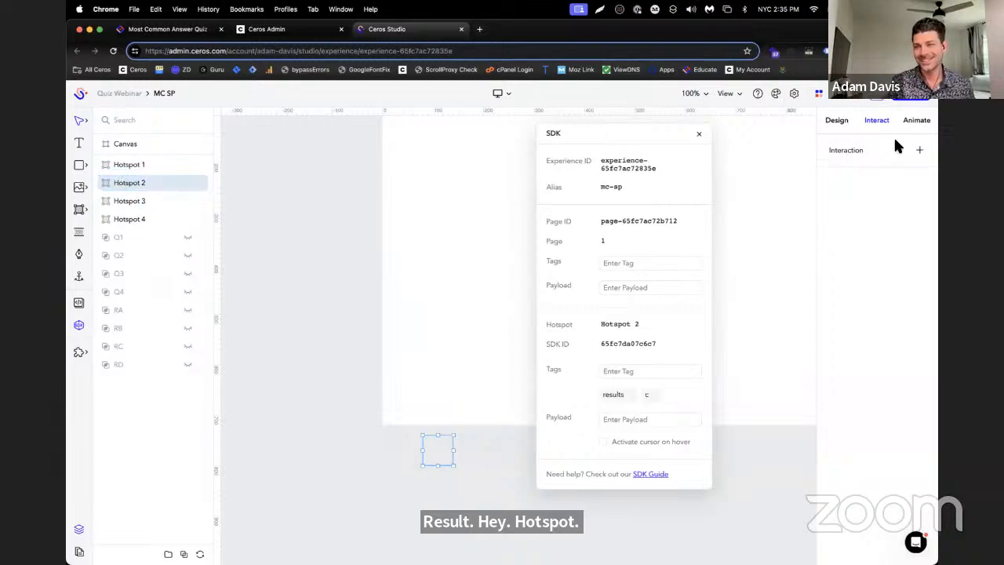
click(916, 153)
click(847, 343)
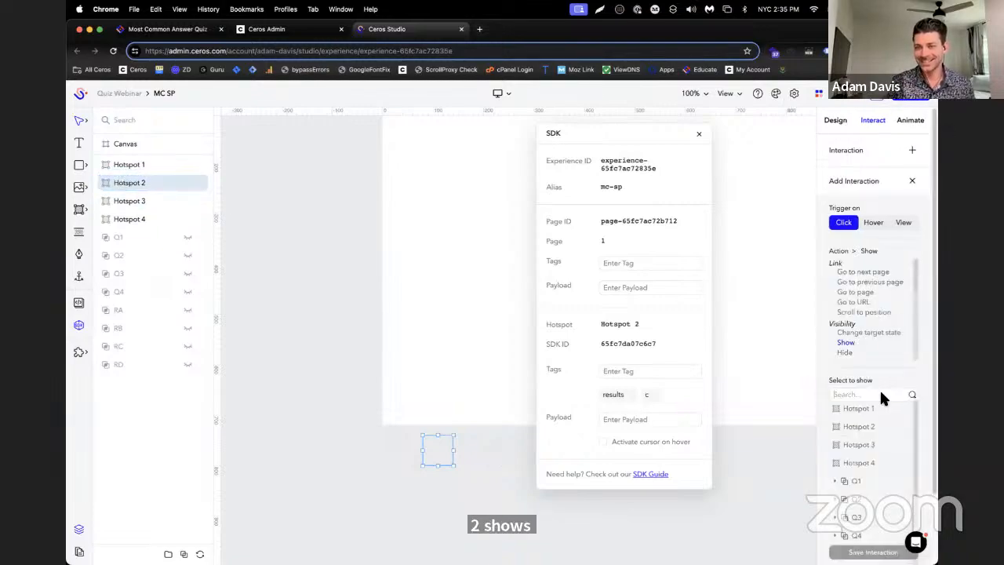
scroll(891, 491, down, 3)
click(879, 520)
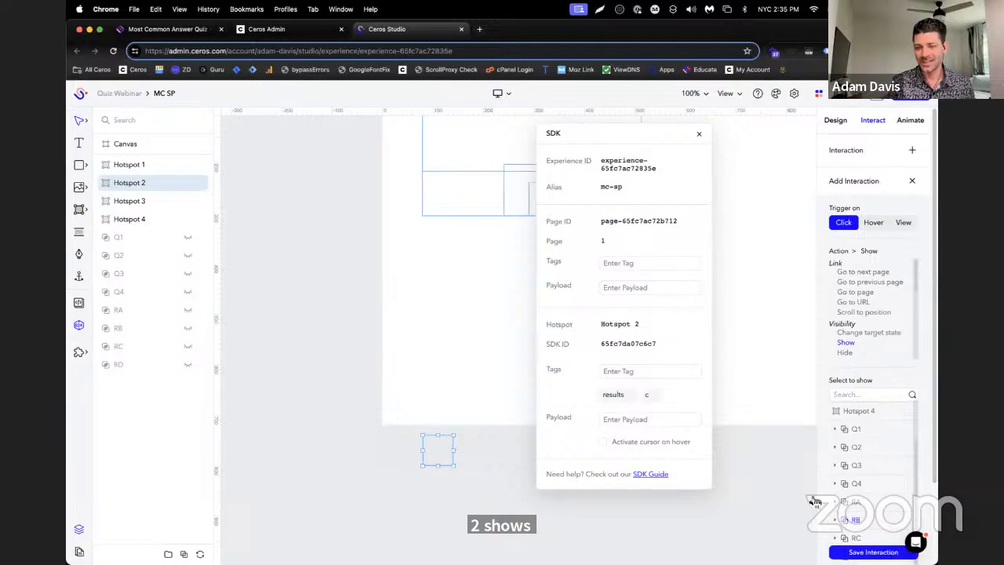
click(857, 553)
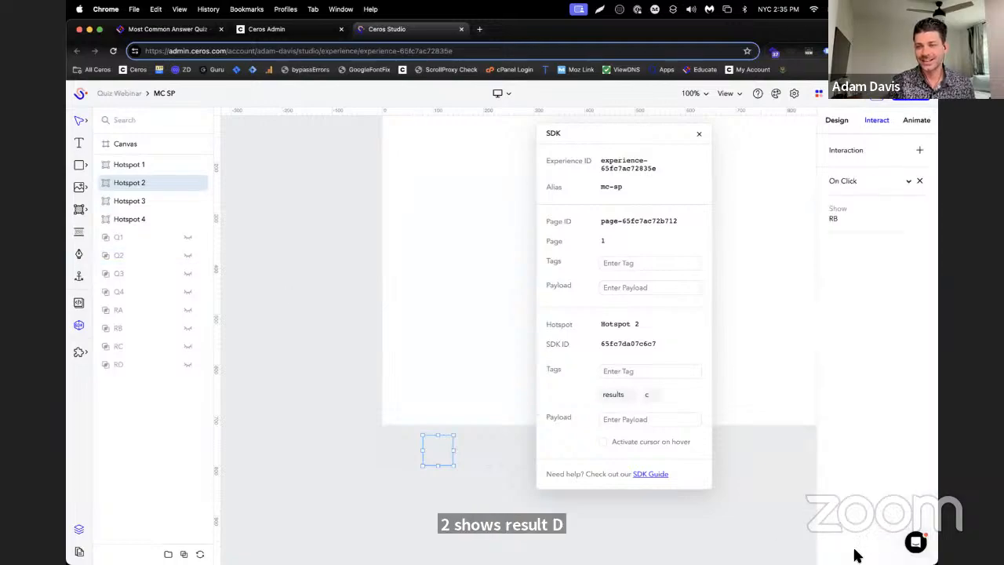
Check the interactions of Hotspots 1 and 2 and give Hotspot 3 a click interaction that shows result group RC
click(154, 165)
click(145, 182)
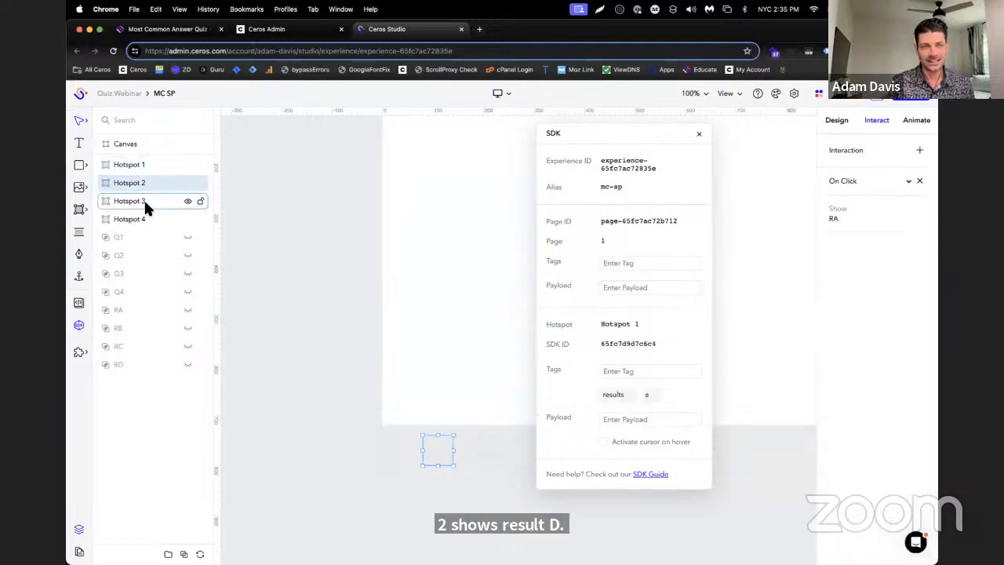
click(149, 201)
click(921, 150)
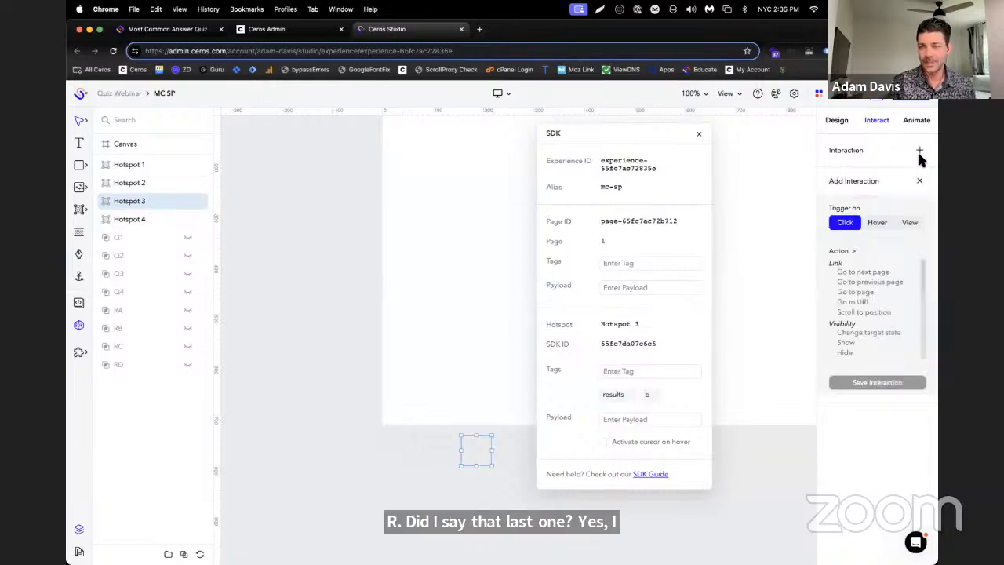
scroll(902, 337, down, 1)
click(878, 318)
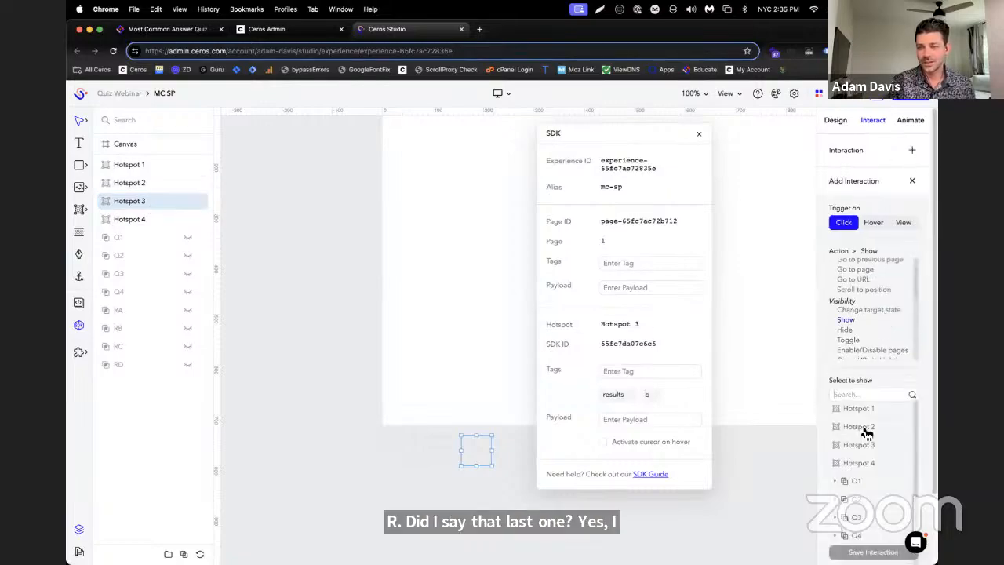
scroll(922, 466, down, 2)
click(885, 464)
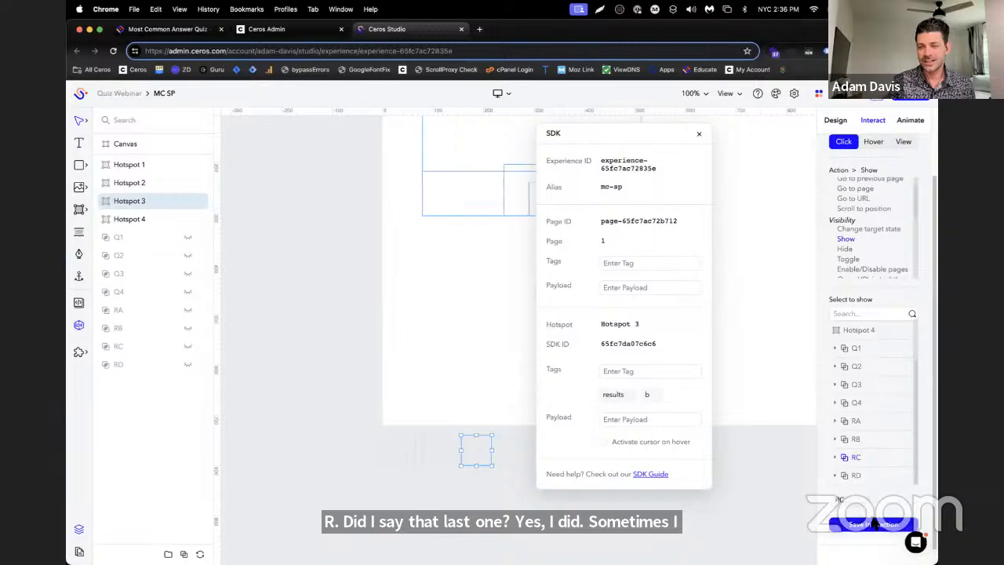
click(875, 514)
Give Hotspot 4 a click interaction that shows result group RD and deselect the hotspot
click(130, 220)
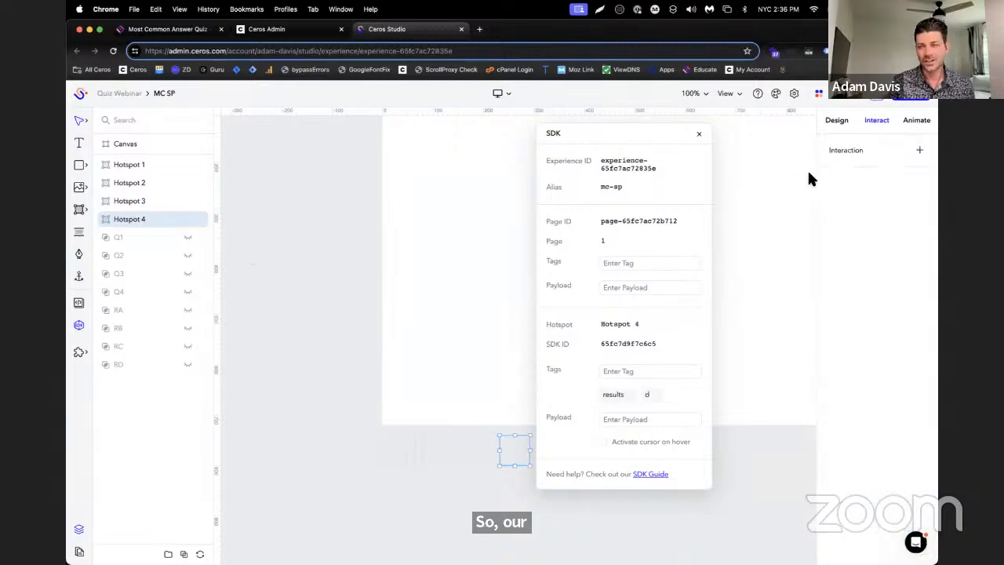
click(918, 152)
scroll(867, 274, down, 4)
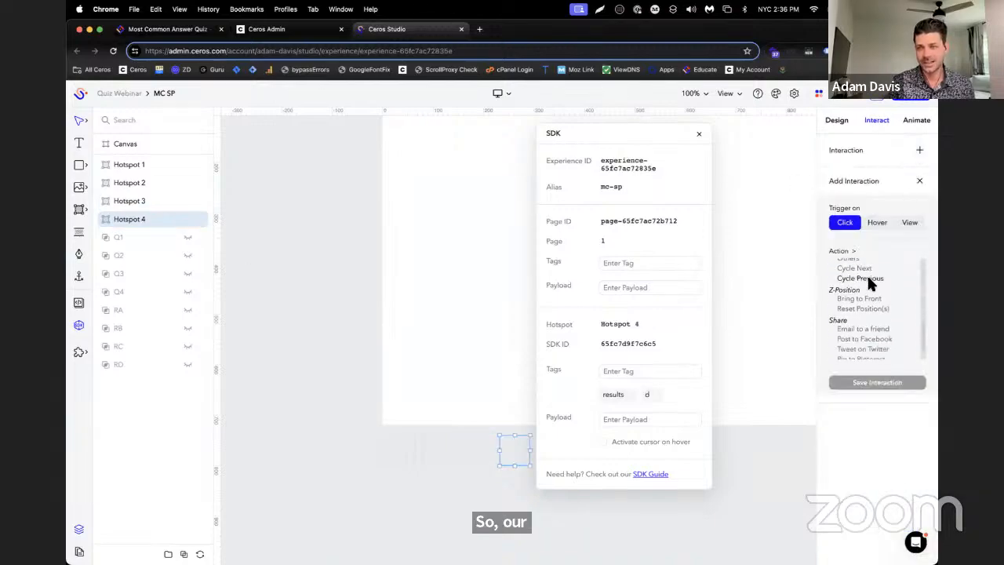
click(861, 277)
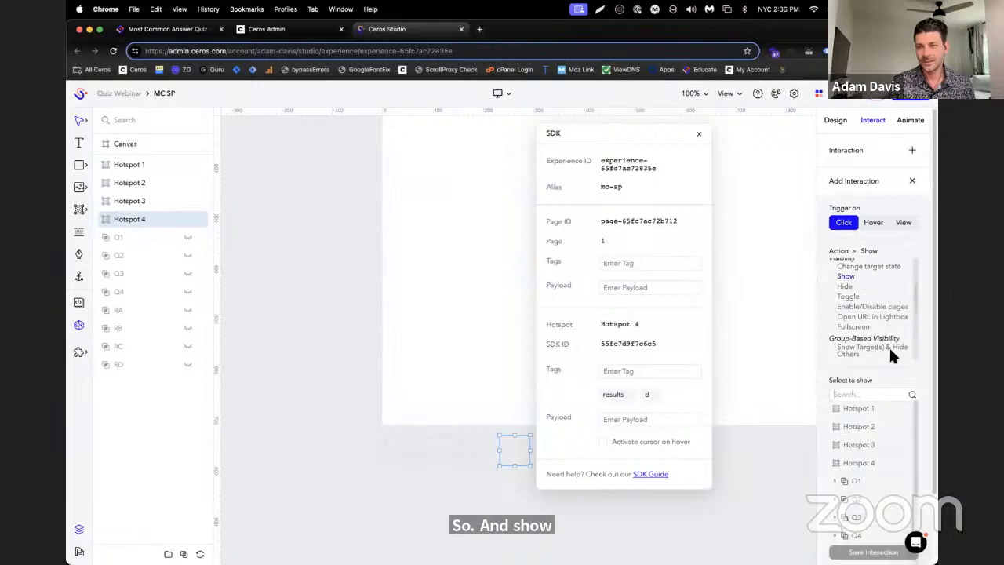
scroll(910, 404, down, 2)
scroll(893, 491, down, 2)
click(879, 477)
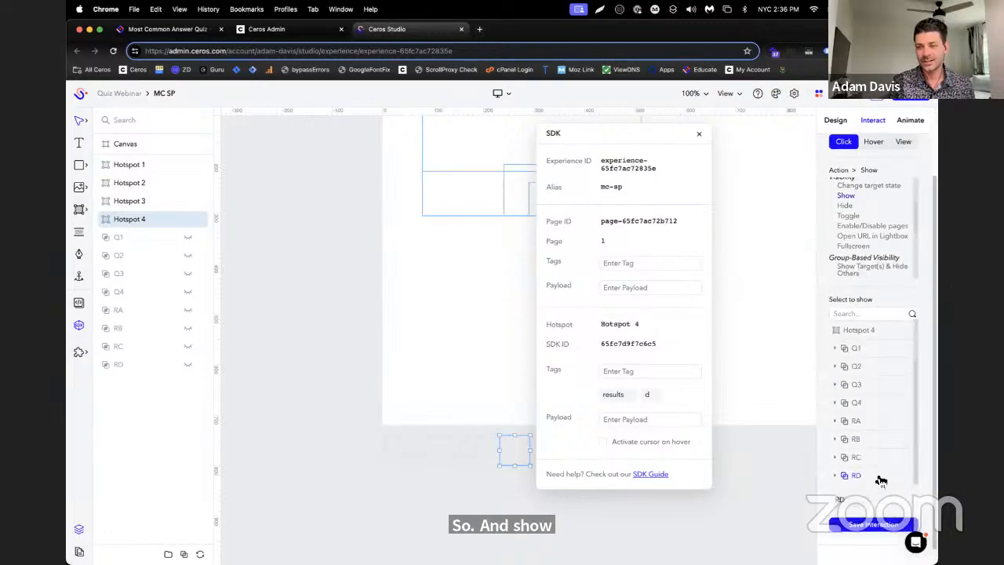
click(875, 532)
click(261, 249)
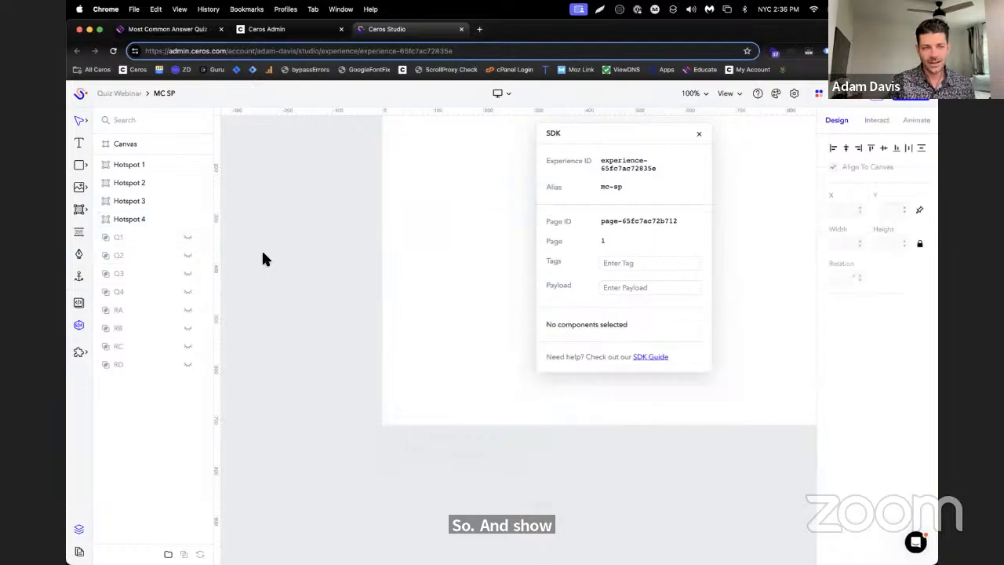
Unhide question group Q1 so the quiz starts on the first question
scroll(424, 303, right, 5)
scroll(478, 307, left, 2)
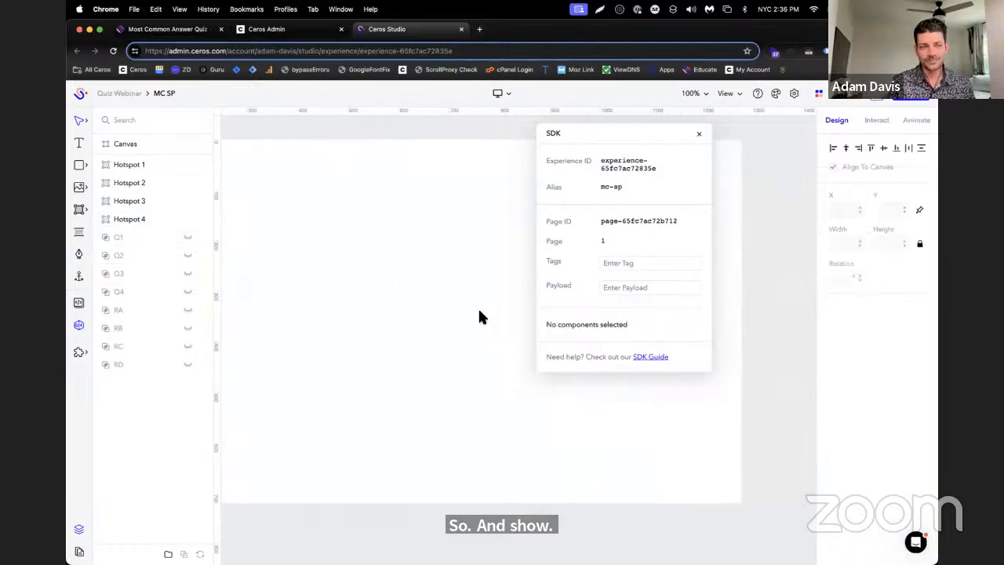
click(188, 237)
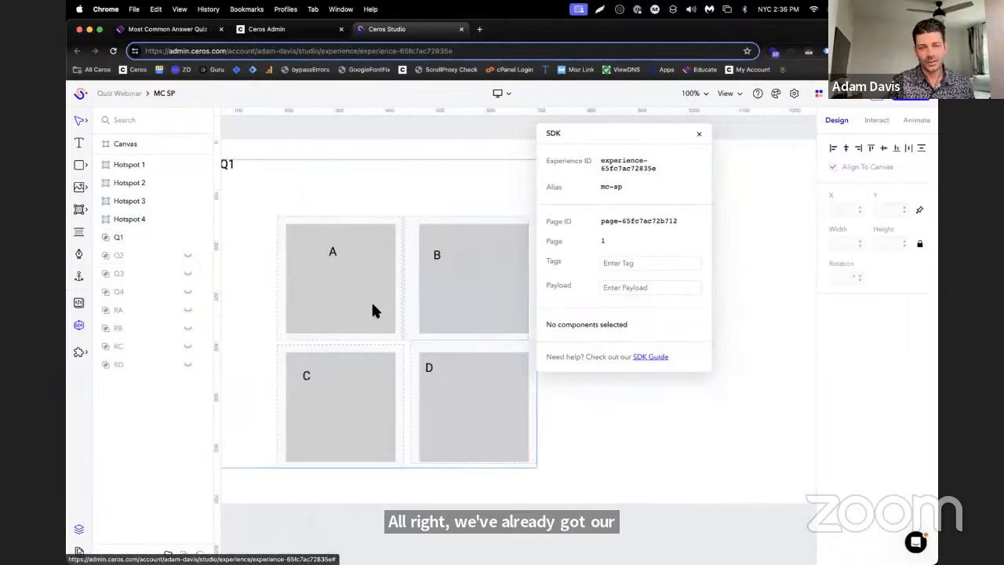
scroll(369, 302, left, 2)
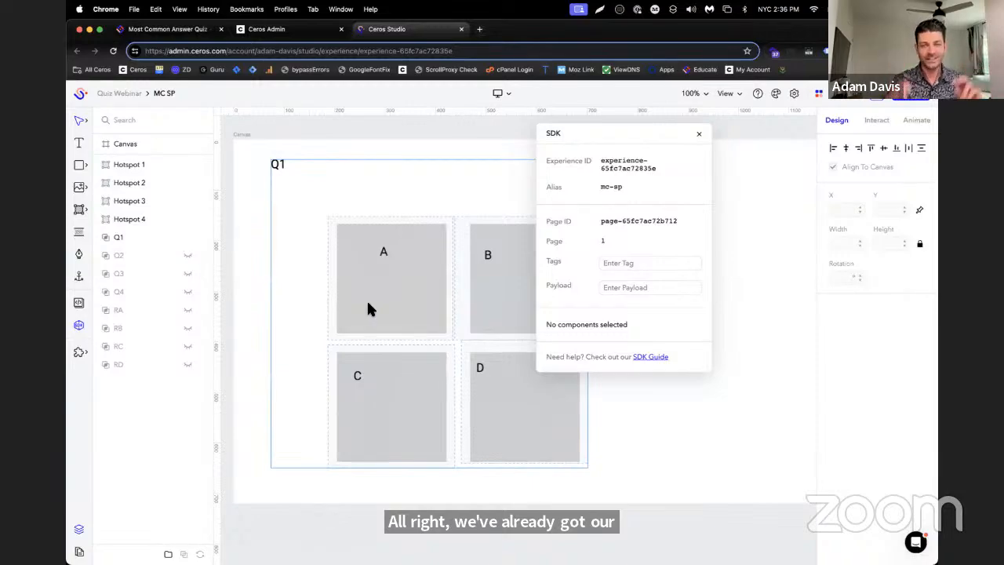
Temporarily show result group RD in place of Q1 to check its Reset button, and restore Q1's visibility
click(187, 366)
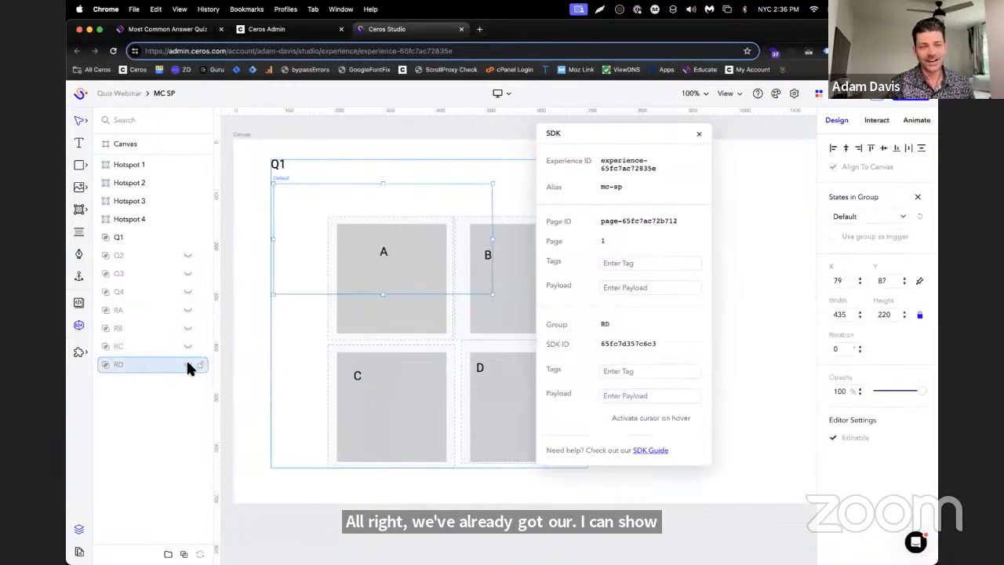
click(187, 365)
click(188, 237)
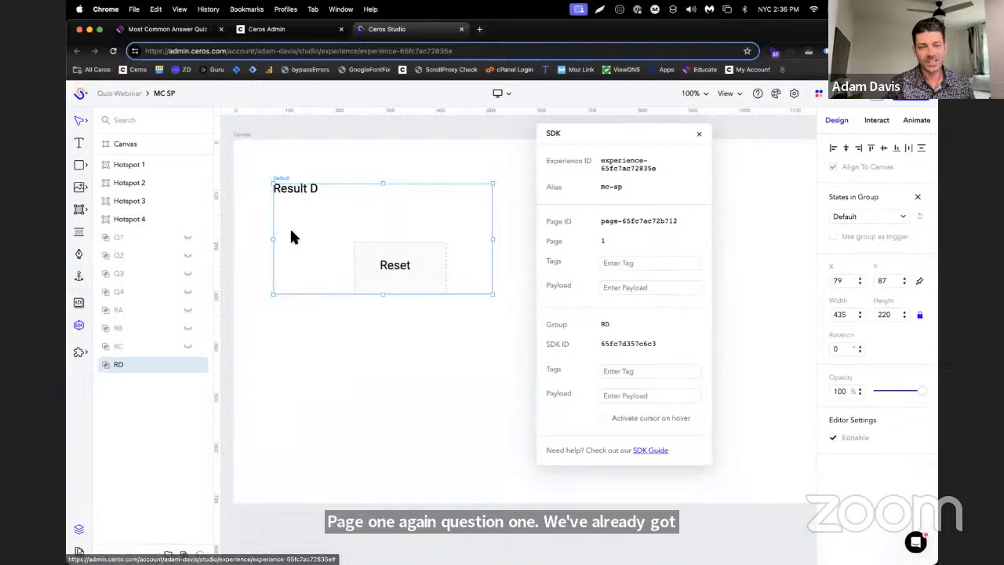
click(188, 238)
click(189, 364)
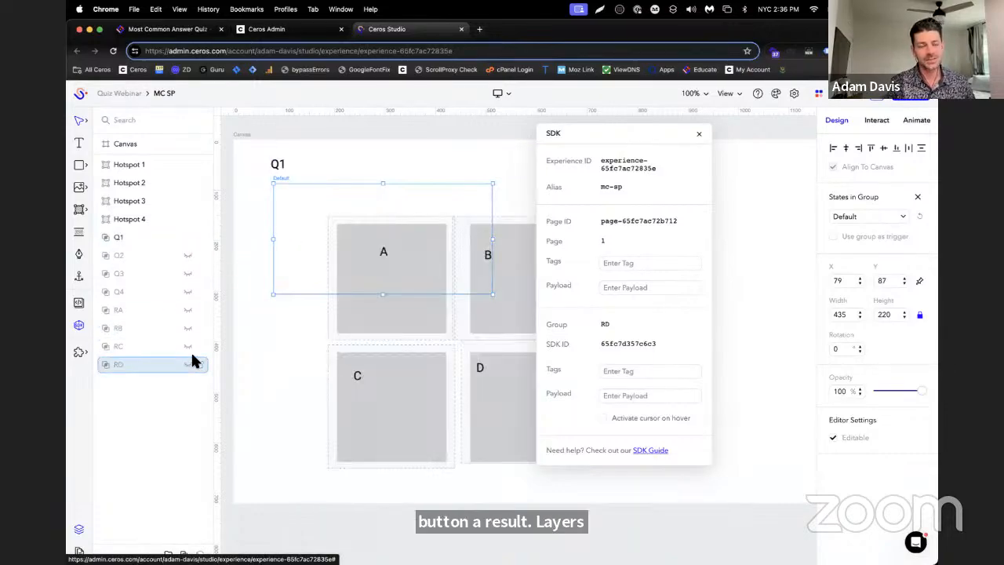
Preview the MC SP quiz and choose answer B for the questions to test which result group is shown
click(873, 101)
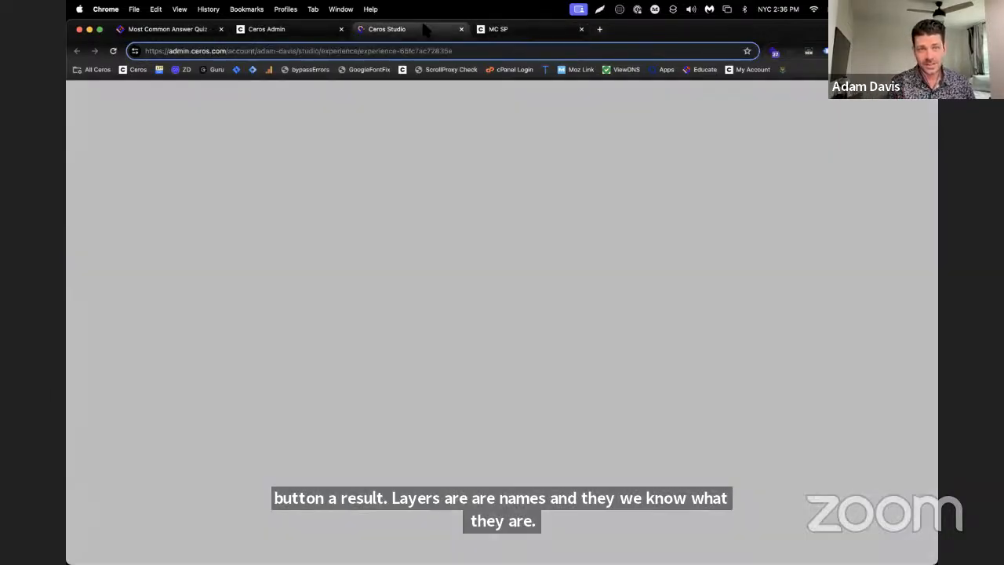
click(400, 29)
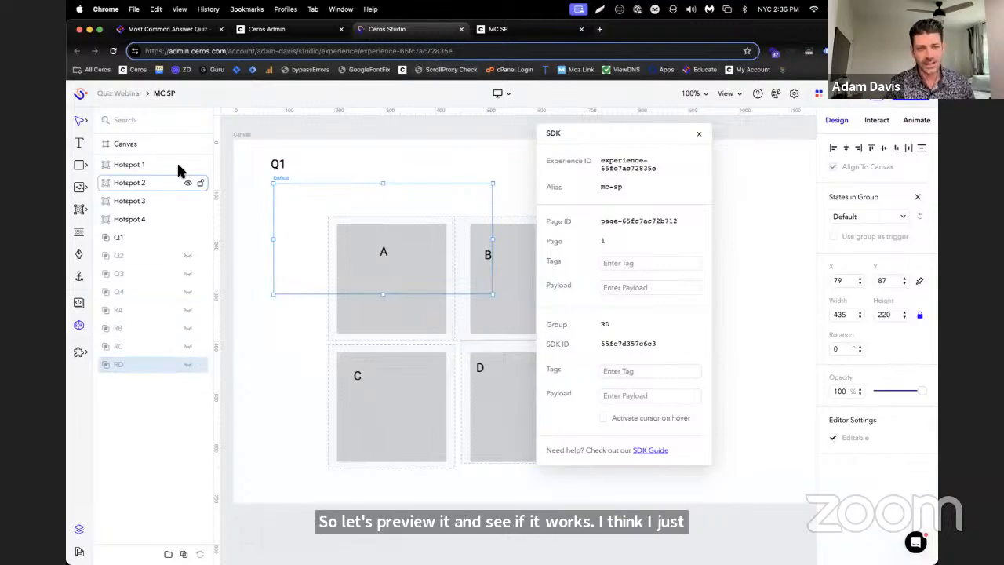
click(513, 30)
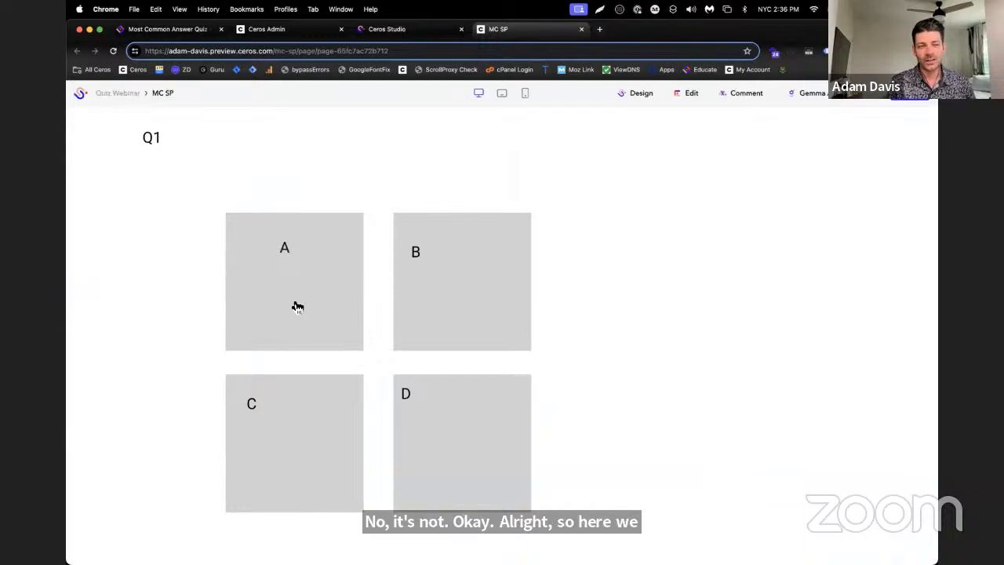
click(499, 277)
click(498, 277)
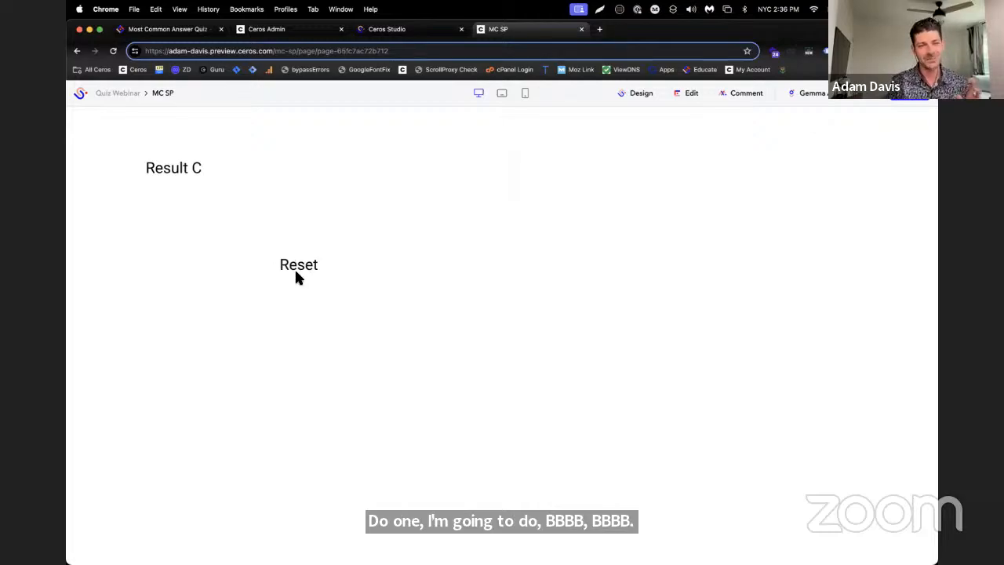
Return to the Studio design, move the SDK window off the answers, and replace Hotspot 2's value tag c with b
click(378, 29)
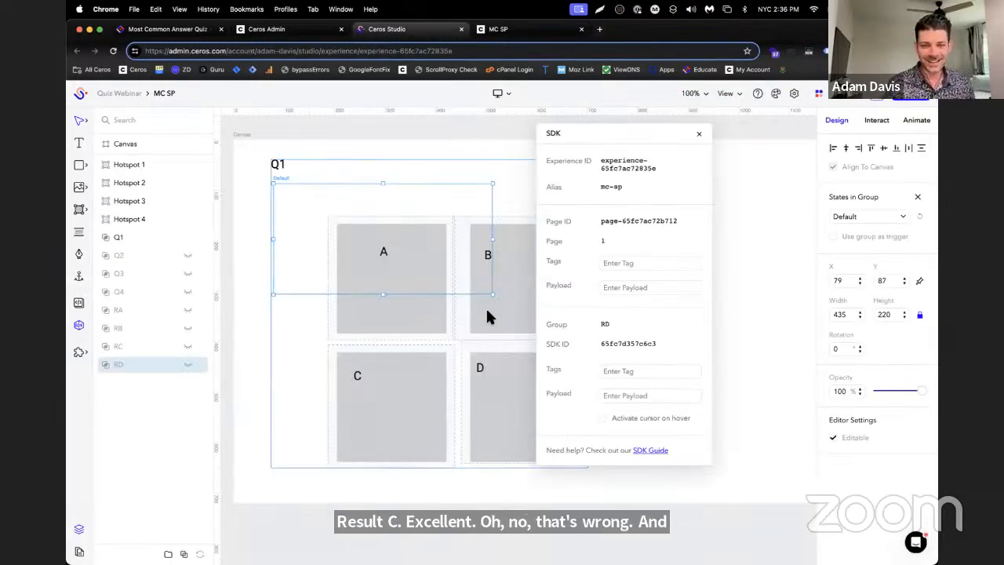
click(140, 165)
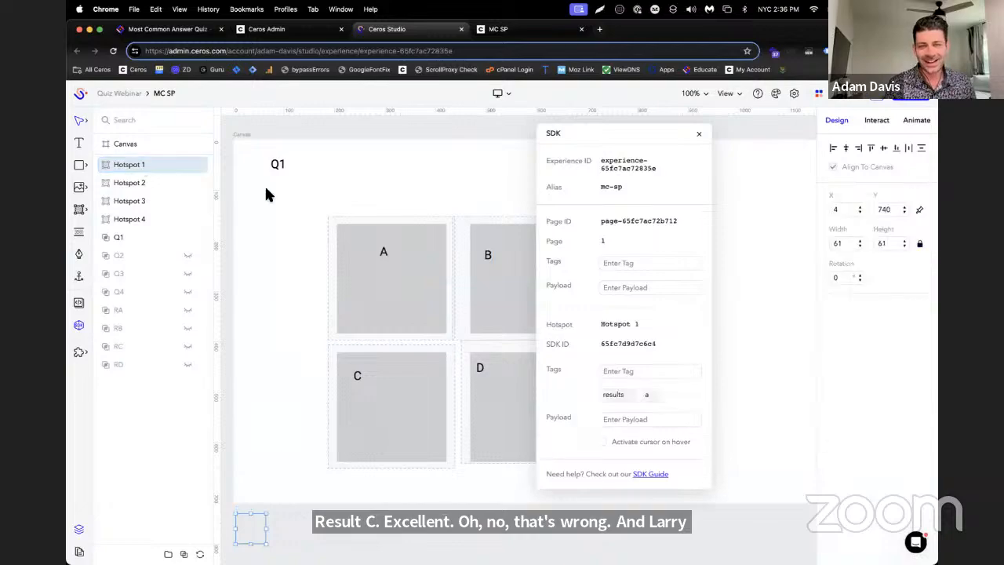
drag(599, 134, 651, 116)
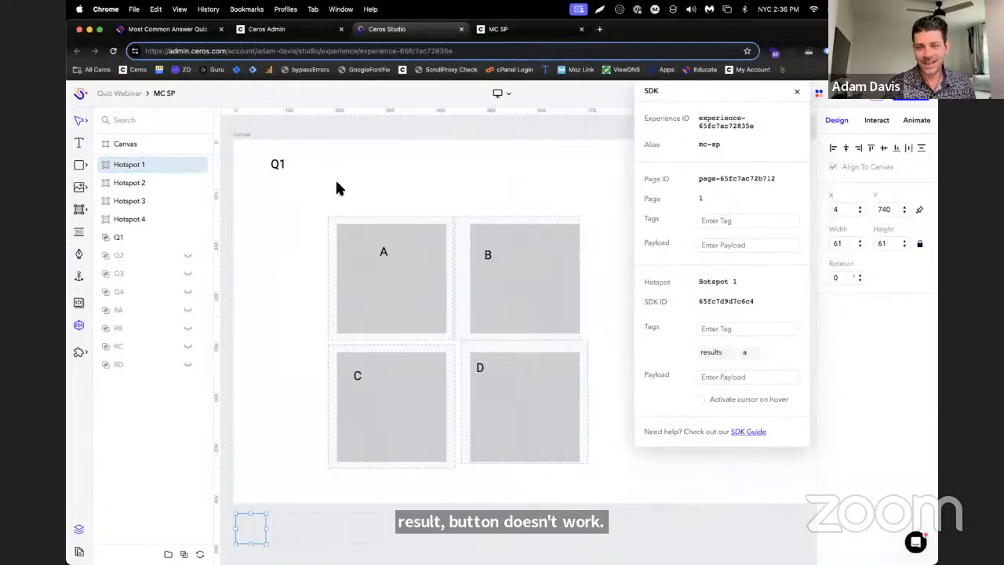
click(137, 182)
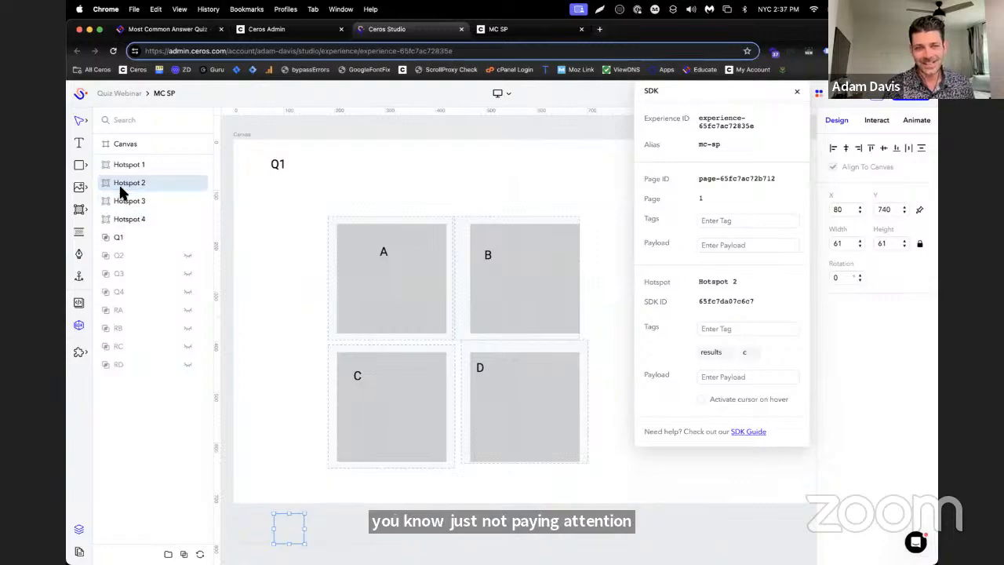
click(753, 330)
text(b)
key(Return)
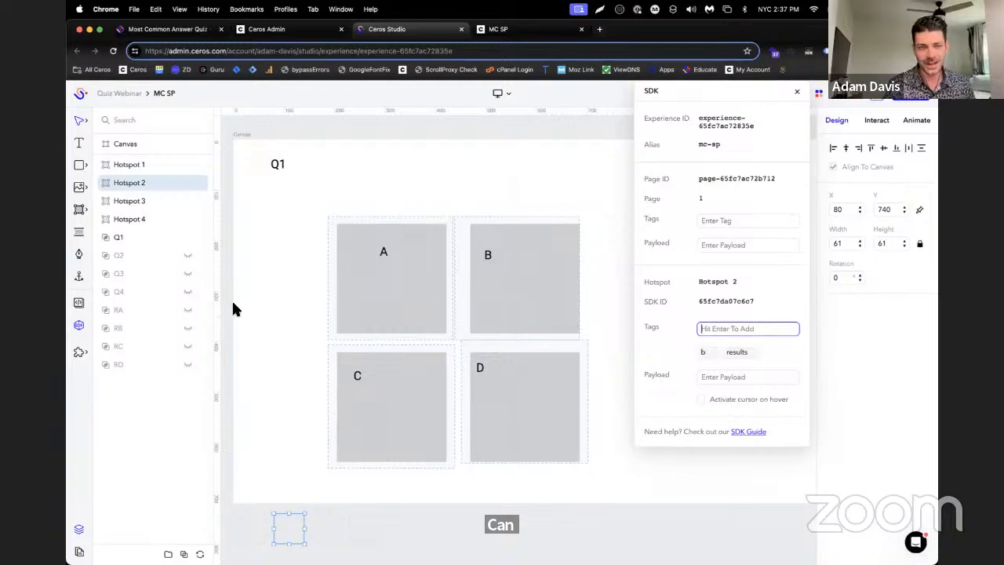
Replace Hotspot 3's value tag b with c
click(147, 200)
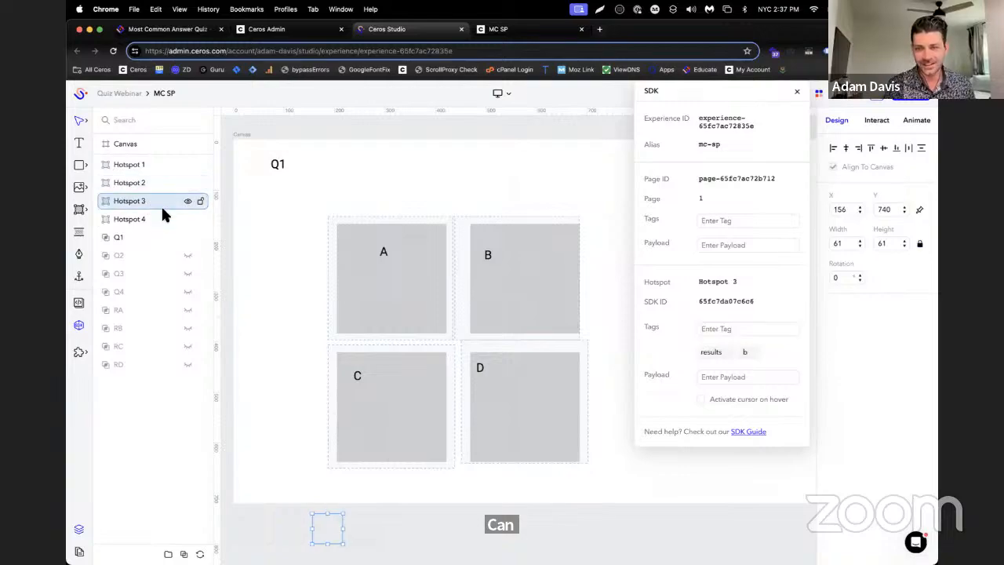
click(753, 352)
click(751, 329)
text(c)
key(Return)
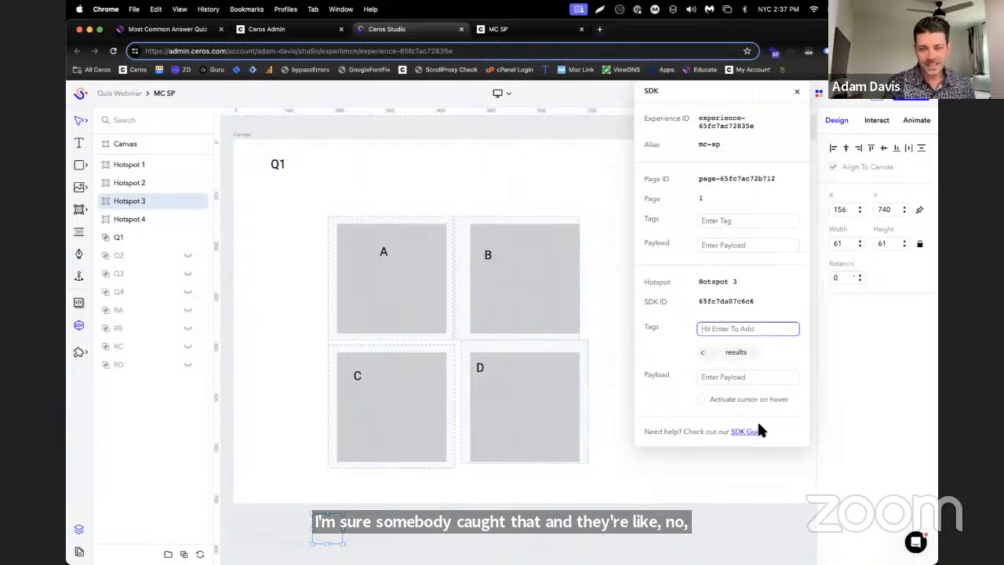
click(923, 546)
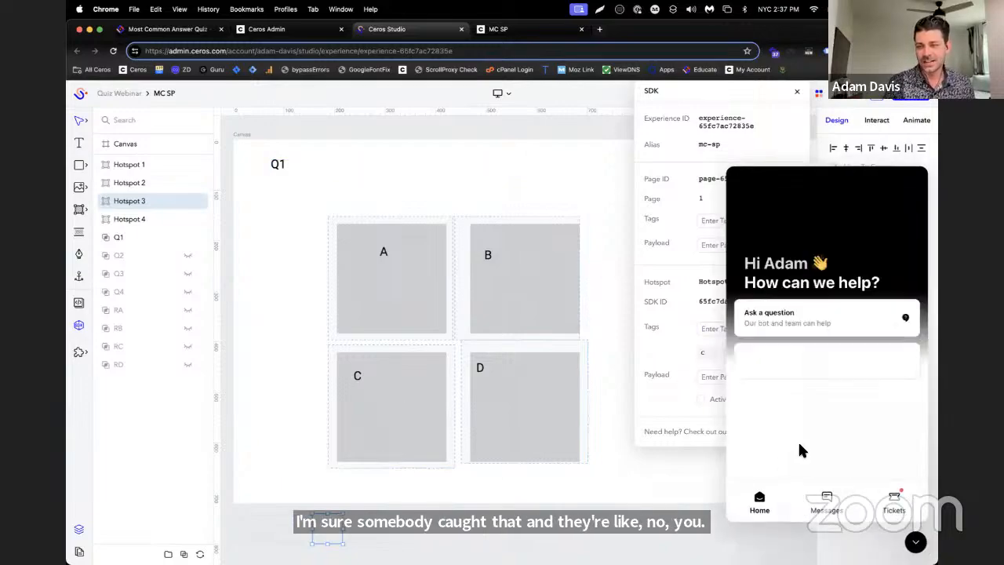
Close the help chat and check the SDK tags on Hotspot 4
click(916, 541)
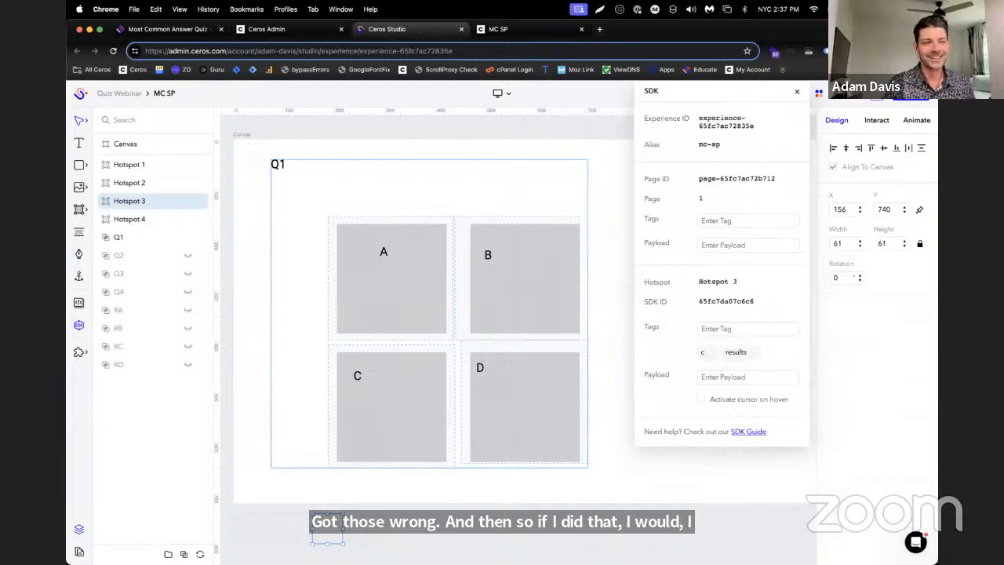
click(148, 221)
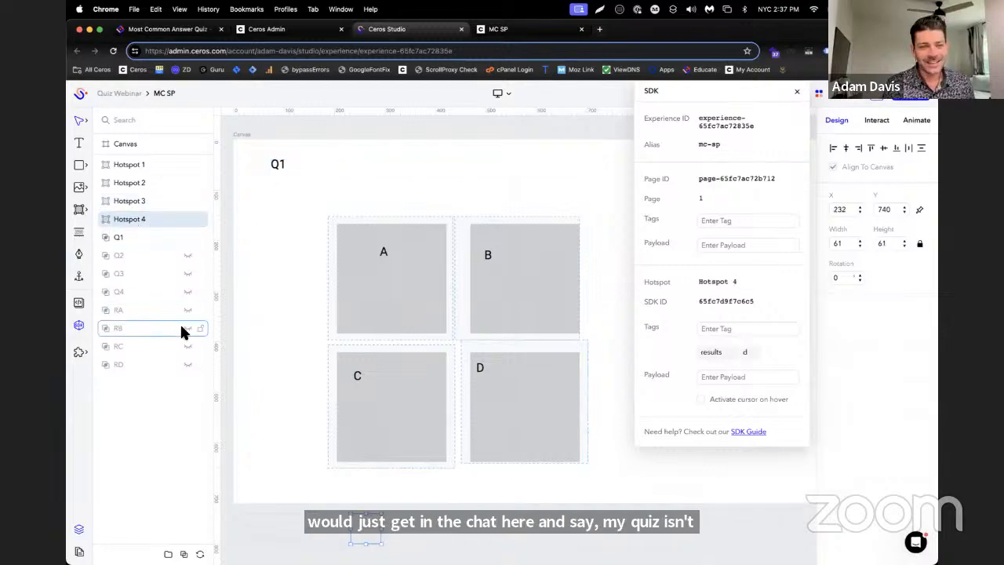
Select all groups from Q1 through RD and add a Fade In animation On View to them
click(112, 239)
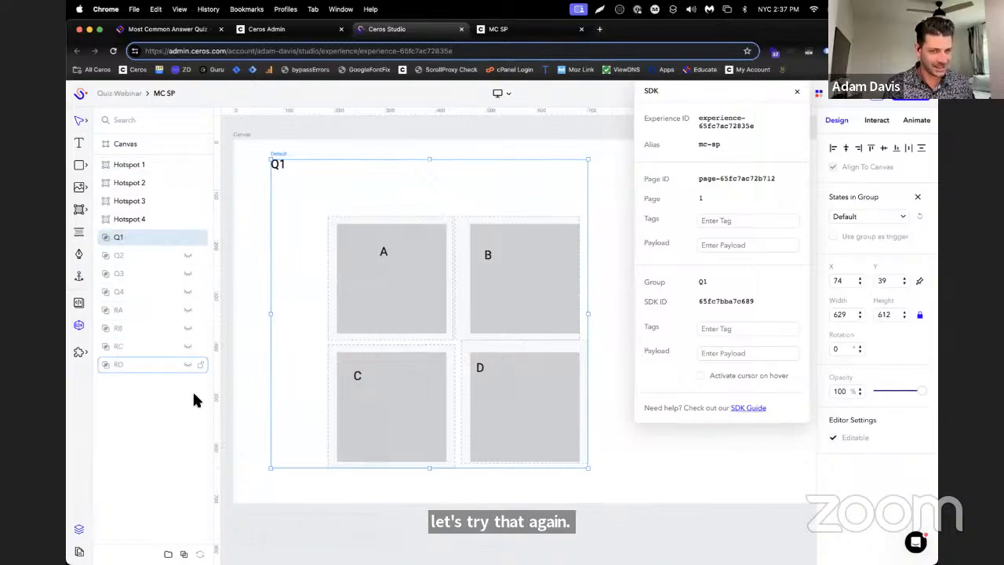
shift+click(135, 367)
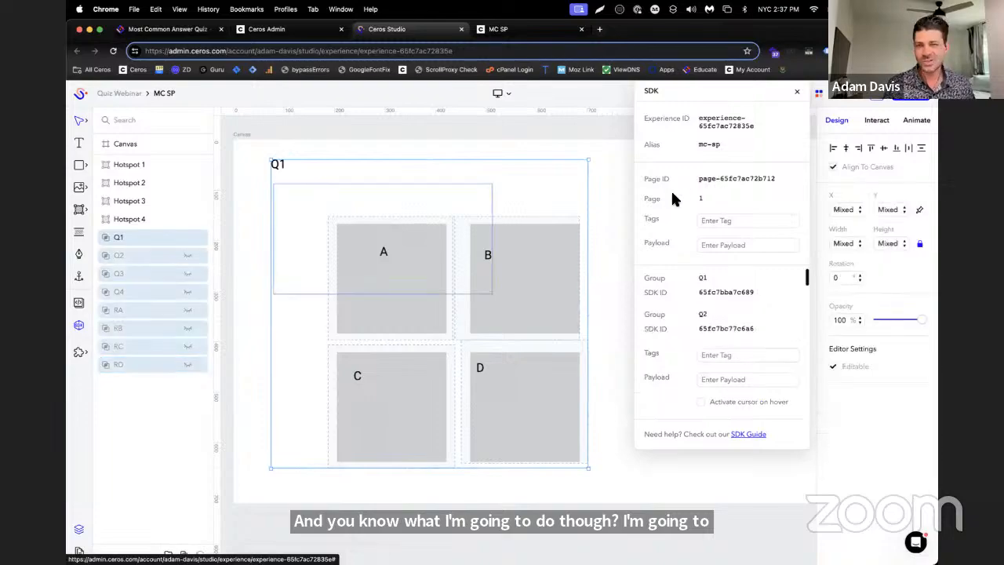
click(872, 122)
click(914, 121)
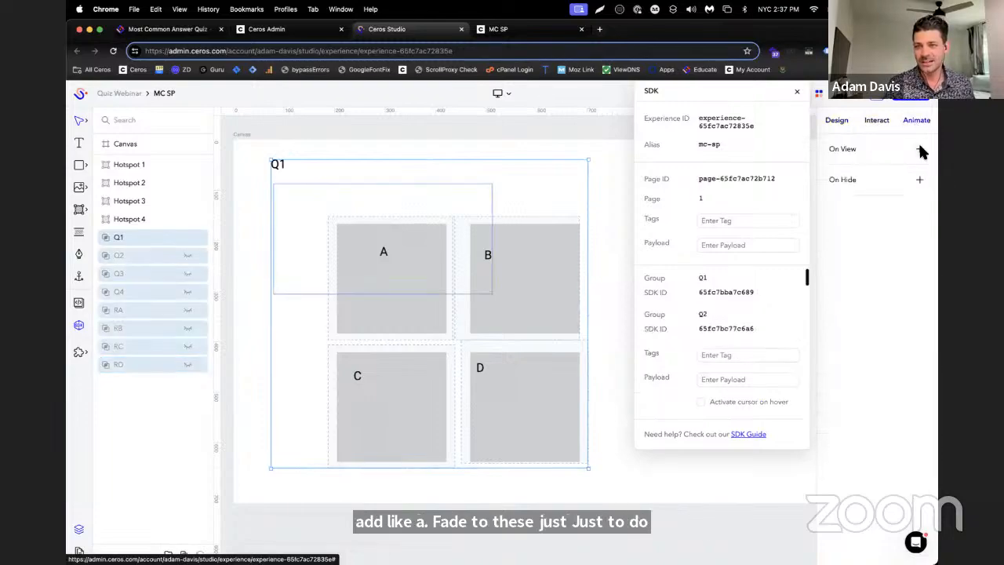
click(921, 150)
scroll(920, 259, down, 5)
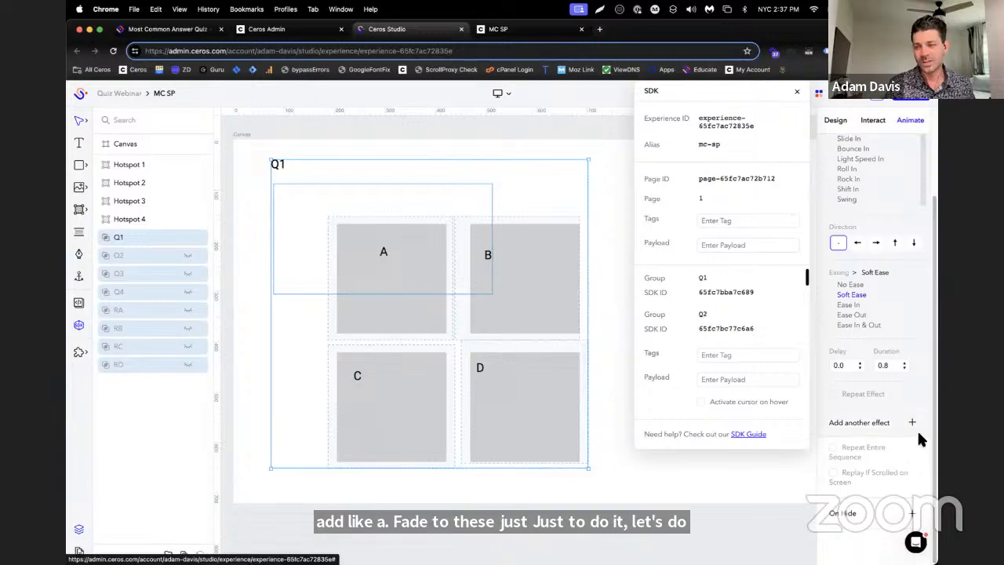
click(791, 486)
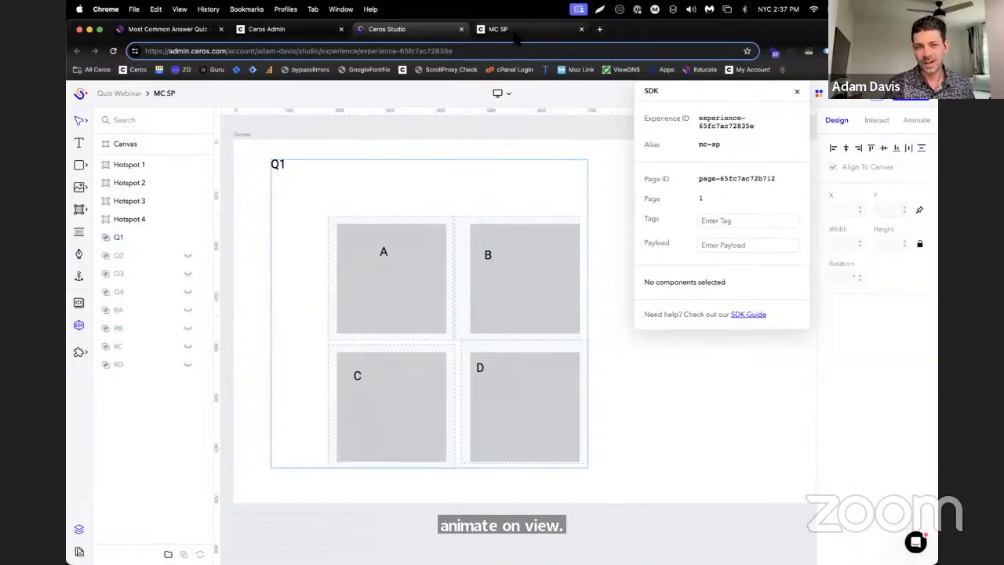
Add an On Hide Fade Out animation with direction right to all groups from Q1 through RD
click(139, 237)
shift+click(141, 364)
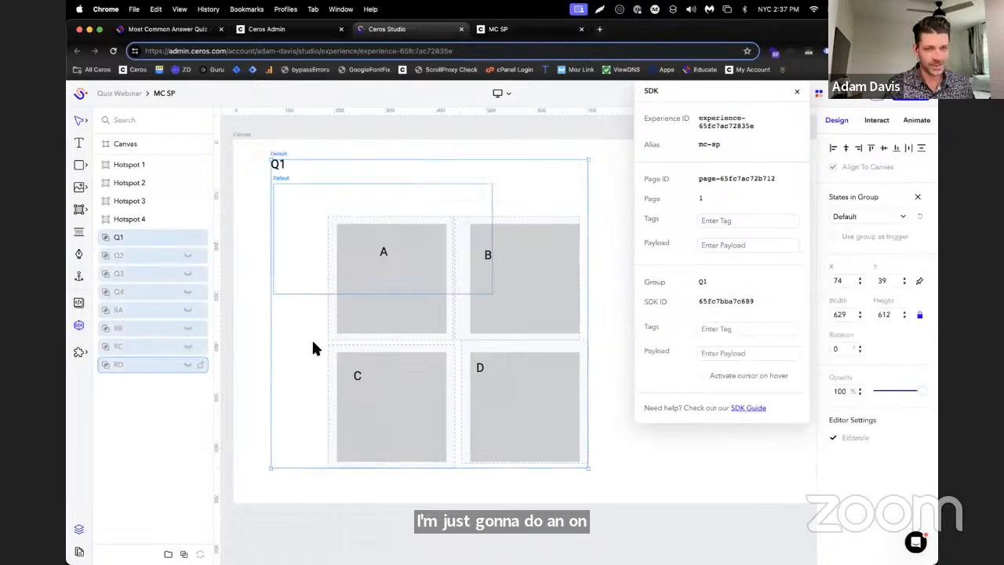
click(910, 121)
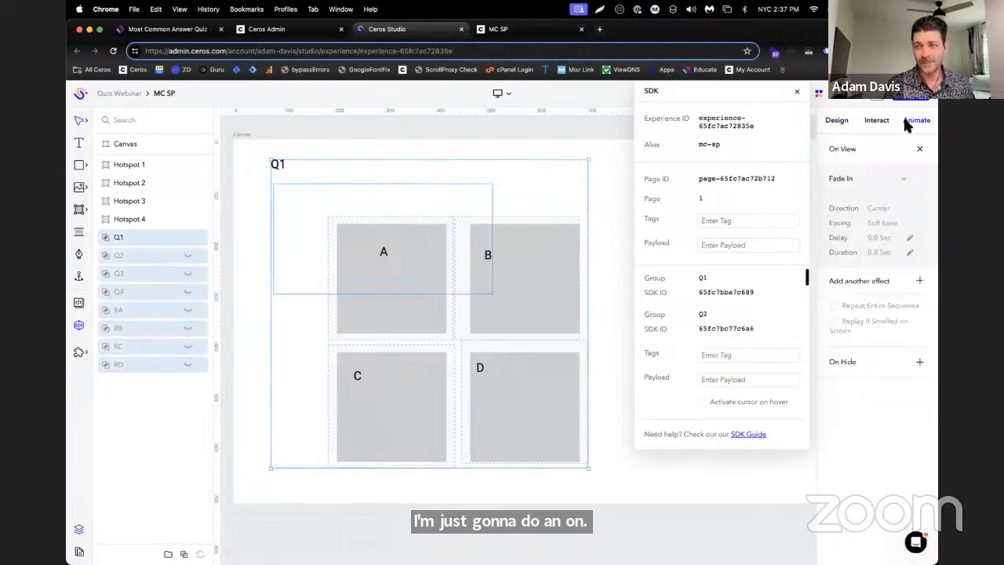
click(920, 363)
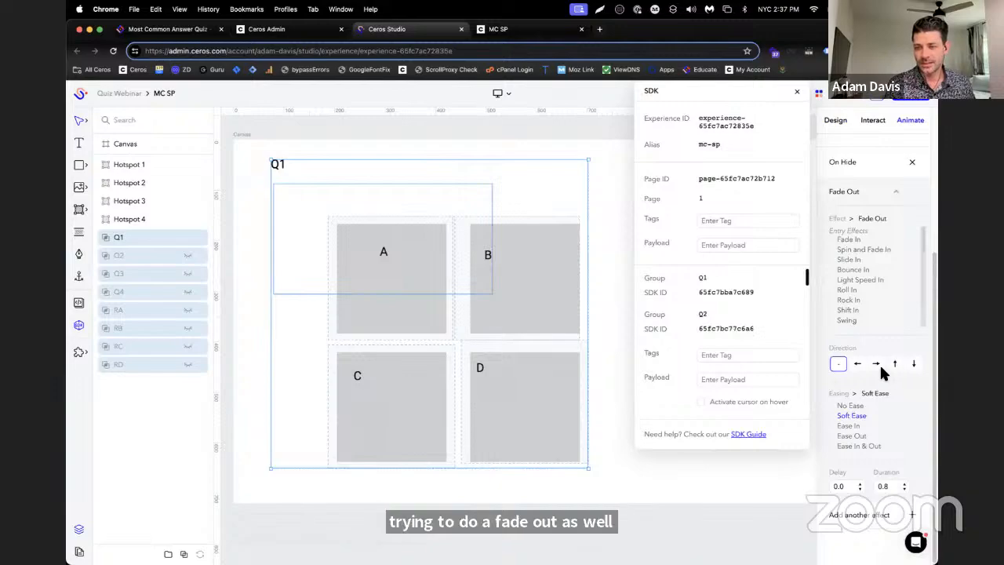
click(875, 365)
Set the direction of the selected groups' On View Fade In animation to left
scroll(879, 236, up, 5)
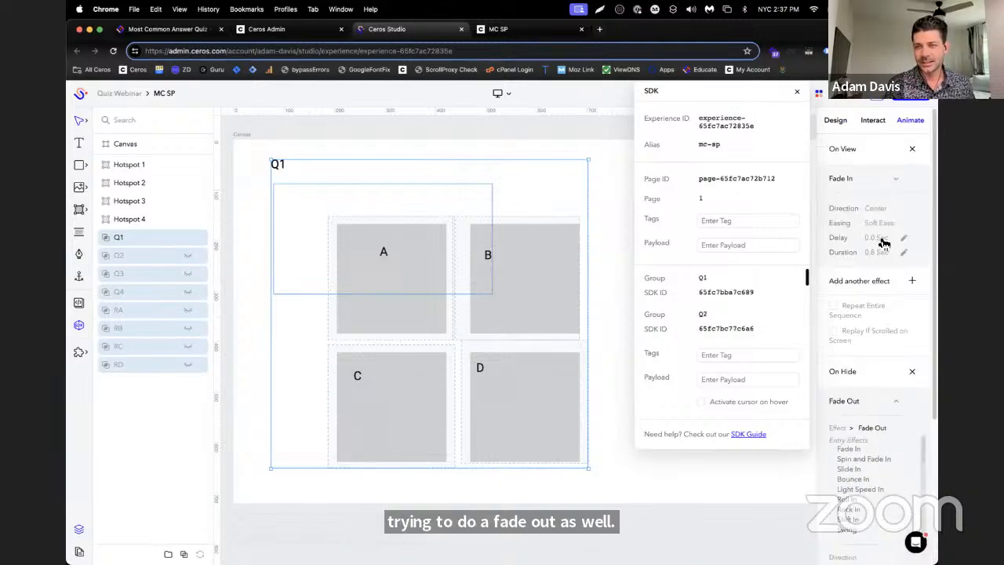
click(895, 181)
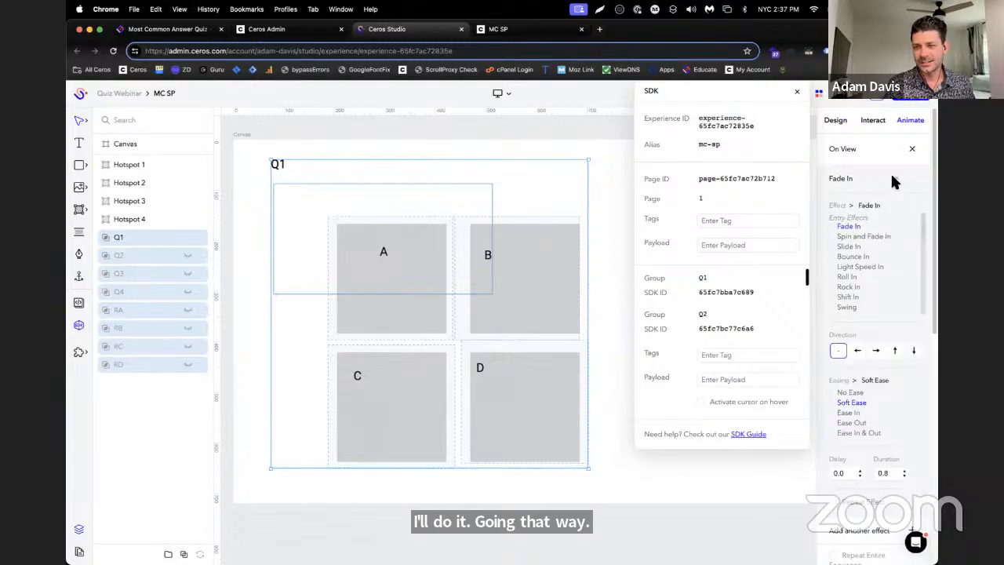
click(858, 352)
scroll(880, 375, down, 5)
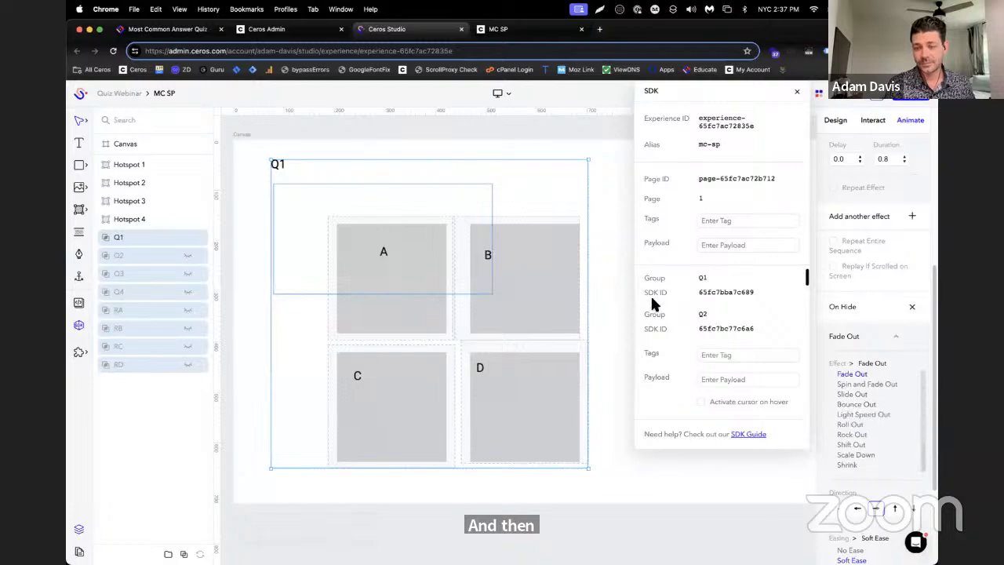
Reload the MC SP preview and answer B to all four questions to test the transitions and result
click(499, 30)
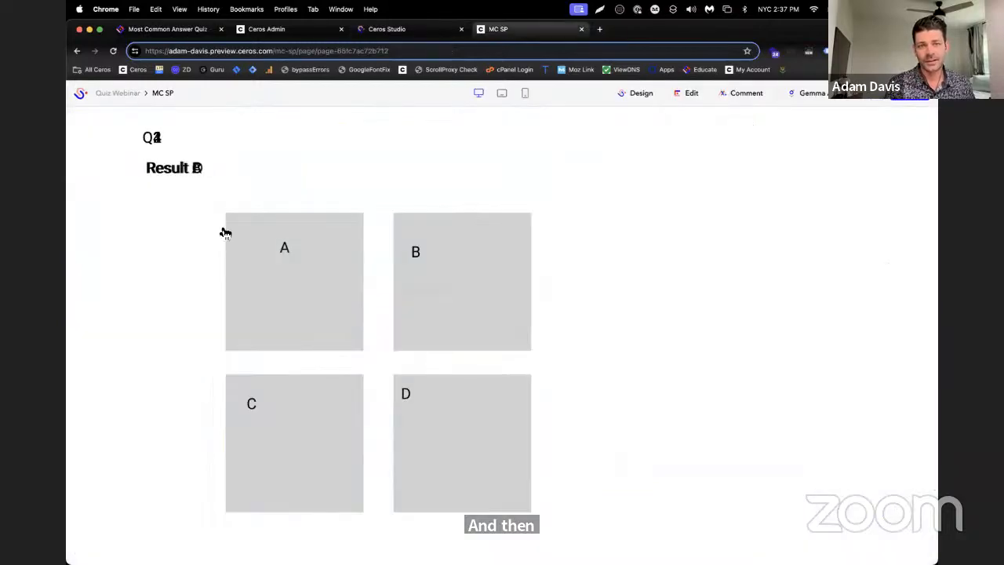
click(113, 51)
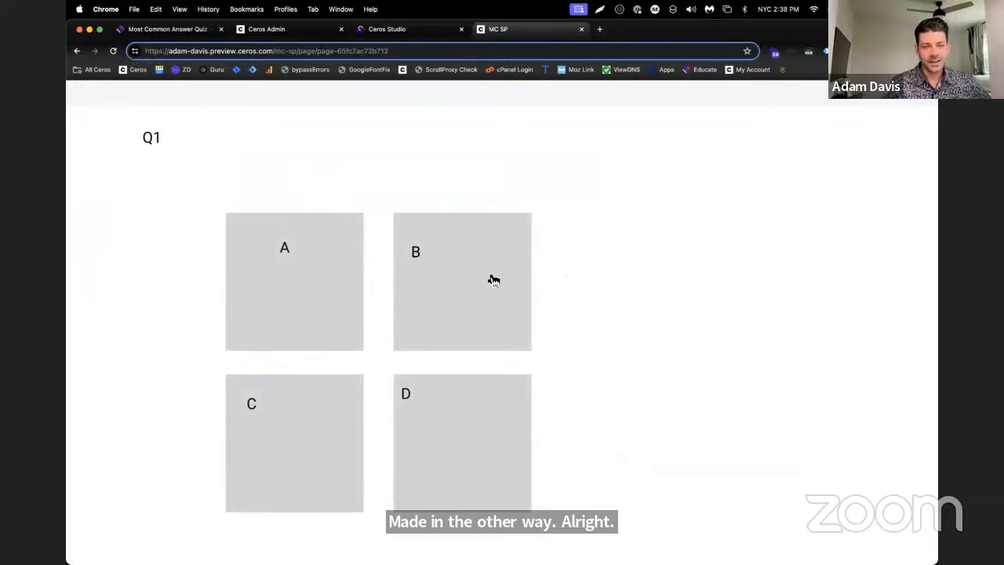
click(494, 280)
click(490, 284)
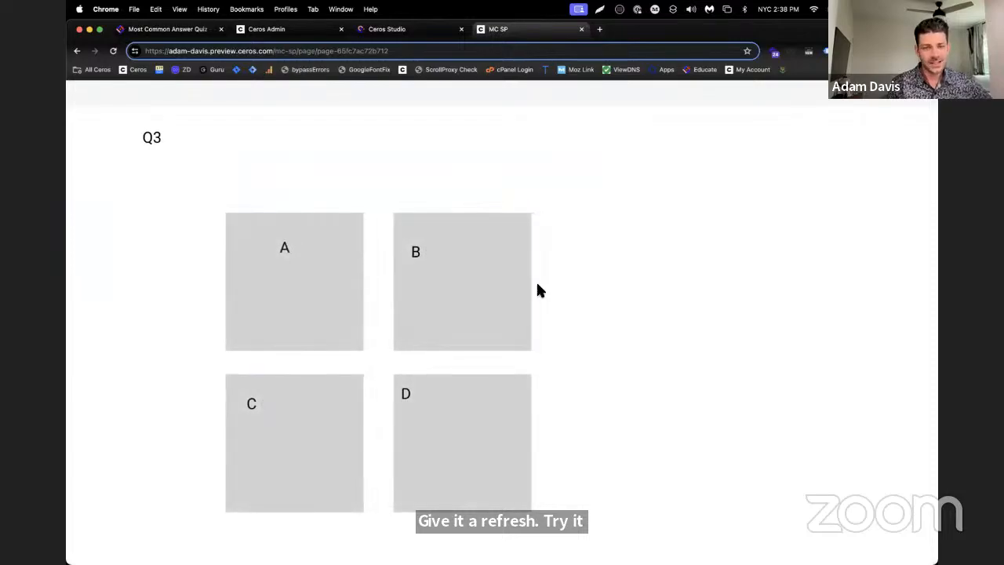
click(493, 288)
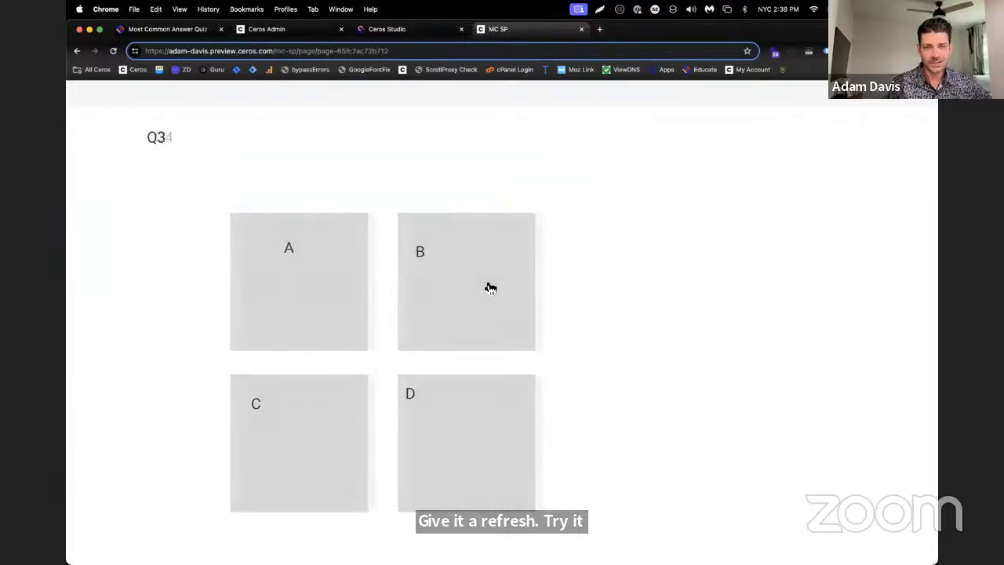
click(497, 295)
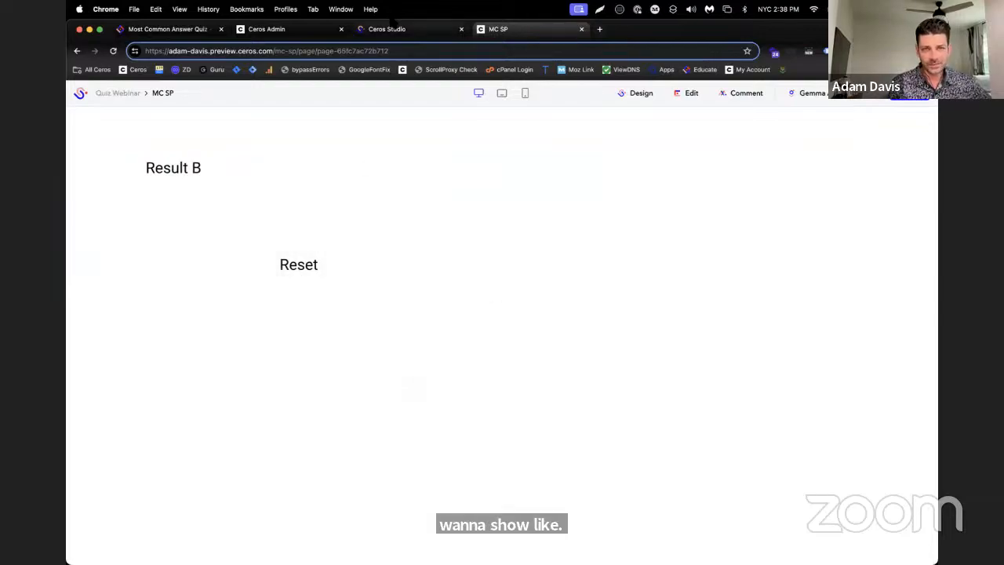
Return to the Studio design and inspect the tags and interactions of the reset hotspot inside result group RD
click(396, 29)
click(109, 364)
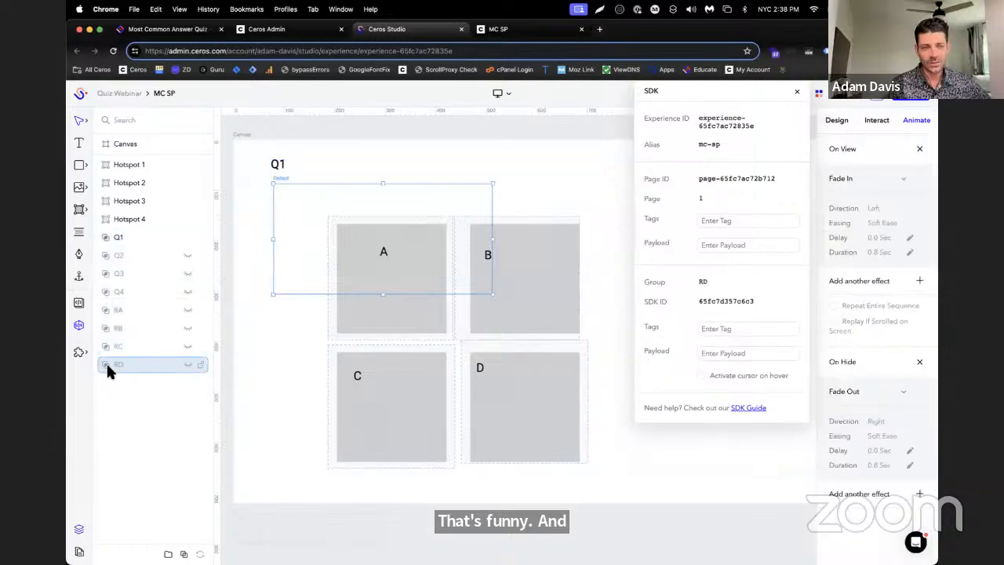
click(135, 382)
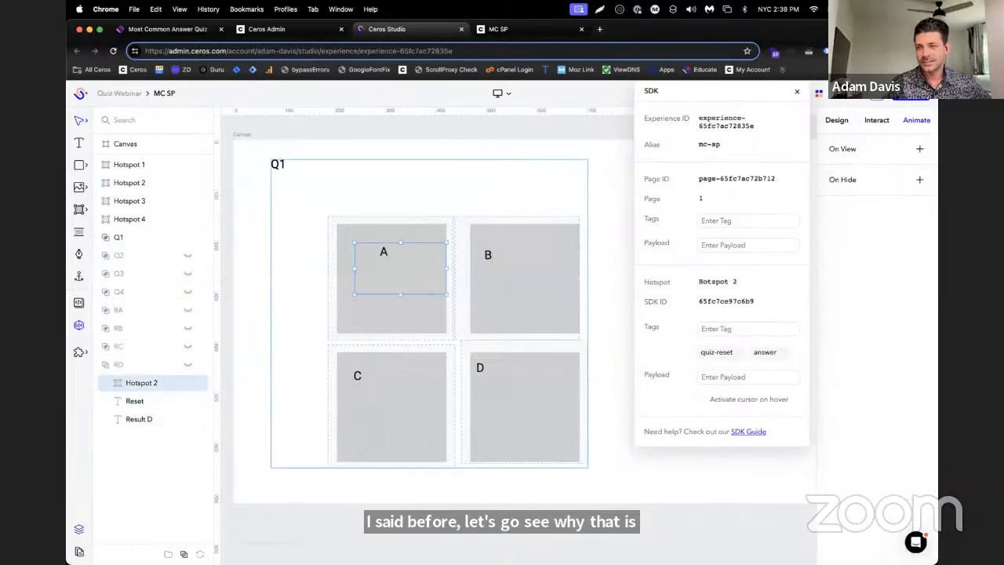
click(871, 123)
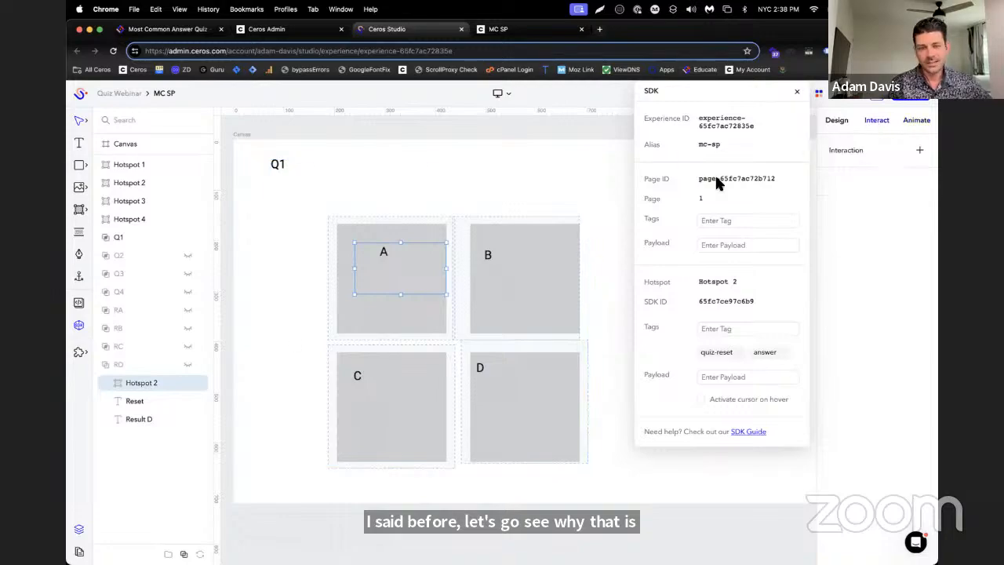
Consult the Most Common Answer Quiz help article for the interactions required on a reset hotspot in Step 5
click(161, 29)
scroll(643, 363, up, 3)
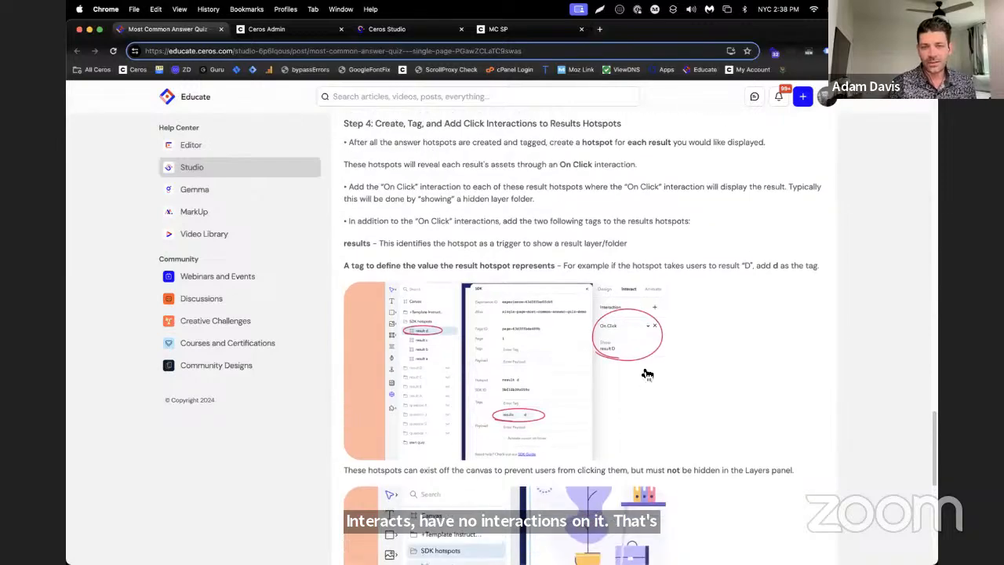
scroll(710, 353, up, 2)
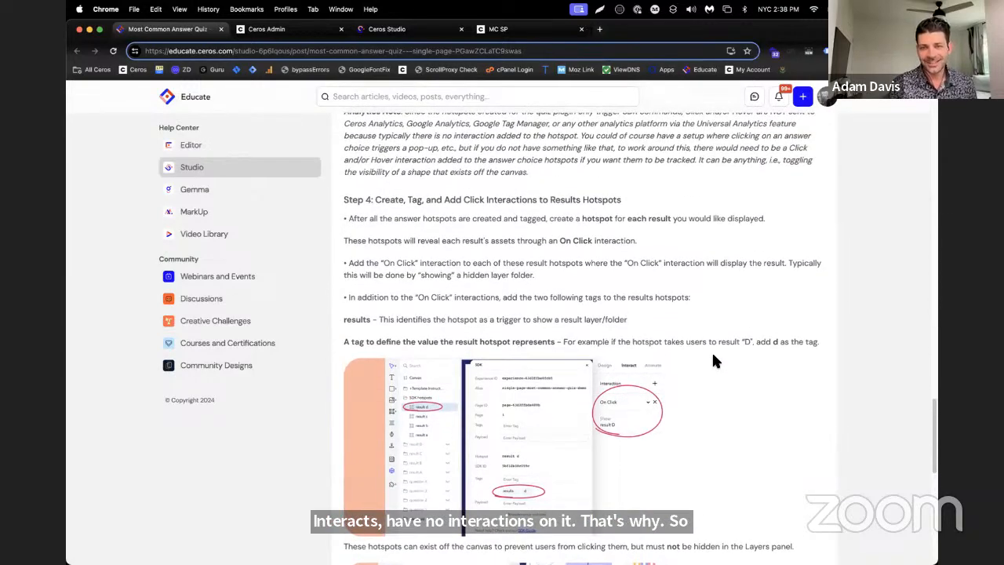
scroll(714, 355, down, 10)
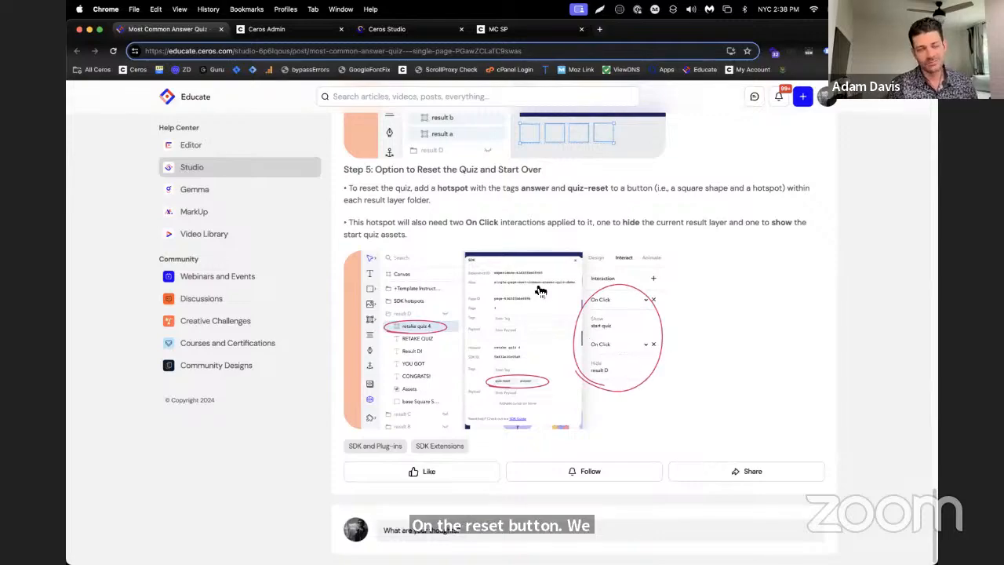
Back in Studio, add an On Click interaction to RD's reset hotspot that hides group RD
click(404, 31)
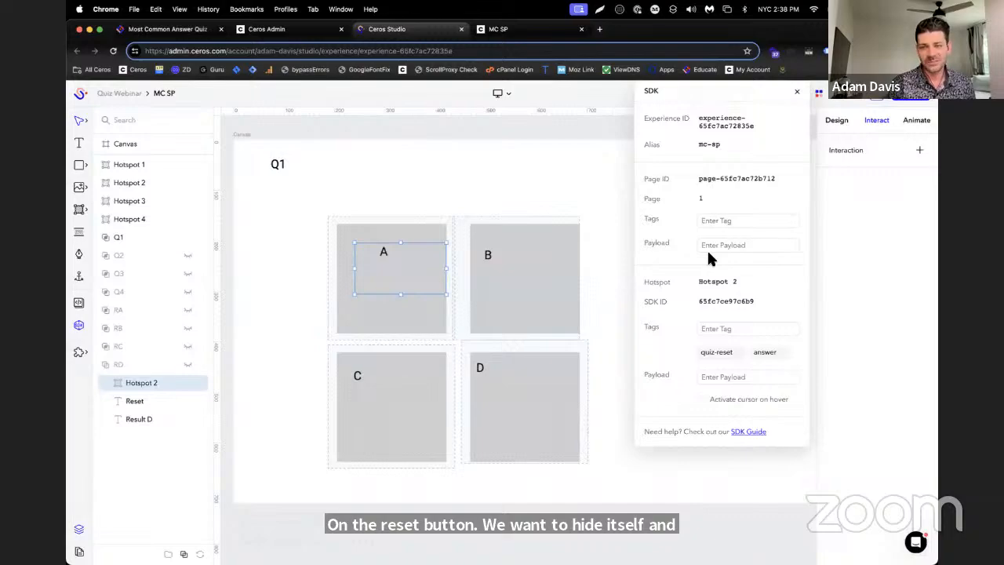
click(918, 150)
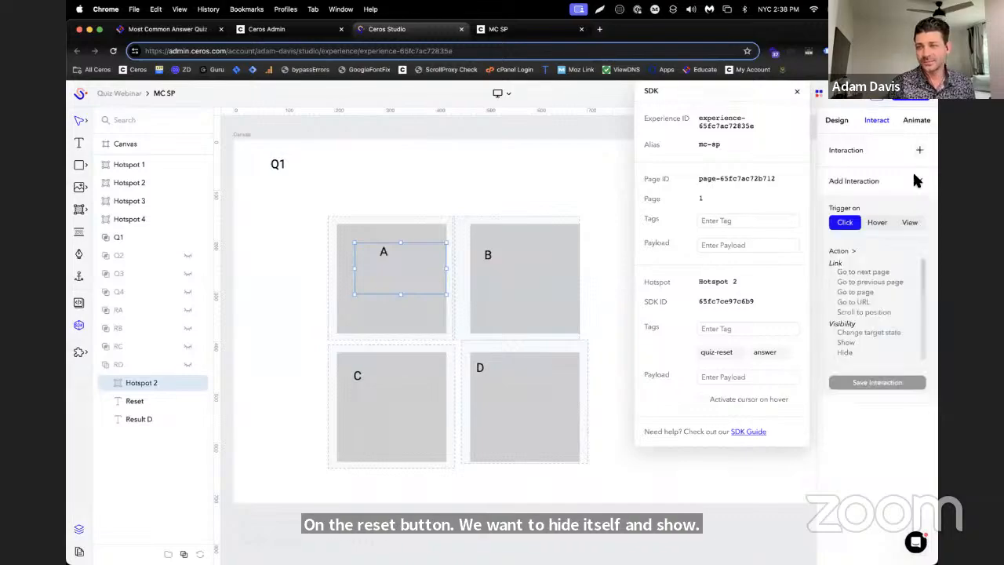
click(891, 352)
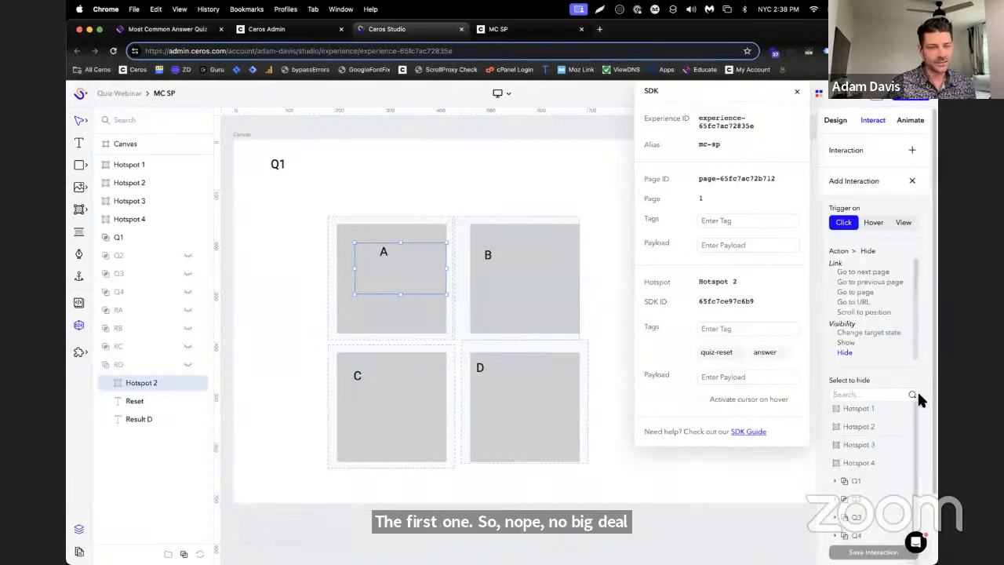
scroll(917, 390, down, 3)
scroll(887, 471, down, 2)
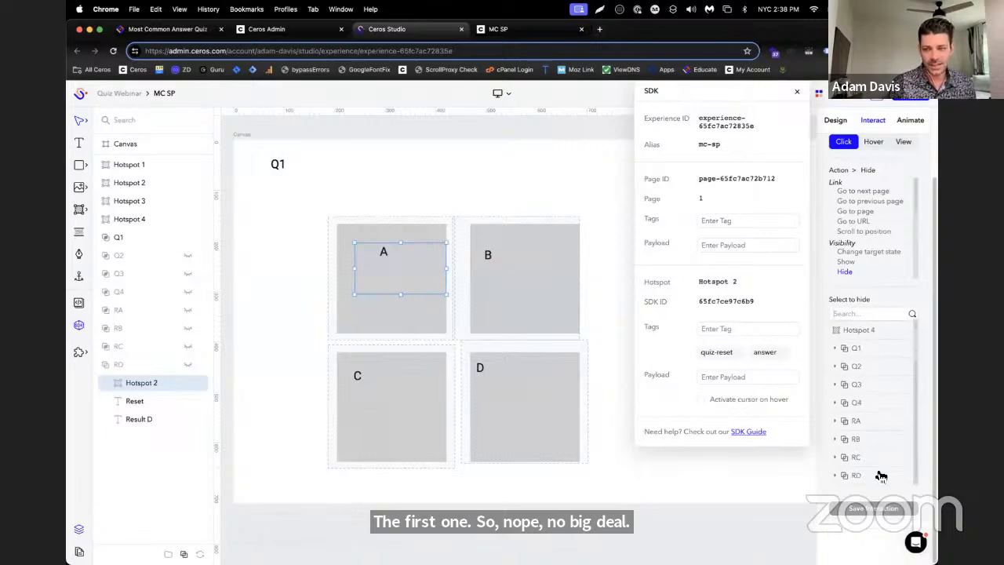
click(879, 476)
click(886, 524)
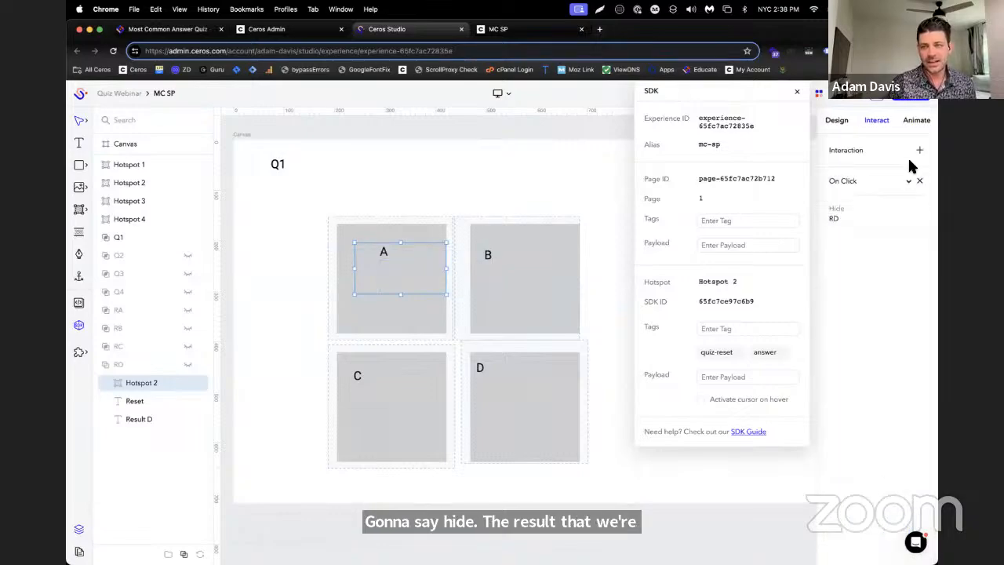
Add a second On Click interaction to RD's reset hotspot that shows group Q1
click(918, 151)
click(869, 342)
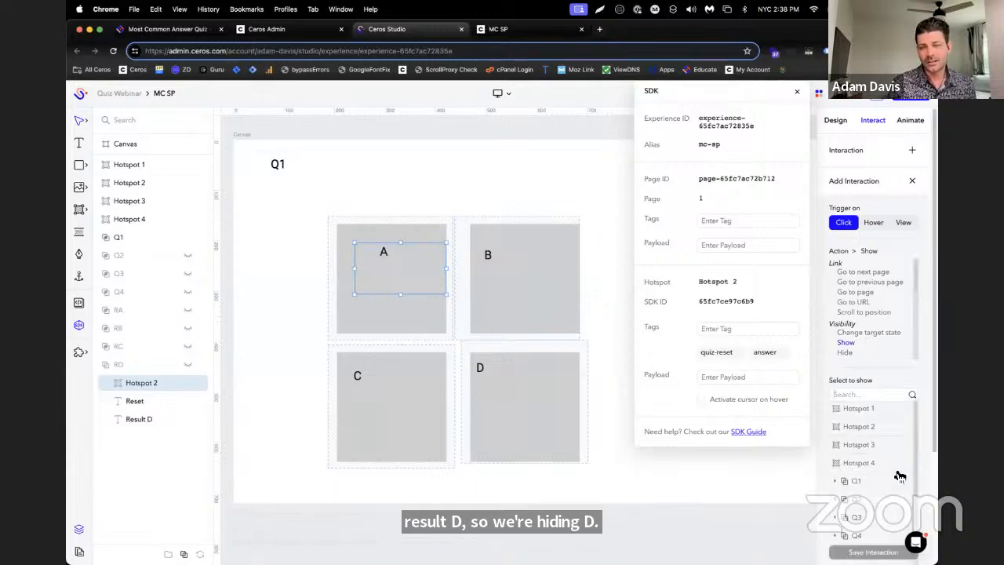
click(879, 463)
click(909, 549)
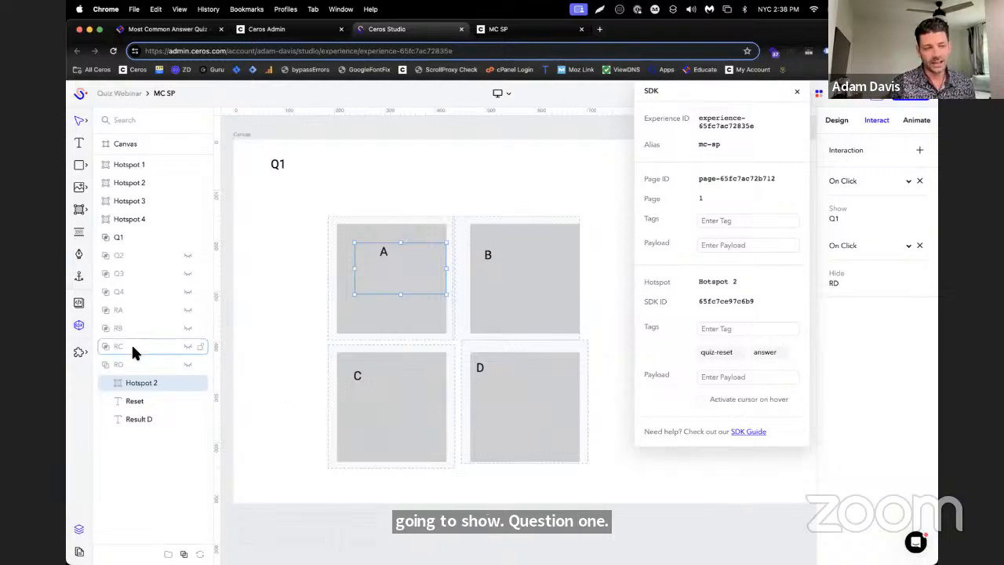
Select the reset hotspots in result groups RC, RB and RA together and add an On Click interaction that shows group Q1
click(108, 347)
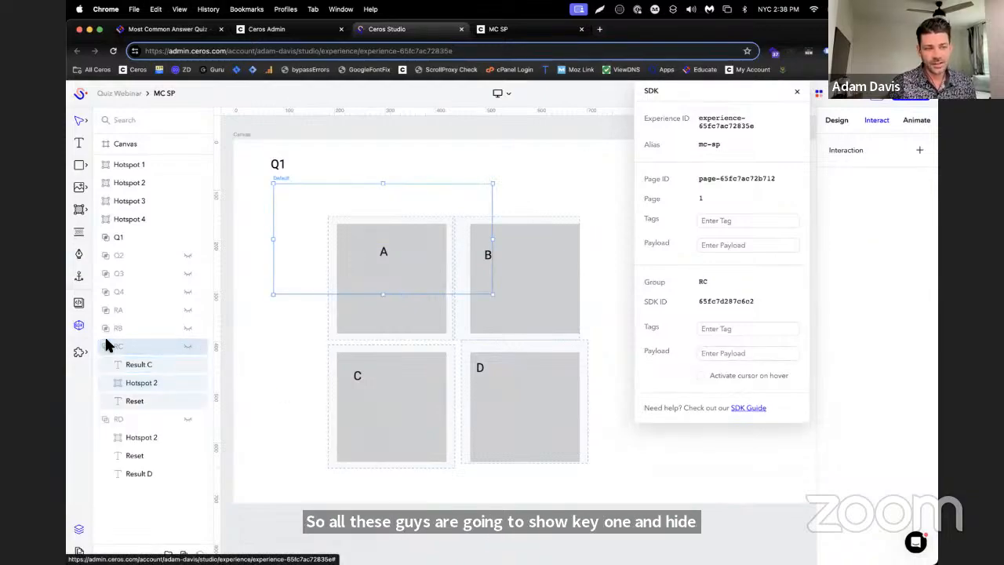
click(108, 328)
click(130, 349)
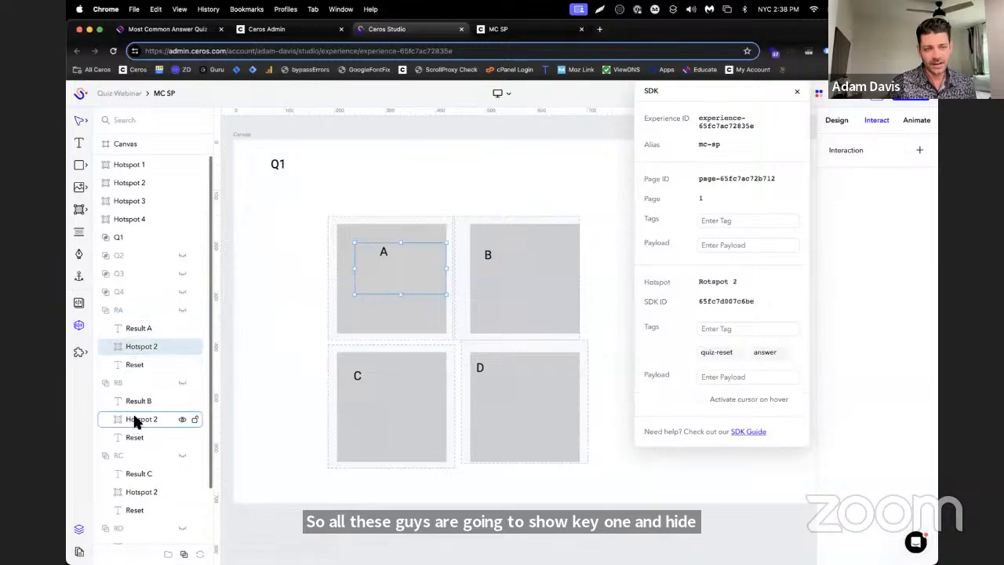
super+click(135, 419)
super+click(142, 492)
scroll(148, 488, down, 2)
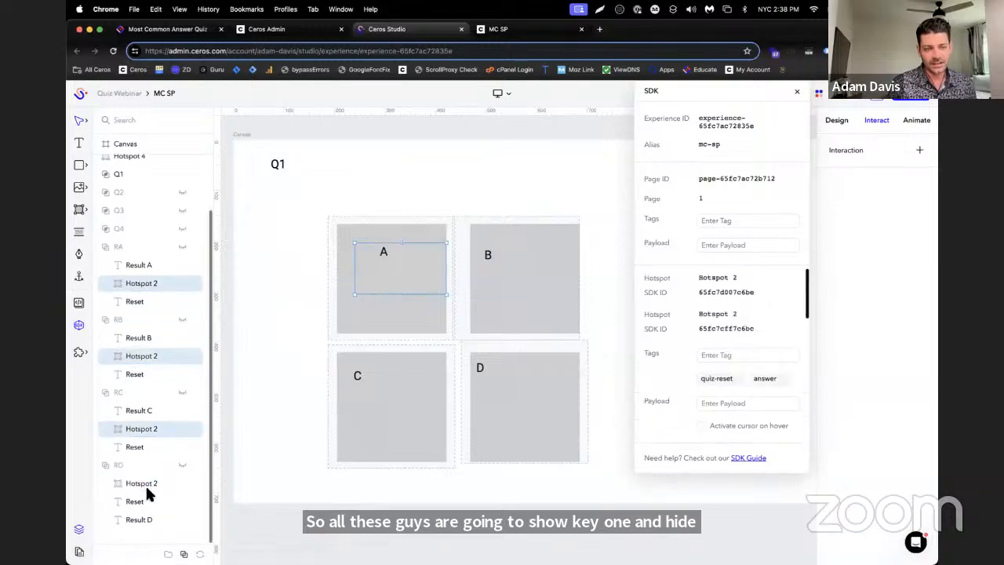
click(920, 150)
click(866, 347)
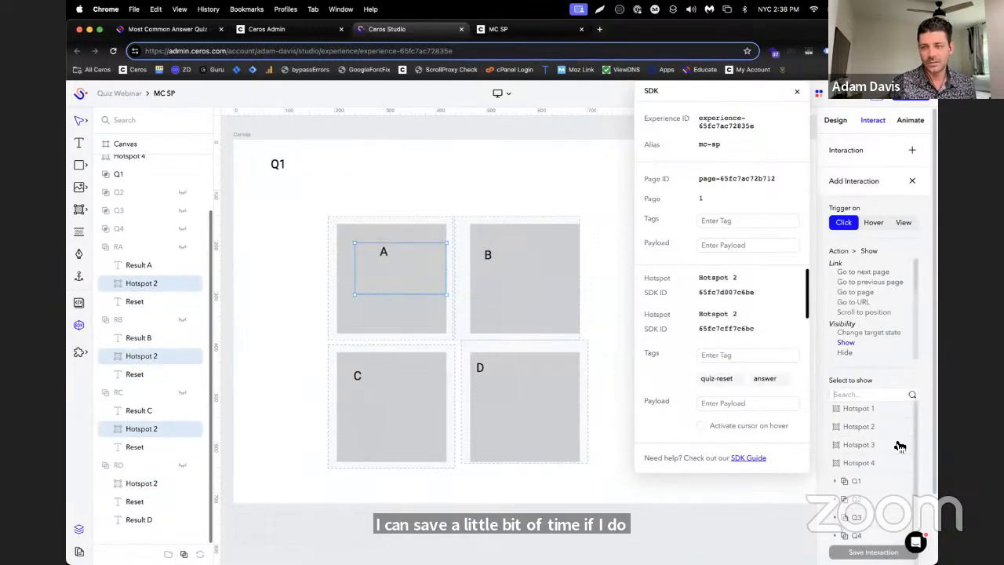
click(895, 493)
click(875, 554)
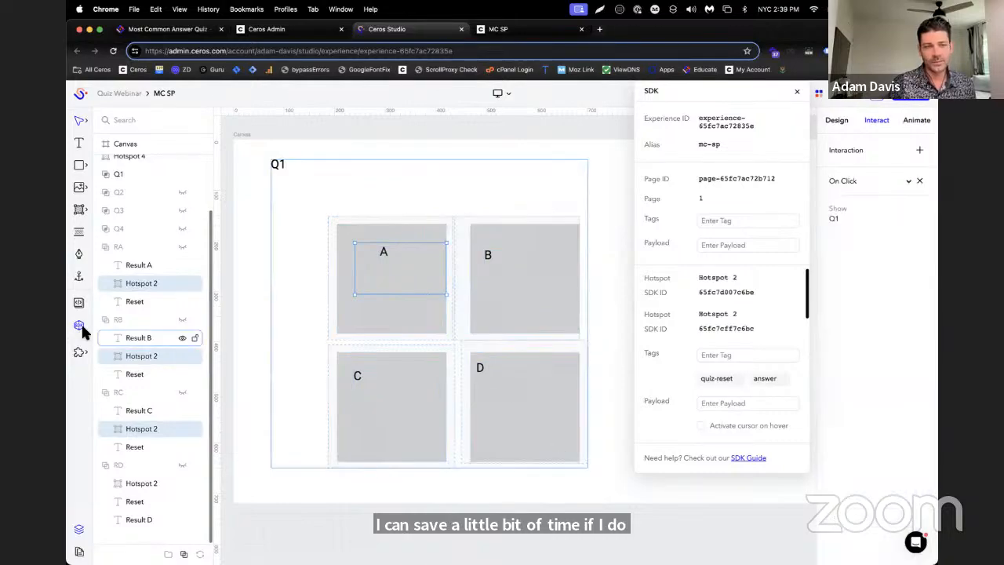
Add an On Click interaction to the reset hotspot in RA that hides group RA
click(142, 283)
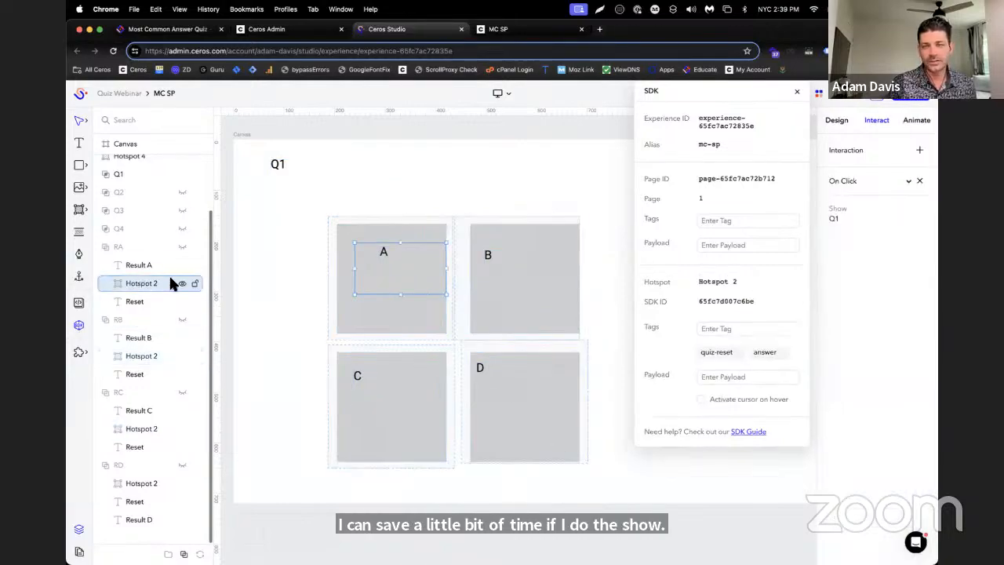
click(915, 153)
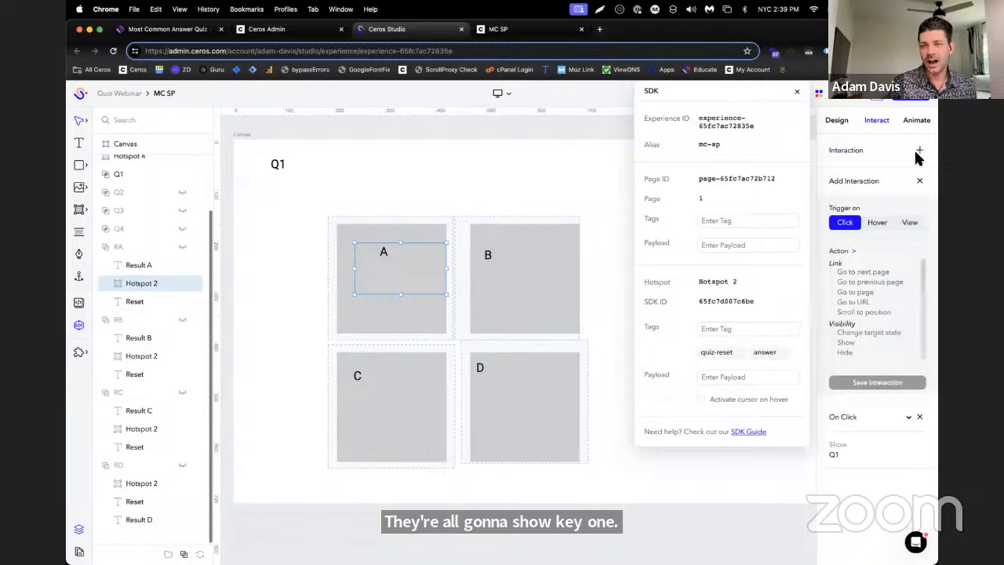
click(885, 352)
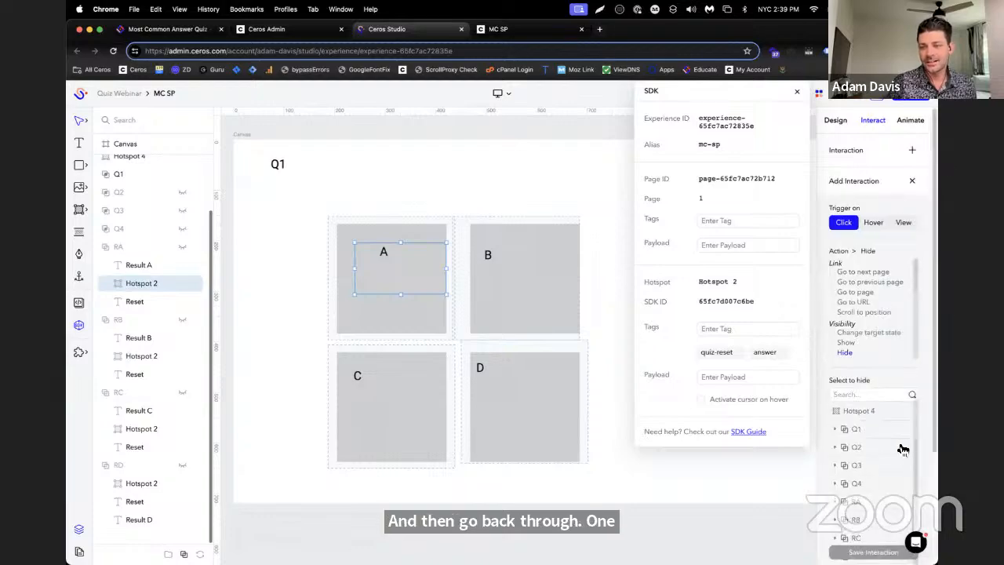
scroll(887, 459, down, 3)
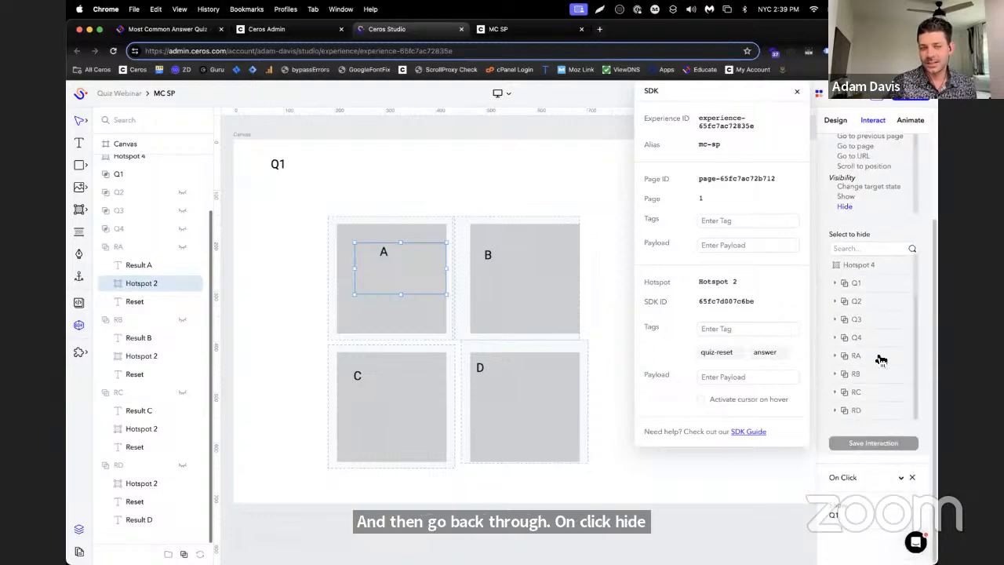
click(880, 356)
click(854, 466)
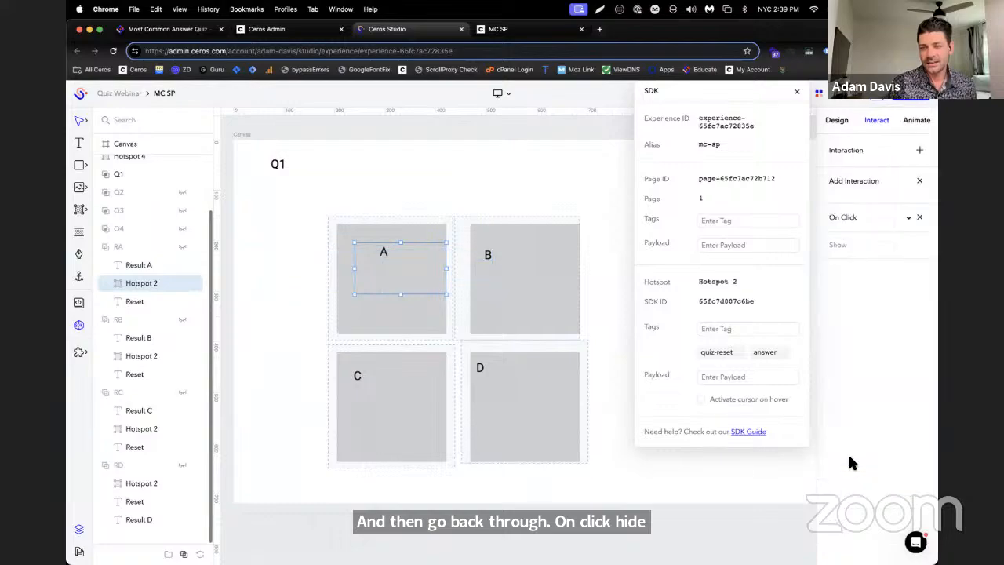
Add an On Click interaction to the reset hotspot in RB that hides group RB
click(145, 338)
click(140, 355)
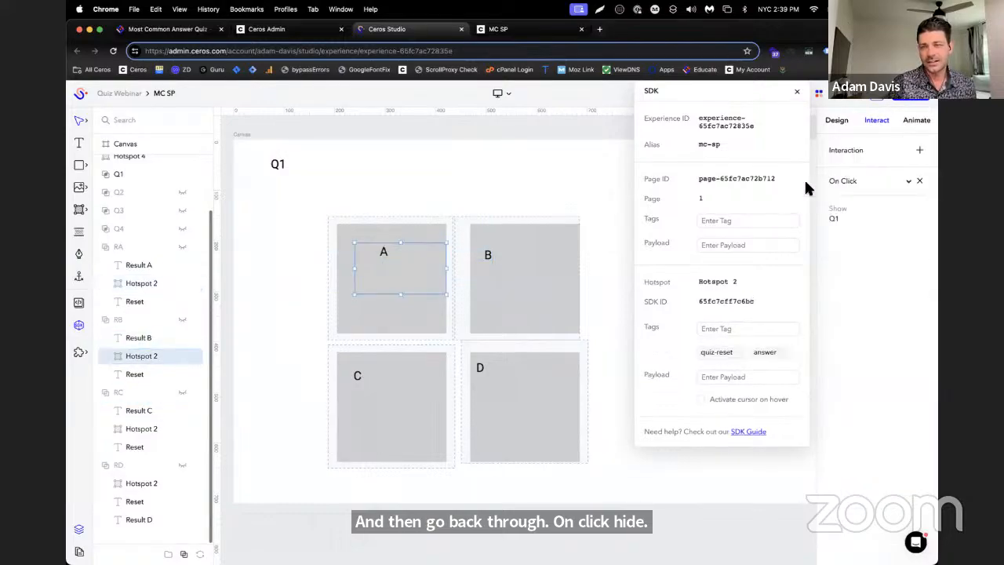
click(919, 149)
click(863, 353)
scroll(931, 421, down, 5)
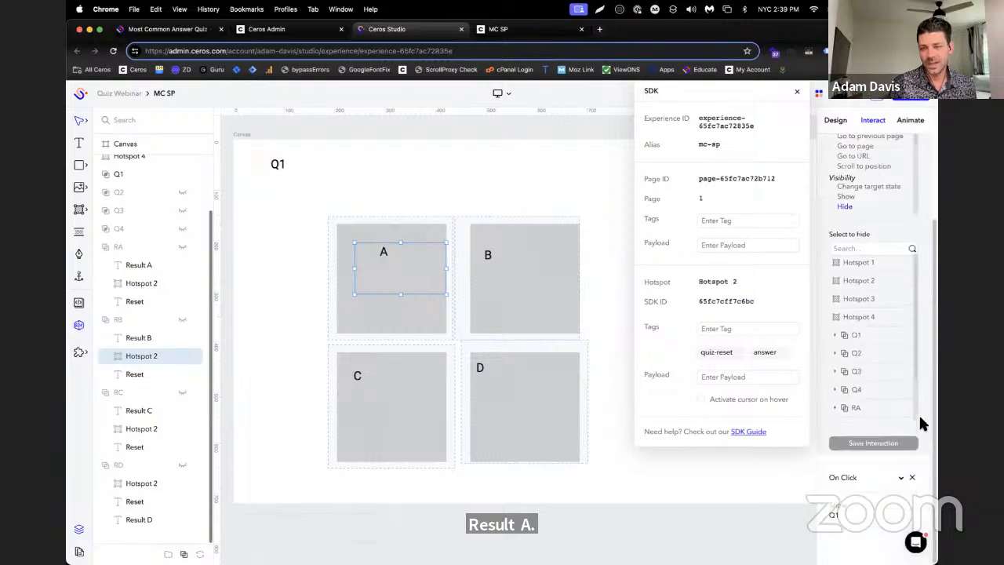
click(879, 378)
click(873, 459)
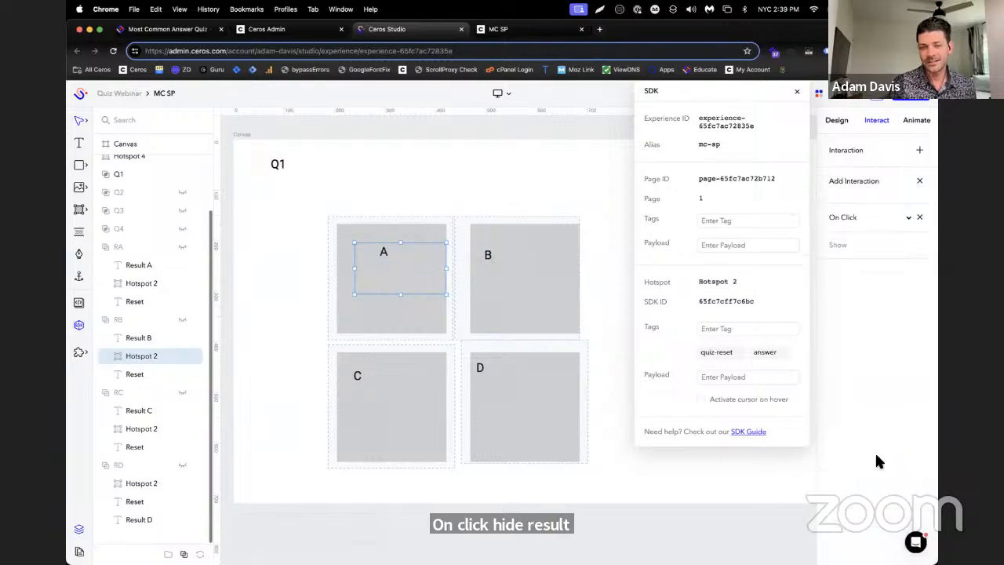
Add an On Click interaction to the reset hotspot in RC that hides group RC
click(135, 431)
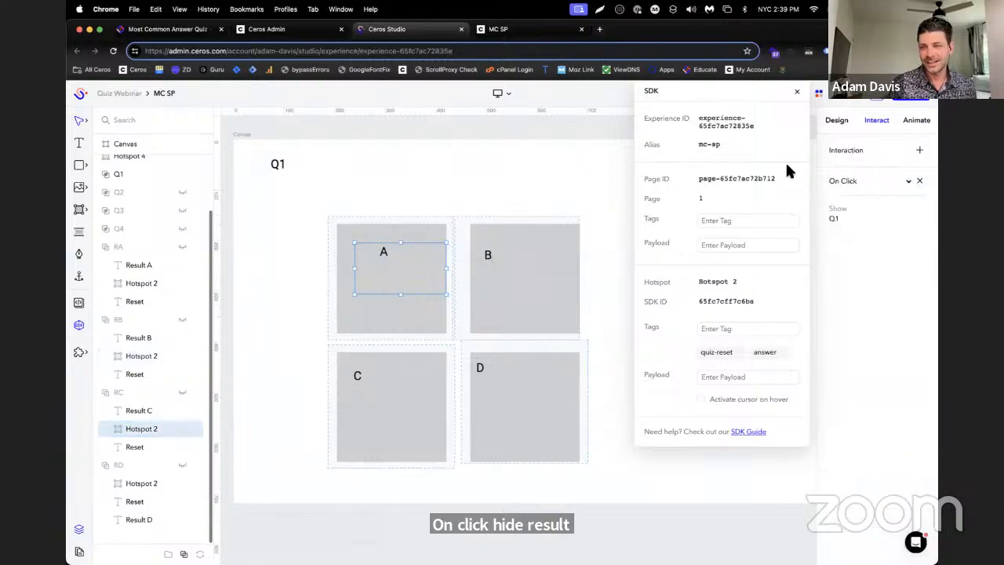
click(920, 150)
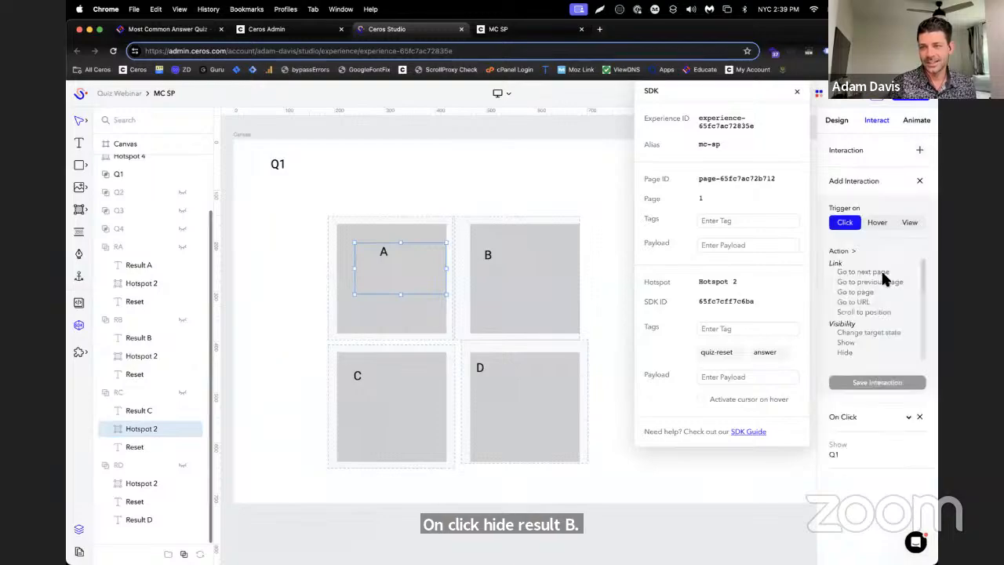
click(866, 351)
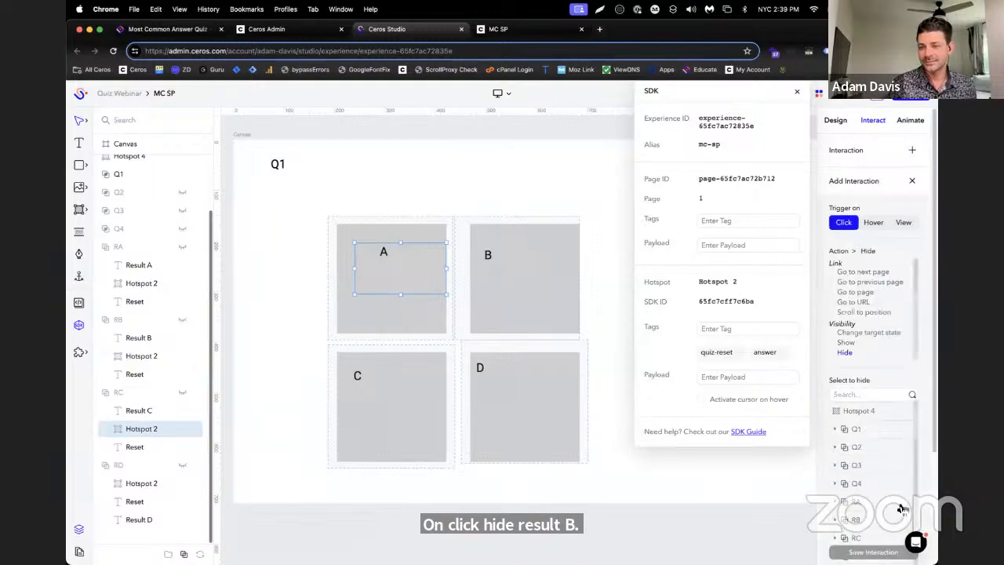
scroll(887, 486, down, 4)
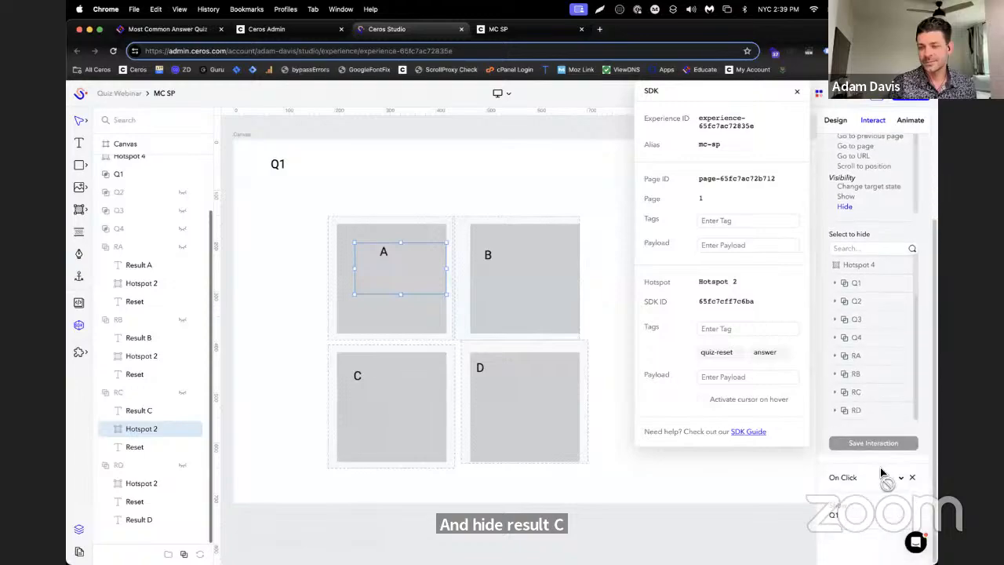
click(857, 392)
click(875, 459)
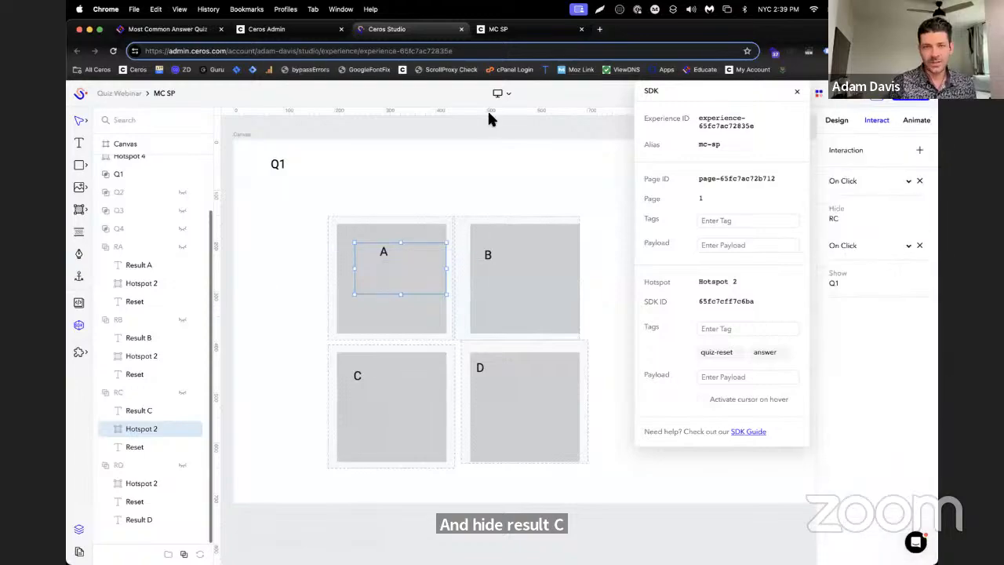
Reload the MC SP preview, answer C to every question and reset the quiz from its result
click(500, 29)
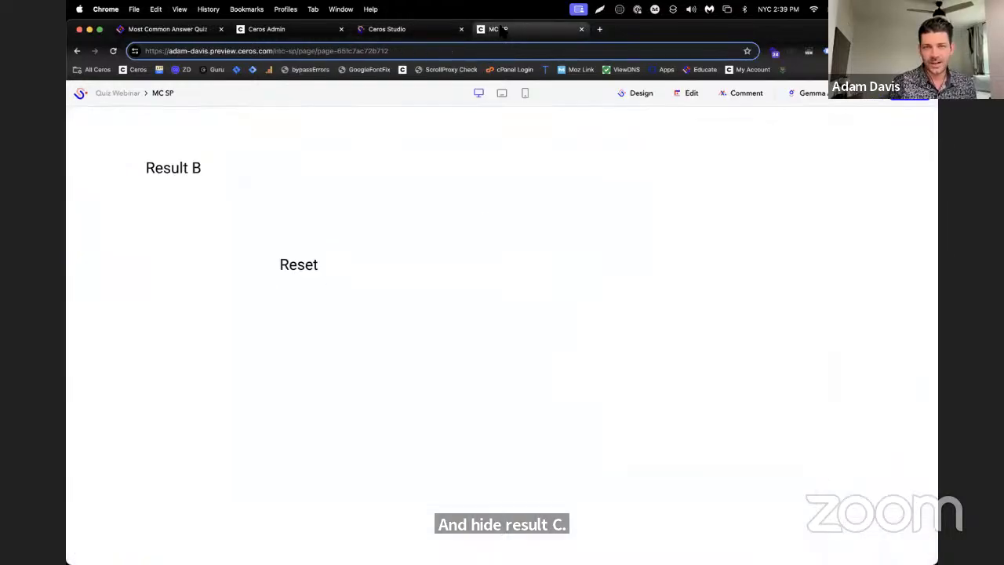
click(113, 51)
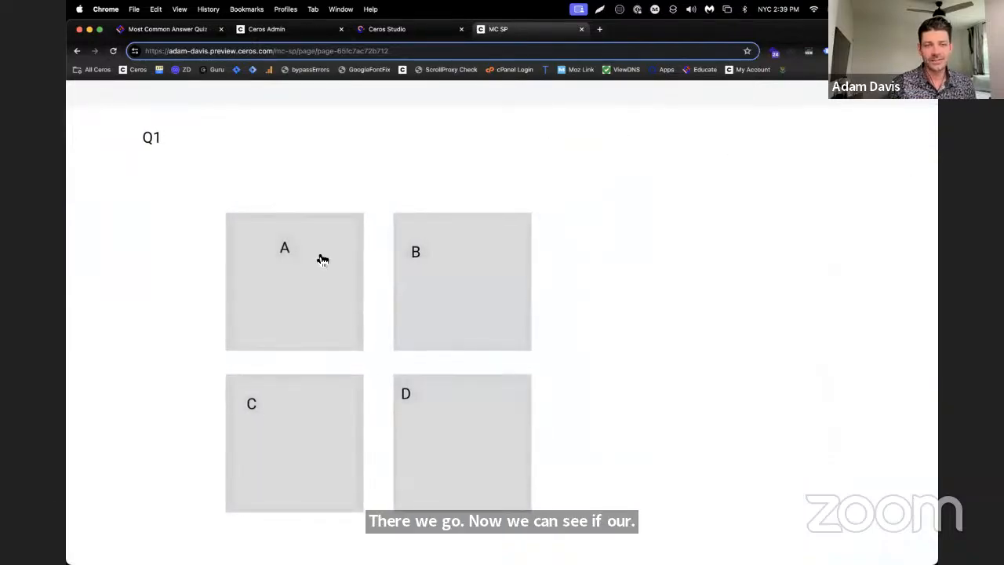
click(301, 415)
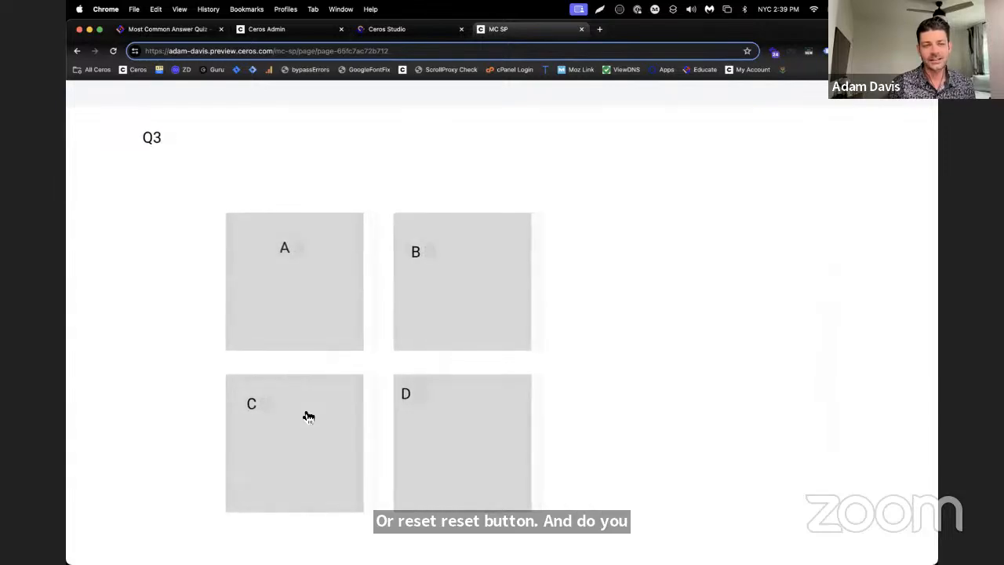
click(308, 416)
click(307, 416)
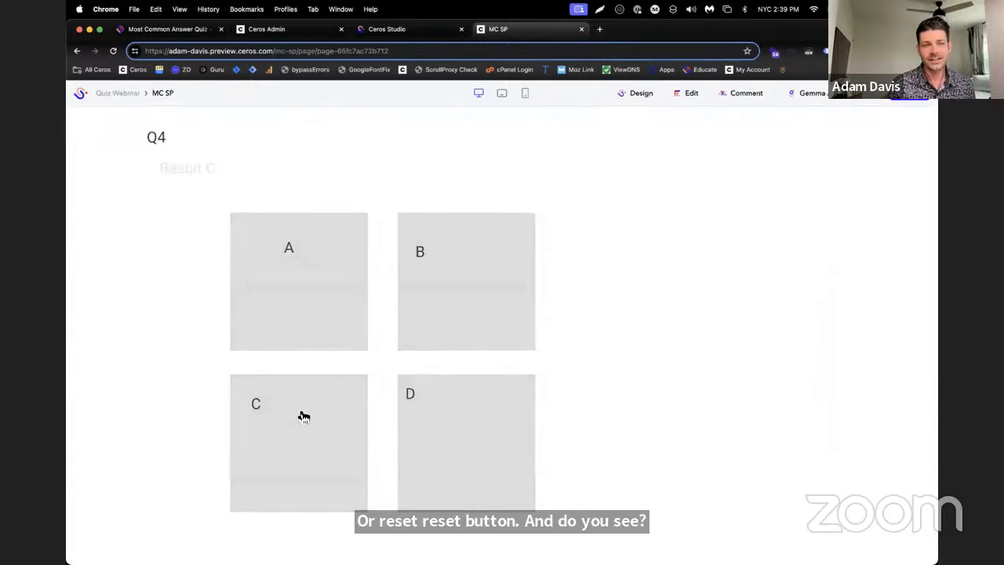
click(284, 287)
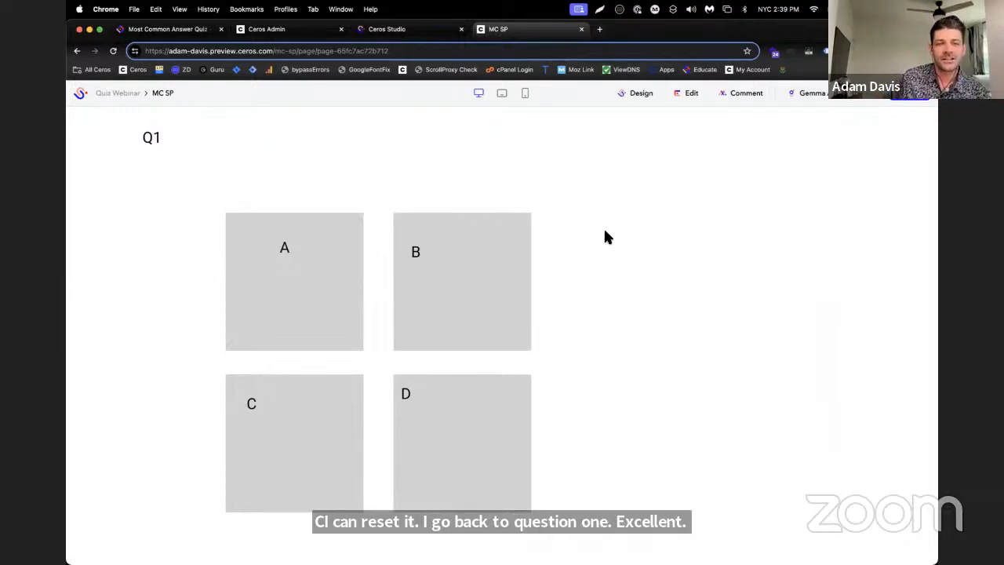
Return to the Studio design and collapse result groups RA, RB, RC and RD in the layer list
click(434, 36)
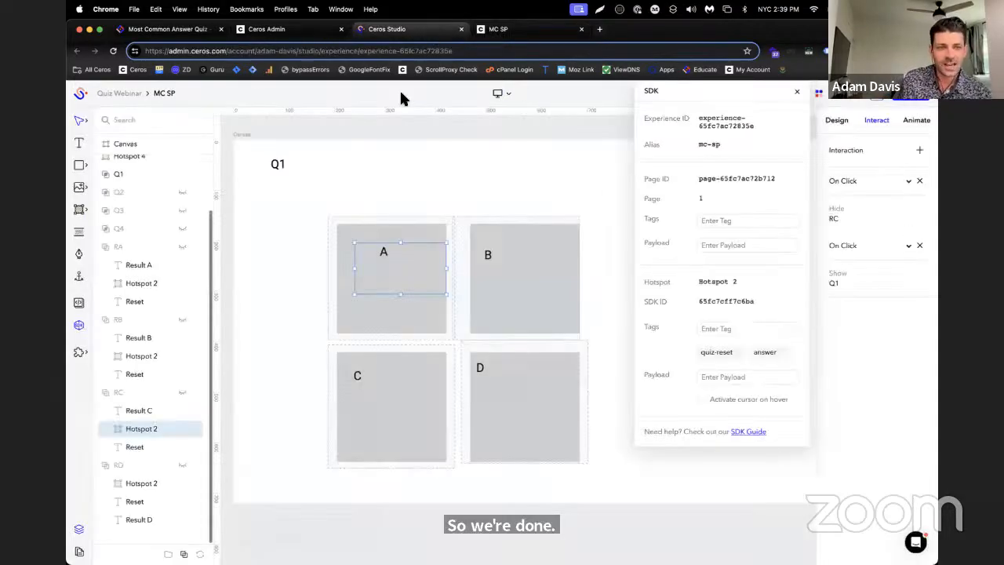
click(118, 258)
click(98, 317)
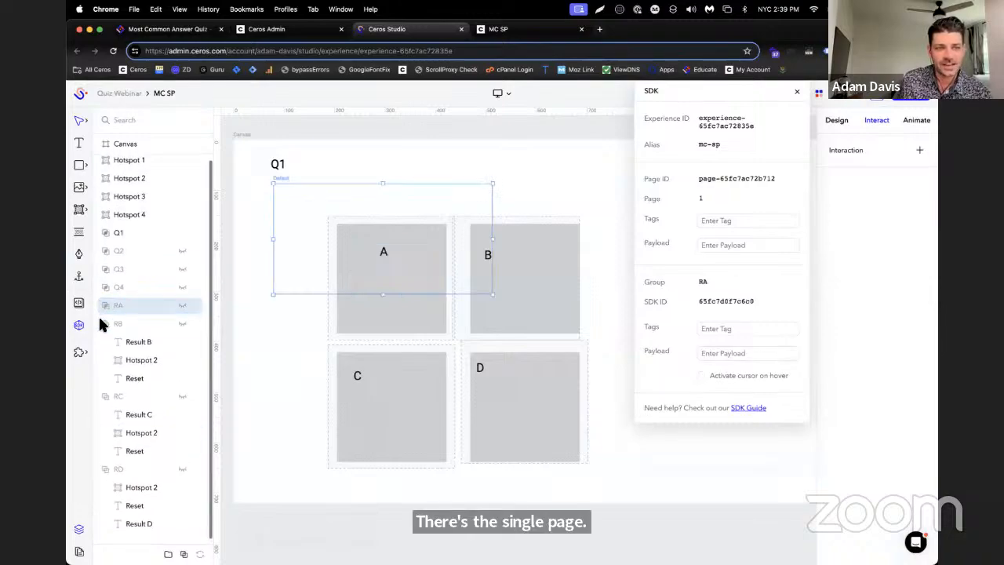
click(101, 346)
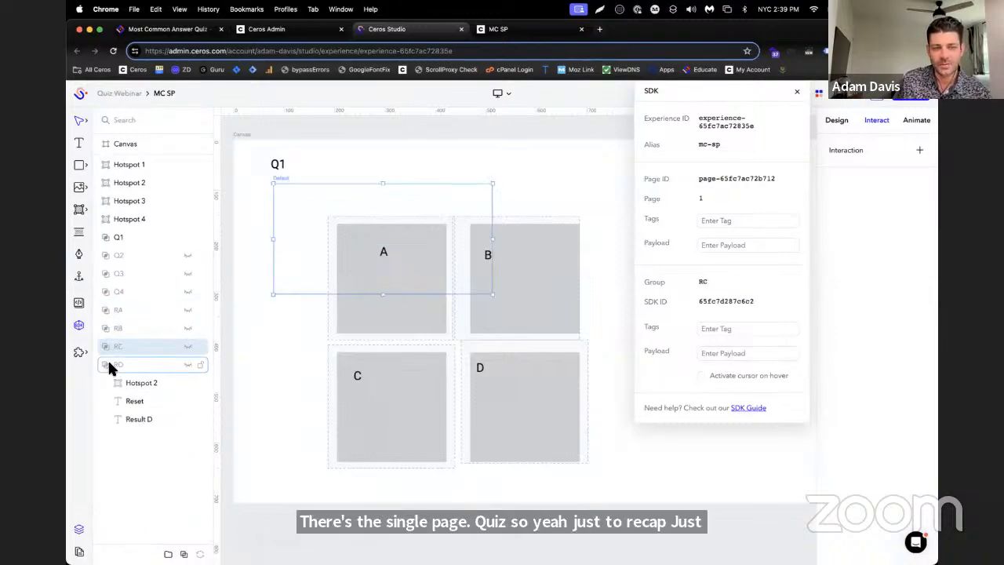
click(108, 362)
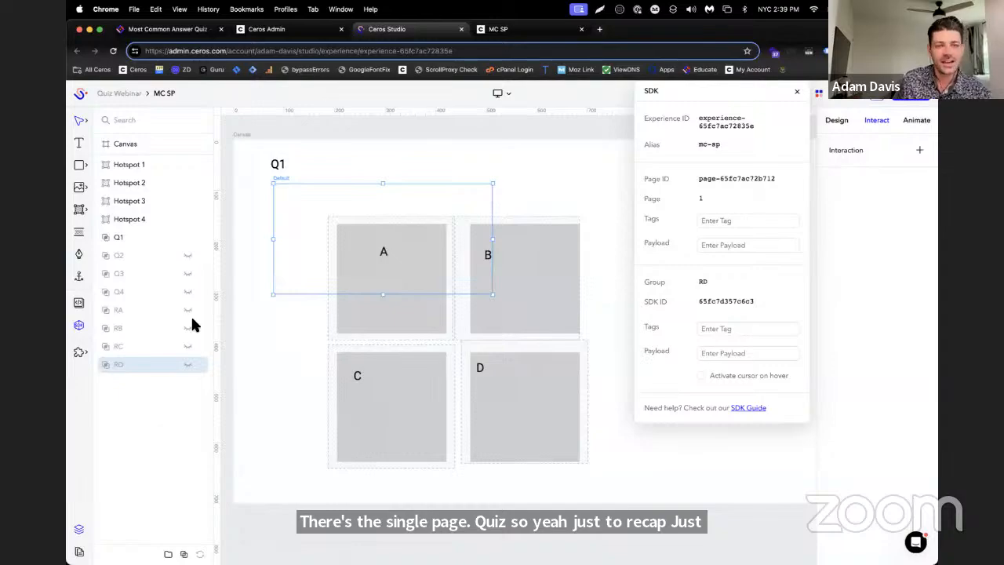
Put Hotspot 1 through Hotspot 4 into a new folder named SDK Hotspots
click(151, 164)
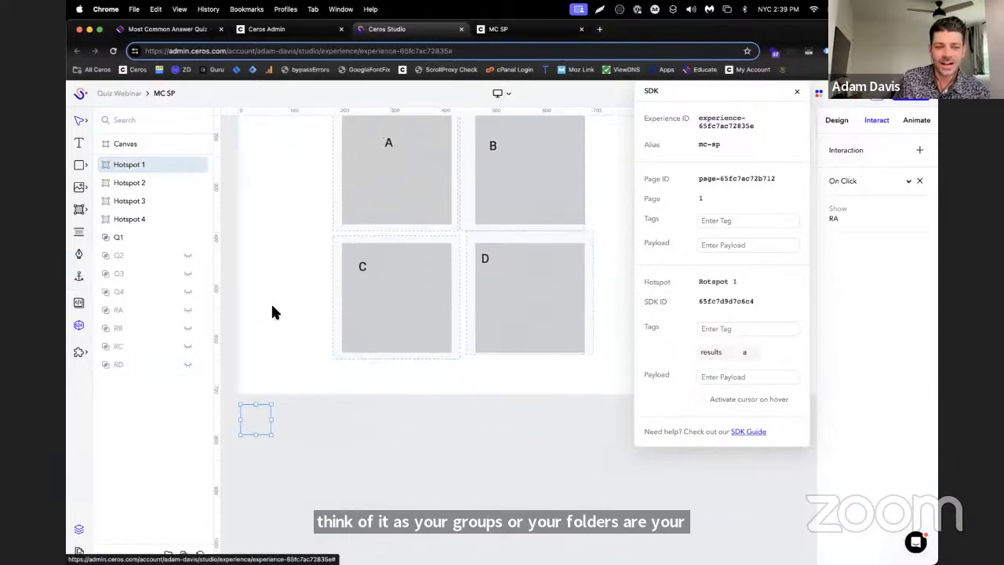
shift+click(141, 218)
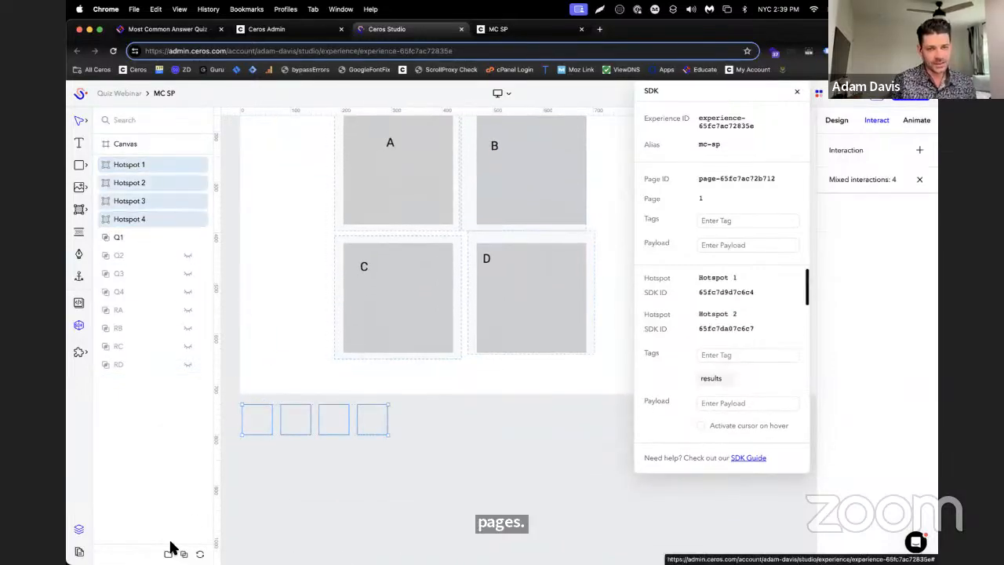
click(169, 554)
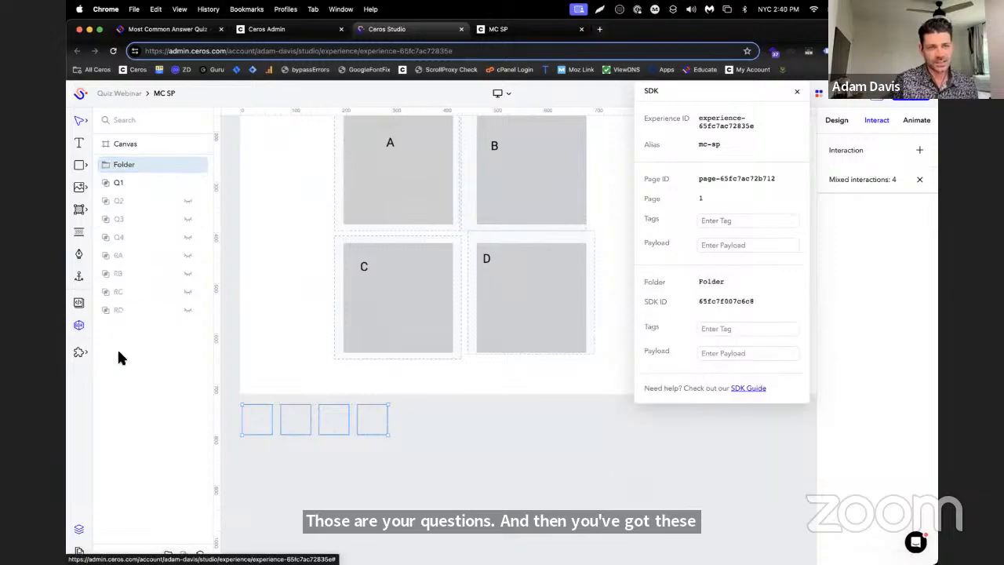
double_click(126, 164)
text(S)
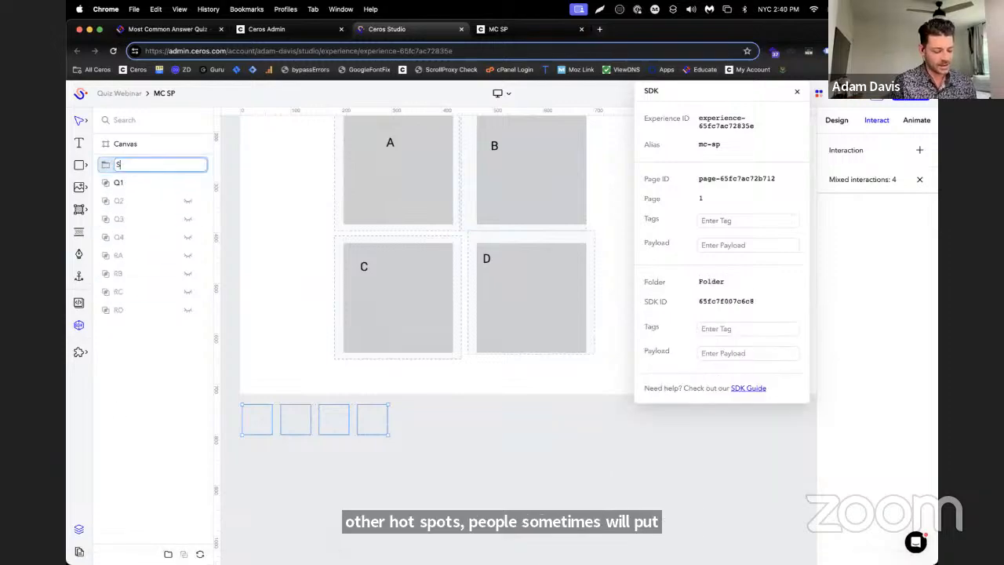
text(DK Hots)
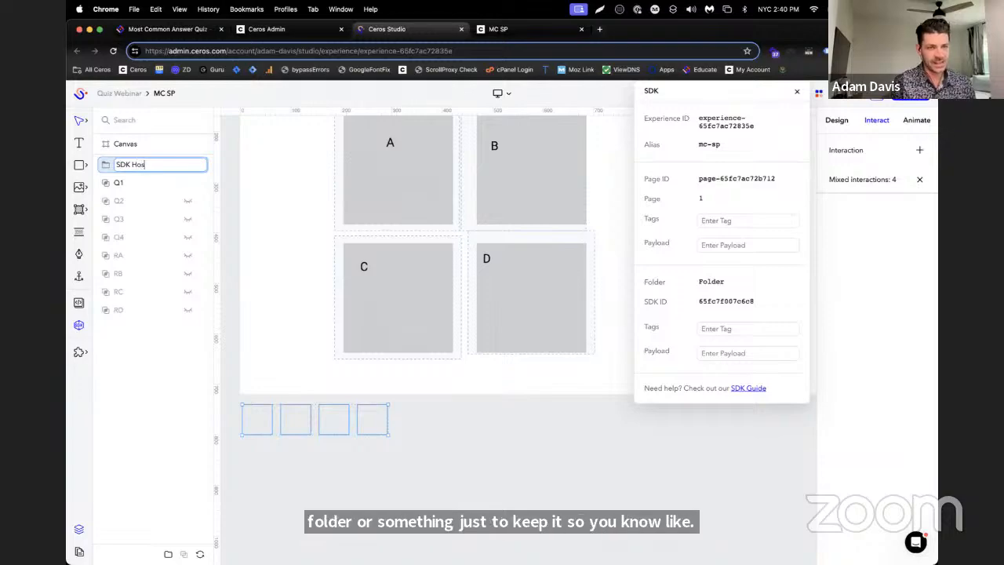
text(pots)
key(Return)
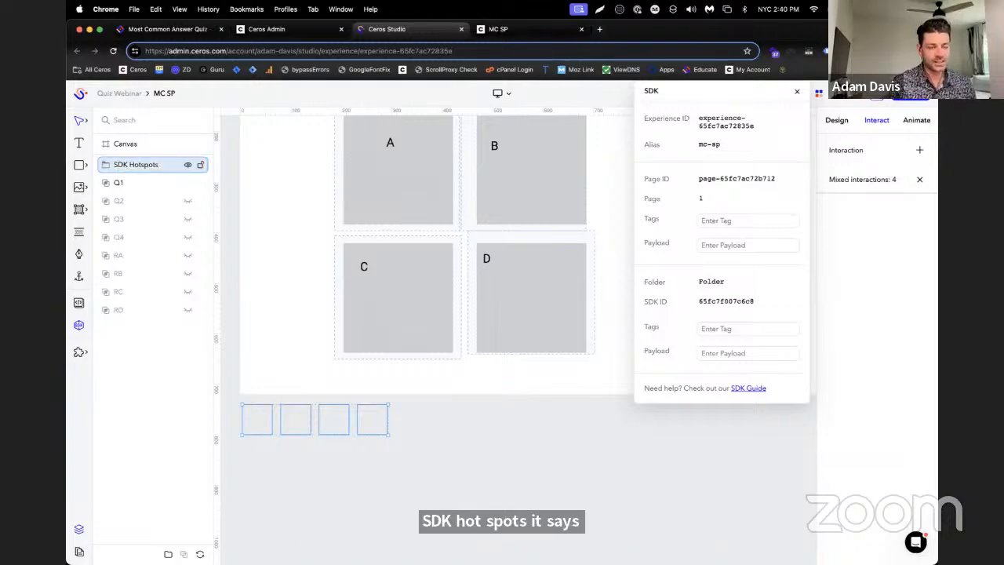
Inspect the tags and interactions of Hotspot 1 in the SDK Hotspots folder
click(250, 419)
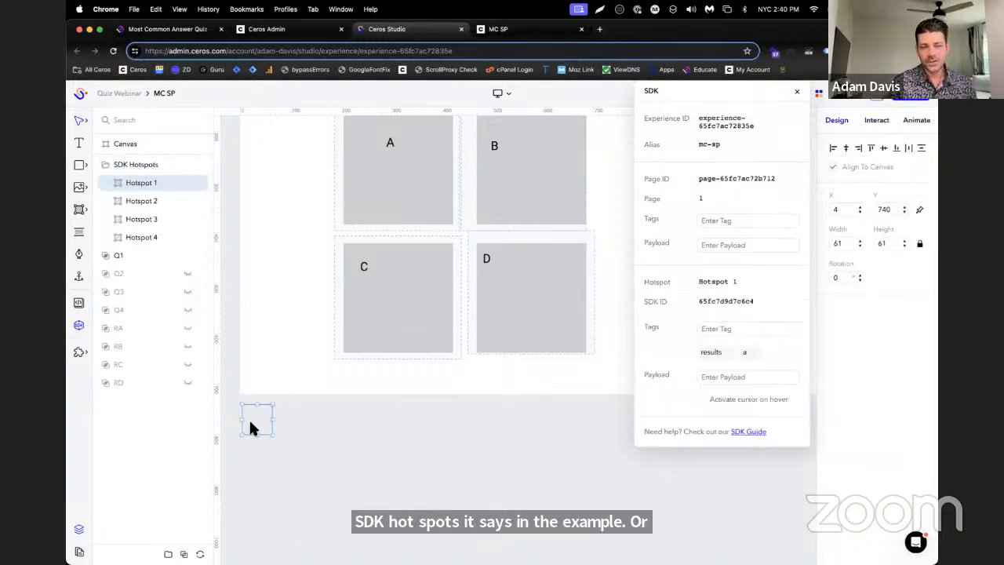
click(877, 122)
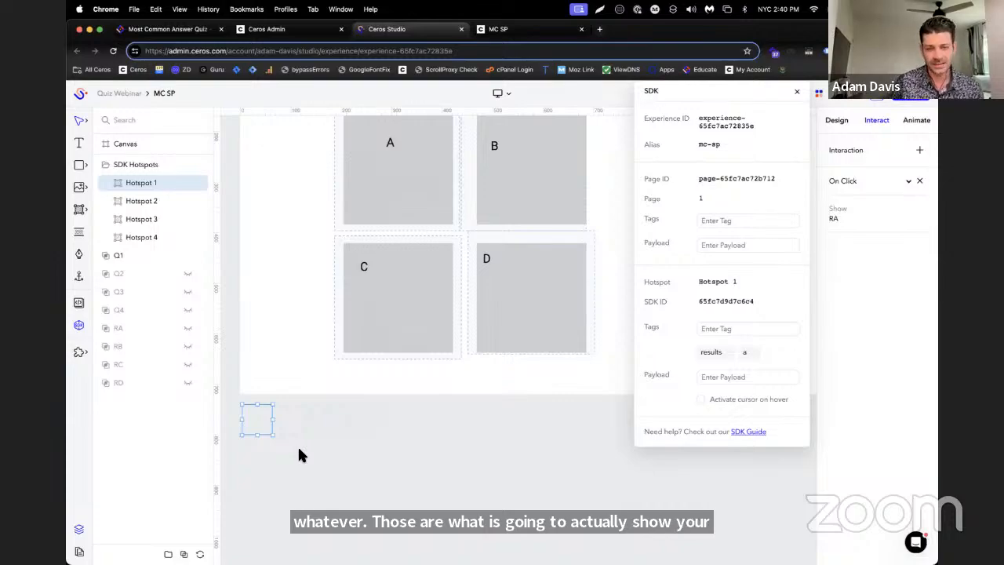
scroll(328, 474, up, 3)
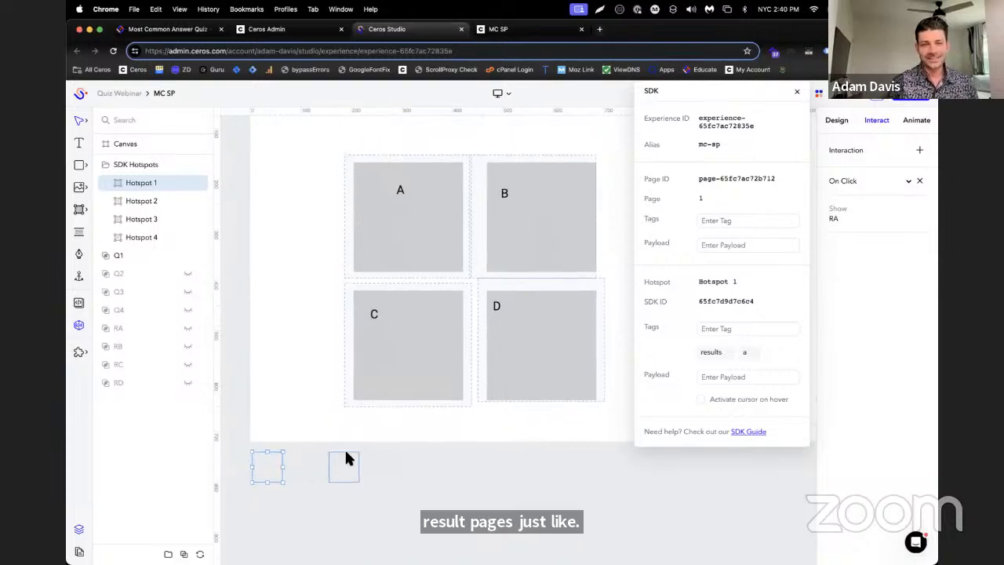
scroll(441, 320, right, 1)
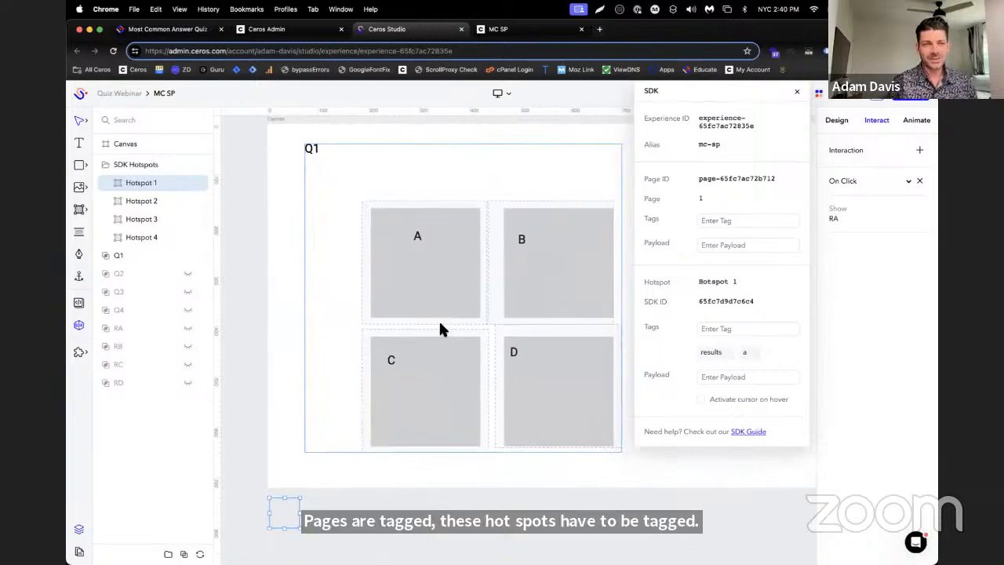
scroll(440, 321, left, 2)
scroll(484, 258, up, 1)
scroll(500, 256, right, 2)
scroll(502, 264, down, 2)
scroll(502, 264, right, 1)
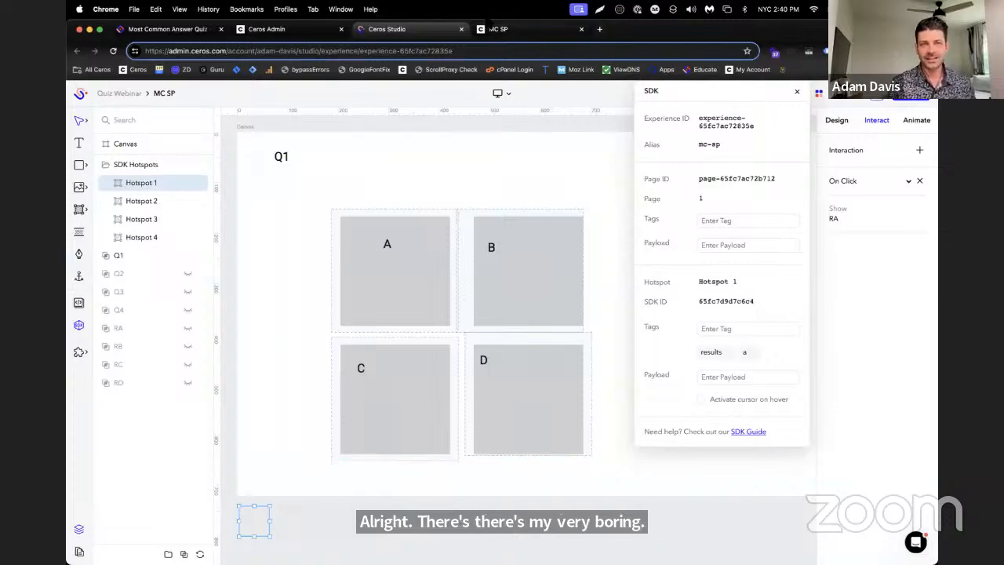
Close the MC SP design, its preview and the Most Common Answer article, and bring the Tally Score Quiz - Multi-Page article into the browser window
click(461, 29)
click(461, 29)
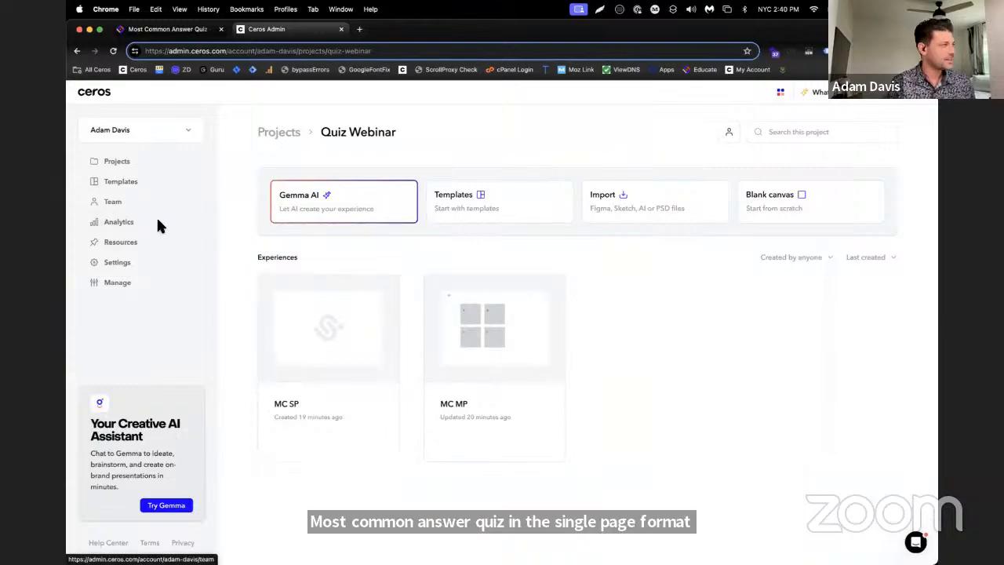
click(220, 29)
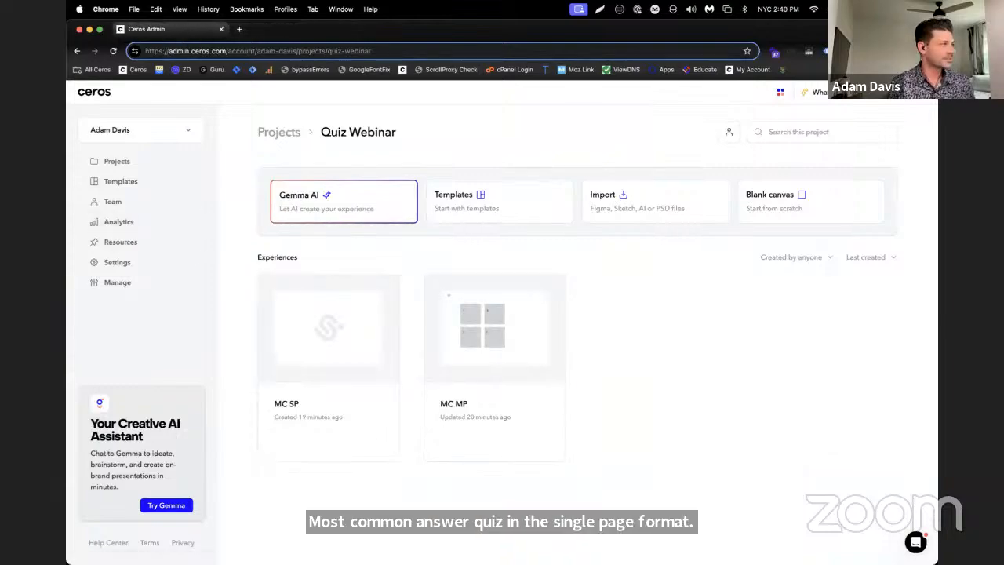
drag(68, 142, 137, 33)
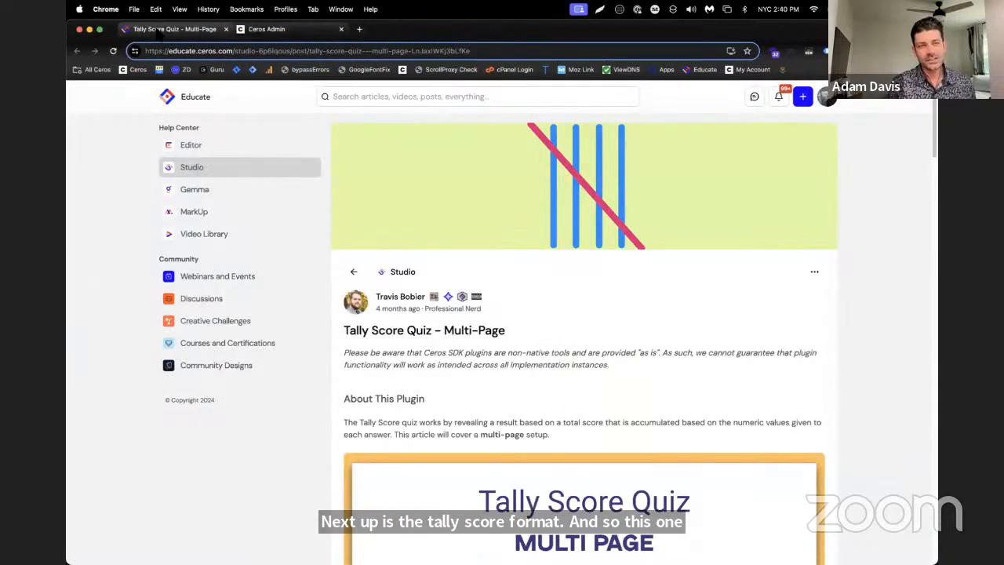
Read the Tally Score Quiz - Multi-Page article from its introduction down to the Step 1 script and score boundaries
scroll(628, 266, down, 3)
scroll(792, 263, down, 3)
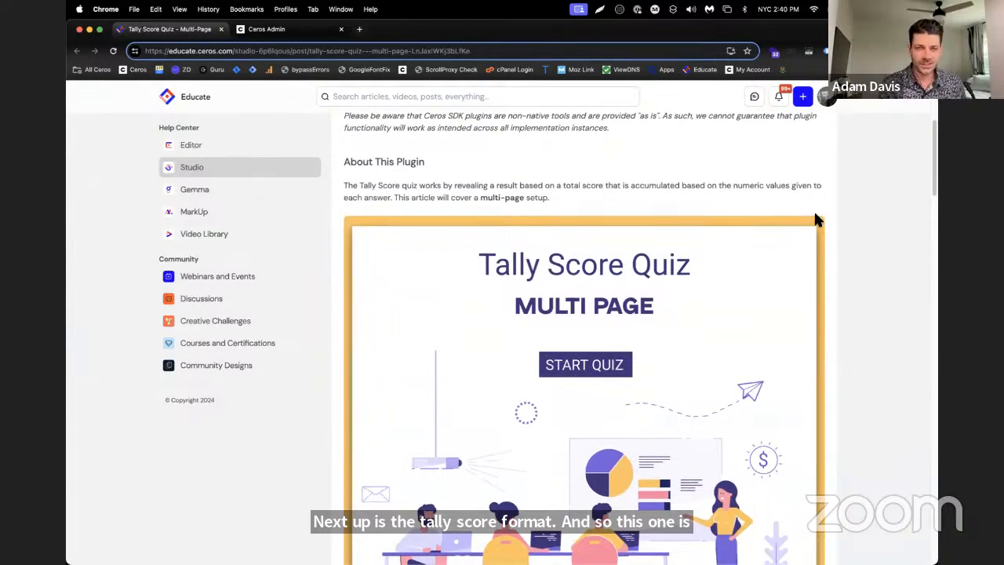
scroll(815, 288, down, 2)
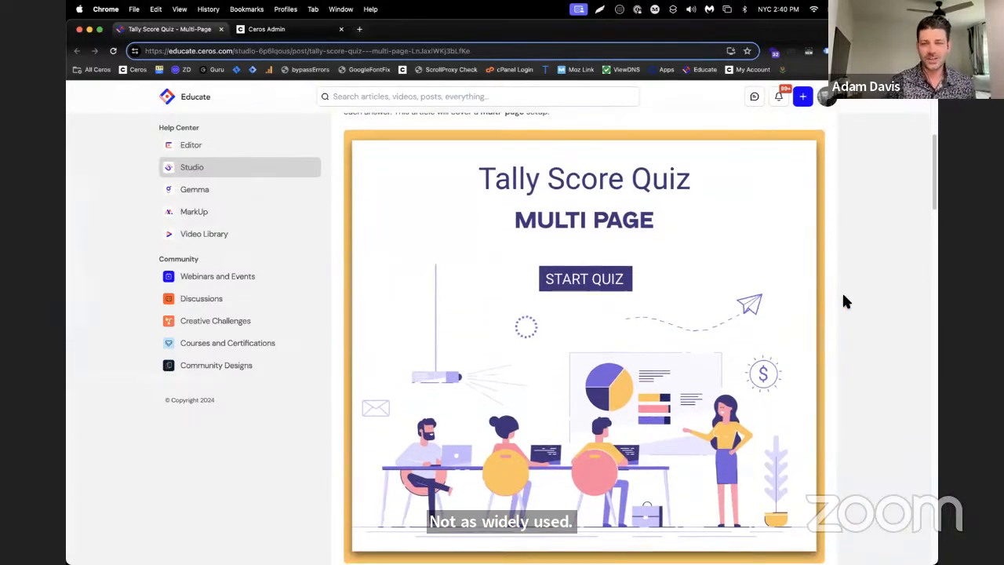
scroll(845, 293, down, 3)
scroll(846, 294, down, 8)
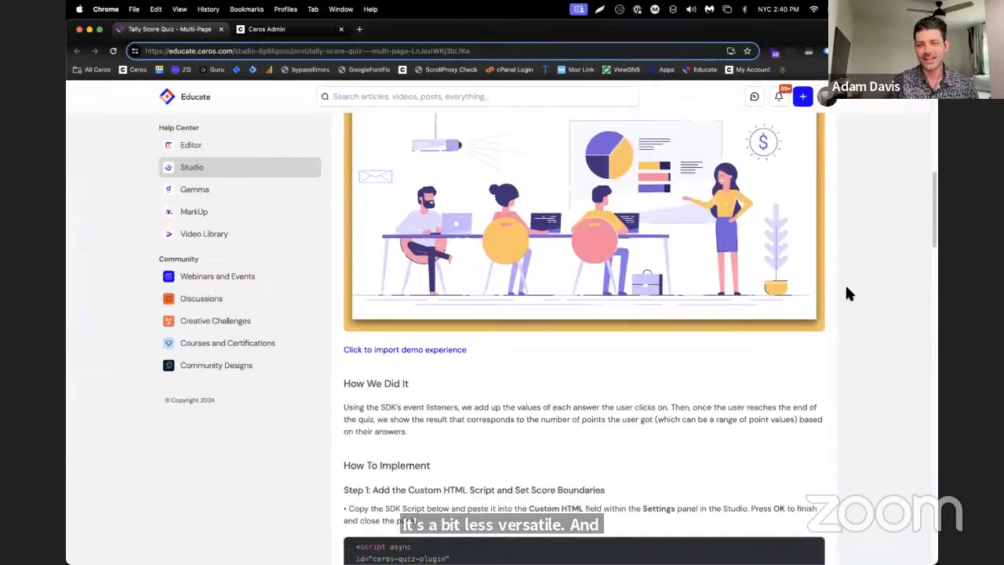
scroll(847, 295, down, 3)
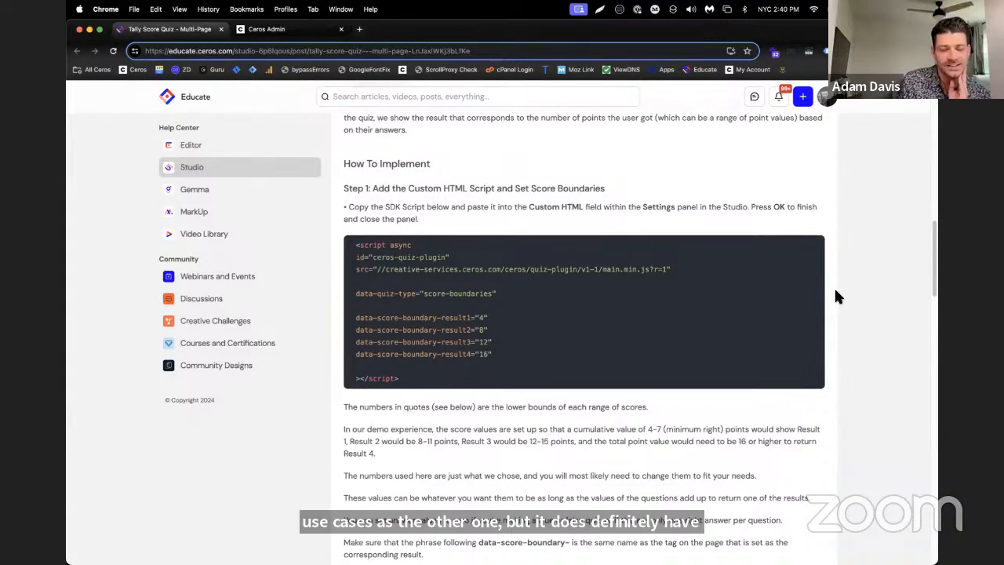
scroll(835, 299, down, 1)
scroll(835, 299, down, 1)
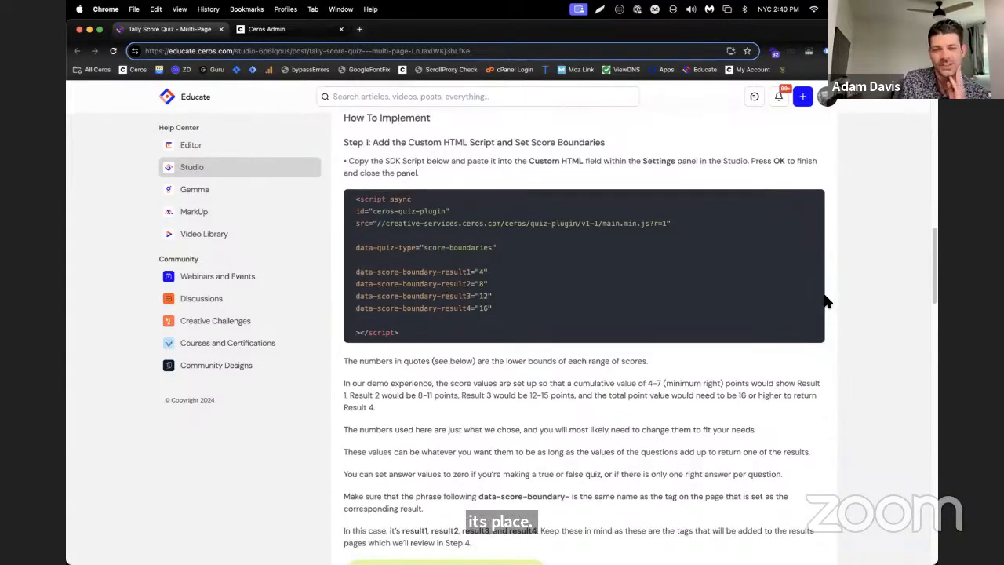
Examine the four data-score-boundary lines in the Step 1 script and the notes explaining their numbers
drag(357, 267, 504, 309)
click(601, 314)
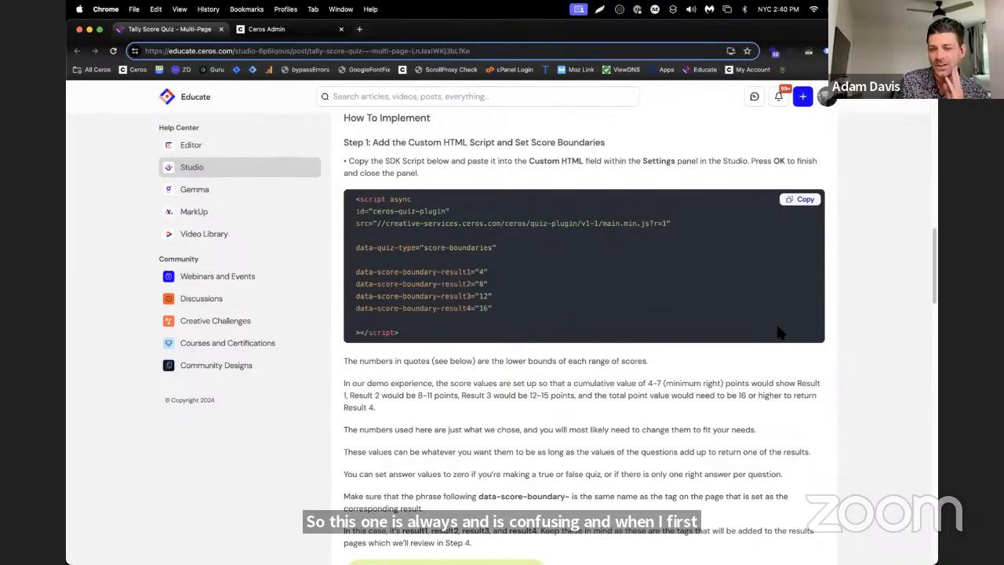
scroll(876, 384, down, 3)
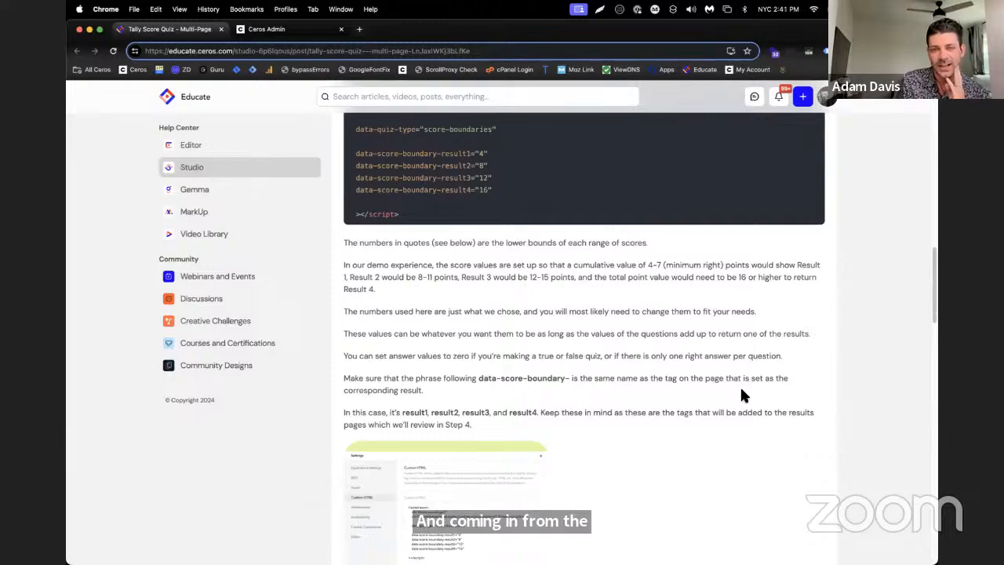
scroll(601, 360, up, 1)
drag(333, 259, 616, 373)
click(807, 379)
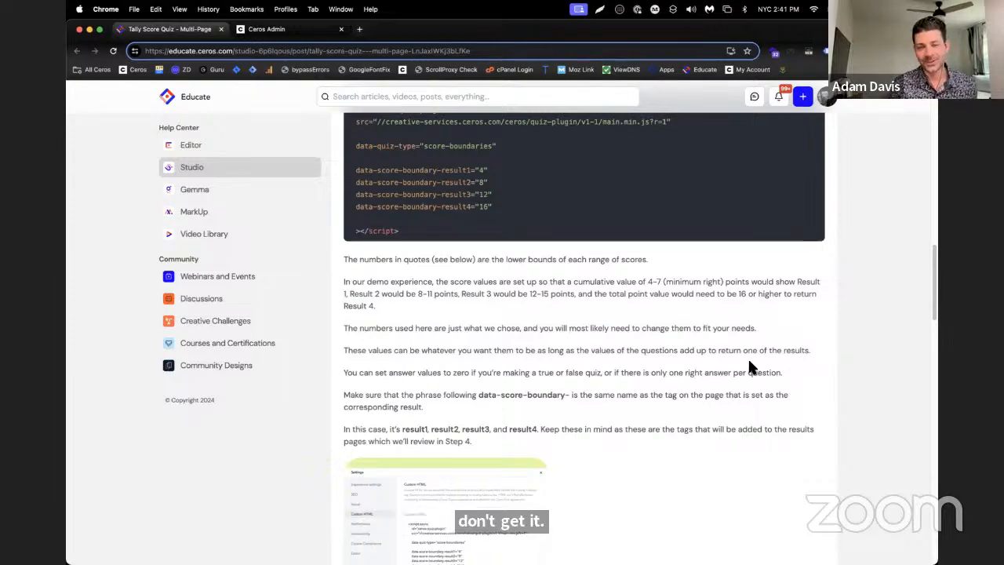
scroll(645, 354, up, 1)
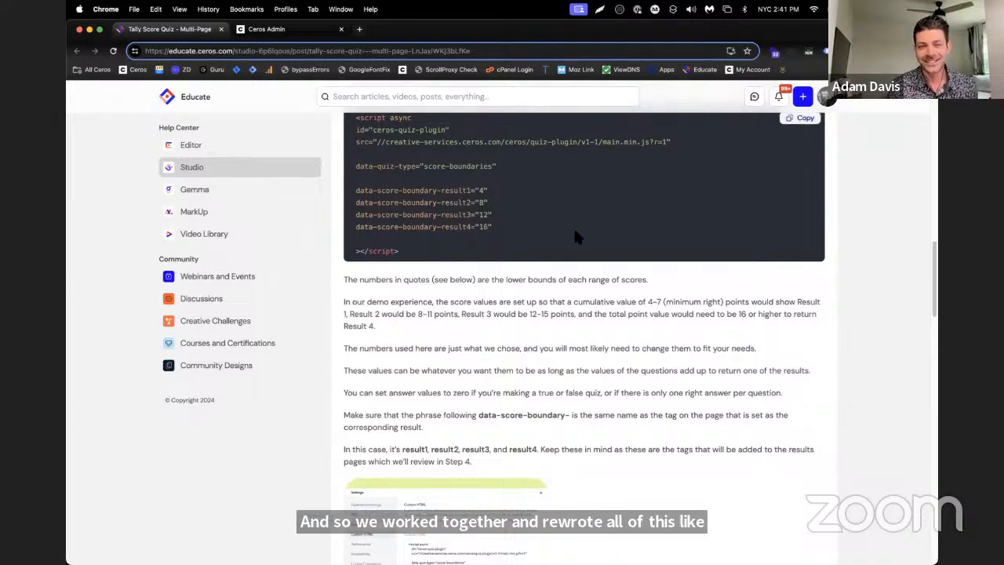
scroll(742, 314, up, 1)
scroll(804, 321, up, 1)
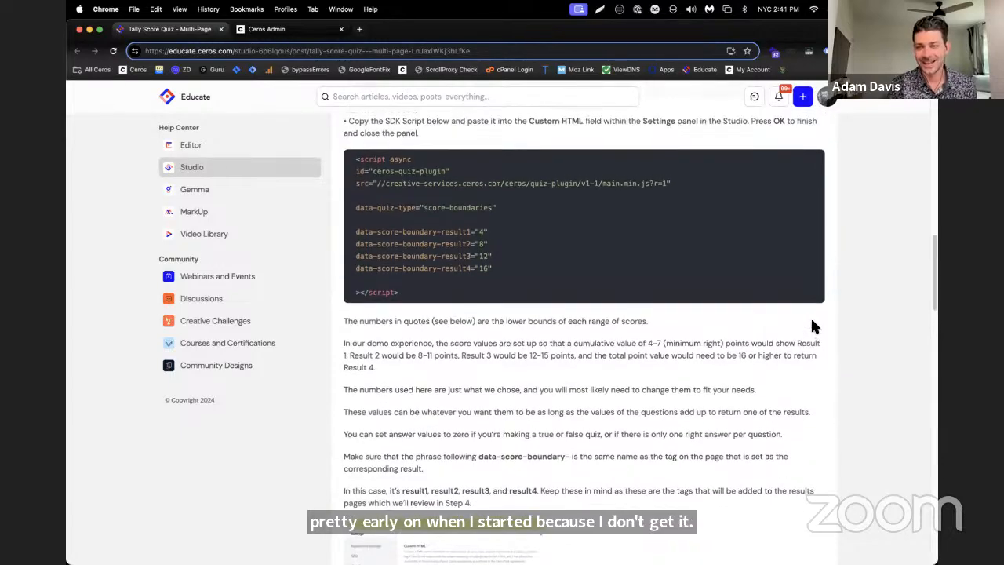
scroll(855, 329, down, 1)
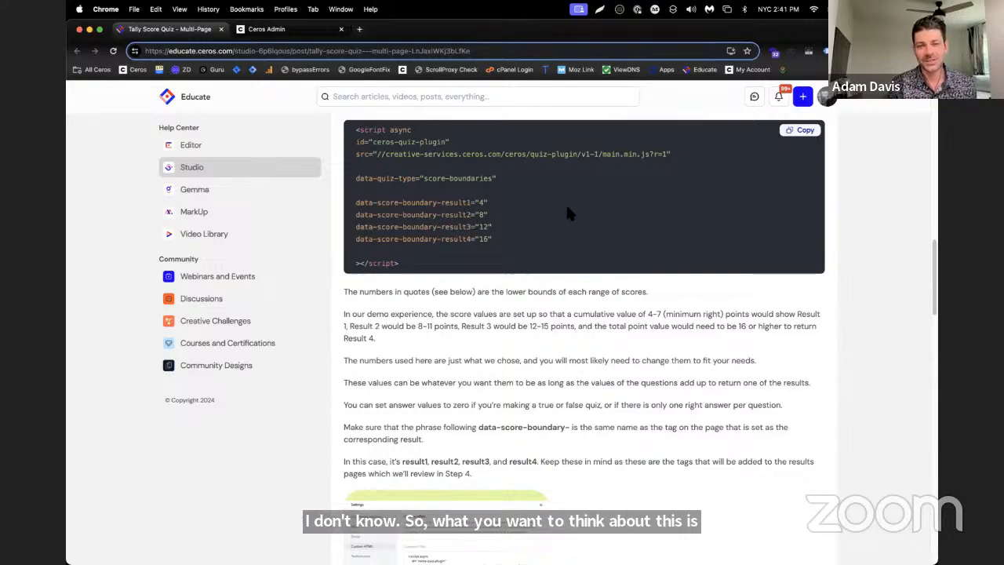
Review the paragraph on the demo's score ranges, highlighting the 4-7 point range for Result 1
drag(345, 314, 409, 337)
click(408, 337)
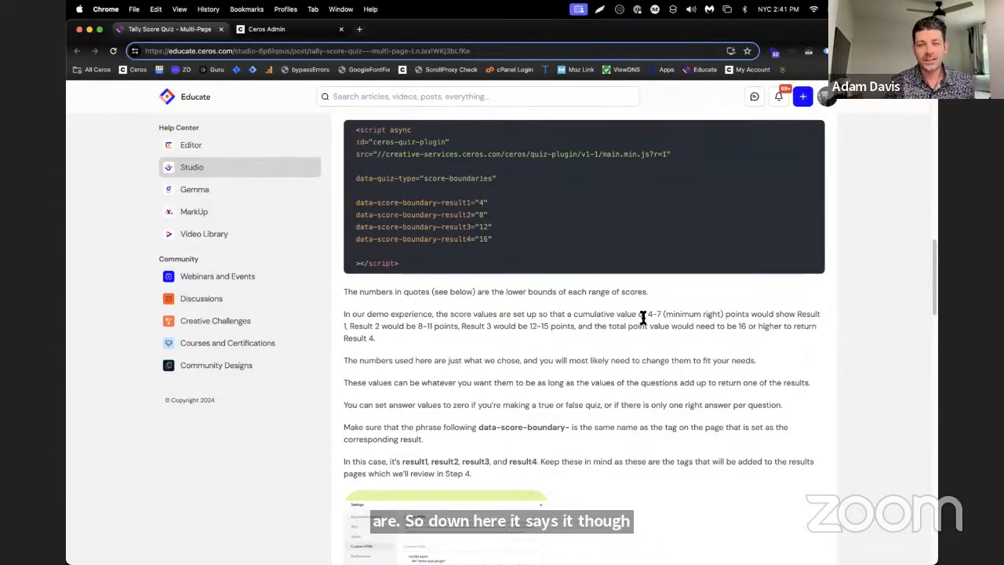
drag(648, 315, 660, 314)
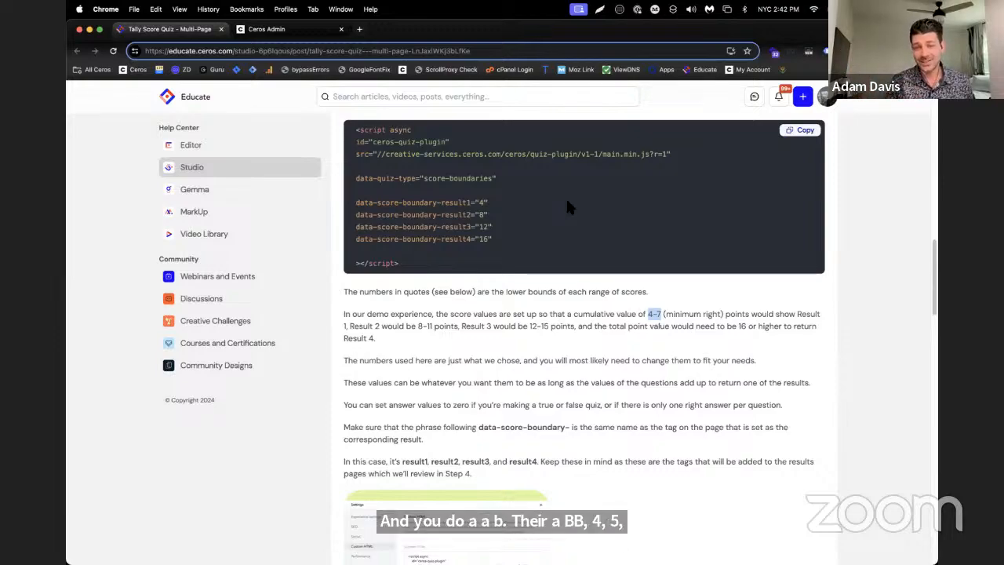
scroll(565, 197, up, 4)
scroll(567, 197, down, 3)
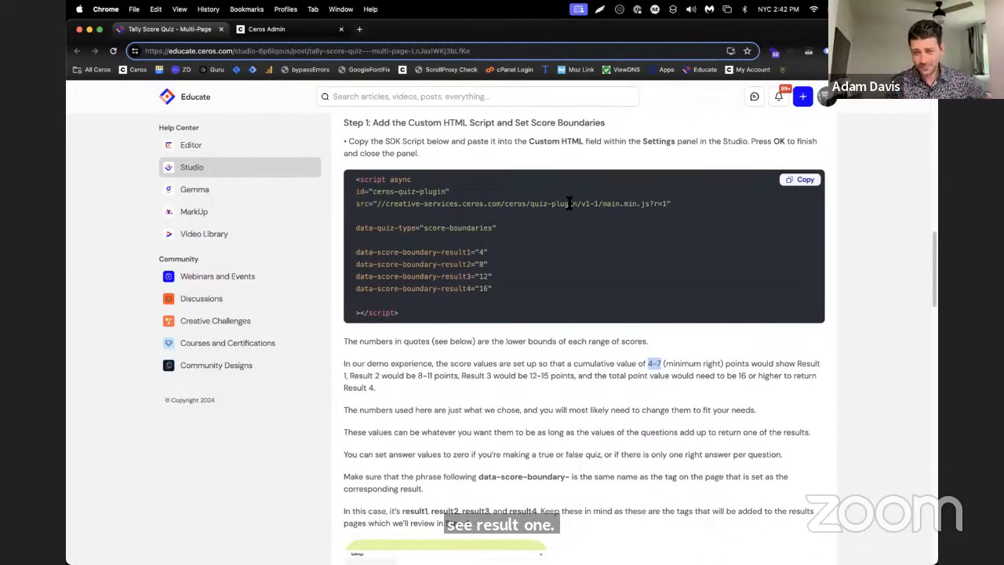
scroll(571, 203, down, 2)
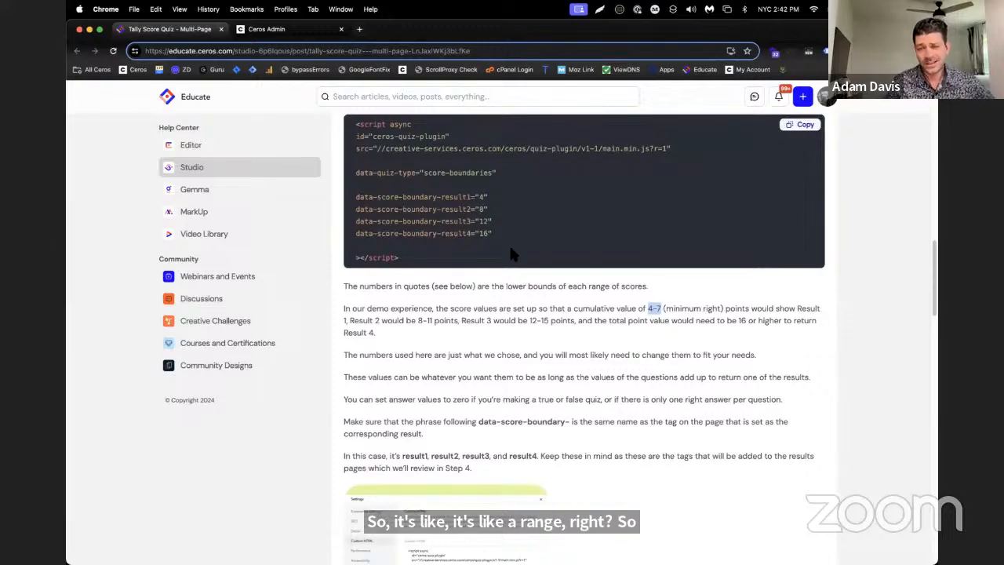
Highlight the lower bounds of result2, result3 and result4 in the script and compare them with the demo's score range paragraph
click(482, 210)
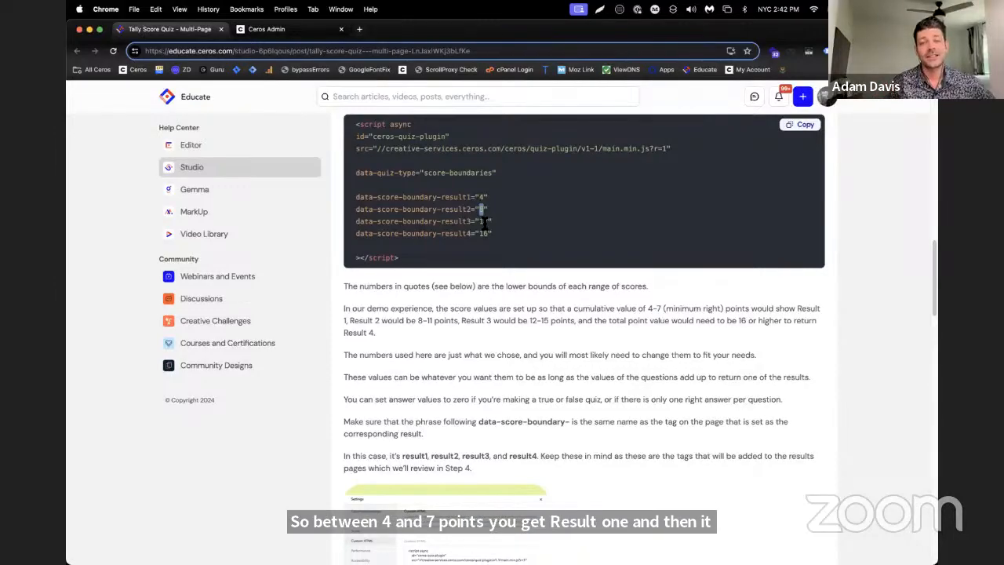
click(486, 223)
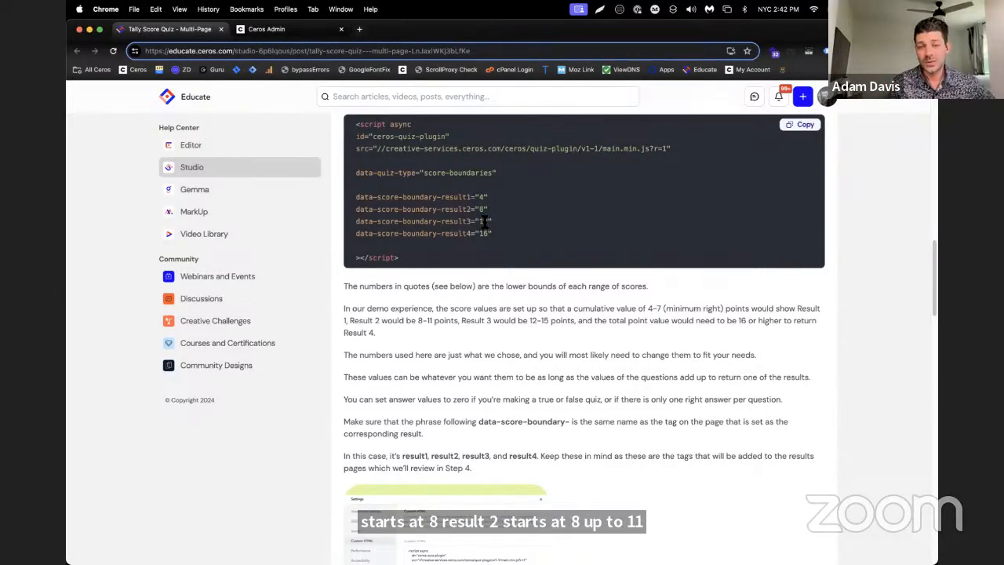
double_click(484, 222)
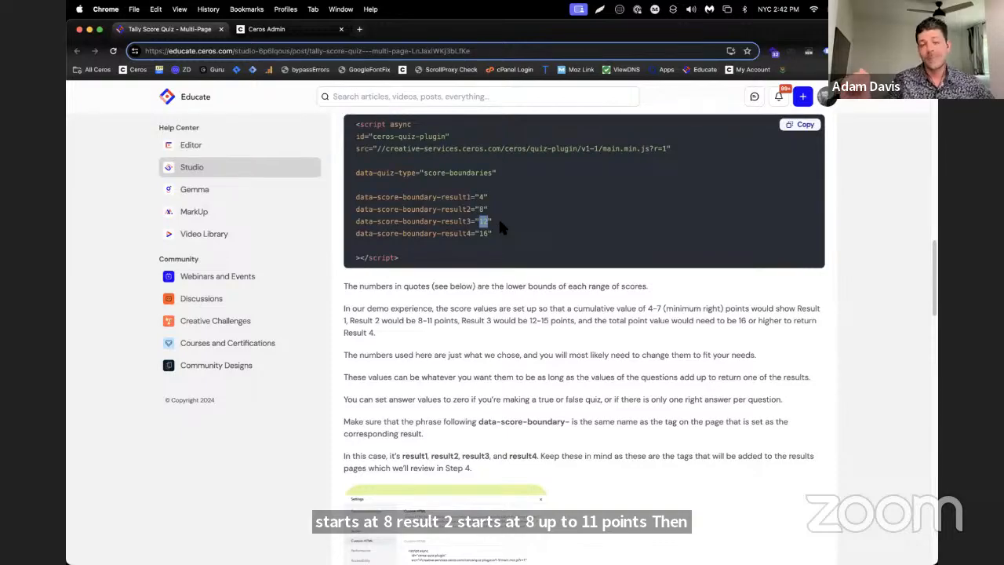
click(481, 235)
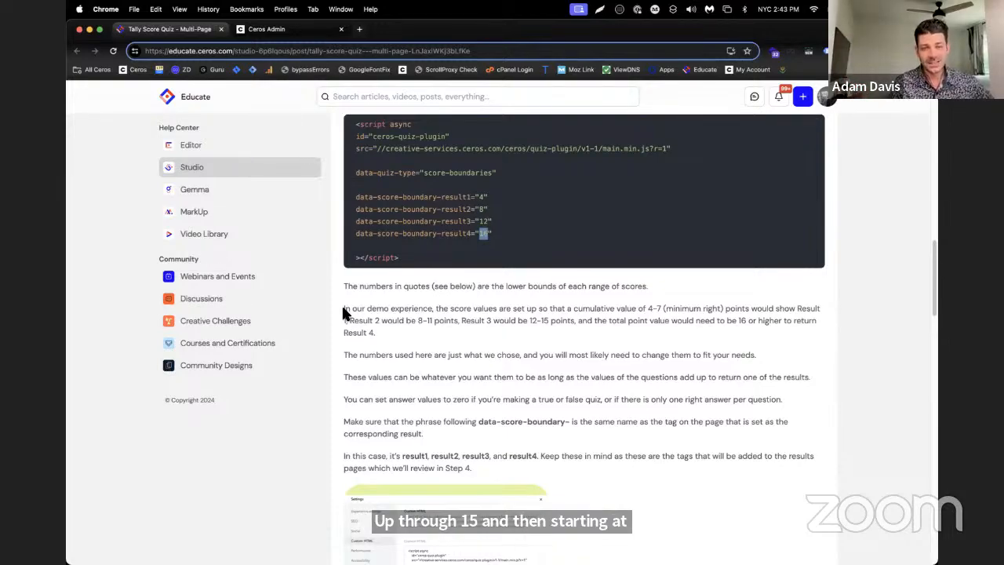
drag(343, 307, 400, 338)
click(399, 334)
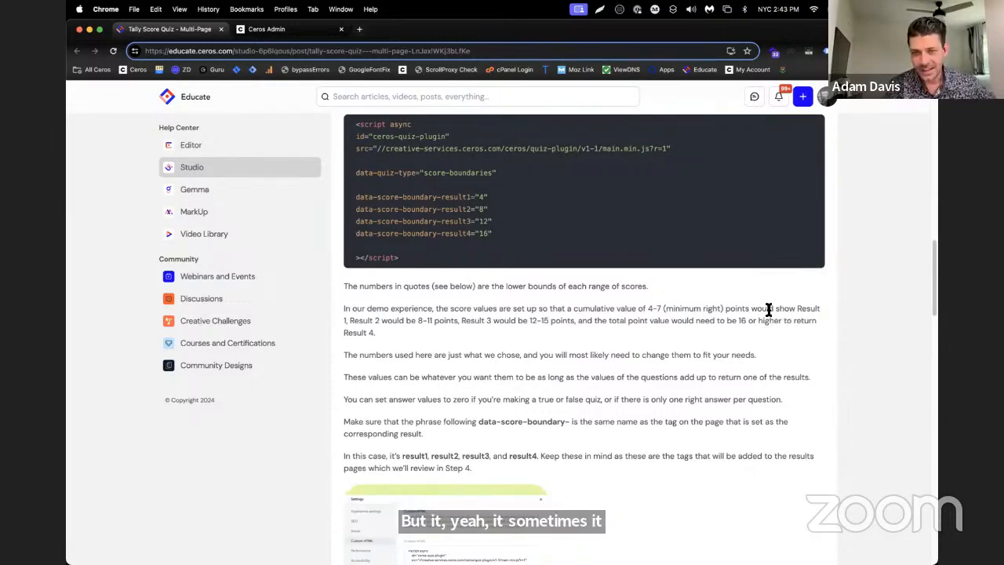
Copy the Step 1 SDK script with the score-boundaries quiz type from the article
scroll(773, 330, down, 2)
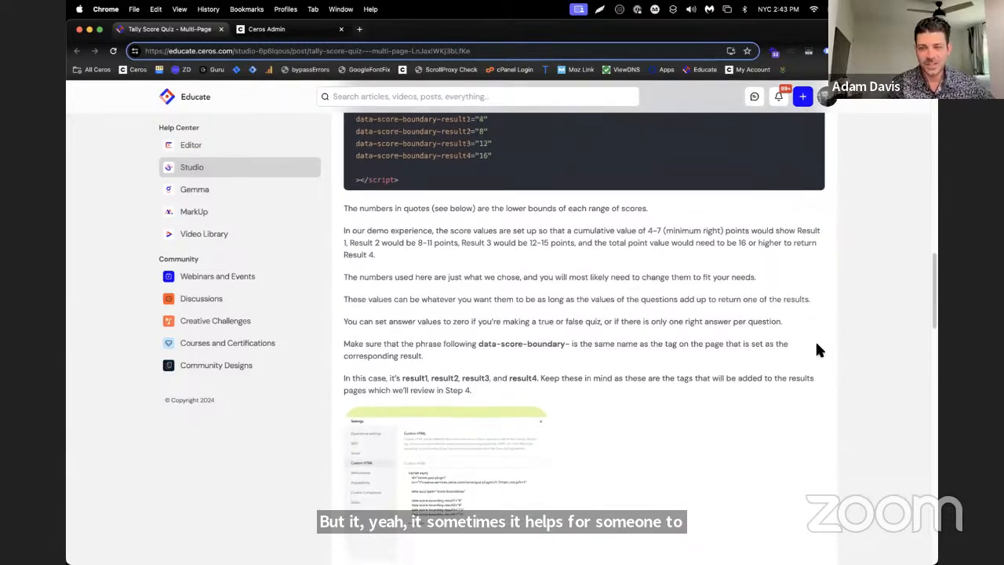
scroll(816, 341, up, 1)
scroll(816, 351, down, 1)
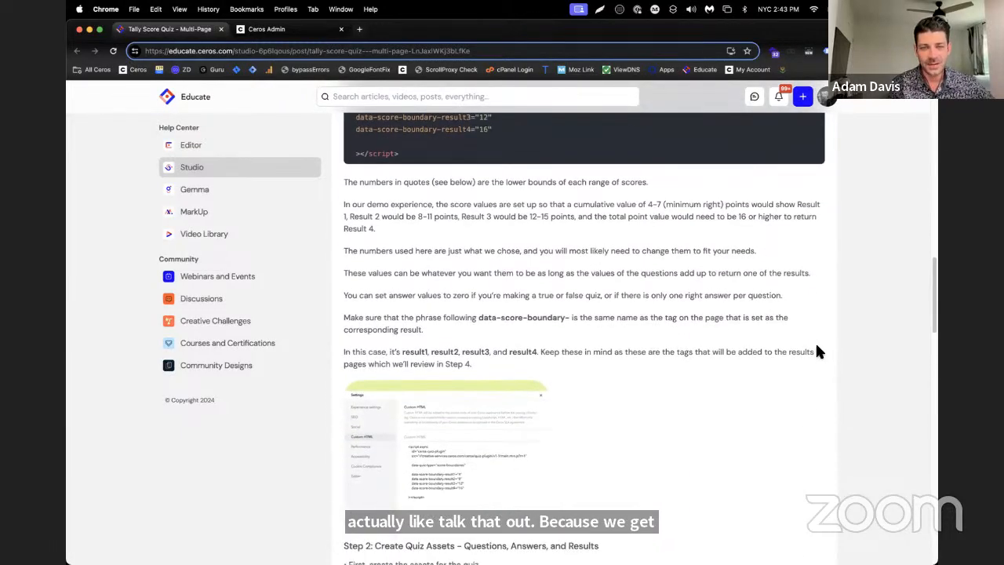
scroll(816, 351, up, 4)
scroll(581, 281, up, 1)
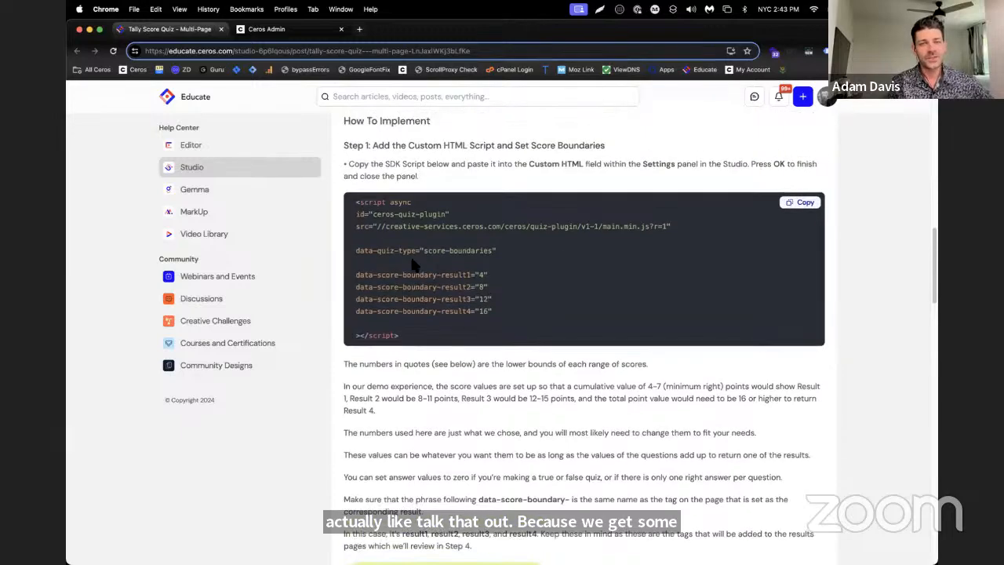
click(791, 204)
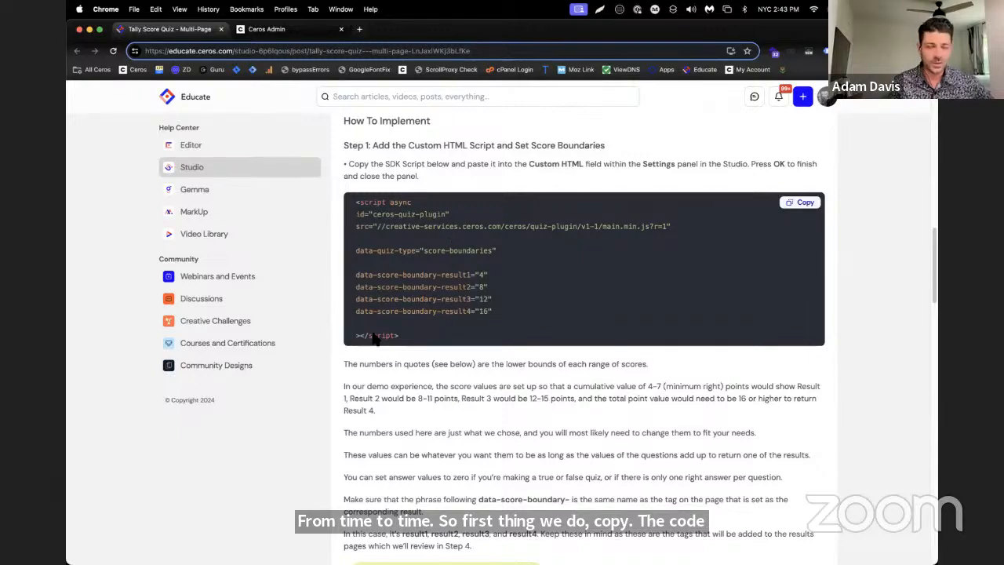
Highlight the script's score boundary values and the data-score-boundary-result4 line to review which parts need editing or repeating
drag(474, 266, 489, 311)
click(493, 309)
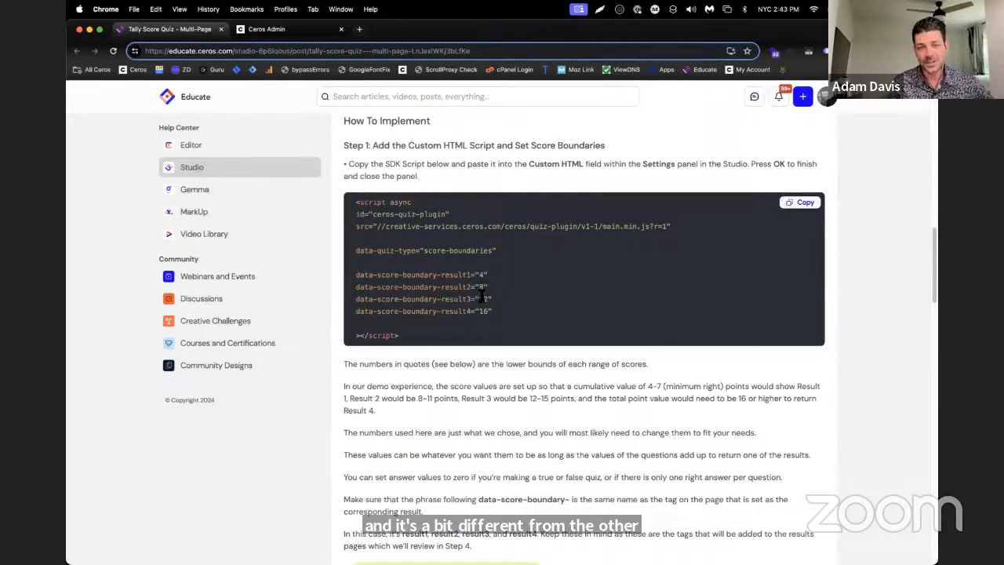
drag(353, 317, 497, 310)
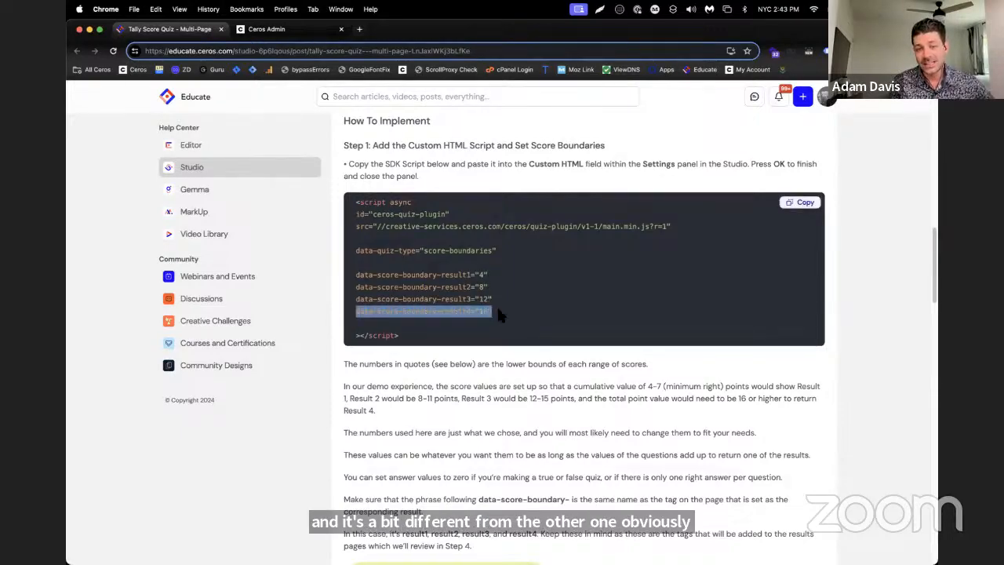
click(365, 314)
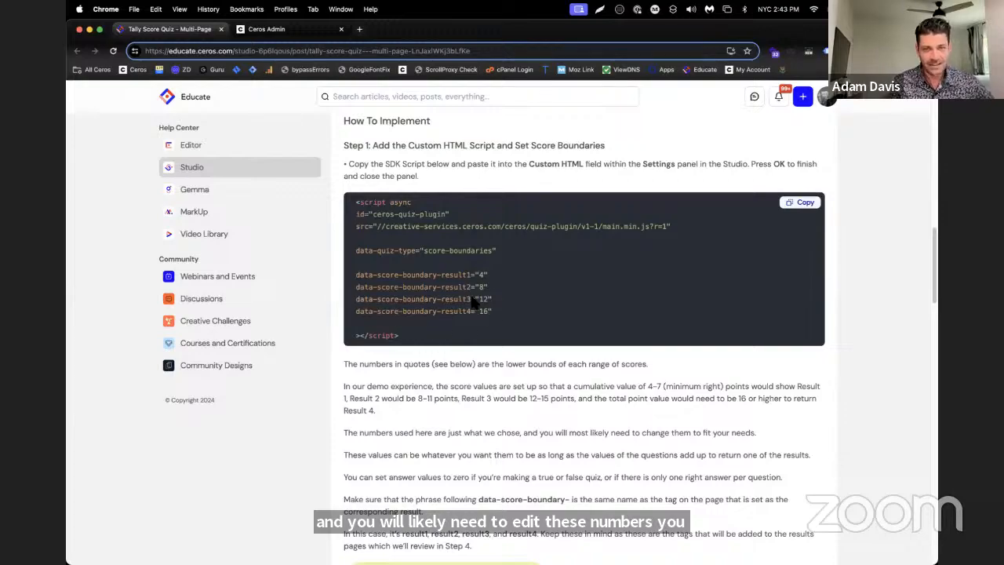
drag(471, 314, 352, 317)
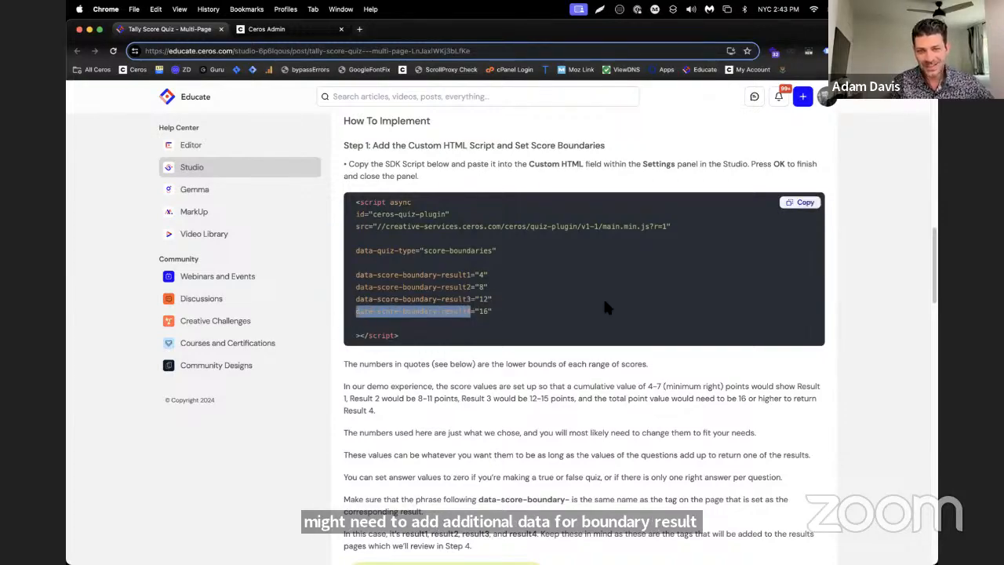
click(604, 301)
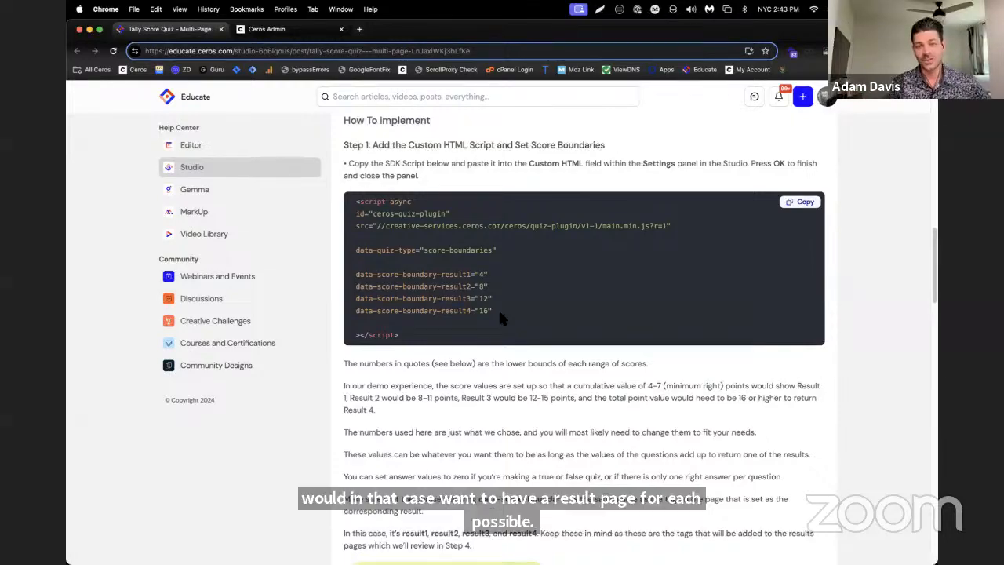
Highlight the script's score boundary values for result1 to result3 to review the points assigned to each result
double_click(480, 275)
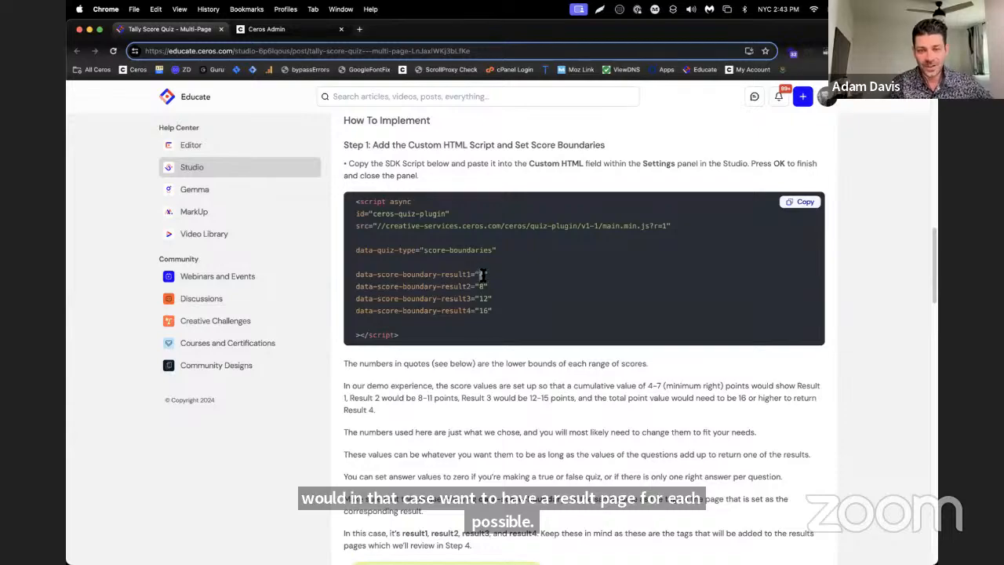
drag(467, 289, 472, 290)
click(496, 297)
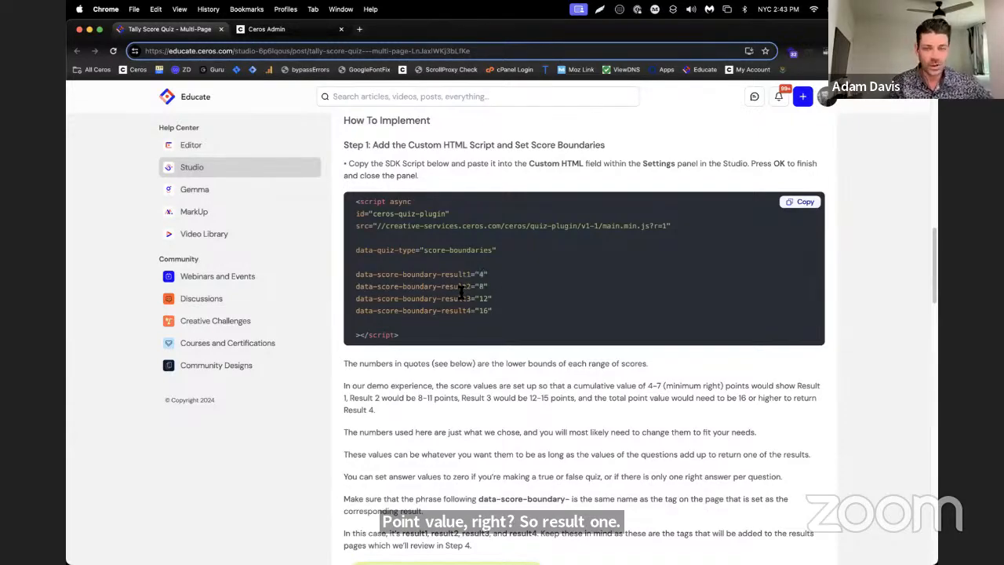
drag(474, 299, 492, 299)
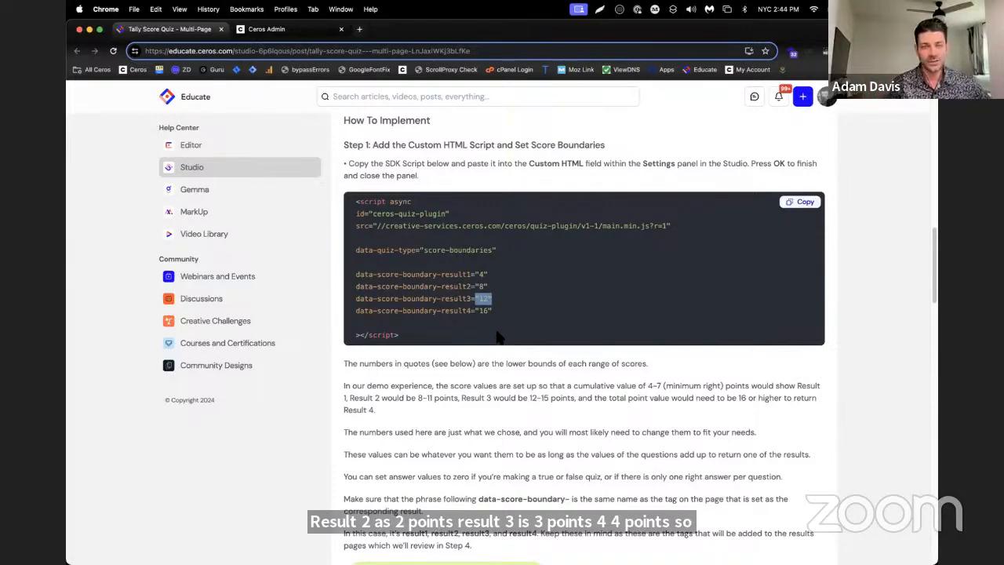
Create a blank-canvas experience named TS MP in the Quiz Webinar project
click(270, 33)
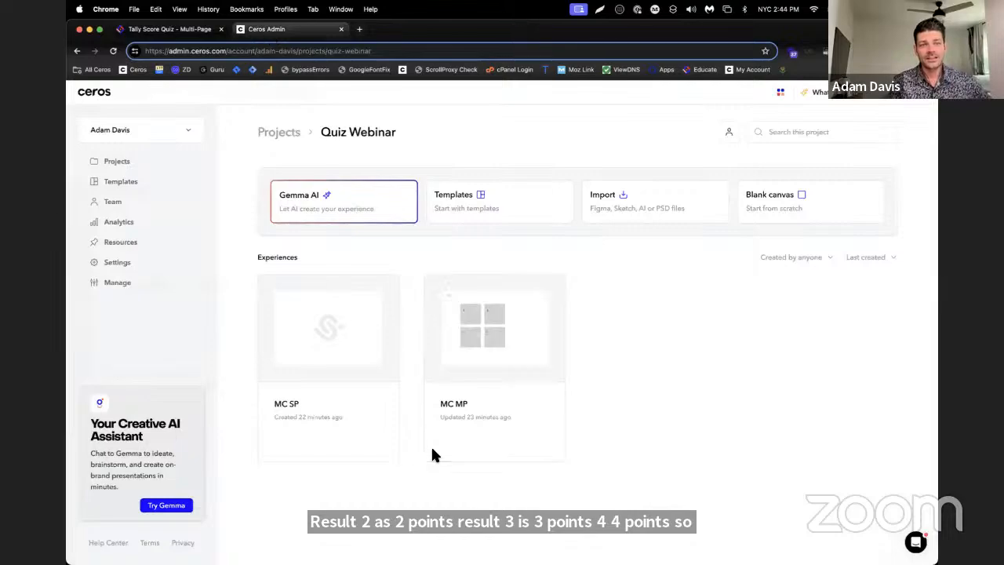
click(812, 221)
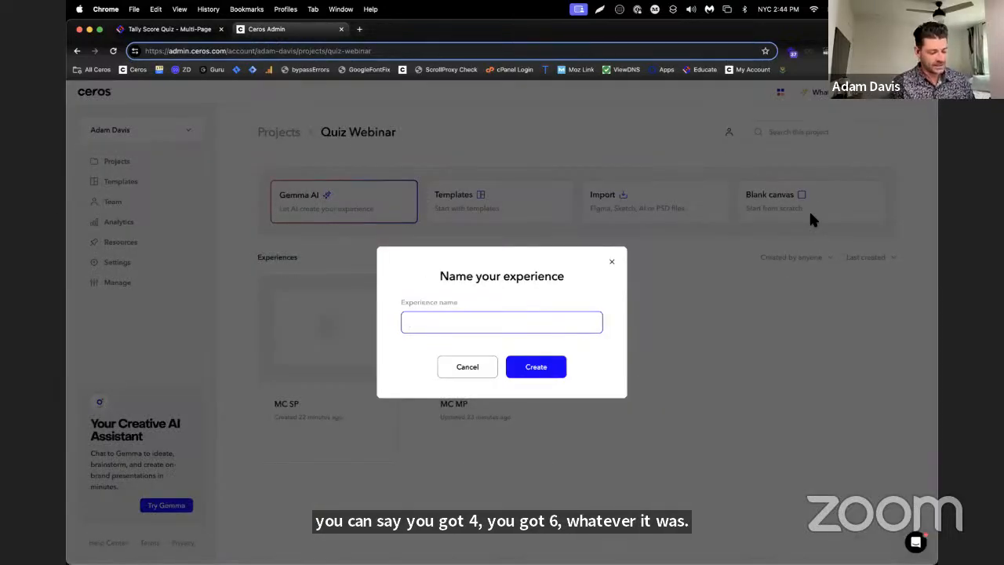
text(TS)
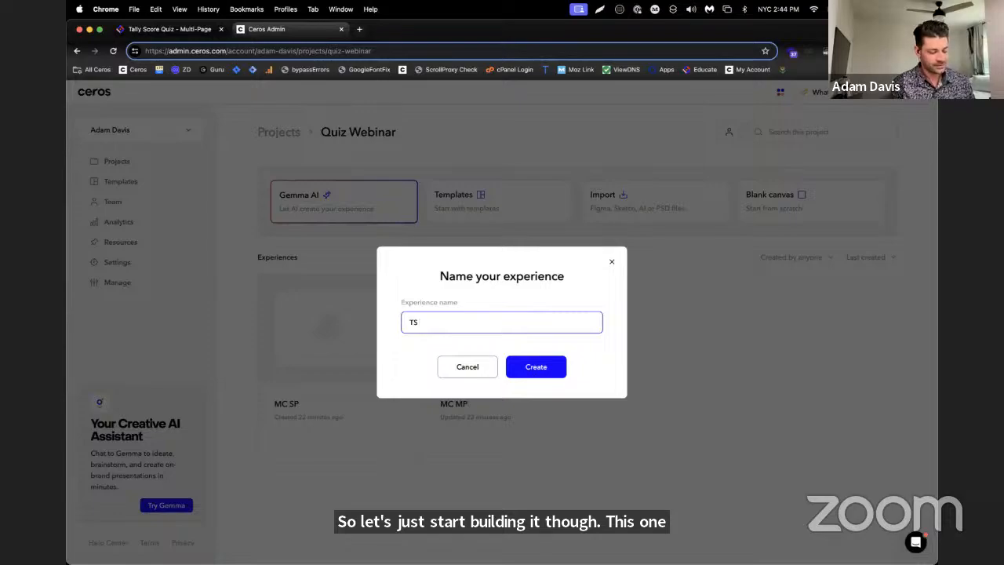
text( MC)
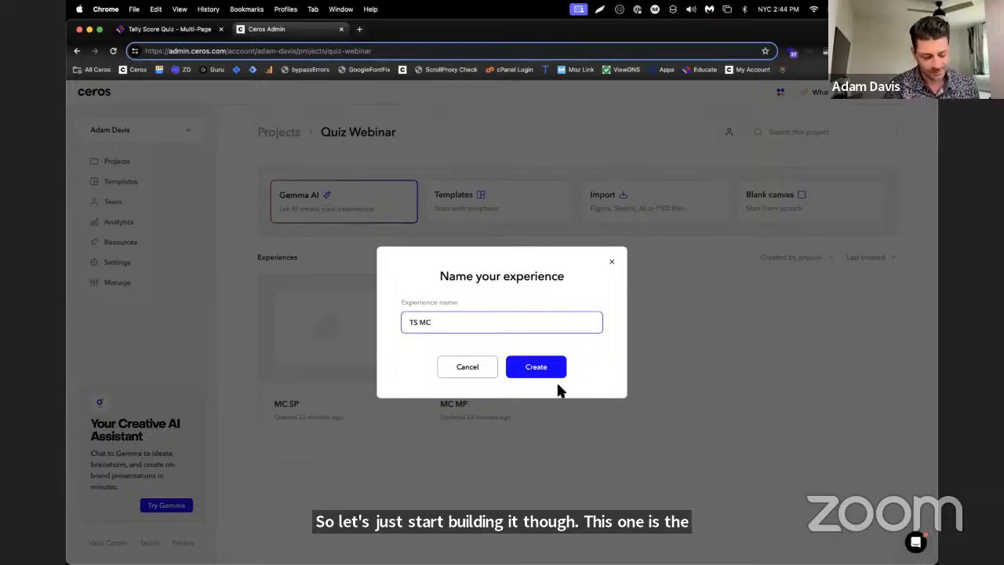
key(BackSpace)
text(P)
click(555, 366)
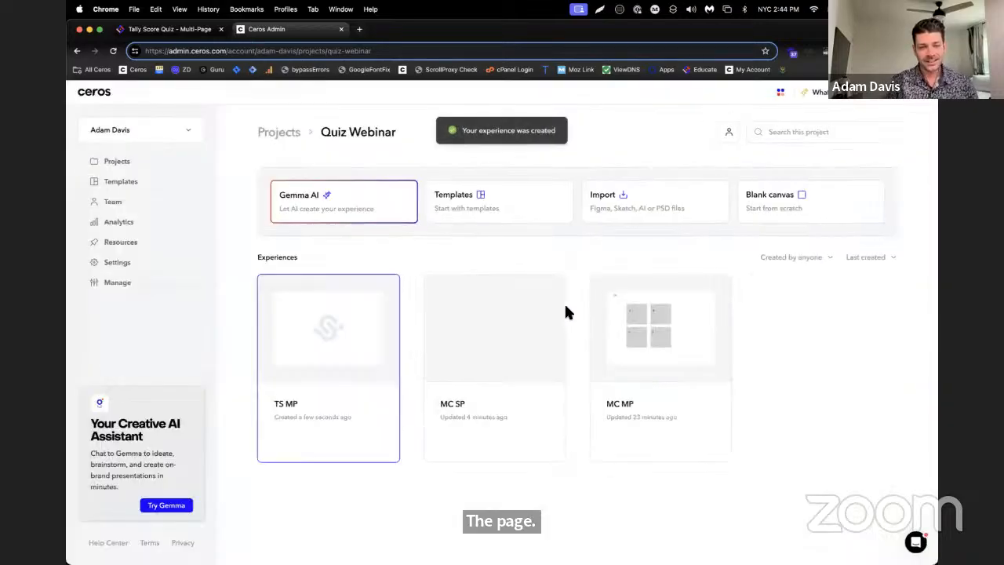
click(316, 329)
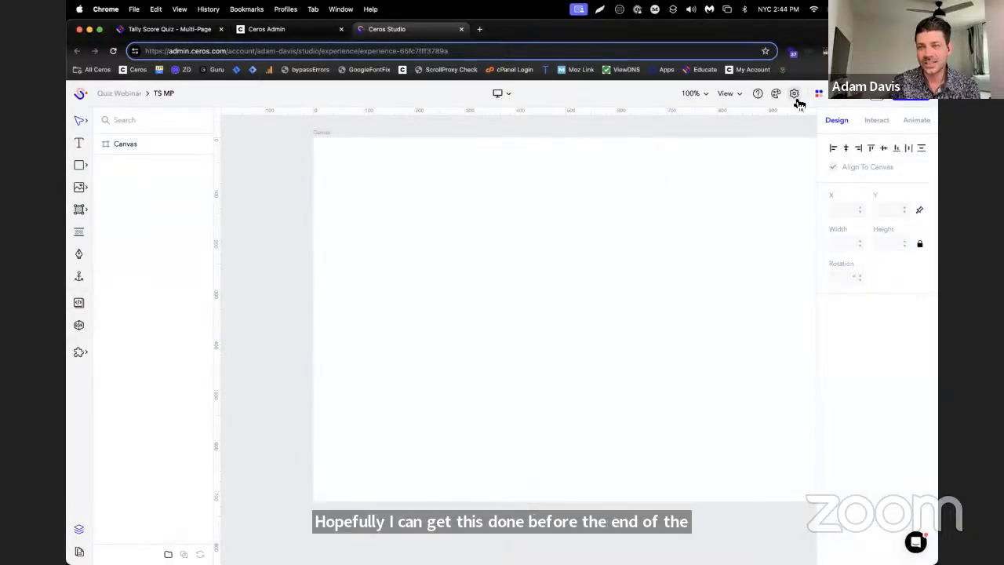
Paste the copied score-boundaries script into the experience's Custom HTML setting and save the settings
click(793, 94)
click(337, 218)
right_click(542, 331)
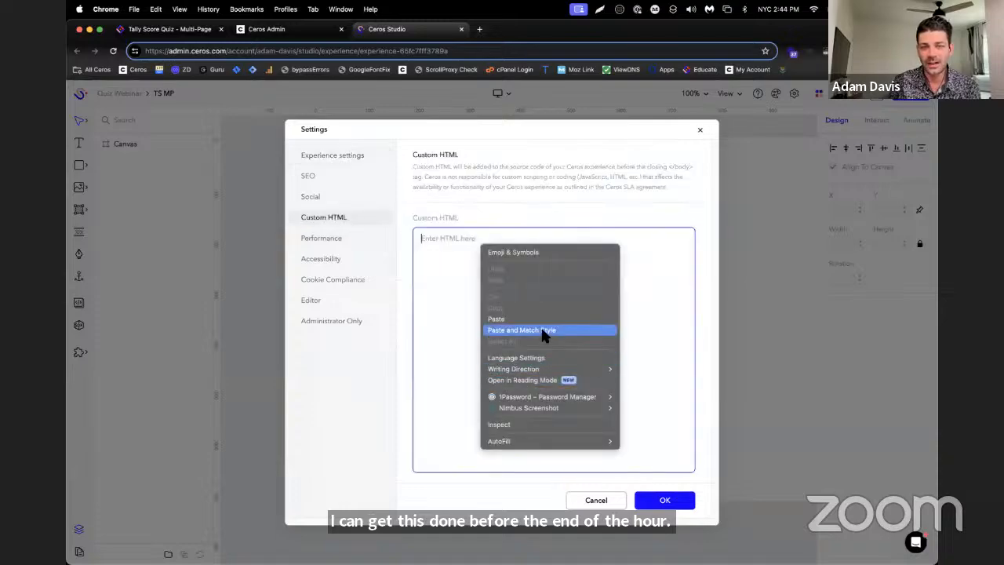
click(542, 318)
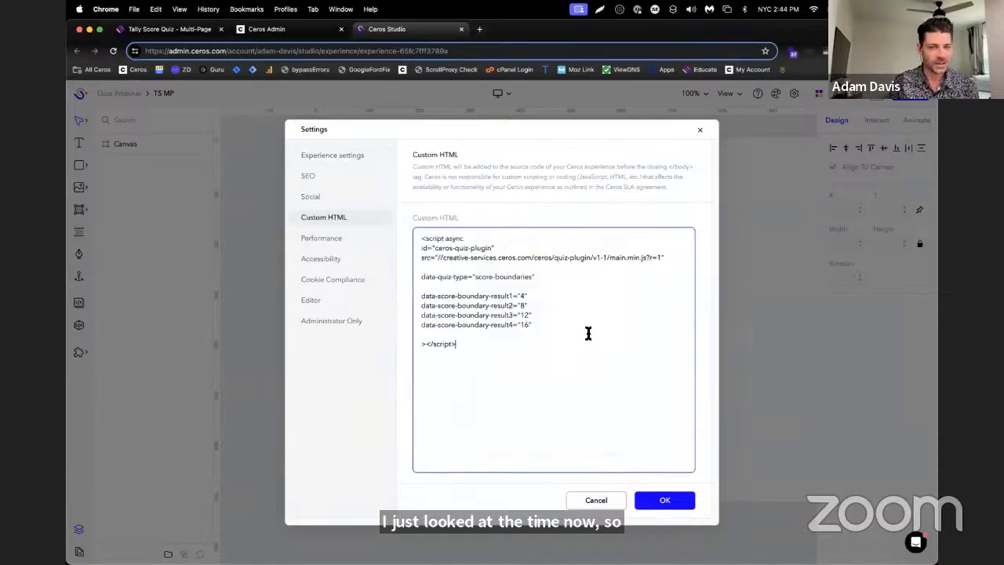
click(574, 124)
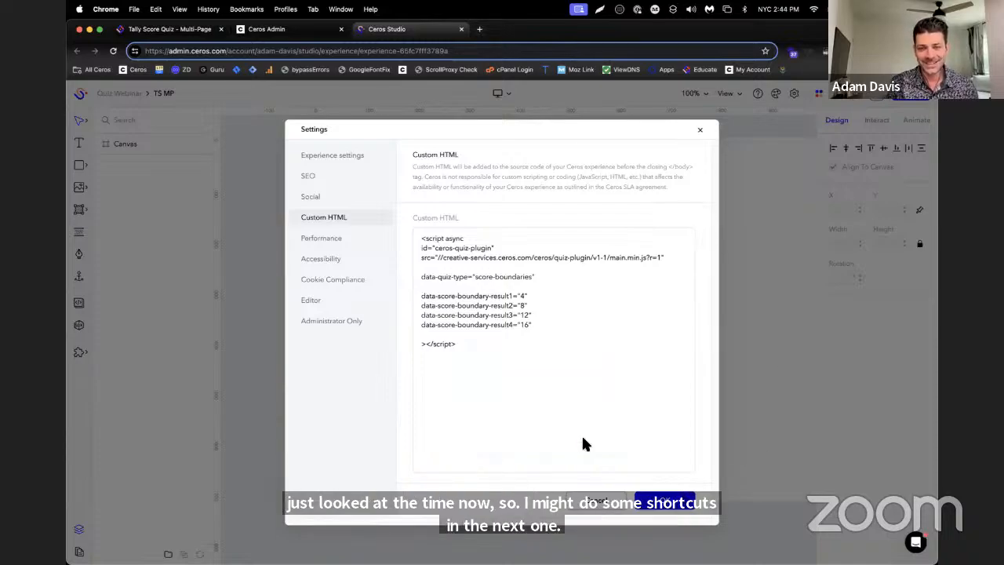
click(581, 291)
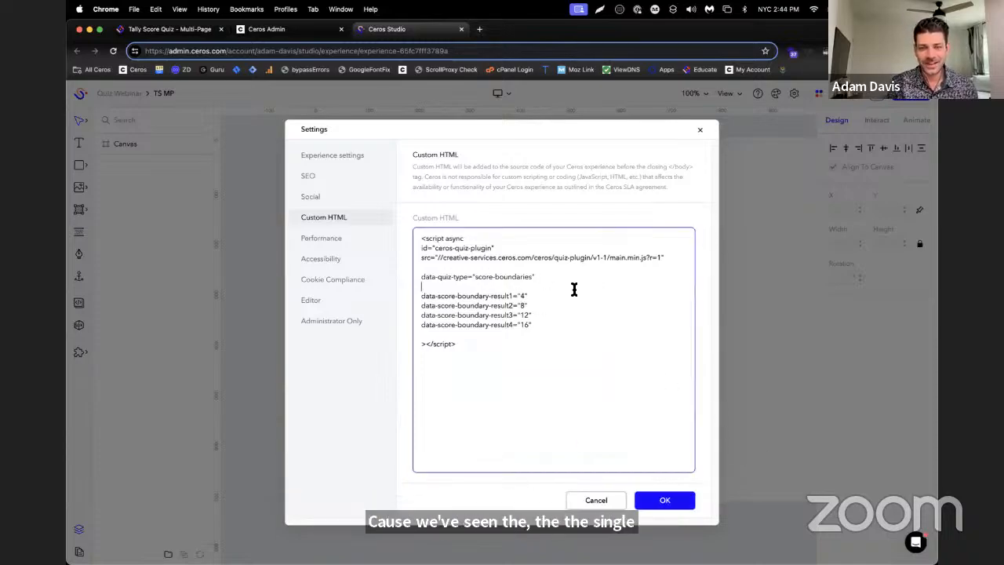
click(663, 502)
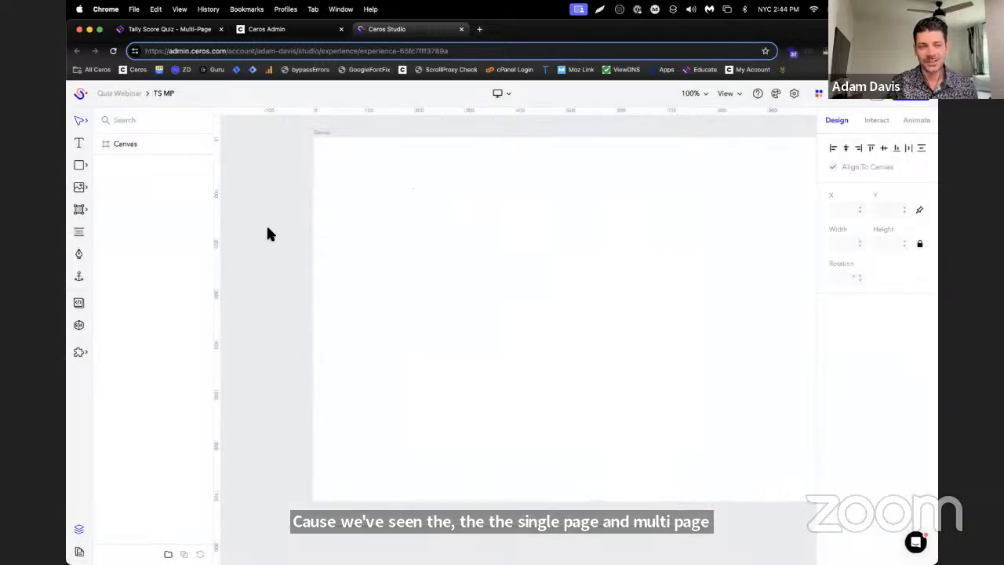
Draw a grey square about 251 px wide on the canvas and copy it into a two-by-two grid of four squares
click(83, 162)
click(105, 164)
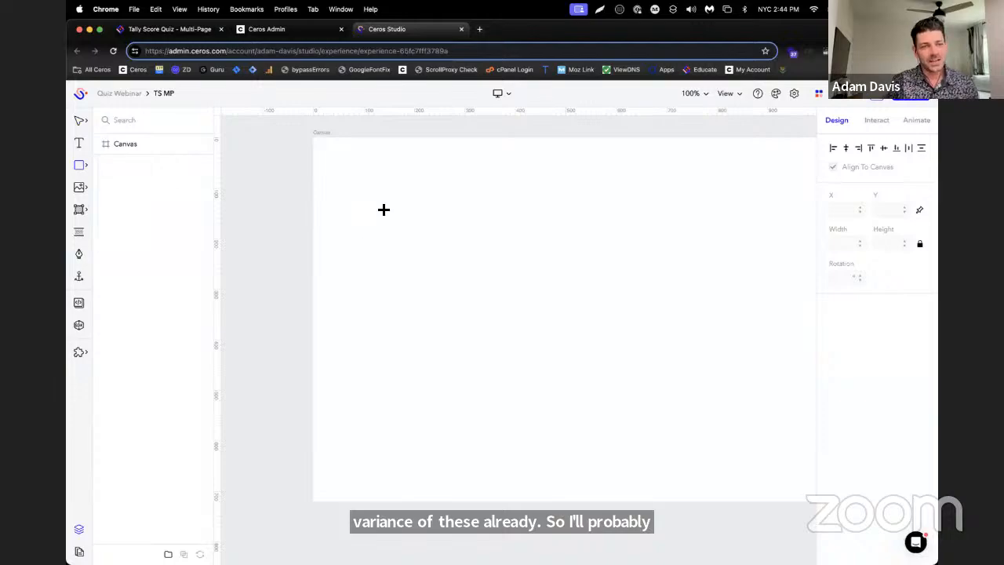
mouse_move(442, 222)
mouse_down()
mouse_move(596, 285)
mouse_move(569, 300)
mouse_up()
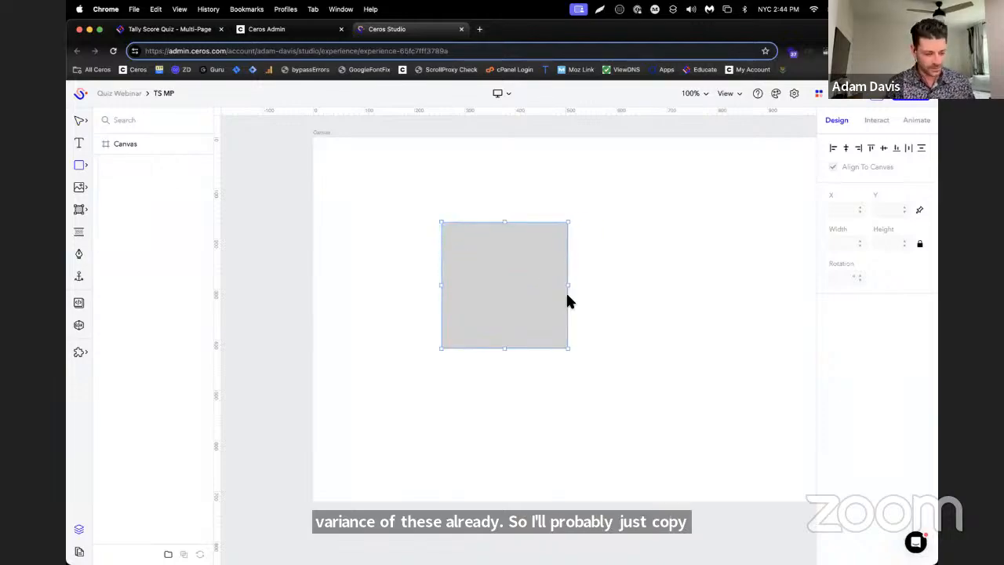
key(super+c)
key(super+v)
drag(491, 284, 518, 434)
key(super+v)
key(super+v)
drag(525, 288, 665, 424)
Add text boxes reading 1 on the grid's upper-left square and 2 on the upper-right square
click(79, 143)
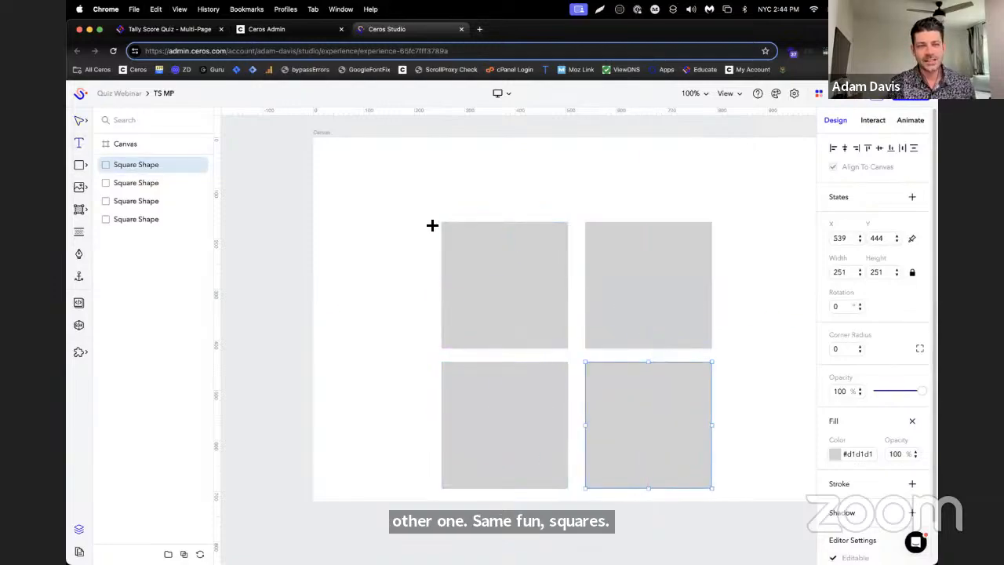
drag(461, 240, 540, 300)
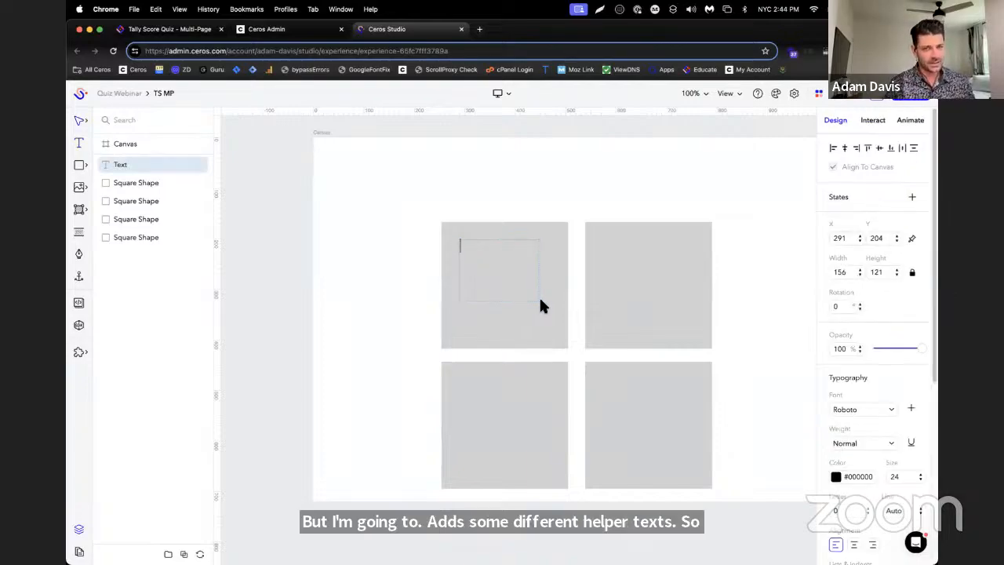
text(1)
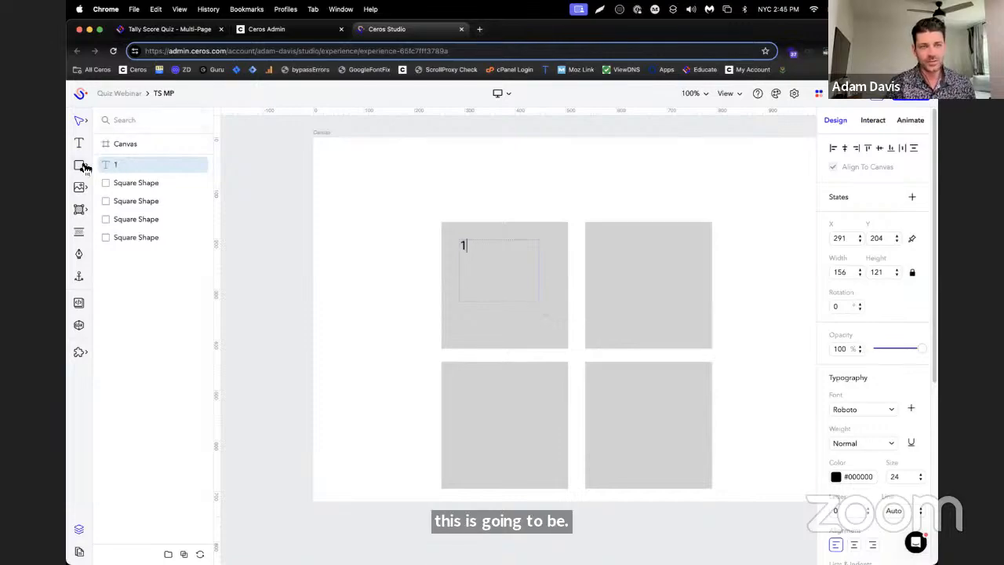
click(79, 143)
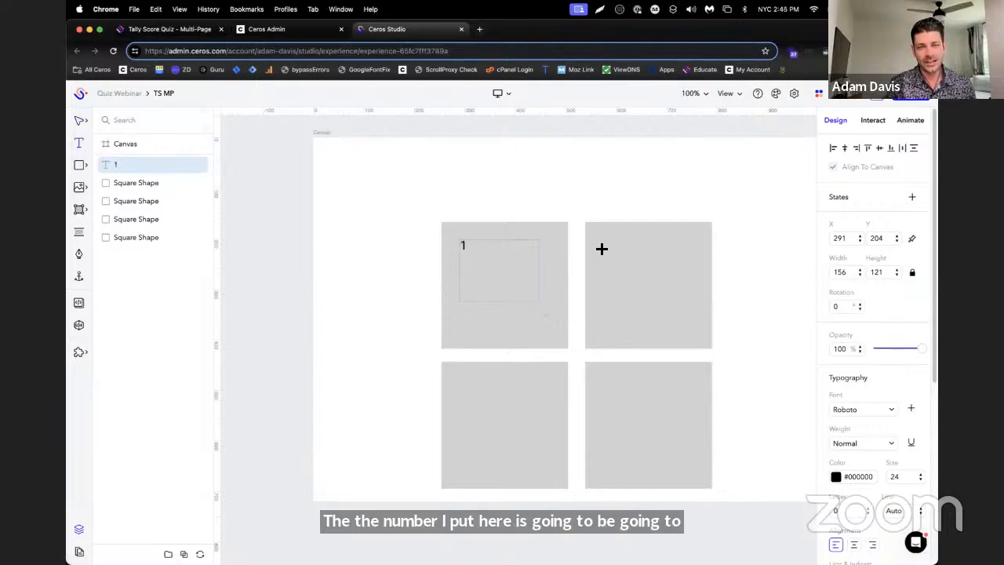
drag(601, 248, 667, 308)
text(2)
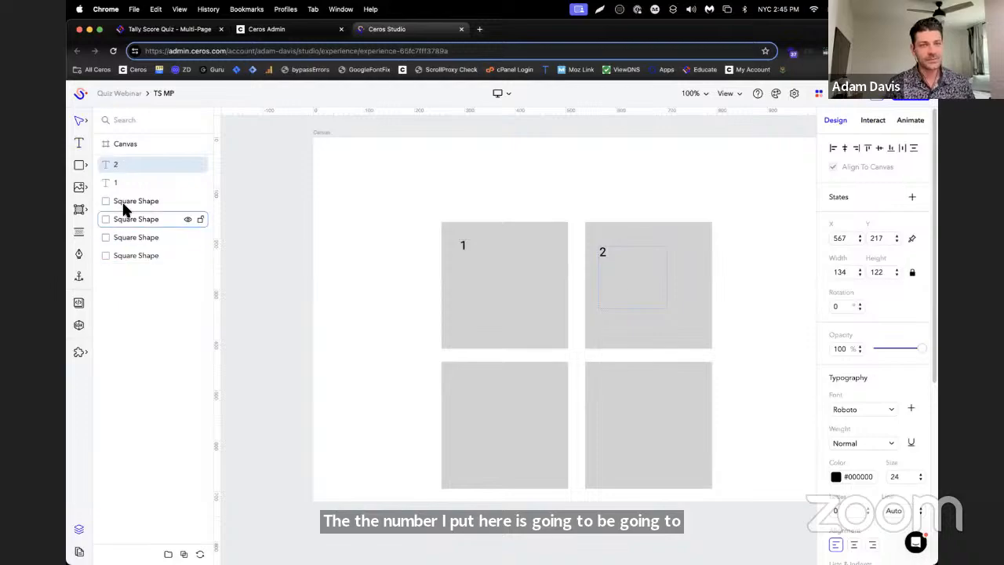
Add text boxes reading 3 on the grid's lower-left square and 4 on the lower-right square
click(85, 143)
drag(453, 388, 505, 437)
text(3)
click(84, 147)
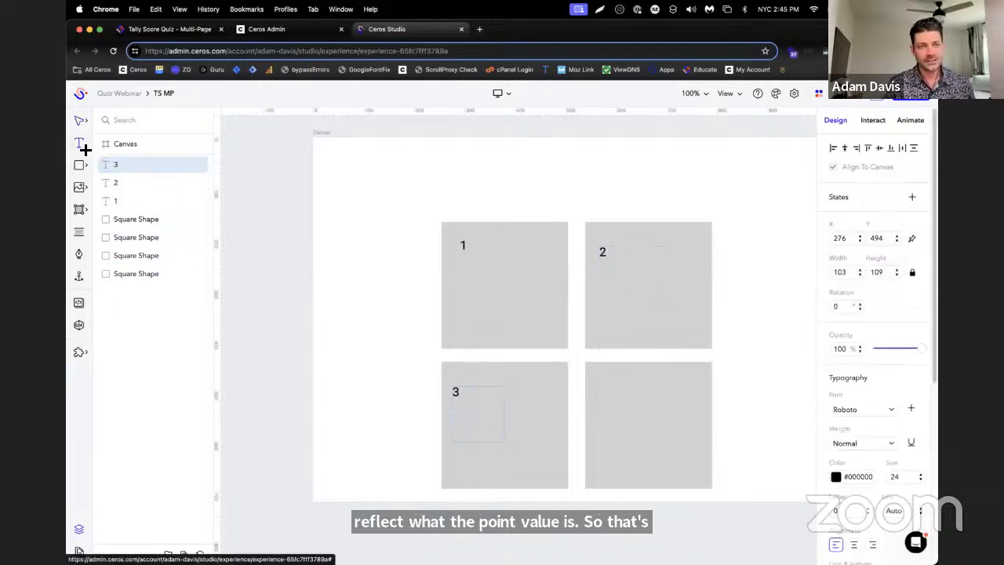
drag(594, 380, 642, 435)
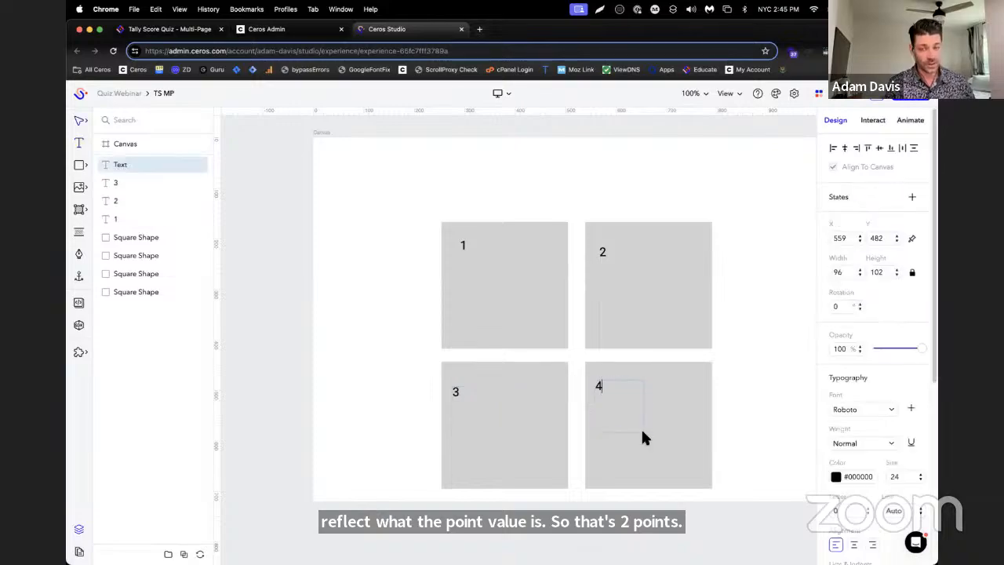
text(4)
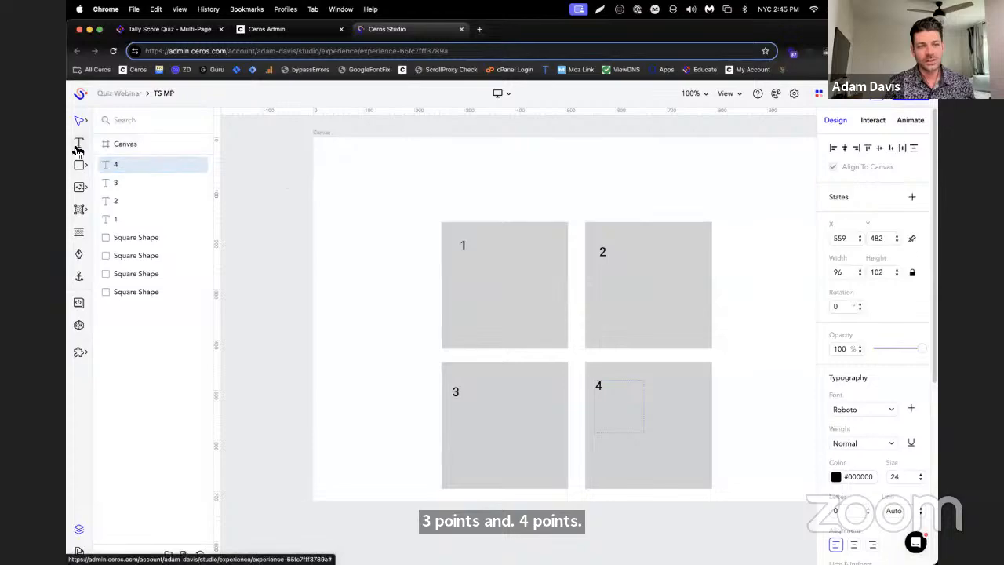
Add a text box about 233 by 79 px reading Q1 near the canvas's upper-left corner
click(79, 146)
drag(342, 158, 463, 200)
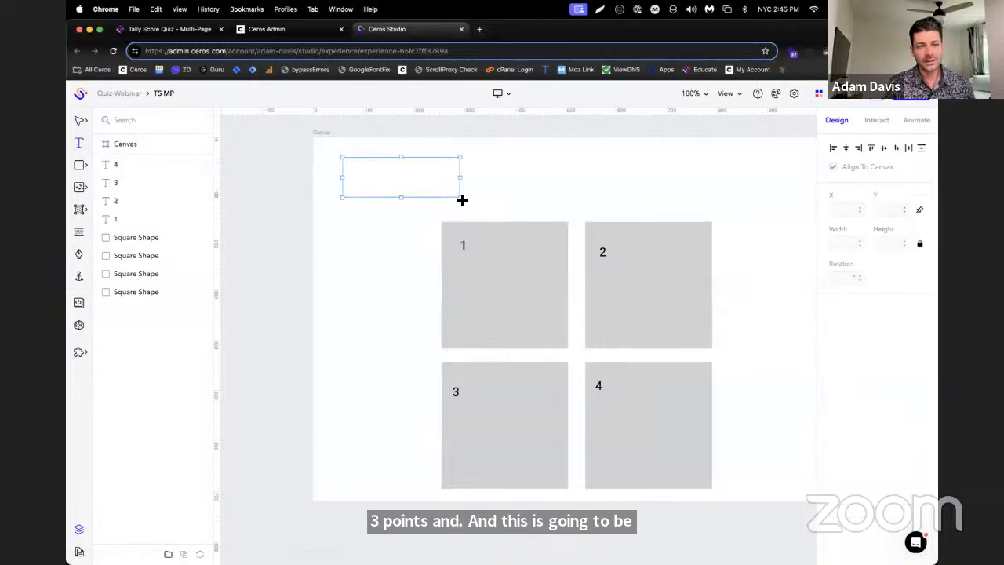
text(Q1)
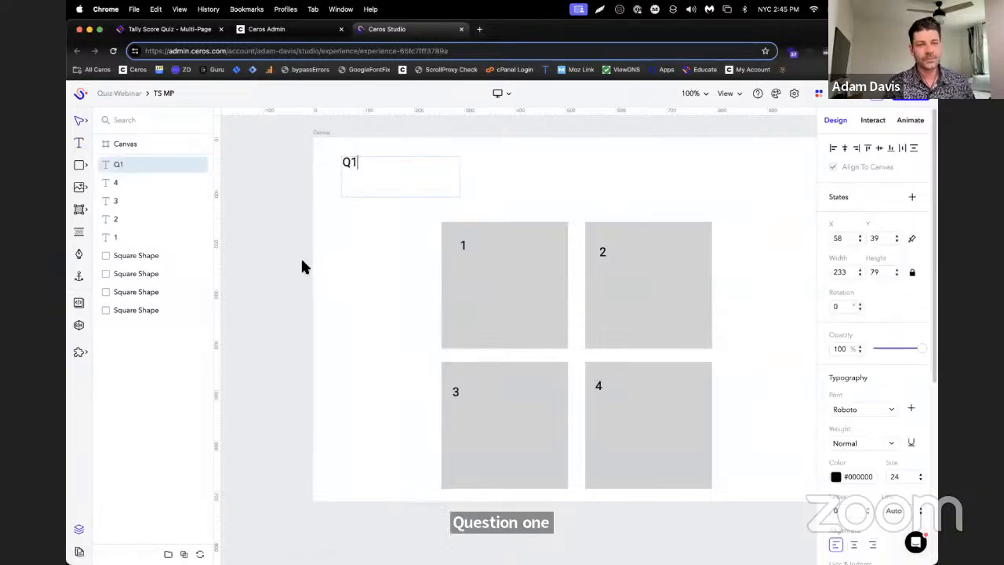
Draw a hotspot about 272 by 274 px over square 1 and paste three copies of it
scroll(269, 282, down, 1)
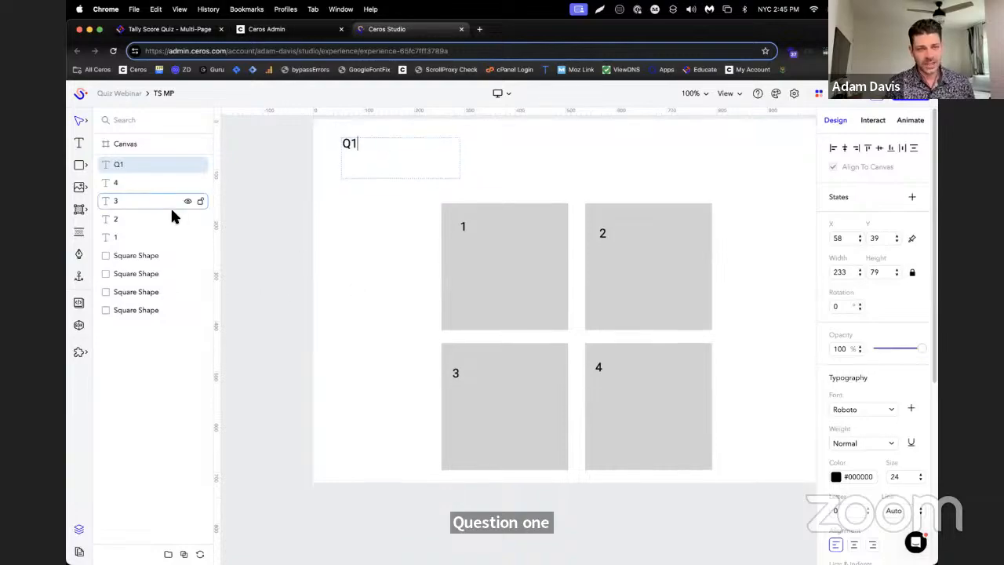
click(81, 209)
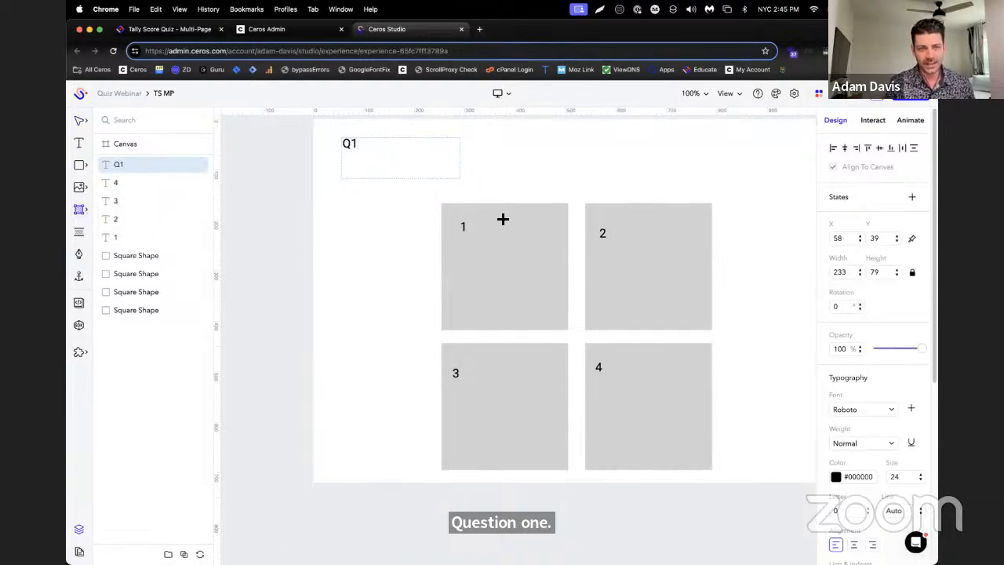
mouse_move(437, 197)
mouse_down()
mouse_move(592, 343)
mouse_move(573, 336)
mouse_up()
key(super+c)
key(super+v)
key(super+v)
key(super+v)
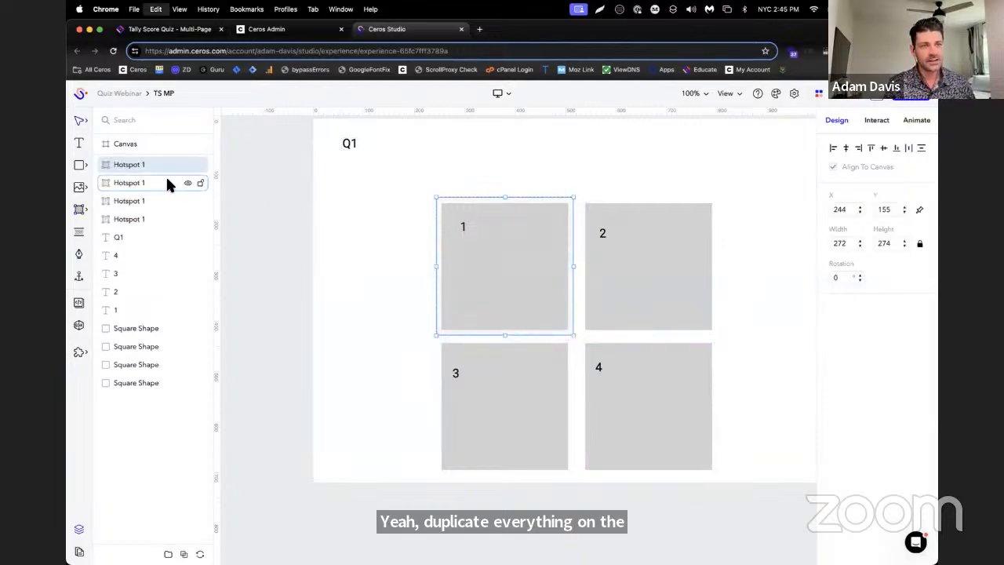
Move the three copied hotspots over squares 2, 3 and 4, one on each square
click(157, 183)
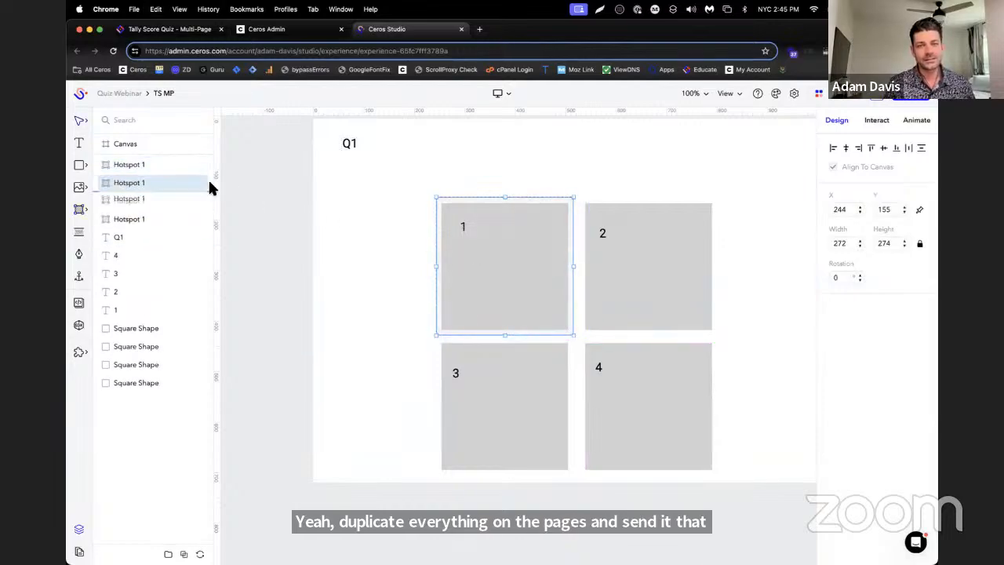
drag(545, 244, 686, 240)
click(122, 201)
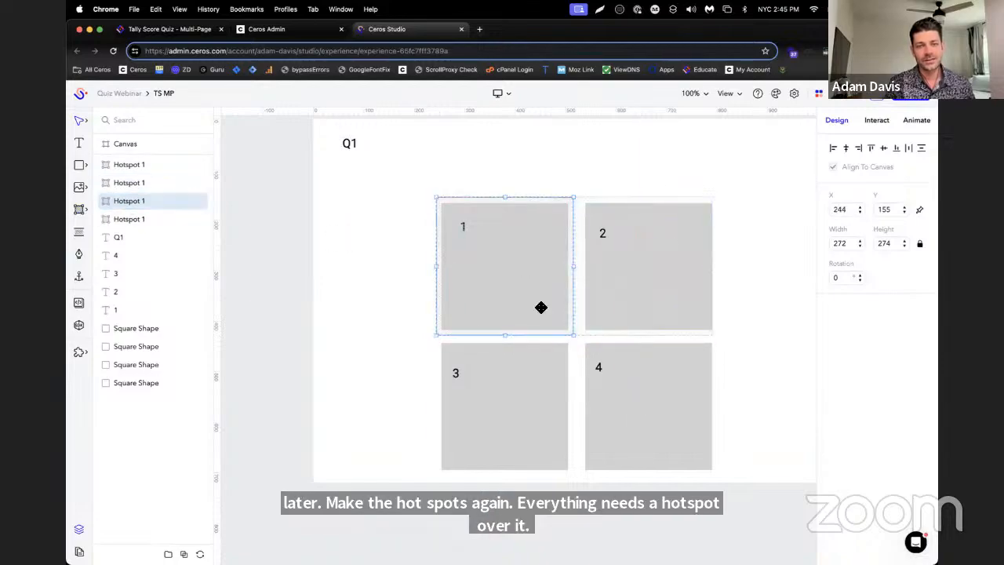
drag(541, 305, 538, 408)
drag(125, 216, 624, 423)
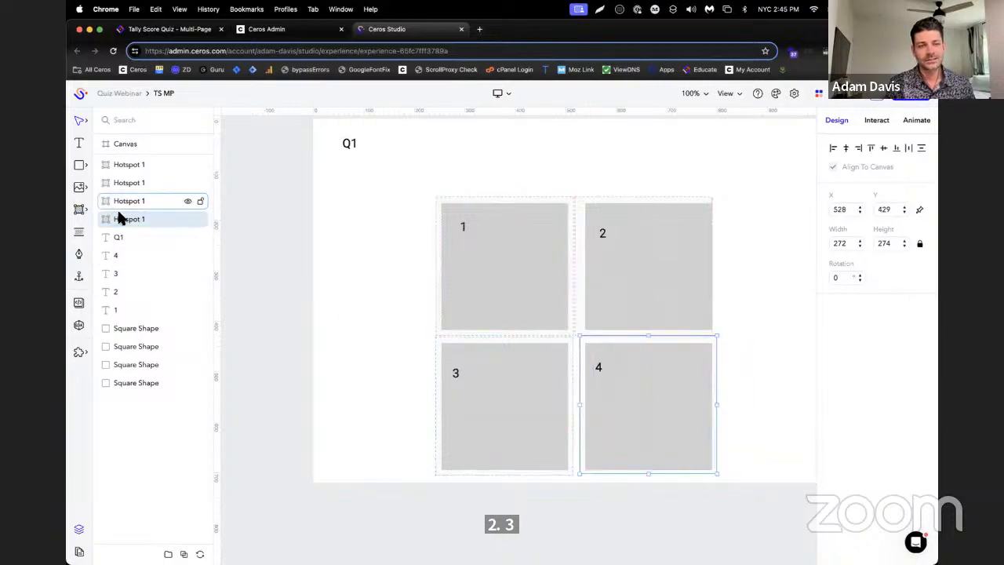
Rename the hotspot layers over squares 4 and 3 as Hotspot 4 and Hotspot 3
double_click(145, 221)
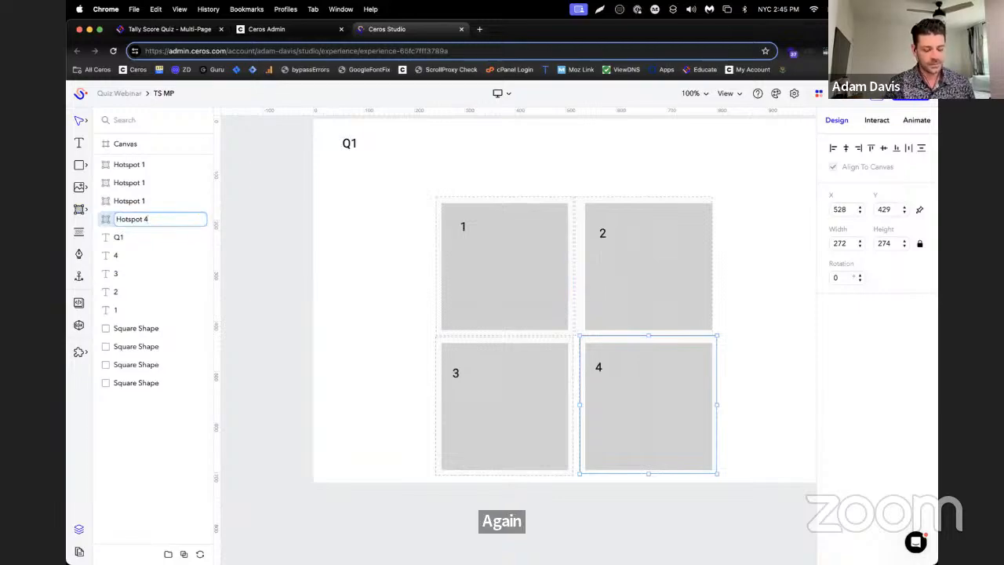
key(Return)
double_click(157, 200)
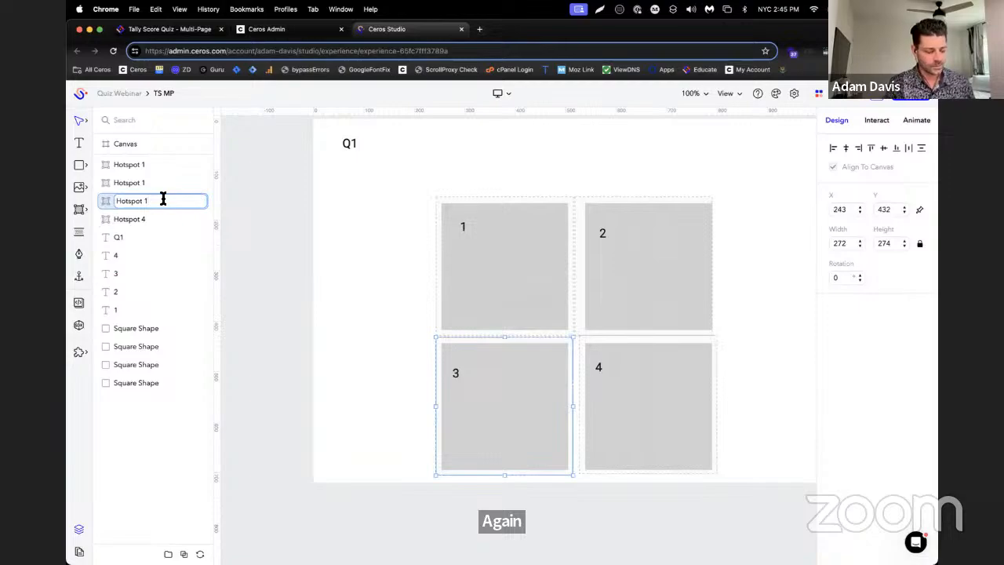
key(BackSpace)
text(3)
key(Return)
Rename the hotspot layer over square 2 as Hotspot 2 and select the hotspot over square 1
double_click(127, 183)
click(165, 184)
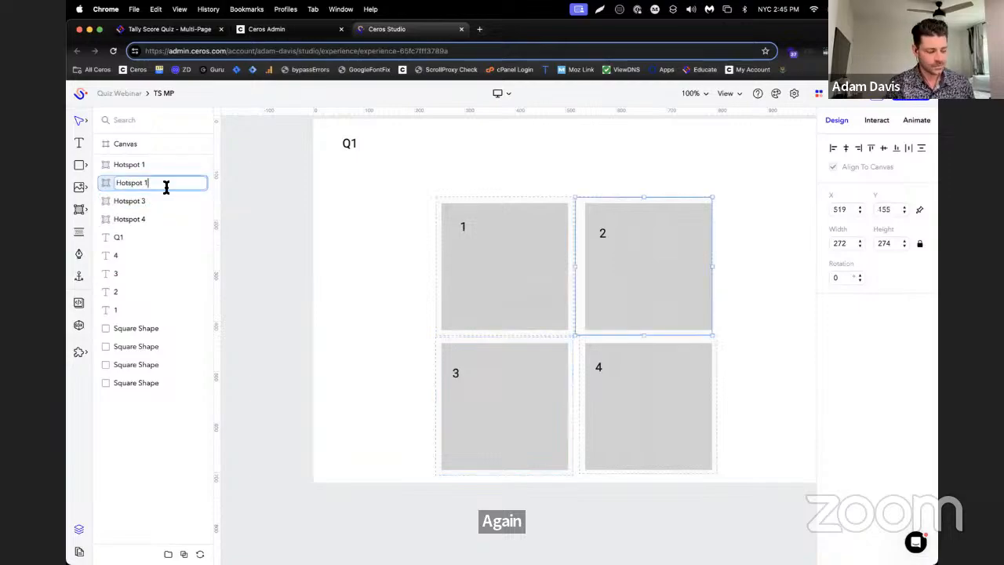
key(BackSpace)
text(2)
key(Return)
click(452, 243)
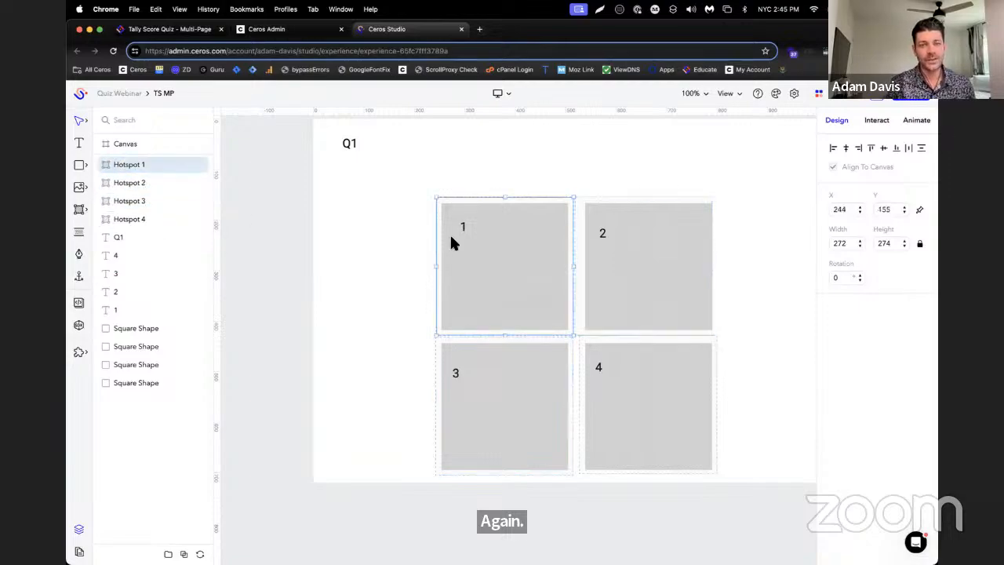
Review Steps 2 and 3 of the Tally Score Quiz article on Ceros Educate, covering quiz assets, answer hotspot tags and click interactions
click(193, 30)
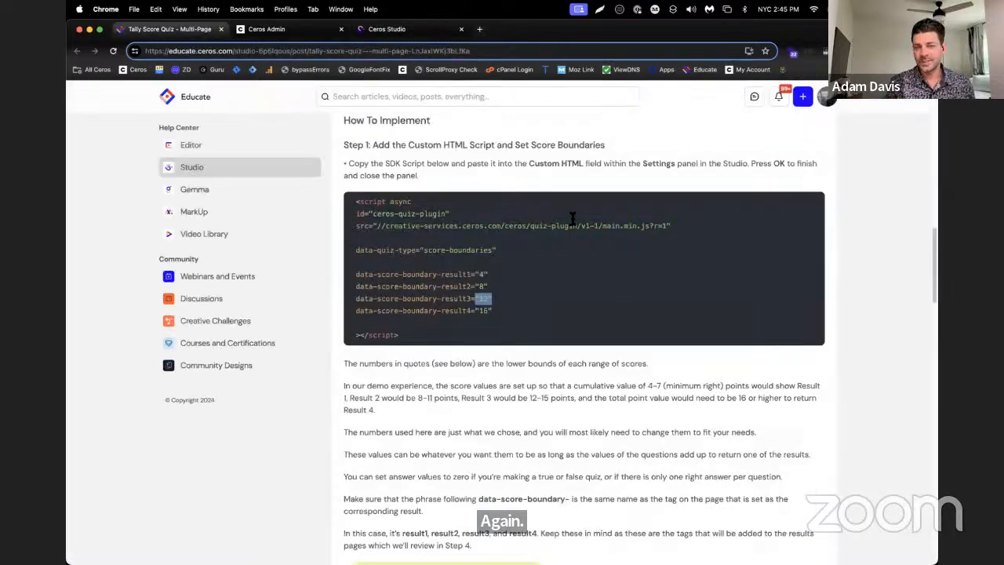
scroll(594, 255, down, 2)
scroll(596, 262, down, 5)
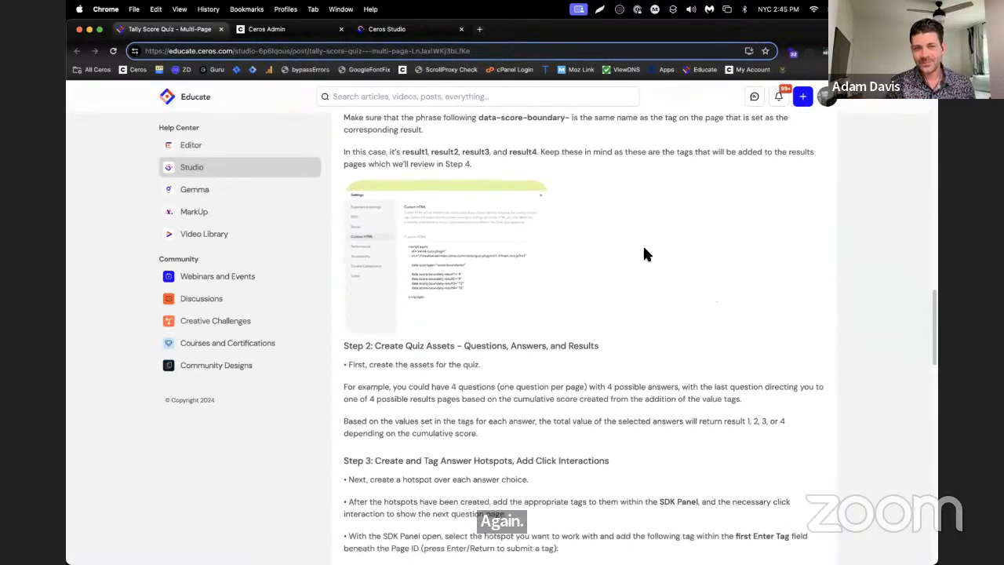
scroll(626, 223, down, 4)
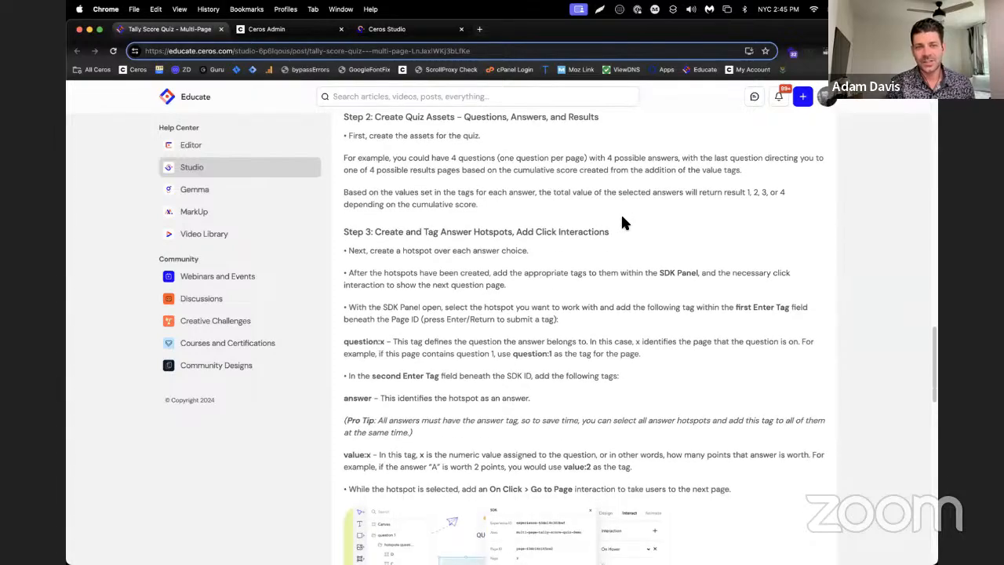
drag(353, 136, 570, 224)
click(580, 212)
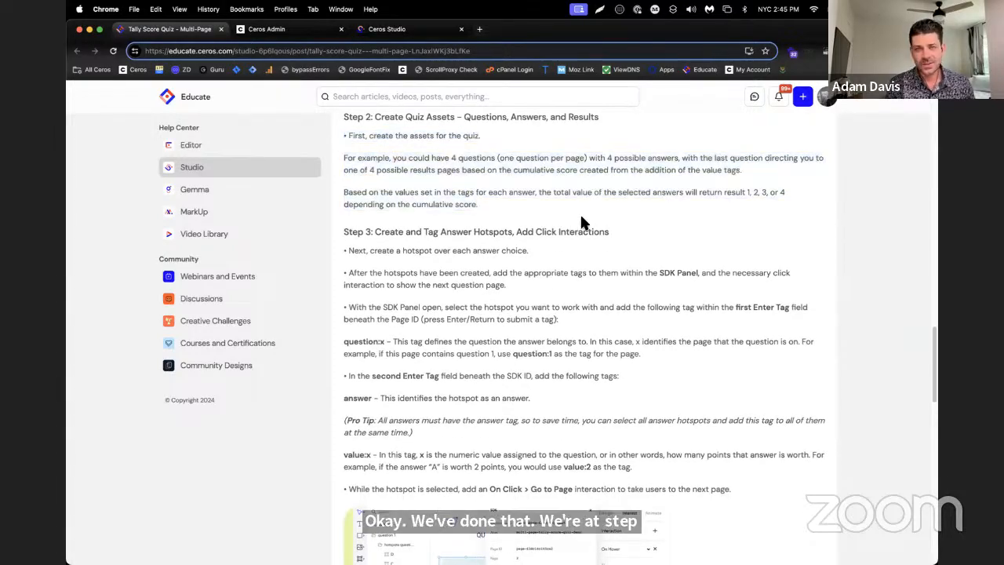
scroll(579, 213, down, 1)
scroll(594, 220, down, 2)
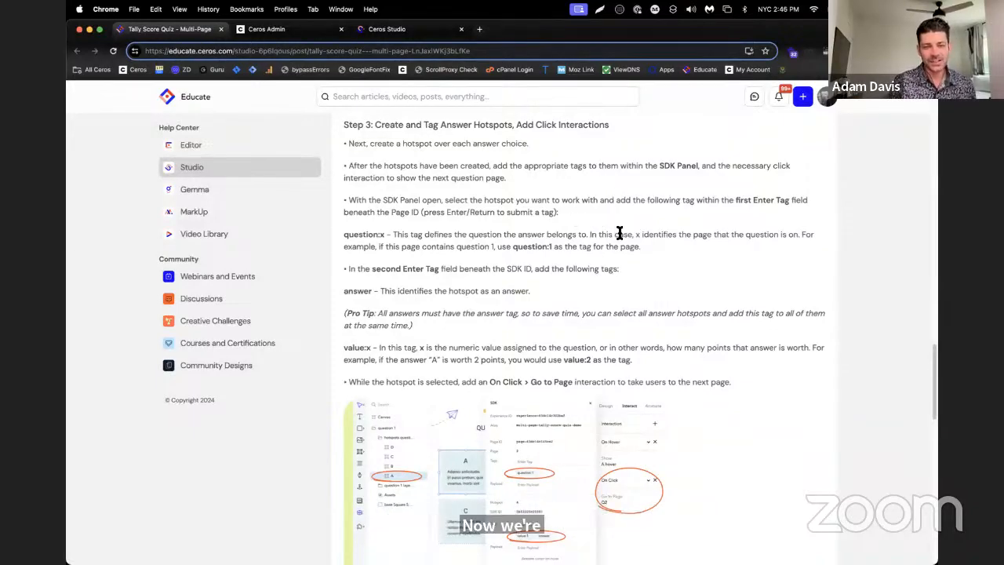
scroll(620, 233, down, 2)
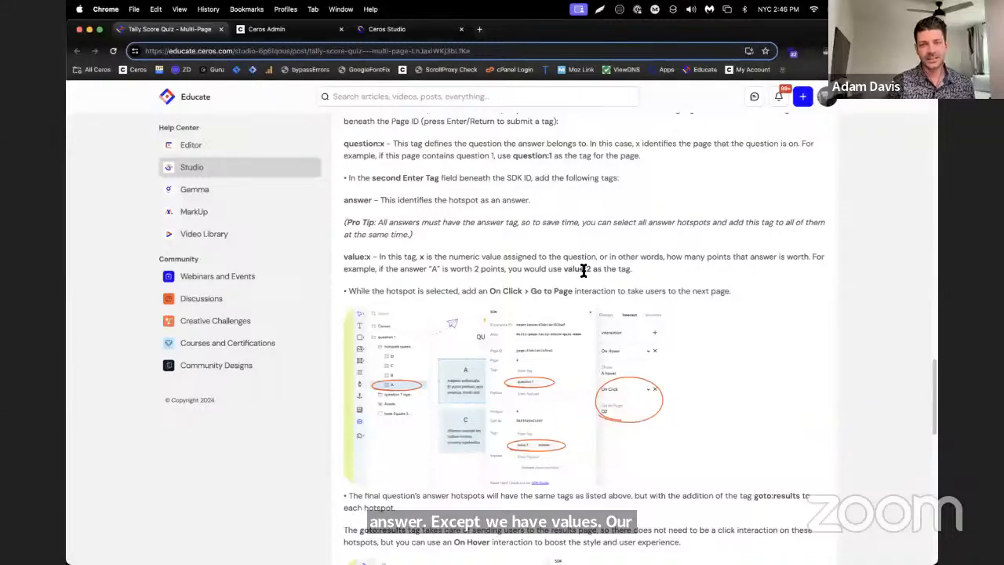
Back in Ceros Studio, add the SDK tag answer to Hotspots 1 through 4 together, checking the article's tagging example
click(398, 33)
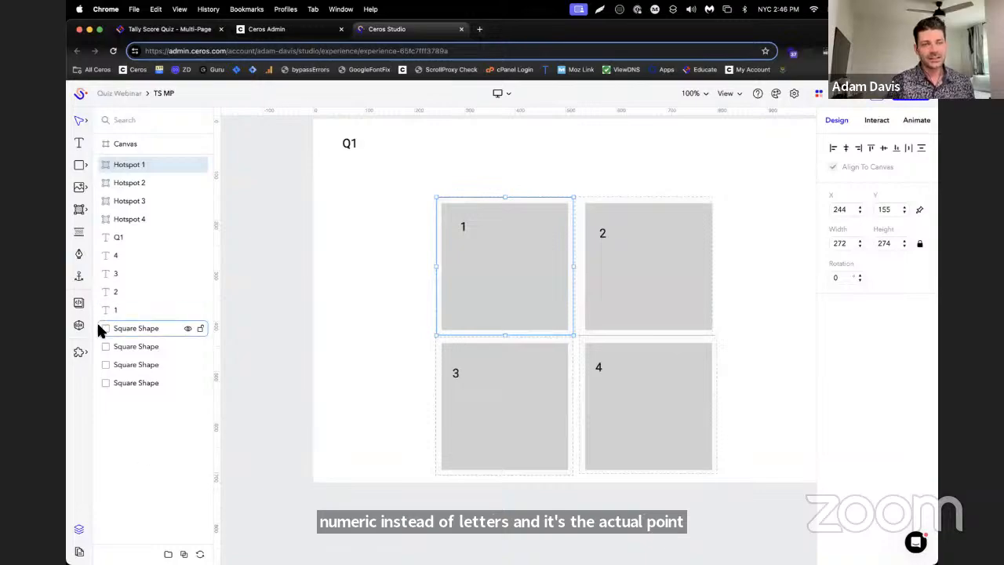
shift+click(131, 218)
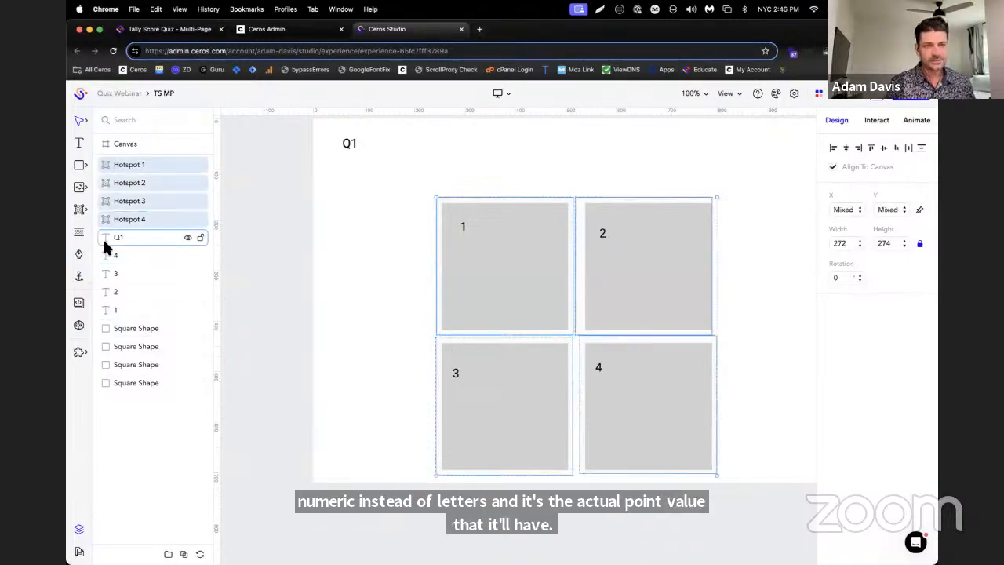
click(171, 29)
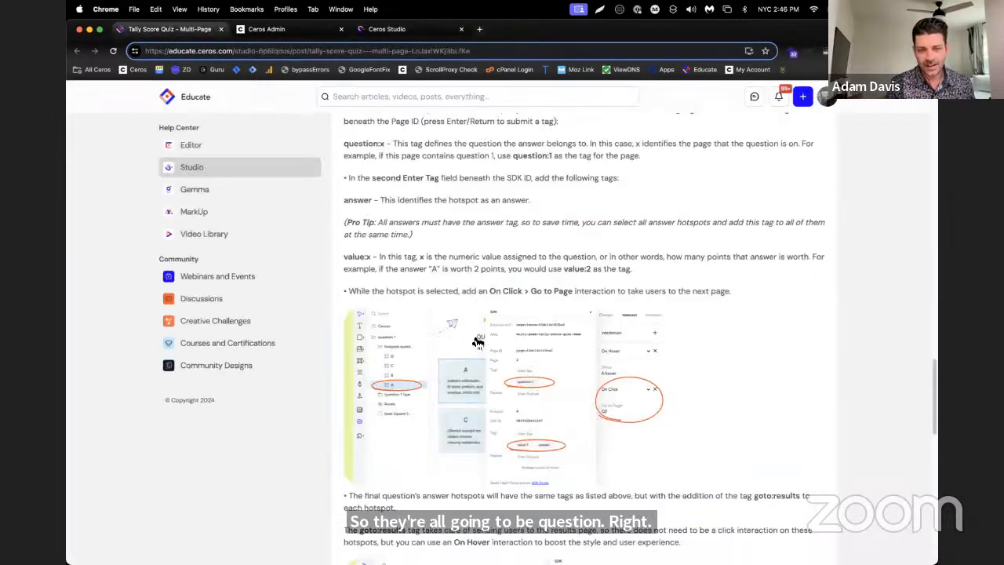
scroll(505, 376, down, 1)
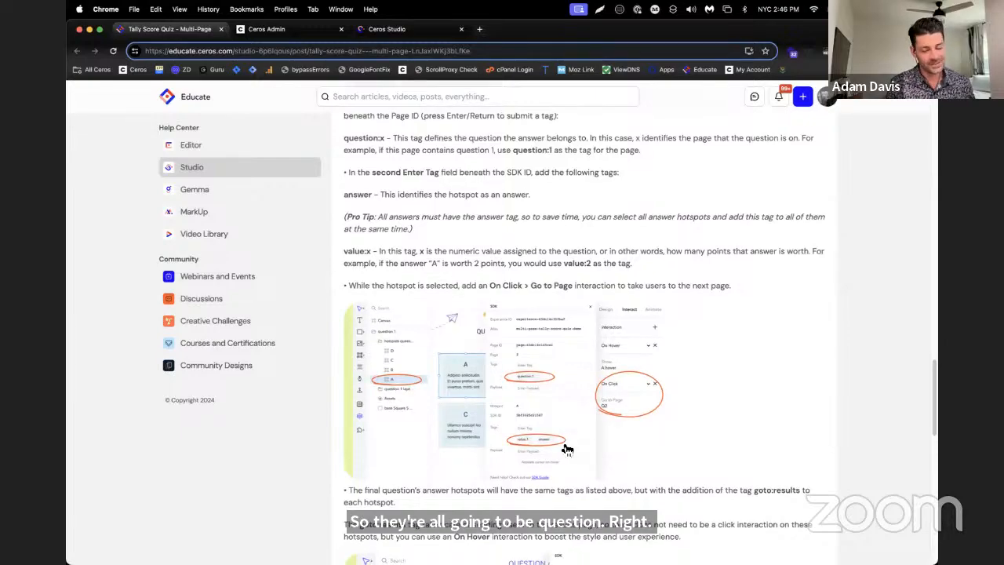
scroll(565, 448, down, 2)
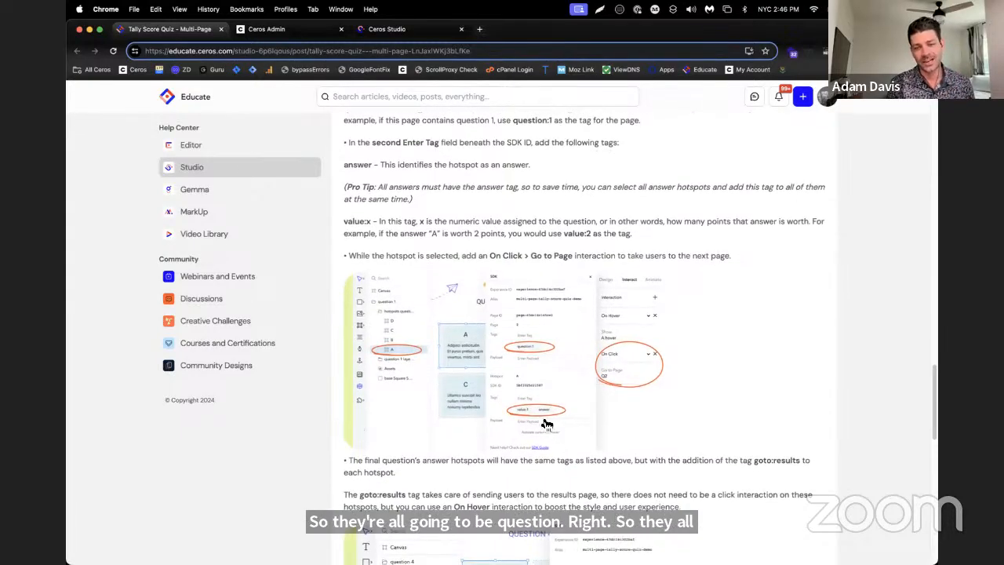
click(384, 31)
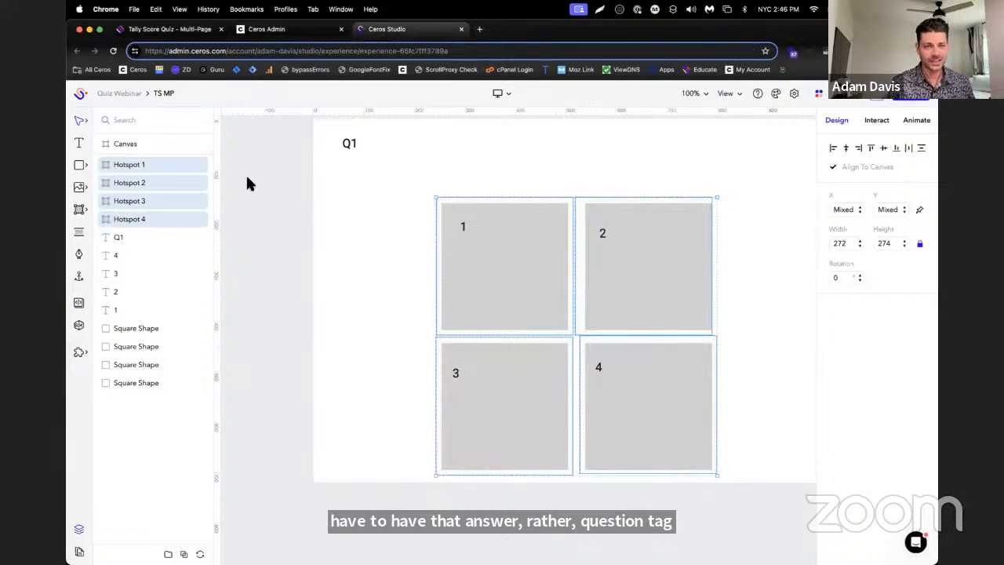
click(78, 322)
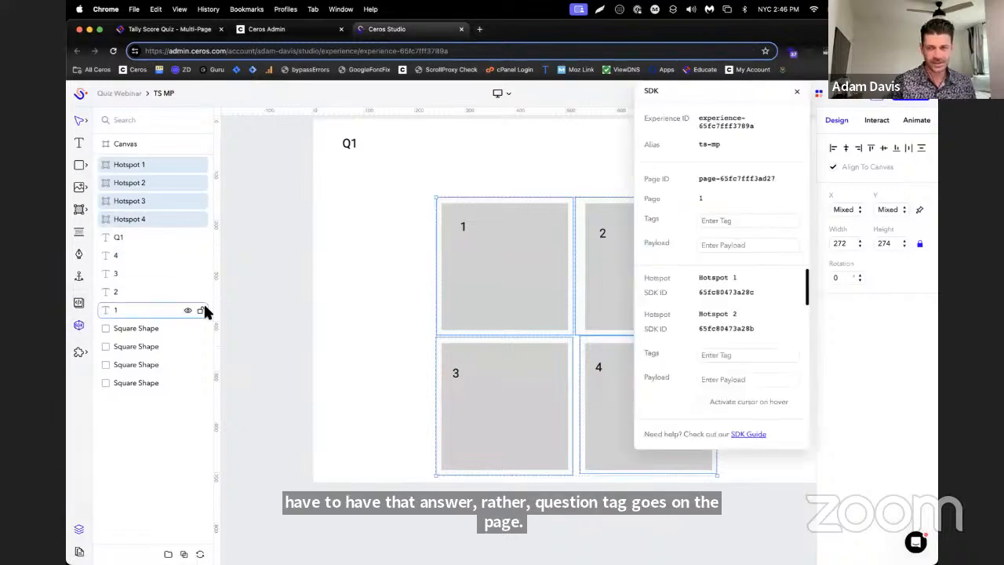
click(745, 357)
text(answer)
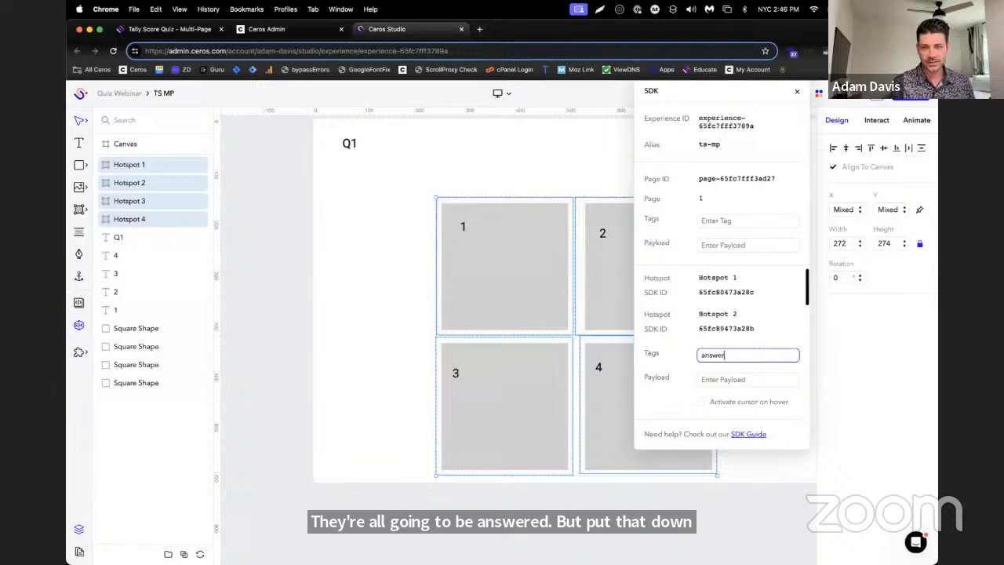
key(Return)
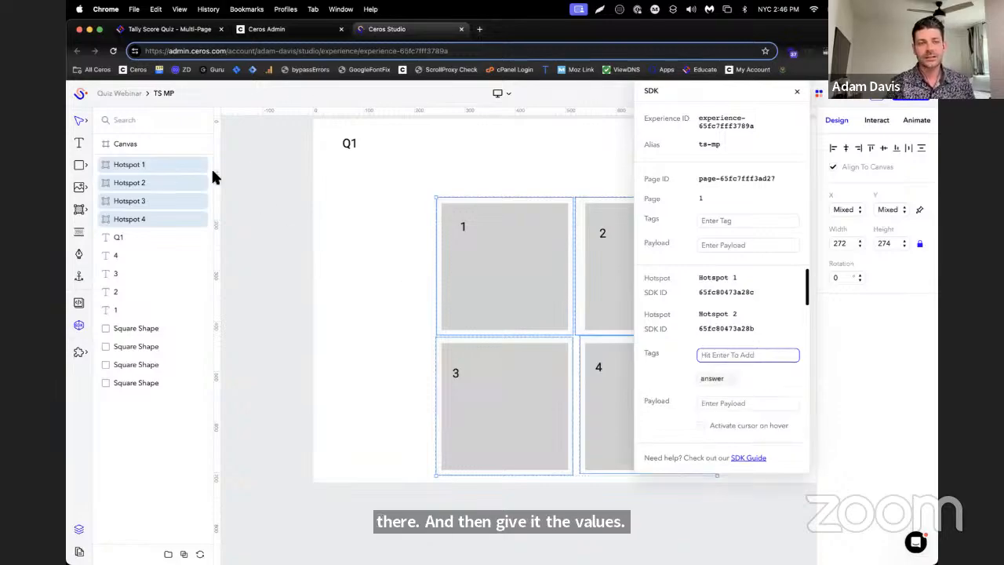
Add the SDK tag value:1 to Hotspot 1 alone
click(151, 164)
click(727, 328)
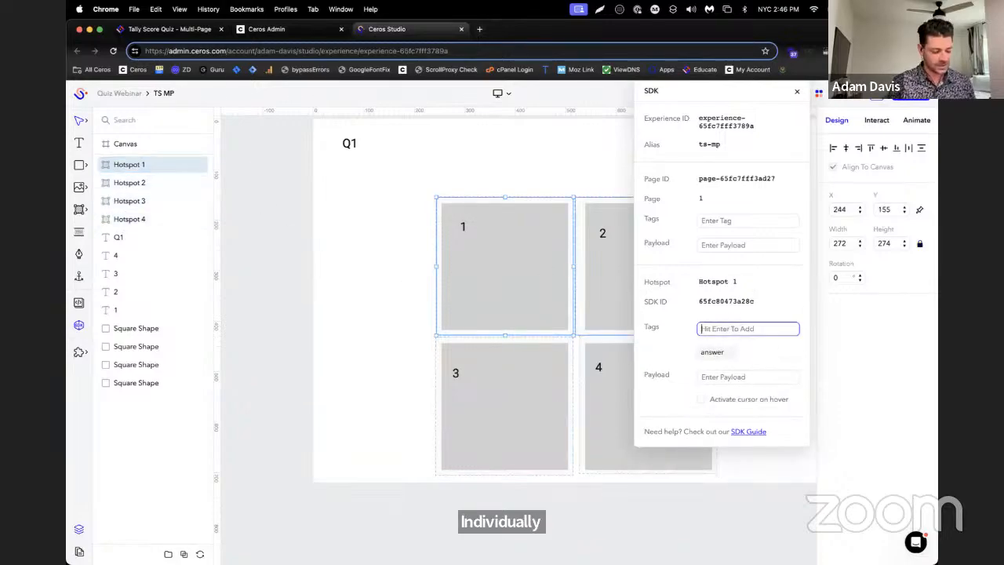
text(value)
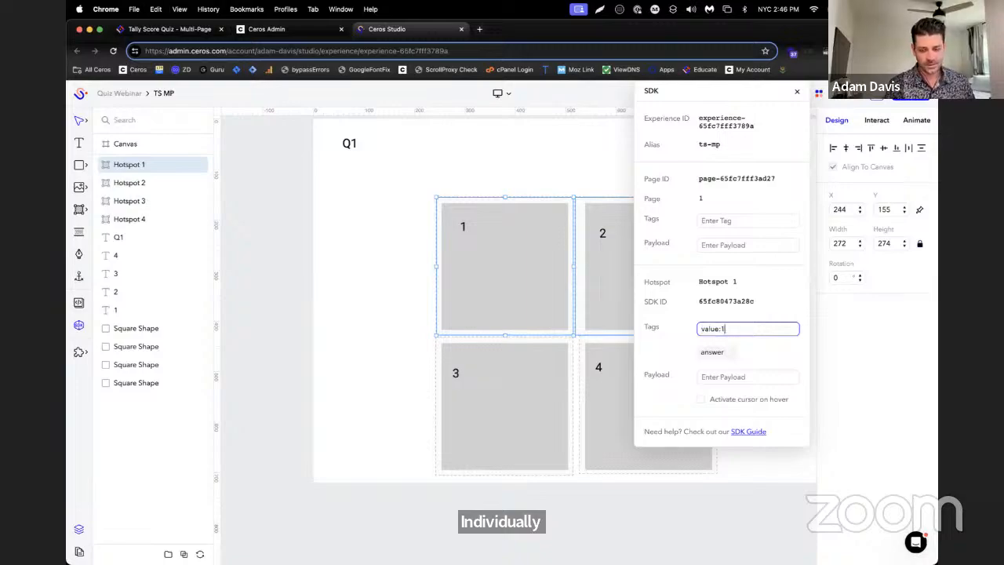
text(:1)
key(Return)
Add the SDK tag value:2 to Hotspot 2
click(110, 183)
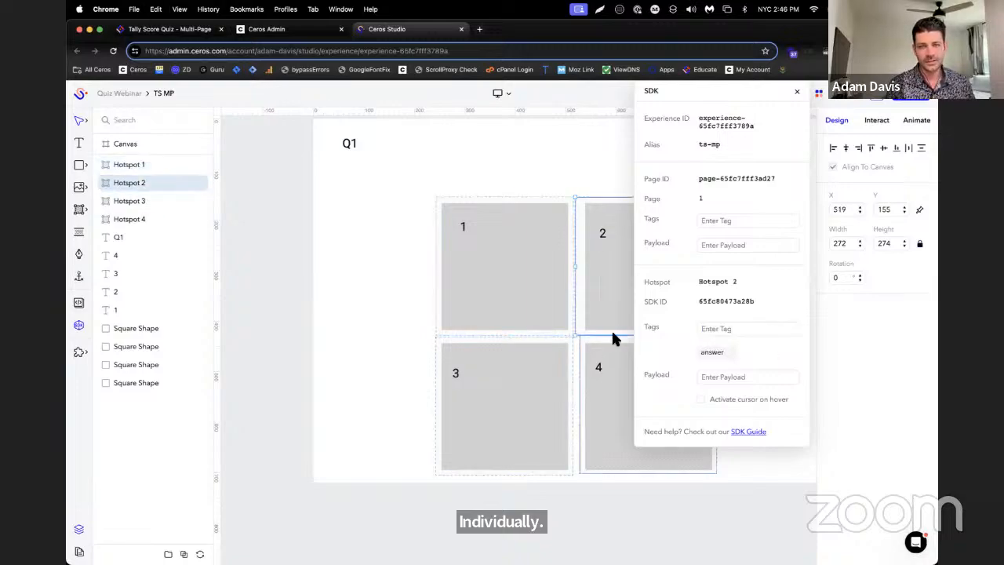
click(728, 328)
text(value:2)
key(Return)
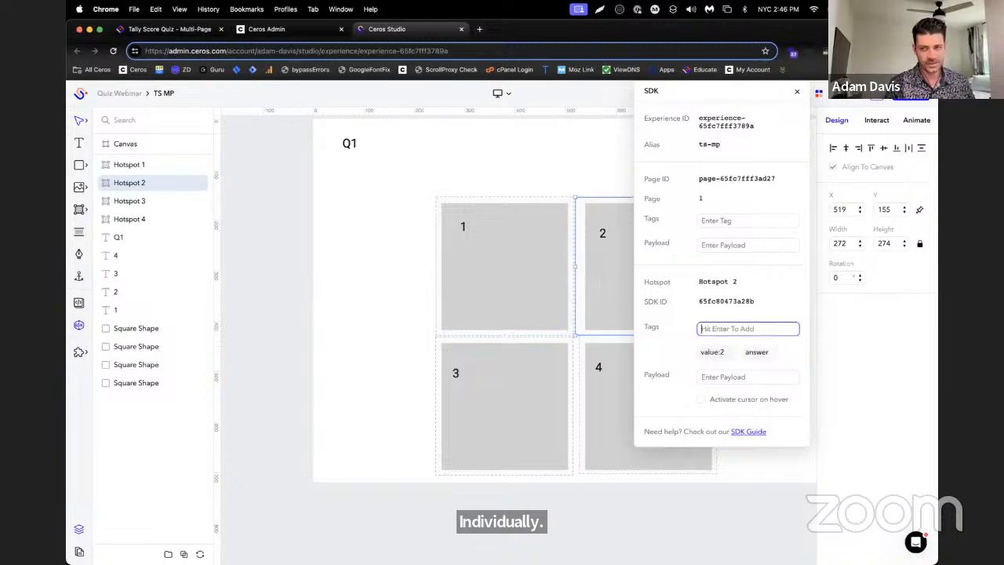
Add the SDK tag value:3 to Hotspot 3
click(117, 201)
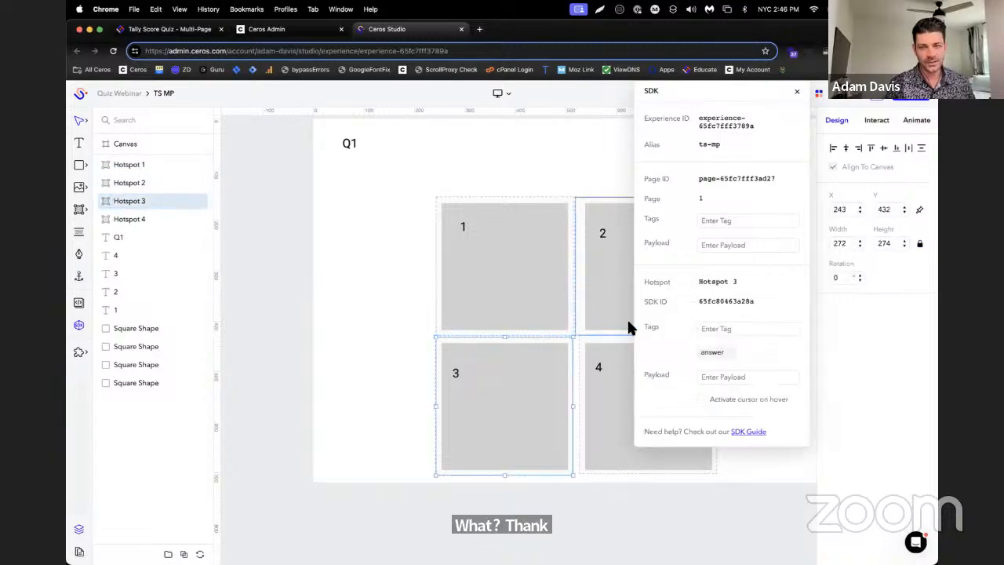
click(738, 329)
text(value:3)
key(Return)
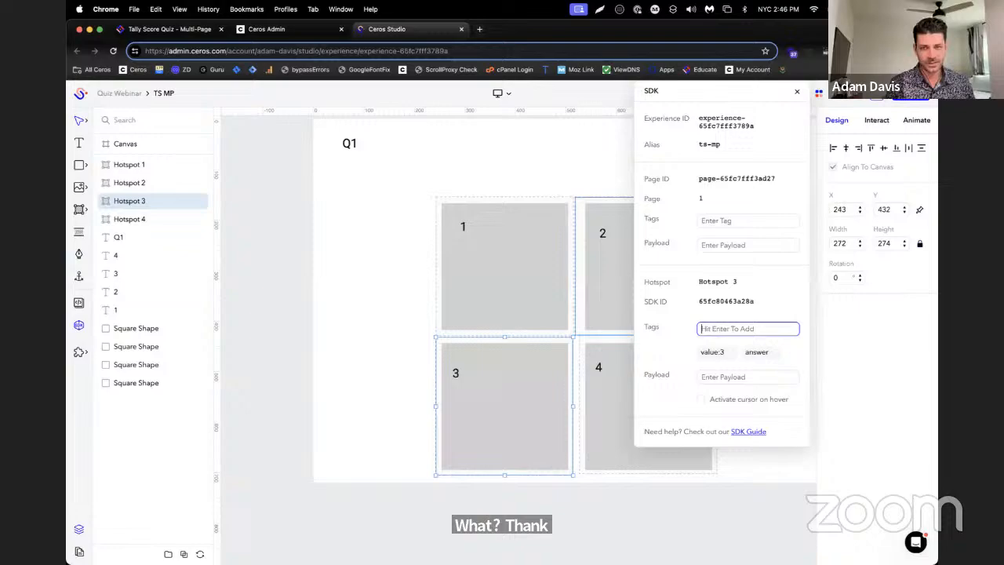
Add the SDK tag value:4 to Hotspot 4
click(133, 219)
click(711, 329)
text(value:)
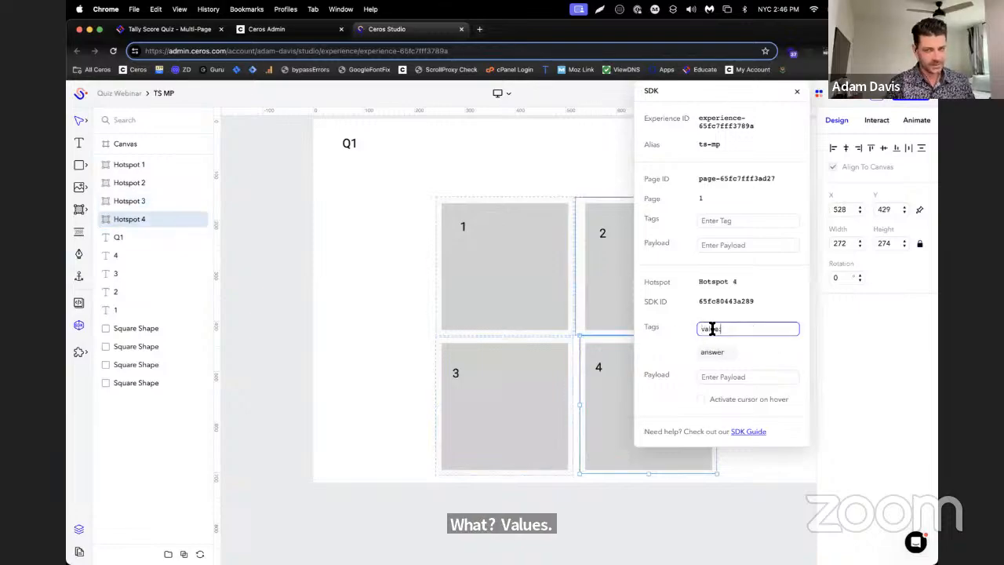
text(4)
key(Return)
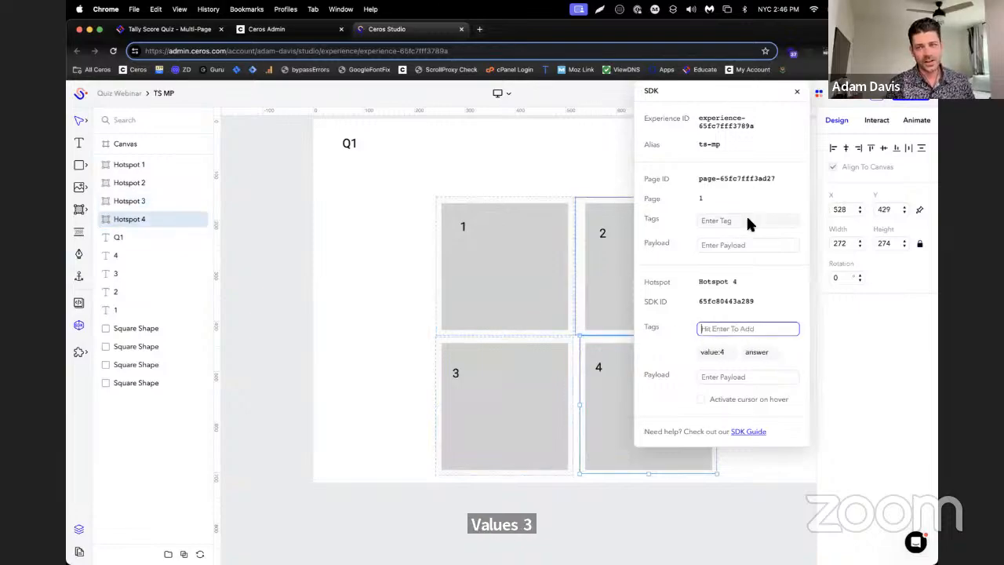
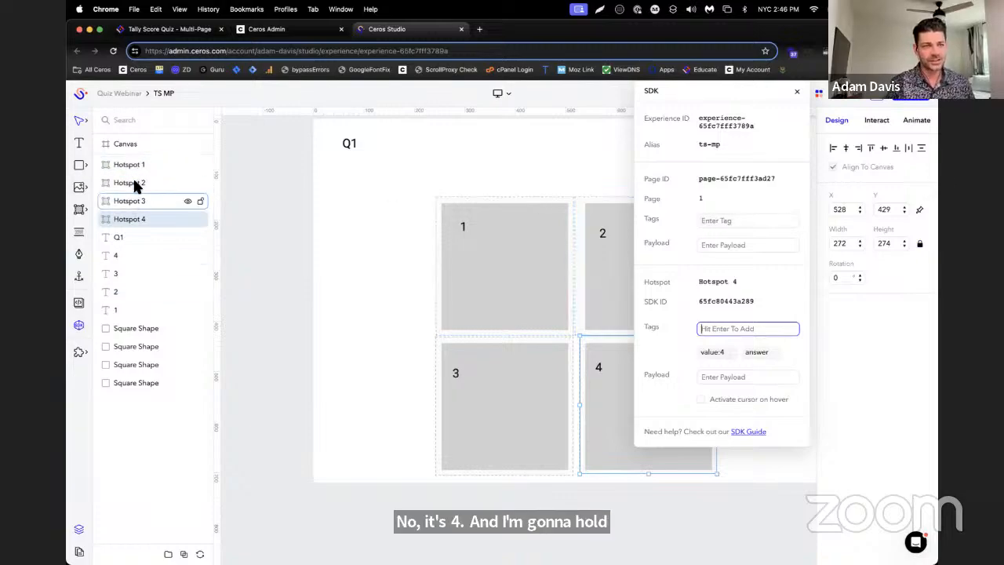
Duplicate the Q1 page three times so the experience has four pages
click(79, 550)
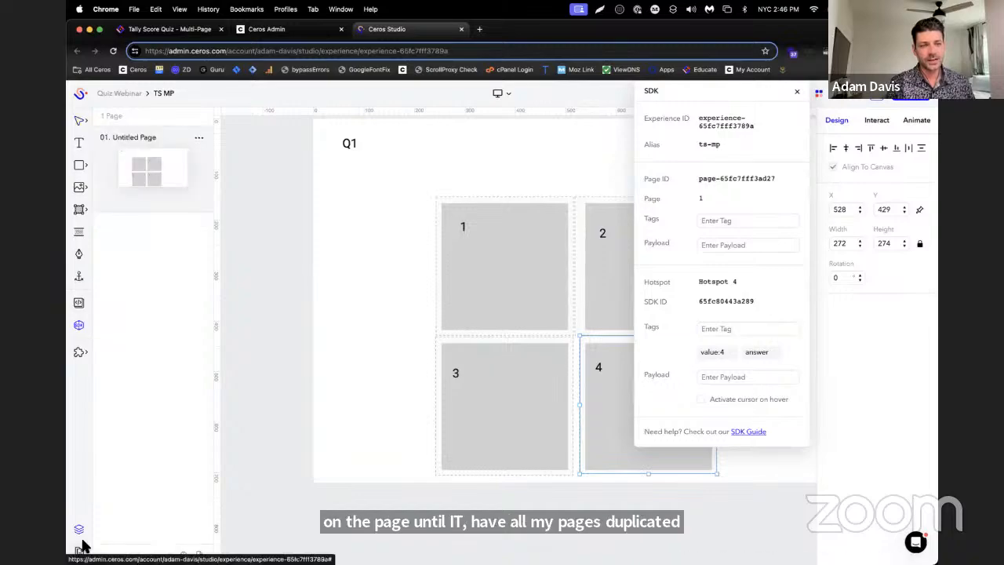
click(200, 138)
click(205, 153)
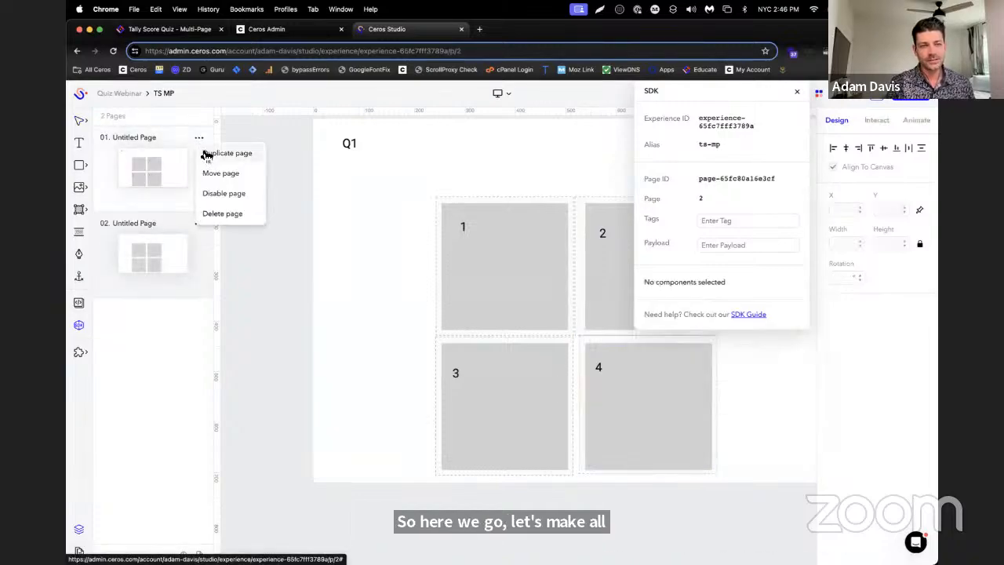
click(199, 139)
click(202, 154)
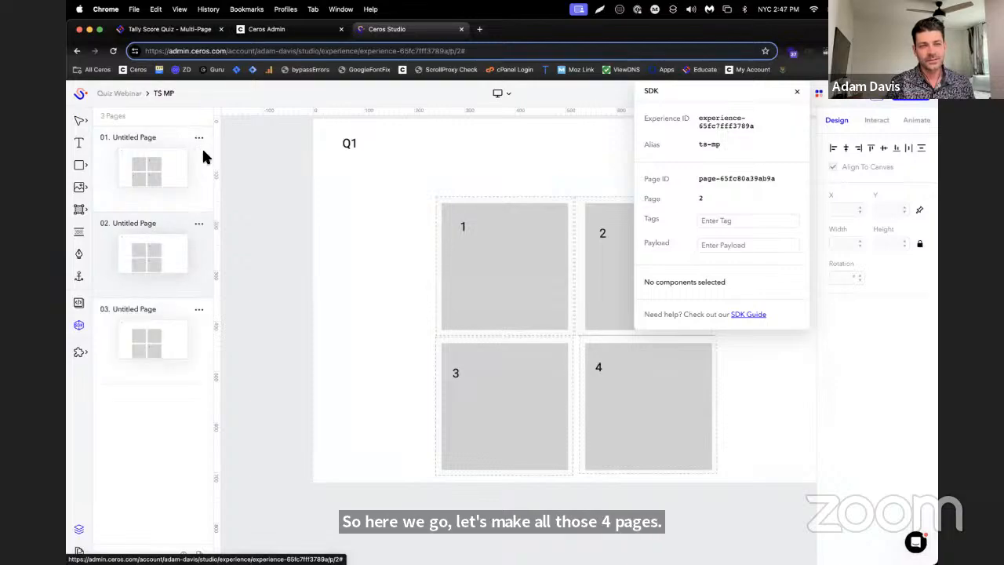
Change the question headings on pages 2, 3 and 4 to Q2, Q3 and Q4
double_click(350, 149)
key(BackSpace)
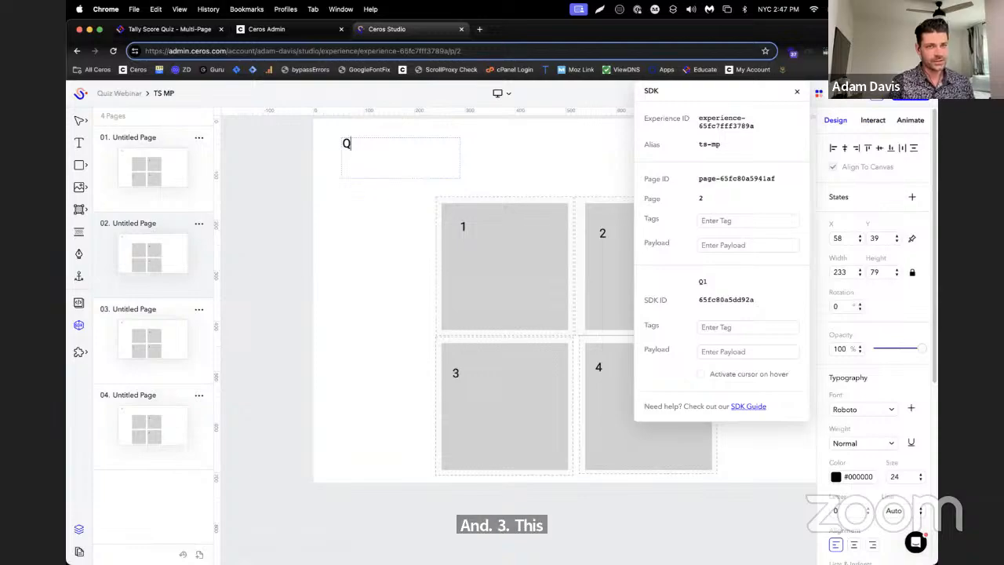
click(162, 309)
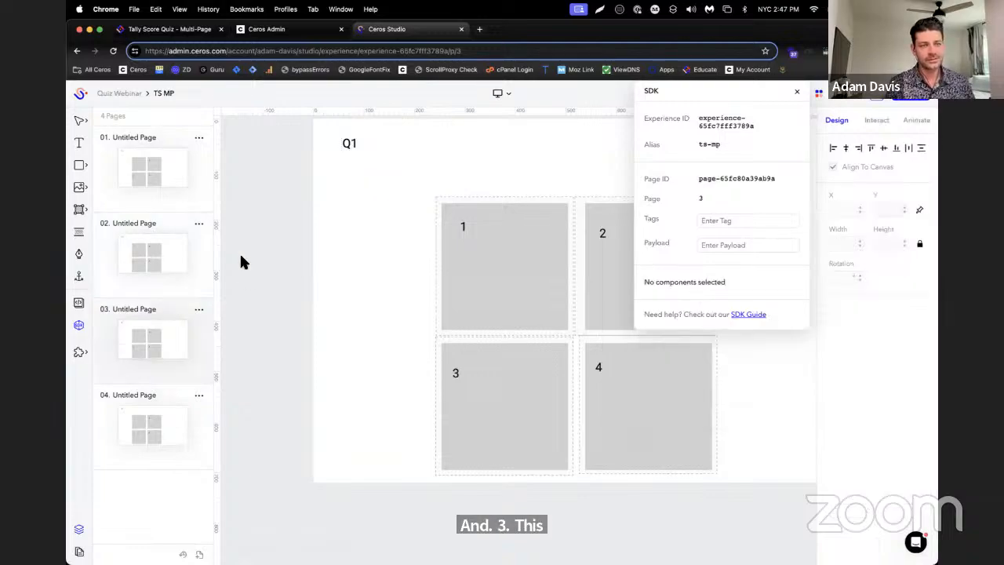
double_click(349, 149)
key(BackSpace)
text(3)
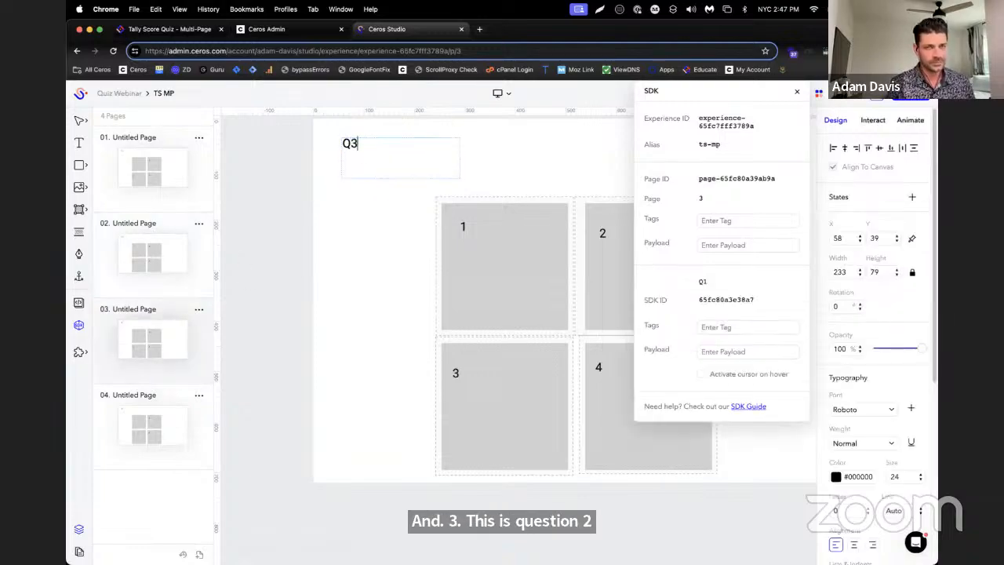
click(142, 405)
double_click(381, 144)
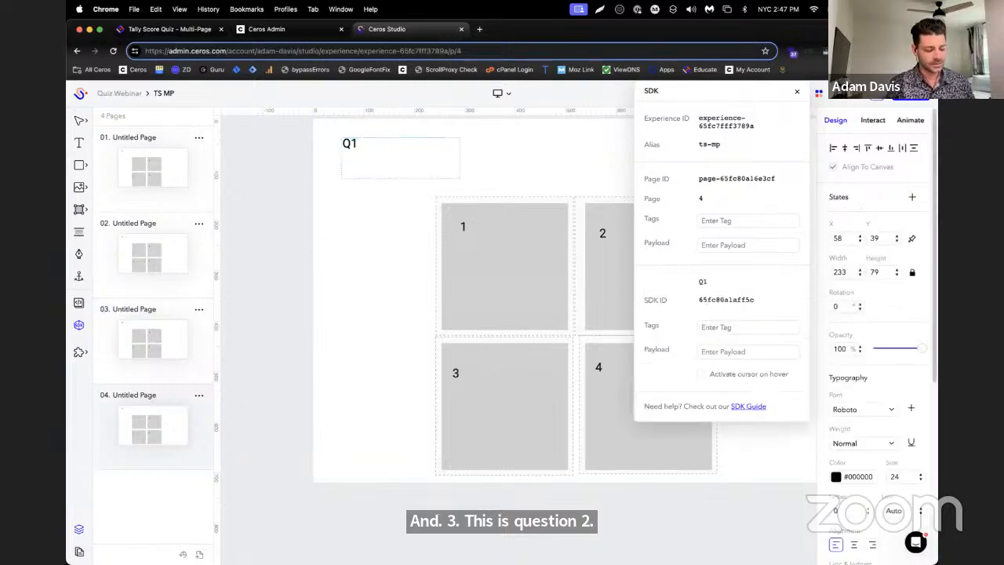
Add the SDK page tag question:1 to page 1
click(161, 171)
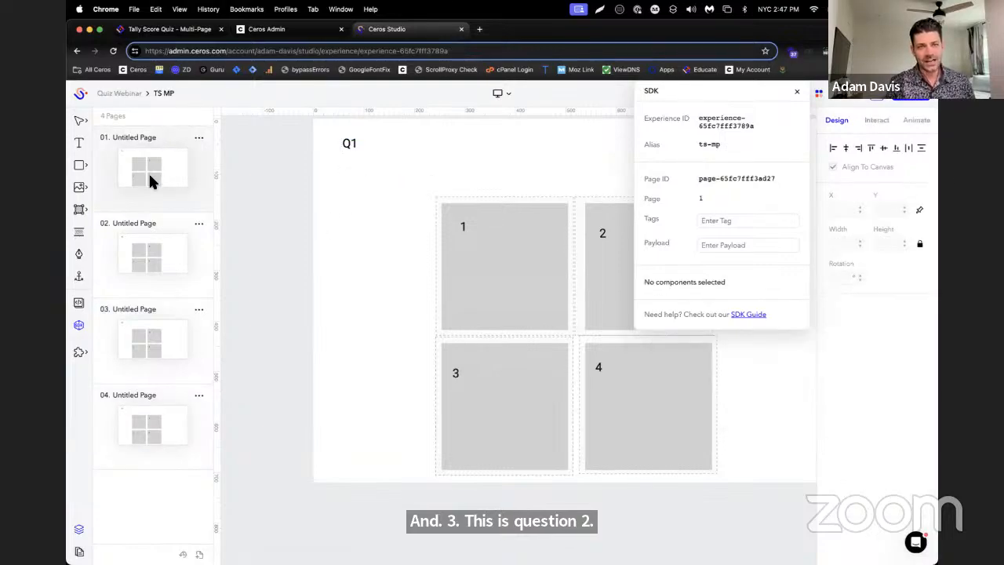
click(750, 219)
text(question1)
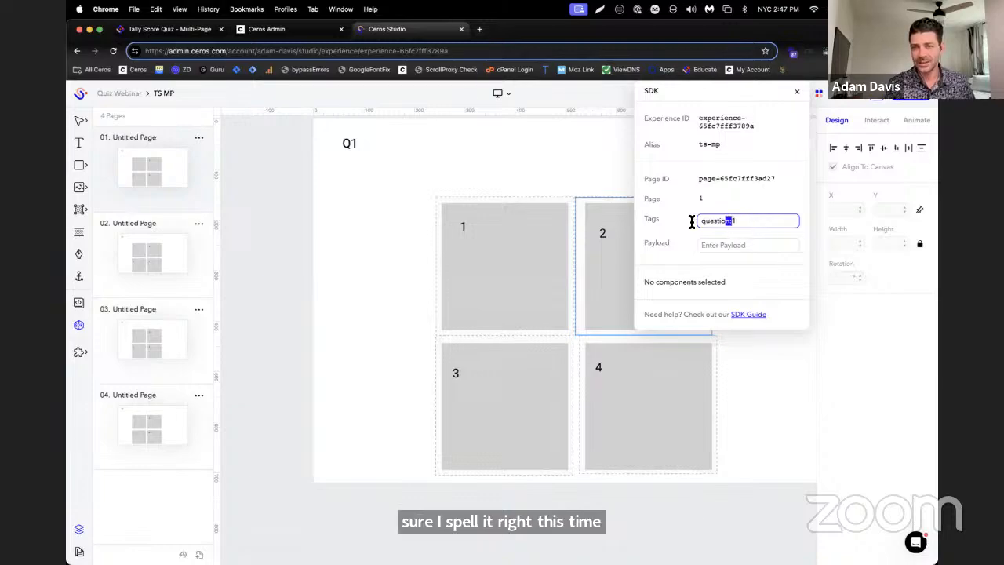
drag(691, 223, 634, 228)
key(super+c)
key(Return)
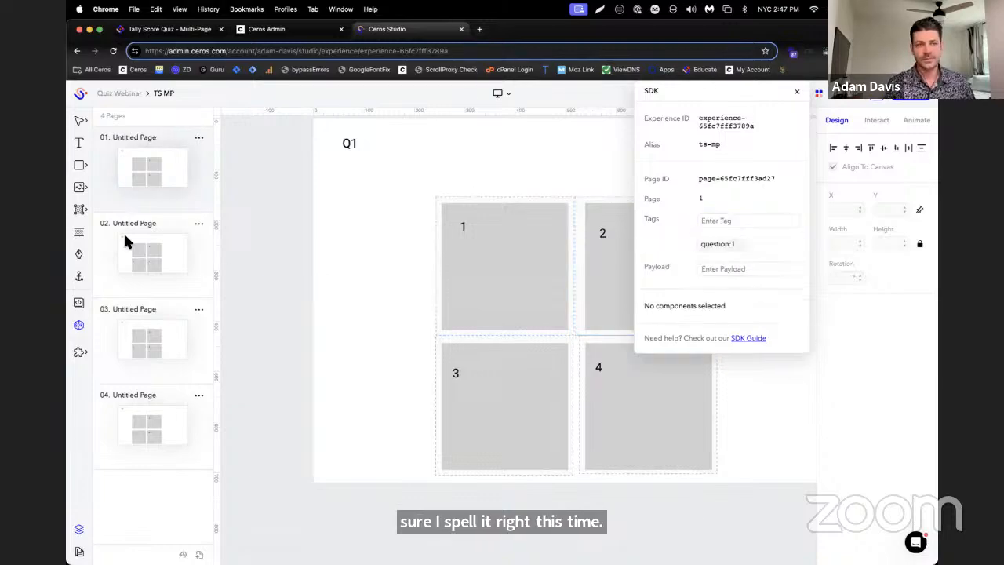
Add the SDK page tag question:2 to page 2
click(789, 223)
text(question:2)
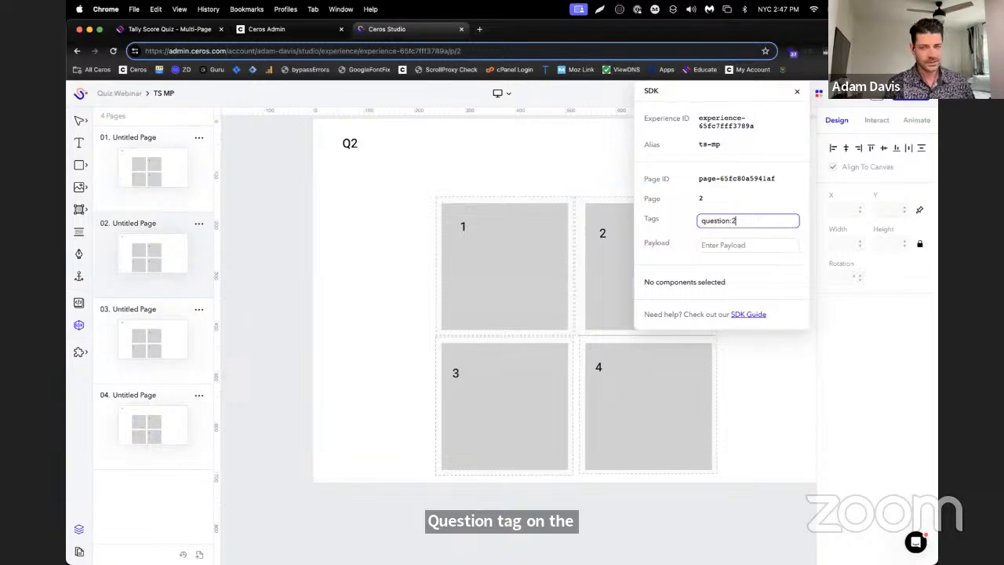
key(Return)
Add the SDK page tag question:3 to page 3
click(164, 322)
click(736, 223)
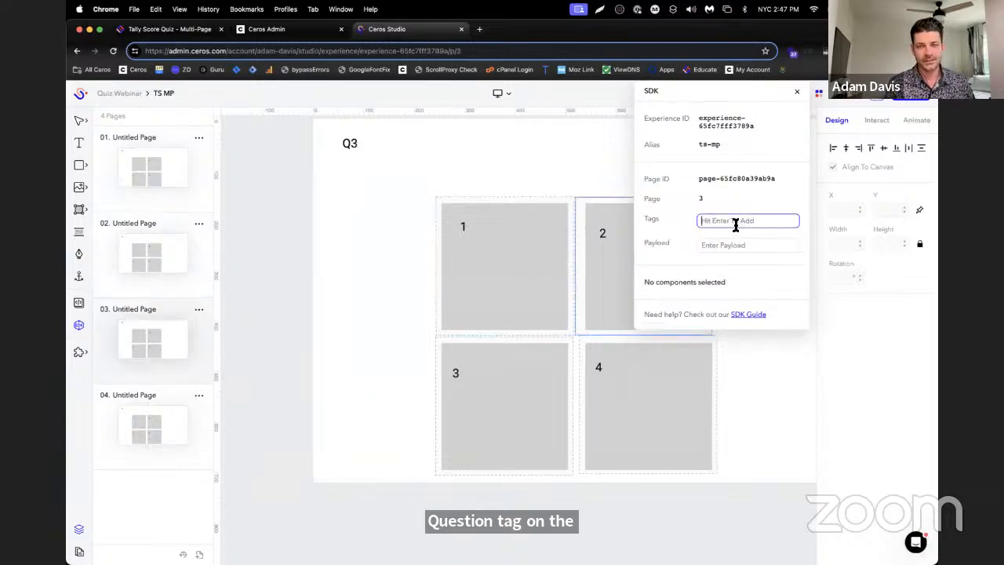
text(question:3)
key(Return)
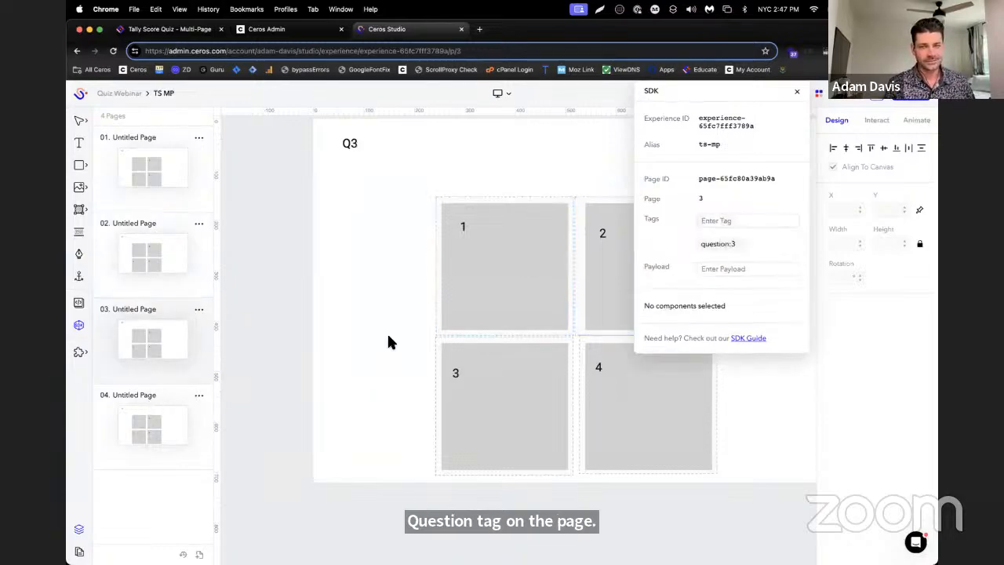
Add the SDK page tag question:4 to page 4, removing the text pasted onto the canvas by mistake
click(159, 420)
key(super+v)
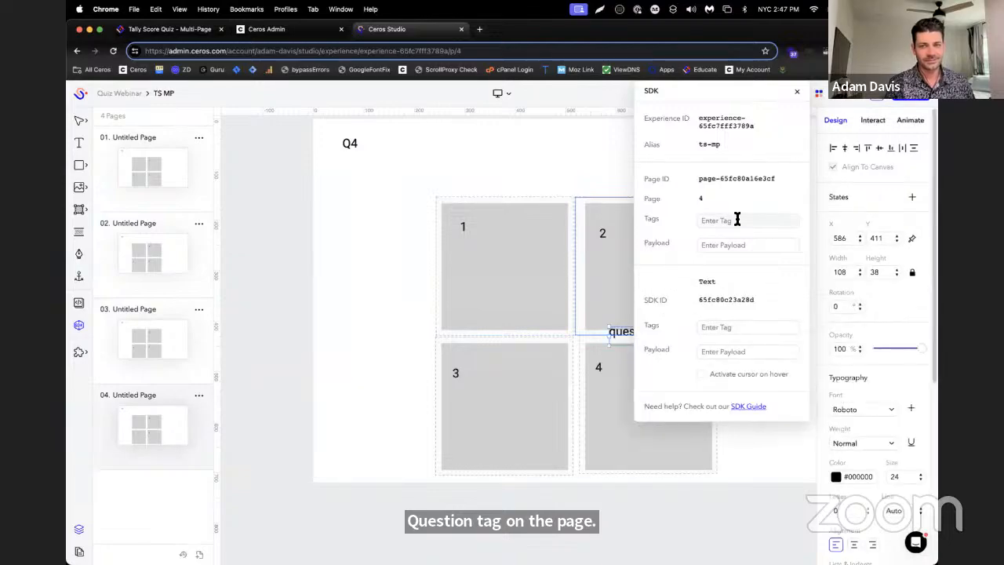
key(super+z)
click(735, 221)
key(super+v)
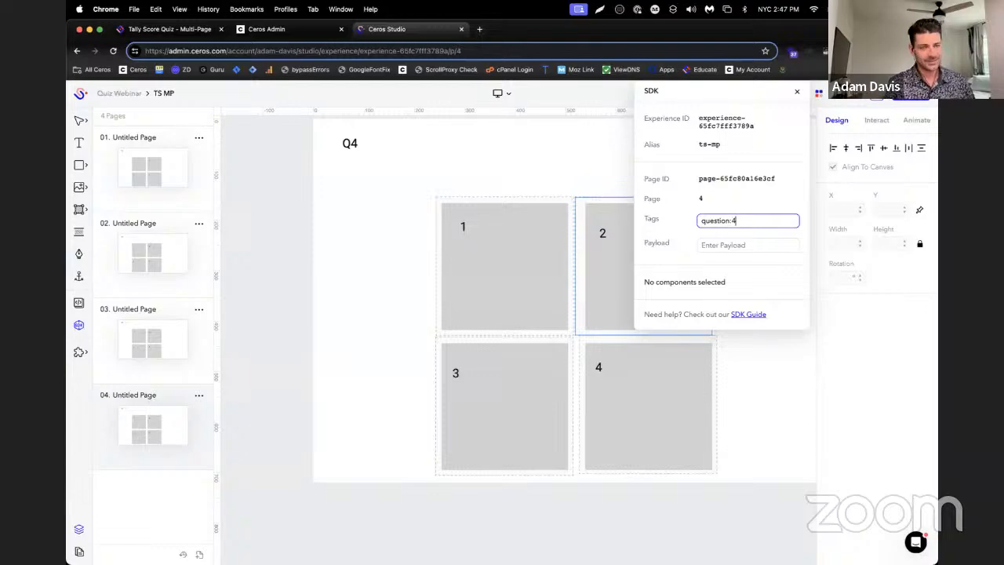
text(4)
key(Return)
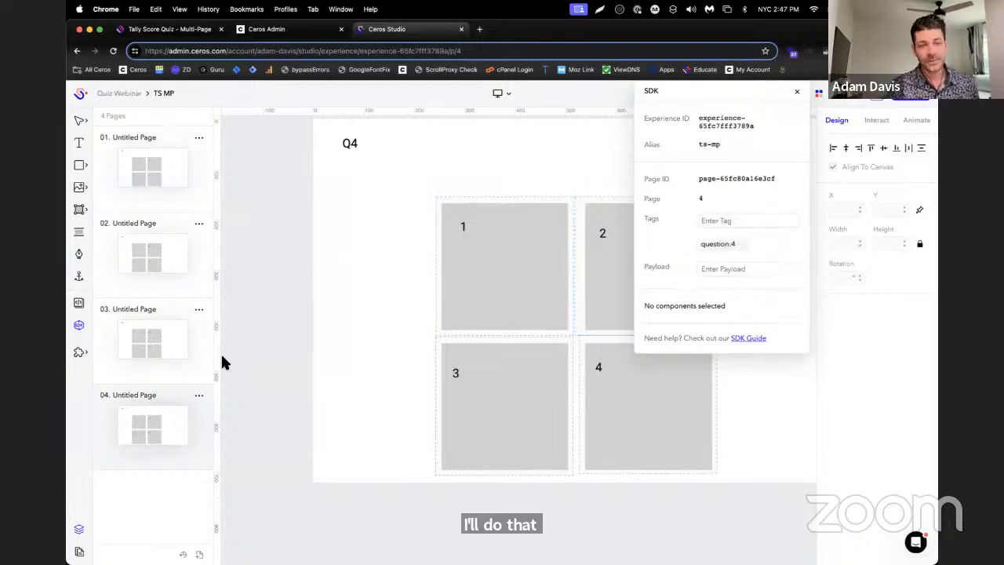
Check the multi-page Tally Score Quiz guide in Ceros Educate for the answer hotspots' interaction requirements, and return to Ceros Studio
click(169, 29)
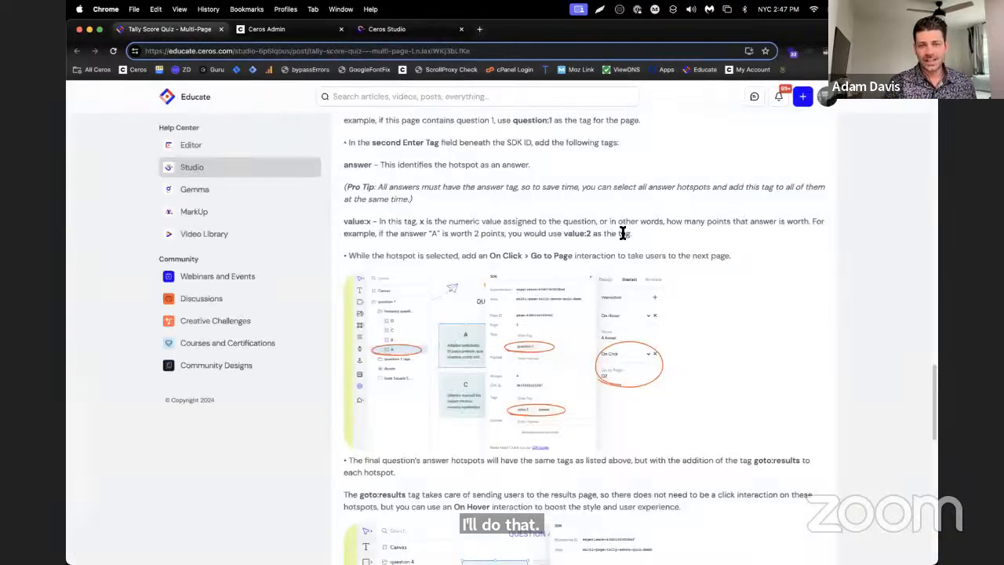
scroll(619, 217, down, 2)
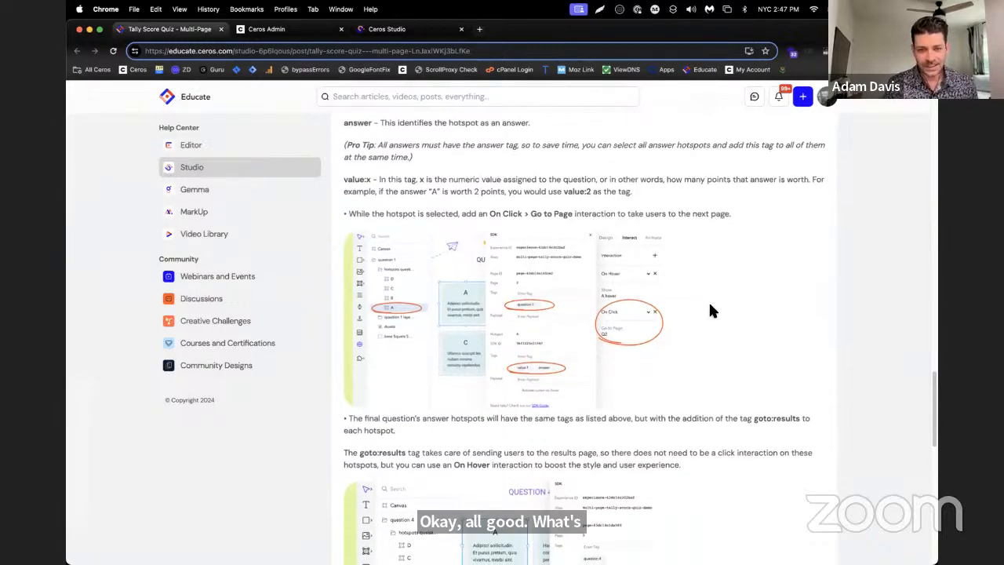
scroll(716, 300, down, 1)
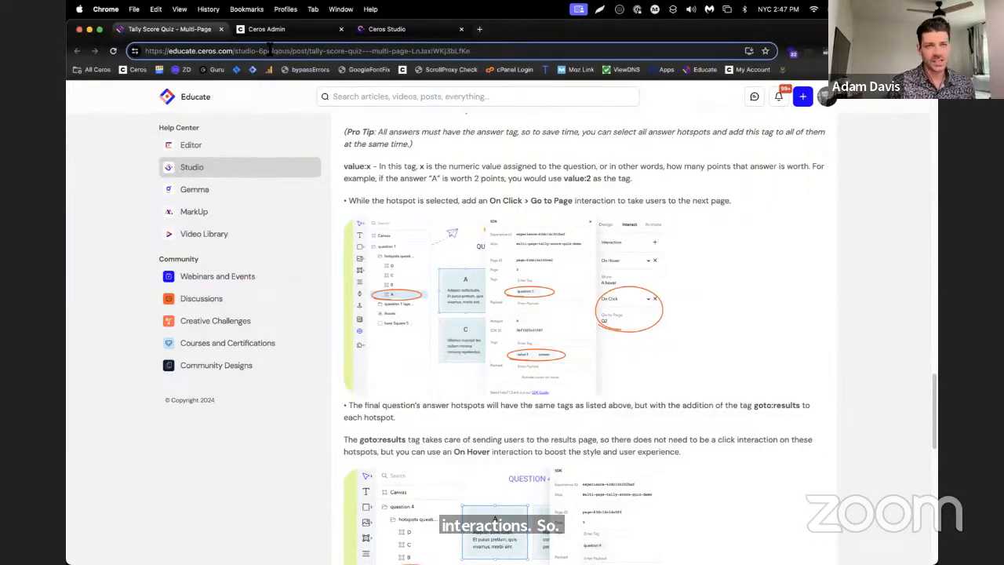
click(387, 29)
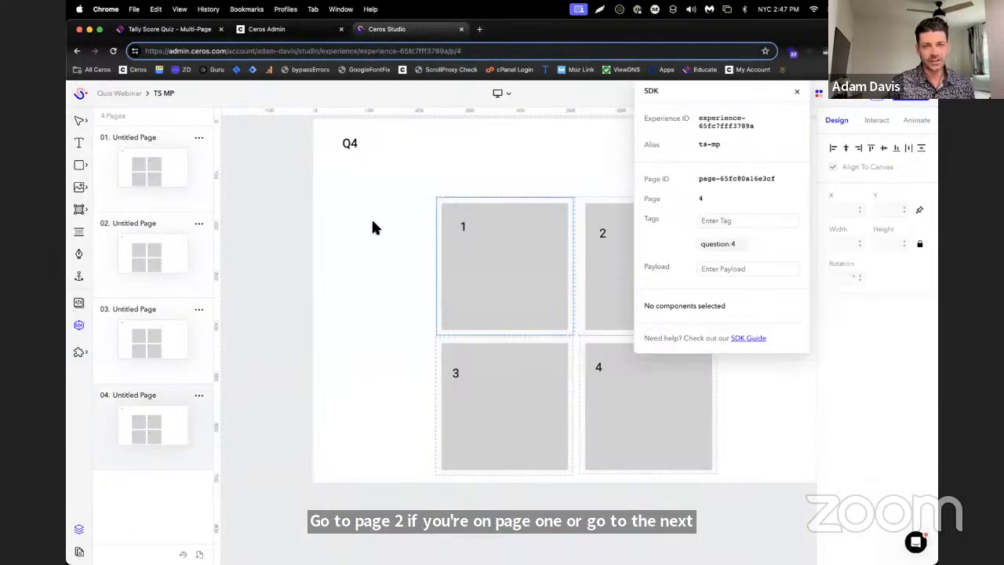
Add a click interaction that goes to the next page to all four answer hotspots on page 1
click(148, 178)
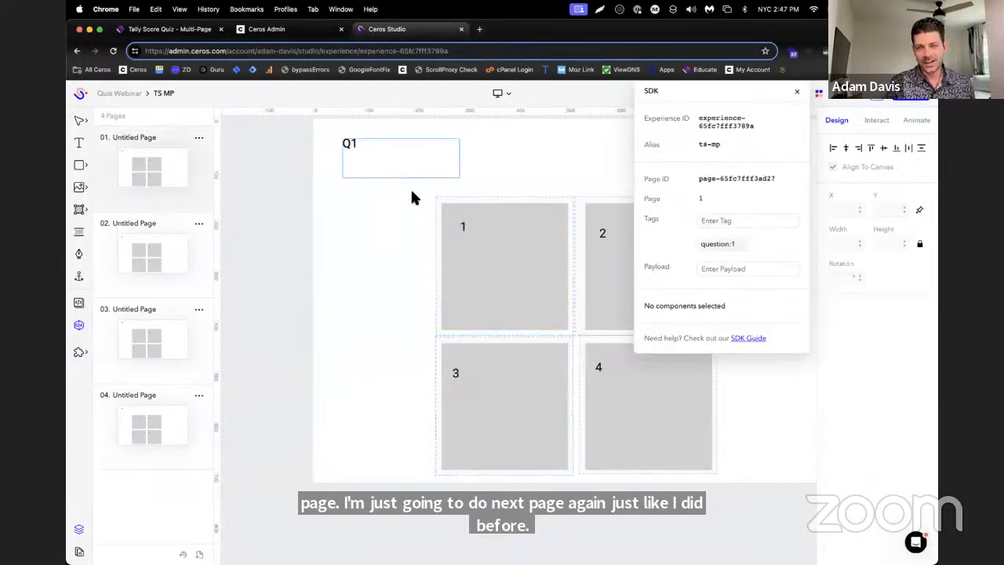
drag(397, 167, 586, 374)
key(super+z)
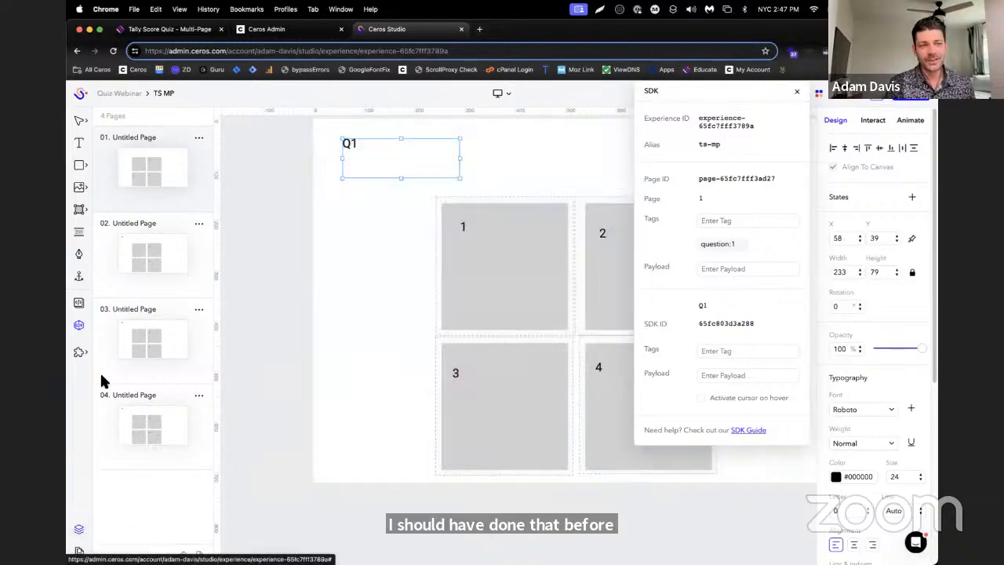
click(79, 528)
click(137, 165)
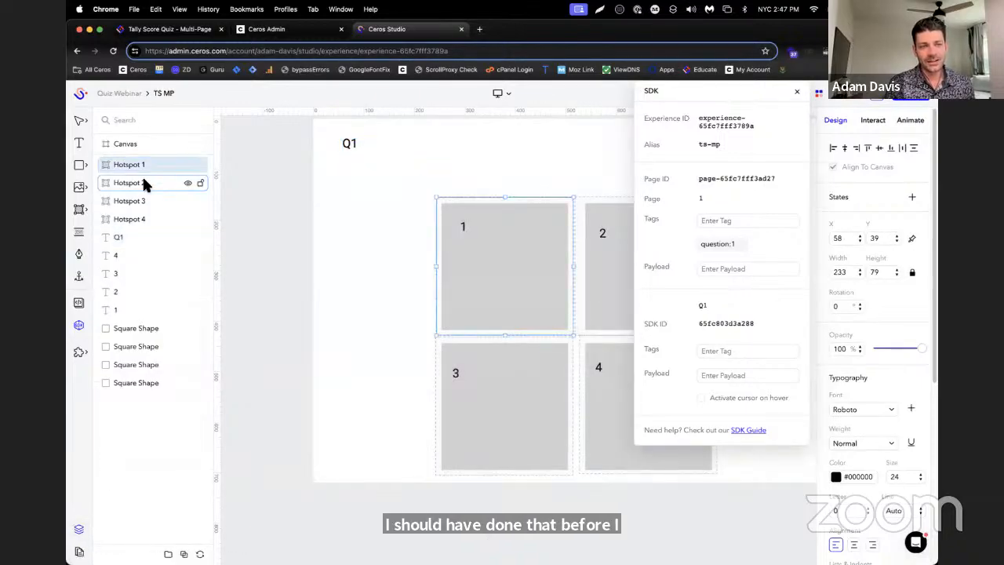
shift+click(166, 220)
click(863, 121)
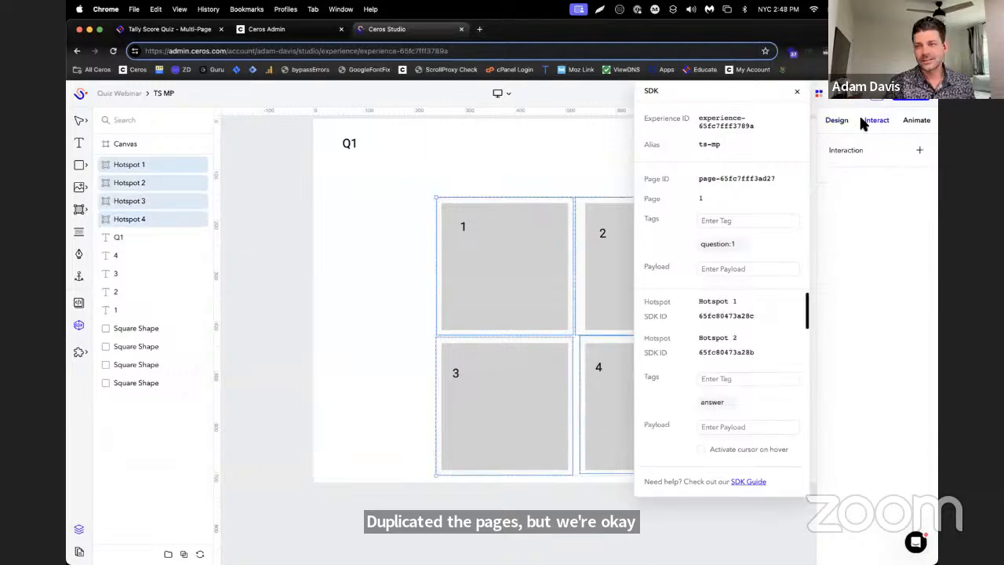
click(918, 150)
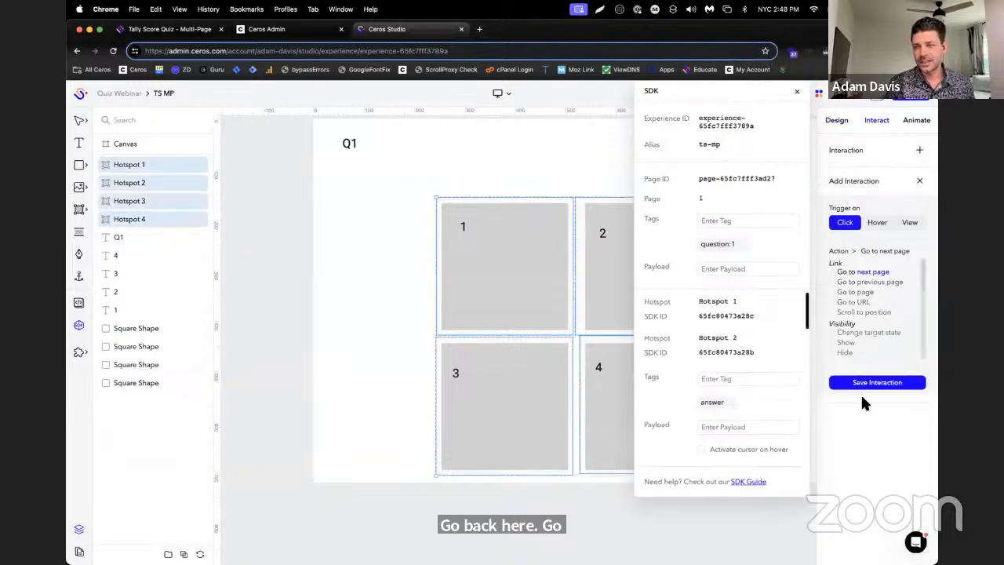
click(868, 384)
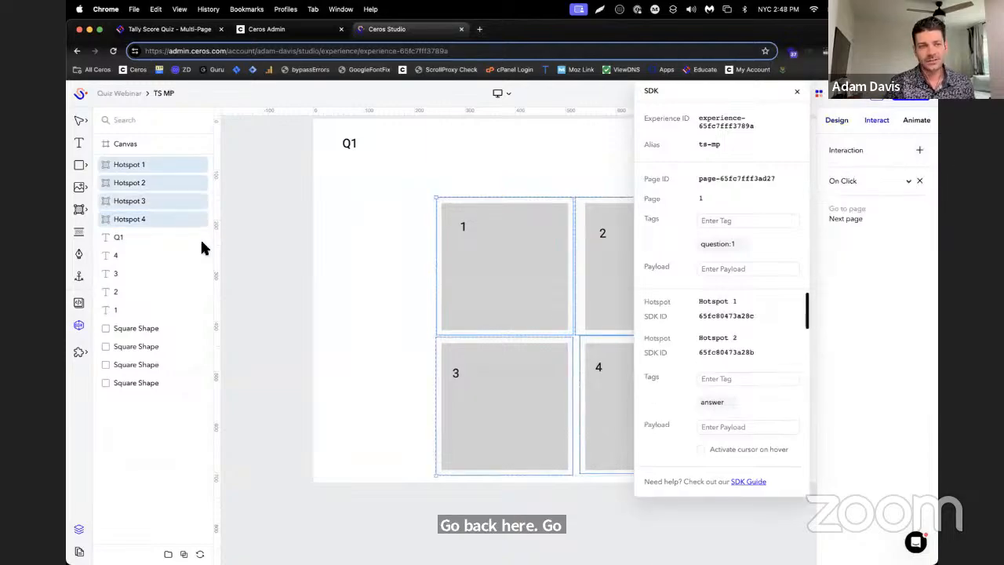
Add a click interaction that goes to the next page to Hotspots 1 to 4 on page 2
click(79, 550)
click(134, 284)
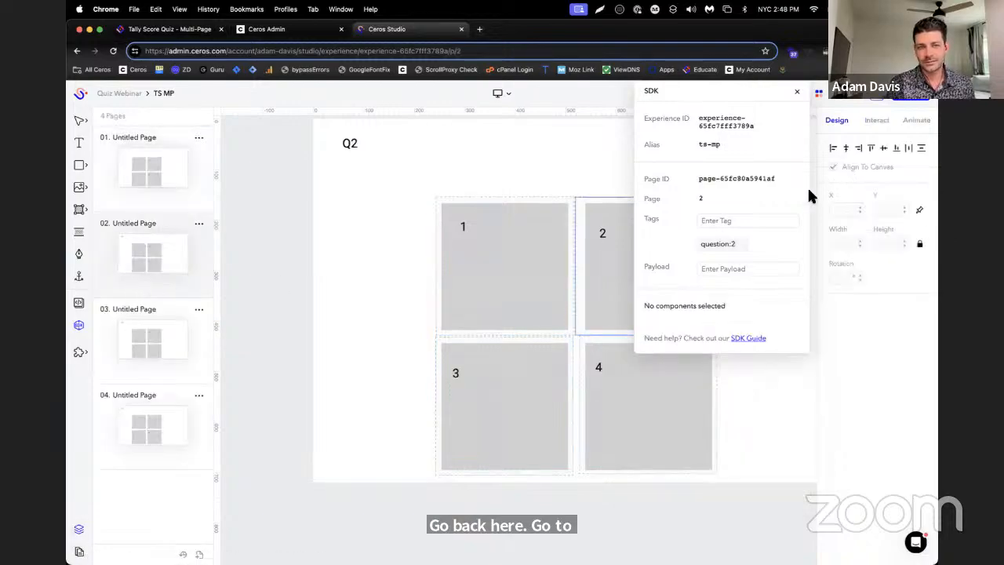
click(79, 530)
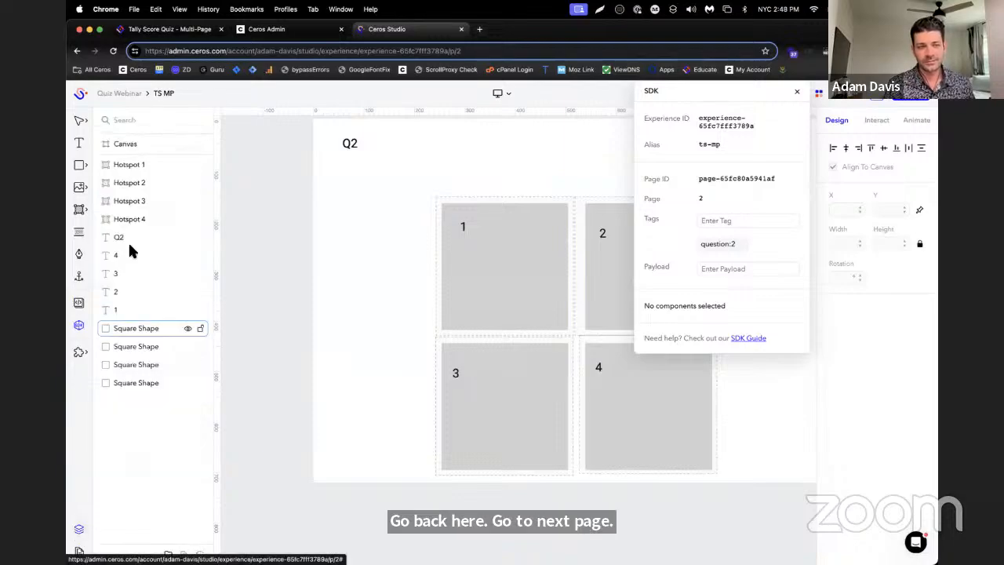
click(139, 165)
click(145, 218)
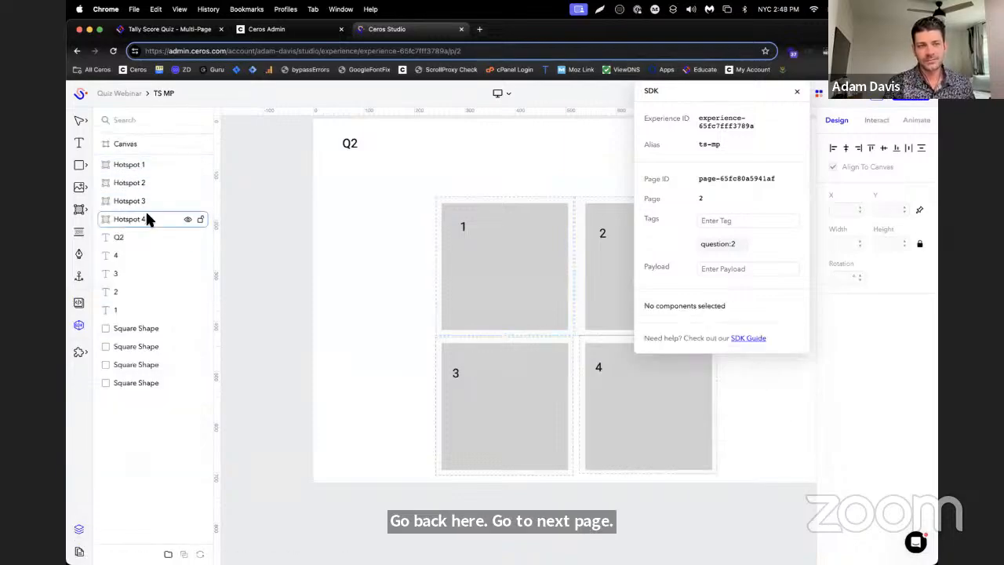
shift+click(152, 171)
click(876, 120)
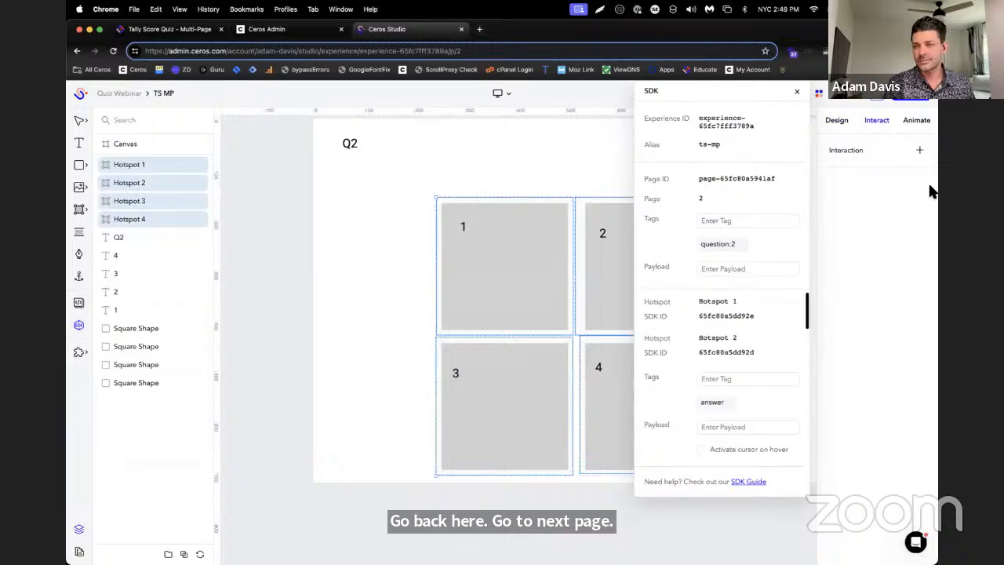
click(919, 150)
click(863, 272)
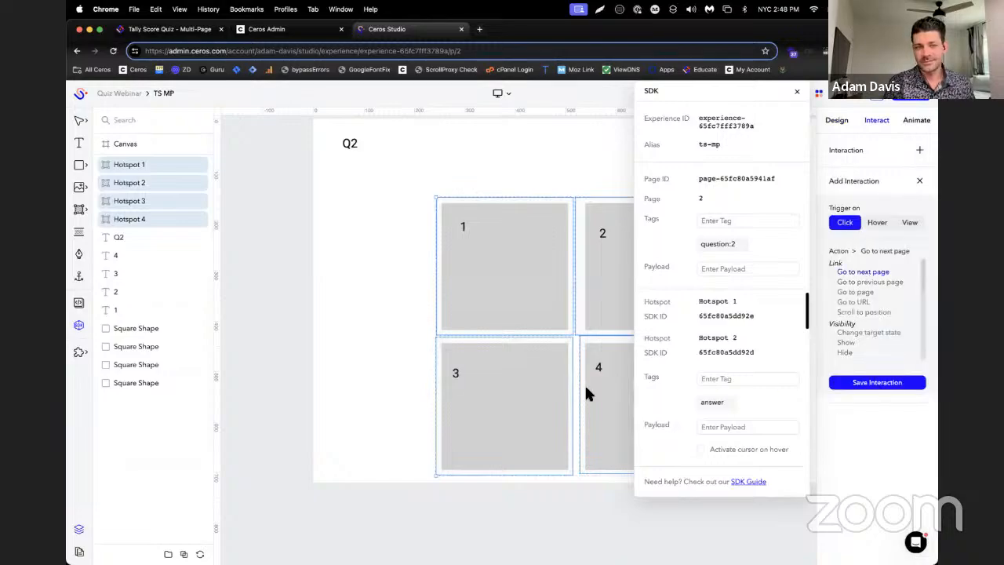
click(871, 382)
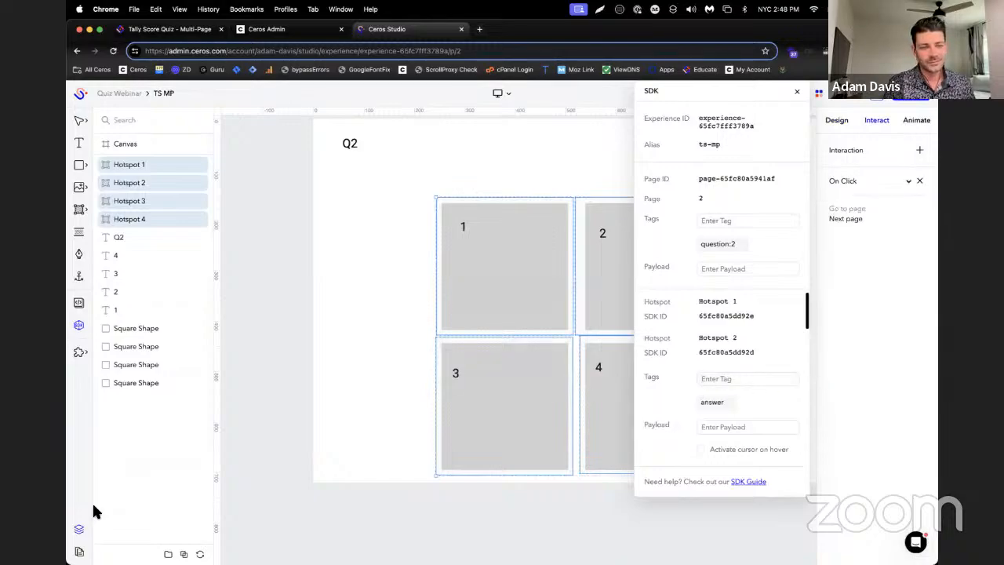
Add a click interaction that goes to the next page to Hotspots 1 to 4 on page 3
click(79, 552)
click(110, 325)
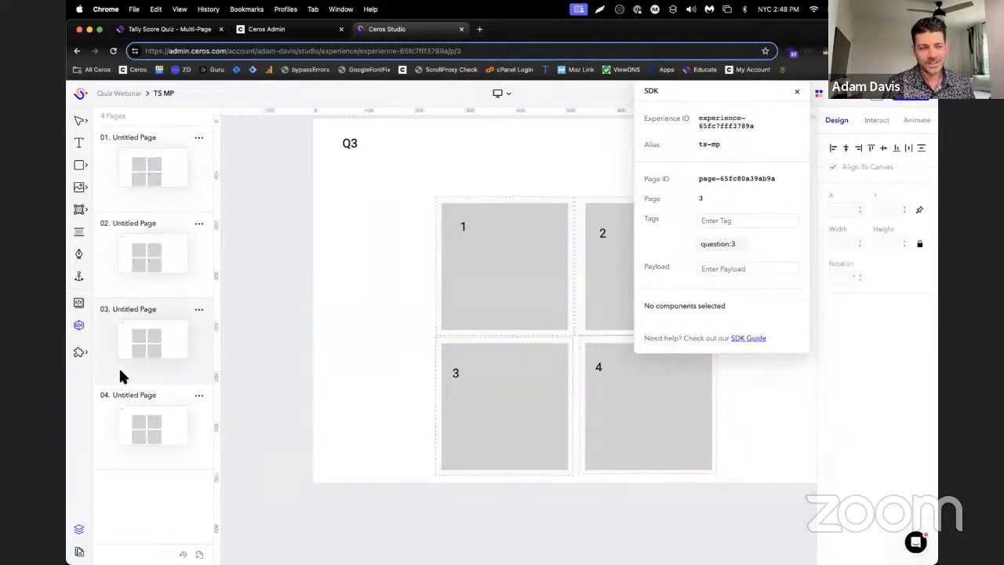
click(87, 539)
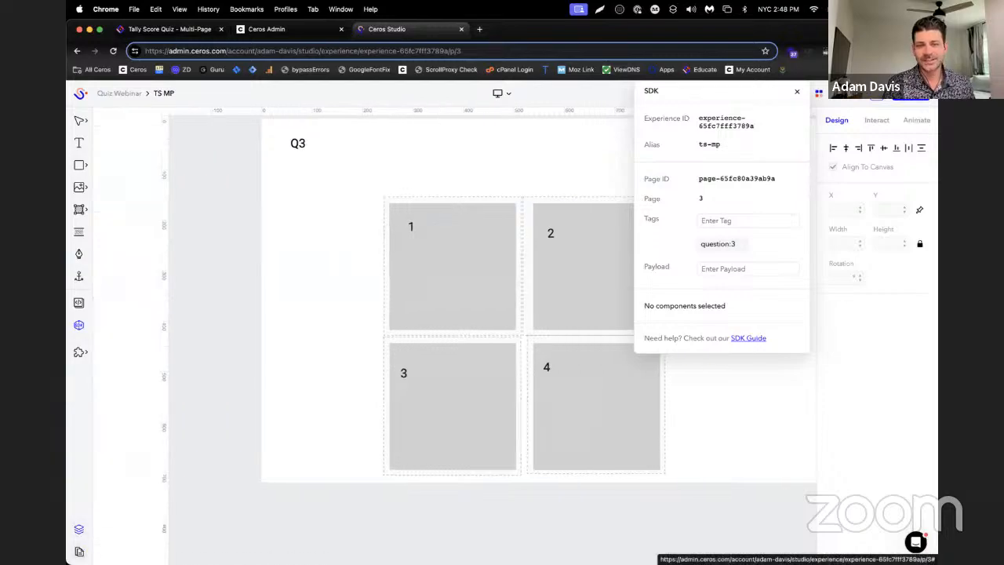
click(82, 534)
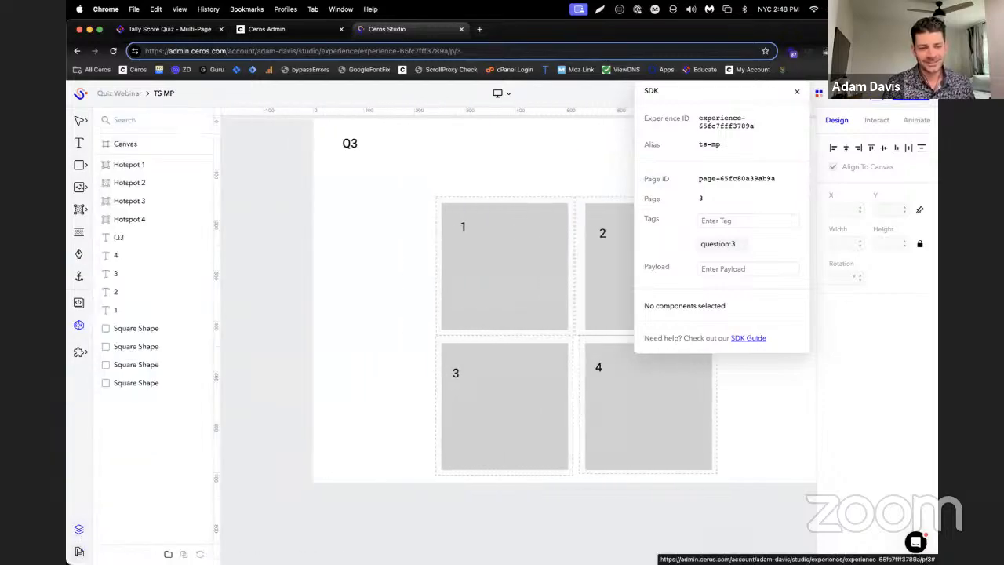
click(126, 164)
shift+click(129, 221)
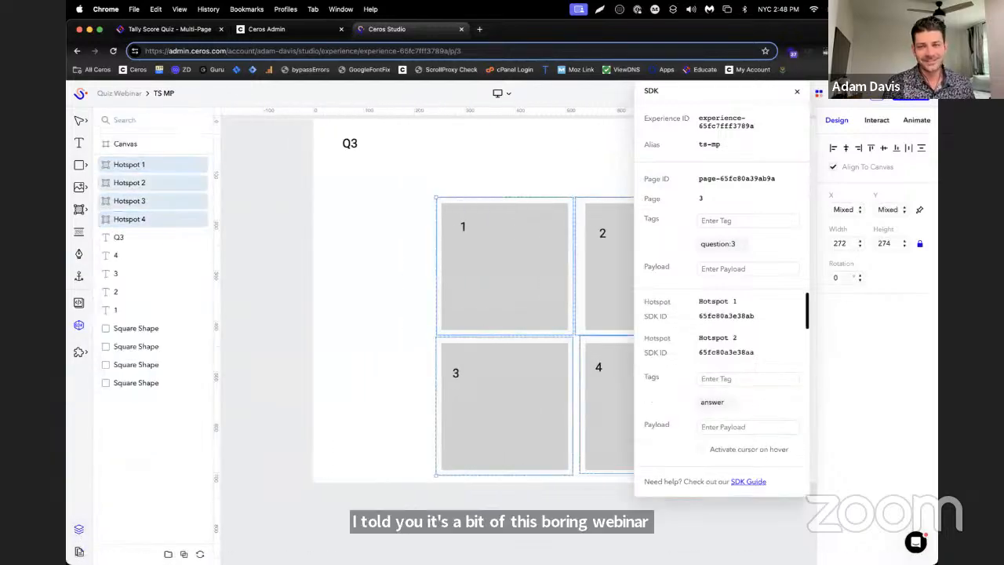
click(877, 121)
click(920, 150)
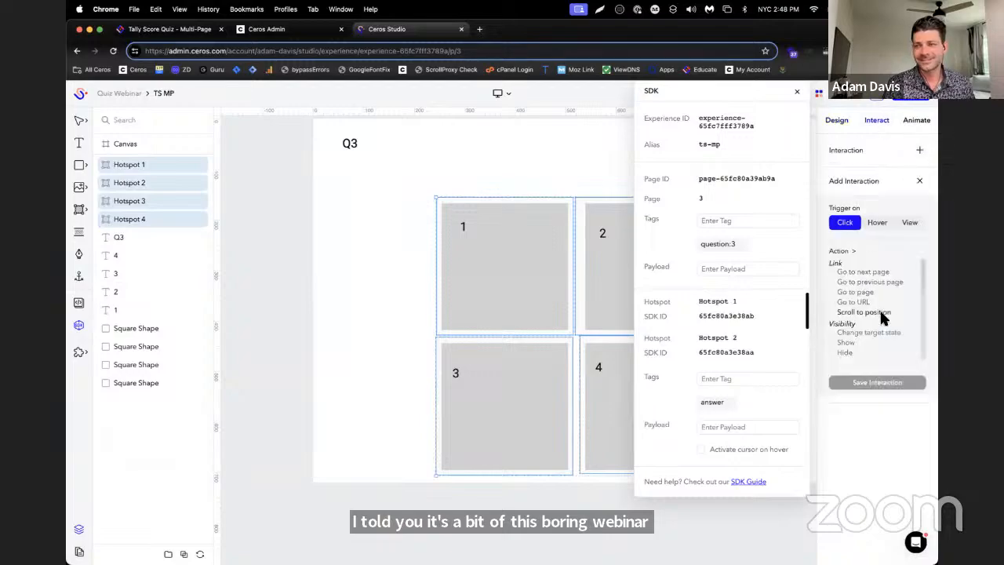
click(884, 270)
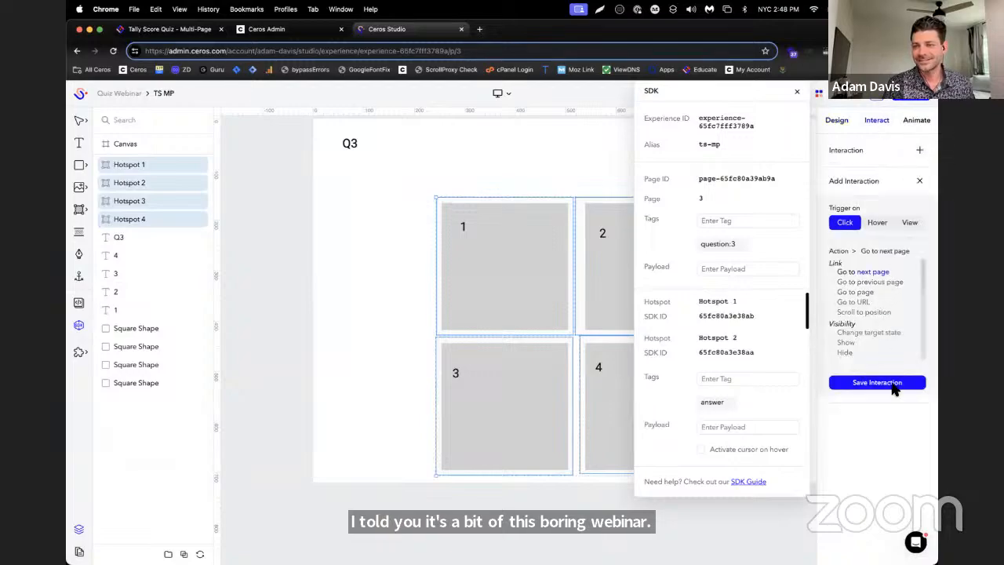
click(894, 382)
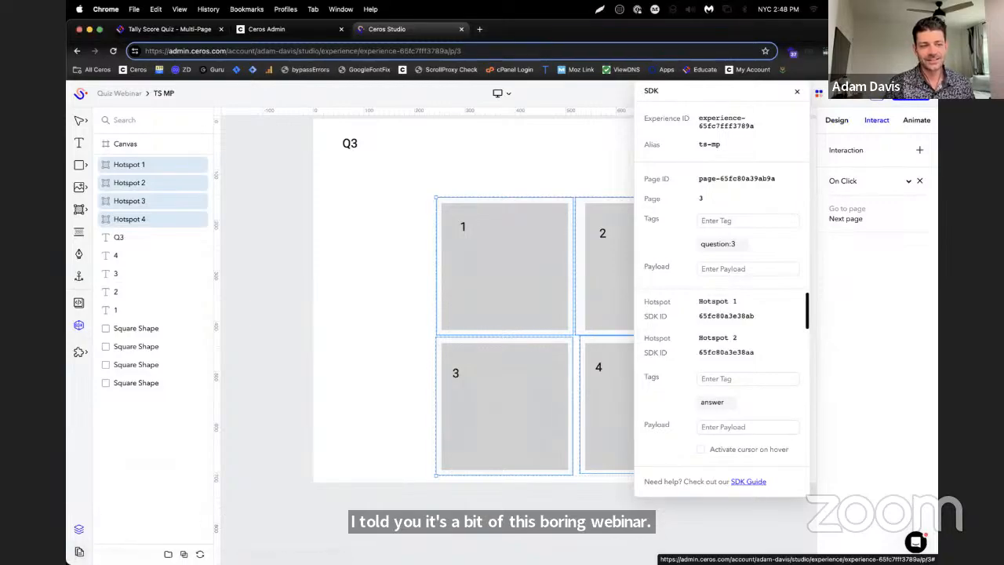
Add a click interaction that goes to the next page to Hotspots 1 to 4 on page 4
click(78, 551)
click(142, 394)
click(93, 528)
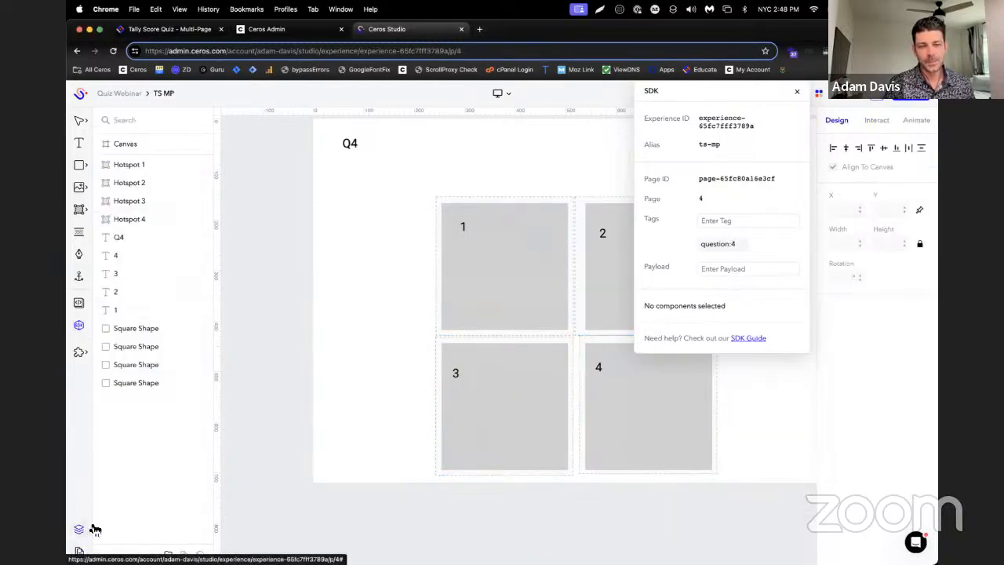
click(125, 164)
shift+click(147, 218)
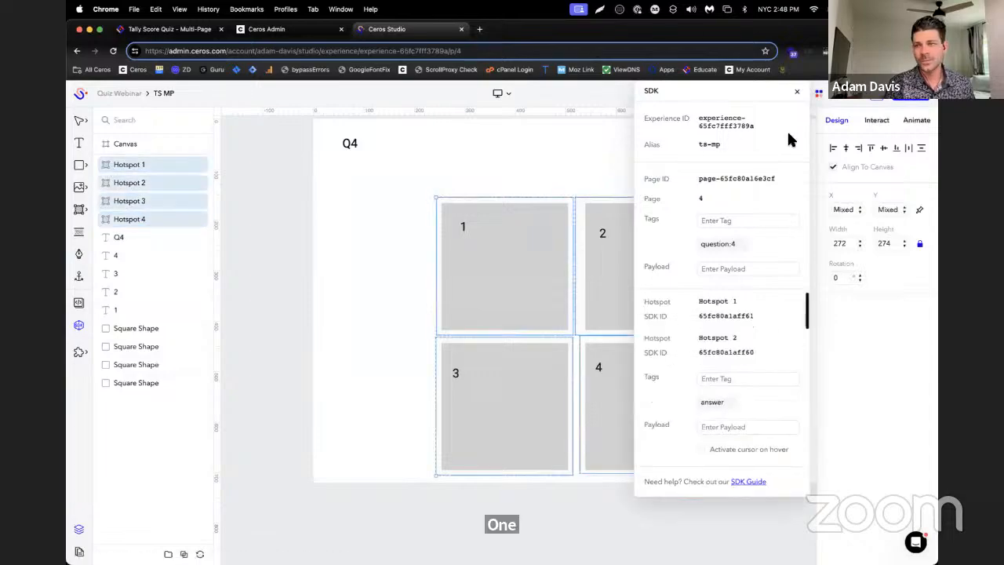
click(876, 120)
click(886, 153)
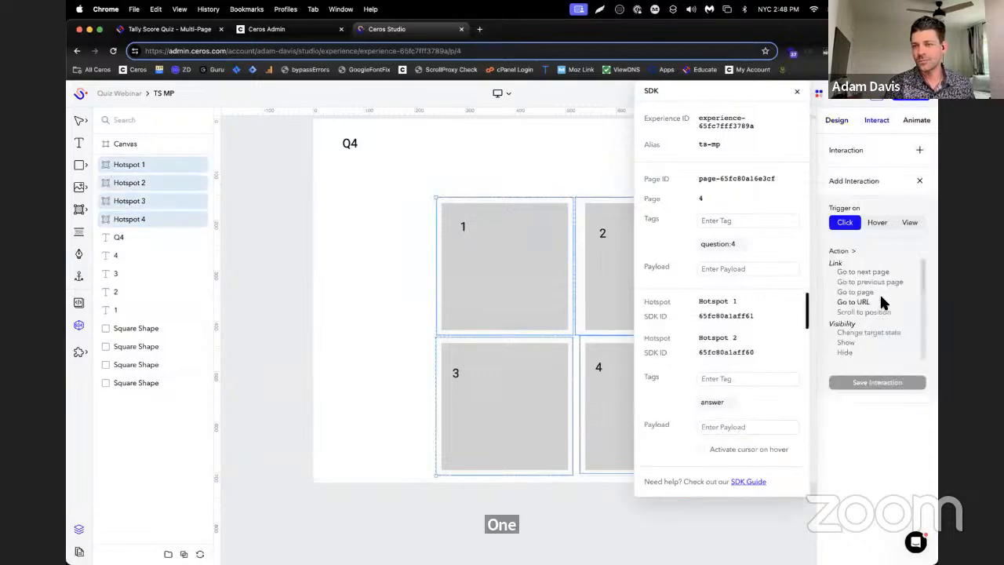
click(890, 274)
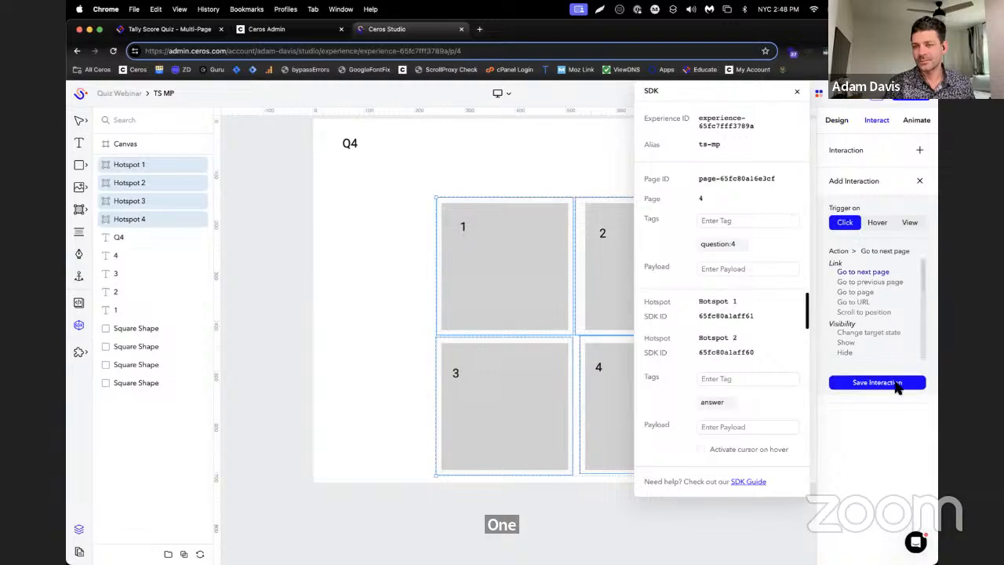
click(895, 382)
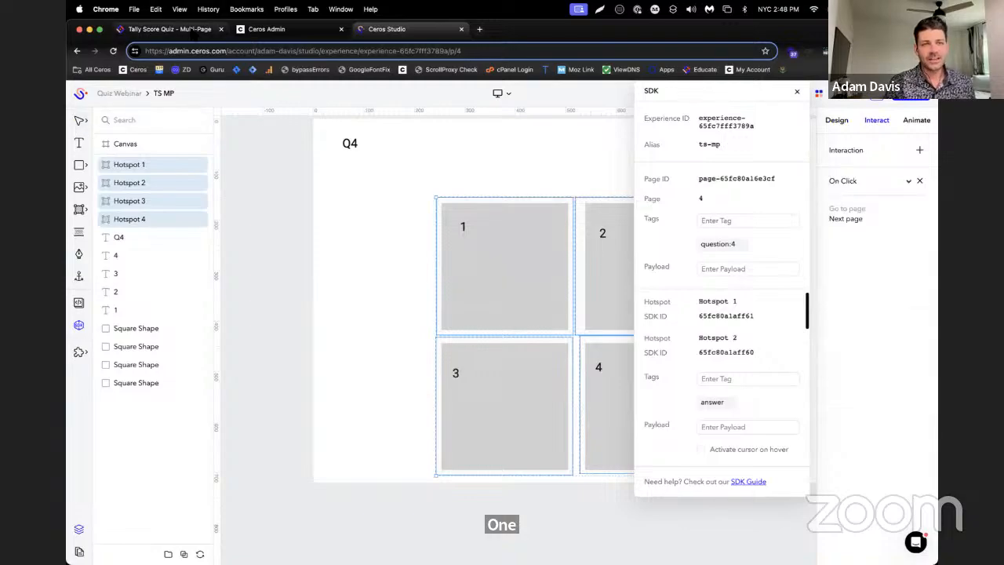
Check the Tally Score Quiz guide in Ceros Educate for the final question's hotspot requirements, and return to Ceros Studio
click(168, 29)
scroll(714, 324, down, 1)
scroll(715, 256, down, 5)
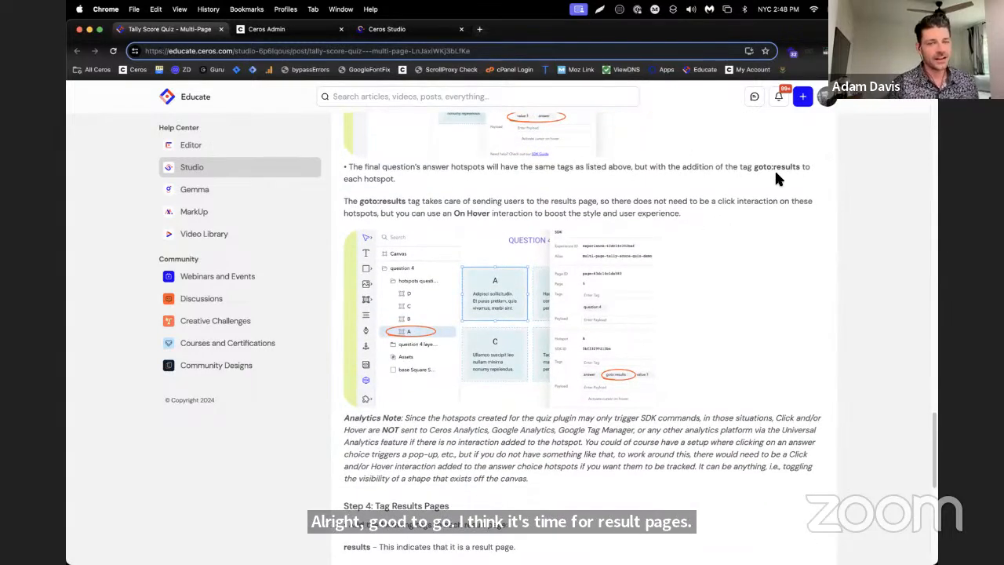
click(426, 33)
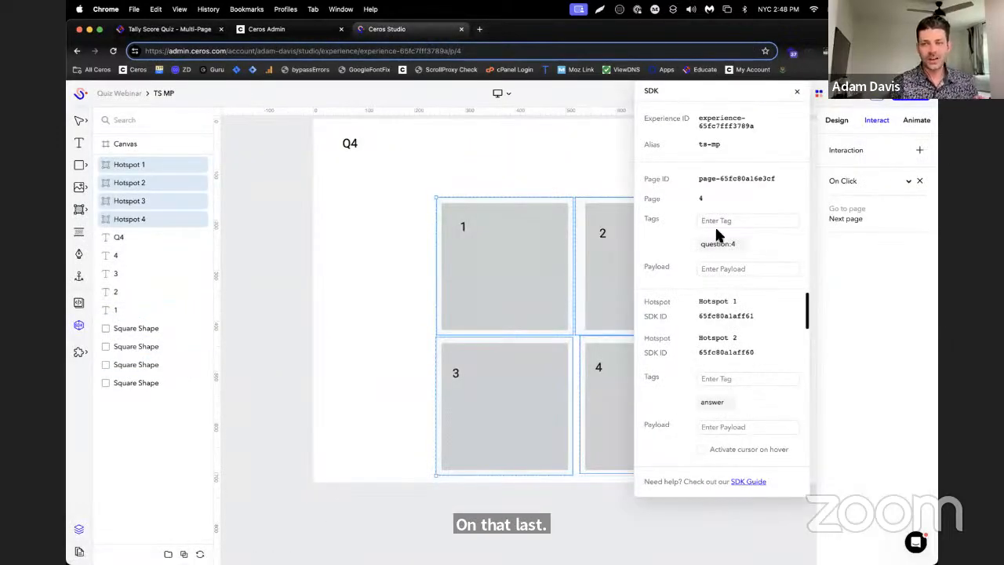
Move the SDK window off the answer squares and remove the on-click interaction from page 4's four hotspots
drag(730, 99, 392, 117)
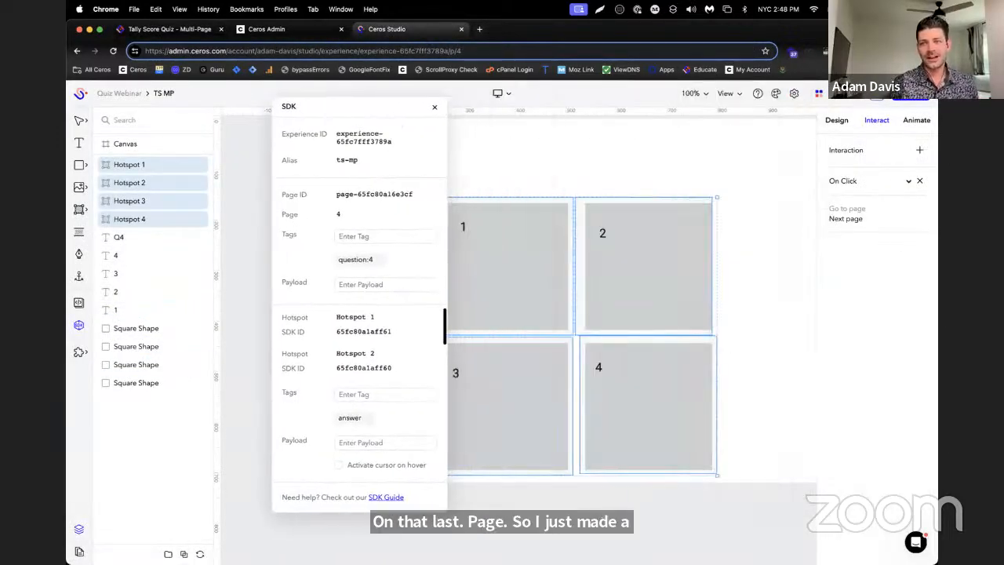
click(921, 181)
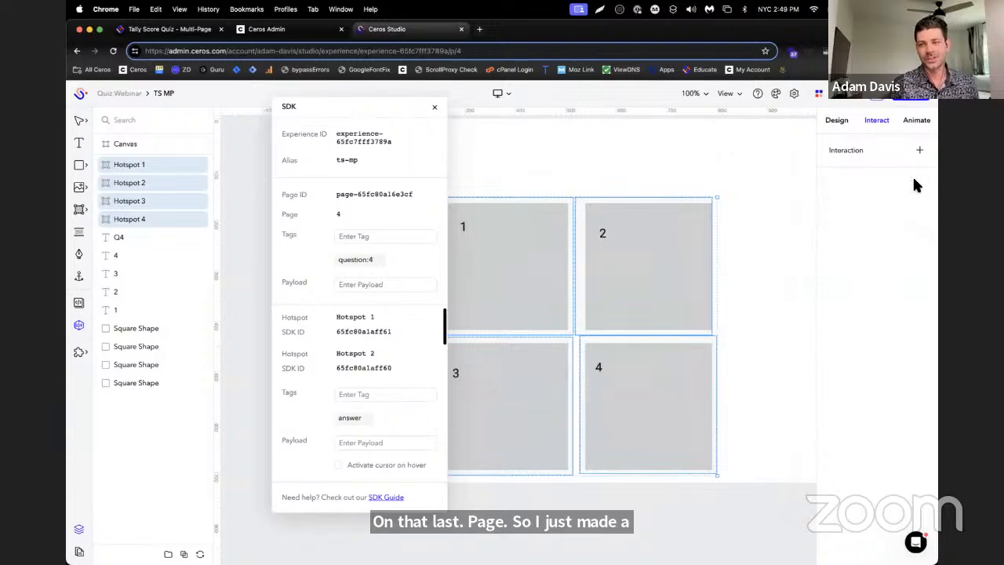
Add the SDK tag goto:results to page 4's four answer hotspots and activate the cursor on hover for them
click(380, 394)
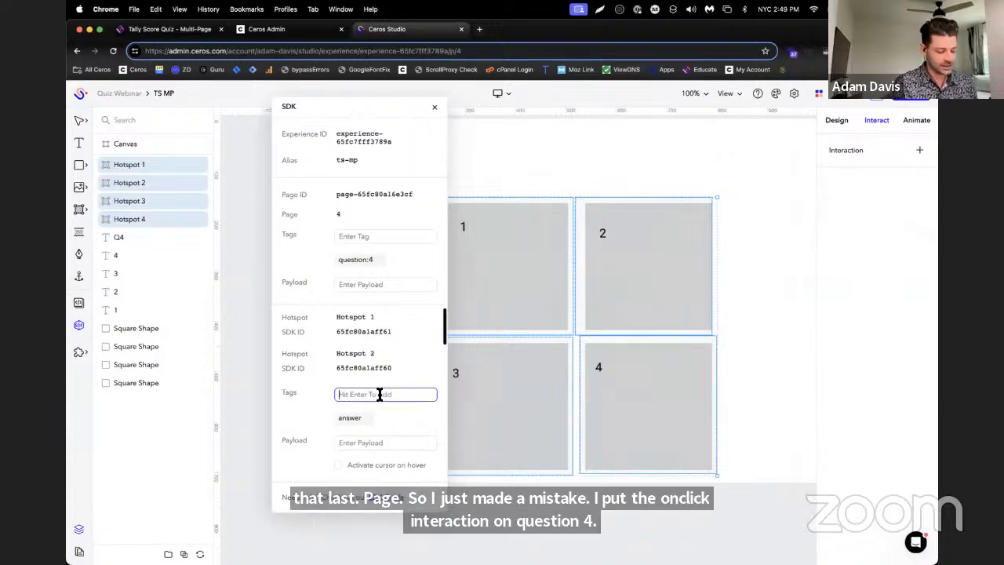
text(goto:results)
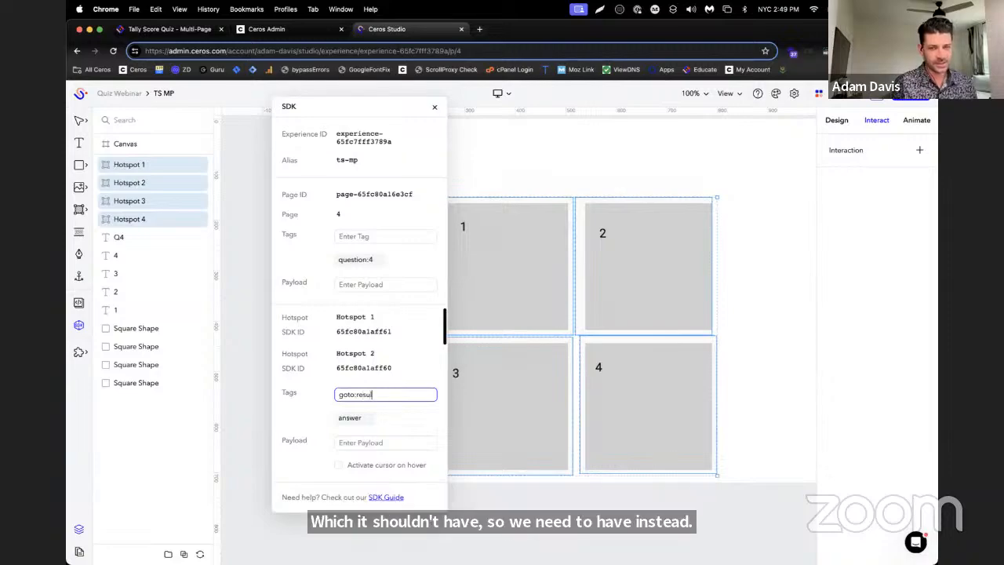
key(Return)
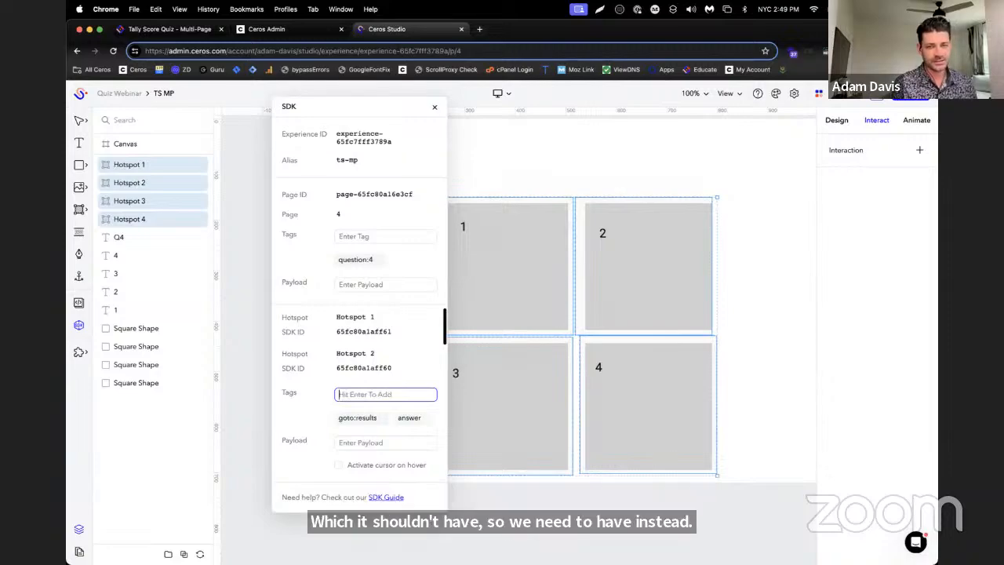
click(338, 466)
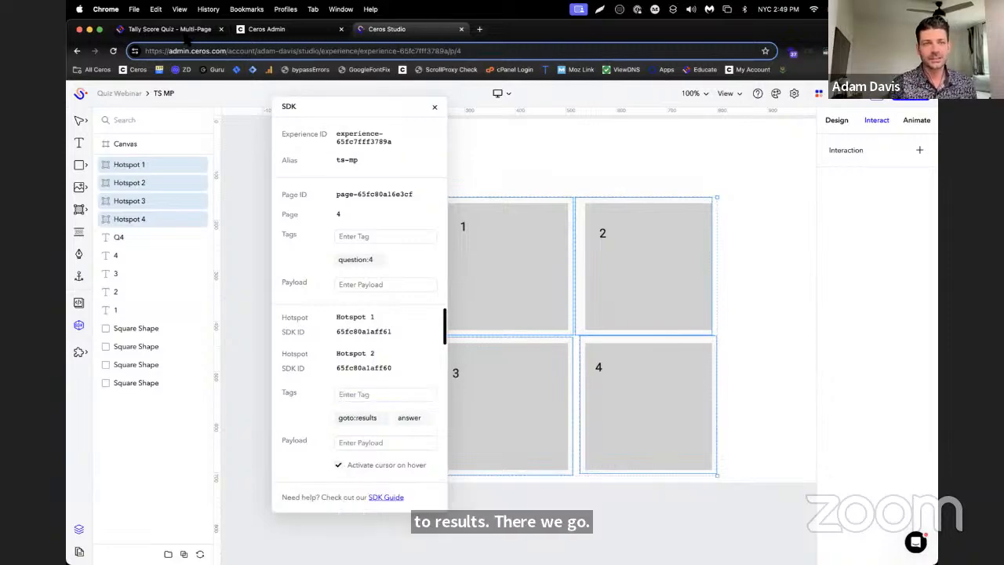
Read the guide's steps on tagging results pages and resetting the quiz in Ceros Educate, and return to Ceros Studio
click(186, 31)
scroll(679, 306, down, 5)
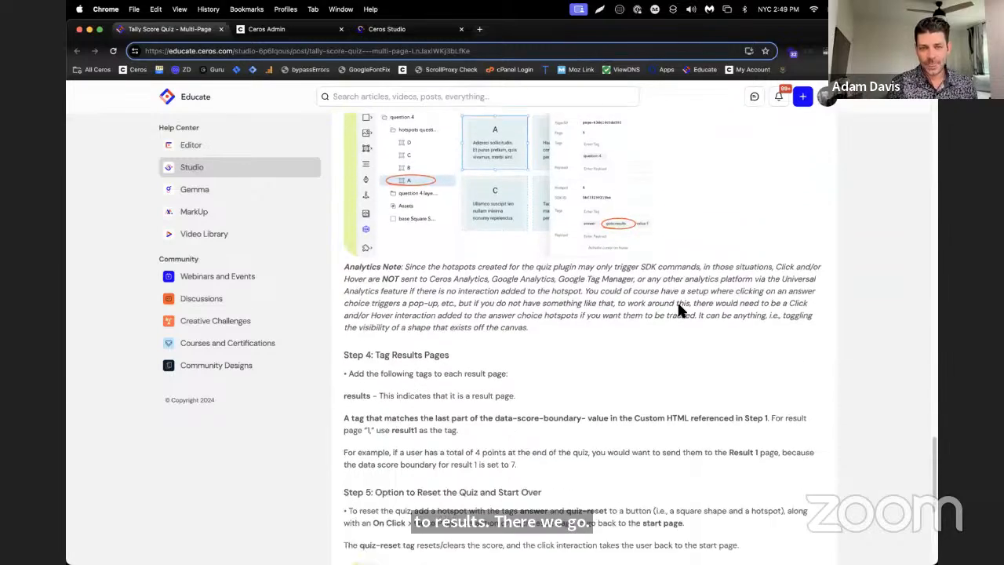
scroll(511, 314, down, 1)
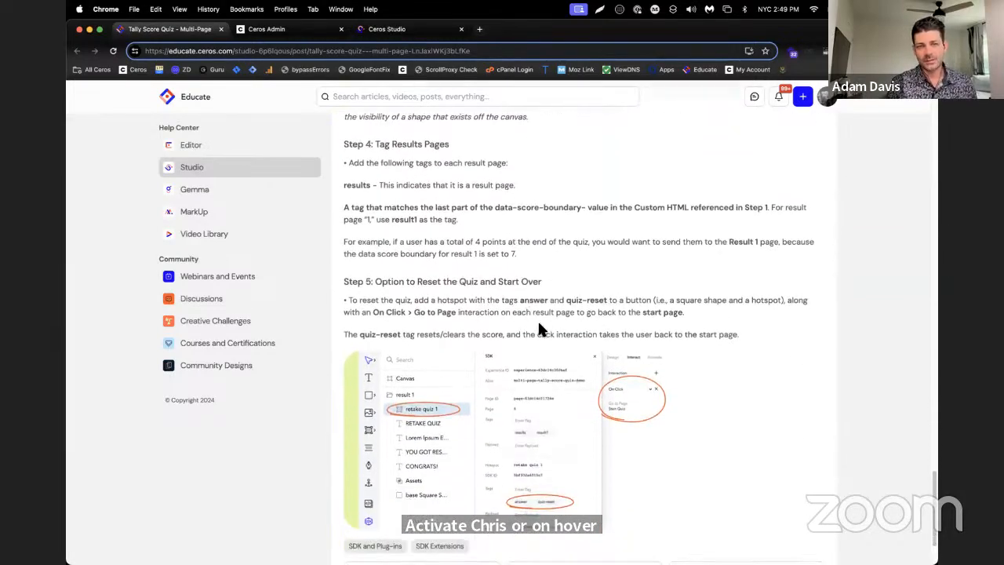
click(387, 29)
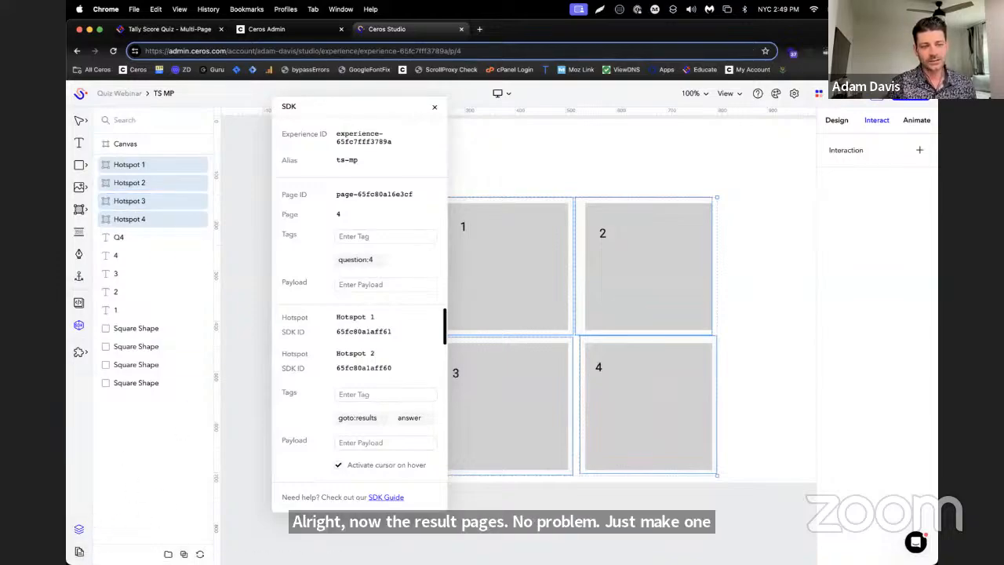
Add a new blank page after page 4 and move the SDK window clear of its canvas
click(79, 552)
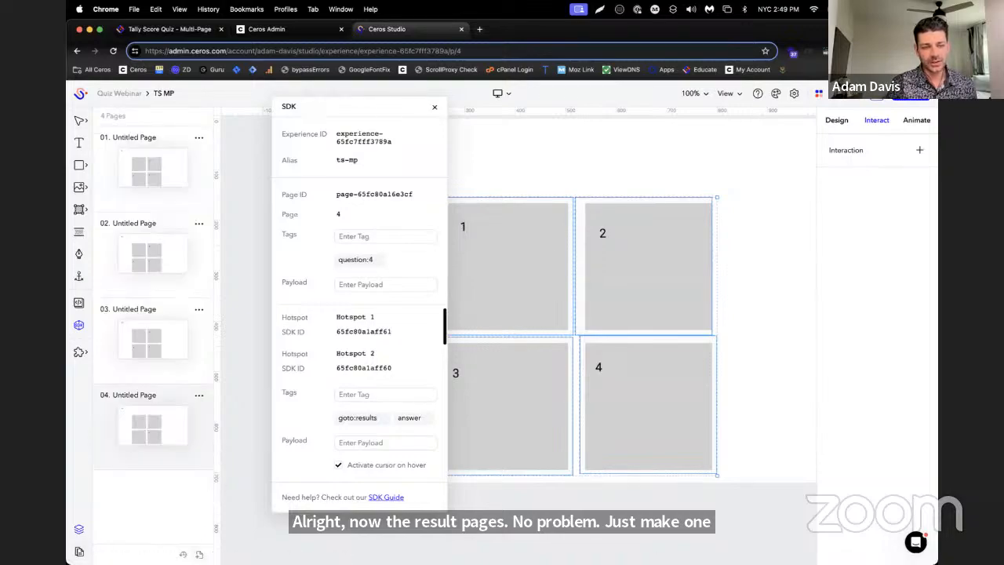
click(181, 459)
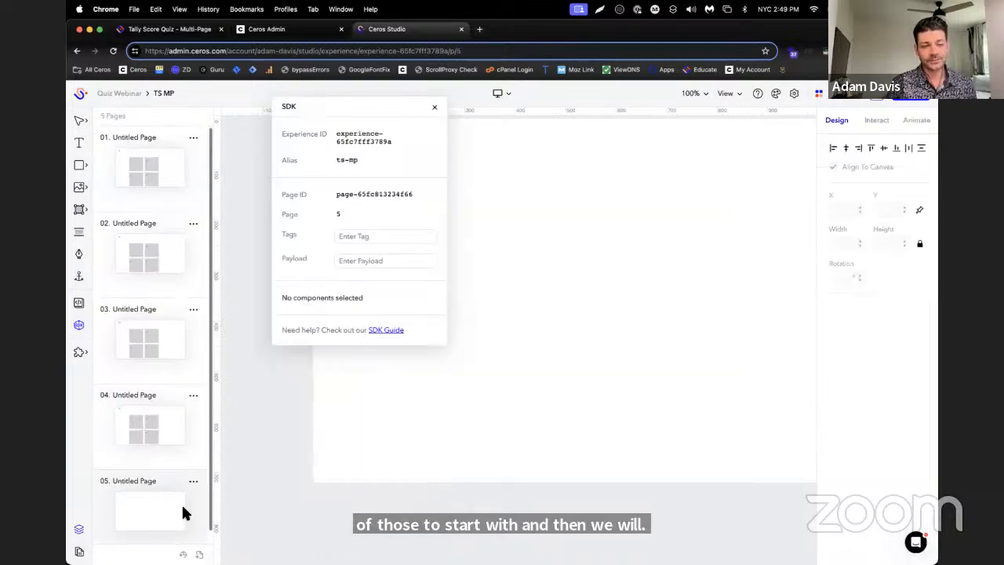
drag(336, 126, 741, 173)
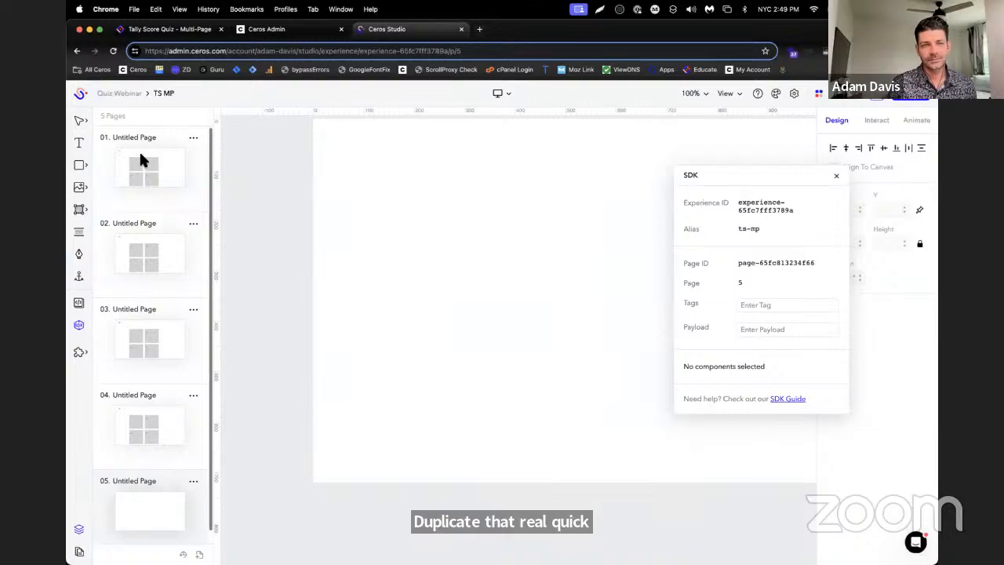
Add a text box reading "Result 1 - 4-7 points" near the upper-left corner of page 5's canvas
click(79, 145)
scroll(426, 298, up, 3)
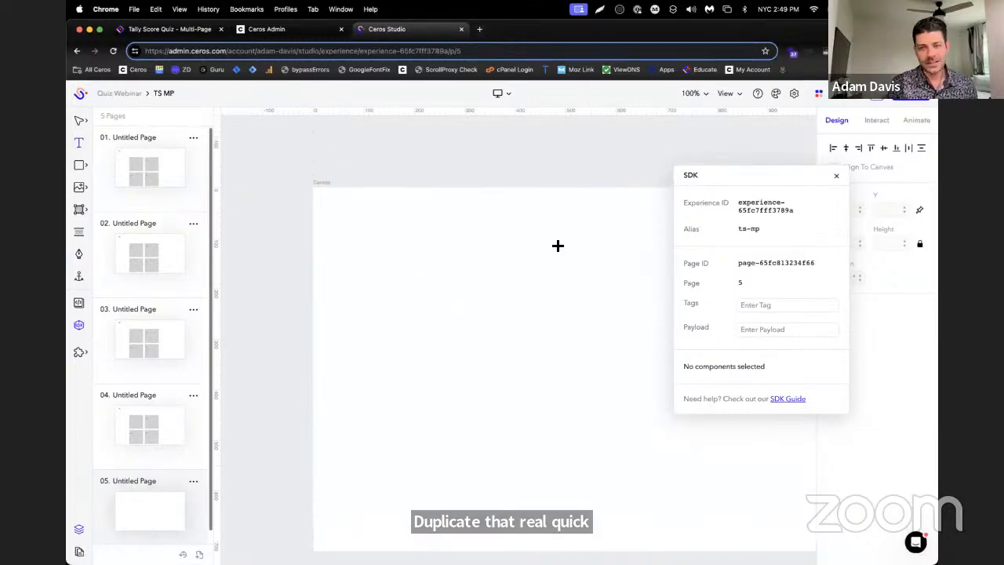
scroll(557, 244, right, 1)
drag(303, 210, 459, 252)
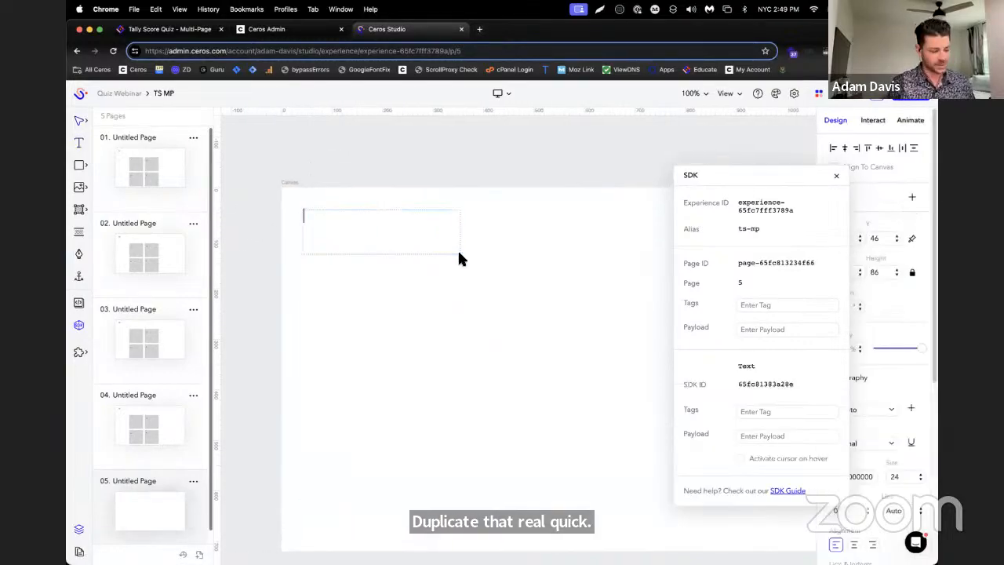
text(Result 1 -)
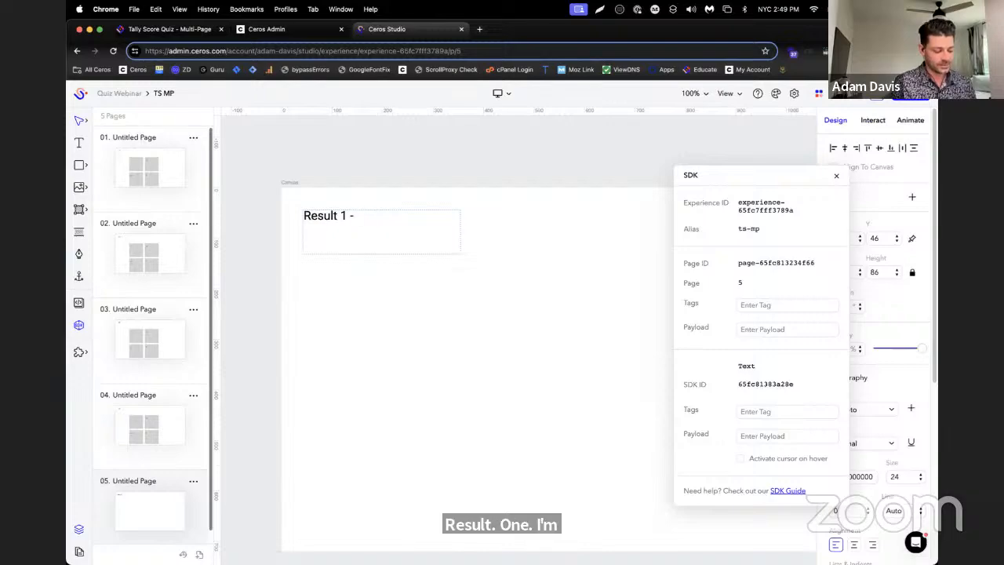
text(4-7 po)
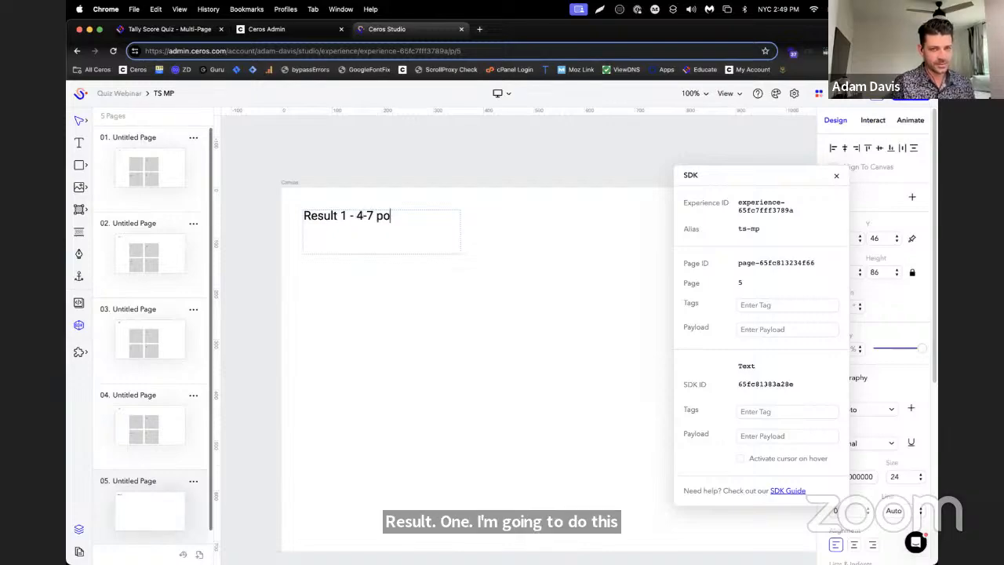
text(ints)
click(453, 339)
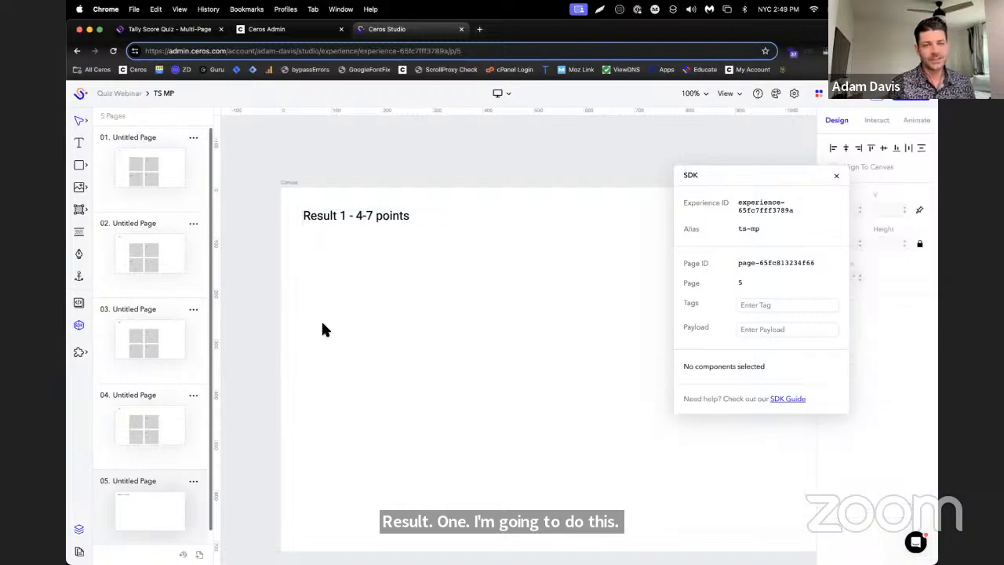
Add a text box reading "Reset" below the result heading on page 5
click(79, 144)
drag(388, 295, 497, 340)
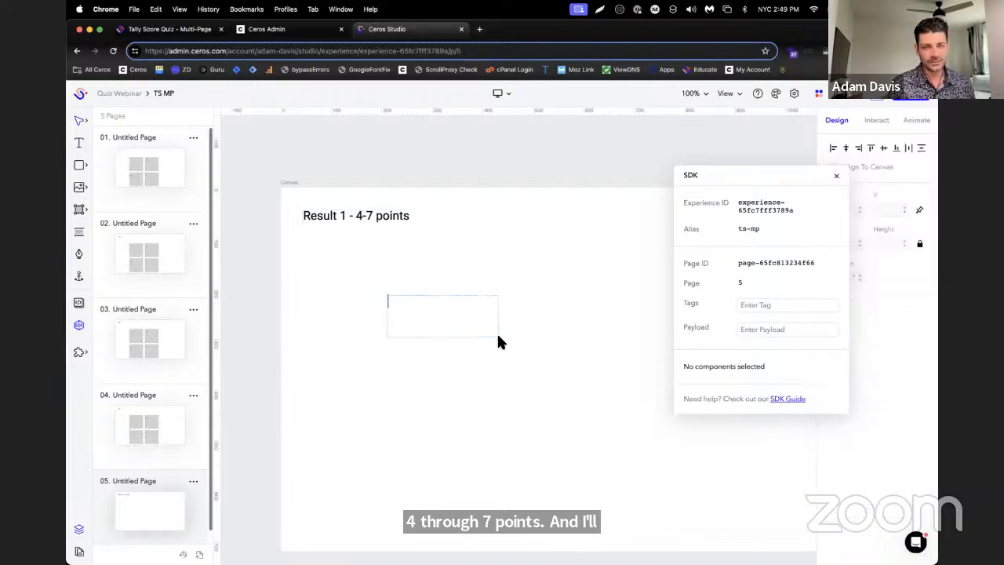
text(Reset)
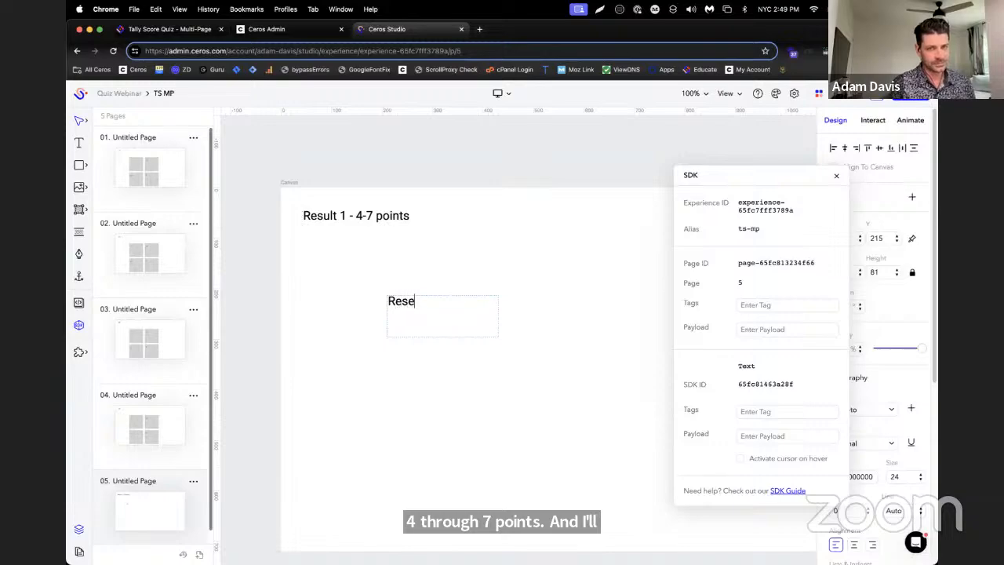
Draw a rectangular hotspot enclosing the Reset text on page 5
click(81, 209)
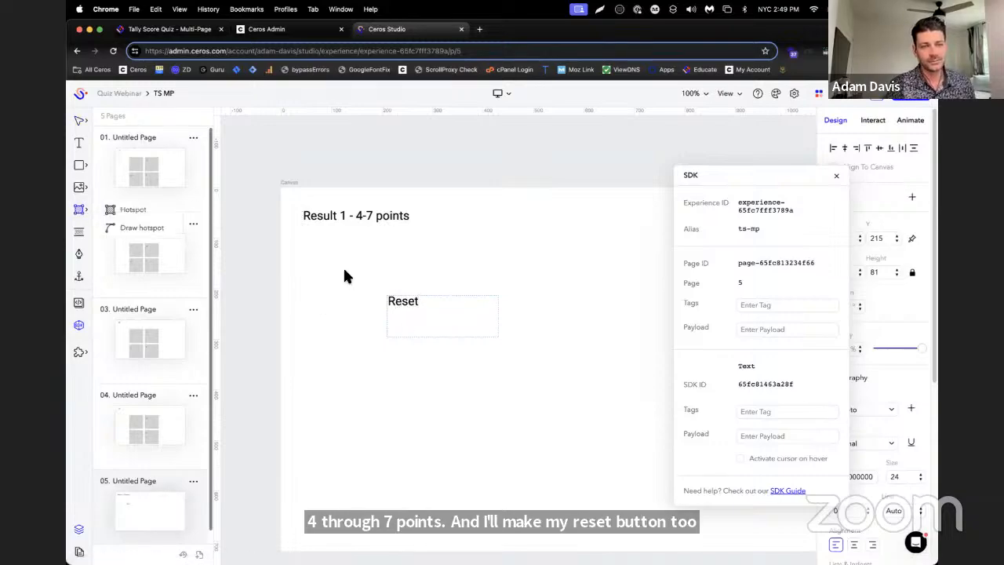
click(111, 213)
drag(357, 267, 506, 353)
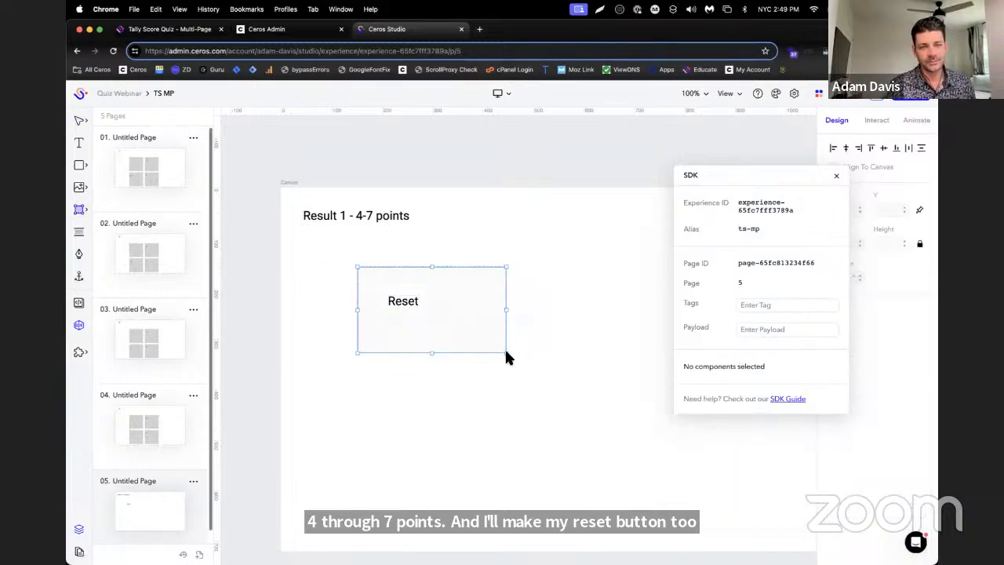
Tag the hotspot around the Reset text on page 5 with "answer" and "quiz-reset" in the SDK settings
click(758, 413)
text(answe)
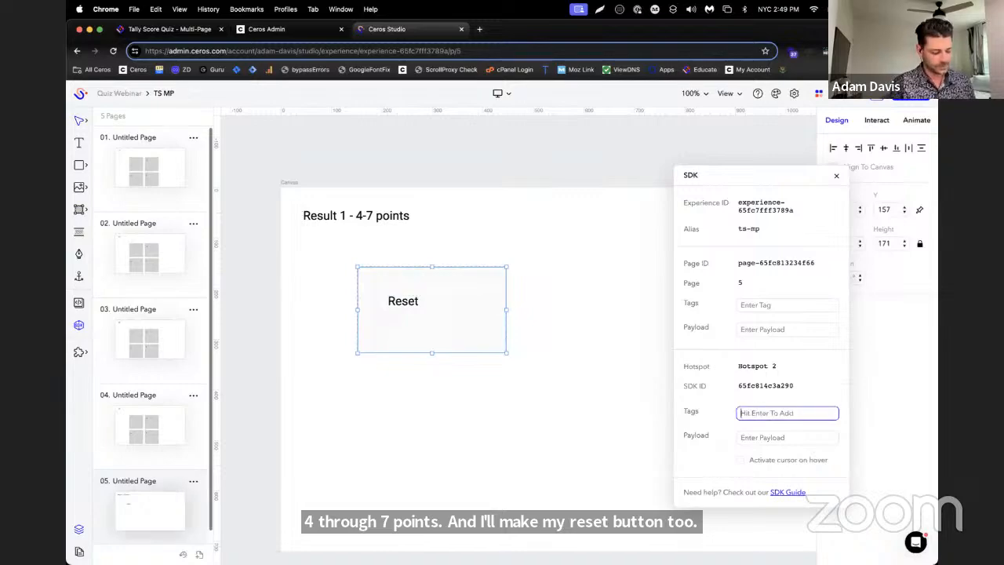
text(r)
key(Return)
text(q)
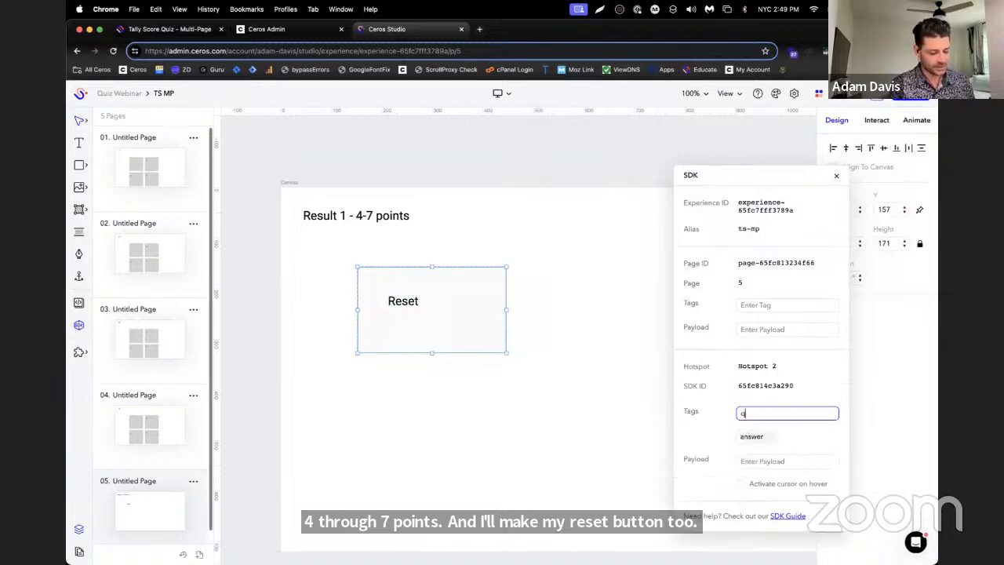
text(uiz-reset)
key(Return)
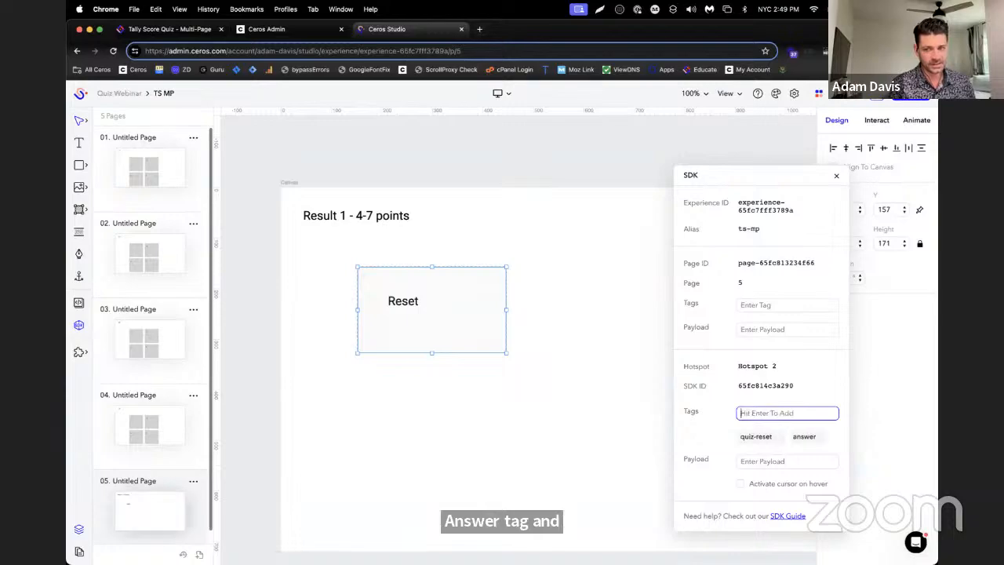
Add an on-click interaction to the reset hotspot that goes to Page 1, and save it
click(877, 122)
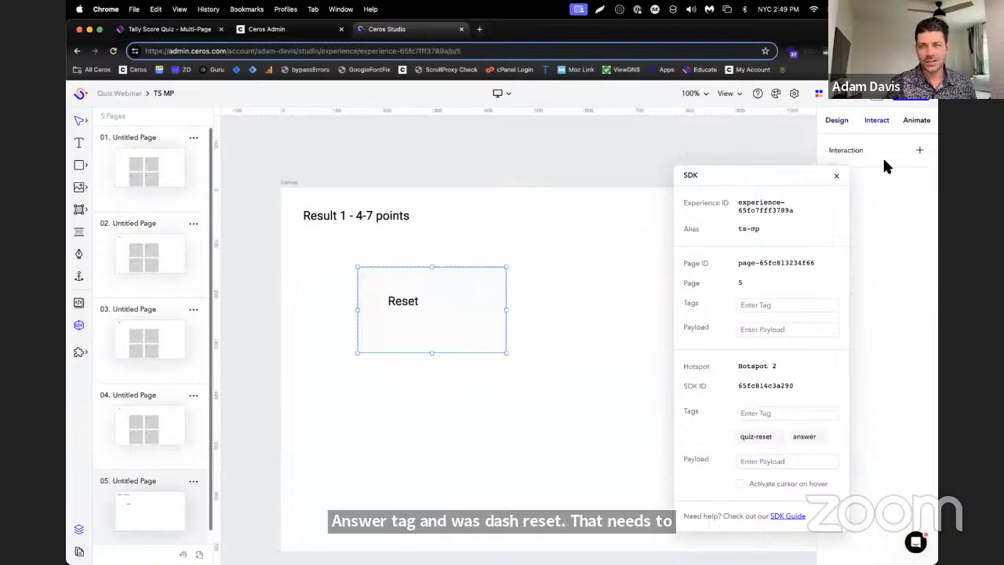
click(920, 150)
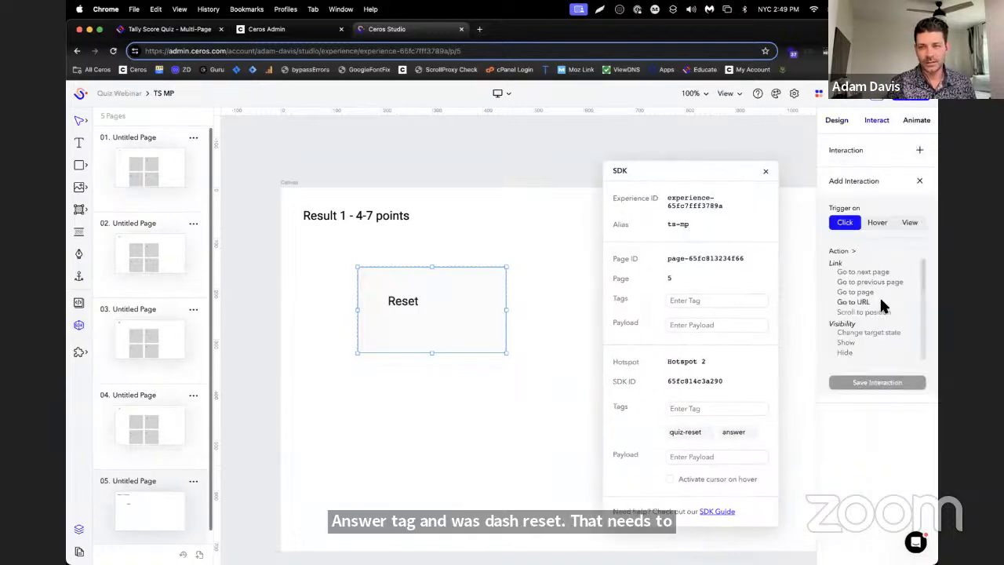
click(881, 290)
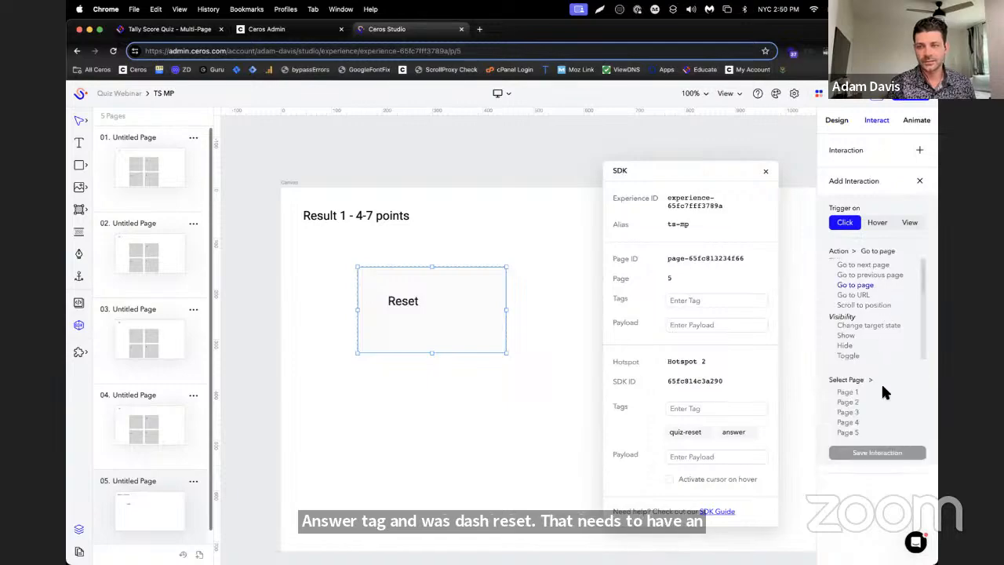
click(861, 391)
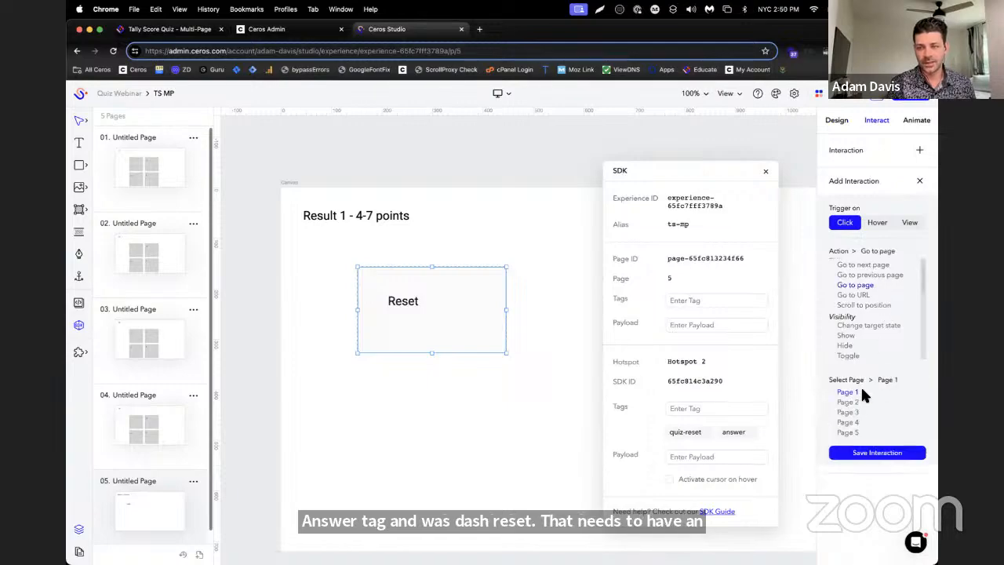
click(872, 453)
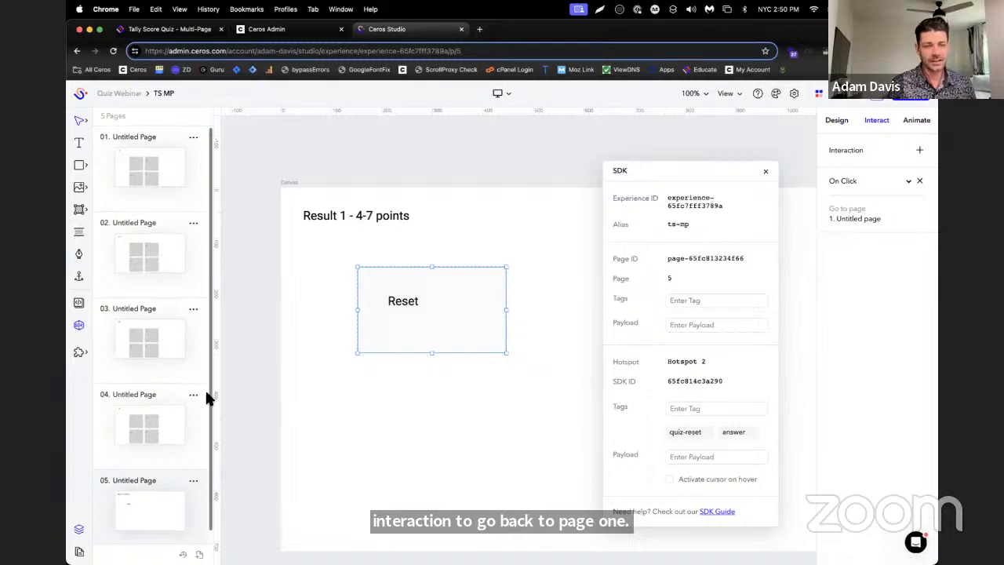
Duplicate page 5, the first result page, to create page 6
click(191, 483)
click(190, 487)
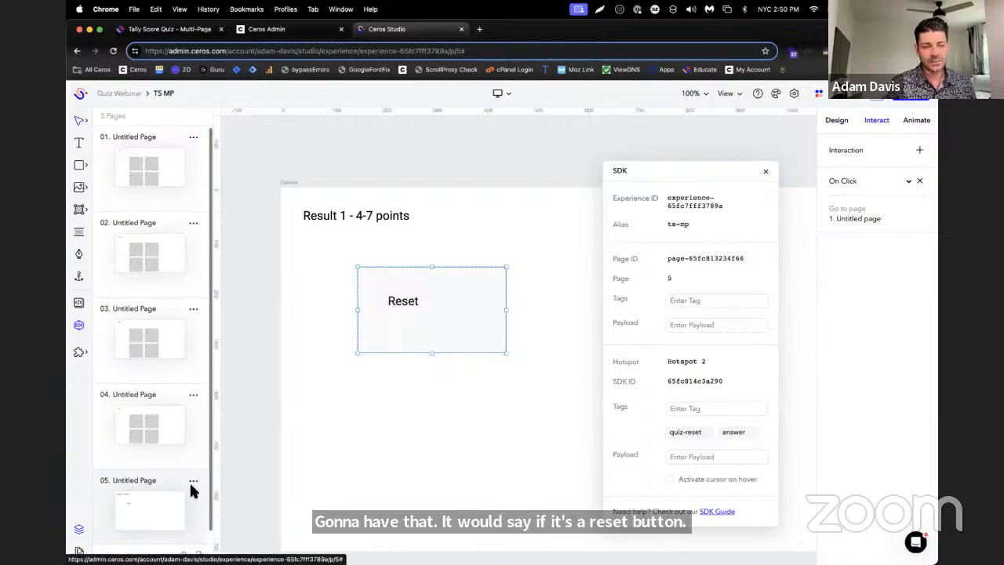
scroll(164, 500, down, 1)
scroll(218, 477, down, 3)
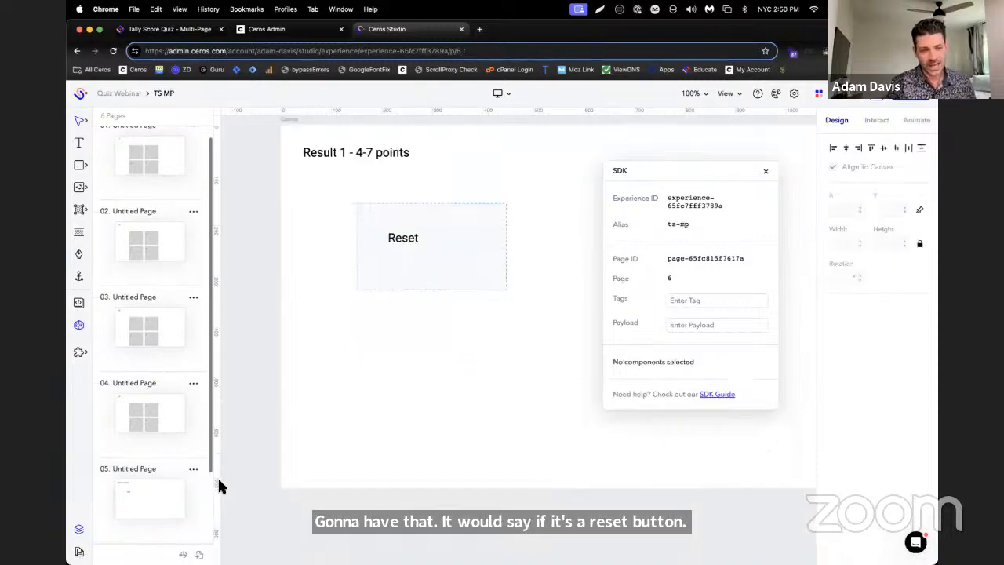
scroll(403, 431, up, 5)
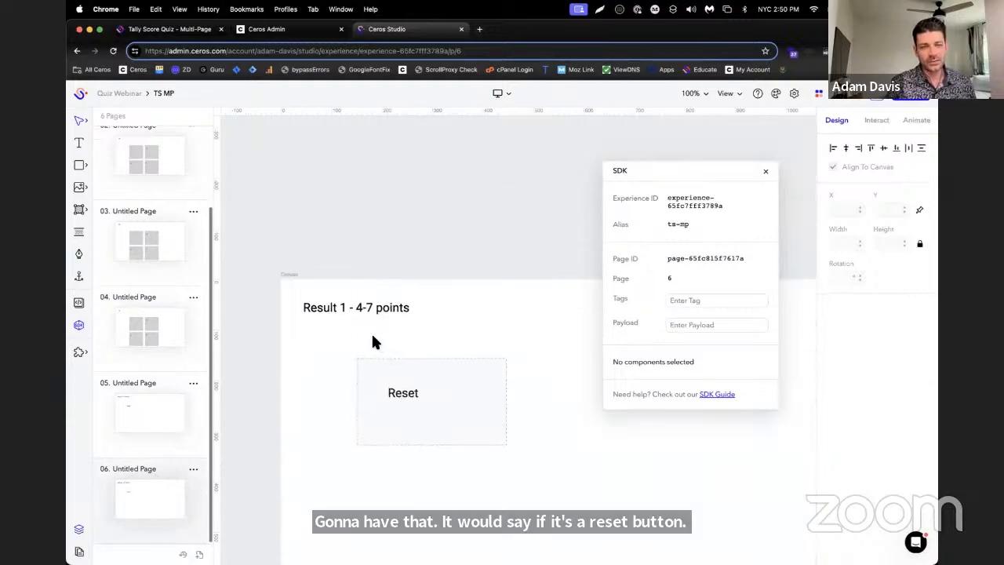
Change the heading on page 6 to "Result 2 - 8-11 points", checking the score boundaries in the Tally Score Quiz article
click(348, 310)
double_click(346, 309)
text(2)
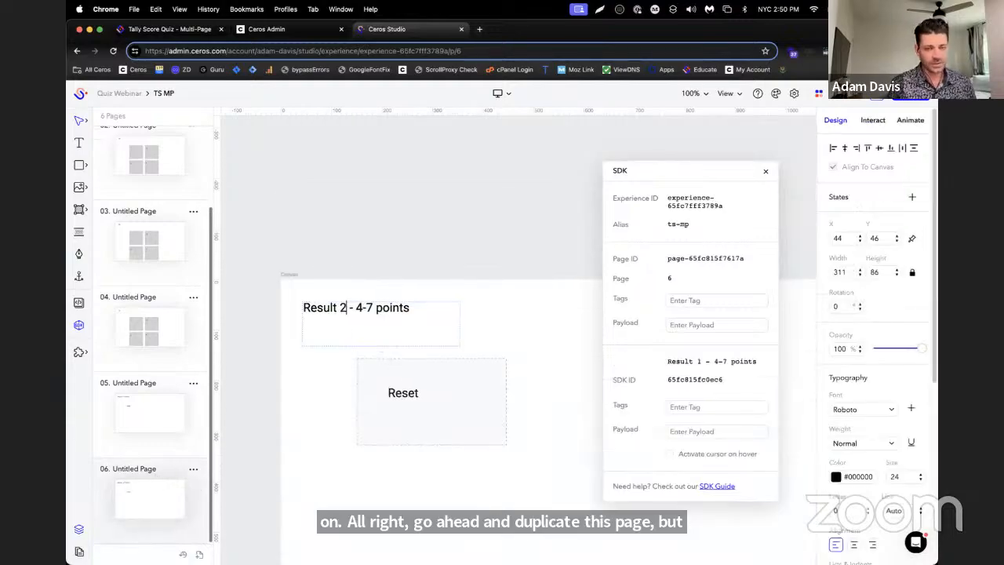
drag(356, 310, 372, 318)
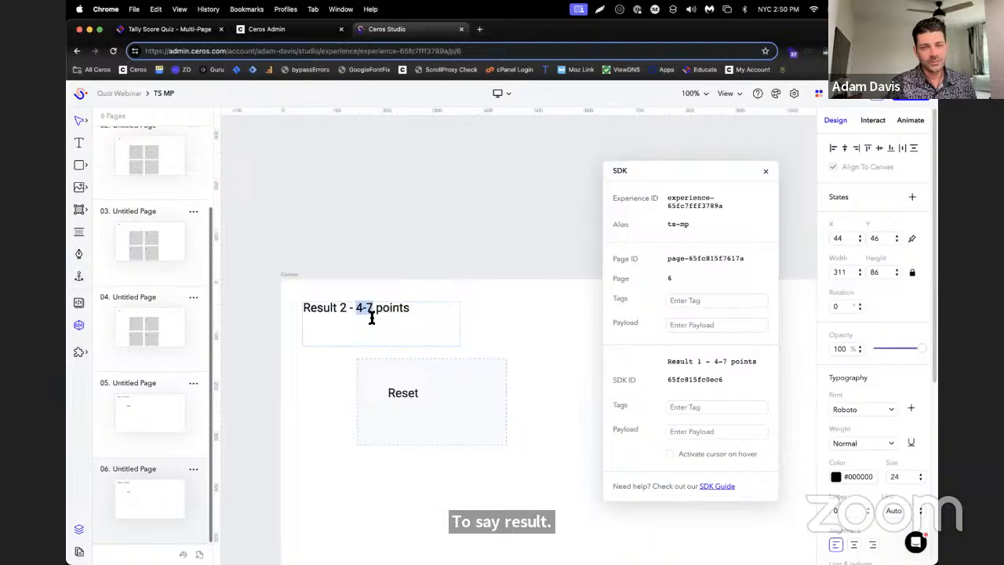
click(185, 29)
scroll(625, 401, up, 15)
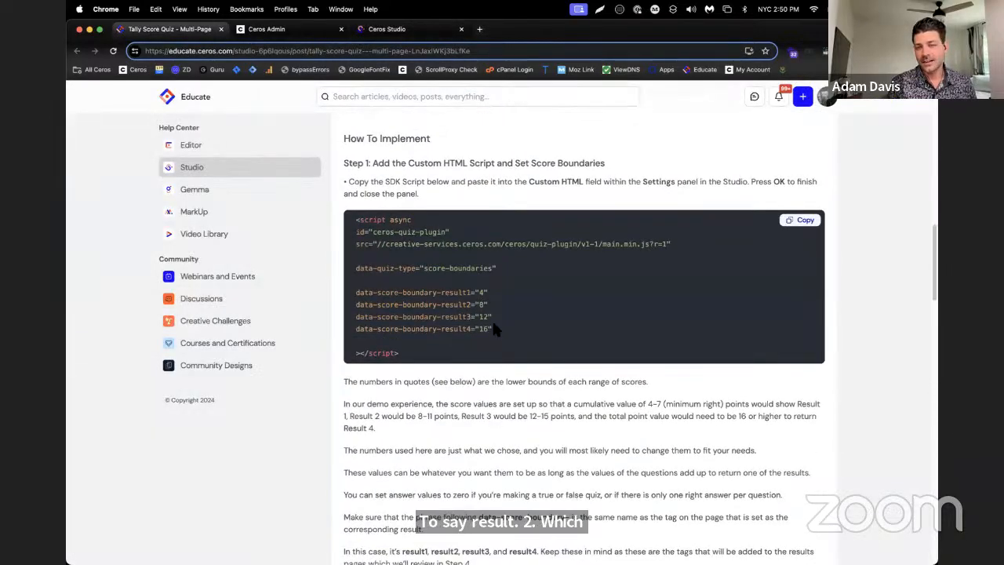
click(387, 29)
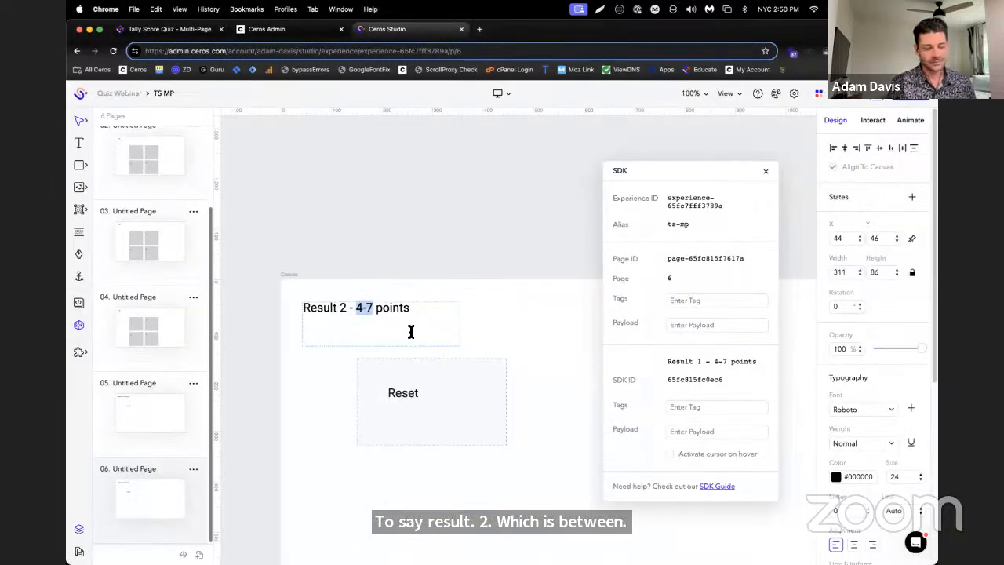
text(8-11)
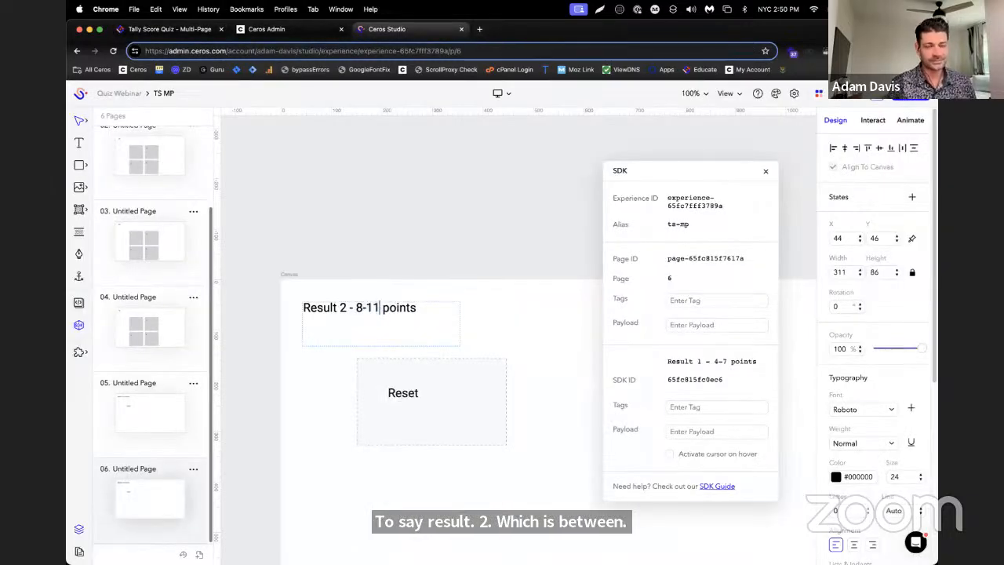
click(219, 437)
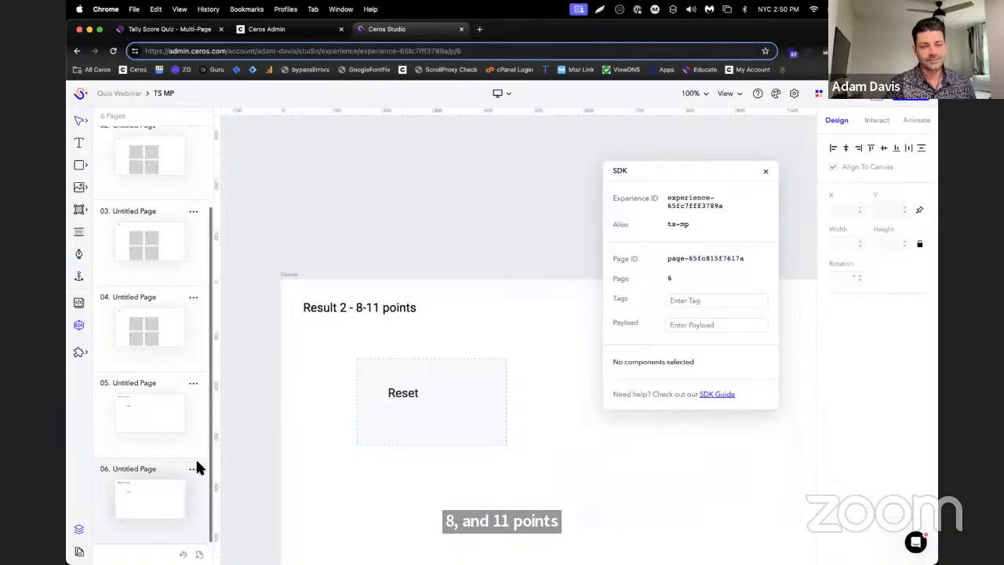
Try to duplicate page 6, the second result page
click(193, 469)
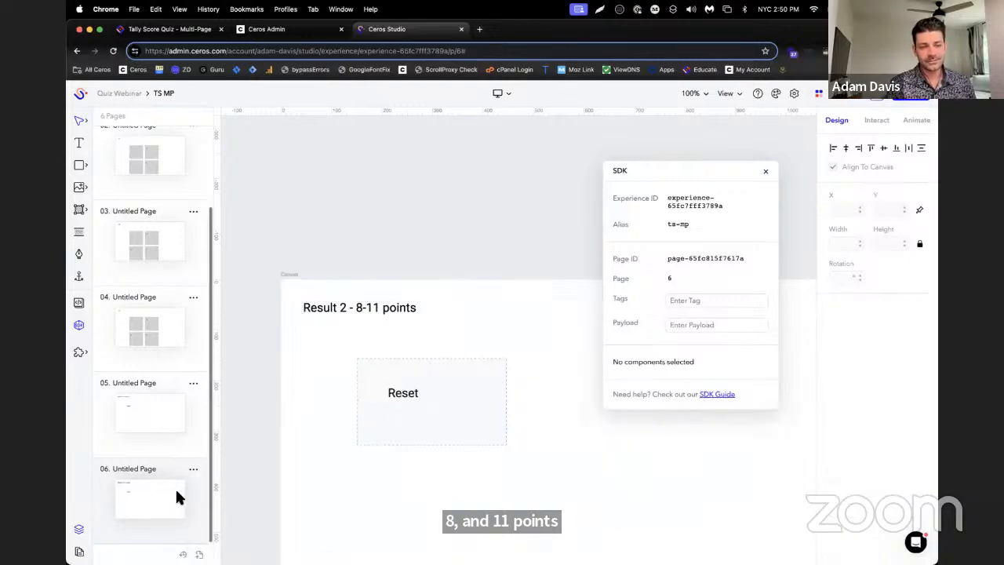
scroll(222, 388, down, 5)
scroll(267, 423, up, 3)
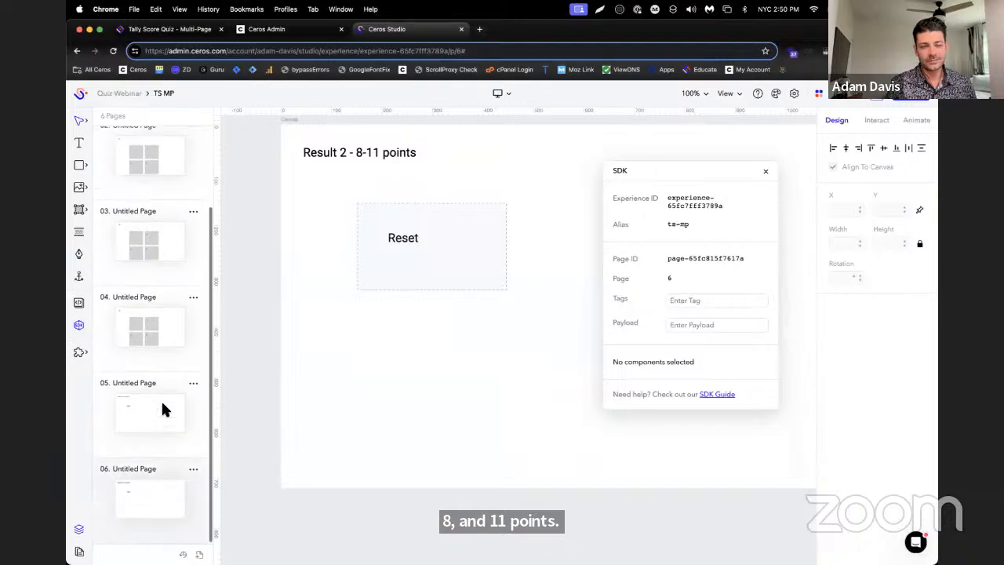
click(193, 470)
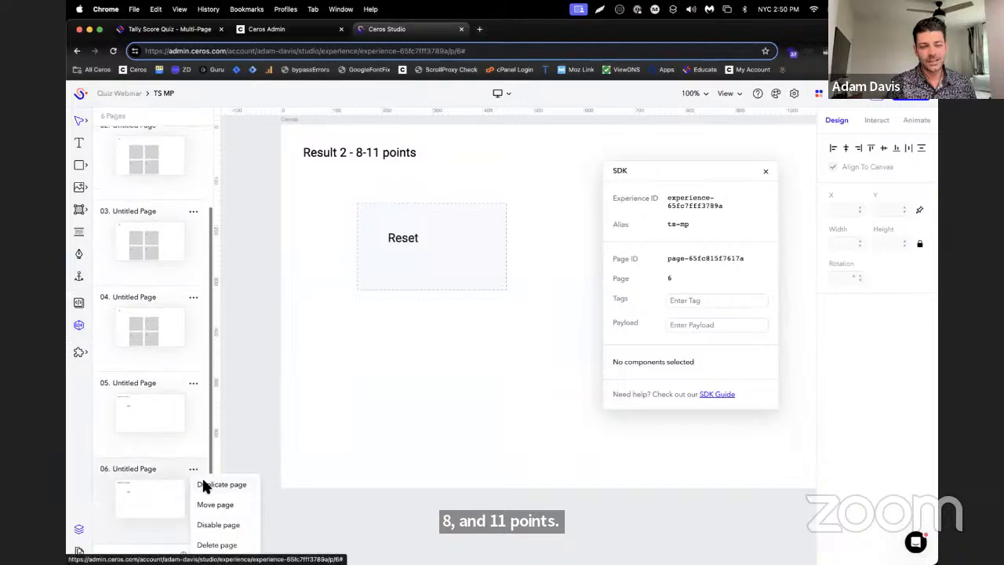
click(206, 482)
click(501, 367)
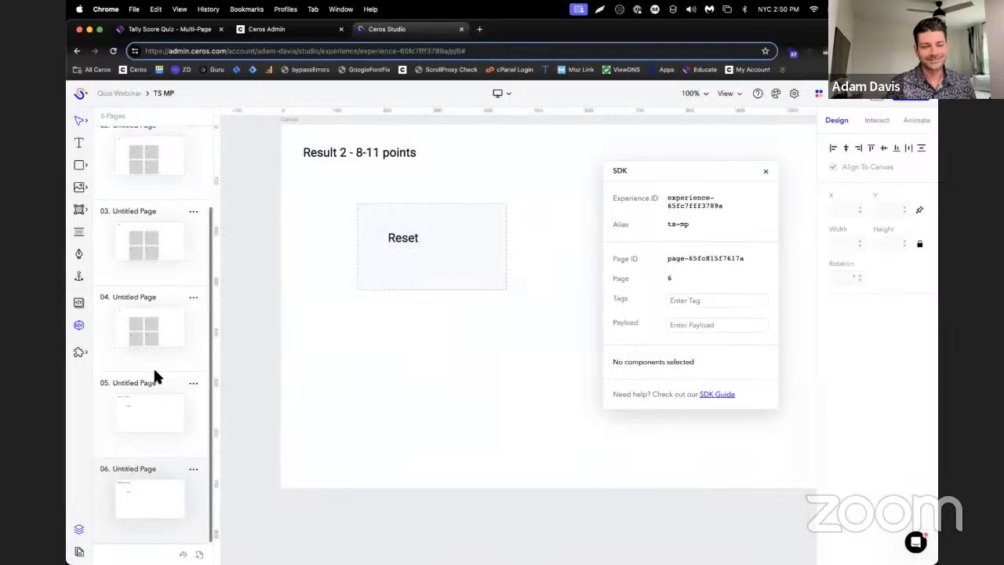
click(192, 471)
click(196, 472)
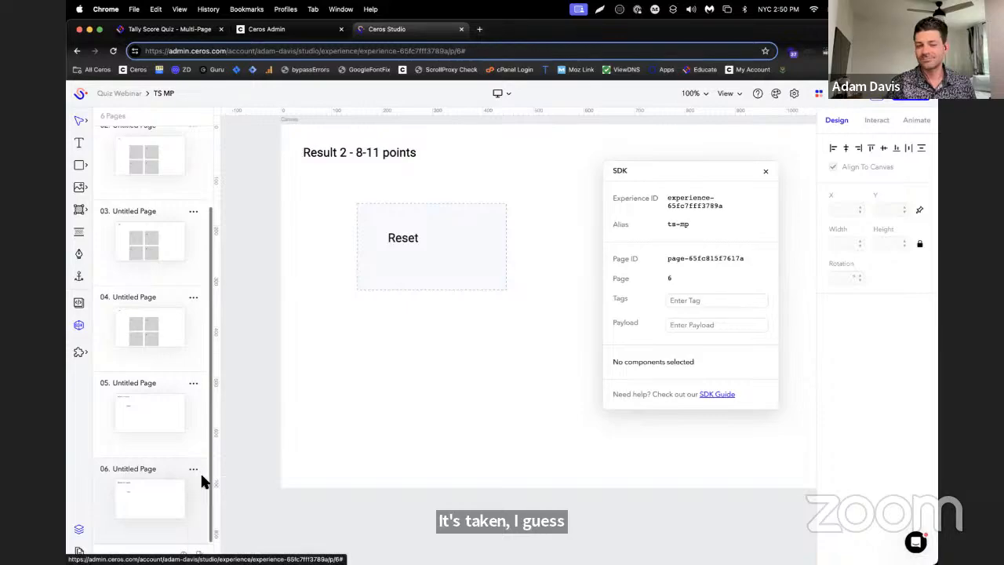
click(194, 471)
click(204, 476)
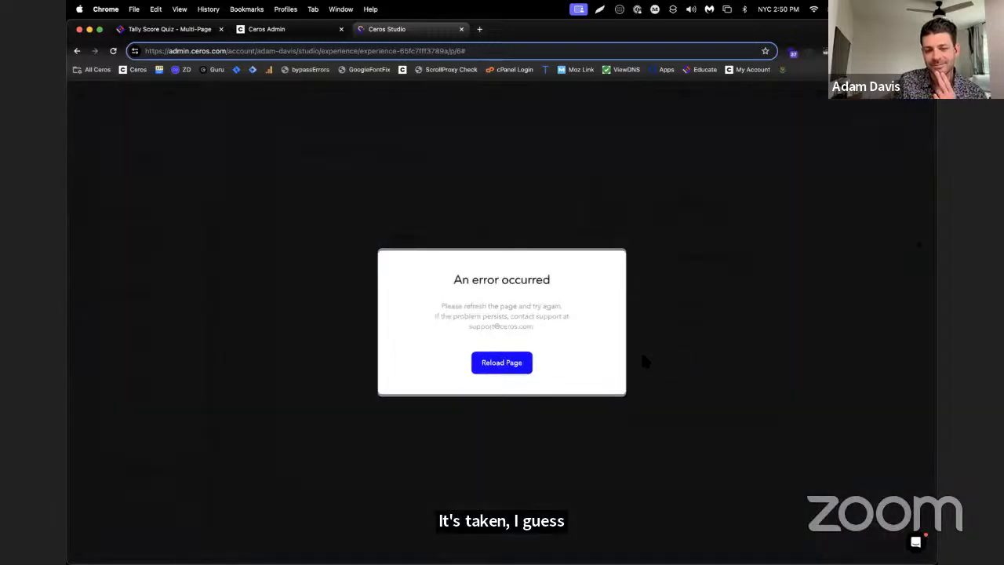
Reload the Studio experience and bring back the list of pages
click(480, 371)
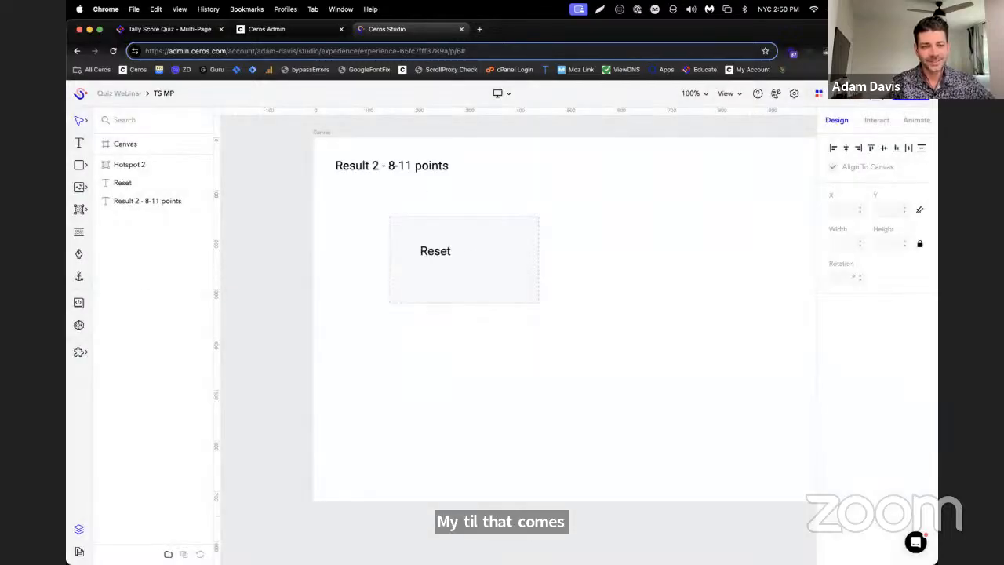
click(78, 551)
scroll(158, 430, down, 3)
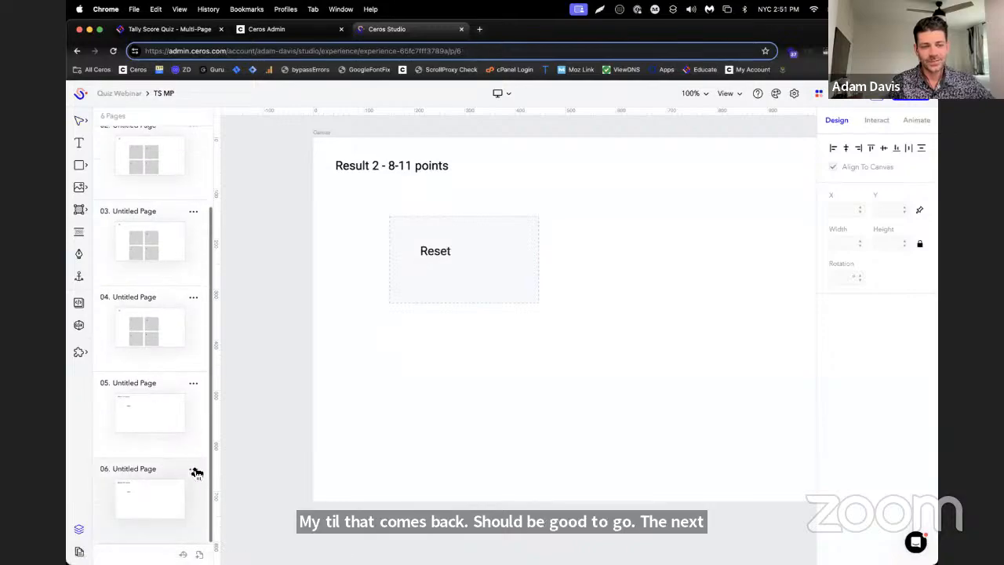
Duplicate page 6 and the resulting page 7 to create two more result pages
click(196, 470)
click(213, 480)
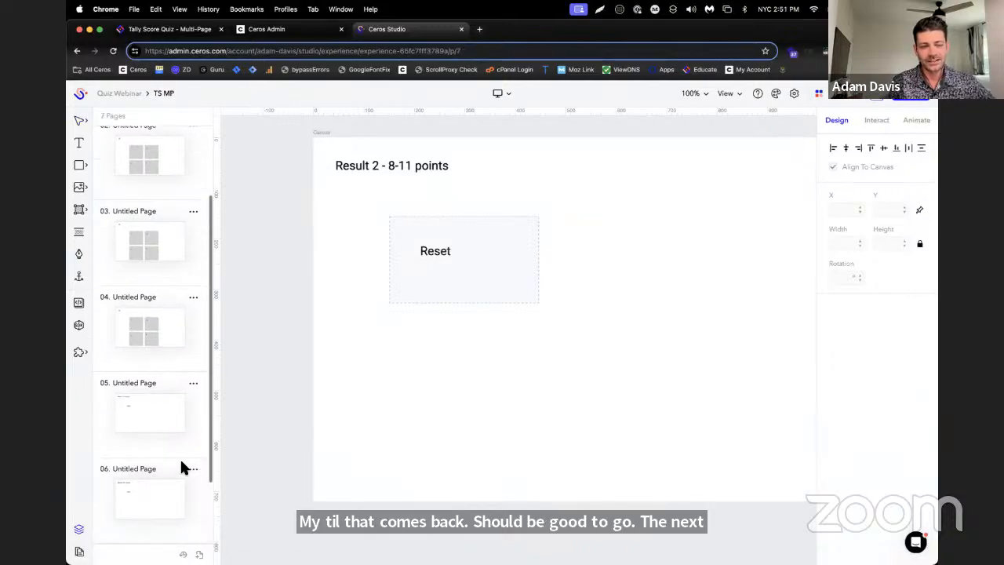
click(193, 469)
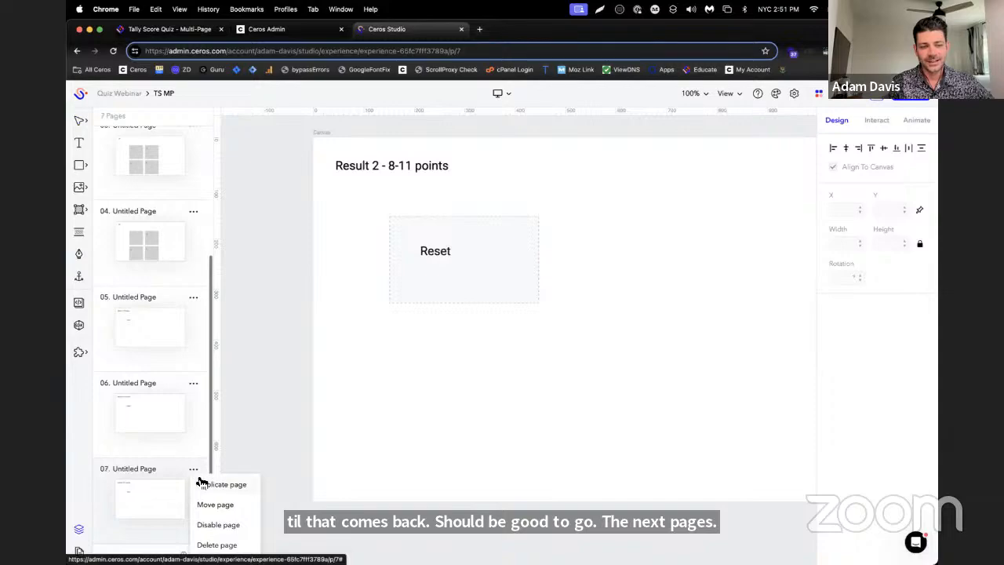
click(202, 484)
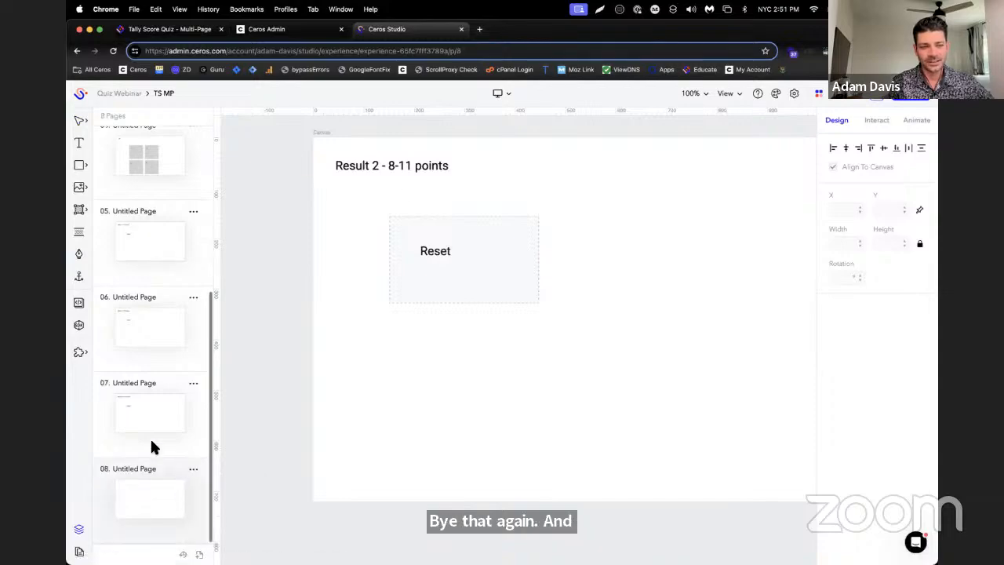
Change the heading on page 7 to "Result 3 - 12-15 points", checking the score boundaries in the Tally Score Quiz article
click(130, 378)
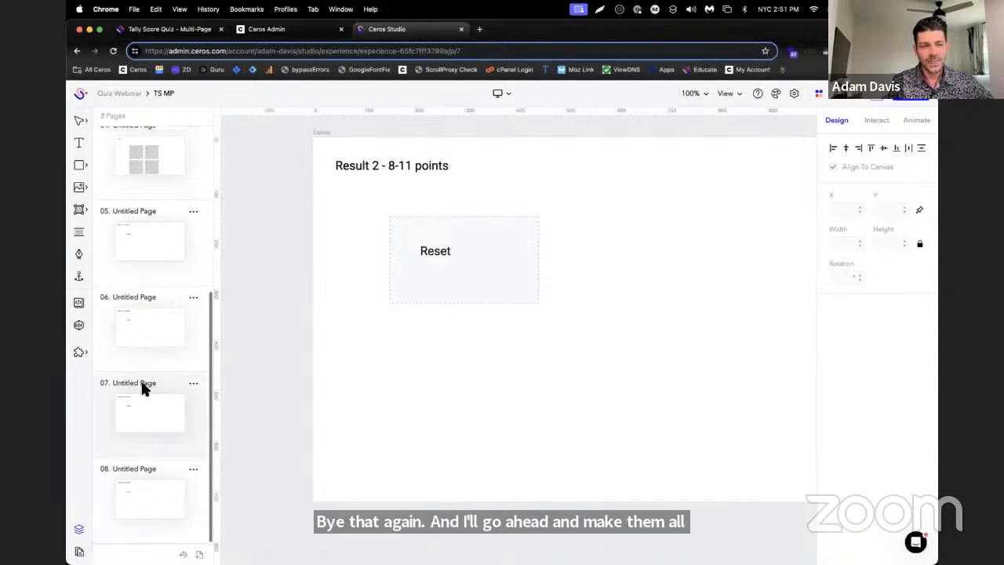
click(380, 168)
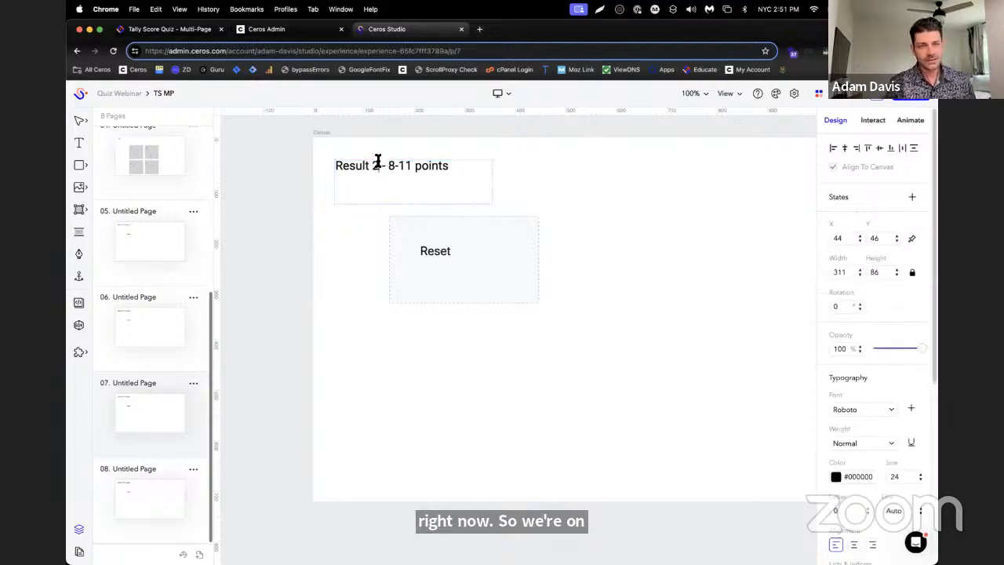
double_click(378, 165)
text(3)
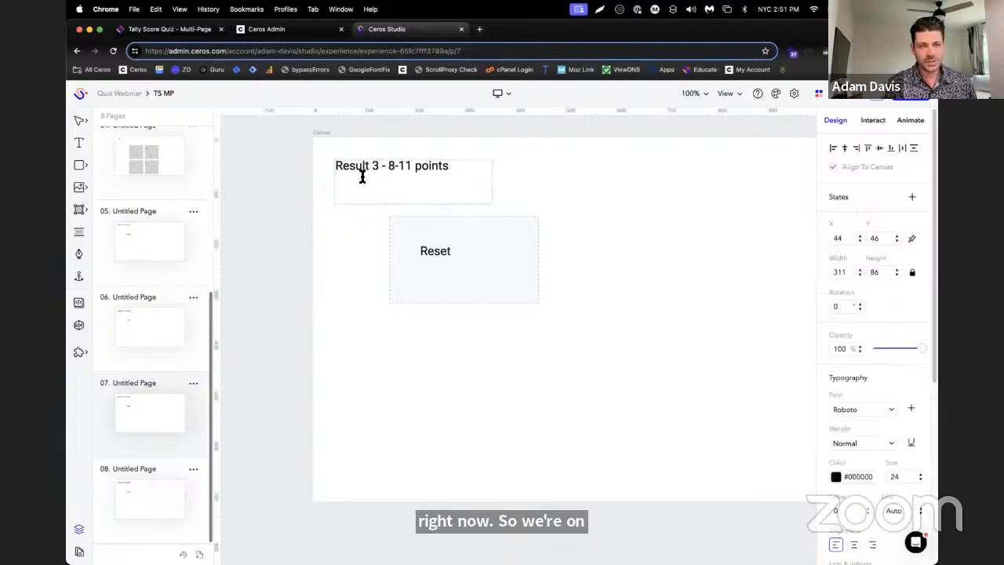
click(168, 29)
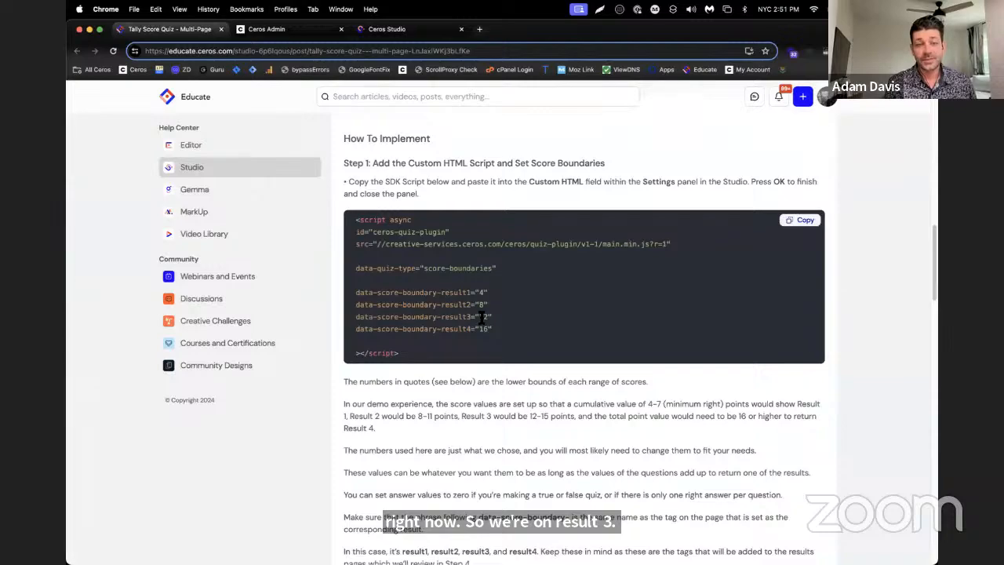
click(271, 30)
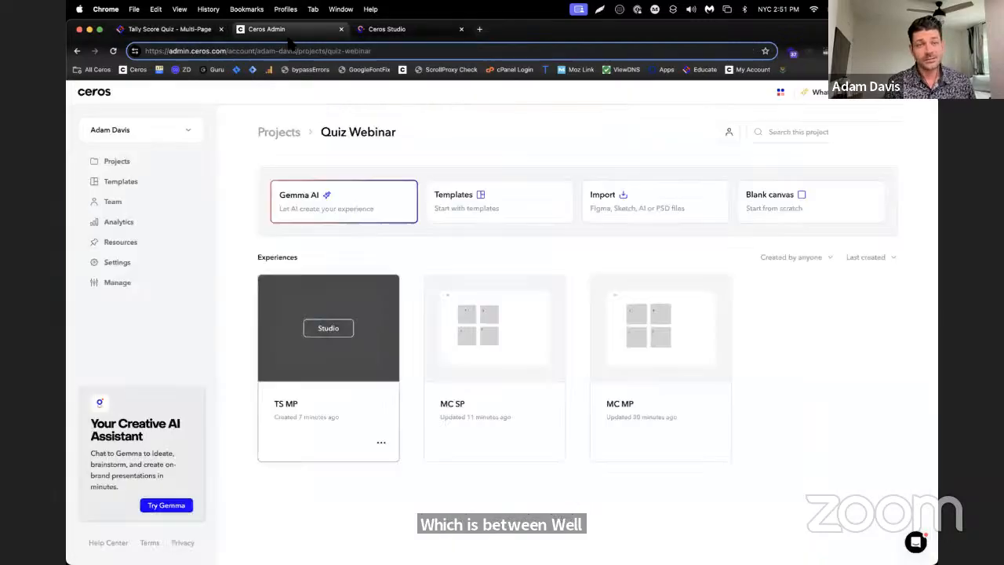
key(ctrl+Tab)
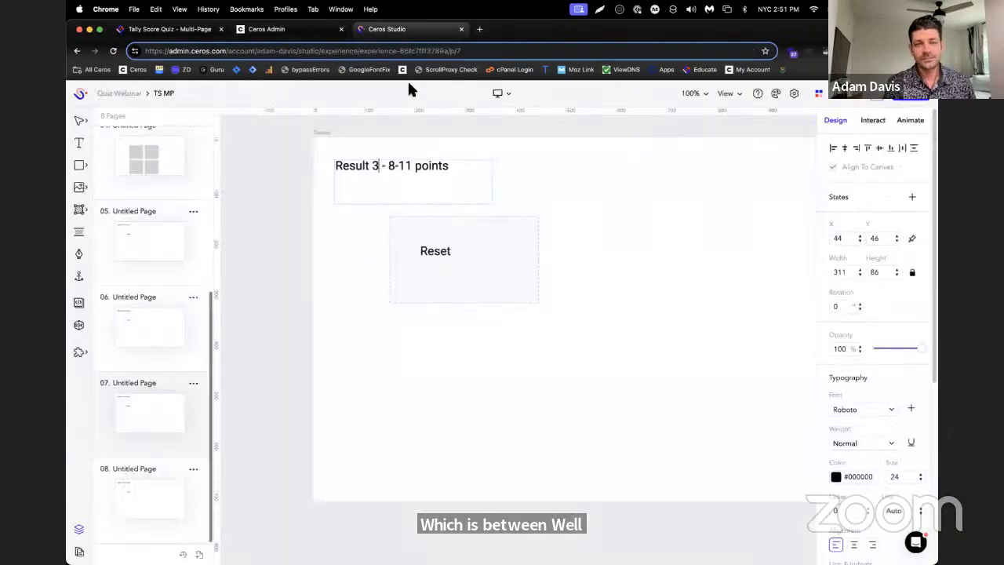
double_click(393, 166)
text(12)
double_click(411, 167)
text(15)
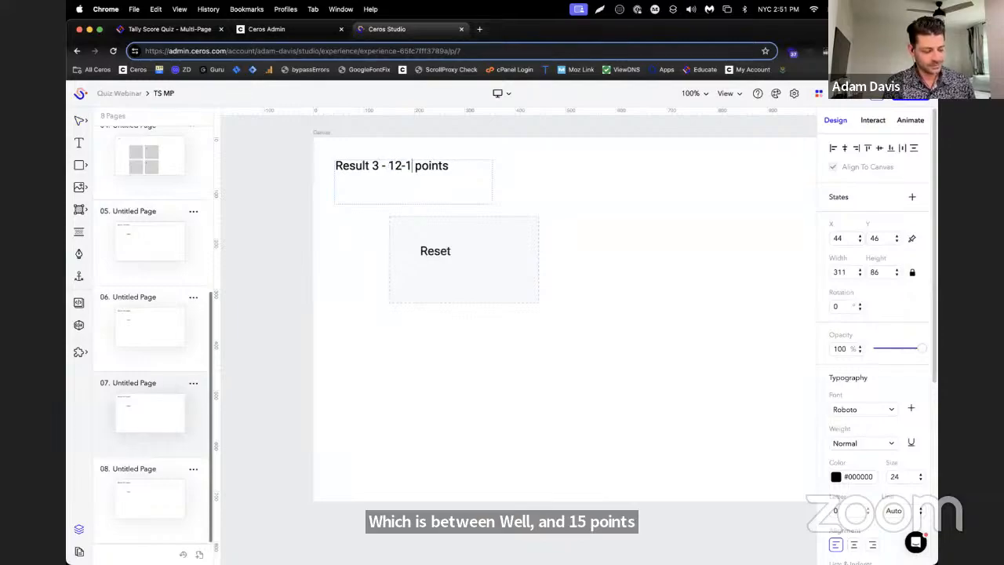
Change the heading on page 8 to "Result 4 - 16 or more points"
click(150, 473)
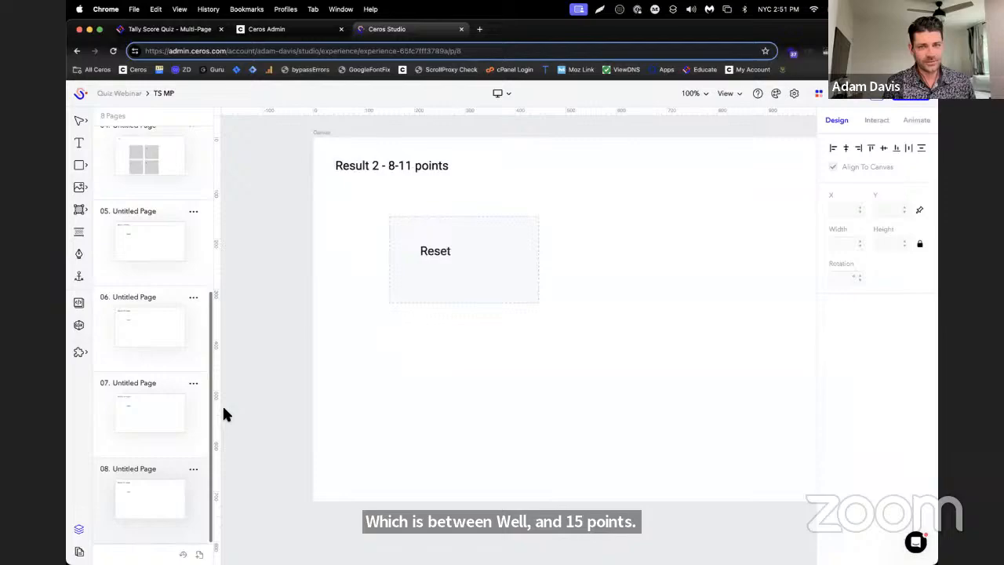
double_click(377, 165)
drag(379, 166, 394, 162)
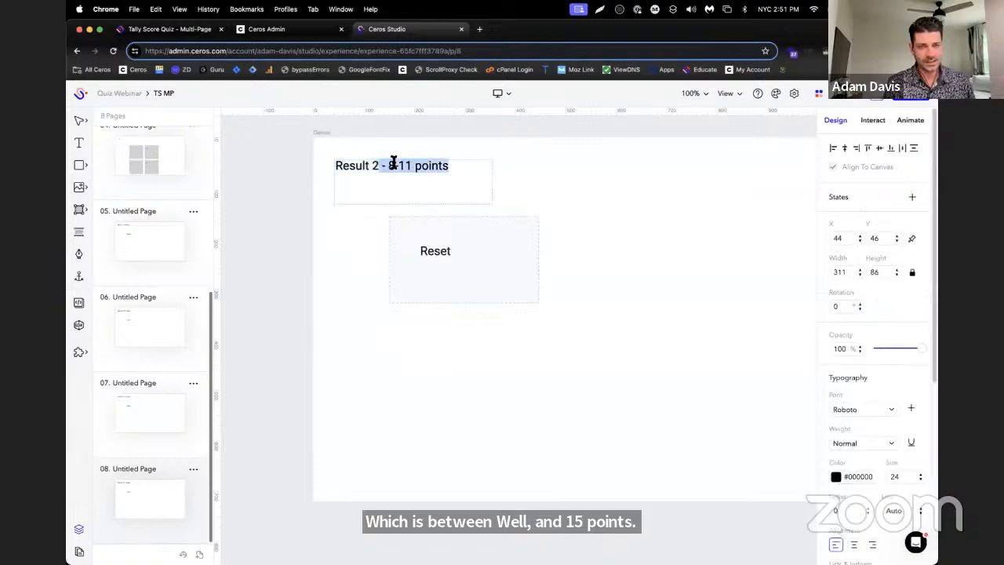
click(378, 166)
key(BackSpace)
text(4)
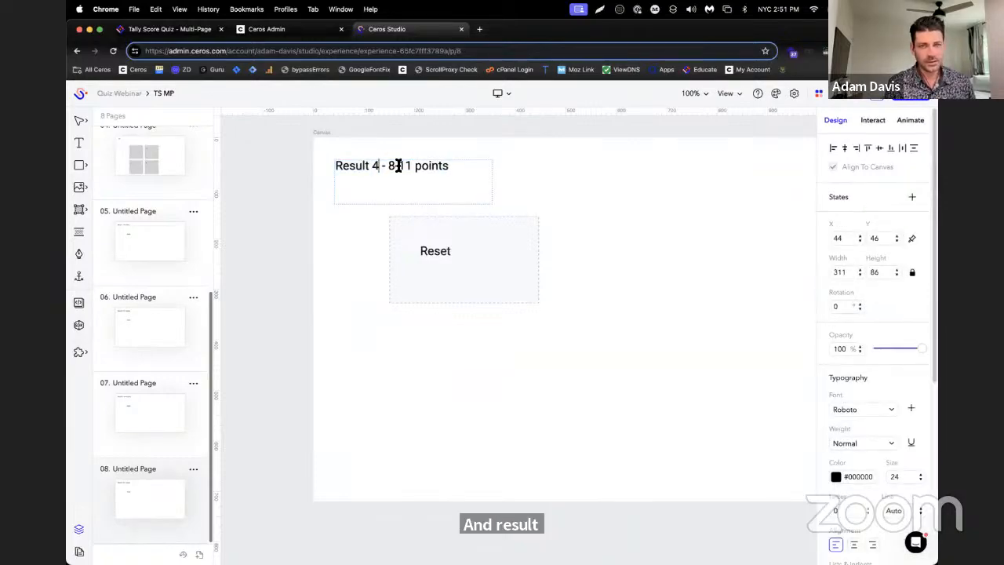
drag(390, 168, 408, 167)
text(16 orm)
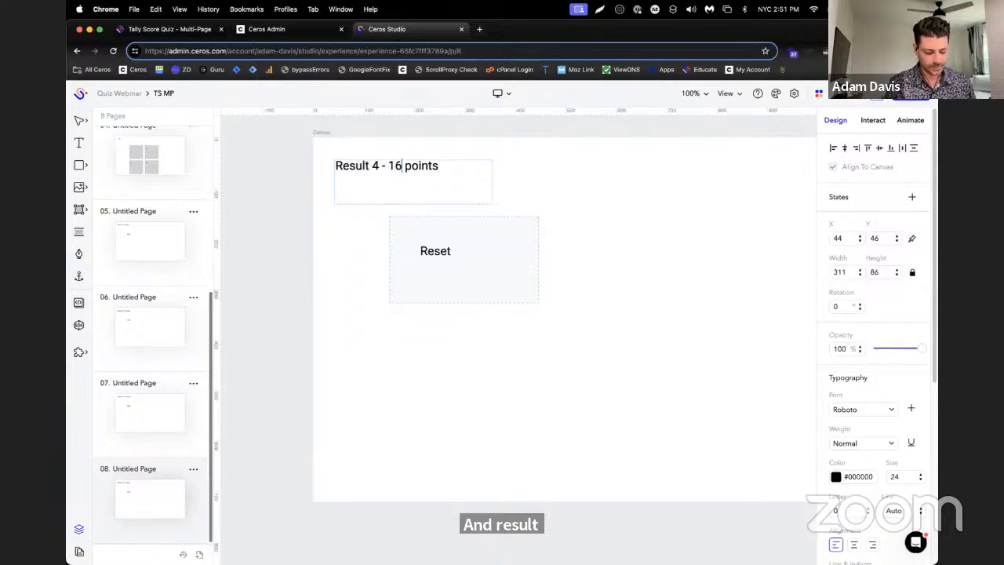
key(BackSpace)
text(more)
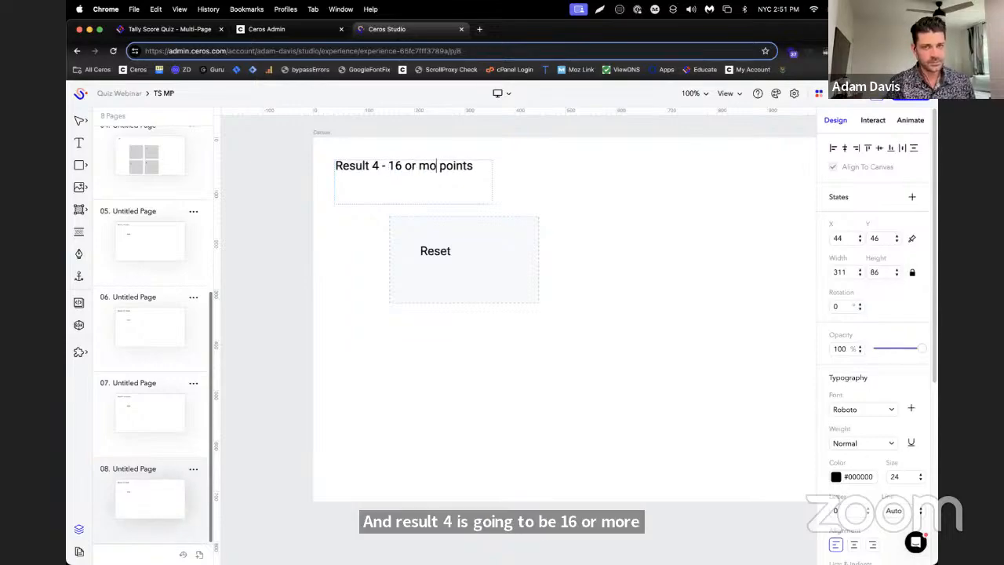
click(335, 261)
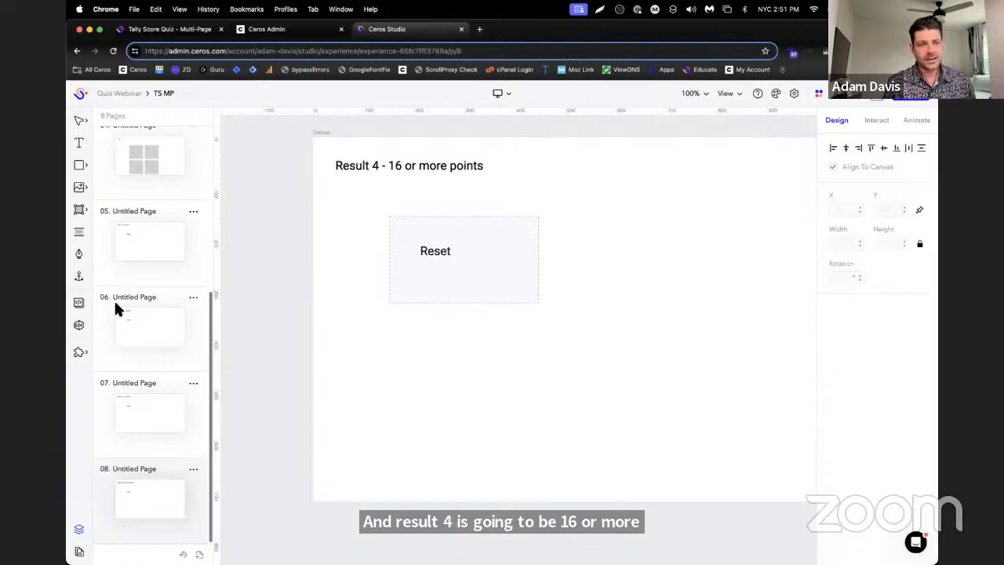
Open page 5 in Studio and review the instructions for tagging result pages in the Tally Score Quiz article
click(120, 273)
click(169, 29)
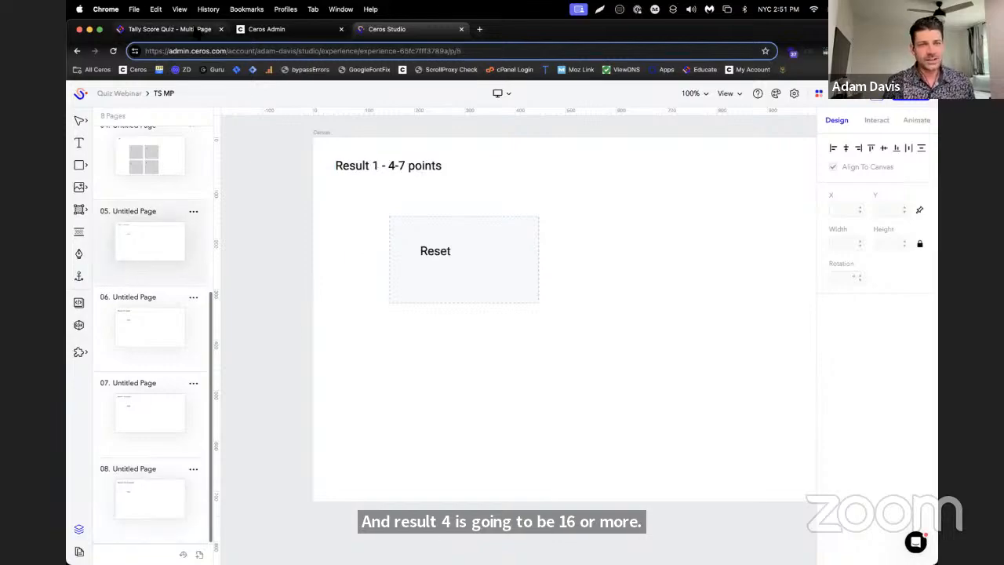
scroll(476, 349, down, 20)
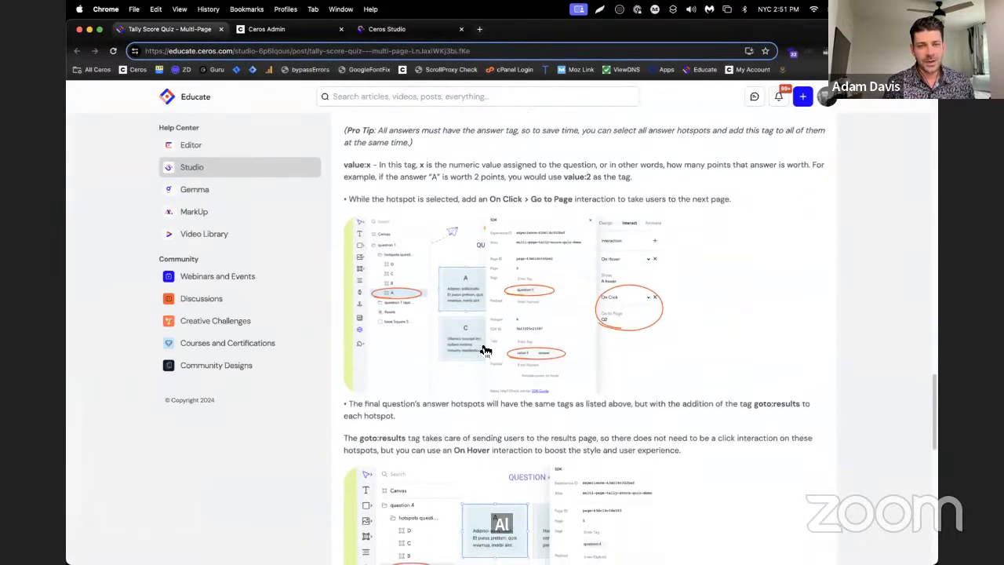
scroll(482, 351, down, 10)
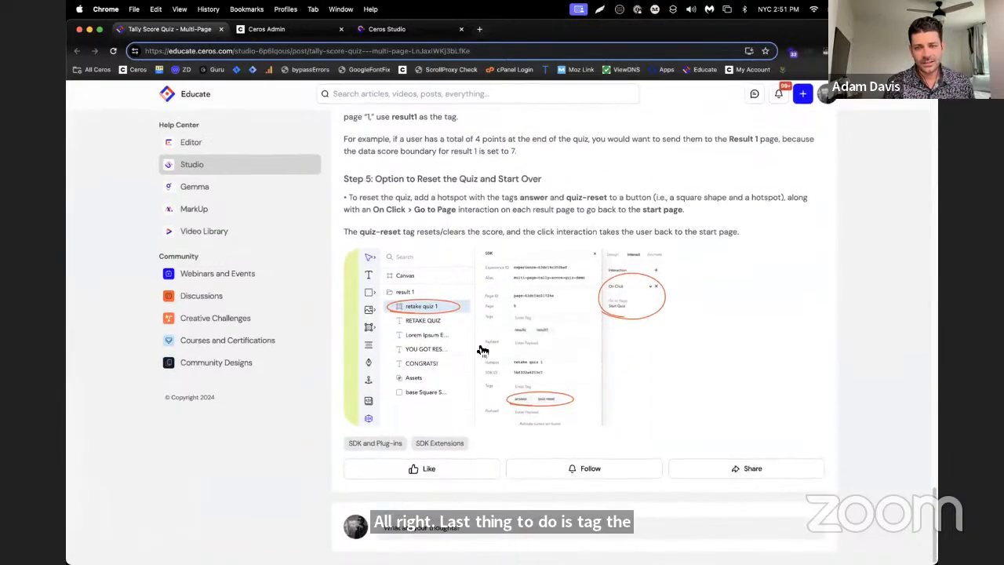
scroll(479, 345, up, 5)
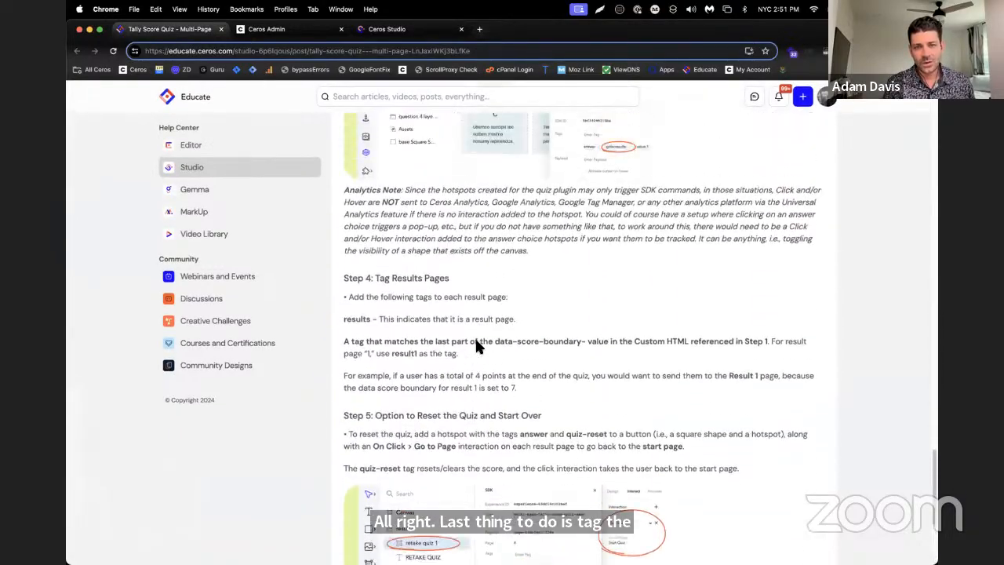
scroll(486, 352, up, 4)
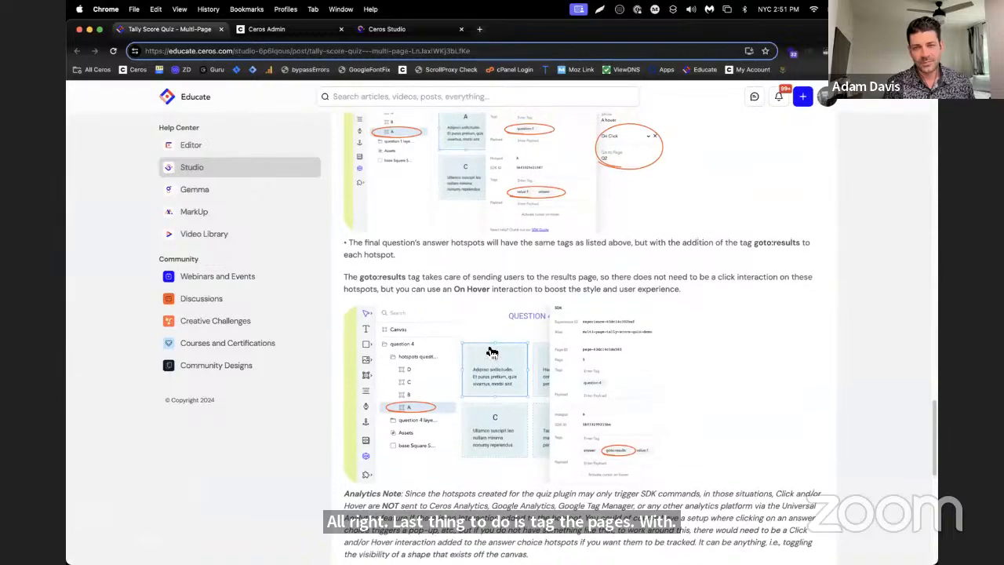
scroll(607, 347, down, 3)
scroll(588, 355, down, 10)
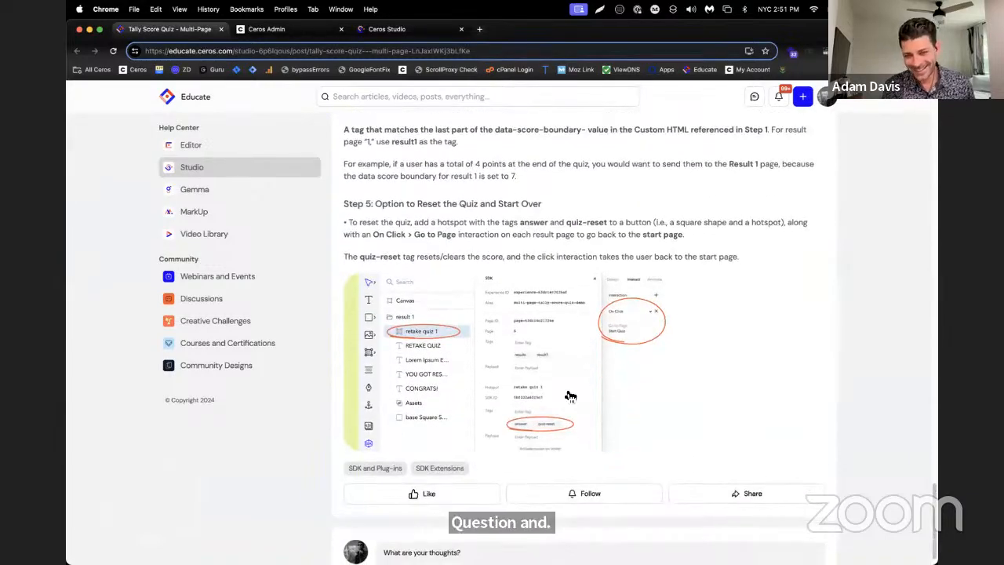
scroll(532, 417, down, 1)
scroll(532, 416, up, 10)
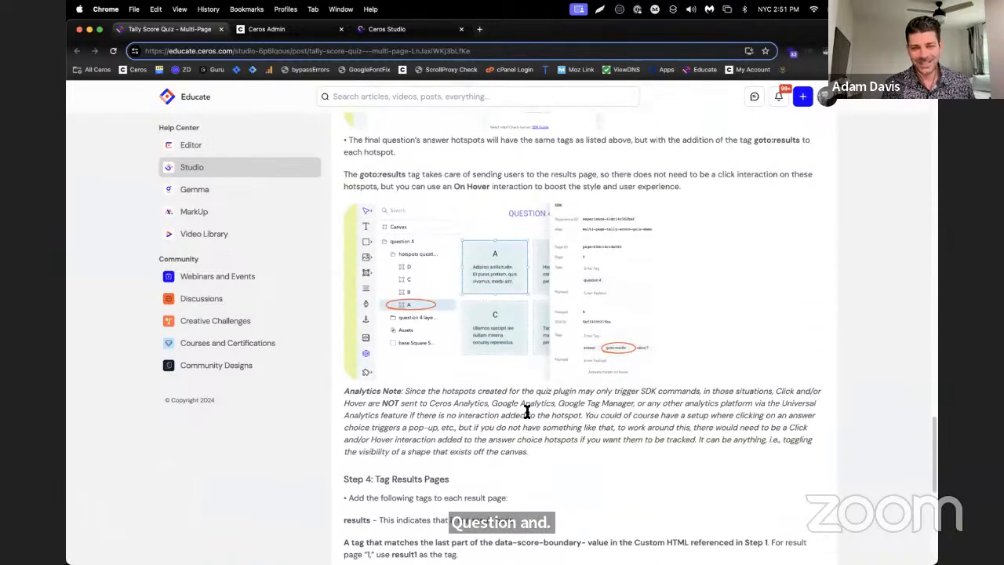
scroll(527, 412, up, 7)
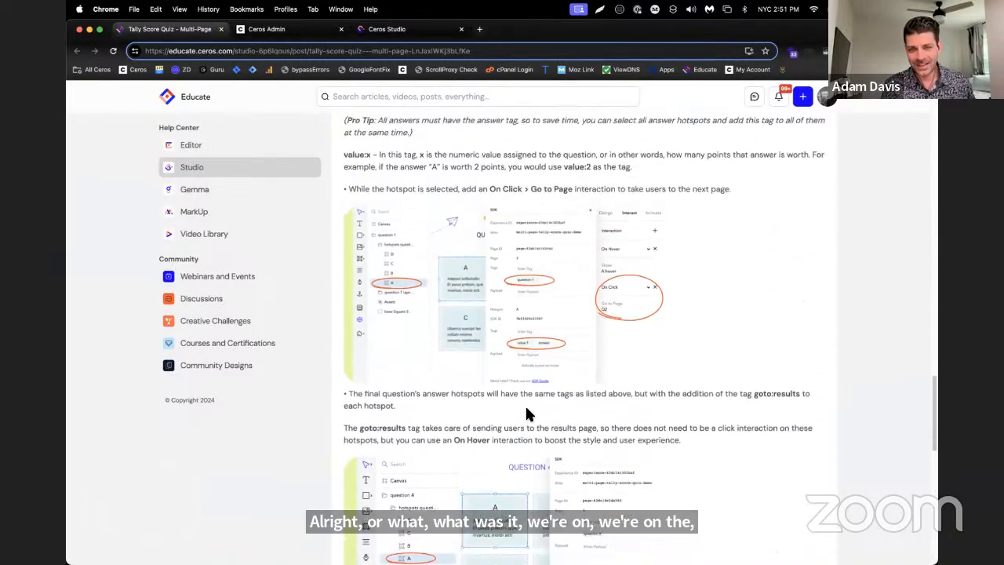
scroll(540, 357, up, 9)
scroll(536, 352, down, 20)
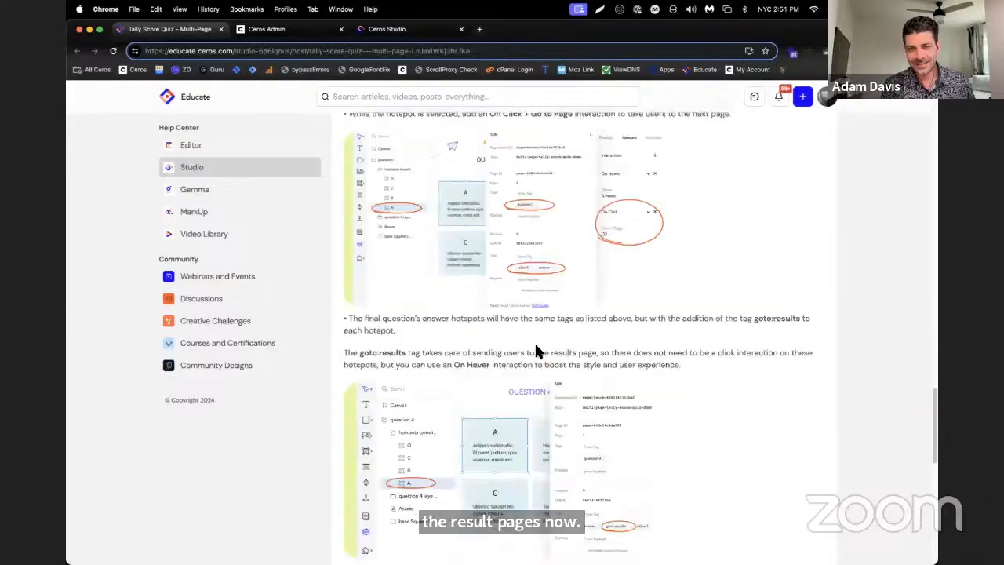
scroll(536, 352, up, 1)
scroll(535, 341, down, 3)
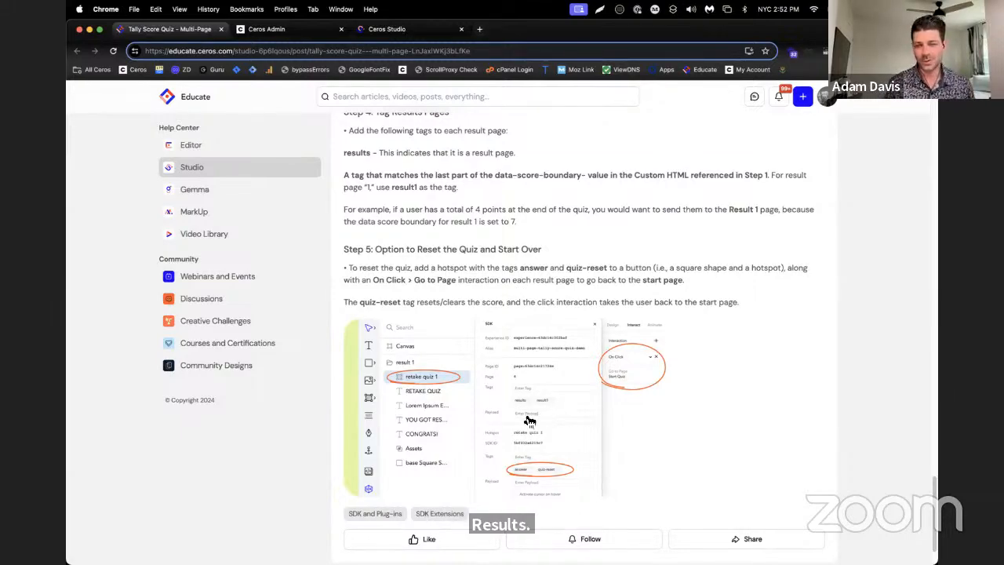
scroll(540, 412, down, 2)
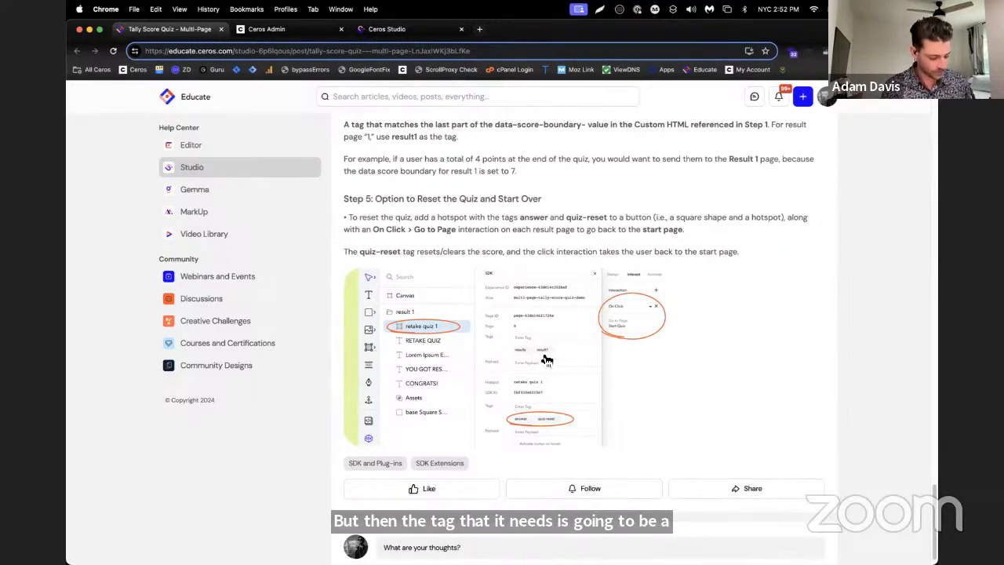
Enlarge the article's Step 5 example image to examine the result page's tags, and restore the page zoom to 100%
key(super+equal)
key(super+equal)
key(super+equal)
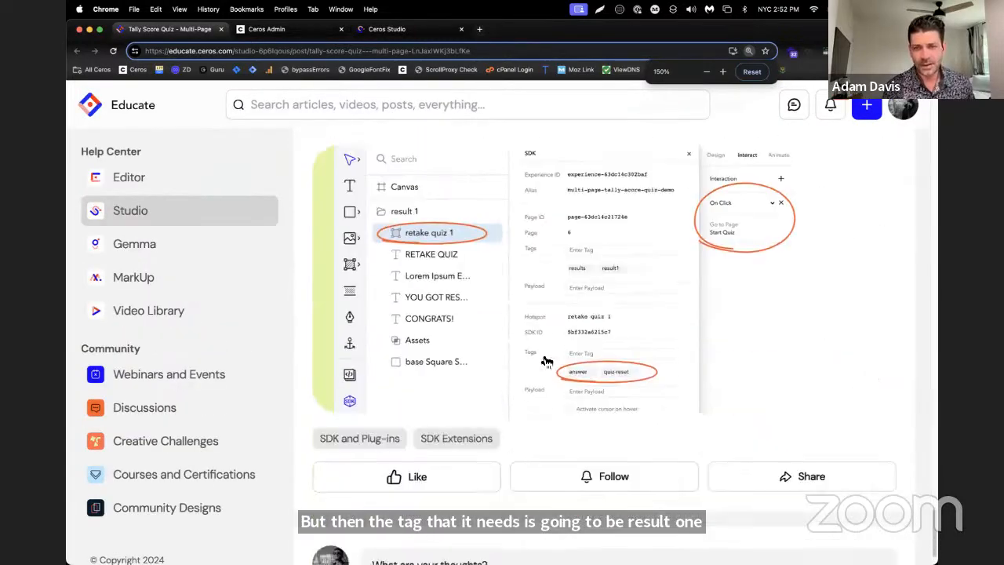
scroll(547, 361, down, 1)
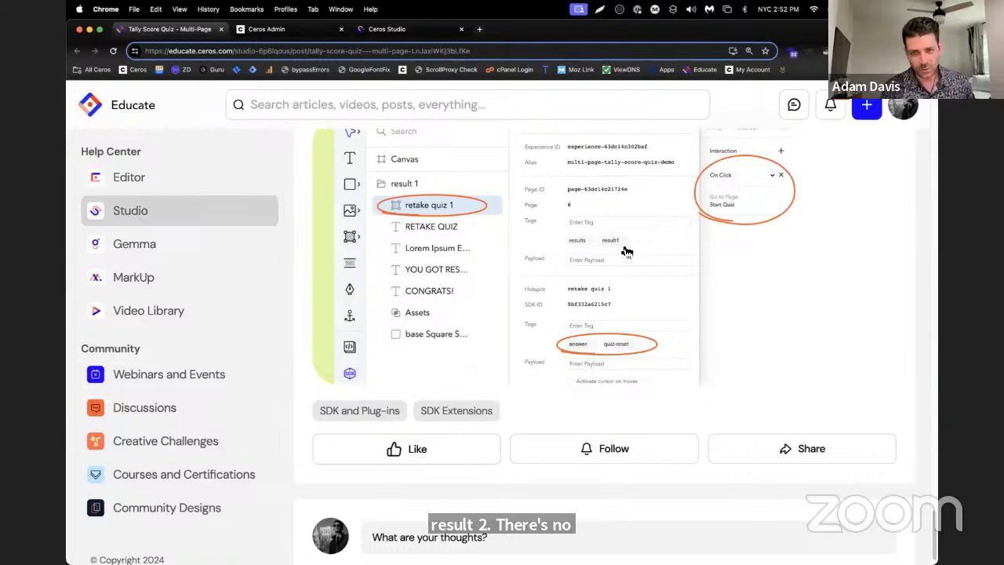
key(super+minus)
key(super+minus)
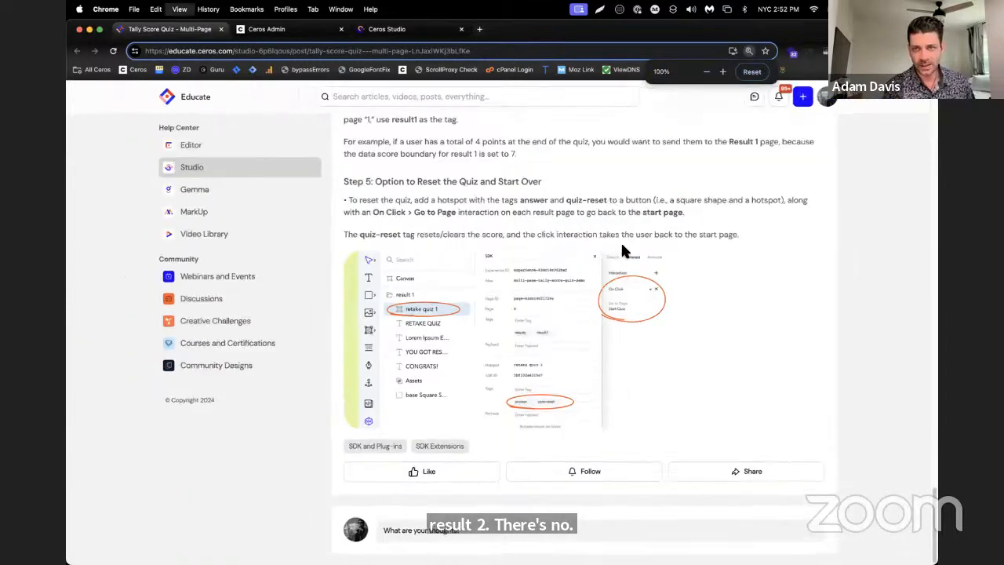
Return to Ceros Studio and add the SDK page tags "results" and "result1" to page 5
click(393, 30)
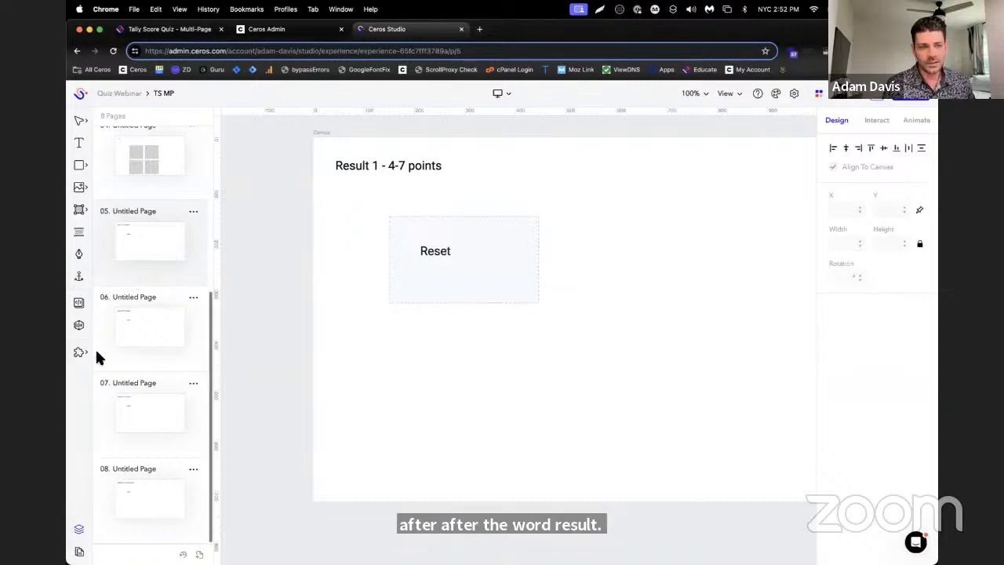
click(78, 325)
click(723, 300)
text(re)
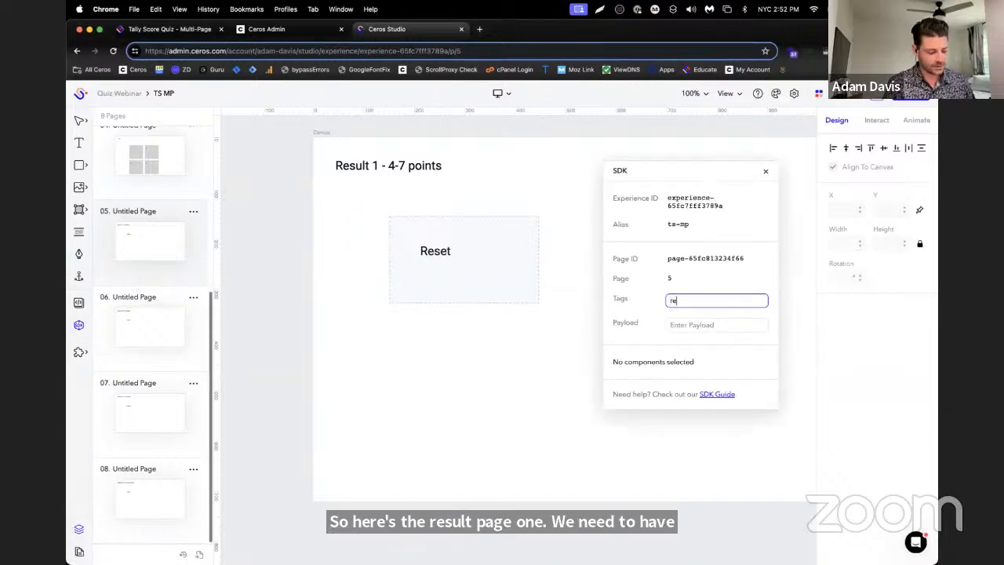
text(su)
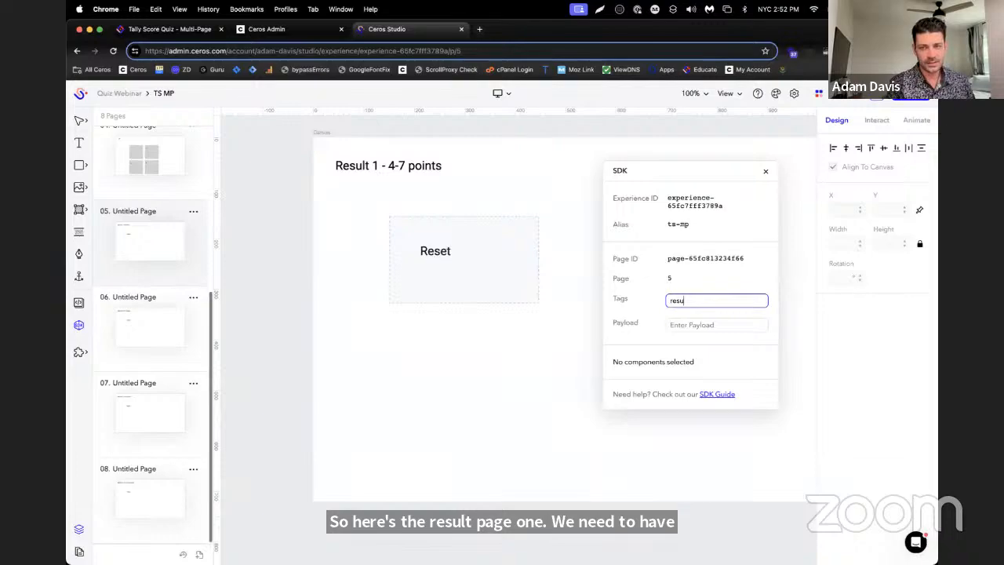
text(lts)
key(Return)
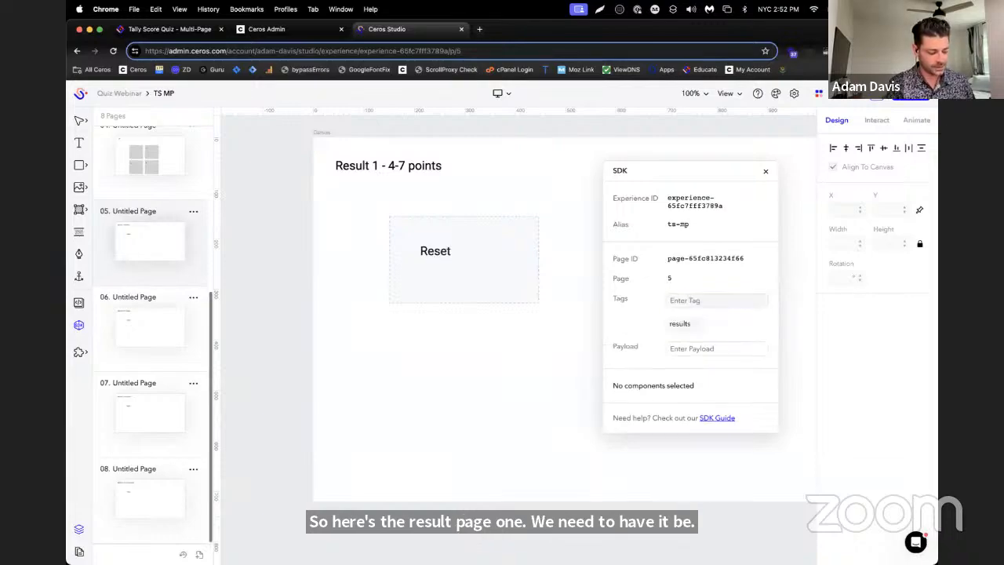
click(762, 305)
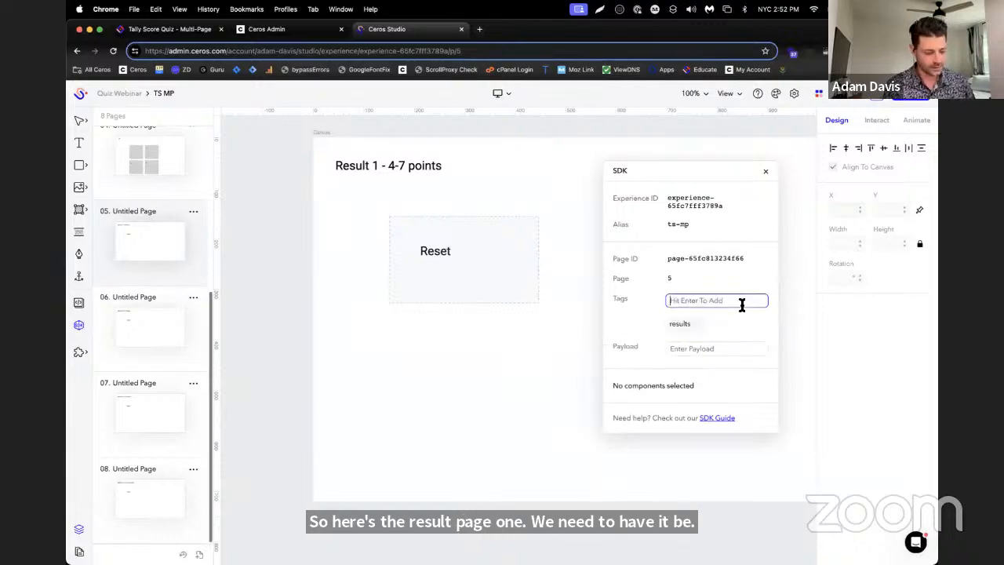
text(result1)
key(Return)
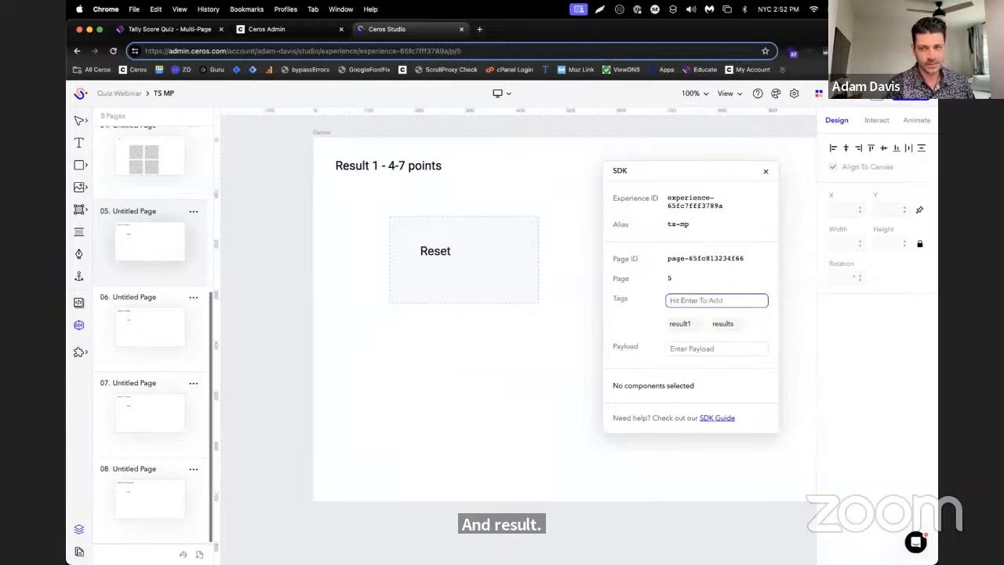
Open page 6, the "Result 2 - 8-11 points" page, and add the SDK page tag "results"
click(153, 341)
click(686, 299)
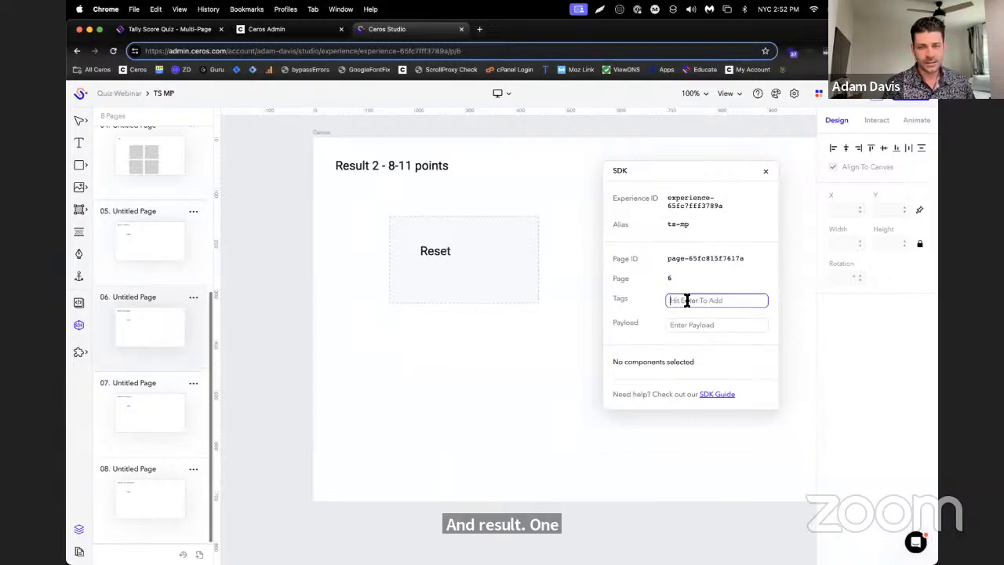
text(re)
key(BackSpace)
key(BackSpace)
text(result)
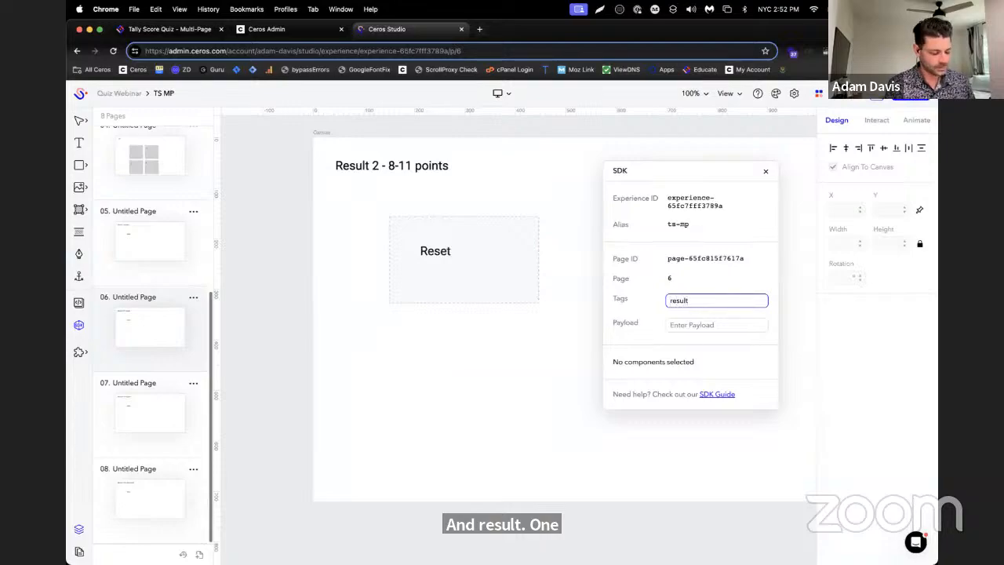
key(super+a)
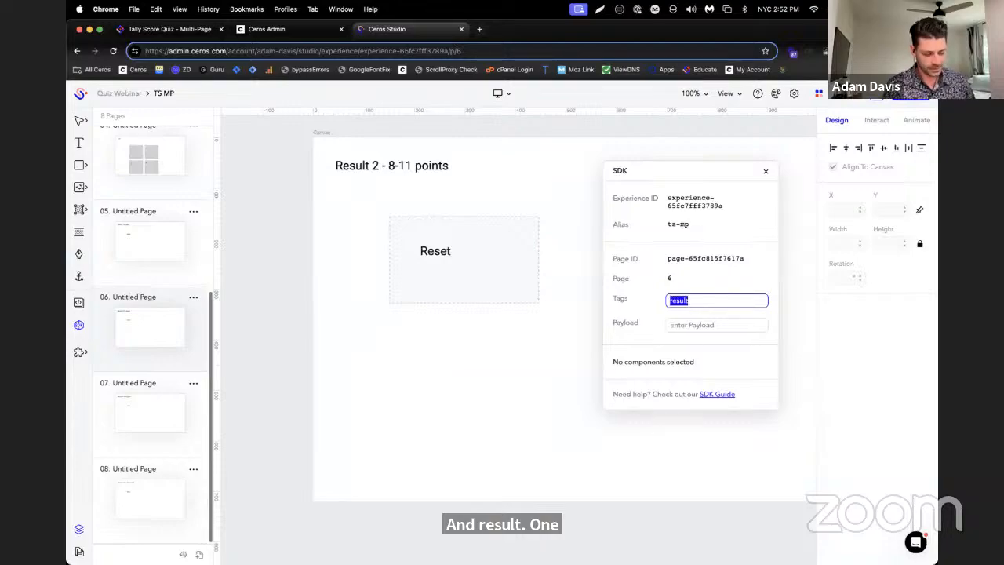
key(Right)
text(s)
key(Return)
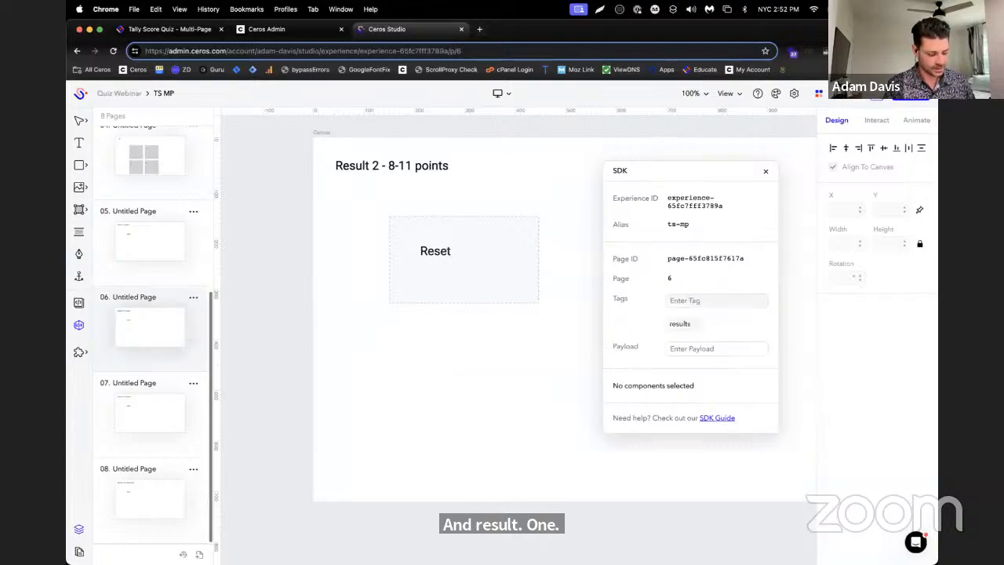
Add the SDK page tag "result2" to page 6
key(super+v)
click(715, 297)
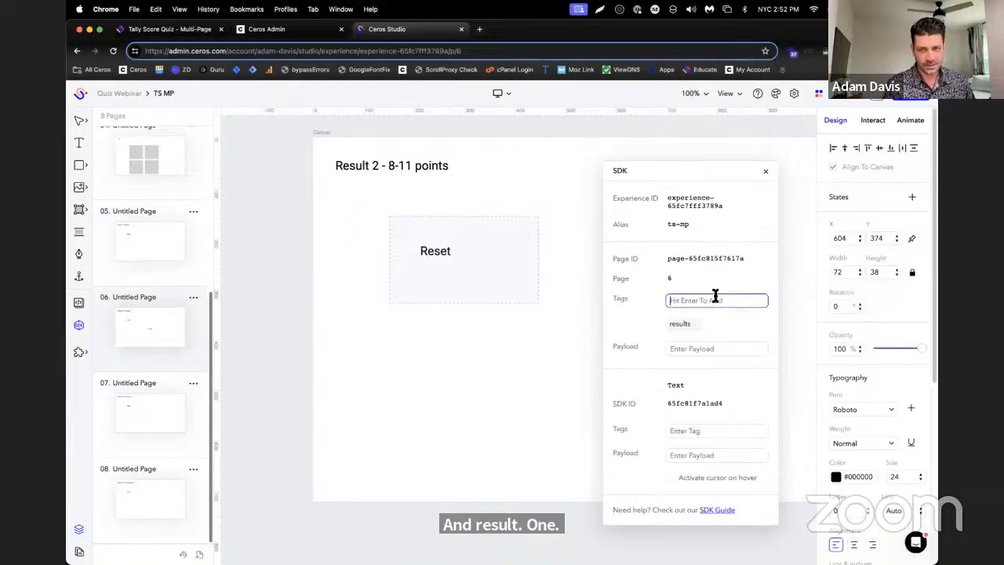
text(result2)
key(Return)
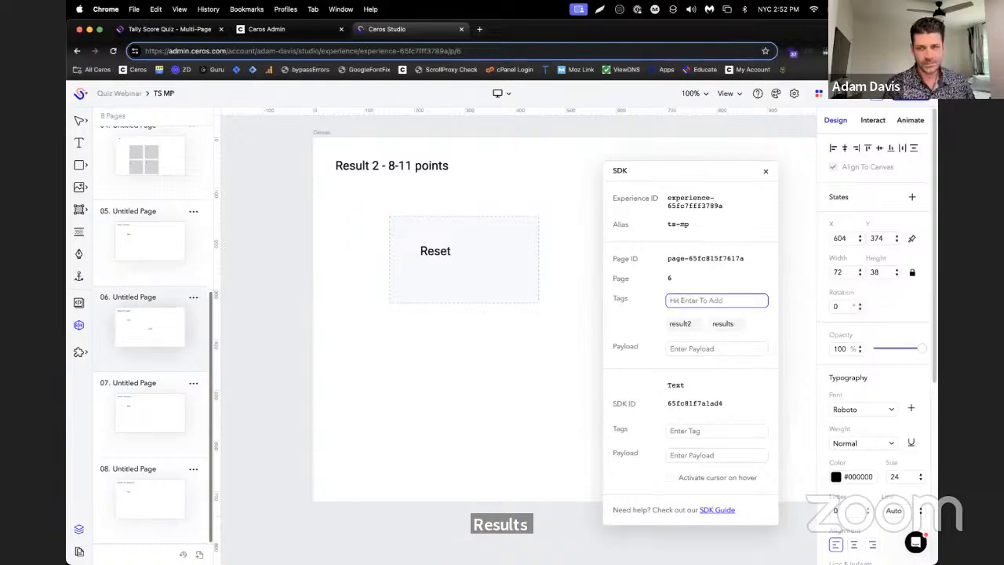
Add the SDK page tags "results" and "result3" to page 7, the "Result 3 - 12-15 points" page
click(174, 379)
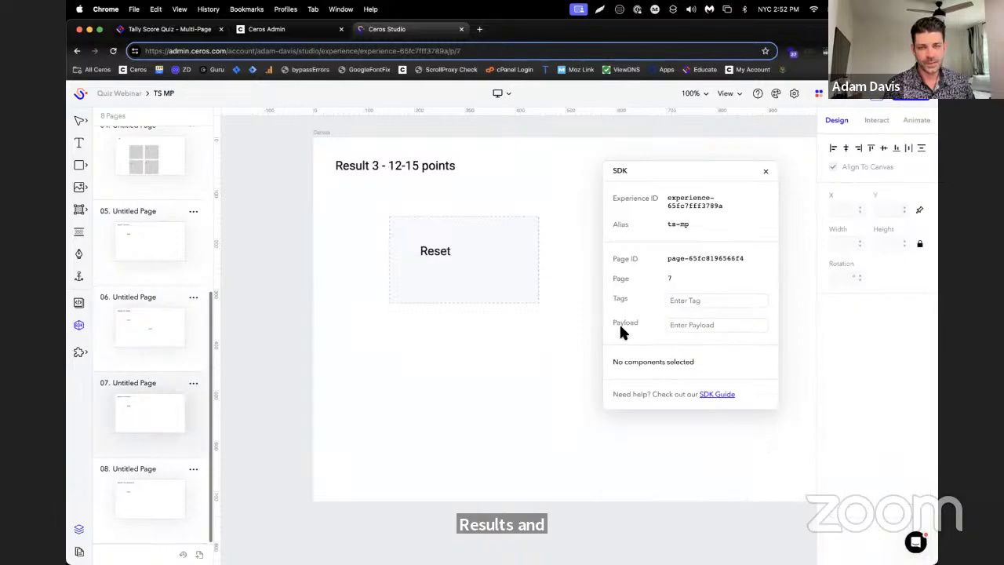
click(680, 302)
text(results)
key(Return)
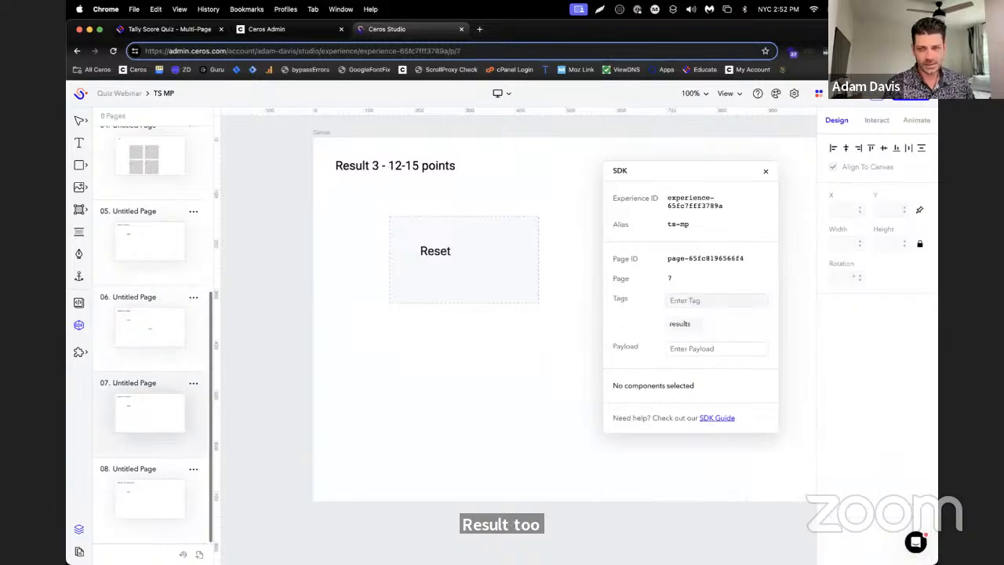
text(result3)
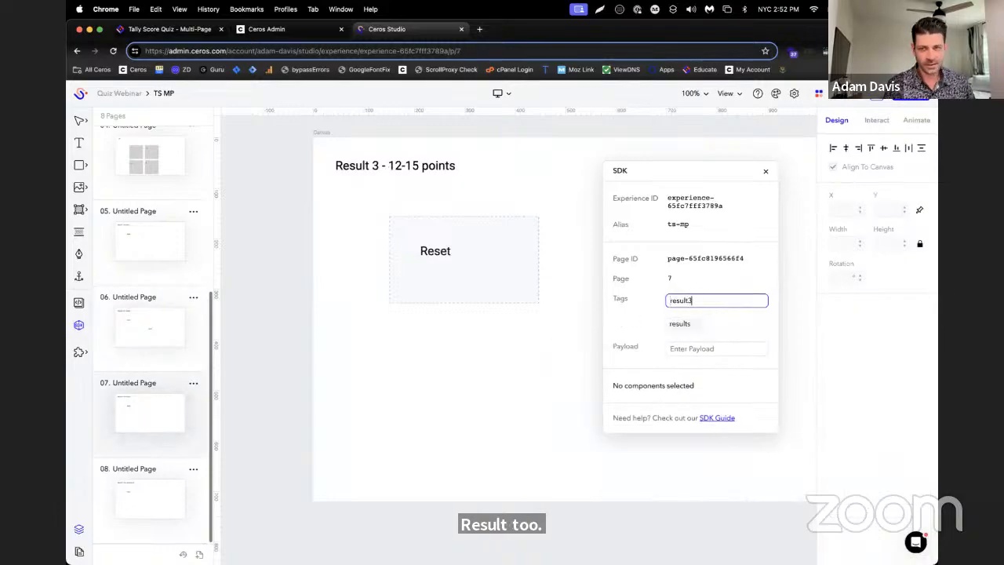
key(Return)
Add the SDK page tags "results" and "result4" to page 8, the "Result 4 - 16 or more points" page
click(120, 464)
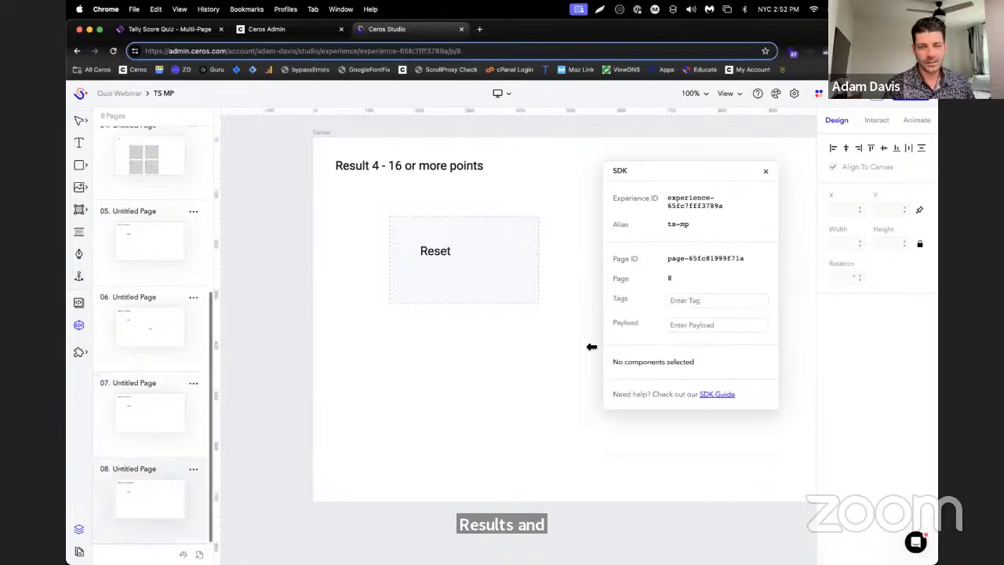
click(701, 300)
text(result)
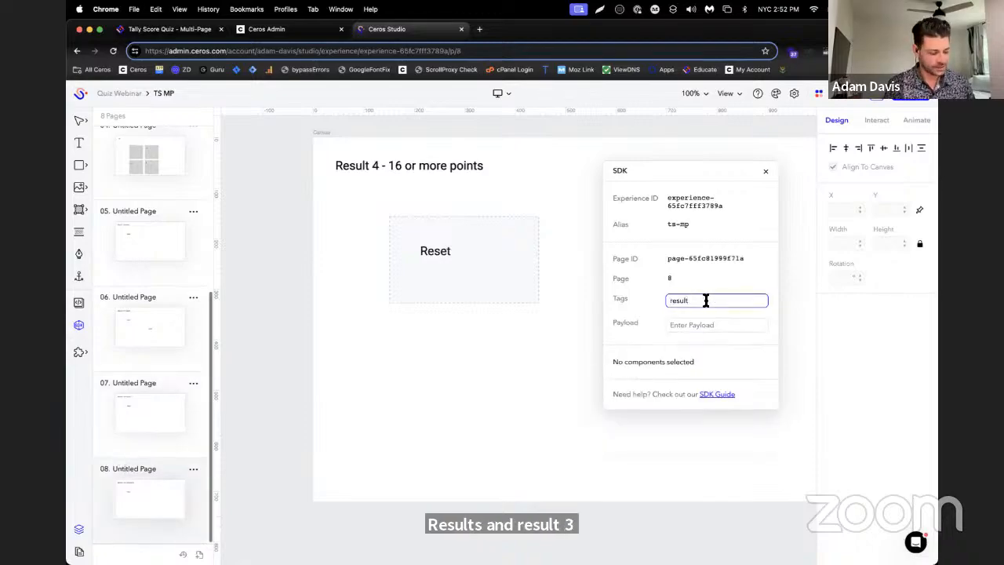
text(s)
key(Return)
key(t)
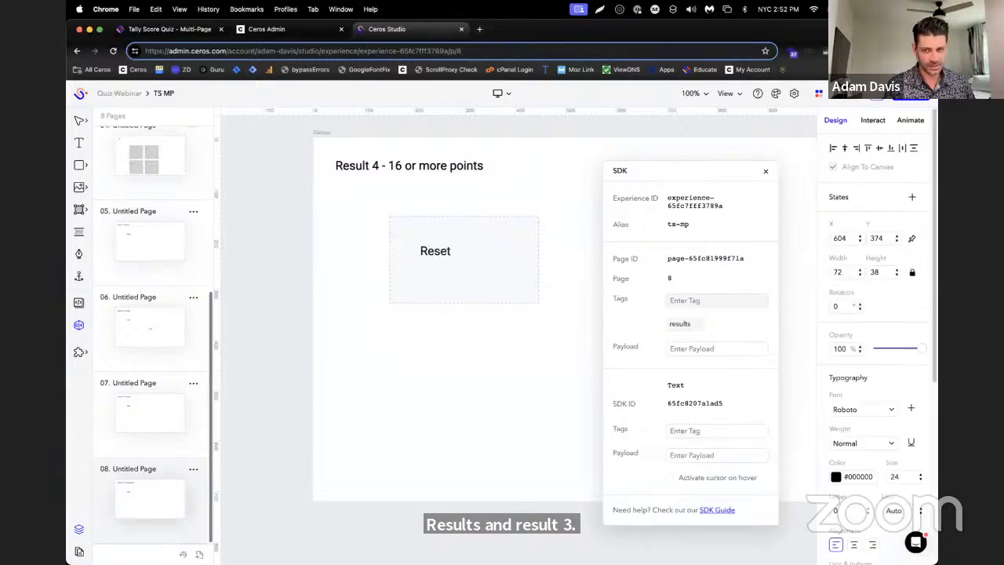
click(706, 301)
text(result4)
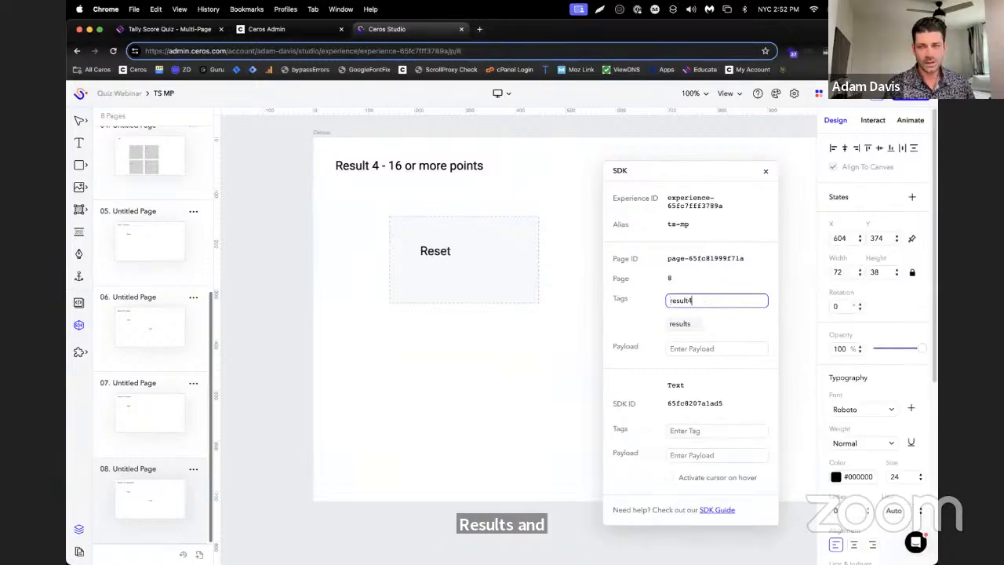
key(Return)
Preview the quiz from page 1, choose answer 1 for all four questions, and reset the quiz from the result page
scroll(181, 167, up, 5)
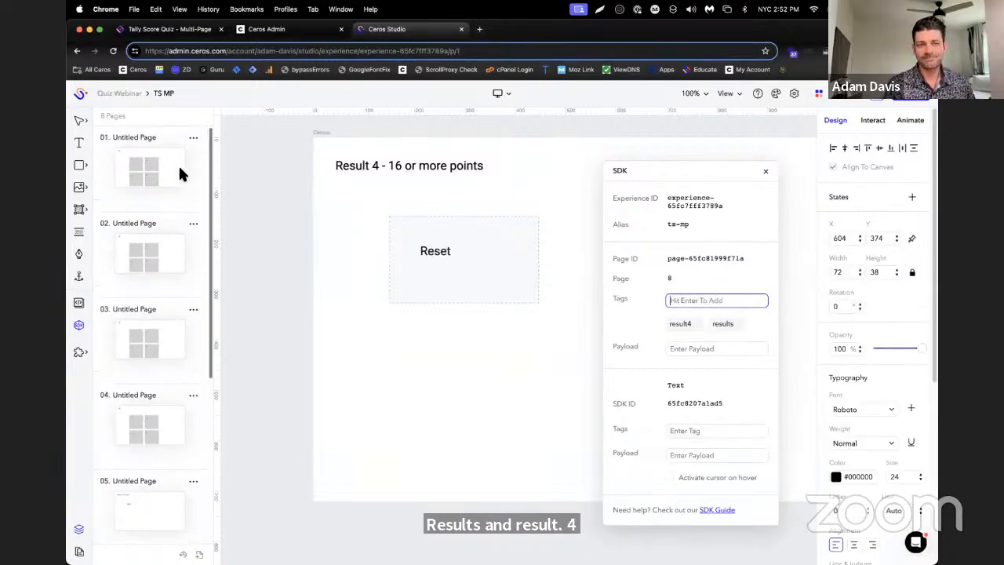
click(180, 169)
click(879, 98)
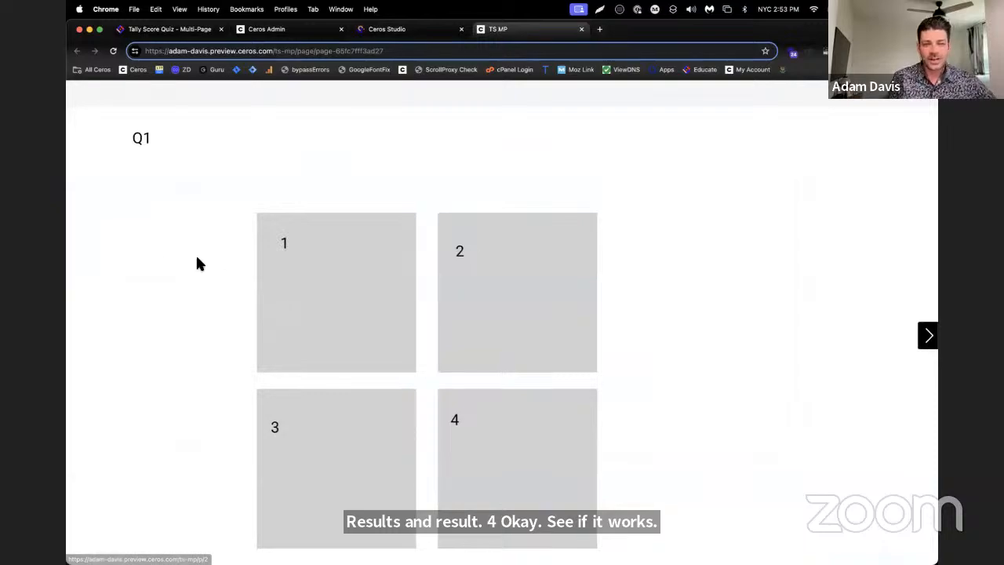
click(361, 289)
click(358, 288)
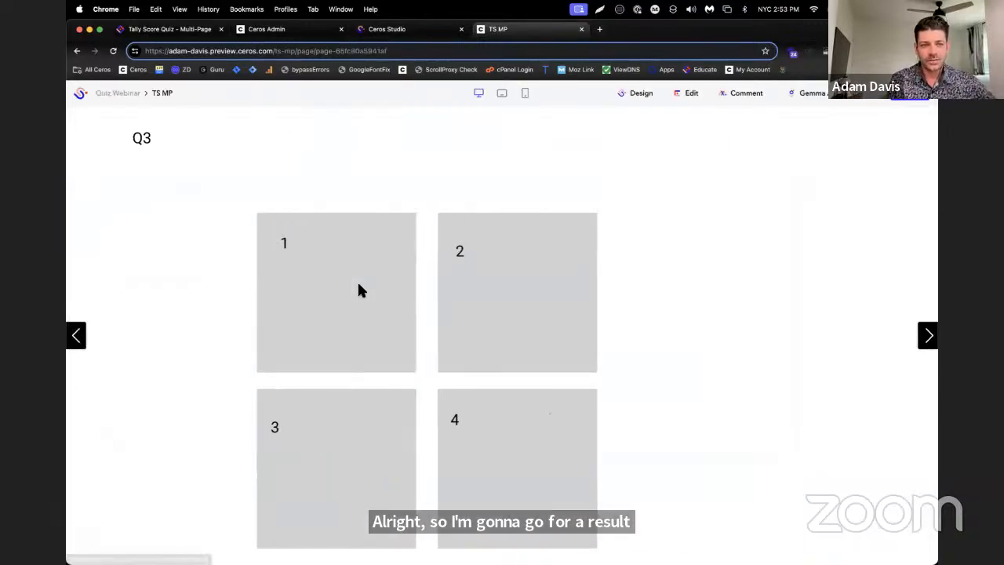
click(358, 290)
click(359, 290)
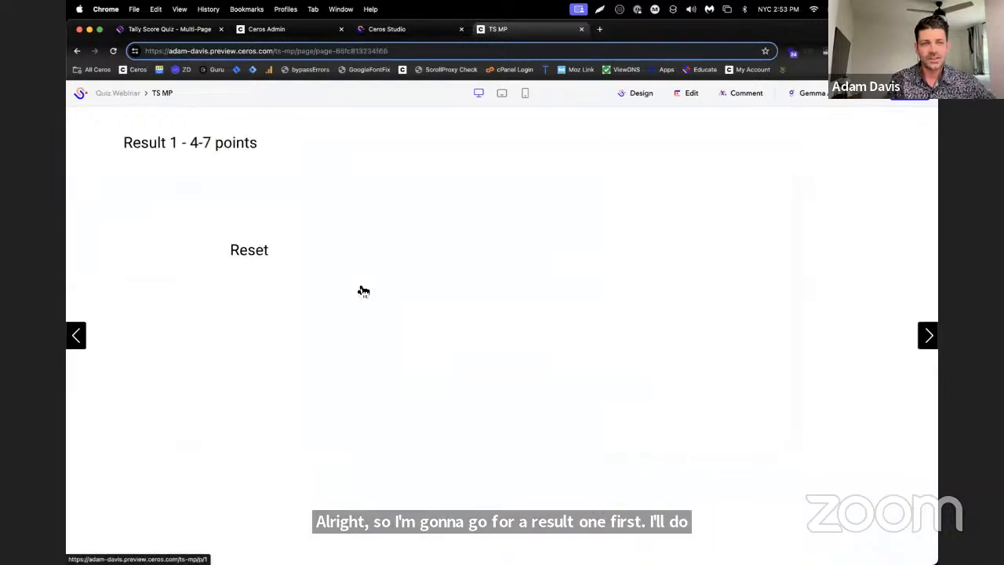
click(256, 261)
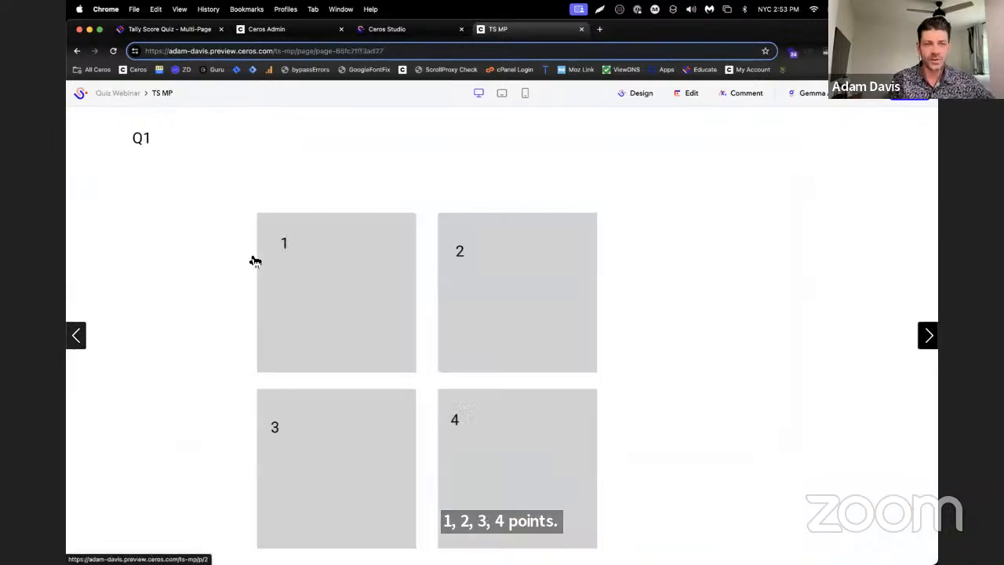
Test the preview by choosing answer 2 for all four questions, and reset the quiz
click(492, 326)
click(488, 323)
click(487, 324)
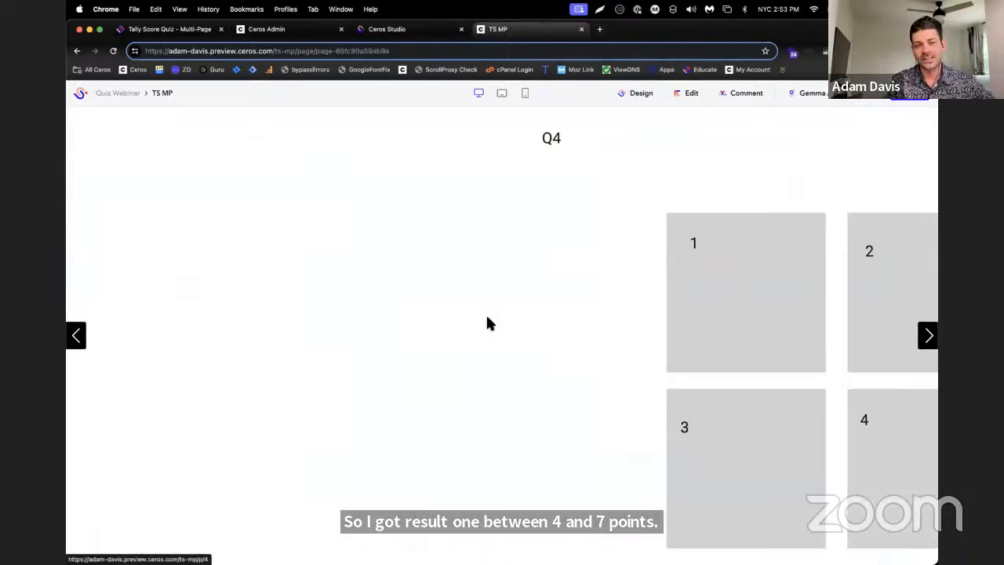
click(487, 324)
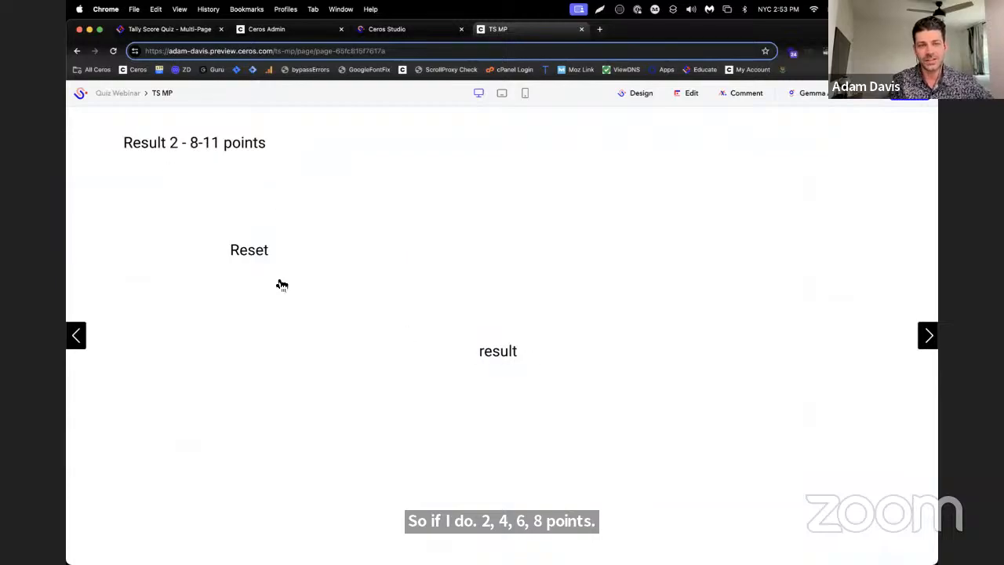
click(233, 272)
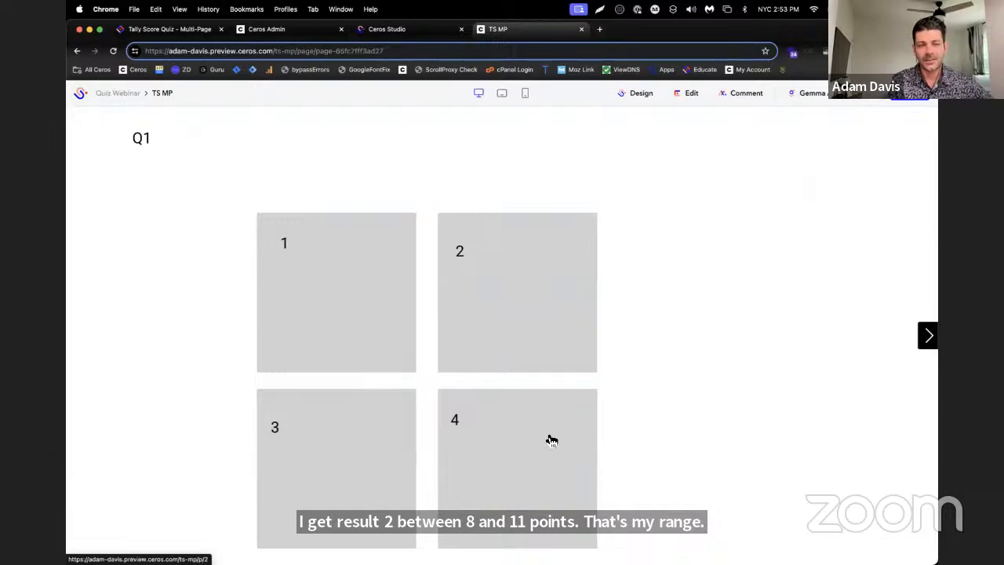
Test the preview by choosing answer 3 for all four questions, check the result's point range, and reset the quiz
click(301, 446)
click(301, 445)
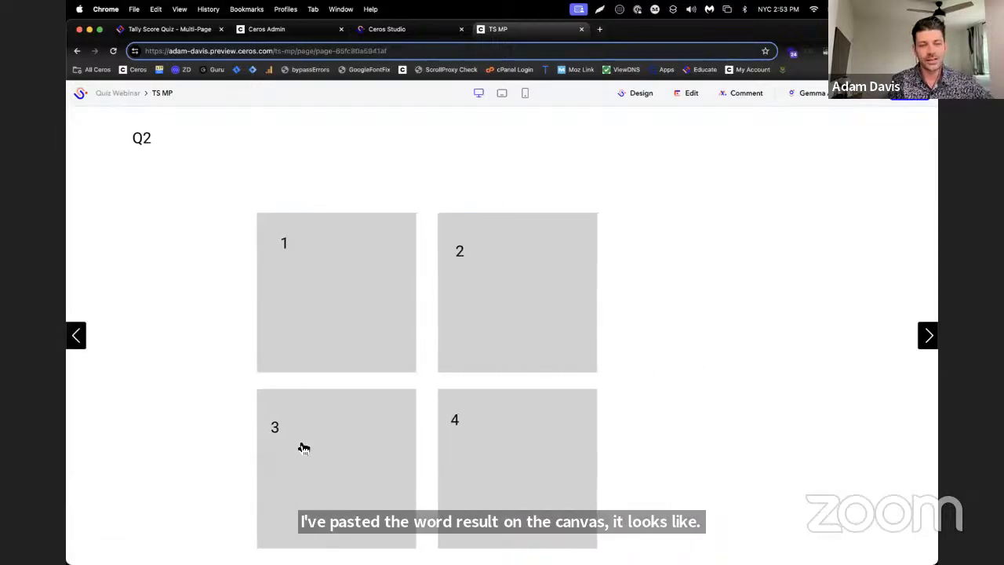
click(300, 444)
click(300, 444)
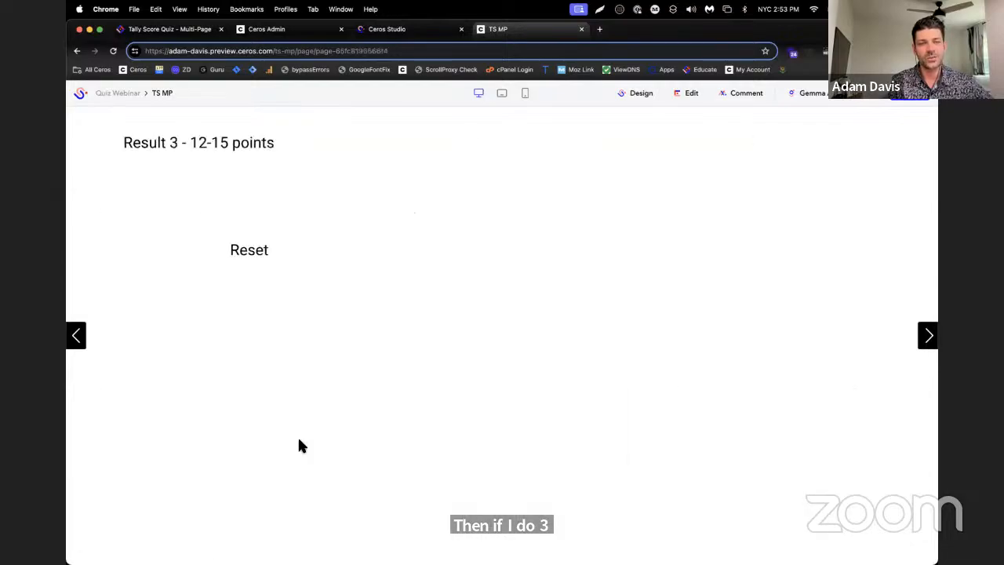
drag(192, 162, 249, 145)
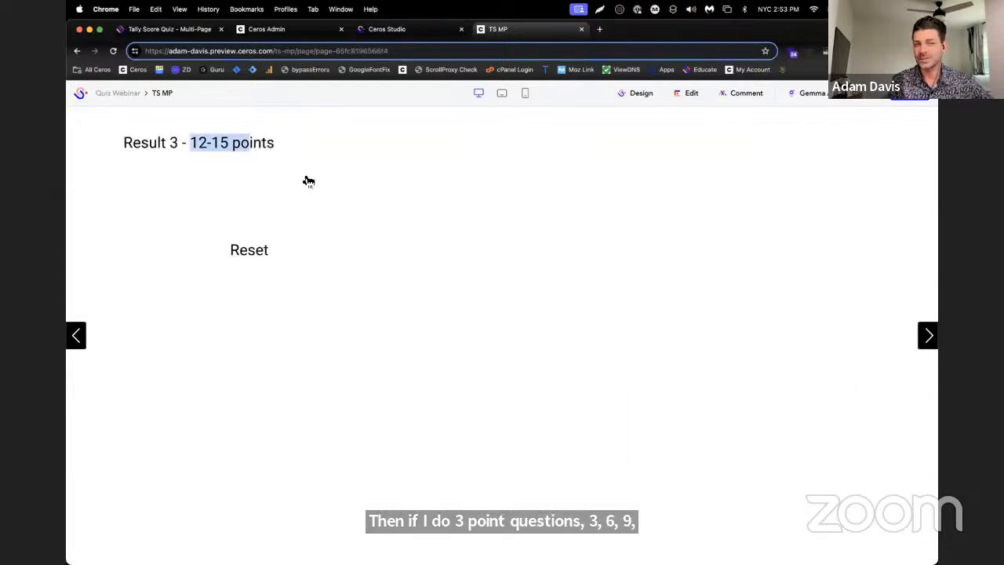
click(251, 255)
Test the preview by choosing answer 4 for all four questions, and reset the quiz
click(540, 423)
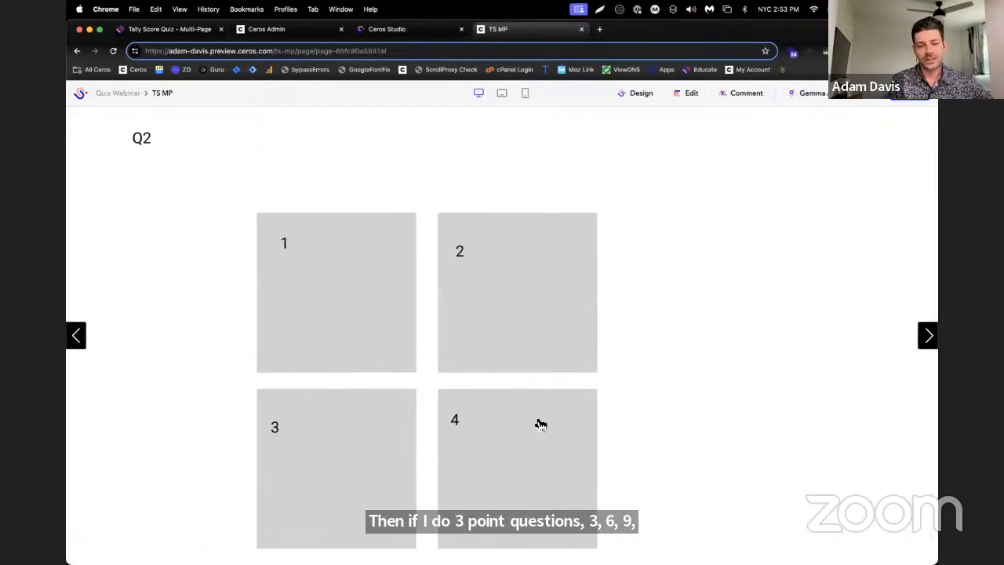
click(539, 423)
click(537, 423)
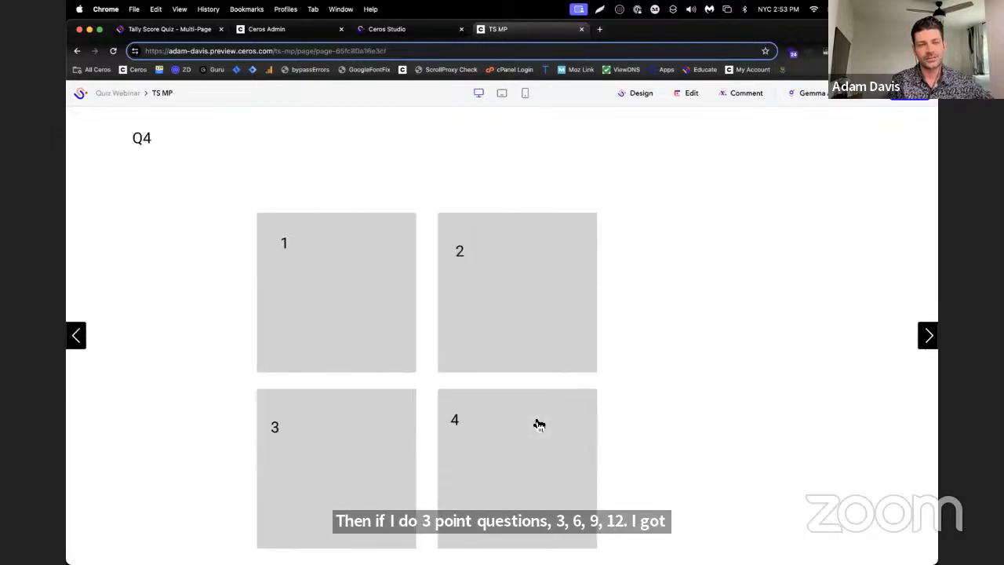
click(540, 424)
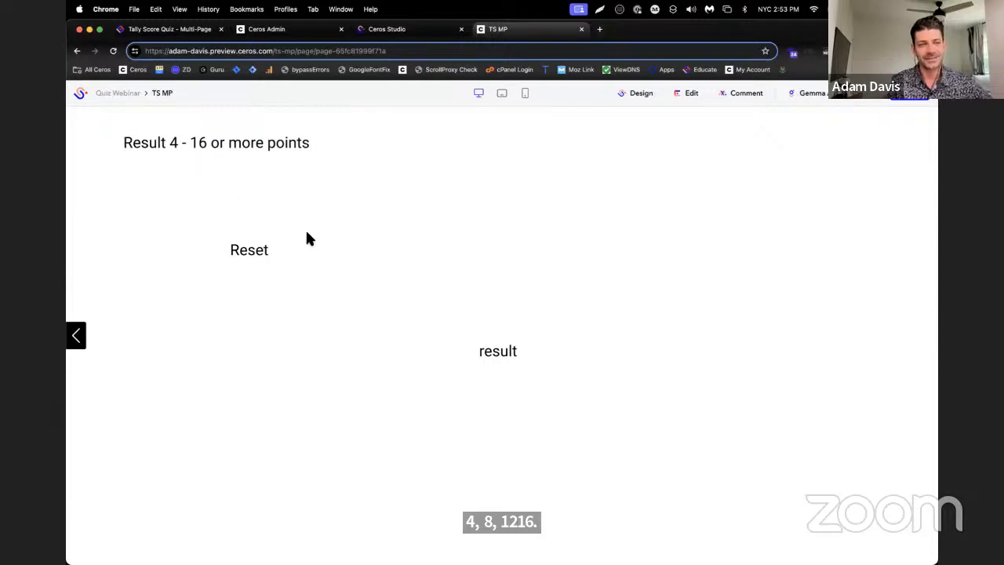
click(259, 279)
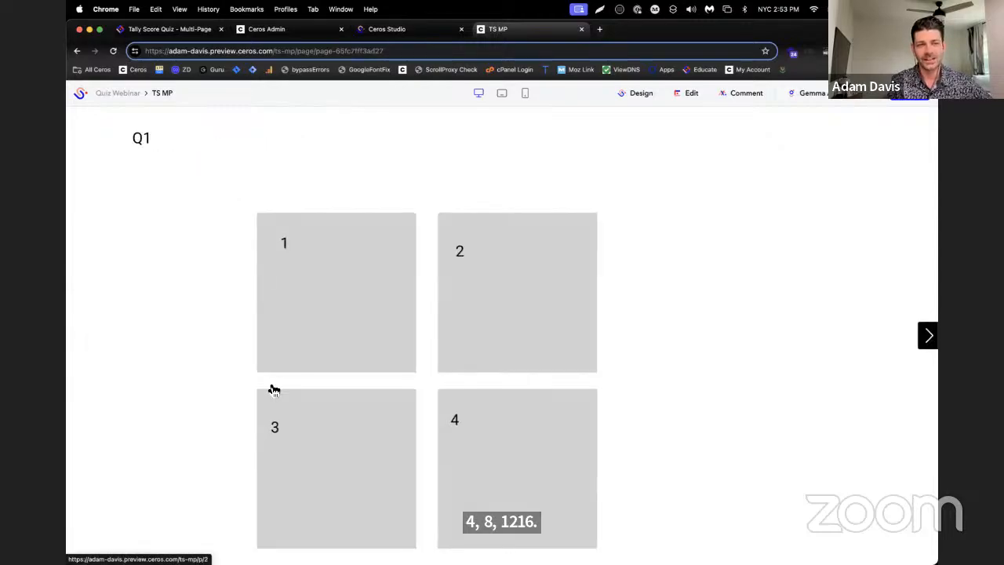
Test a mixed score in the preview by choosing answers 1, 4, 2 and 3 for questions Q1 to Q4
click(368, 282)
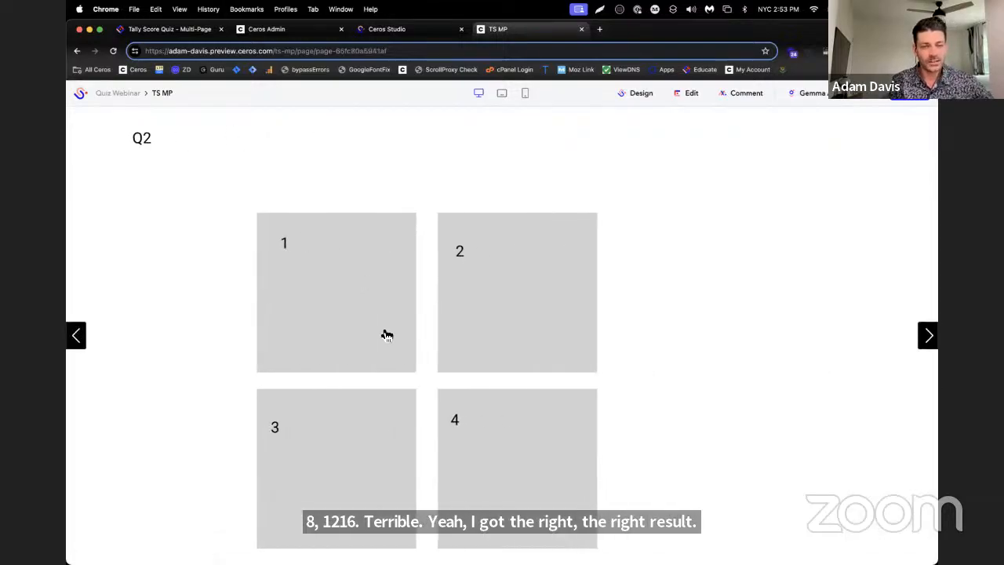
click(491, 450)
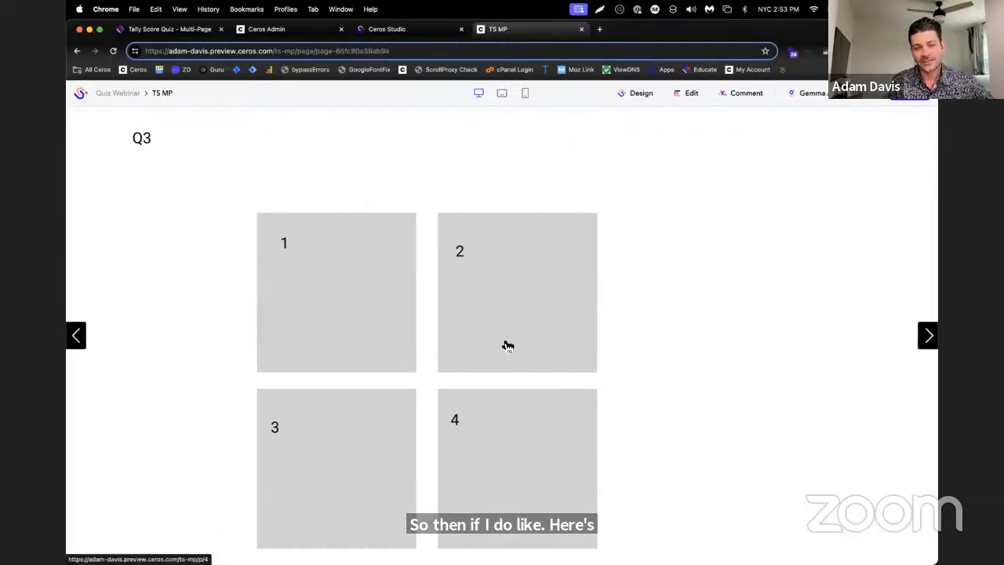
click(509, 302)
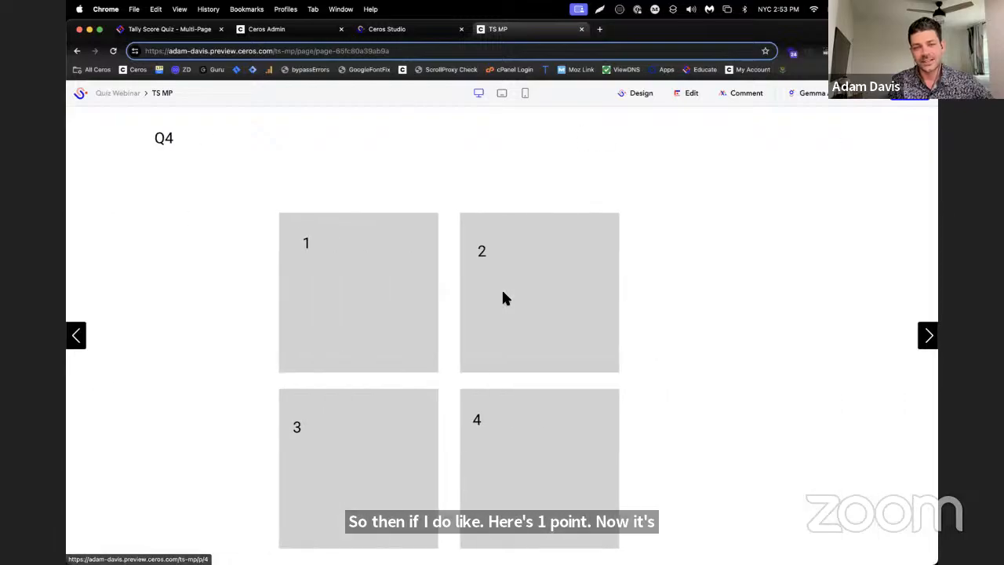
click(363, 467)
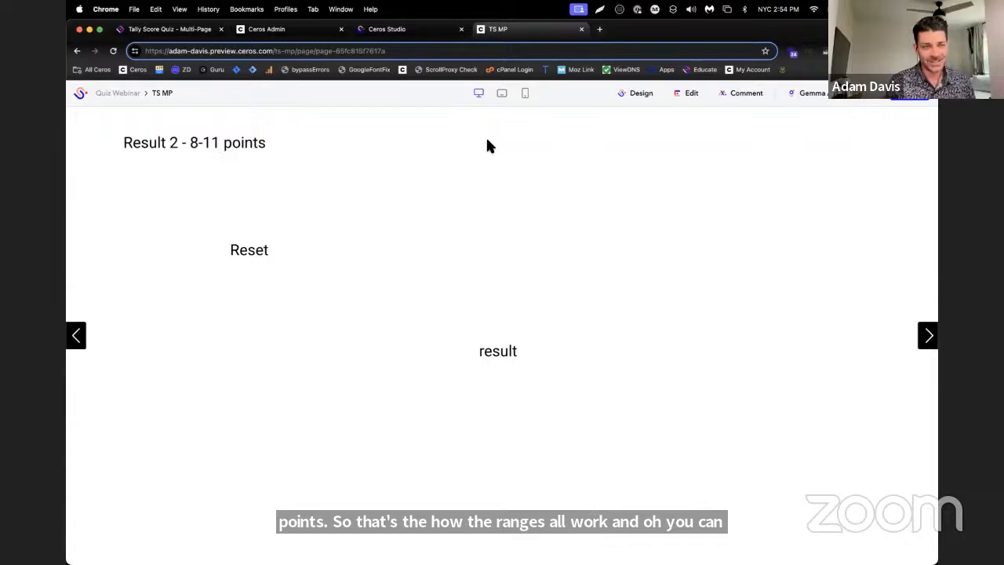
Leave the preview, bring up the "Tally Score Quiz - Single Page" article, and close the Multi-Page article
click(417, 35)
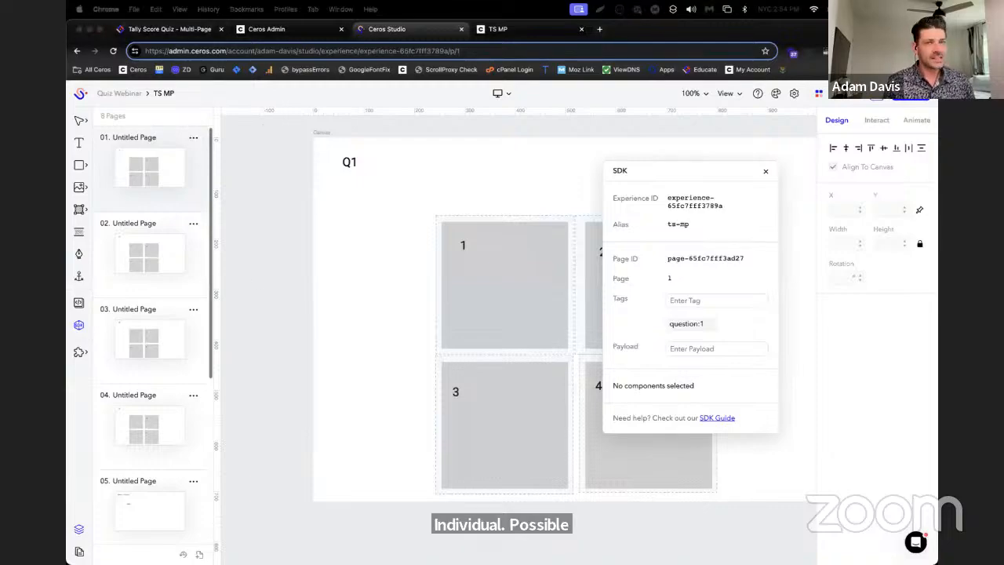
click(203, 29)
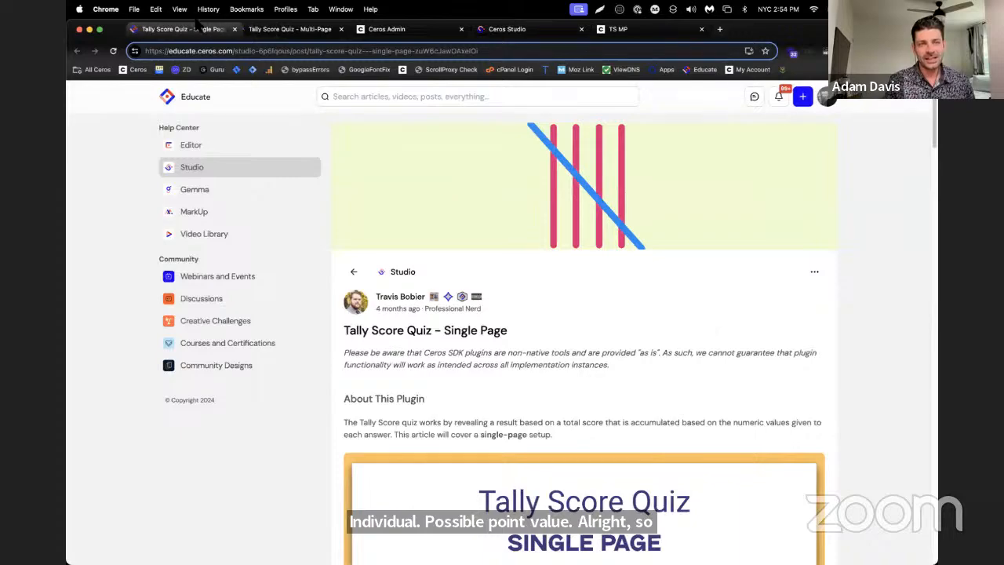
click(342, 29)
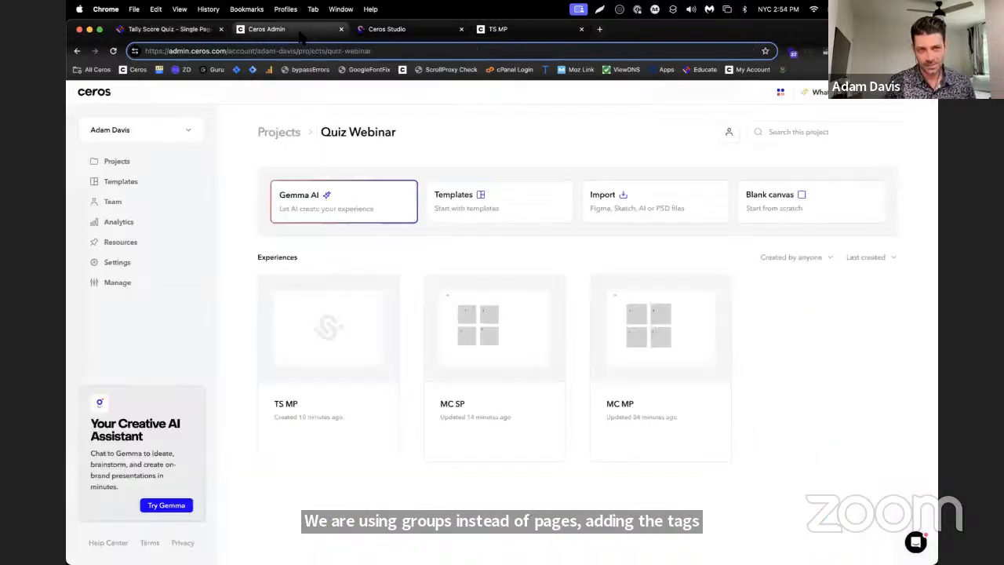
Return to the TS MP experience, close the SDK window, and select and copy everything on page 1
click(304, 31)
click(412, 35)
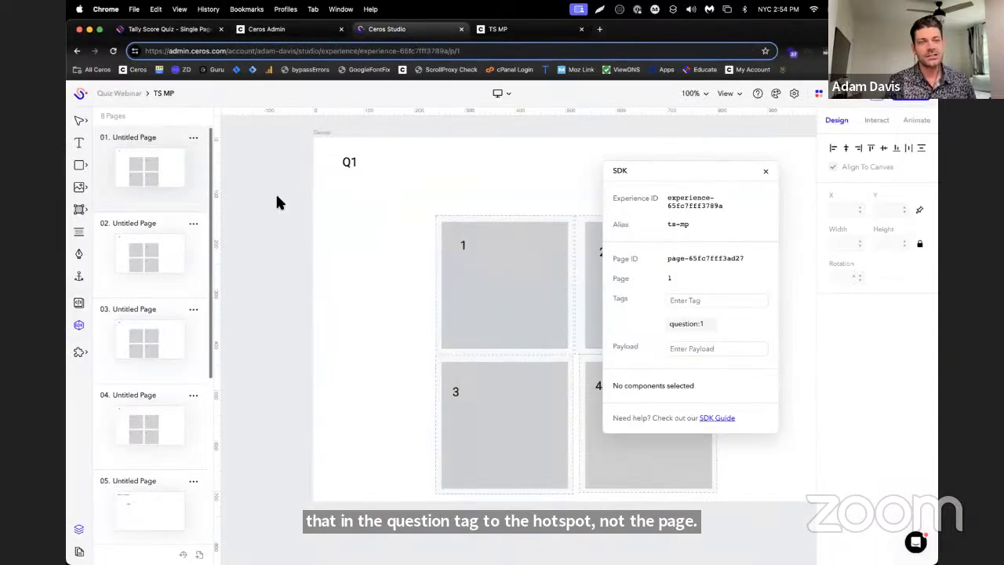
click(766, 171)
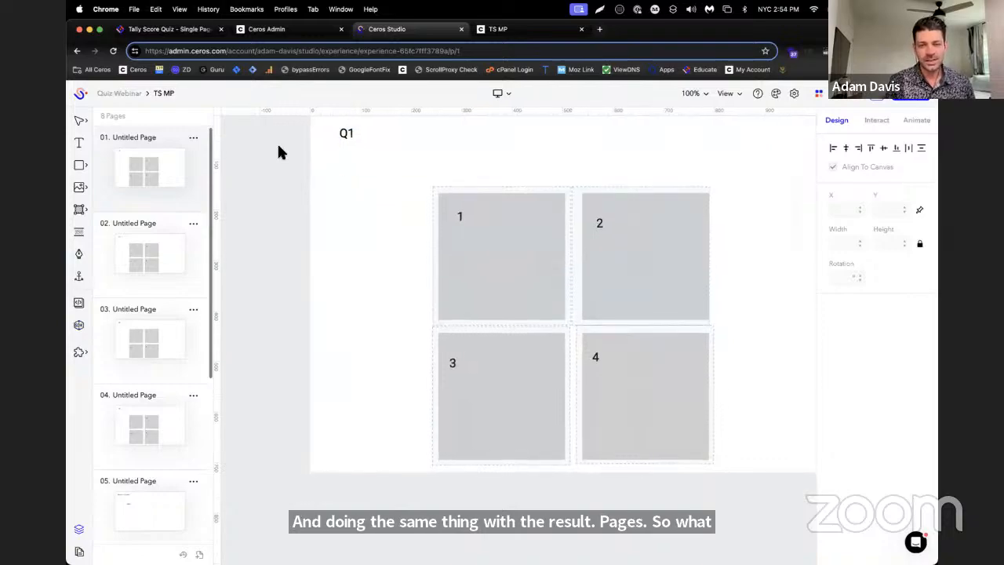
key(super+a)
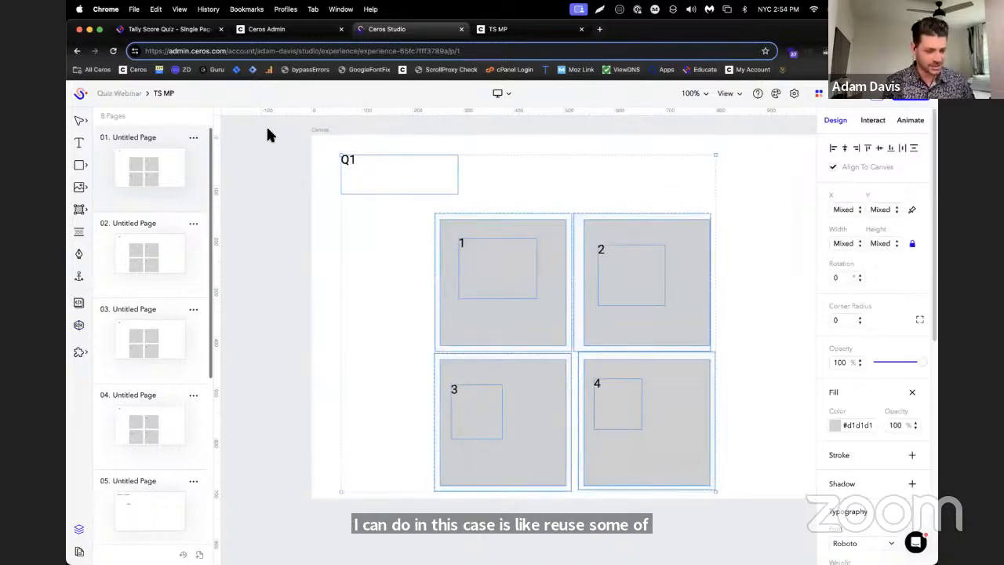
Create a blank-canvas experience named "TS SP" in the Quiz Webinar project and open it in the editor
click(266, 29)
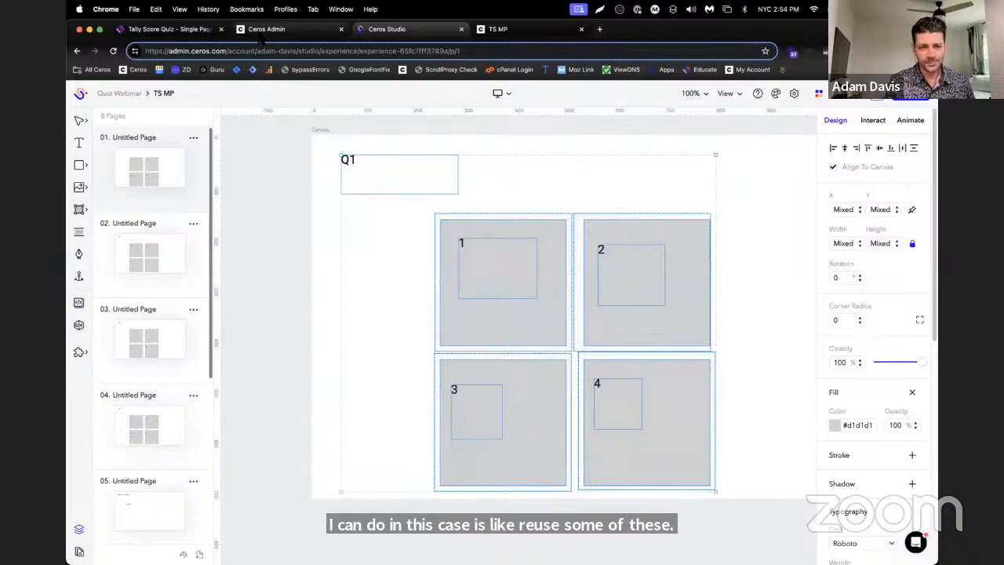
click(814, 213)
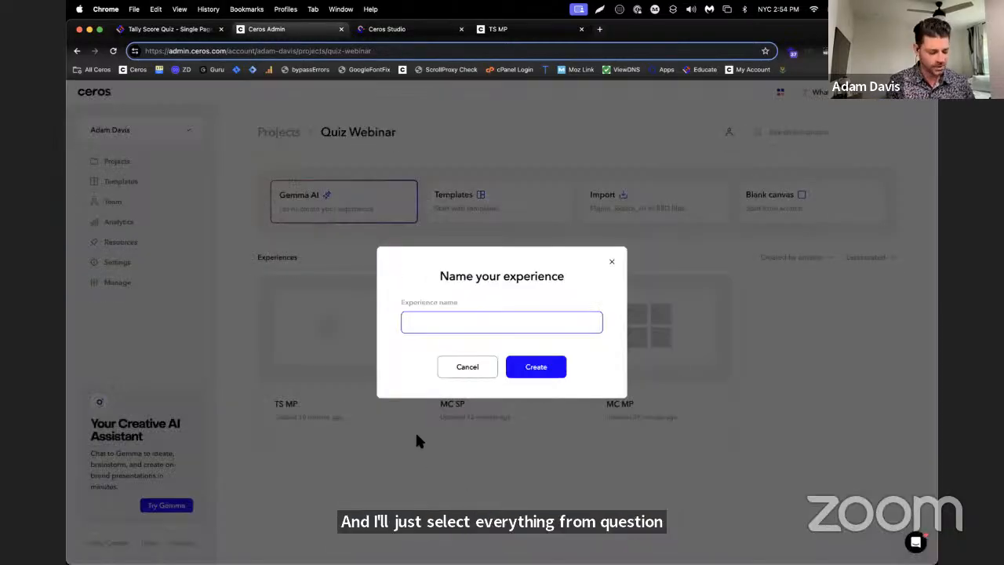
text(TS S)
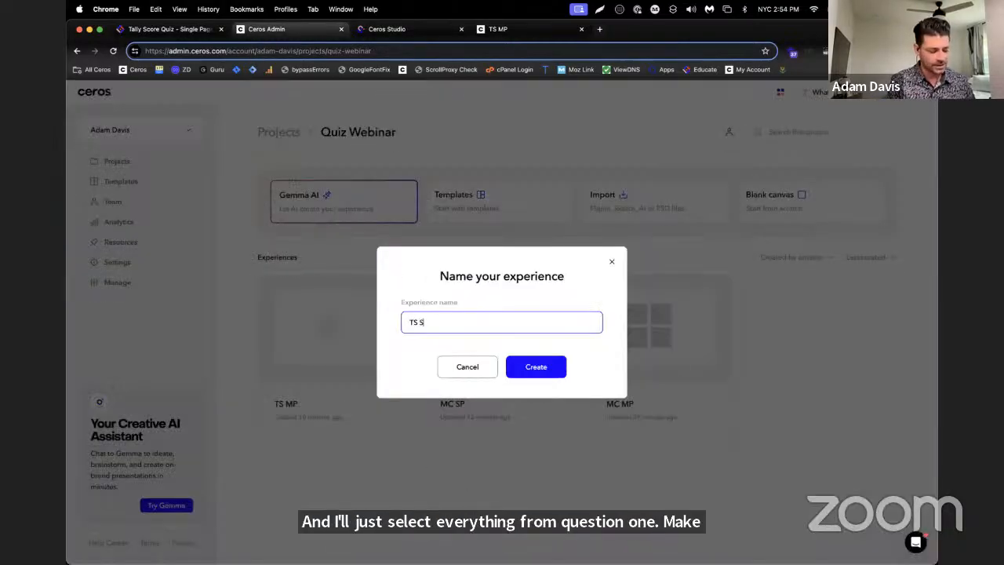
text(P)
key(Return)
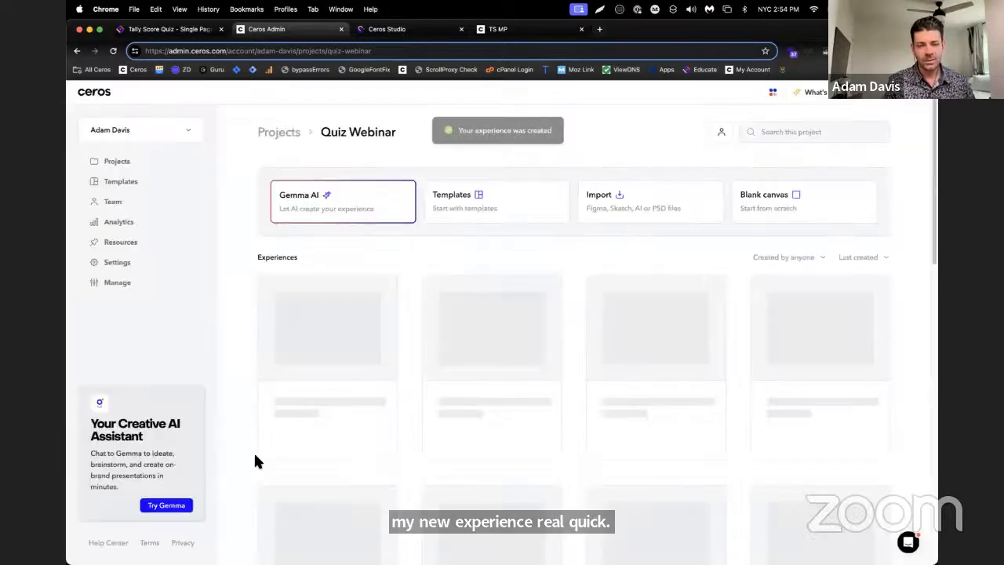
click(306, 334)
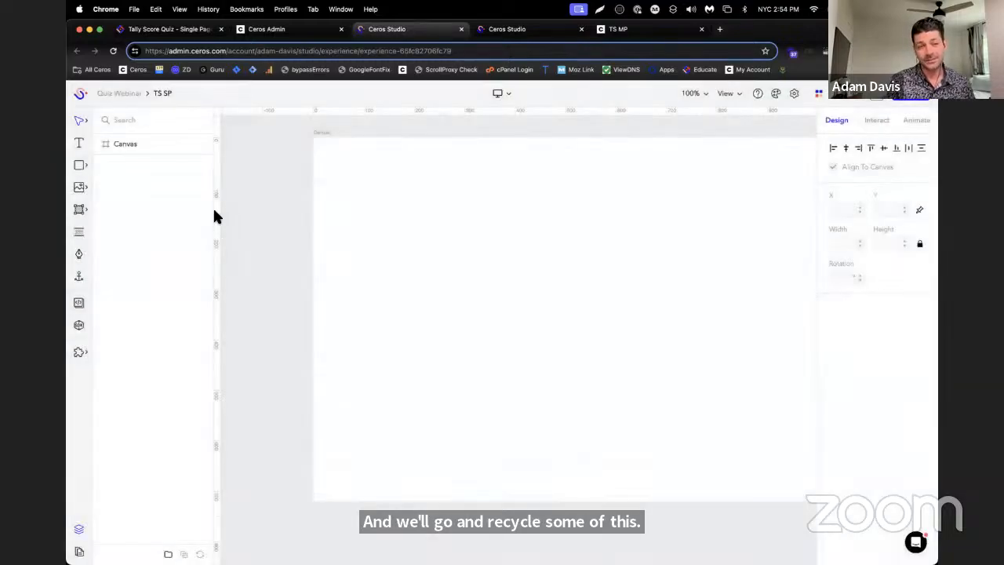
Paste the copied question 1 objects into TS SP, group them as "Q1", and collapse the group
key(super+v)
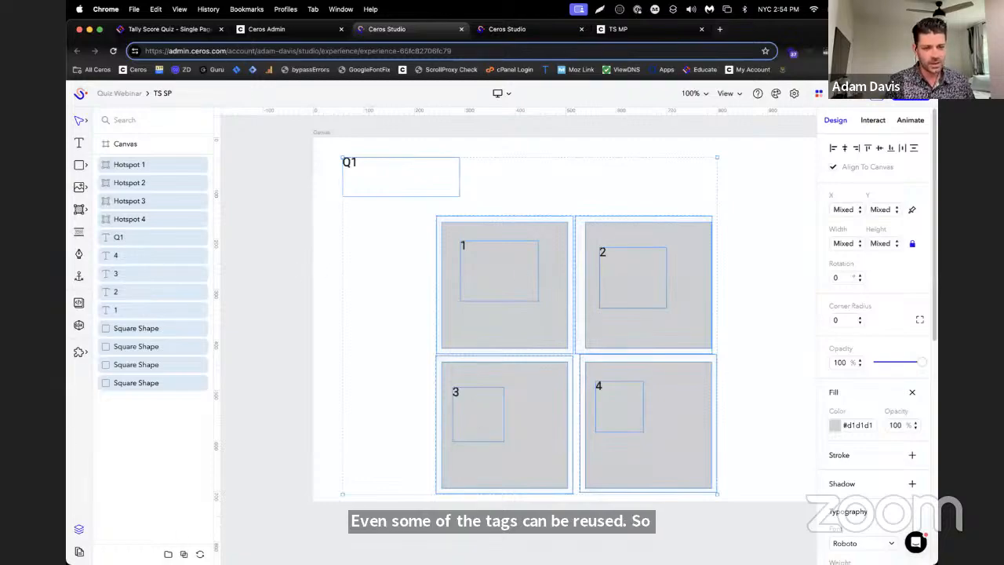
key(super+g)
double_click(124, 165)
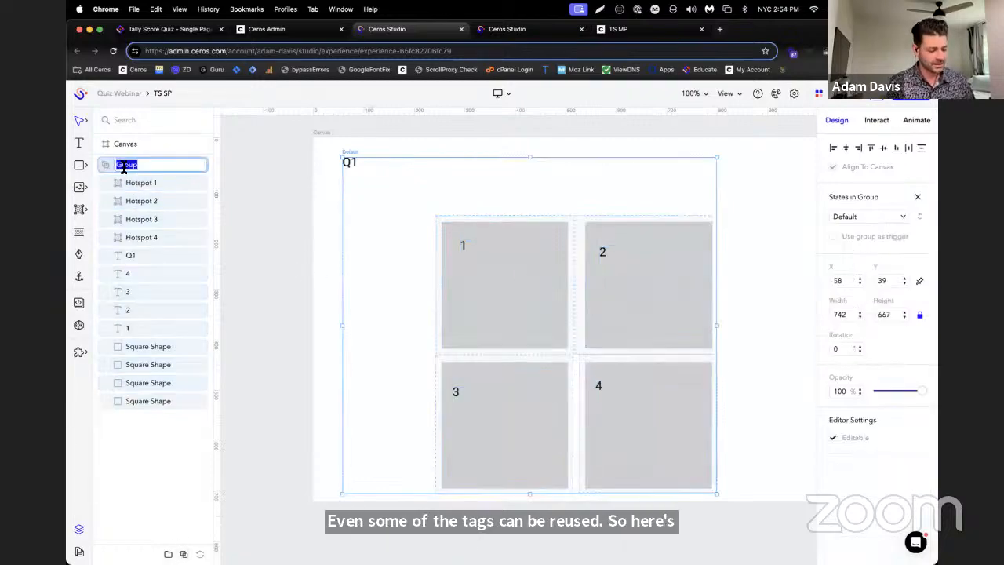
text(Q1)
key(Return)
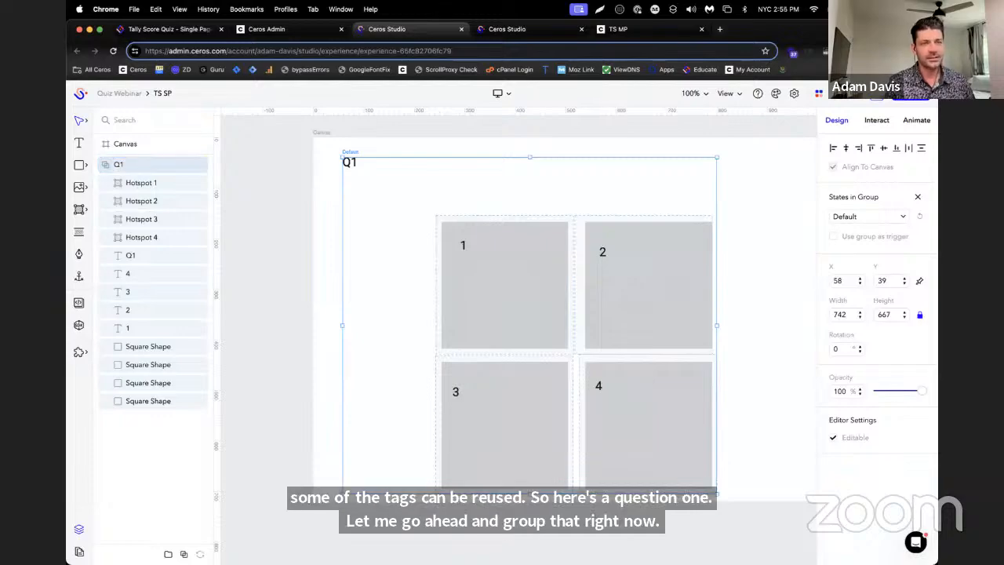
click(104, 165)
Copy all objects from page 2 of TS MP and paste them onto the TS SP canvas
click(518, 29)
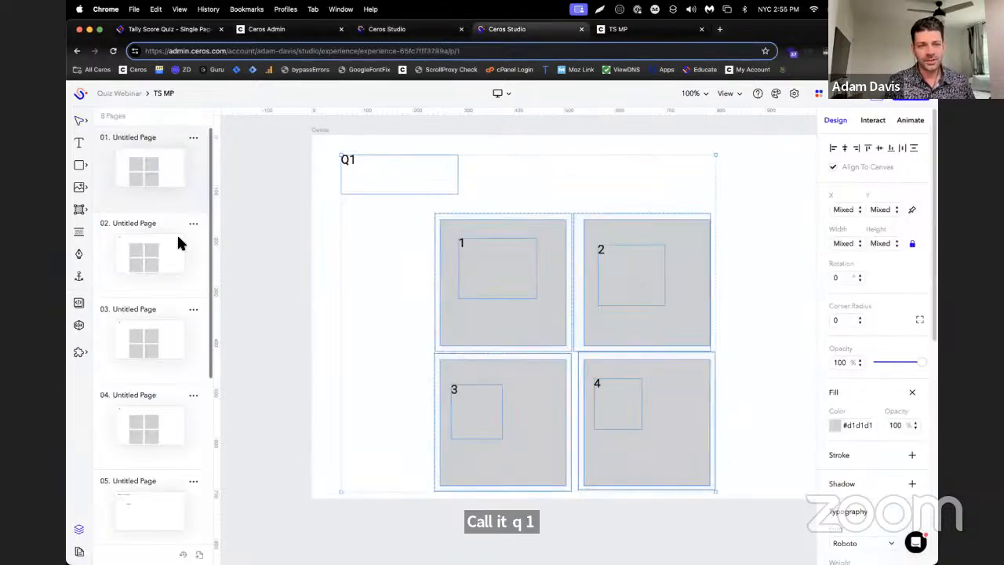
click(132, 229)
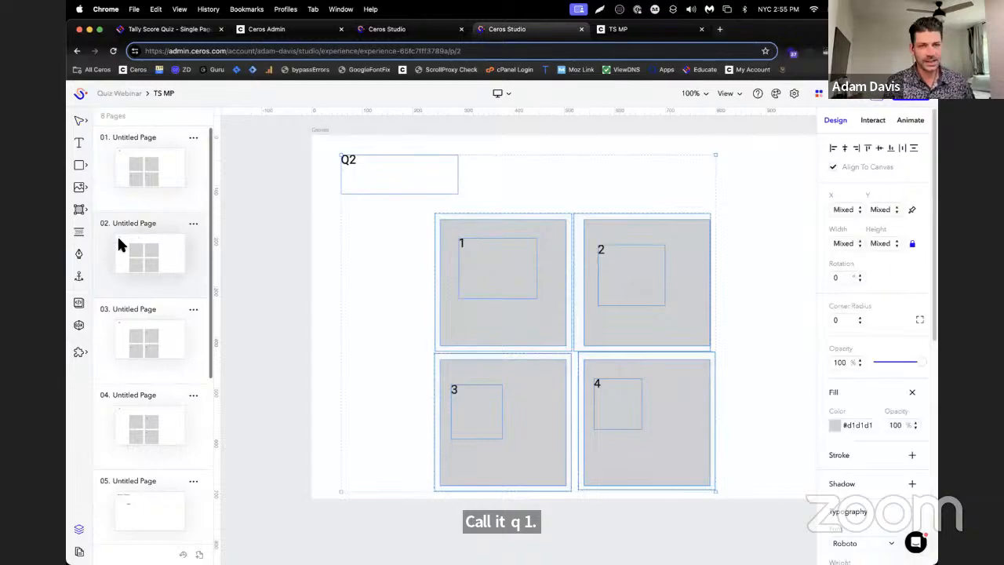
click(407, 26)
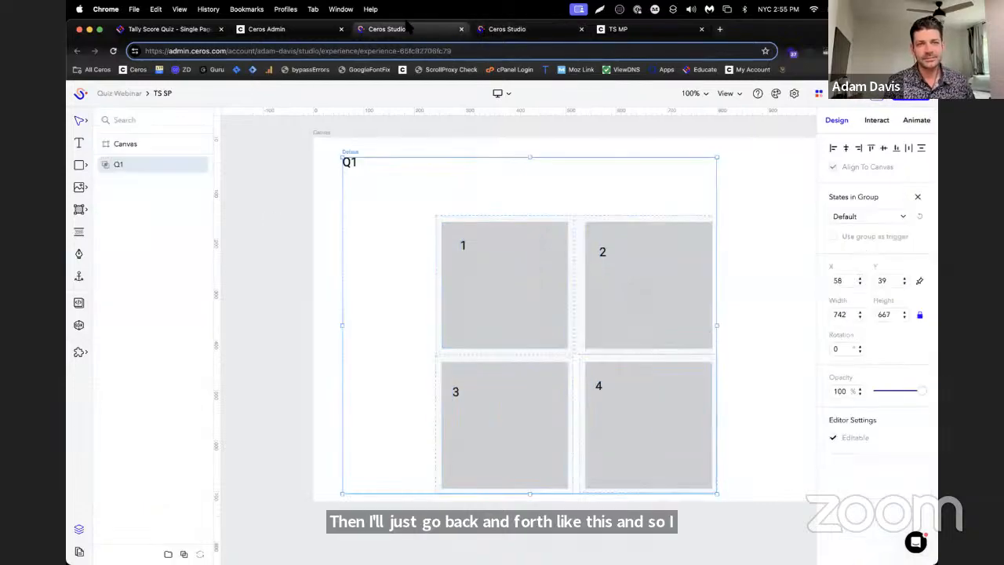
click(296, 240)
key(super+a)
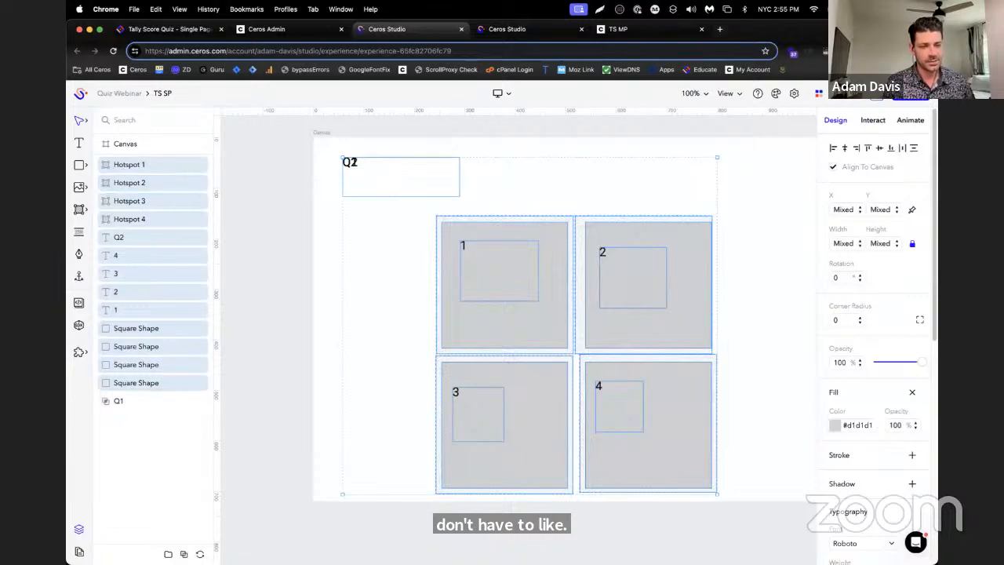
Group the pasted question 2 objects and name the group "Q2"
click(183, 554)
double_click(126, 164)
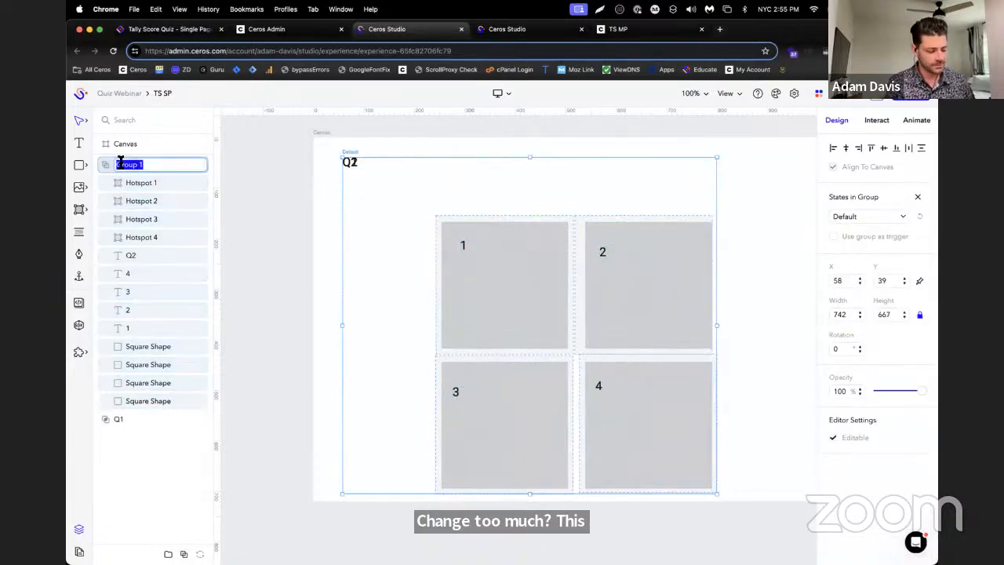
text(Q2)
key(Return)
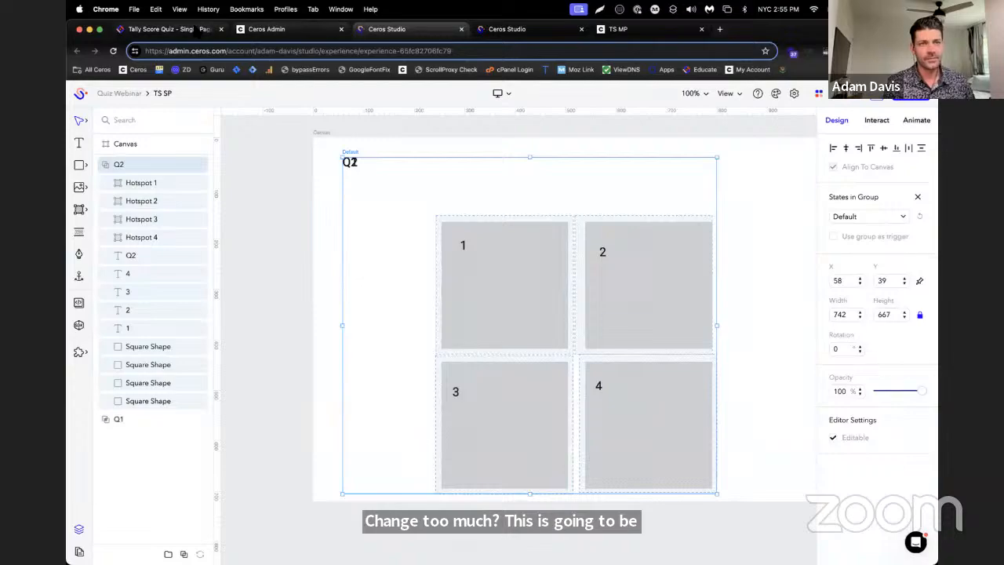
Copy all objects from page 3 of TS MP, return to TS SP, and clear the layer selection
click(197, 29)
click(500, 30)
click(376, 30)
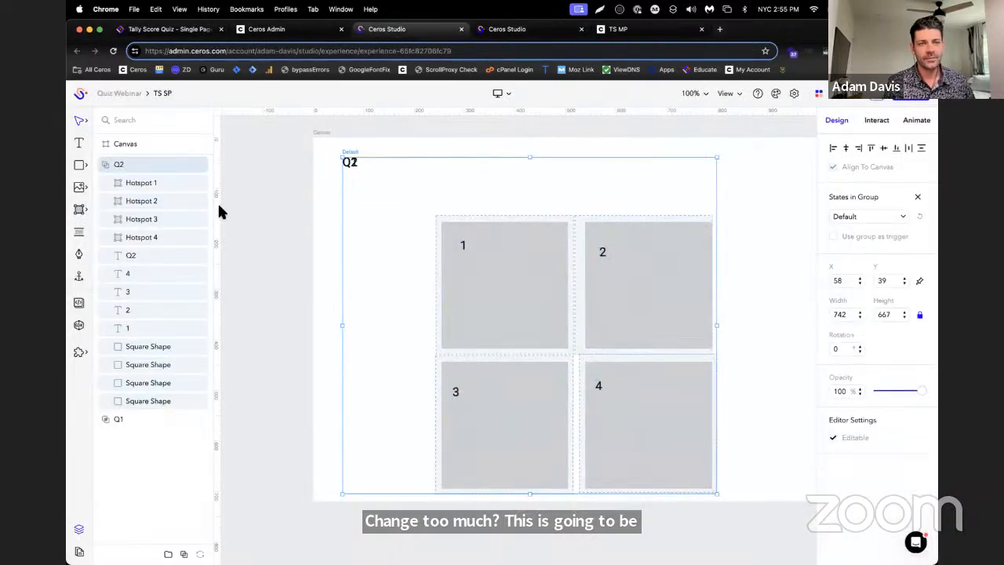
click(543, 31)
click(136, 334)
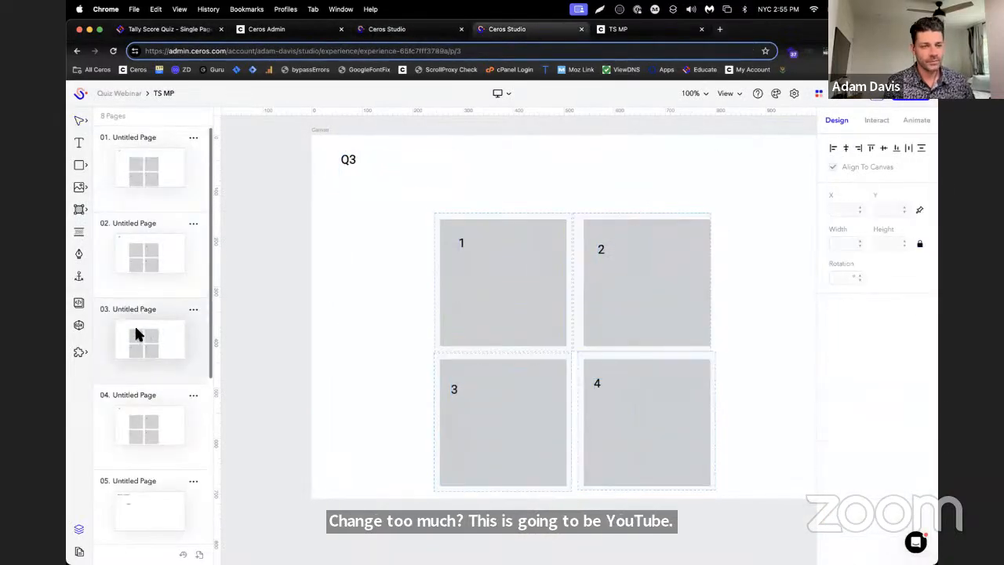
key(ctrl+shift+Tab)
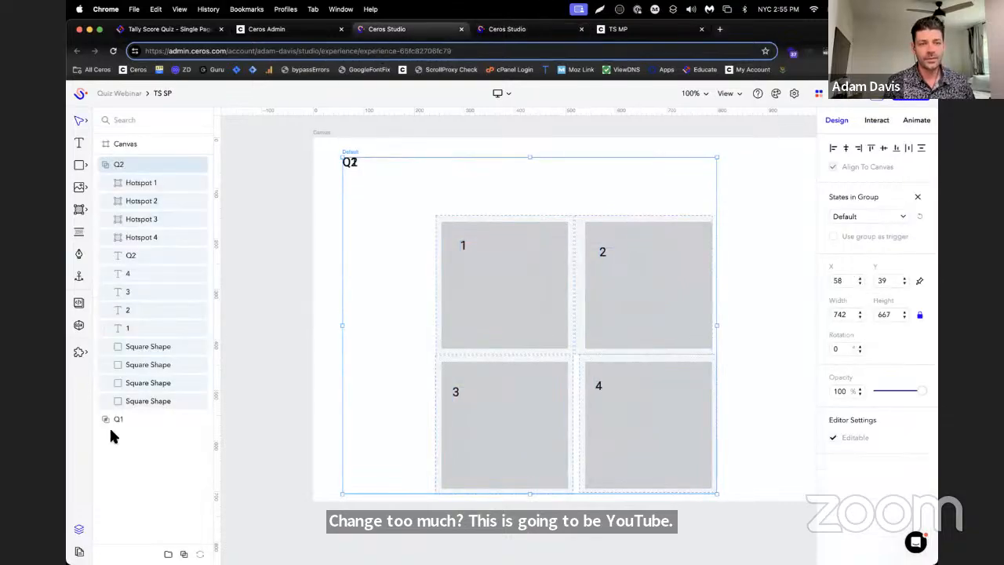
click(118, 459)
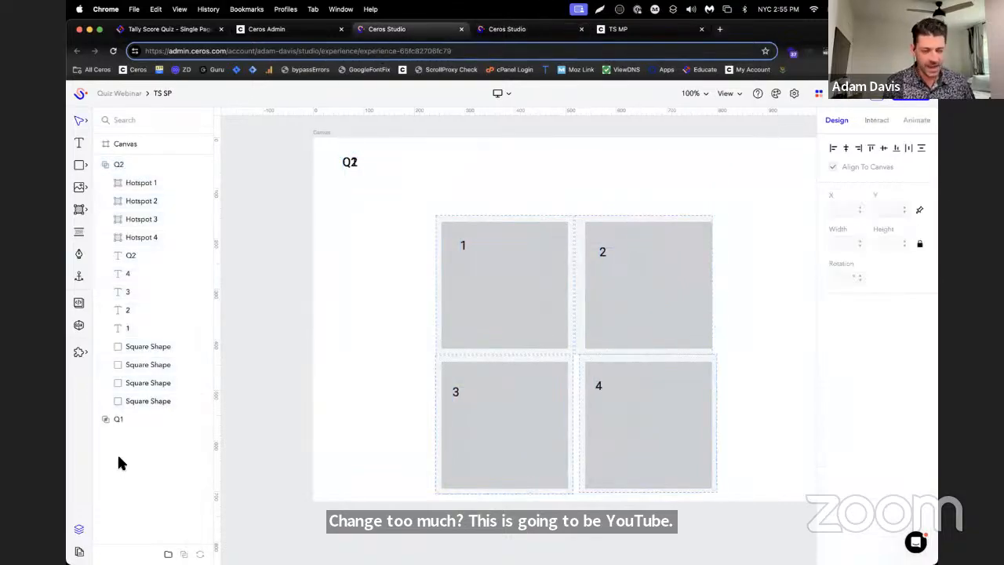
Paste the question 3 objects into TS SP, group them as "Q3", and collapse the Q3 and Q2 groups
key(super+v)
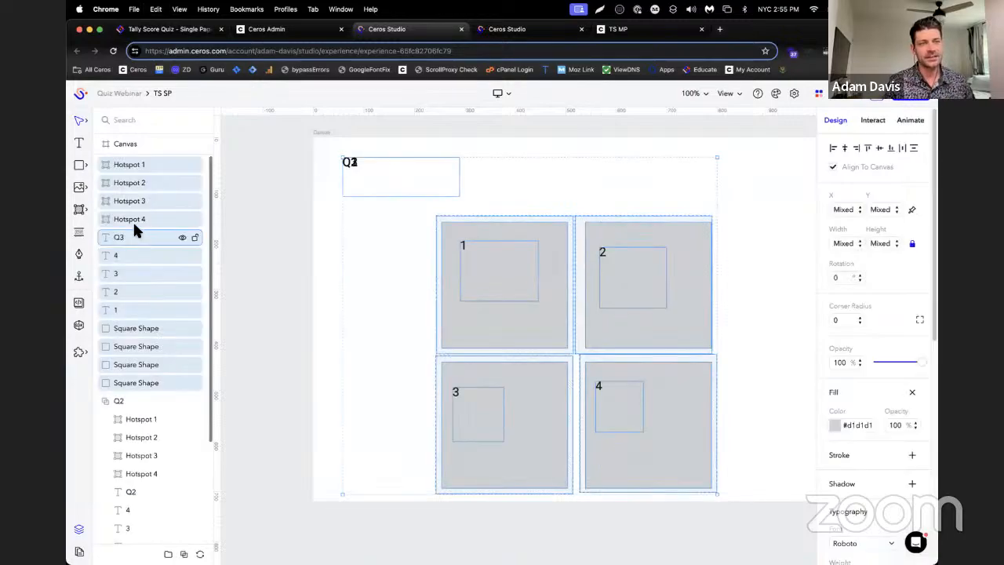
key(super+g)
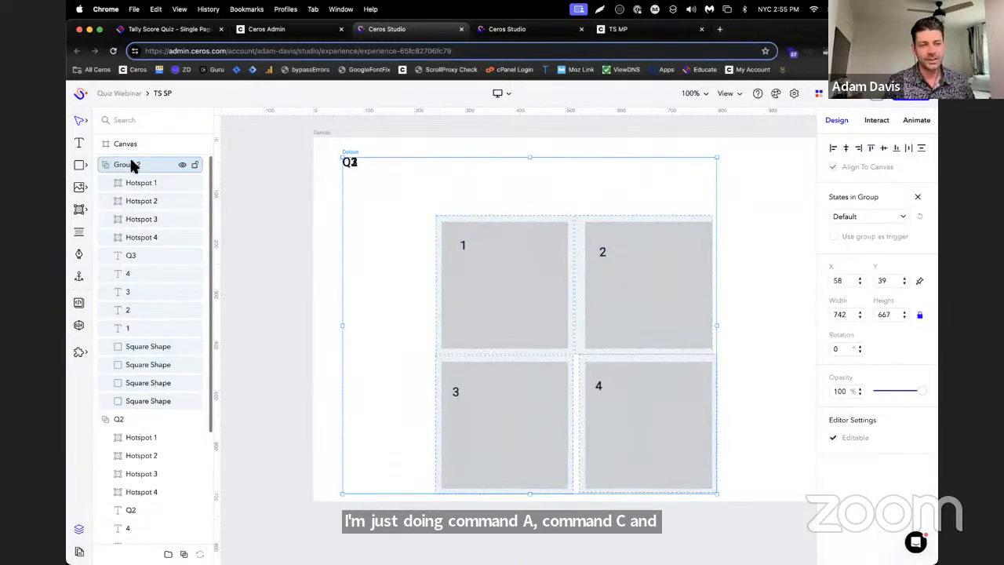
double_click(157, 164)
text(Q3)
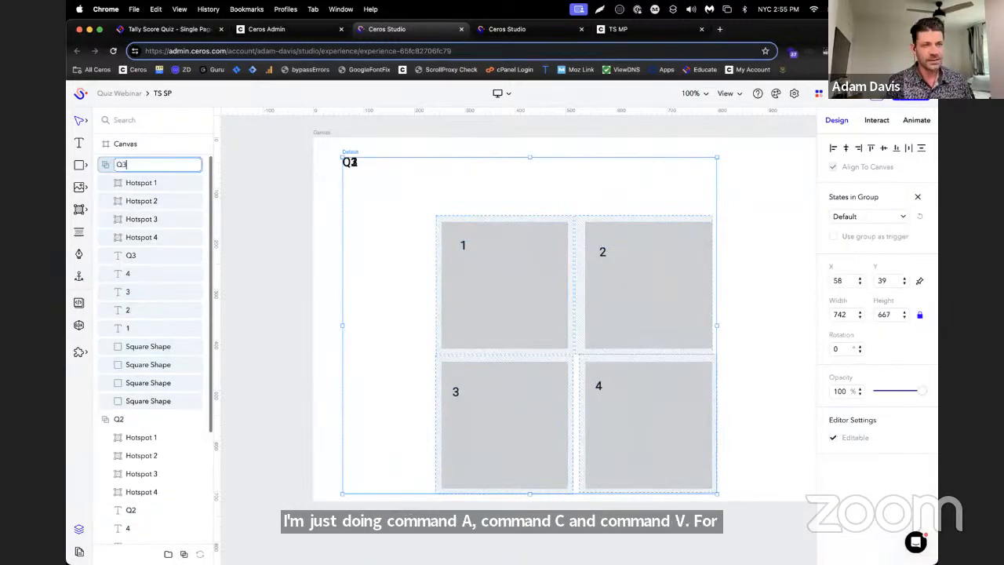
key(Return)
click(105, 165)
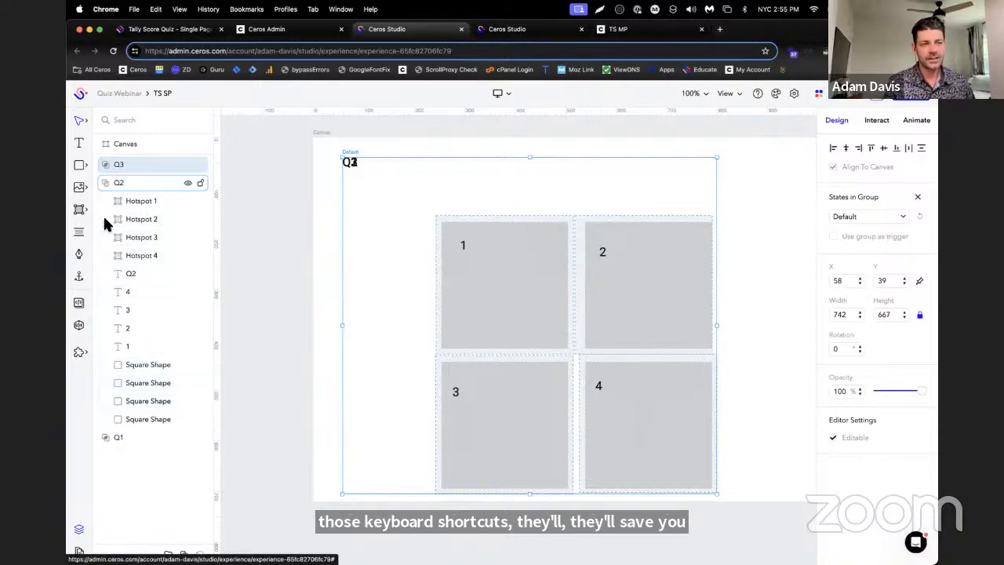
click(105, 183)
Go back to TS MP and copy all objects from page 4
click(255, 31)
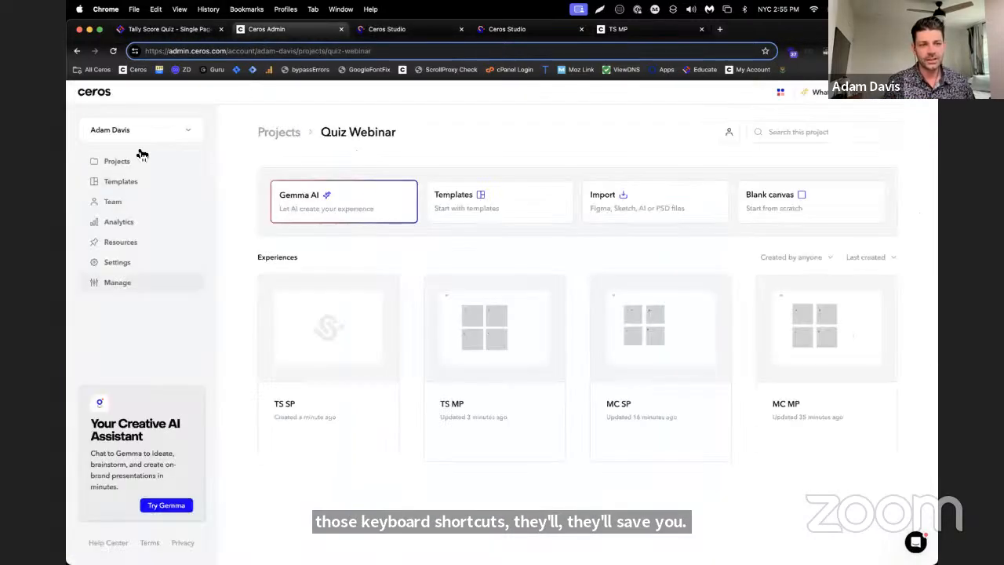
key(super+shift+slash)
click(404, 29)
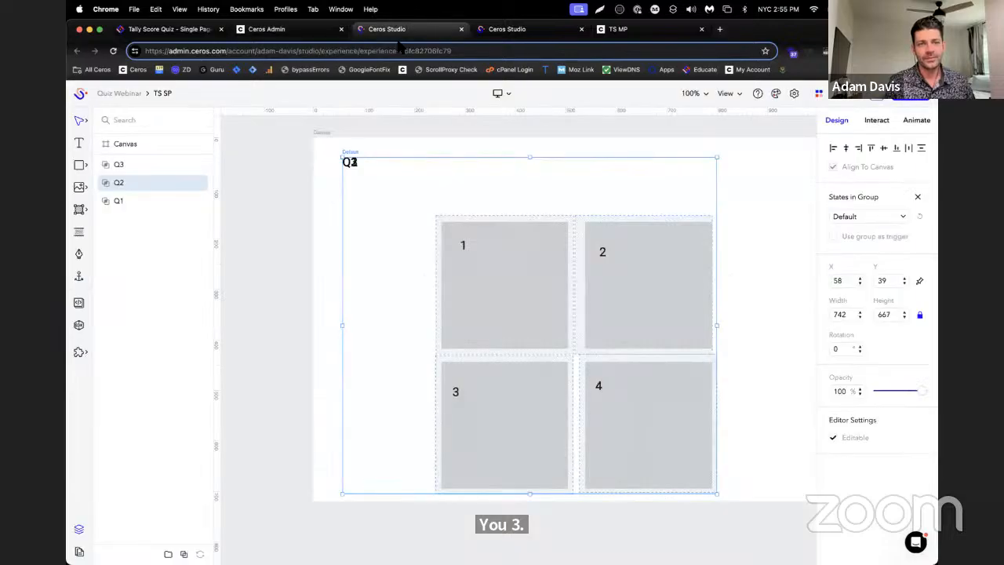
click(503, 30)
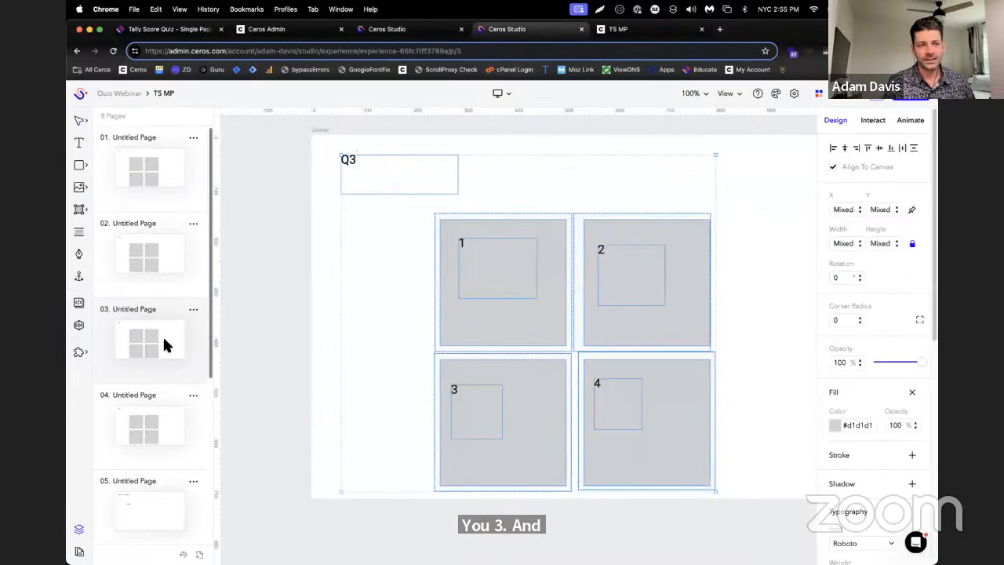
click(152, 393)
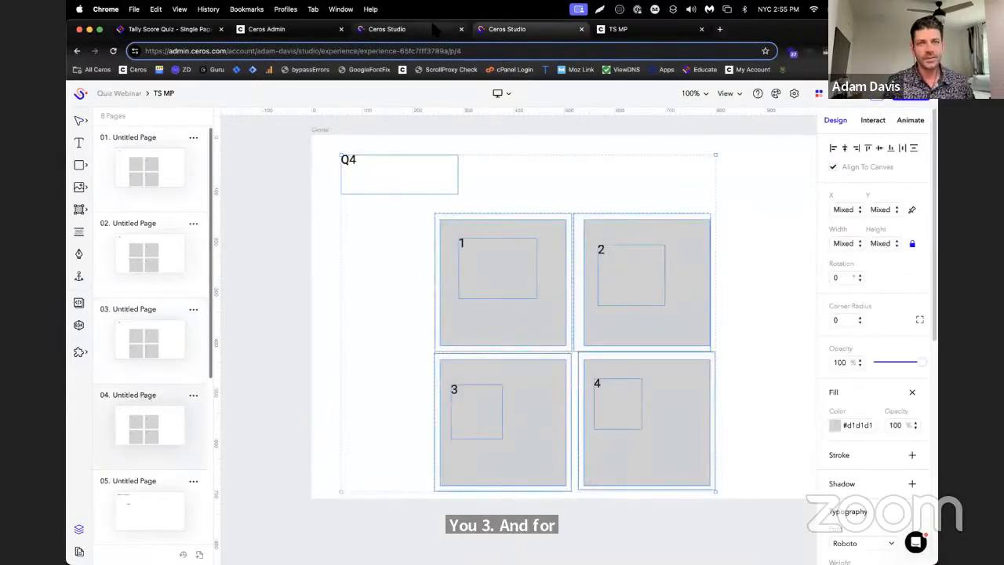
Paste the question 4 objects into TS SP and group them under the name "Q4"
click(432, 29)
key(super+v)
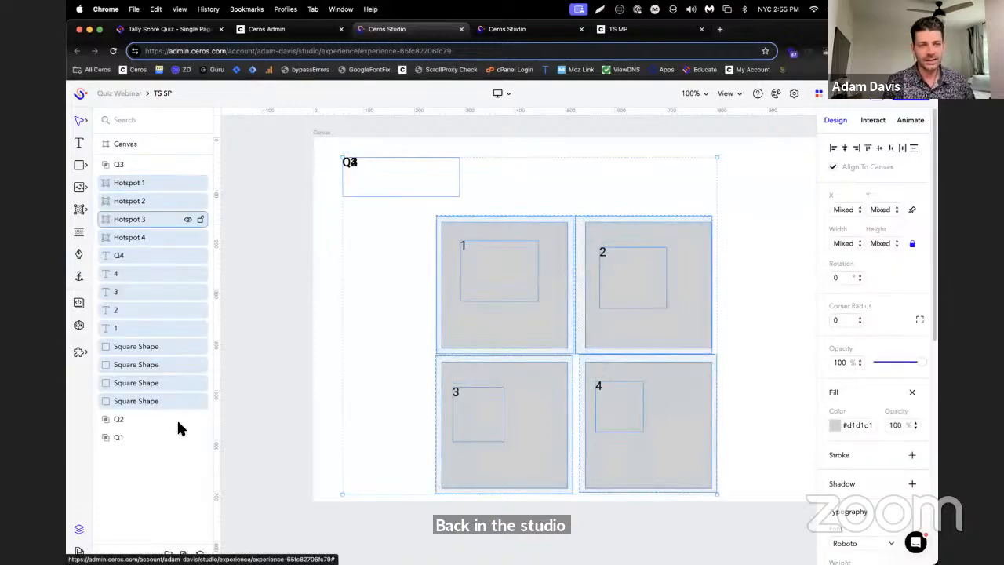
click(183, 554)
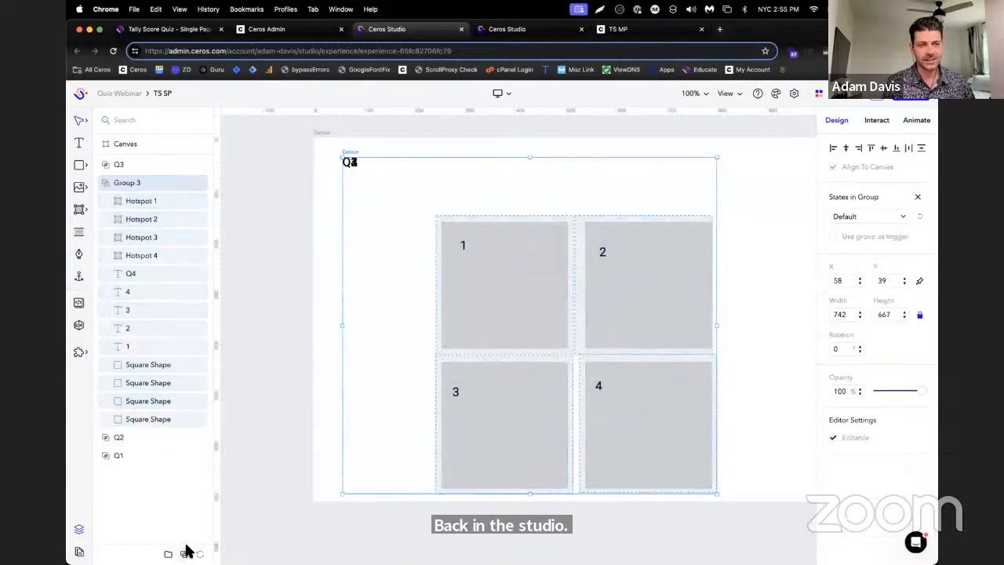
double_click(131, 181)
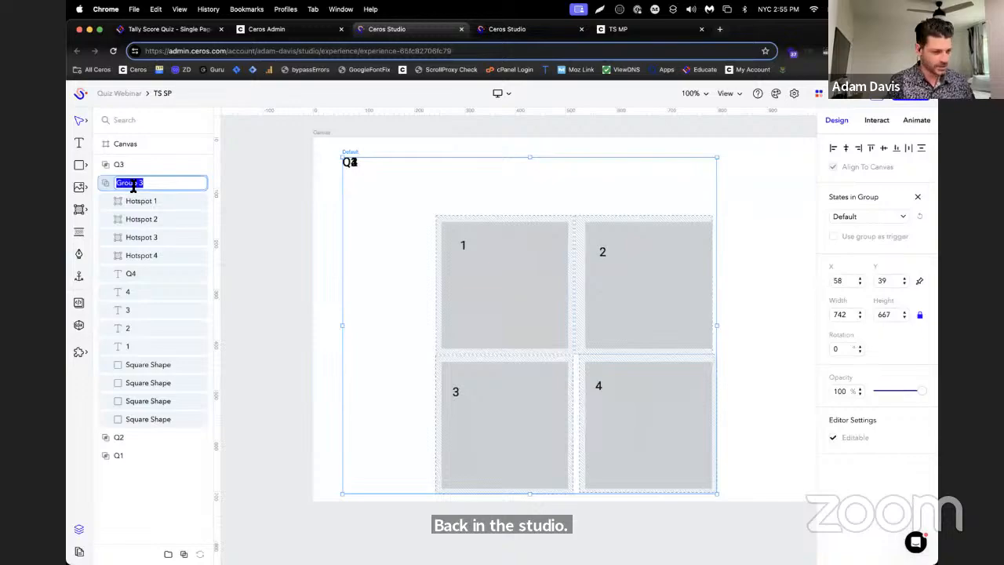
text(Q4)
key(Return)
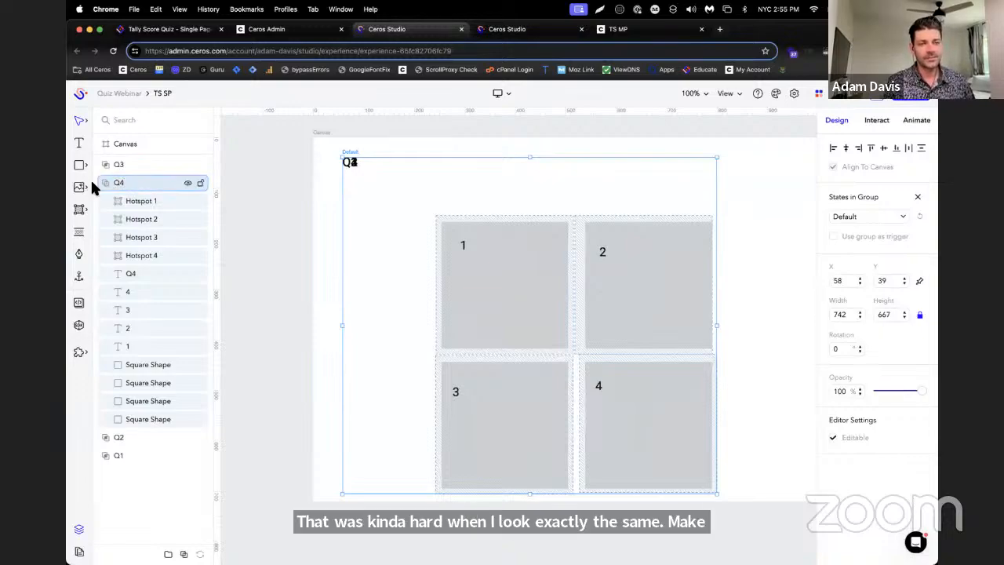
Collapse the Q4 group and reorder the question groups in the layer list as Q1, Q2, Q3, Q4
click(94, 186)
drag(121, 219, 133, 159)
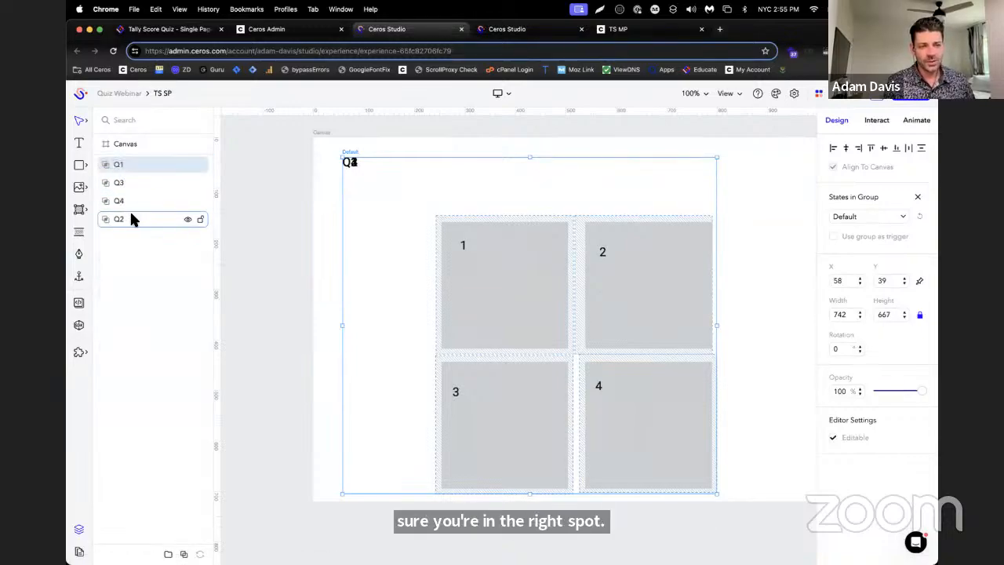
drag(131, 219, 118, 186)
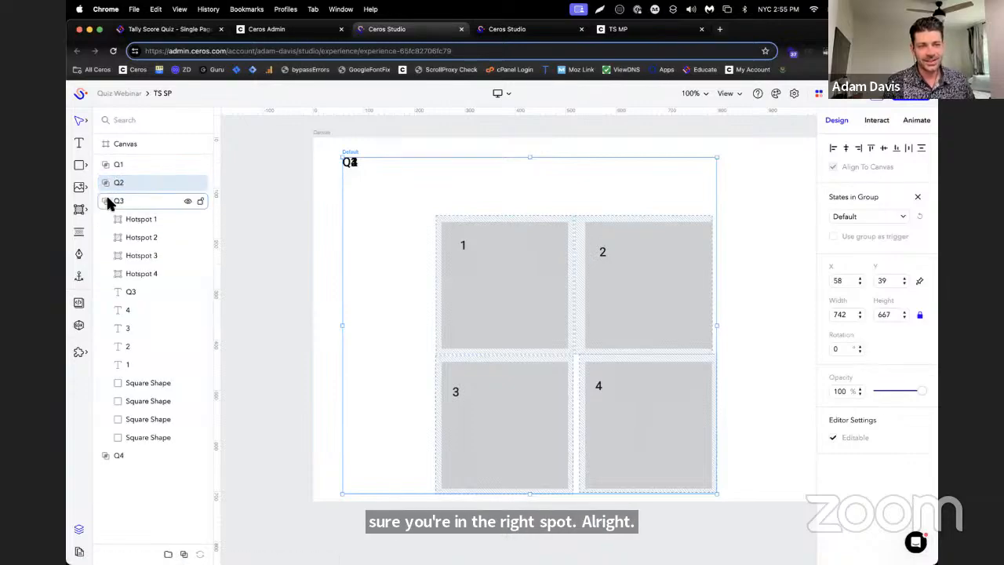
Collapse the Q3 group and hide the Q2, Q3 and Q4 groups so only Q1 shows
click(109, 202)
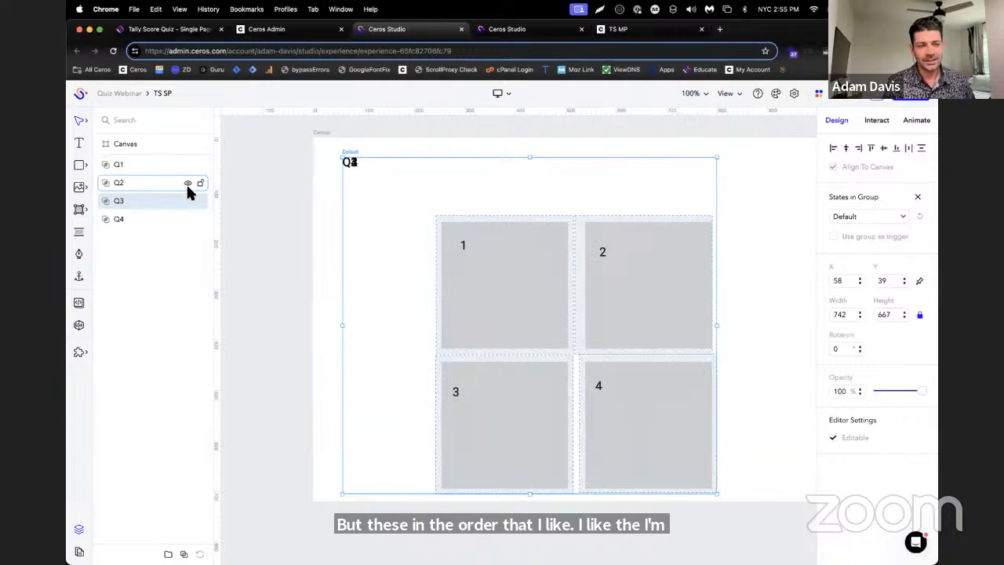
click(188, 182)
click(187, 203)
click(187, 218)
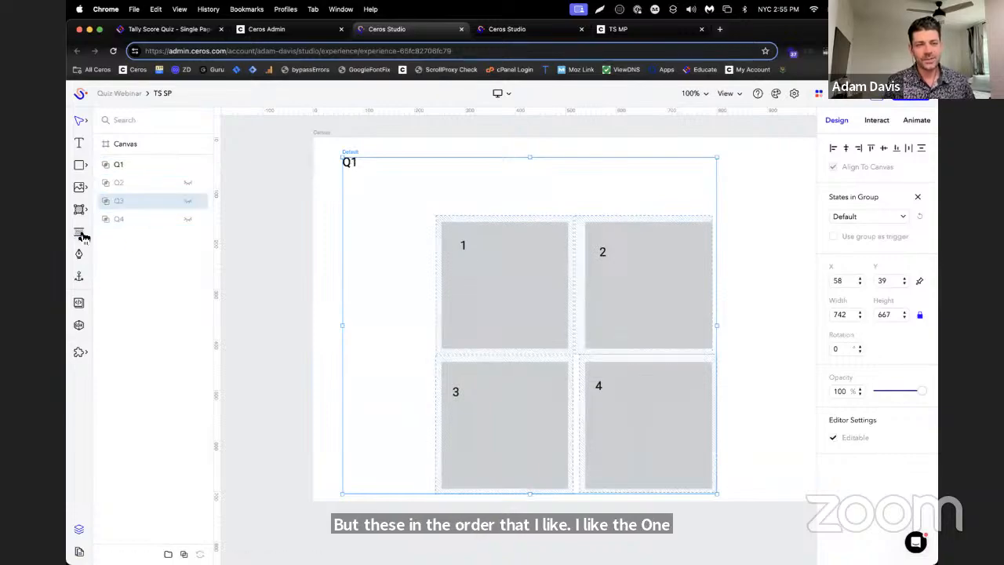
Expand the Q1 group and display the SDK settings for its Hotspot 1, keeping the layer list in view
click(108, 166)
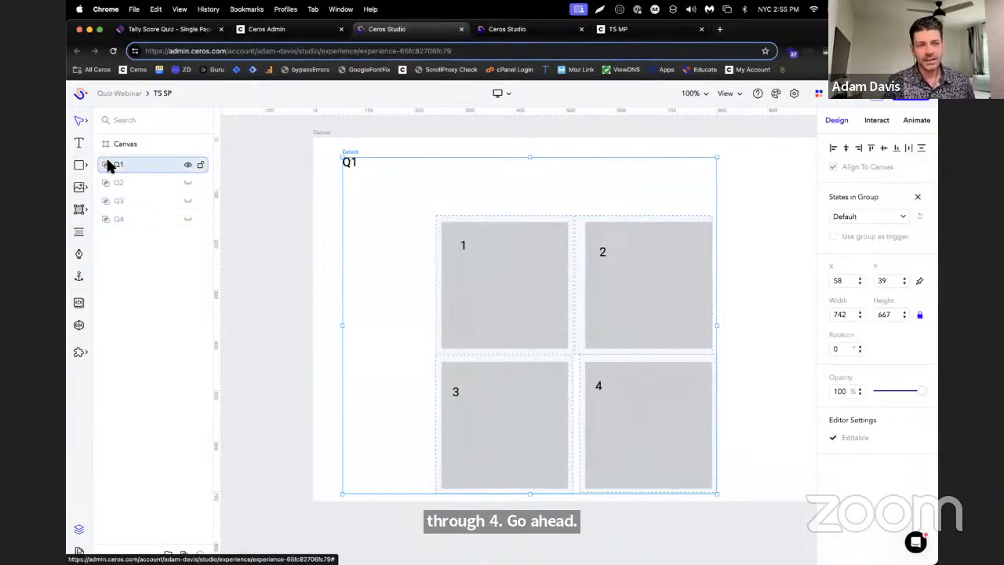
click(104, 166)
click(124, 187)
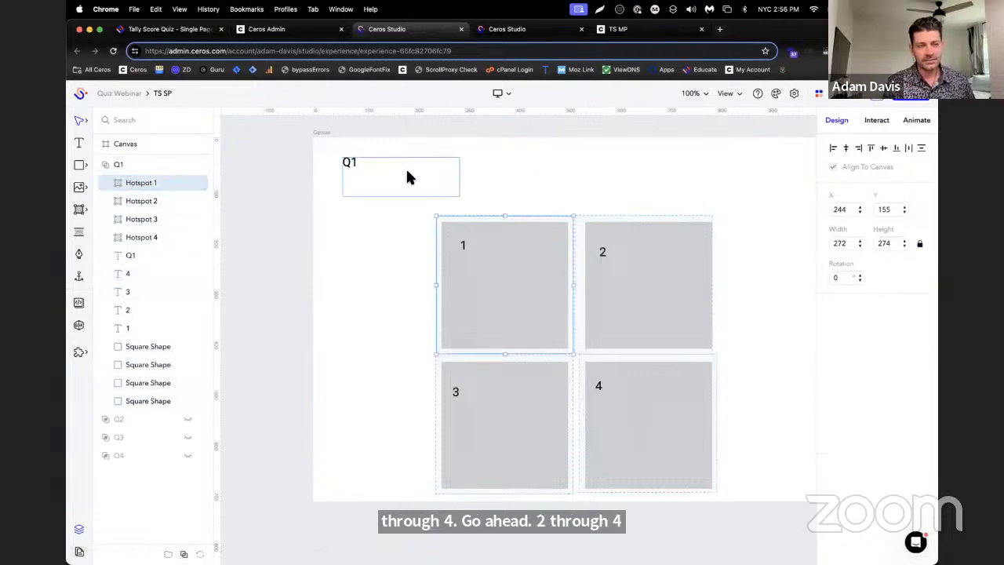
click(78, 551)
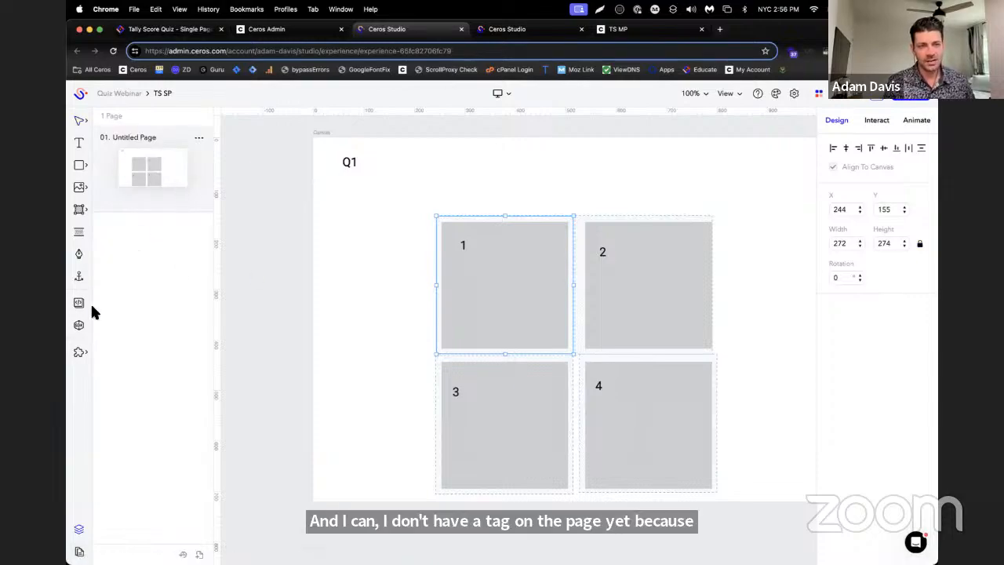
click(79, 325)
drag(714, 172, 770, 116)
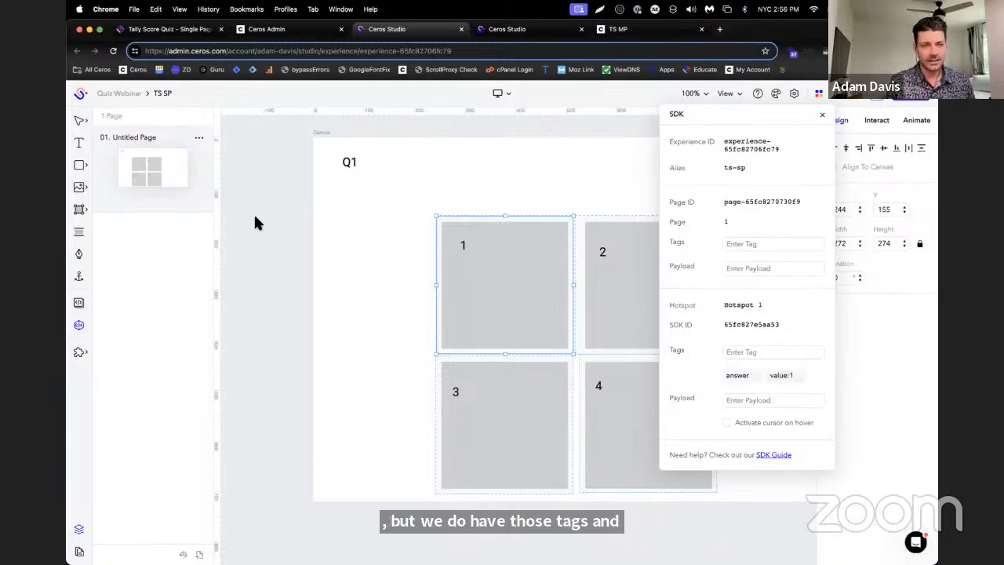
click(84, 527)
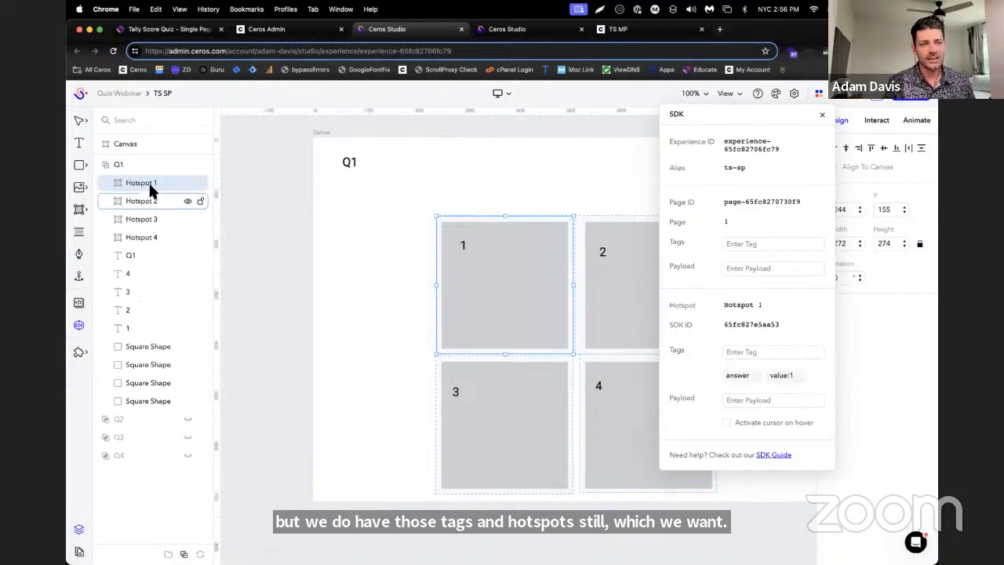
Add the SDK tag "question:1" to all four hotspots in the Q1 group
shift+click(152, 237)
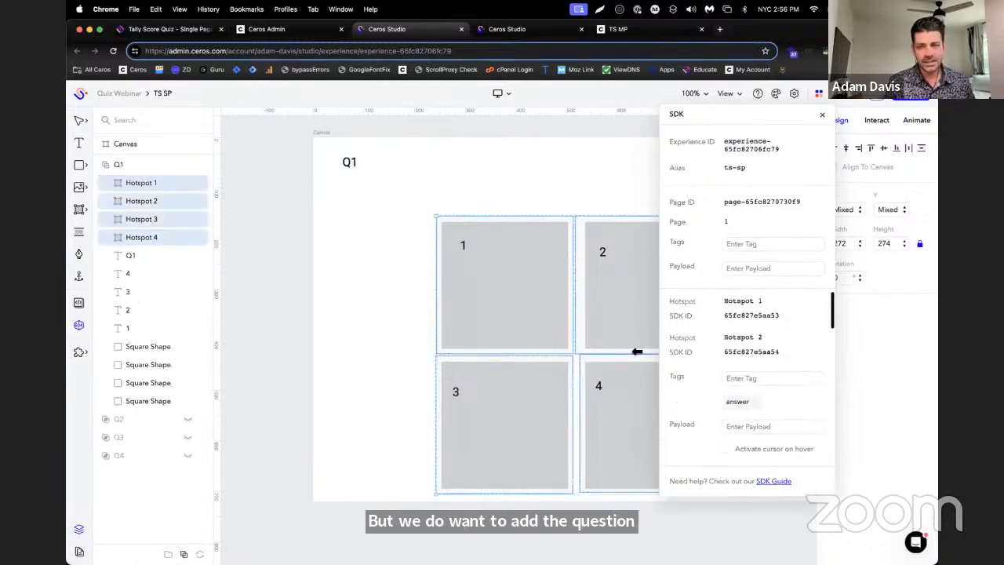
click(751, 378)
text(ques)
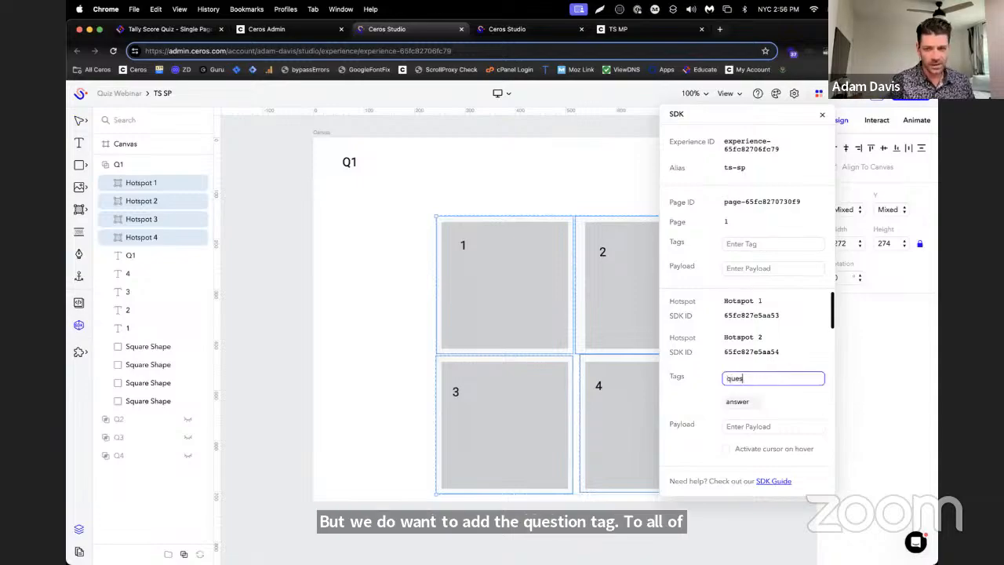
text(tionL)
key(BackSpace)
text(:)
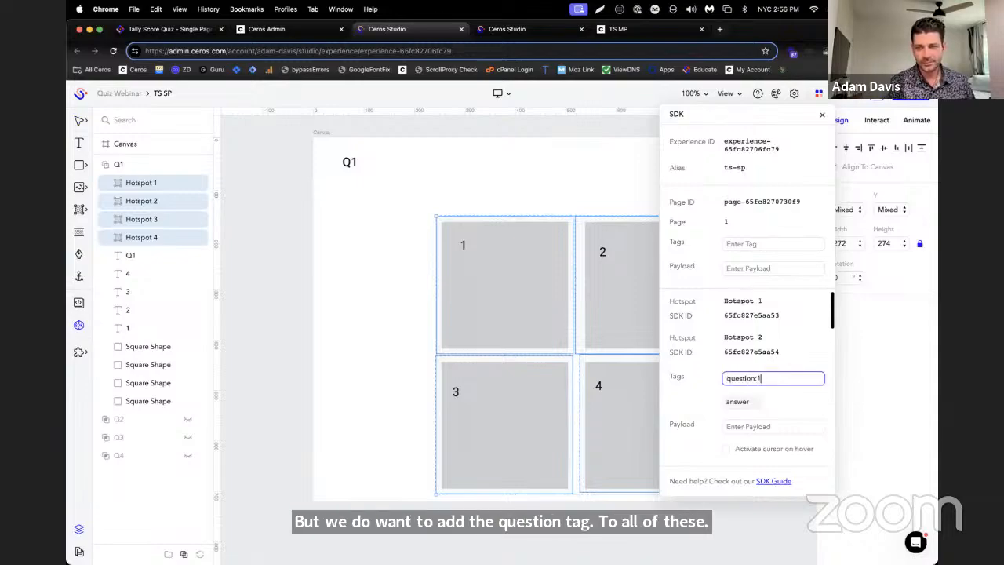
text(1)
key(Return)
Expand the Q2 group and add the SDK tag "question:2" to its four hotspots
click(107, 418)
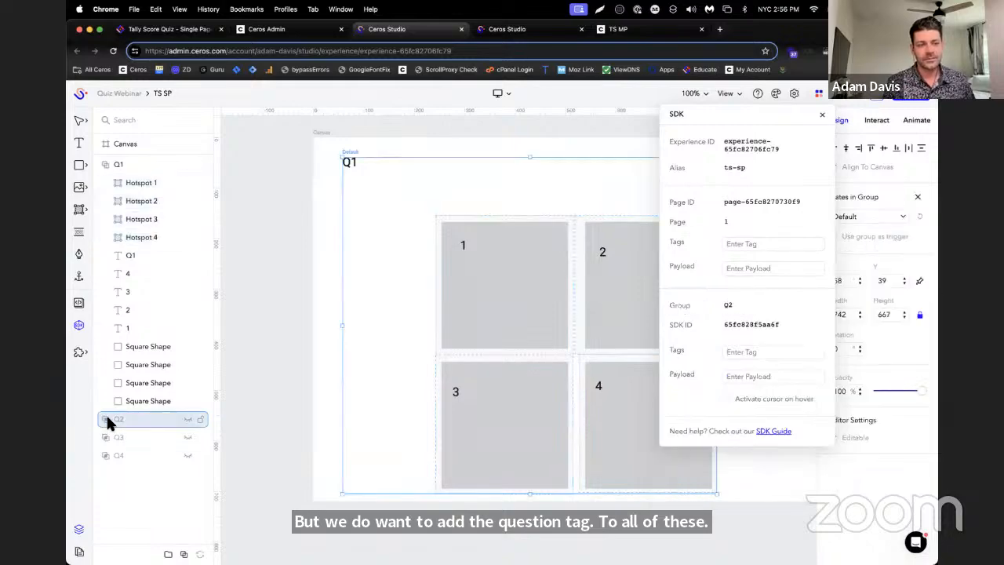
scroll(130, 403, down, 1)
click(139, 376)
shift+click(141, 430)
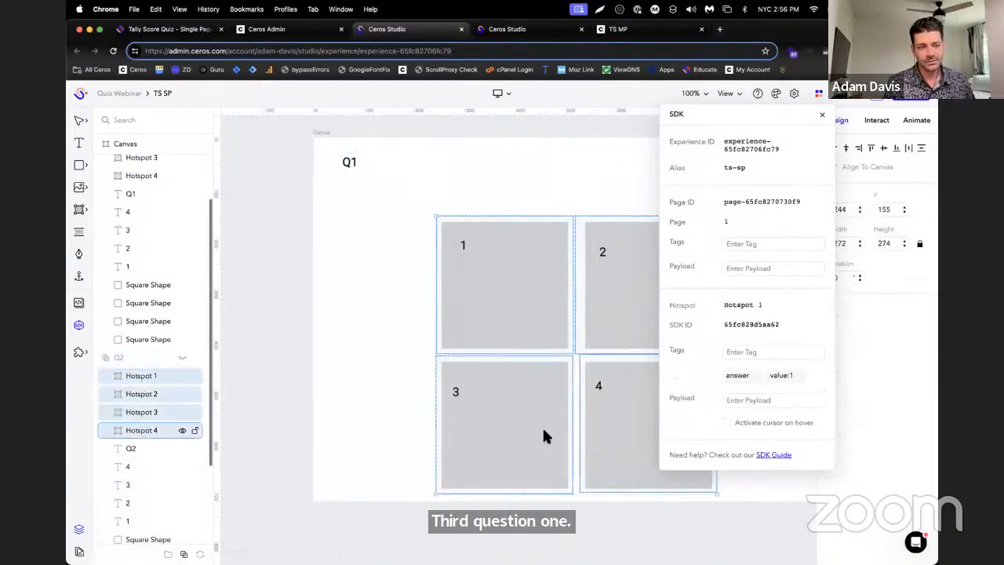
click(760, 378)
text(questi)
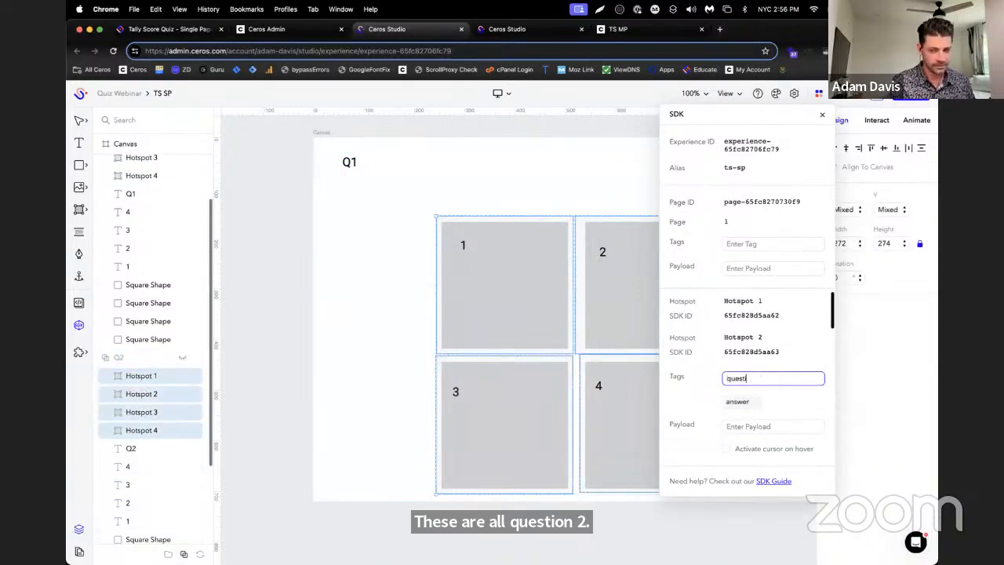
text(on:2)
key(Return)
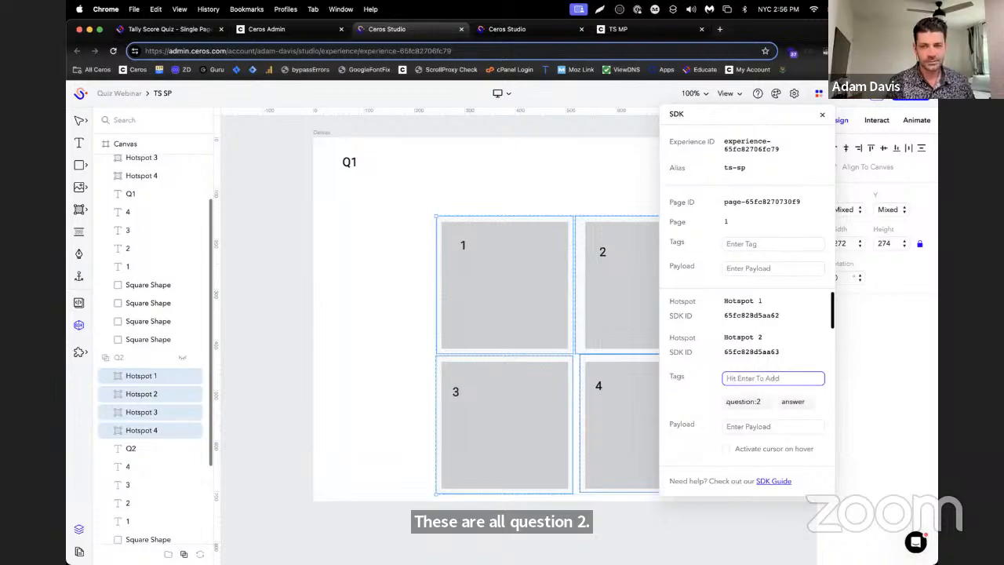
Expand the Q3 group and add the SDK tag "question:3" to its four hotspots
scroll(180, 361, down, 3)
click(105, 502)
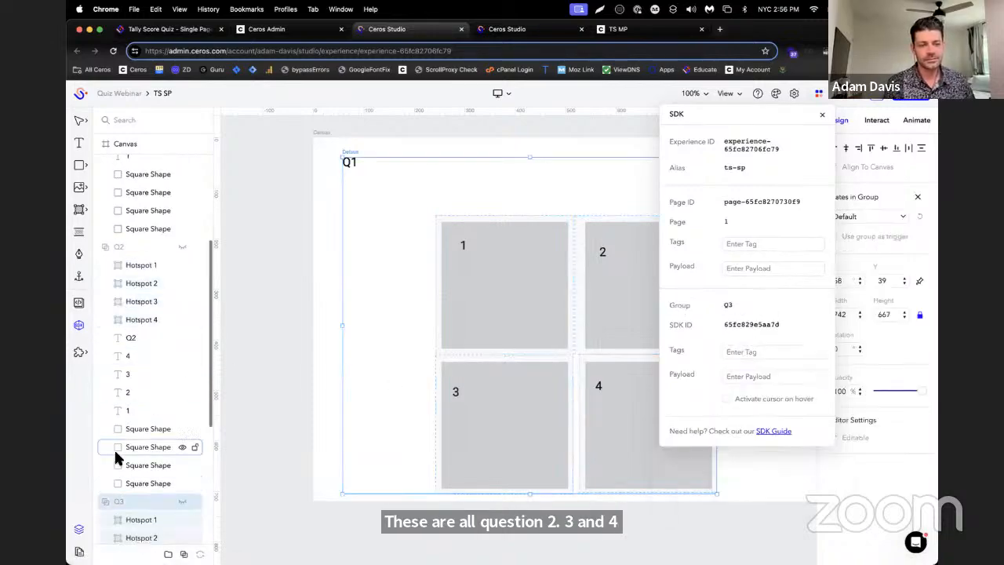
scroll(118, 459, down, 3)
click(148, 284)
shift+click(148, 337)
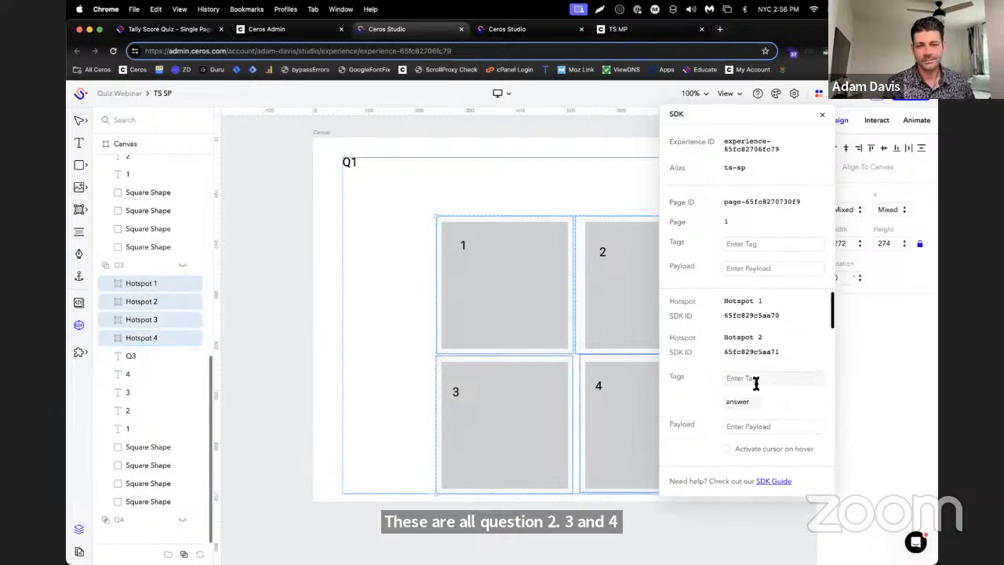
click(755, 379)
text(question:)
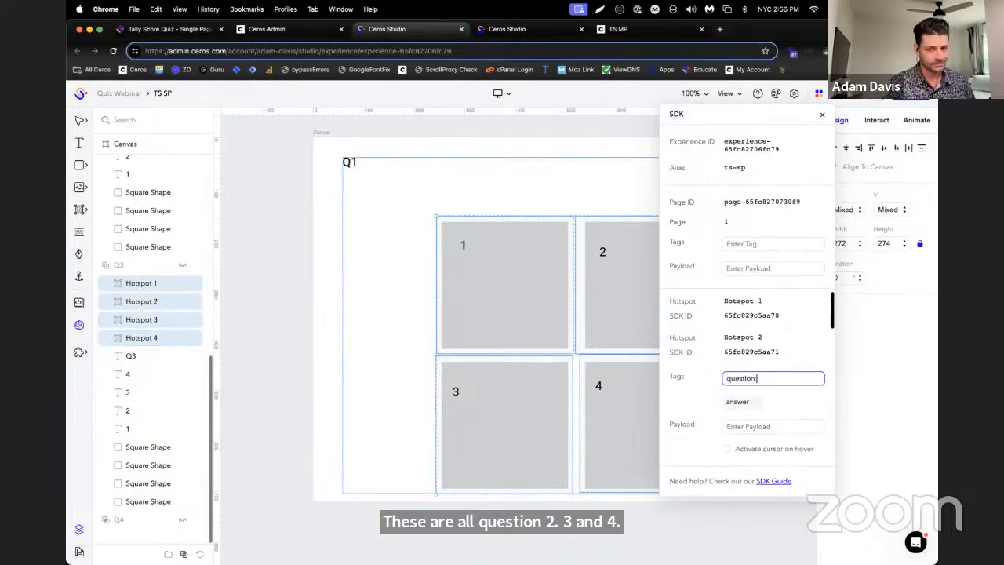
text(3)
key(Return)
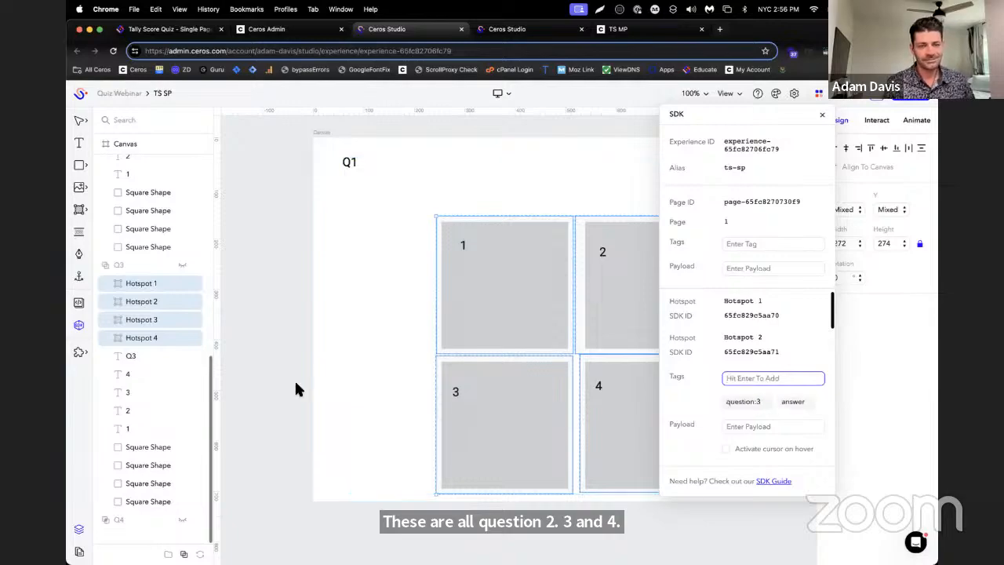
Expand the Q4 group and add the SDK tag "question:4" to its four hotspots
click(106, 521)
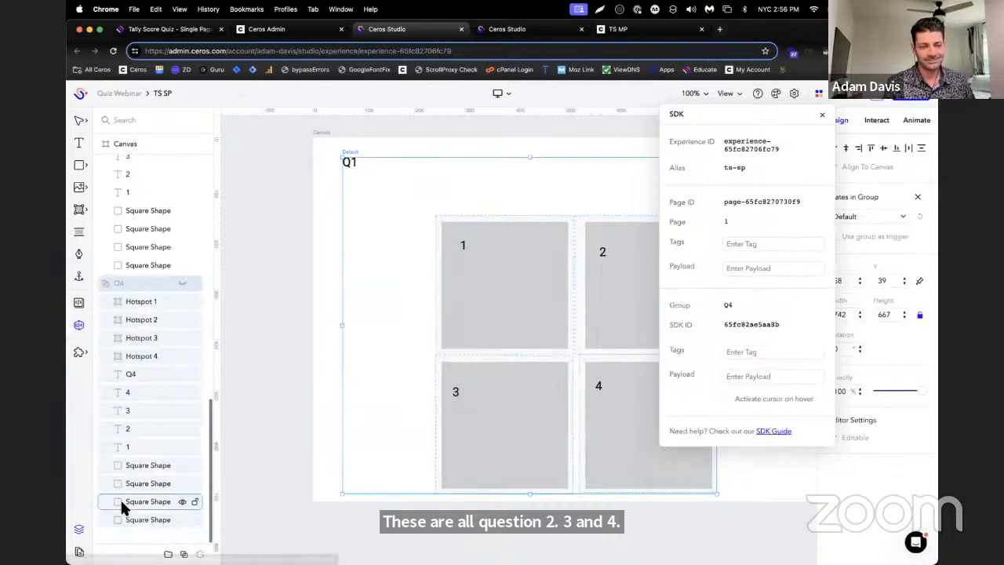
click(137, 306)
shift+click(142, 356)
click(771, 381)
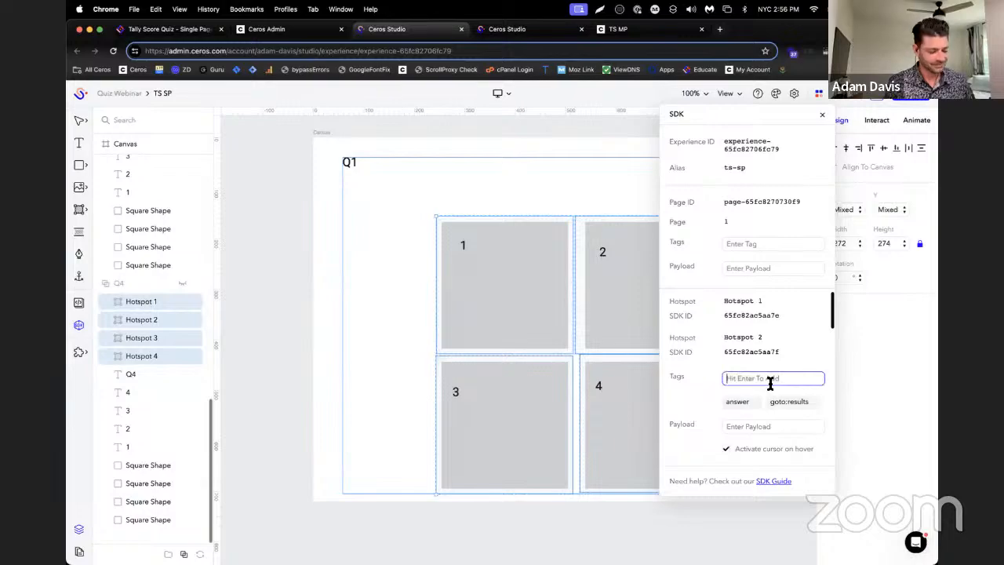
text(question:4)
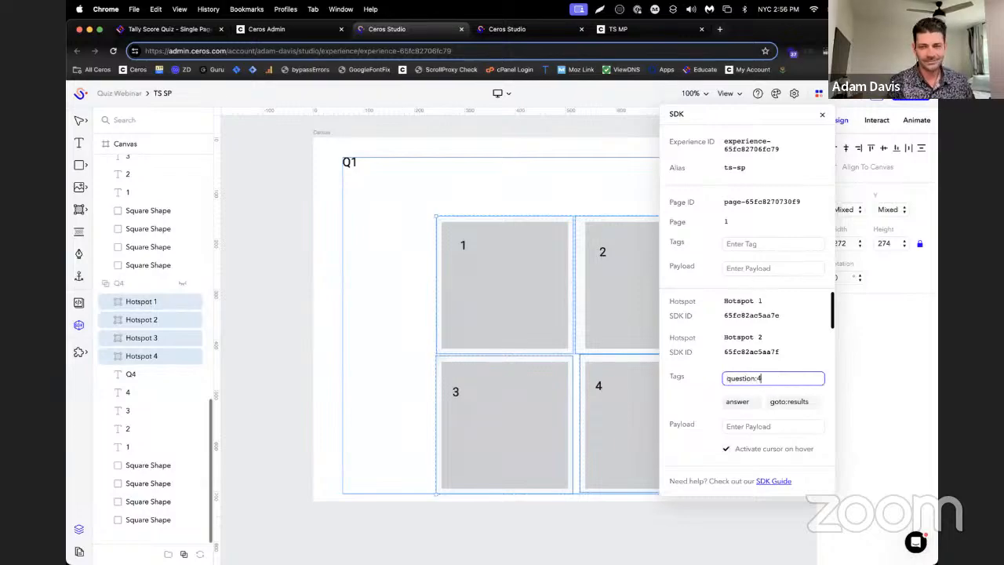
key(Return)
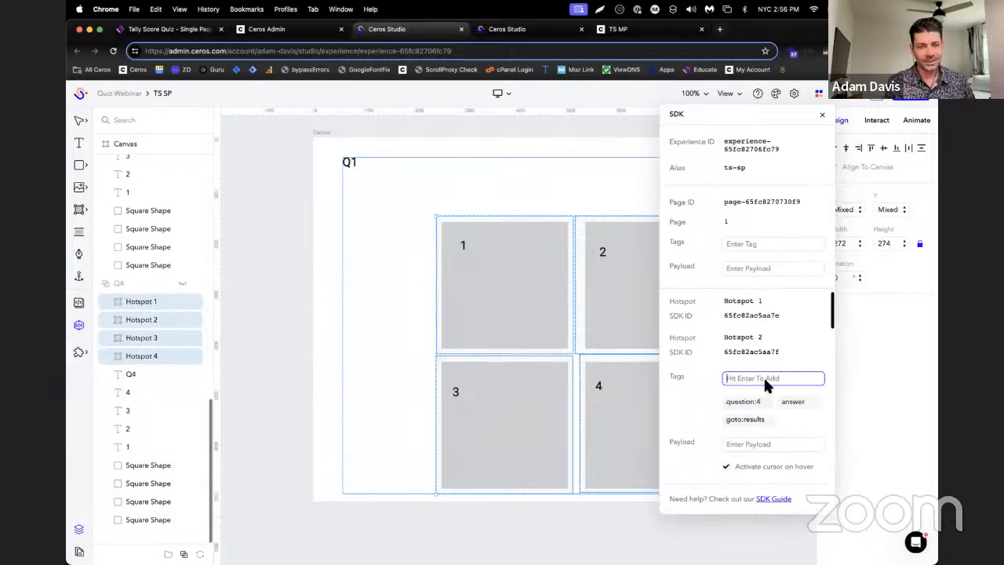
Collapse the Q1, Q2, Q3 and Q4 groups in the layer list
scroll(109, 331, up, 10)
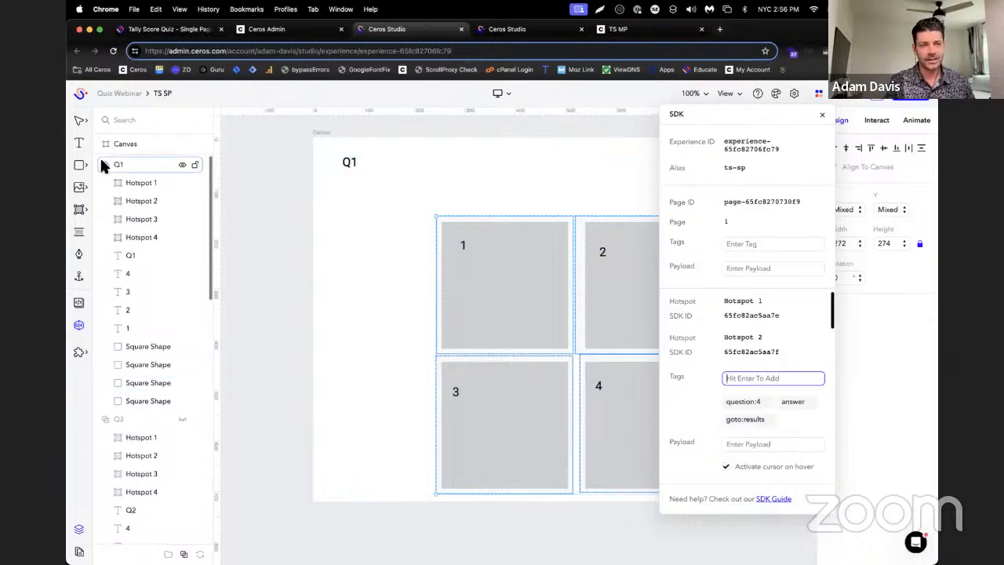
click(100, 164)
click(101, 182)
click(101, 201)
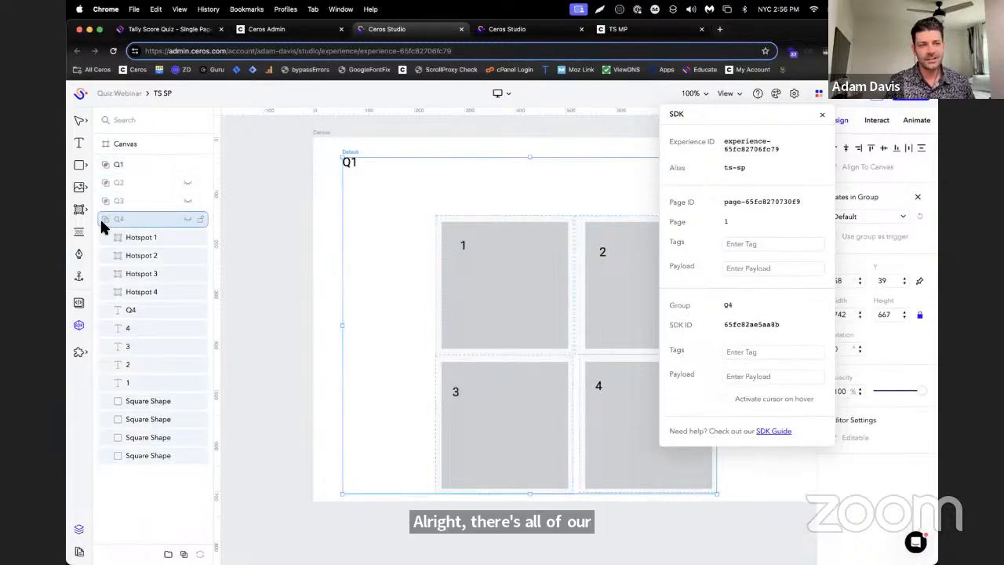
click(101, 219)
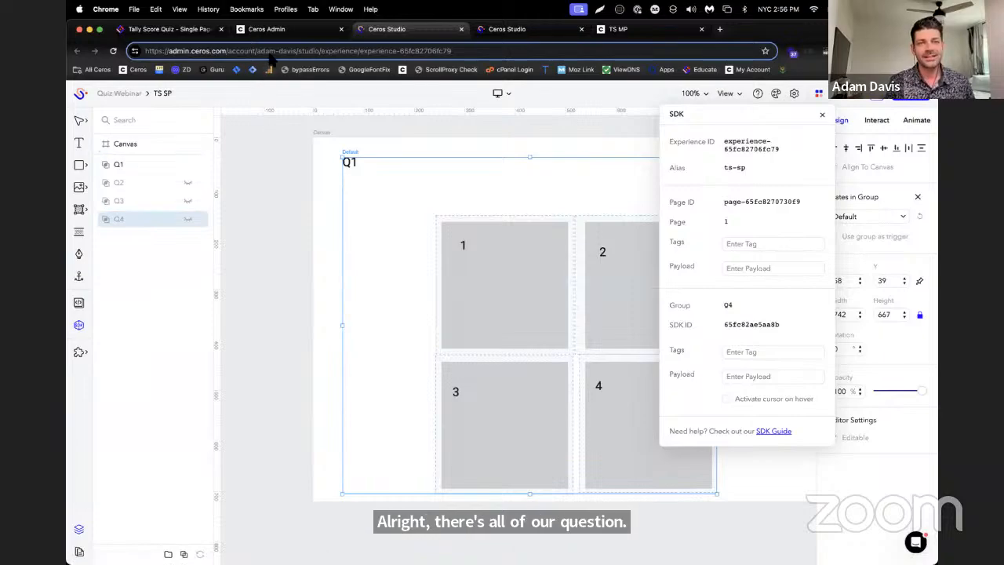
Switch to TS MP and copy all objects of the Result 1 screen on page 5
click(270, 29)
click(507, 29)
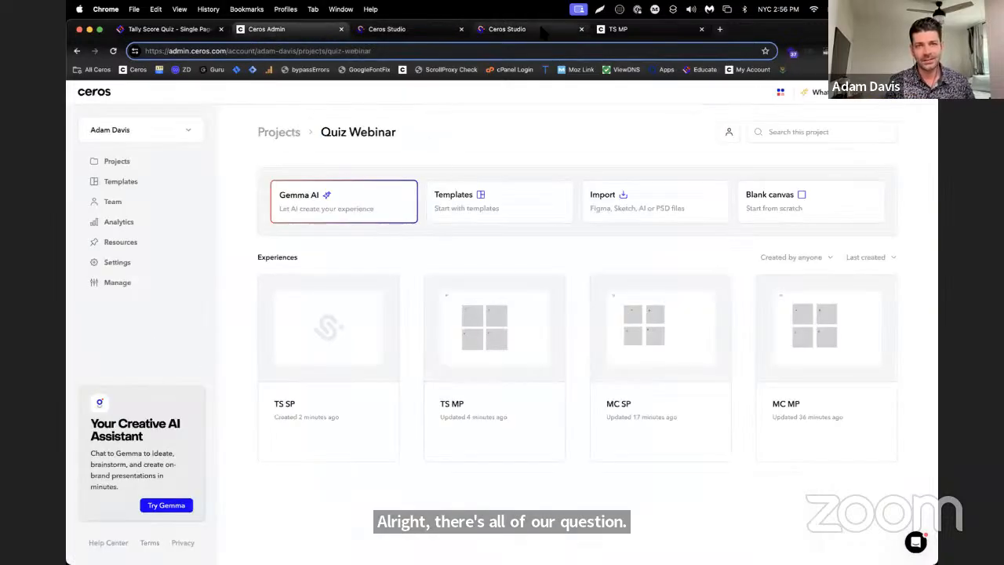
scroll(159, 323, down, 3)
click(124, 268)
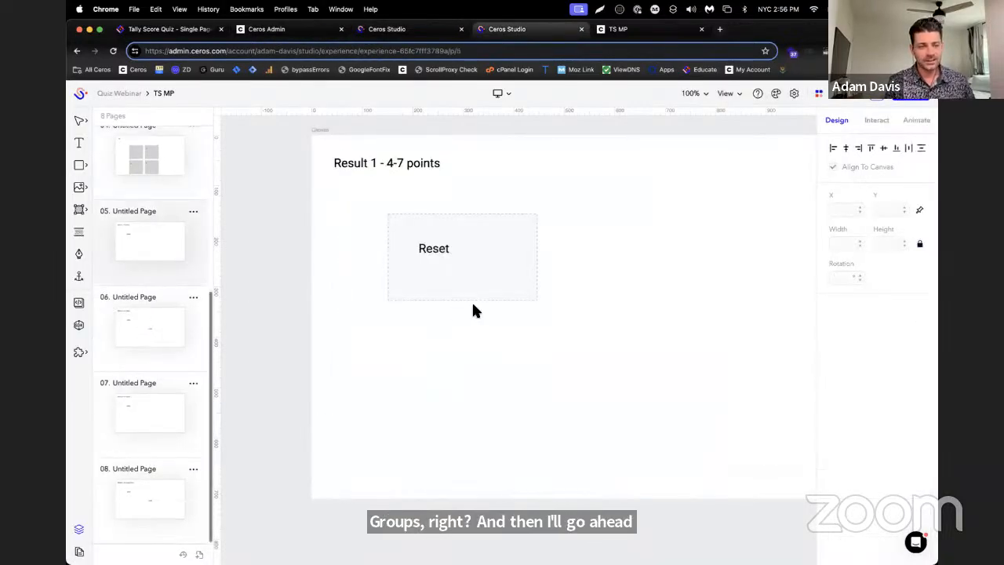
click(470, 301)
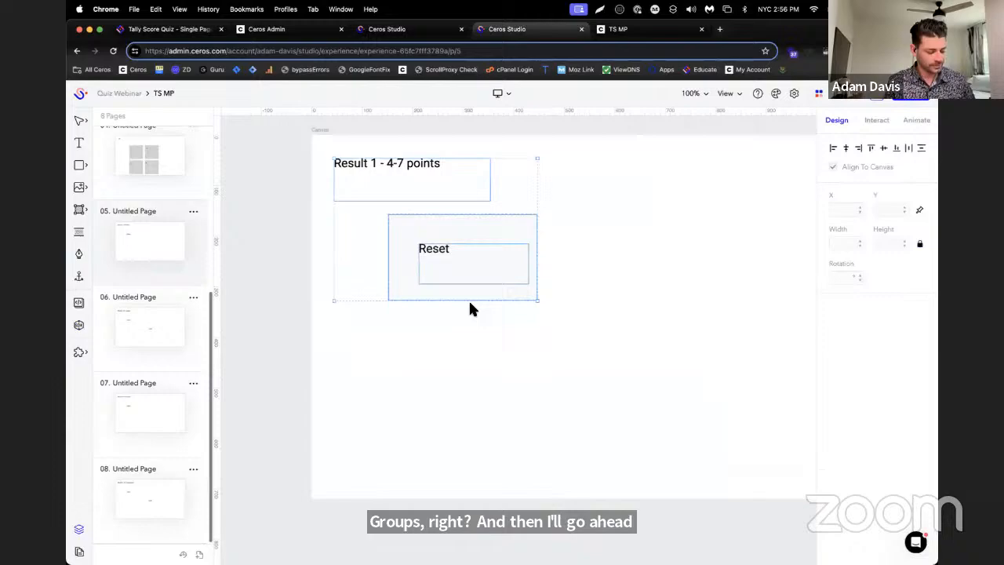
Paste the Result 1 objects into TS SP and group them under the name "R1"
click(404, 29)
click(123, 281)
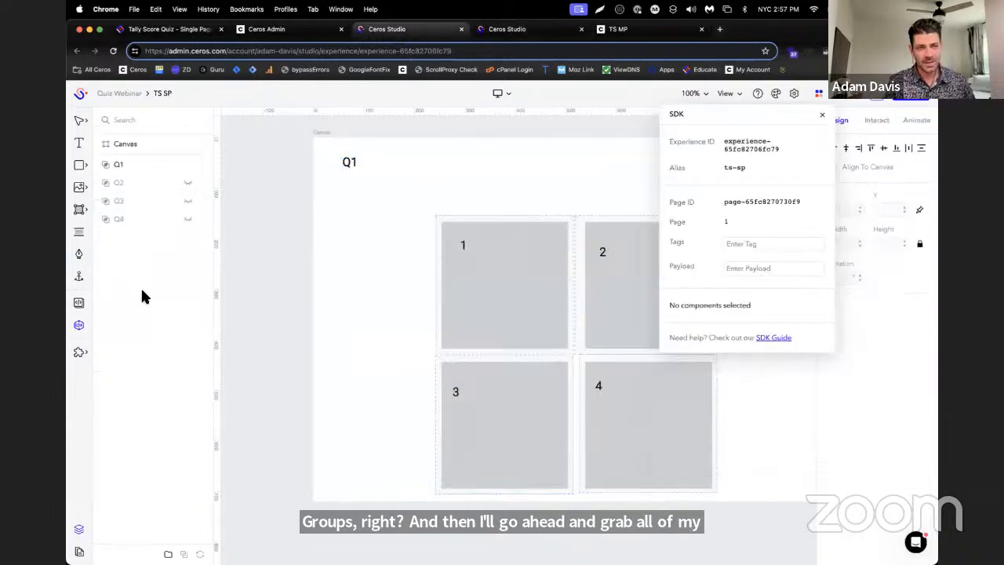
key(super+v)
click(170, 553)
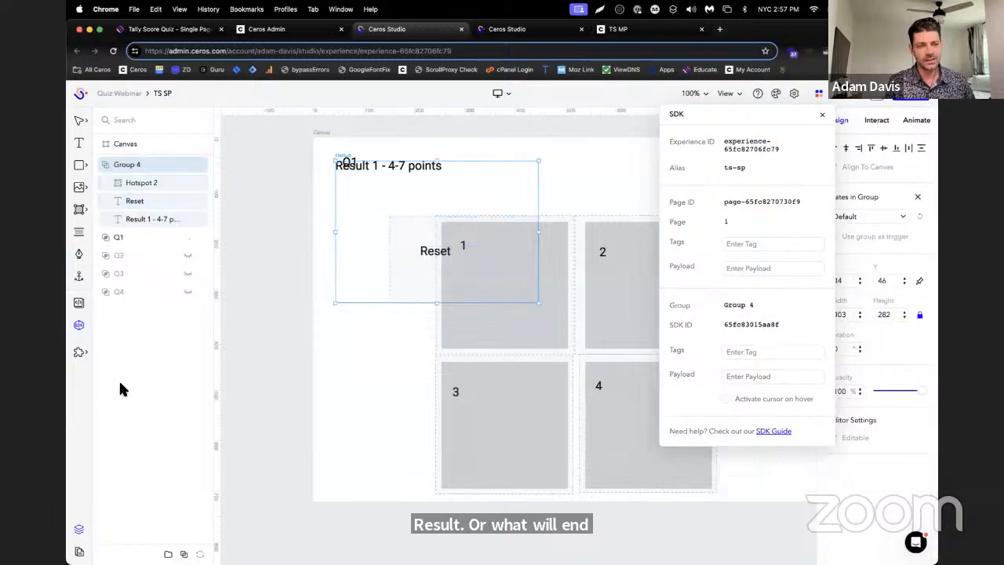
double_click(126, 165)
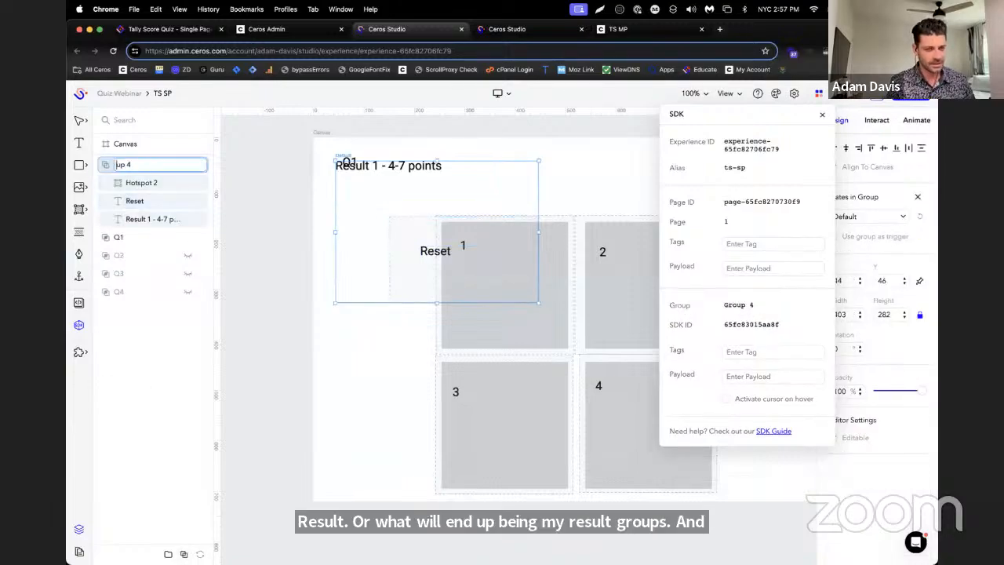
key(Return)
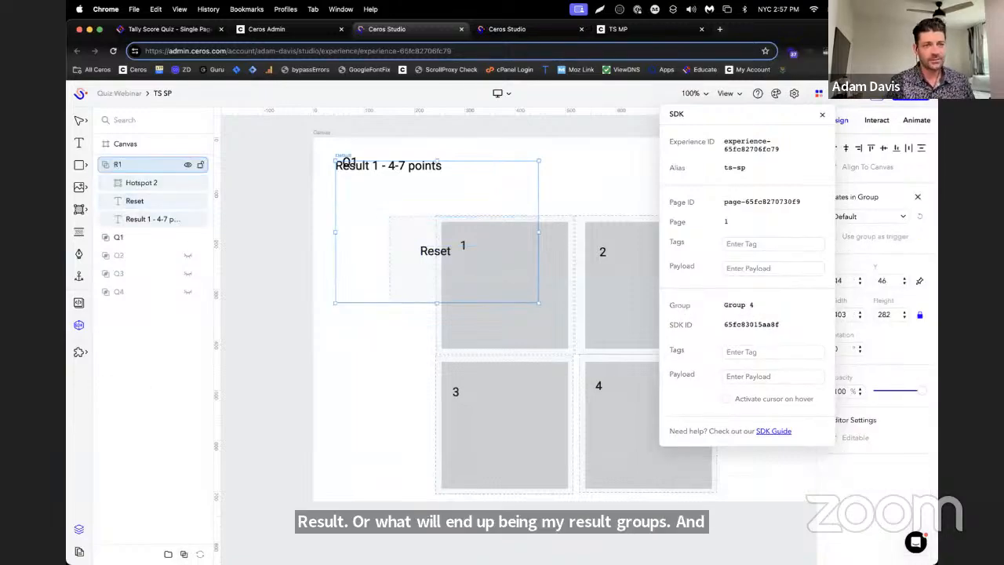
Return to the TS MP experience to fetch the next result page's objects
click(259, 29)
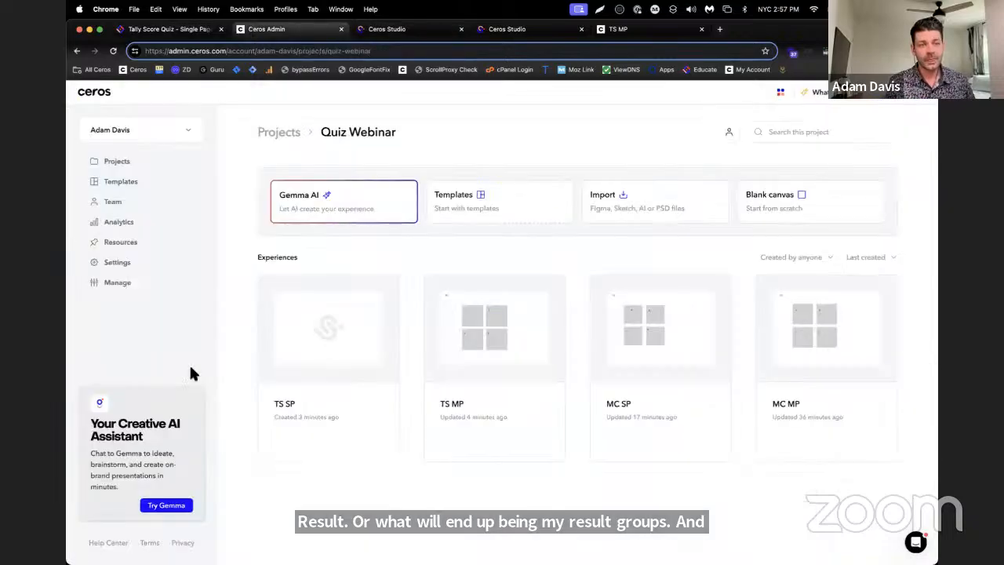
click(168, 29)
click(387, 29)
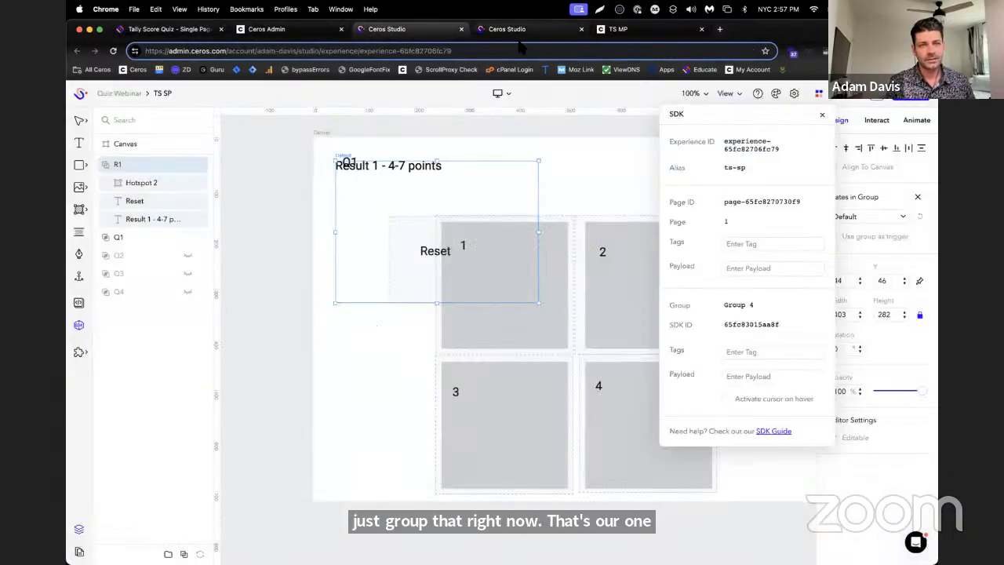
click(506, 29)
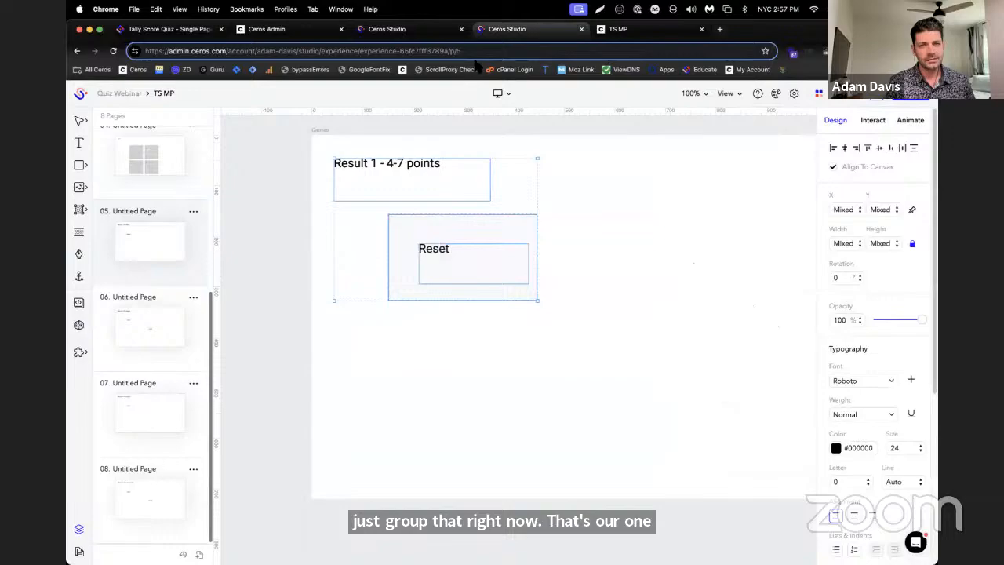
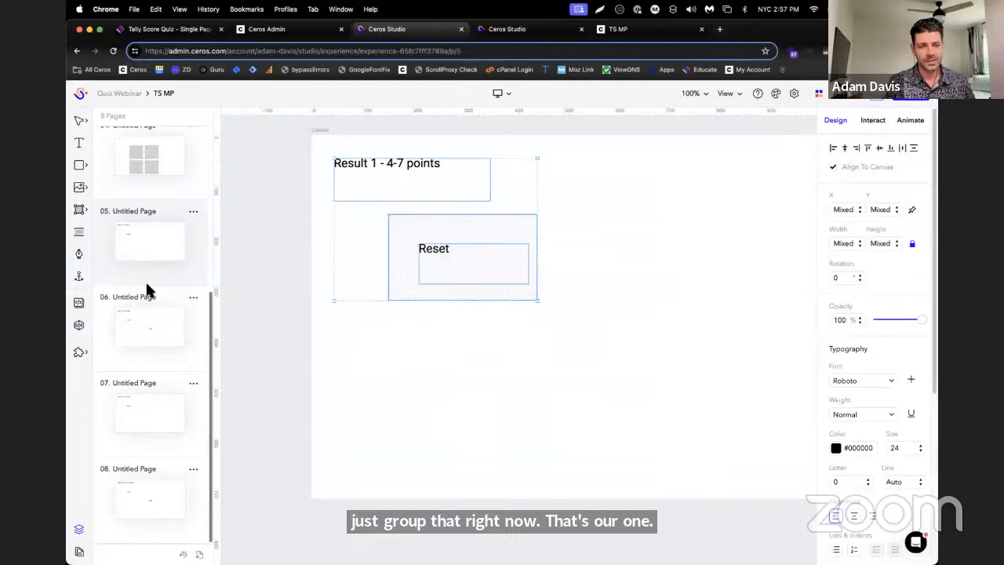
On page 06 of TS MP, delete the stray "result" text and copy the remaining Result 2 elements
click(111, 336)
key(super+a)
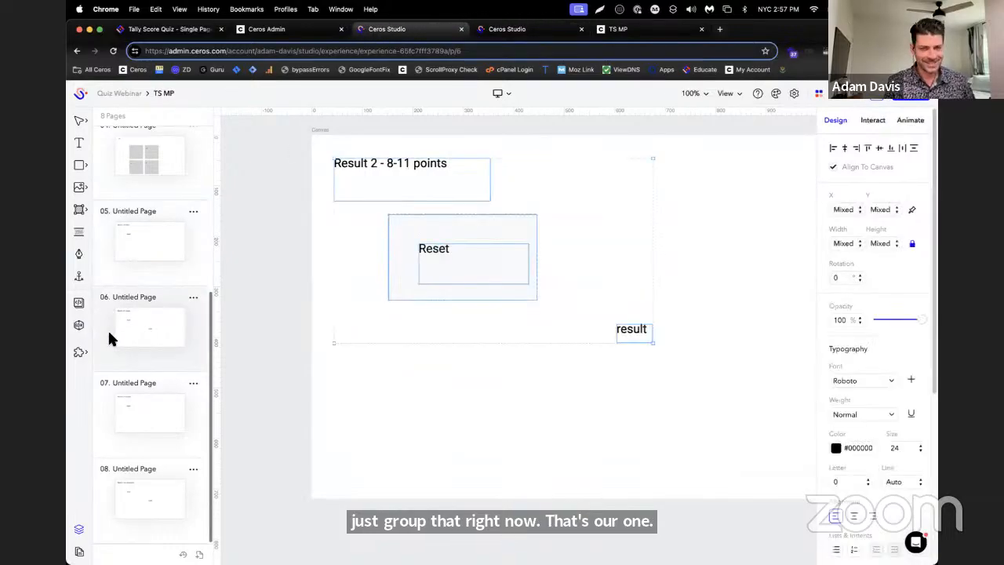
click(629, 373)
click(631, 330)
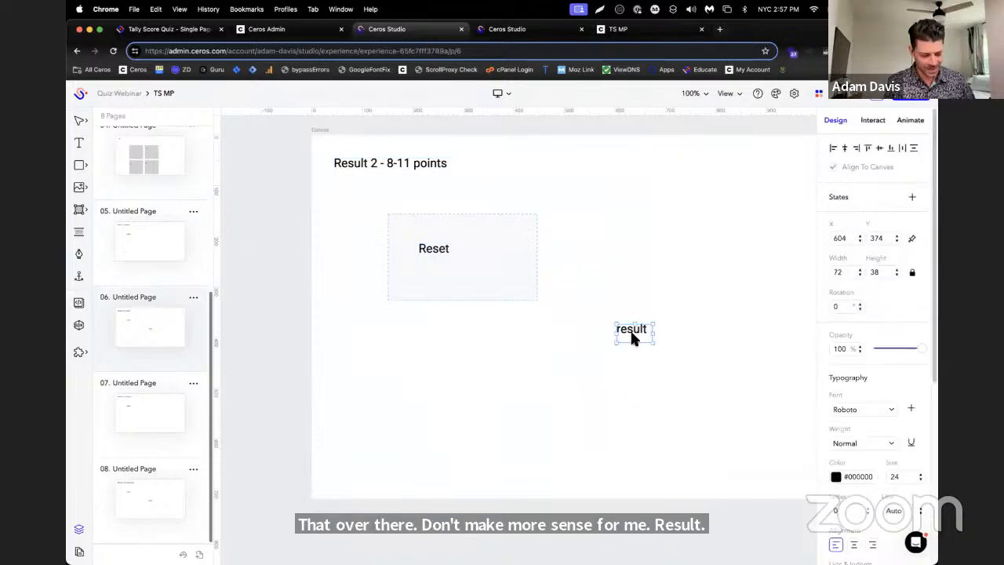
key(Delete)
key(super+a)
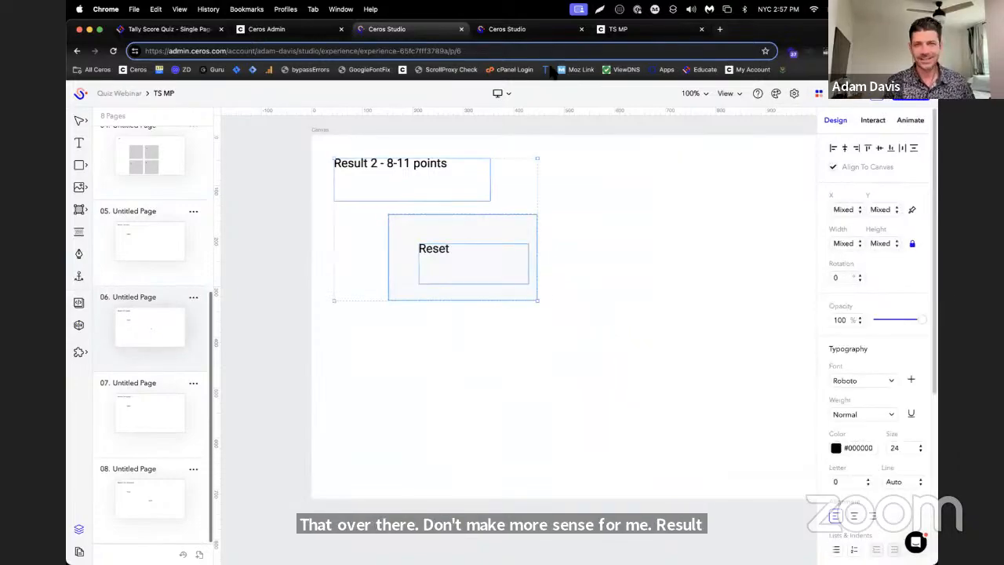
Paste the Result 2 elements into the TS SP experience, group them and name the group R2
click(553, 29)
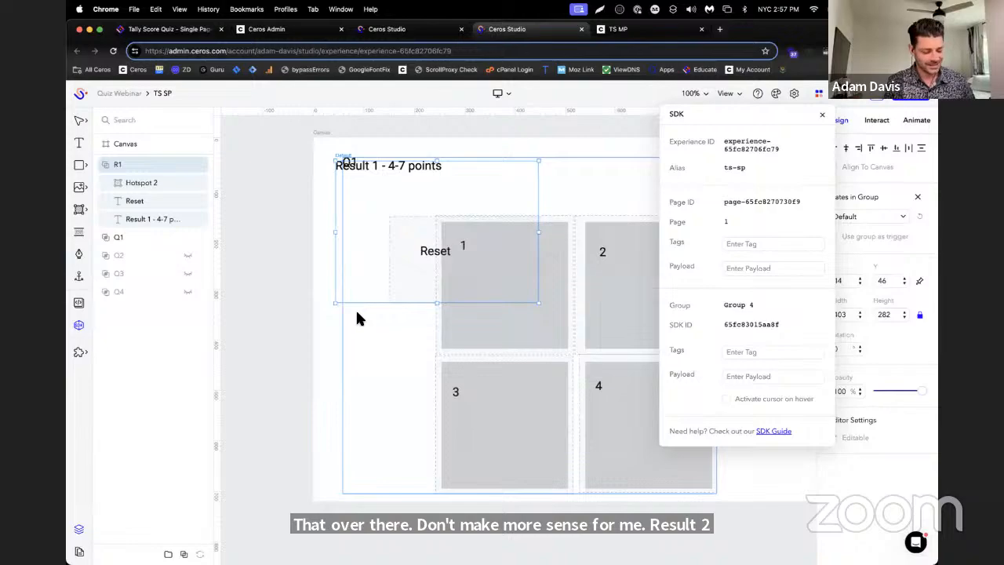
key(super+v)
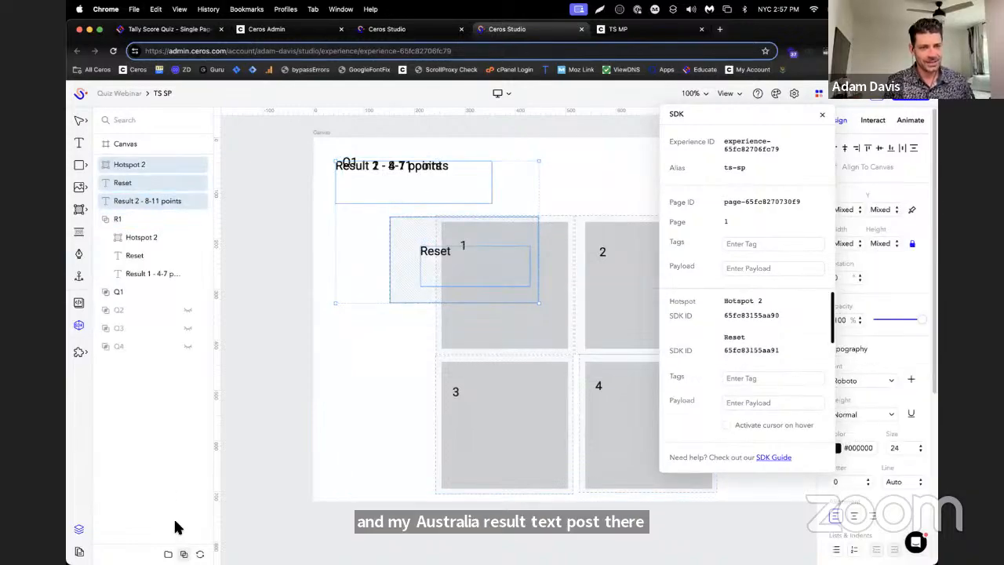
key(super+g)
double_click(127, 165)
text(R2)
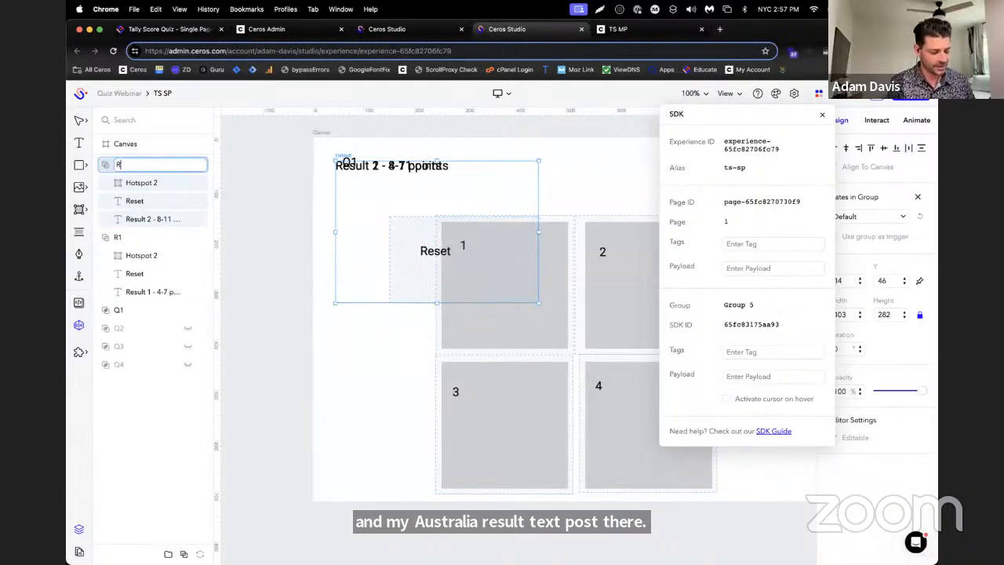
key(Return)
Copy all Result 3 elements from page 07 of TS MP into TS SP and group them as R3
click(367, 33)
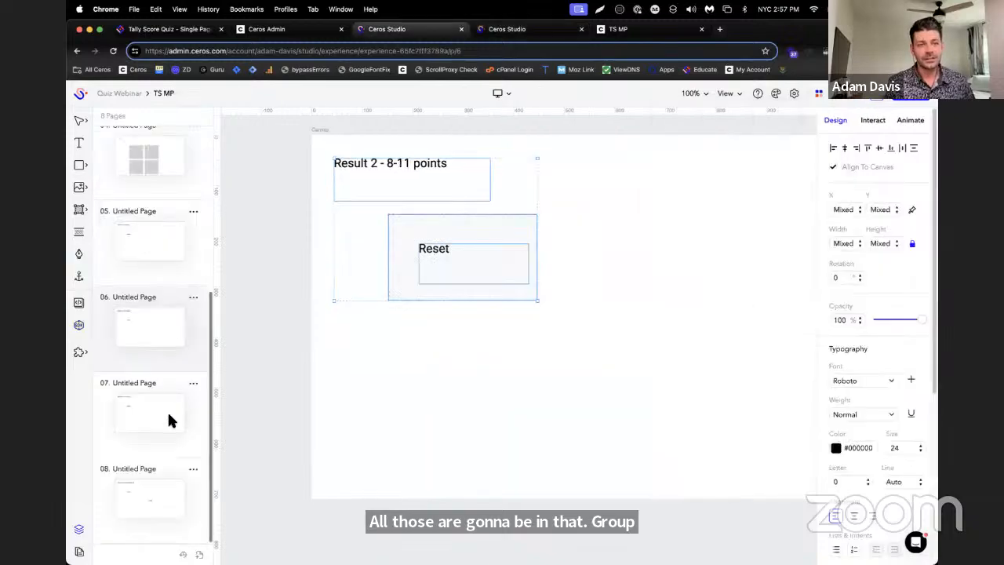
key(super+a)
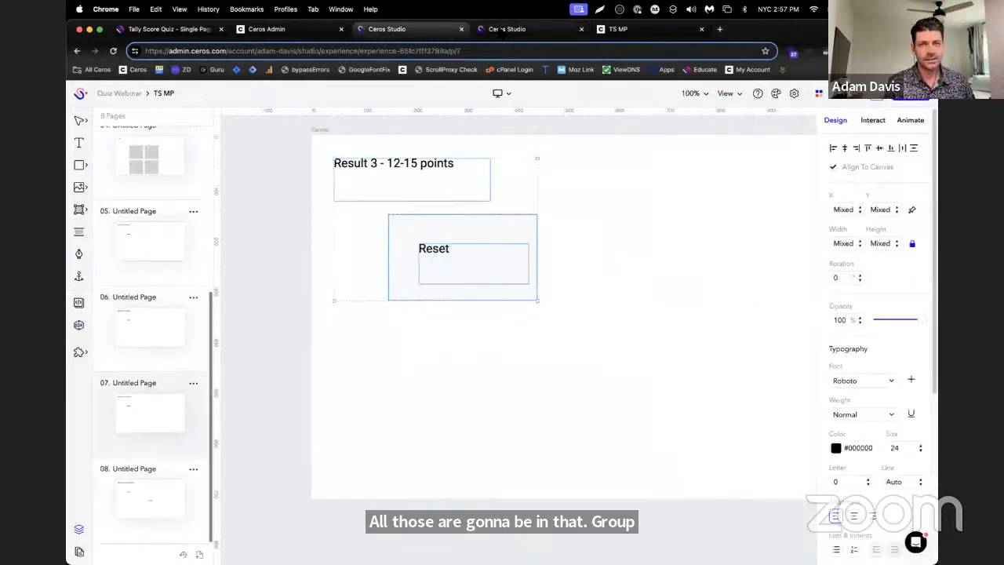
click(503, 33)
key(super+v)
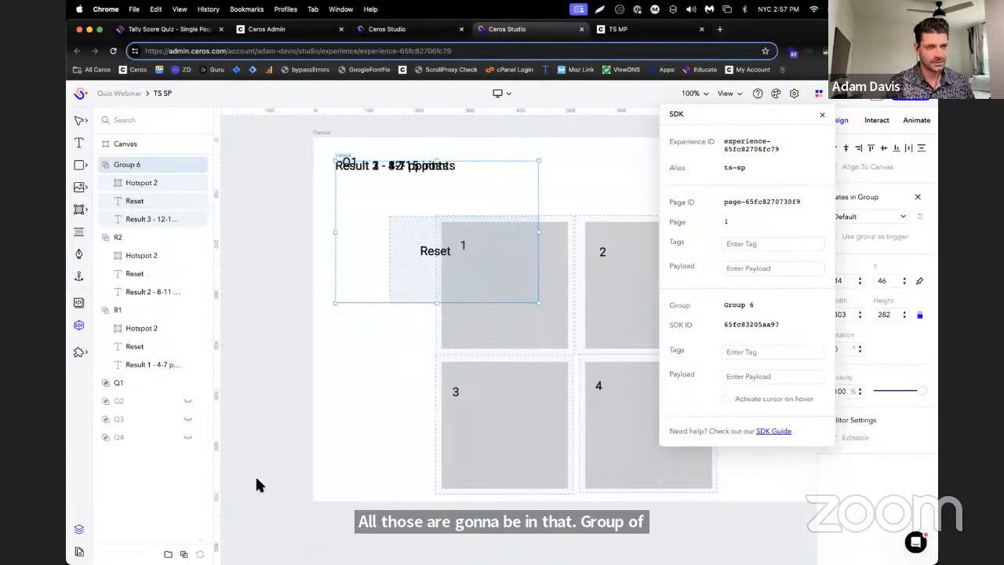
double_click(130, 164)
text(R3)
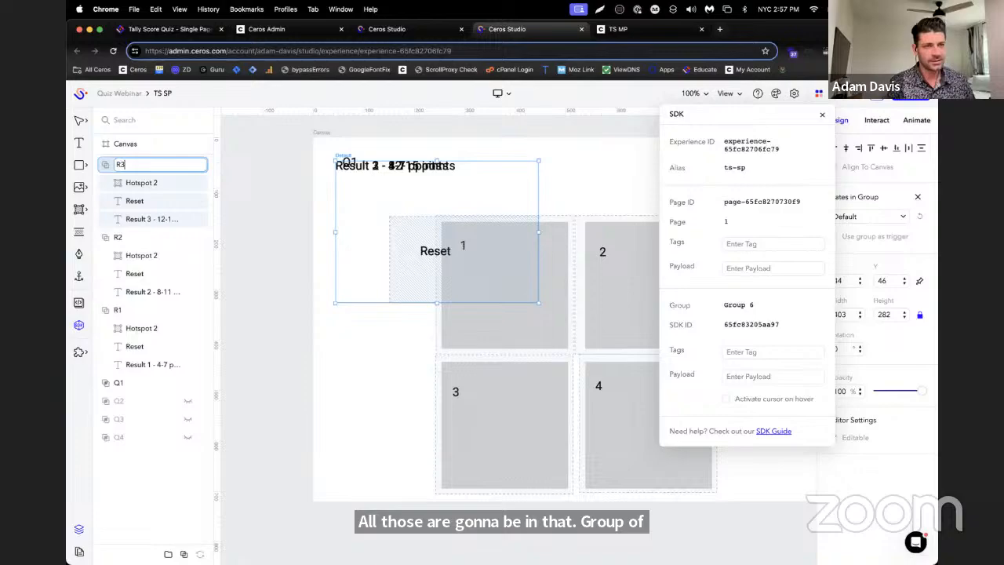
key(Return)
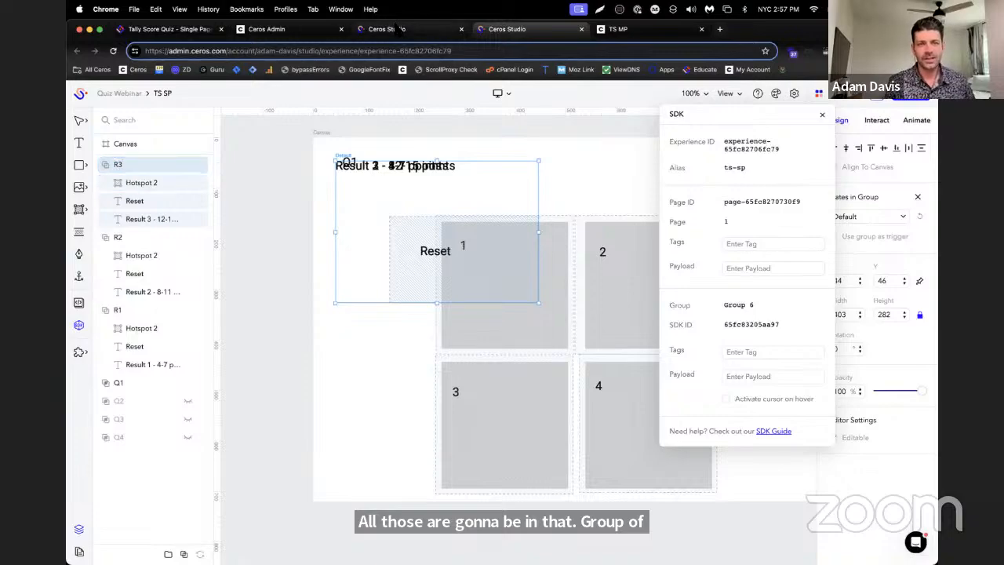
On page 08 of TS MP, delete the "result" text and copy the remaining Result 4 elements
click(387, 29)
click(151, 468)
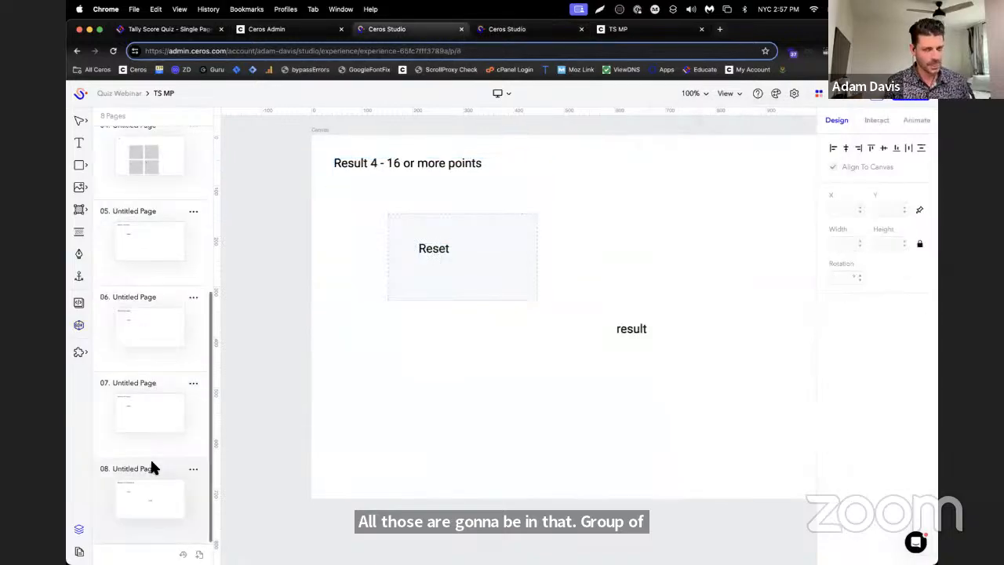
click(634, 332)
key(Delete)
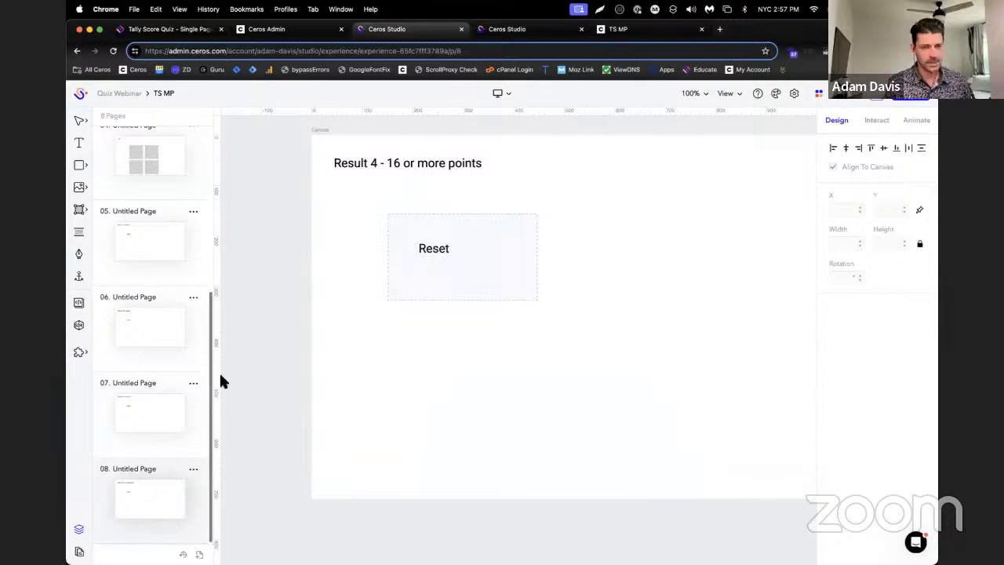
key(super+a)
Paste the Result 4 elements into TS SP, group them and name the group R4
click(300, 29)
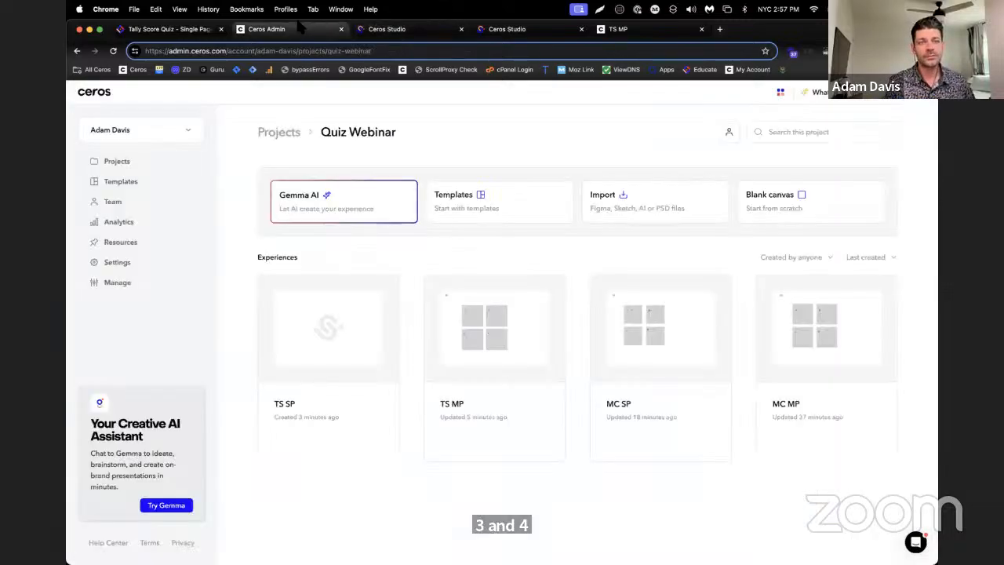
click(620, 29)
click(511, 29)
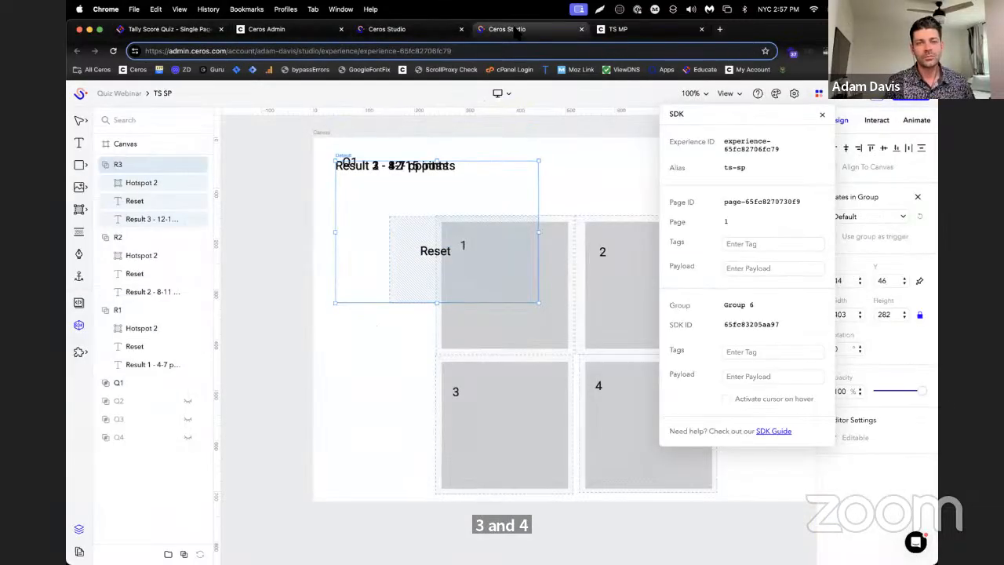
key(super+v)
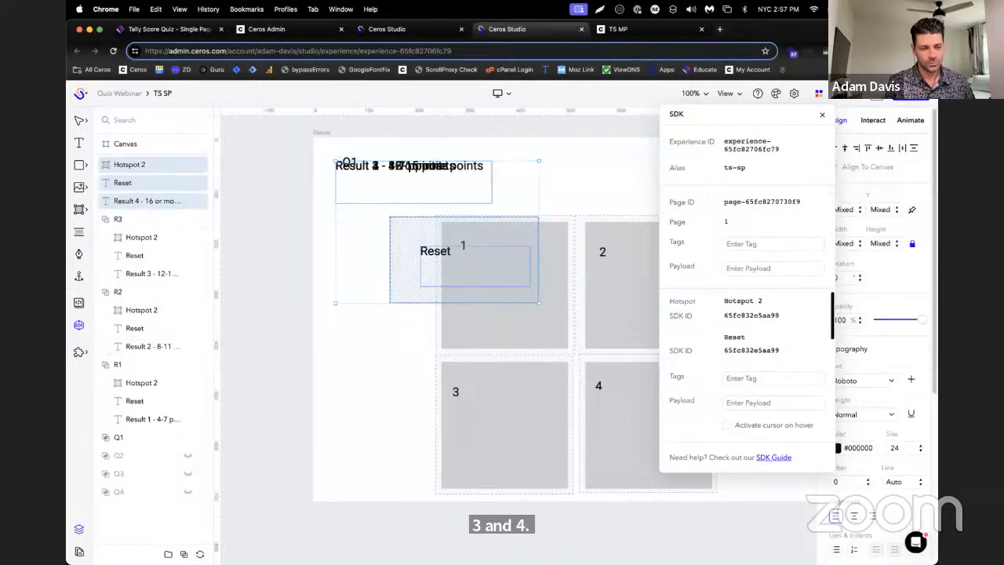
click(168, 554)
double_click(128, 166)
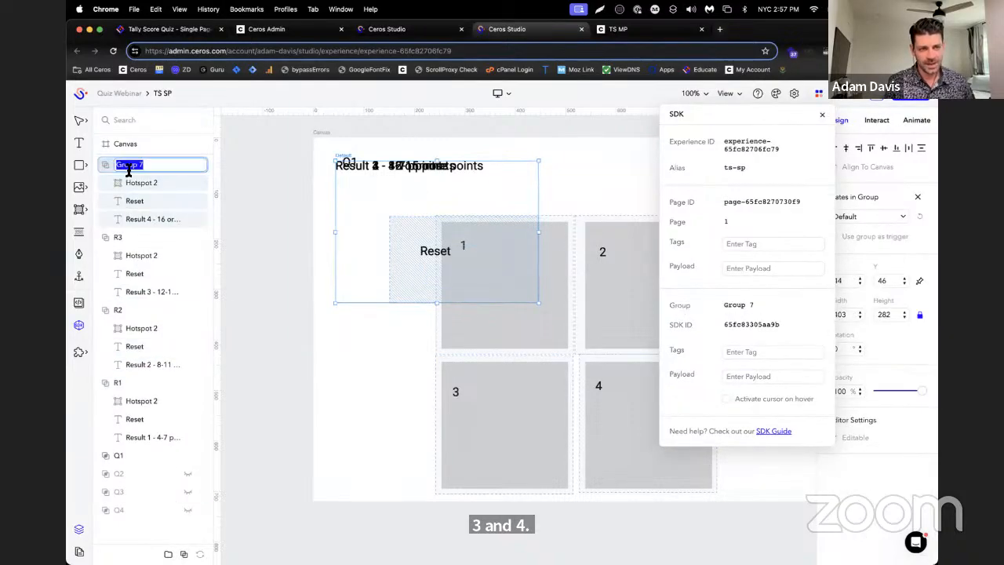
text(R4)
key(Return)
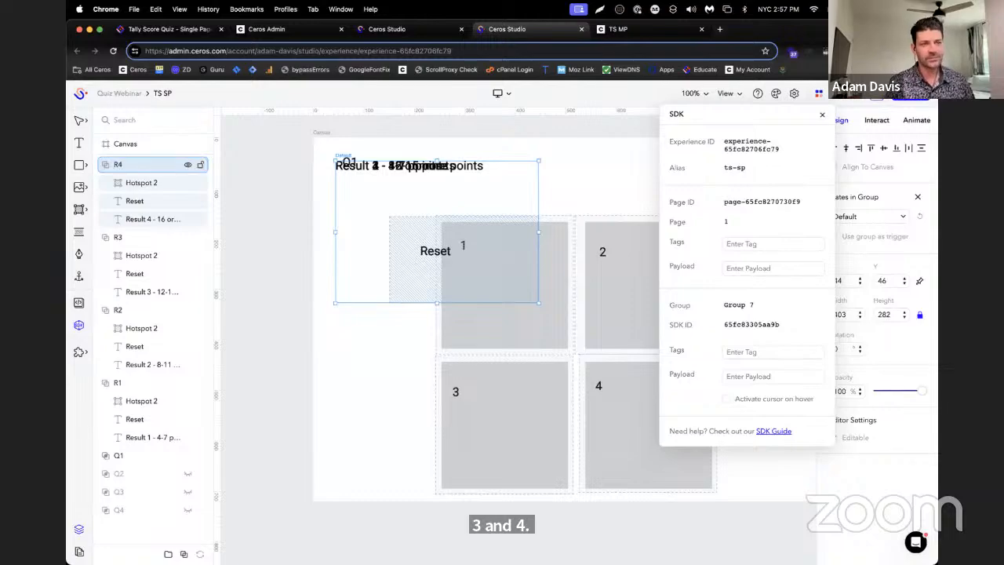
Place the R1 and R2 groups beneath Q4 in the layer order without nesting them, hide both and collapse them
drag(120, 382, 118, 526)
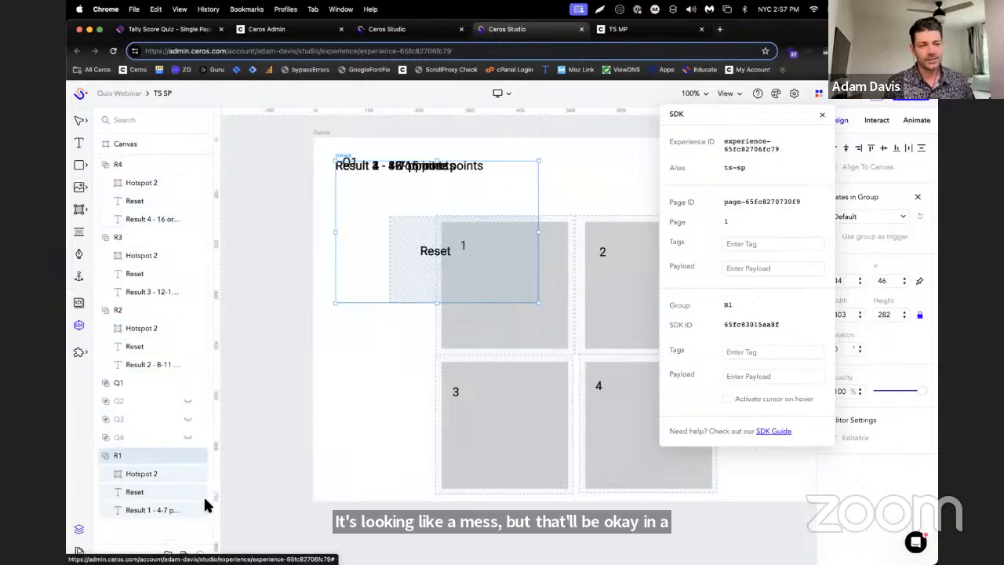
click(188, 453)
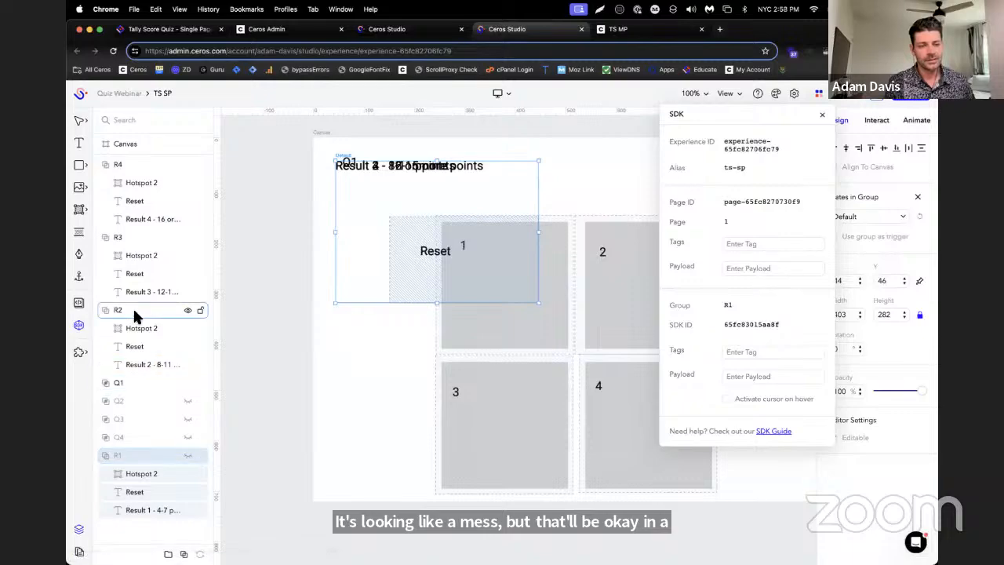
drag(133, 310, 135, 533)
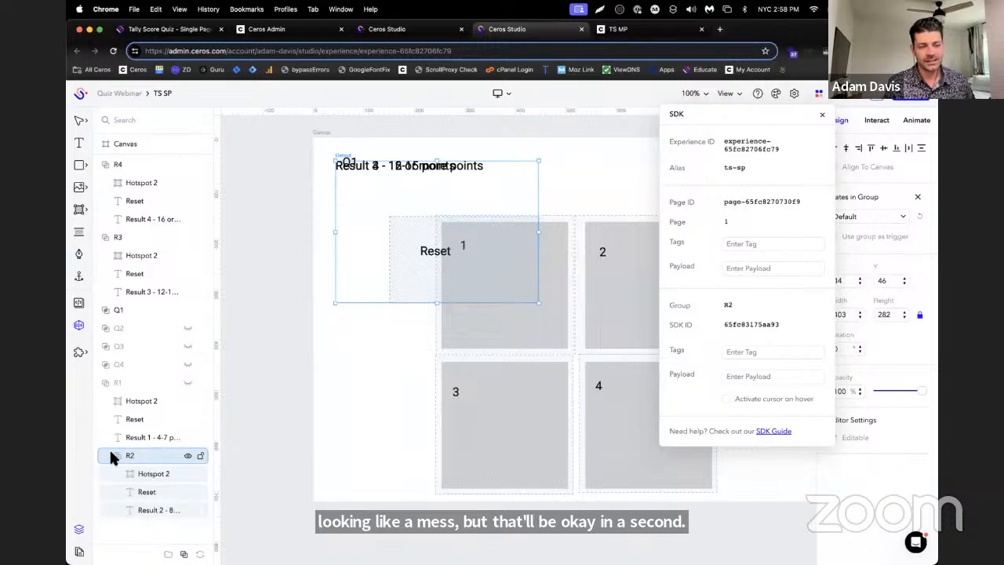
drag(109, 452, 91, 377)
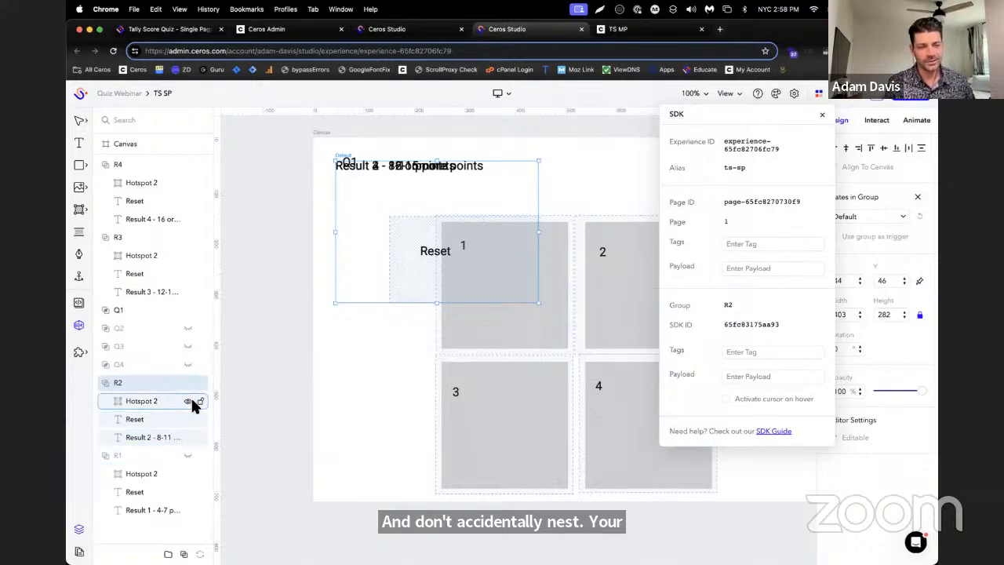
drag(122, 453, 107, 365)
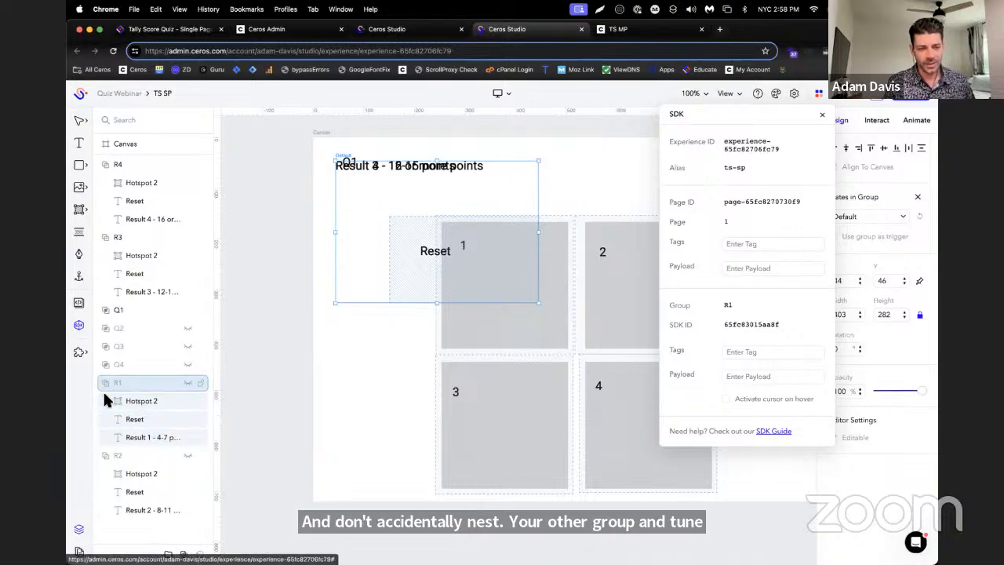
click(104, 383)
click(102, 401)
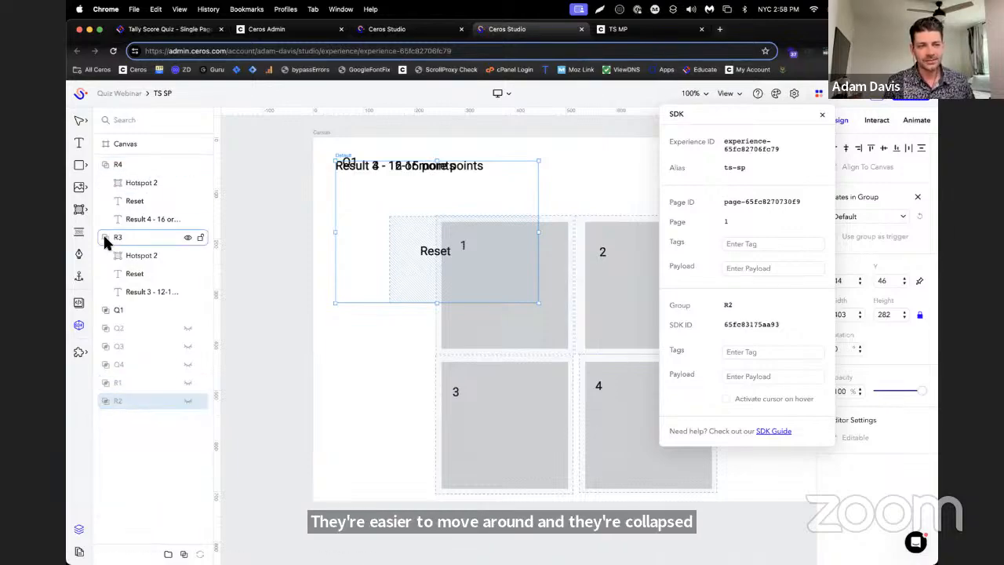
Collapse the R3 and R4 groups, move them beneath R2 in the layer order and hide them
drag(102, 235, 112, 353)
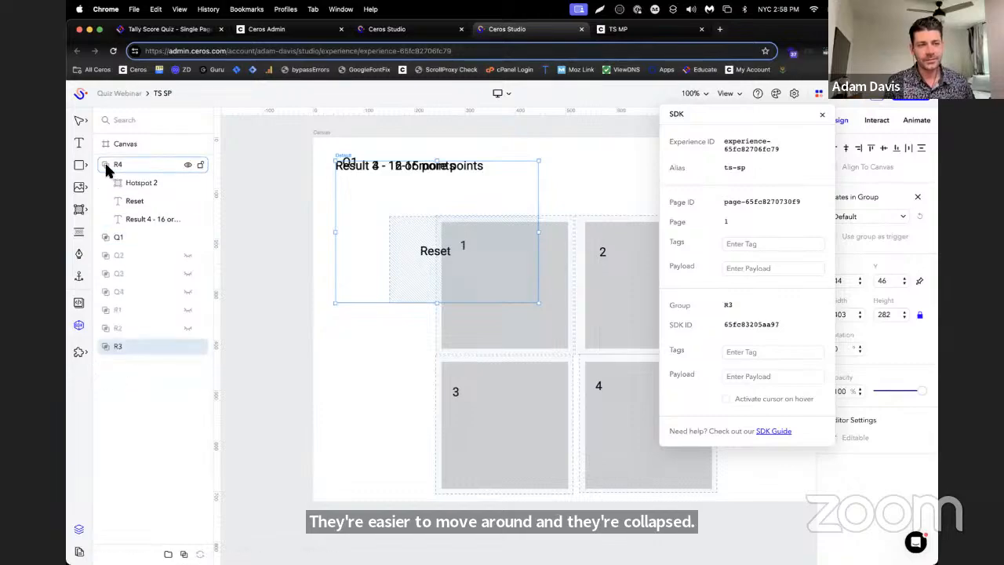
click(104, 163)
drag(112, 164, 123, 362)
drag(124, 244, 114, 314)
click(188, 292)
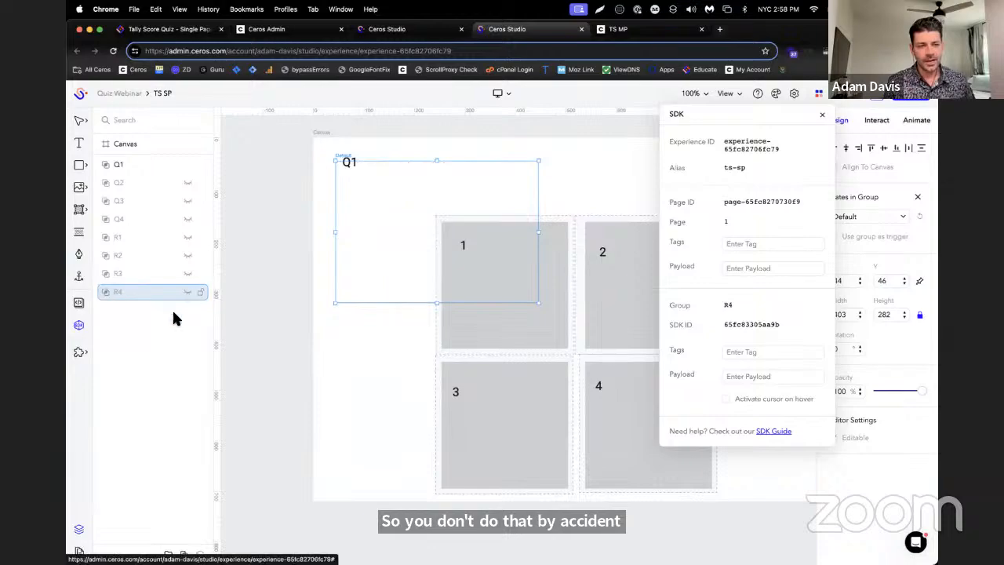
click(254, 274)
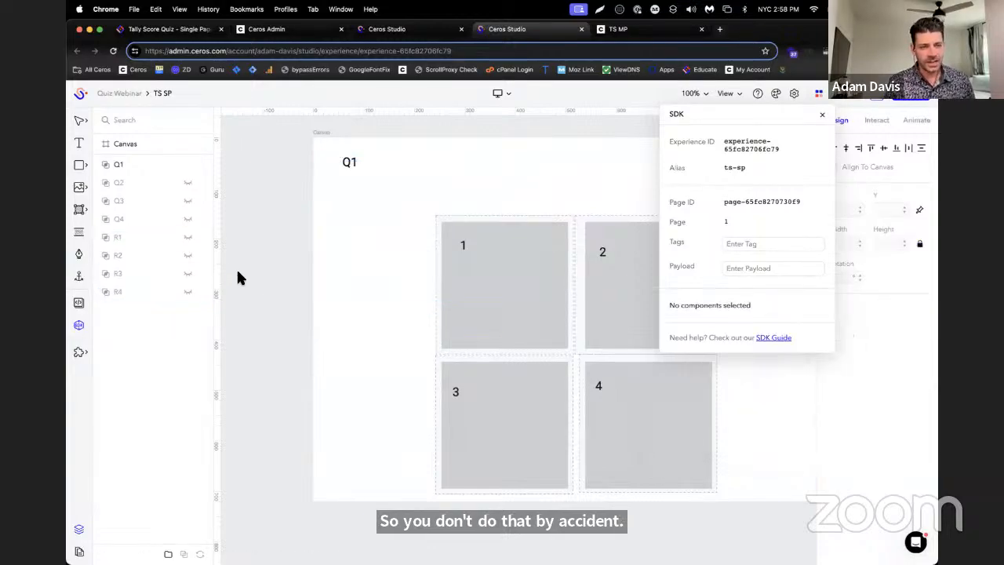
Show the R1 group instead of Q1 and remove the interaction from the hotspot inside R1
click(106, 237)
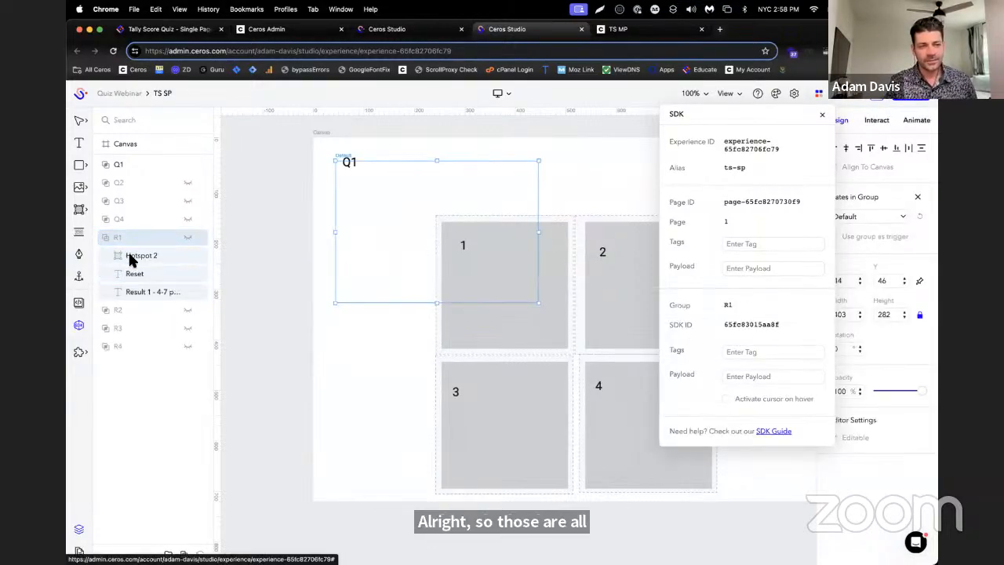
click(128, 256)
drag(758, 111, 248, 206)
click(188, 162)
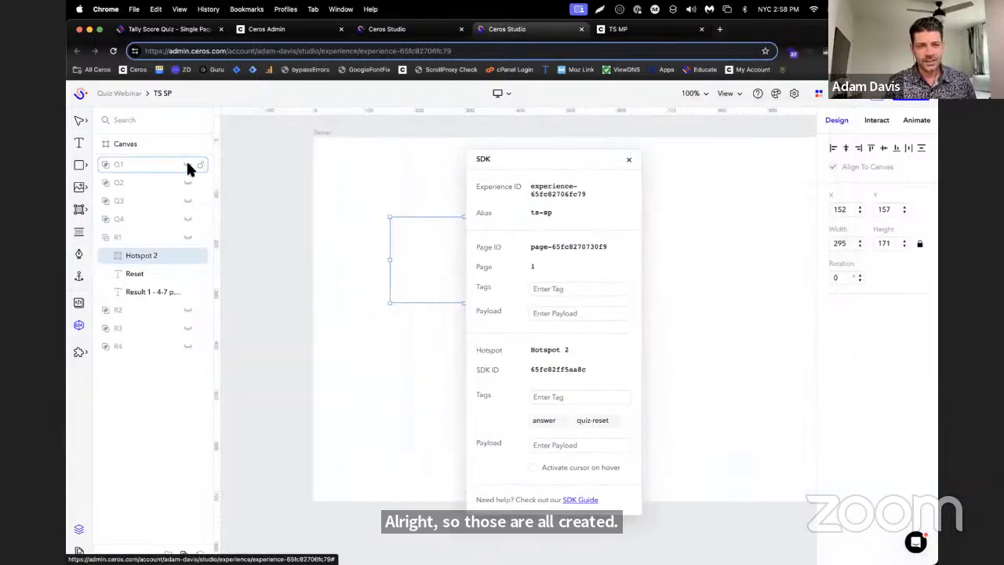
click(185, 237)
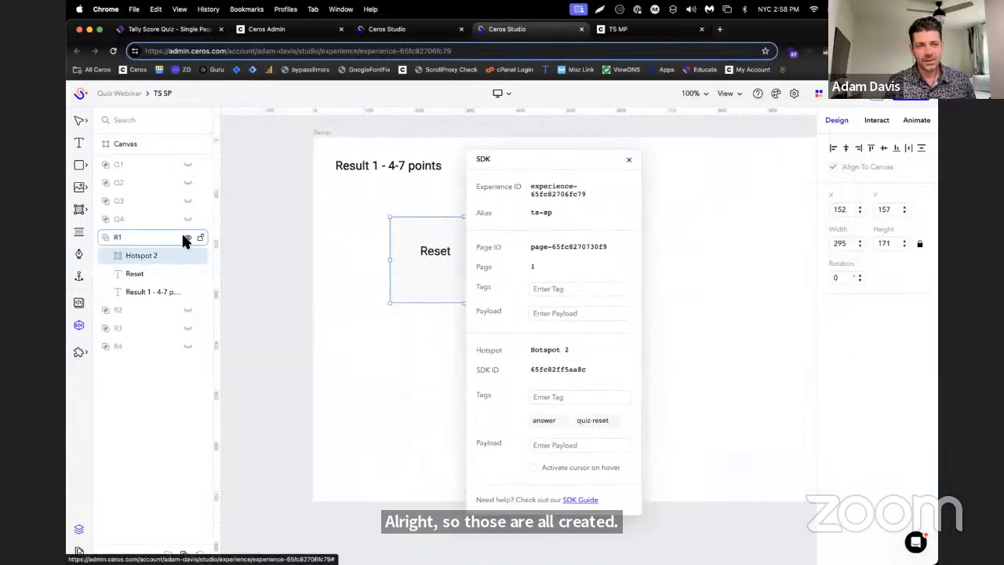
click(875, 117)
click(920, 181)
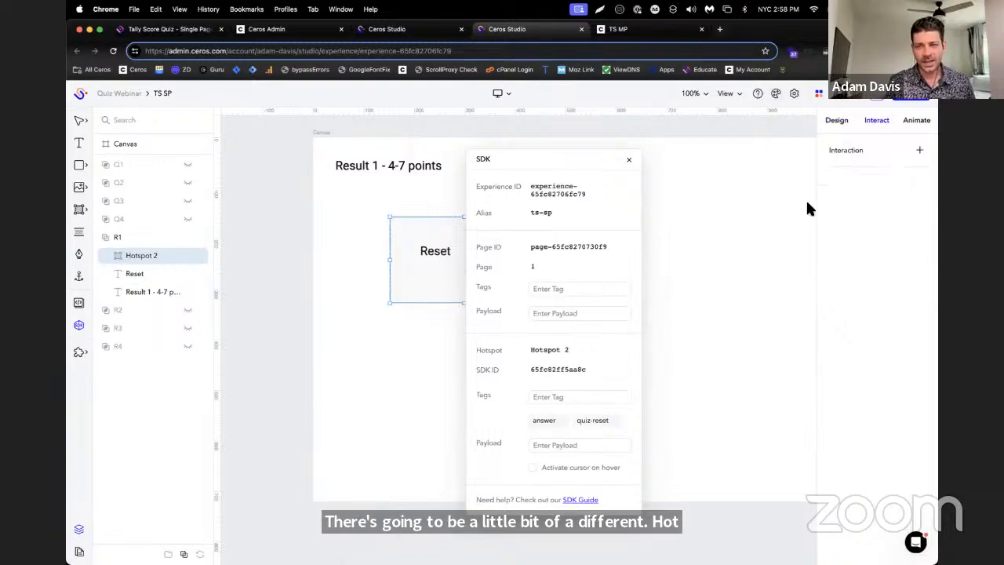
Expand R2, R3 and R4, and remove the On Click page-link interaction from their three hotspots together
click(105, 310)
click(105, 383)
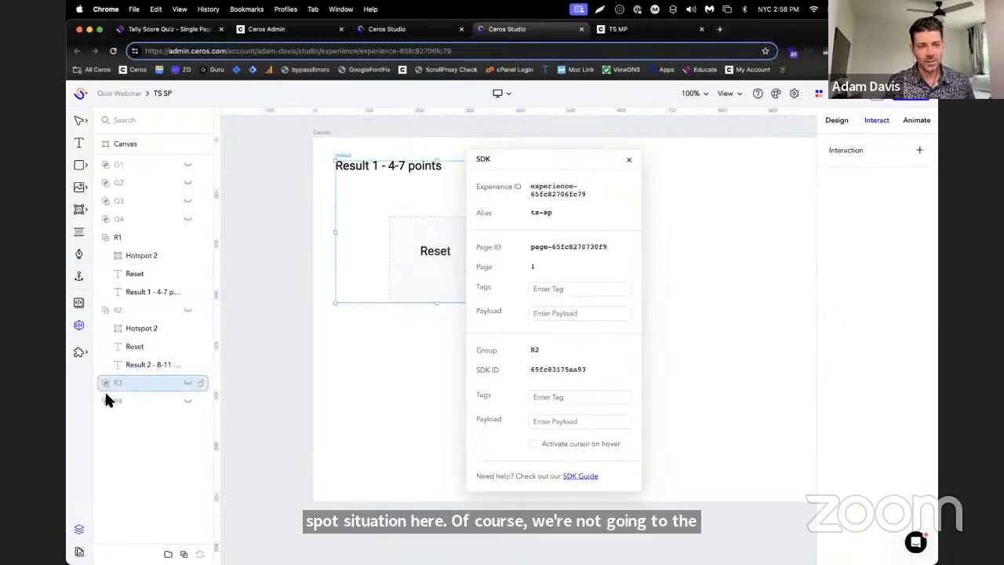
click(104, 401)
click(106, 383)
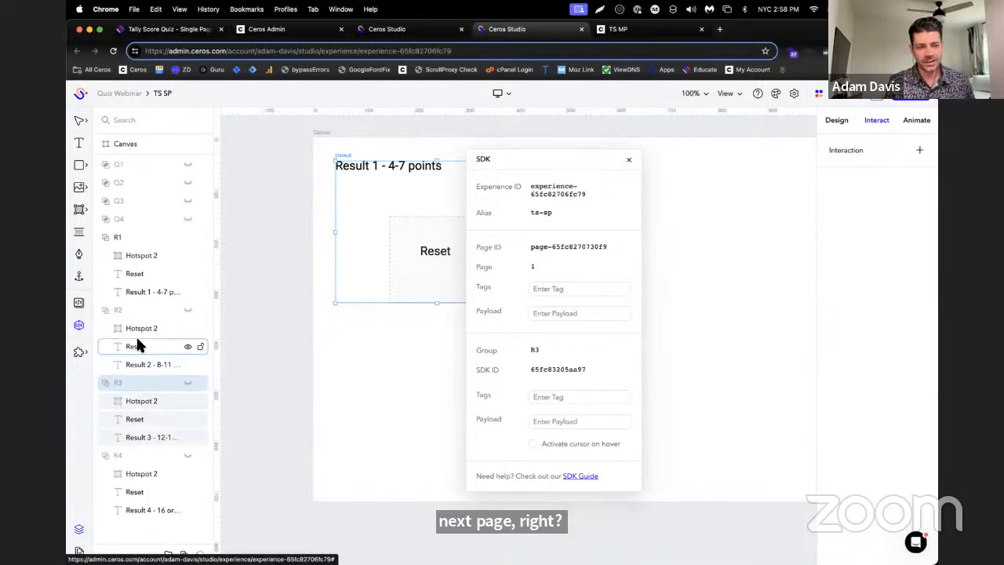
click(137, 330)
super+click(142, 474)
super+click(141, 400)
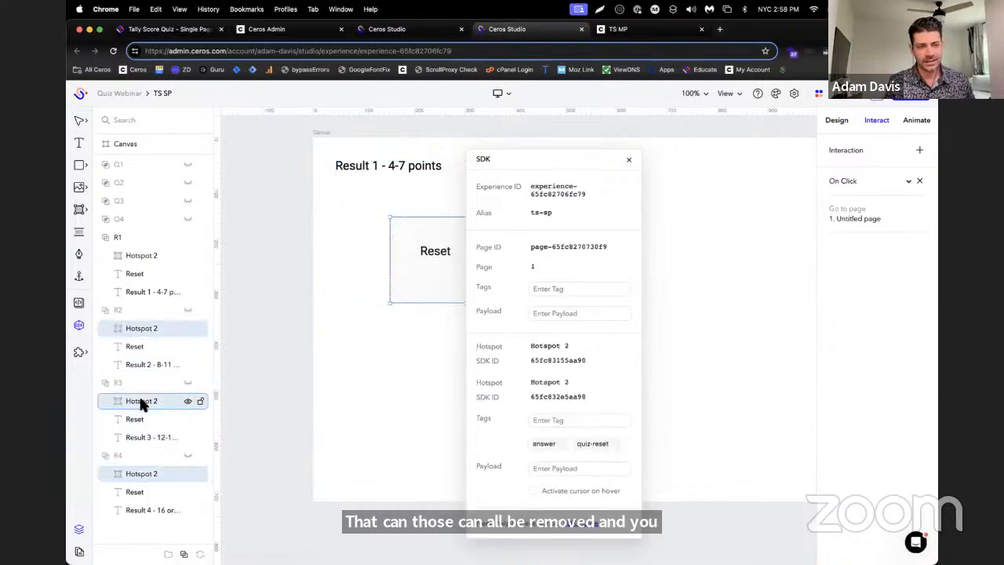
click(918, 181)
click(130, 255)
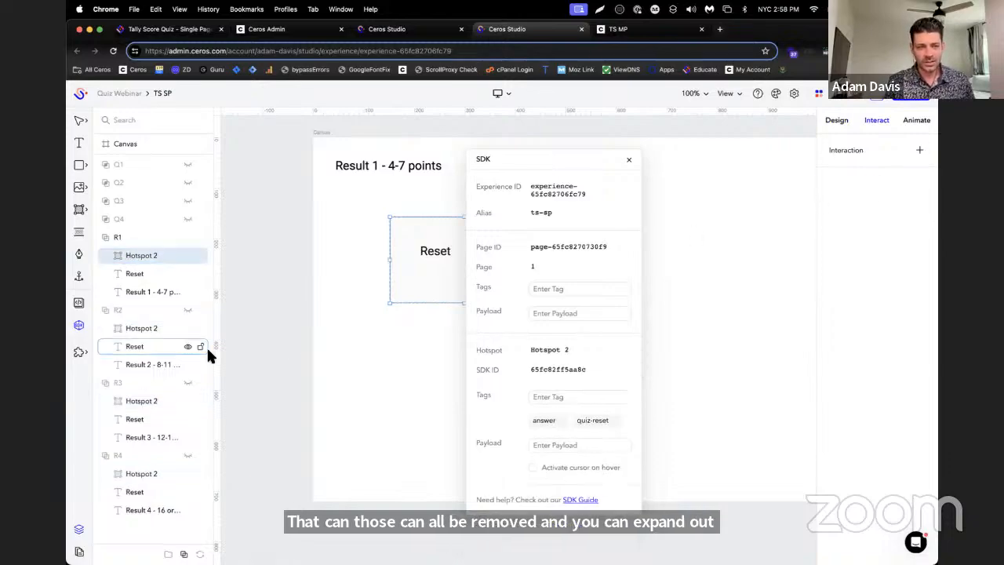
Hide the R1 result group and collapse R1, R2 and R3 in the layer list
click(916, 150)
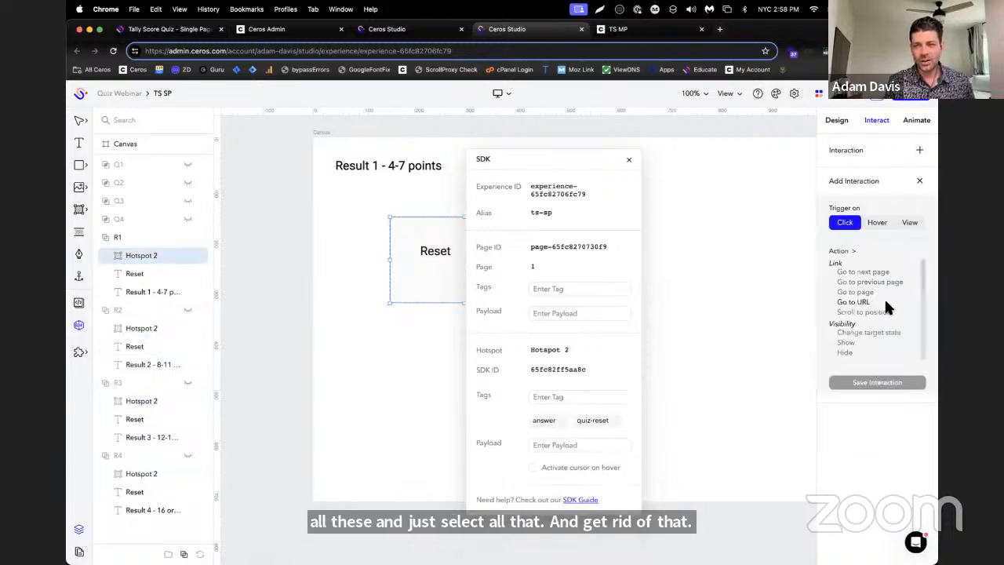
click(881, 350)
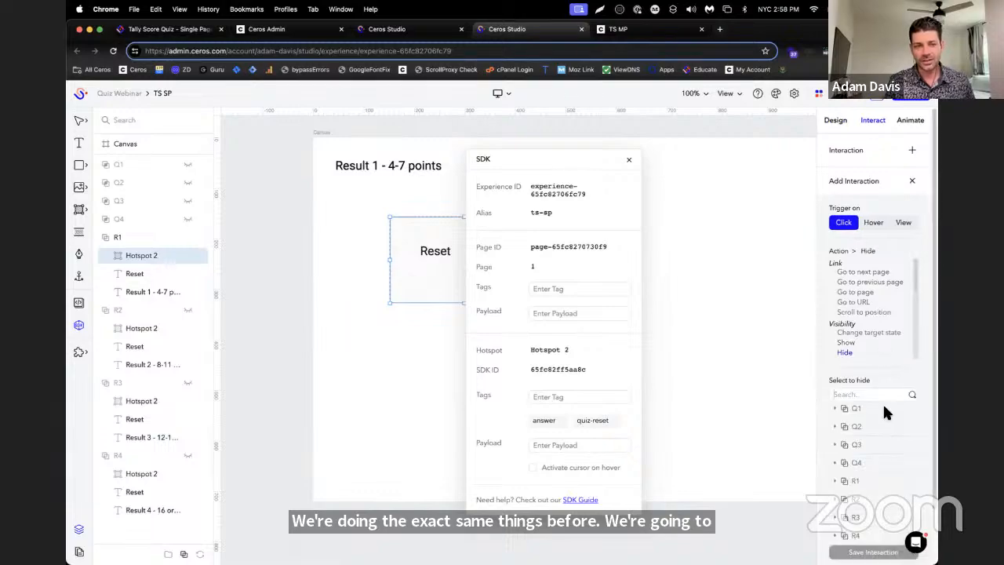
click(113, 237)
click(187, 236)
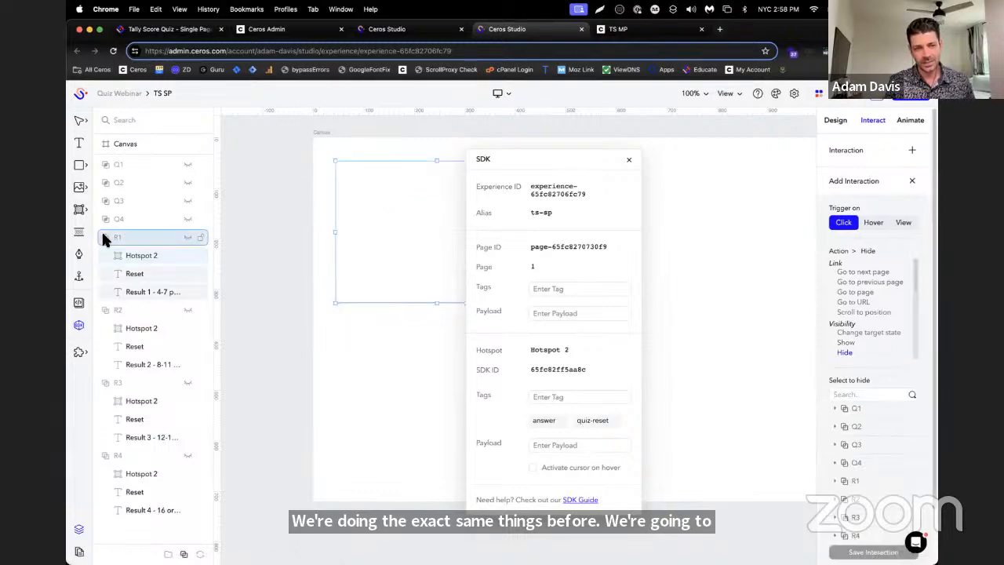
click(104, 235)
click(104, 255)
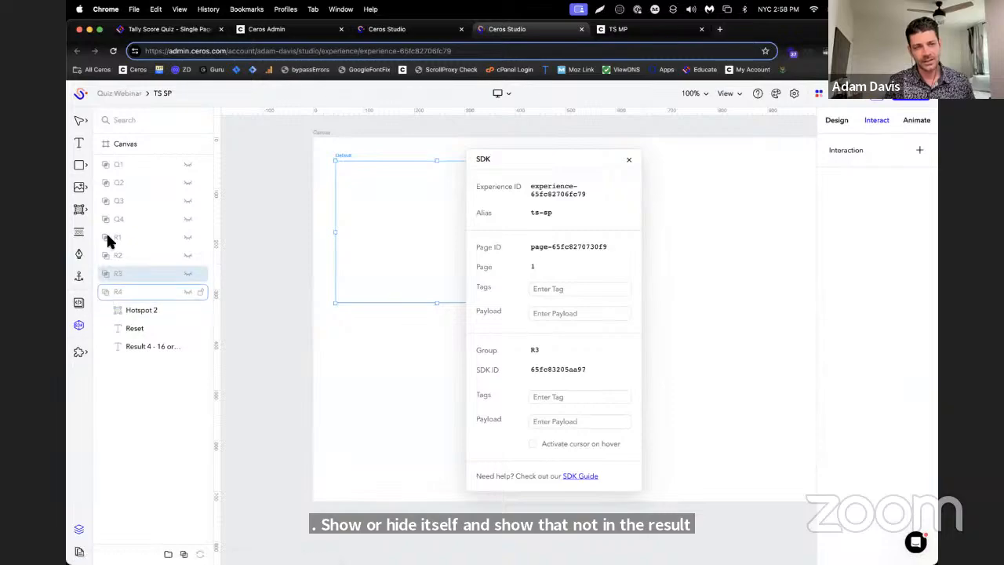
Expand Q1, select its Hotspots 1 to 4 and remove their On Click next-page interaction
click(105, 165)
click(140, 184)
shift+click(157, 237)
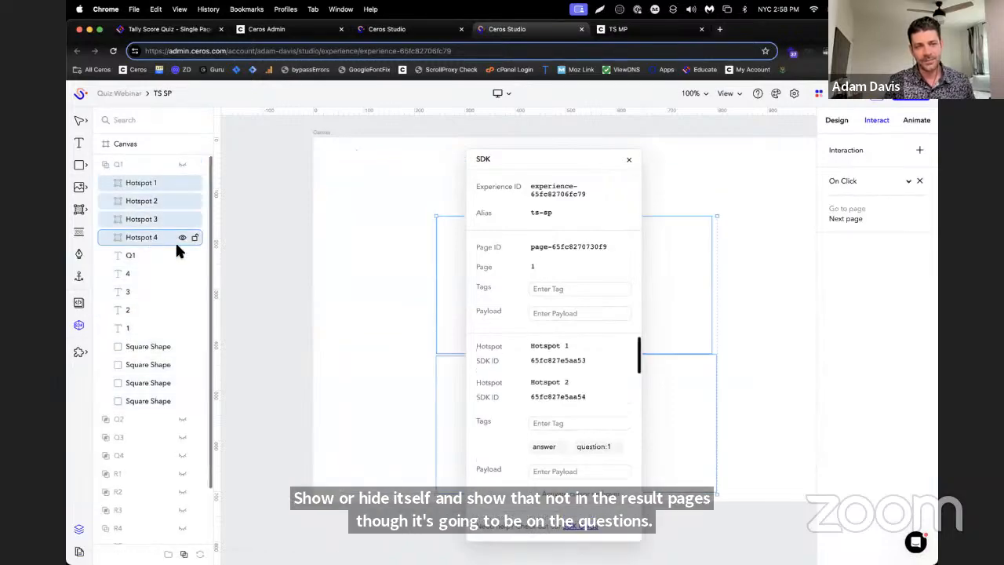
click(921, 181)
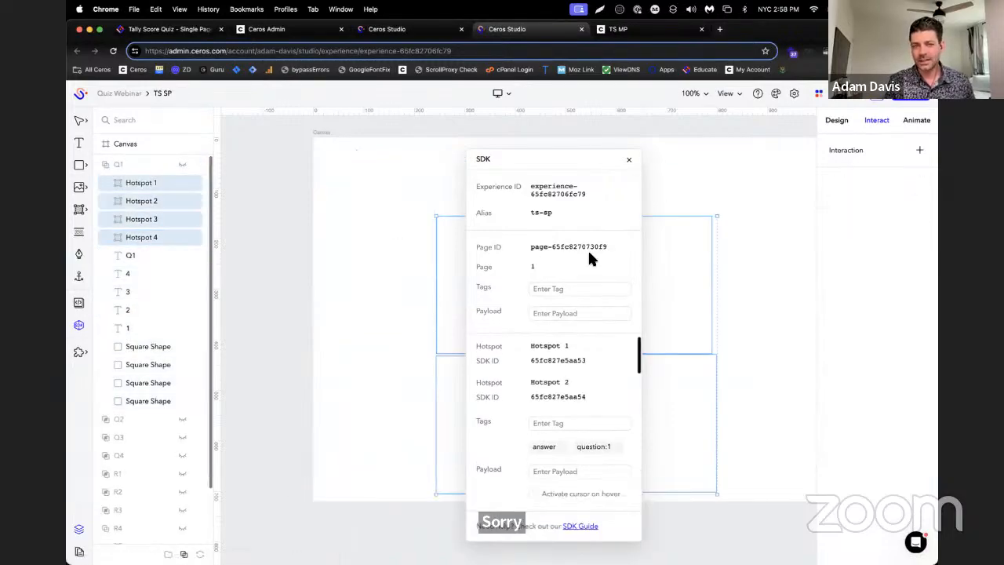
Add two On Click interactions to Q1's four hotspots, one hiding Q1 and one showing Q2
click(920, 150)
click(867, 352)
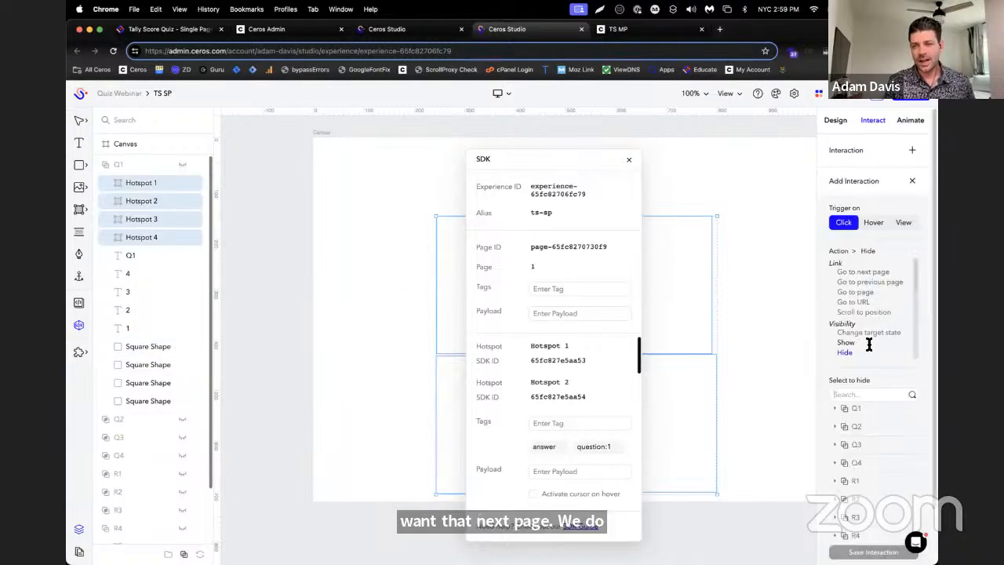
click(872, 409)
scroll(918, 424, down, 2)
click(915, 509)
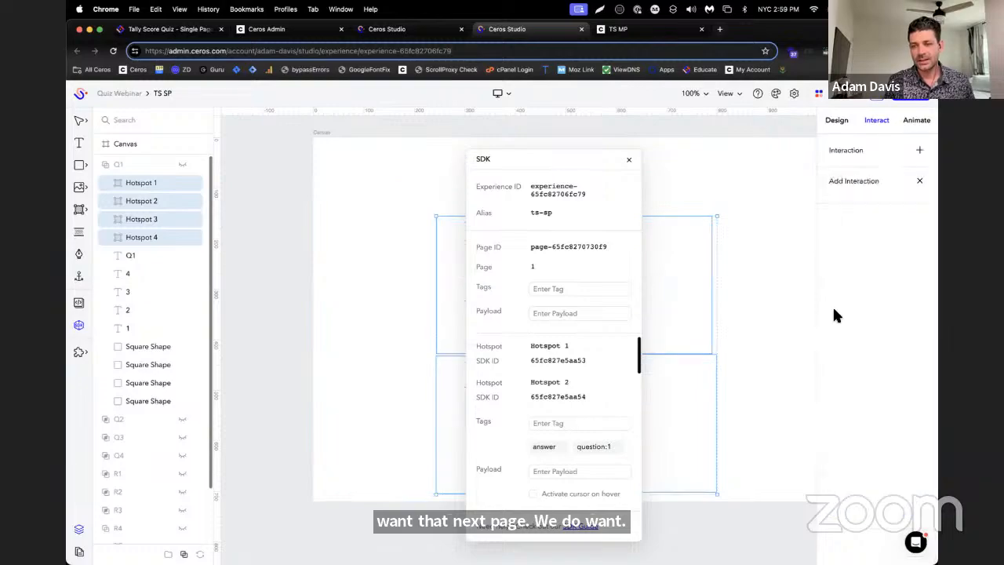
click(920, 150)
click(867, 342)
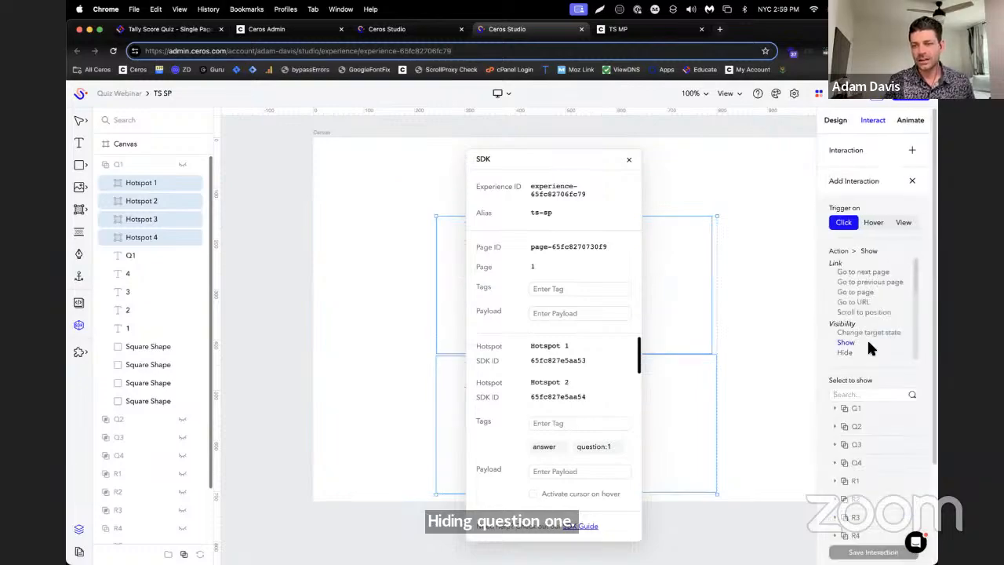
click(890, 427)
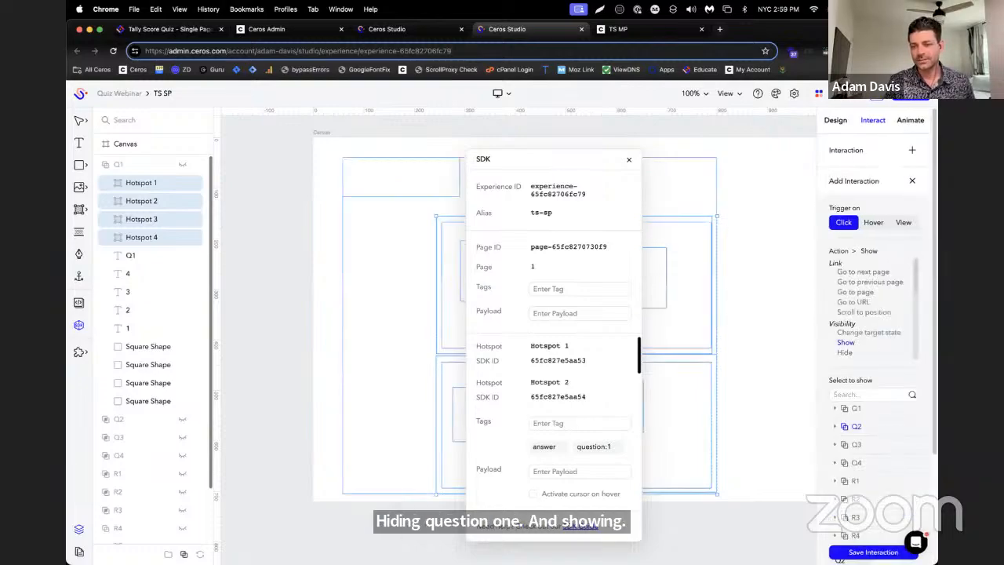
click(874, 553)
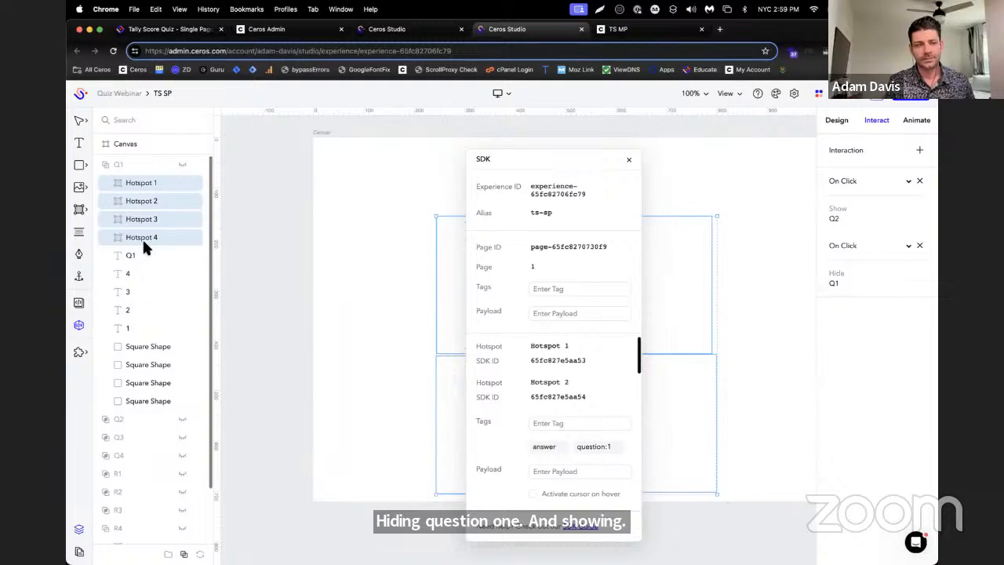
Expand Q2, select its Hotspots 1 to 4 and remove their On Click next-page interaction
click(110, 418)
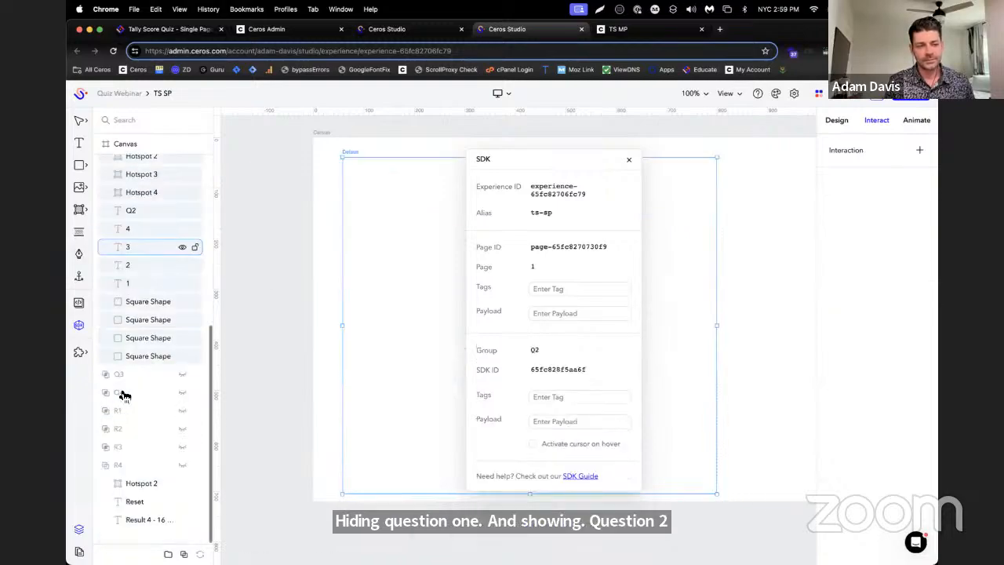
scroll(149, 189, up, 1)
click(149, 181)
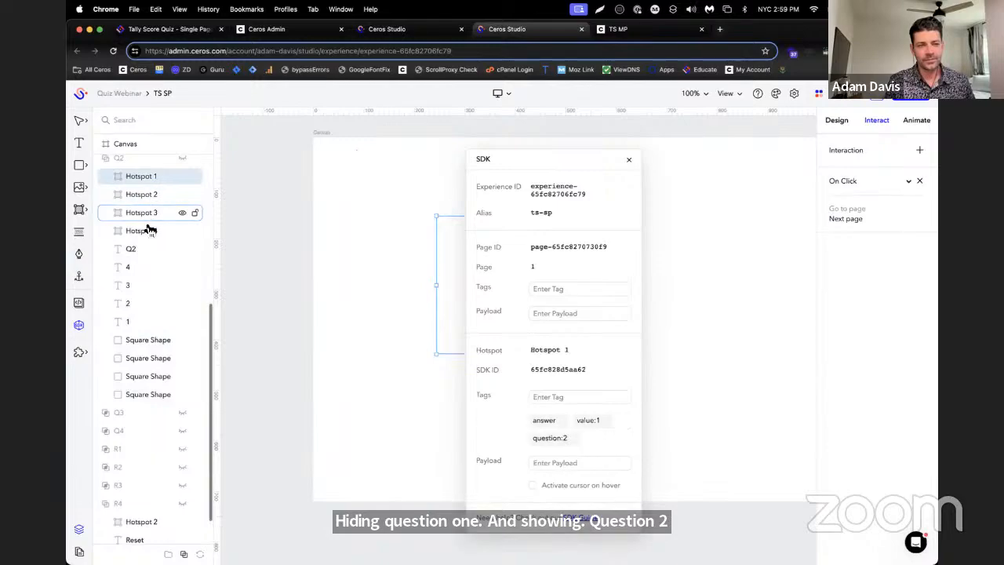
shift+click(150, 229)
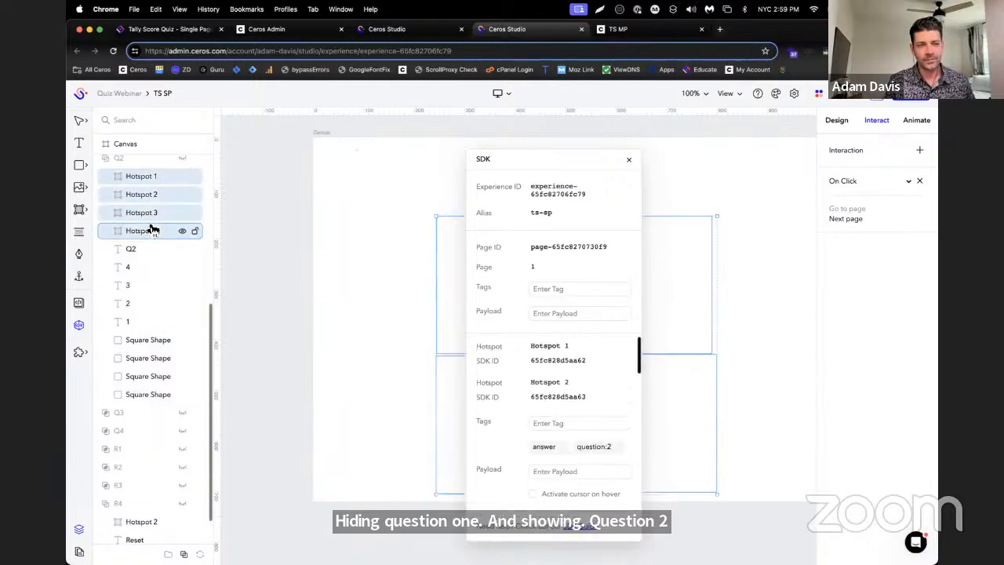
click(919, 181)
Add two On Click interactions to Q2's four hotspots, one hiding Q2 and one showing Q3
click(919, 152)
click(882, 353)
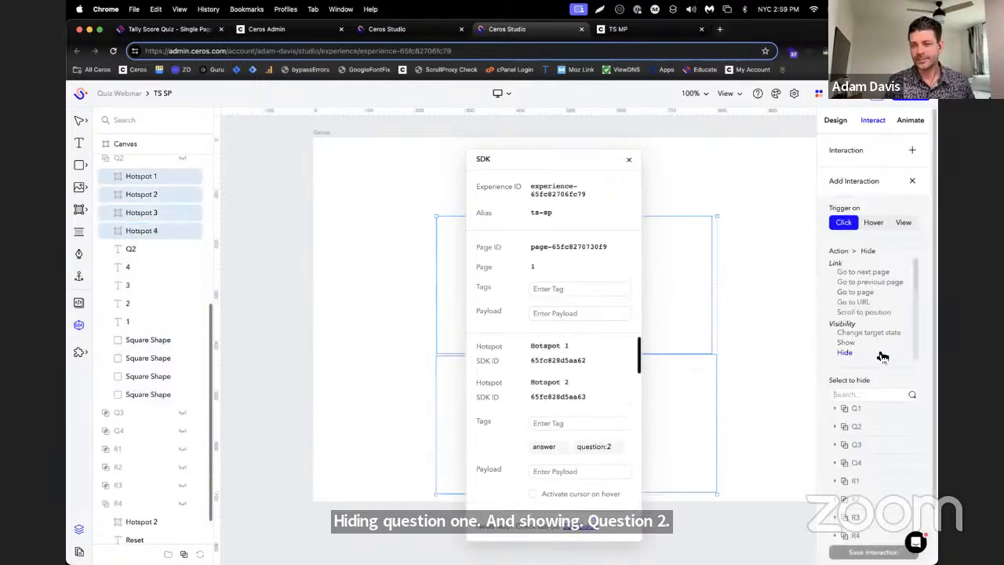
click(882, 428)
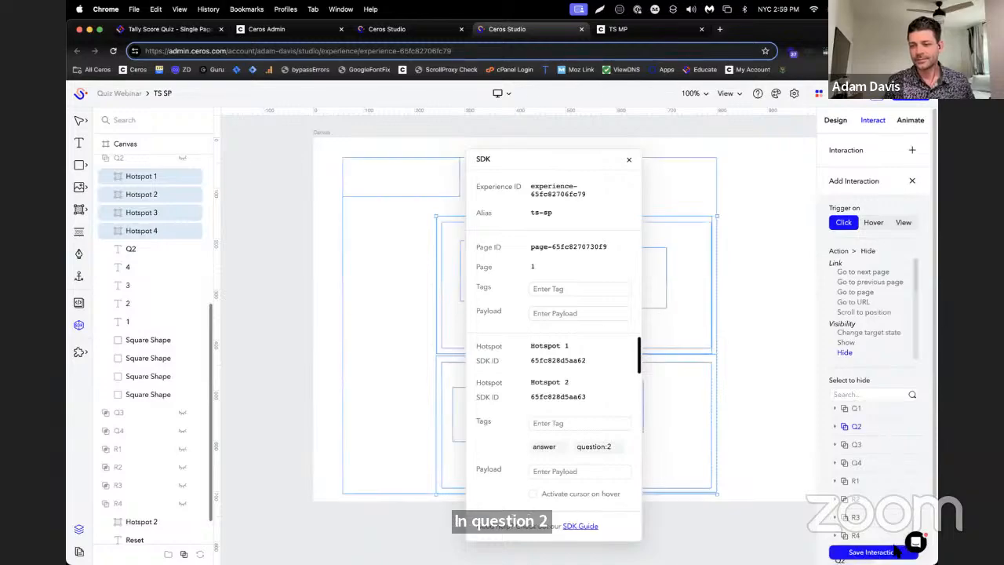
click(894, 552)
click(920, 151)
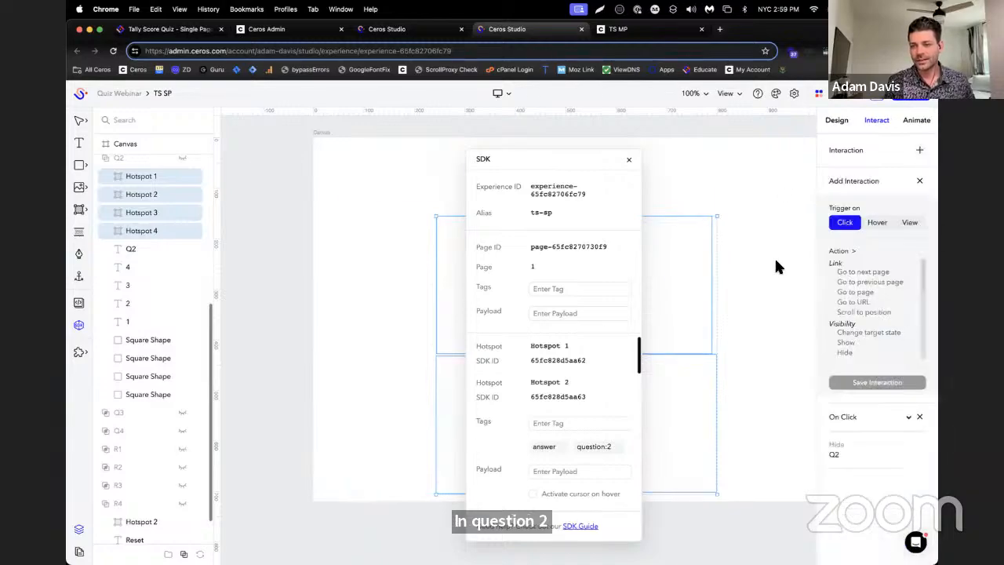
click(847, 342)
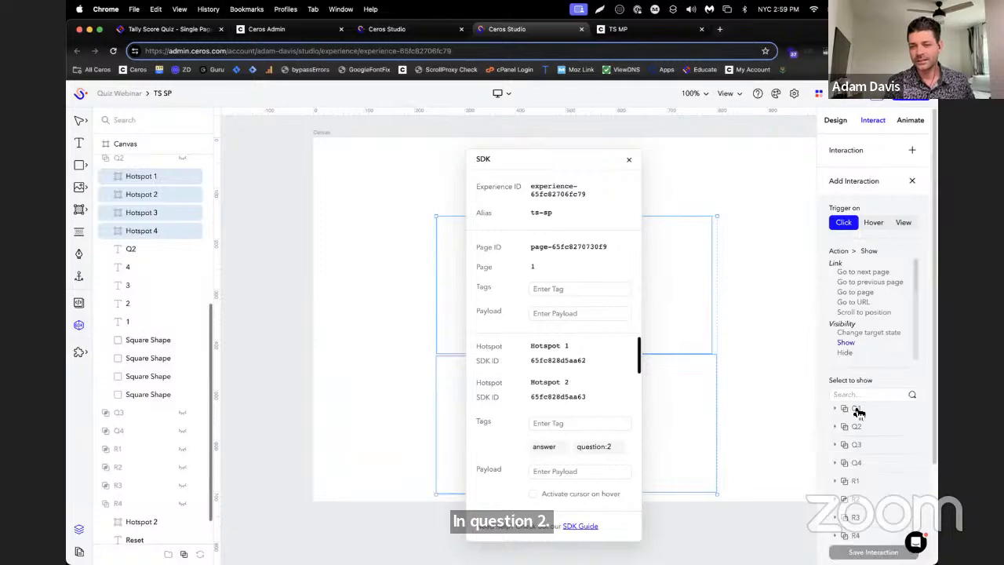
click(875, 451)
click(873, 552)
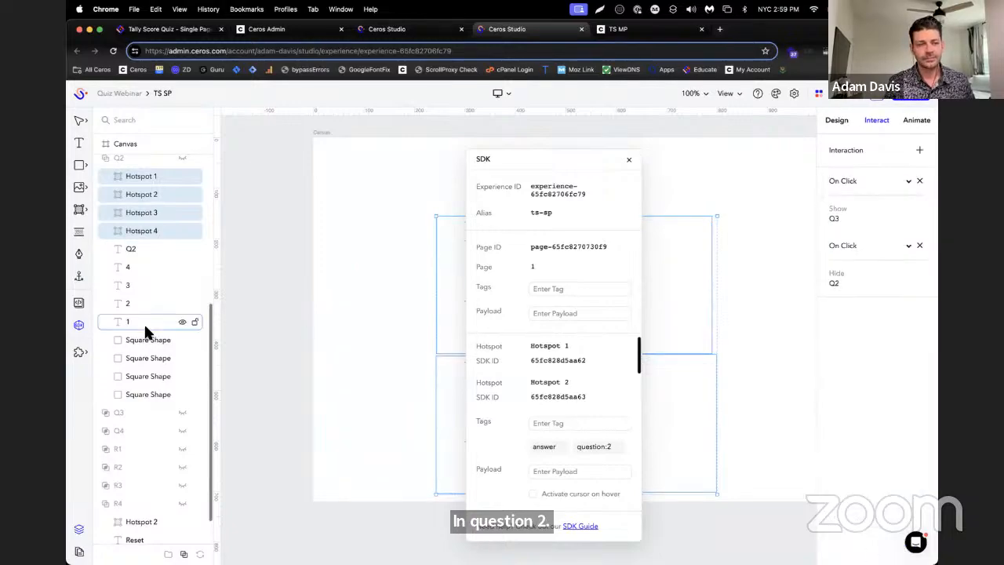
Expand Q3, select its Hotspots 1 to 4 and remove their On Click next-page interaction
scroll(133, 347, down, 1)
click(106, 378)
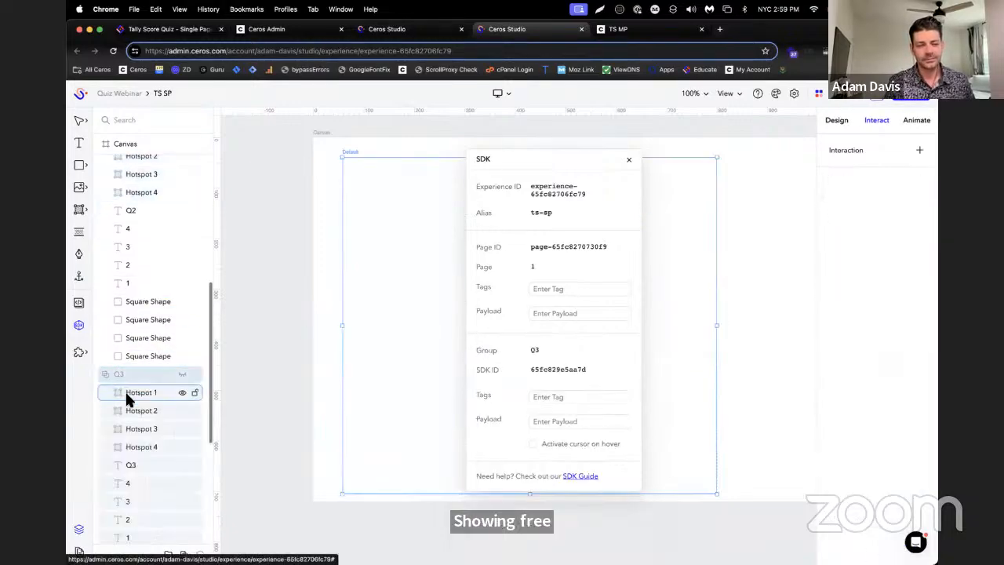
click(124, 390)
shift+click(144, 445)
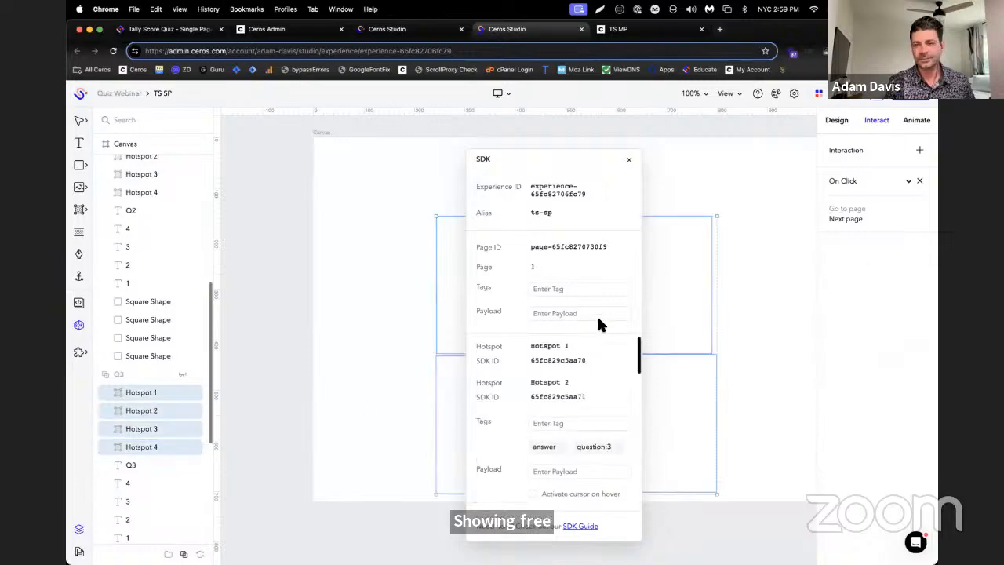
click(919, 180)
Add two On Click interactions to Q3's four hotspots, one hiding Q3 and one showing Q4
click(920, 150)
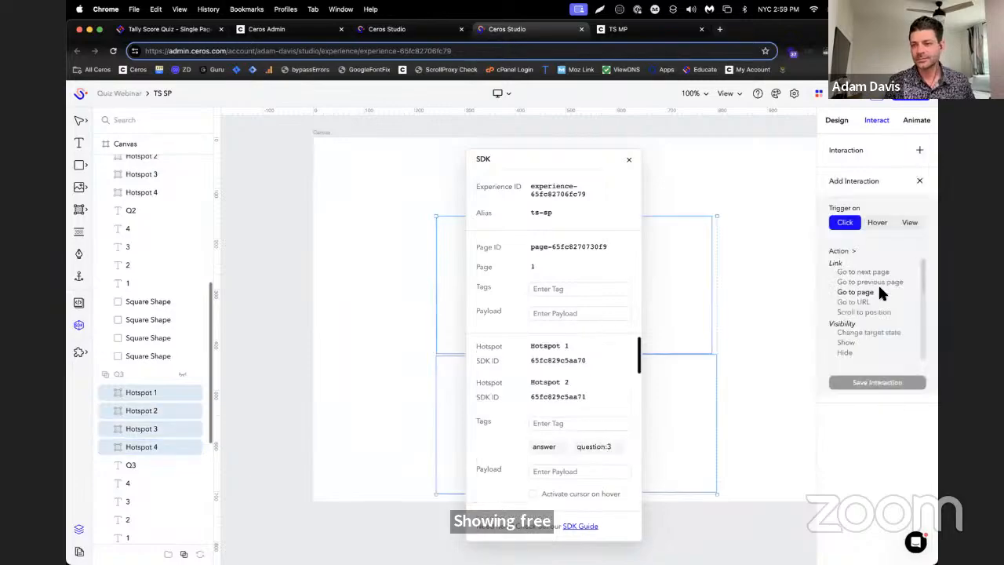
click(854, 351)
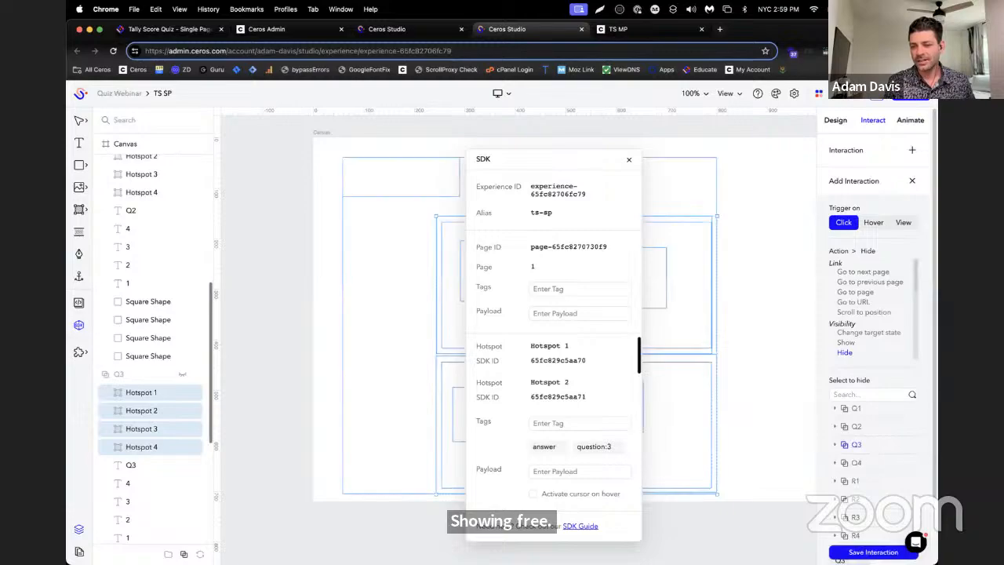
click(883, 551)
click(919, 150)
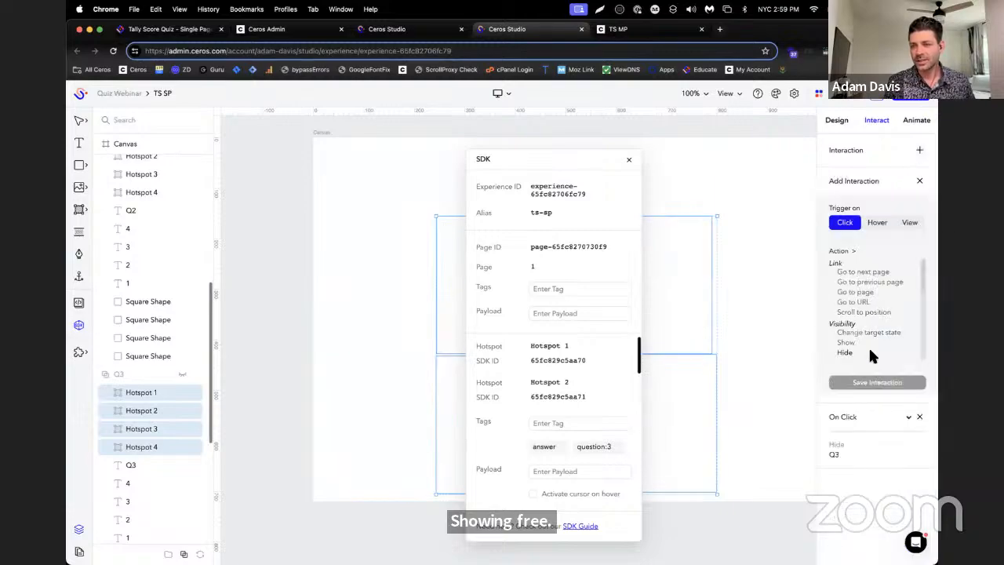
click(863, 343)
click(879, 464)
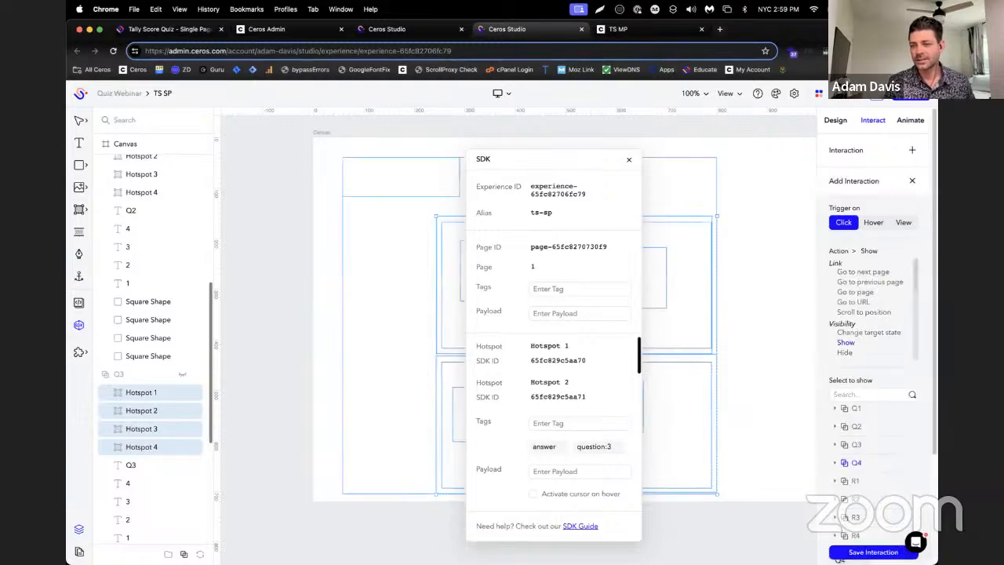
click(882, 552)
Expand Q4, select its four hotspots and check their SDK tags, moving the SDK window off the middle of the canvas
scroll(133, 377, down, 5)
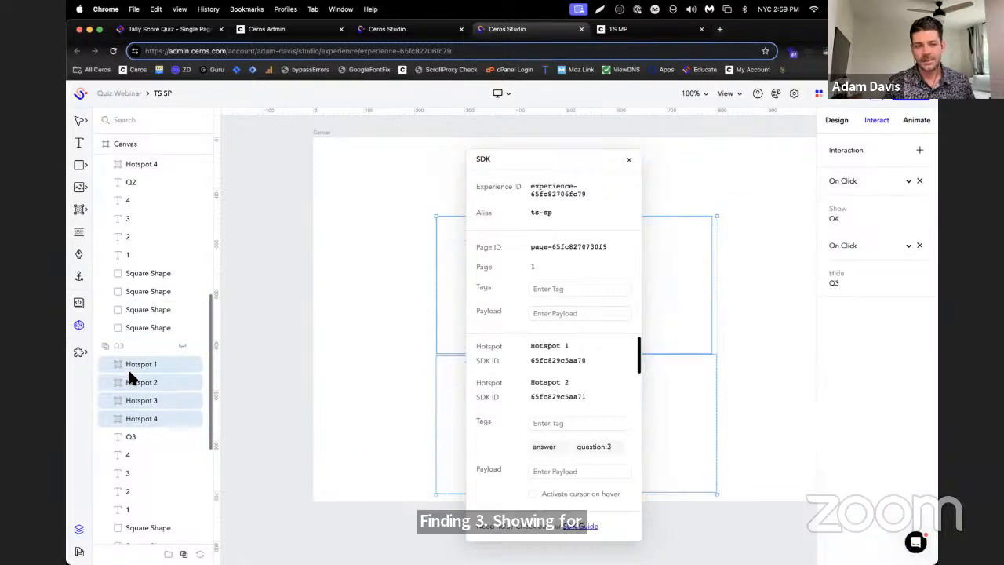
click(108, 395)
click(139, 408)
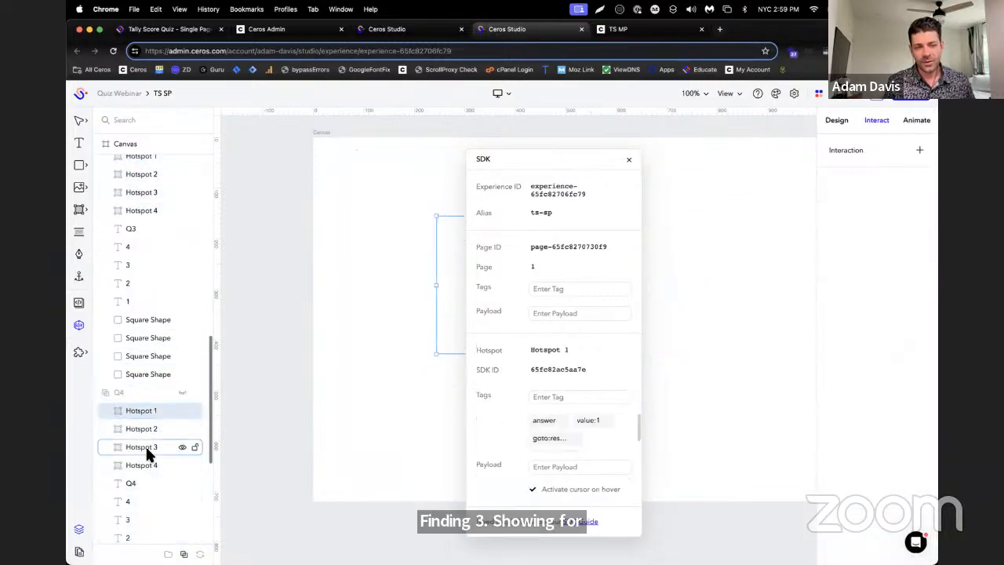
shift+click(151, 465)
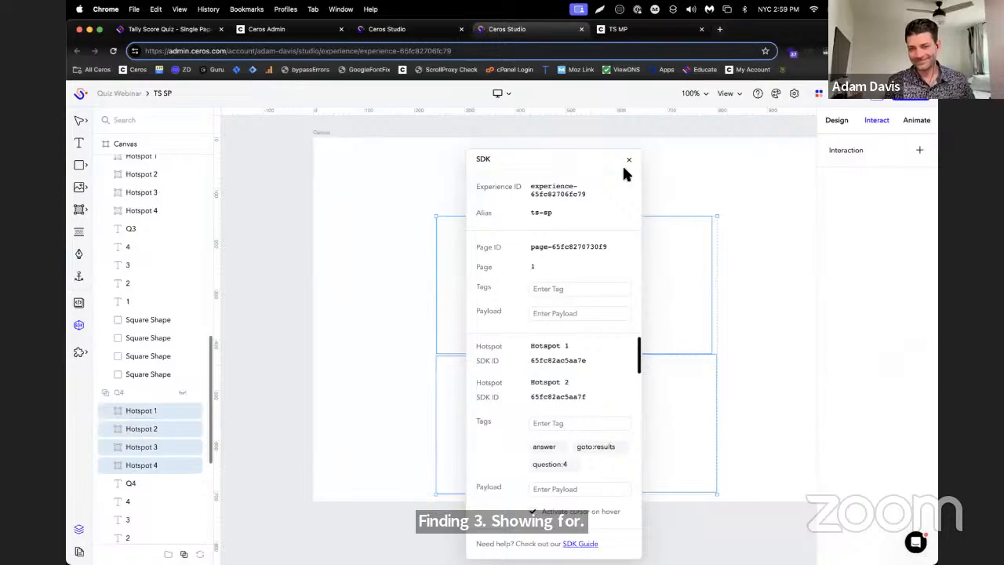
drag(570, 160, 765, 97)
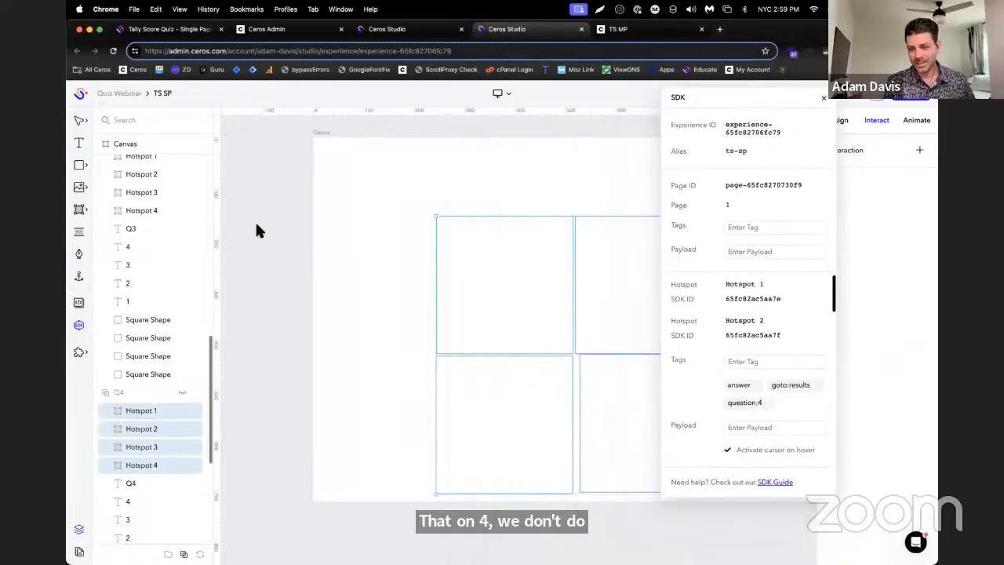
scroll(256, 230, down, 3)
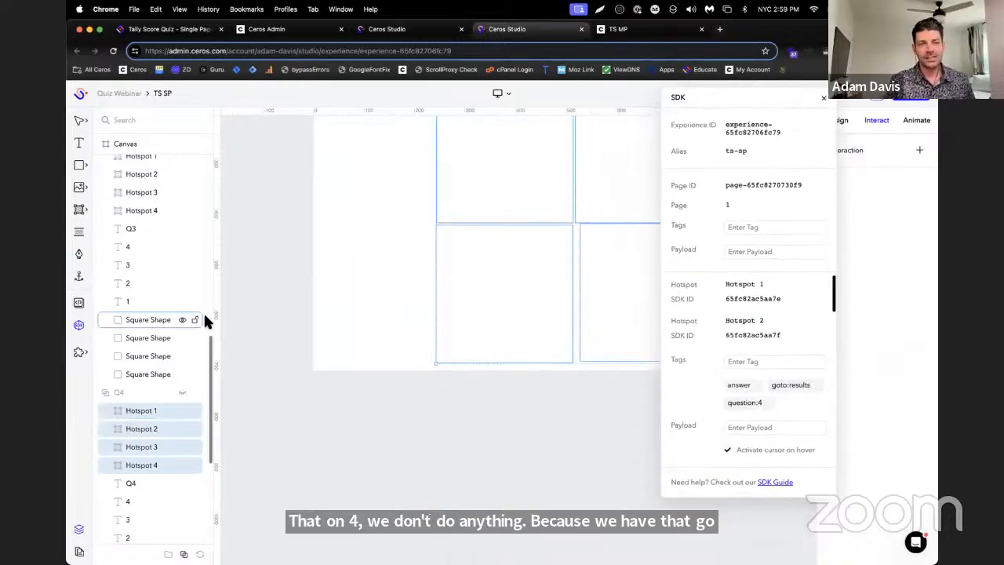
scroll(207, 321, up, 2)
scroll(212, 316, up, 1)
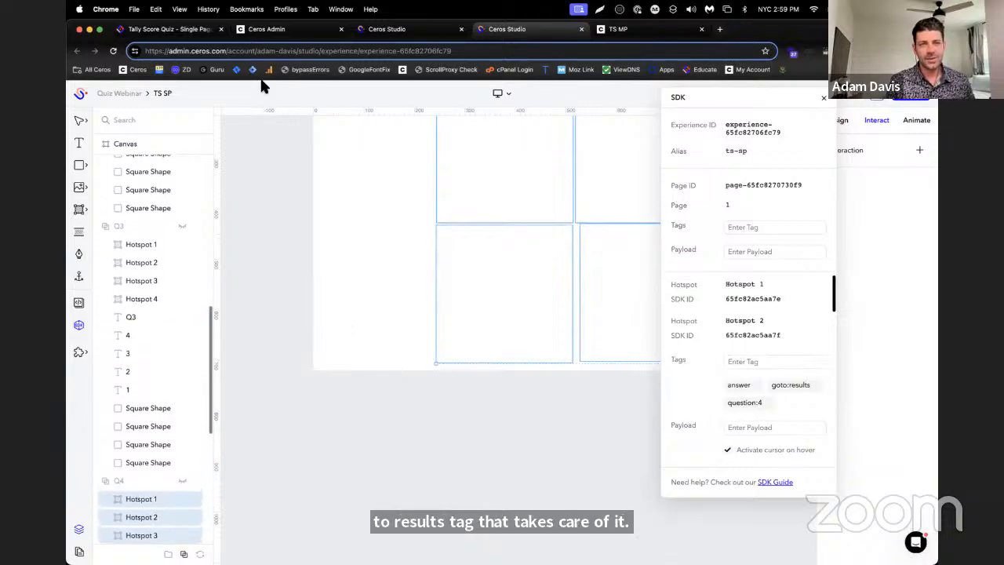
Consult the Tally Score Quiz single-page guide for Step 4 on creating, tagging and adding click interactions to results hotspots
click(169, 29)
scroll(627, 251, down, 10)
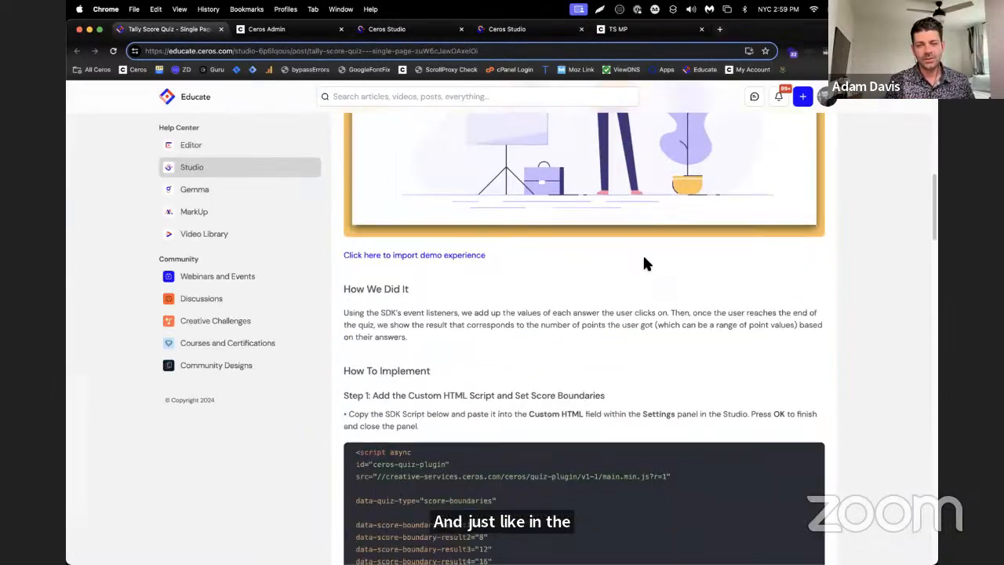
scroll(644, 263, down, 15)
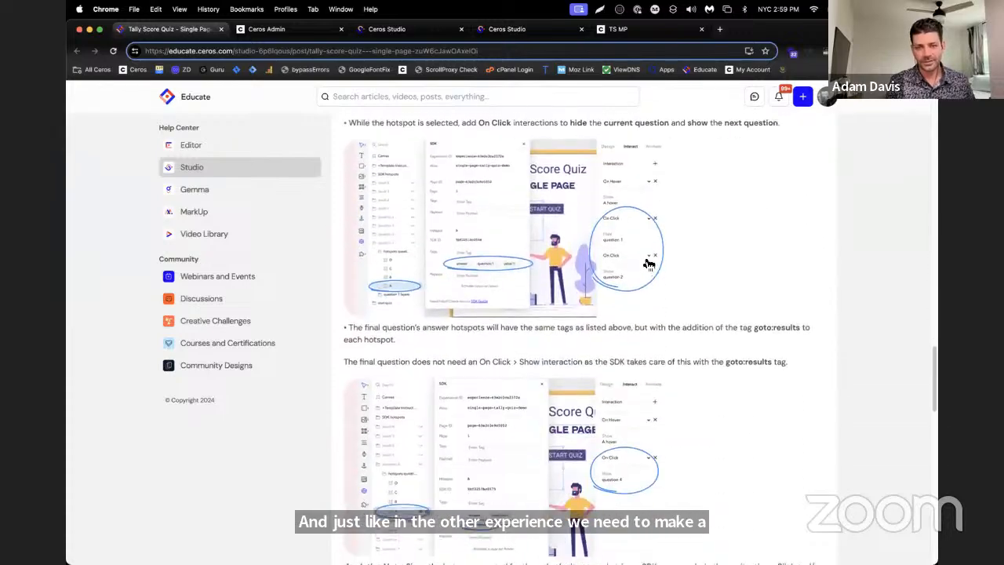
scroll(649, 264, down, 10)
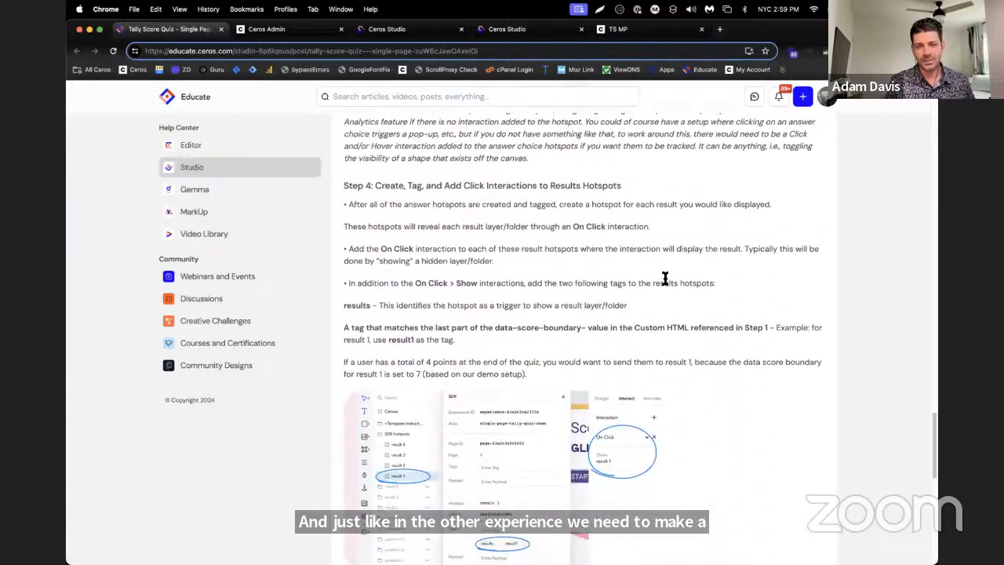
scroll(701, 285, down, 2)
scroll(702, 285, down, 1)
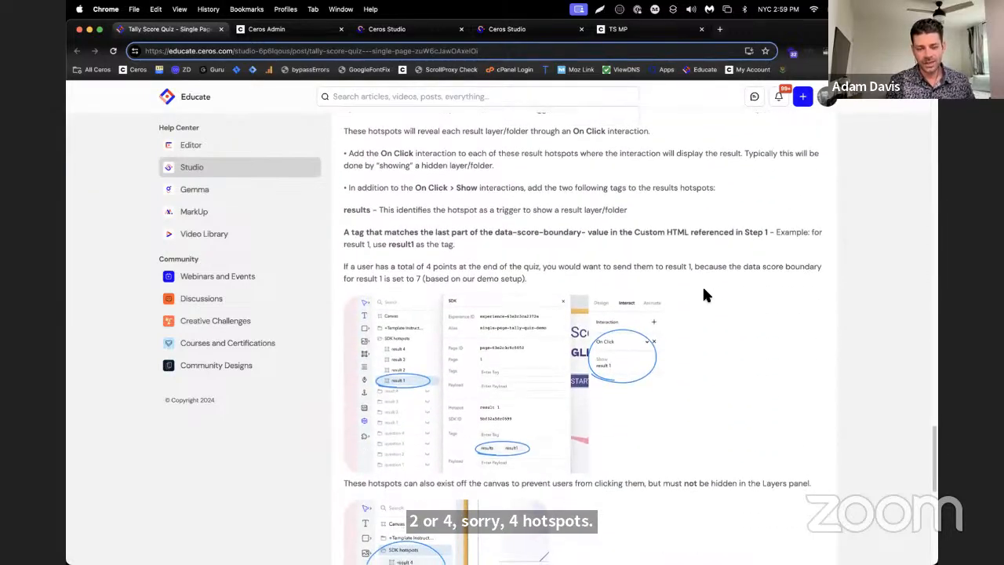
Review the guide's sections on goto:results tags for the final question, tagging results hotspots, and placing them off the canvas
scroll(698, 314, up, 4)
scroll(696, 324, up, 8)
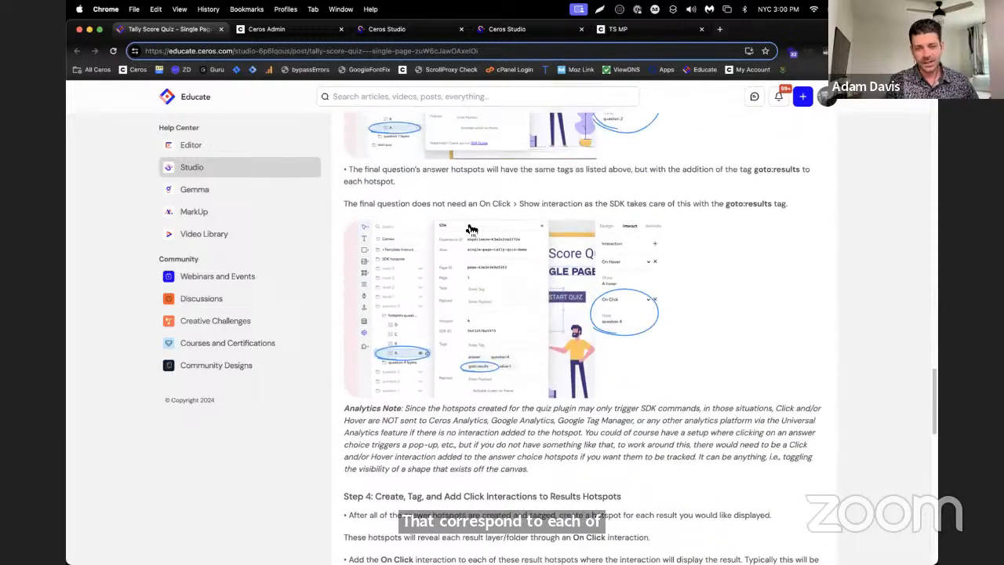
scroll(627, 244, up, 1)
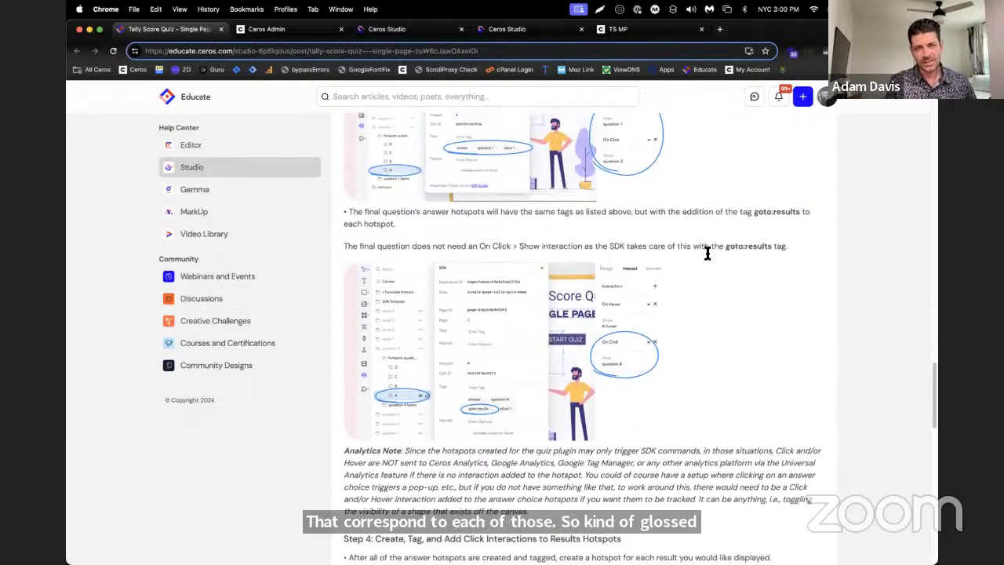
scroll(698, 249, down, 6)
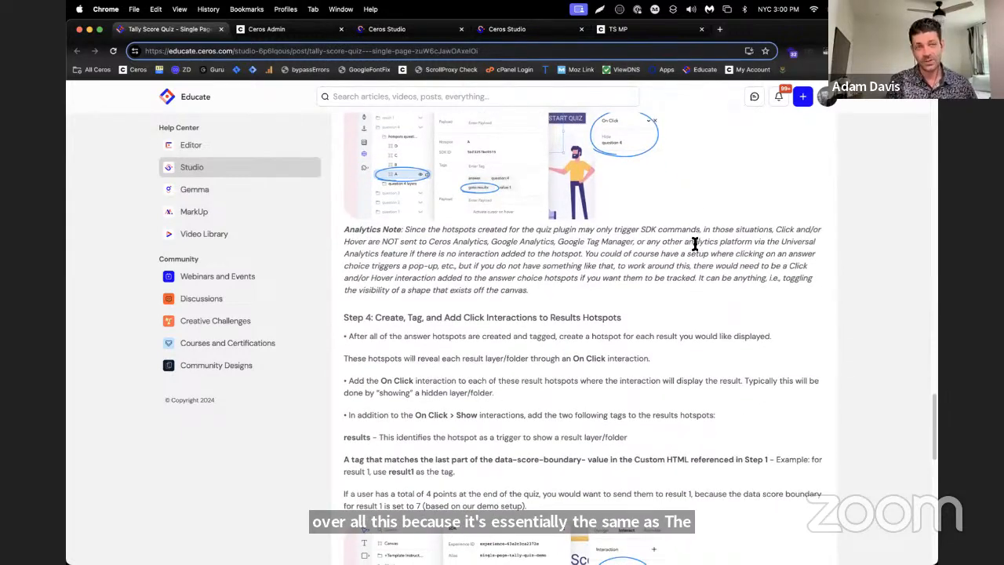
scroll(695, 244, down, 5)
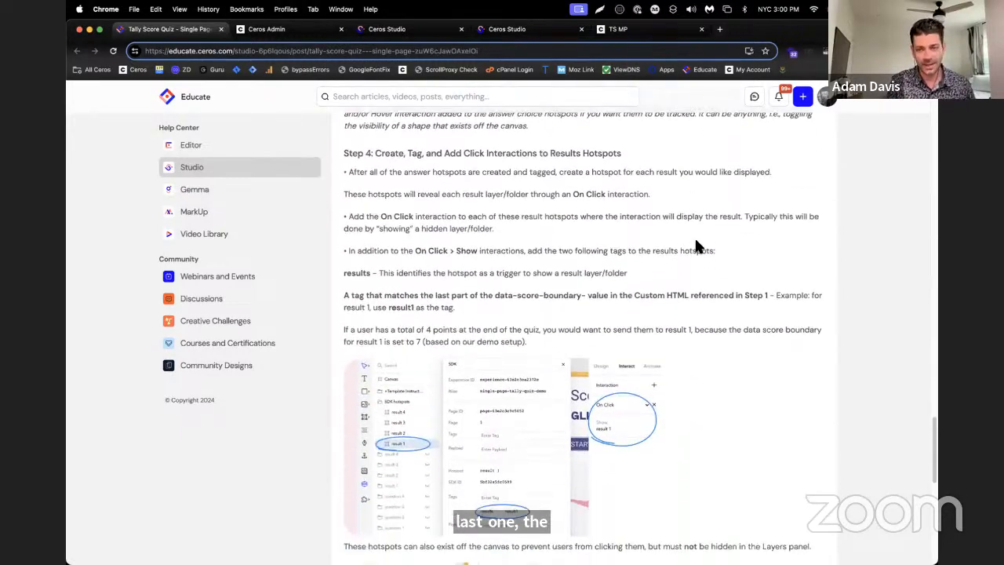
scroll(695, 242, down, 7)
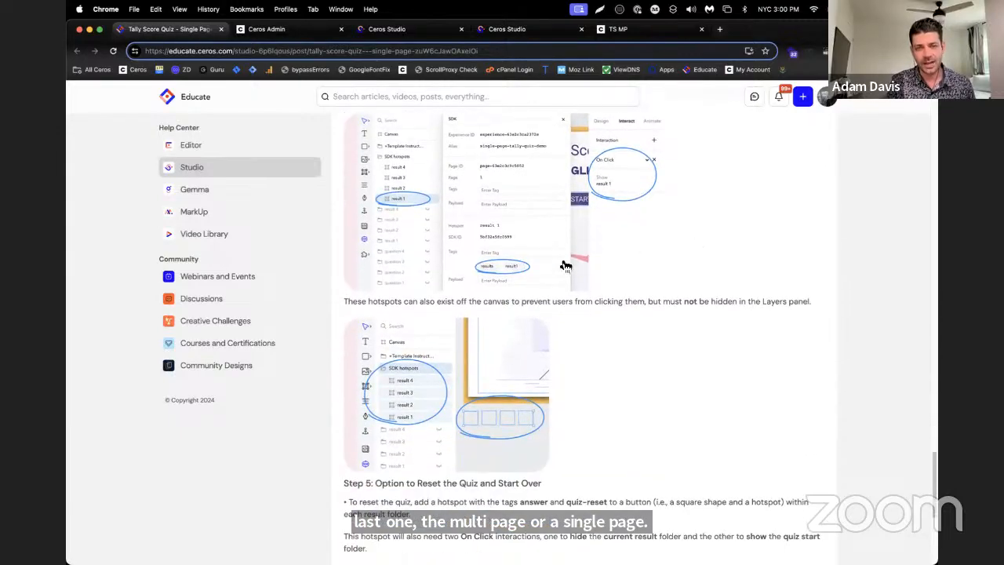
scroll(536, 294, up, 1)
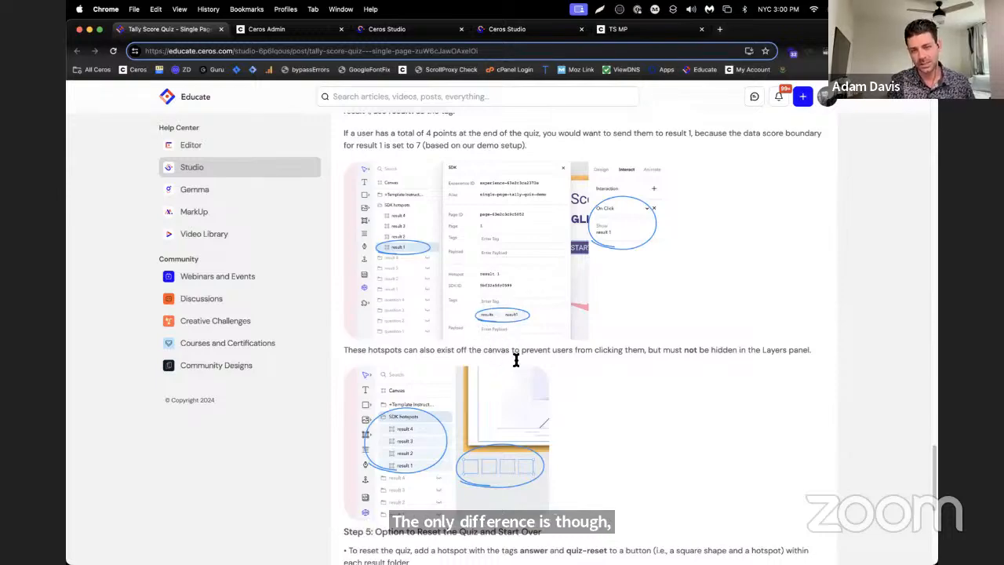
scroll(620, 349, down, 1)
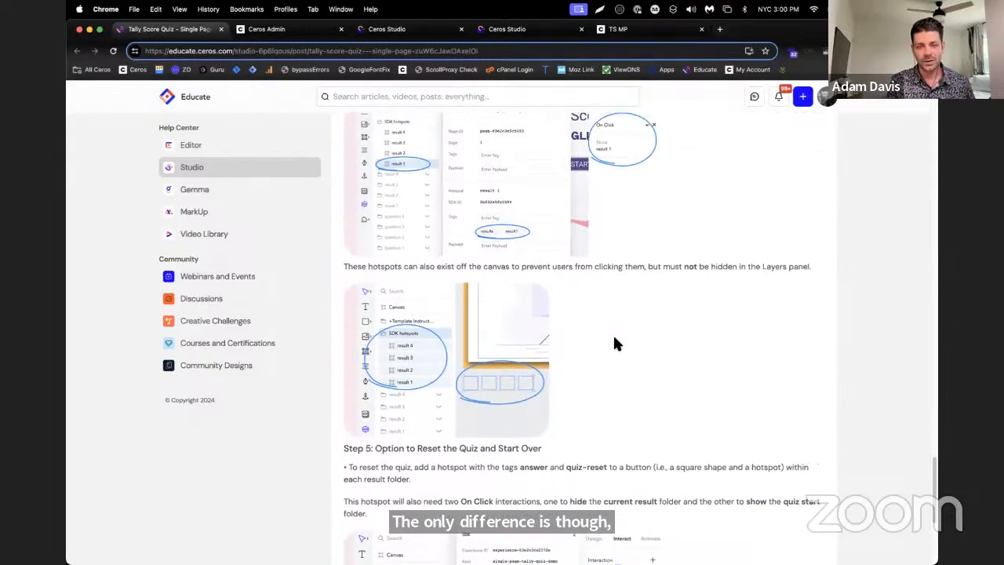
scroll(615, 342, up, 1)
scroll(408, 250, up, 1)
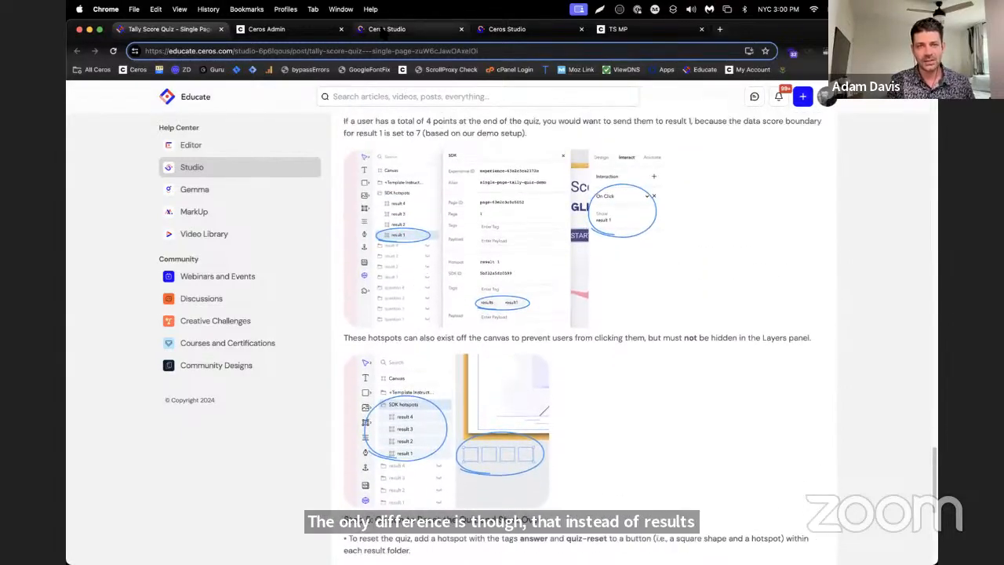
Switch to the TS SP experience in Ceros Studio and close the other open Ceros Studio tab
click(383, 30)
click(509, 35)
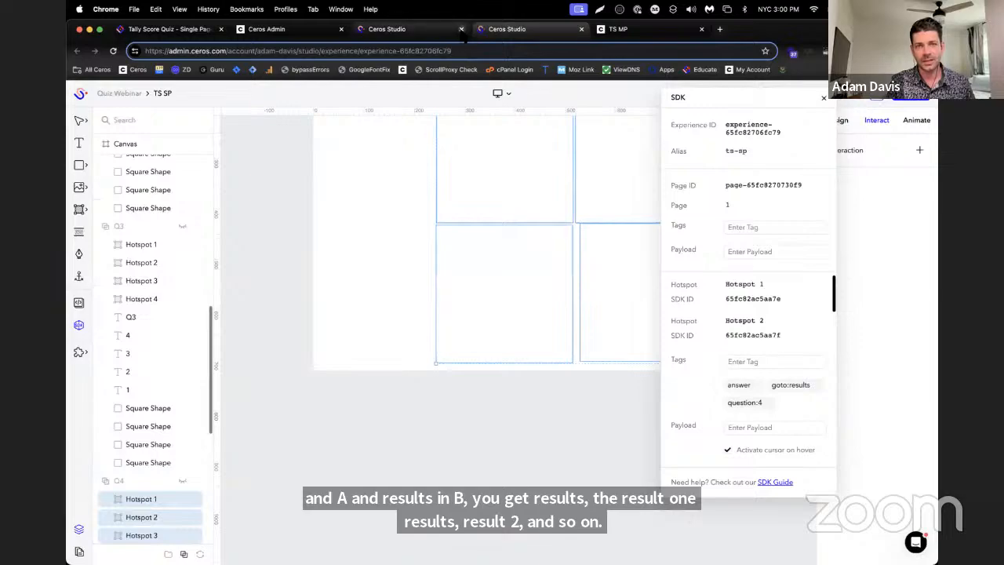
click(461, 29)
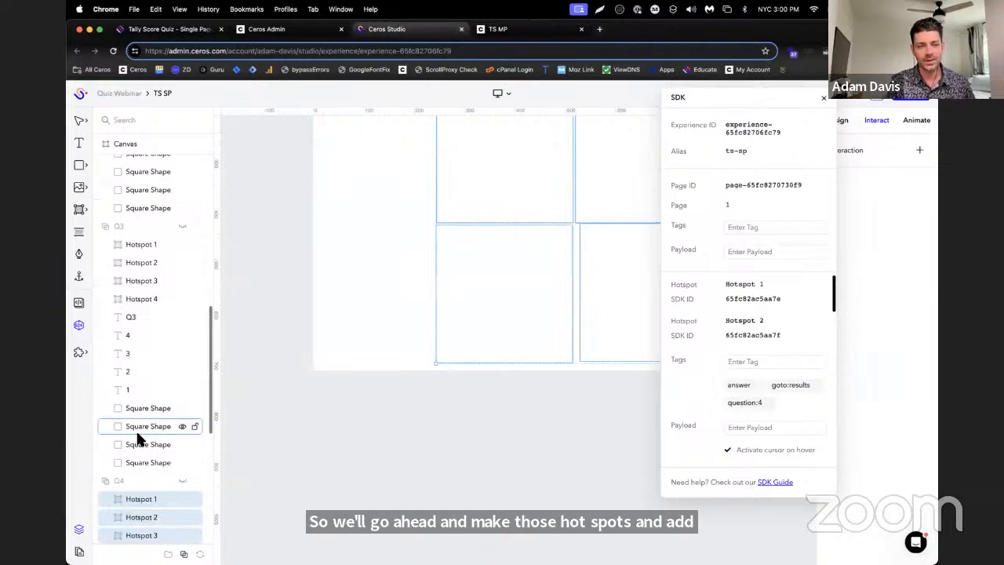
Draw a small hotspot about 53 px high just below the canvas and paste three copies of it
scroll(140, 431, down, 5)
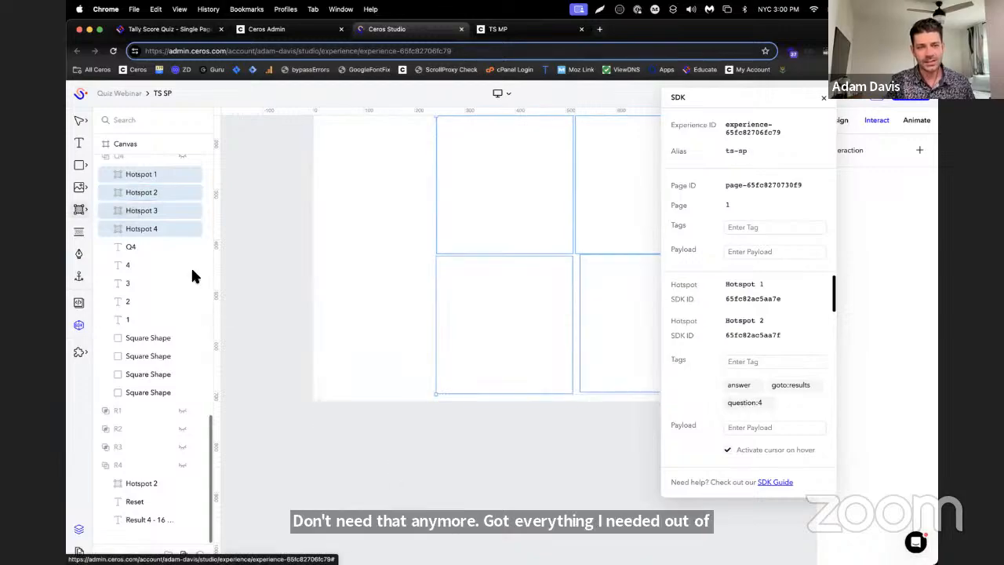
click(86, 209)
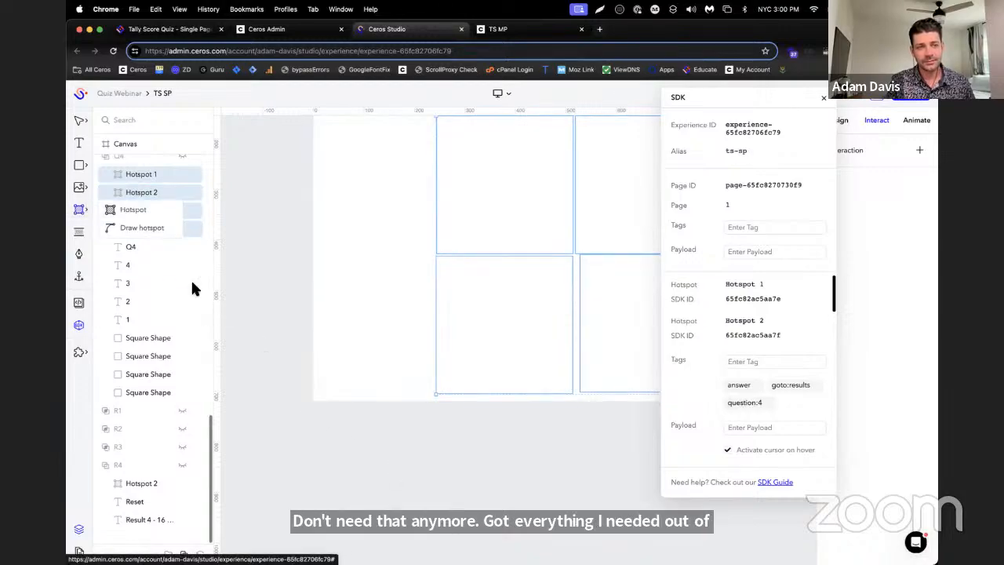
click(127, 212)
drag(315, 417, 348, 445)
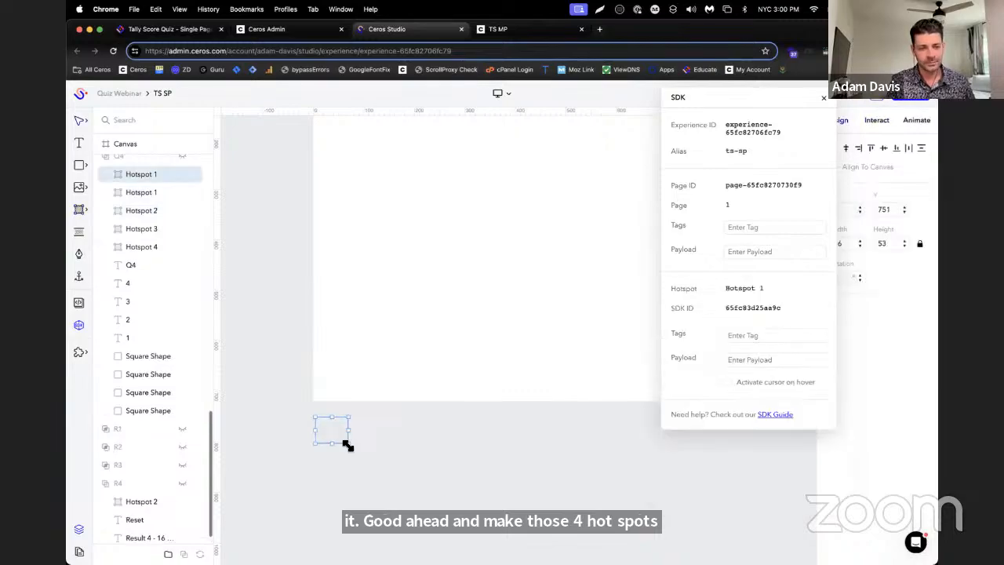
key(super+v)
key(super+v)
key(super+v)
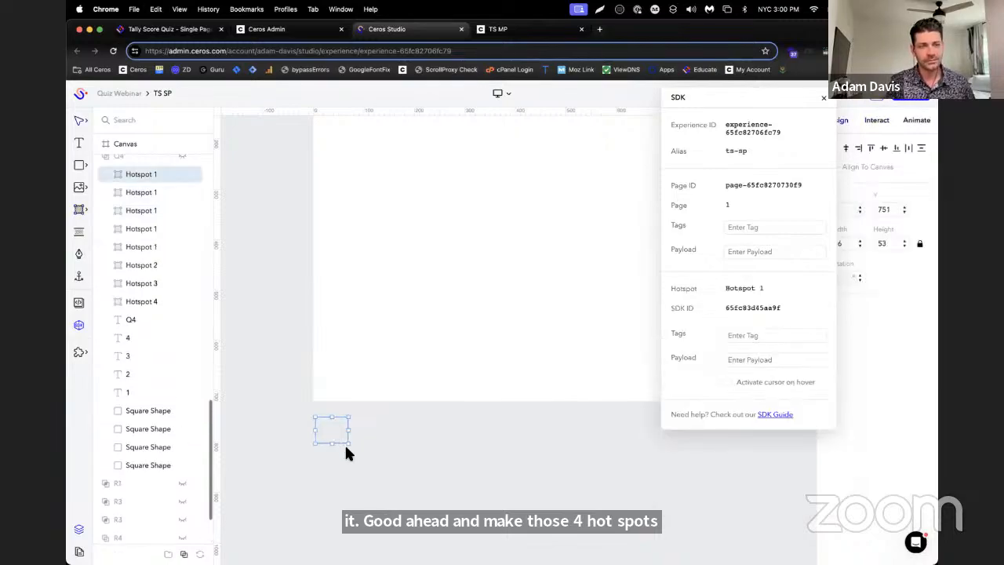
mouse_move(342, 429)
mouse_down()
mouse_move(374, 429)
mouse_move(340, 424)
mouse_up()
Select the four new Hotspot 1 layers inside Q4 and move them out of the group, above Q1 in the layer order
scroll(158, 214, up, 2)
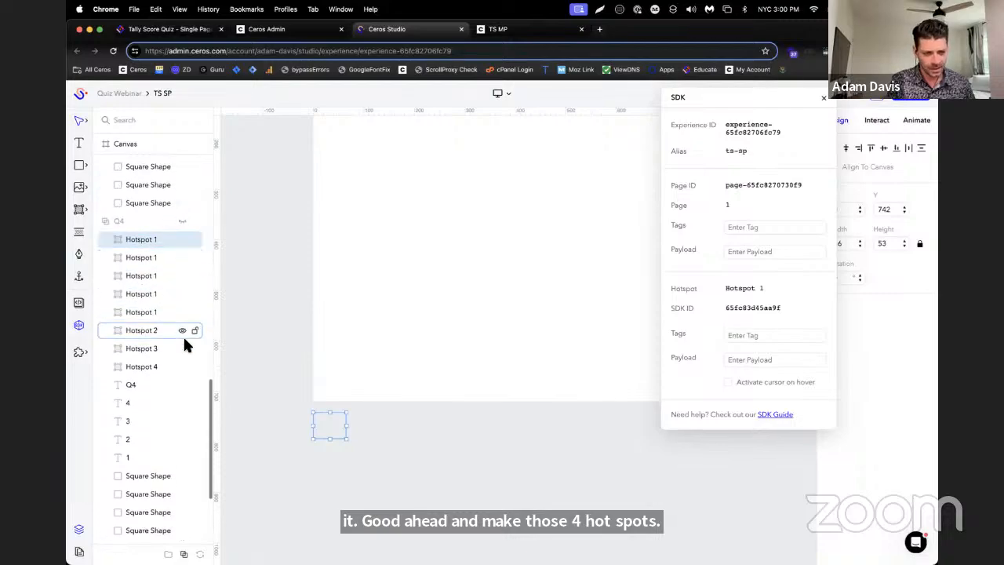
click(150, 259)
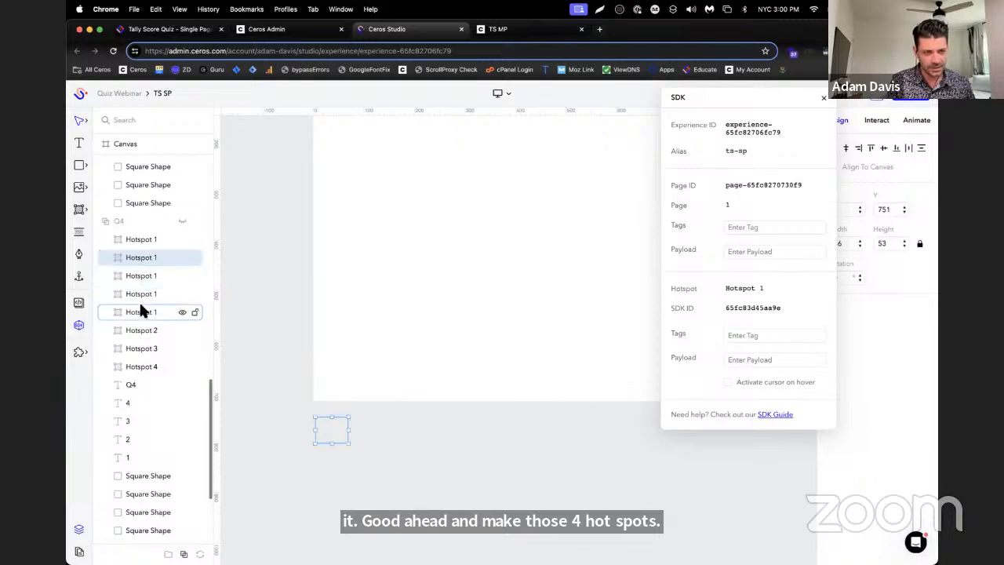
click(139, 308)
click(147, 241)
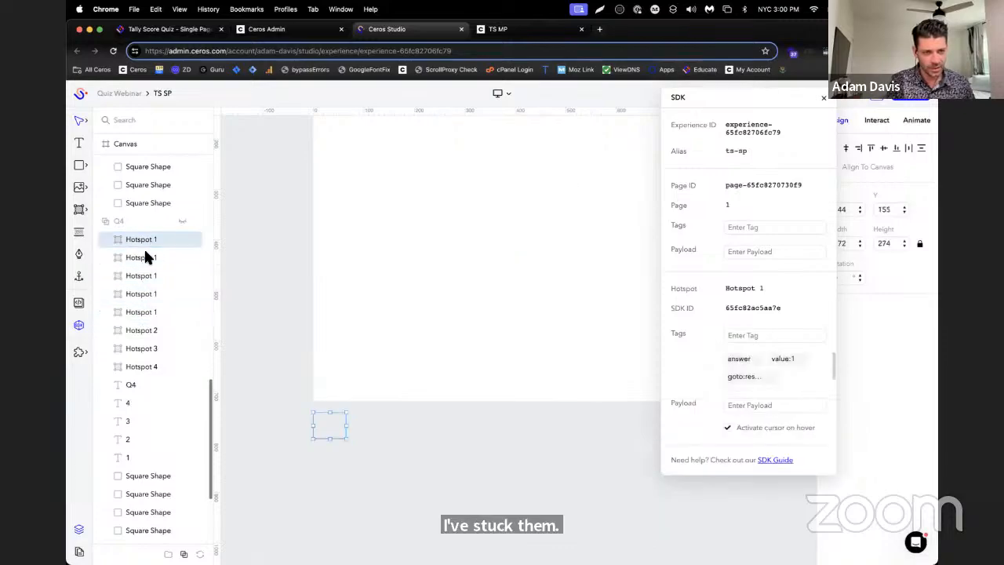
shift+click(141, 293)
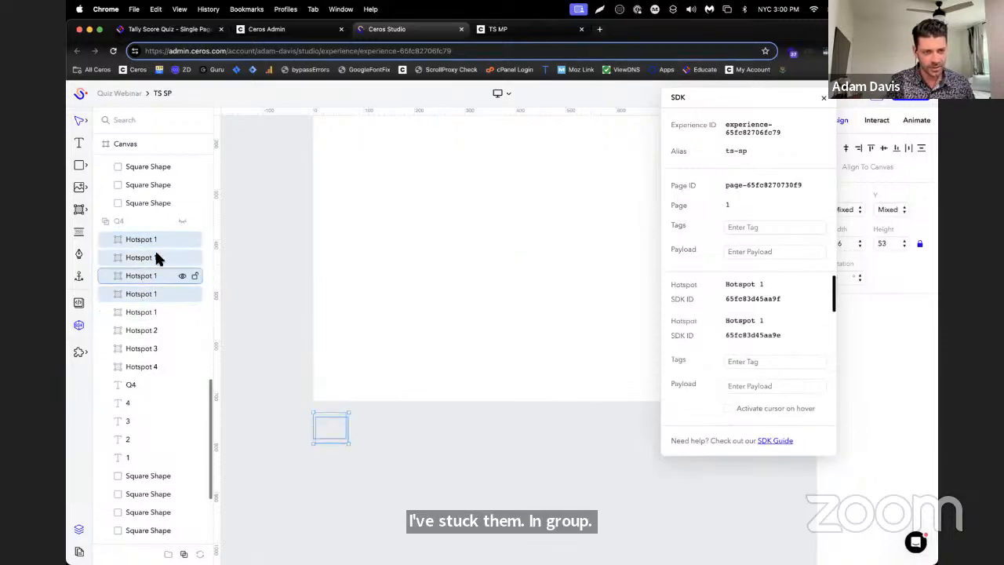
drag(141, 242, 147, 156)
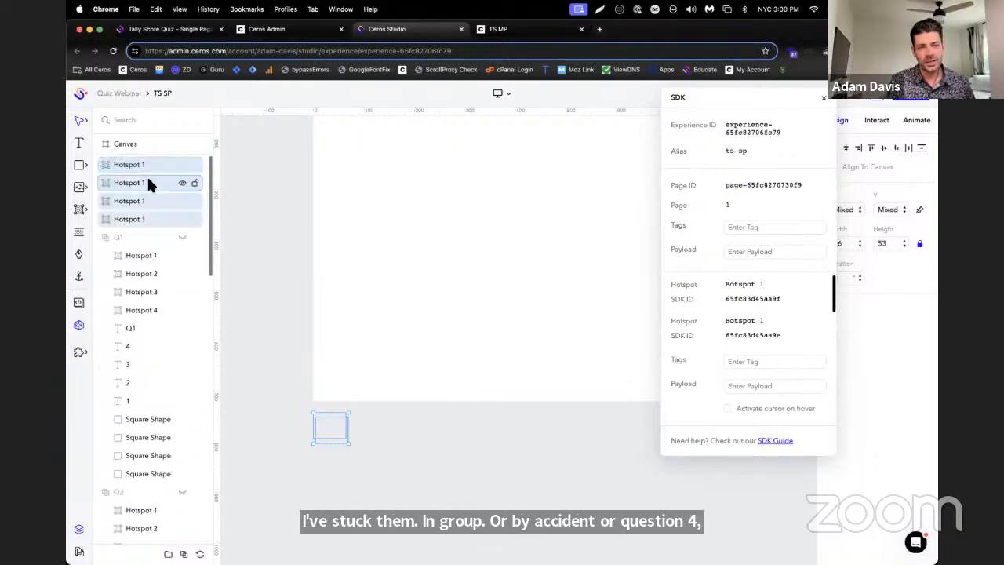
Put the four selected hotspots in a new folder and name it SdK HS
click(168, 554)
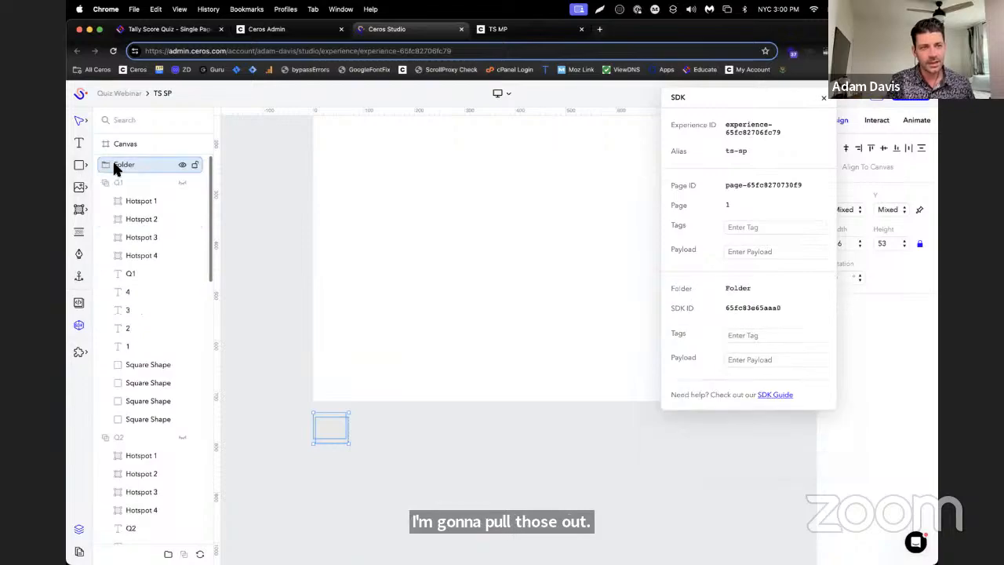
double_click(130, 165)
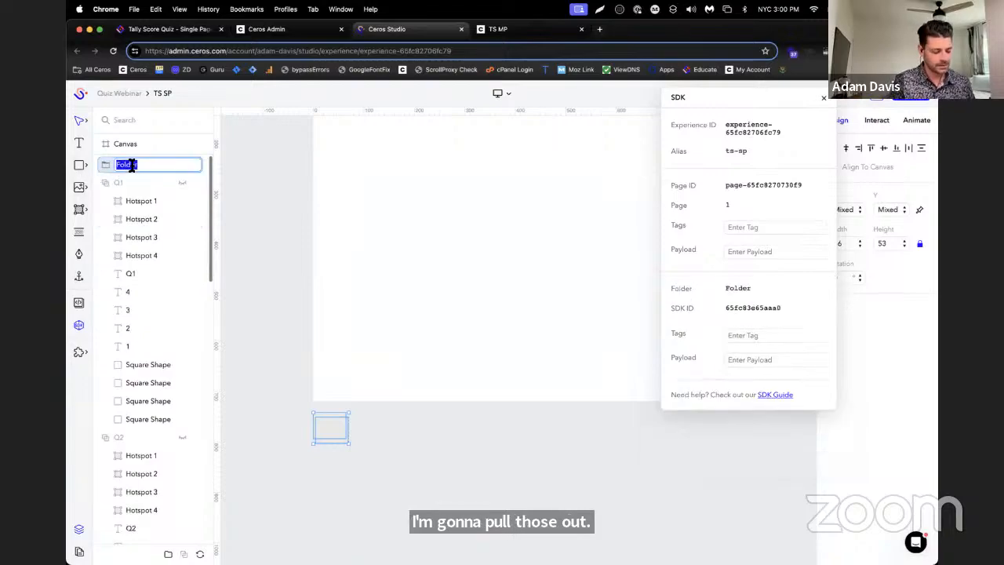
text(S)
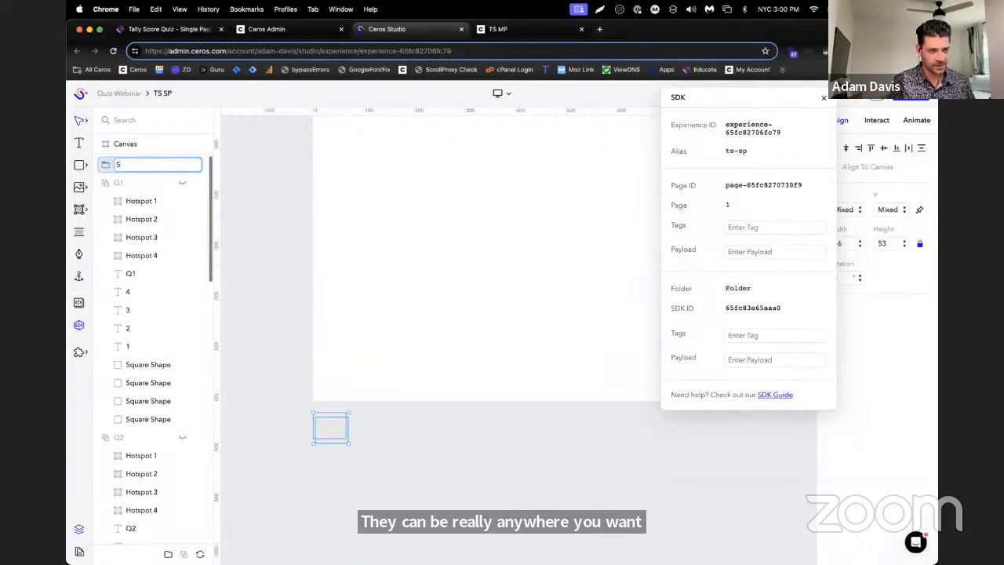
text(S)
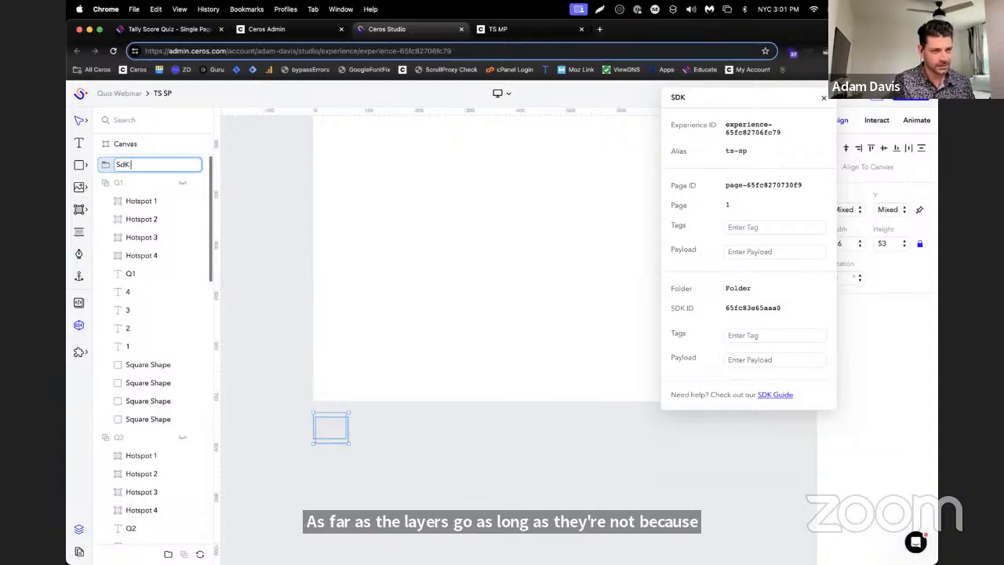
Expand the SdK HS folder and spread its stacked hotspots into an evenly spaced row below the canvas
click(106, 163)
click(127, 180)
drag(334, 424, 415, 431)
click(181, 202)
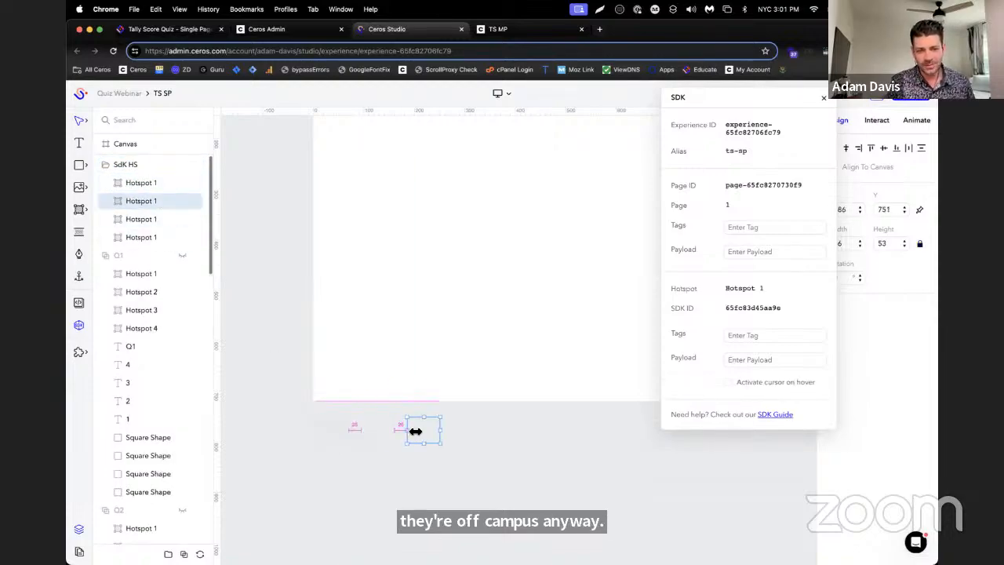
click(143, 221)
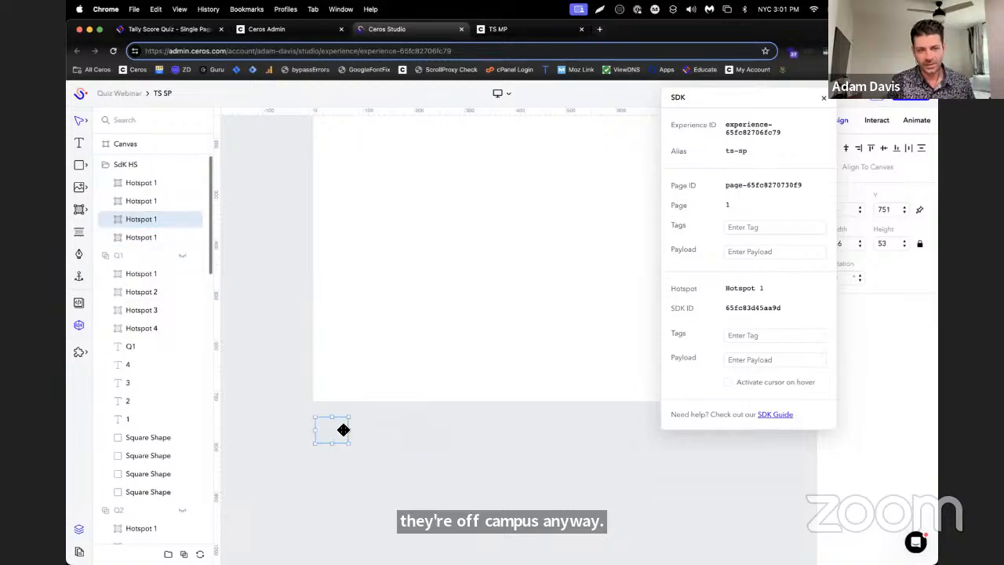
drag(343, 430, 481, 430)
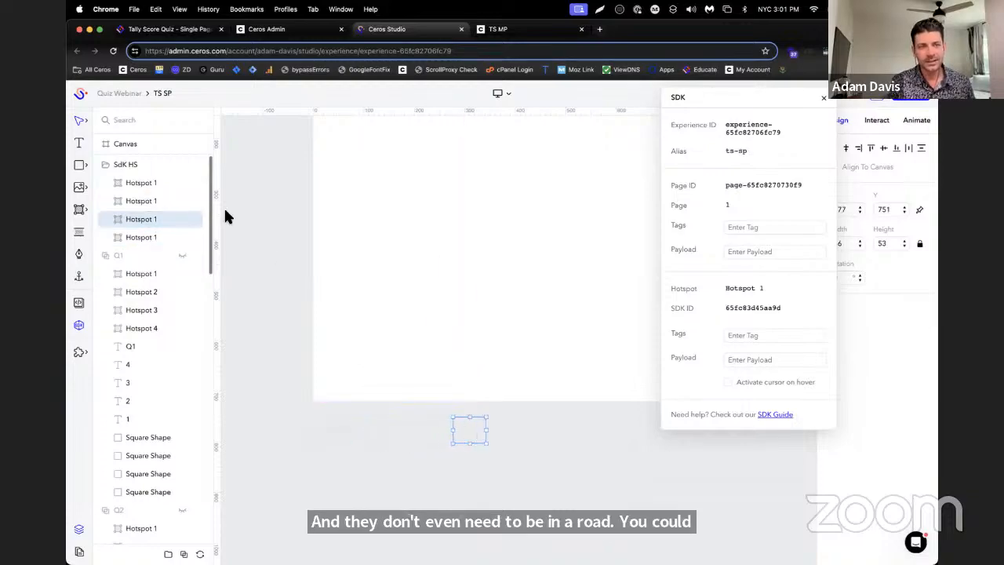
Reorder the layers in the SdK HS folder so the leftmost hotspot of the row comes first
click(124, 182)
click(125, 199)
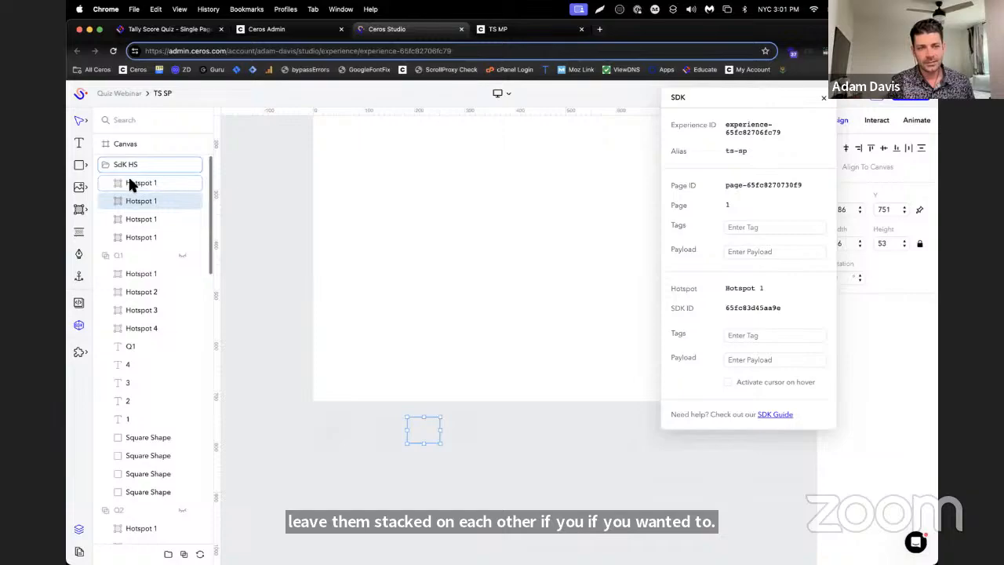
click(136, 238)
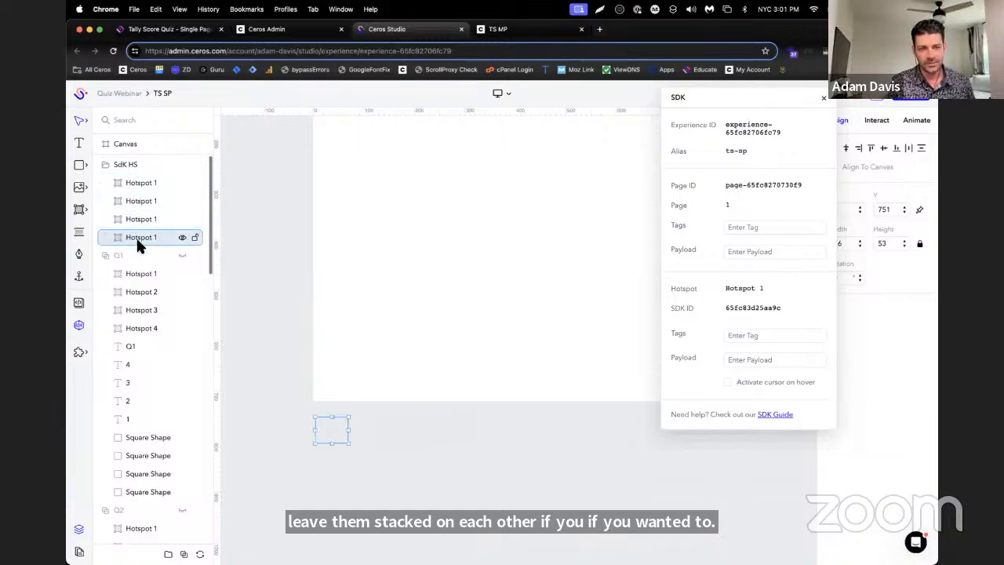
Rename the second and third hotspots in the SdK HS folder as Hotspot 2 and Hotspot 3
click(140, 201)
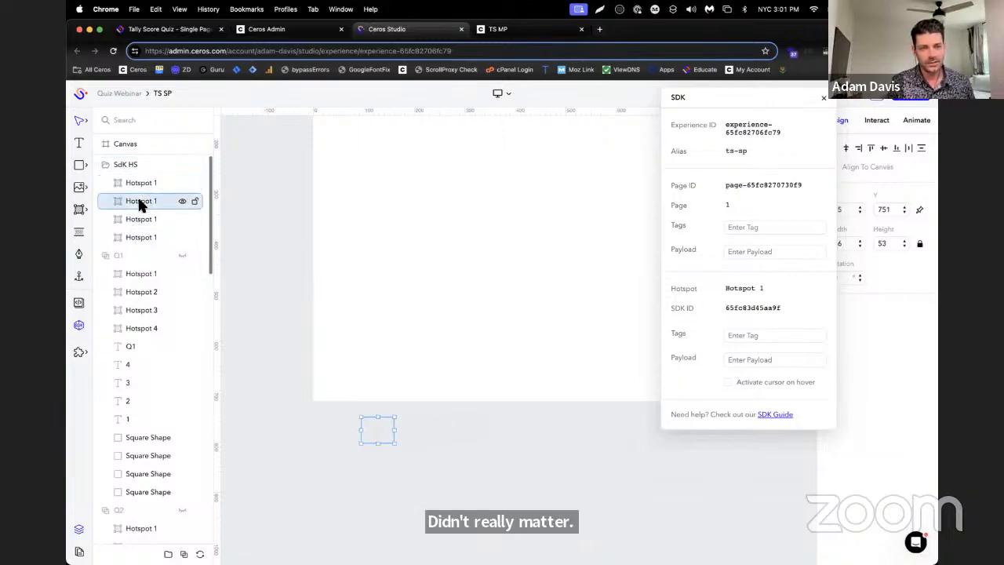
double_click(156, 202)
text(2)
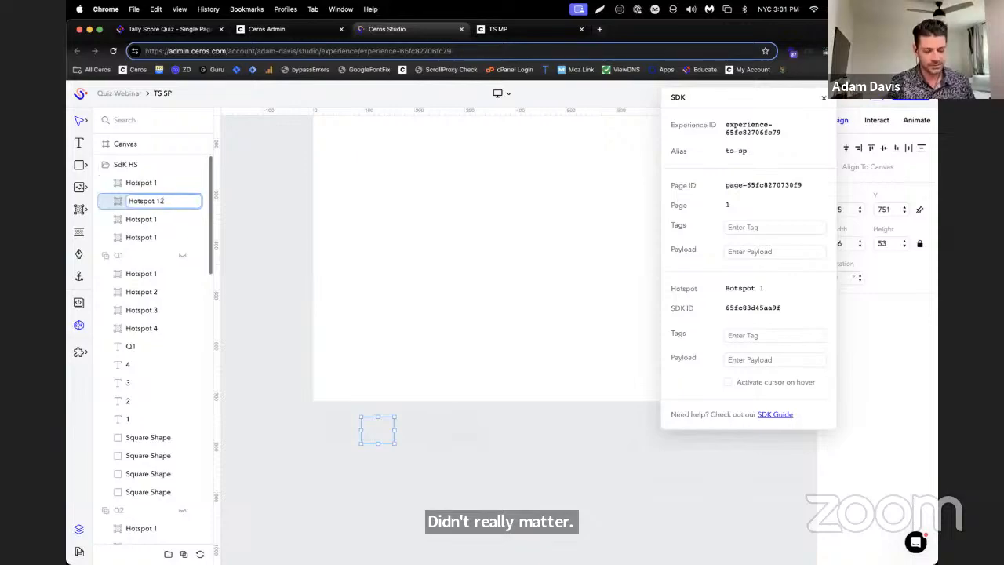
key(BackSpace)
key(BackSpace)
text(2)
click(141, 219)
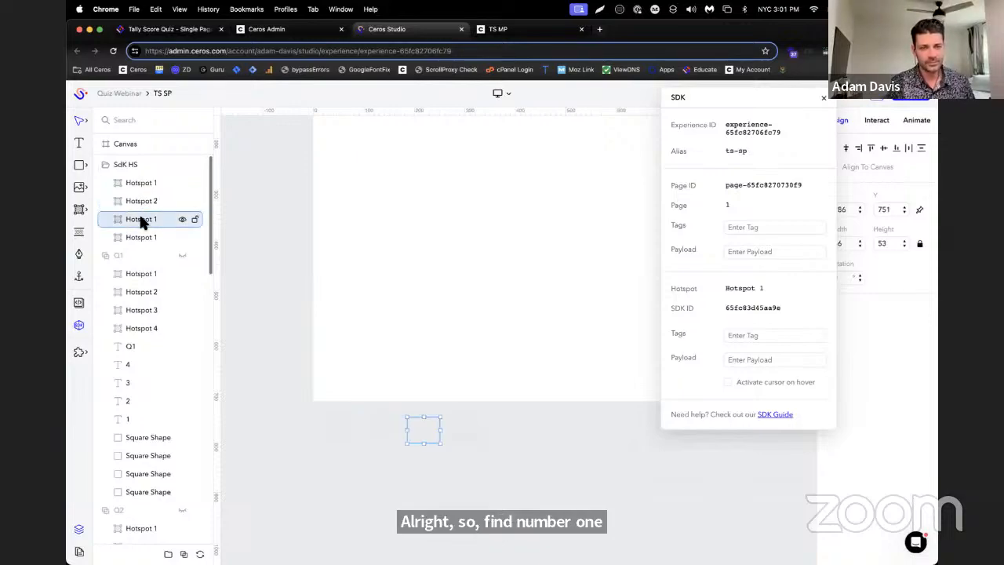
double_click(162, 220)
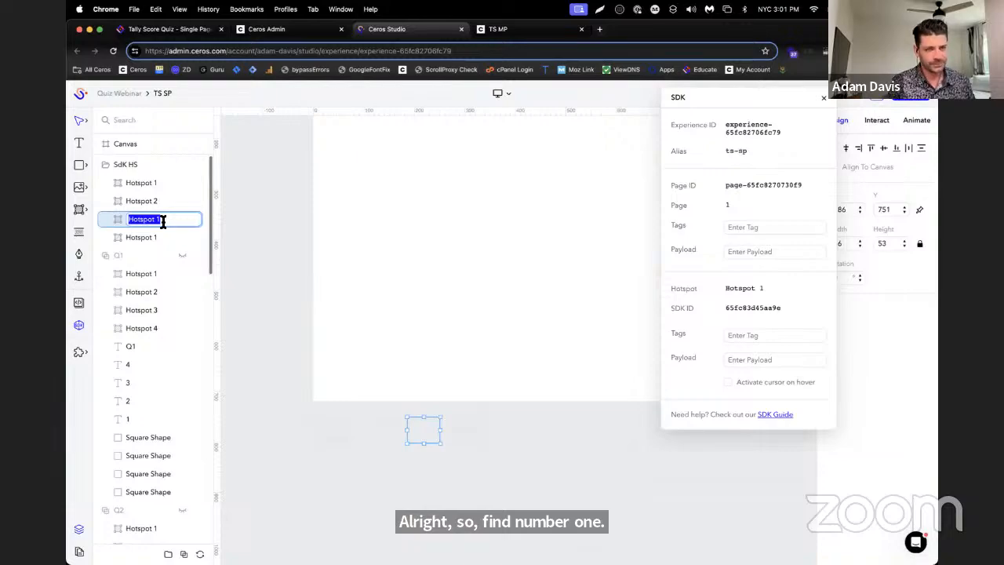
key(Right)
text(3)
key(Return)
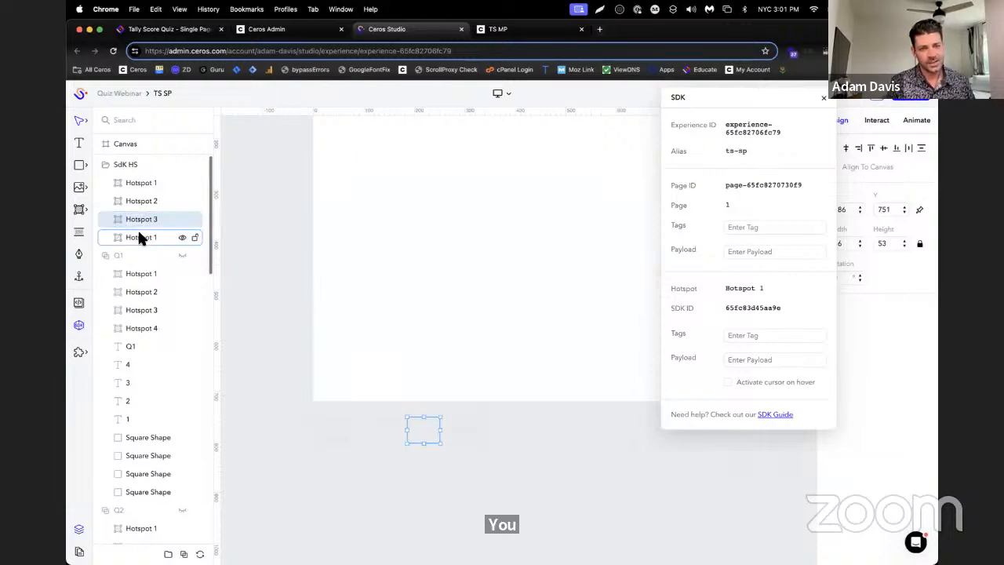
Rename the fourth hotspot in the SdK HS folder as Hotspot 4
click(141, 235)
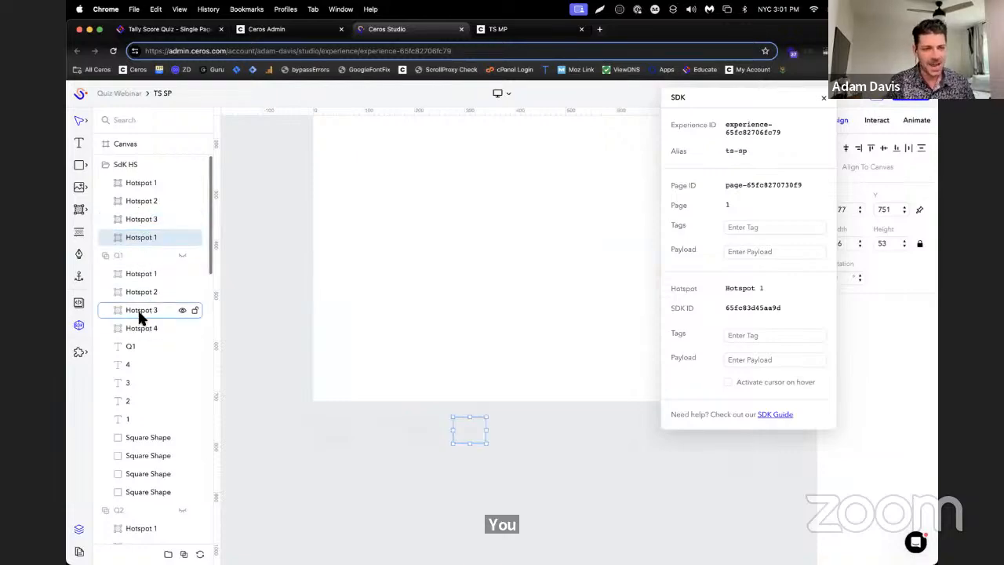
double_click(157, 237)
key(Right)
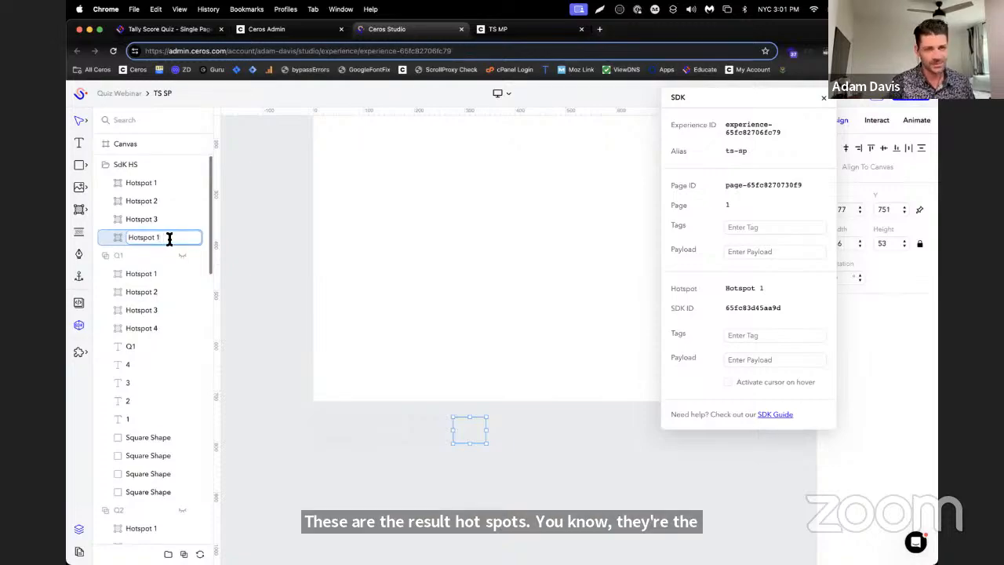
text(4)
key(Return)
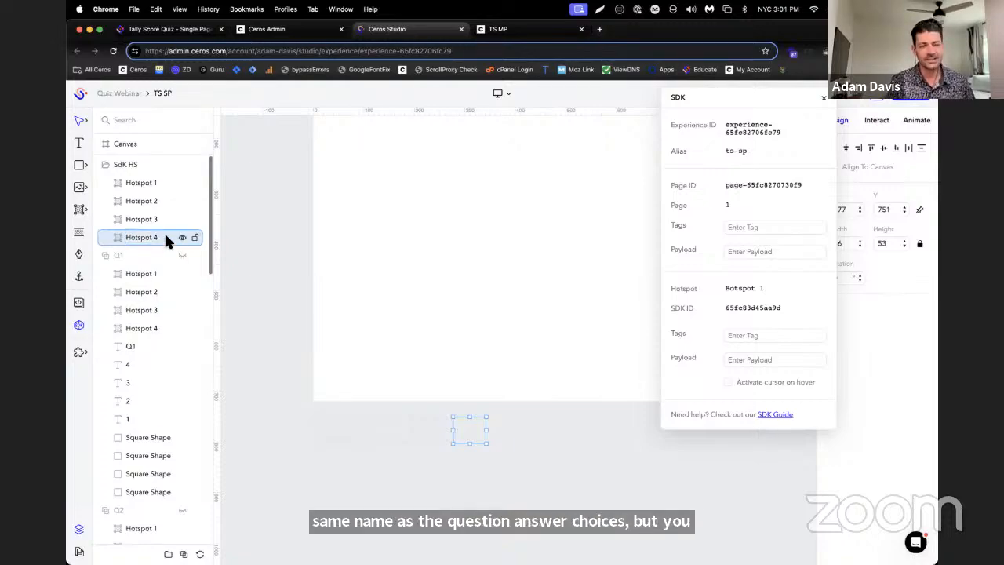
Select all four hotspots in the SdK HS folder and add the shared SDK tag results to them
click(159, 182)
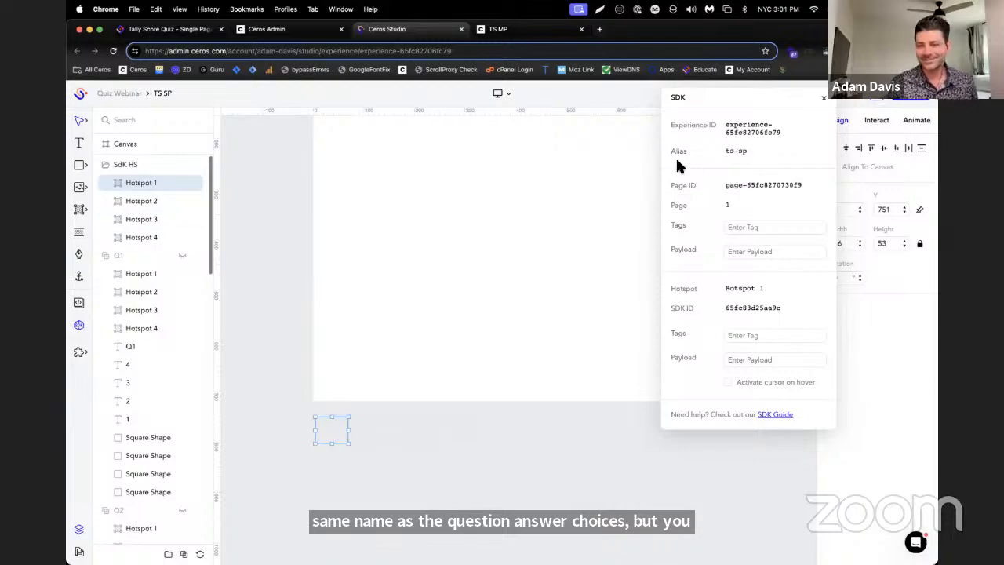
drag(720, 100, 670, 93)
click(724, 328)
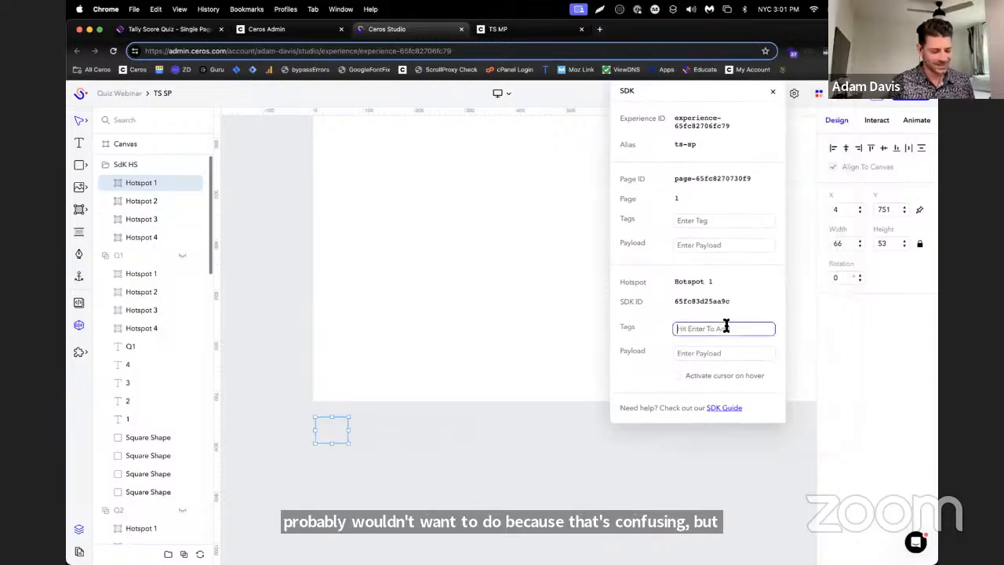
text(res)
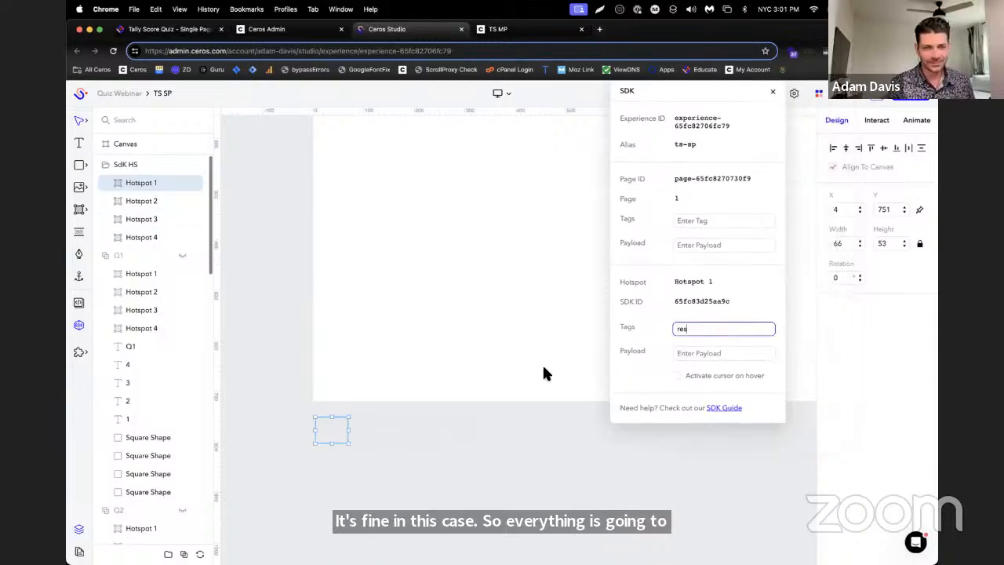
shift+click(143, 235)
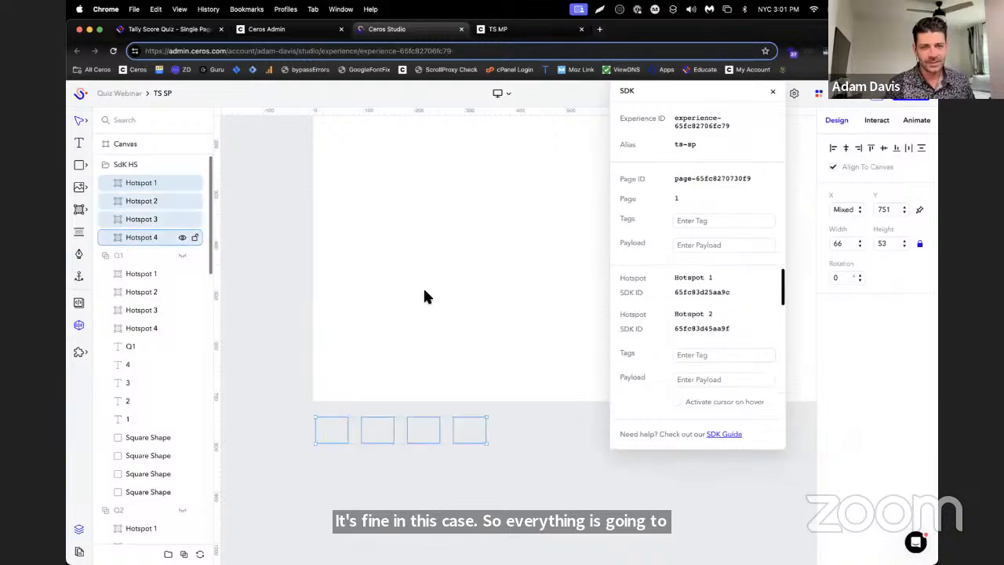
click(739, 356)
text(resu)
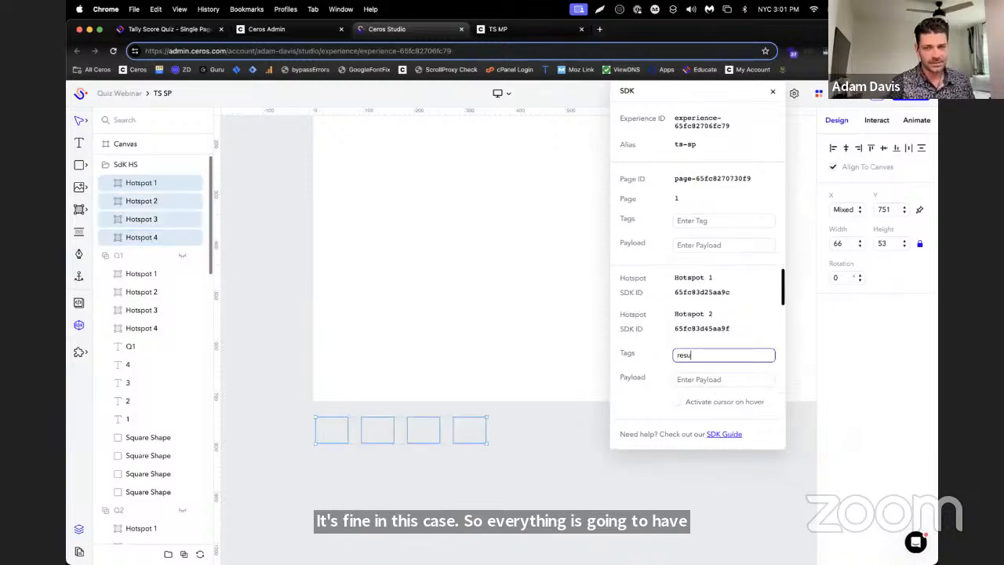
text(lts)
key(Return)
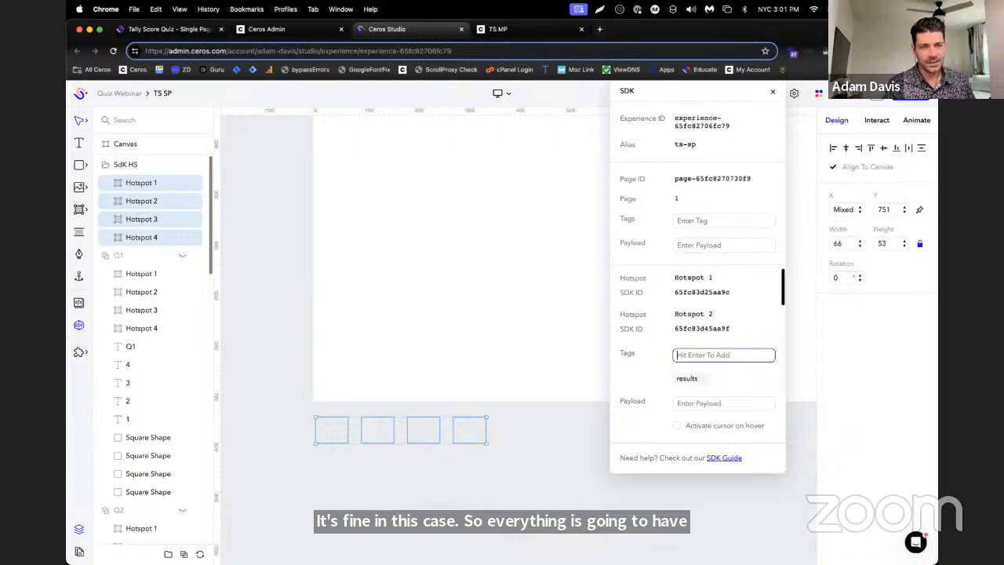
Add the SDK tag result1 to Hotspot 1 in the SdK HS folder, copying the word result for reuse
click(162, 180)
click(711, 330)
text(result)
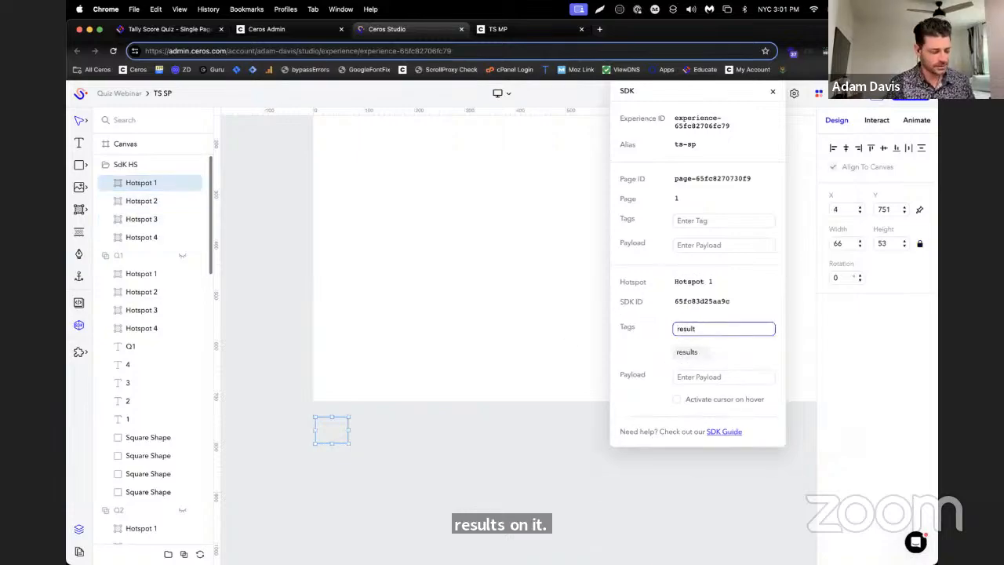
double_click(725, 329)
key(super+c)
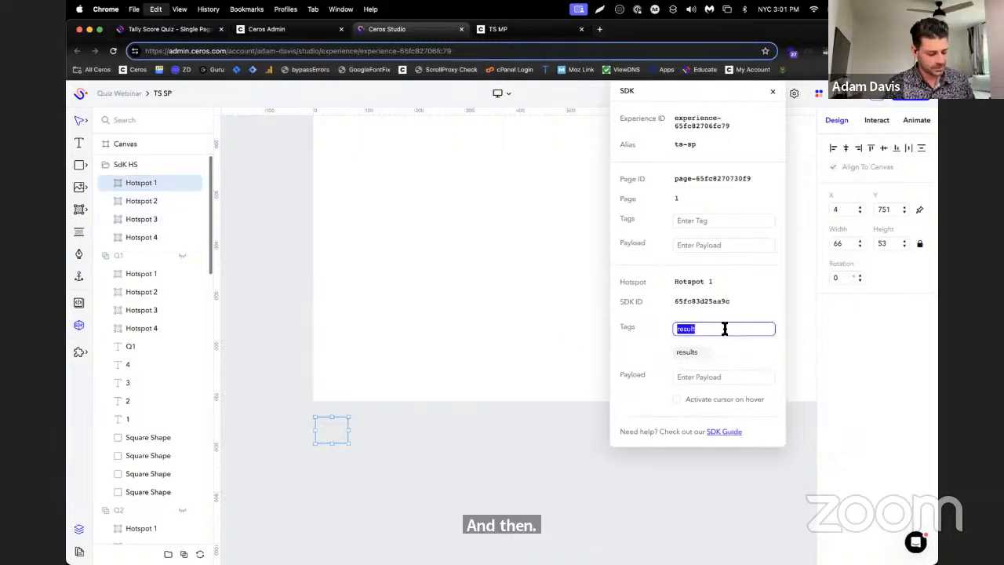
key(Right)
key(Return)
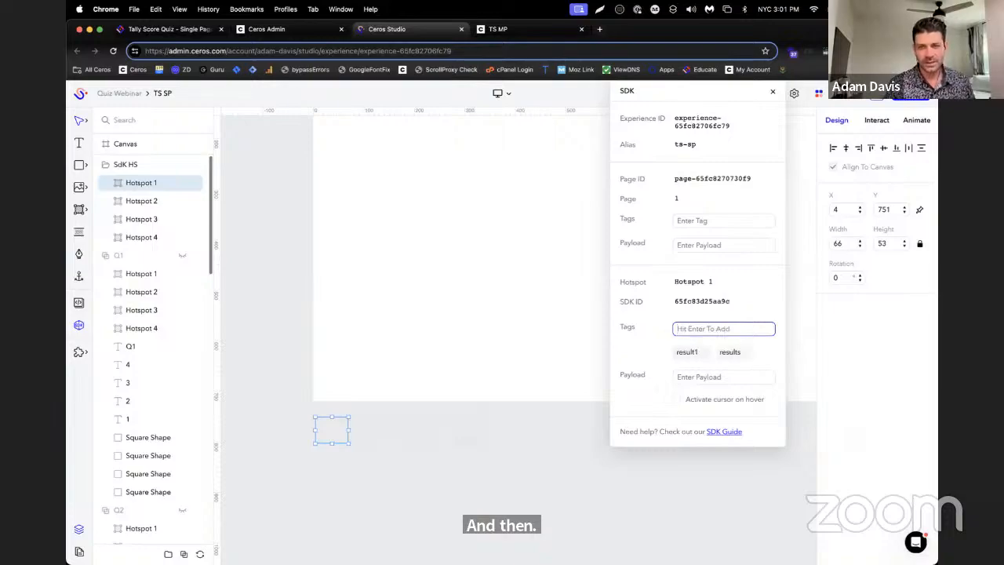
Add the SDK tag result2 to Hotspot 2 in the SdK HS folder
click(140, 201)
click(711, 328)
key(super+v)
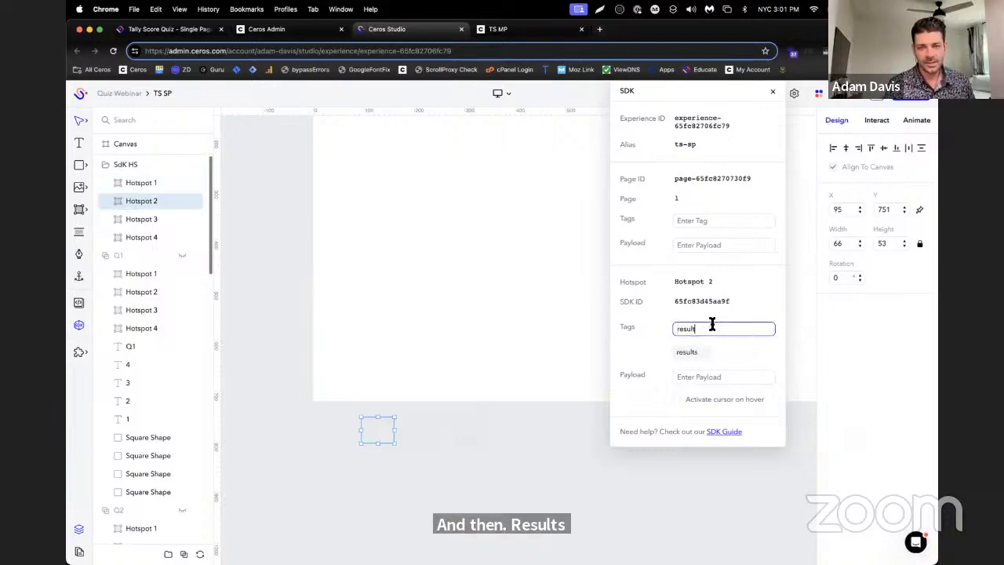
text(2)
key(Return)
Add the SDK tag result3 to Hotspot 3 in the SdK HS folder
click(140, 219)
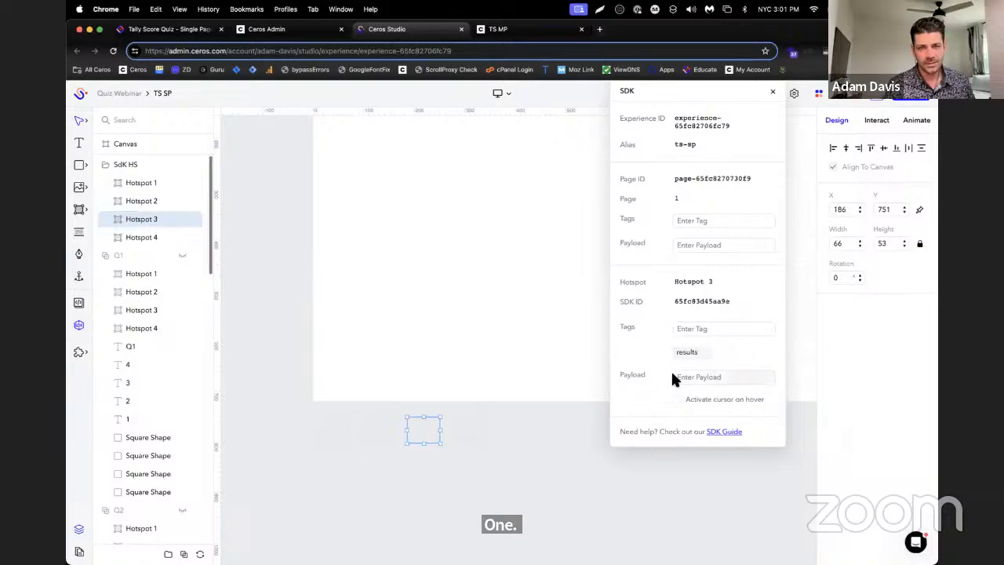
click(695, 330)
key(super+v)
text(3)
key(Return)
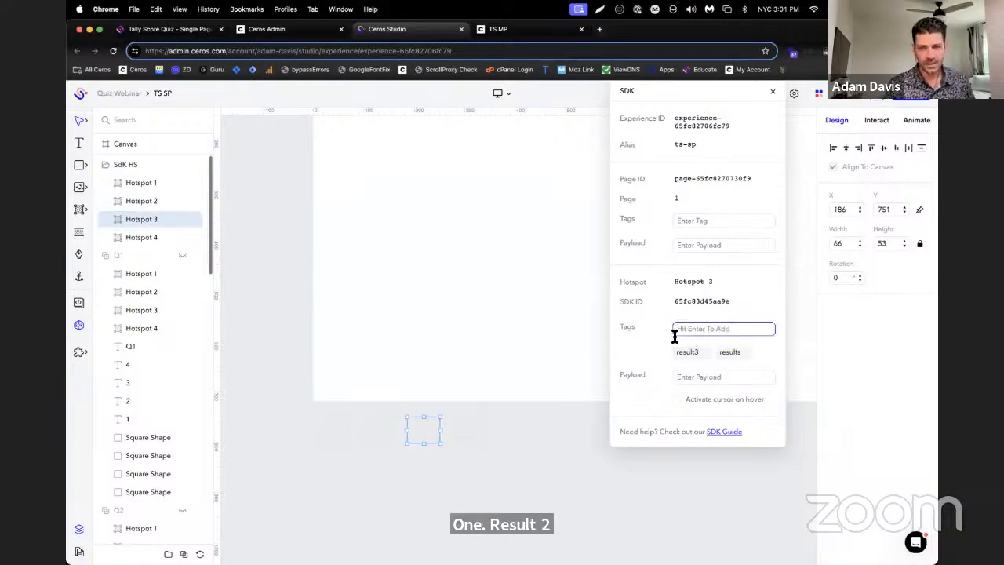
Add the SDK tag result4 to Hotspot 4 in the SdK HS folder
click(133, 236)
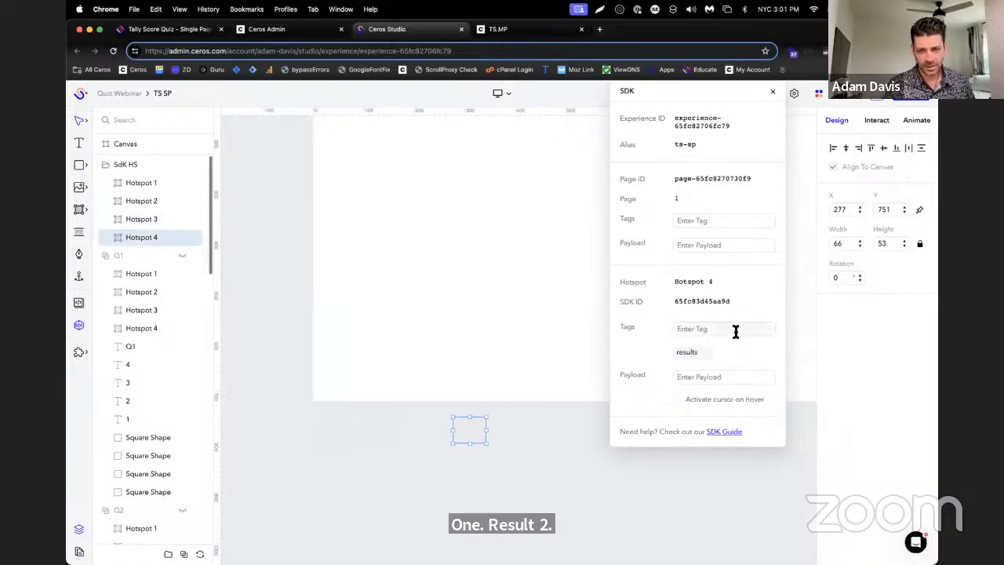
click(736, 330)
key(super+v)
text(4)
key(Return)
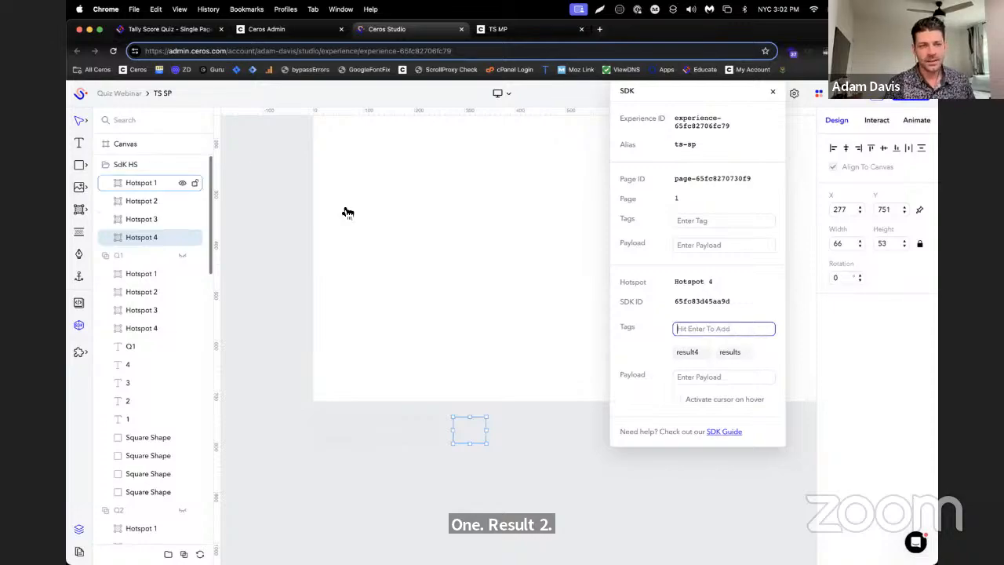
Give Hotspot 1 in the SdK HS folder a click interaction that shows group R1, and save it
click(142, 183)
click(877, 124)
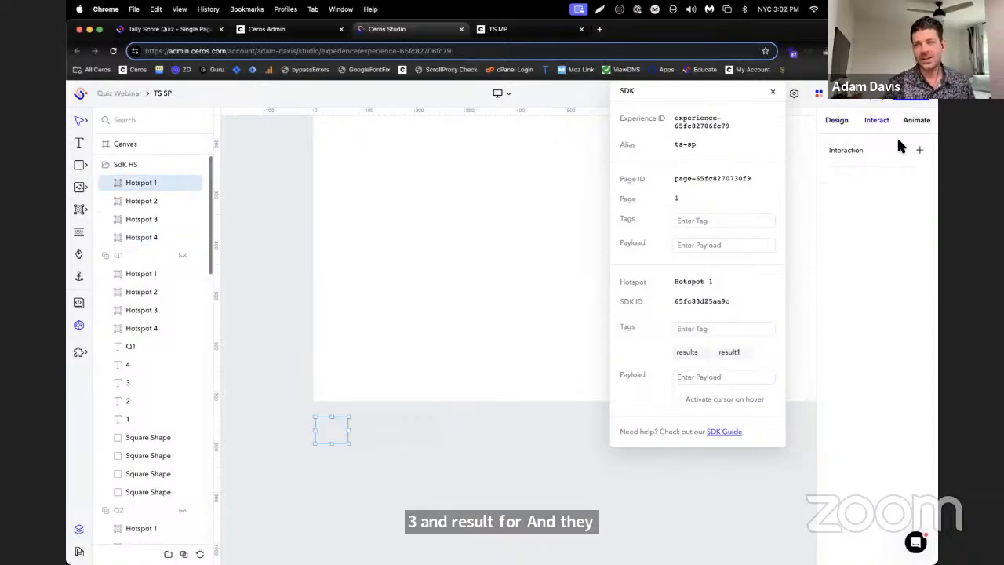
click(918, 151)
scroll(882, 324, down, 1)
click(873, 317)
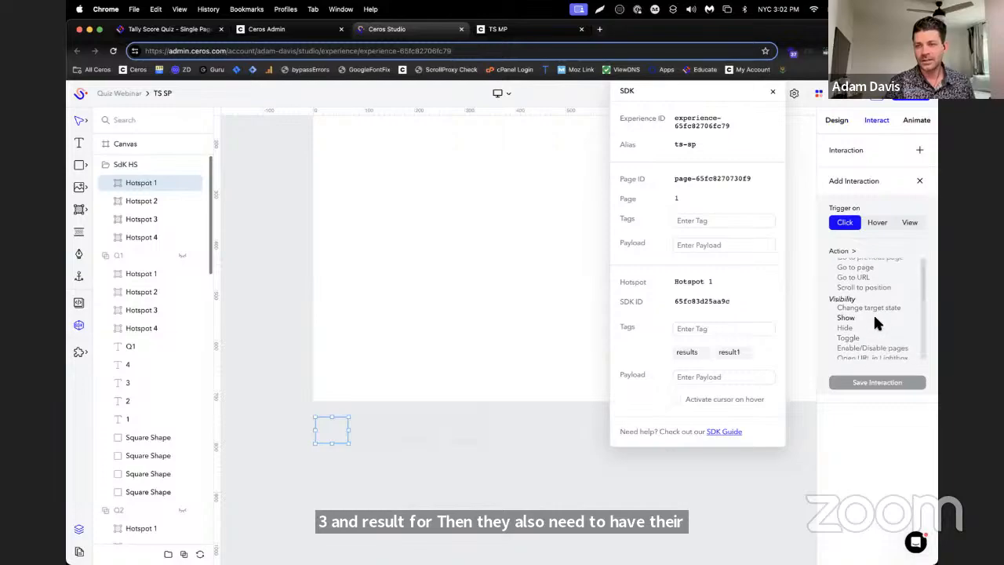
scroll(911, 431, down, 2)
click(894, 424)
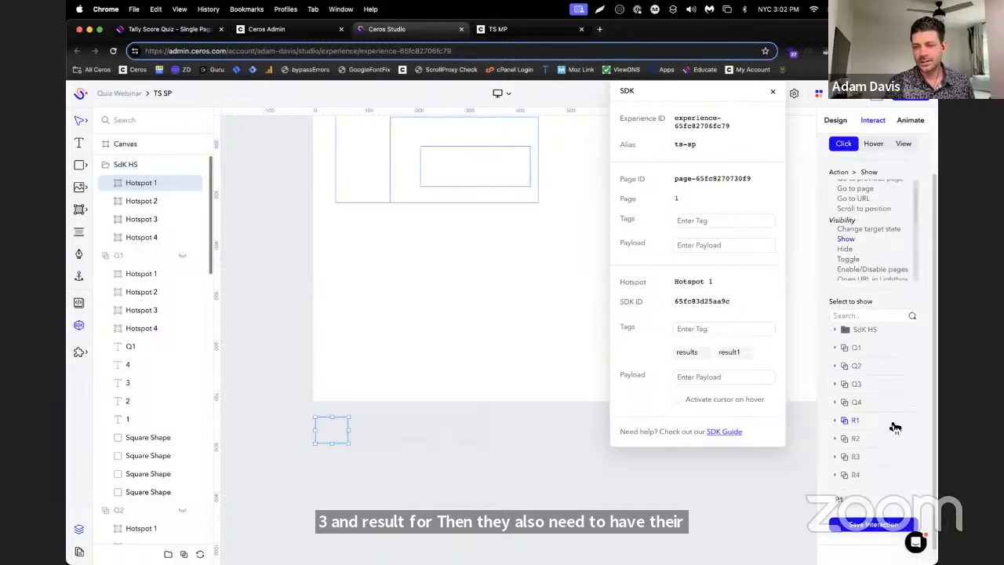
click(905, 526)
Give Hotspot 2 in the SdK HS folder a click interaction that shows group R2, and save it
click(157, 203)
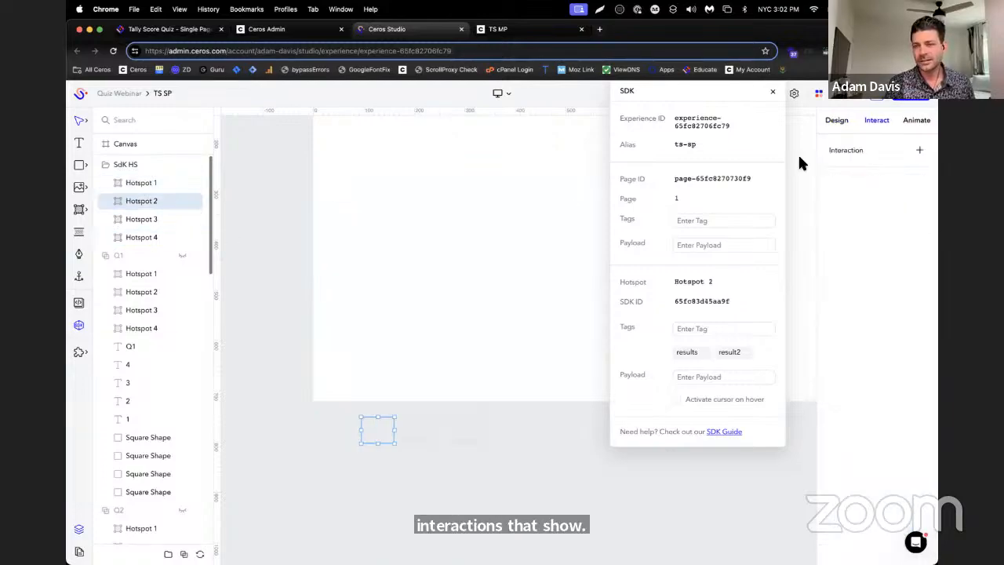
click(918, 150)
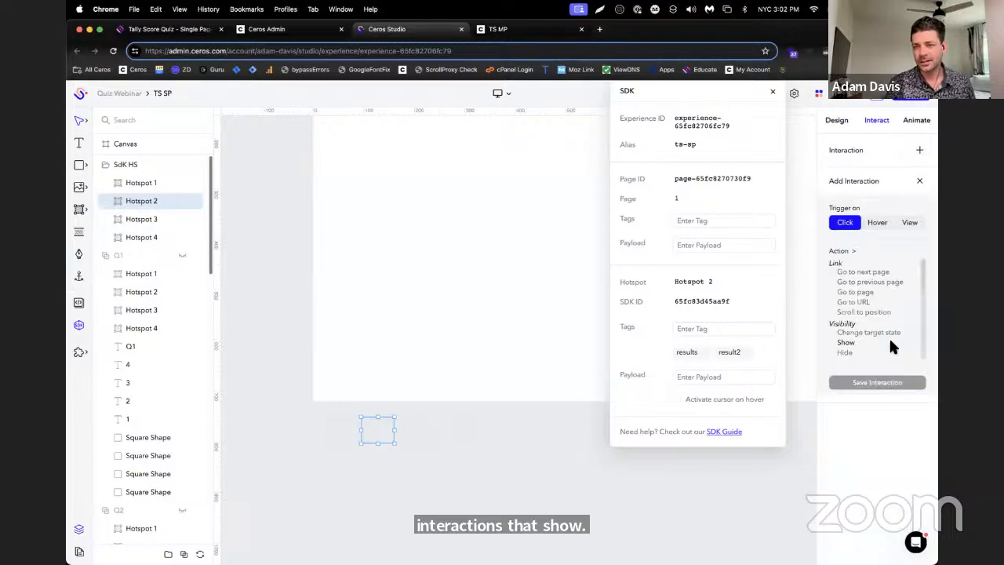
click(847, 343)
scroll(900, 502, down, 2)
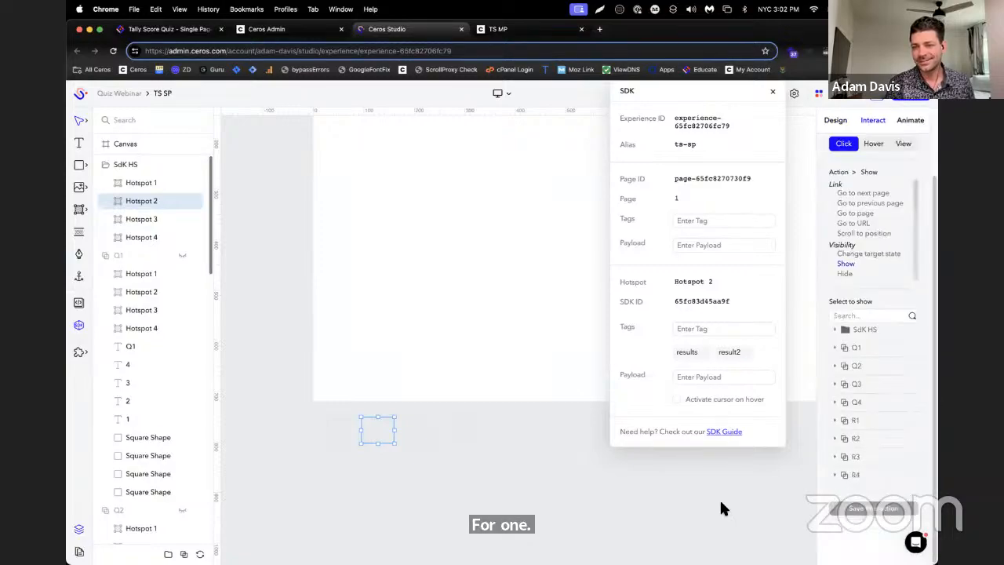
click(904, 441)
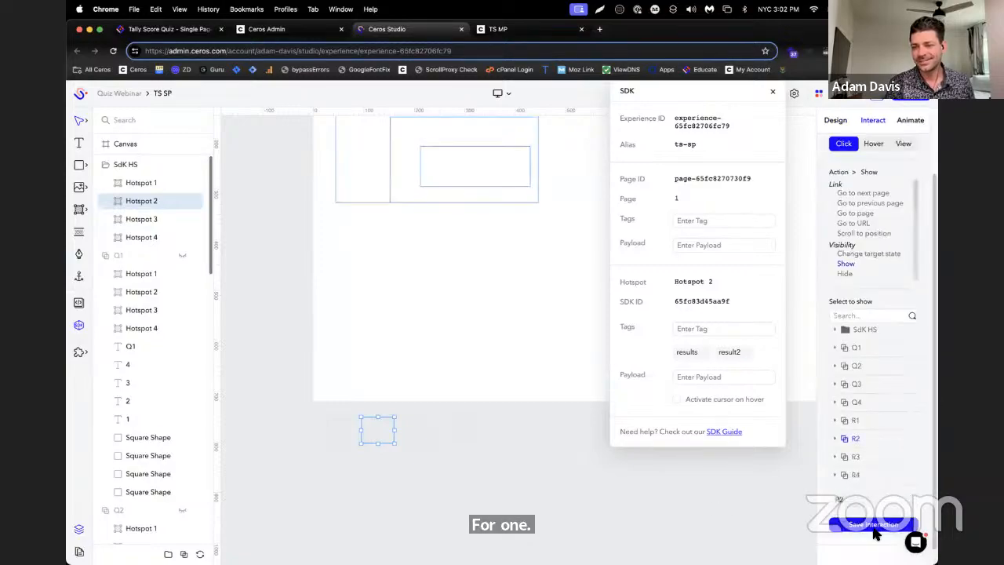
Give Hotspot 3 in the SdK HS folder a click interaction that shows group R3, and save it
click(200, 219)
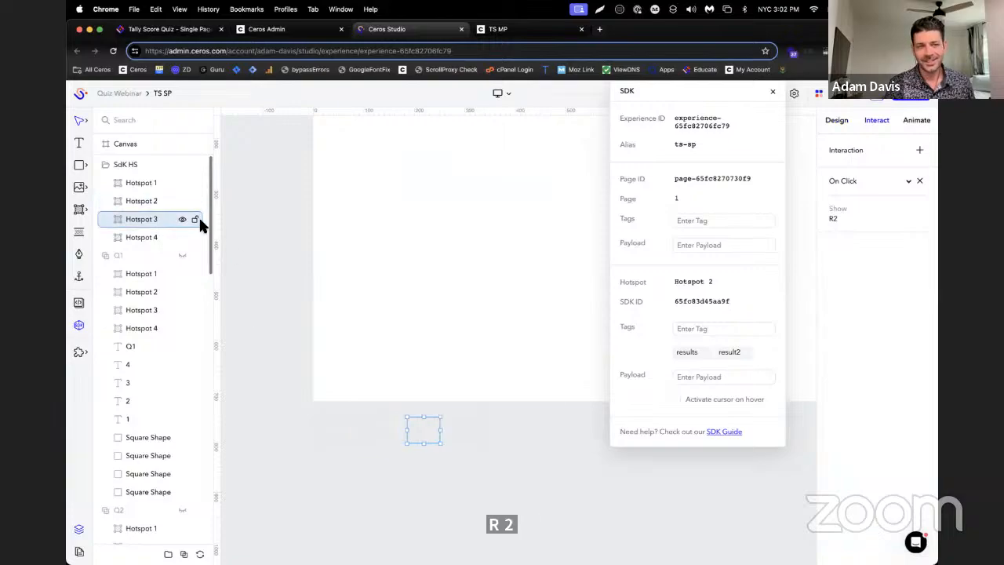
click(918, 150)
scroll(862, 290, down, 5)
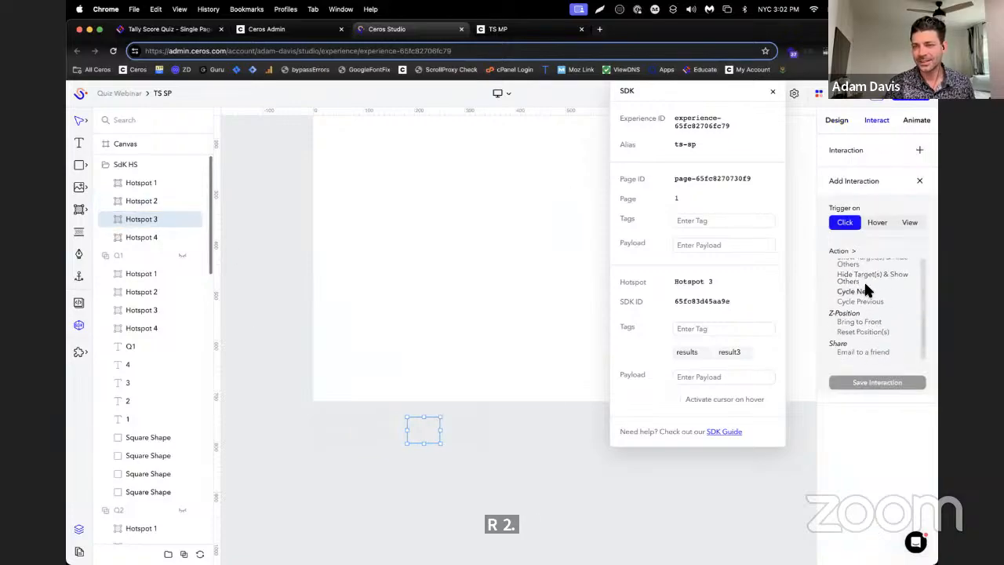
scroll(865, 285, down, 2)
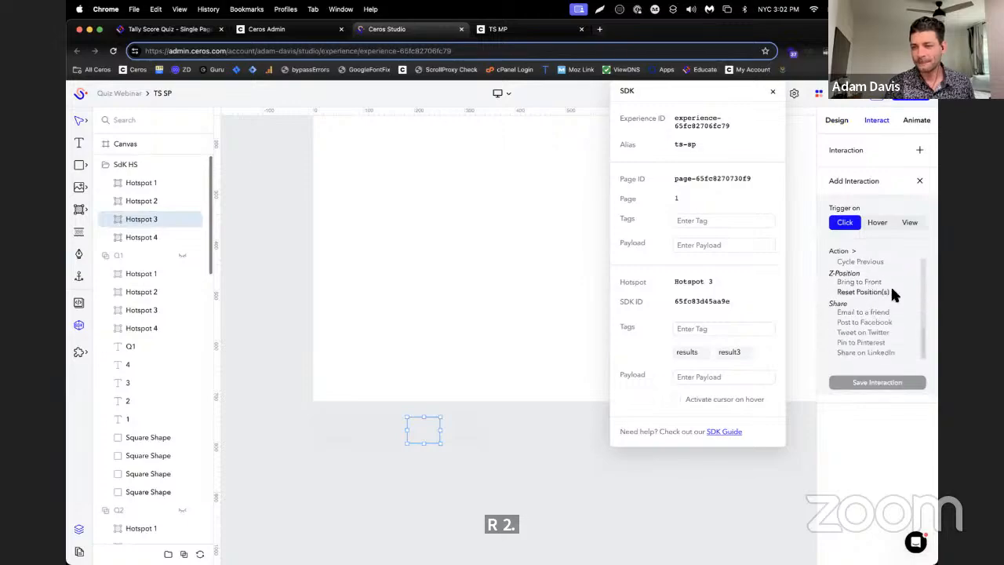
scroll(886, 289, up, 5)
click(863, 341)
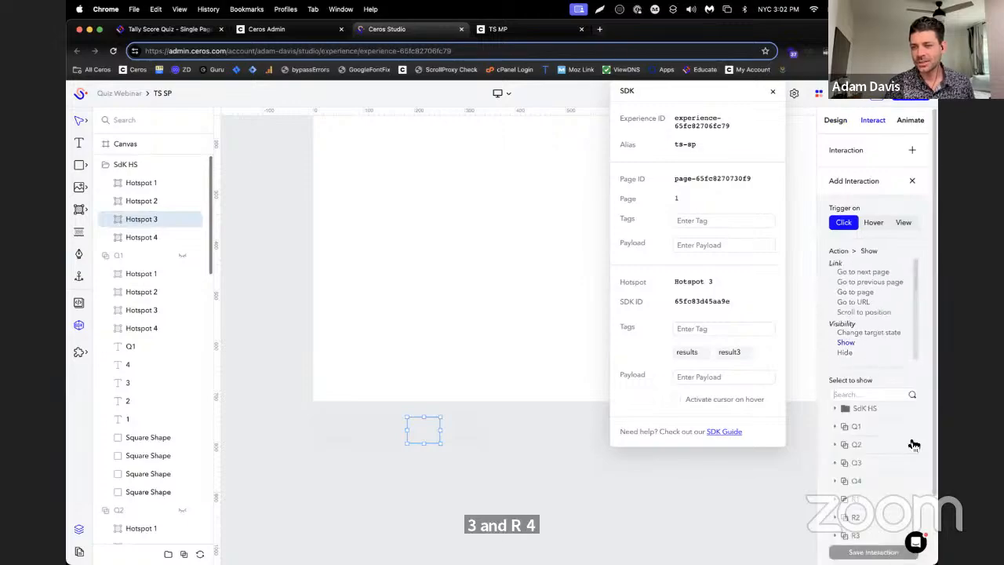
scroll(913, 455, down, 1)
click(873, 510)
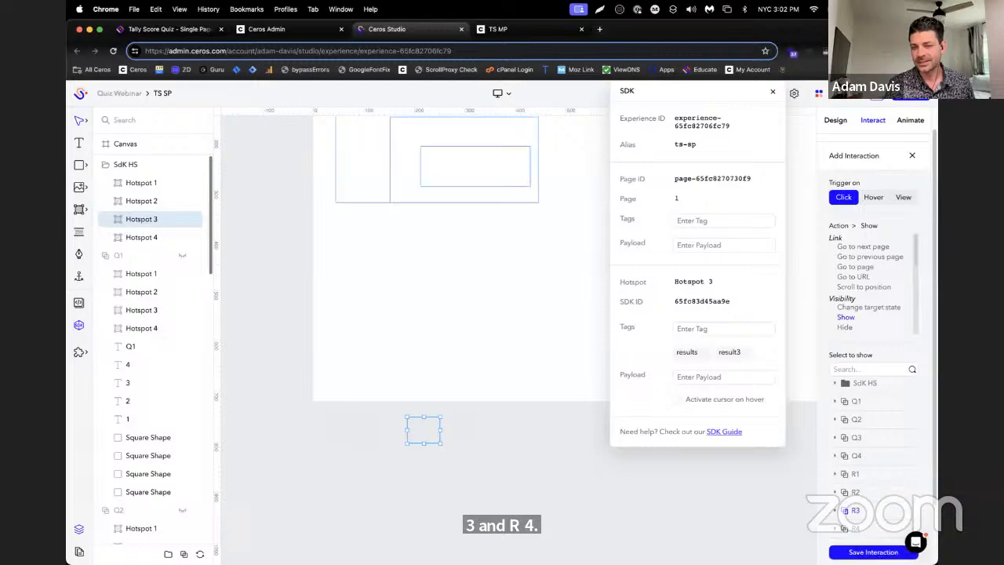
click(873, 552)
Give Hotspot 4 in the SdK HS folder a click interaction that shows group R4, and save it
click(164, 243)
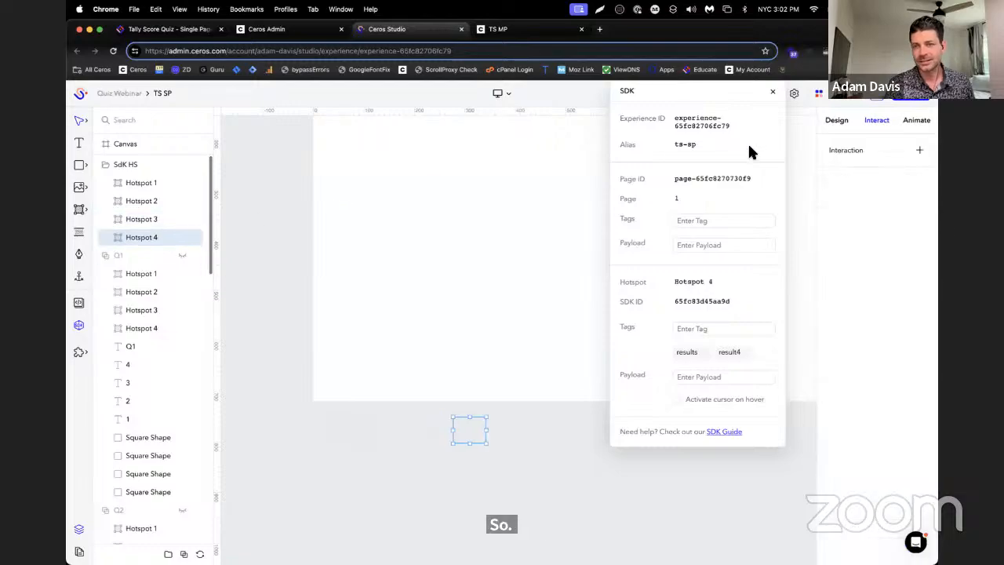
click(920, 151)
click(863, 343)
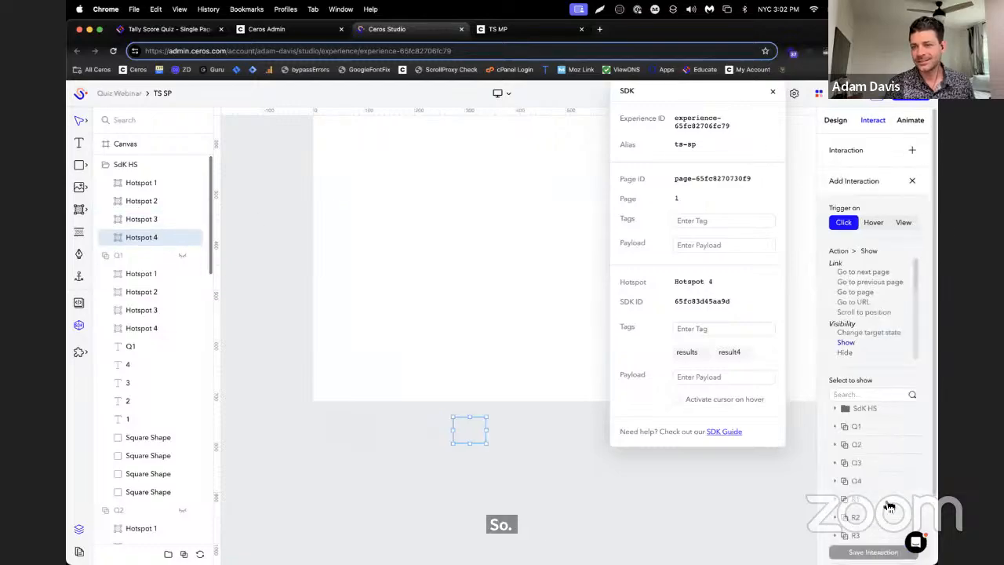
scroll(917, 504, down, 2)
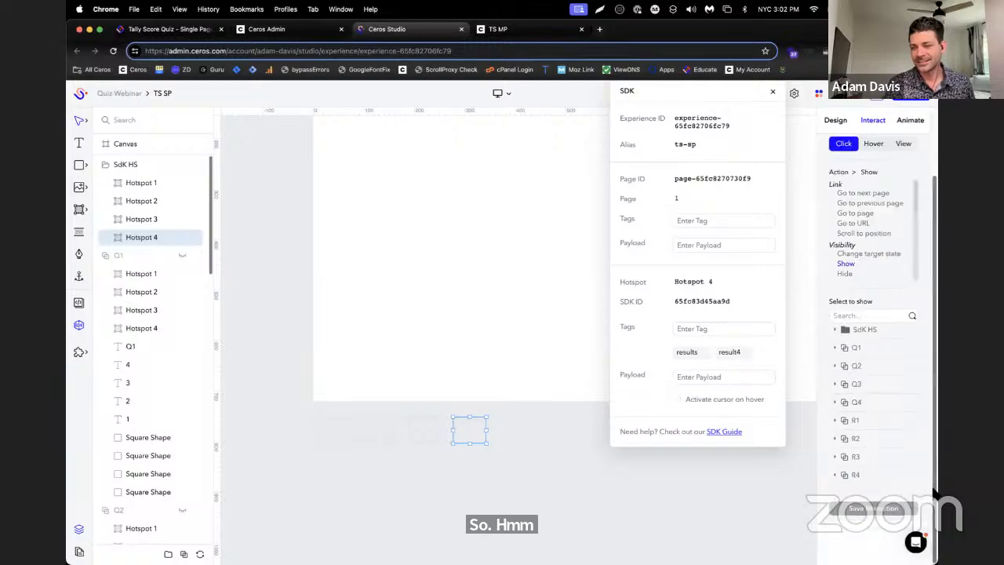
click(879, 487)
click(869, 524)
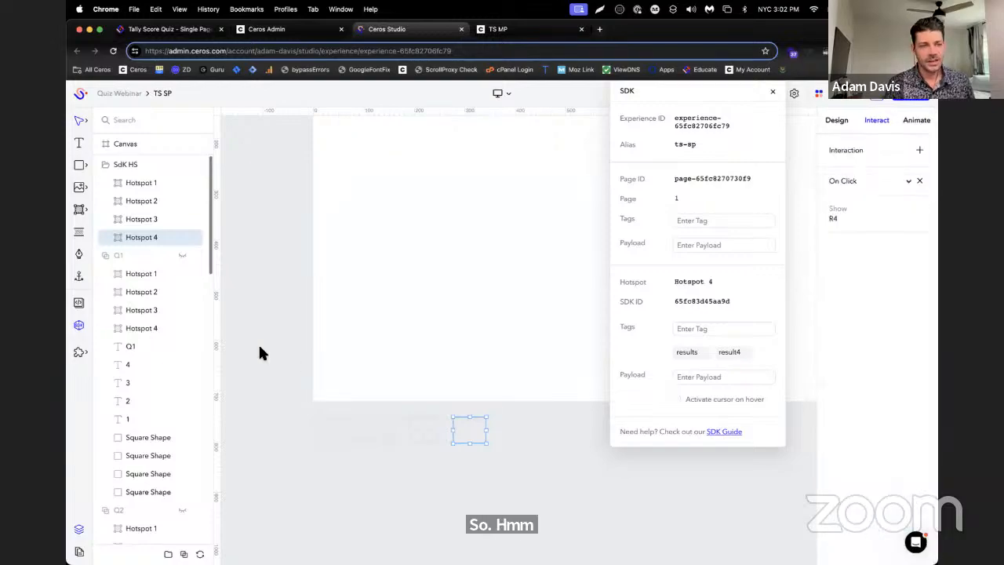
Check the reset hotspot in group R4 and expand groups R1, R2 and R3 in the layer list
scroll(432, 449, up, 3)
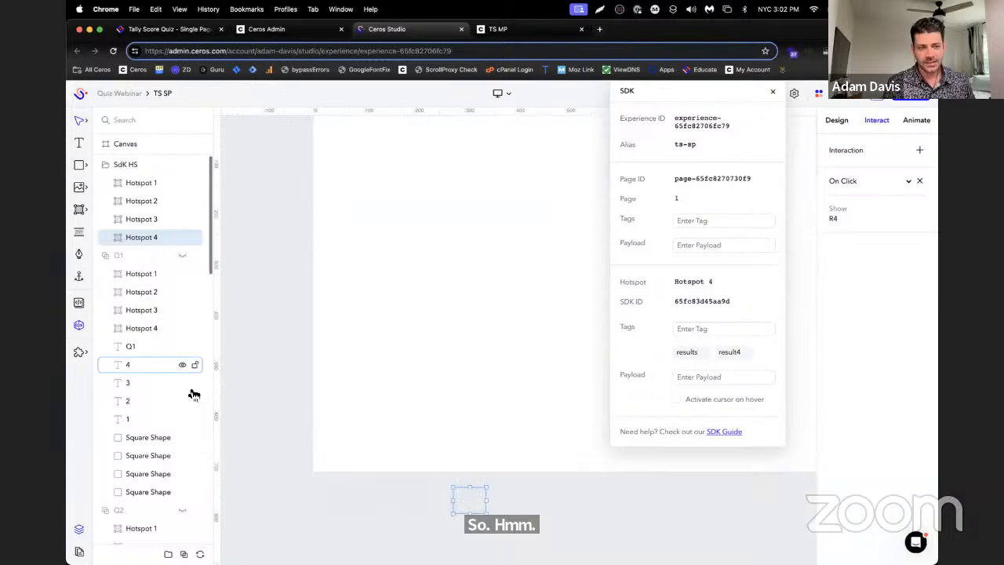
scroll(150, 357, down, 10)
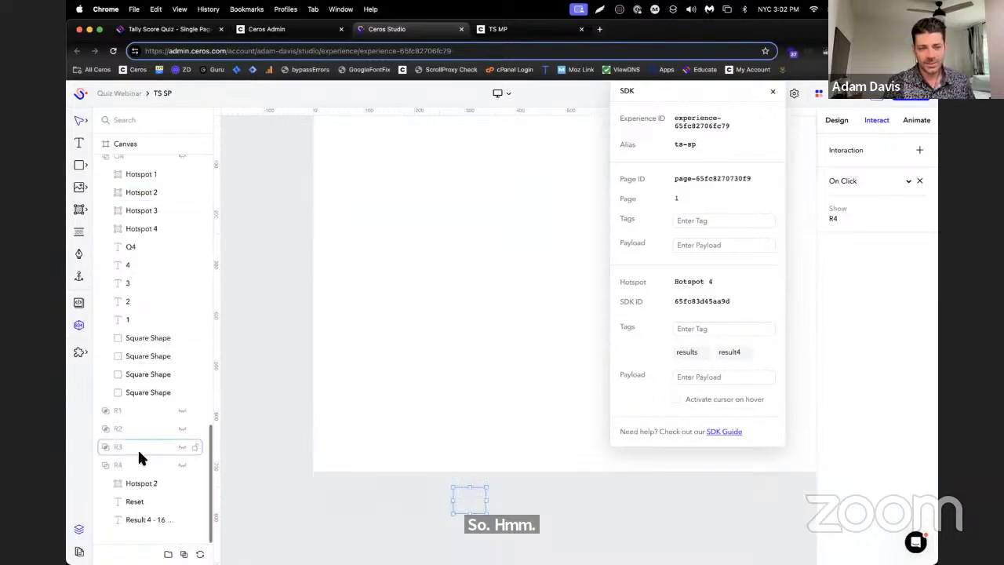
click(142, 484)
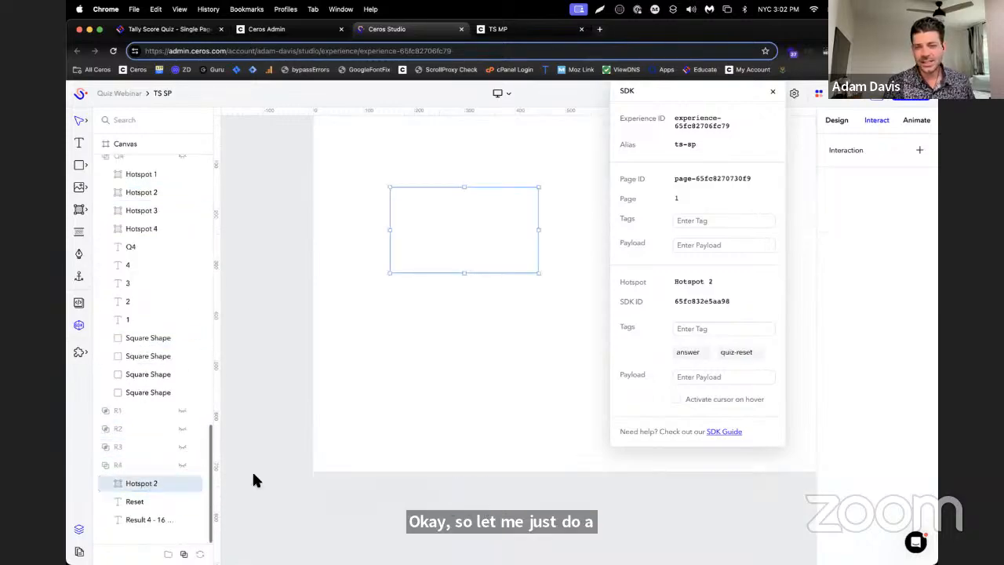
click(109, 447)
click(106, 411)
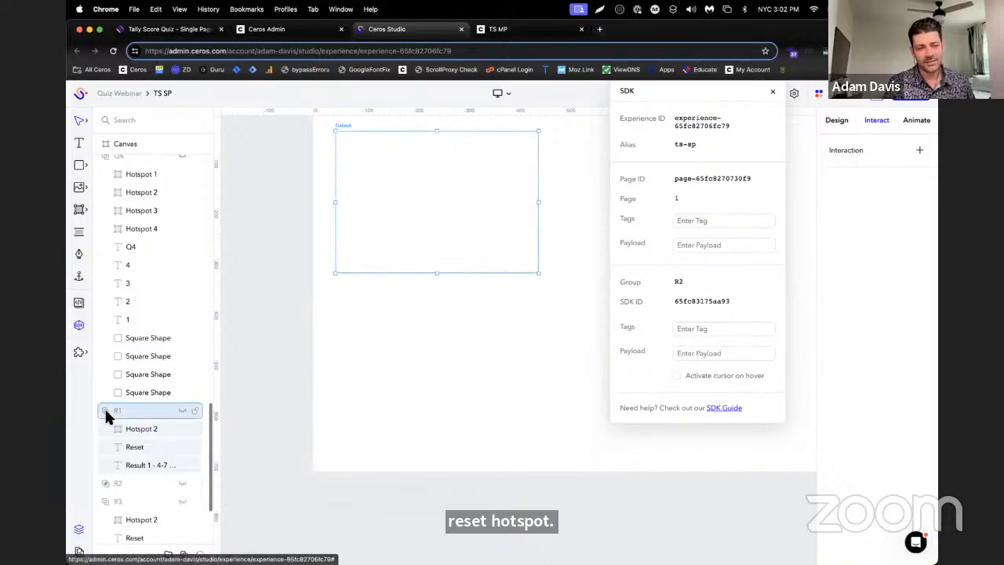
click(107, 483)
scroll(107, 482, down, 3)
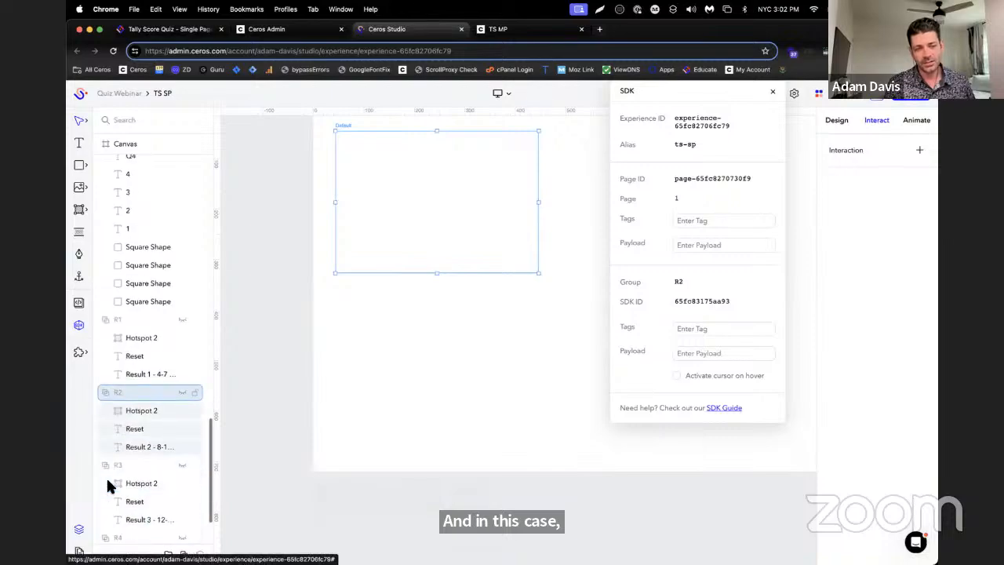
Give the reset hotspots in groups R1 to R4 a shared click interaction that shows group Q1, and save it
click(139, 274)
shift+click(142, 347)
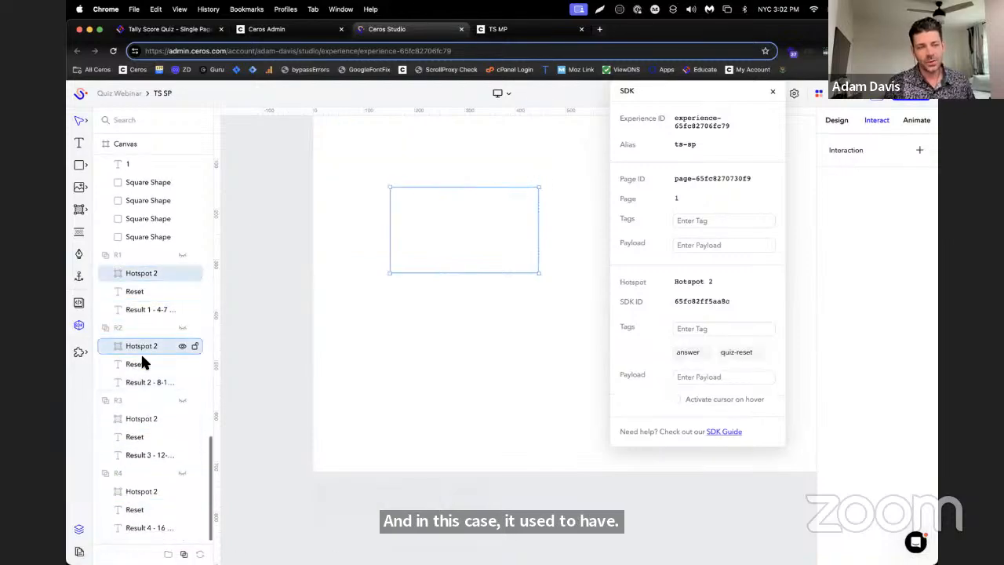
shift+click(144, 417)
shift+click(148, 488)
scroll(151, 476, down, 1)
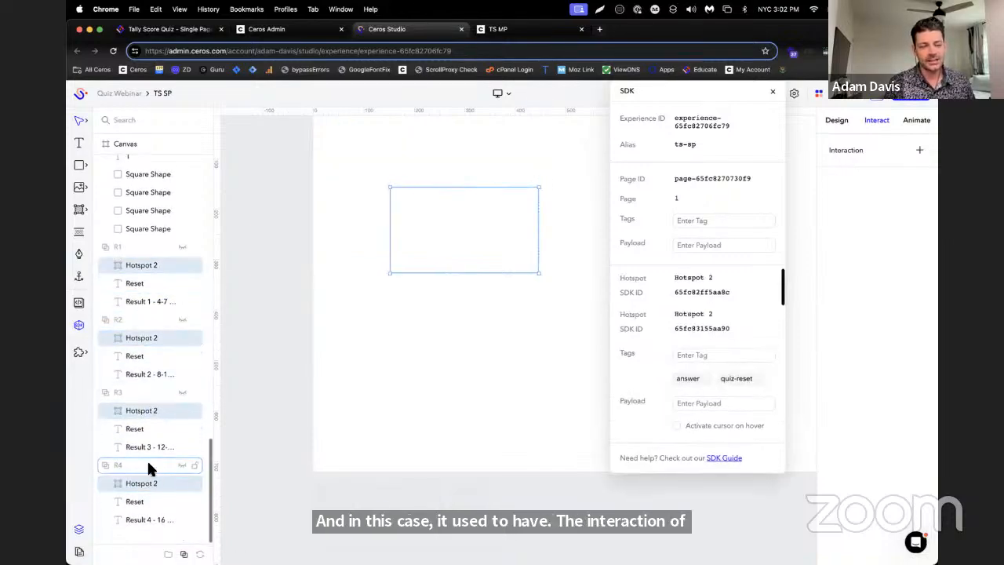
click(918, 150)
click(881, 344)
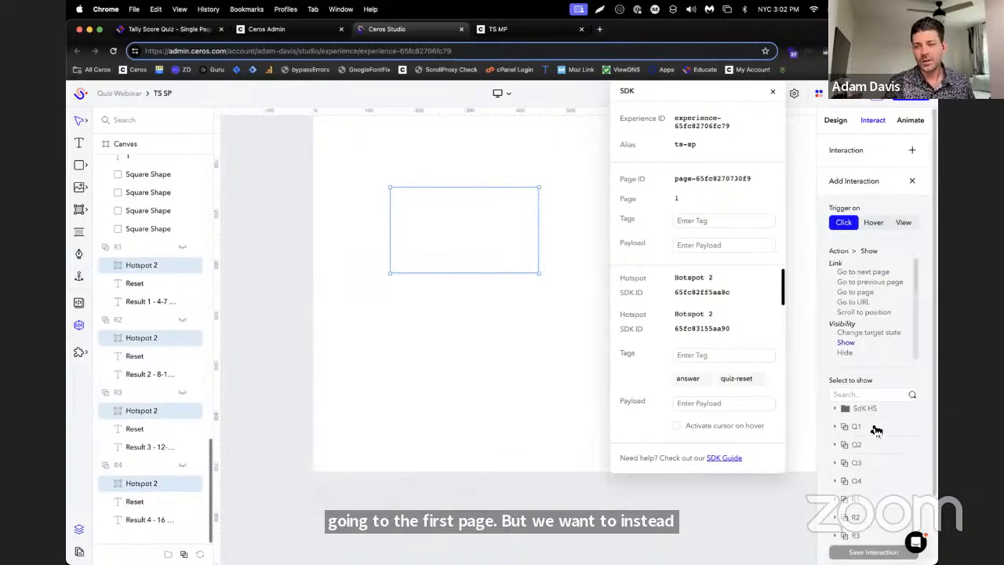
click(873, 551)
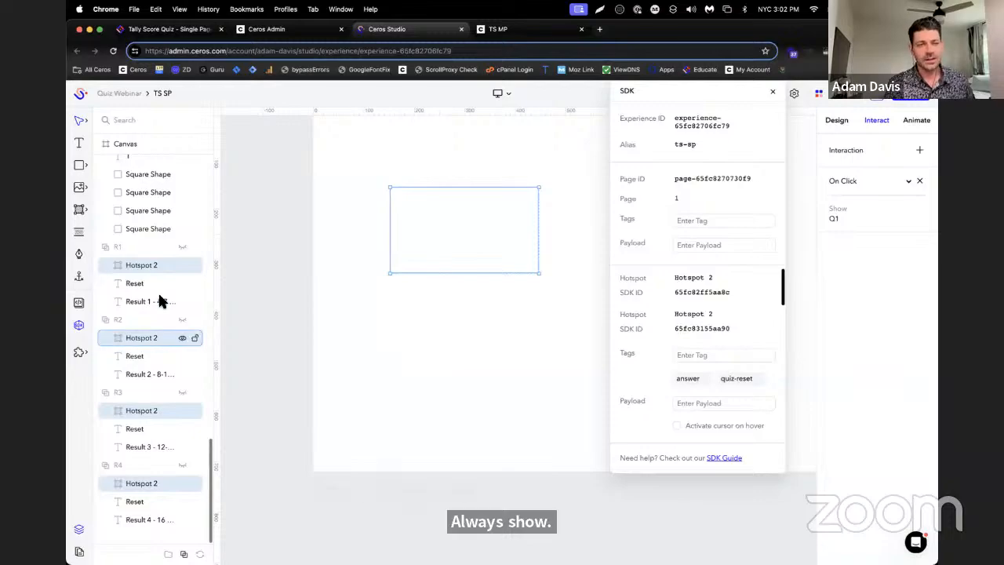
Add a click interaction that hides group R1 to the reset hotspot in R1, and save it
click(152, 266)
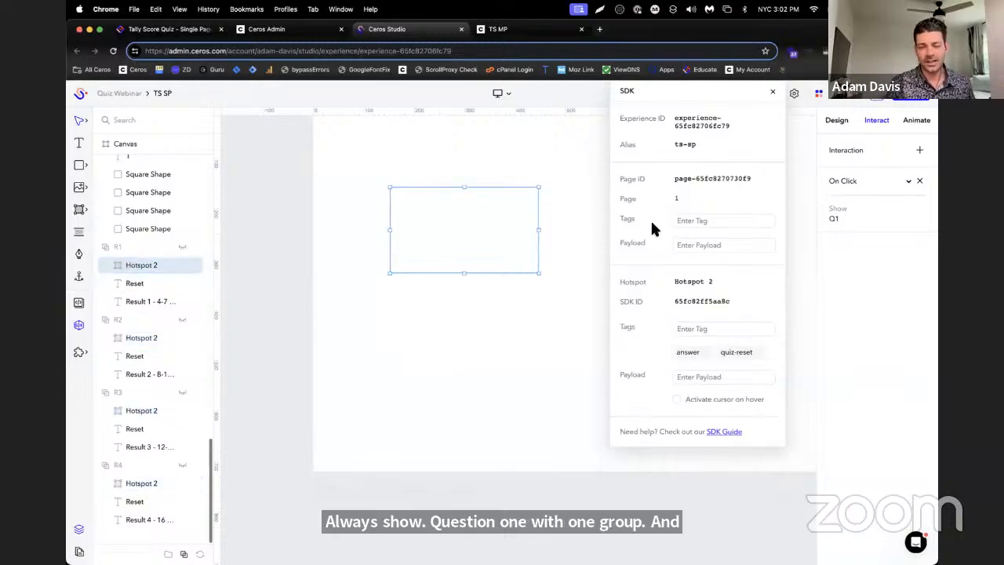
click(919, 151)
click(847, 353)
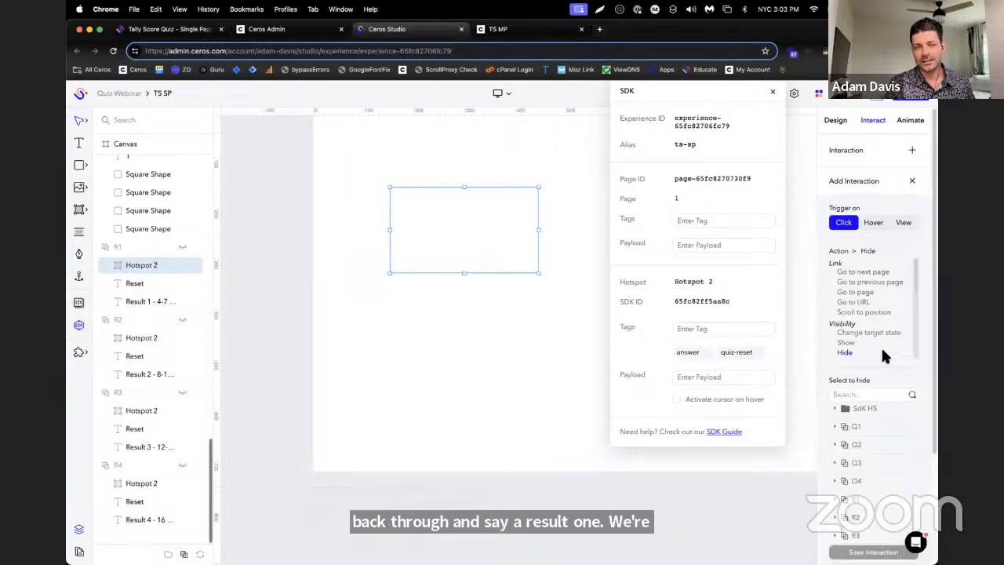
click(888, 504)
click(874, 552)
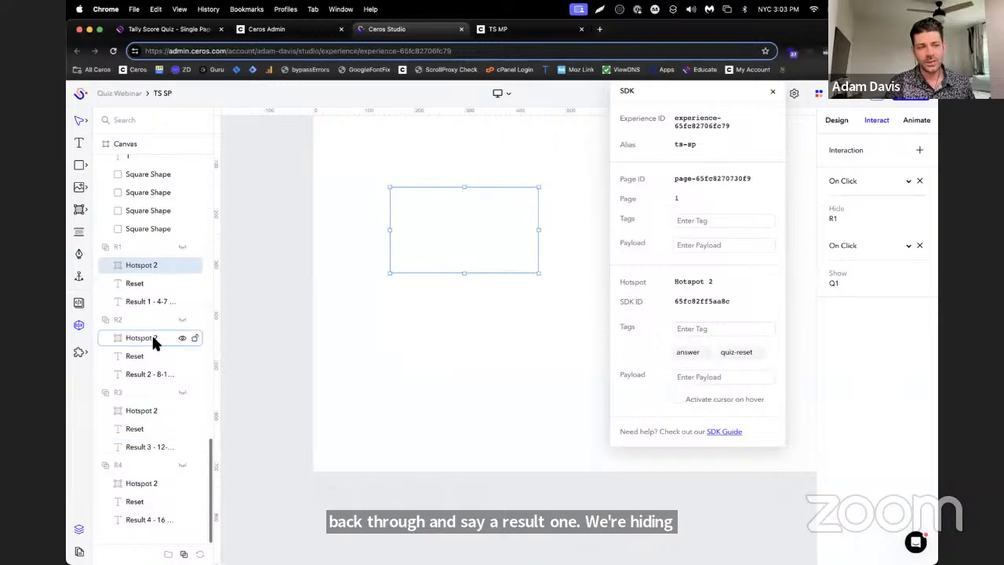
Add a click interaction that hides group R2 to the reset hotspot in R2, and save it
click(128, 342)
scroll(392, 253, up, 4)
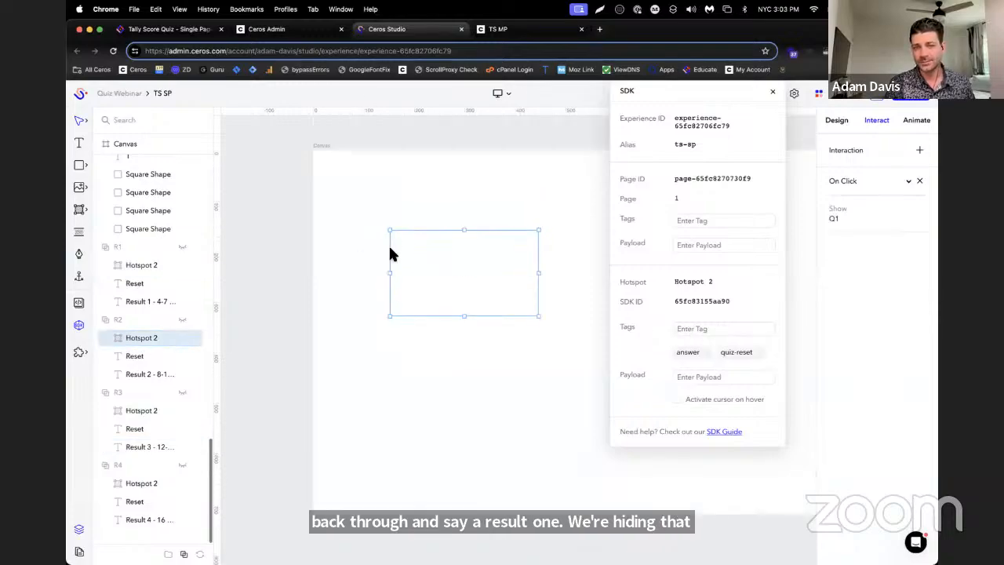
scroll(393, 251, down, 1)
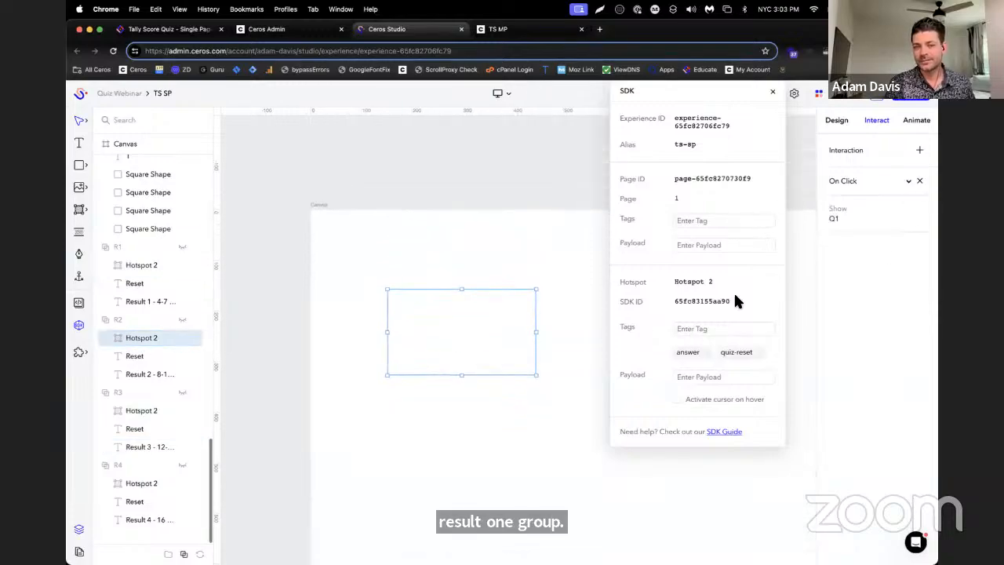
click(920, 148)
click(846, 352)
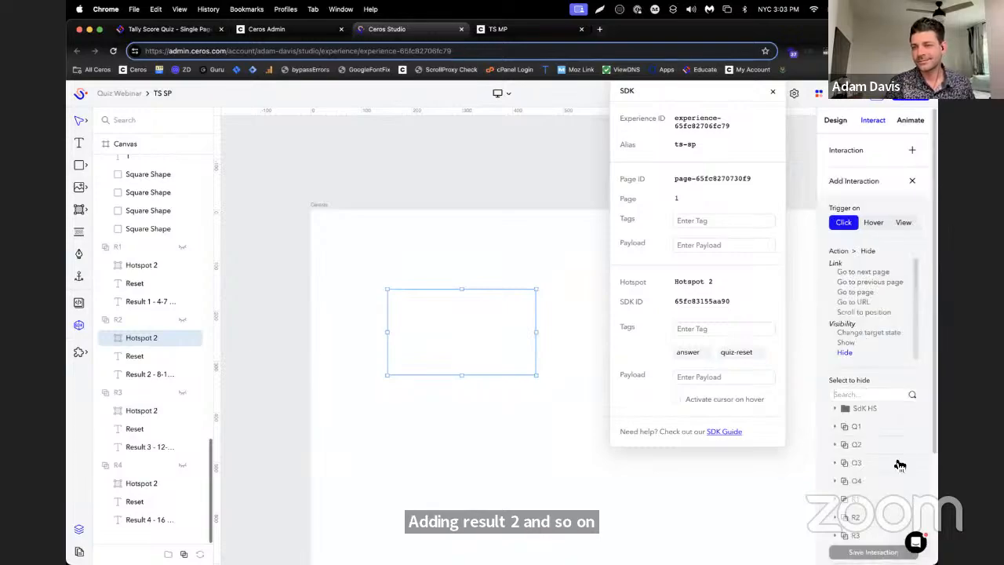
click(887, 517)
click(873, 551)
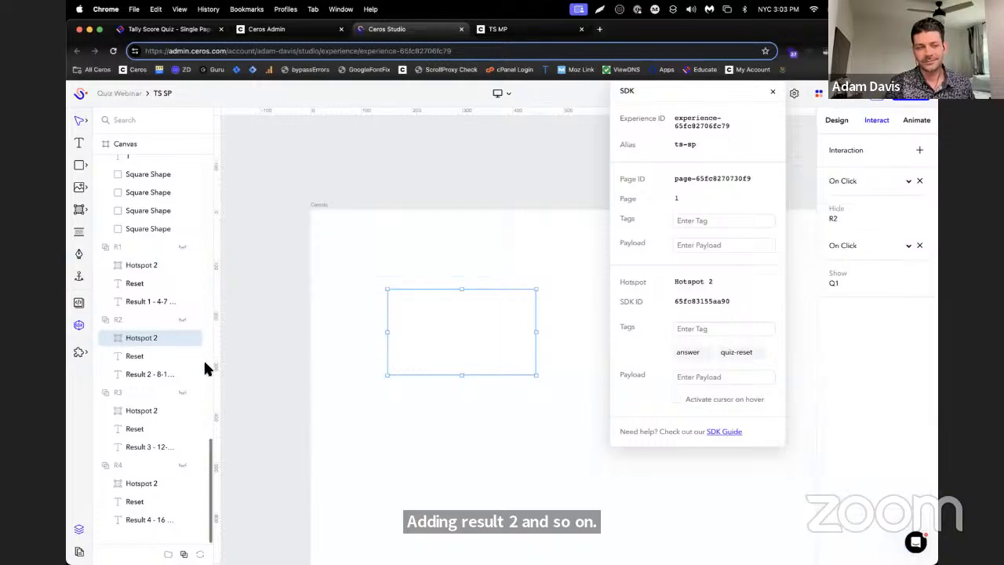
Add a click interaction that hides group R3 to the reset hotspot in R3, and save it
click(147, 410)
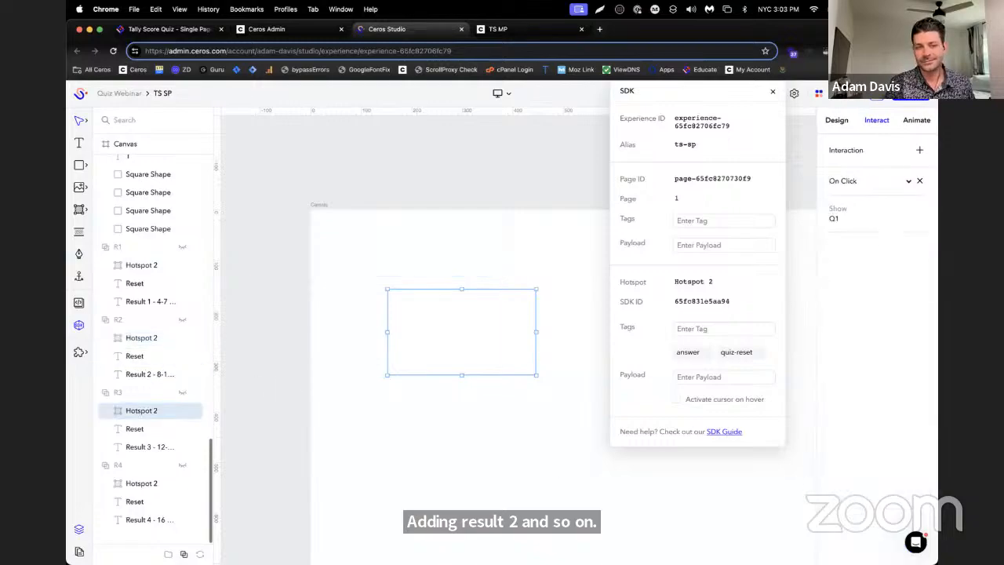
click(922, 151)
click(872, 352)
scroll(919, 416, down, 4)
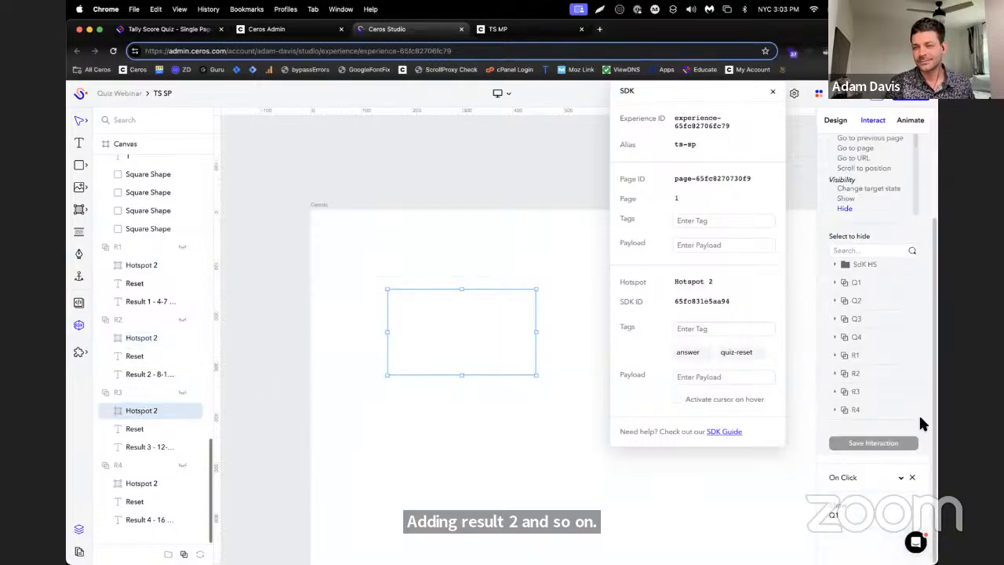
click(860, 375)
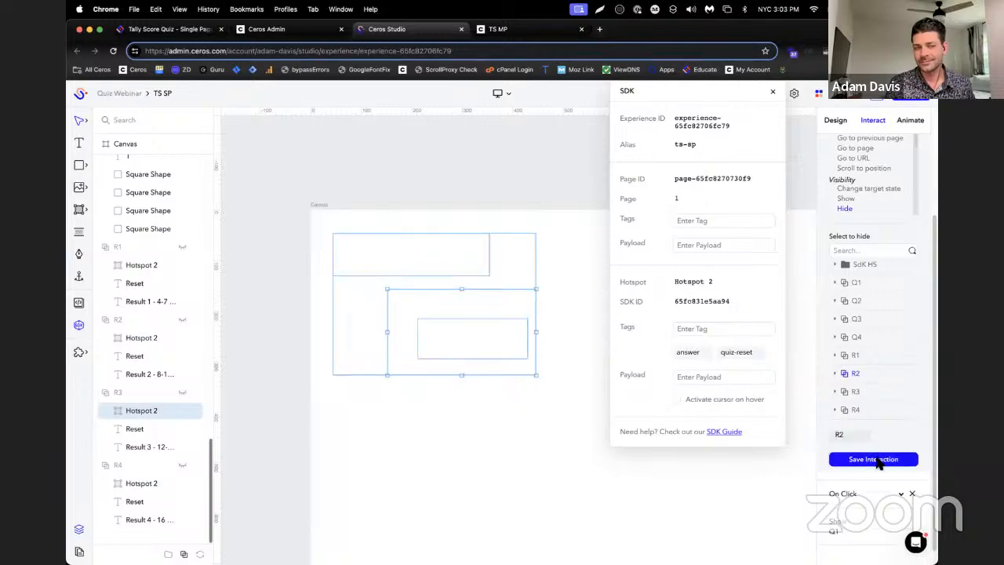
click(869, 393)
click(867, 460)
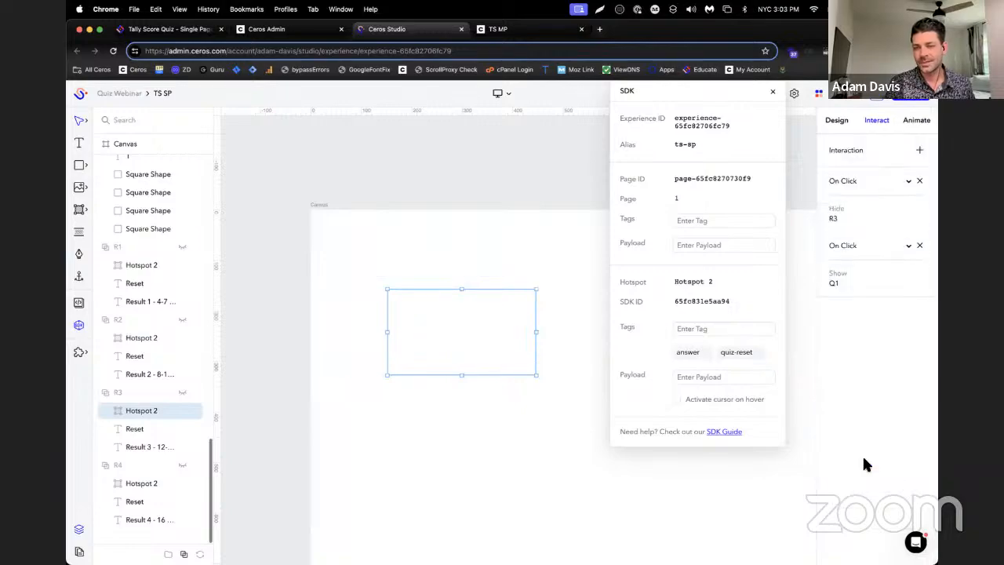
Add a click interaction that hides group R4 to the reset hotspot in R4, and save it
click(201, 482)
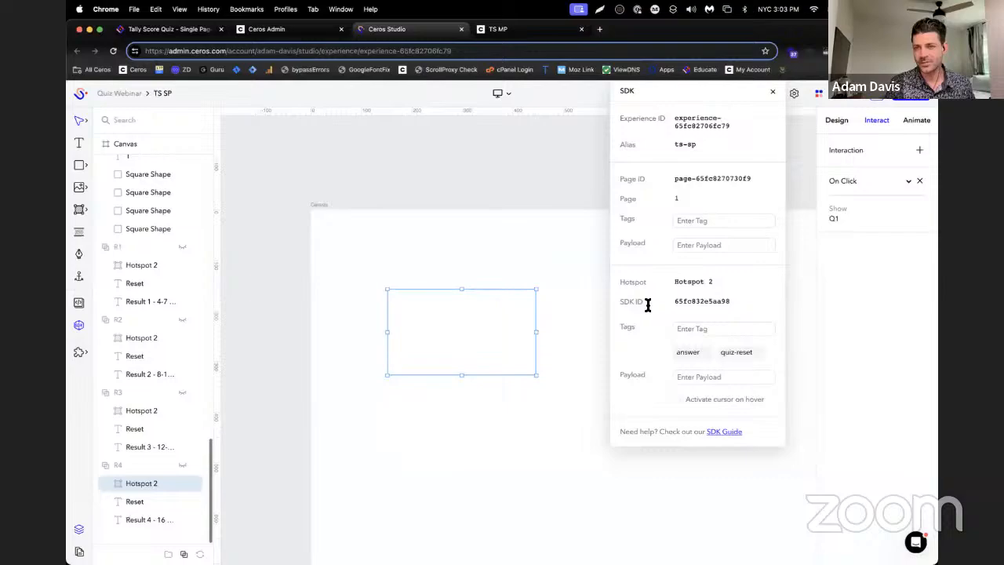
click(918, 150)
click(865, 352)
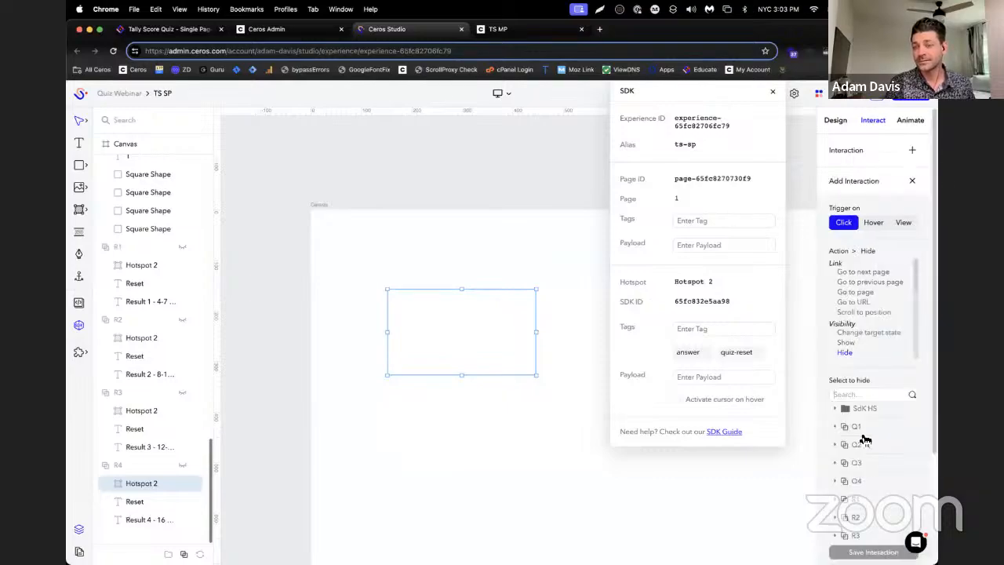
scroll(920, 506, down, 3)
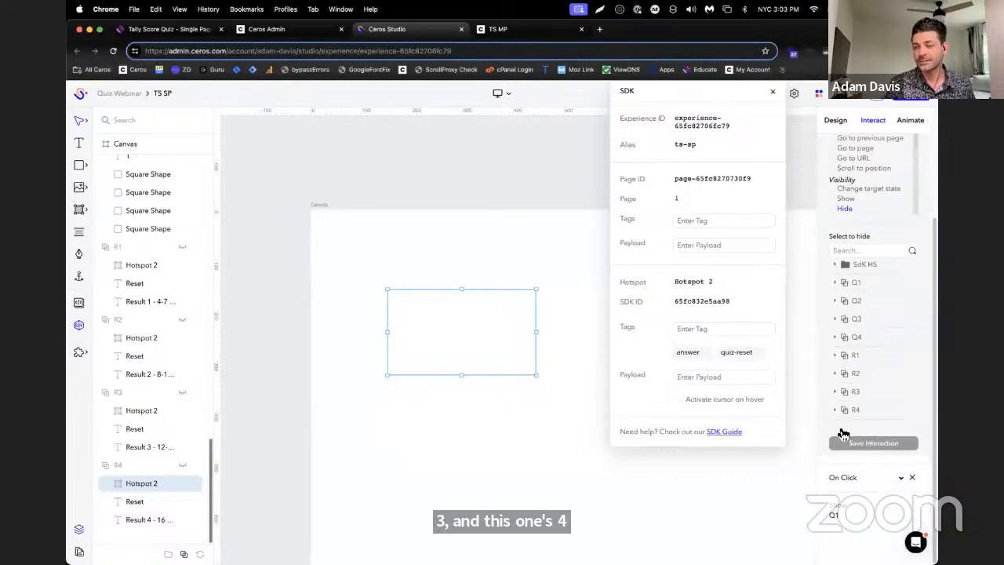
click(860, 413)
click(873, 442)
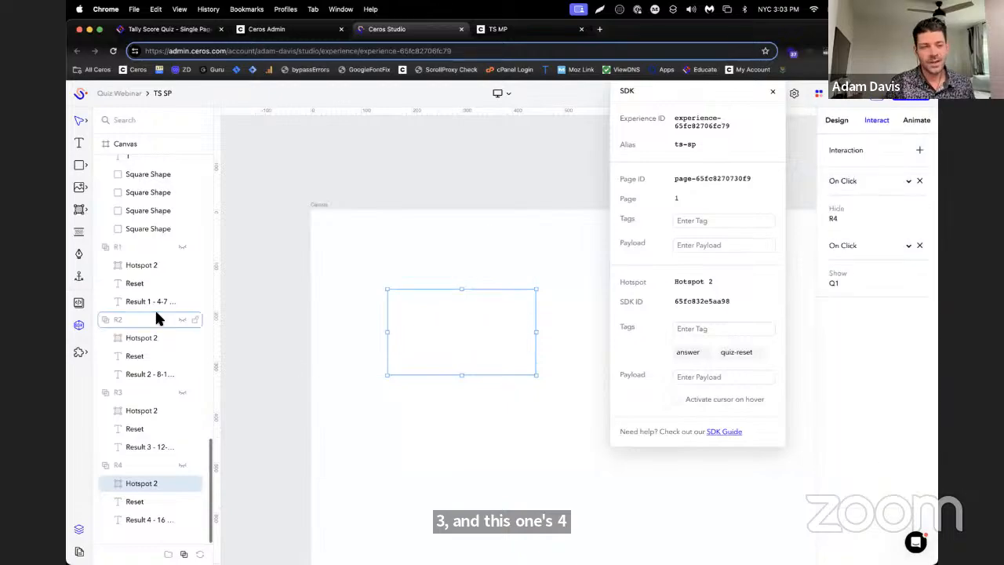
Make group Q1 visible on the canvas and clear the selection
scroll(154, 306, up, 10)
scroll(157, 299, up, 5)
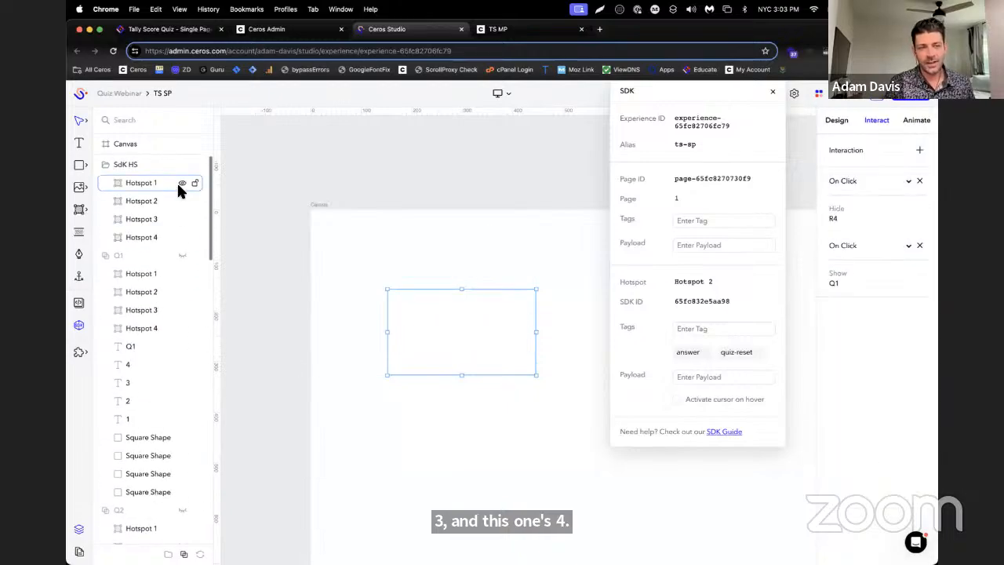
click(181, 256)
click(602, 149)
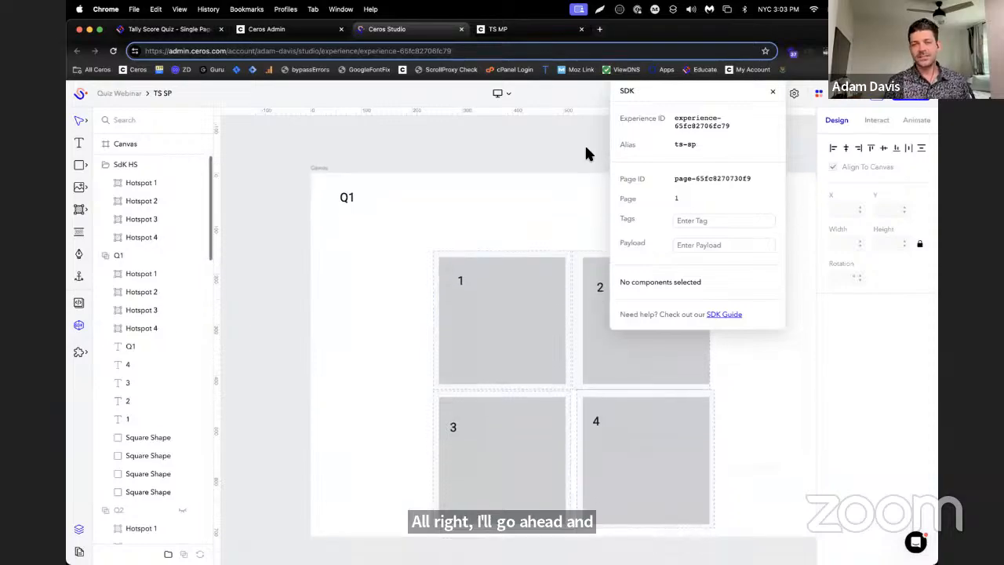
Preview the experience and answer the questions to test the quiz
scroll(584, 144, down, 3)
click(910, 95)
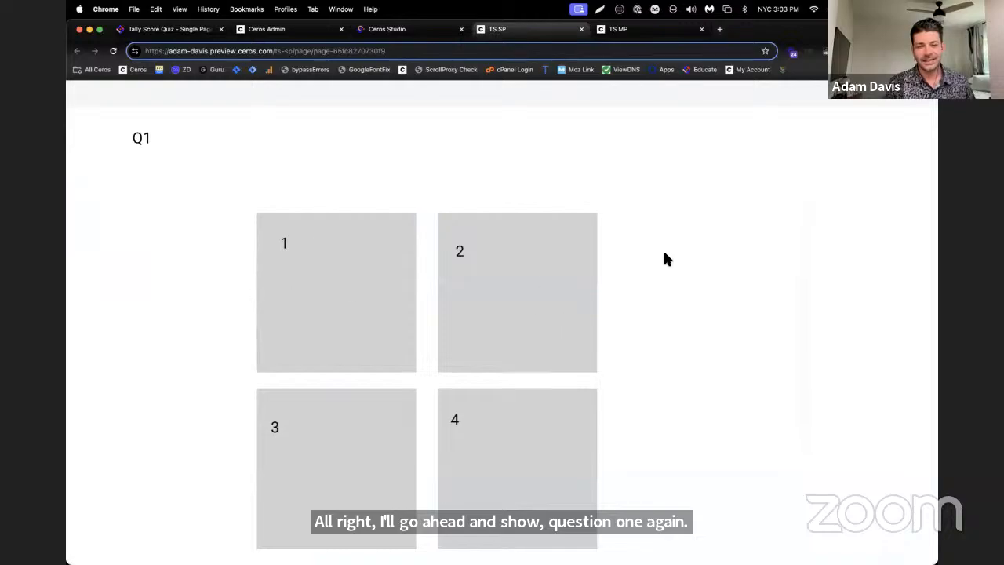
click(355, 290)
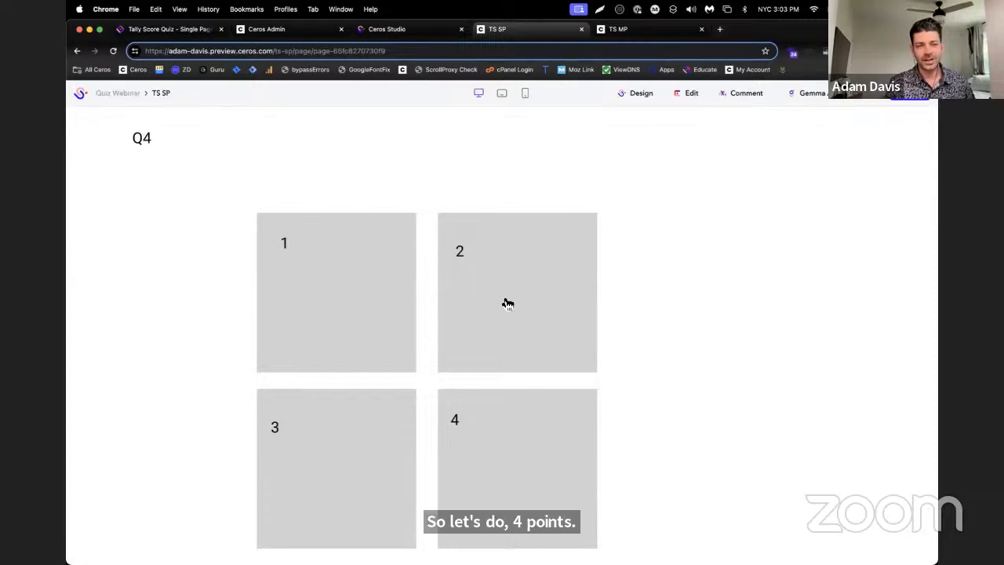
Return to the Studio editor and check the SDK tags of Q1's Hotspot 1 and the off-canvas result hotspots
click(395, 29)
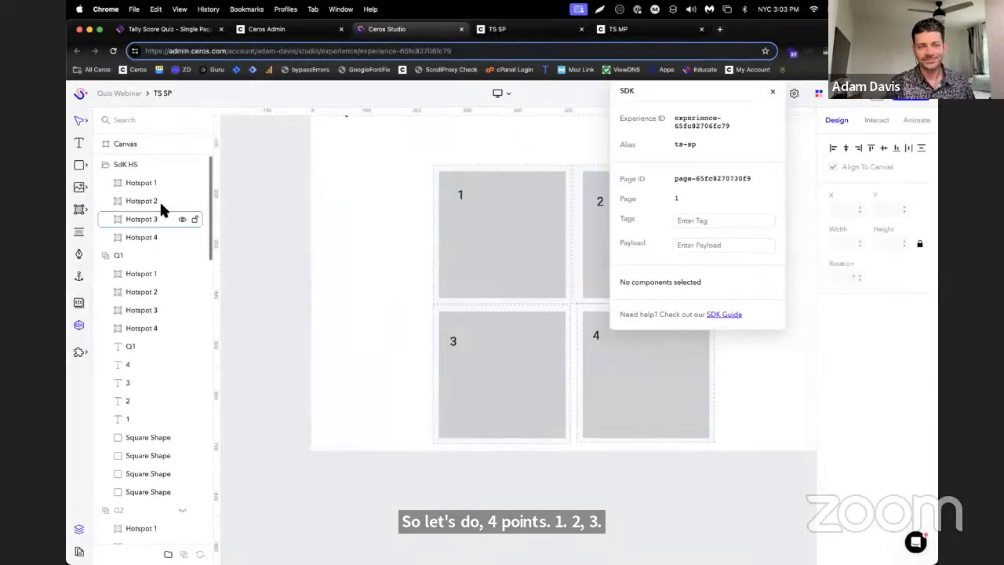
click(433, 248)
click(157, 271)
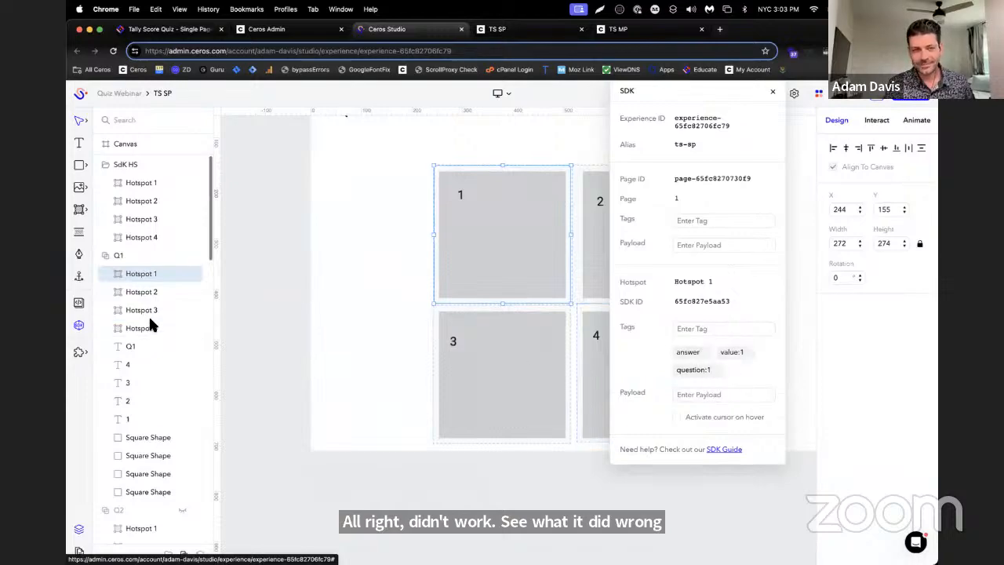
scroll(157, 328, down, 5)
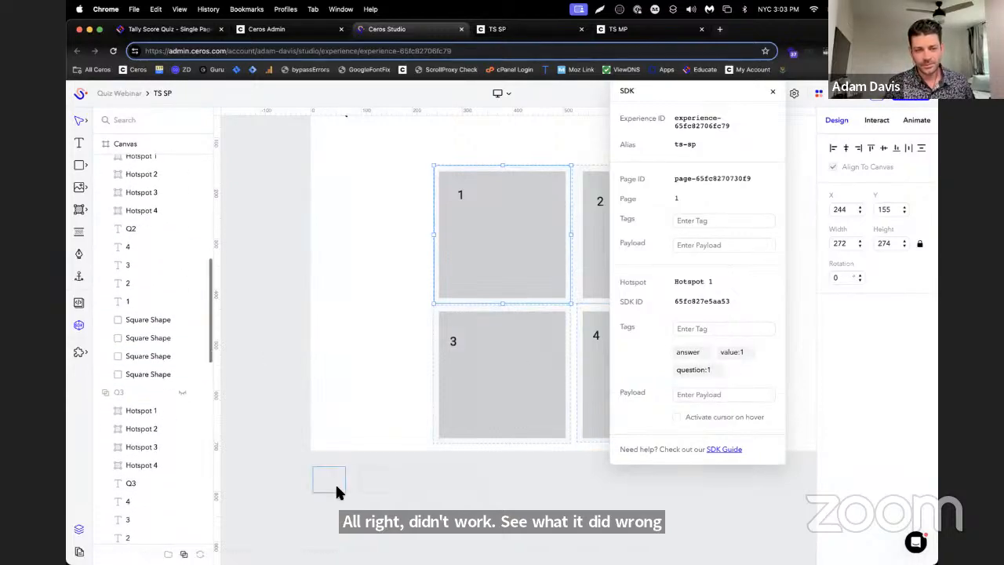
click(335, 483)
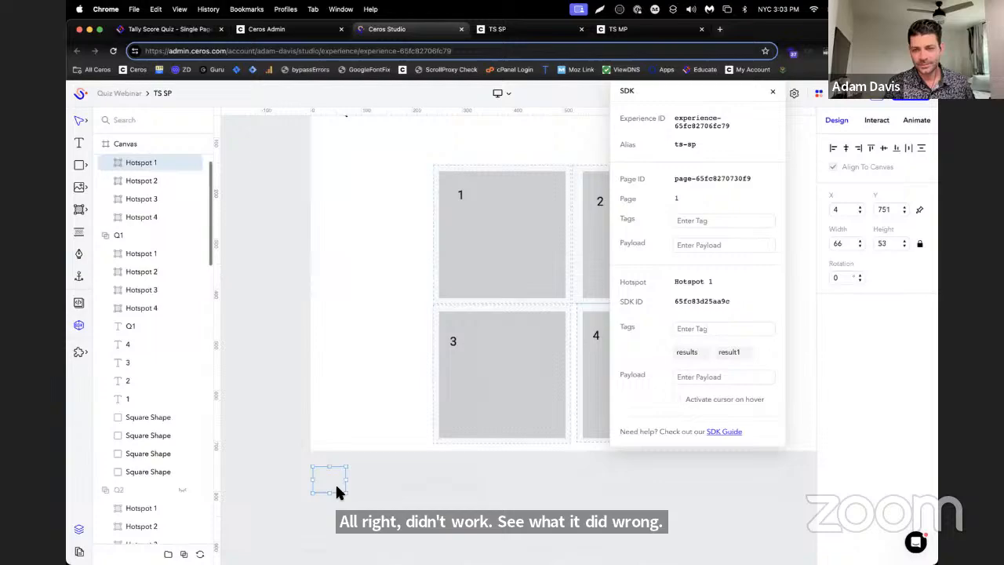
click(383, 482)
click(419, 478)
click(455, 478)
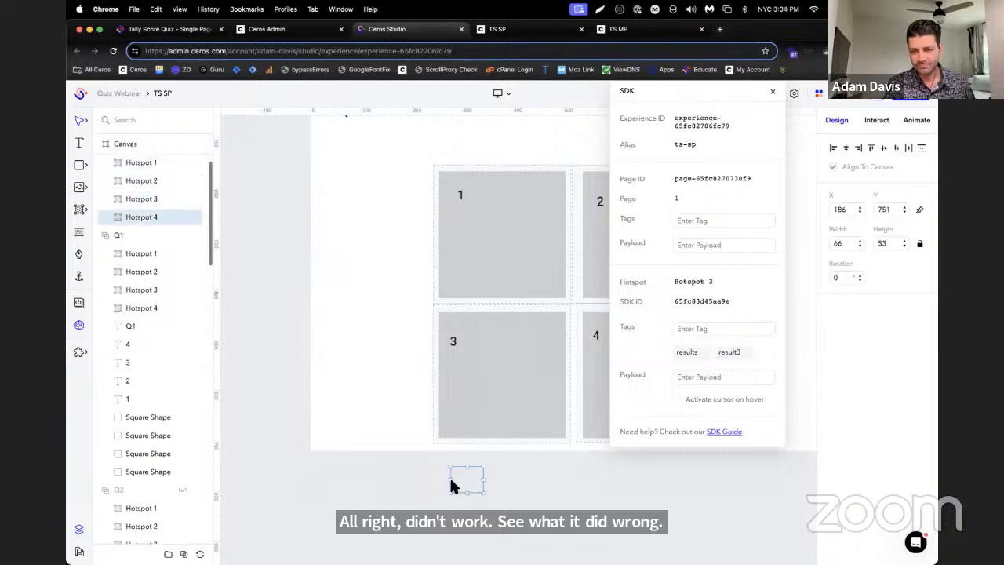
Review the click interactions and SDK tags of the four off-canvas result hotspots one by one
click(326, 480)
click(876, 120)
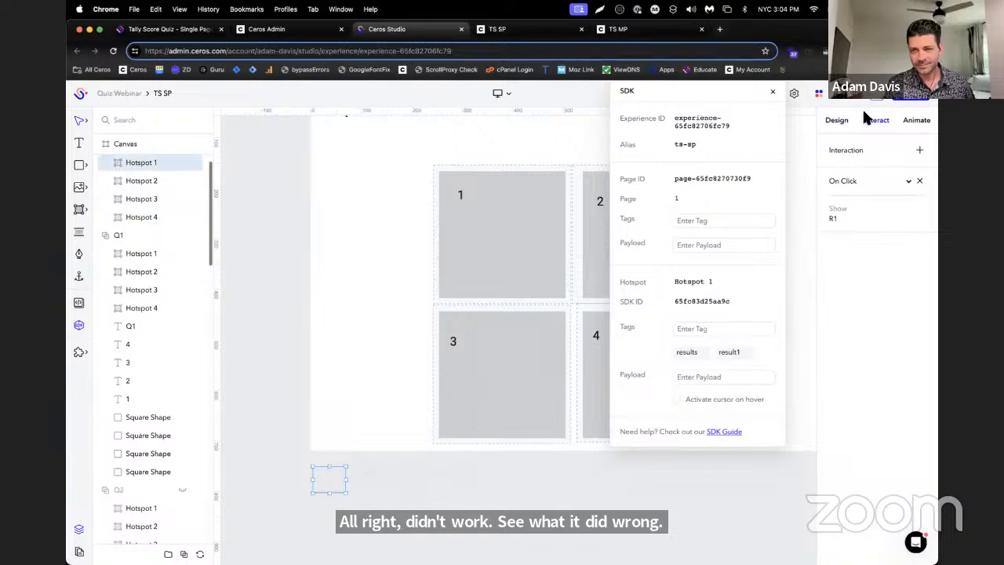
click(376, 480)
click(420, 479)
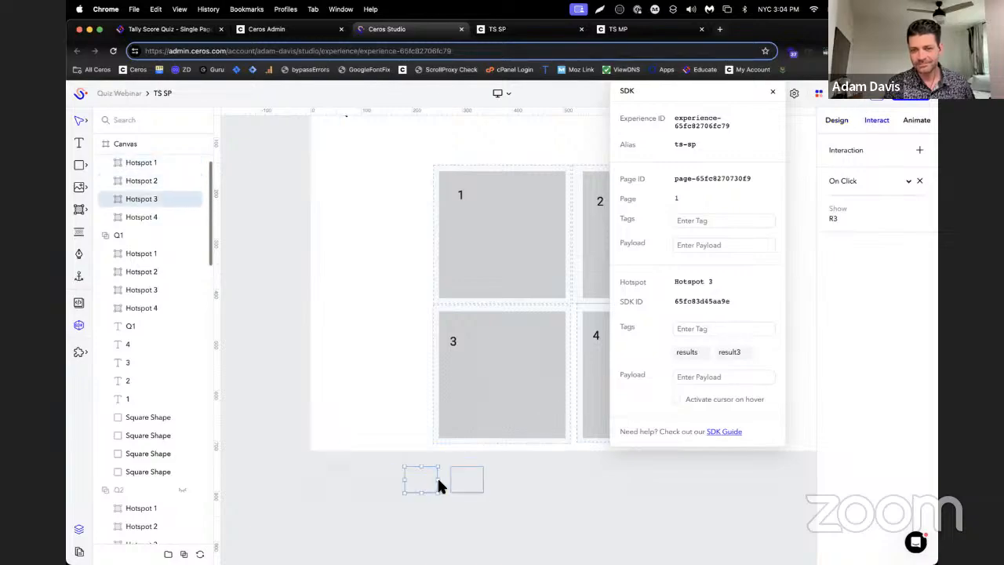
click(455, 482)
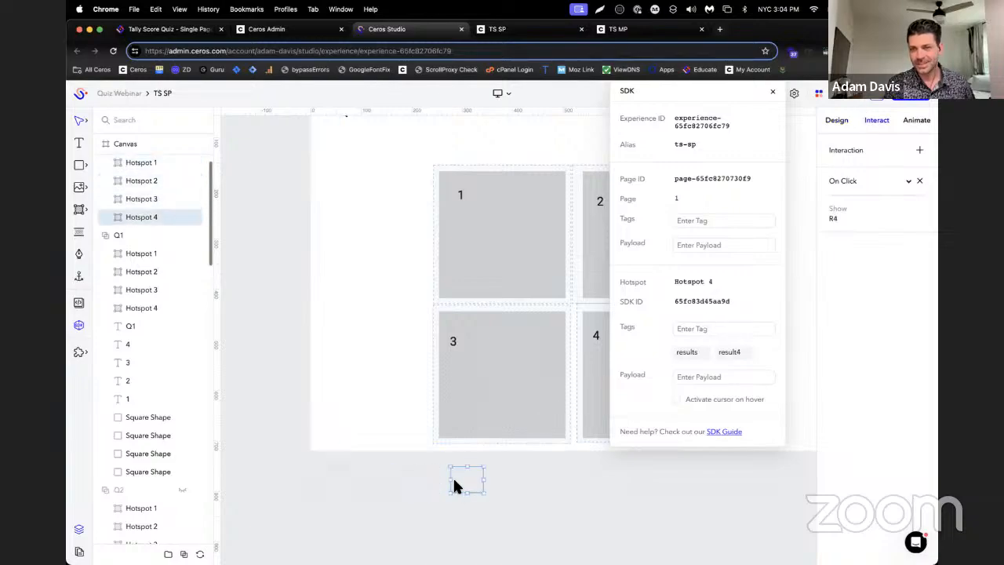
click(321, 480)
click(376, 484)
click(412, 483)
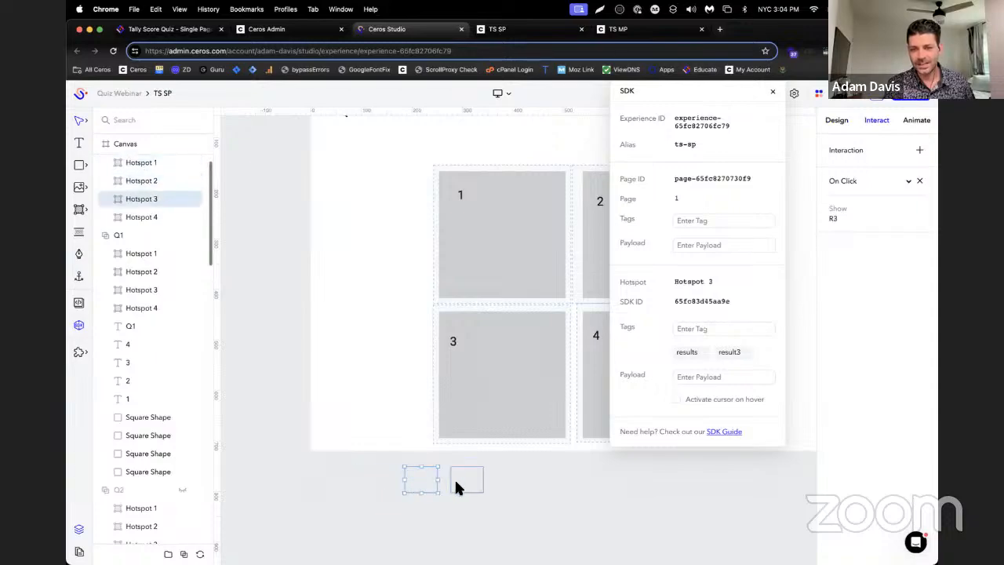
click(461, 486)
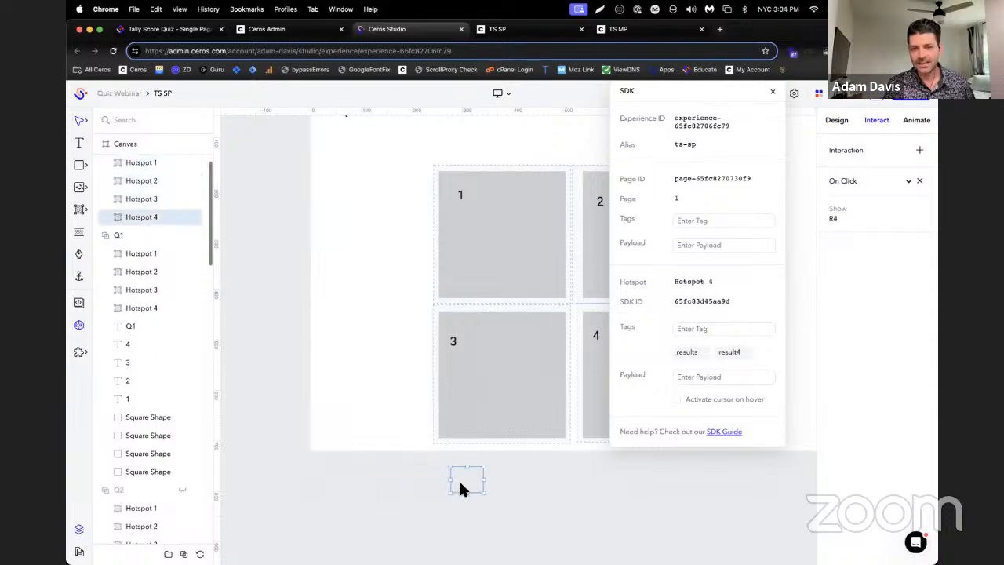
Check the SDK tags and show/hide click interactions of Hotspots 1 to 4 in group Q1
click(132, 254)
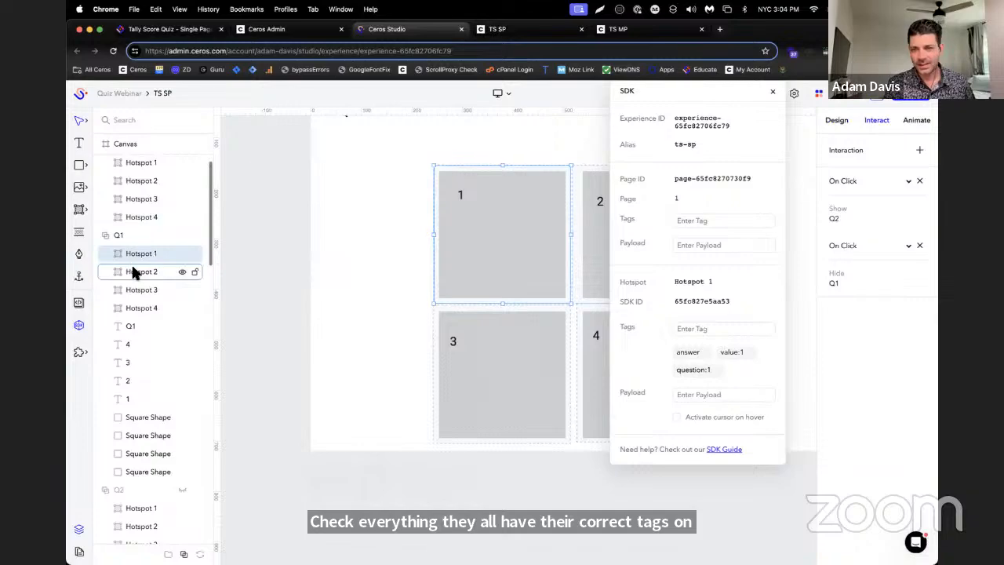
click(136, 273)
click(141, 289)
click(141, 309)
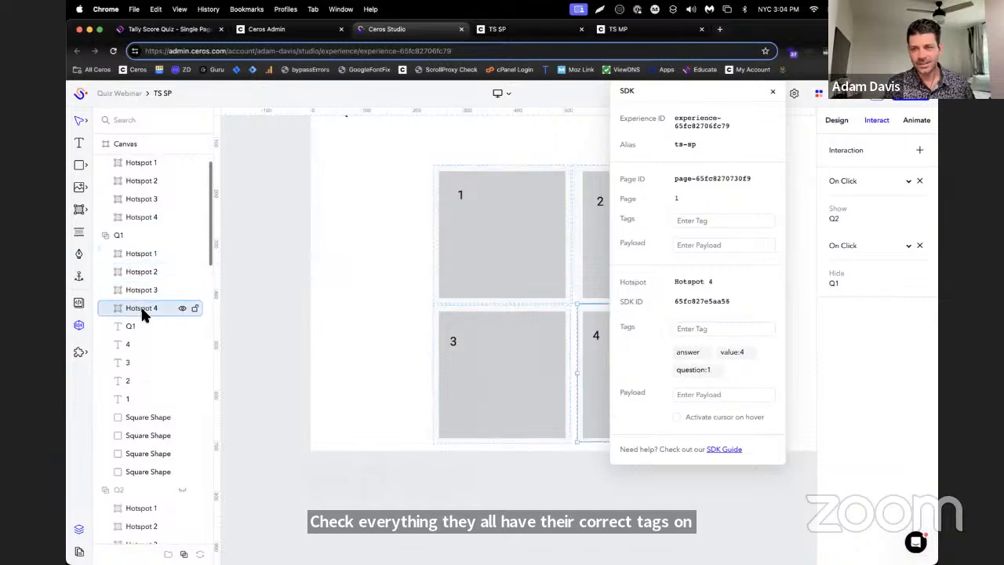
click(146, 288)
click(149, 255)
click(146, 272)
click(145, 290)
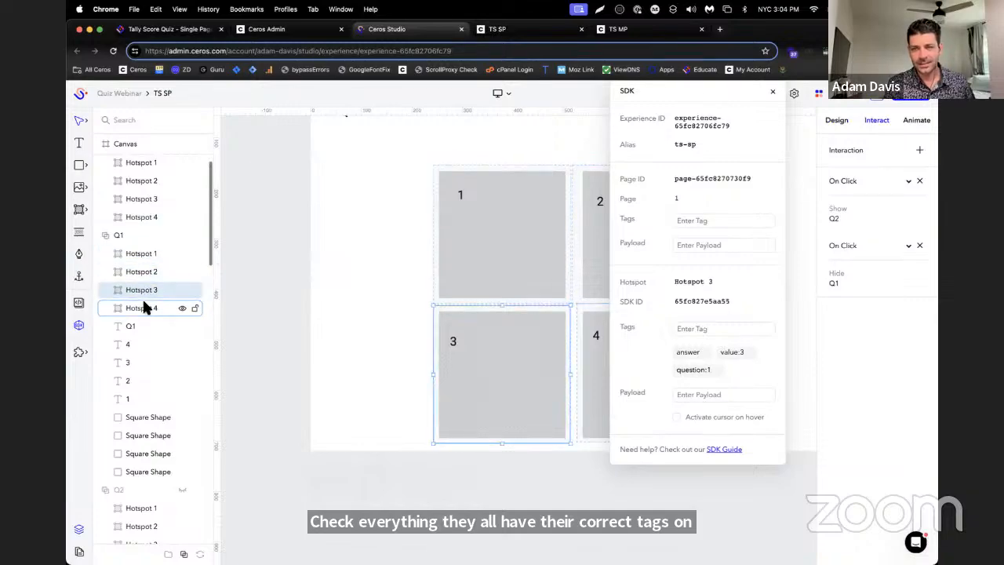
click(145, 307)
Check the tags and click interactions of the four answer hotspots in group Q2
scroll(155, 322, down, 5)
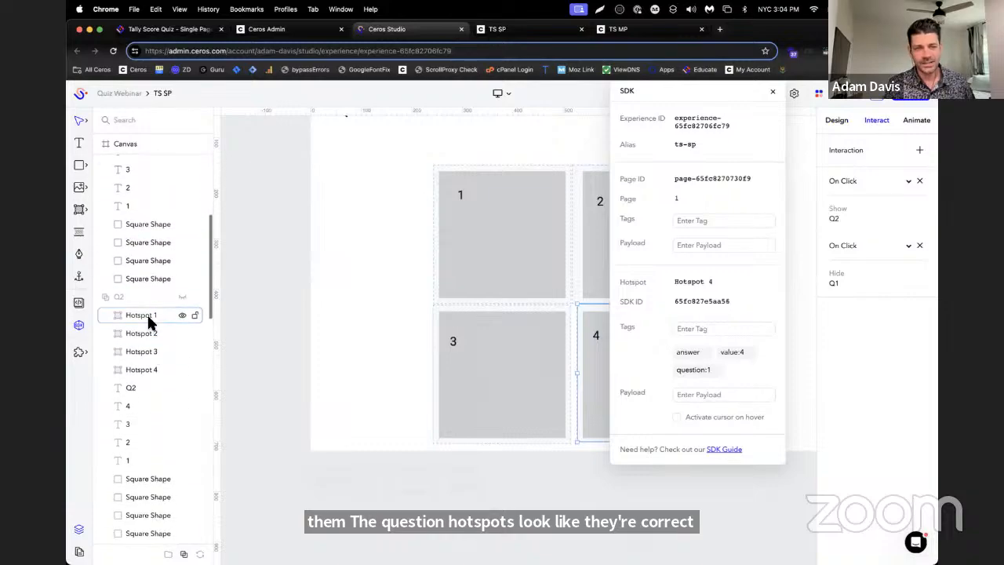
click(149, 318)
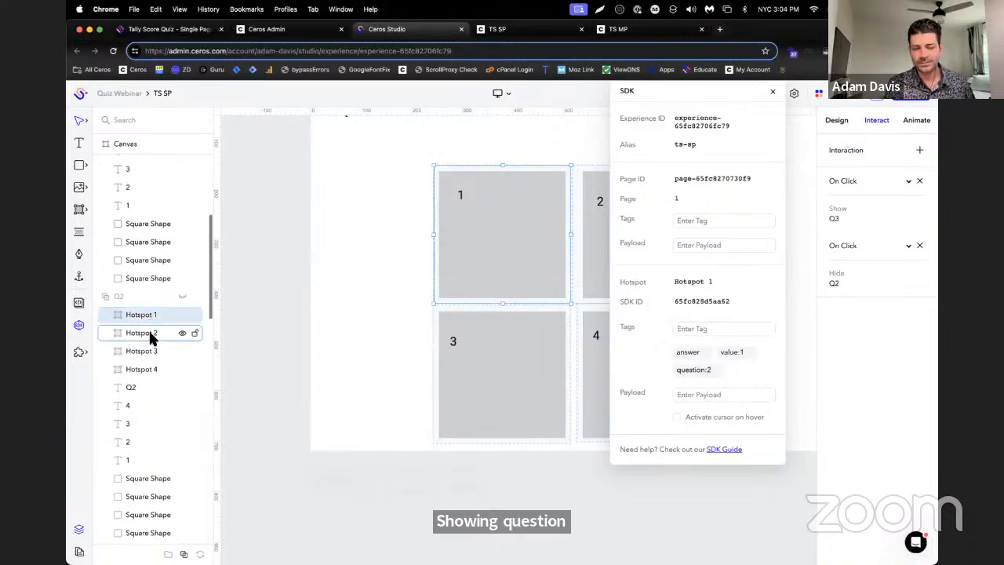
click(149, 332)
click(149, 350)
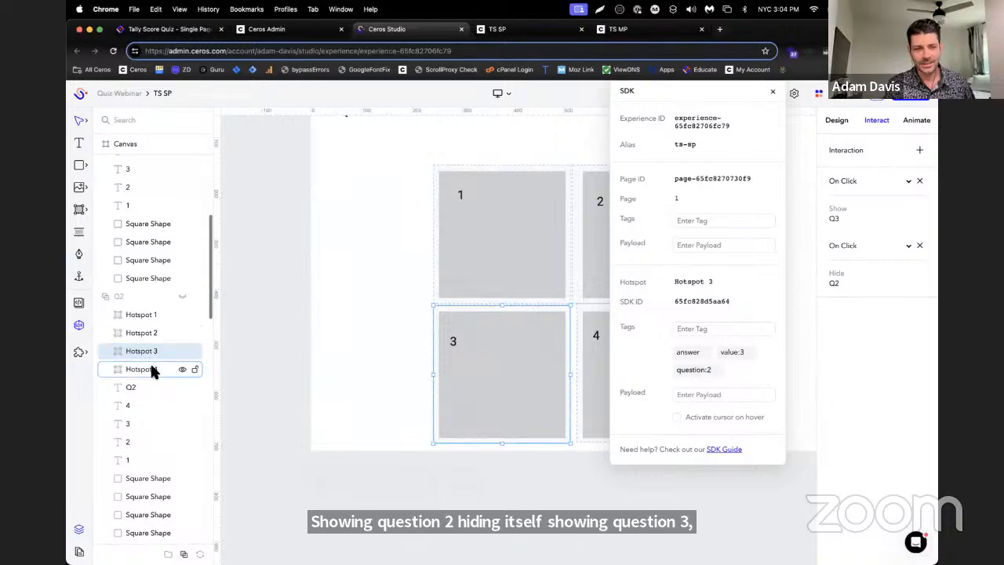
click(149, 368)
Check the tags and click interactions of the four answer hotspots in group Q3
scroll(152, 370, down, 4)
scroll(145, 388, down, 1)
click(149, 404)
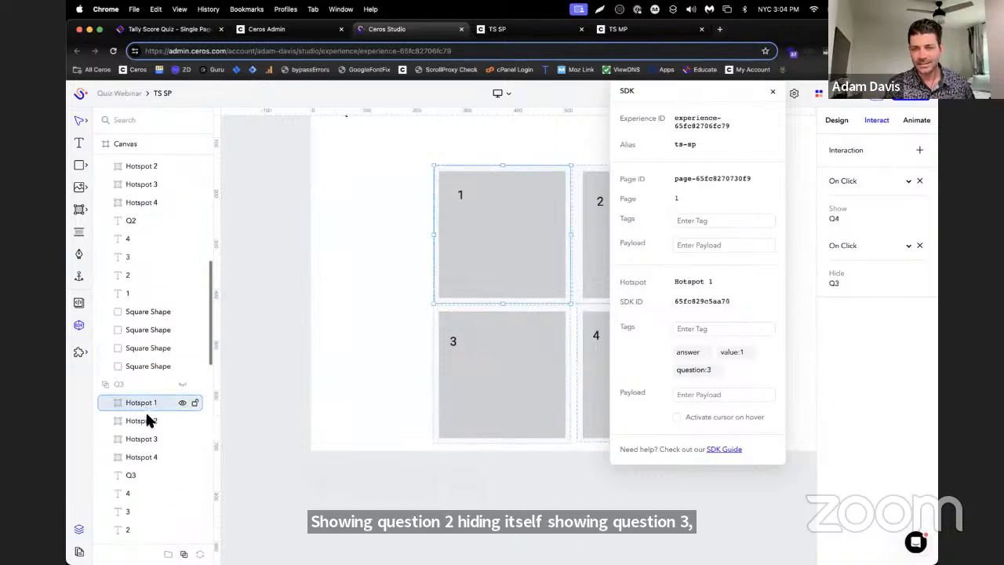
click(147, 422)
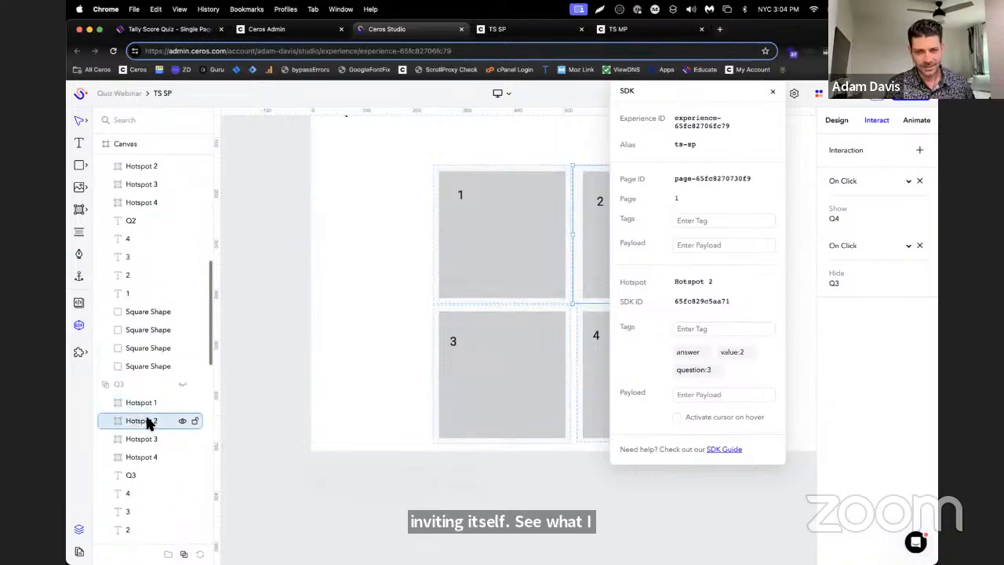
click(148, 439)
click(147, 459)
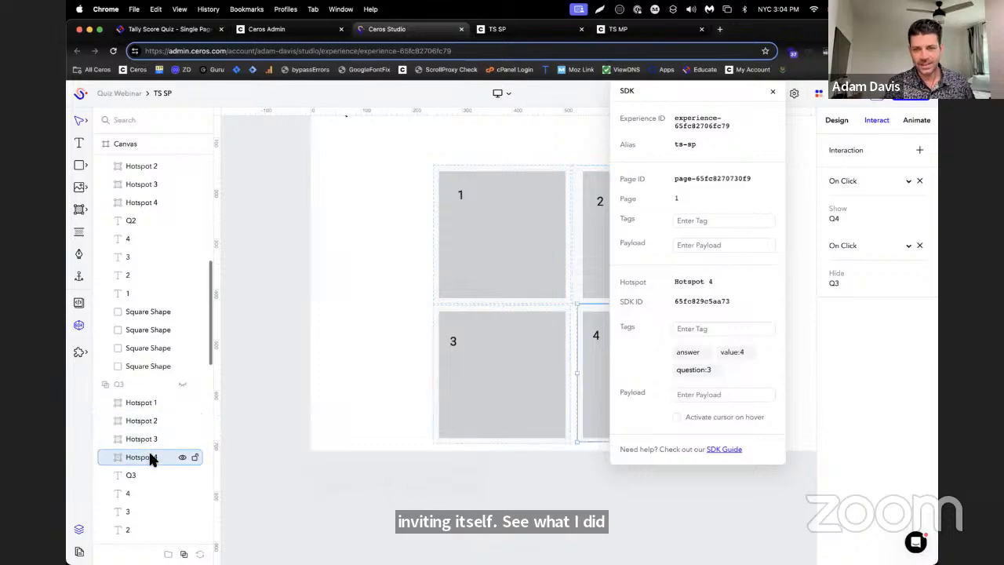
Check the SDK tags and interactions of the four answer hotspots in group Q4
scroll(162, 439, down, 7)
scroll(154, 430, down, 1)
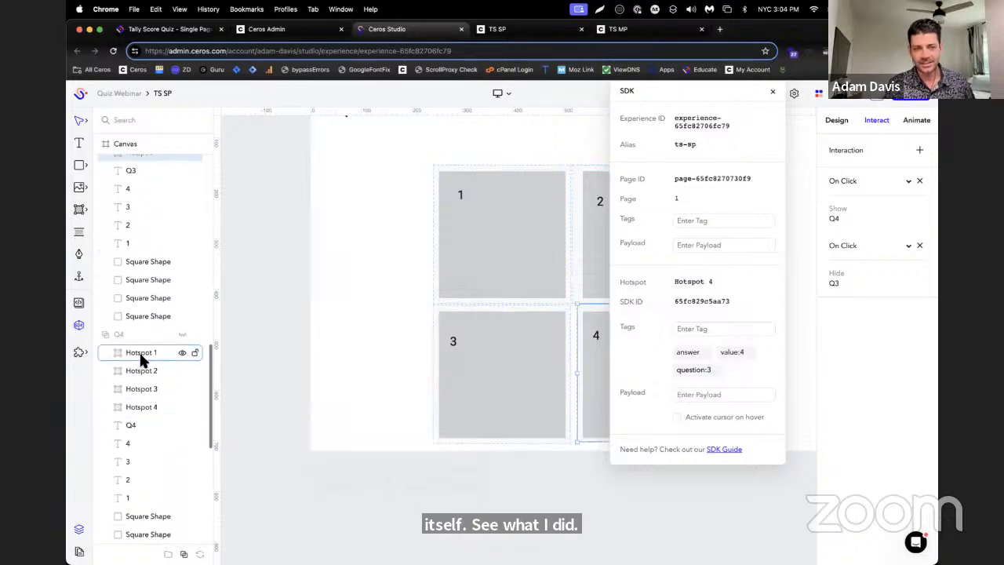
click(140, 352)
click(142, 369)
click(143, 390)
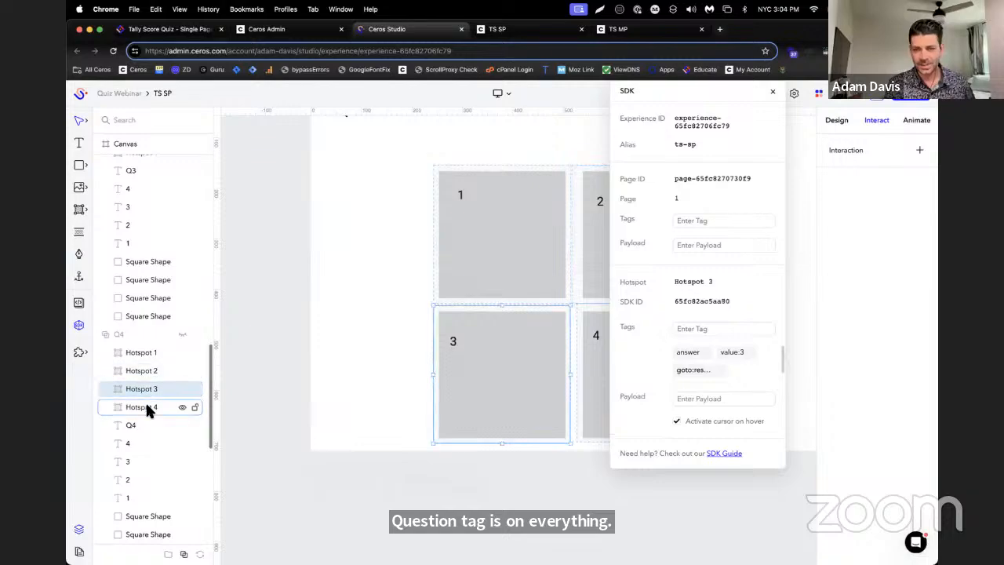
click(146, 406)
Inspect the tags and click interactions of the reset hotspots in result groups R1, R2 and R3
scroll(152, 421, down, 5)
scroll(153, 425, down, 3)
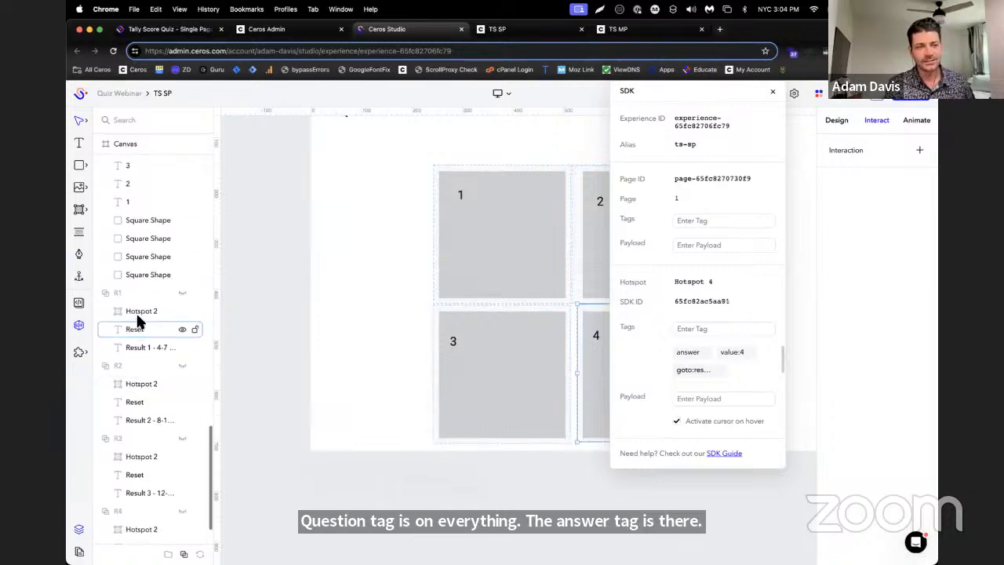
click(140, 314)
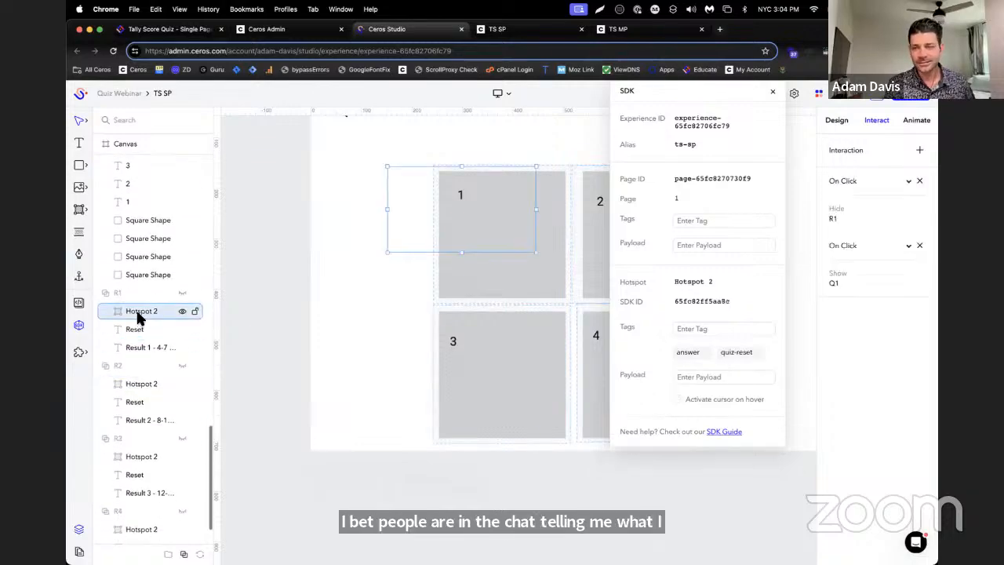
click(148, 382)
scroll(146, 416, down, 1)
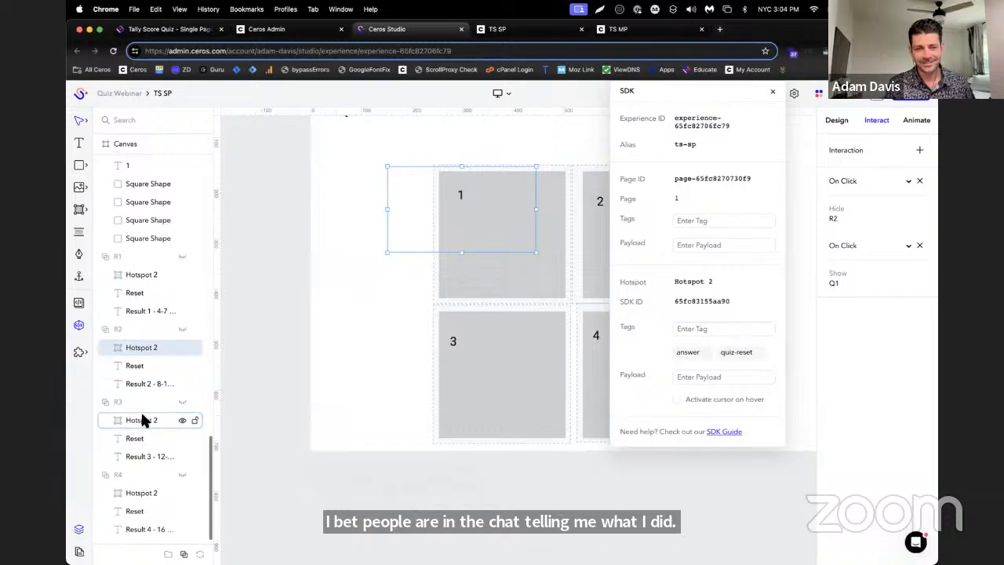
click(142, 420)
click(143, 405)
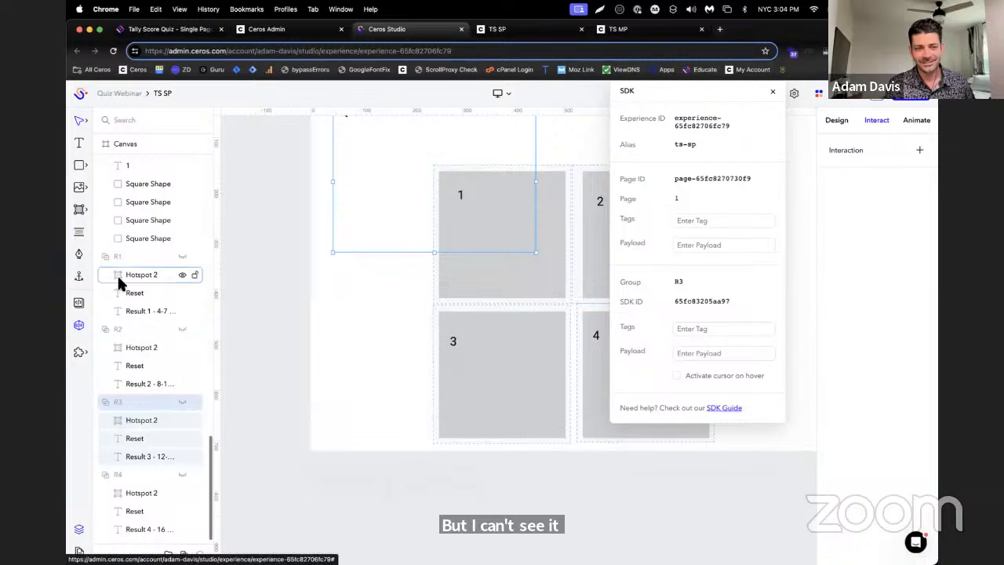
scroll(123, 291, up, 10)
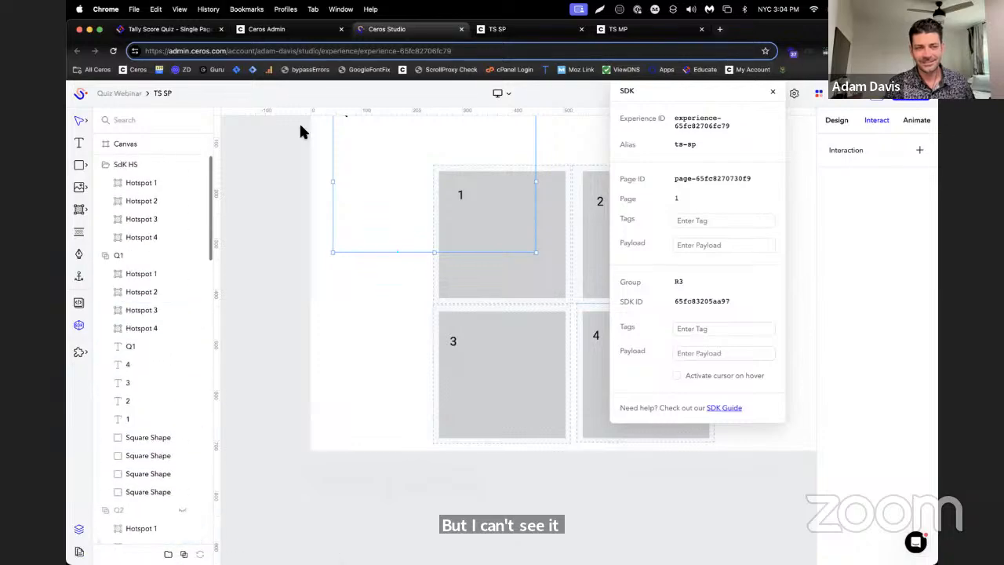
Close the old TS SP and TS MP previews and open a fresh preview of the TS SP experience
click(515, 33)
click(659, 33)
click(582, 29)
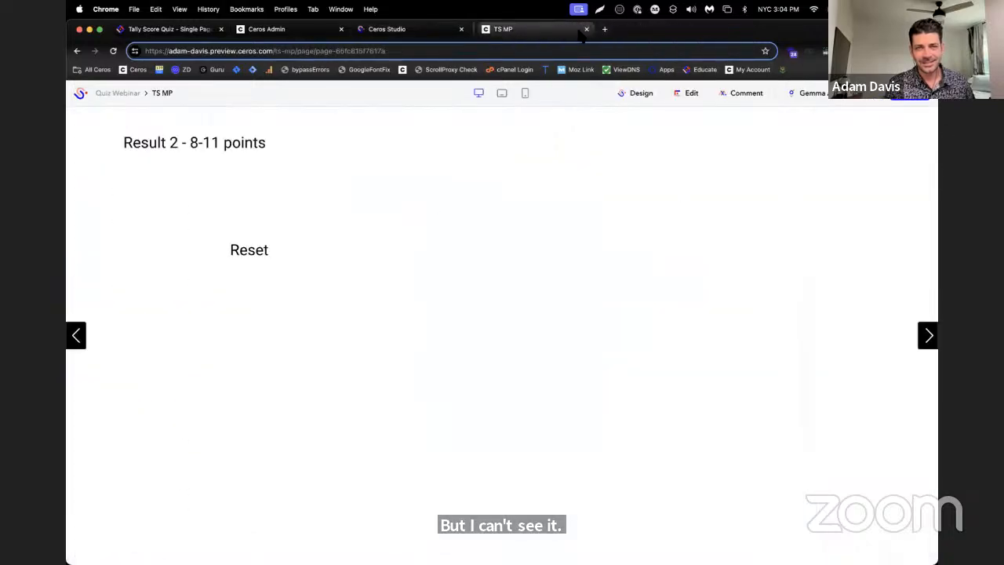
click(581, 29)
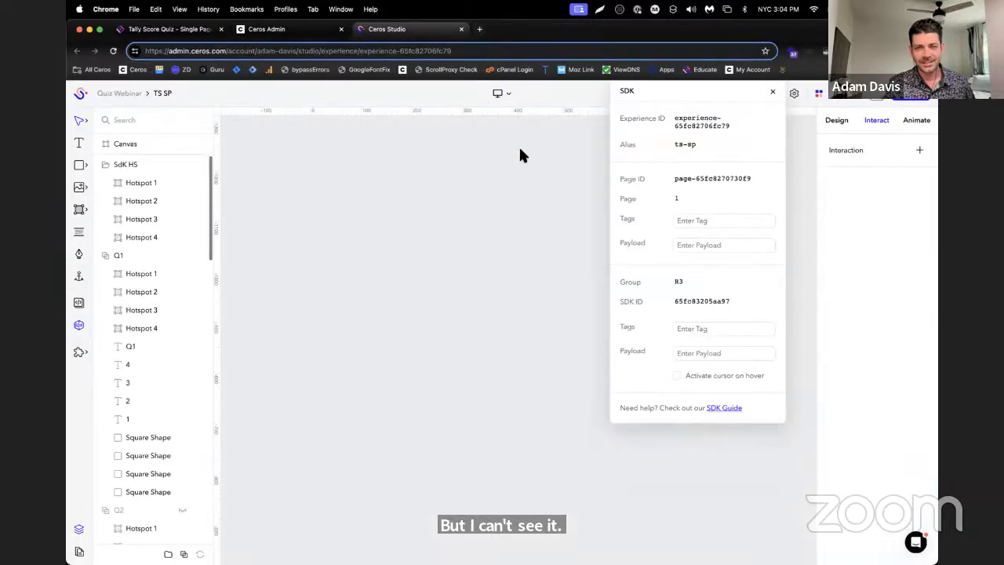
scroll(798, 177, down, 2)
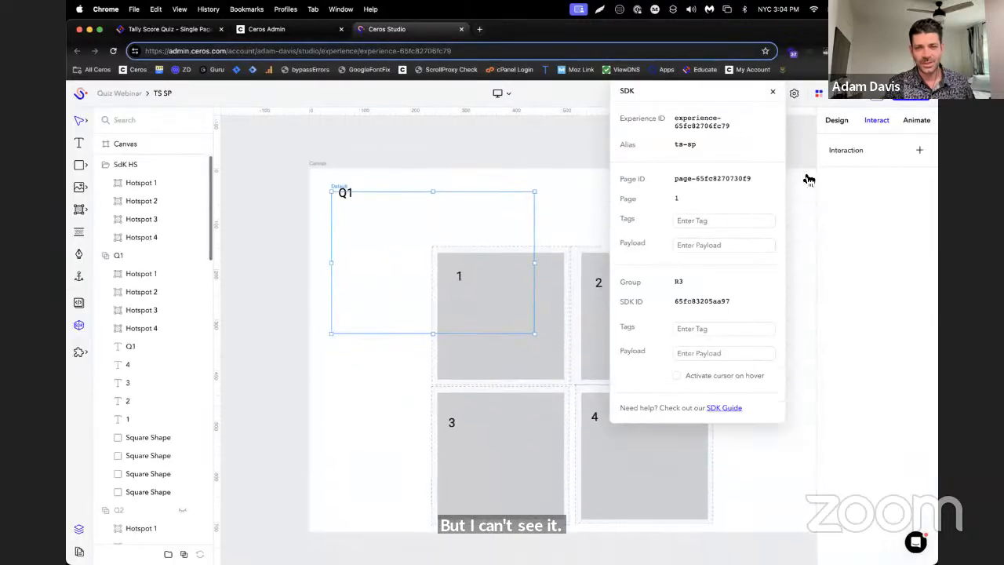
click(876, 97)
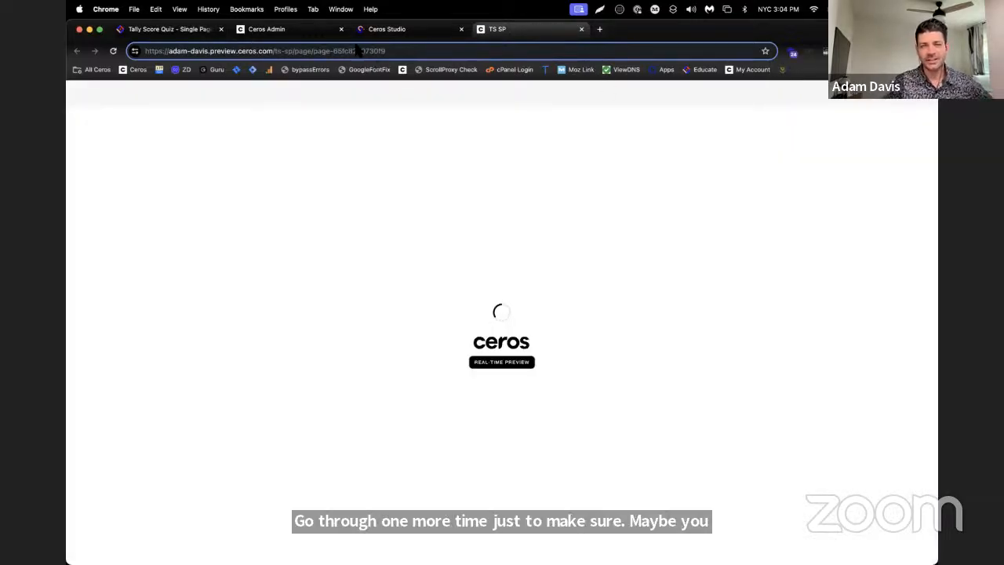
Open the experience's Custom HTML settings in Studio and copy the SDK script from Step 1 of the Tally Score Quiz article
click(385, 28)
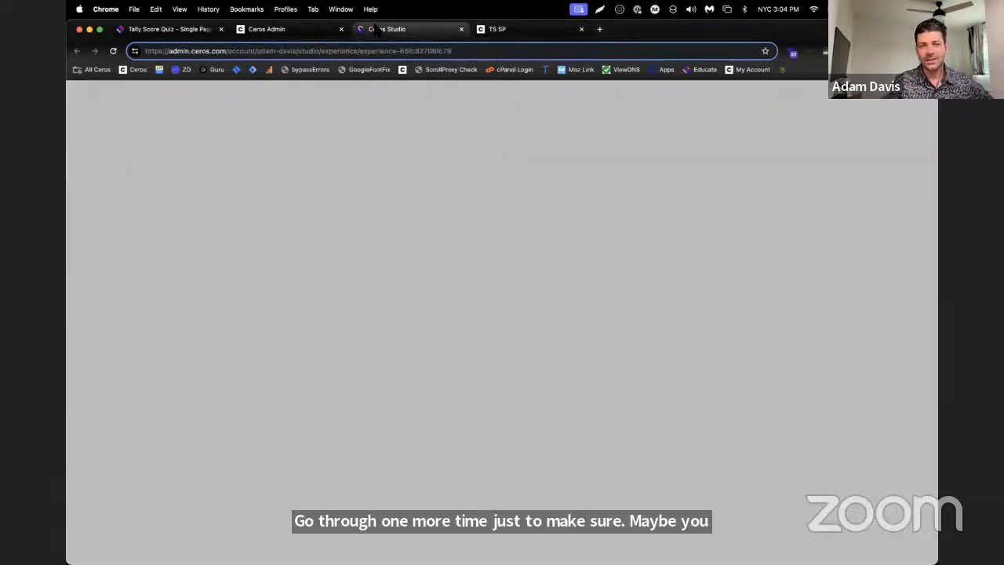
click(795, 93)
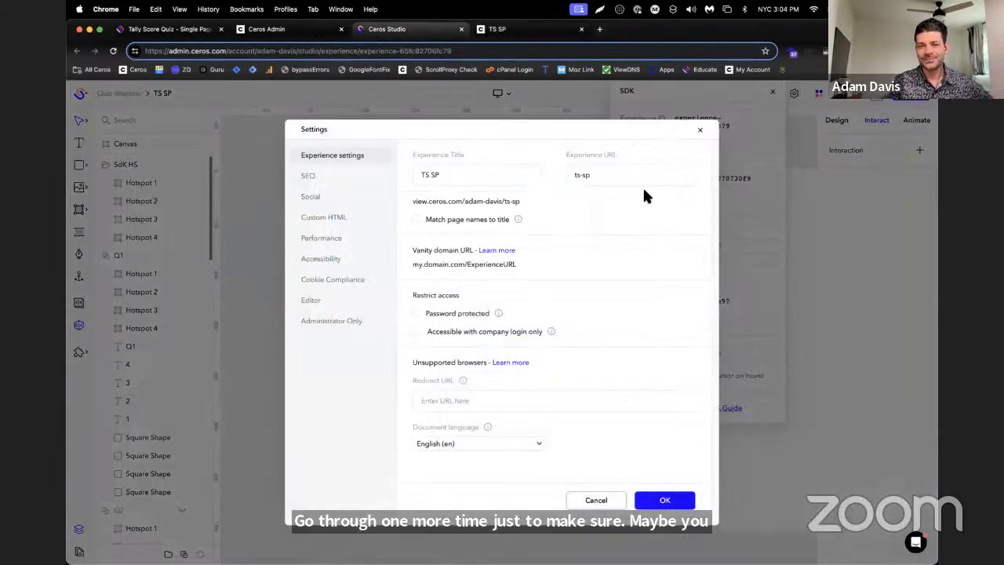
click(353, 219)
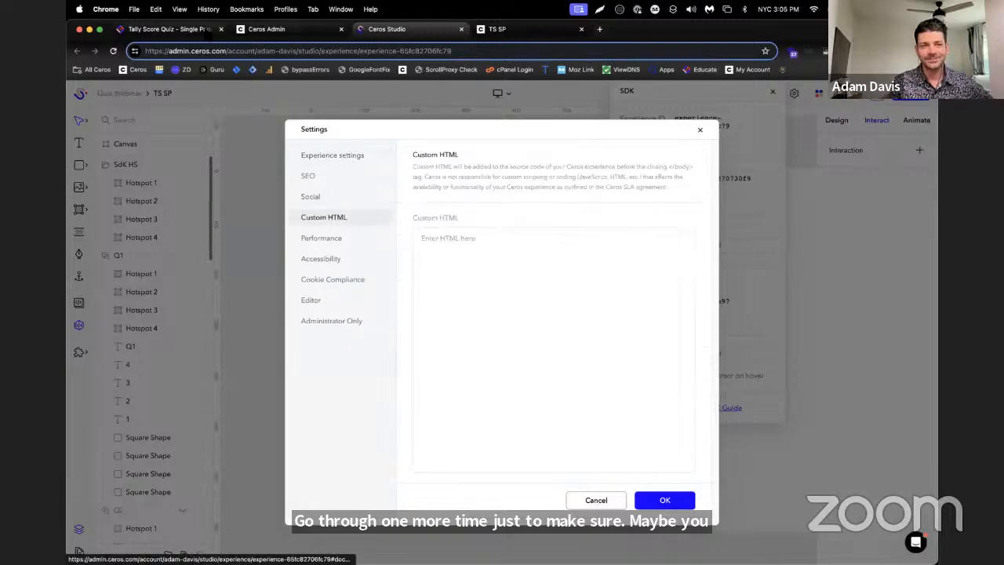
click(169, 28)
scroll(608, 221, up, 15)
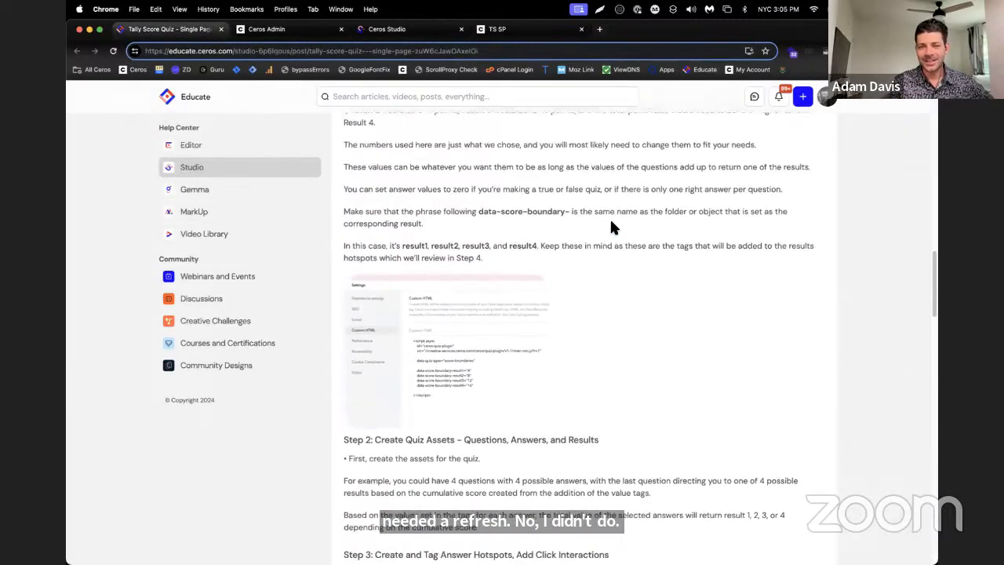
click(801, 277)
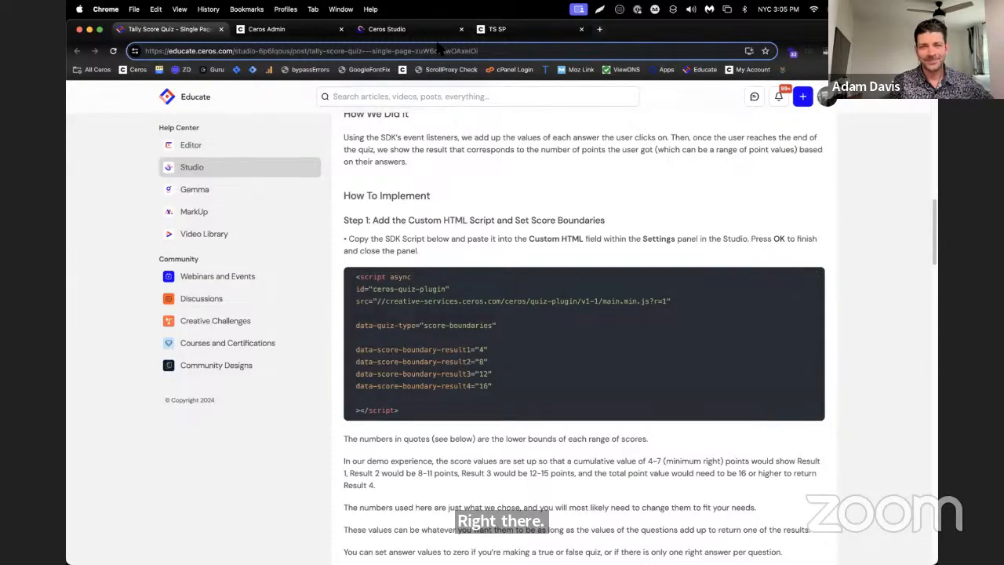
Paste the copied quiz script into the experience's Custom HTML field in Studio and save the settings
click(387, 28)
click(536, 244)
right_click(538, 249)
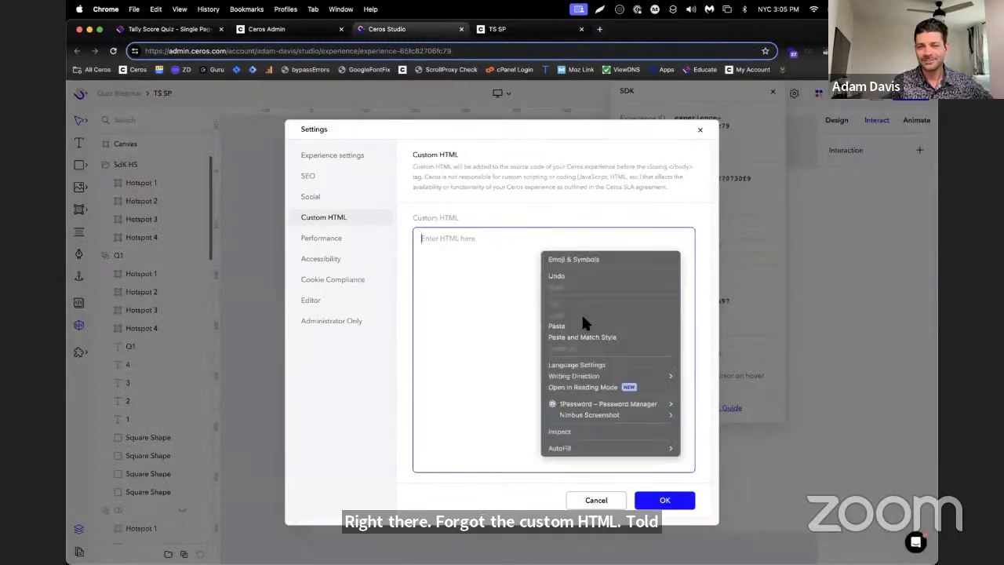
click(583, 325)
click(672, 498)
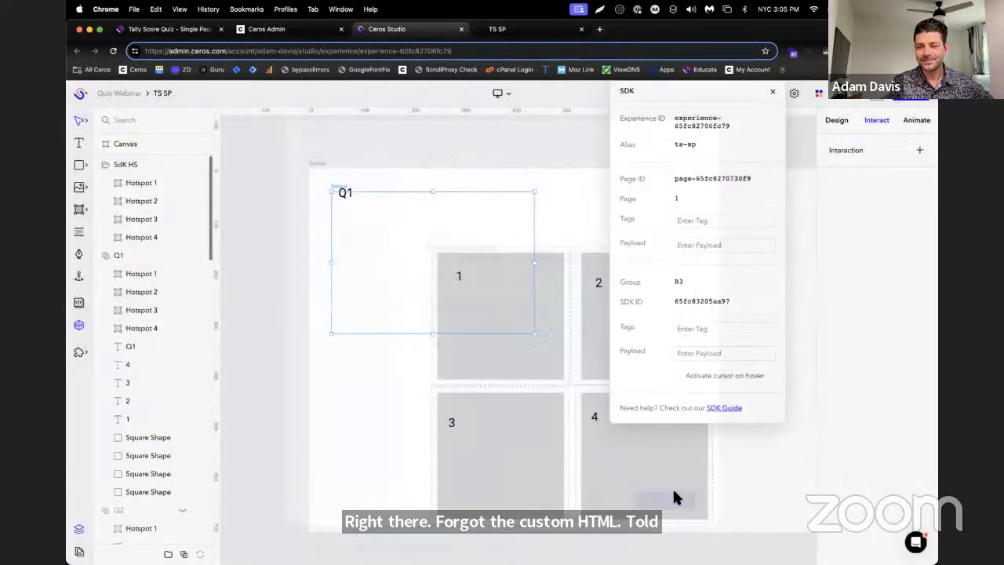
Test the quiz in the TS SP preview by choosing answer 2 for every question
click(496, 29)
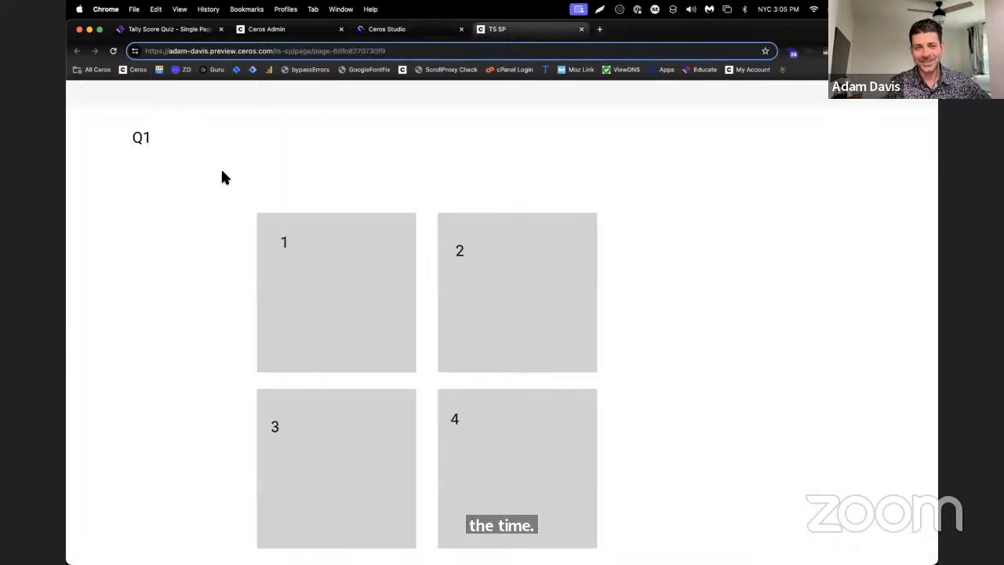
click(453, 270)
click(549, 273)
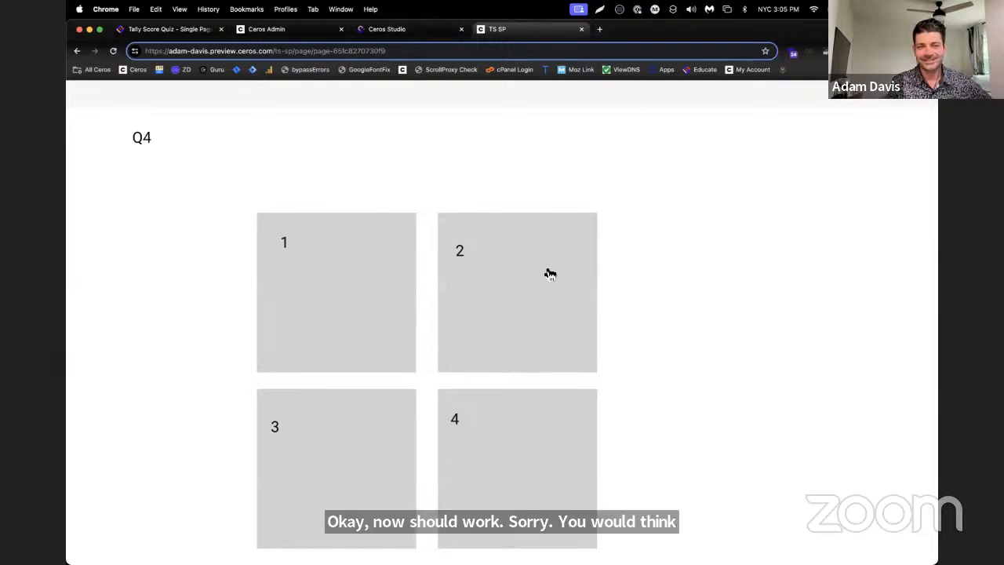
click(550, 274)
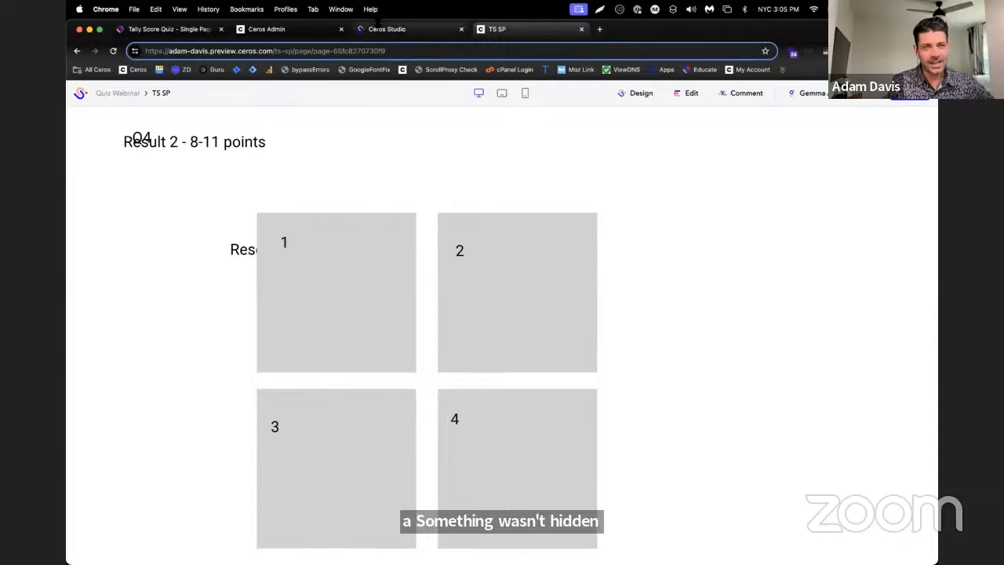
Reload the TS SP preview and test the quiz again with low-scoring answers
click(350, 340)
click(113, 50)
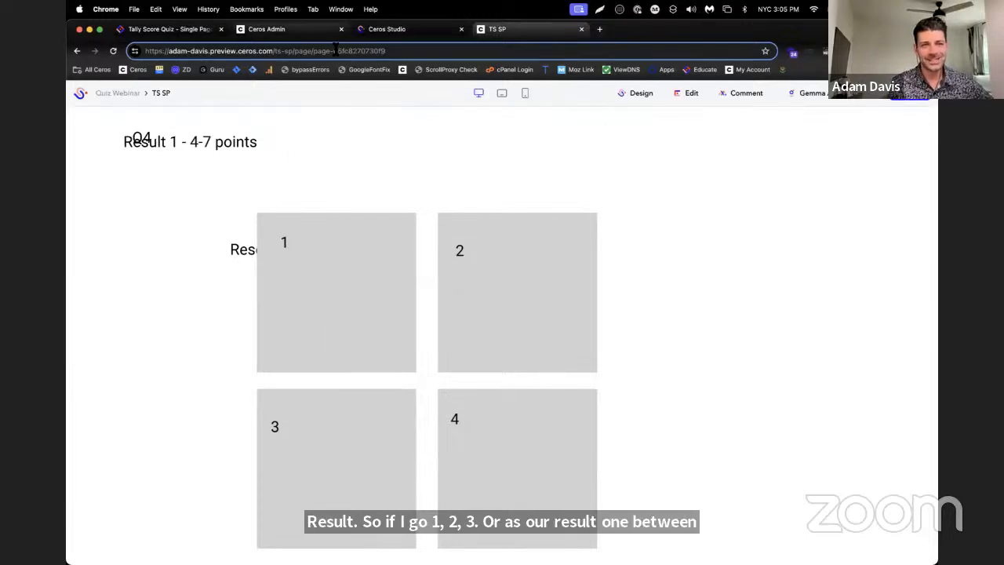
Return to Ceros Studio and check the on-click interactions and SDK tags of Hotspot 1 in group Q1
click(390, 31)
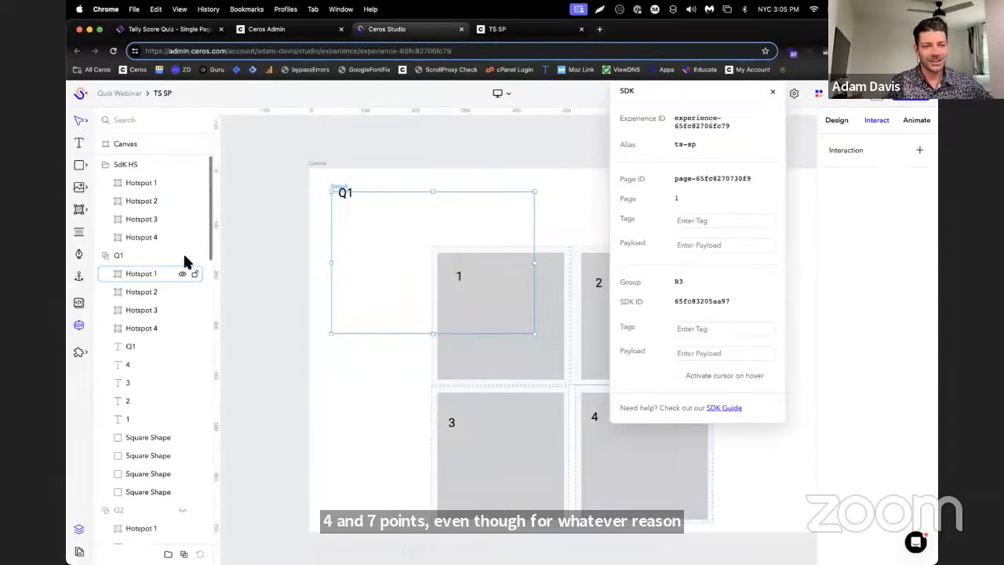
click(150, 273)
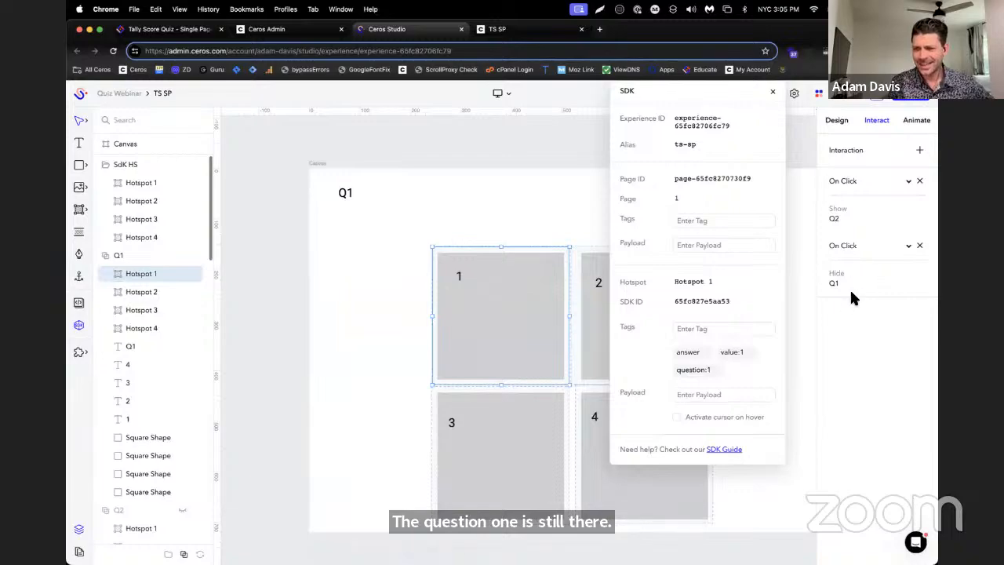
scroll(153, 310, down, 5)
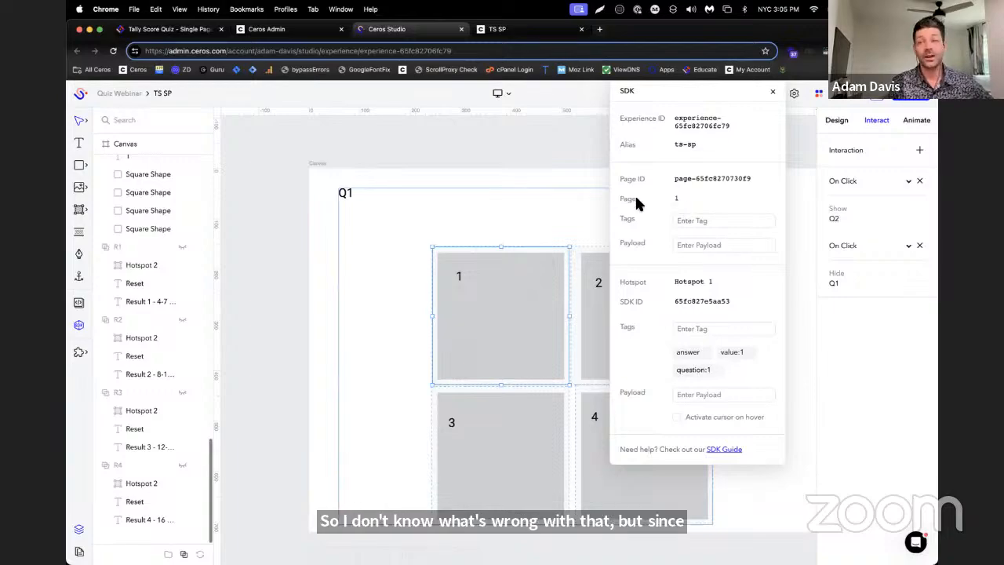
scroll(584, 193, right, 1)
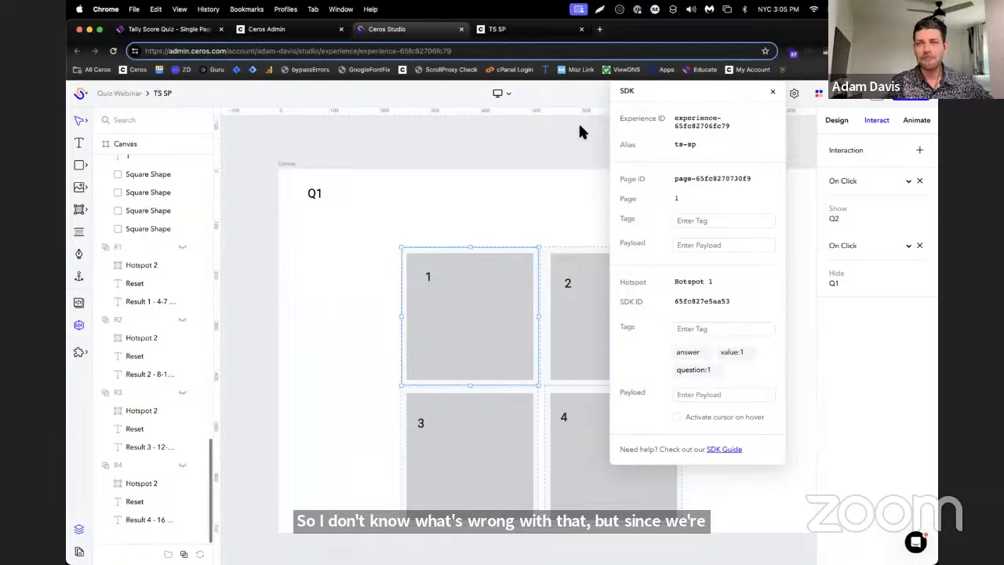
scroll(461, 165, down, 2)
scroll(460, 166, right, 1)
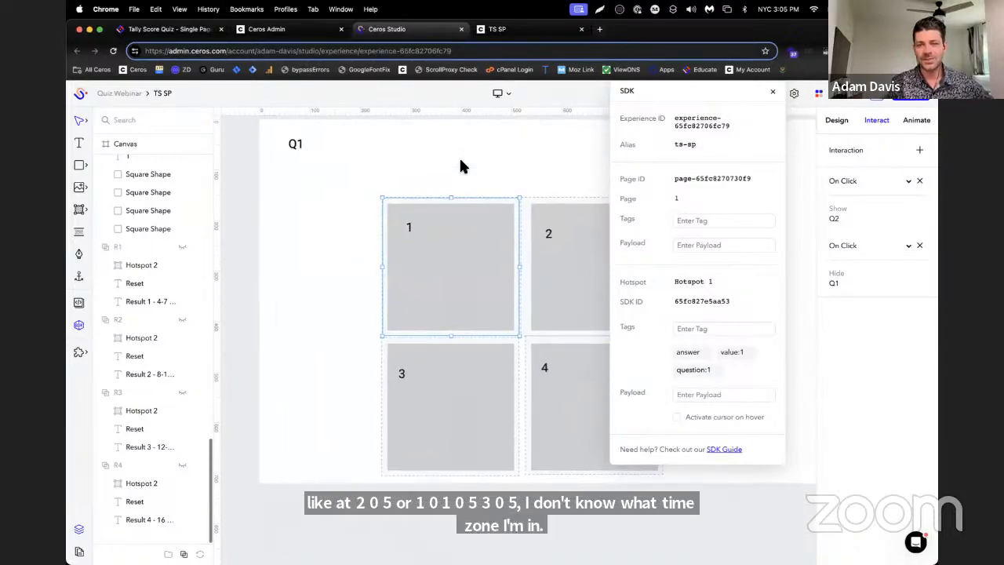
scroll(171, 274, up, 10)
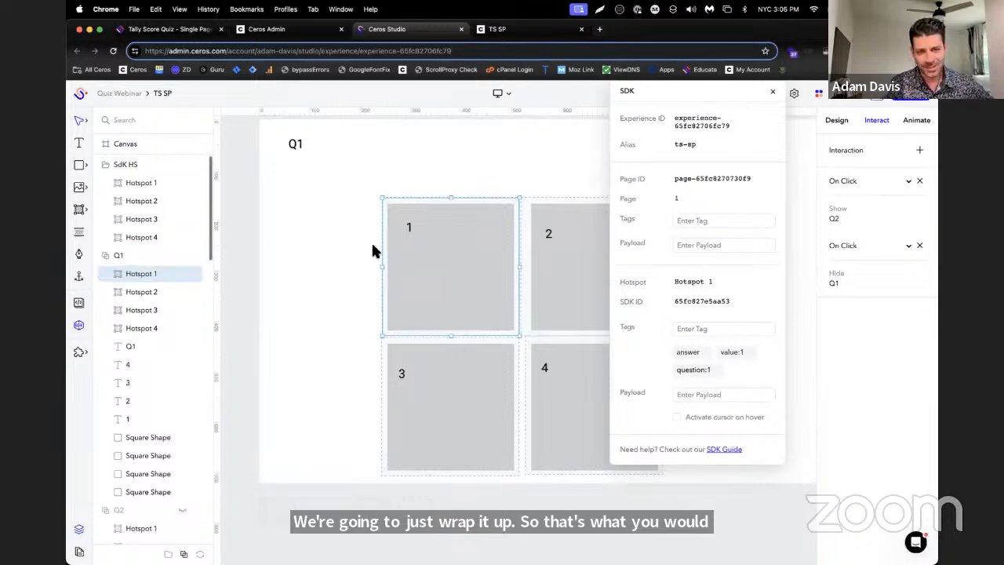
scroll(511, 371, down, 1)
scroll(510, 367, down, 4)
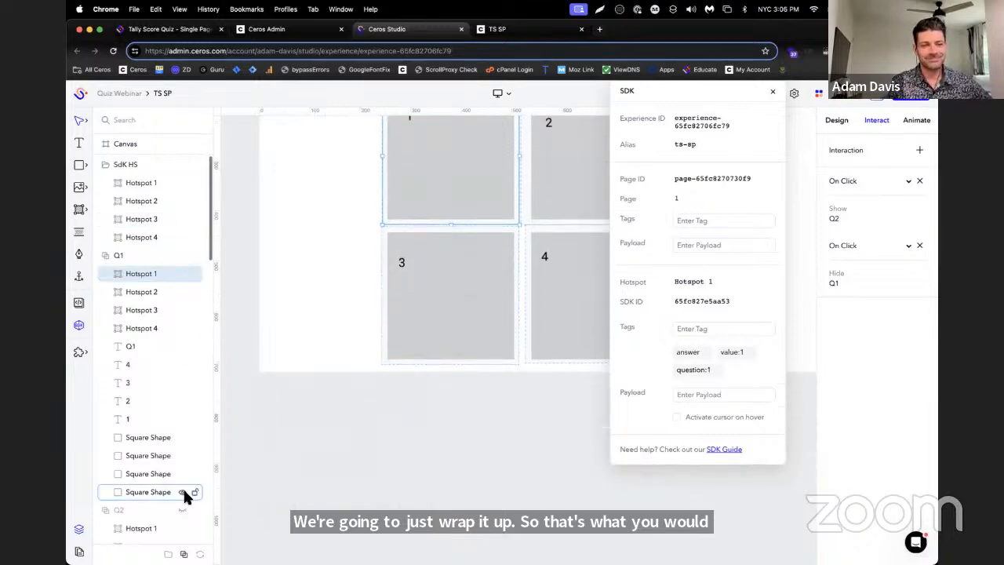
scroll(190, 360, down, 8)
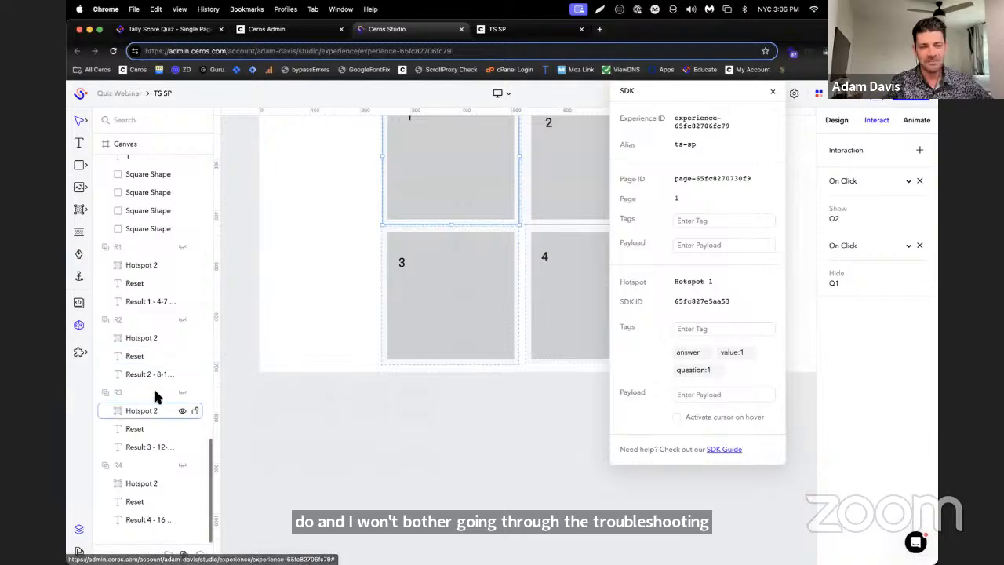
scroll(141, 324, up, 5)
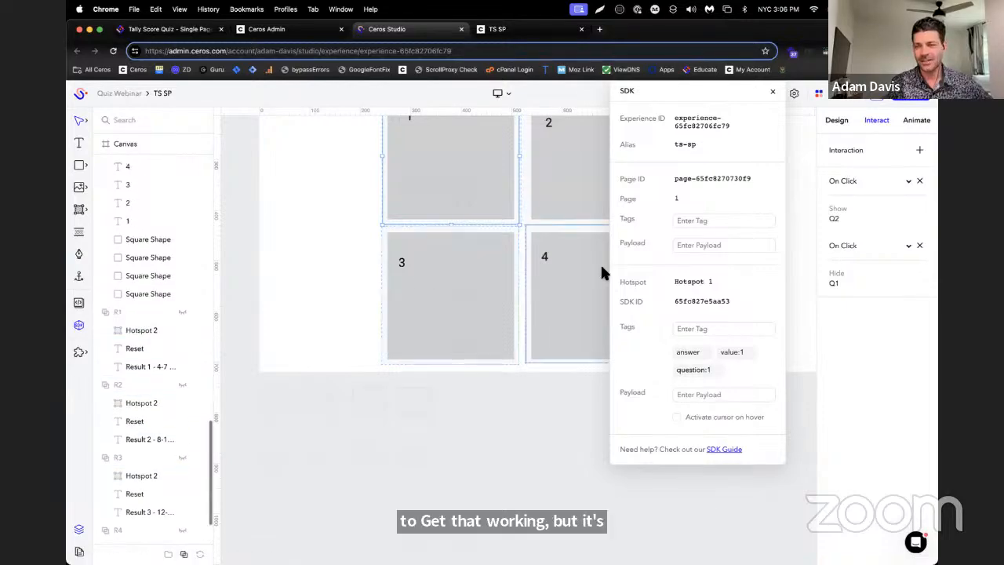
scroll(179, 223, up, 12)
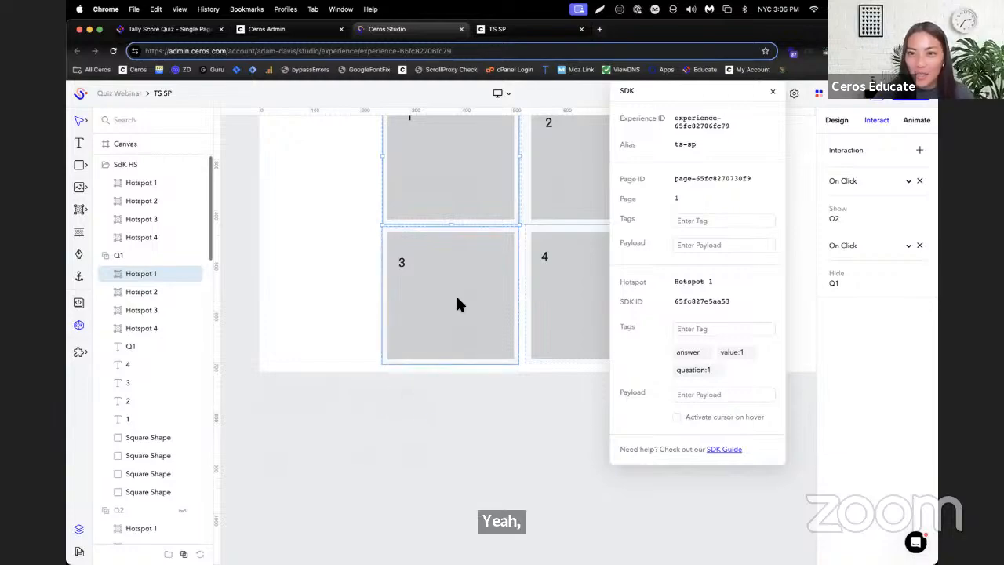
Review the SDK tags and show interactions of the four result hotspots in the SdK HS folder
click(146, 183)
click(142, 200)
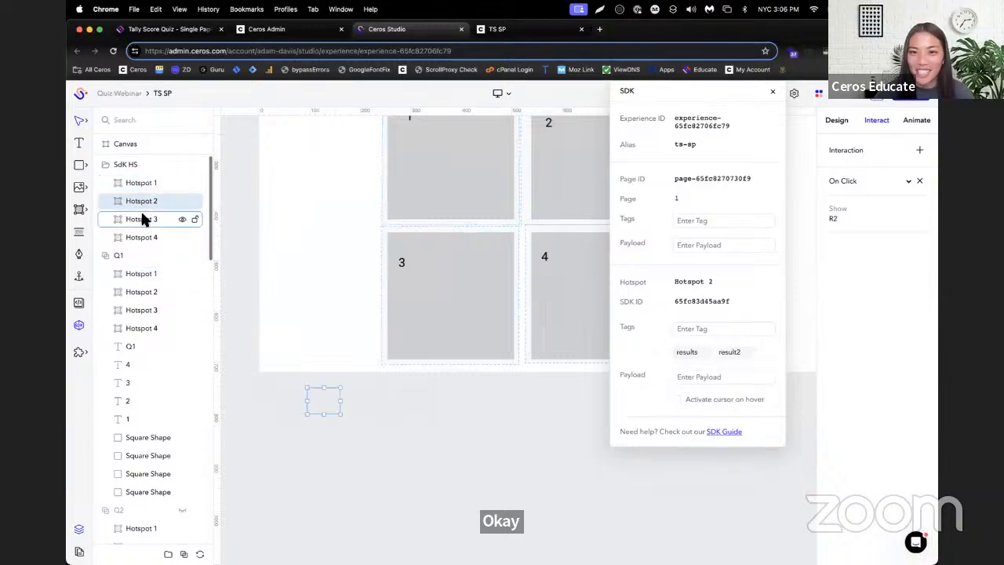
click(140, 219)
click(139, 237)
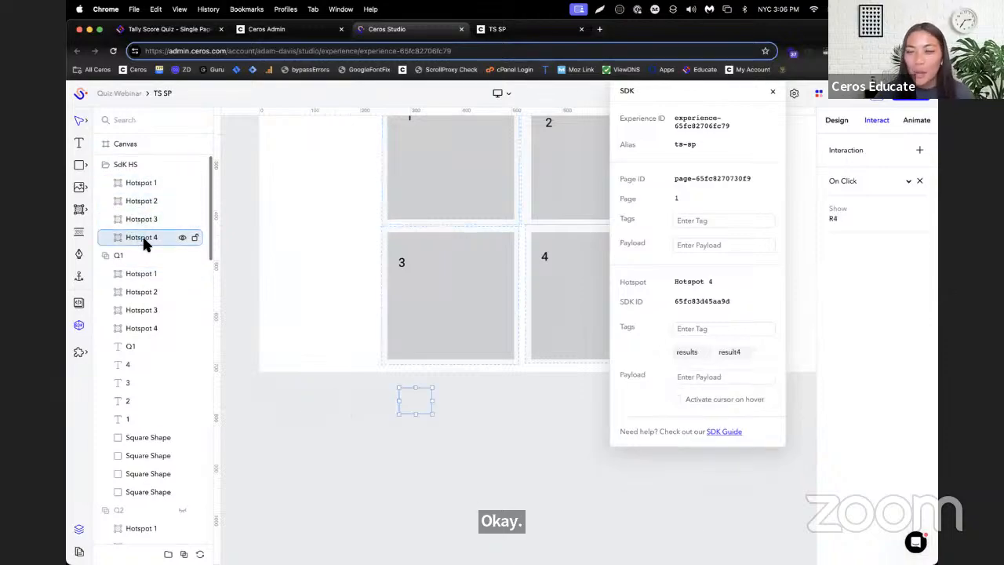
Review the answer tags and show/hide interactions of Hotspots 1 to 4 in group Q1
click(150, 274)
click(149, 292)
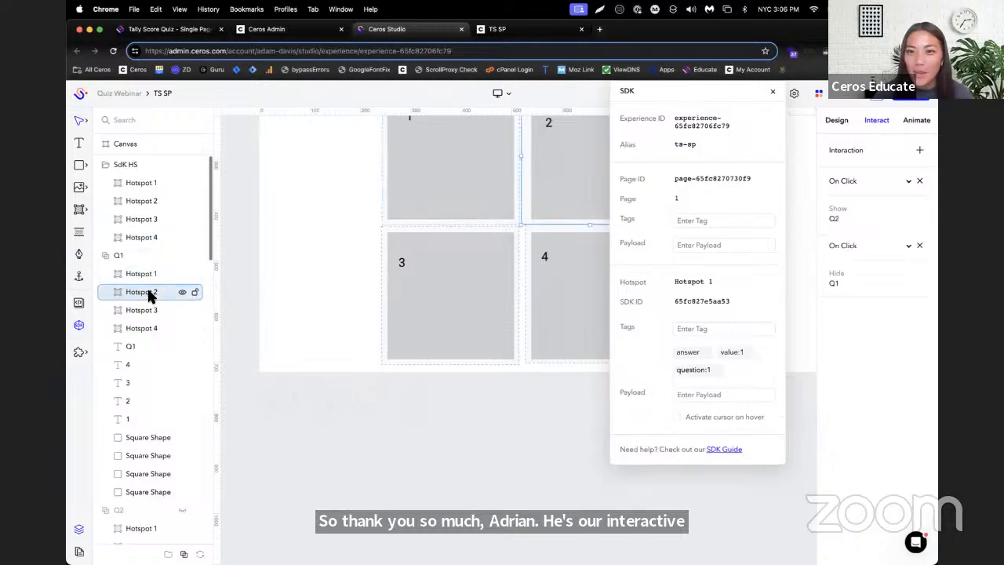
click(146, 309)
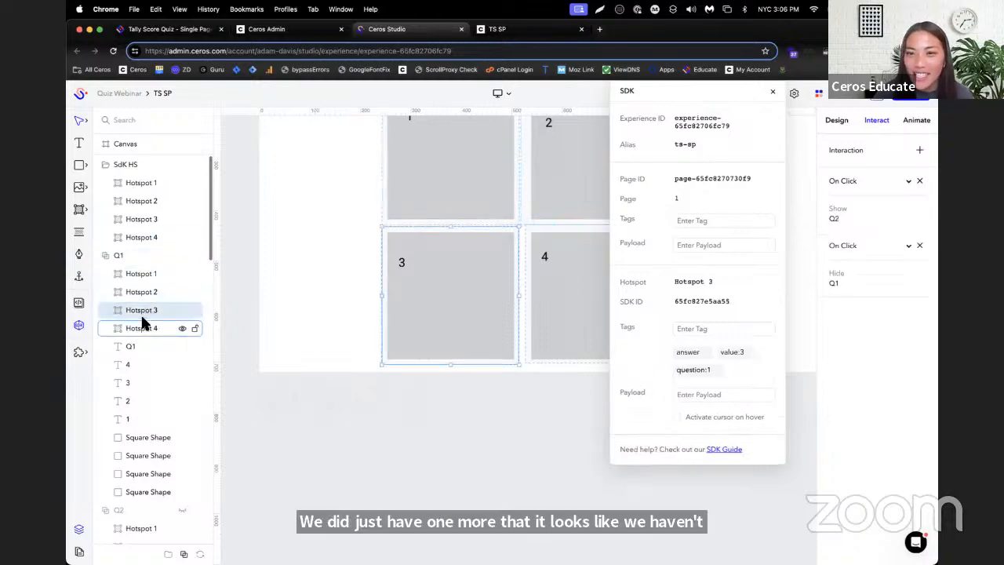
click(145, 328)
Review the answer tags and show/hide interactions of Hotspots 1 to 4 in group Q2
scroll(149, 341, down, 5)
scroll(157, 337, down, 2)
click(141, 287)
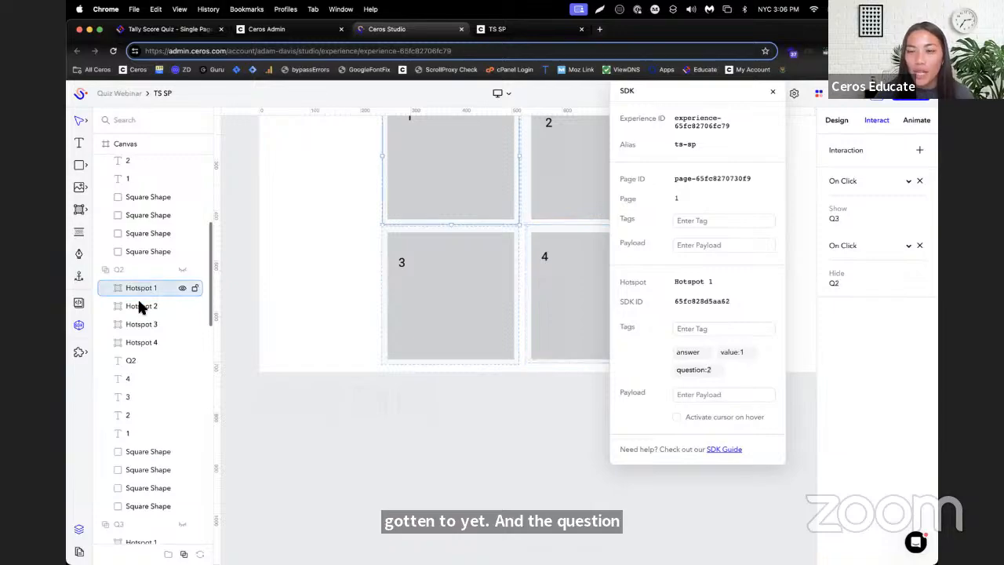
click(139, 309)
click(140, 324)
click(139, 342)
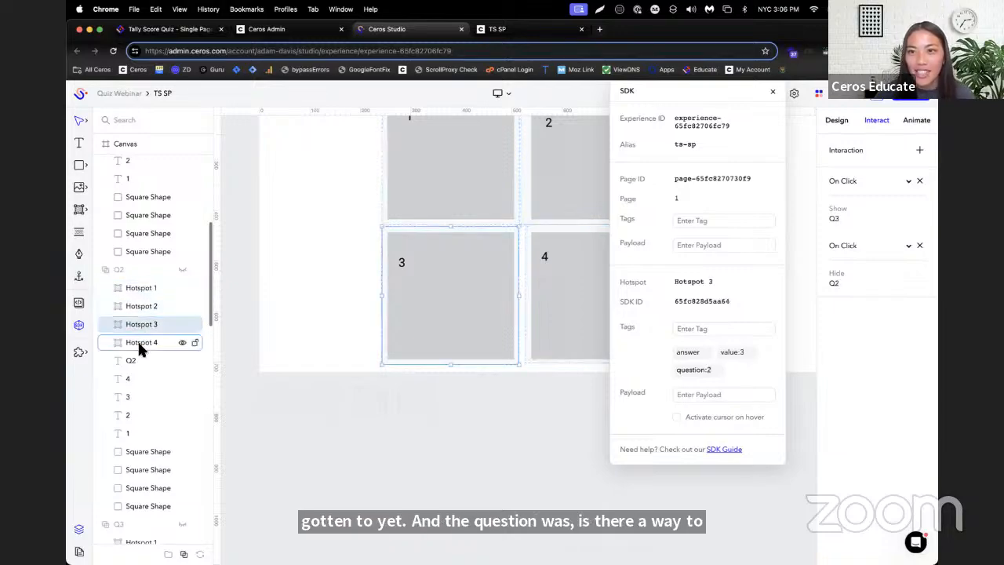
Review the answer tags and show/hide interactions of Hotspots 1 to 4 in group Q3
scroll(155, 368, down, 4)
scroll(153, 364, down, 5)
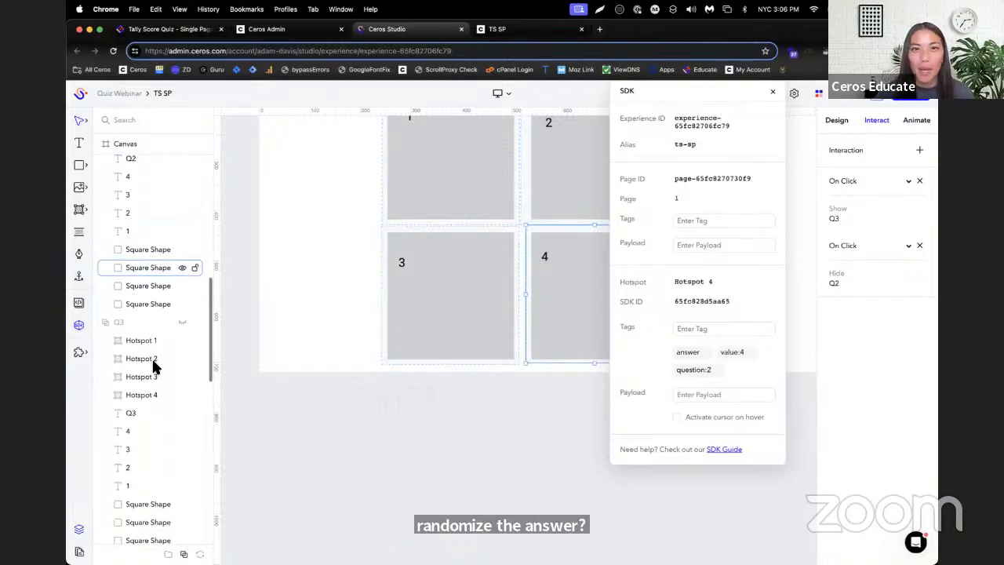
click(145, 343)
click(144, 358)
click(139, 375)
click(141, 393)
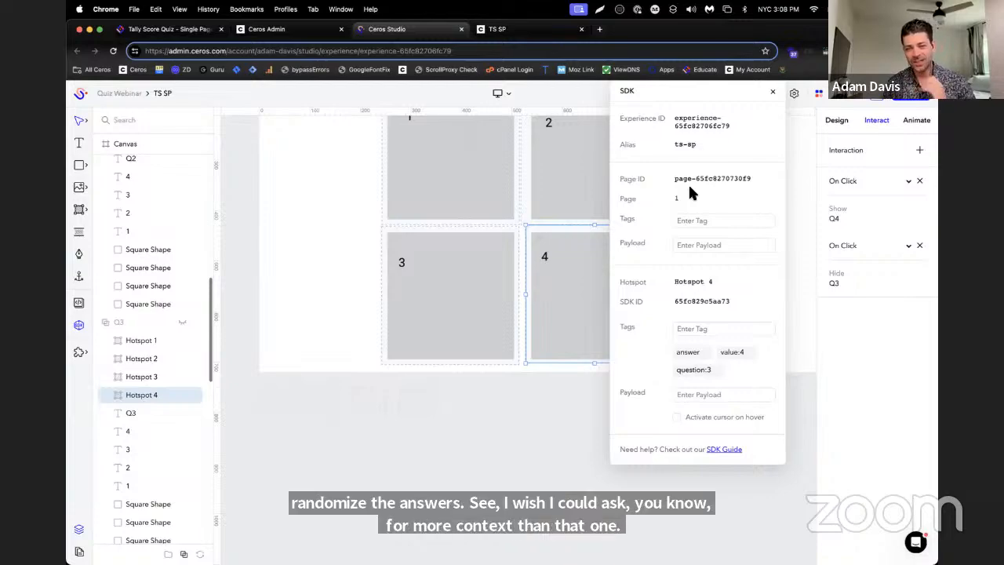
Move the SDK window clear of the canvas and examine the value tags on Q1's answer squares
scroll(175, 204, up, 10)
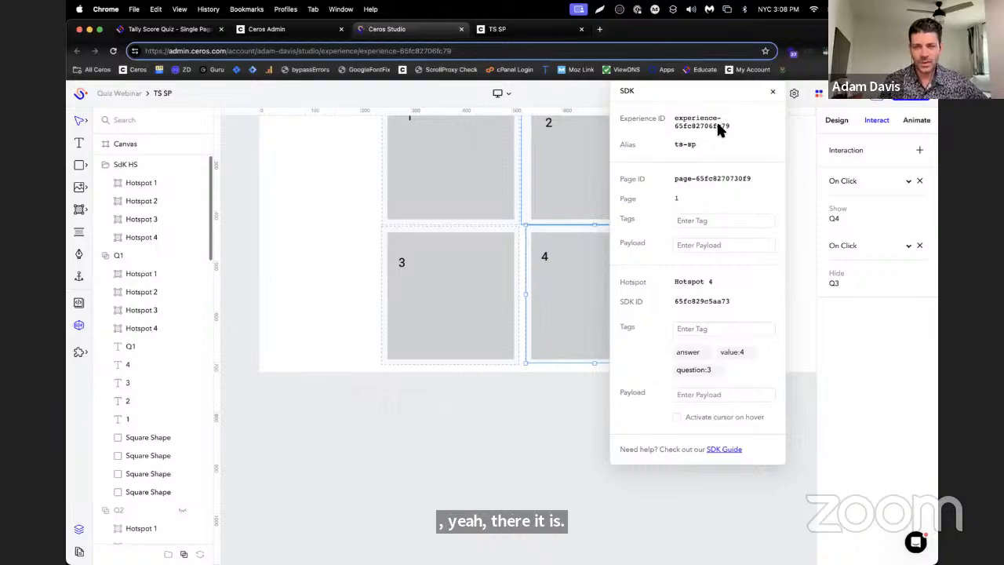
scroll(449, 298, up, 2)
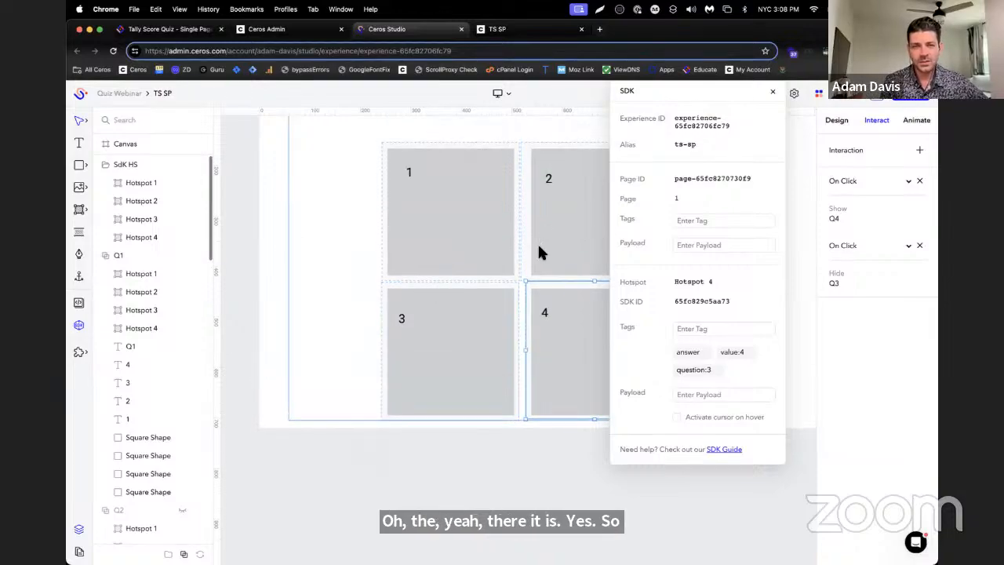
drag(702, 99, 818, 261)
scroll(646, 221, up, 1)
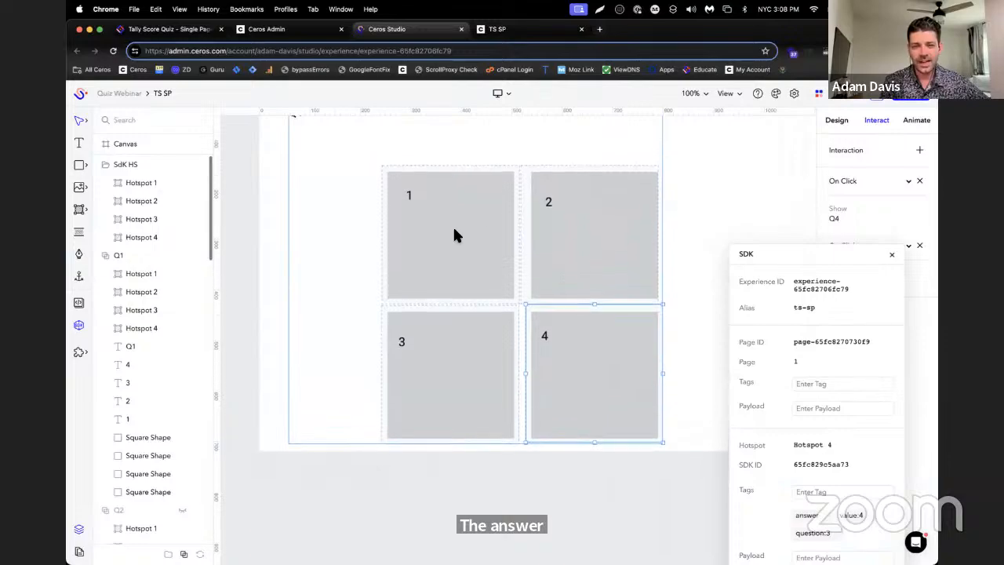
click(452, 229)
click(452, 229)
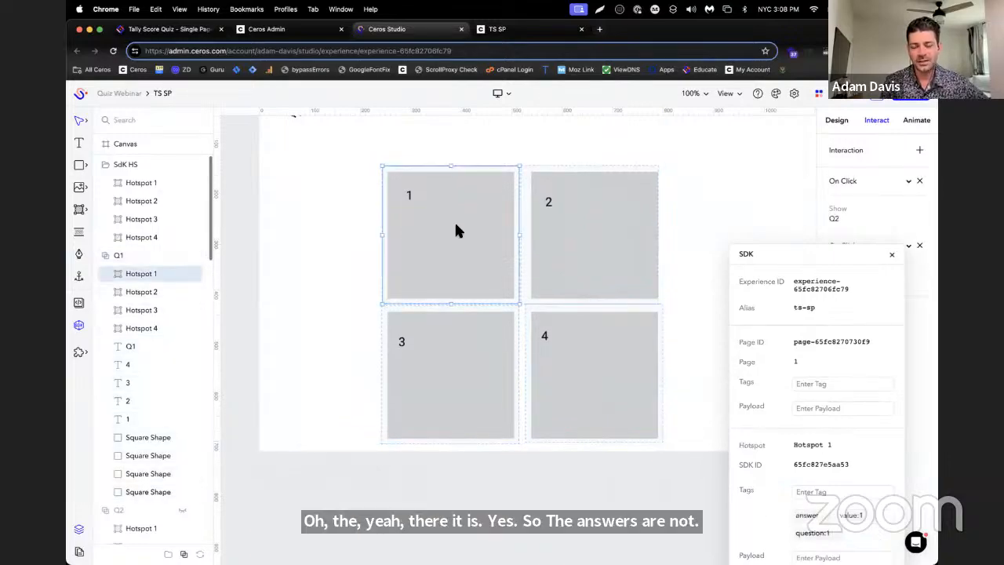
click(594, 211)
click(566, 241)
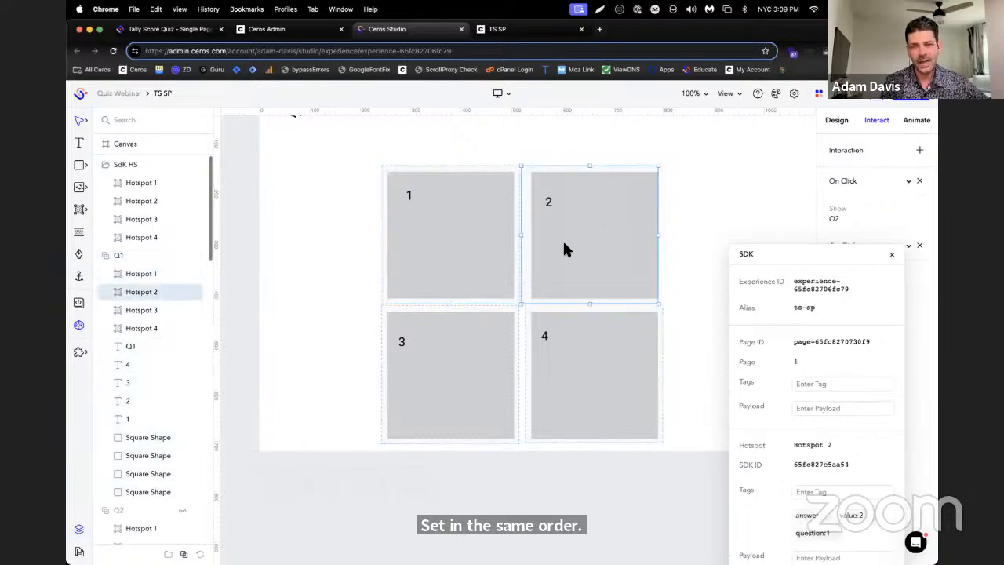
click(467, 345)
click(467, 345)
click(588, 352)
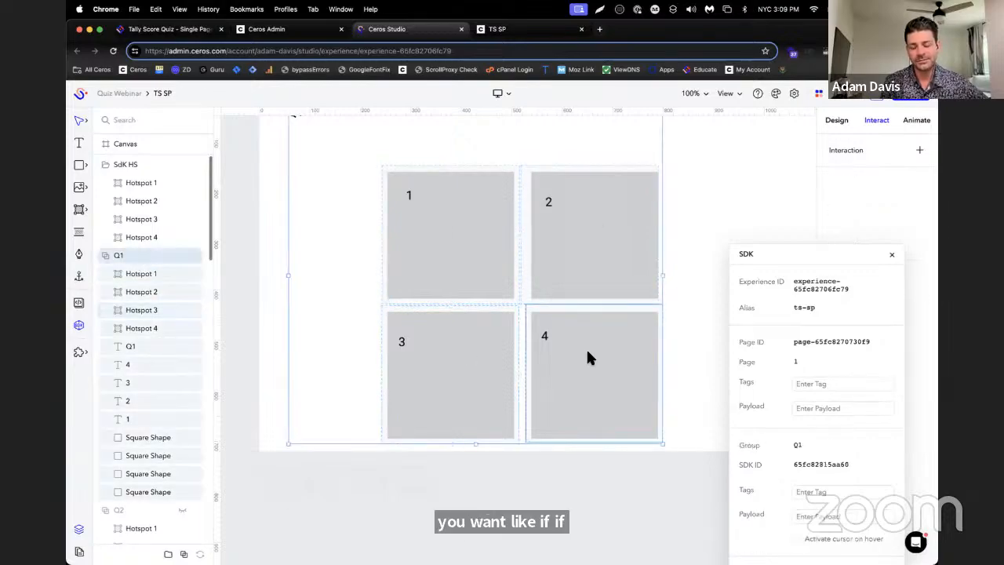
click(562, 229)
click(493, 377)
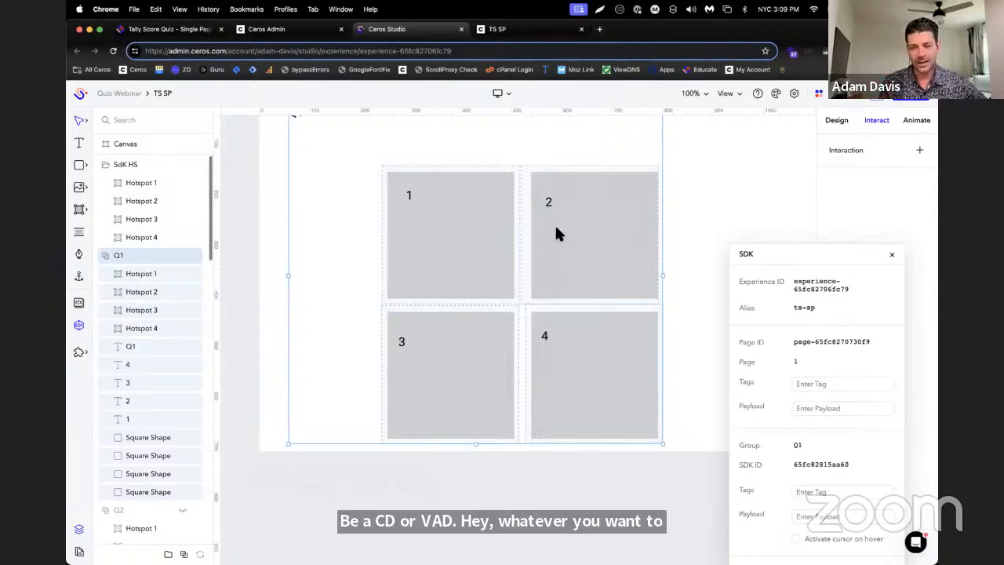
double_click(462, 179)
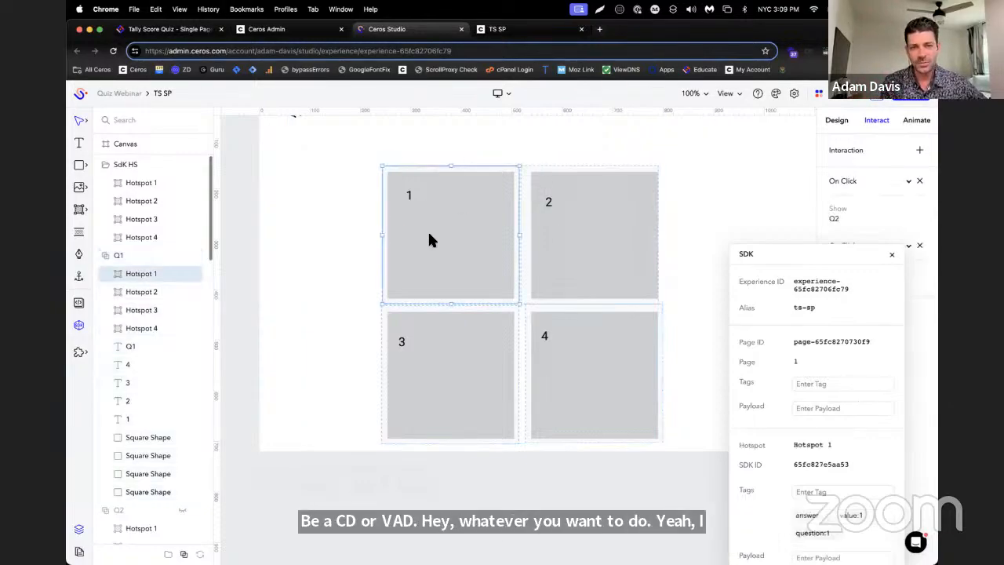
click(557, 229)
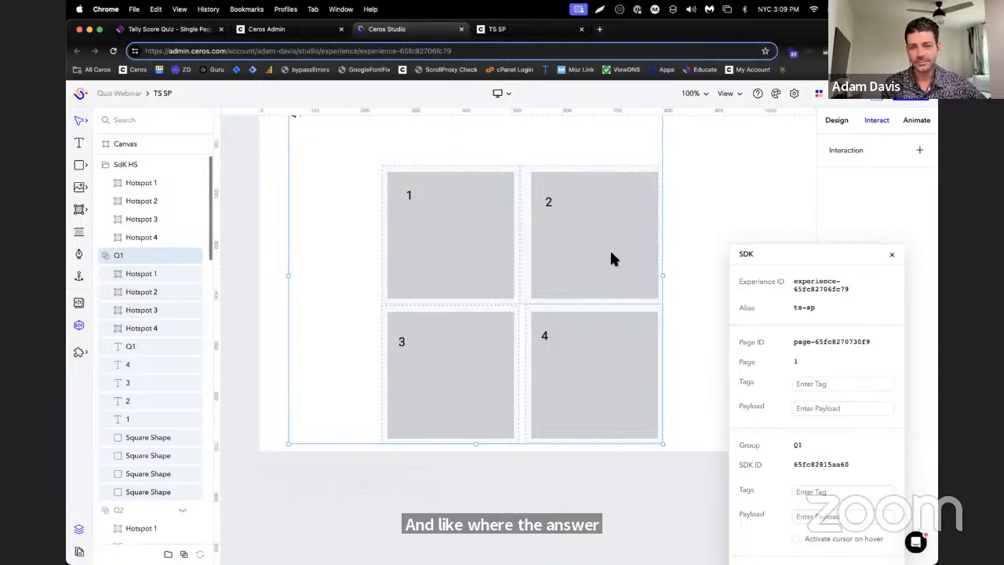
scroll(612, 255, down, 3)
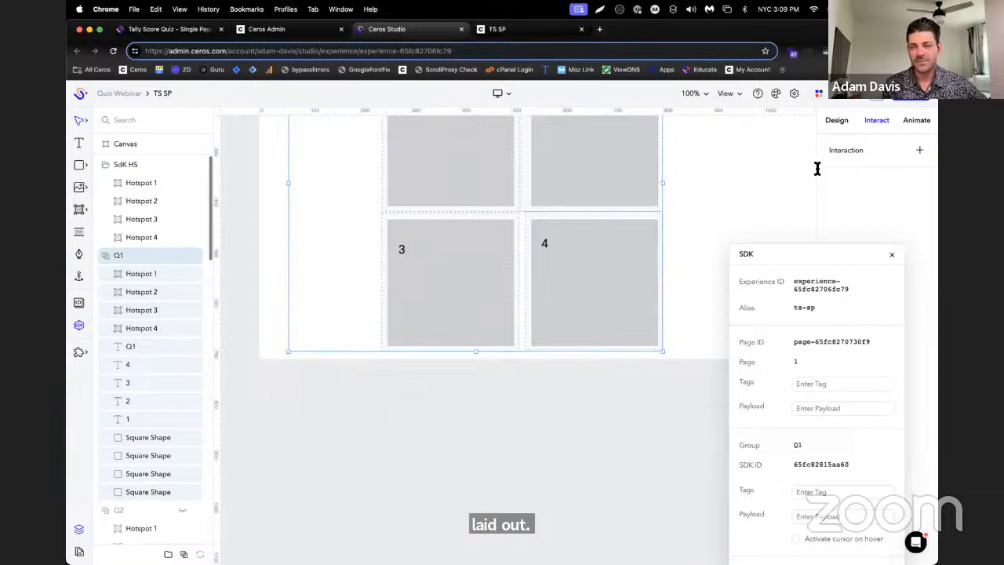
scroll(600, 454, up, 1)
scroll(601, 453, up, 1)
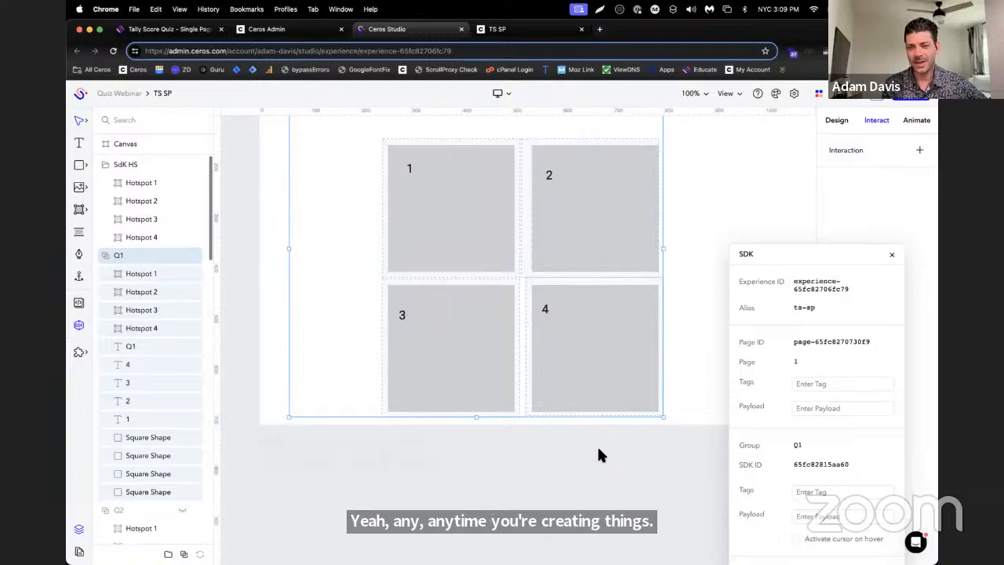
Select Hotspot 1 in group Q1, bring its SDK tags into view and remove the value:1 tag
click(135, 273)
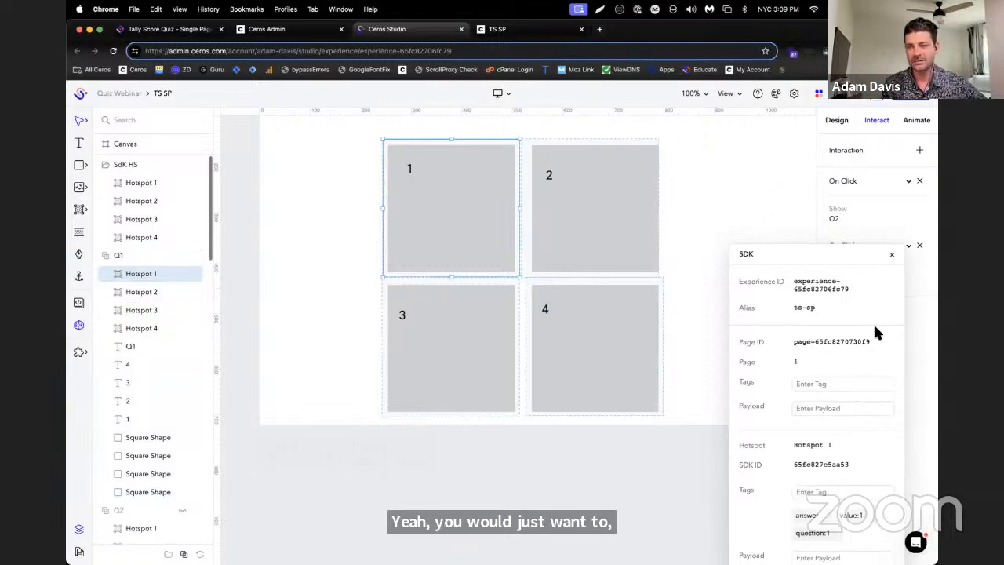
drag(831, 262, 808, 140)
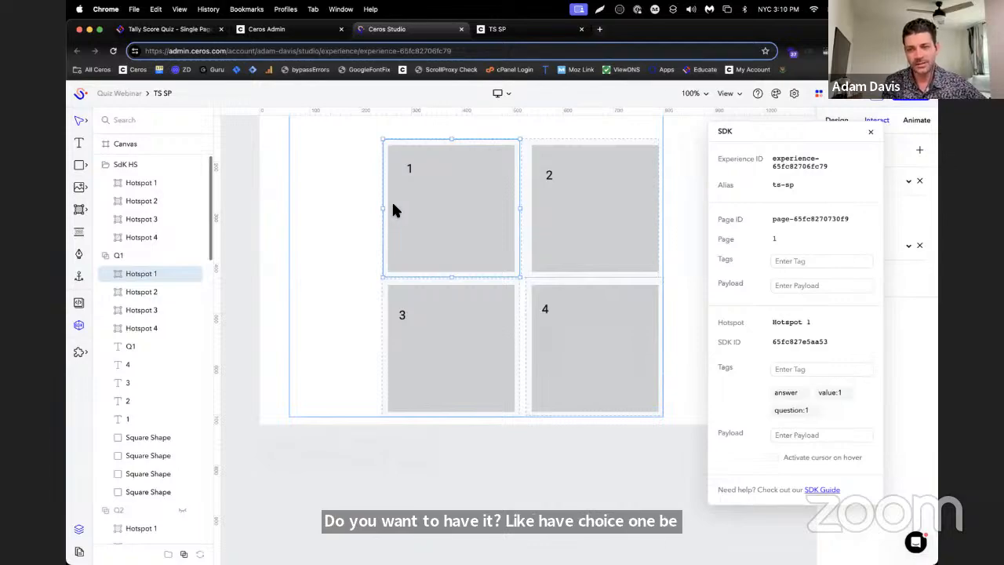
click(847, 393)
Try adding a tag that makes Q1's Hotspot 1 worth 5 points, and remove that tag again
click(829, 369)
text(value)
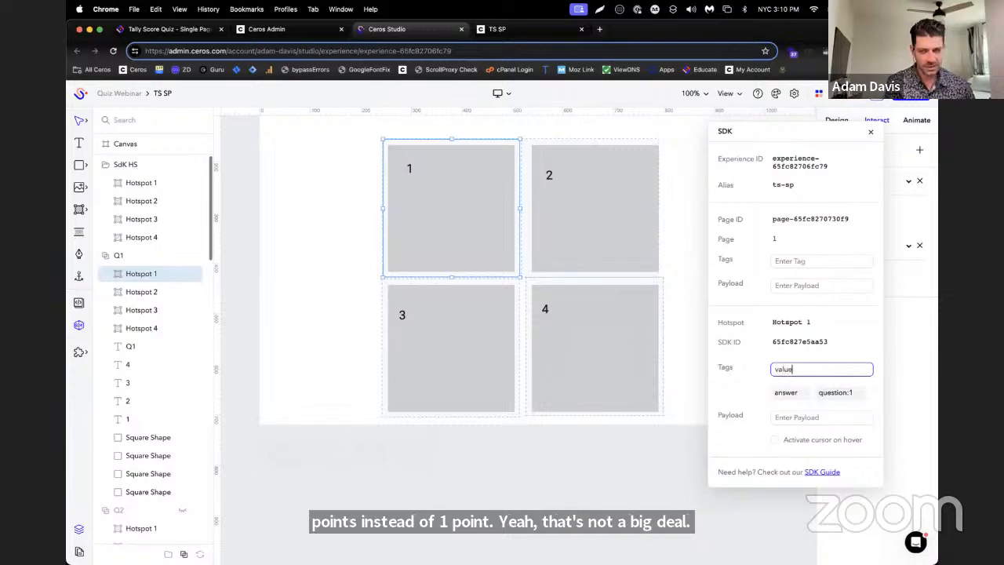
text(5)
key(Return)
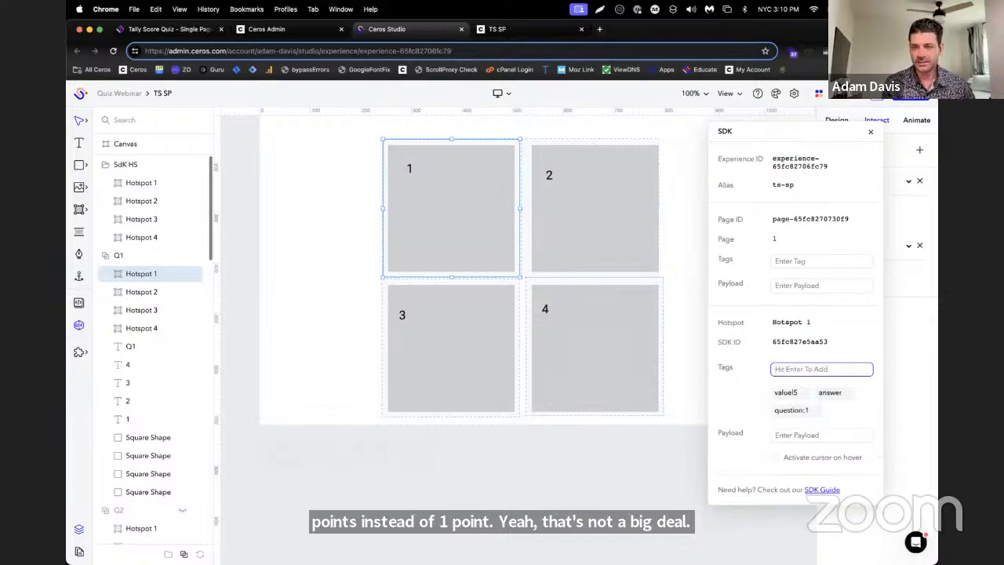
click(805, 394)
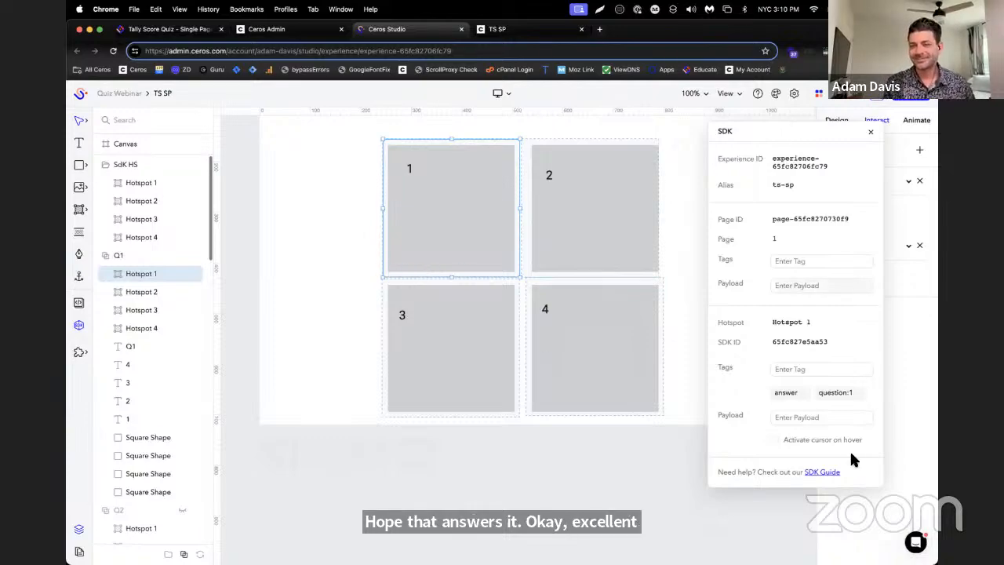
Add the tag value:1 to Hotspot 1 in group Q1
click(845, 362)
text(v)
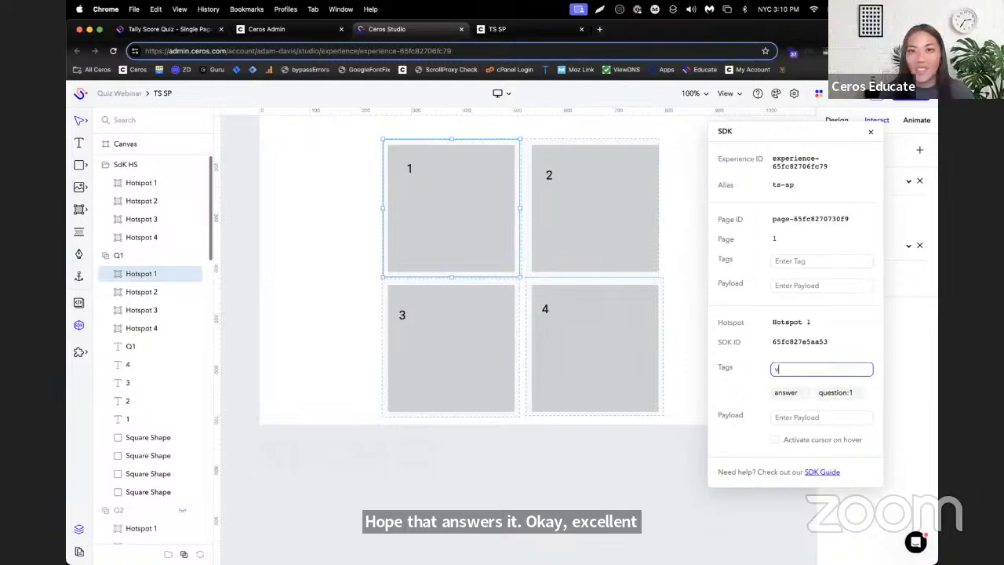
text(alue:)
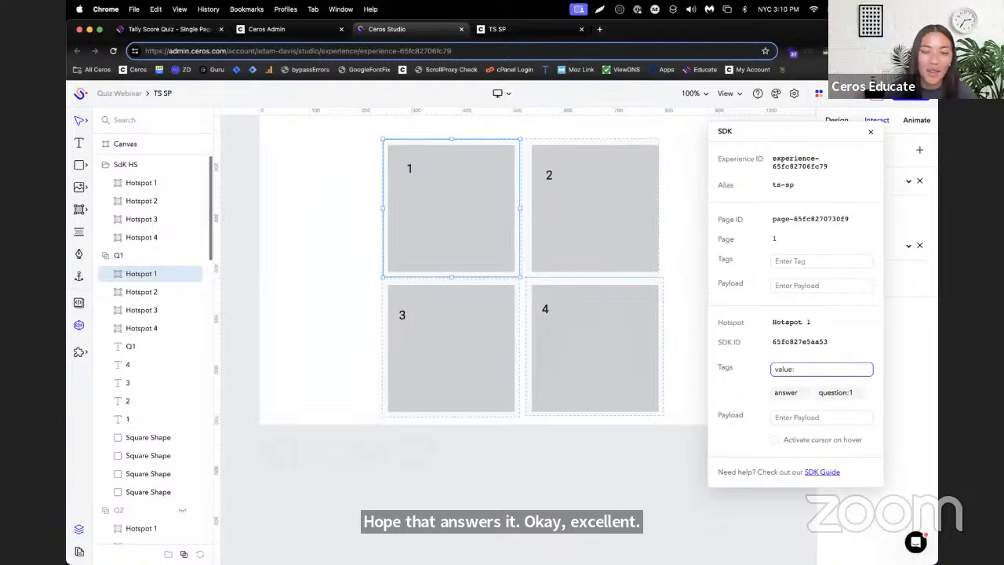
text(1)
key(Return)
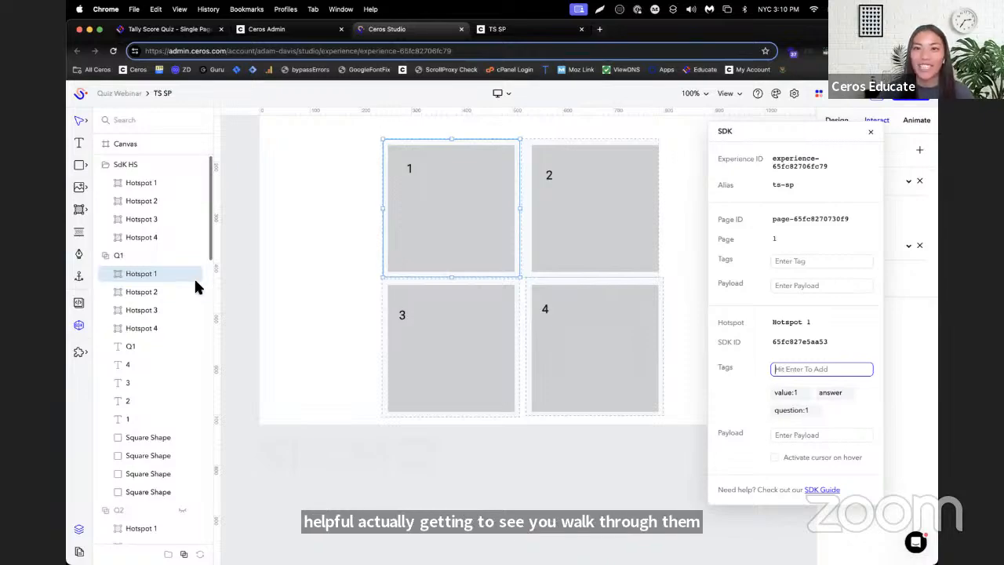
scroll(183, 282, down, 3)
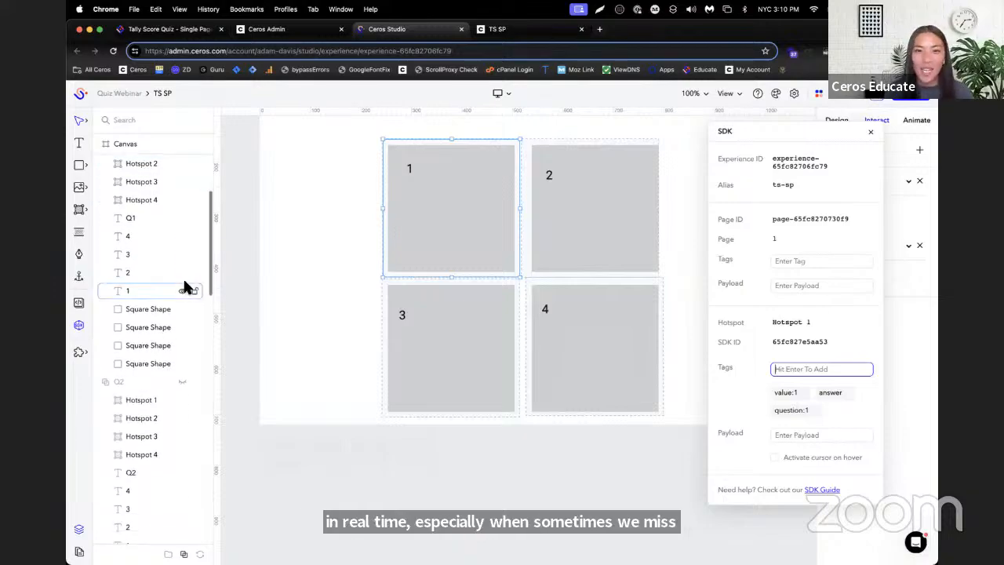
scroll(180, 283, down, 3)
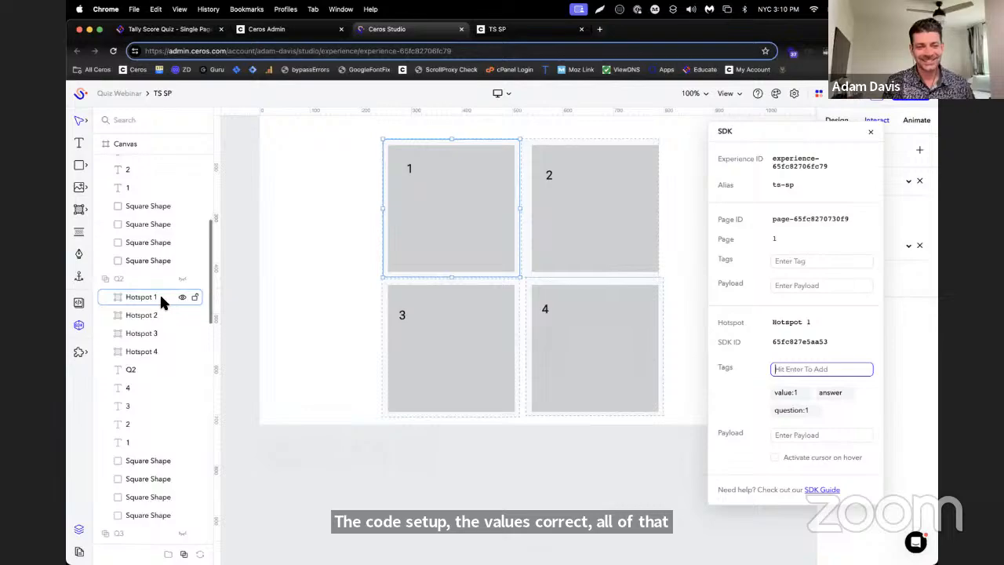
scroll(479, 263, up, 3)
scroll(476, 268, up, 1)
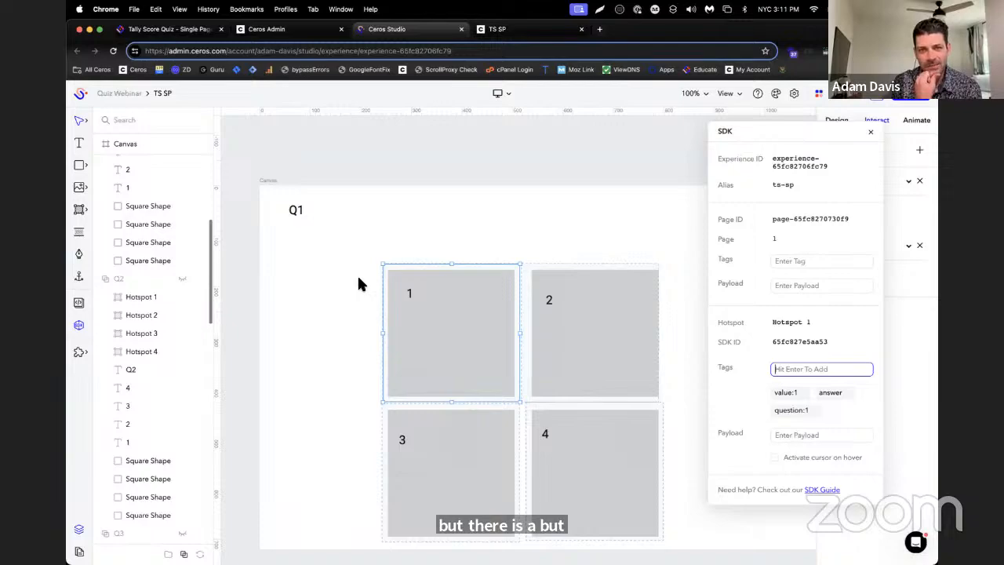
click(505, 236)
click(637, 160)
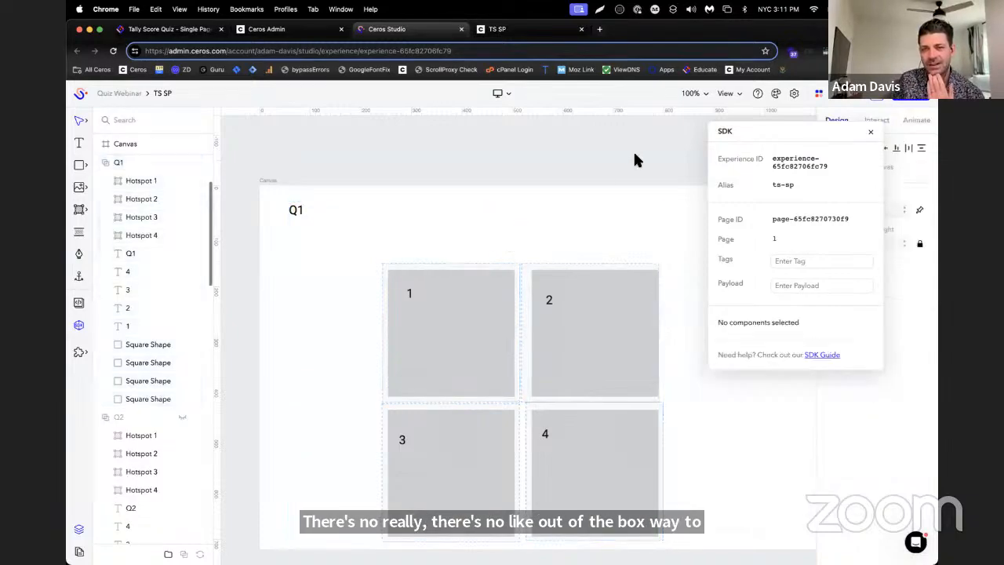
Select the results Hotspot 1 below the canvas, move the SDK window off the properties and review the hotspot's tags and interaction
scroll(655, 247, down, 1)
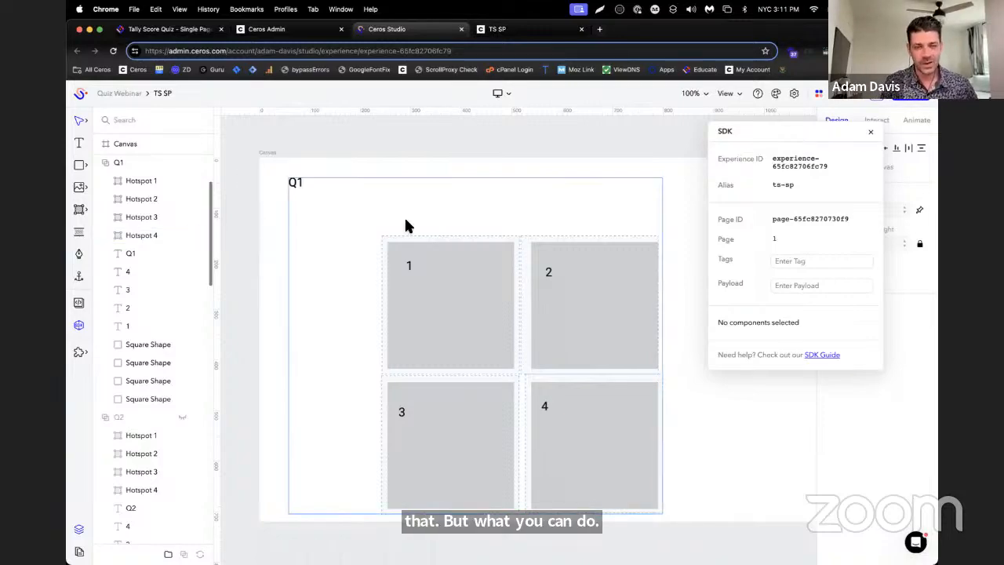
scroll(405, 226, down, 1)
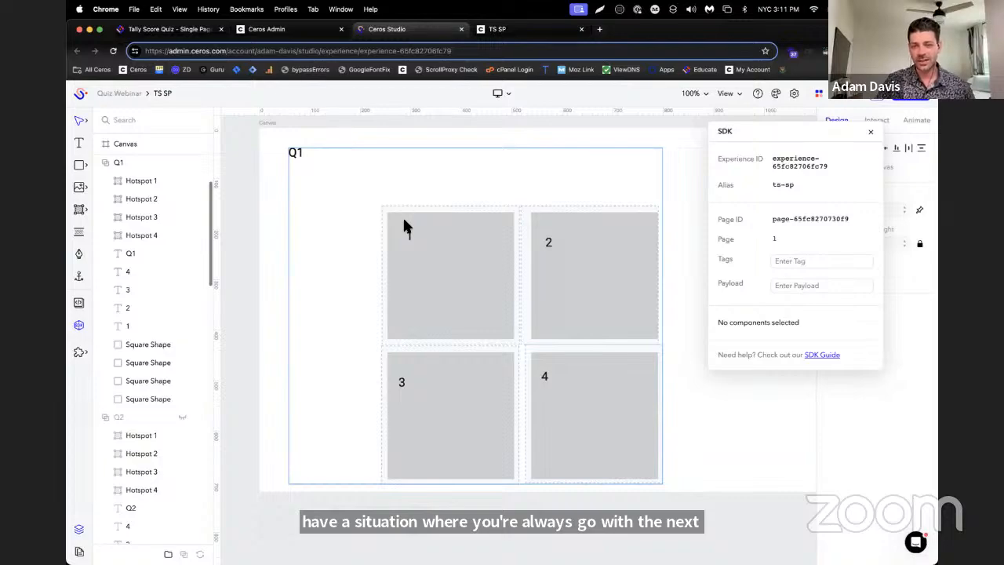
scroll(133, 258, down, 10)
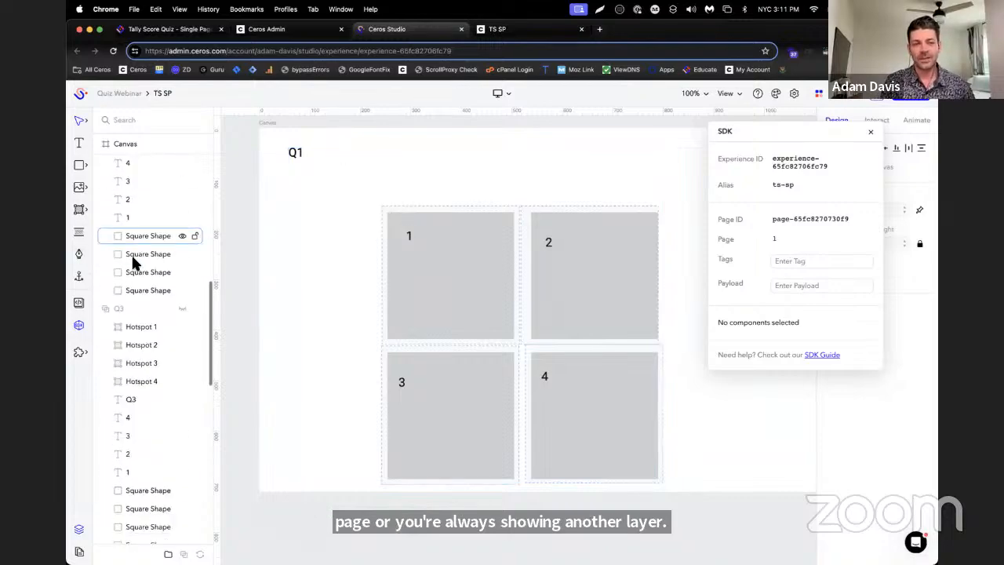
scroll(322, 333, down, 1)
scroll(321, 322, down, 5)
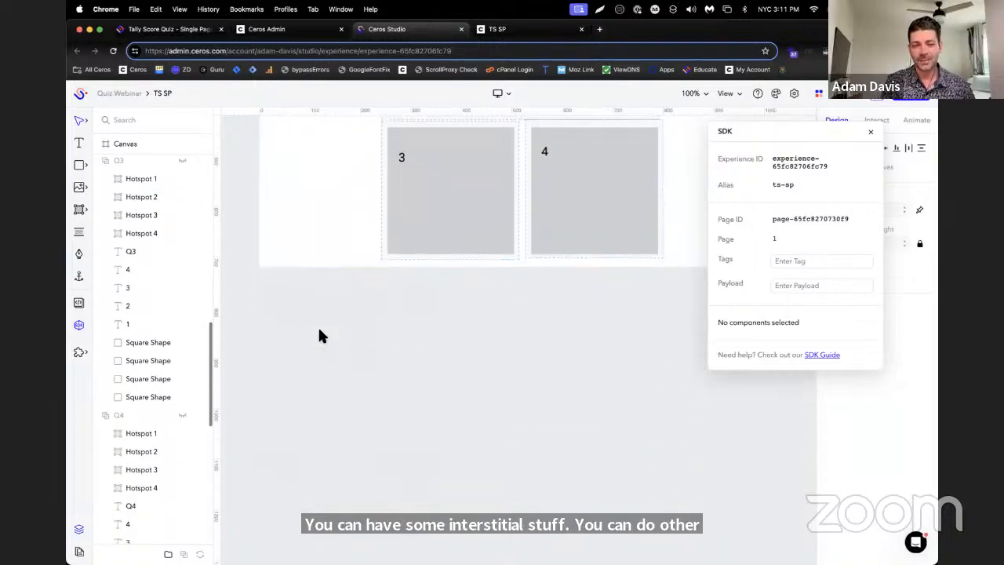
click(286, 314)
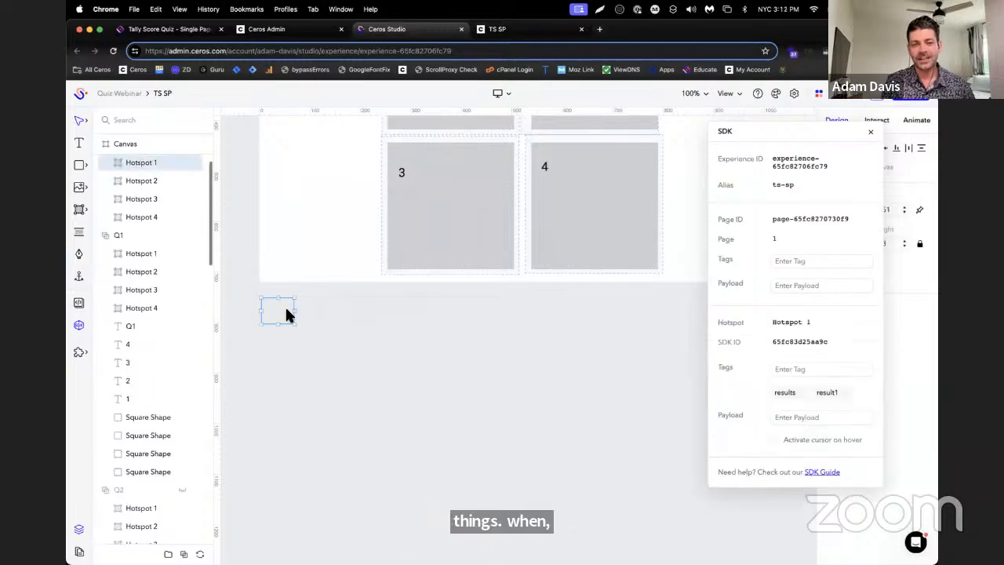
scroll(159, 226, up, 1)
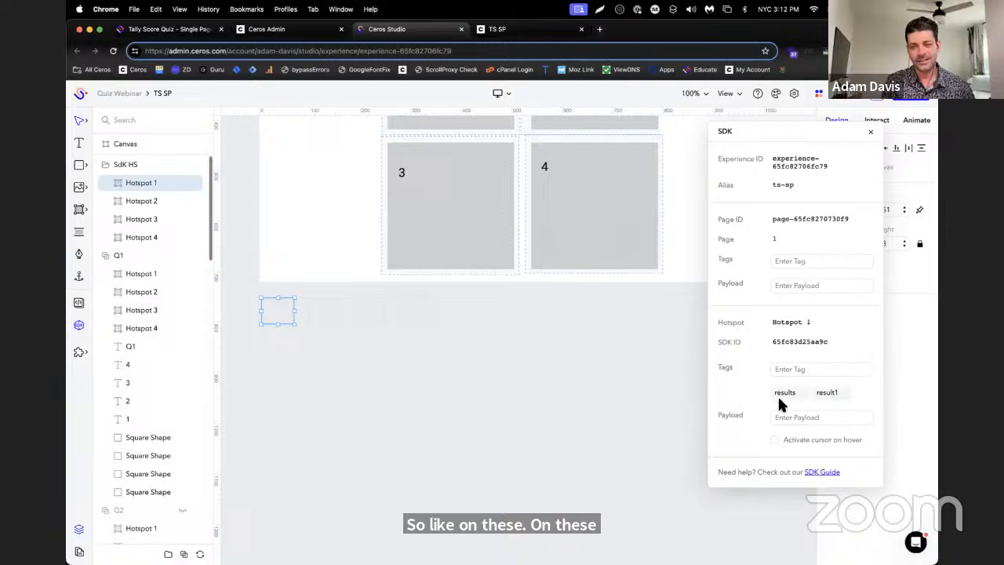
drag(758, 132, 663, 143)
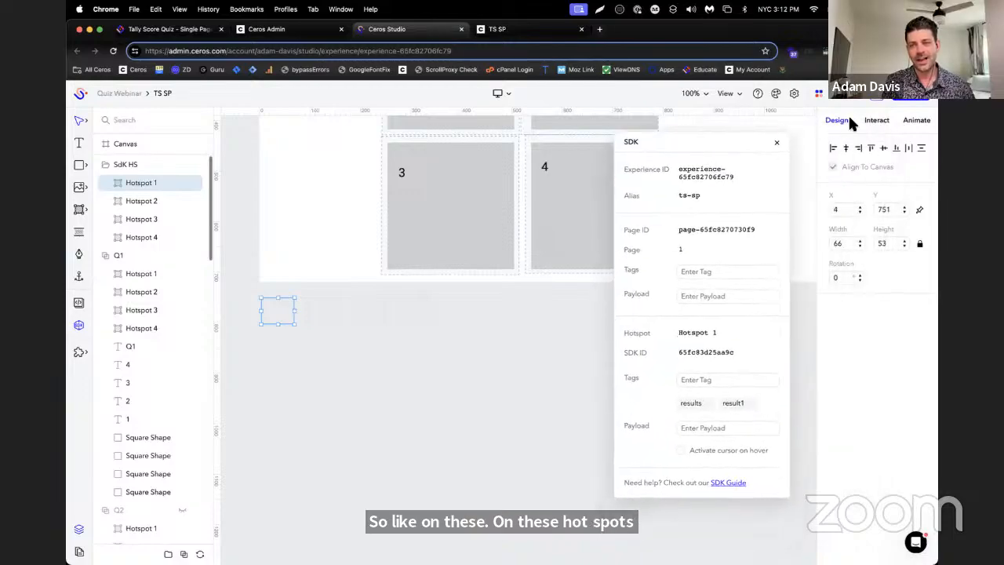
click(867, 119)
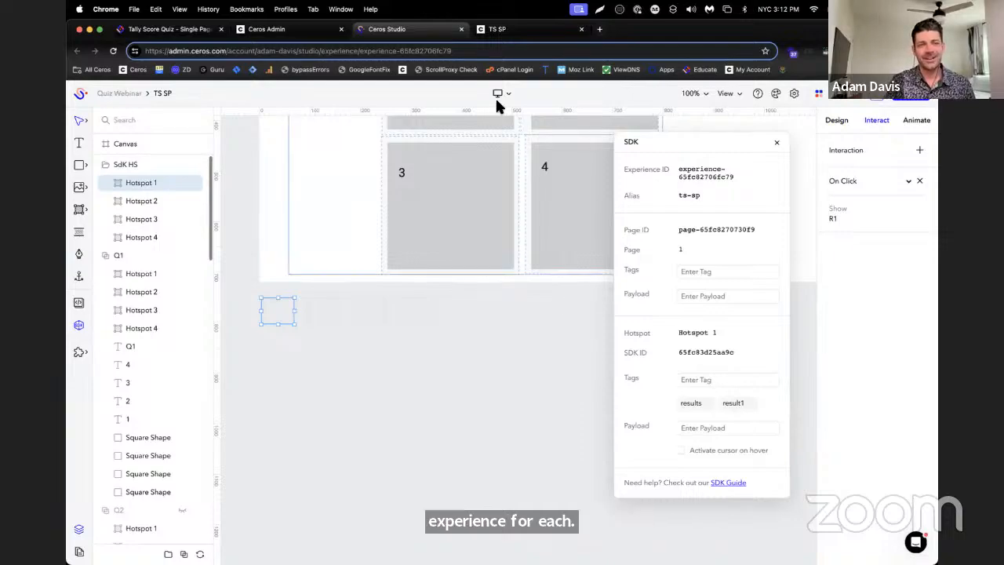
Look at the Quiz Webinar project's experiences, and try switching the results Hotspot 1's click interaction to Go to URL
click(310, 32)
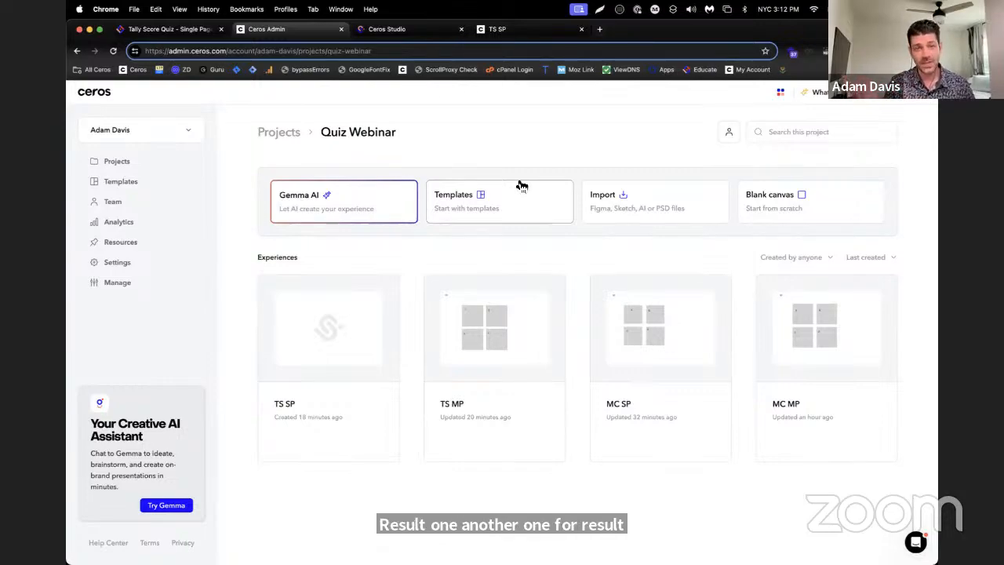
click(439, 36)
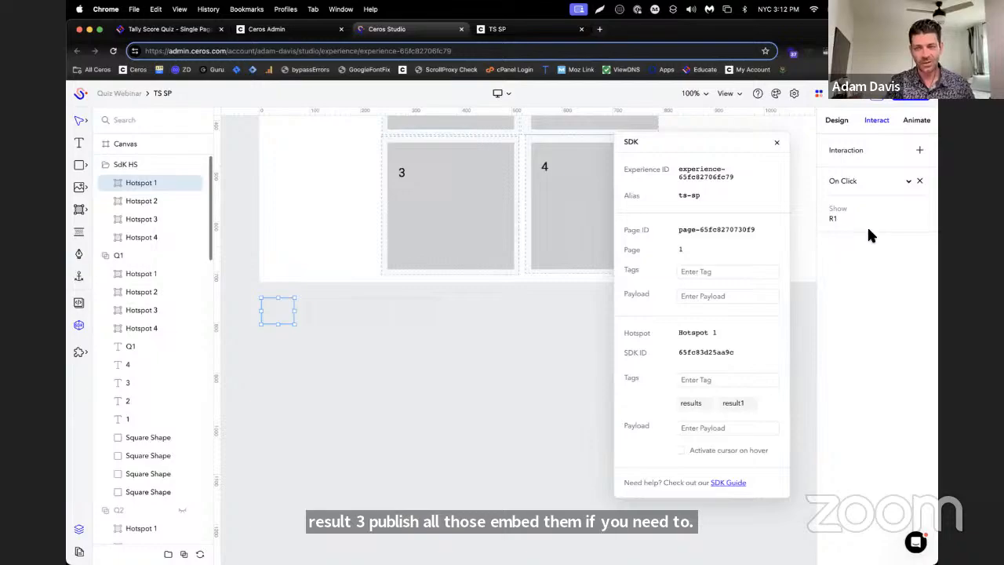
click(909, 181)
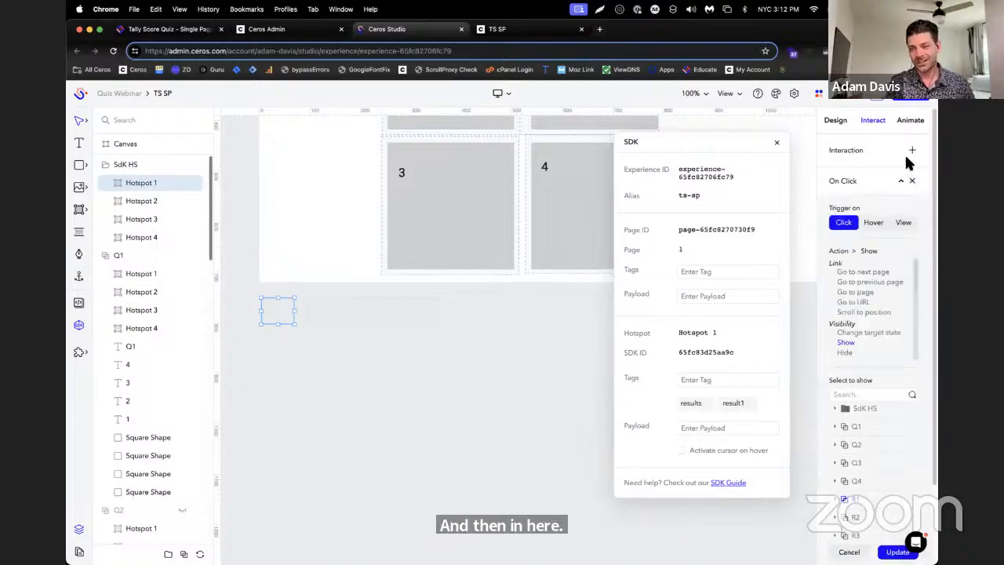
click(868, 303)
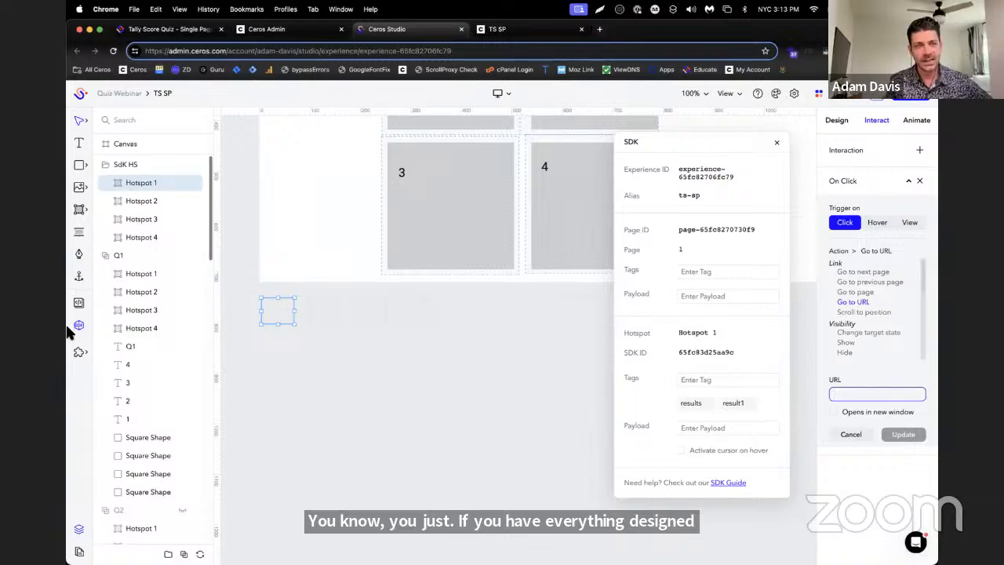
Open the MC MP experience from the Quiz Webinar project in Studio
click(297, 35)
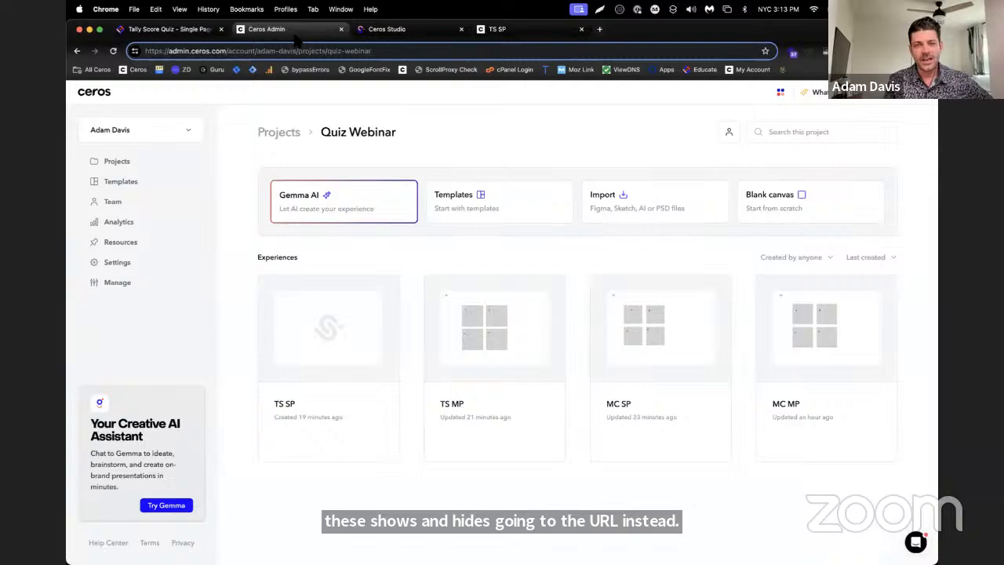
click(795, 337)
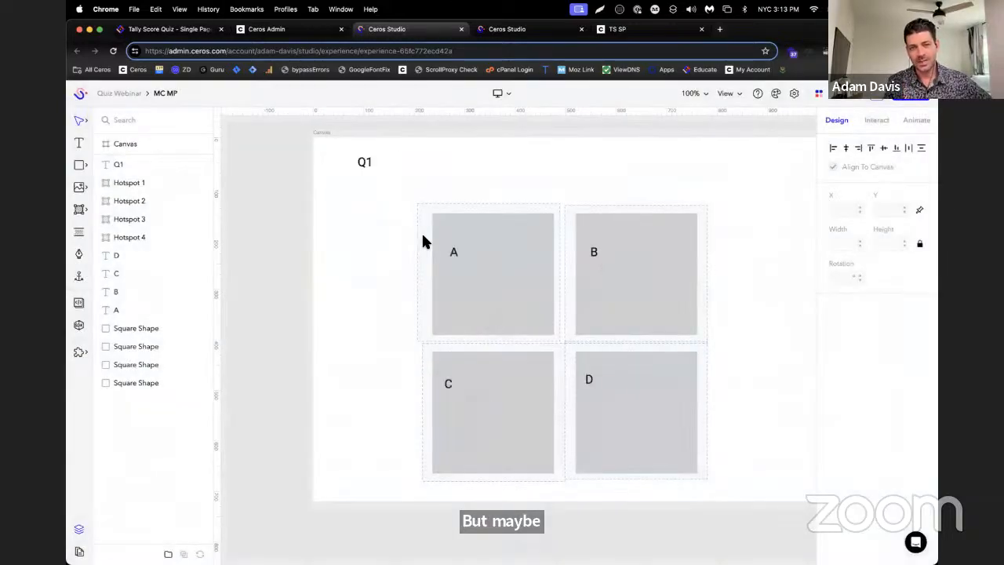
click(495, 30)
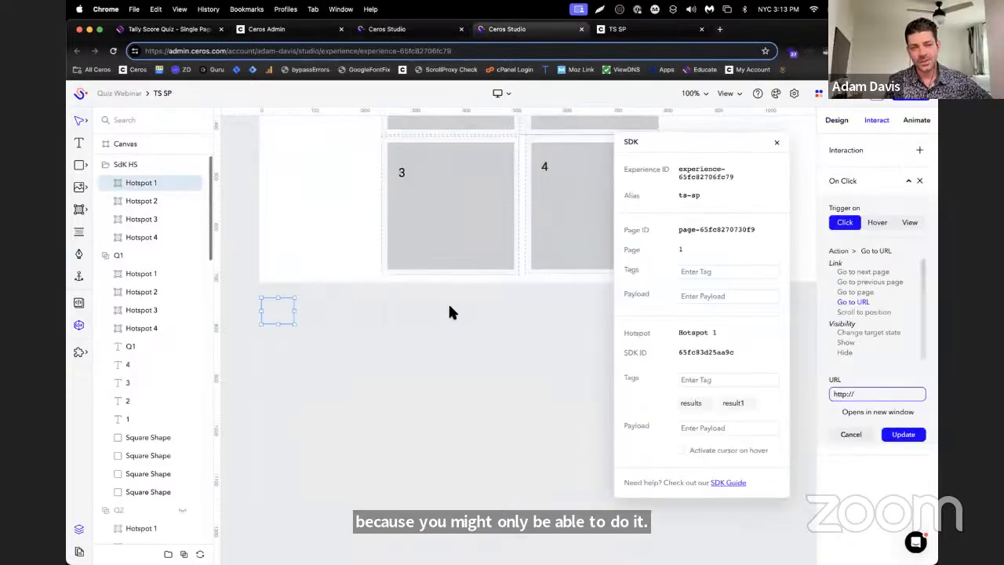
click(408, 29)
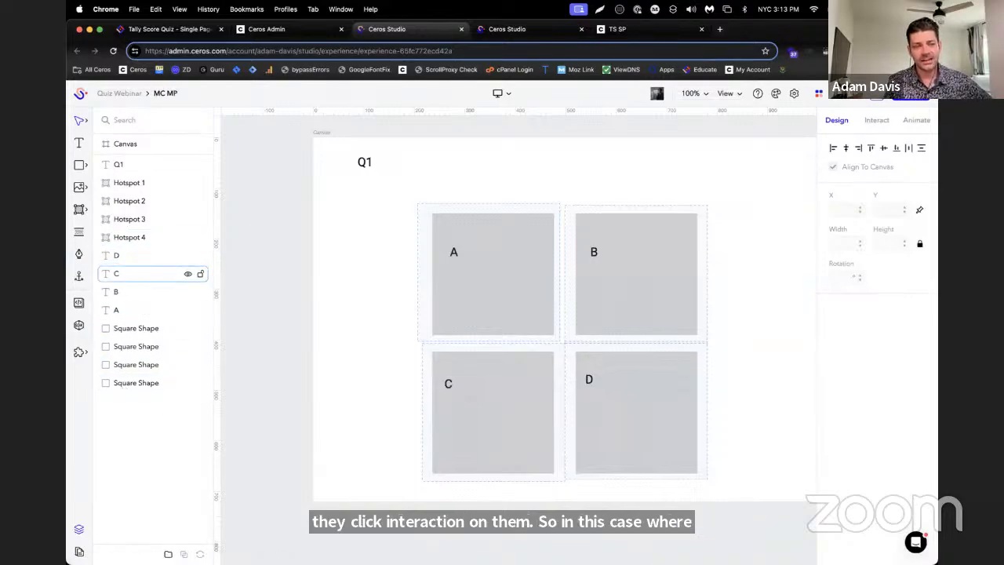
Go to page 4 of MC MP and examine the interactions and SDK tags of answer A's hotspot
click(79, 551)
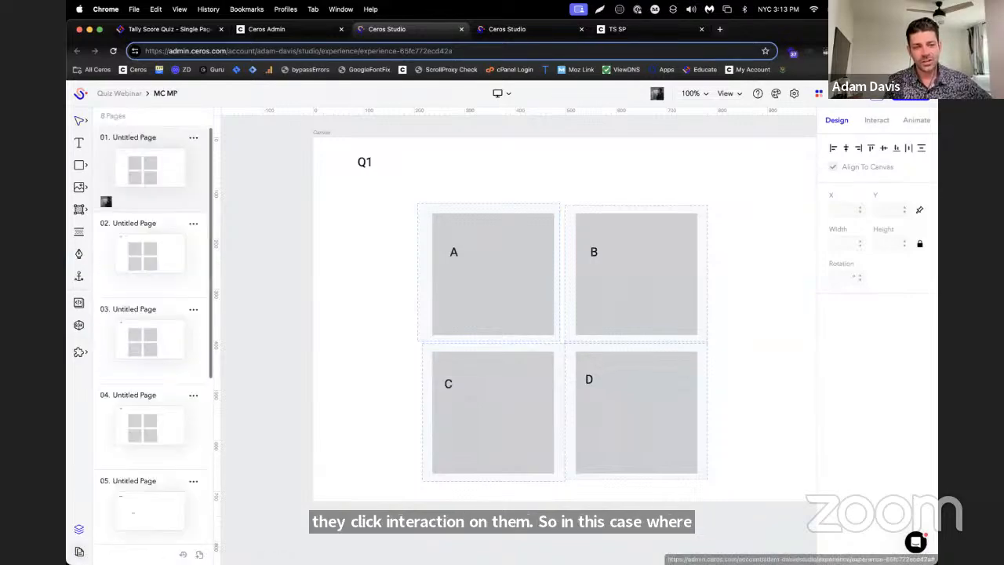
click(112, 413)
click(466, 317)
click(885, 122)
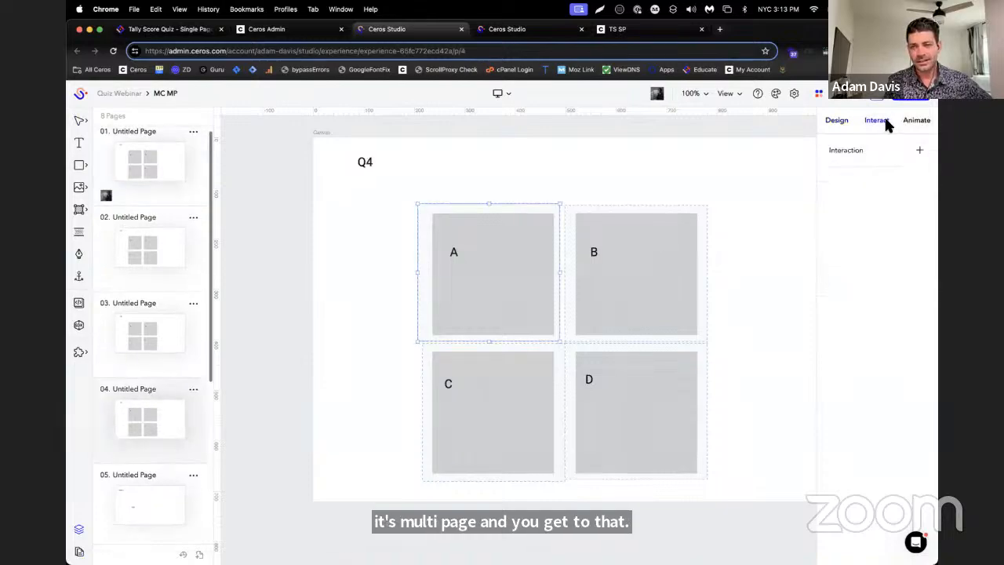
scroll(259, 385, down, 1)
scroll(115, 455, down, 1)
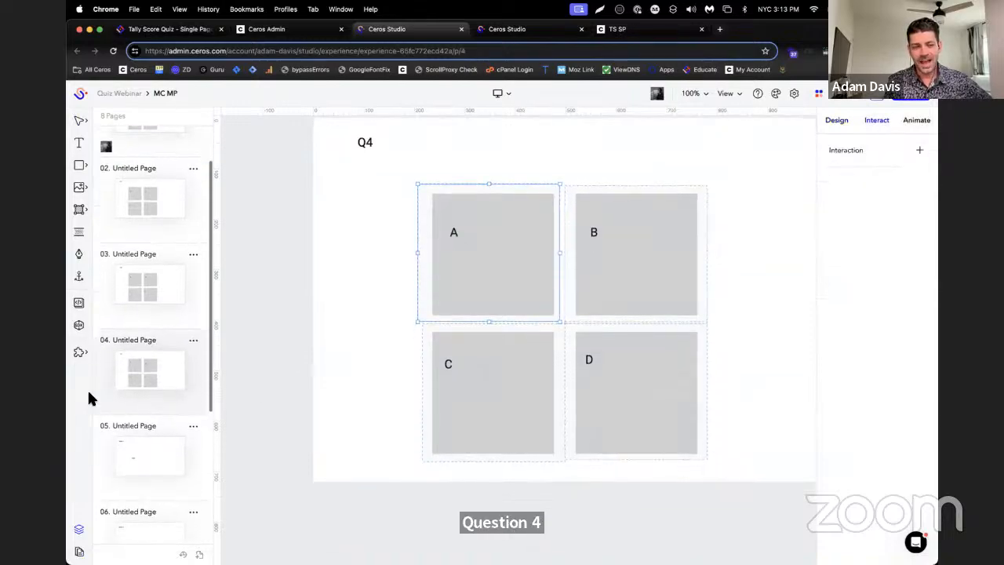
click(79, 326)
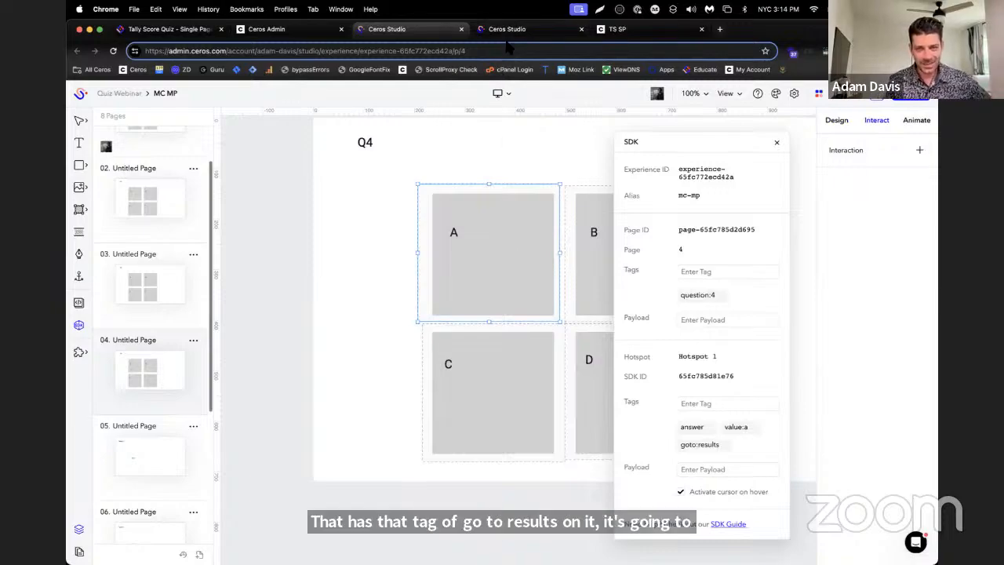
On page 5, try adding a View-triggered interaction to the Result A text and check its actions for Go to URL
click(107, 444)
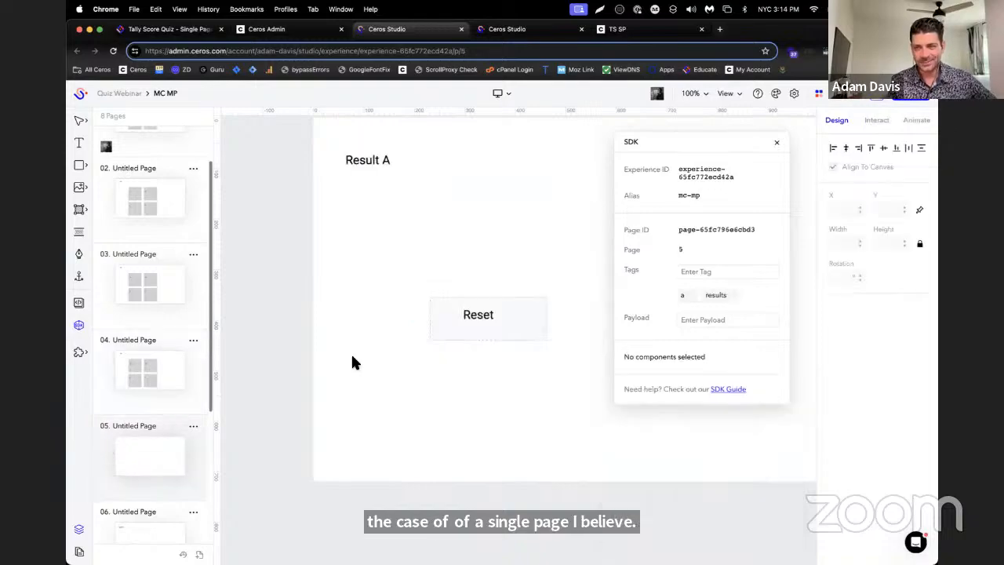
click(350, 162)
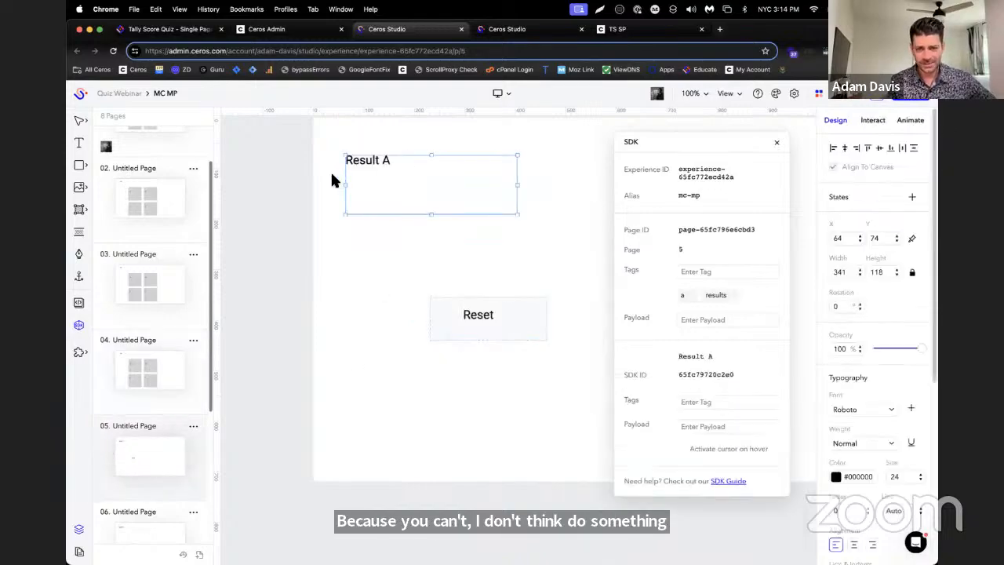
click(863, 121)
click(919, 149)
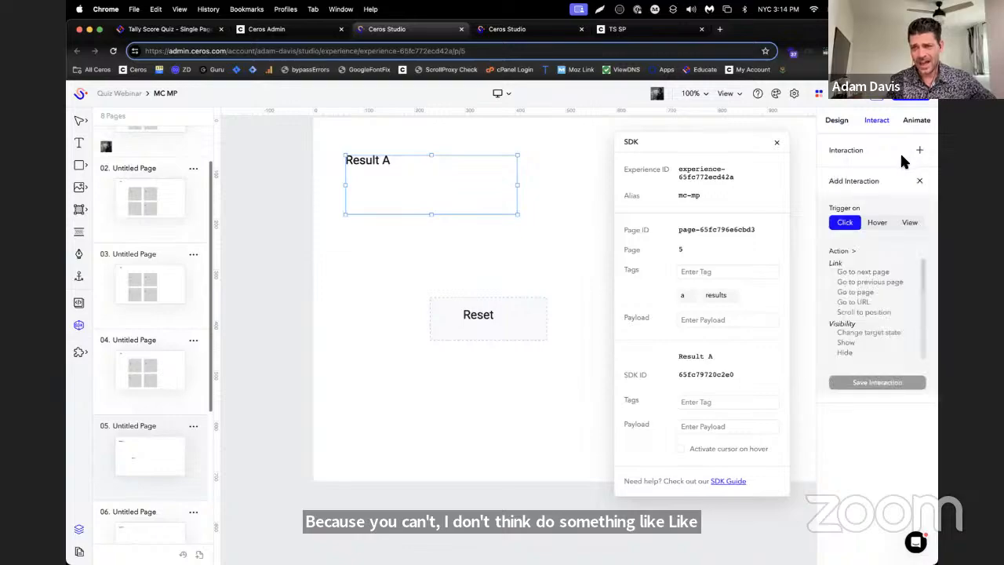
click(912, 223)
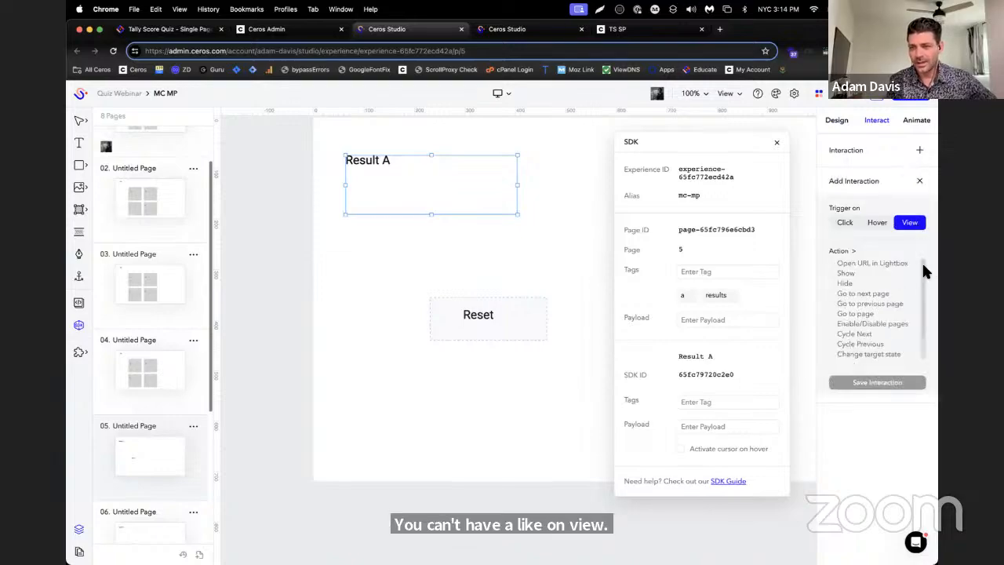
scroll(910, 294, down, 2)
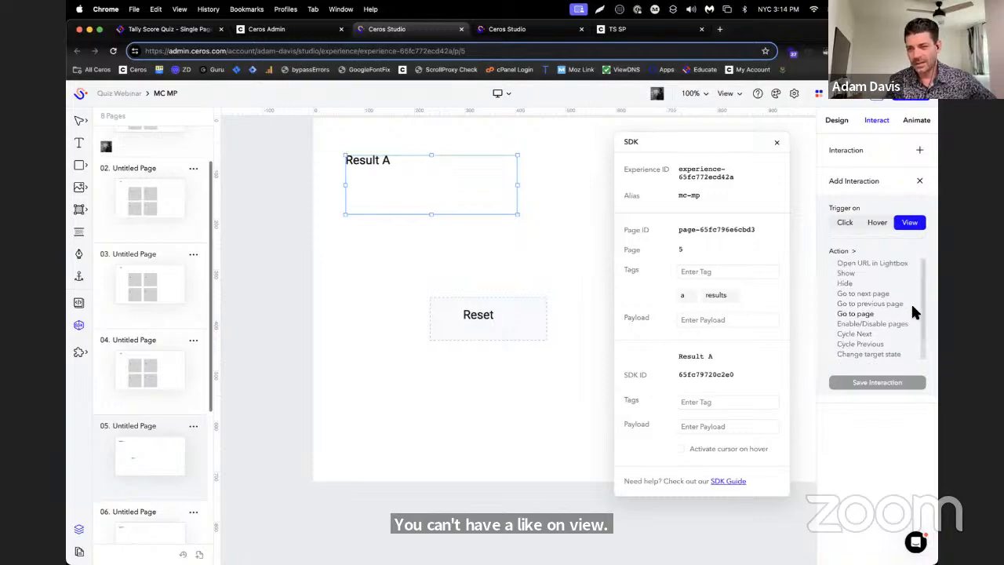
click(307, 320)
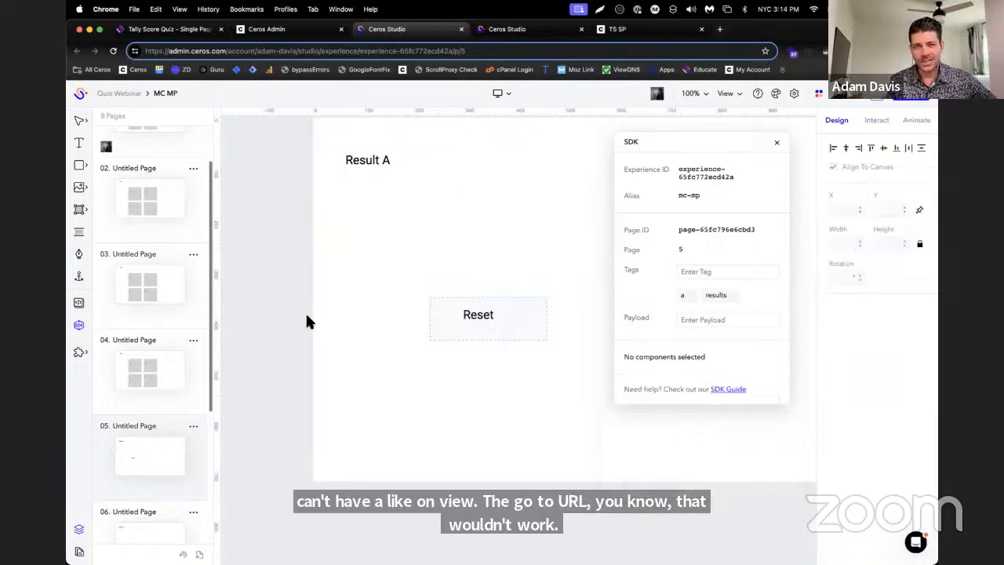
Return to the TS SP experience and discard the unsaved Go to URL change by deselecting the results hotspot
click(627, 29)
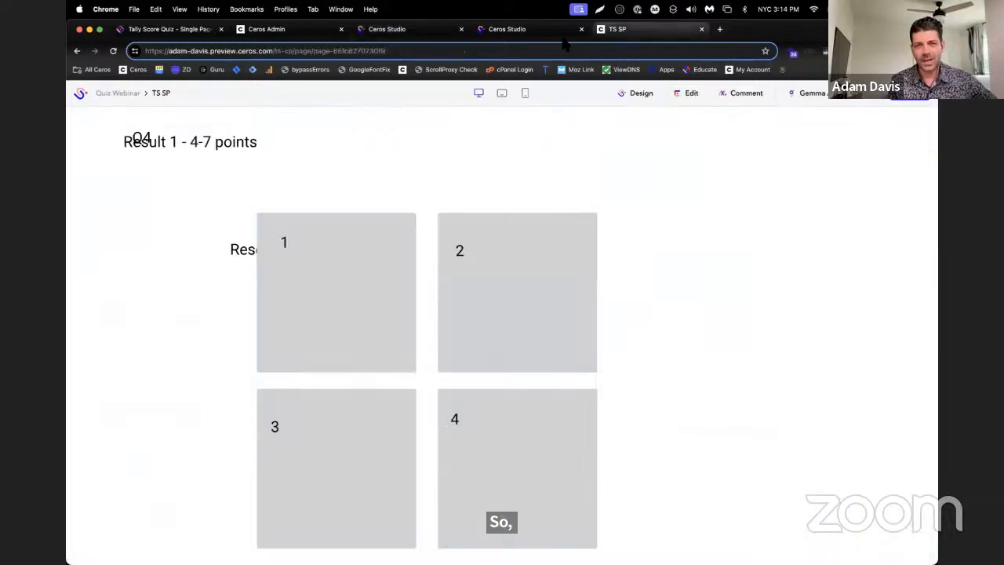
click(537, 29)
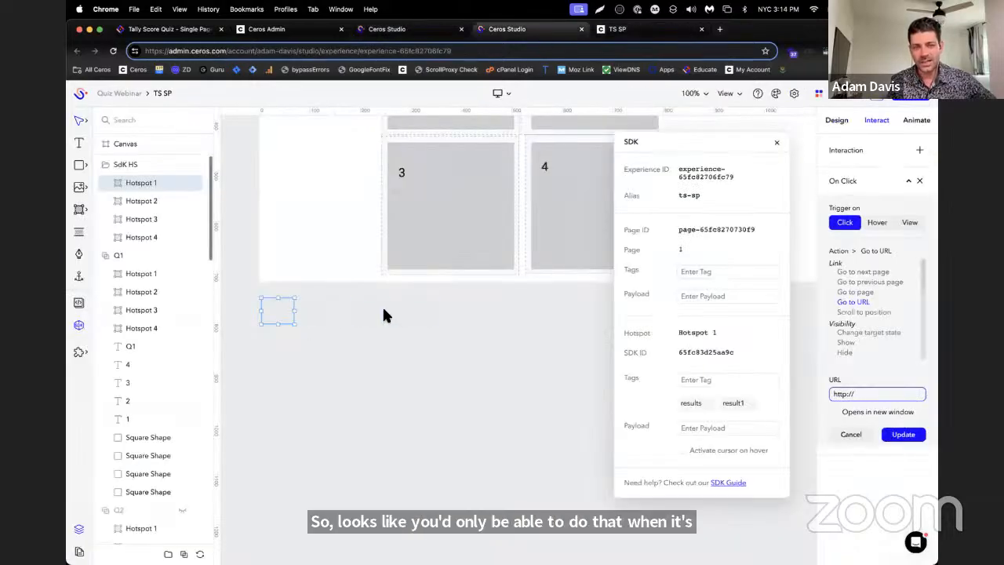
click(370, 410)
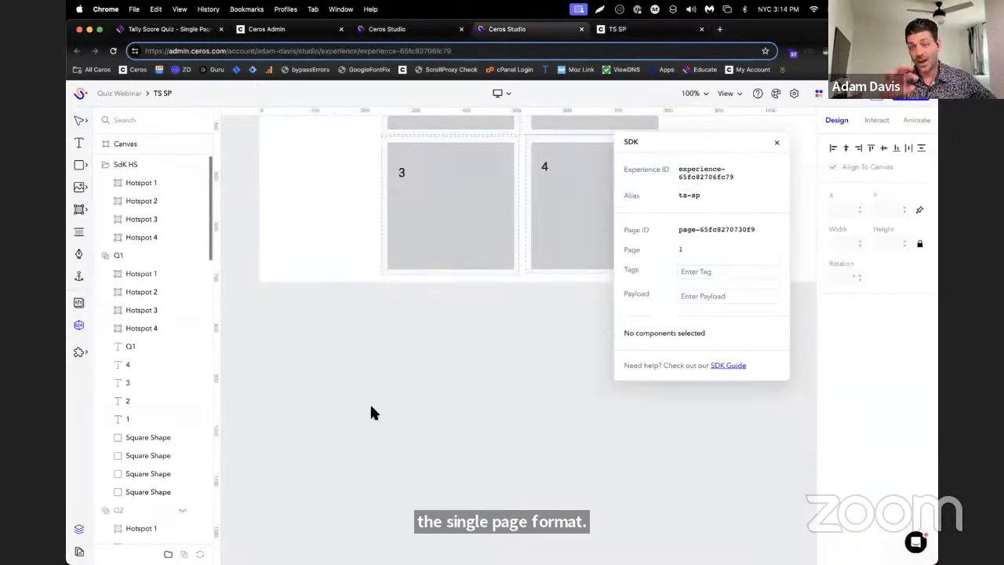